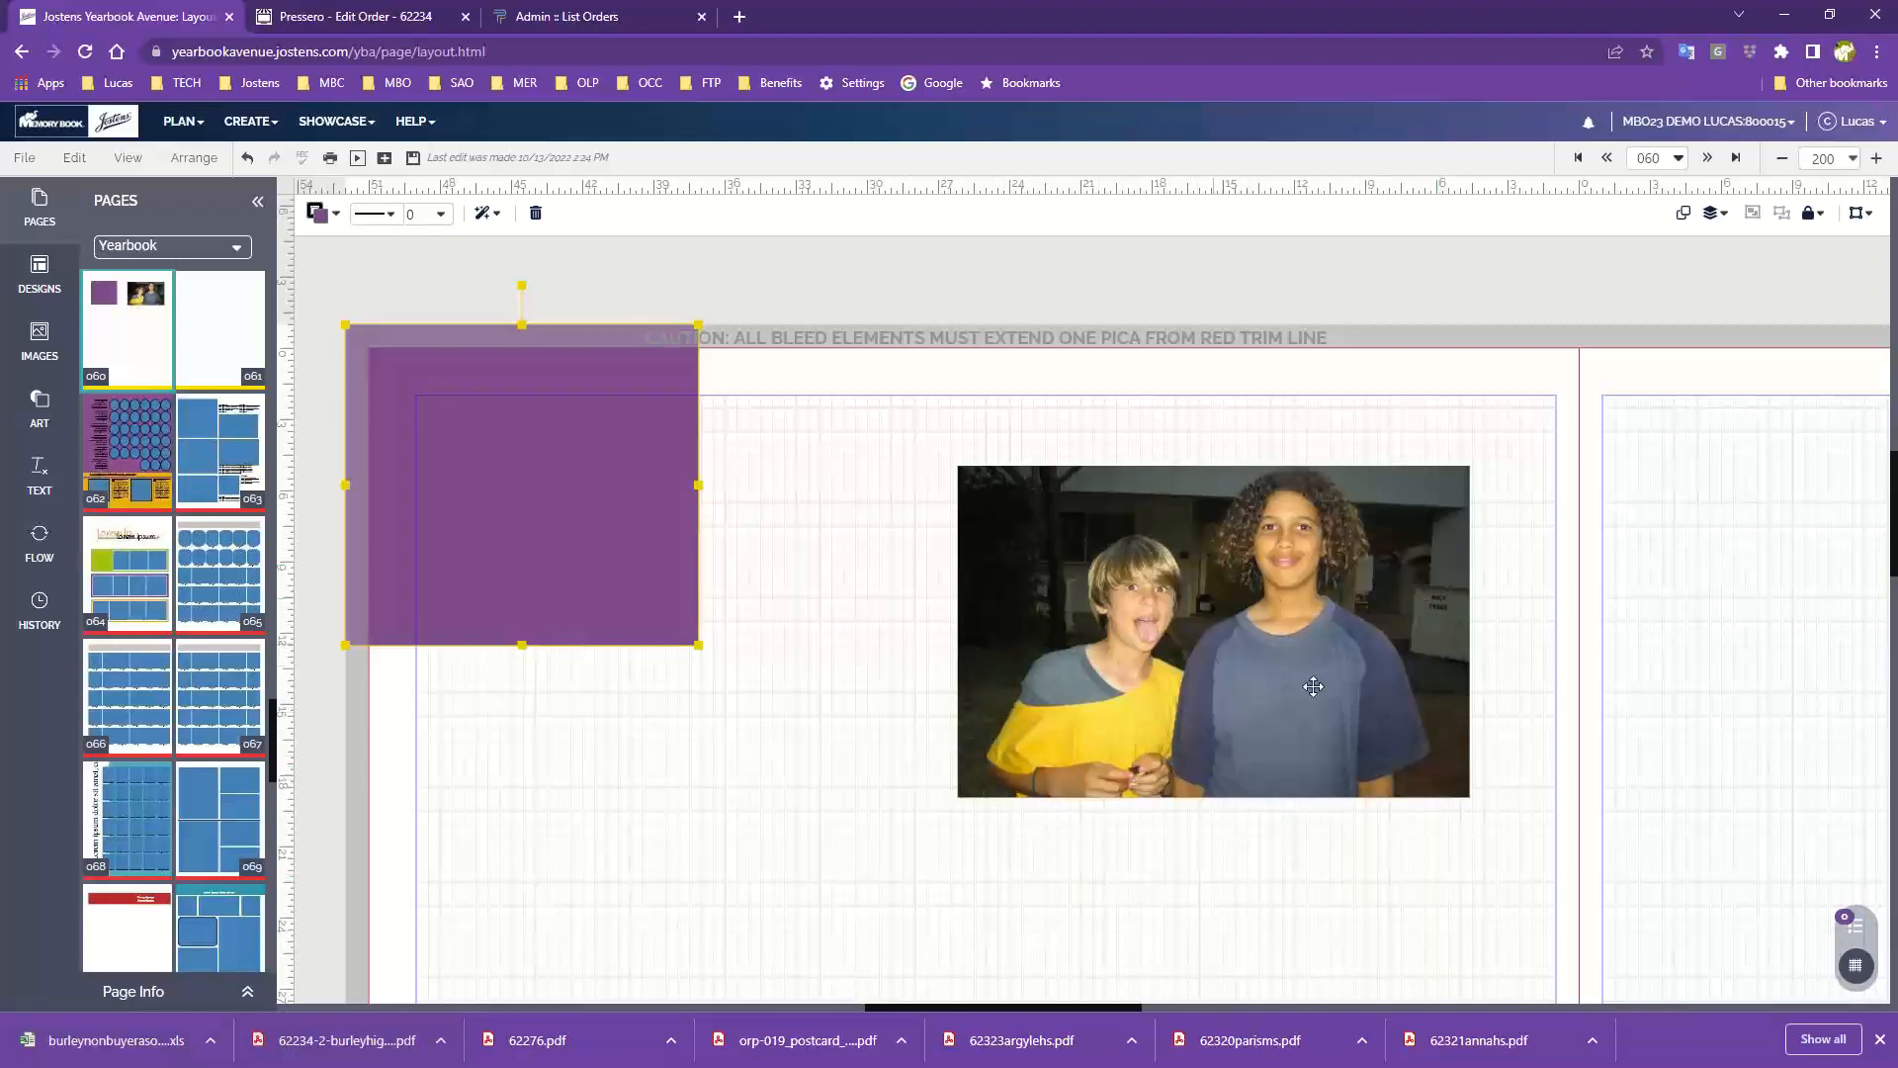
# Step: Reposition the photo across page 060, trying the left bleed edge and the gutter, and finish with its upper edge at the top bleed
pyautogui.moveTo(1234, 669); pyautogui.dragTo(1198, 611)
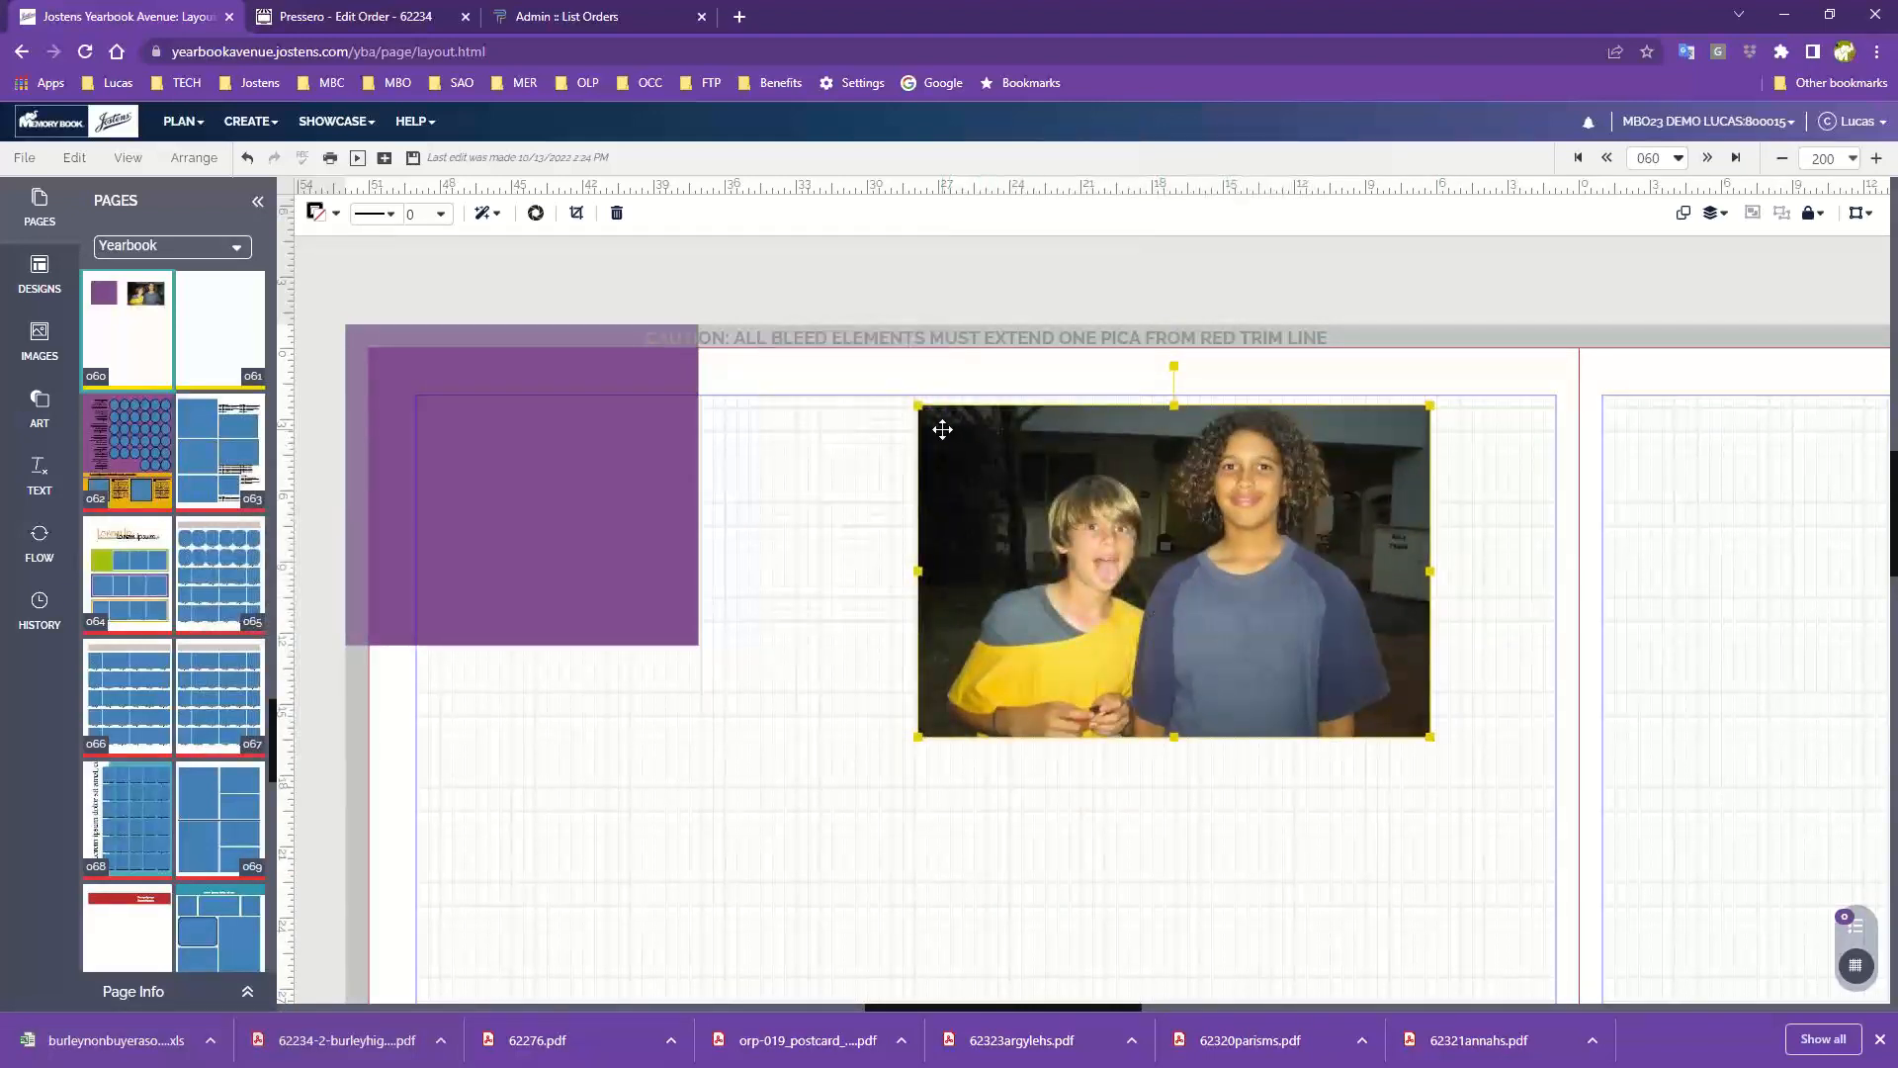
pyautogui.moveTo(1188, 608); pyautogui.dragTo(581, 802)
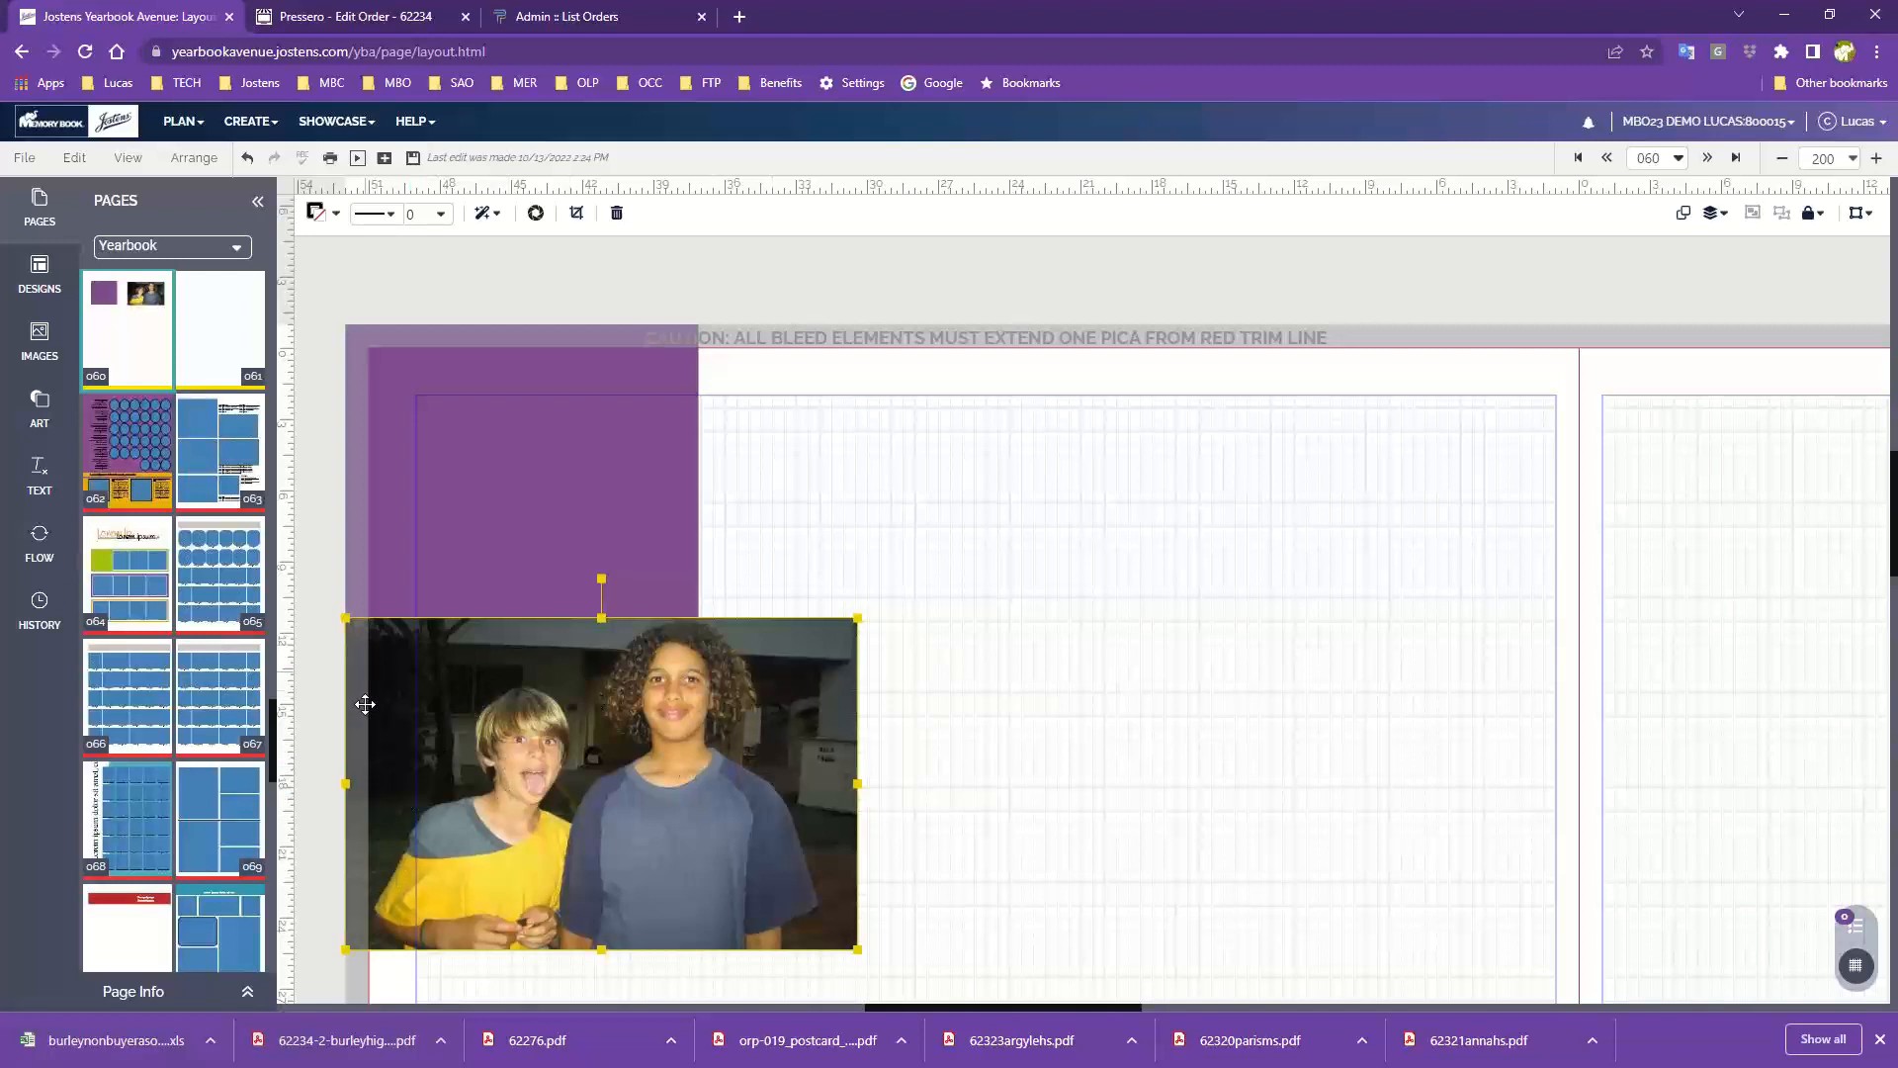
pyautogui.moveTo(651, 864); pyautogui.dragTo(1283, 908)
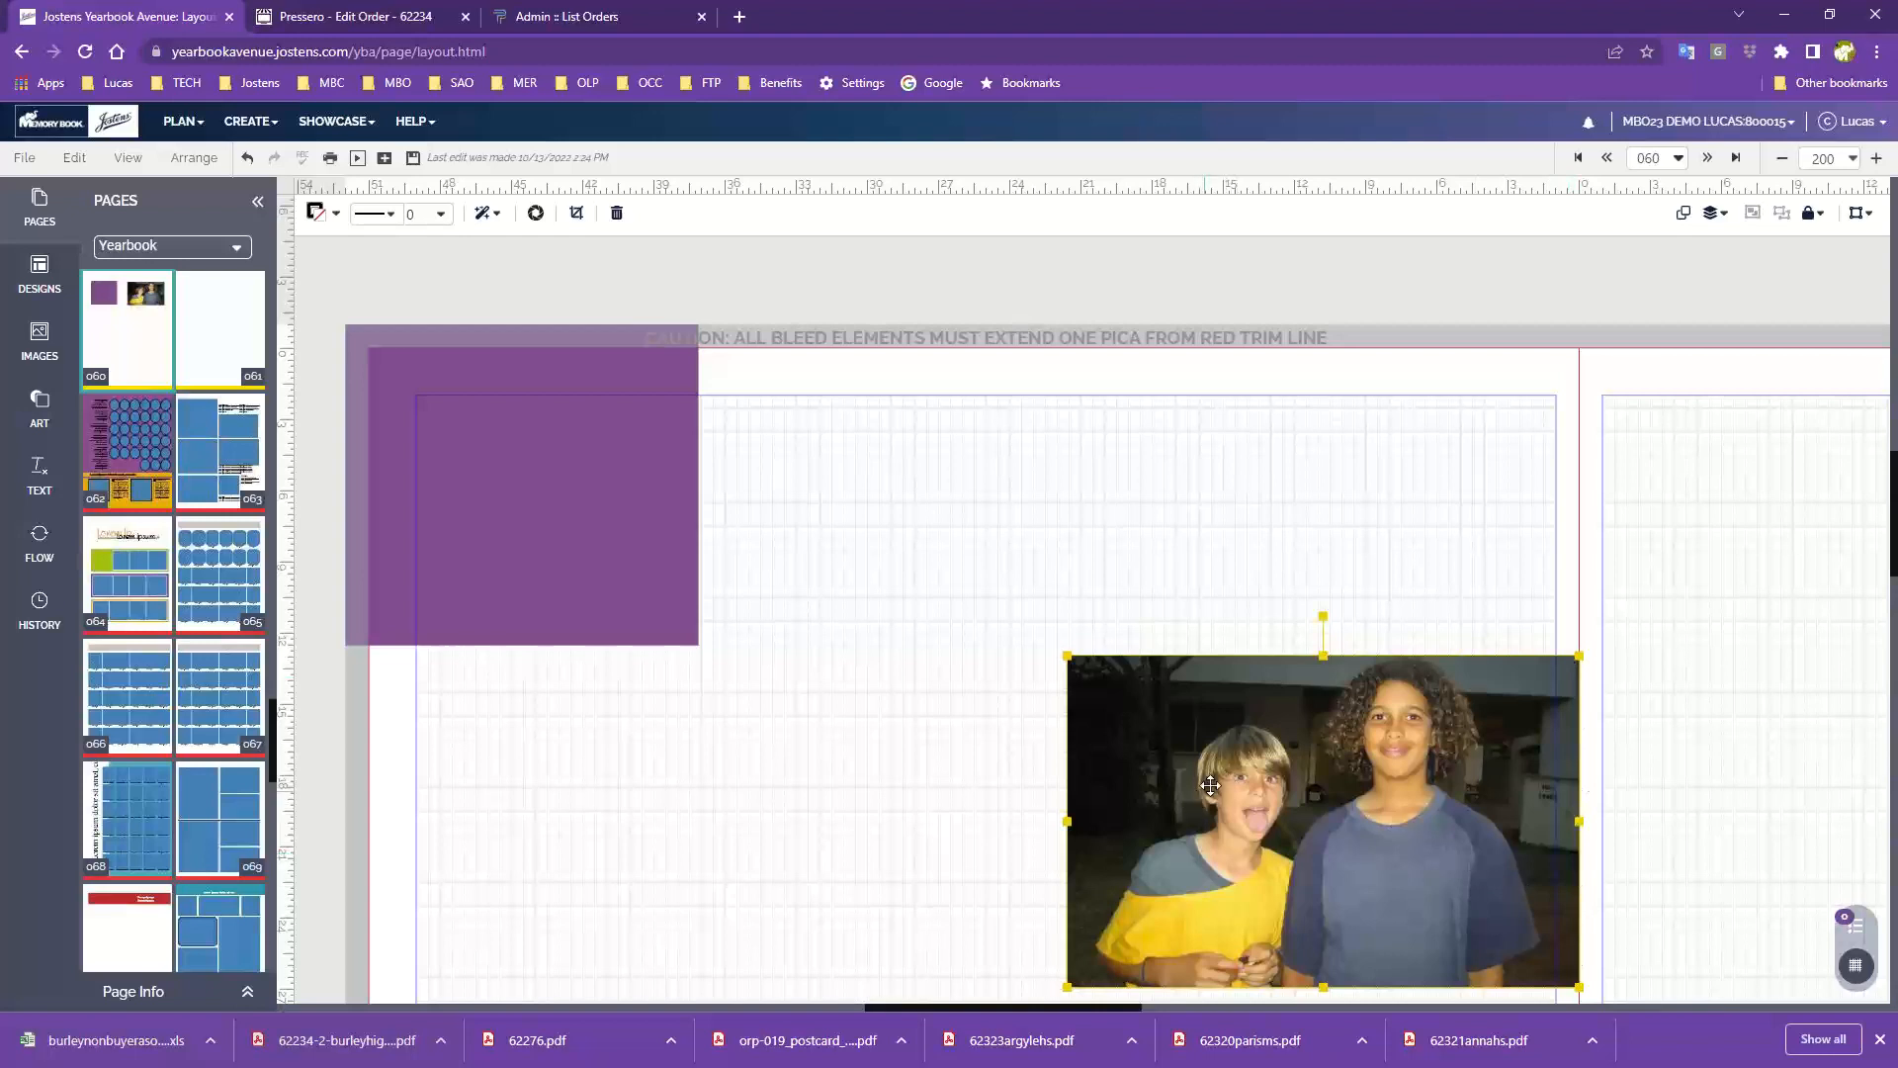
pyautogui.moveTo(1310, 889); pyautogui.dragTo(1144, 664)
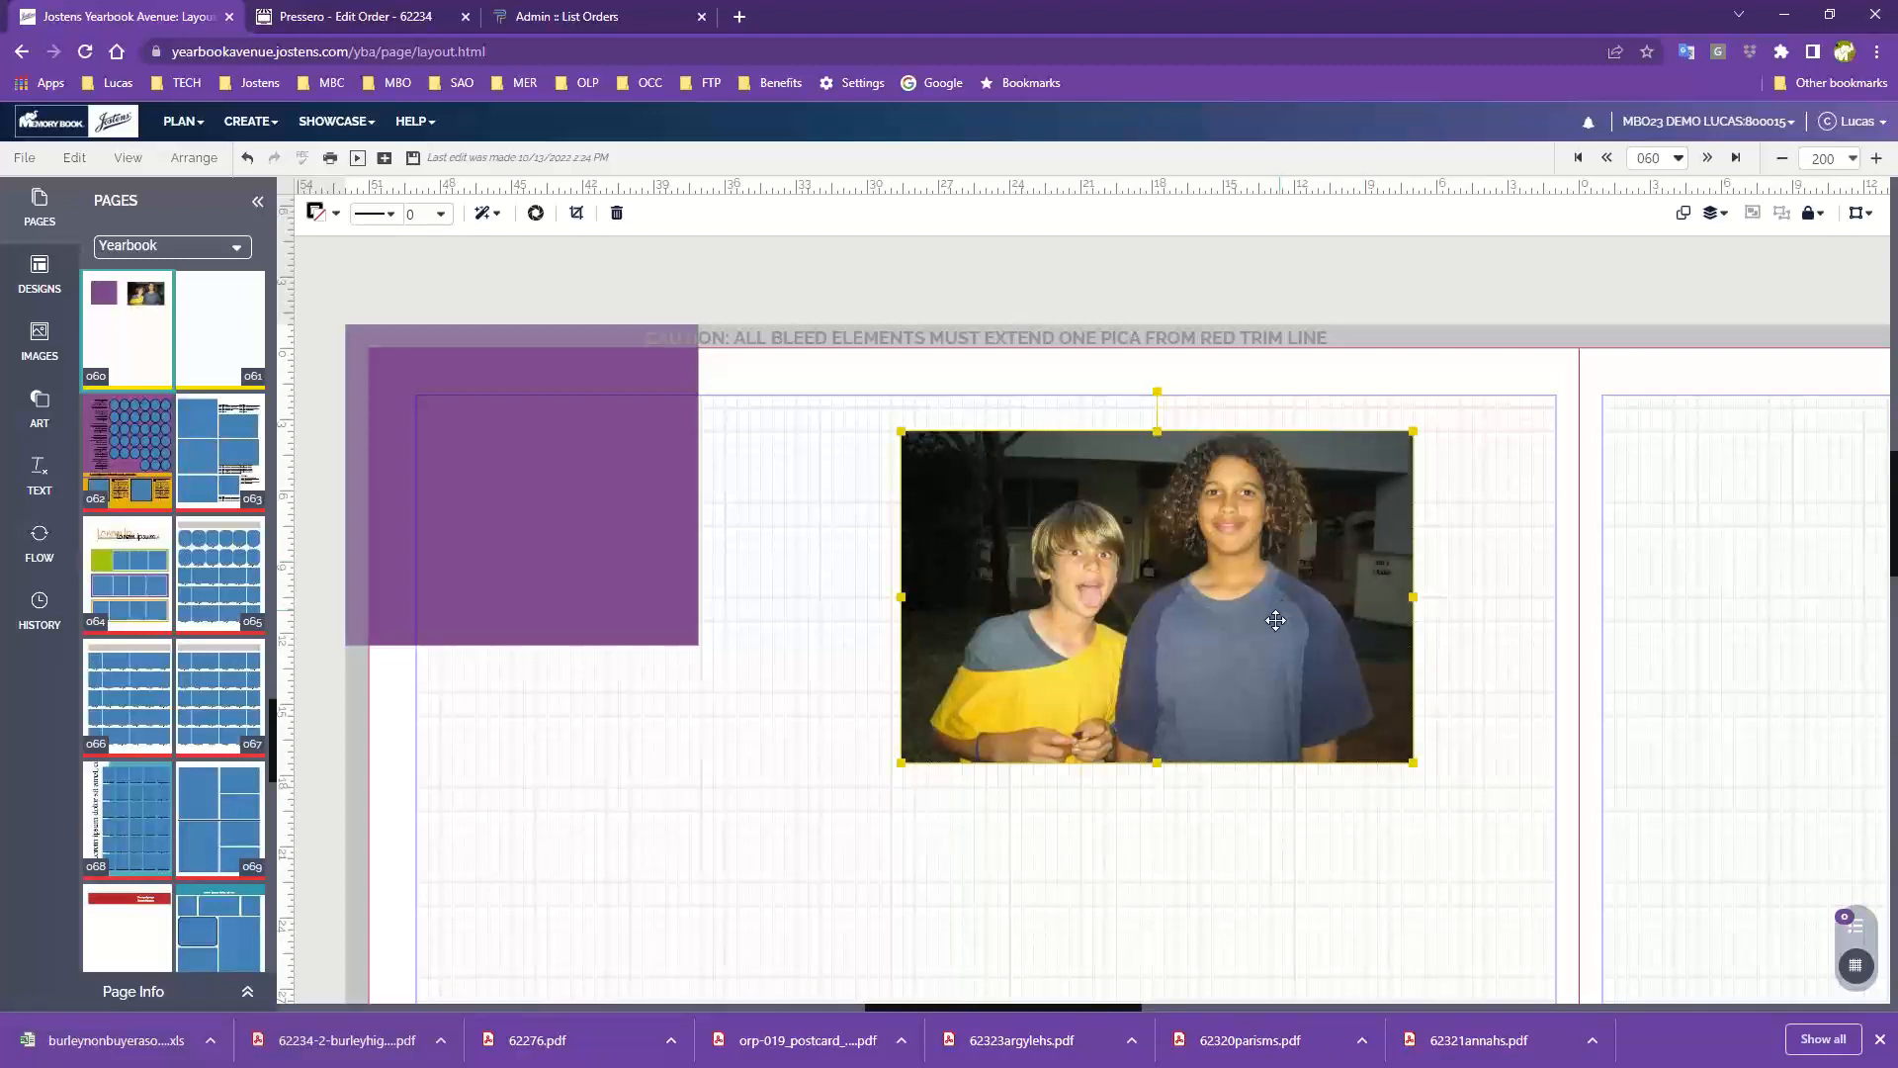
pyautogui.moveTo(1264, 626); pyautogui.dragTo(1290, 527)
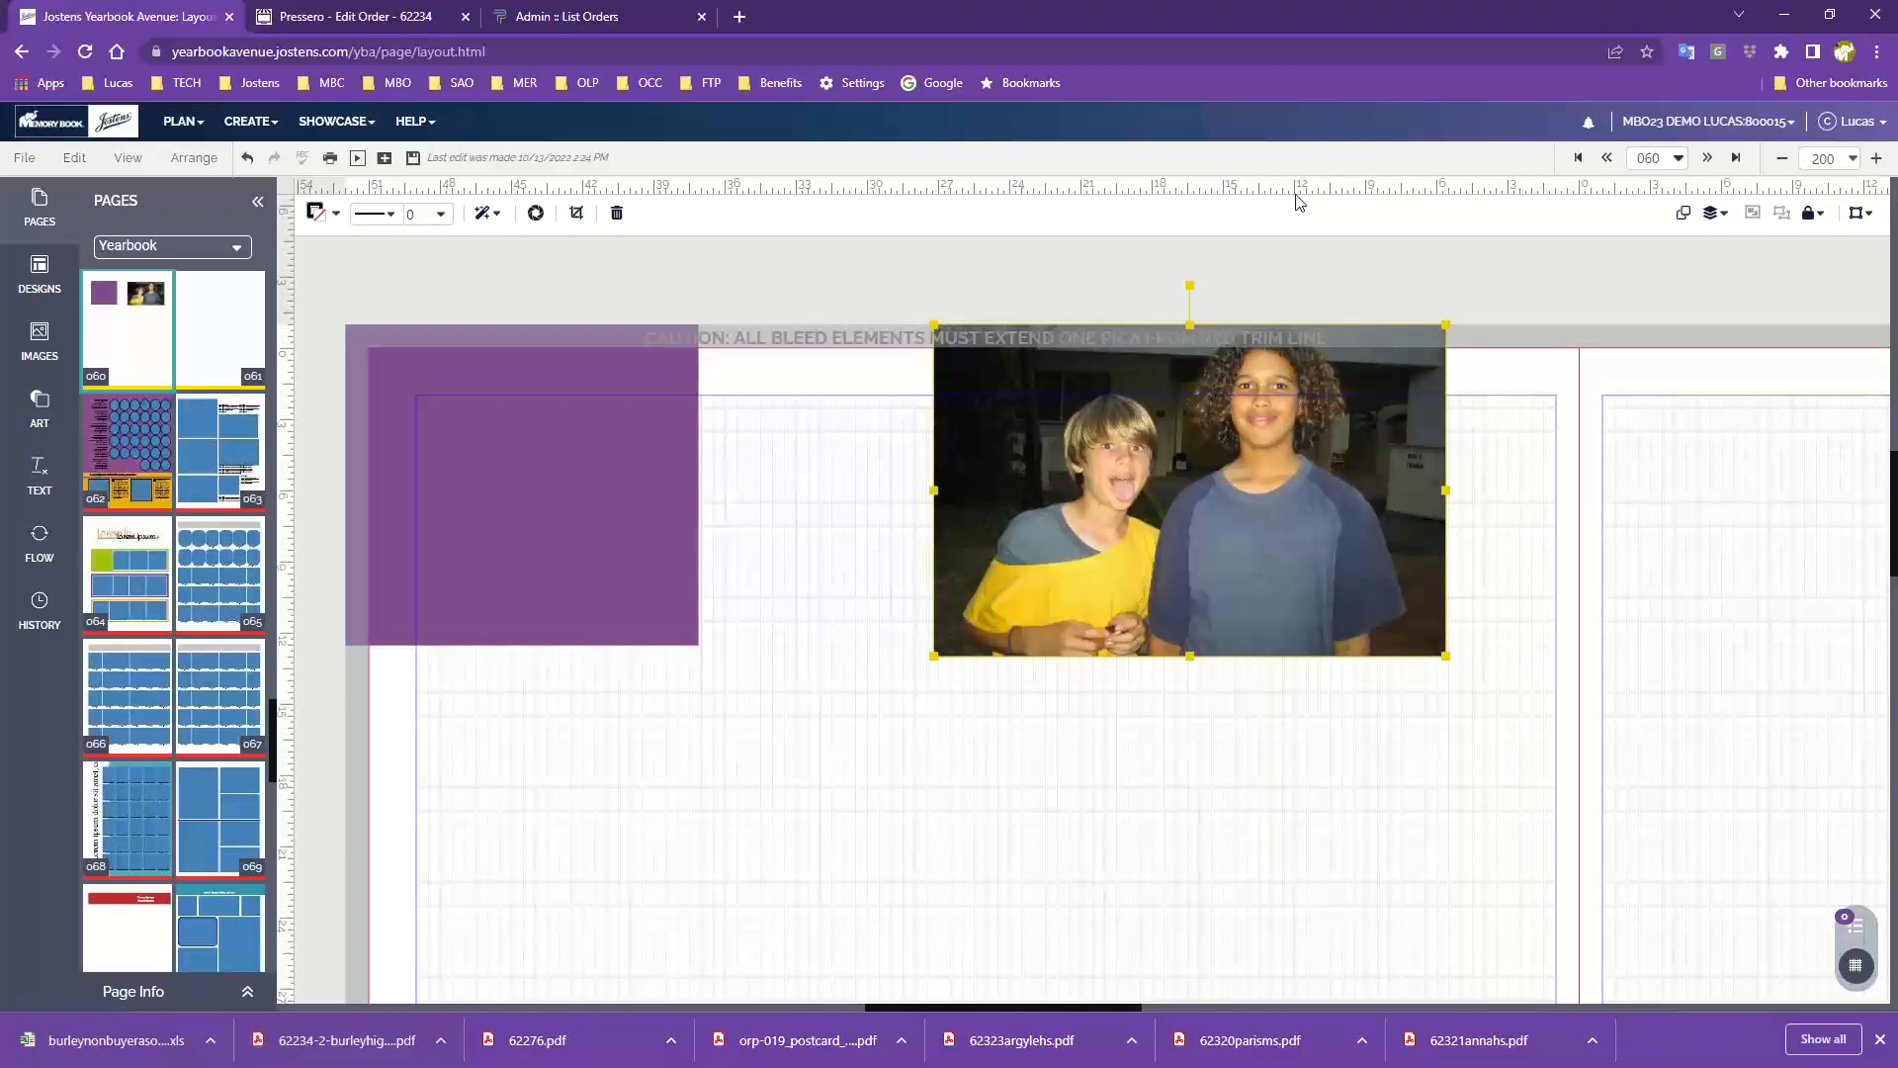
# Step: Add a horizontal guide near the top trim line and lower the photo below it, trimming the frame's upper edge slightly
pyautogui.moveTo(1325, 186); pyautogui.dragTo(1330, 353)
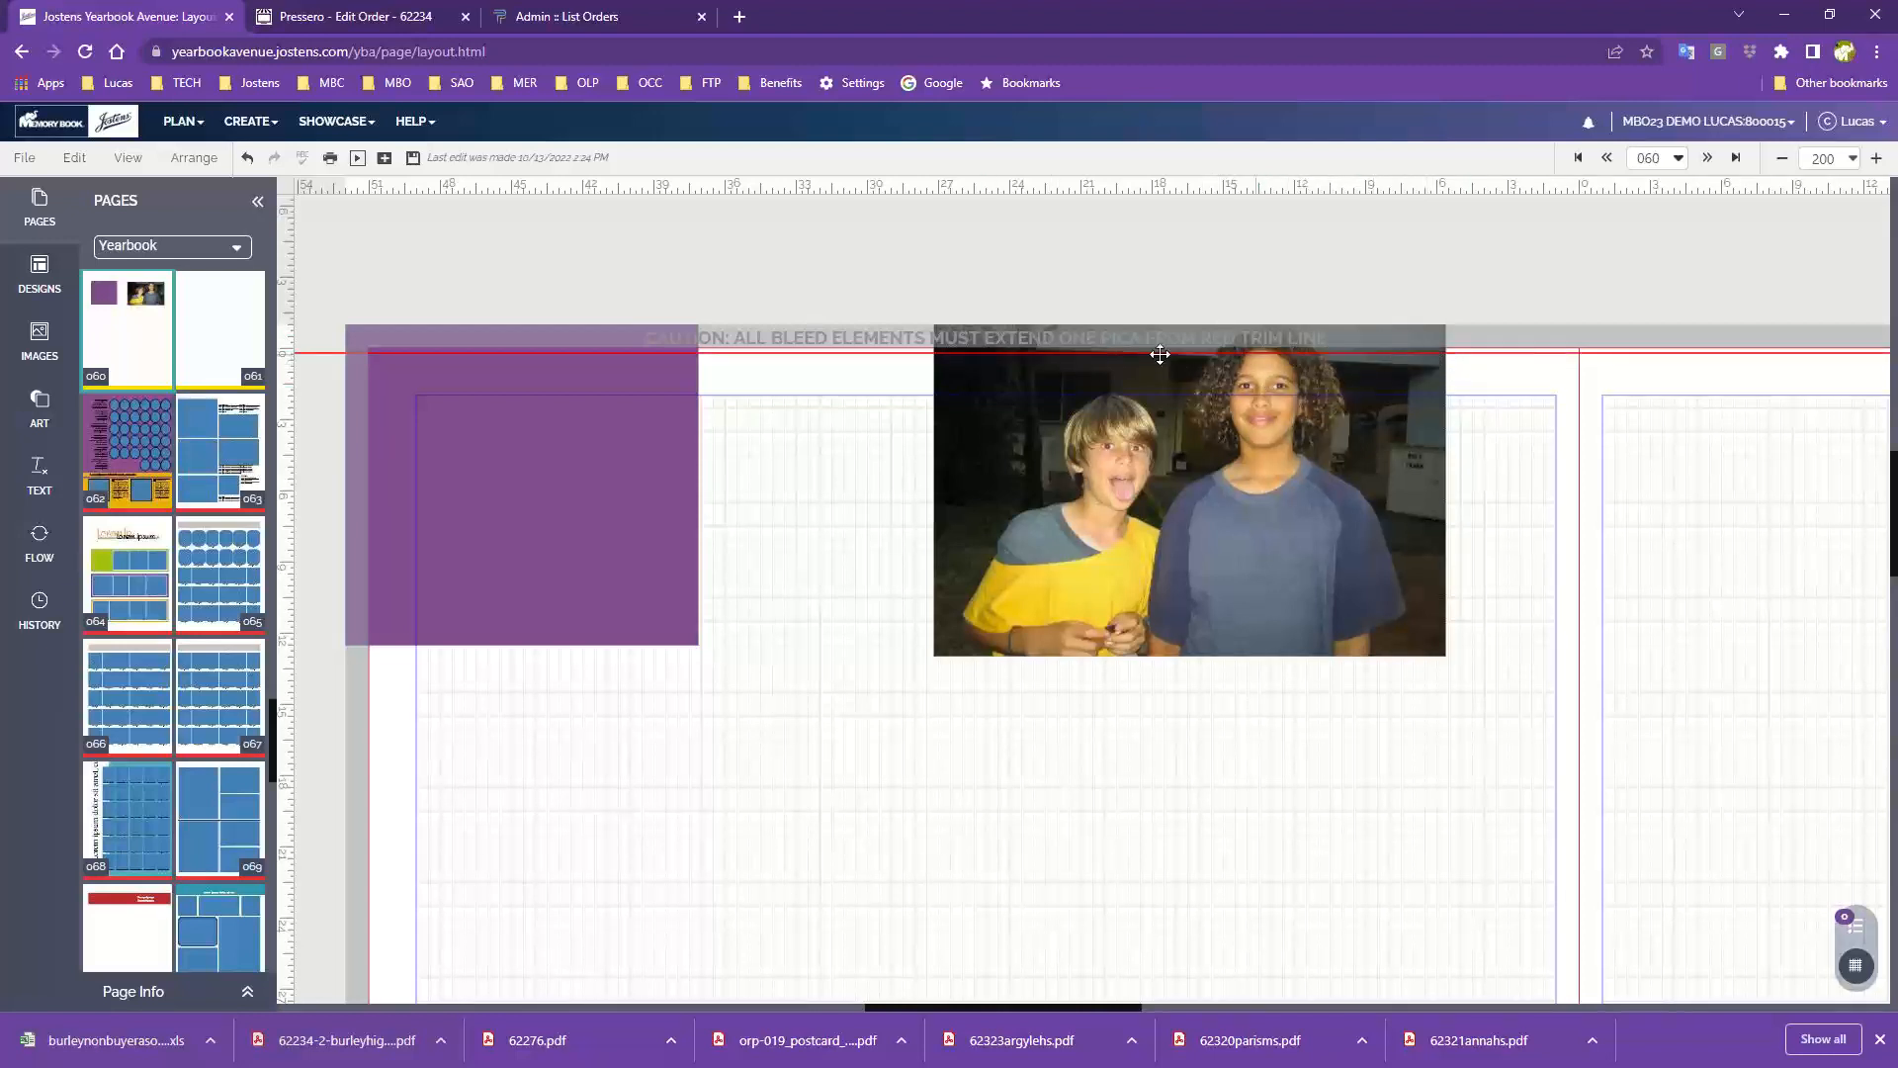
pyautogui.moveTo(1370, 415); pyautogui.dragTo(1370, 564)
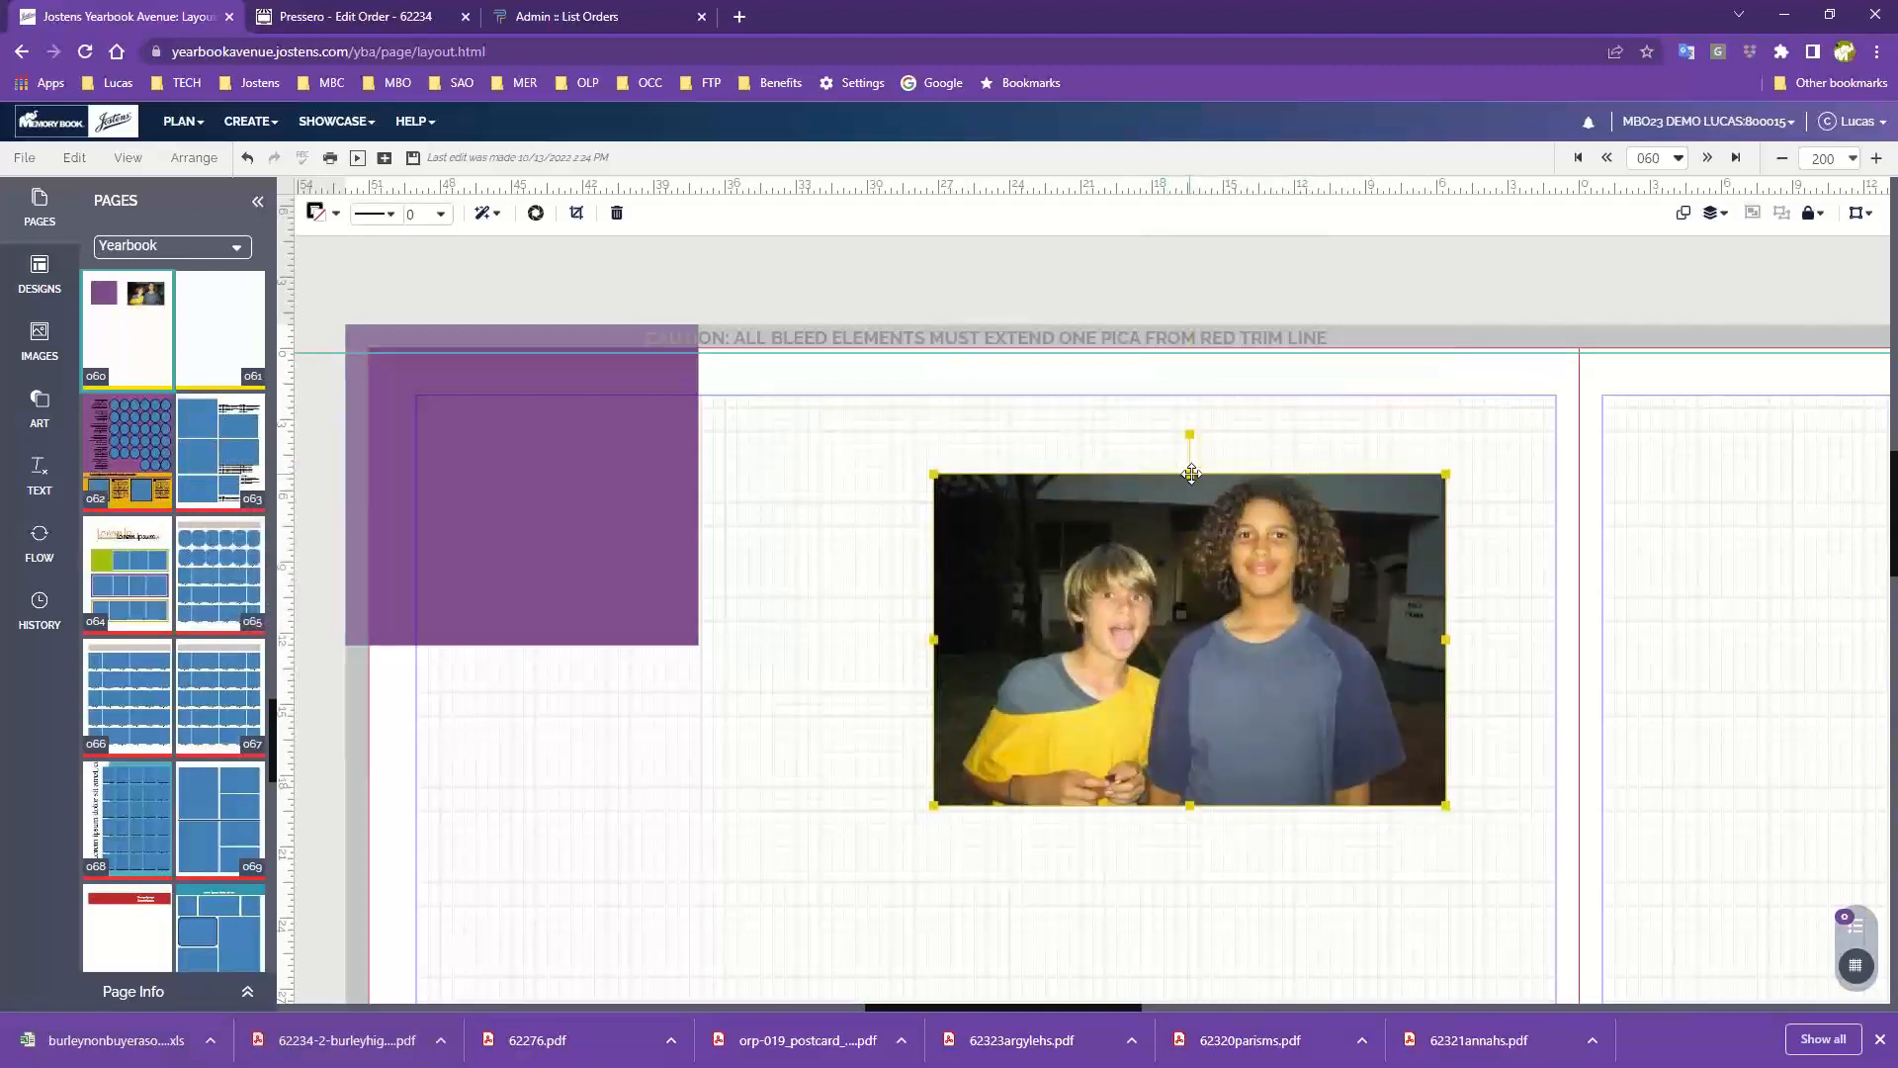
pyautogui.moveTo(1191, 475); pyautogui.dragTo(1191, 511)
pyautogui.click(1512, 669)
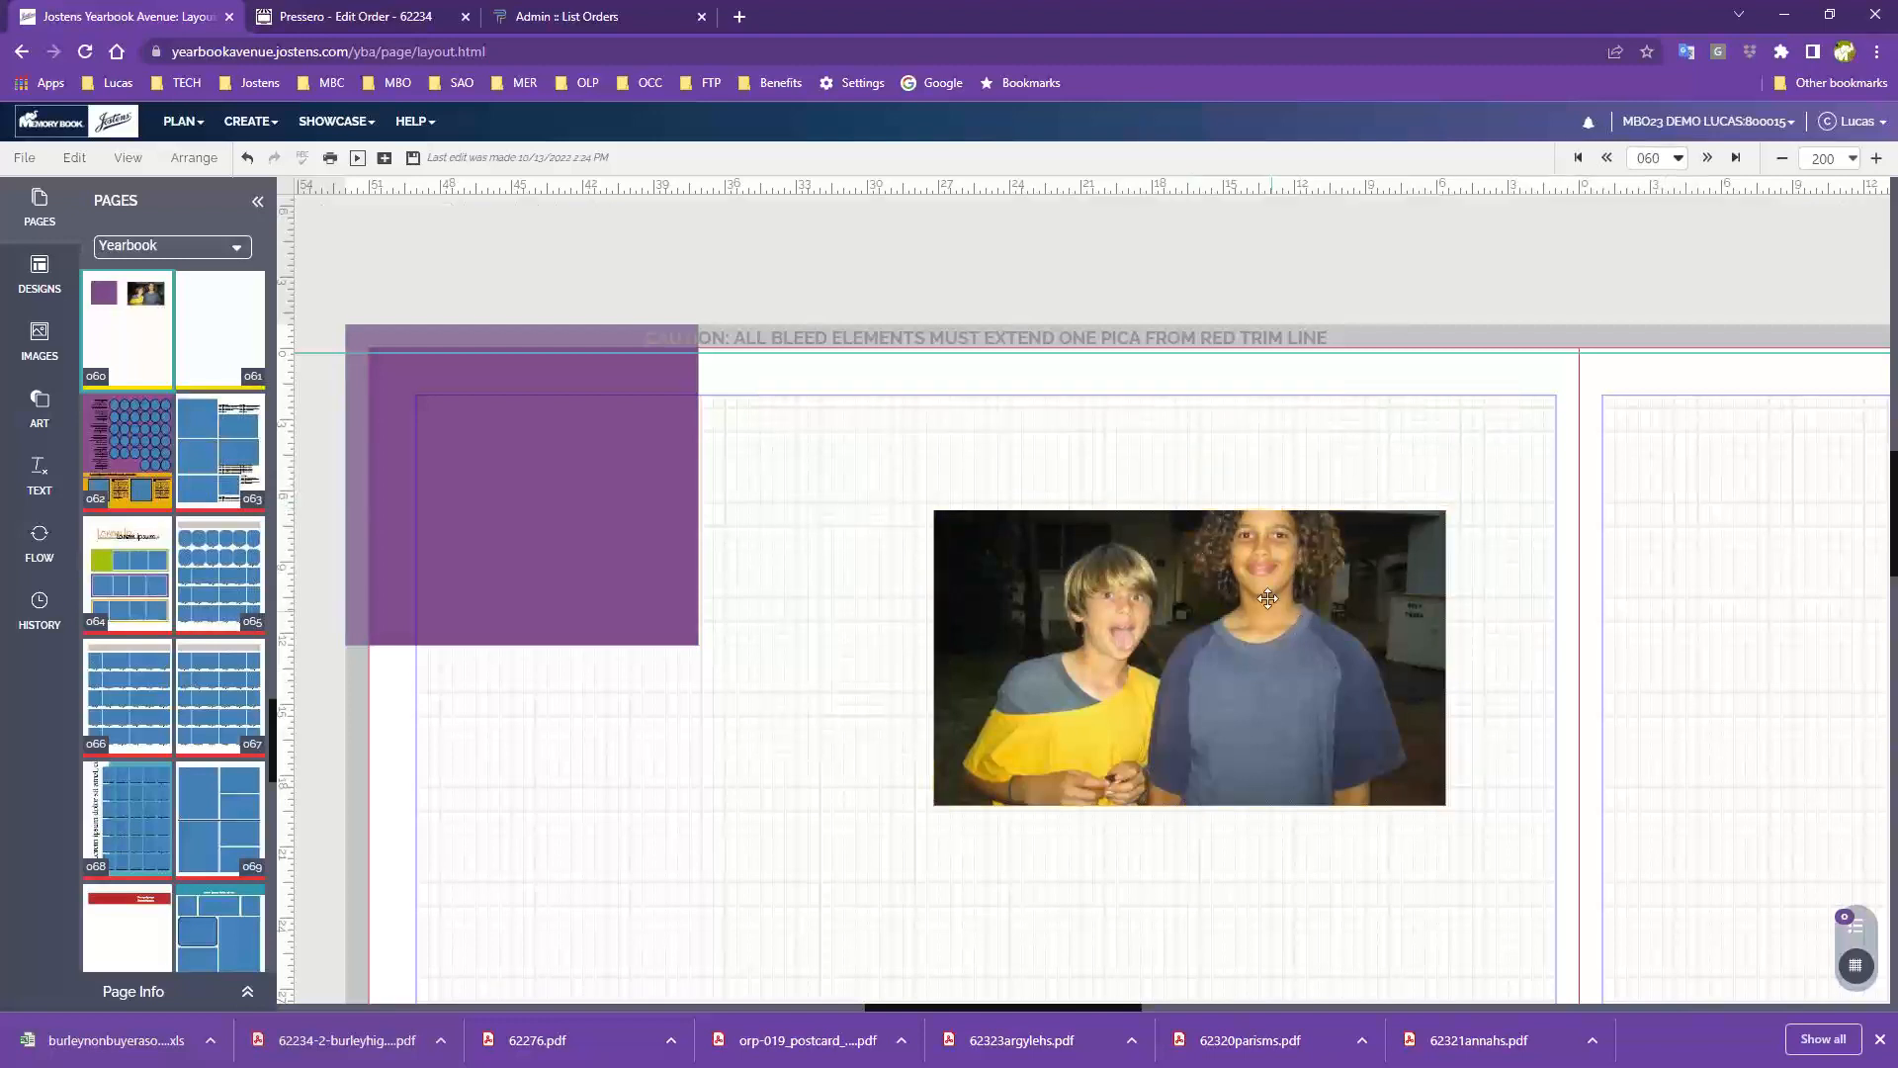
# Step: Raise the photo to the top bleed edge and bring it back below the guide, extending its upper edge slightly
pyautogui.moveTo(1204, 681); pyautogui.dragTo(1204, 498)
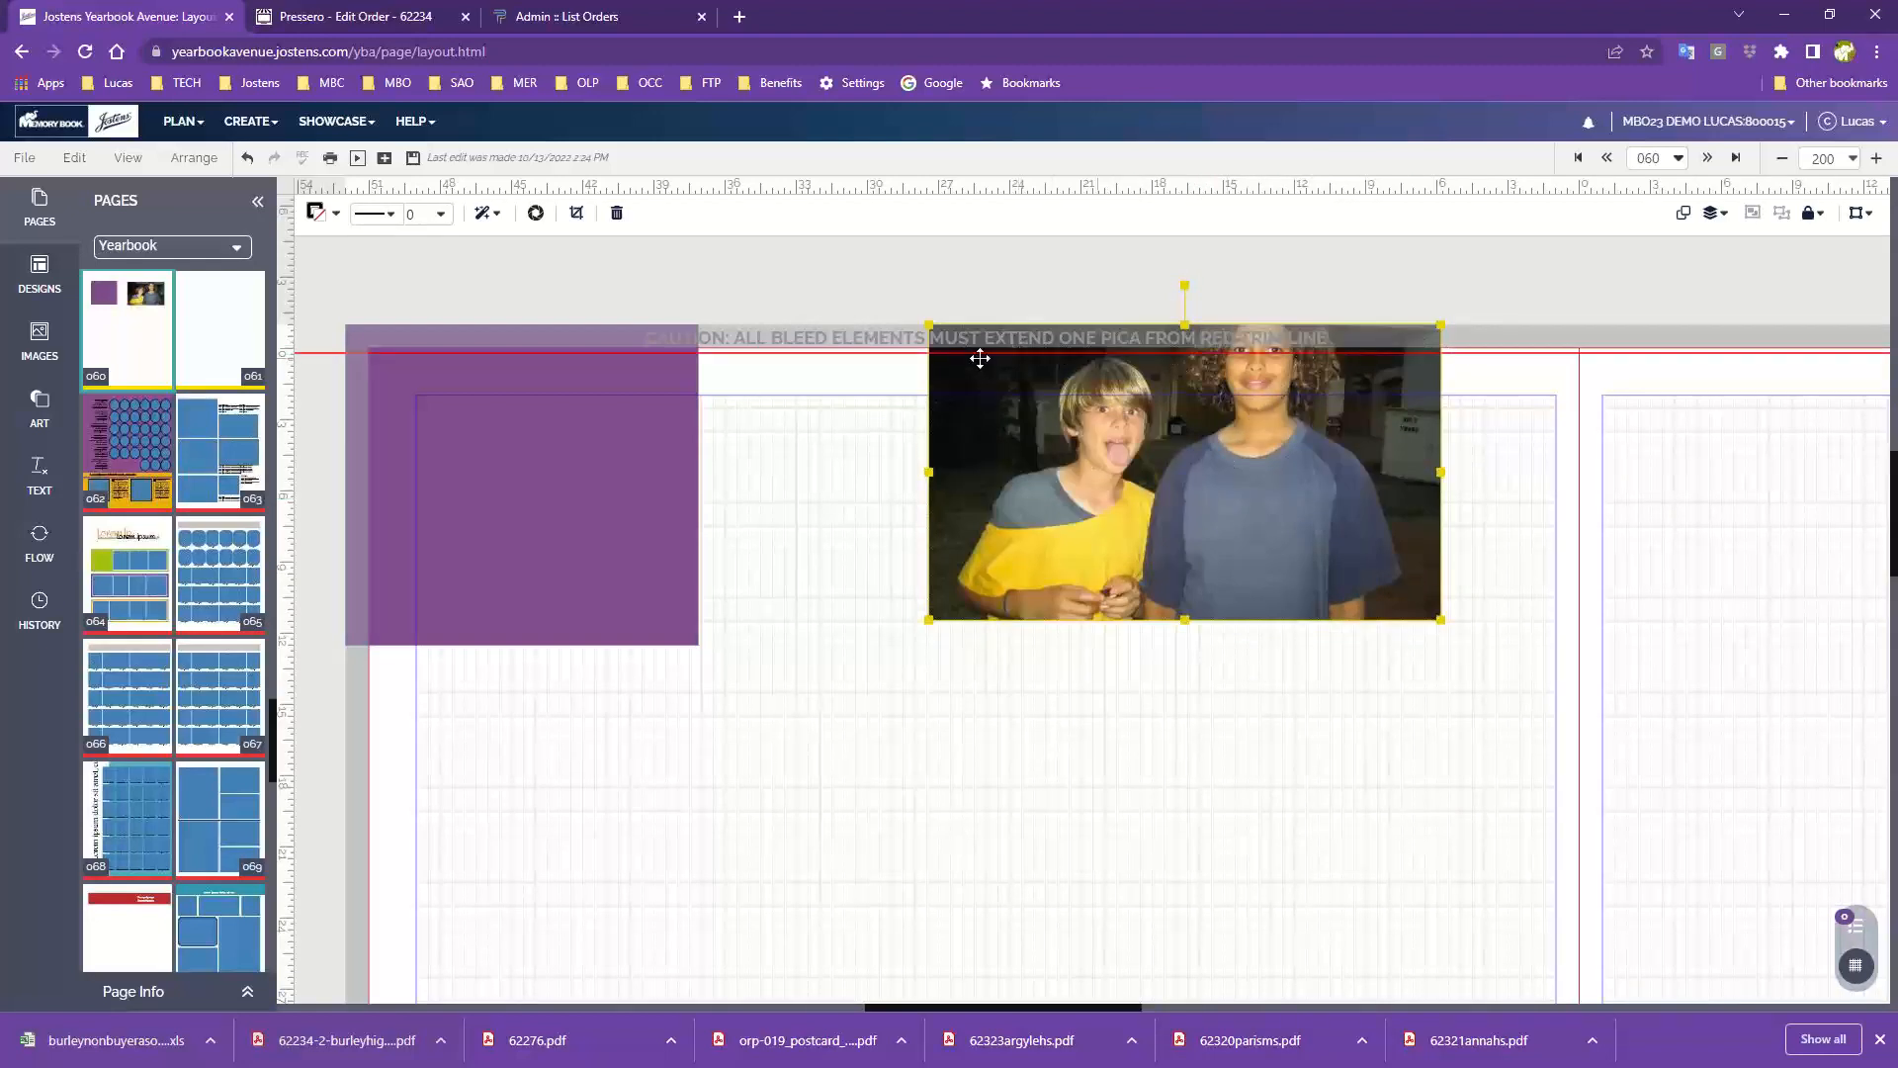
pyautogui.moveTo(1325, 473); pyautogui.dragTo(1316, 669)
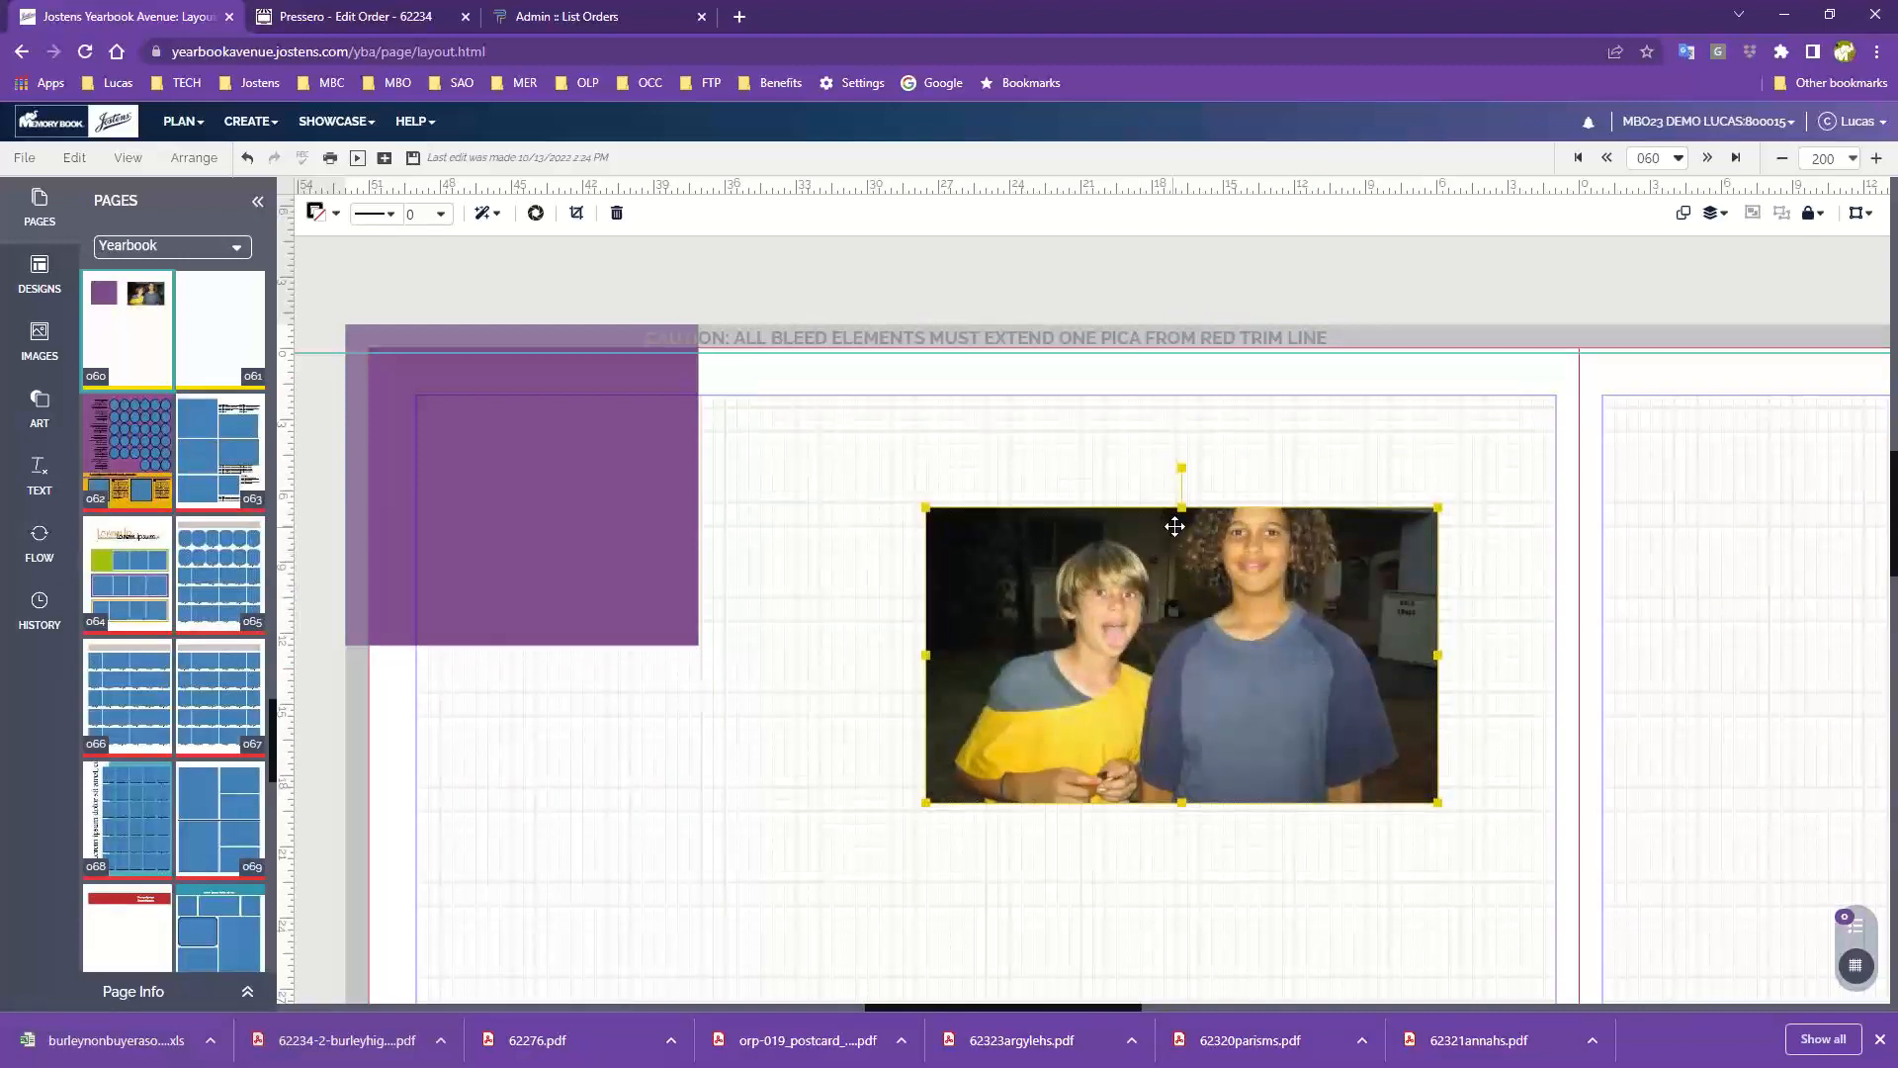
pyautogui.moveTo(1183, 508); pyautogui.dragTo(1181, 503)
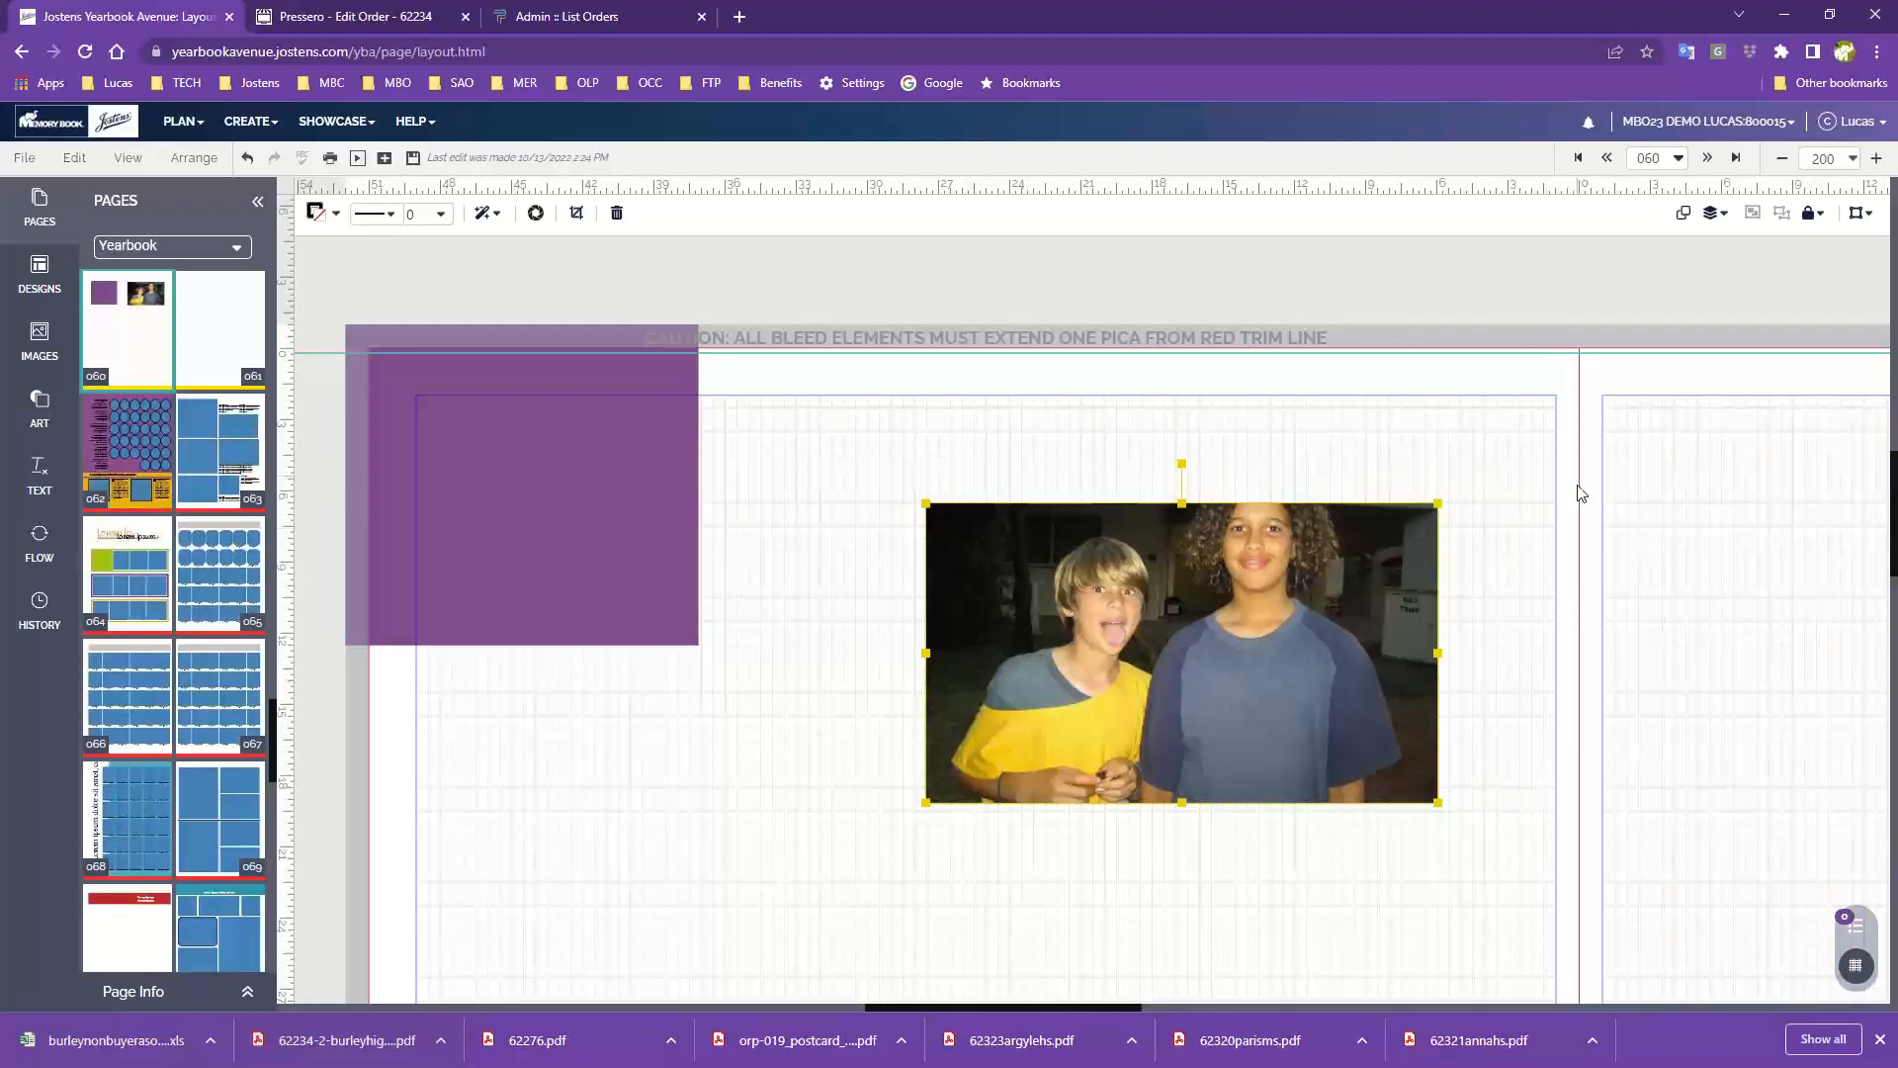
pyautogui.click(1580, 638)
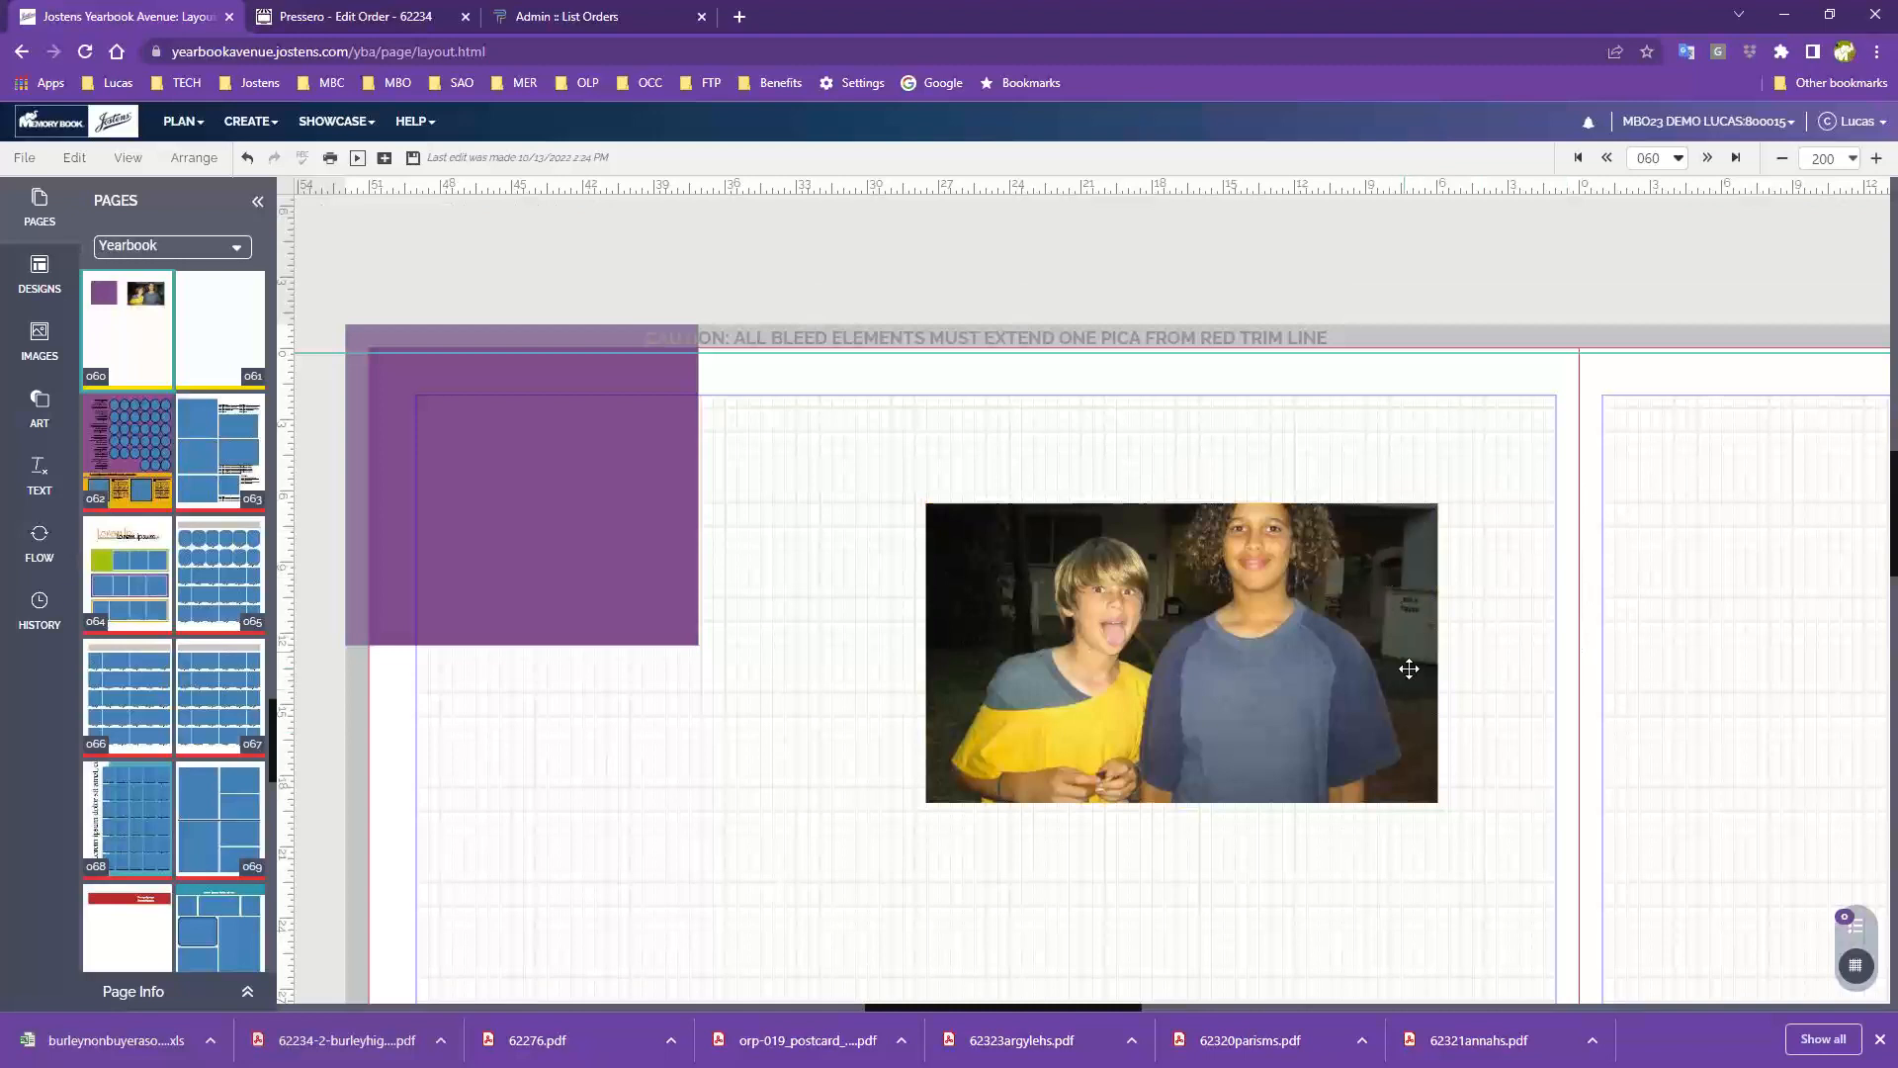
pyautogui.click(1137, 653)
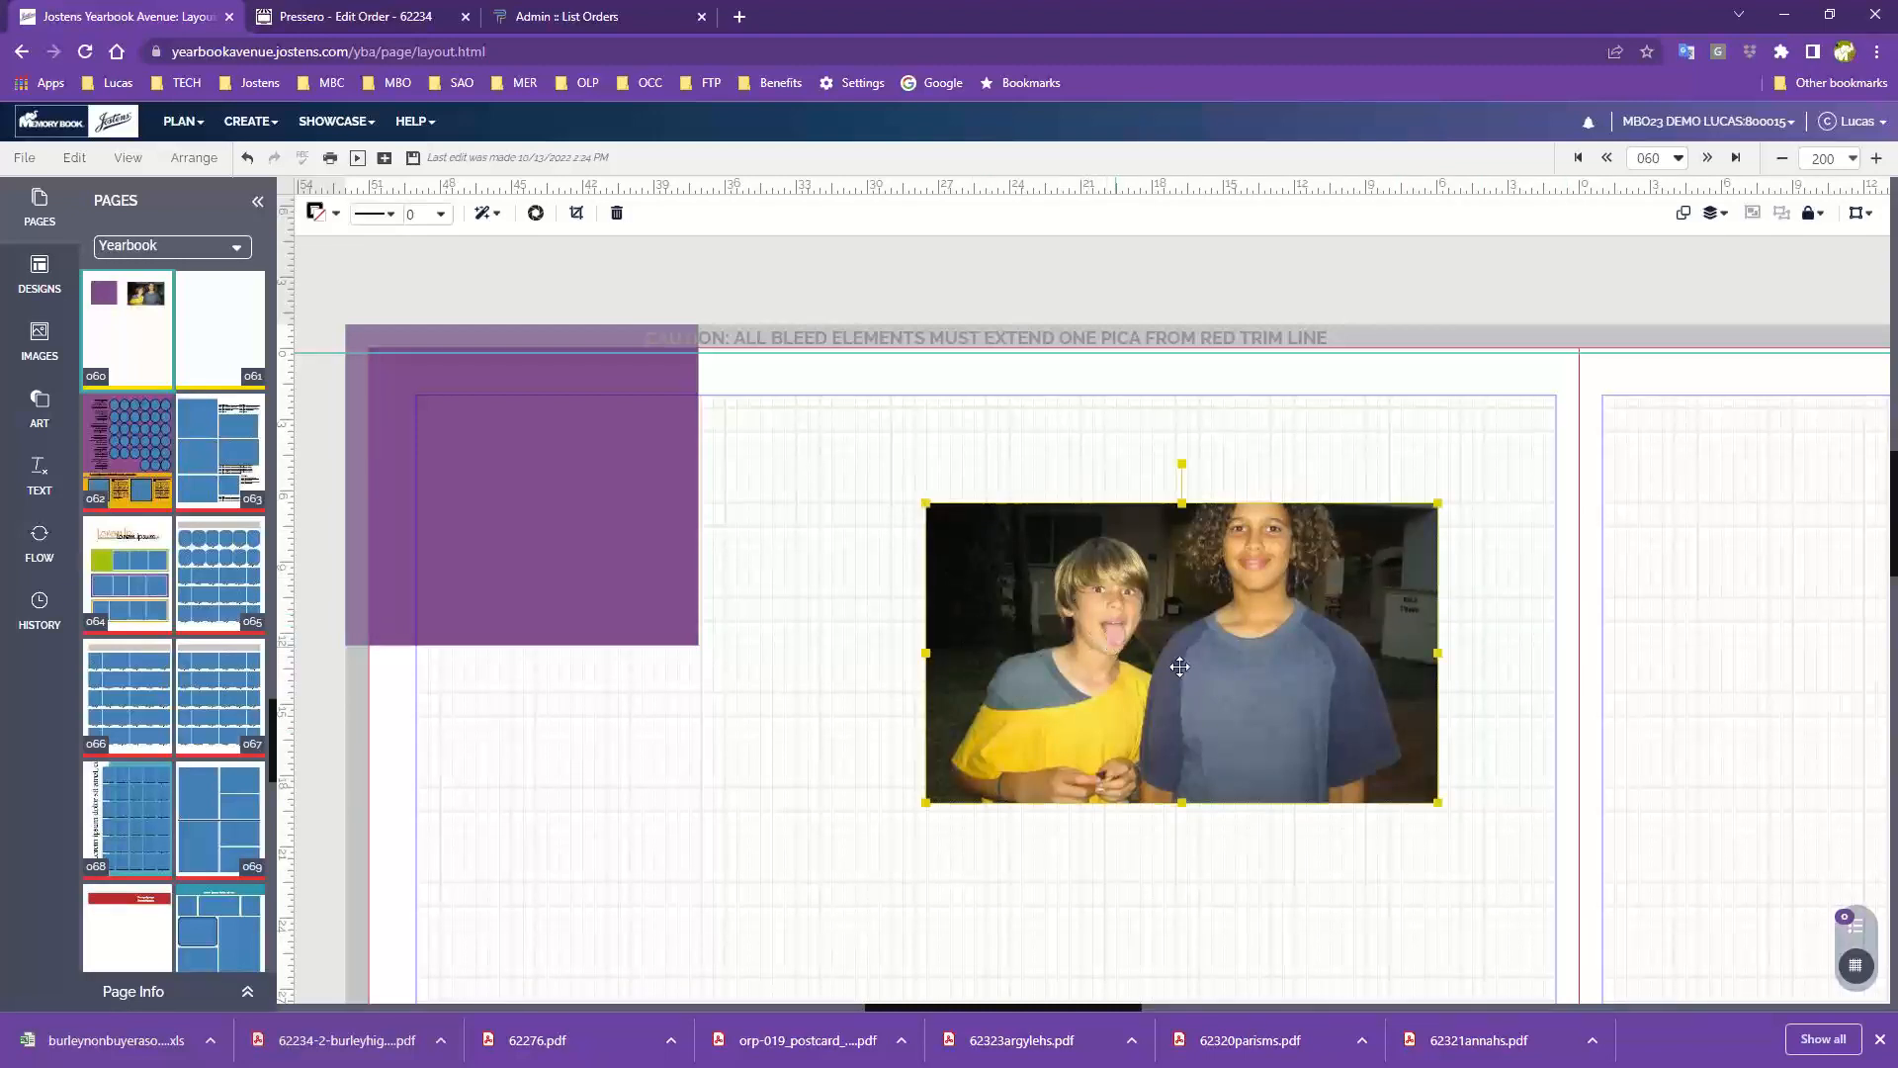
# Step: Replace the photo of the two boys with the playground ball game image from the activity candids folder
pyautogui.click(40, 354)
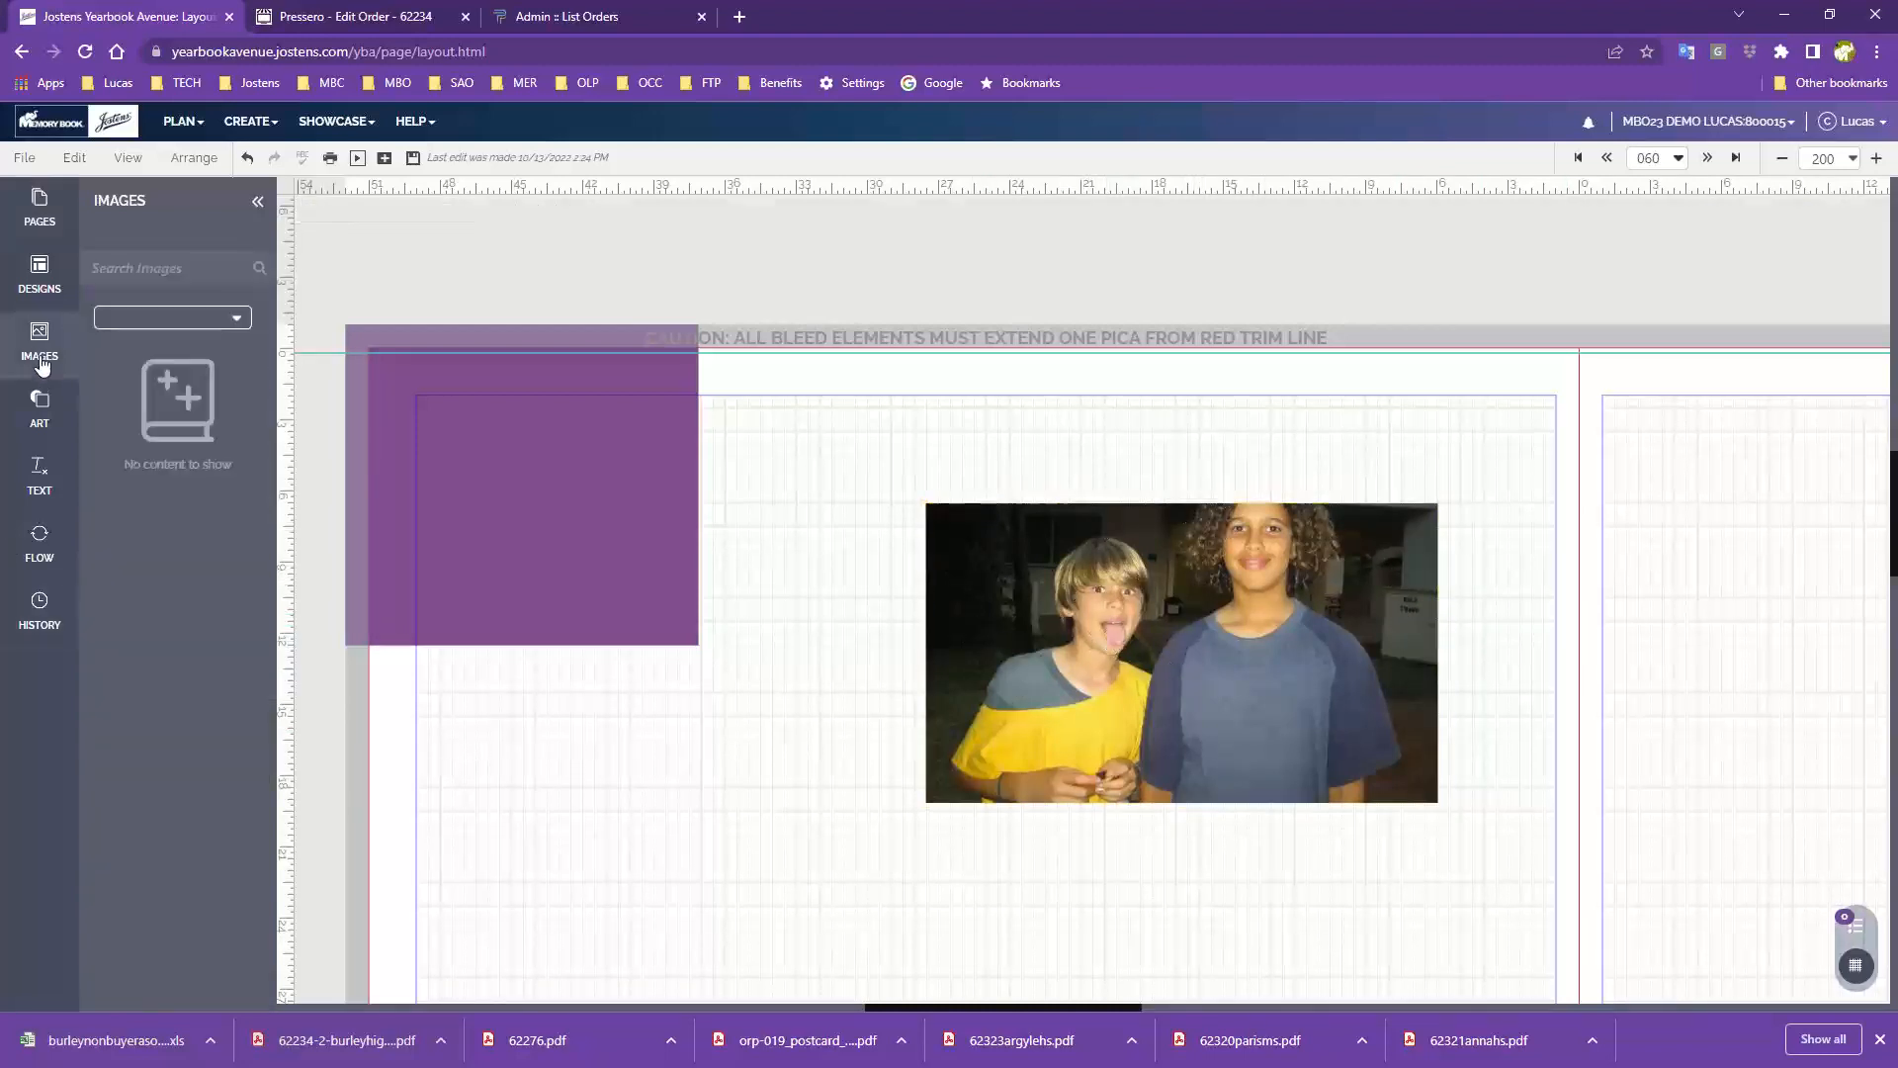
pyautogui.scroll(-1, 173, 791)
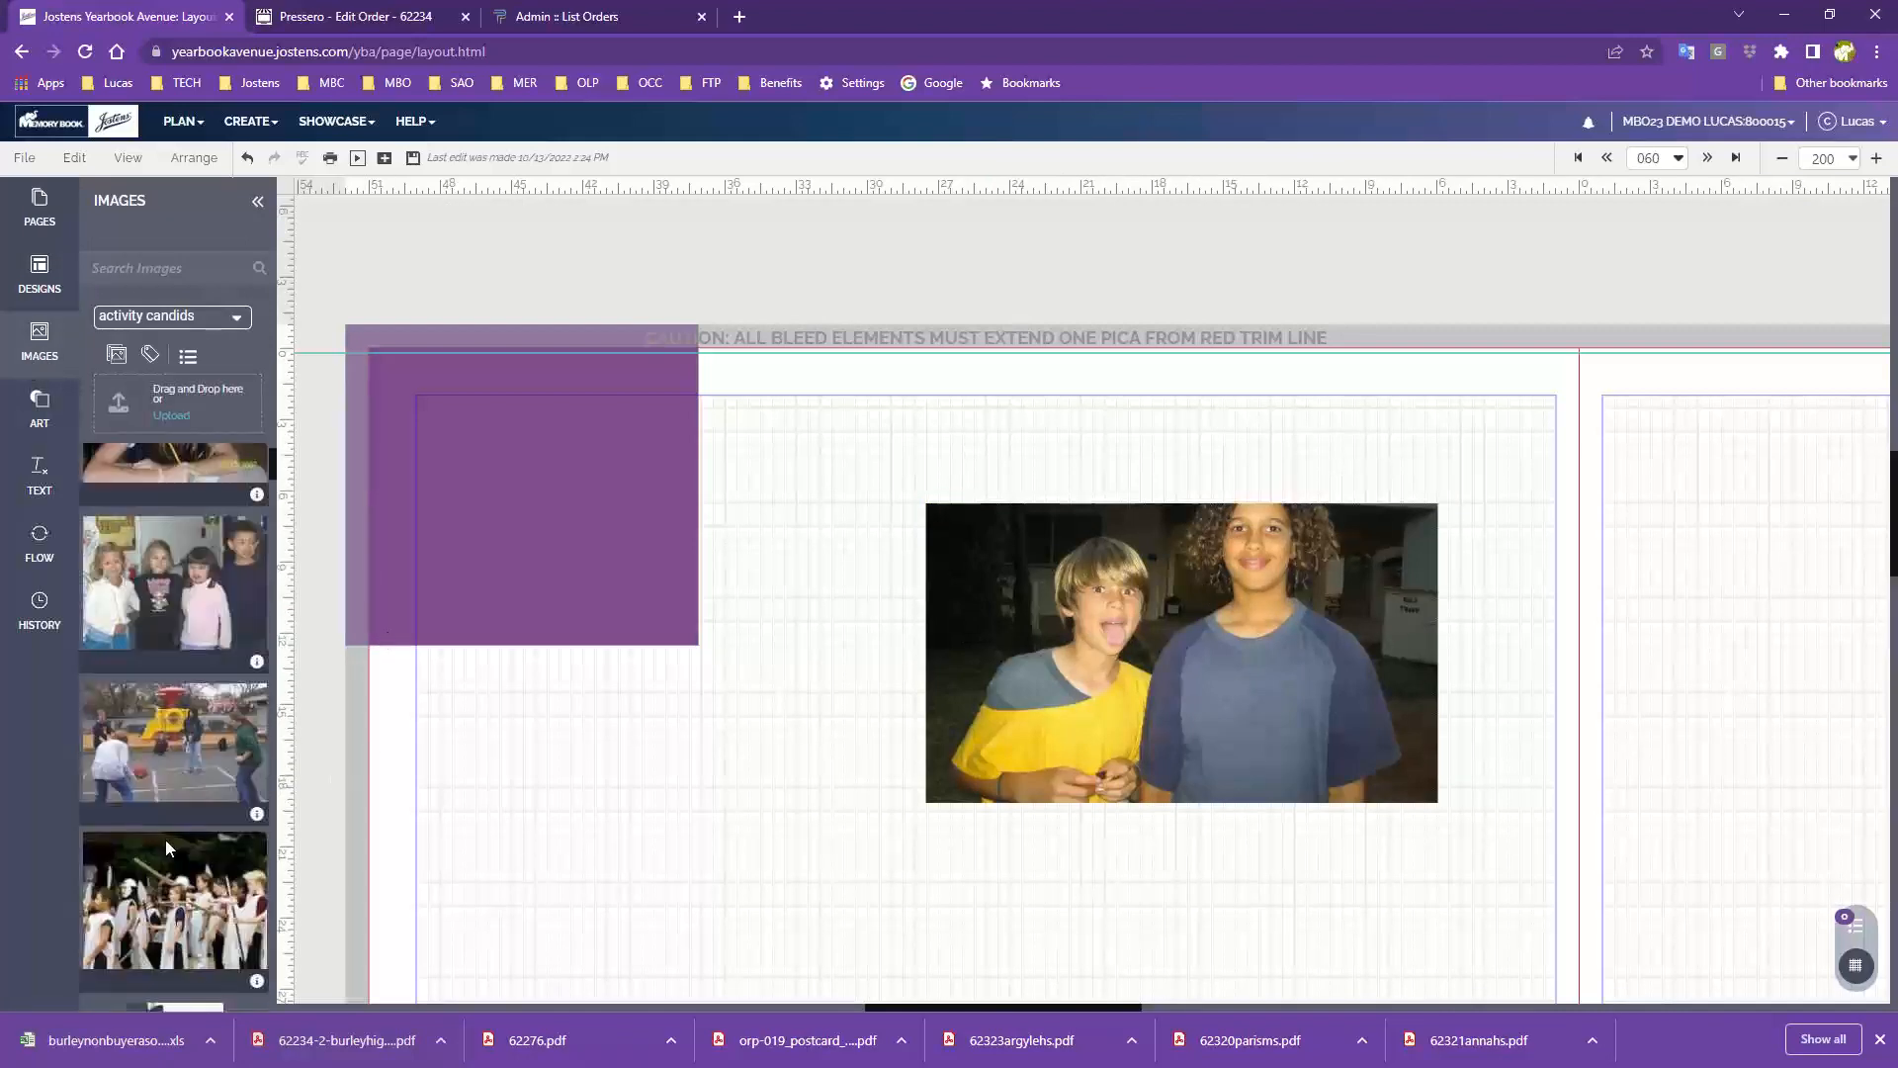
pyautogui.click(1086, 645)
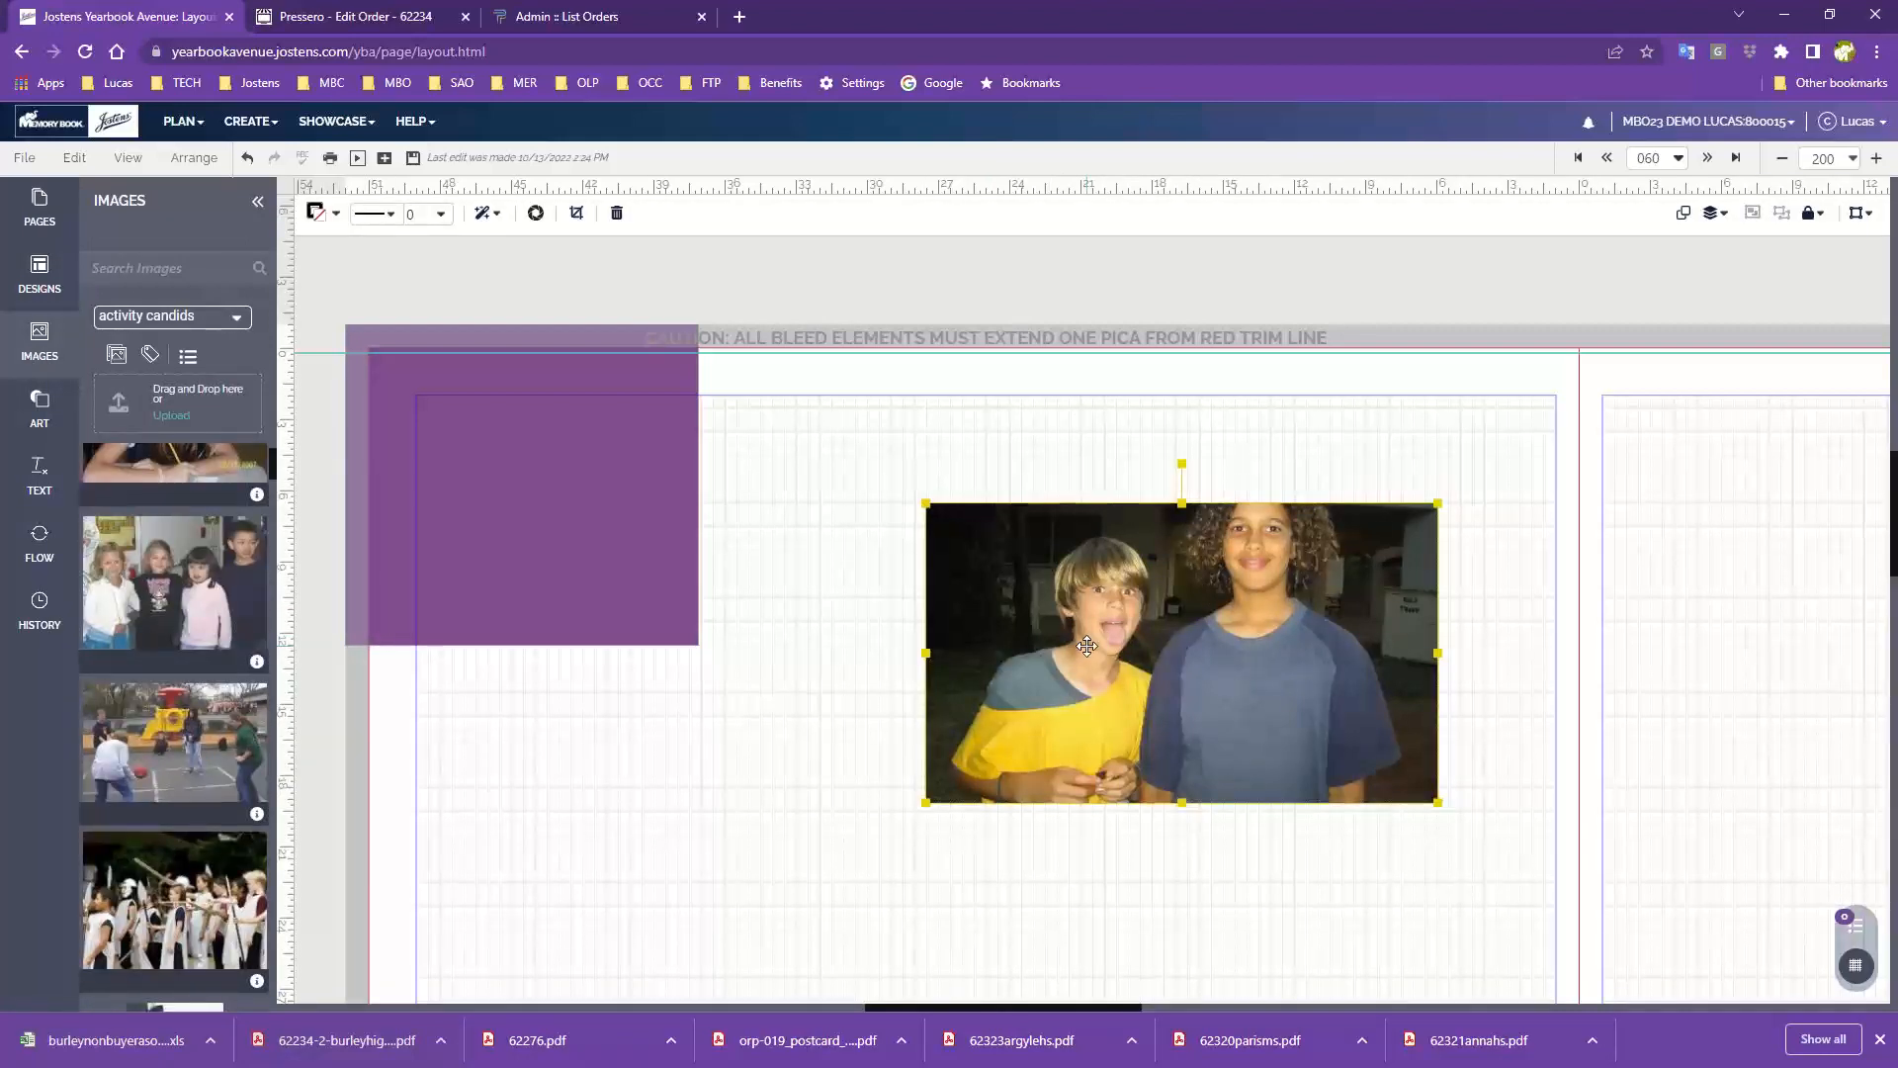
pyautogui.moveTo(158, 766); pyautogui.dragTo(1258, 489)
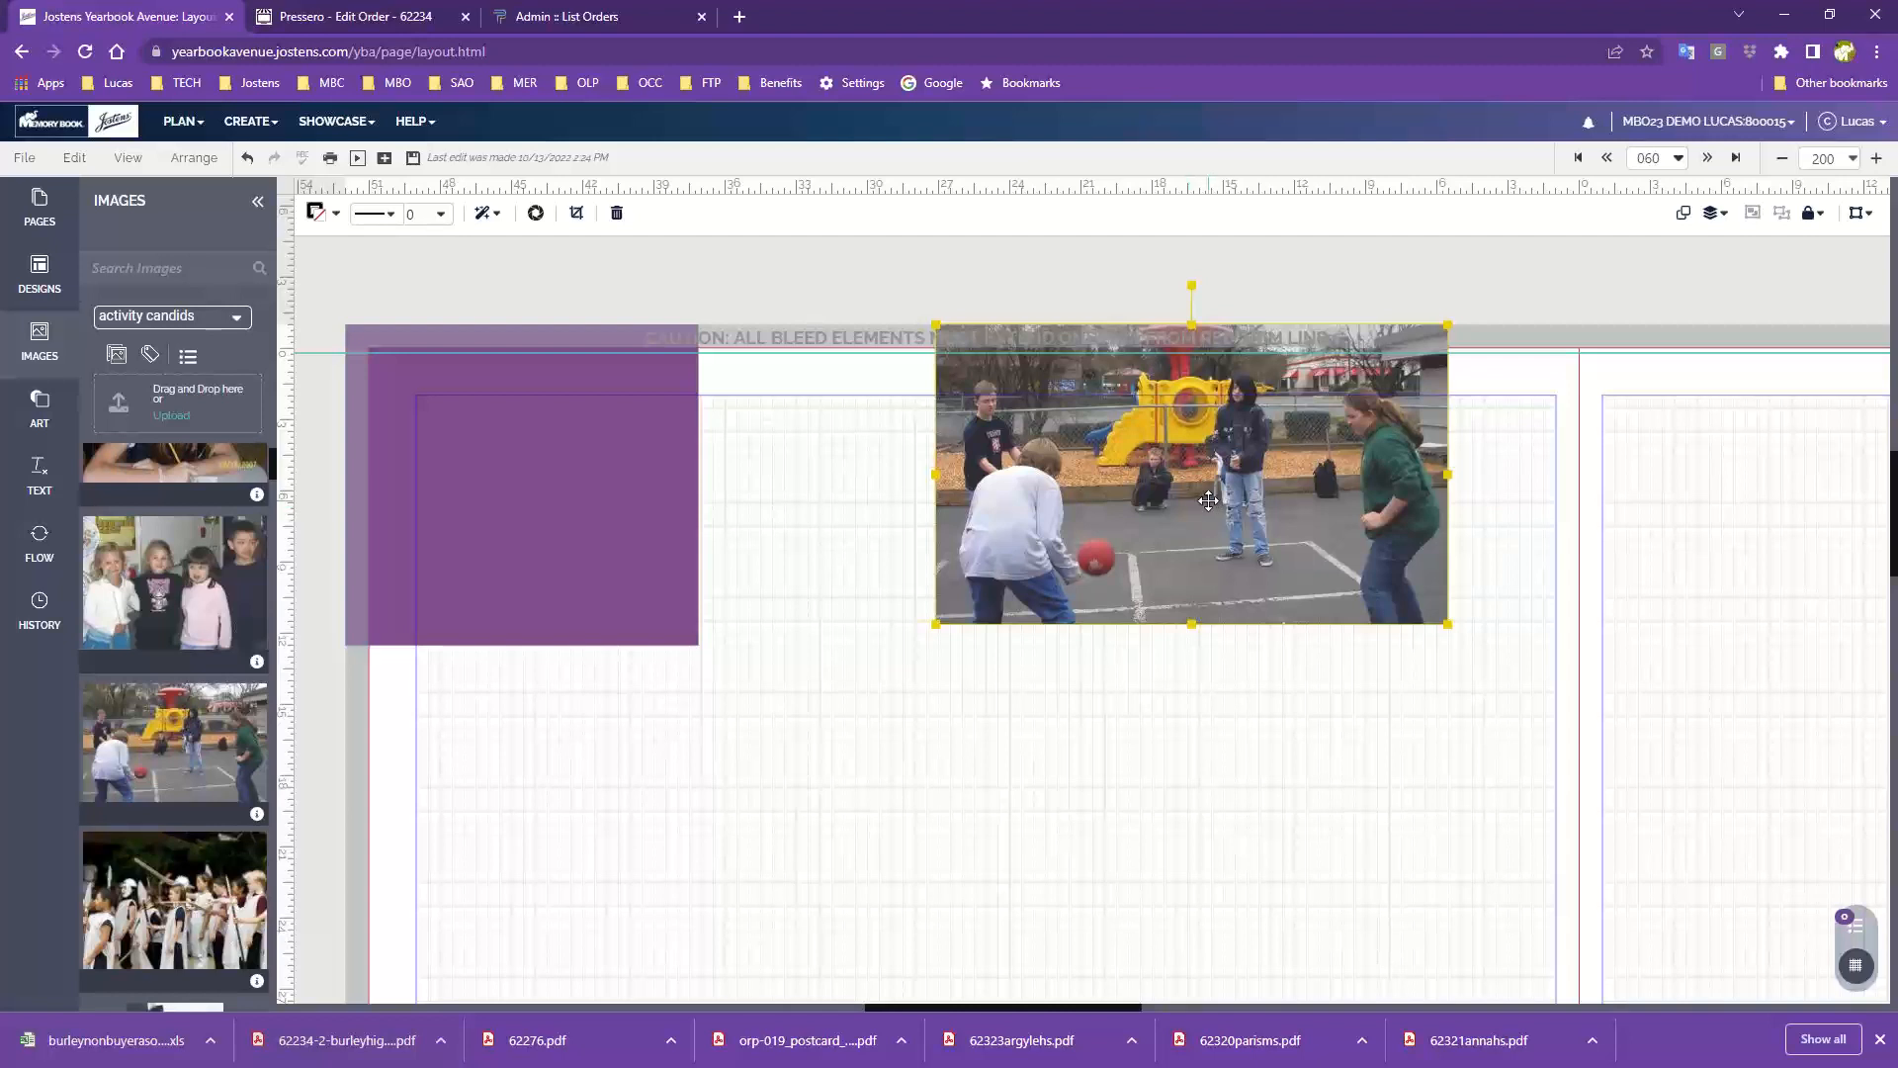
# Step: Move the playground photo down from the top bleed to inside the margins near the upper-right corner of page 060
pyautogui.moveTo(1216, 518); pyautogui.dragTo(1122, 651)
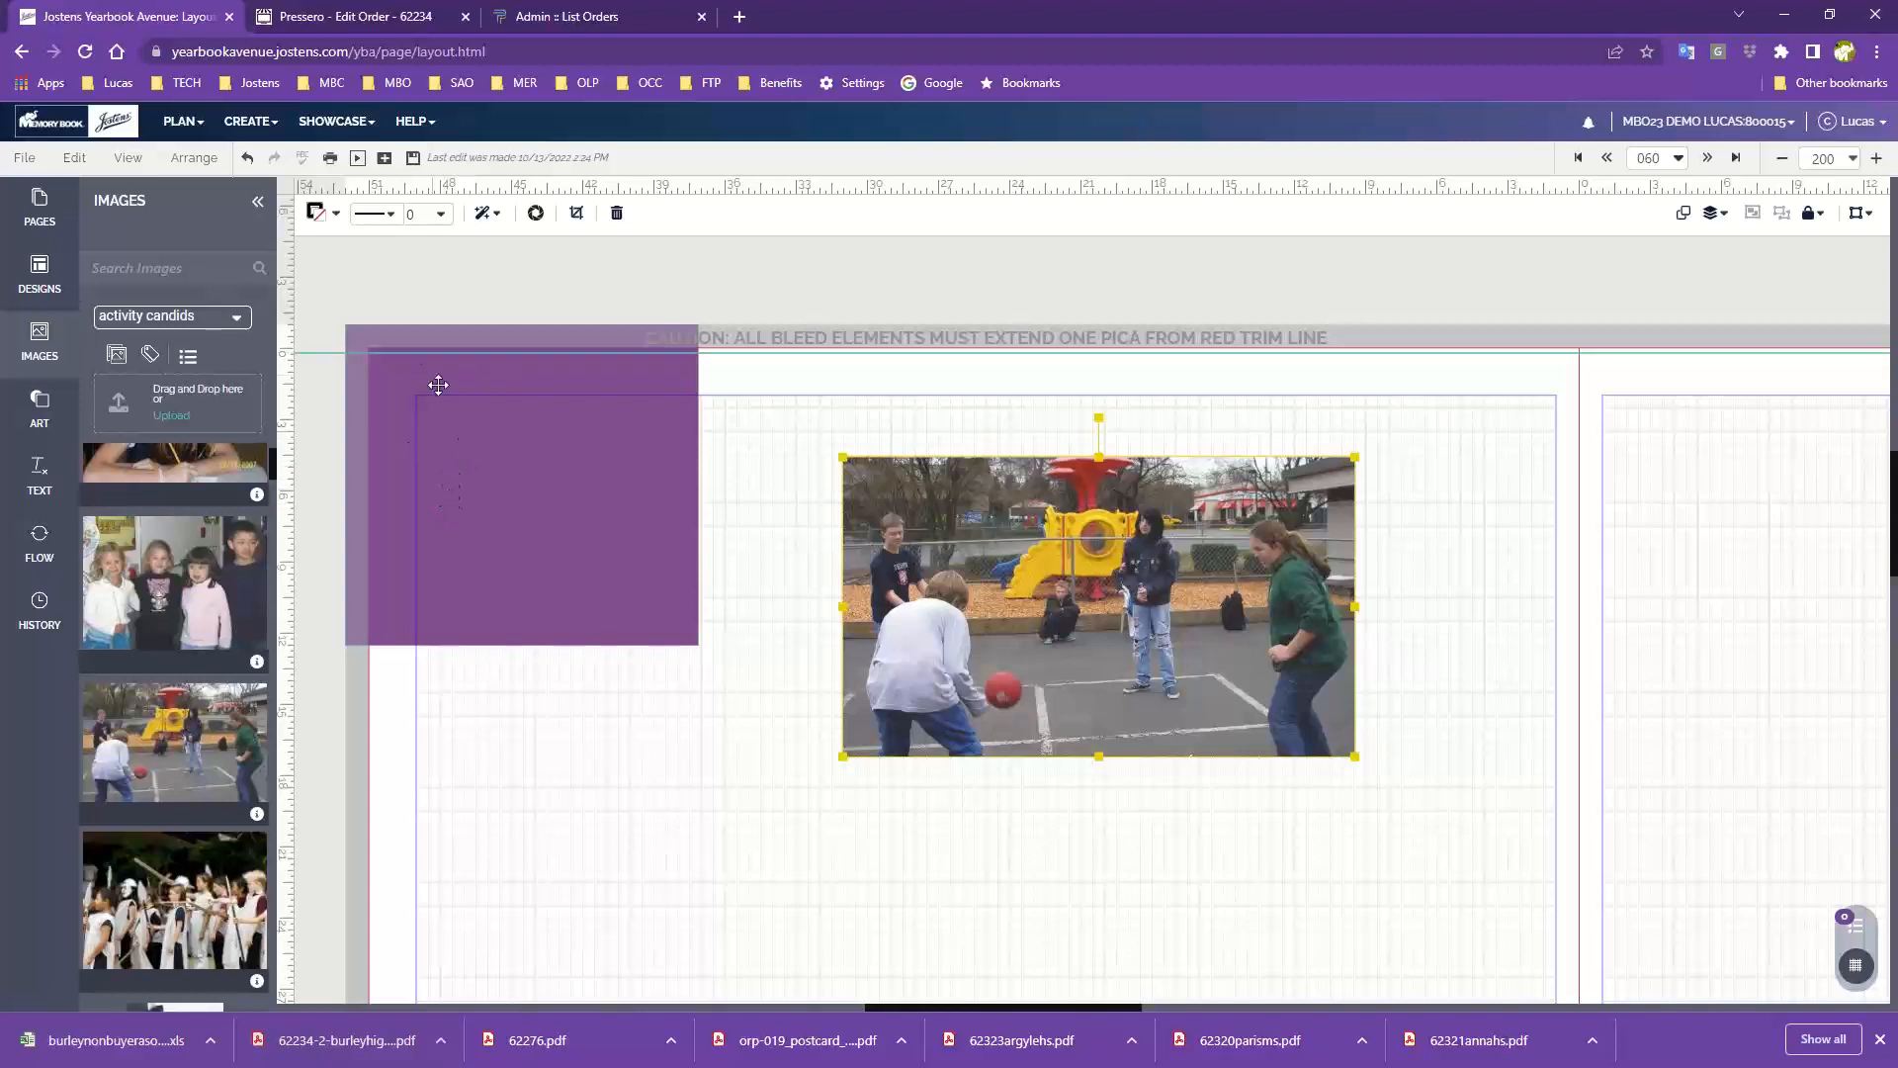
pyautogui.click(520, 393)
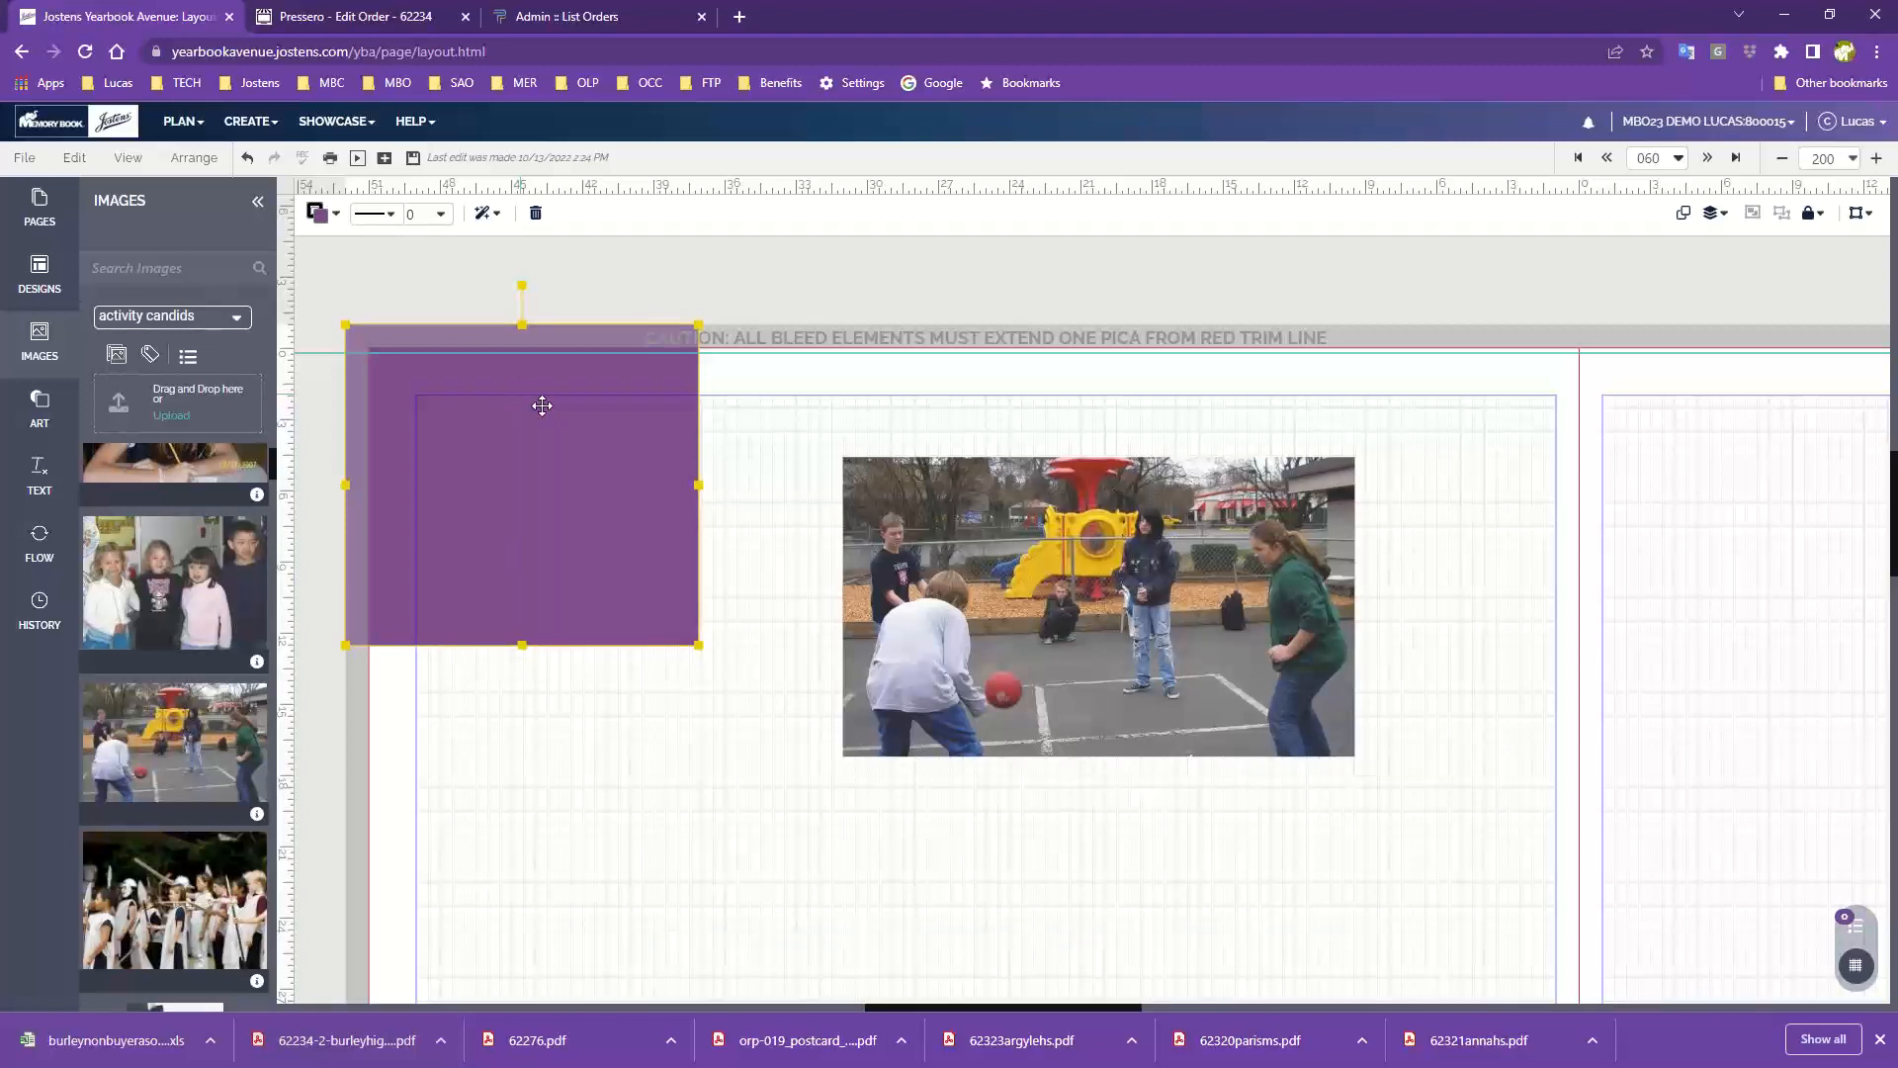
pyautogui.moveTo(1171, 640); pyautogui.dragTo(1235, 611)
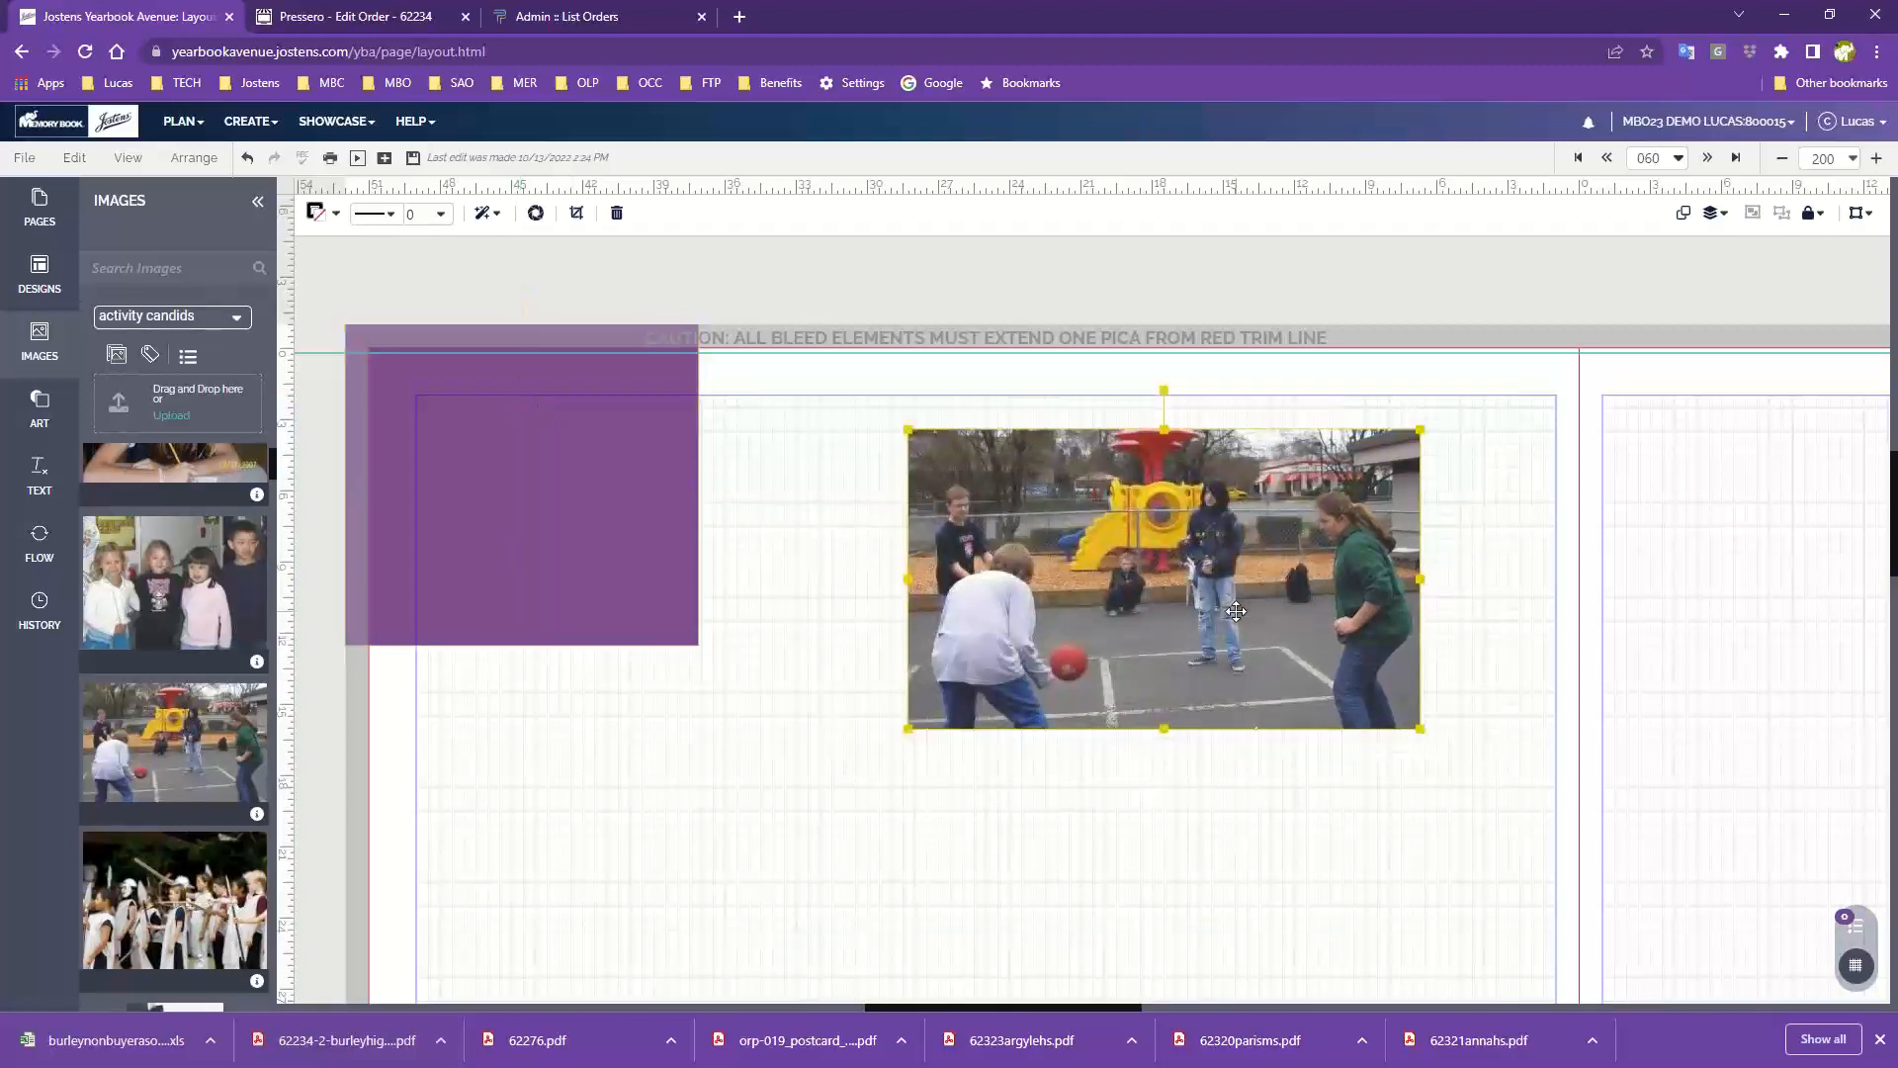
pyautogui.moveTo(1240, 625); pyautogui.dragTo(1342, 606)
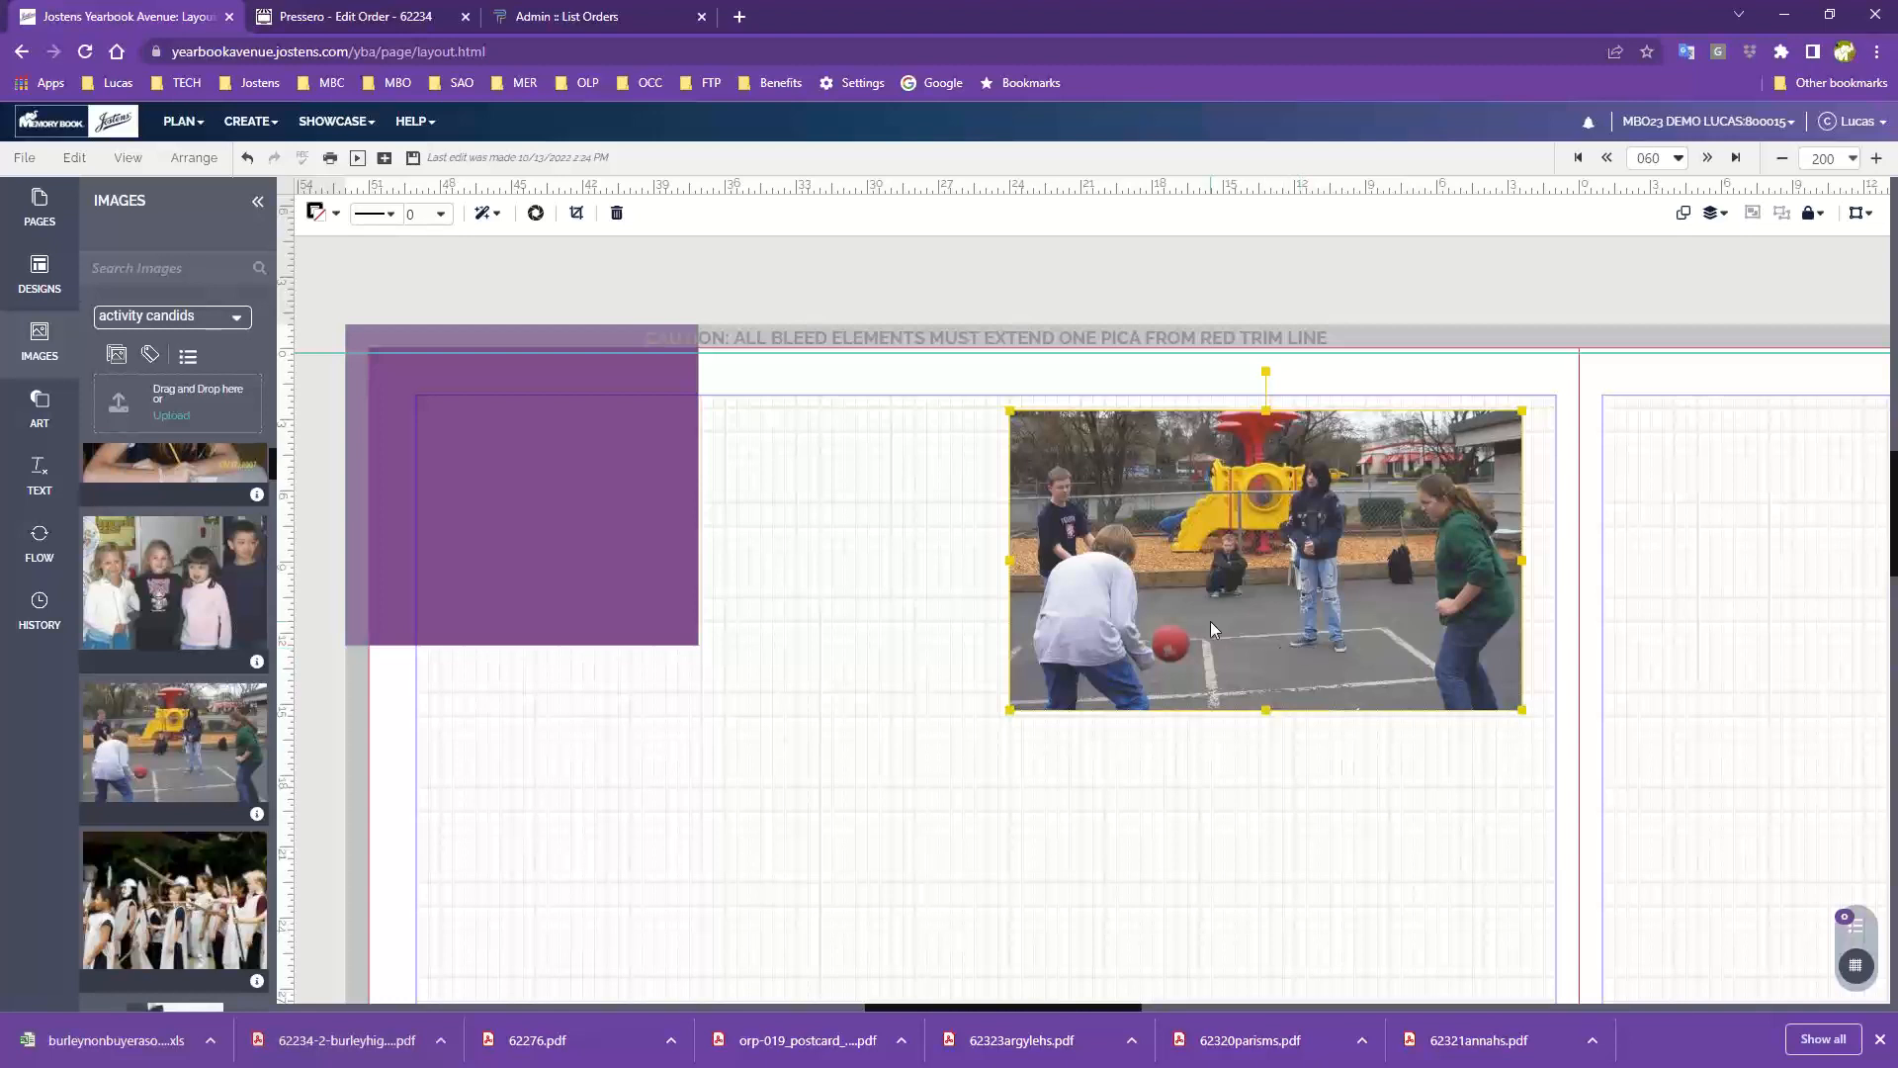
# Step: Delete the playground photo together with its empty frame and the purple rectangle from page 060
pyautogui.press('Delete')
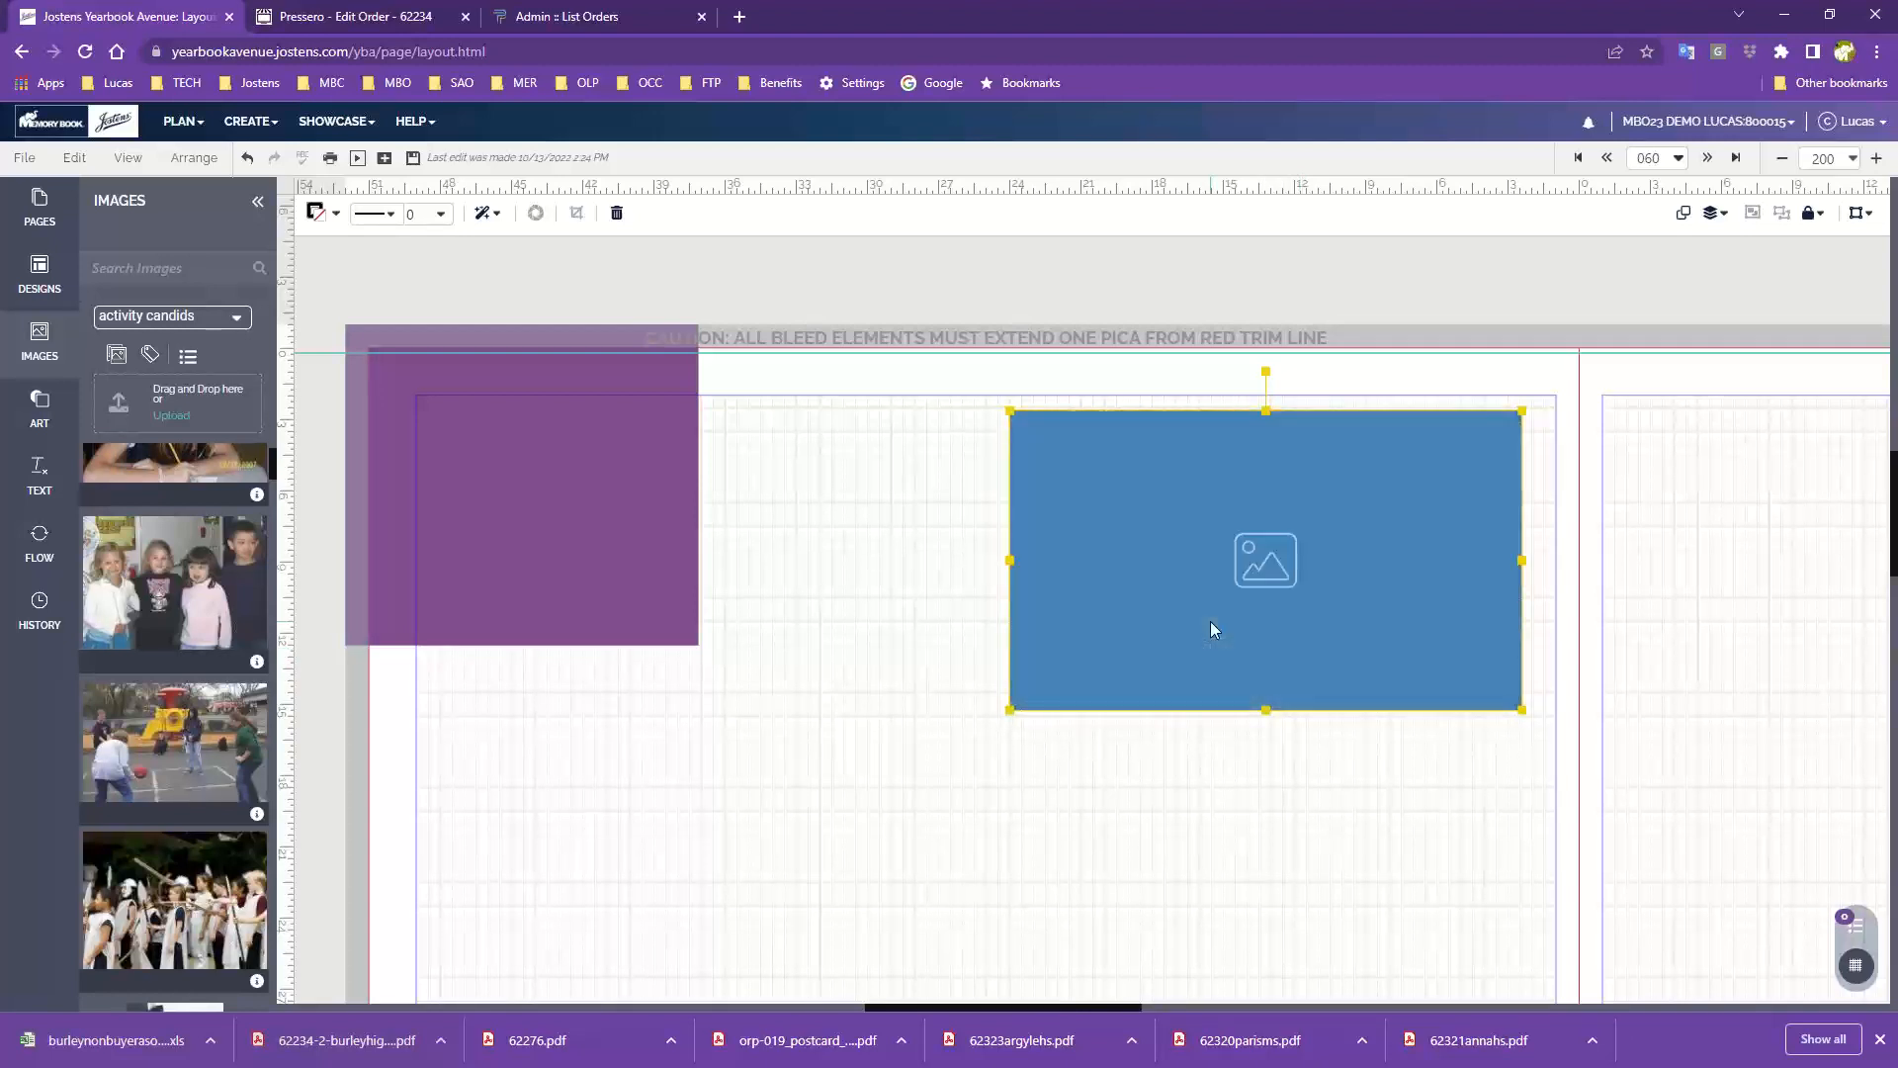
pyautogui.press('Delete')
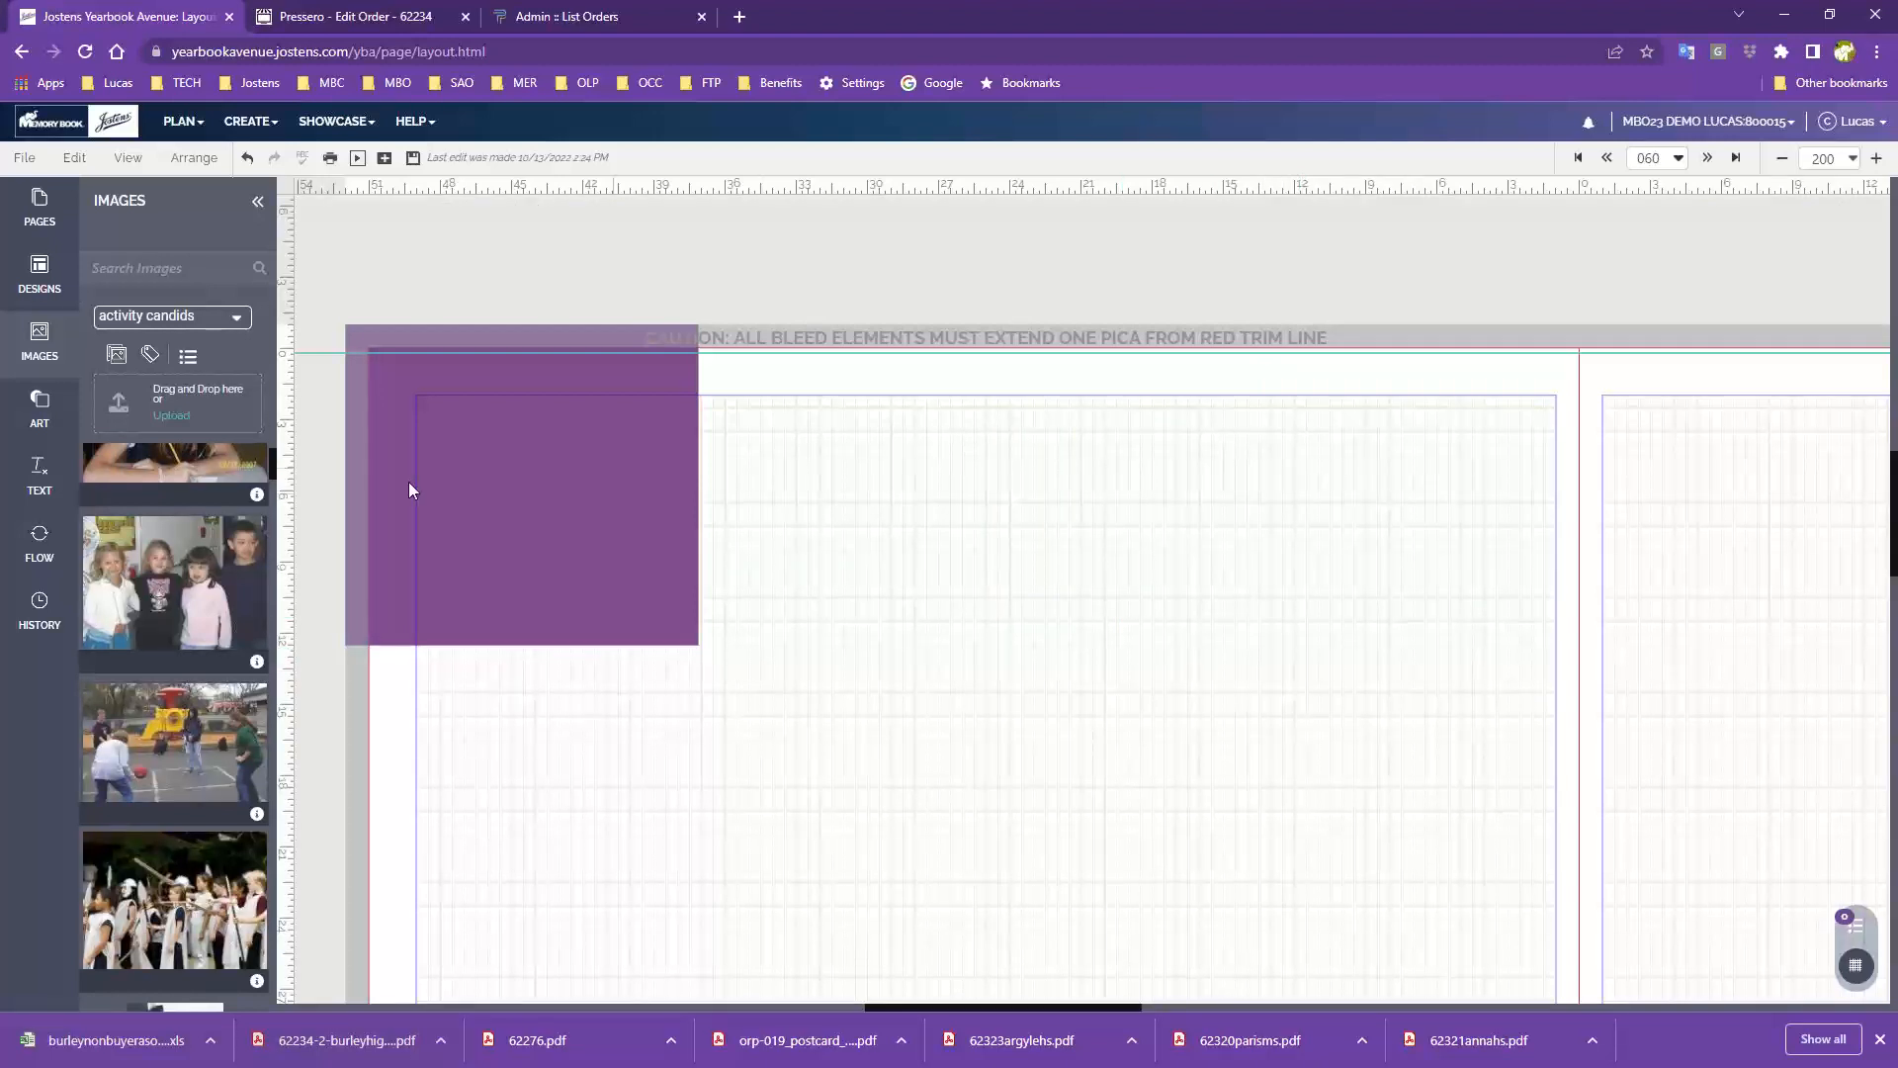
pyautogui.click(562, 498)
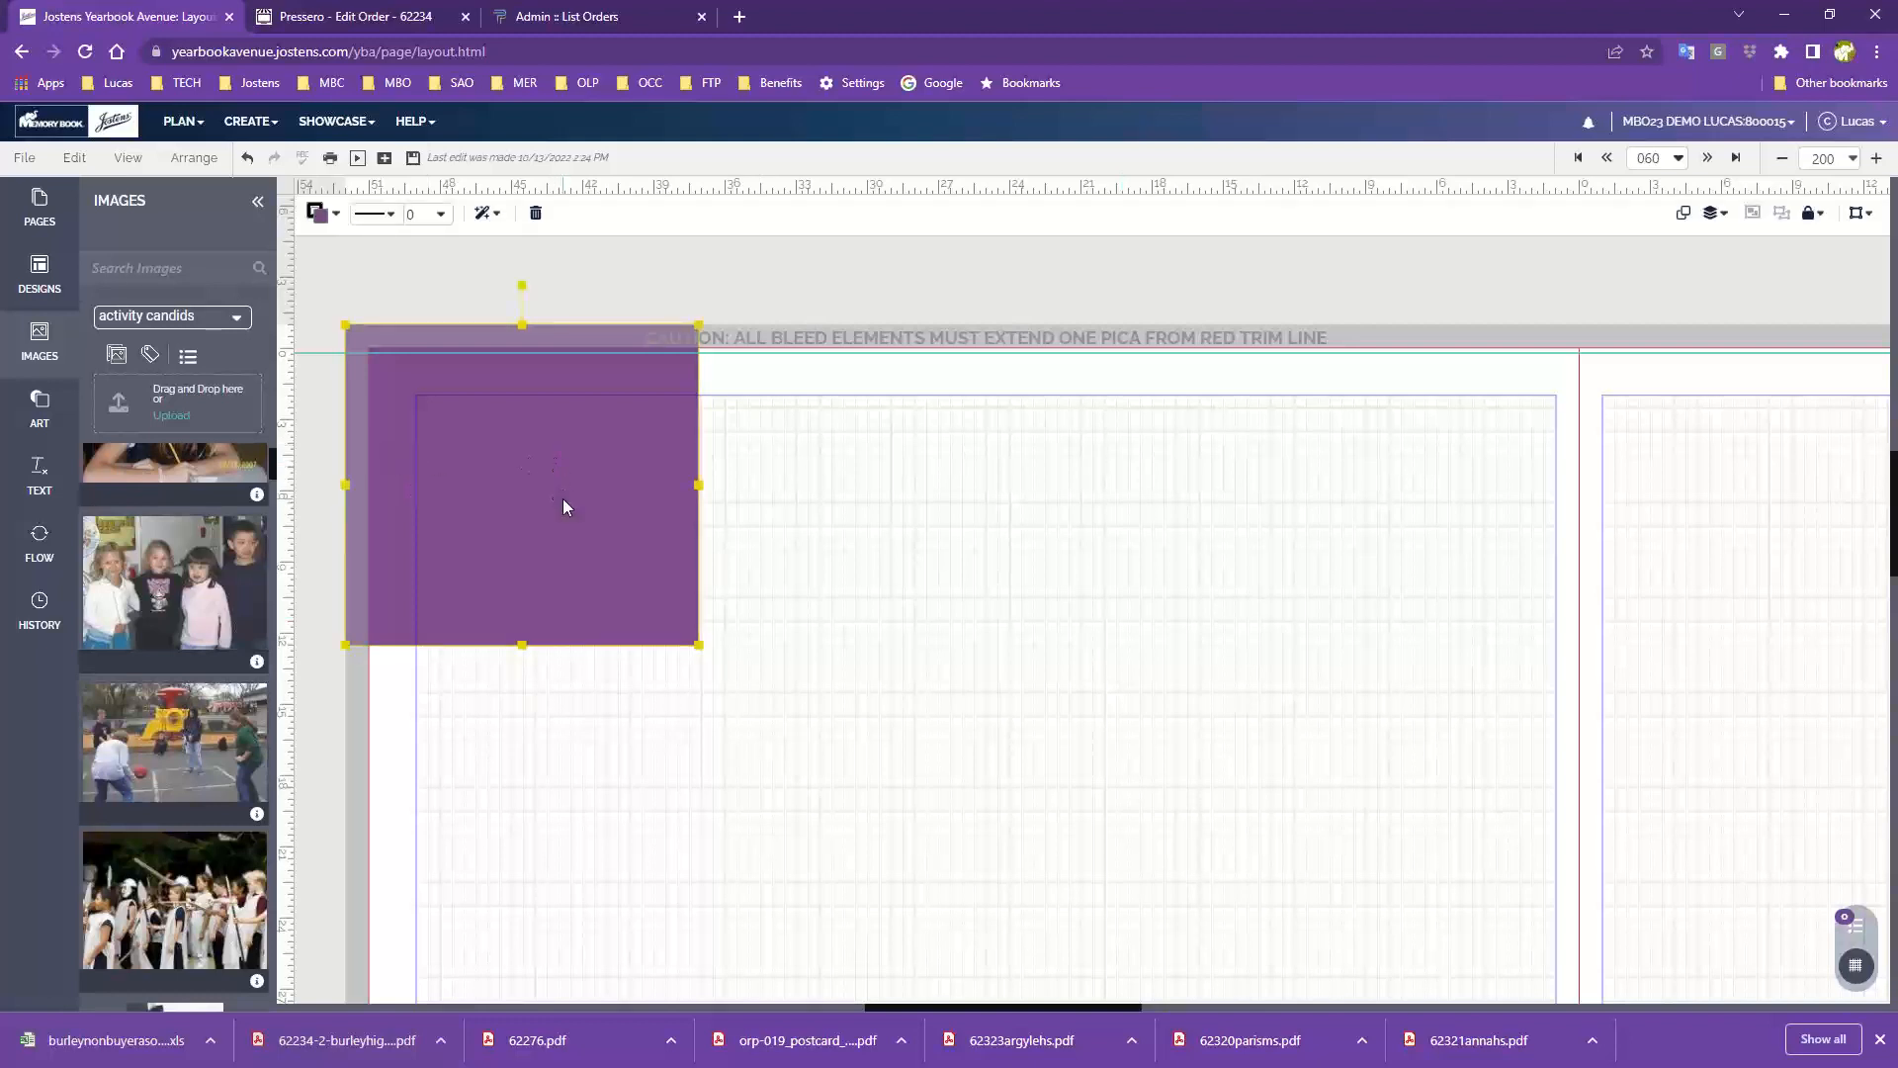
pyautogui.press('Delete')
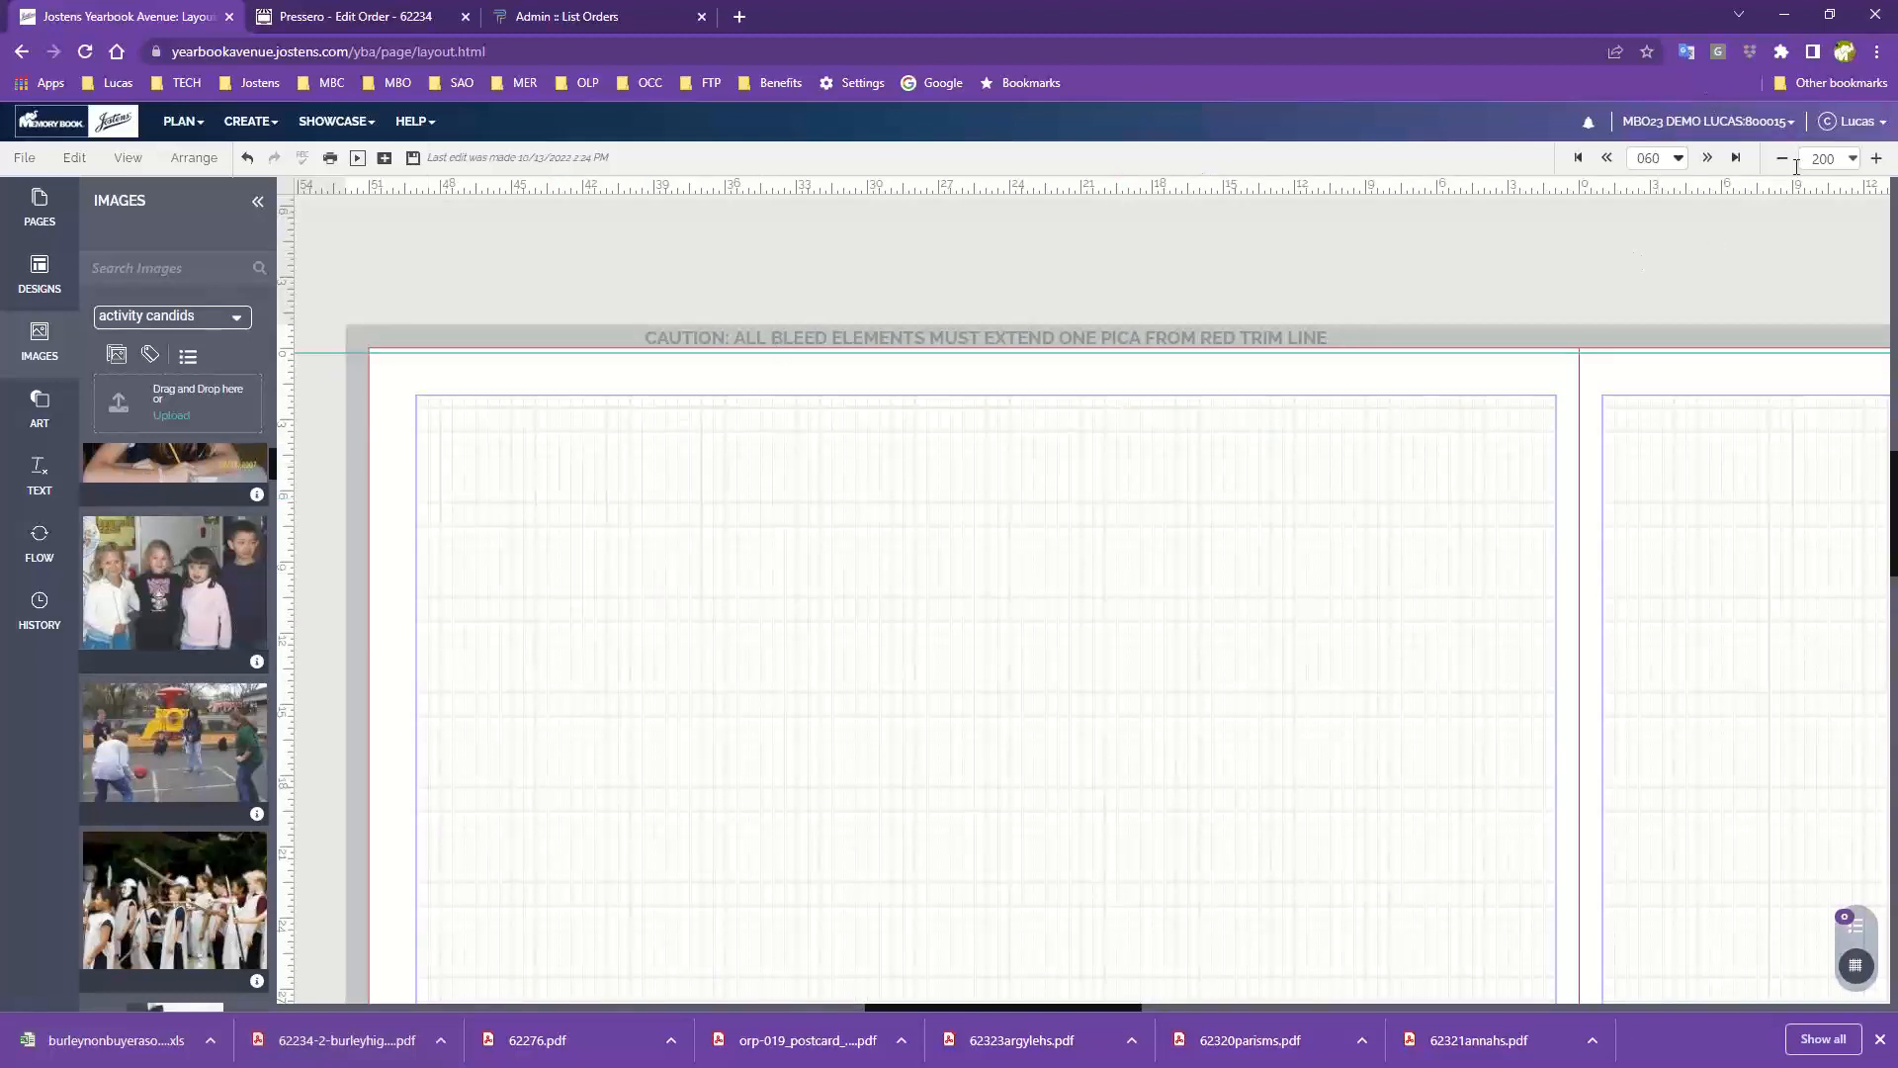
# Step: Enlarge the browser's page zoom to 175%
pyautogui.click(1878, 52)
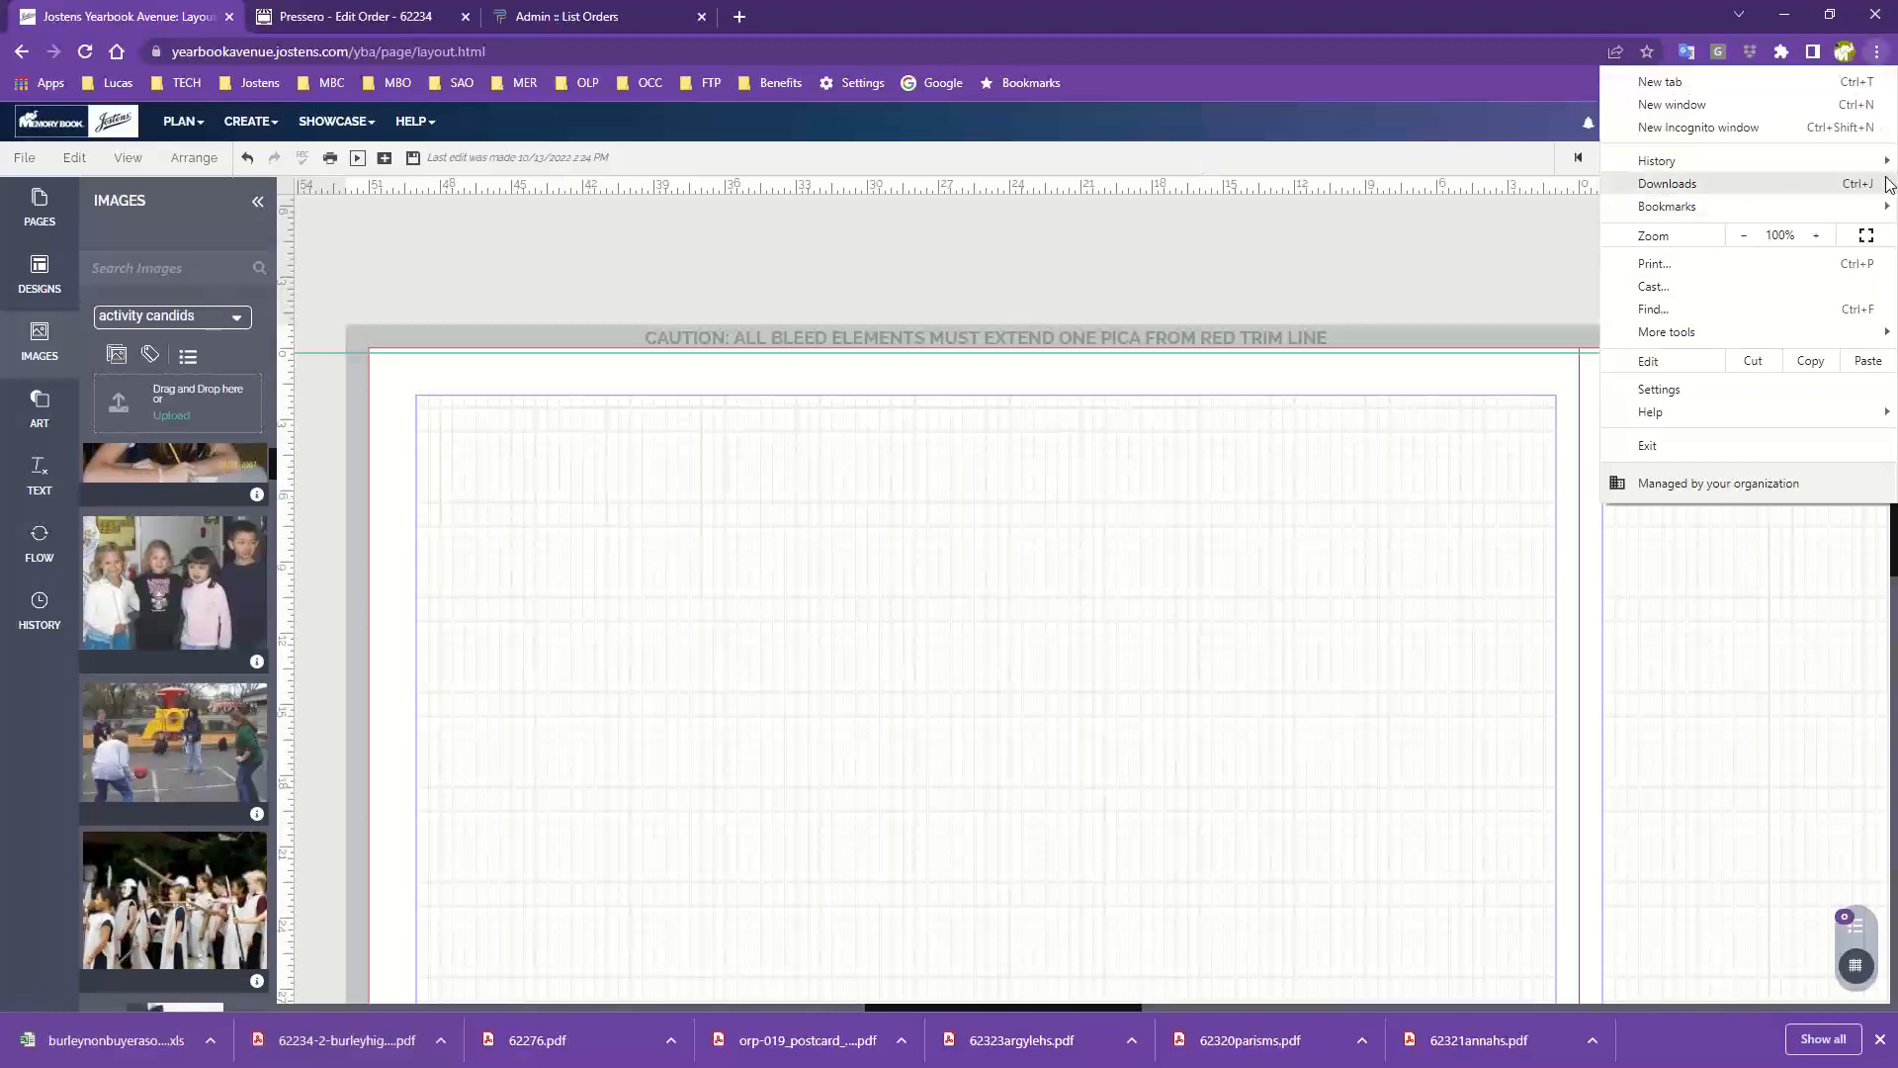
pyautogui.click(1816, 238)
pyautogui.click(1816, 237)
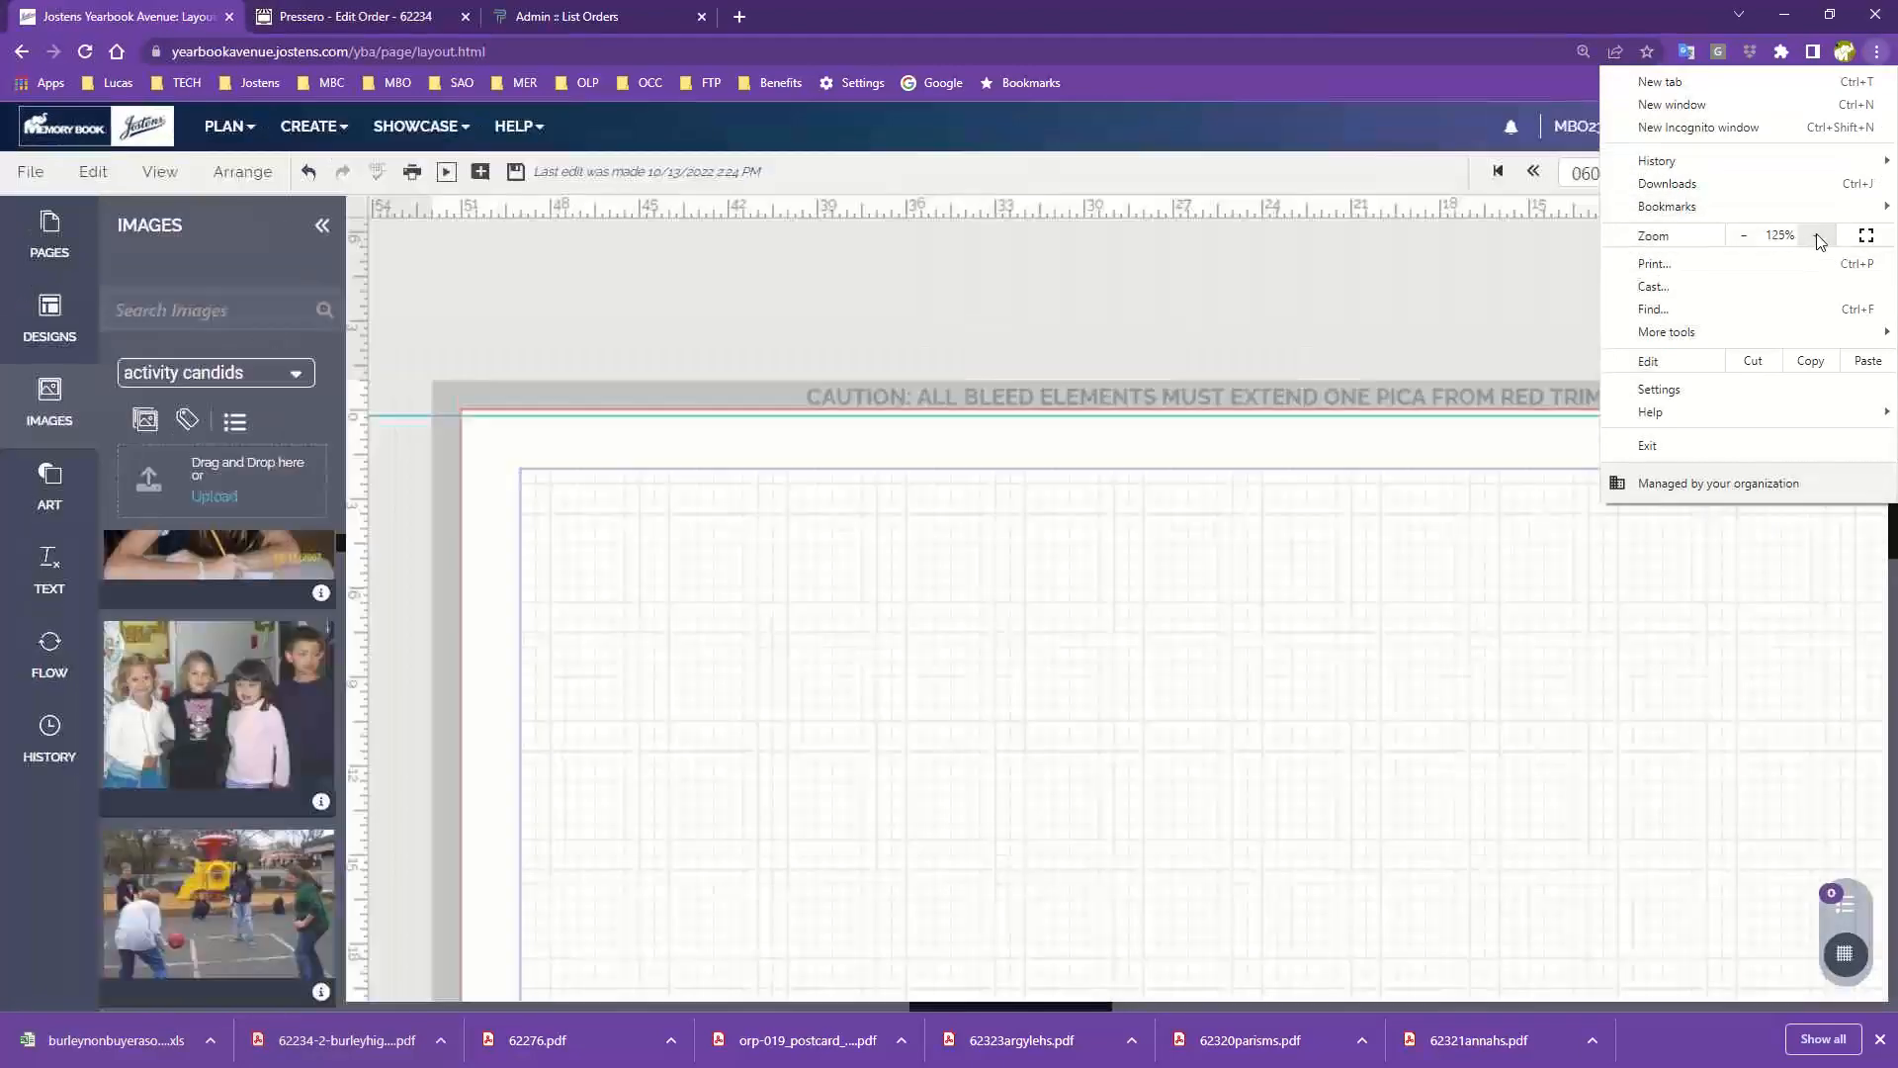
pyautogui.click(1817, 238)
pyautogui.click(1818, 238)
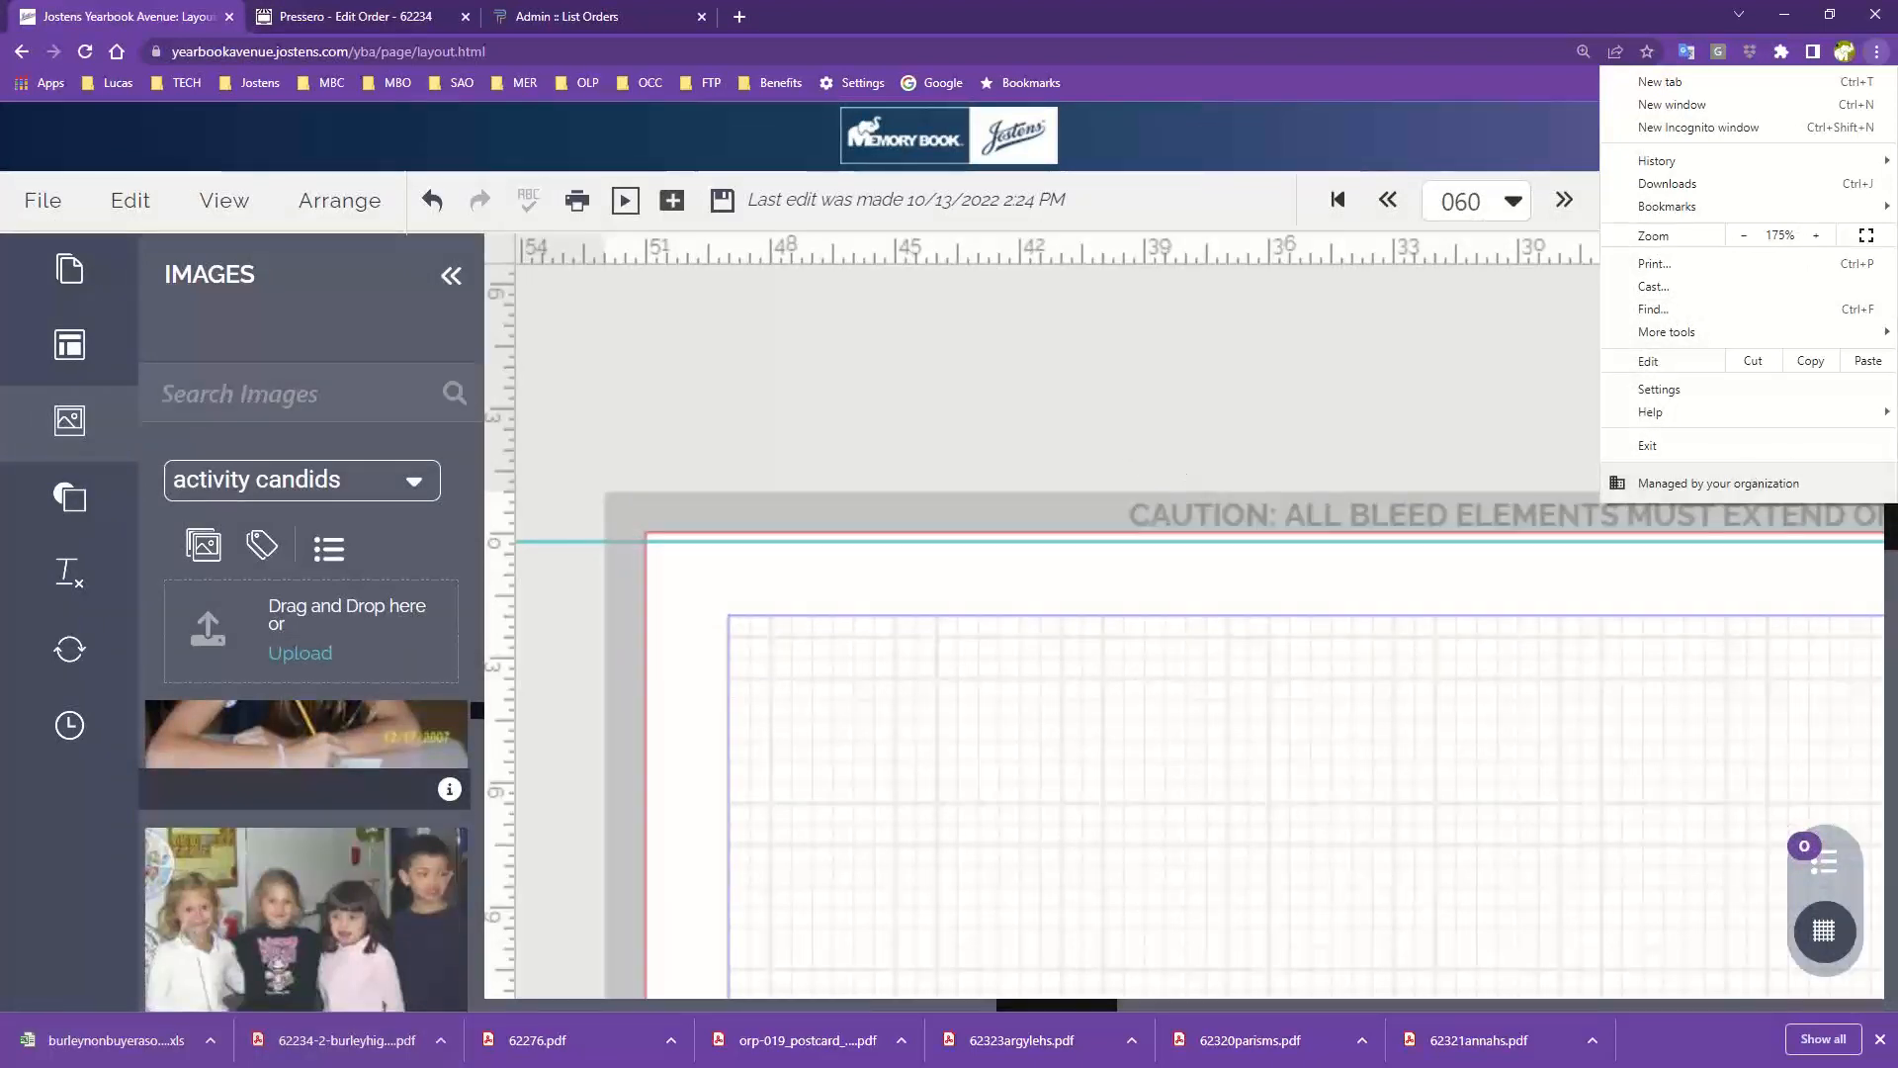
pyautogui.press('Escape')
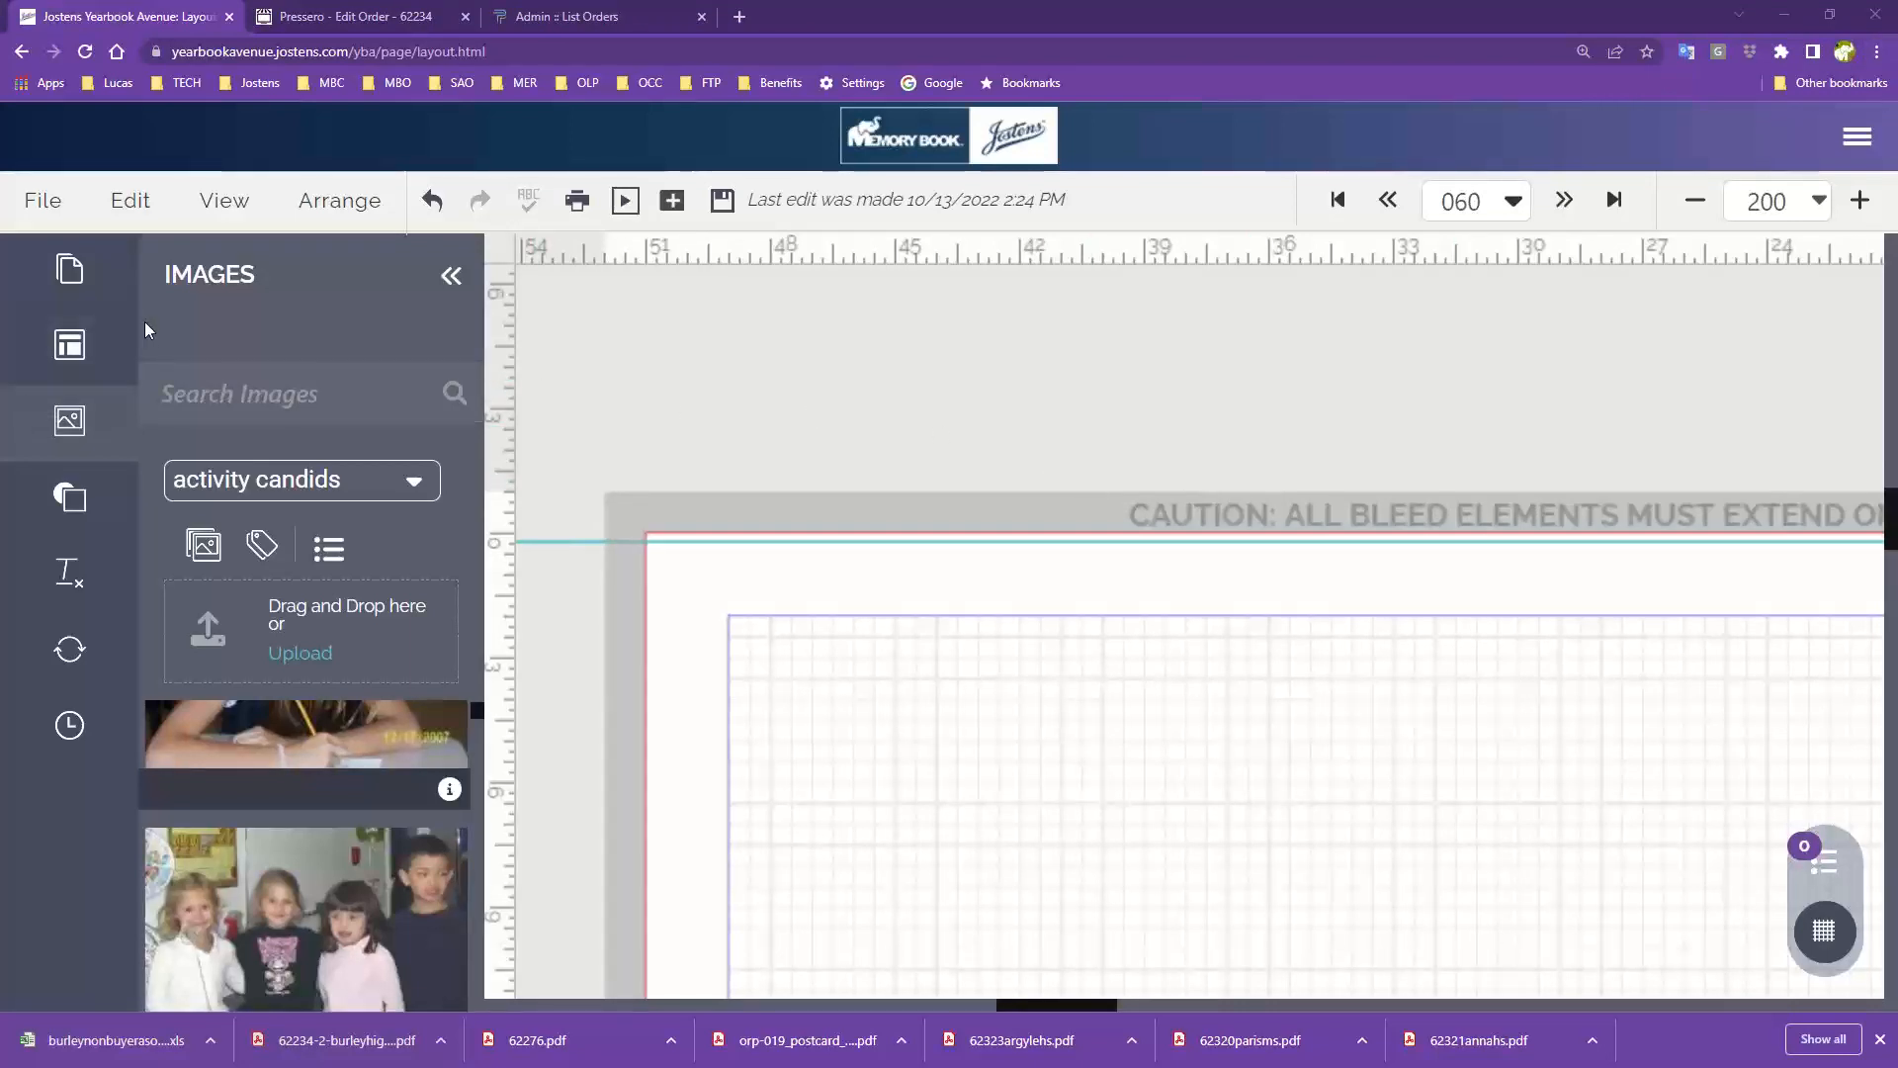
# Step: View the Page Info for pages 060 and 061 and close it
pyautogui.click(39, 204)
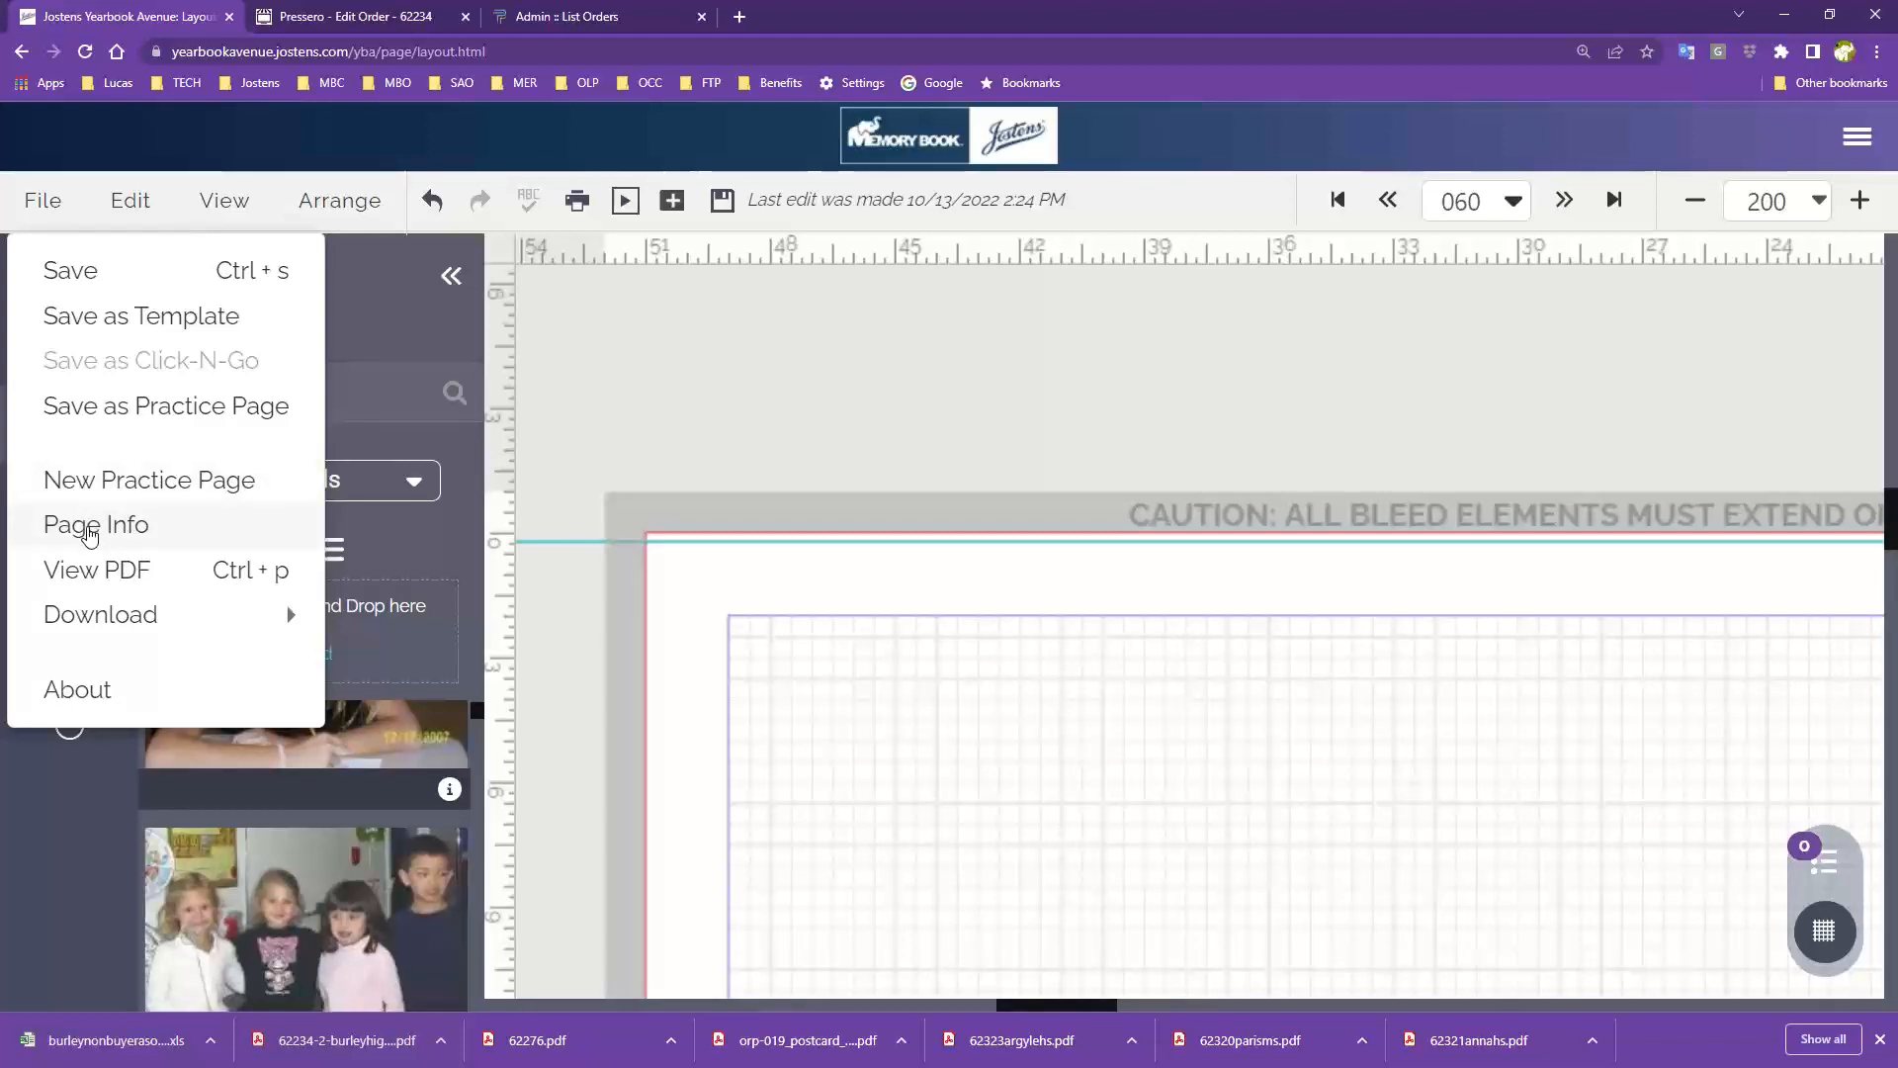
pyautogui.click(90, 535)
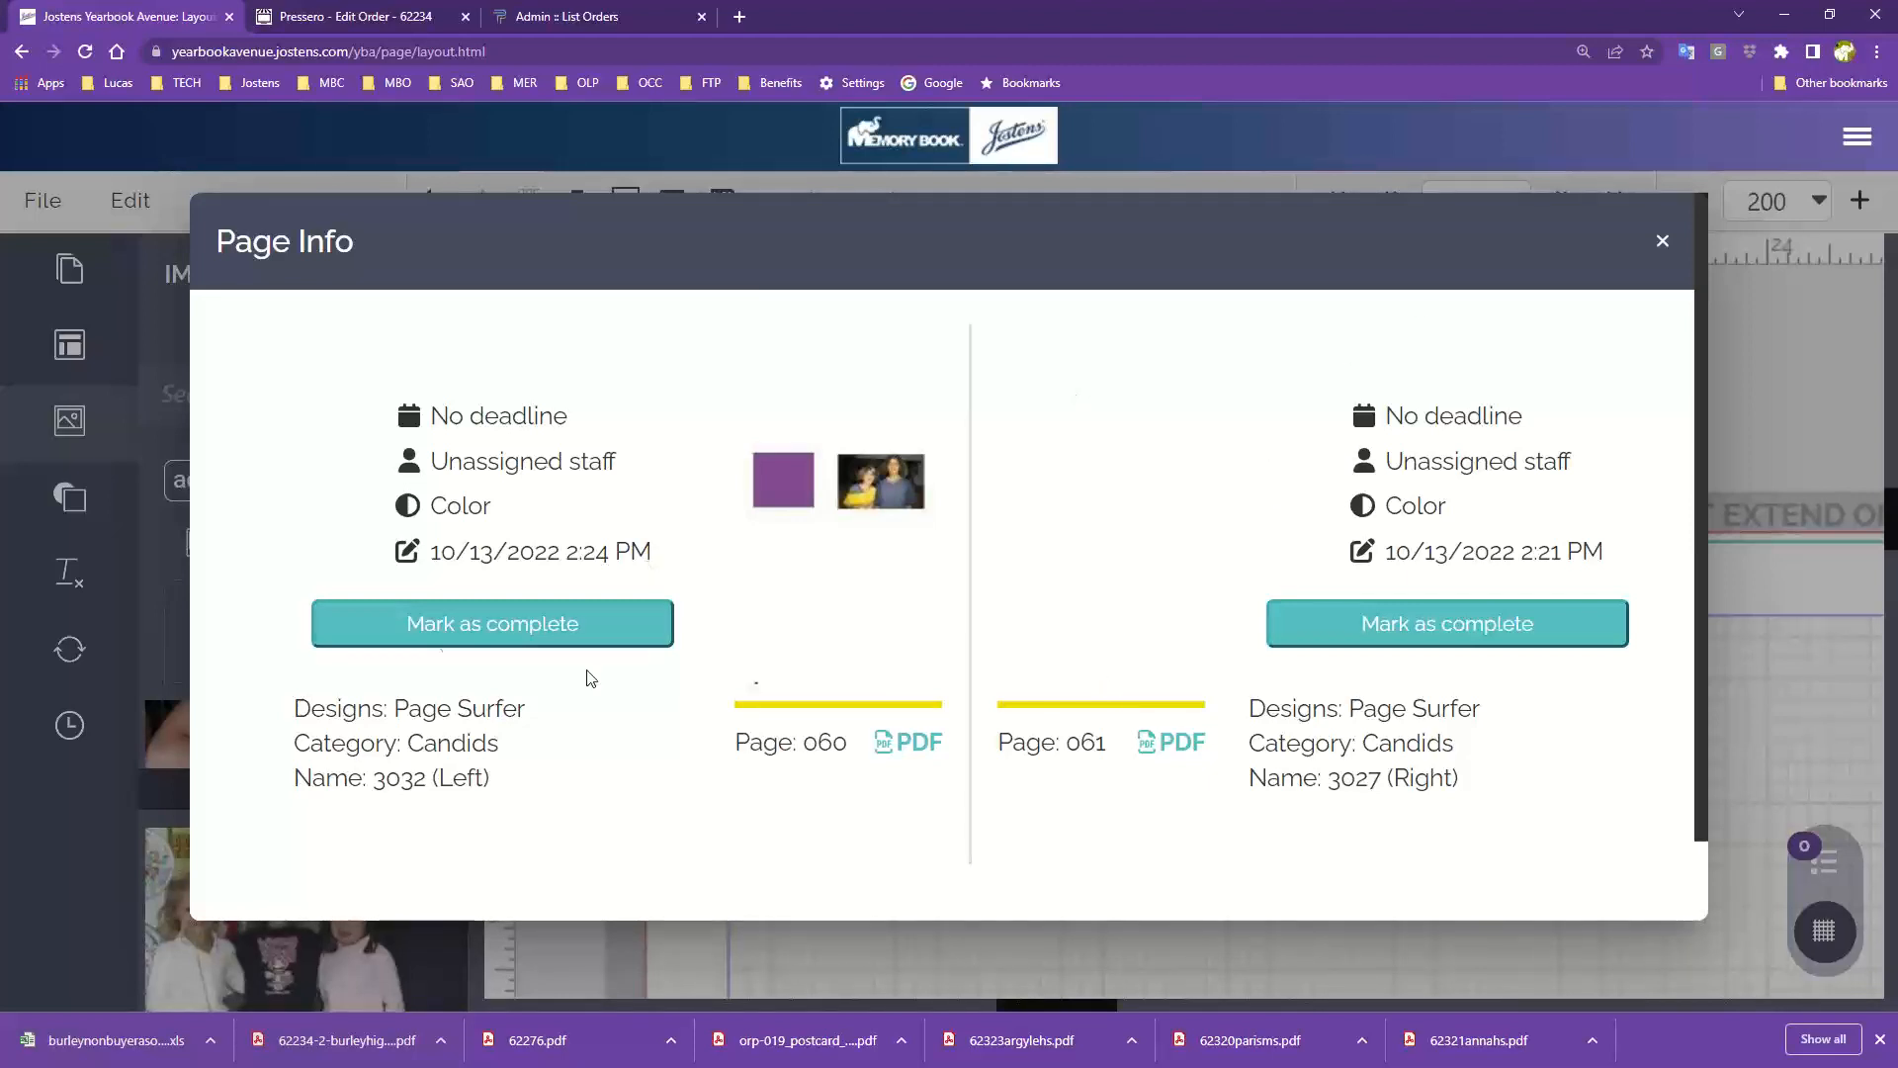
pyautogui.click(1662, 245)
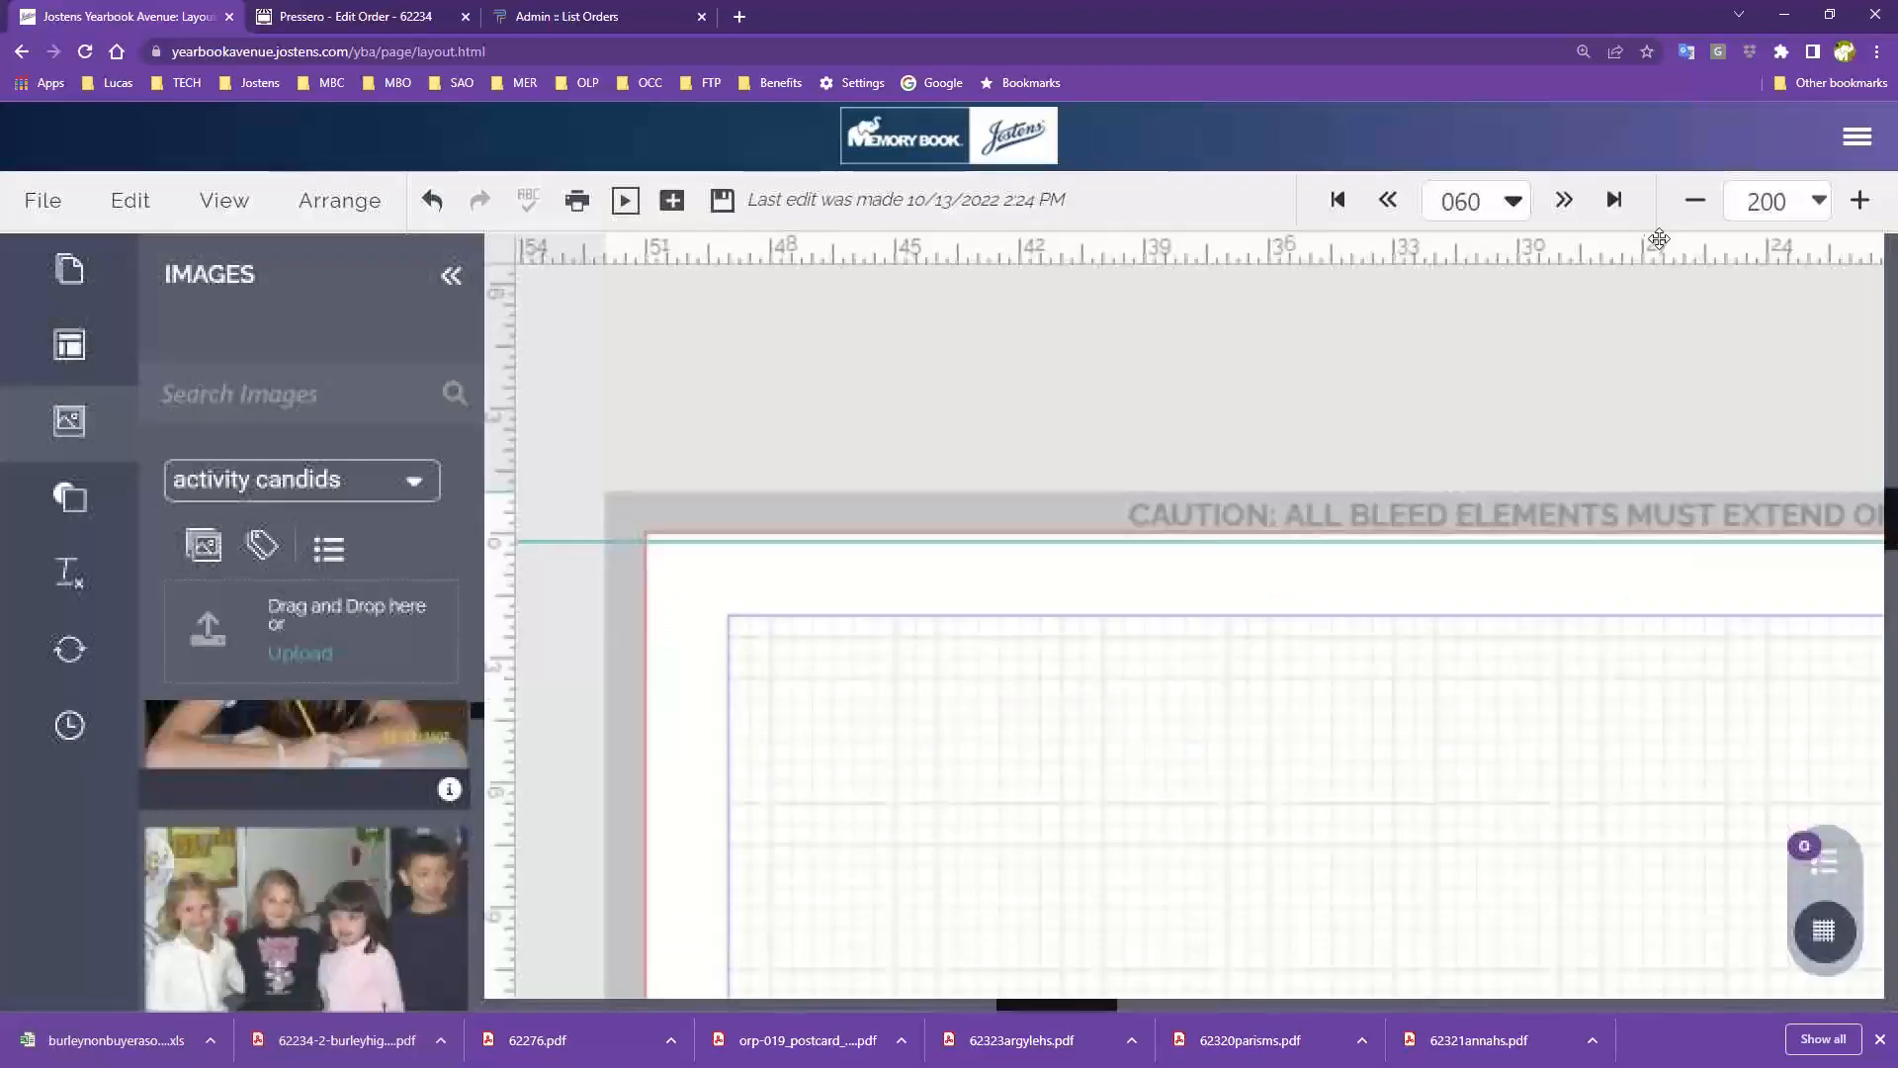
# Step: Show the image formats available for downloading the current spread
pyautogui.click(30, 212)
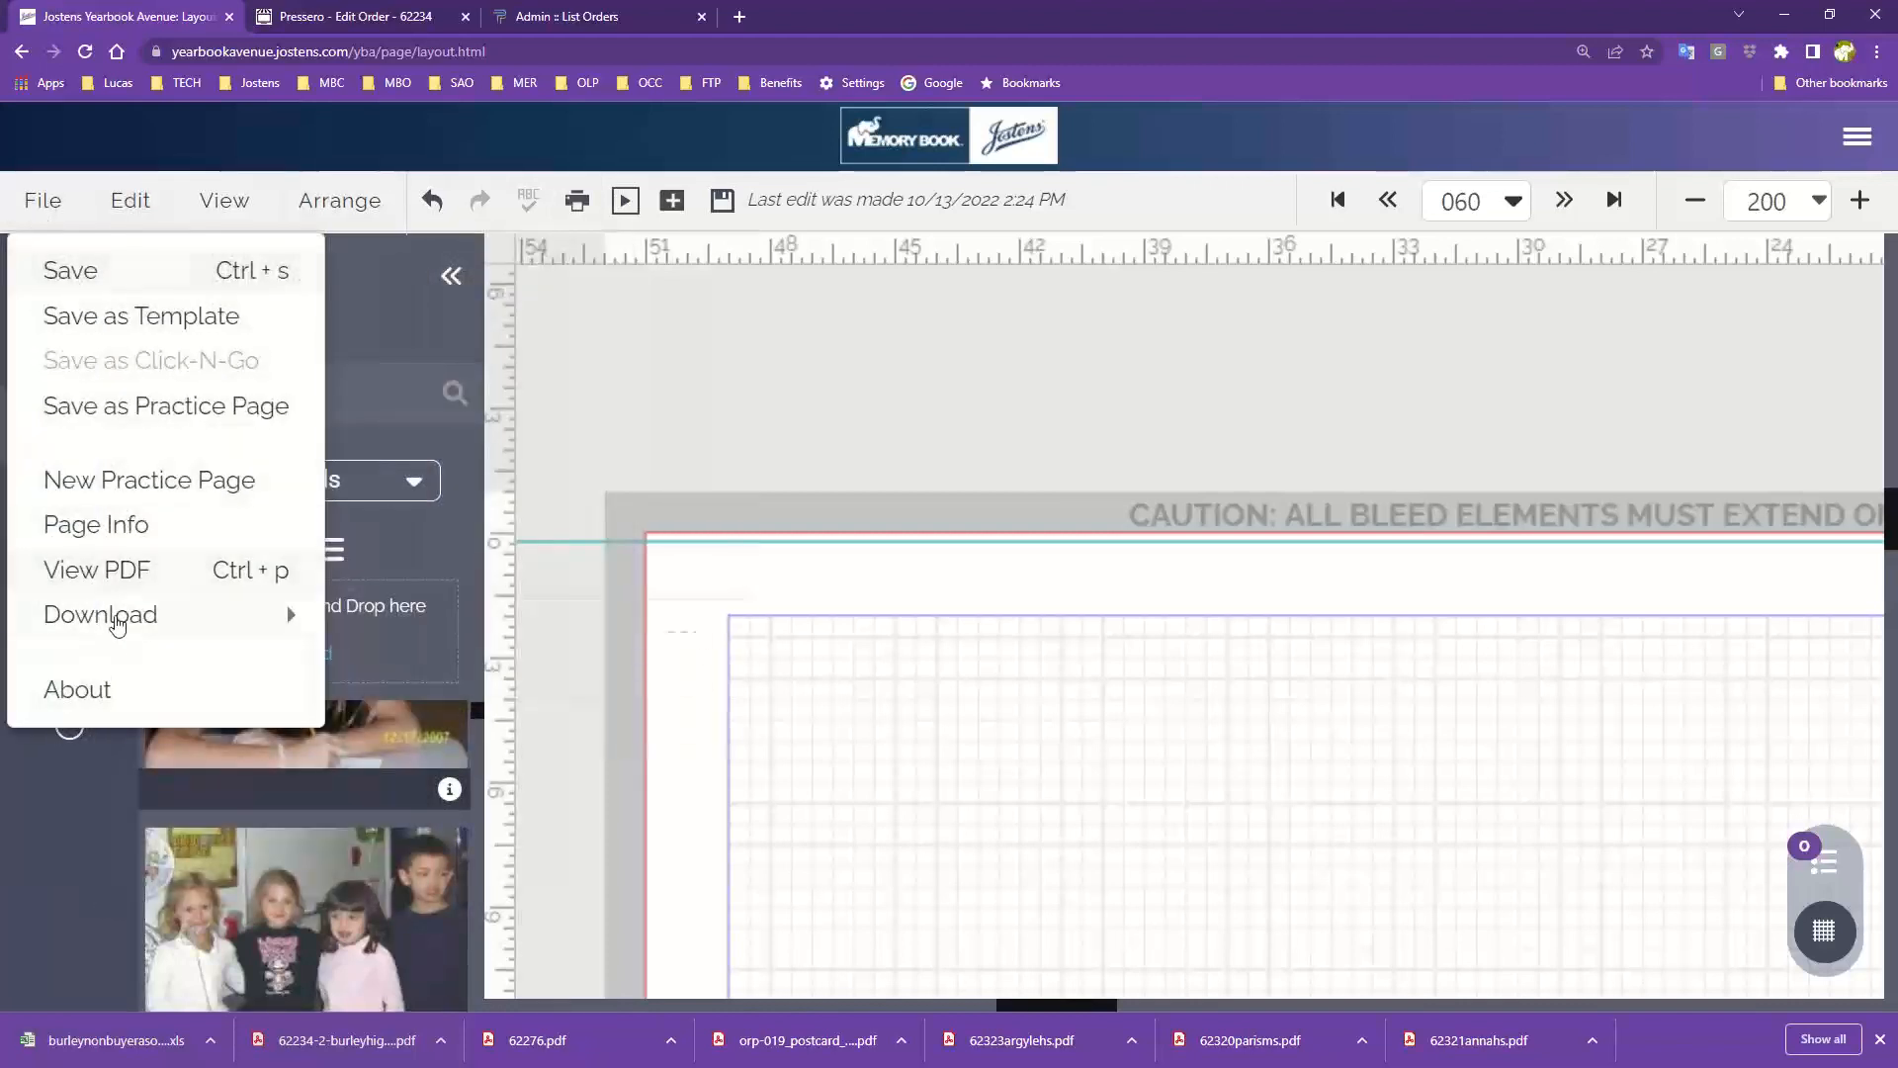
pyautogui.moveTo(87, 625)
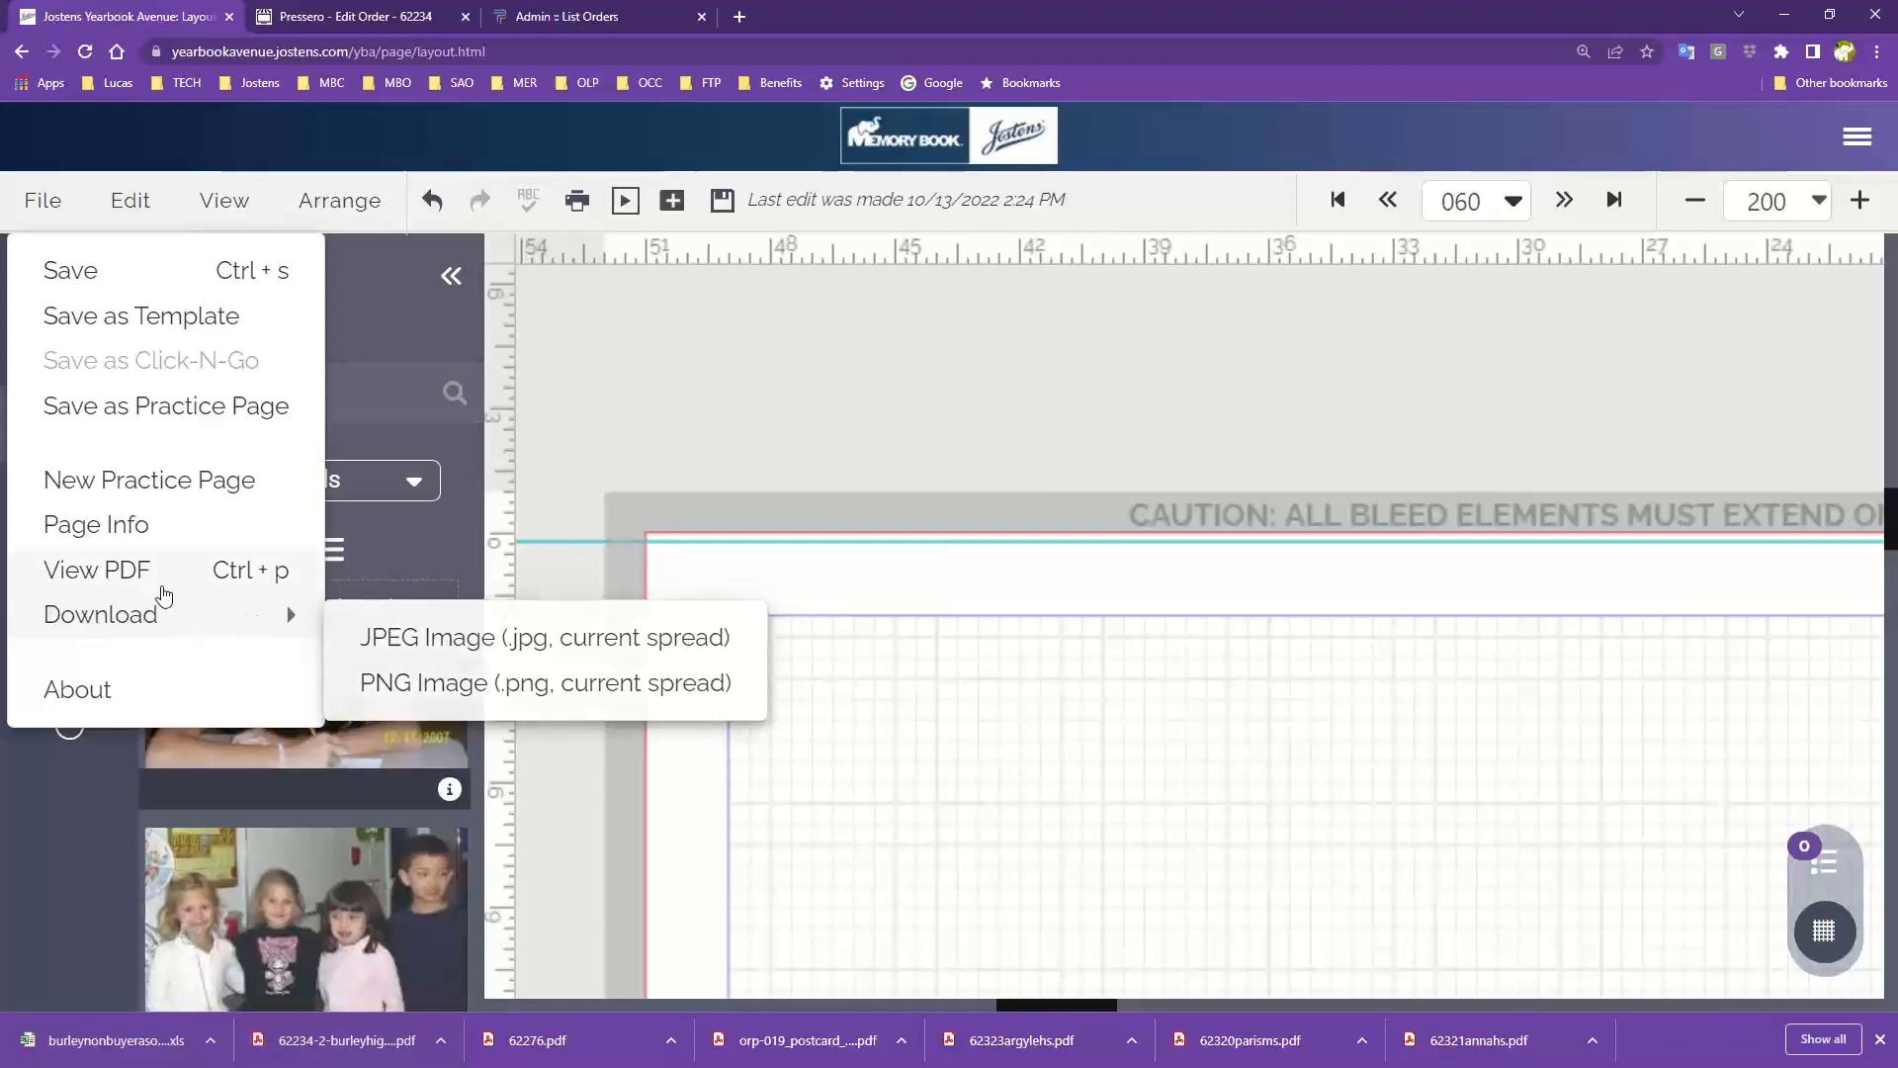
pyautogui.moveTo(158, 609)
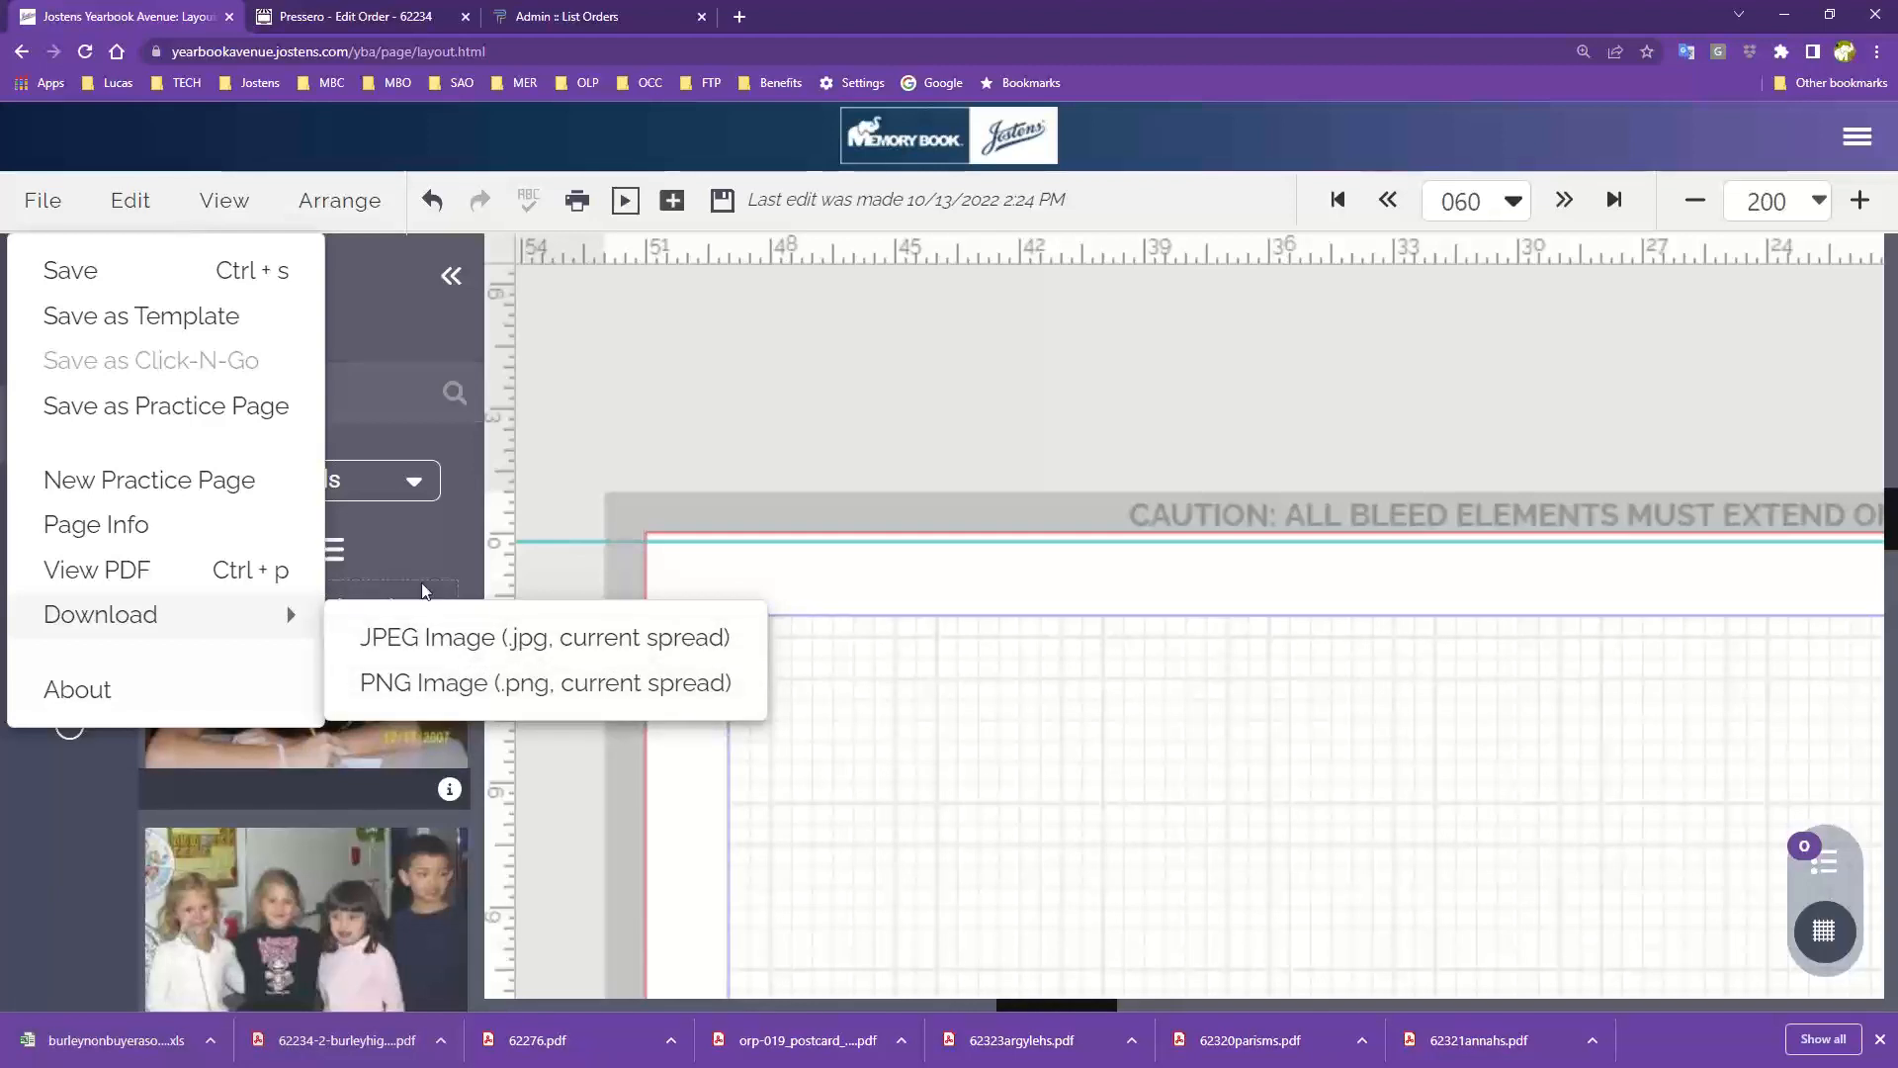
# Step: View the Change Background options for the spread's left and right pages and close them
pyautogui.click(131, 202)
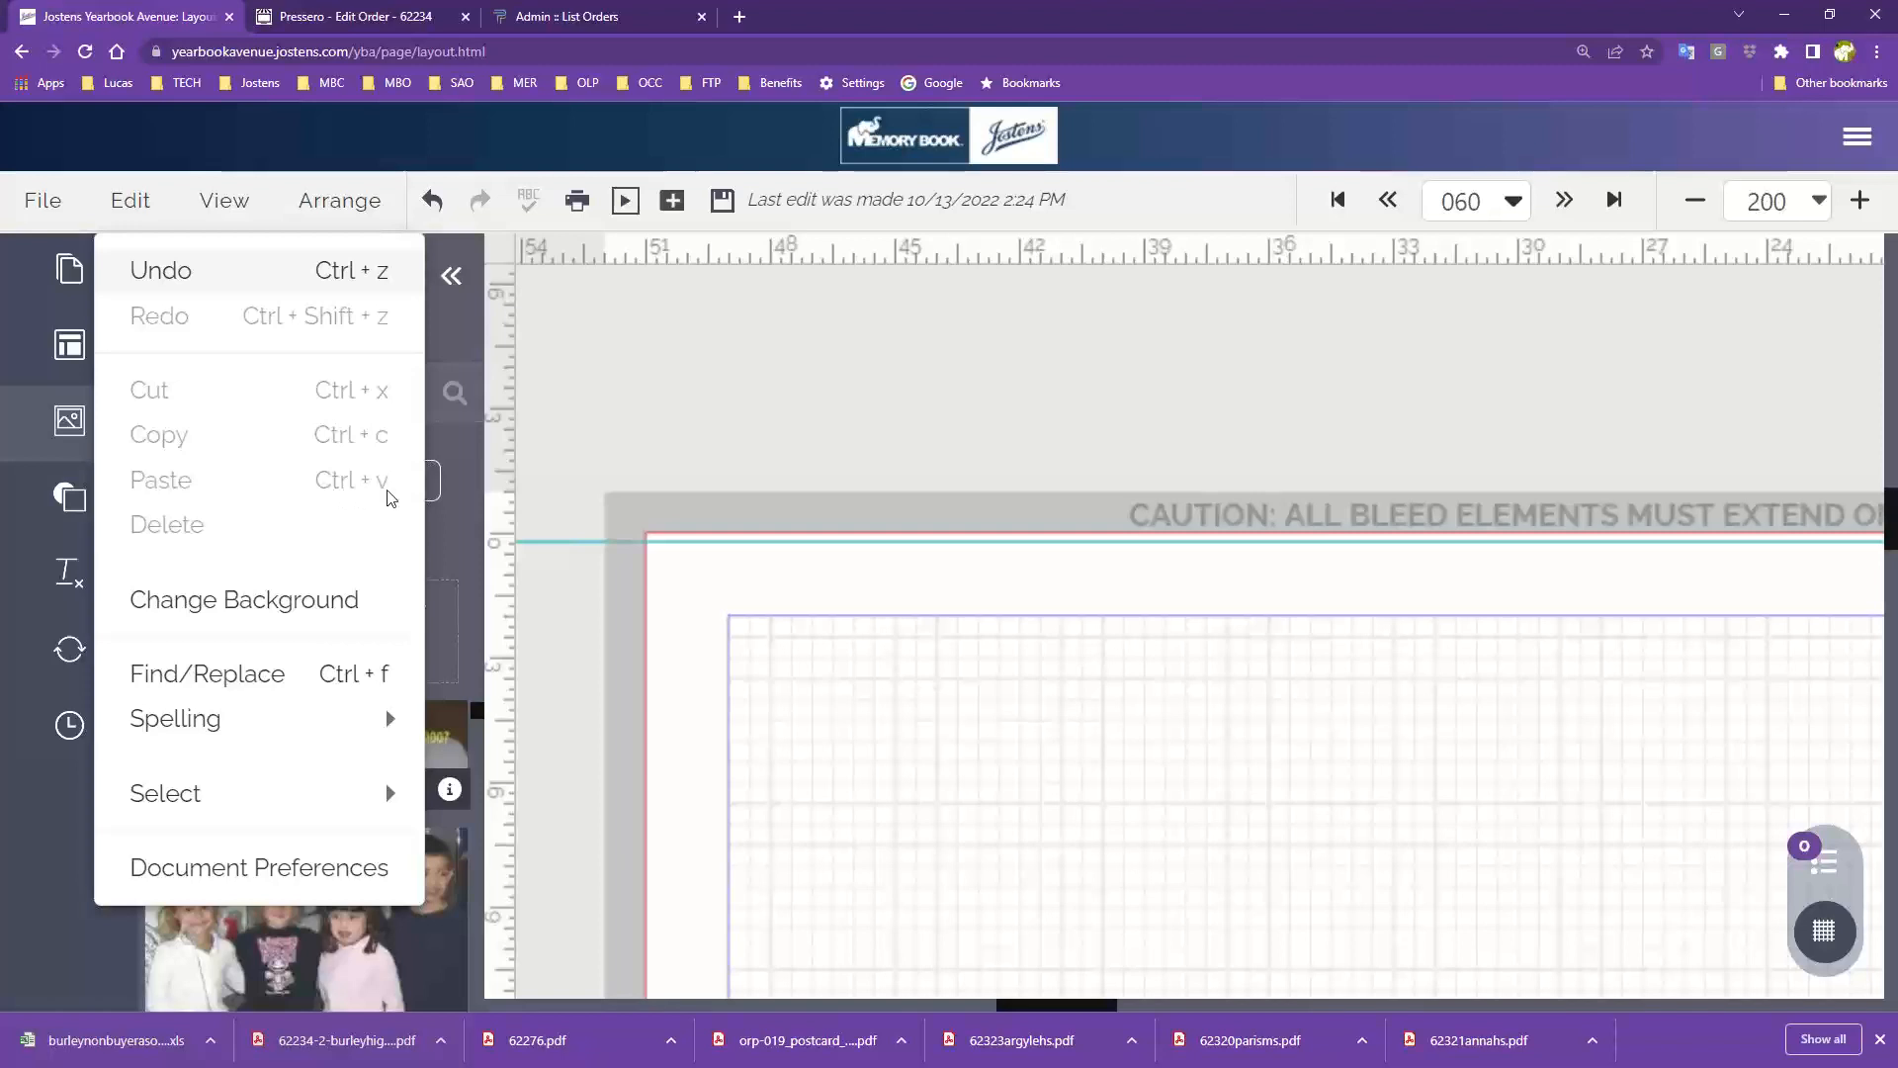
pyautogui.click(158, 620)
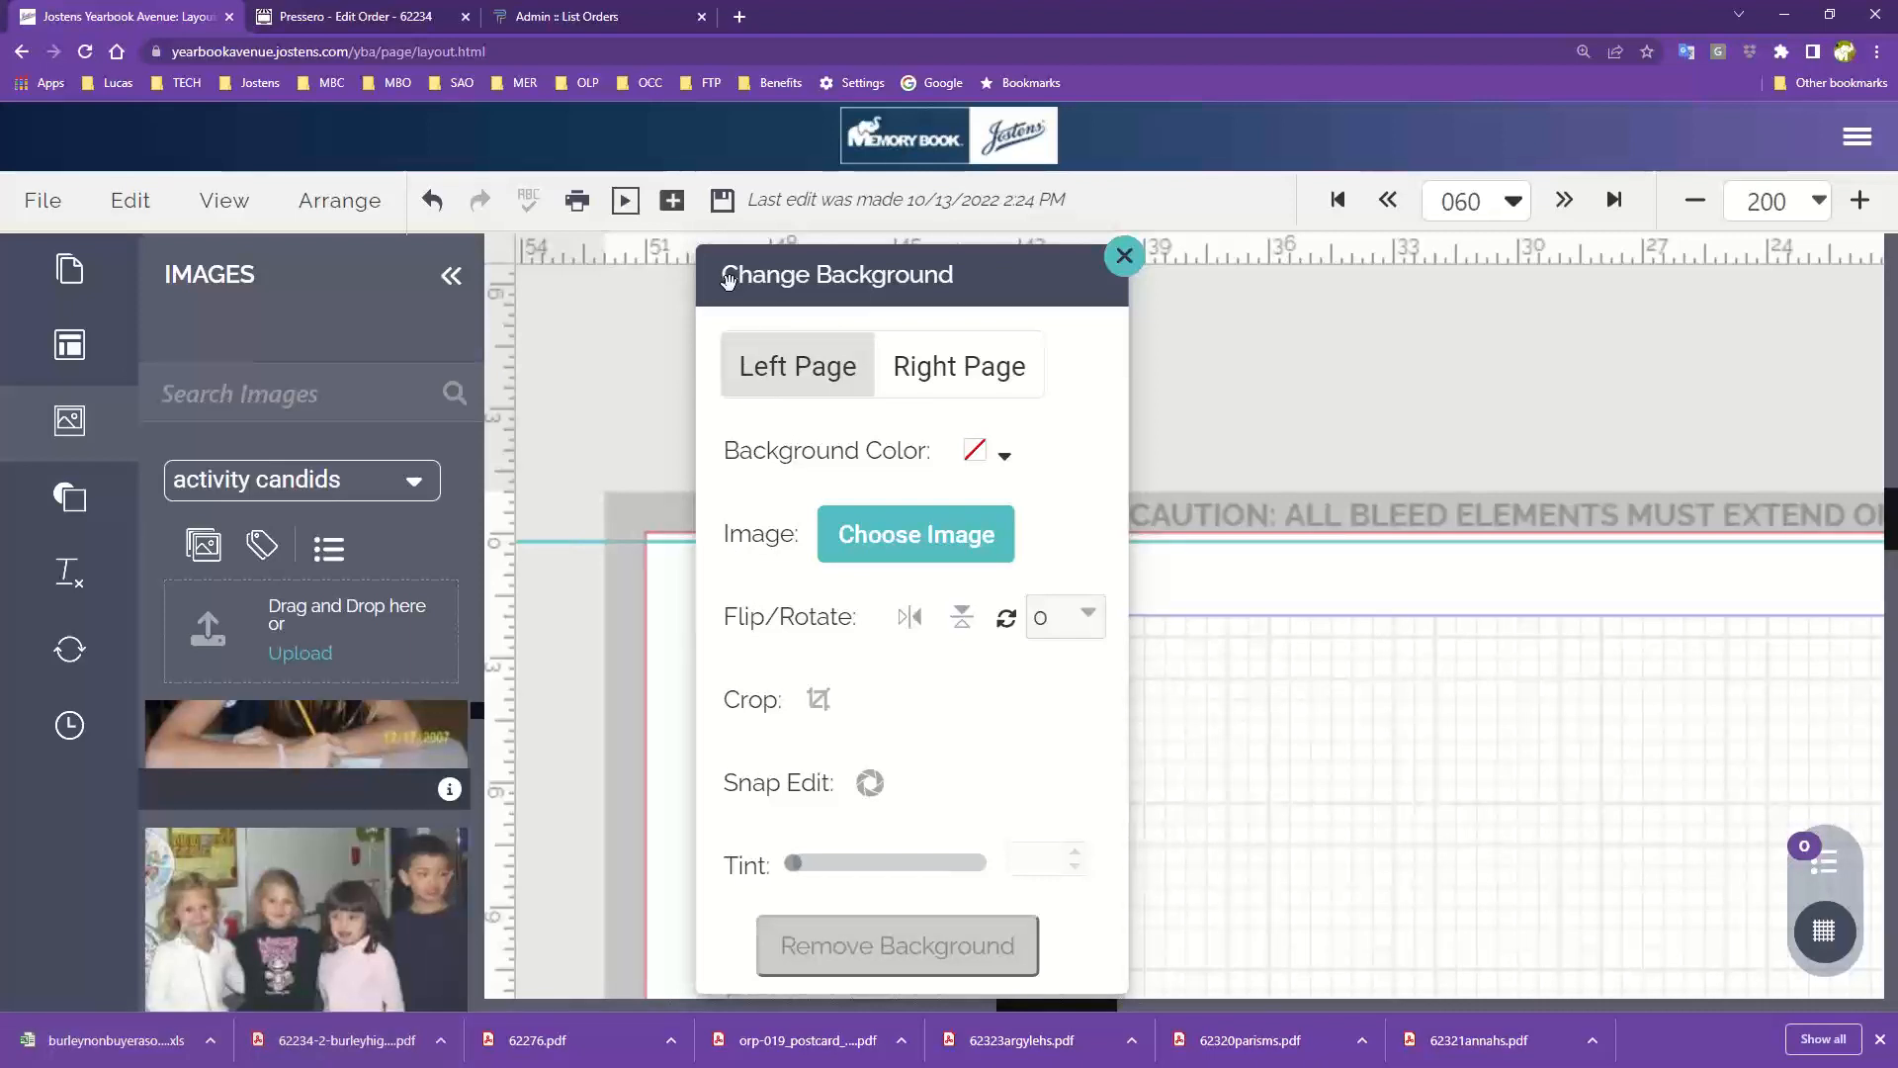
pyautogui.click(1124, 256)
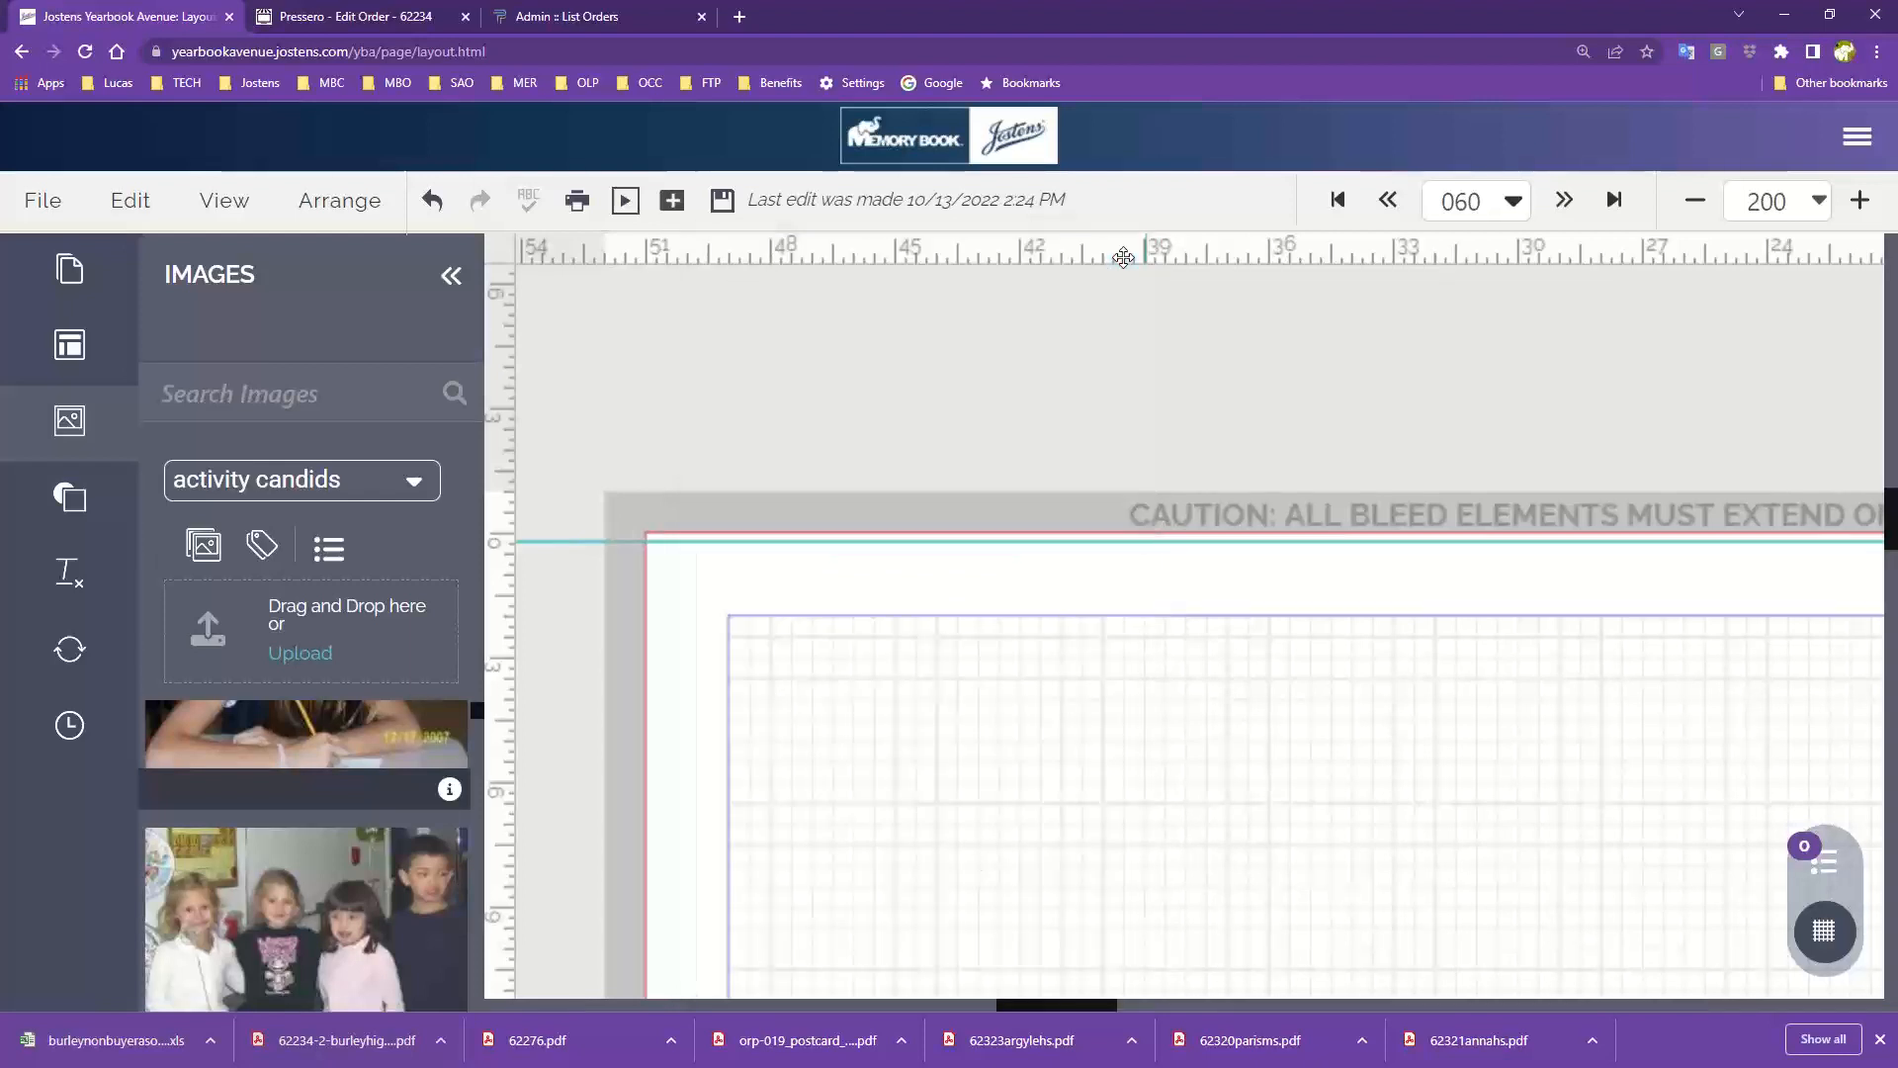
# Step: Look over the editor's spelling options and the options for selecting page elements by type
pyautogui.click(130, 199)
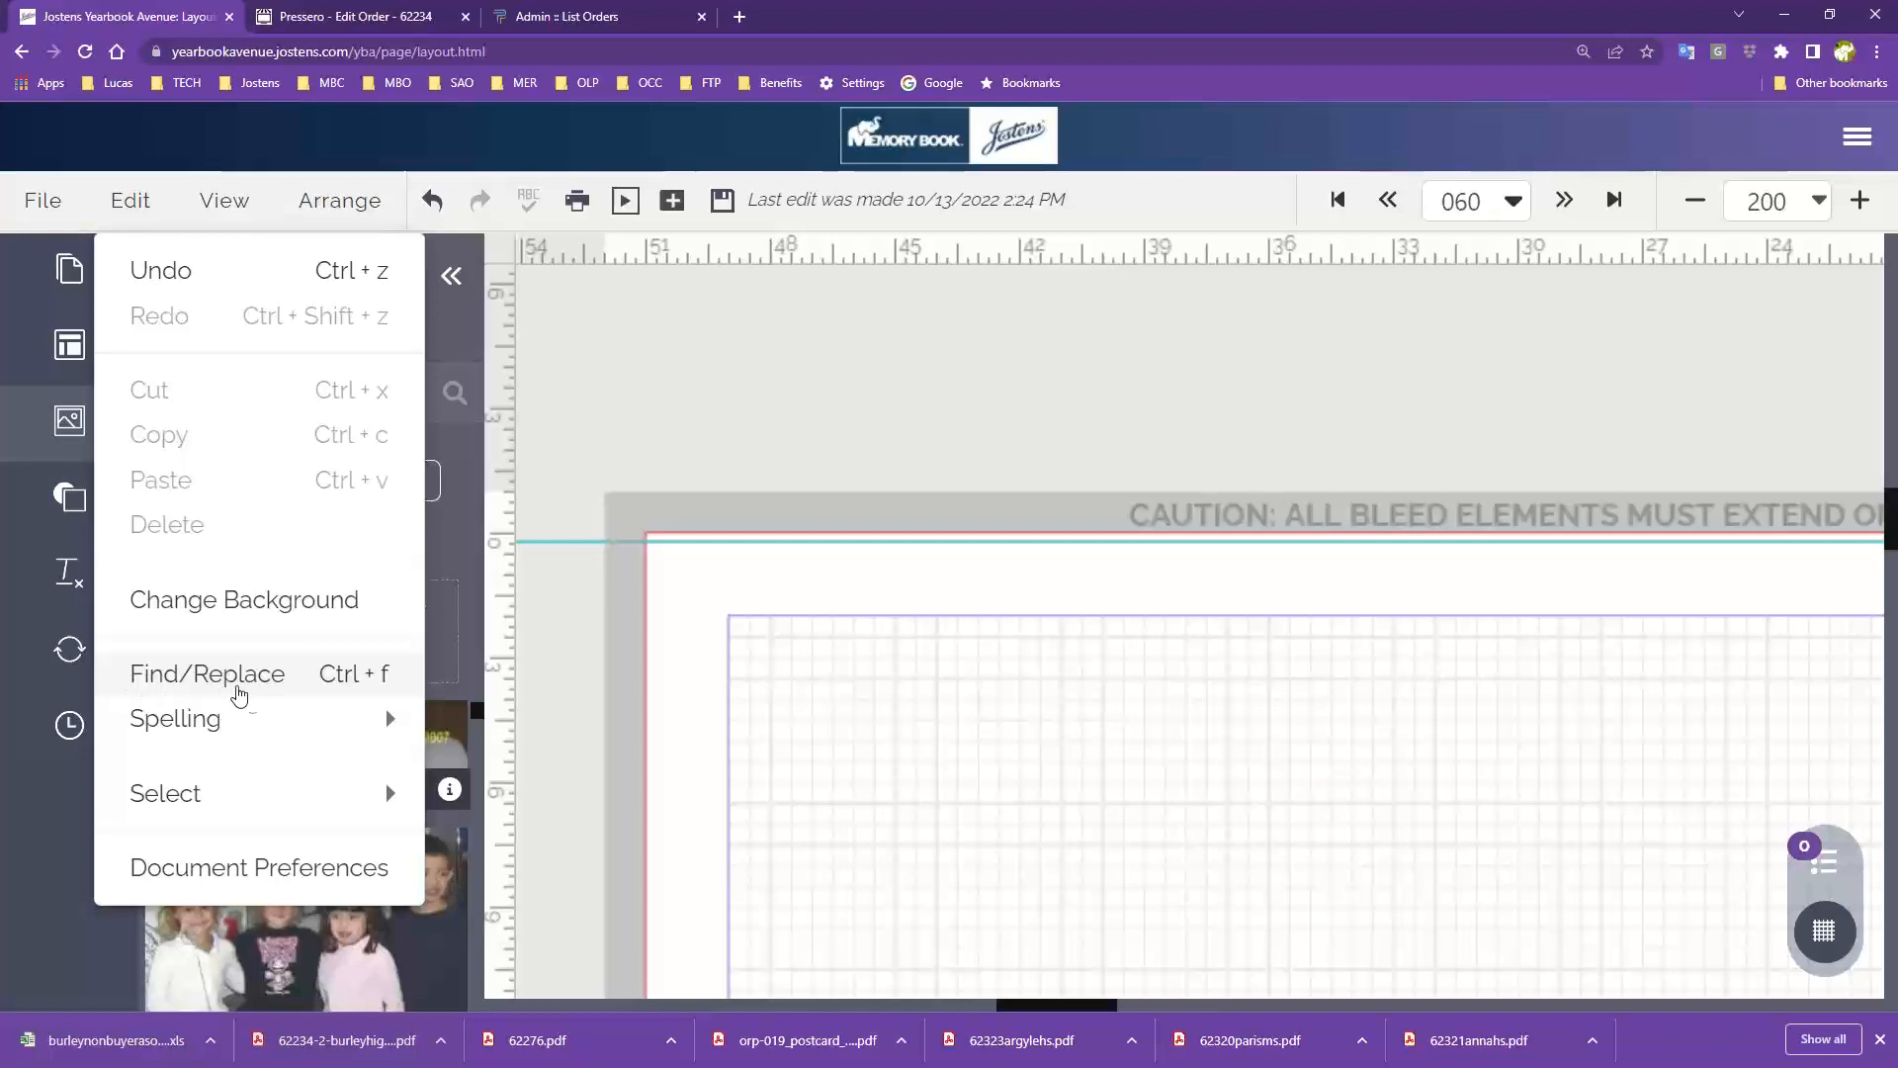
pyautogui.moveTo(264, 725)
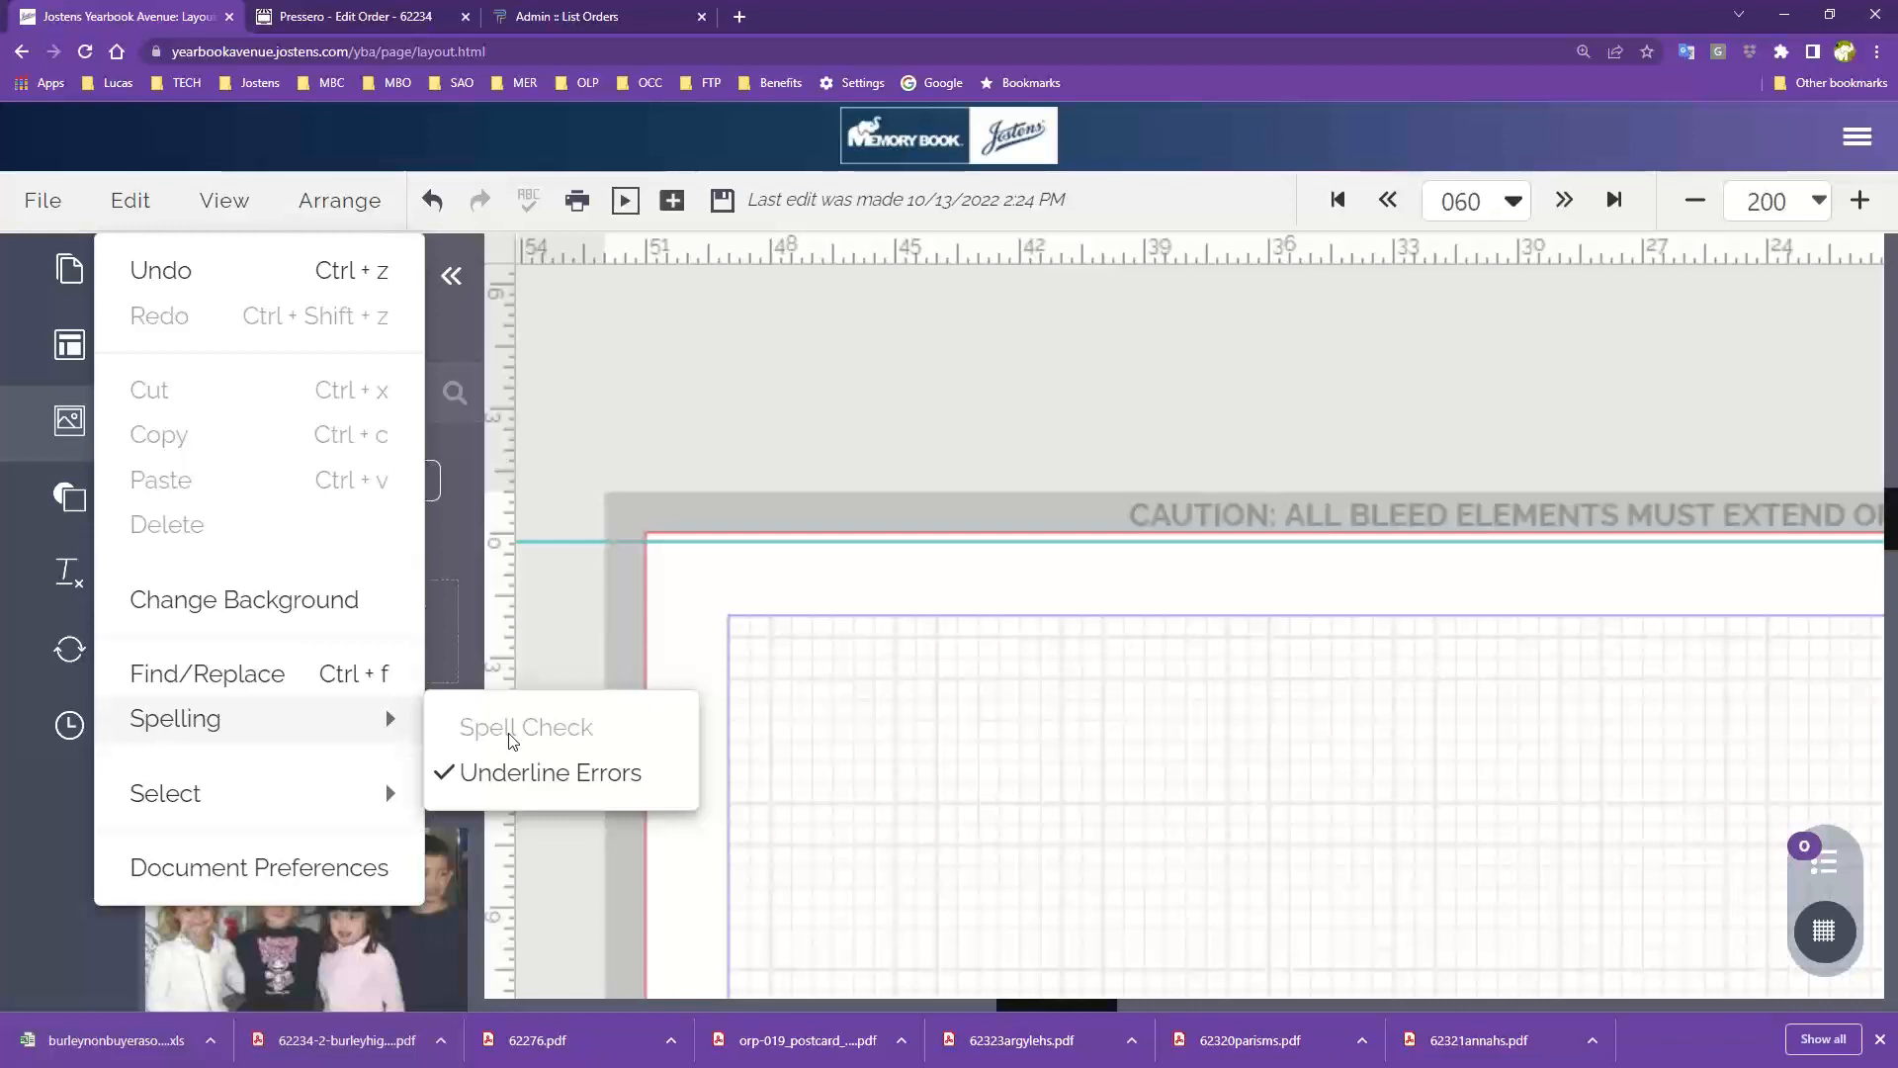
pyautogui.moveTo(258, 784)
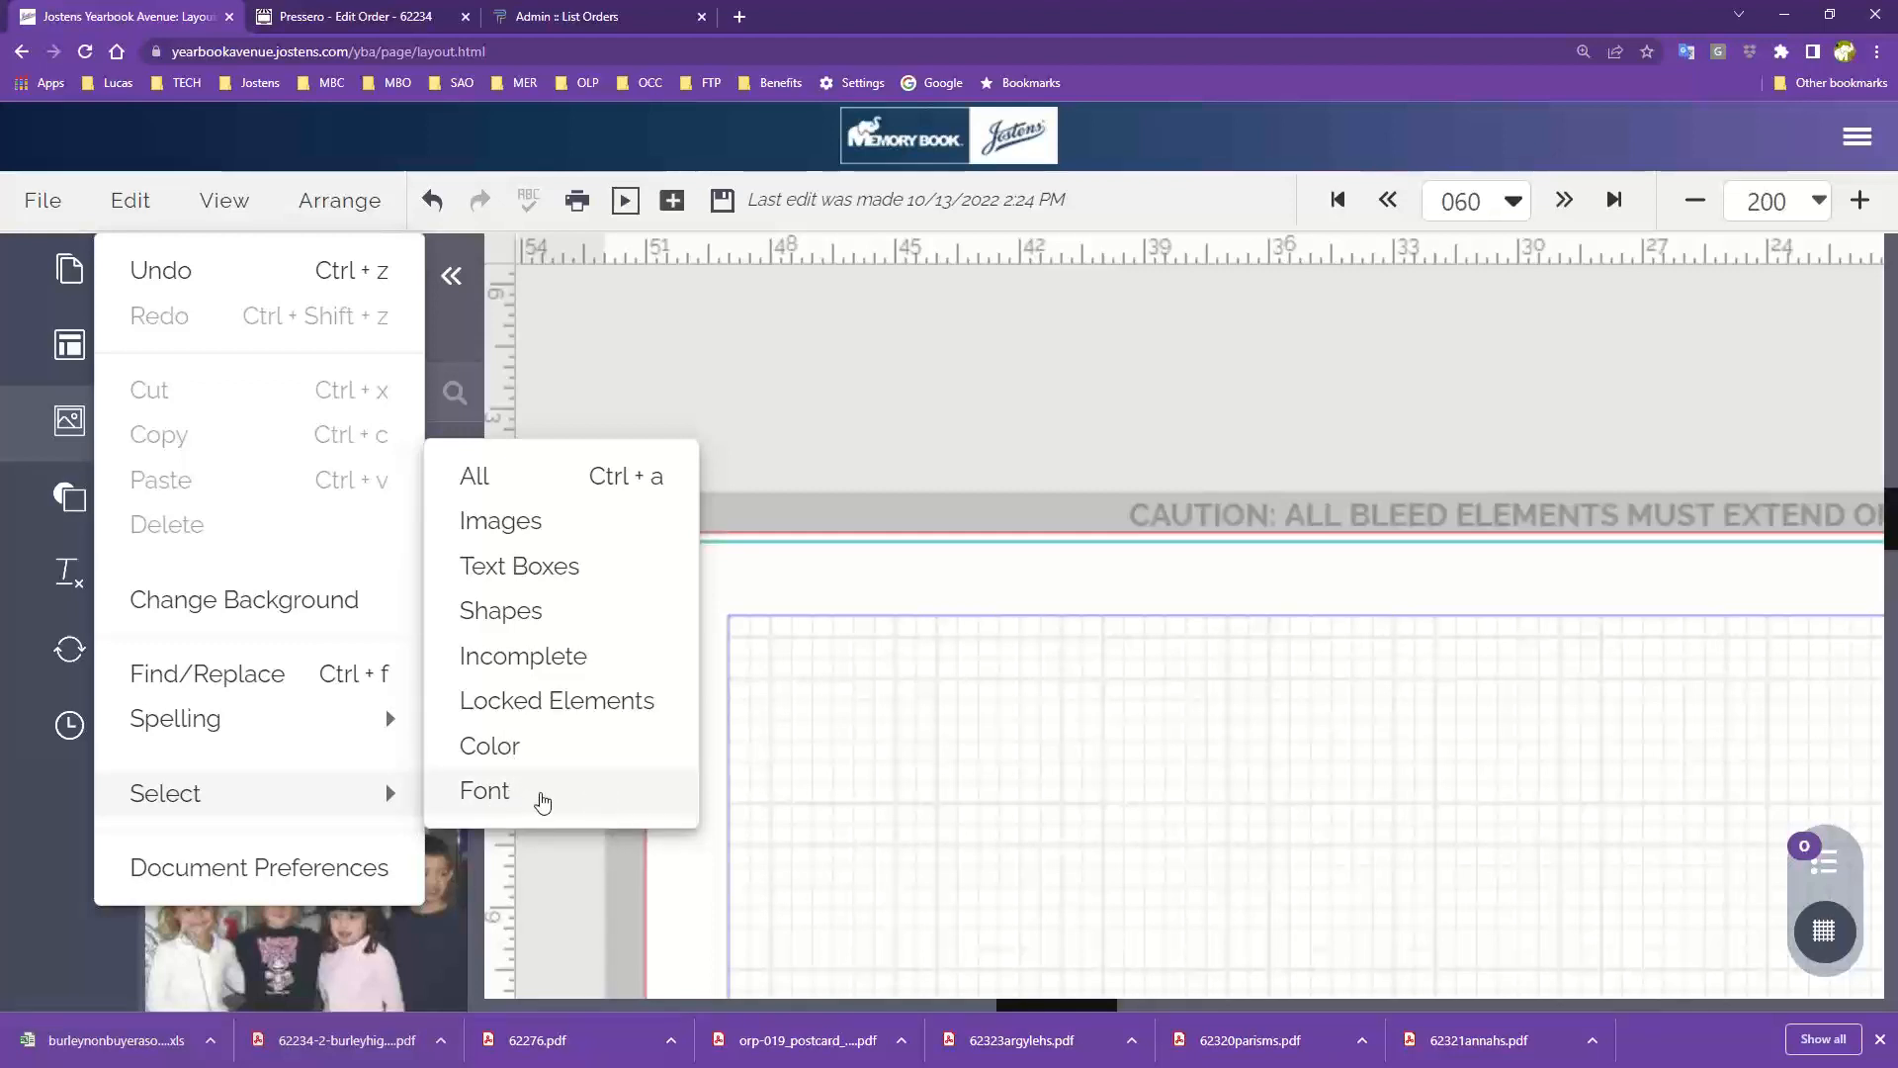
# Step: Review the view options for grids and guides and hide the grid lines on the page
pyautogui.click(225, 201)
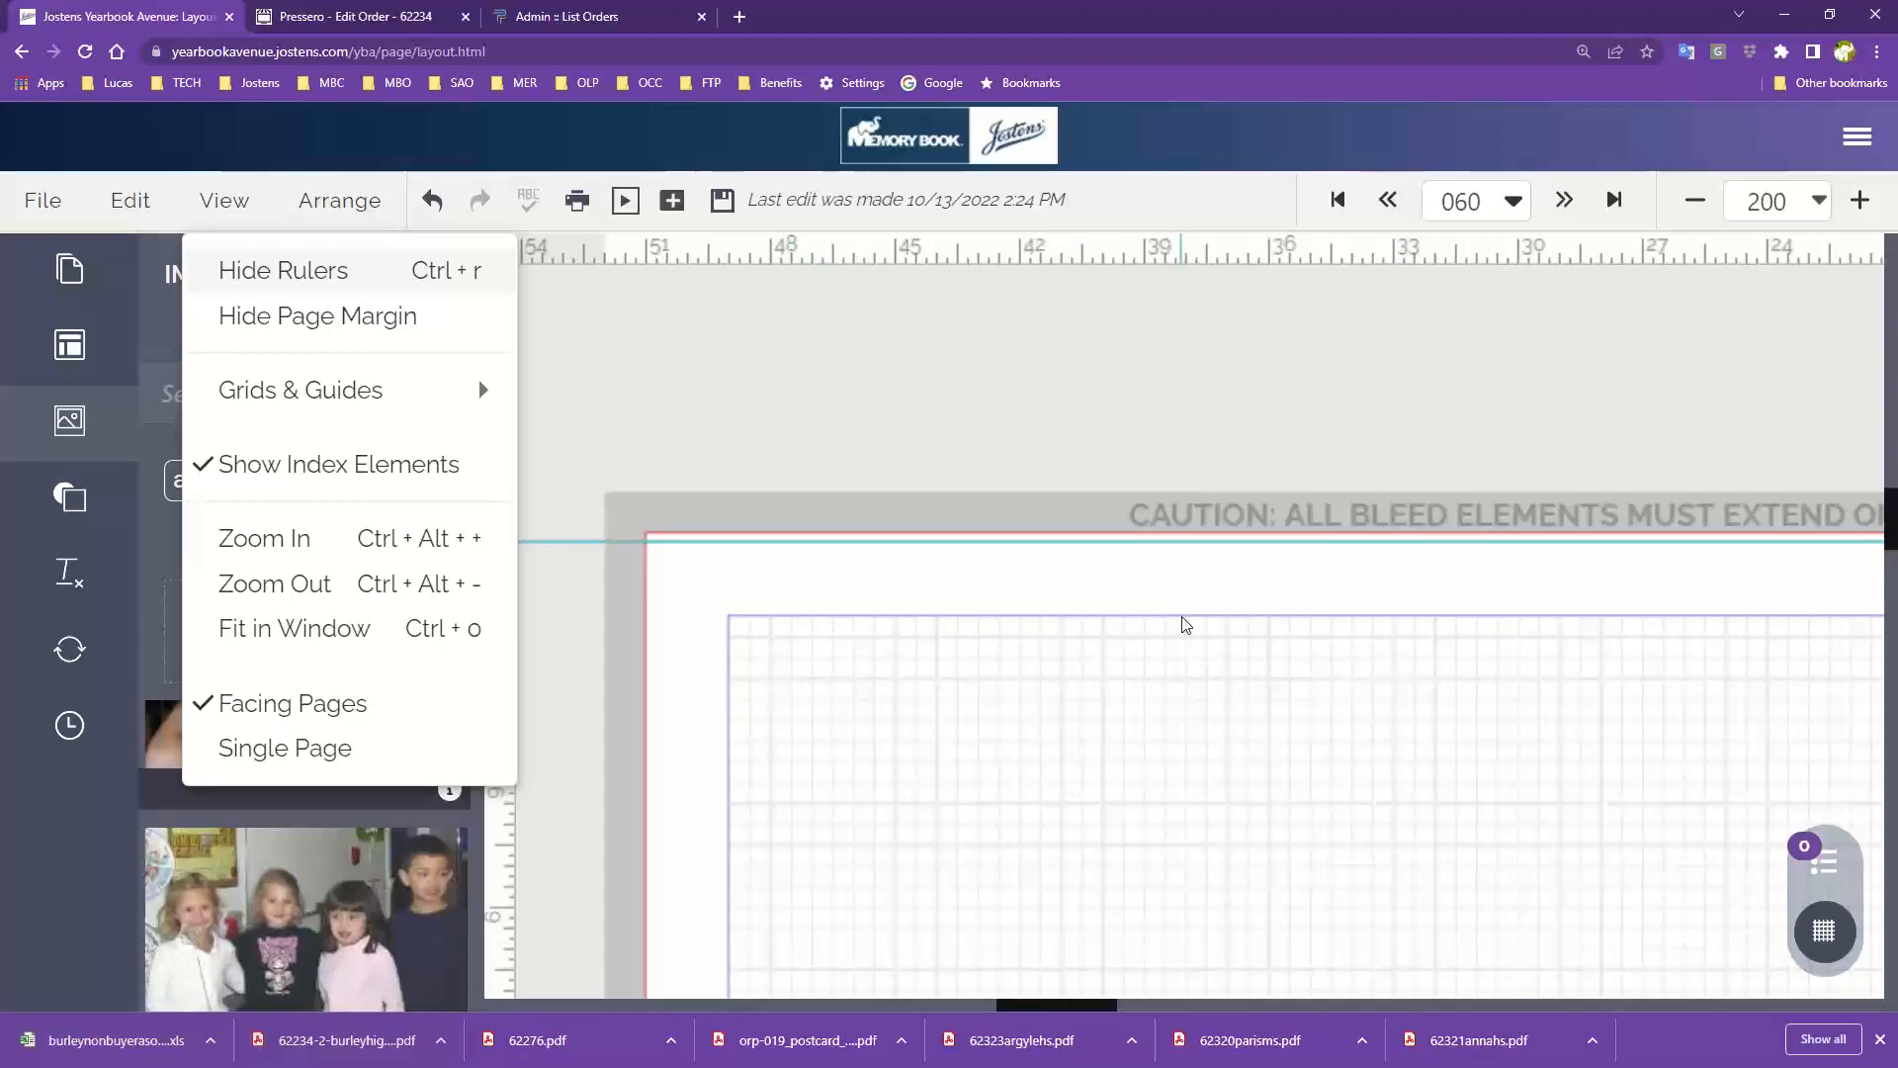
pyautogui.moveTo(337, 395)
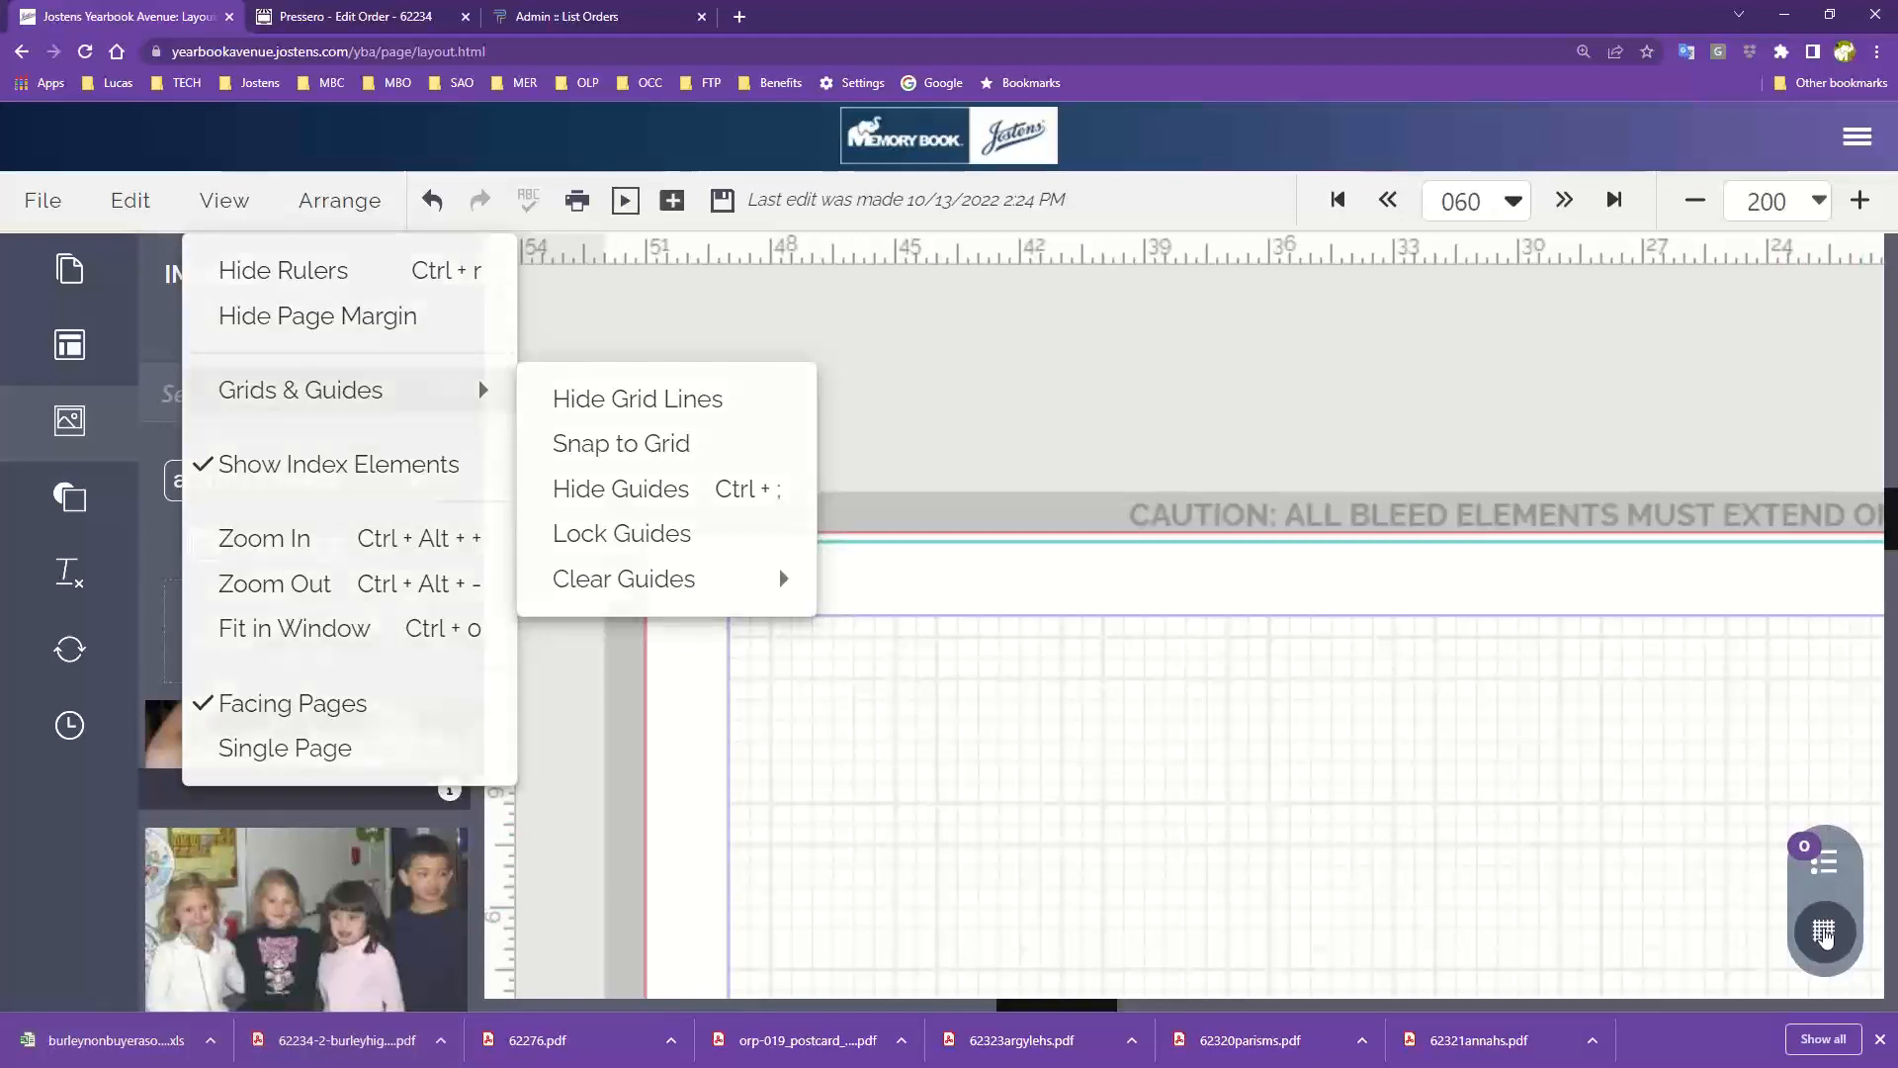
pyautogui.click(1826, 938)
pyautogui.click(1826, 938)
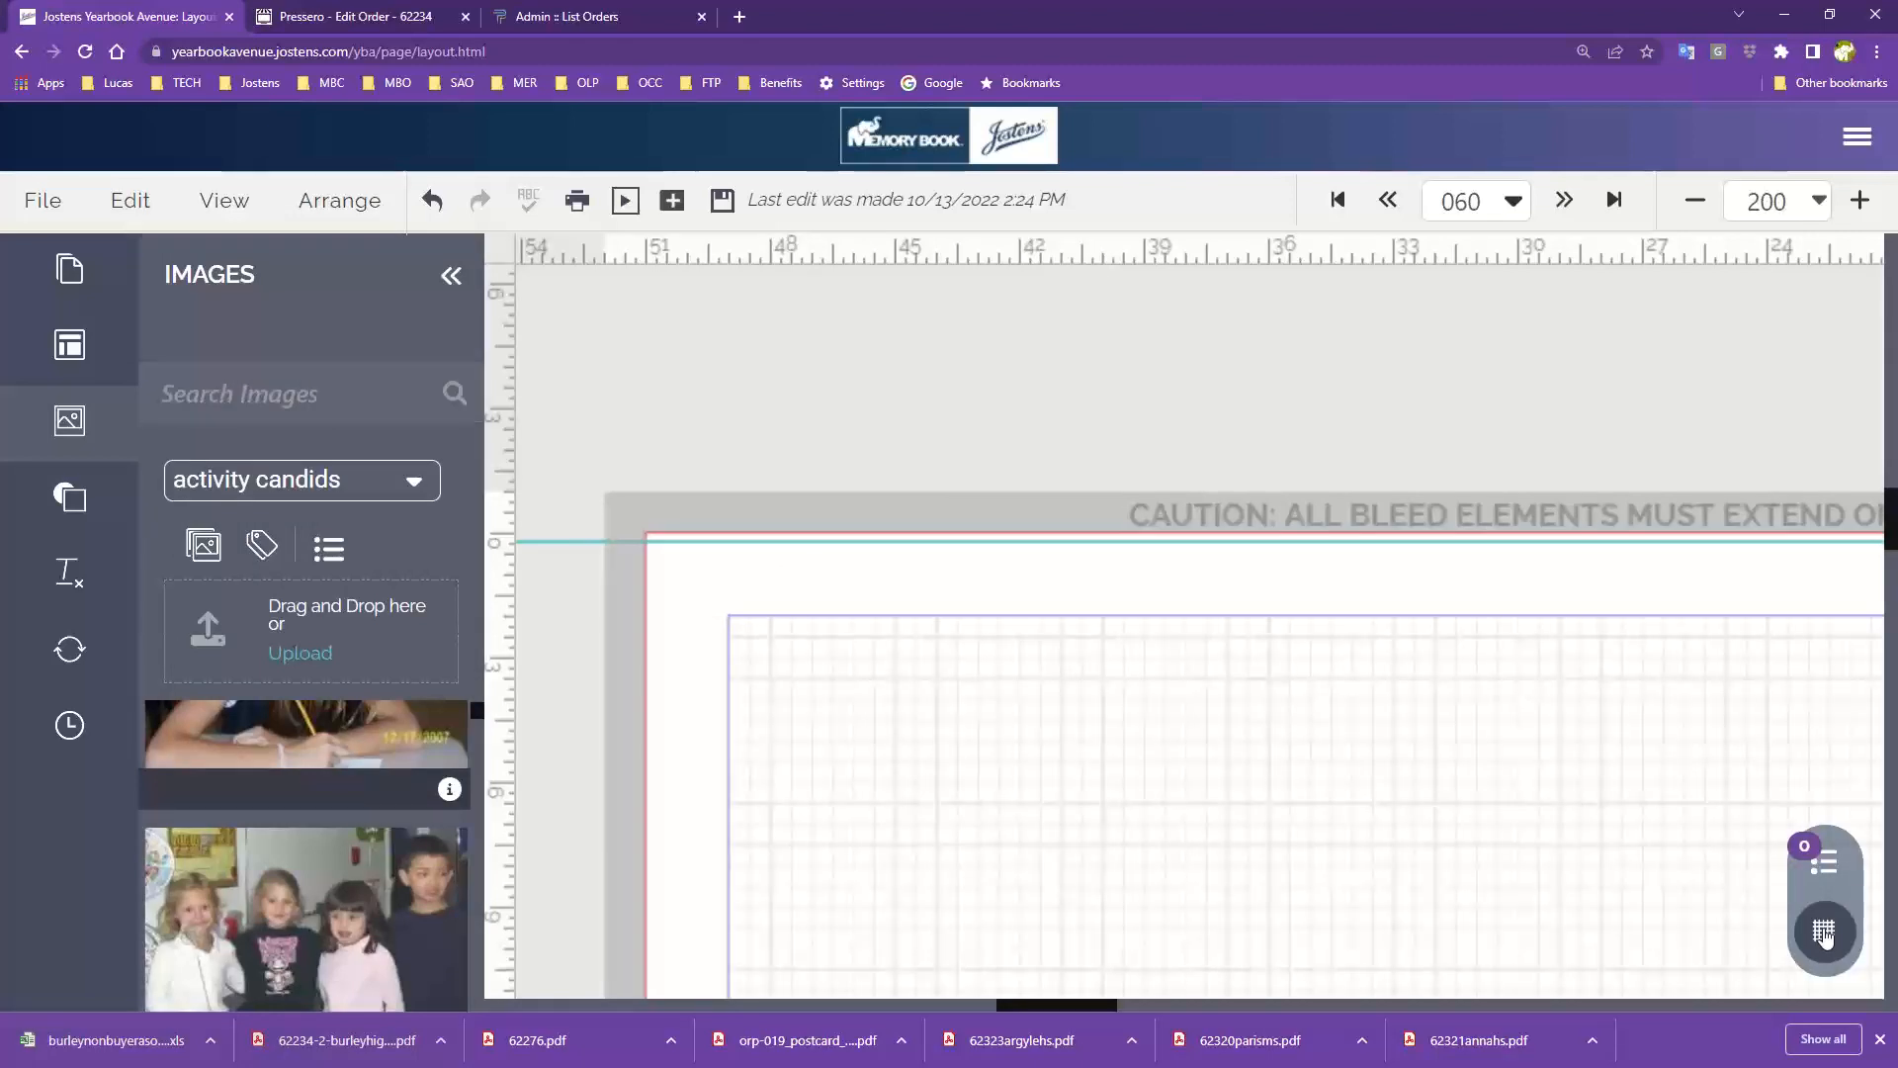
pyautogui.click(1826, 937)
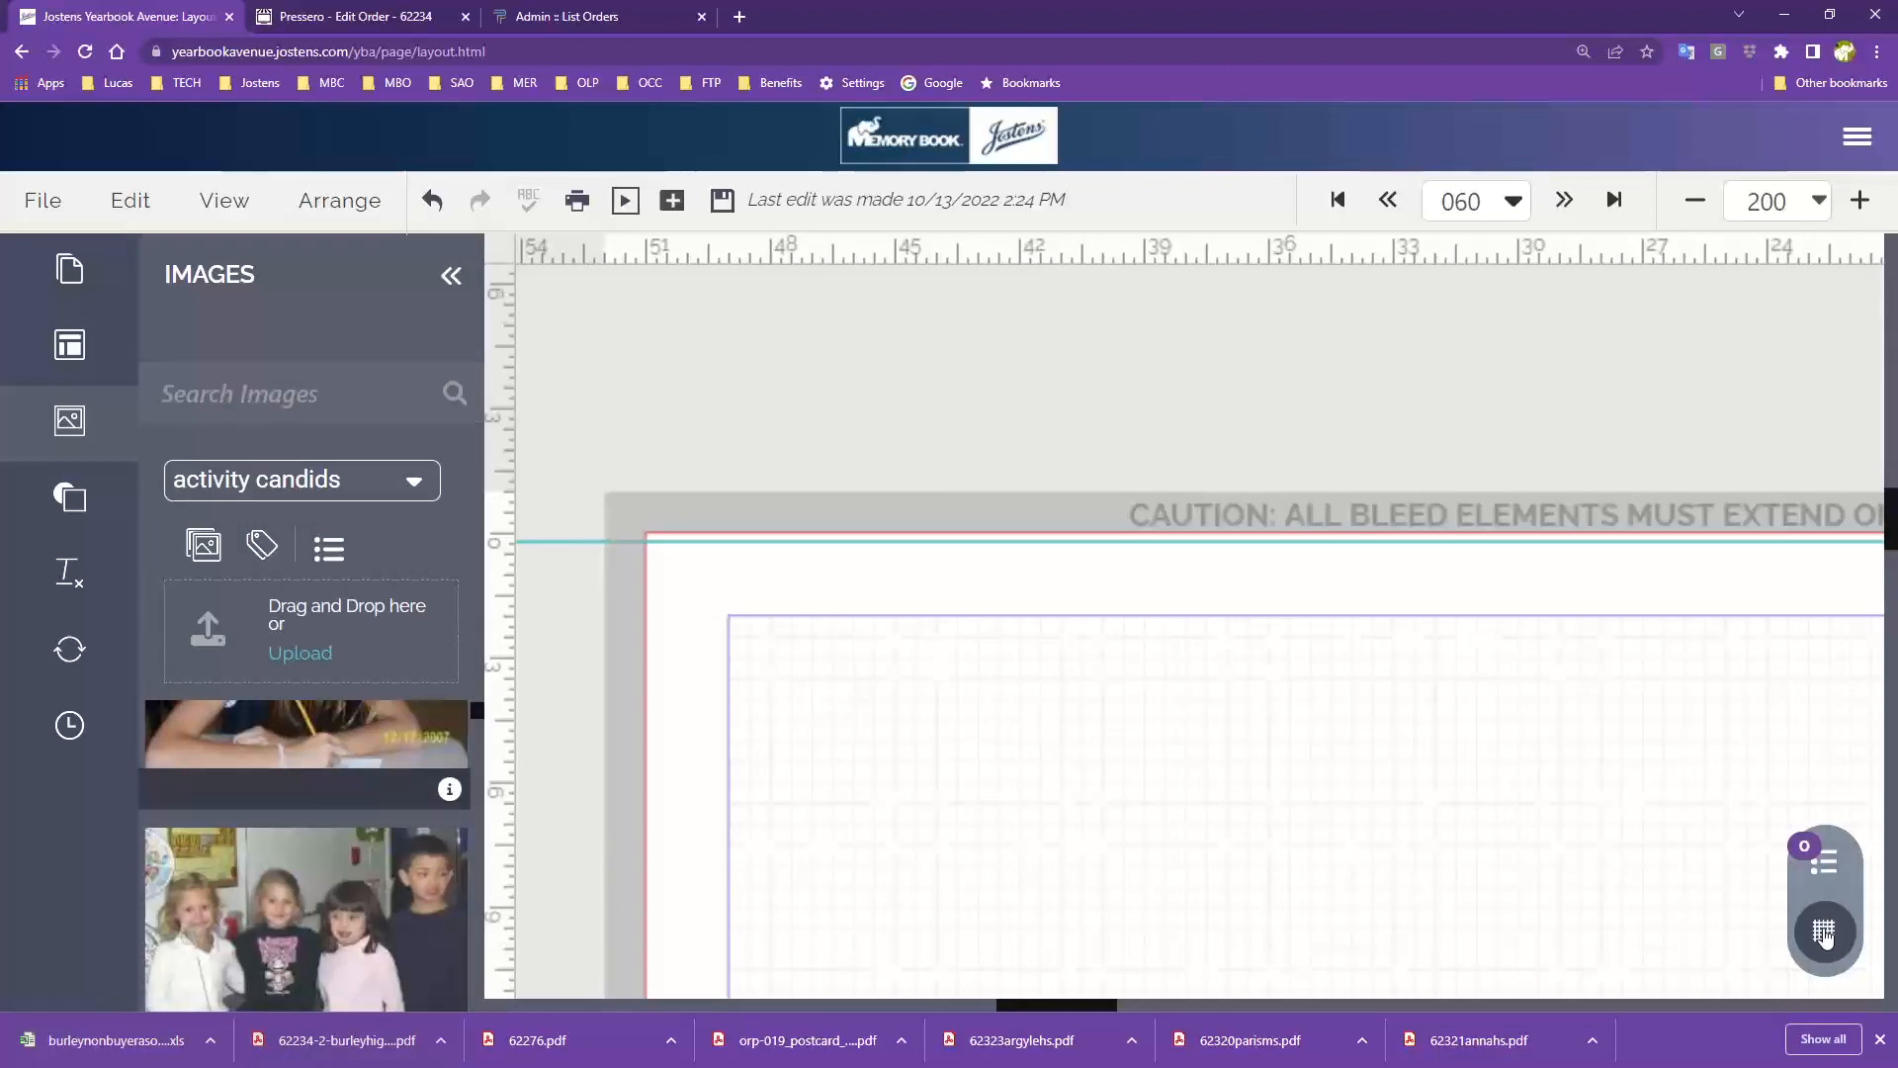
# Step: Check the Grids & Guides settings with the grid lines hidden and close them
pyautogui.click(220, 201)
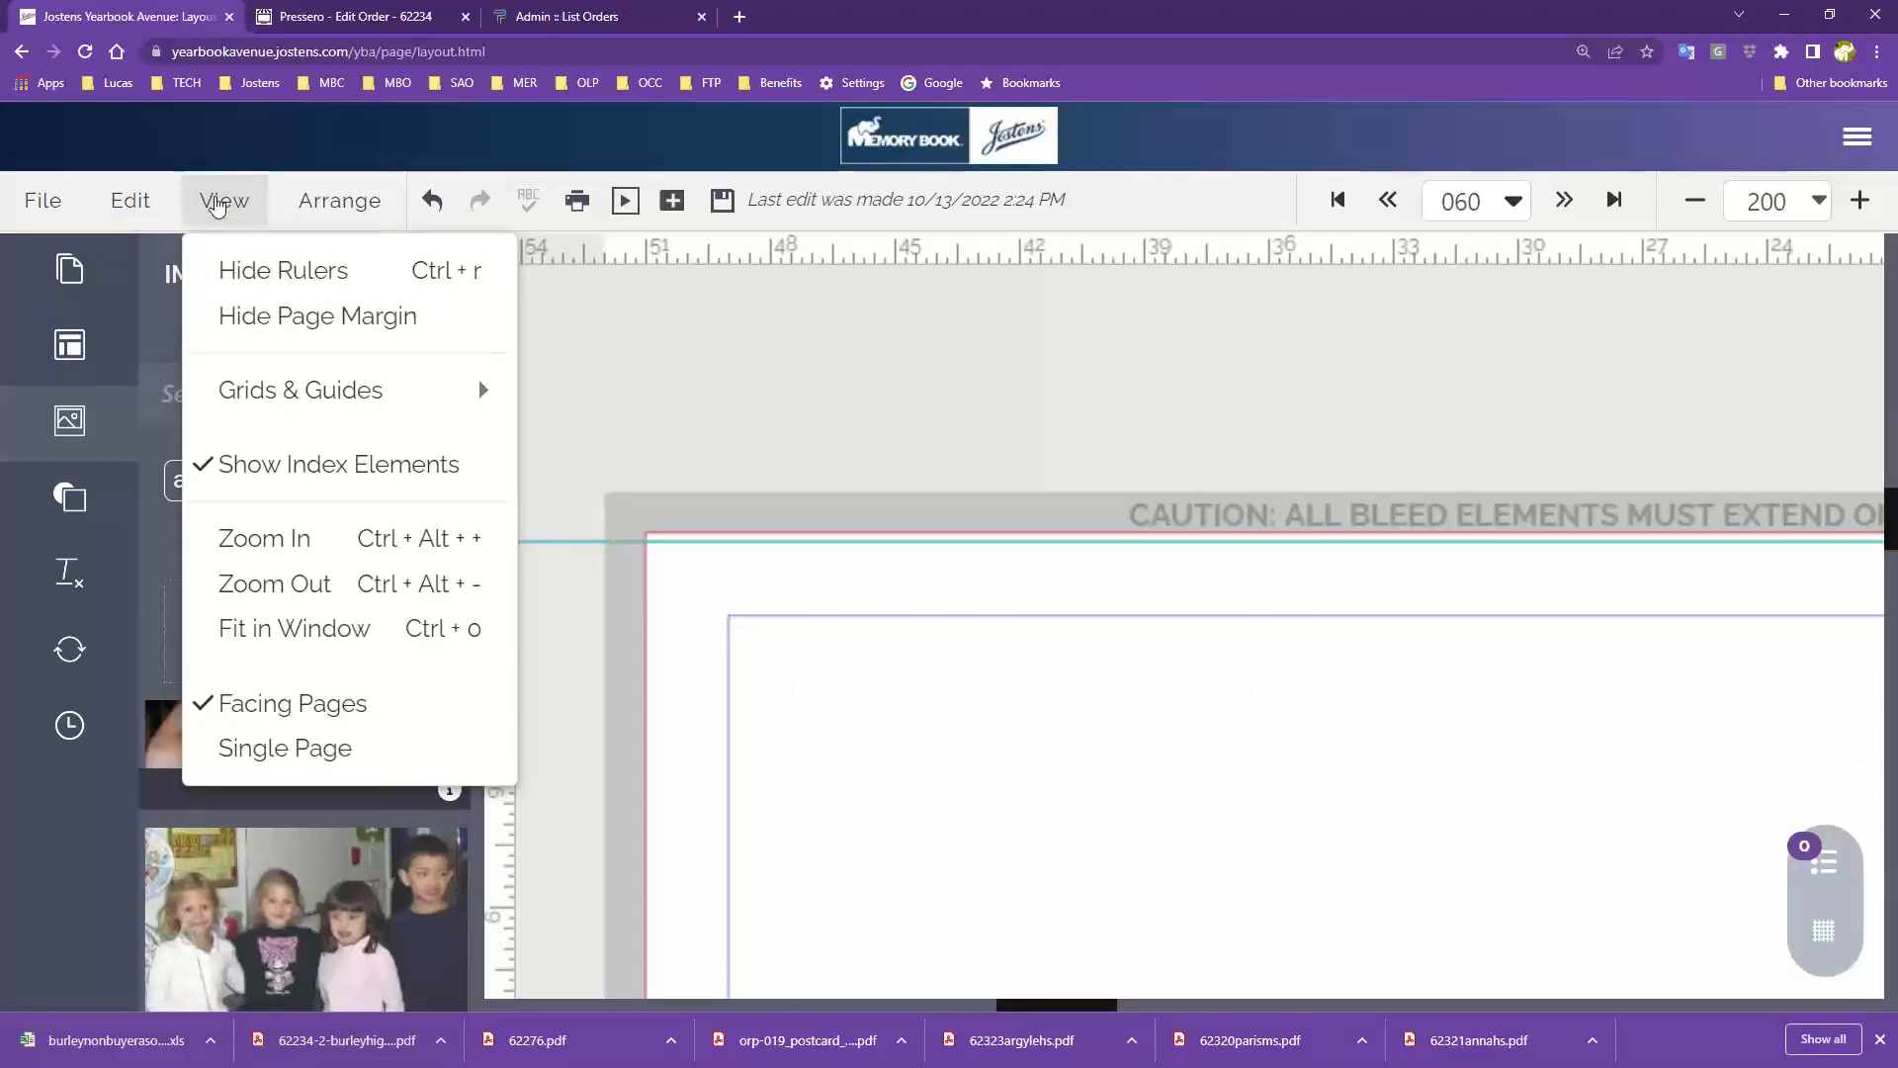
pyautogui.moveTo(259, 407)
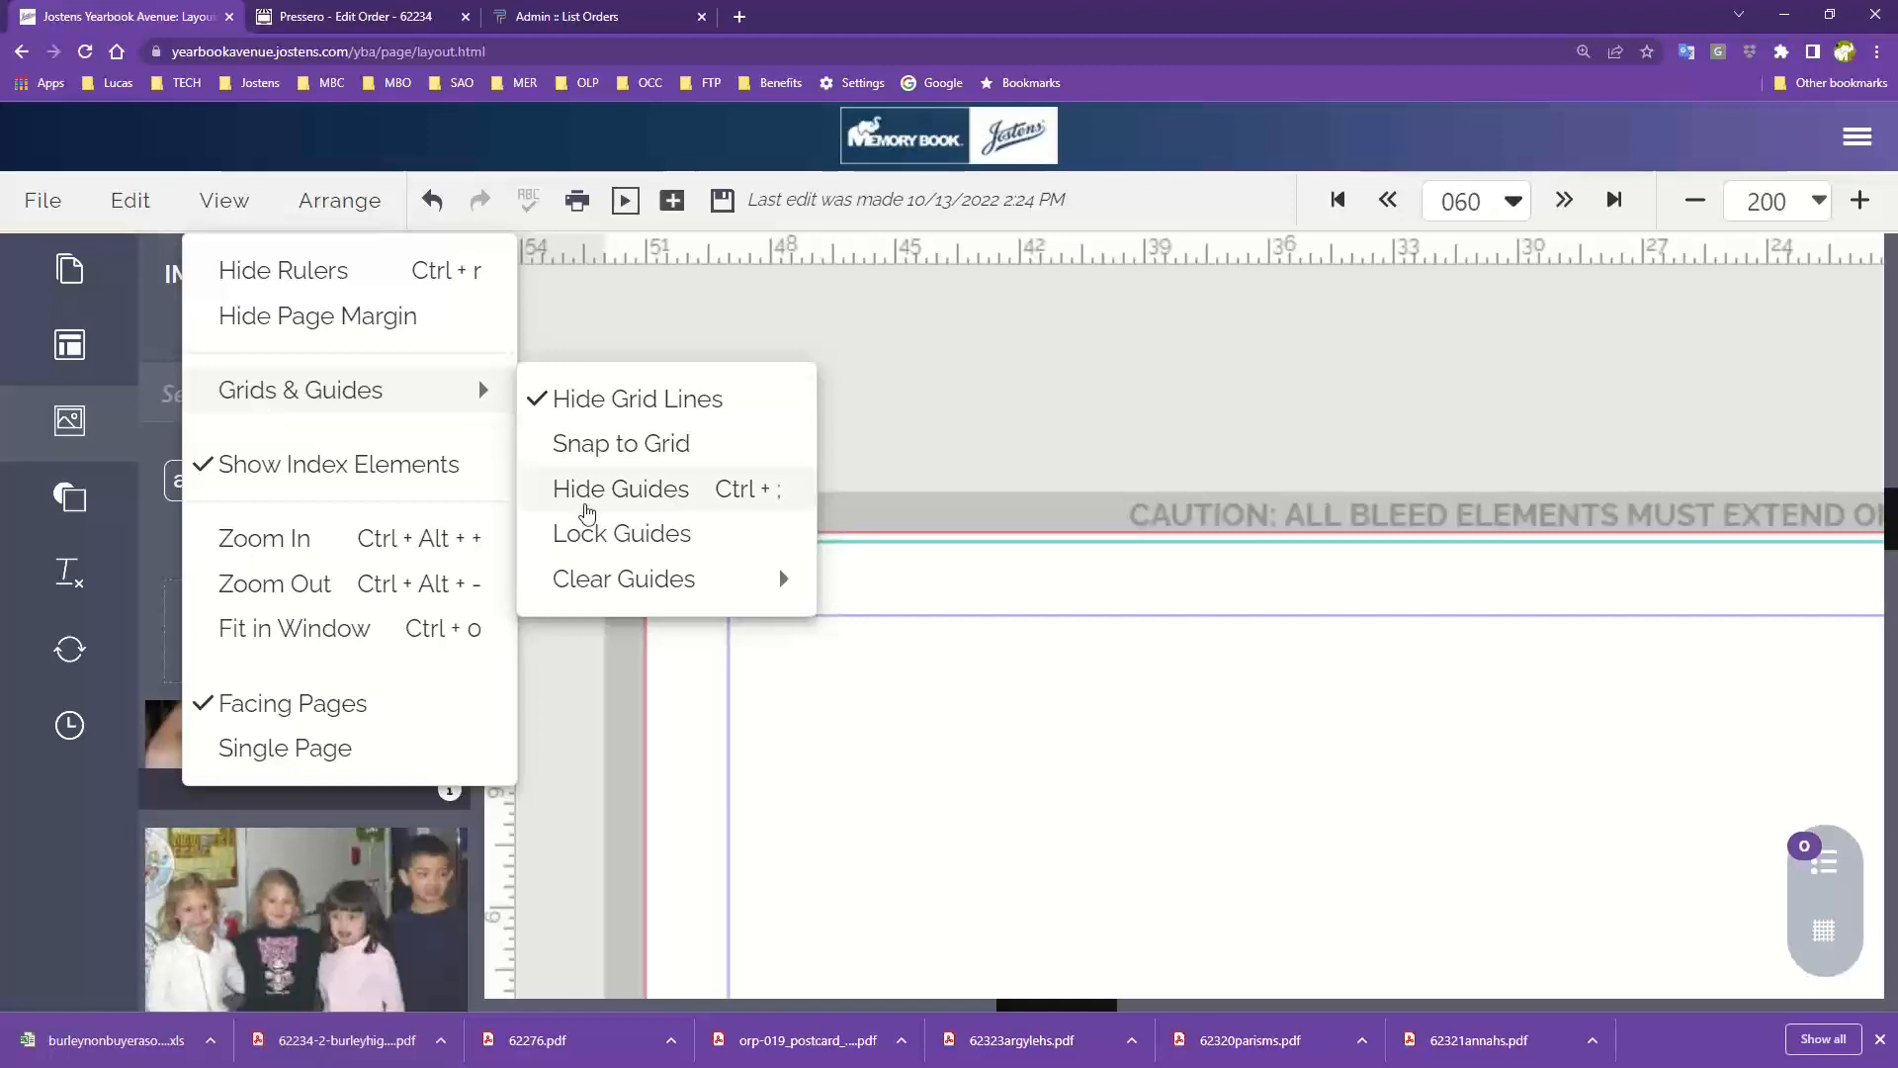
pyautogui.click(1226, 680)
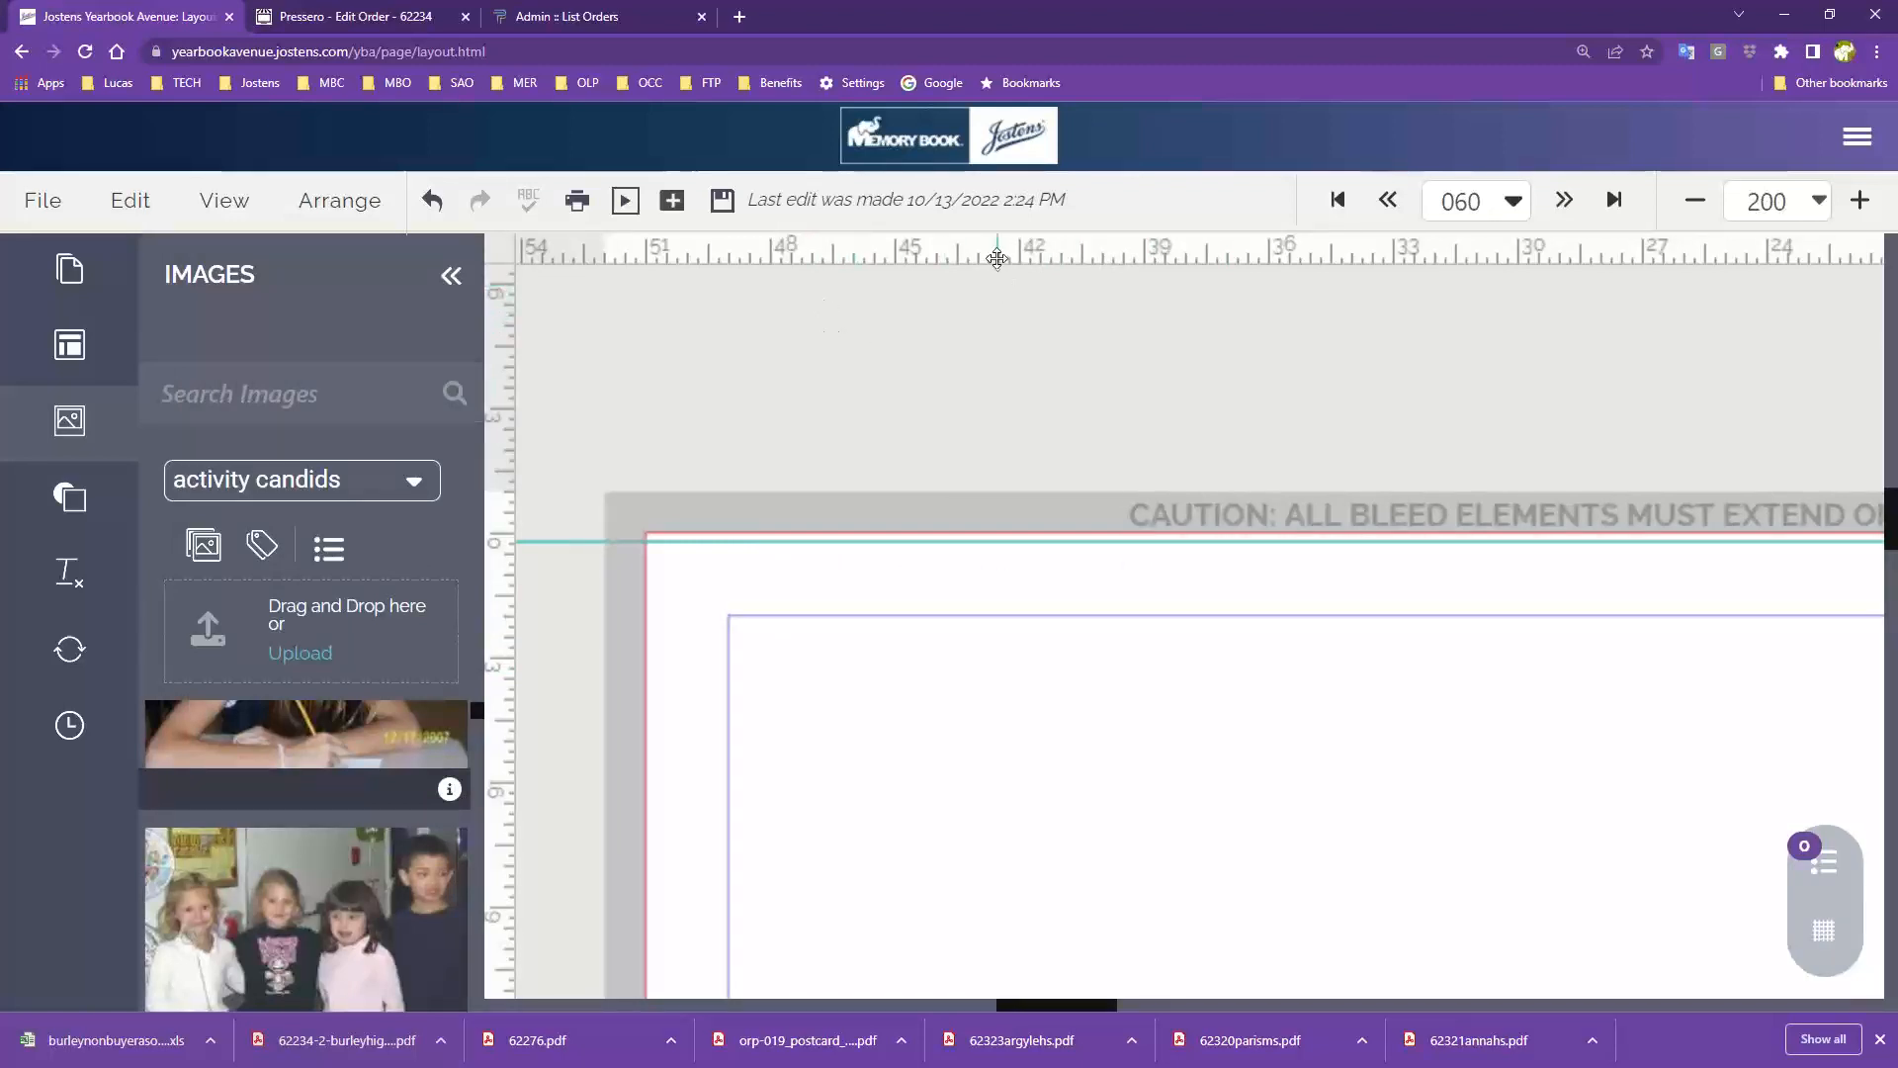
# Step: Add two horizontal guides across the upper part of page 060 and two vertical guides near the 42 and 45 ruler marks
pyautogui.moveTo(991, 248); pyautogui.dragTo(992, 715)
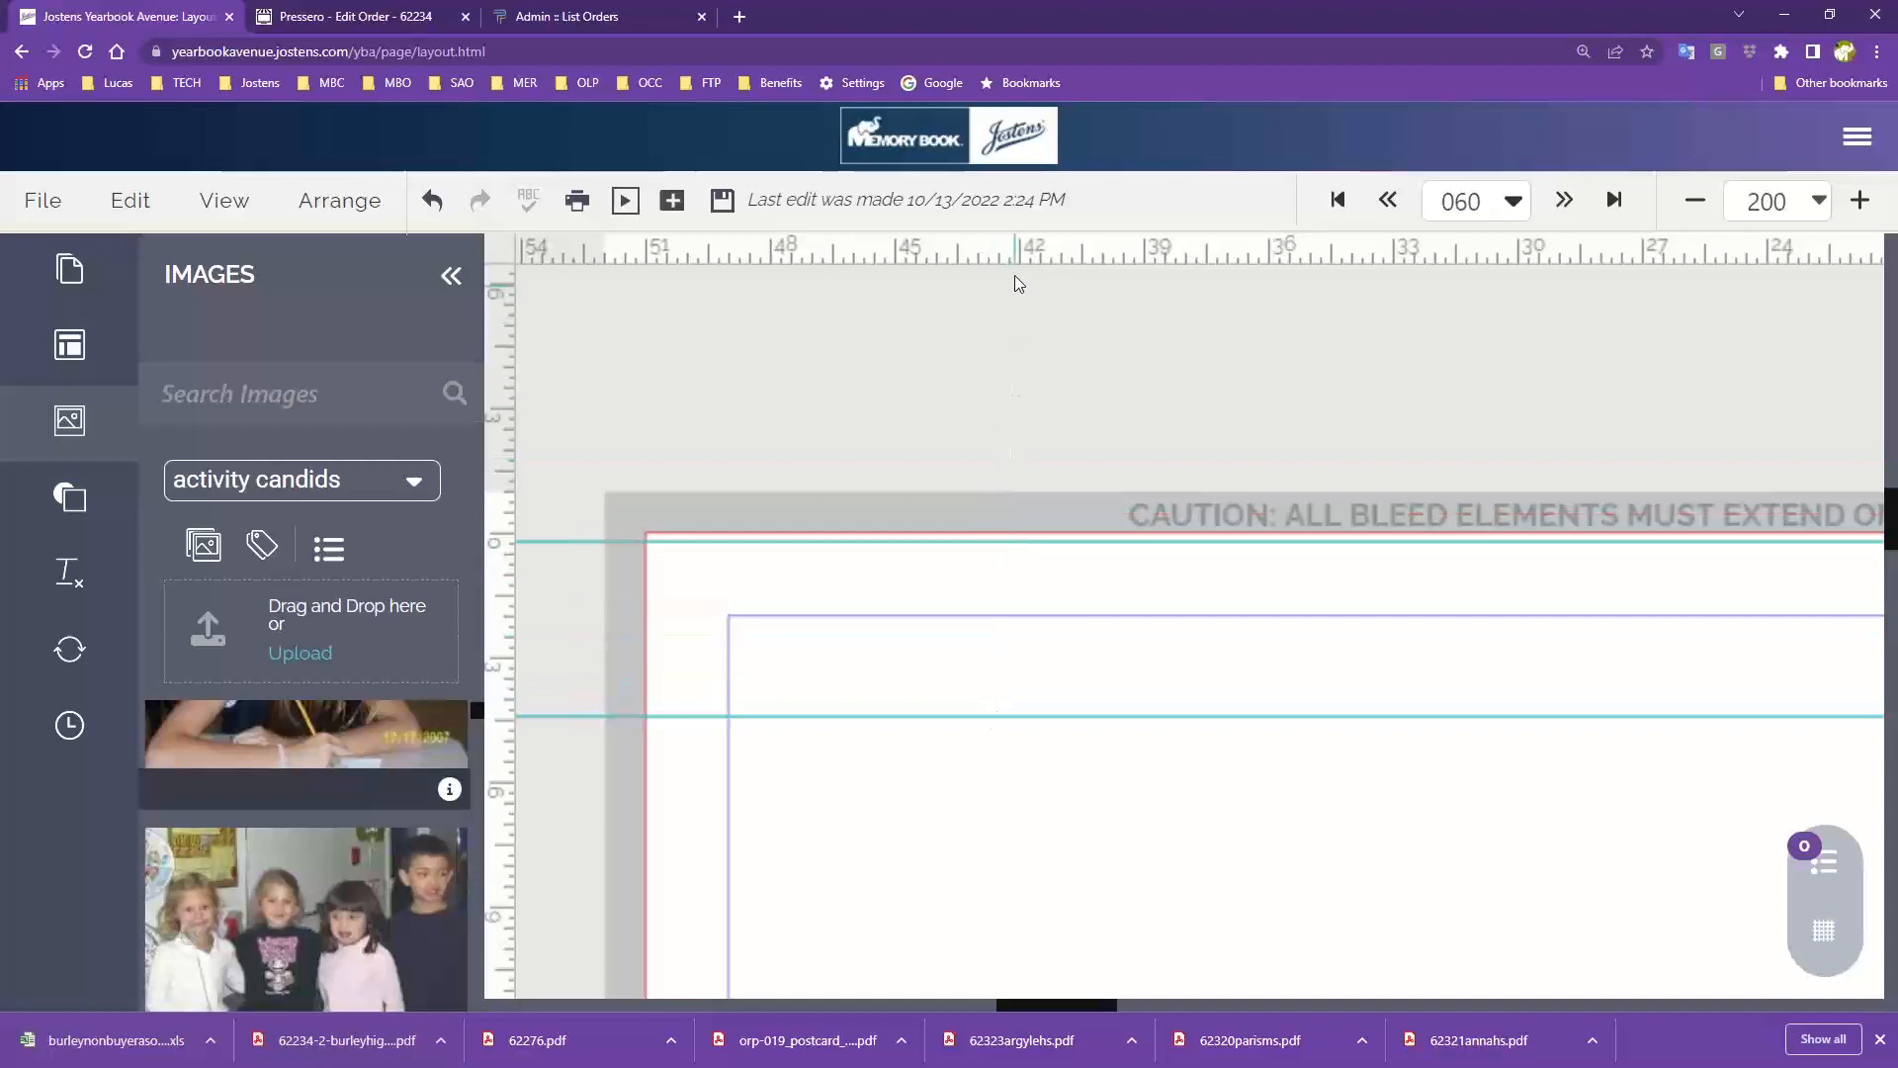
pyautogui.moveTo(1018, 255); pyautogui.dragTo(986, 796)
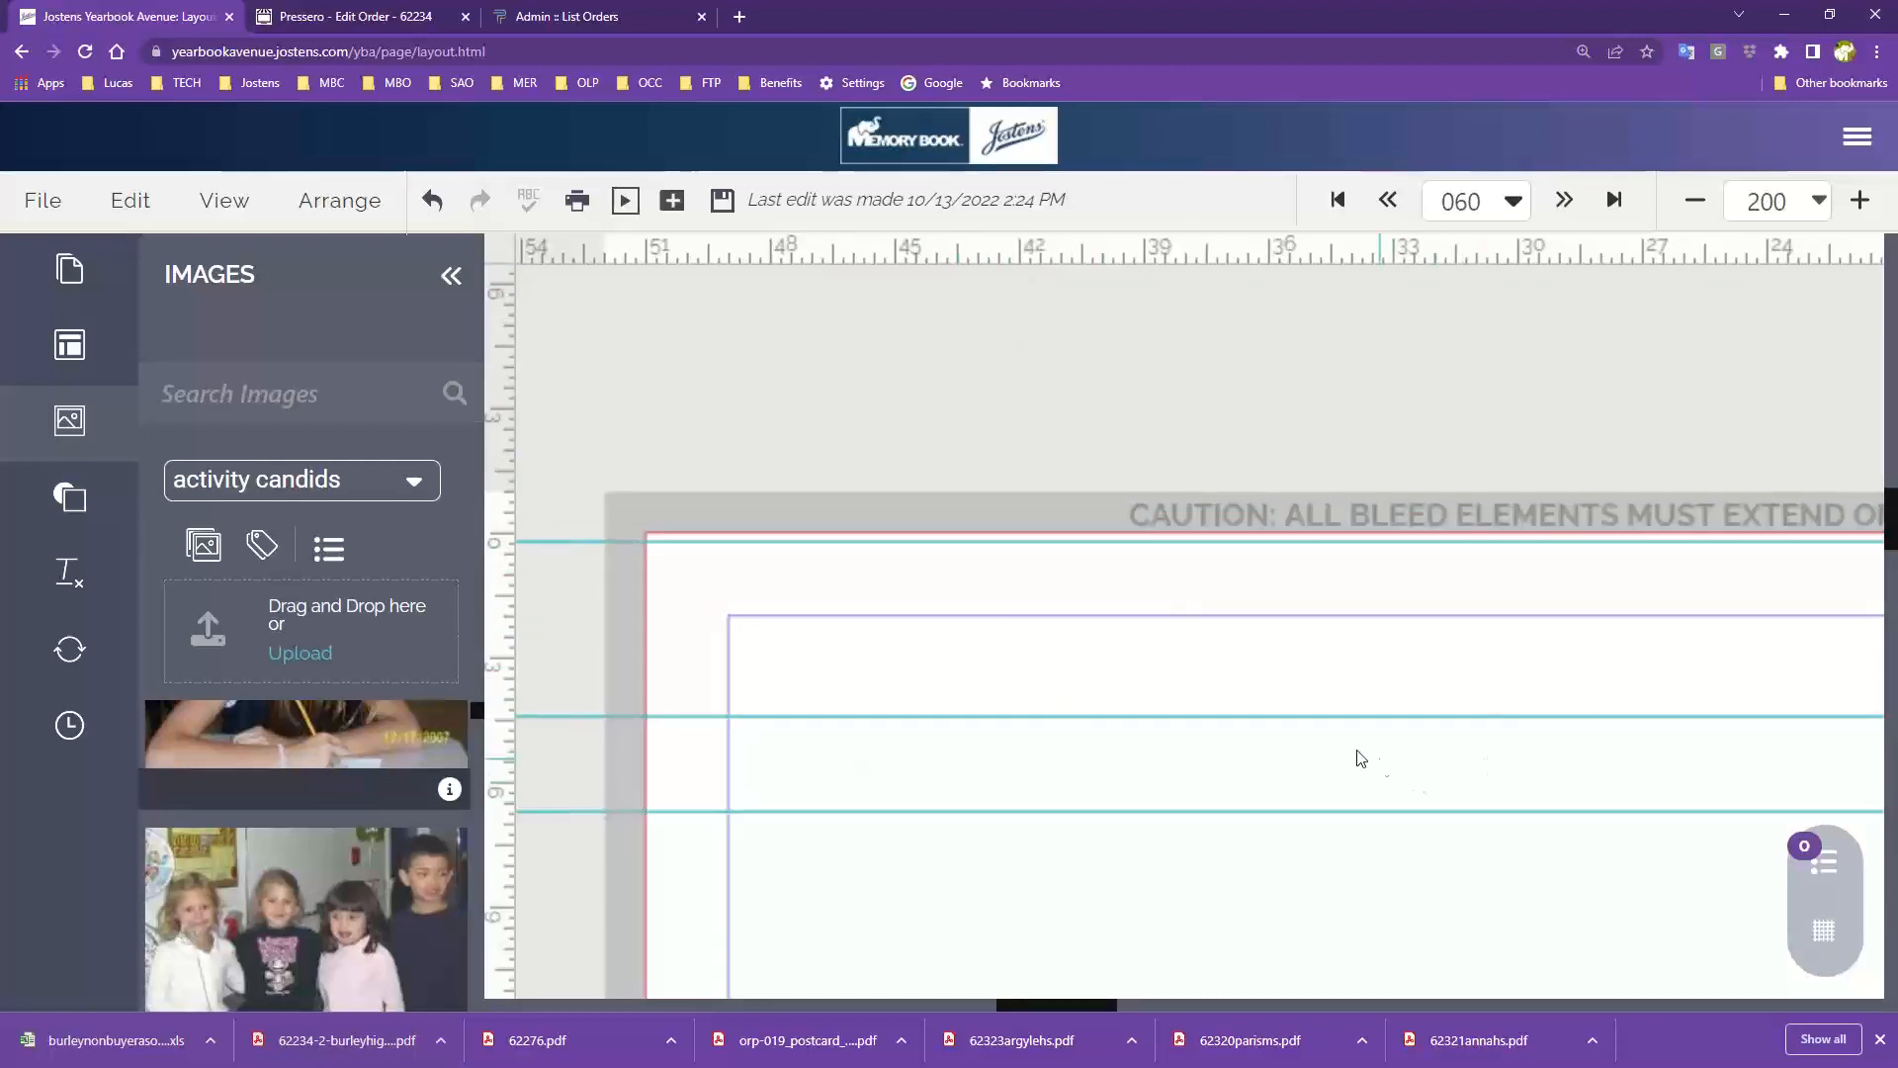
pyautogui.moveTo(500, 517); pyautogui.dragTo(1008, 520)
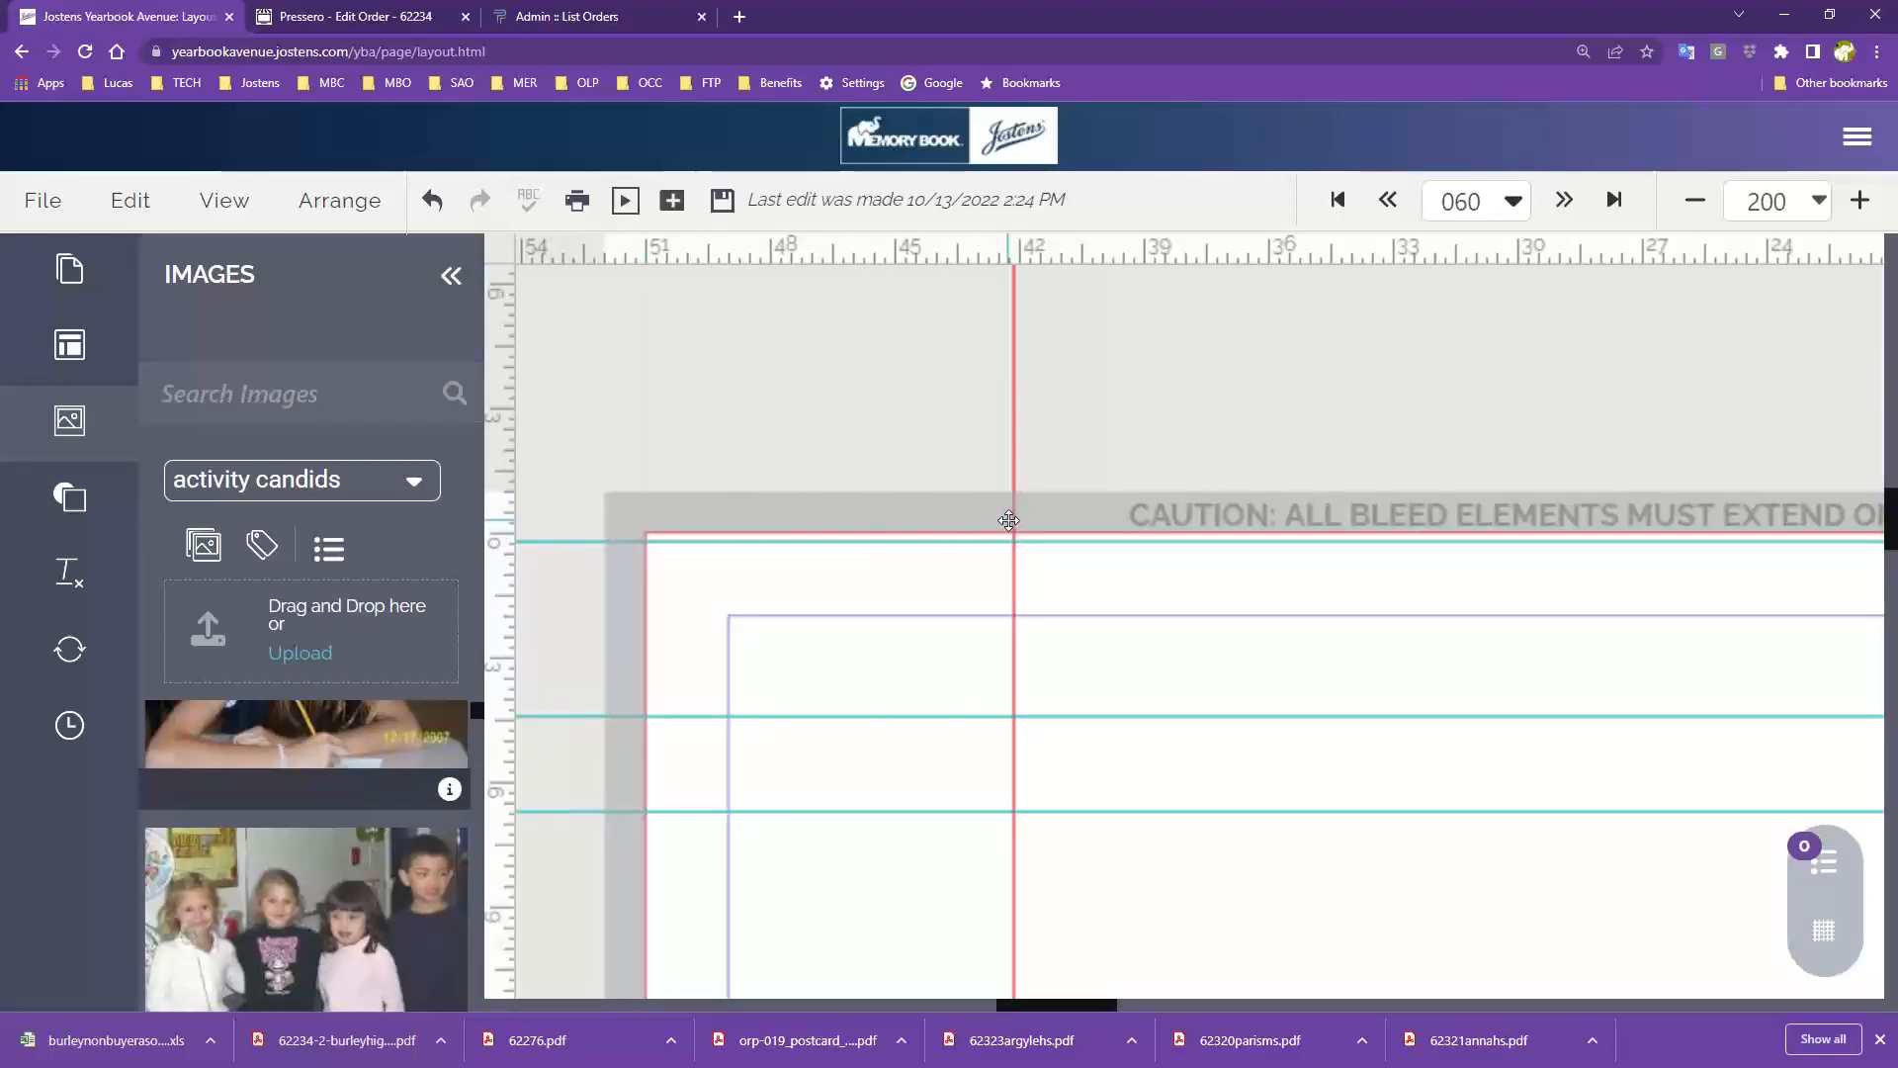
pyautogui.moveTo(1008, 520); pyautogui.dragTo(1013, 564)
pyautogui.moveTo(500, 484); pyautogui.dragTo(889, 490)
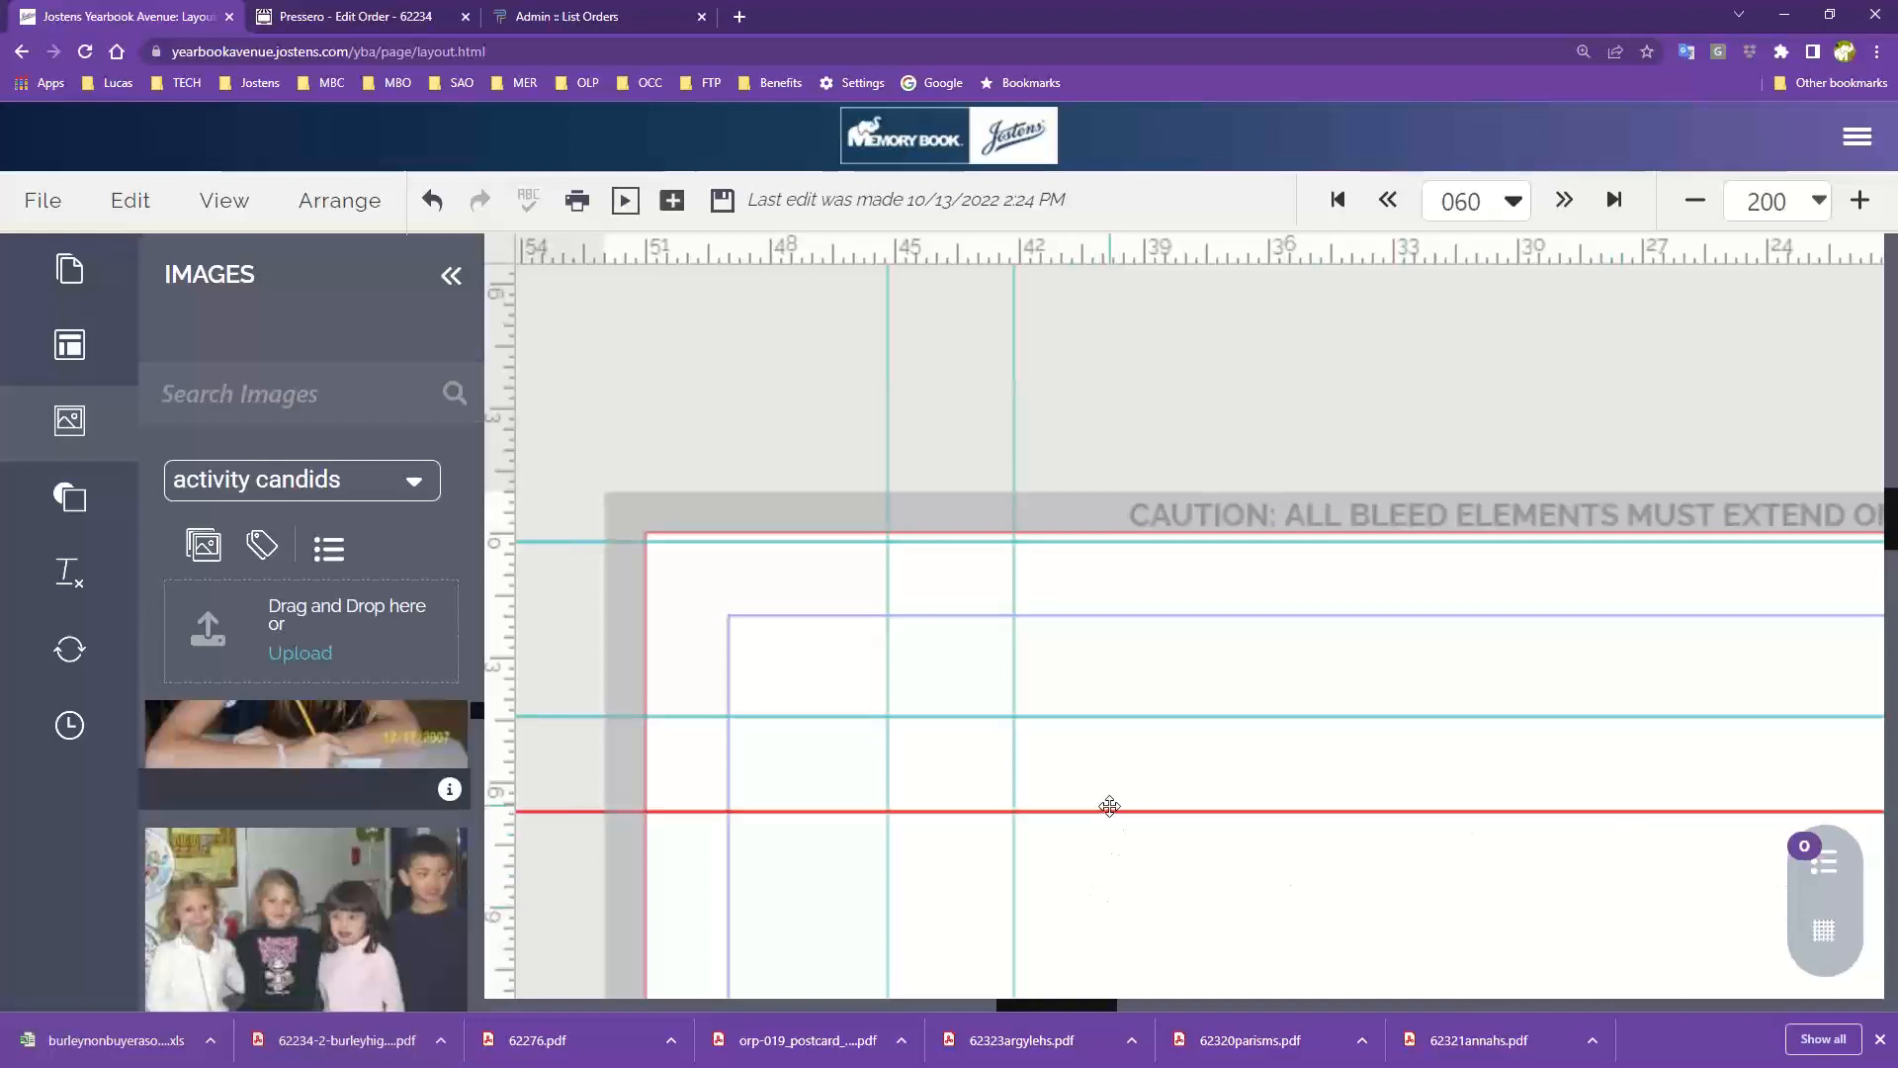
# Step: Move the three horizontal guides further down page 060, bringing the uppermost one just inside the page margin
pyautogui.moveTo(1117, 810); pyautogui.dragTo(1172, 874)
pyautogui.moveTo(1275, 716); pyautogui.dragTo(1307, 765)
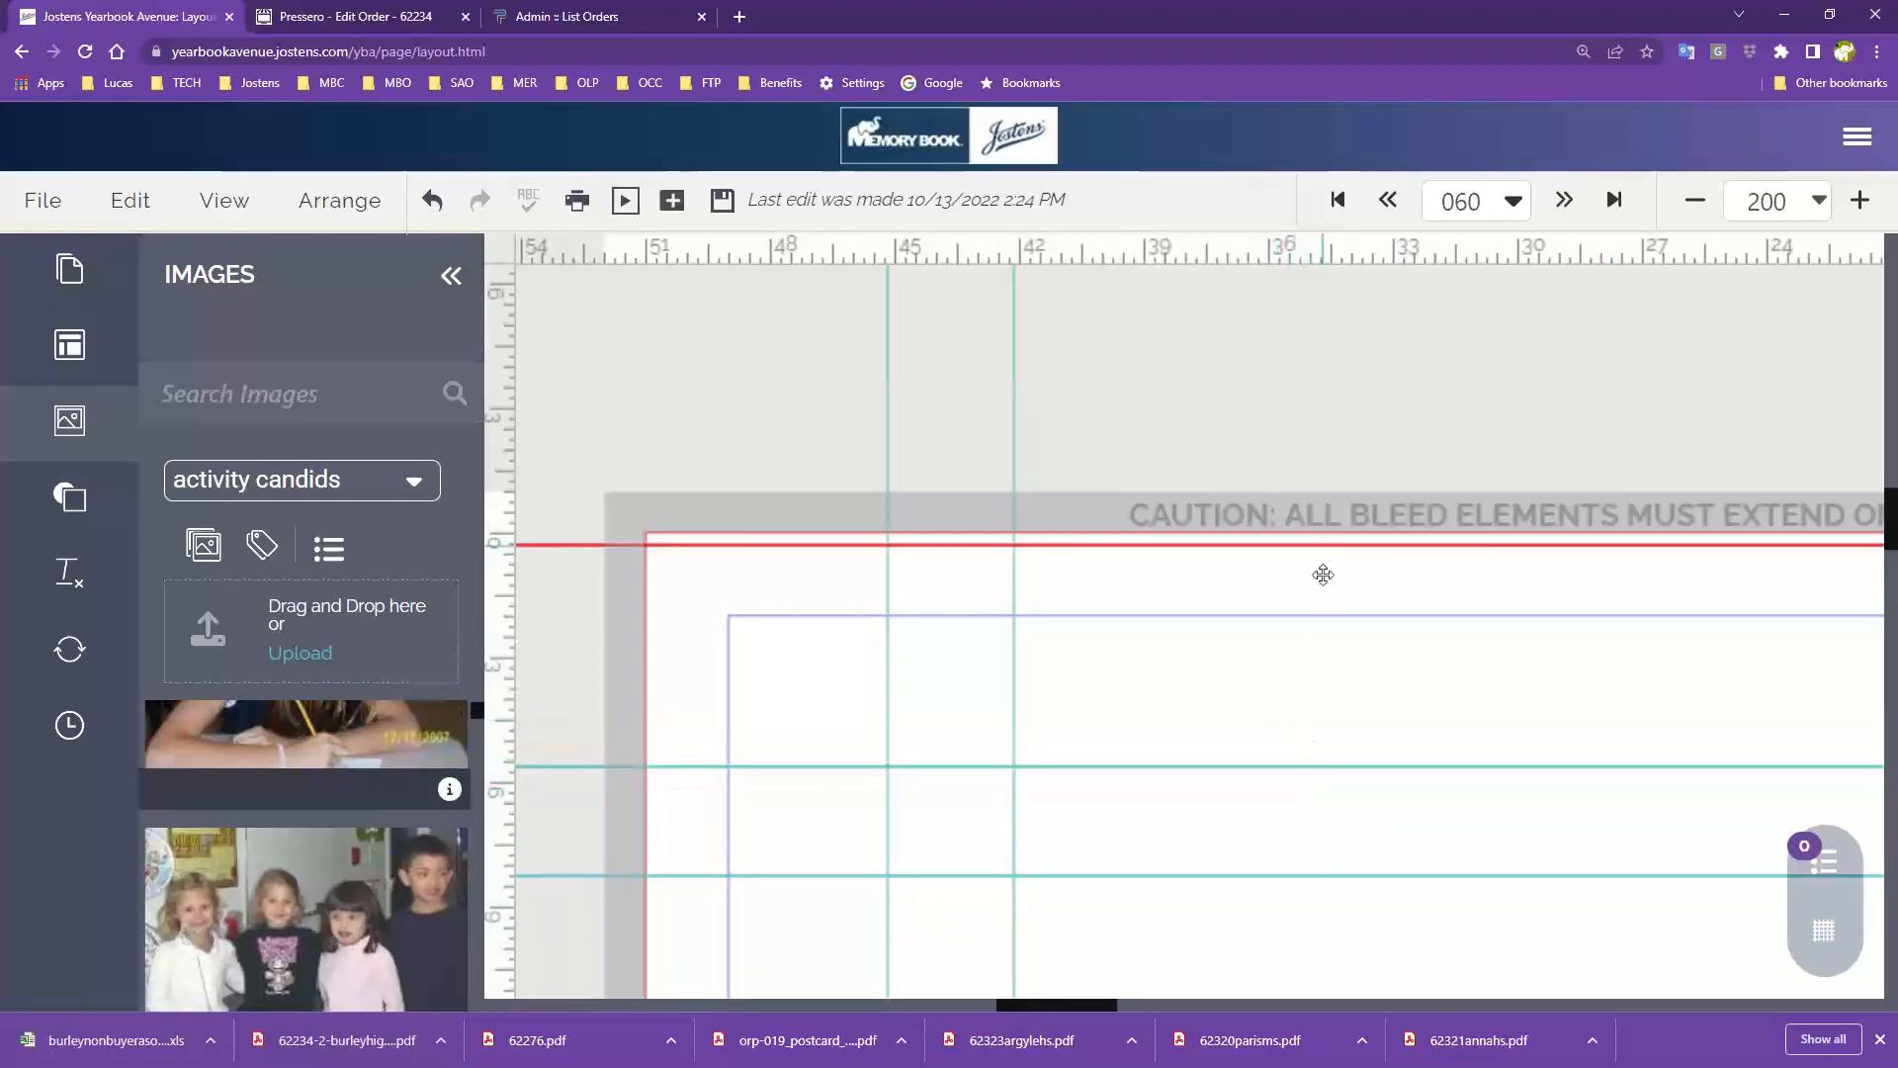
pyautogui.moveTo(1322, 550); pyautogui.dragTo(1255, 665)
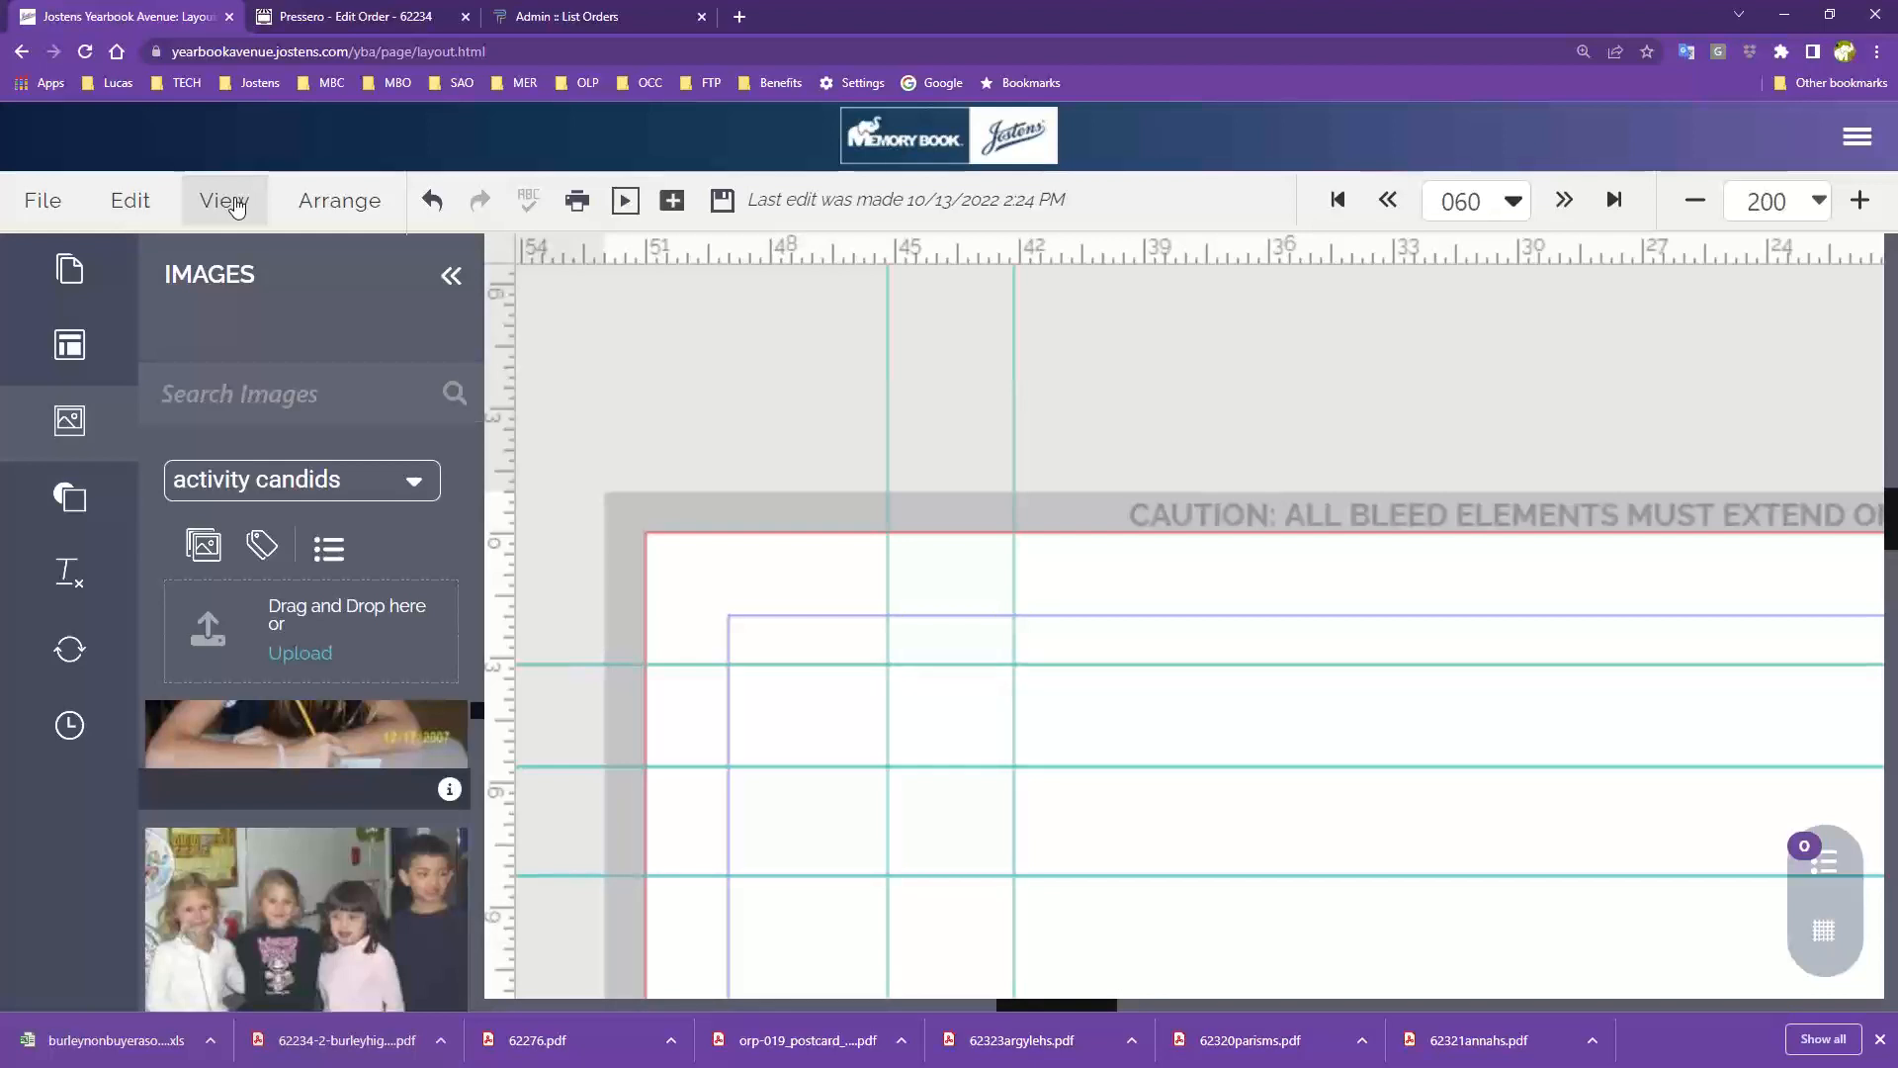
# Step: Clear all row and column guides from the spread
pyautogui.click(234, 203)
pyautogui.click(228, 204)
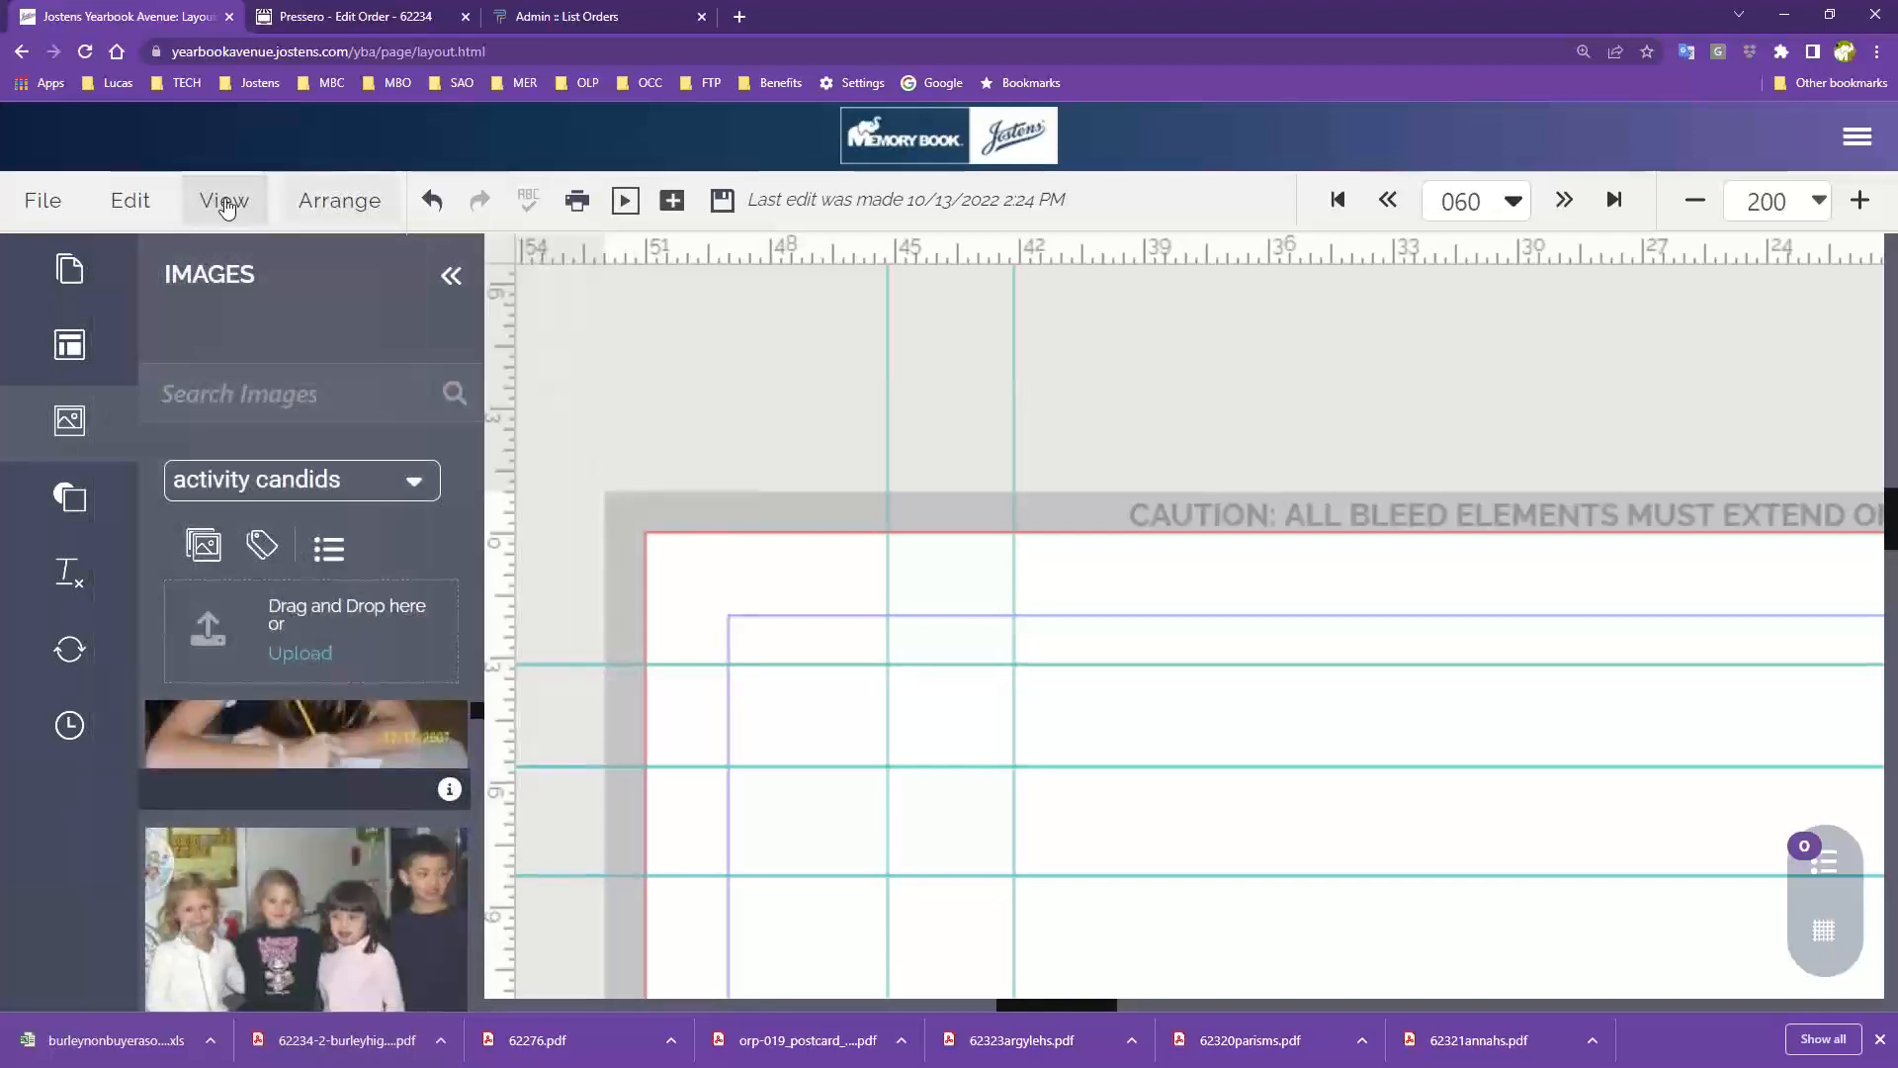
pyautogui.click(227, 205)
pyautogui.moveTo(379, 385)
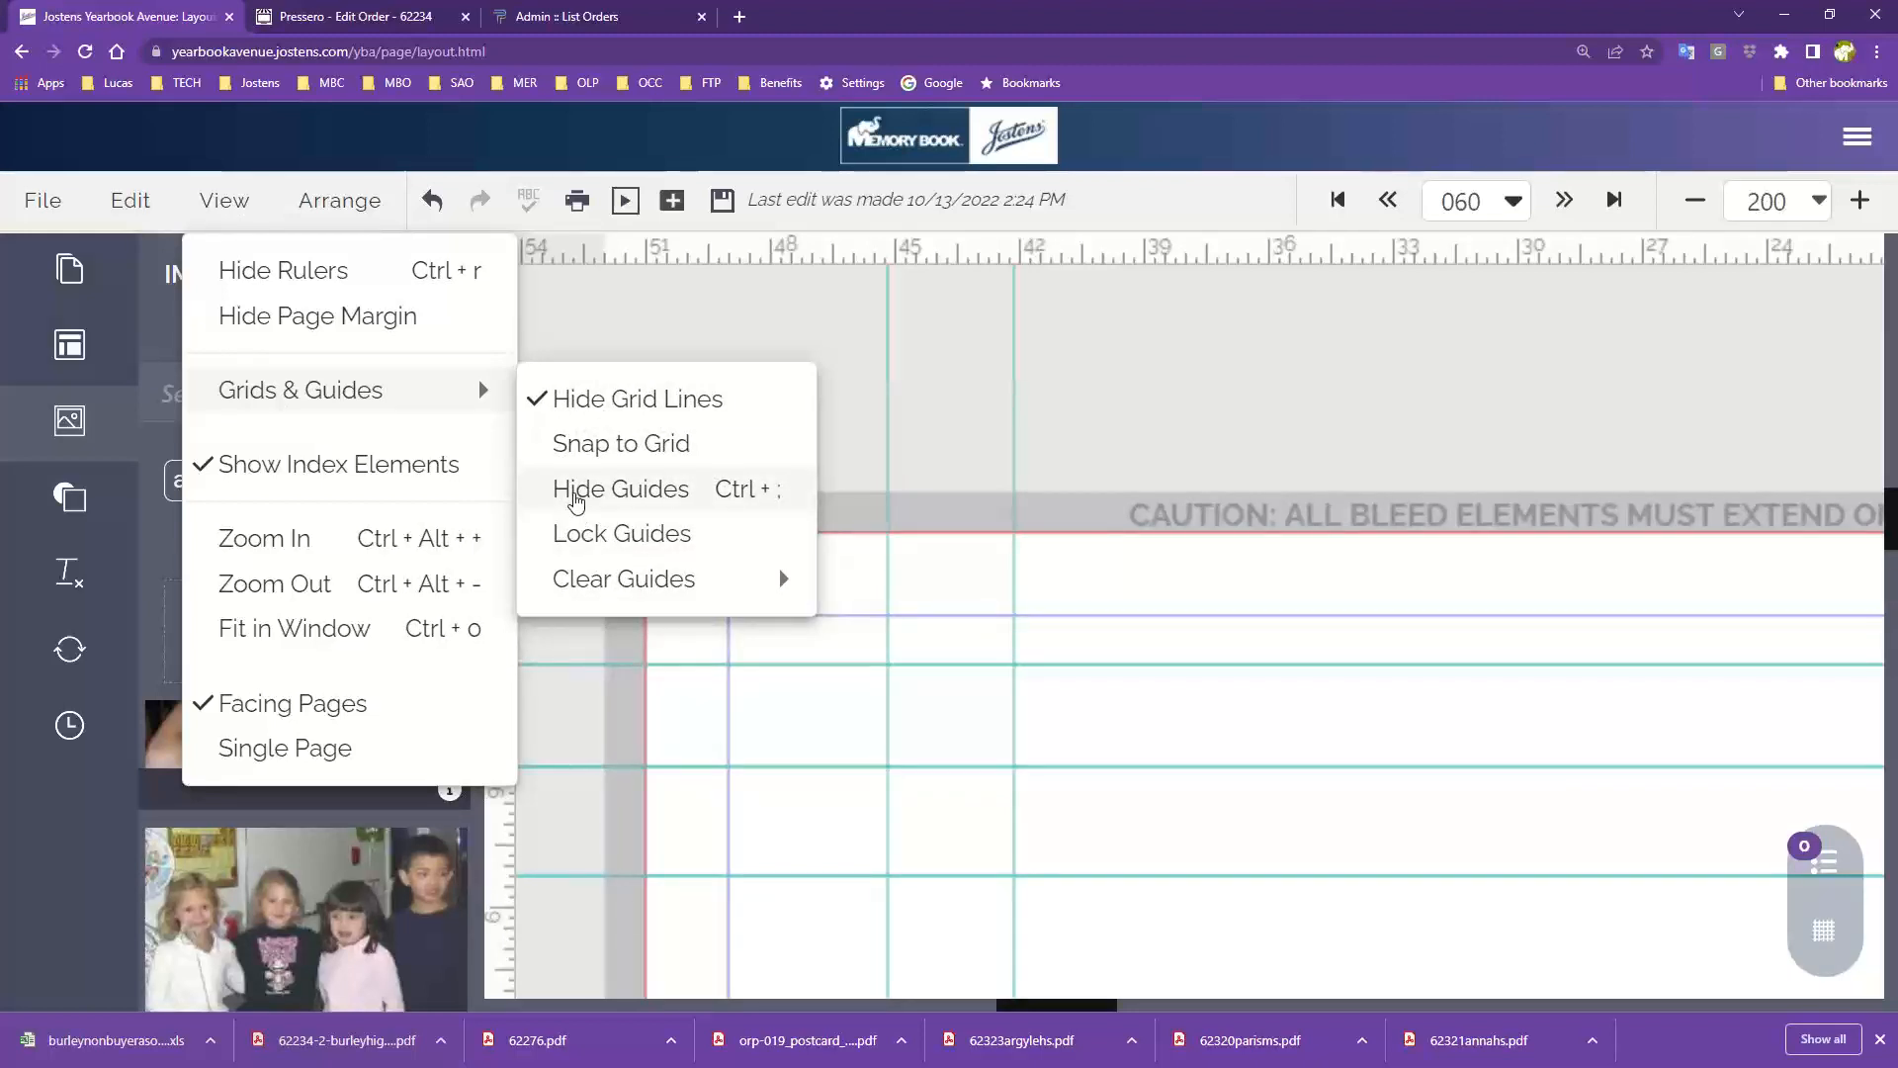
pyautogui.moveTo(603, 579)
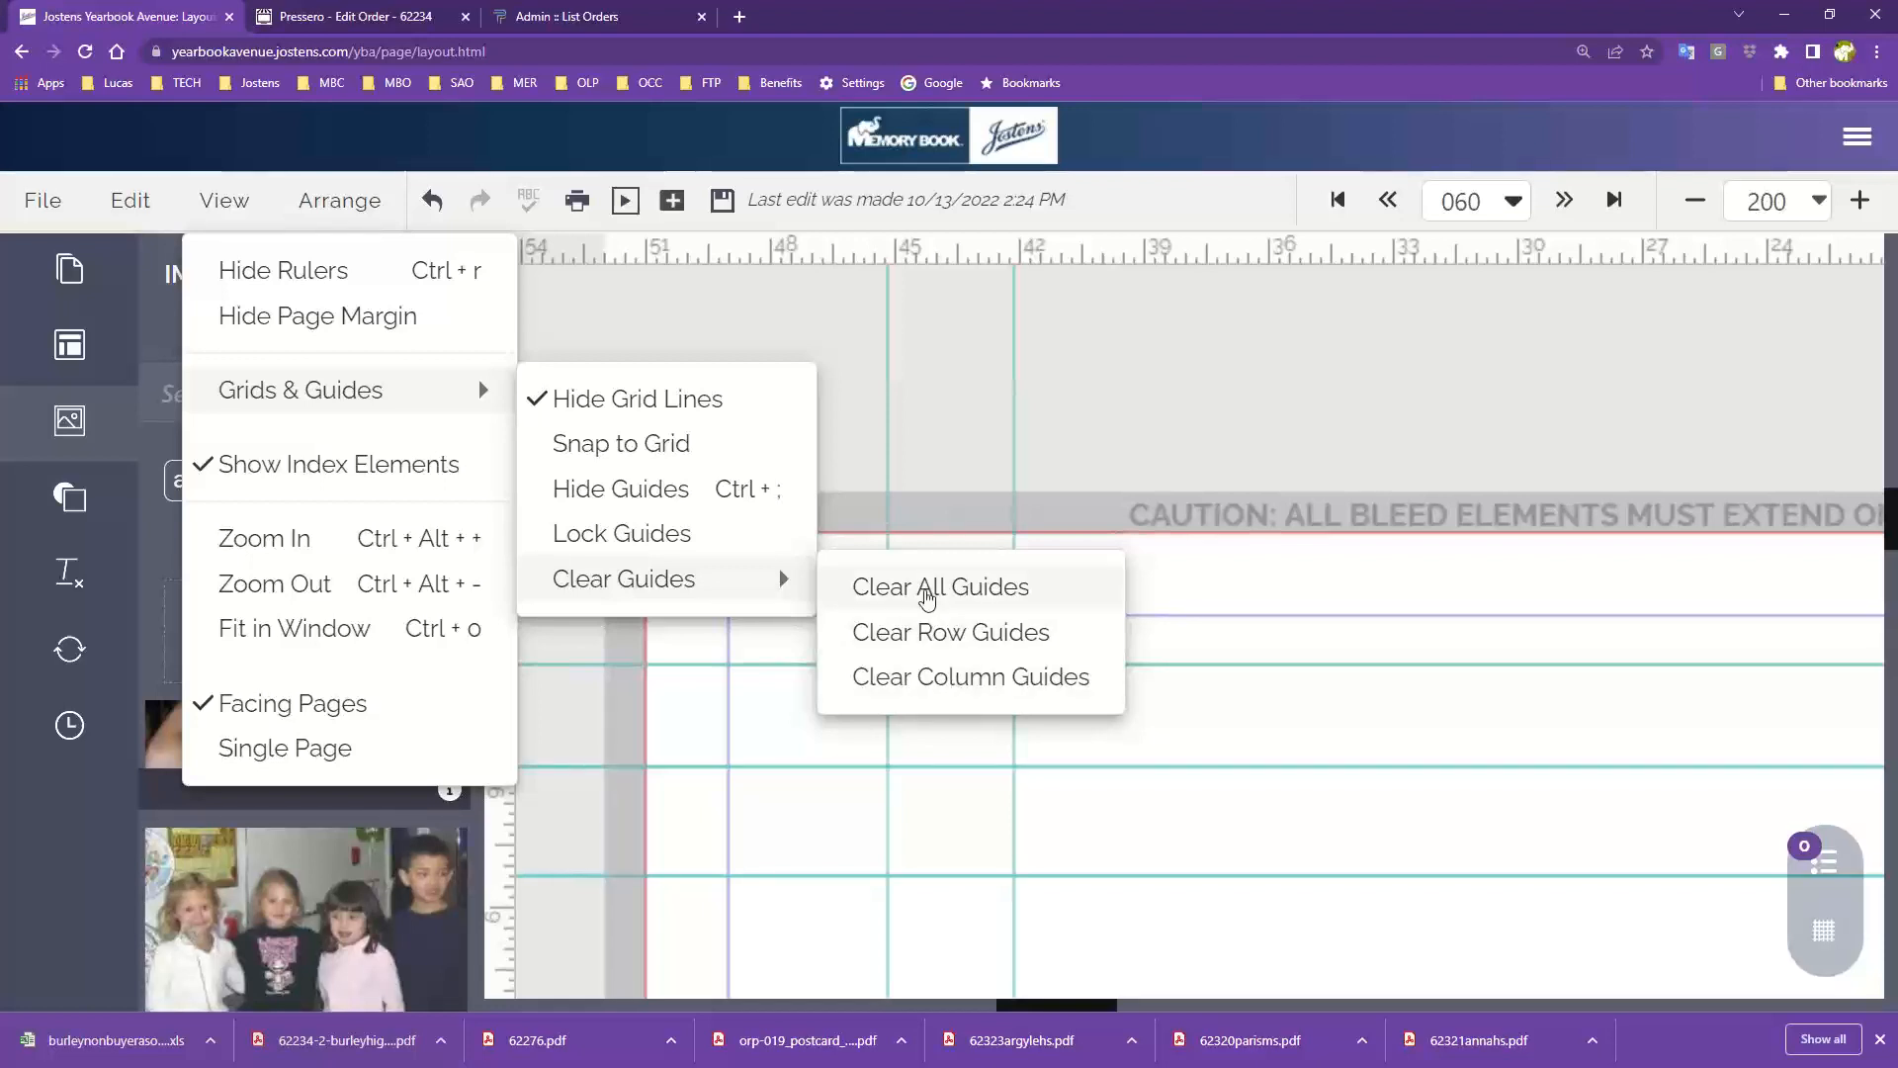
pyautogui.click(927, 589)
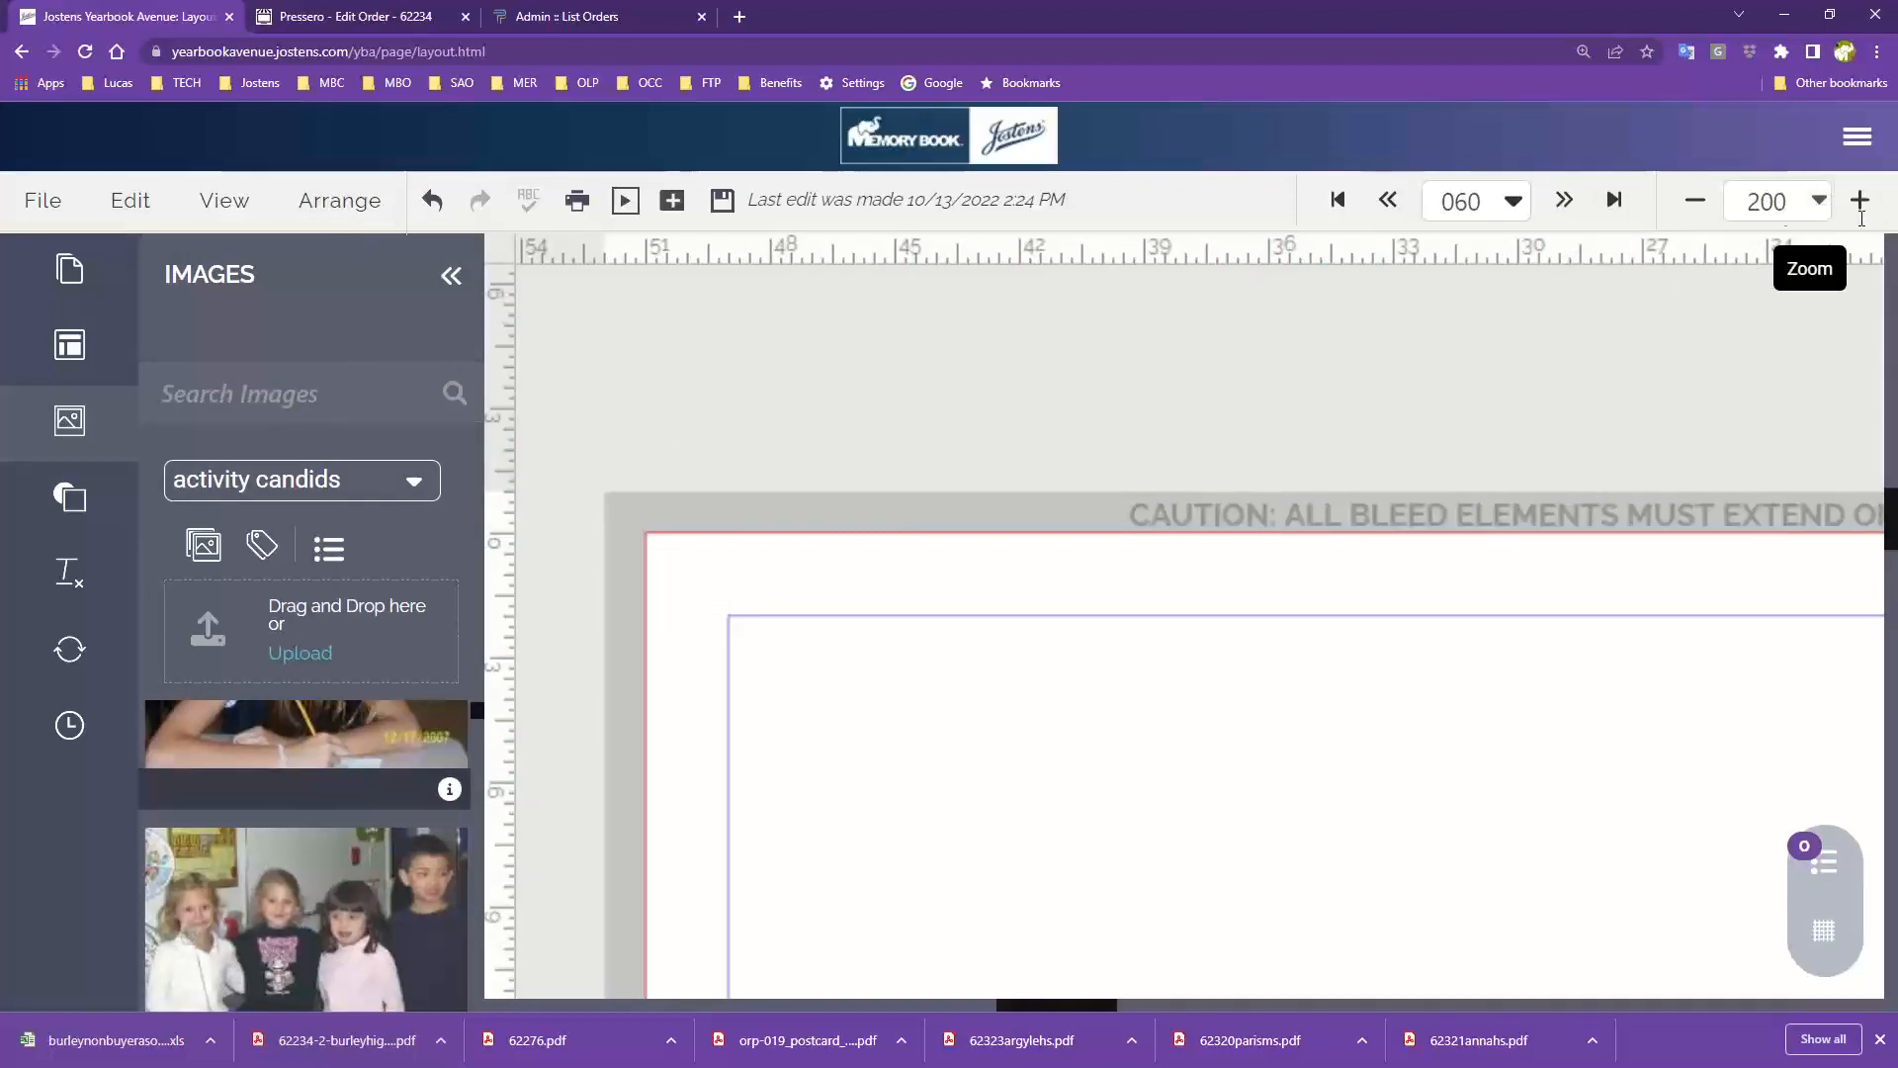
# Step: Place a square shape near the upper-left corner of page 060 and a circle shape beside it
pyautogui.click(1695, 201)
pyautogui.click(1695, 200)
pyautogui.moveTo(1470, 824); pyautogui.dragTo(1161, 551)
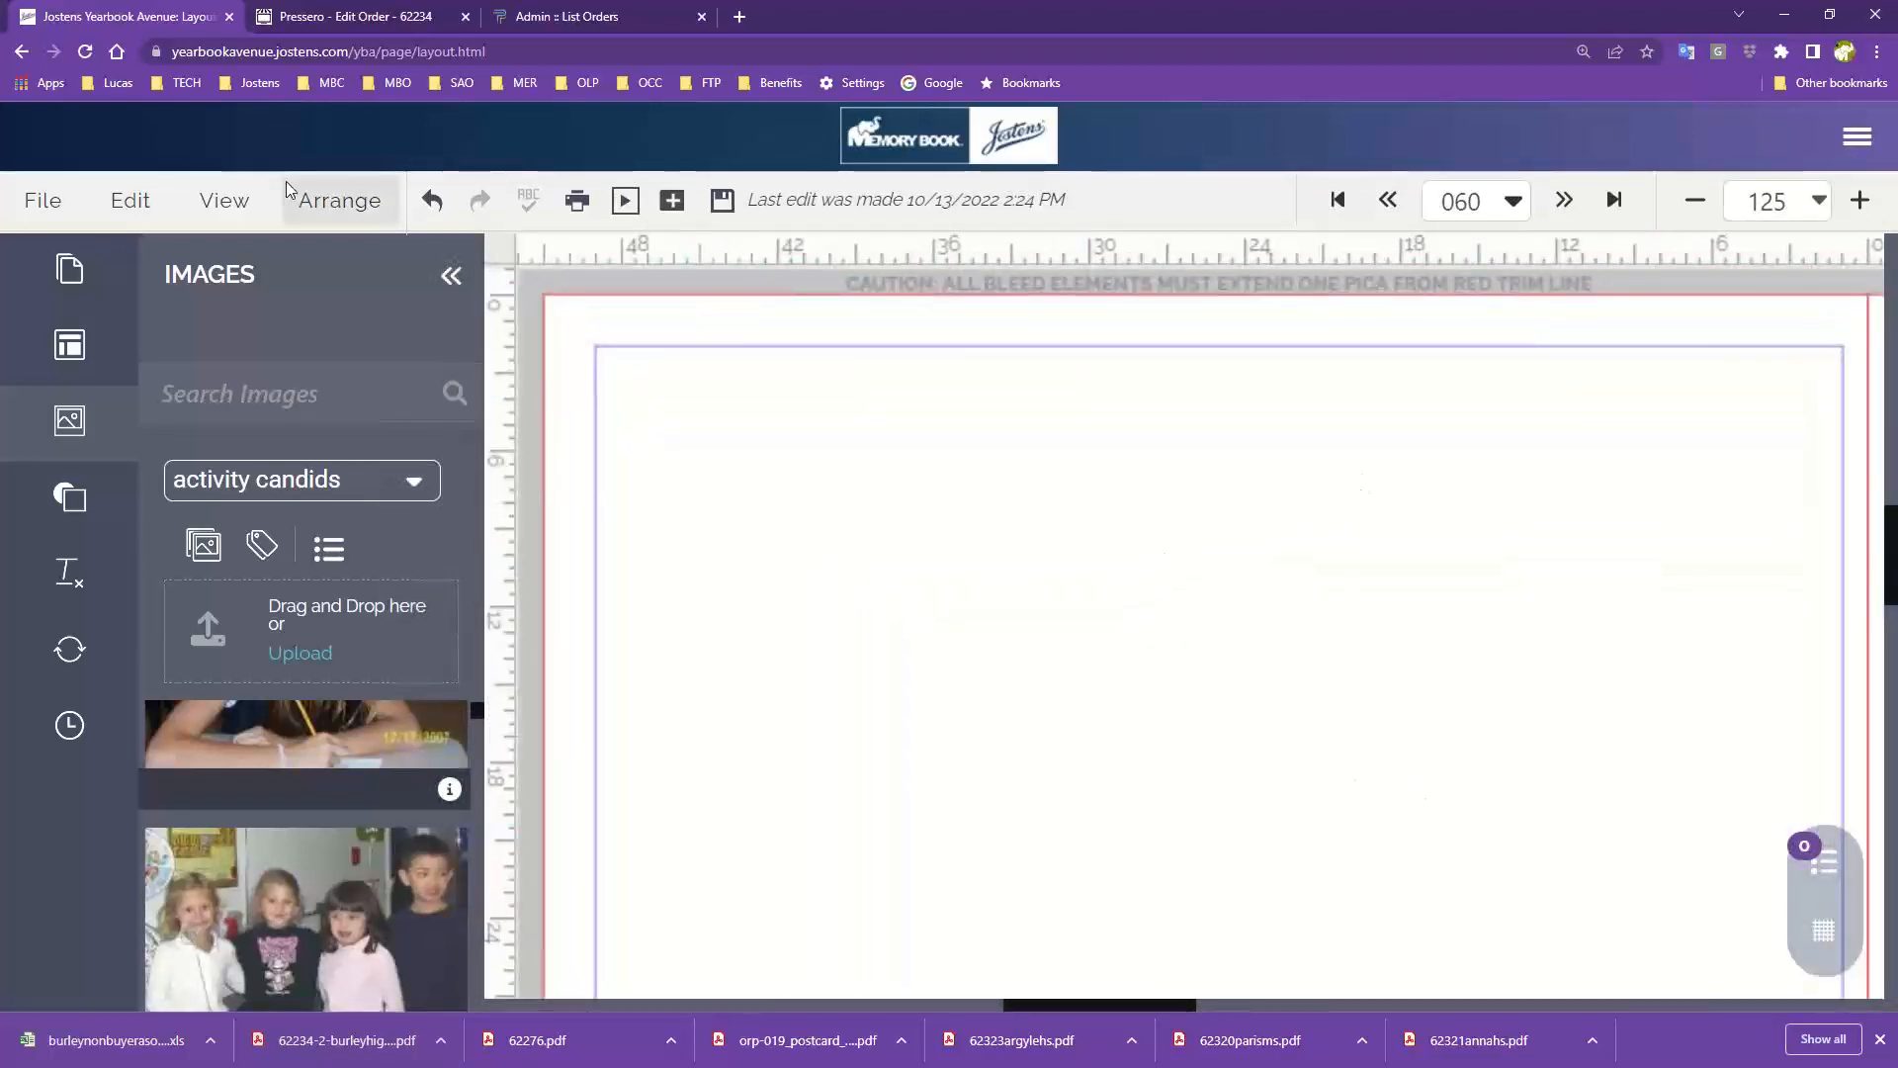
pyautogui.click(68, 498)
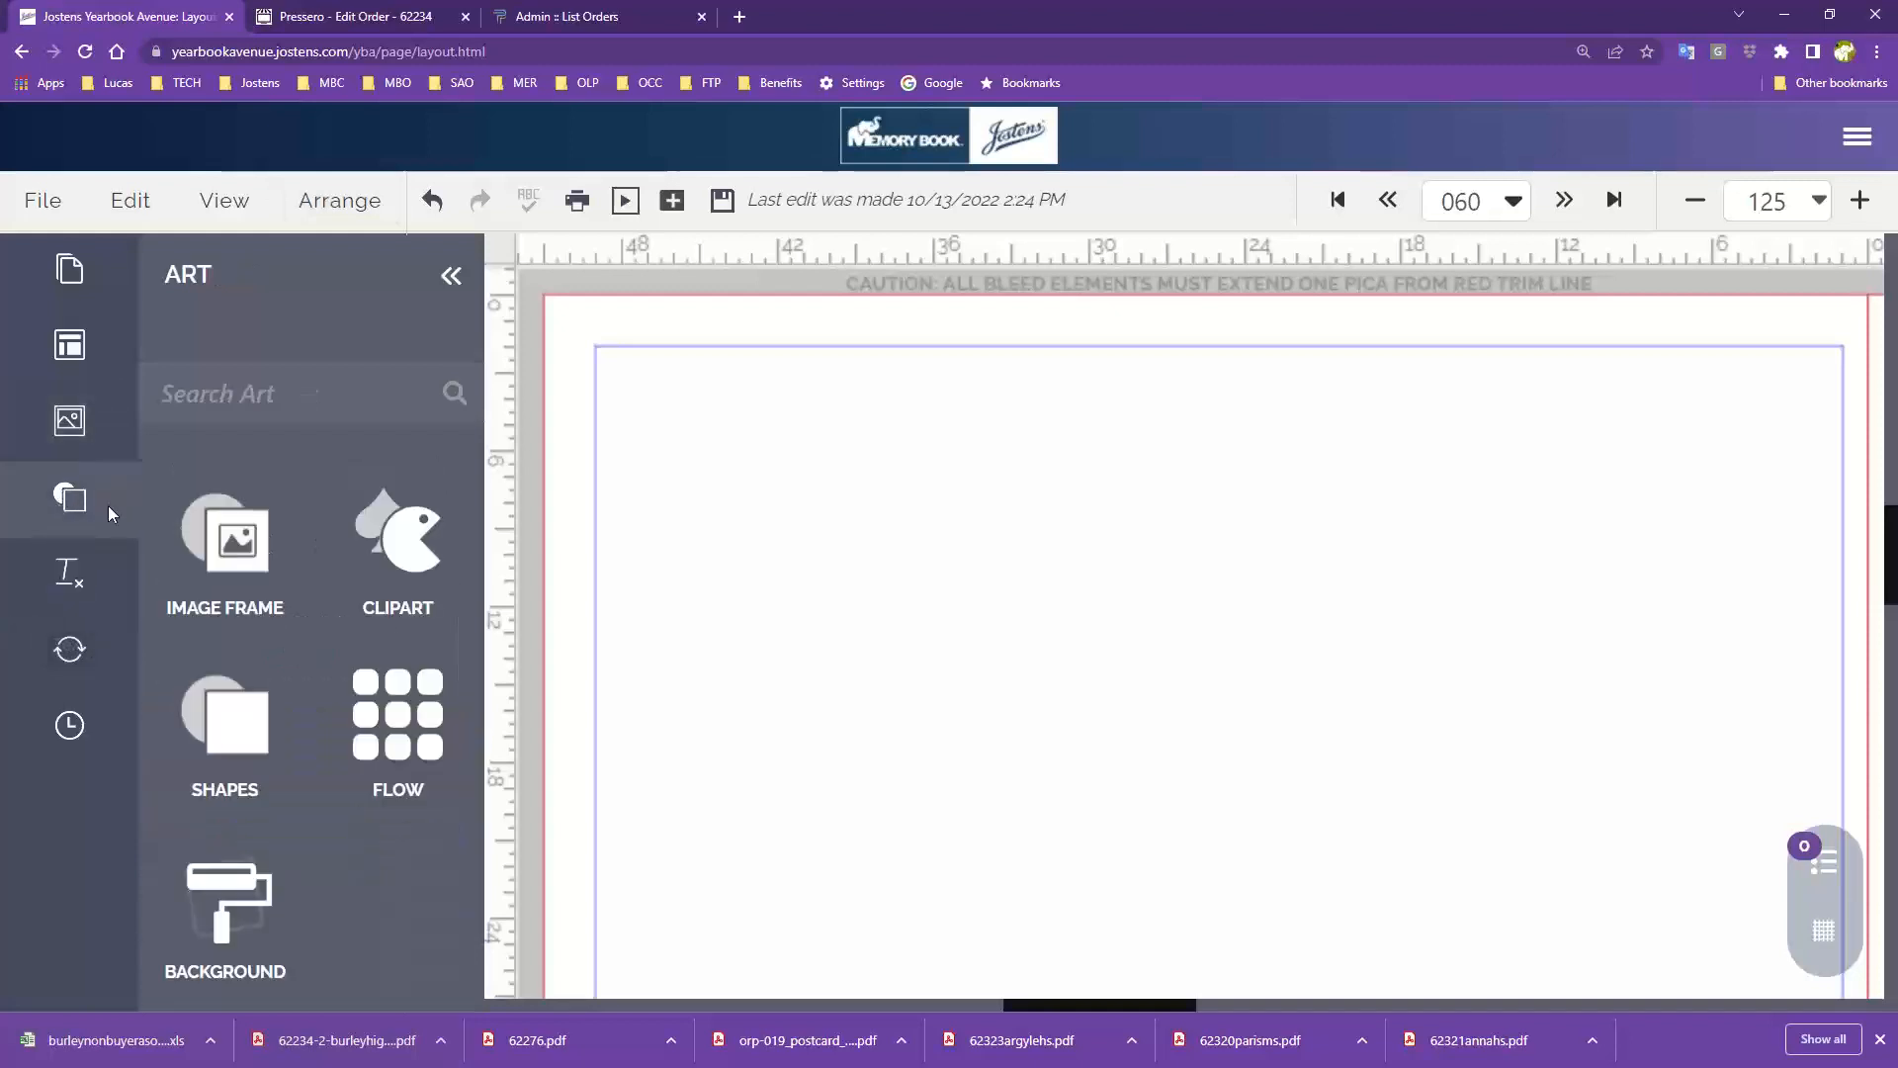
pyautogui.click(232, 744)
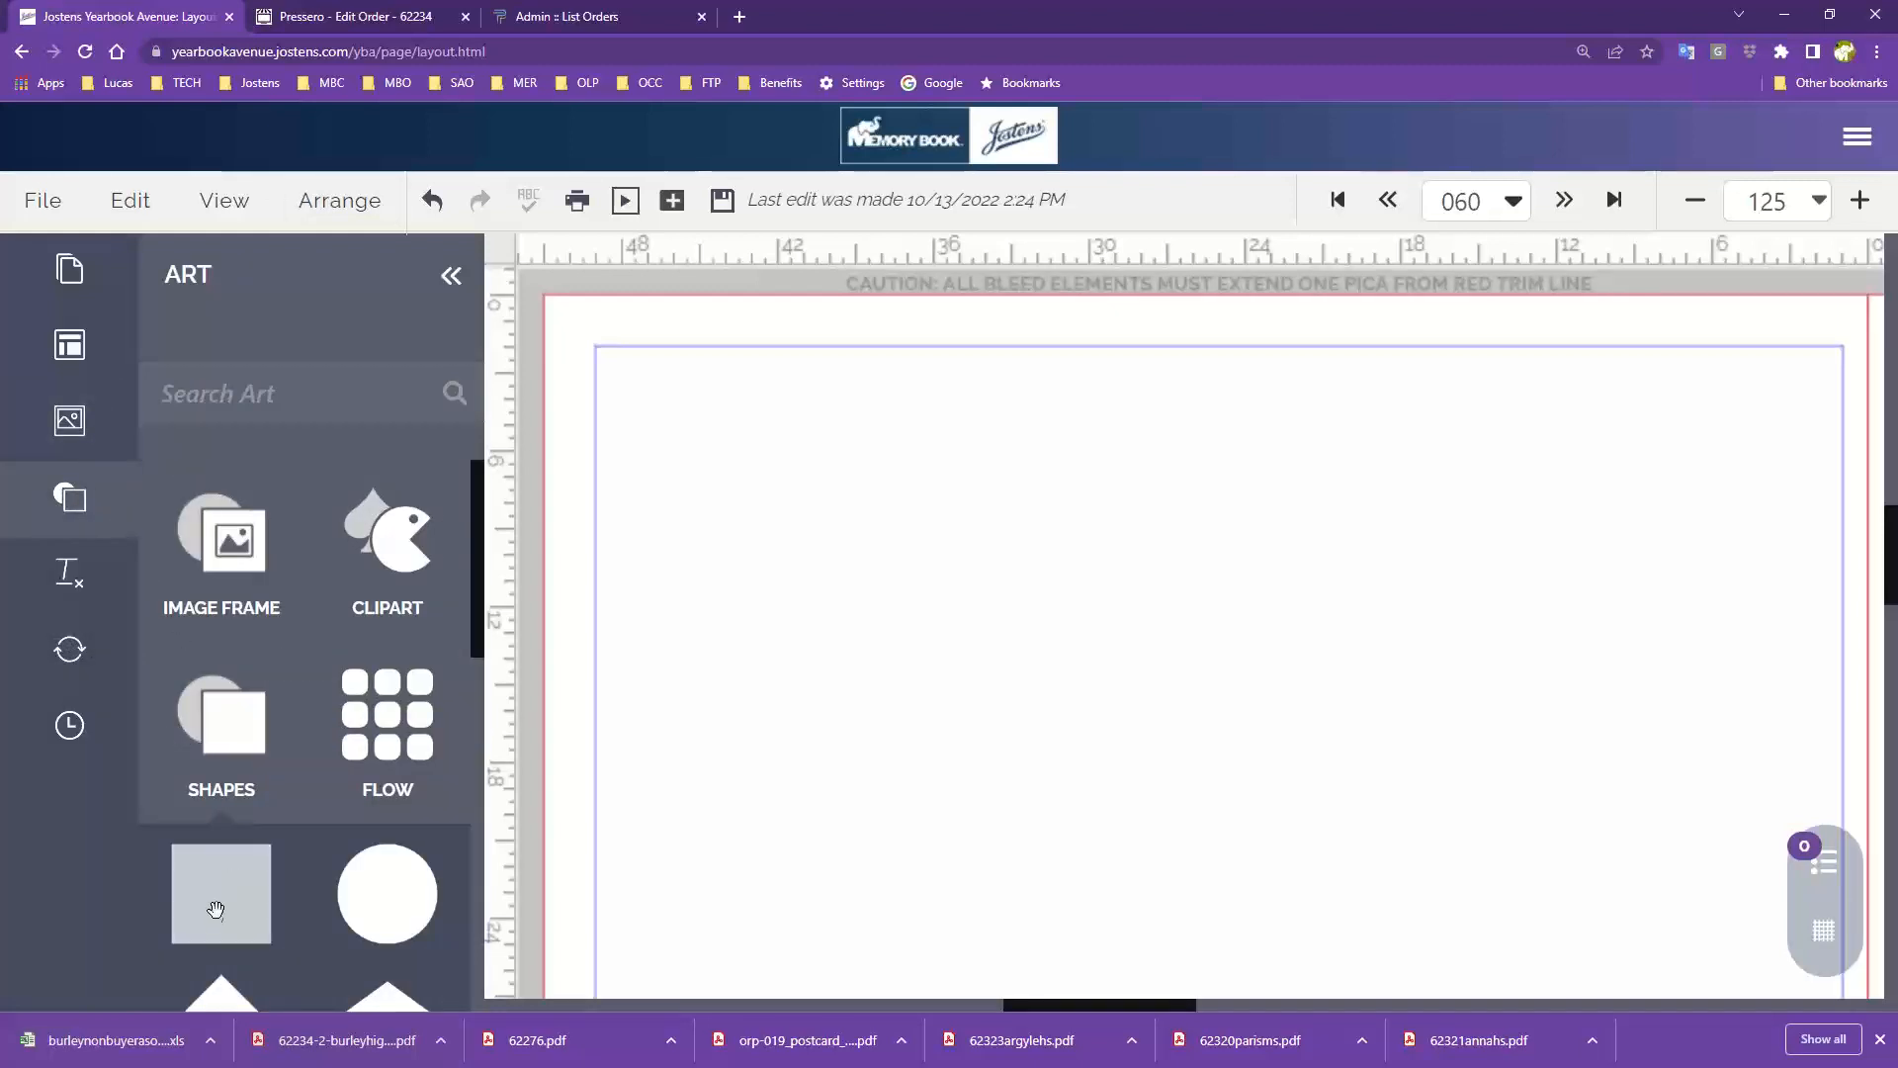
pyautogui.moveTo(762, 599); pyautogui.dragTo(806, 583)
pyautogui.click(1137, 605)
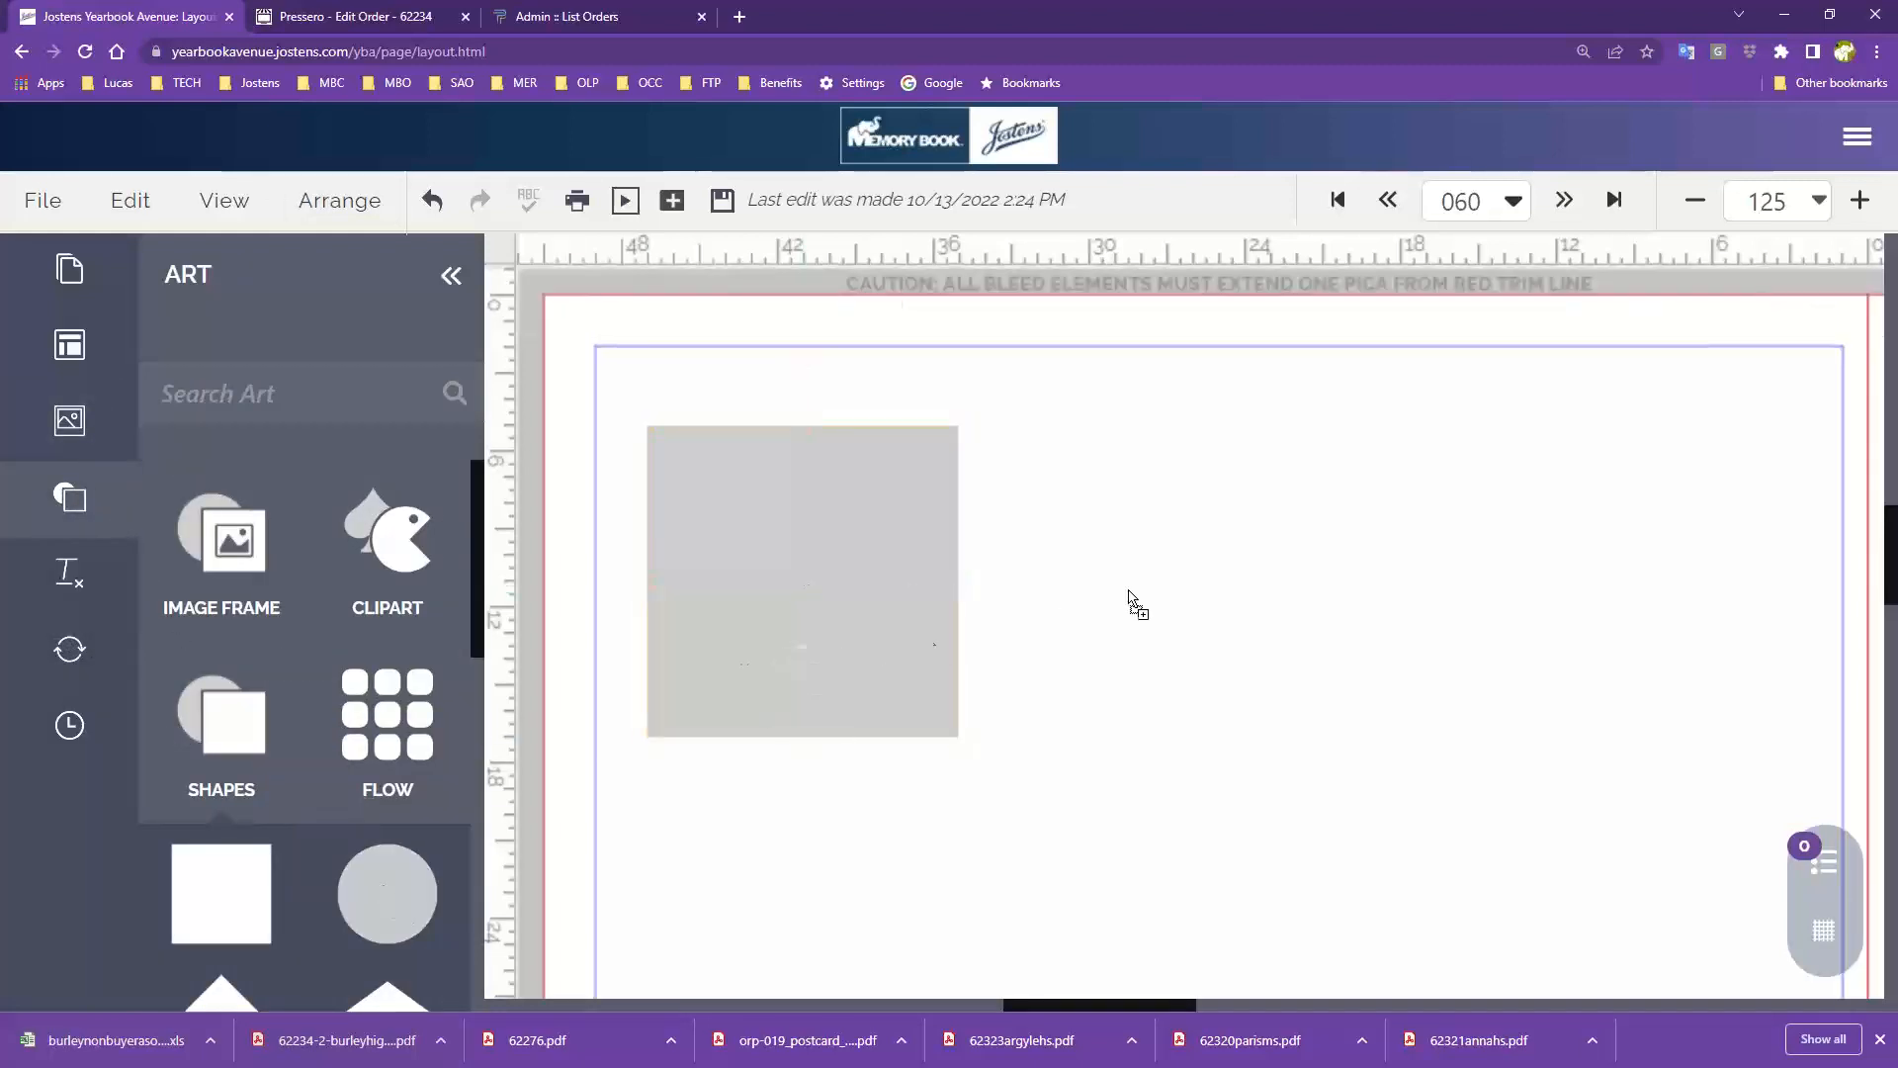
pyautogui.moveTo(1171, 604); pyautogui.dragTo(1167, 599)
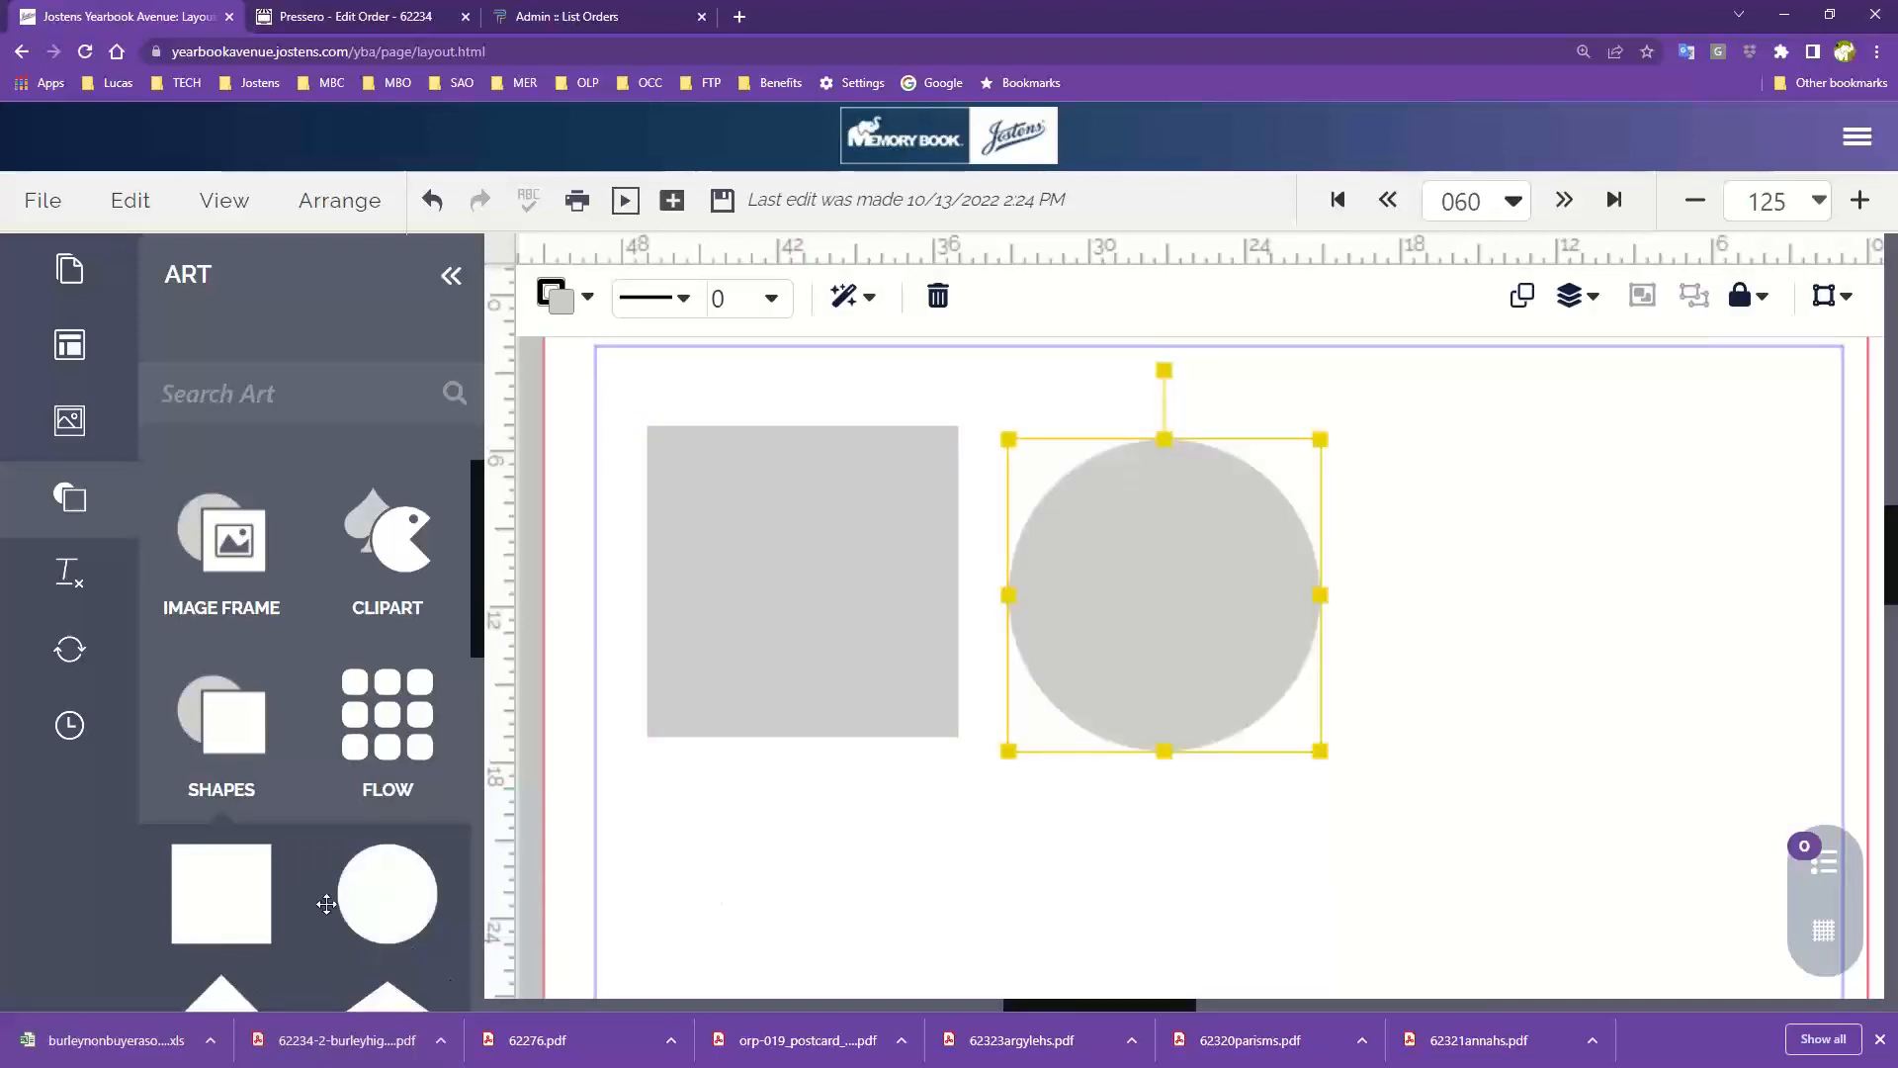
# Step: Fill the square with the Classic dark blue and the circle with the Classic pale yellow
pyautogui.click(808, 515)
pyautogui.click(556, 297)
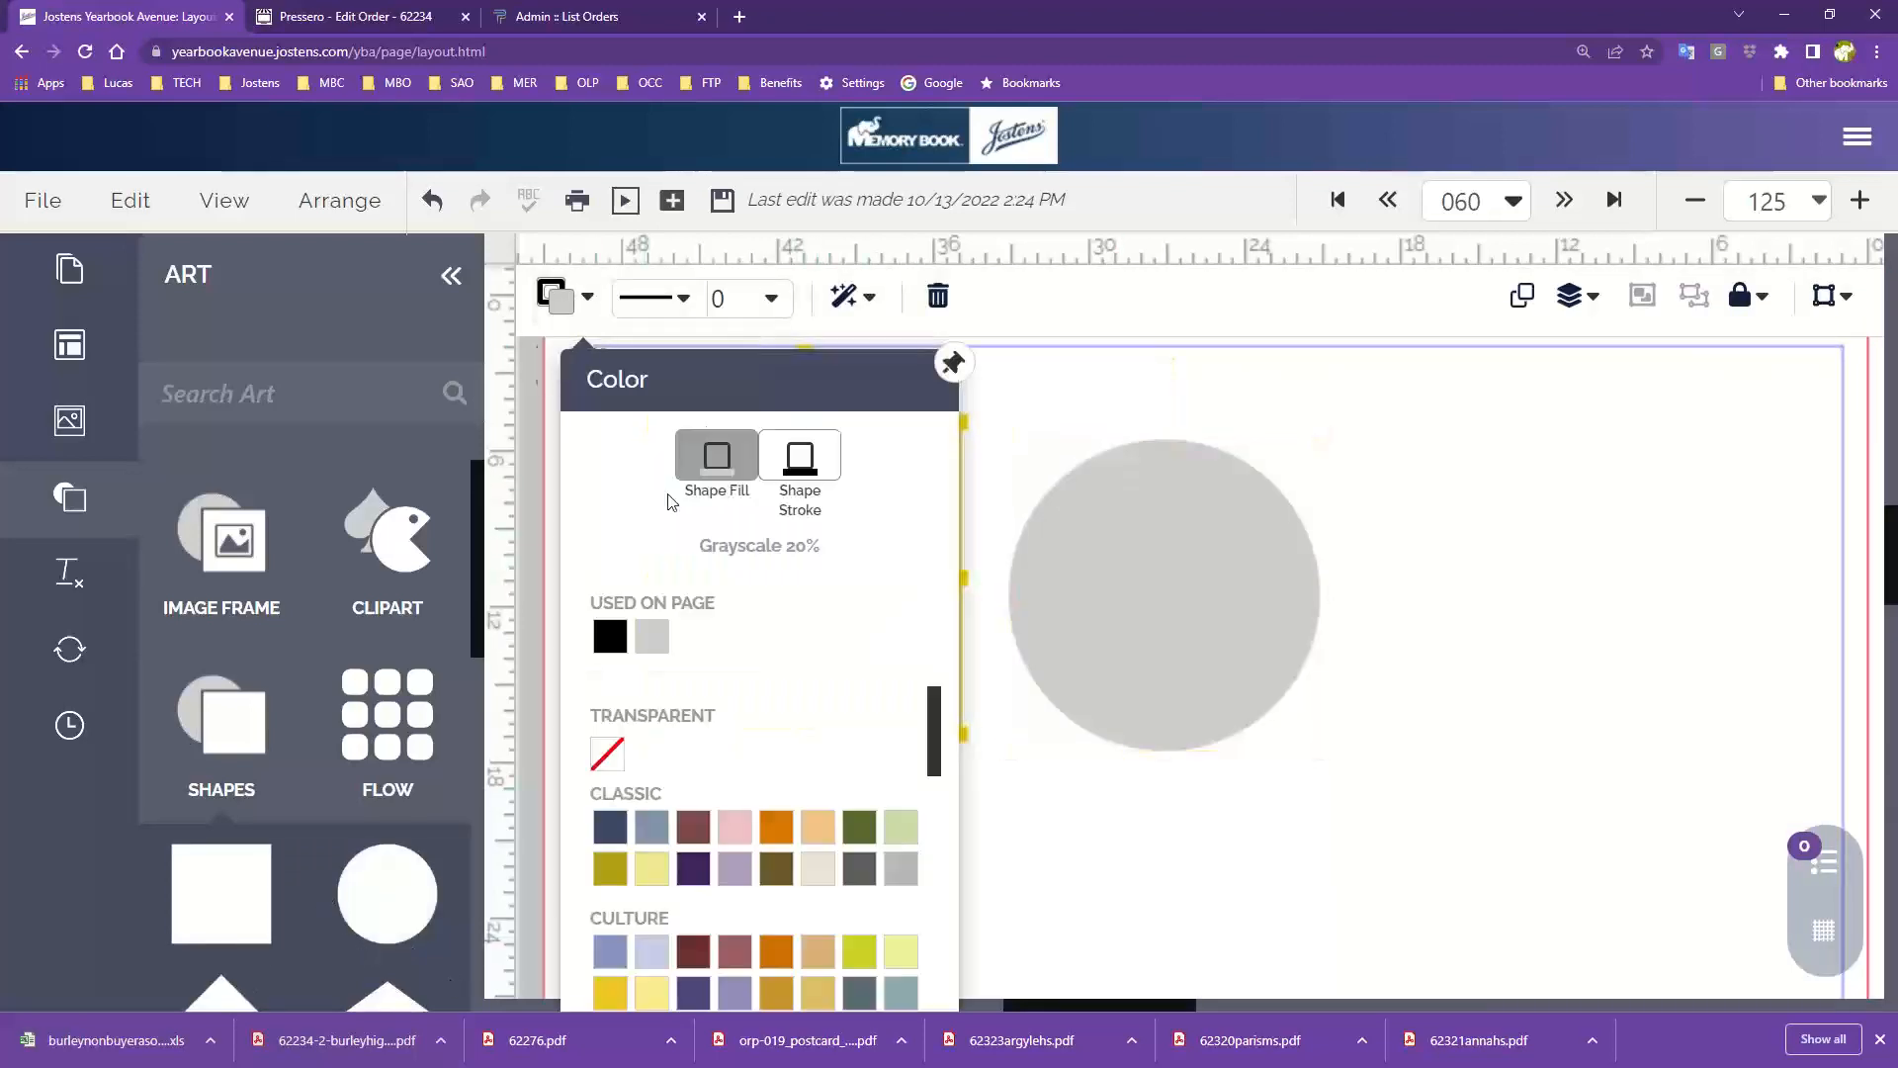
pyautogui.click(613, 839)
pyautogui.click(1088, 587)
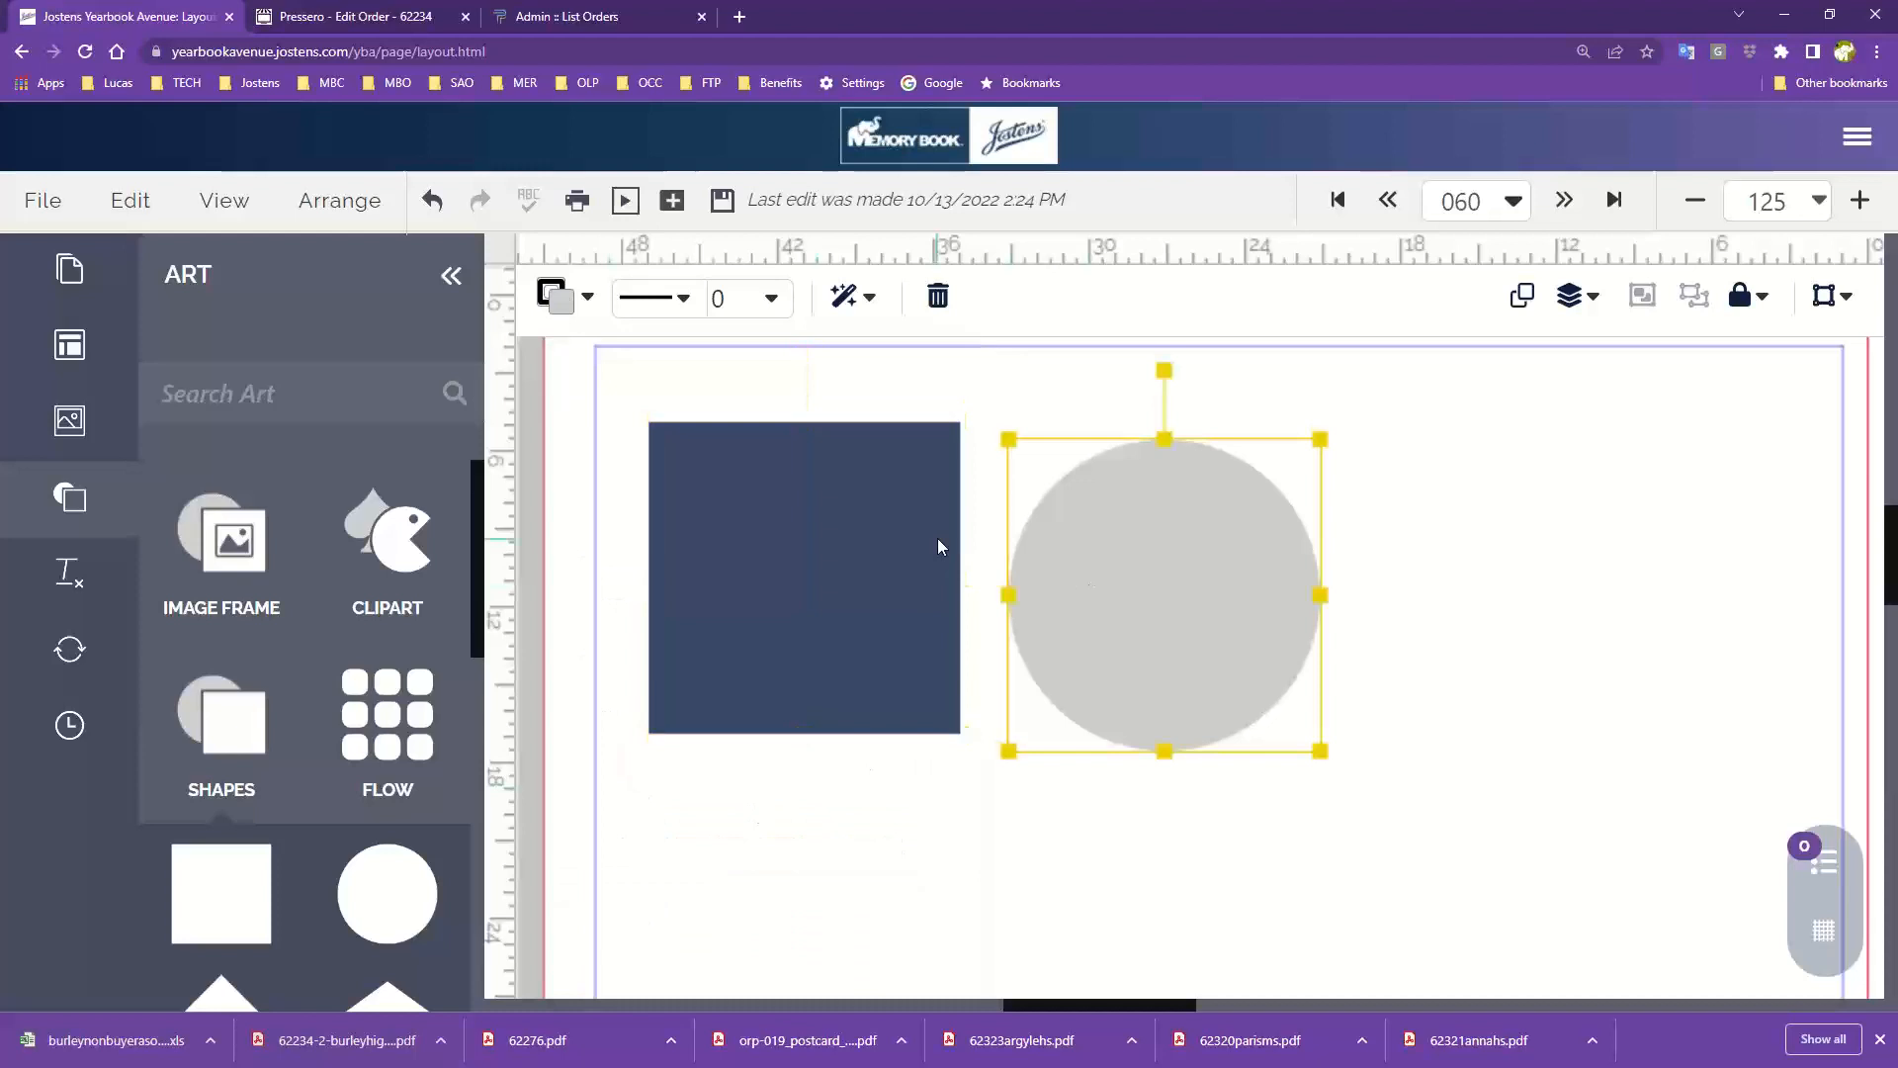
pyautogui.click(556, 297)
pyautogui.click(641, 867)
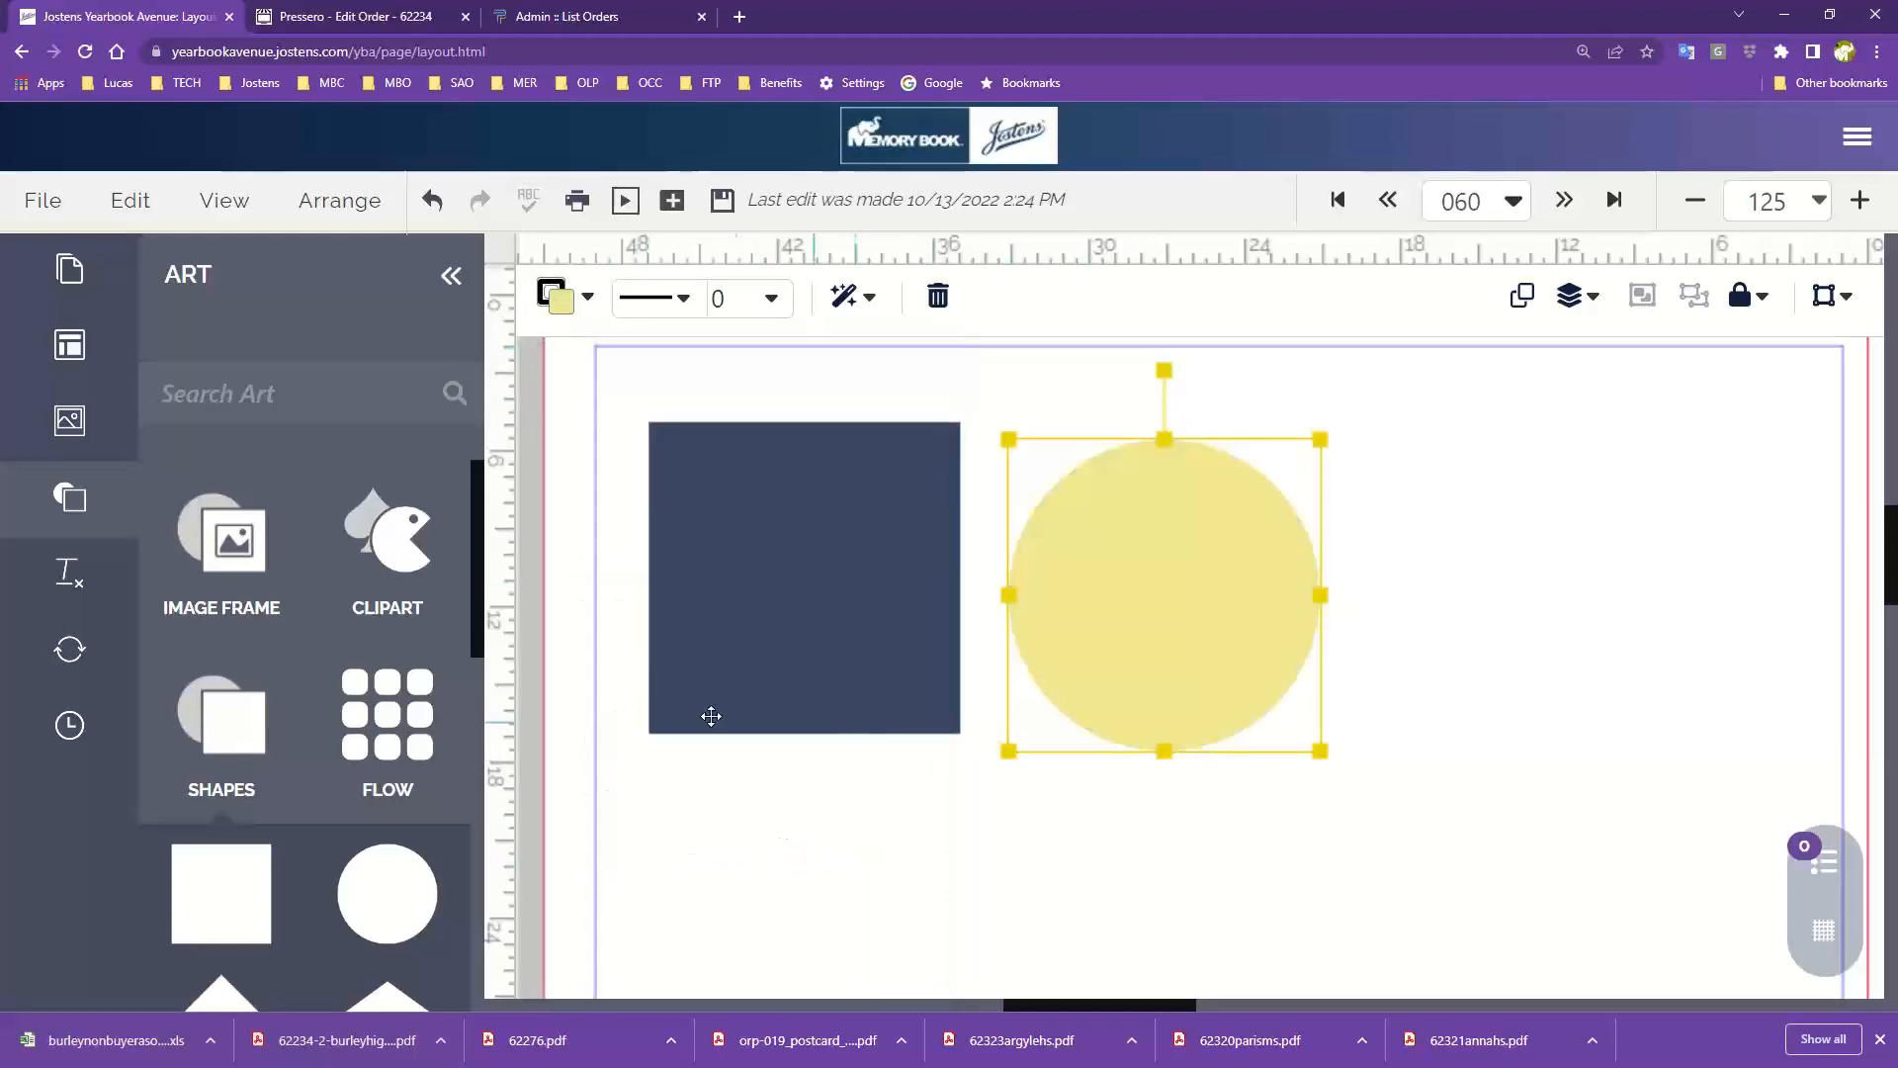
# Step: Add a second square to the right of the yellow circle and view the lock and arrange options for it
pyautogui.moveTo(230, 907); pyautogui.dragTo(1508, 600)
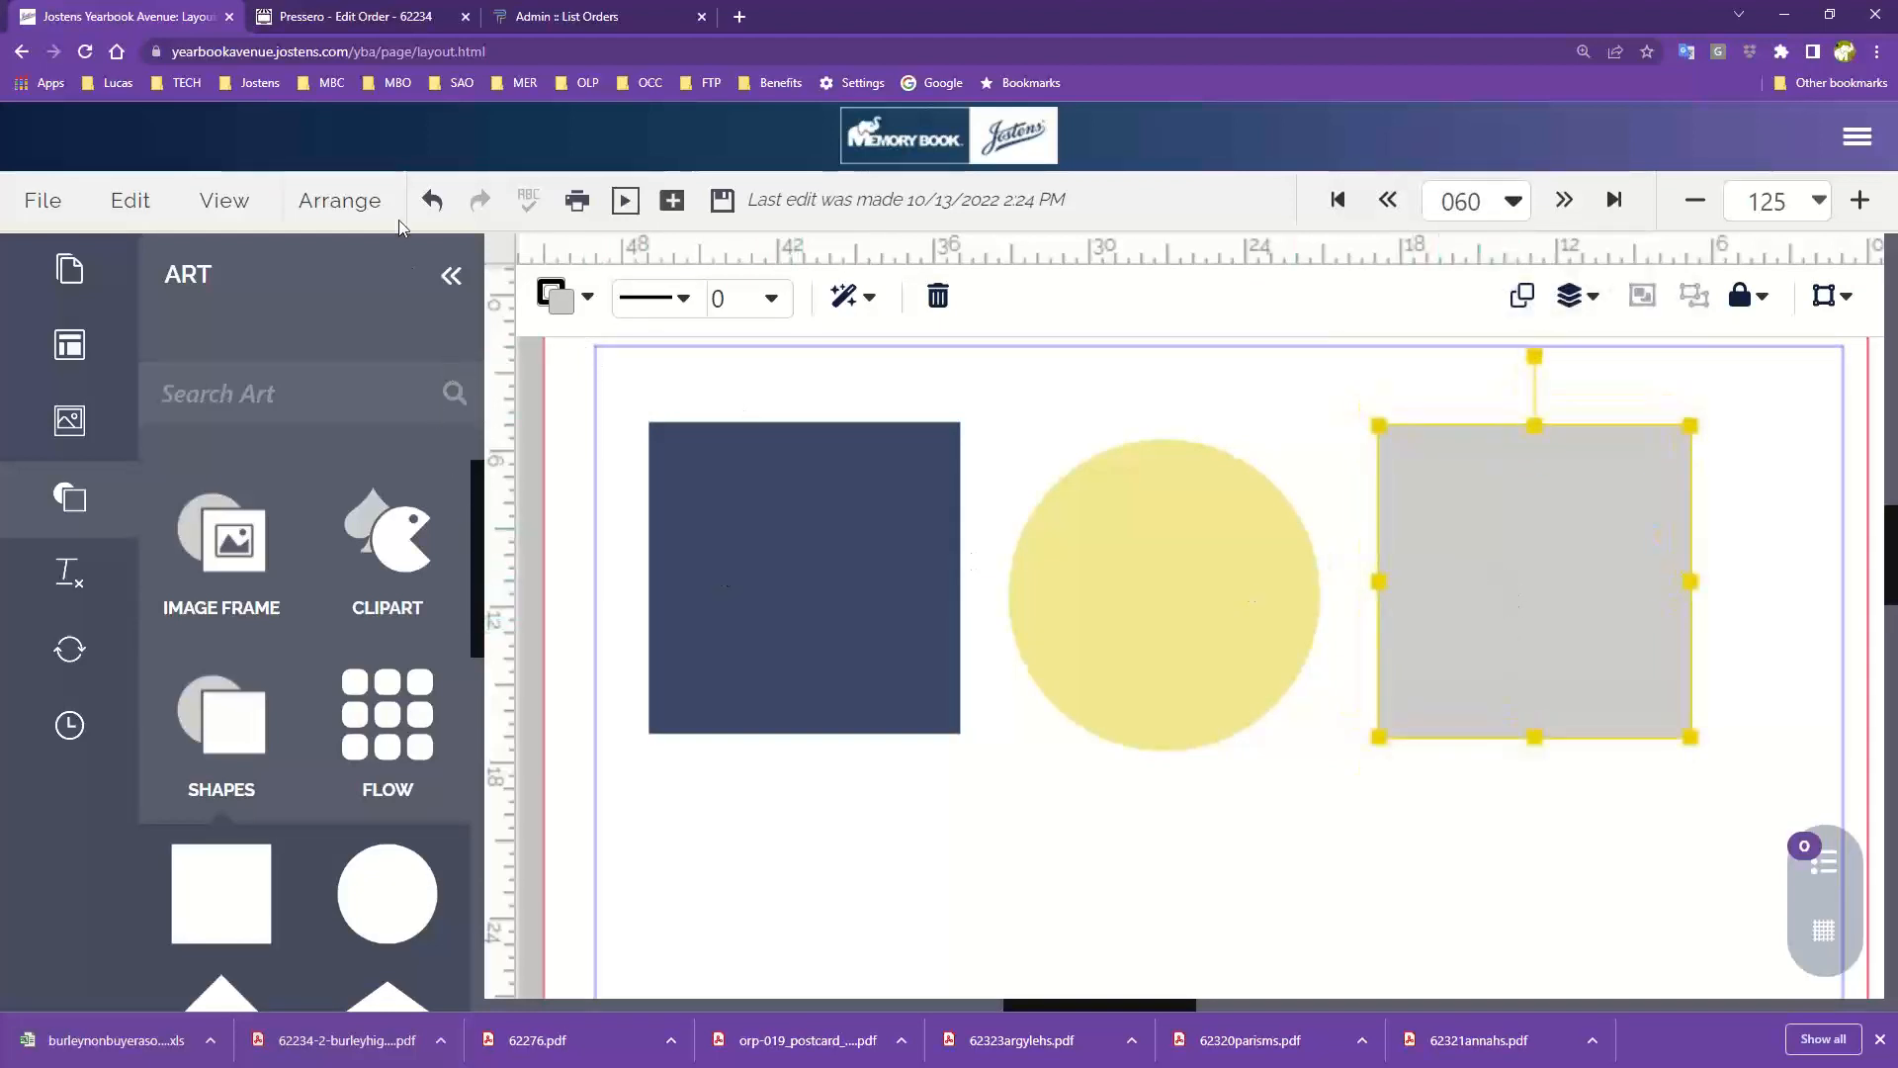
pyautogui.click(327, 208)
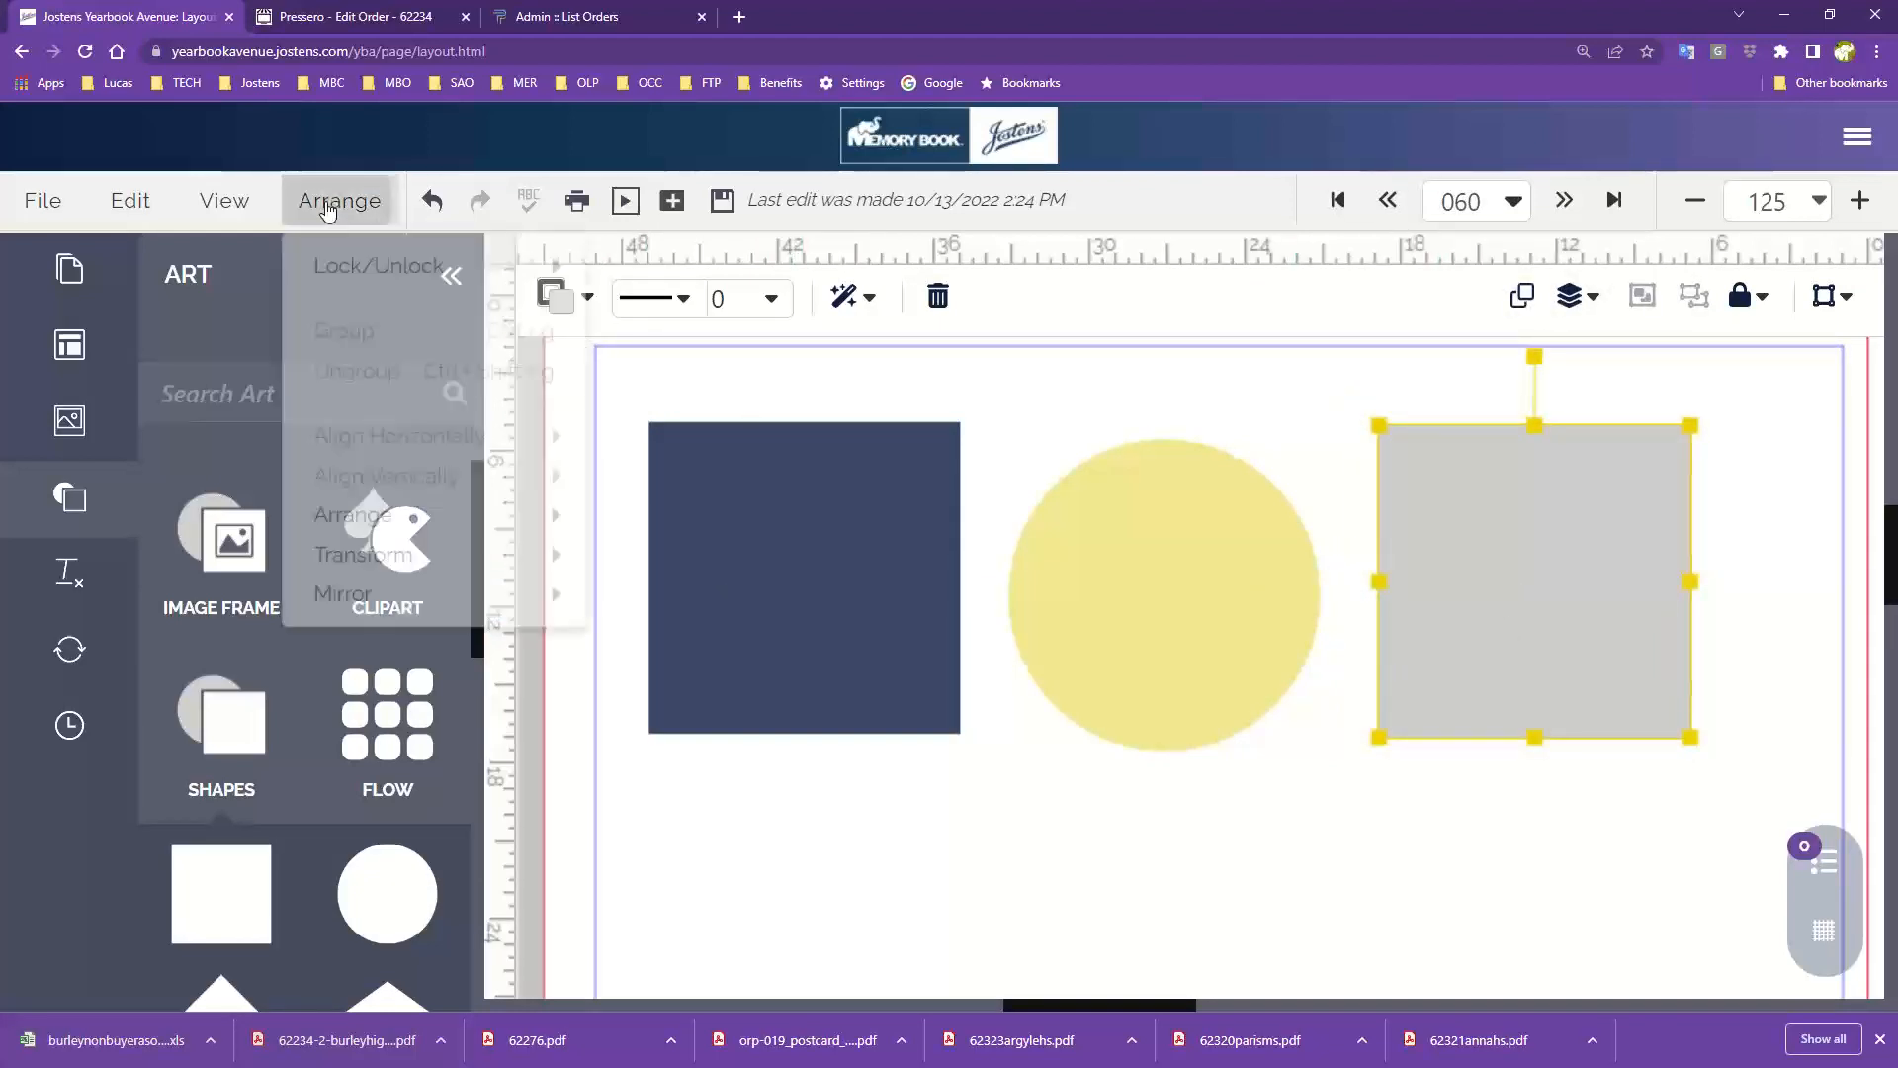
pyautogui.moveTo(334, 272)
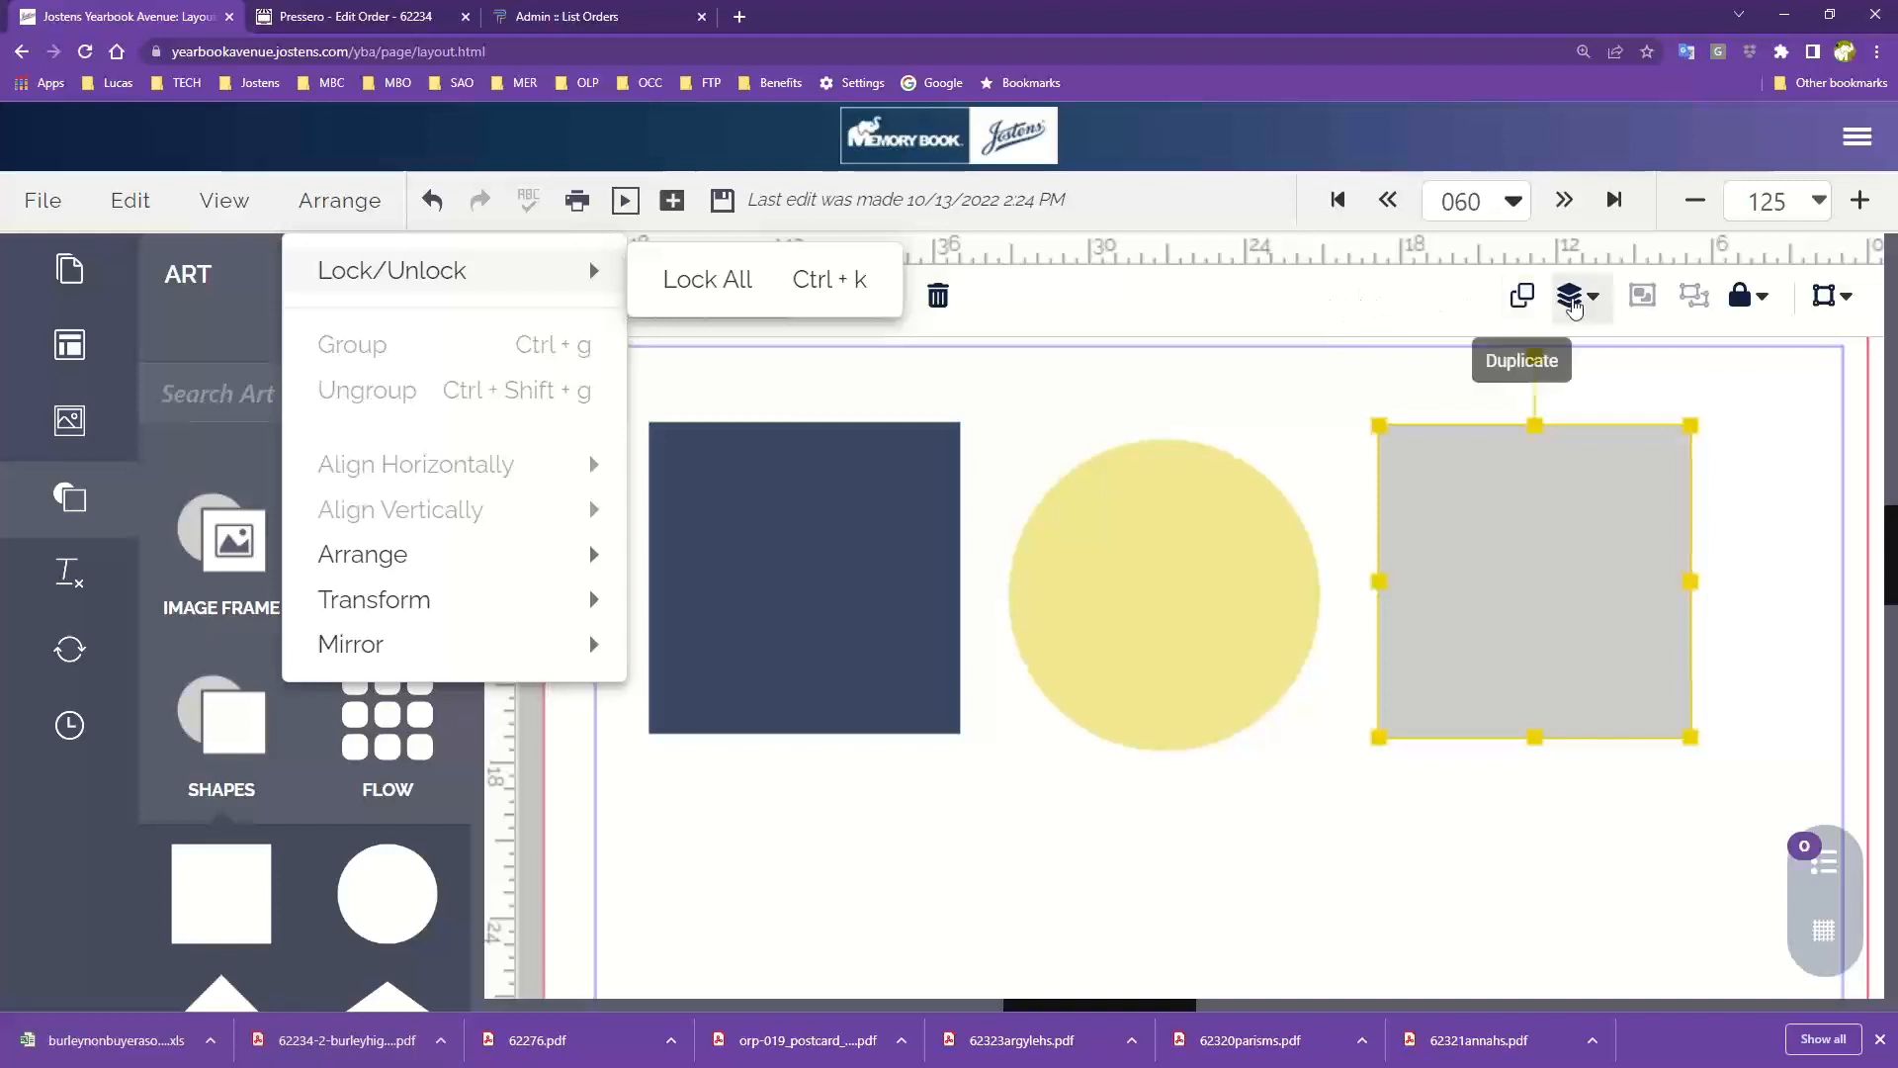
pyautogui.click(1298, 313)
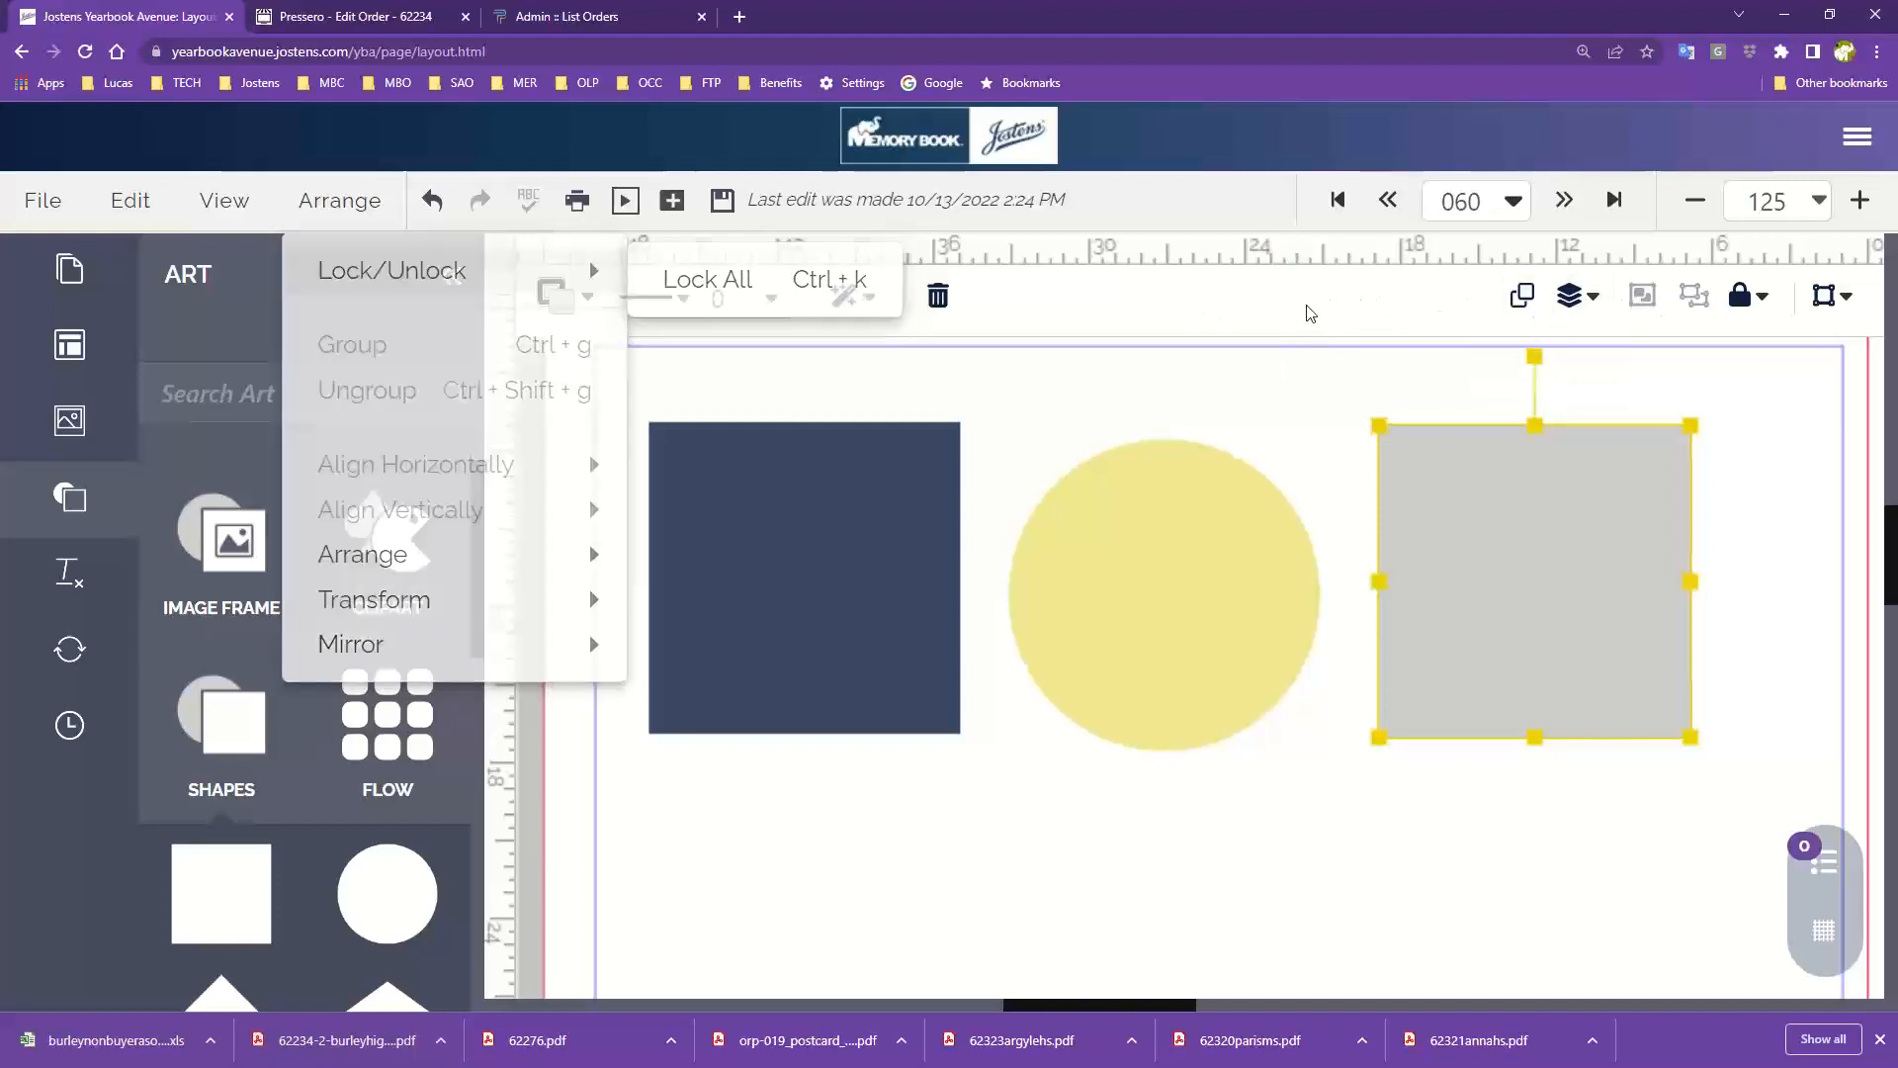
# Step: Lock the grey square with Lock All and unlock it again
pyautogui.click(1746, 306)
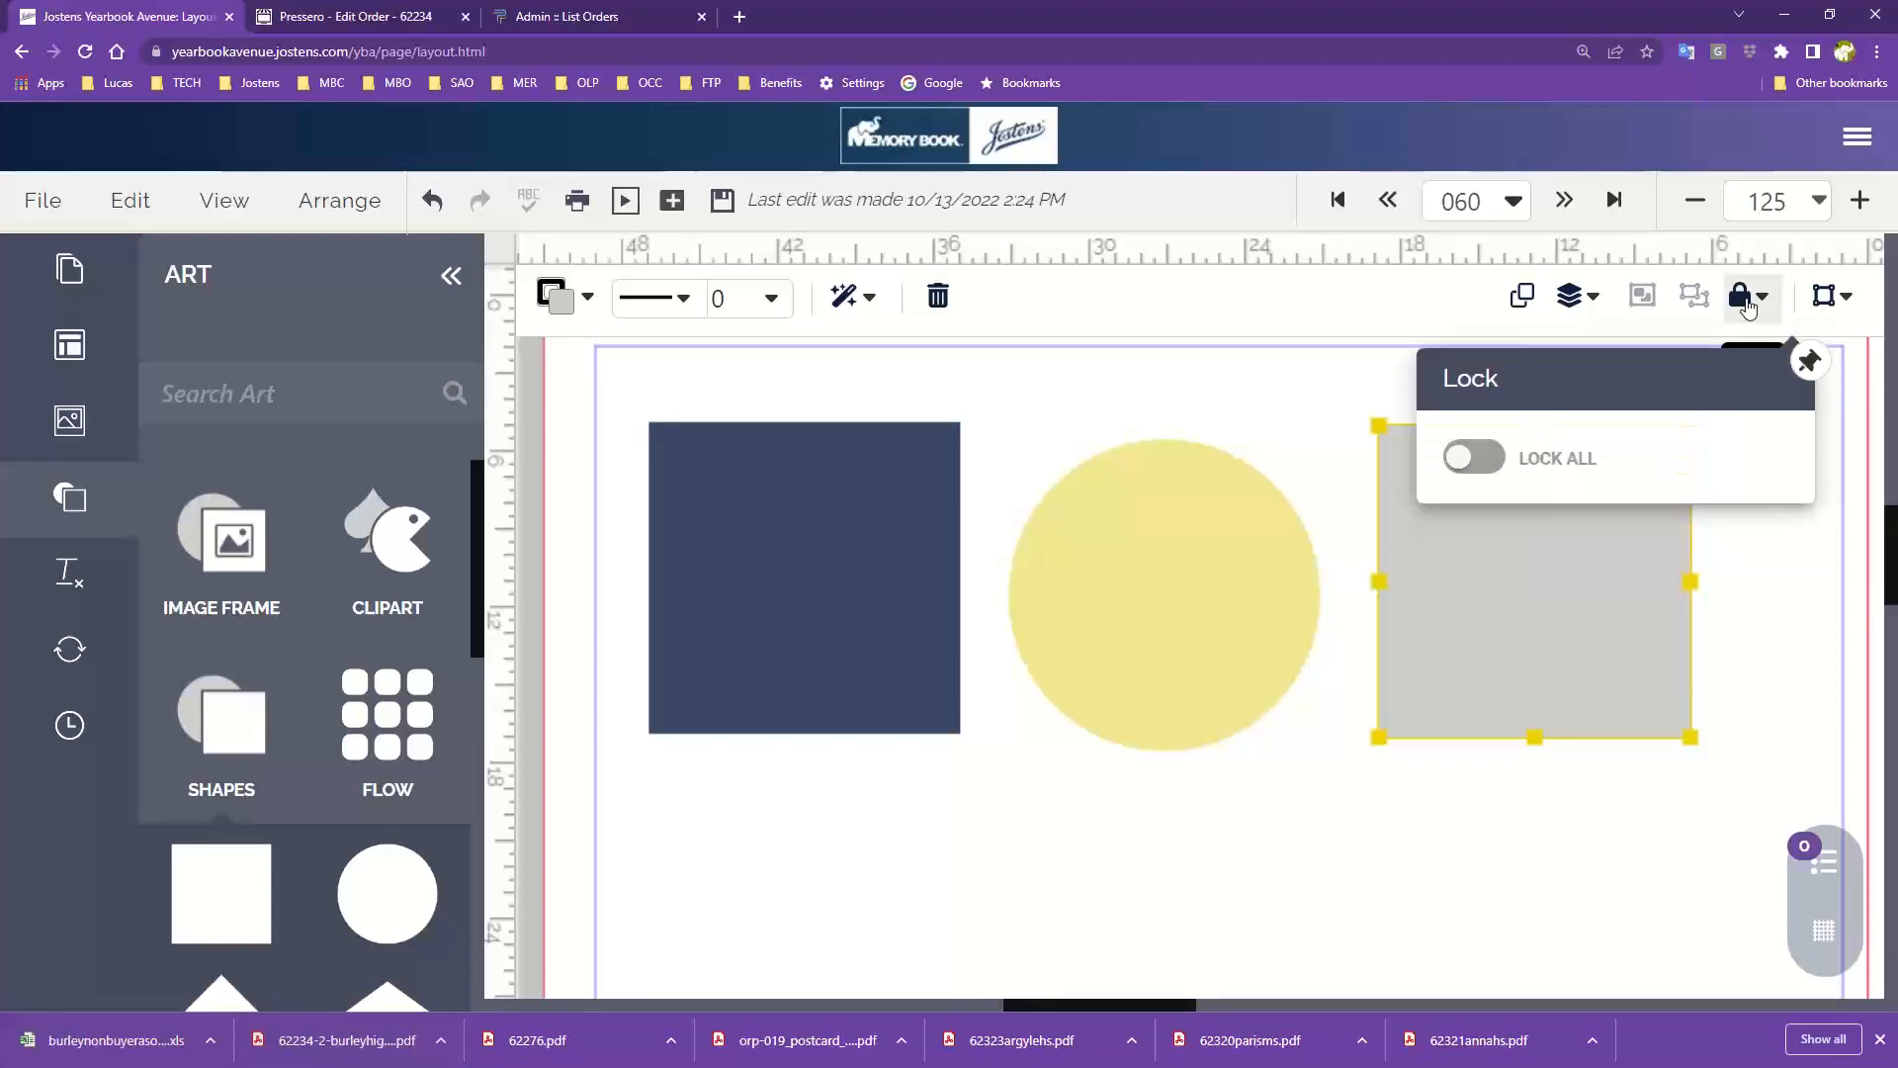
pyautogui.click(1483, 460)
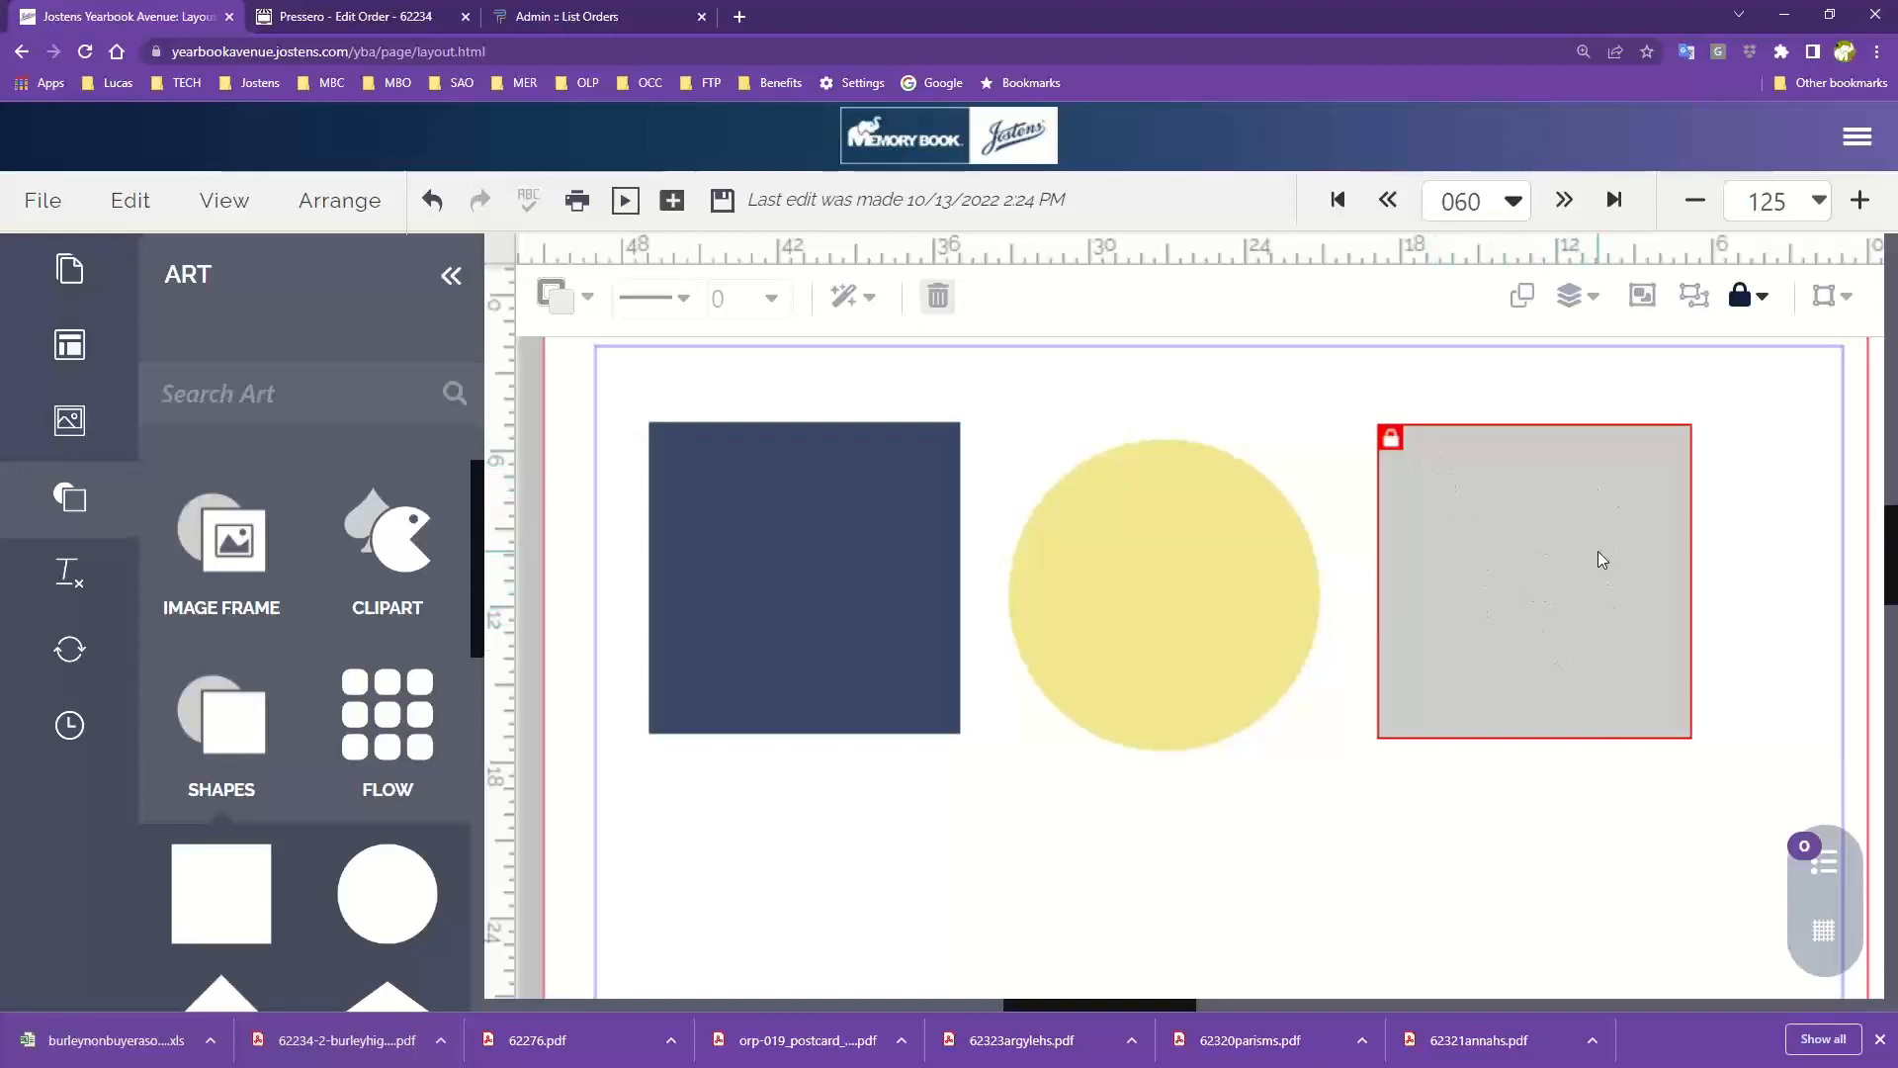
pyautogui.click(1751, 297)
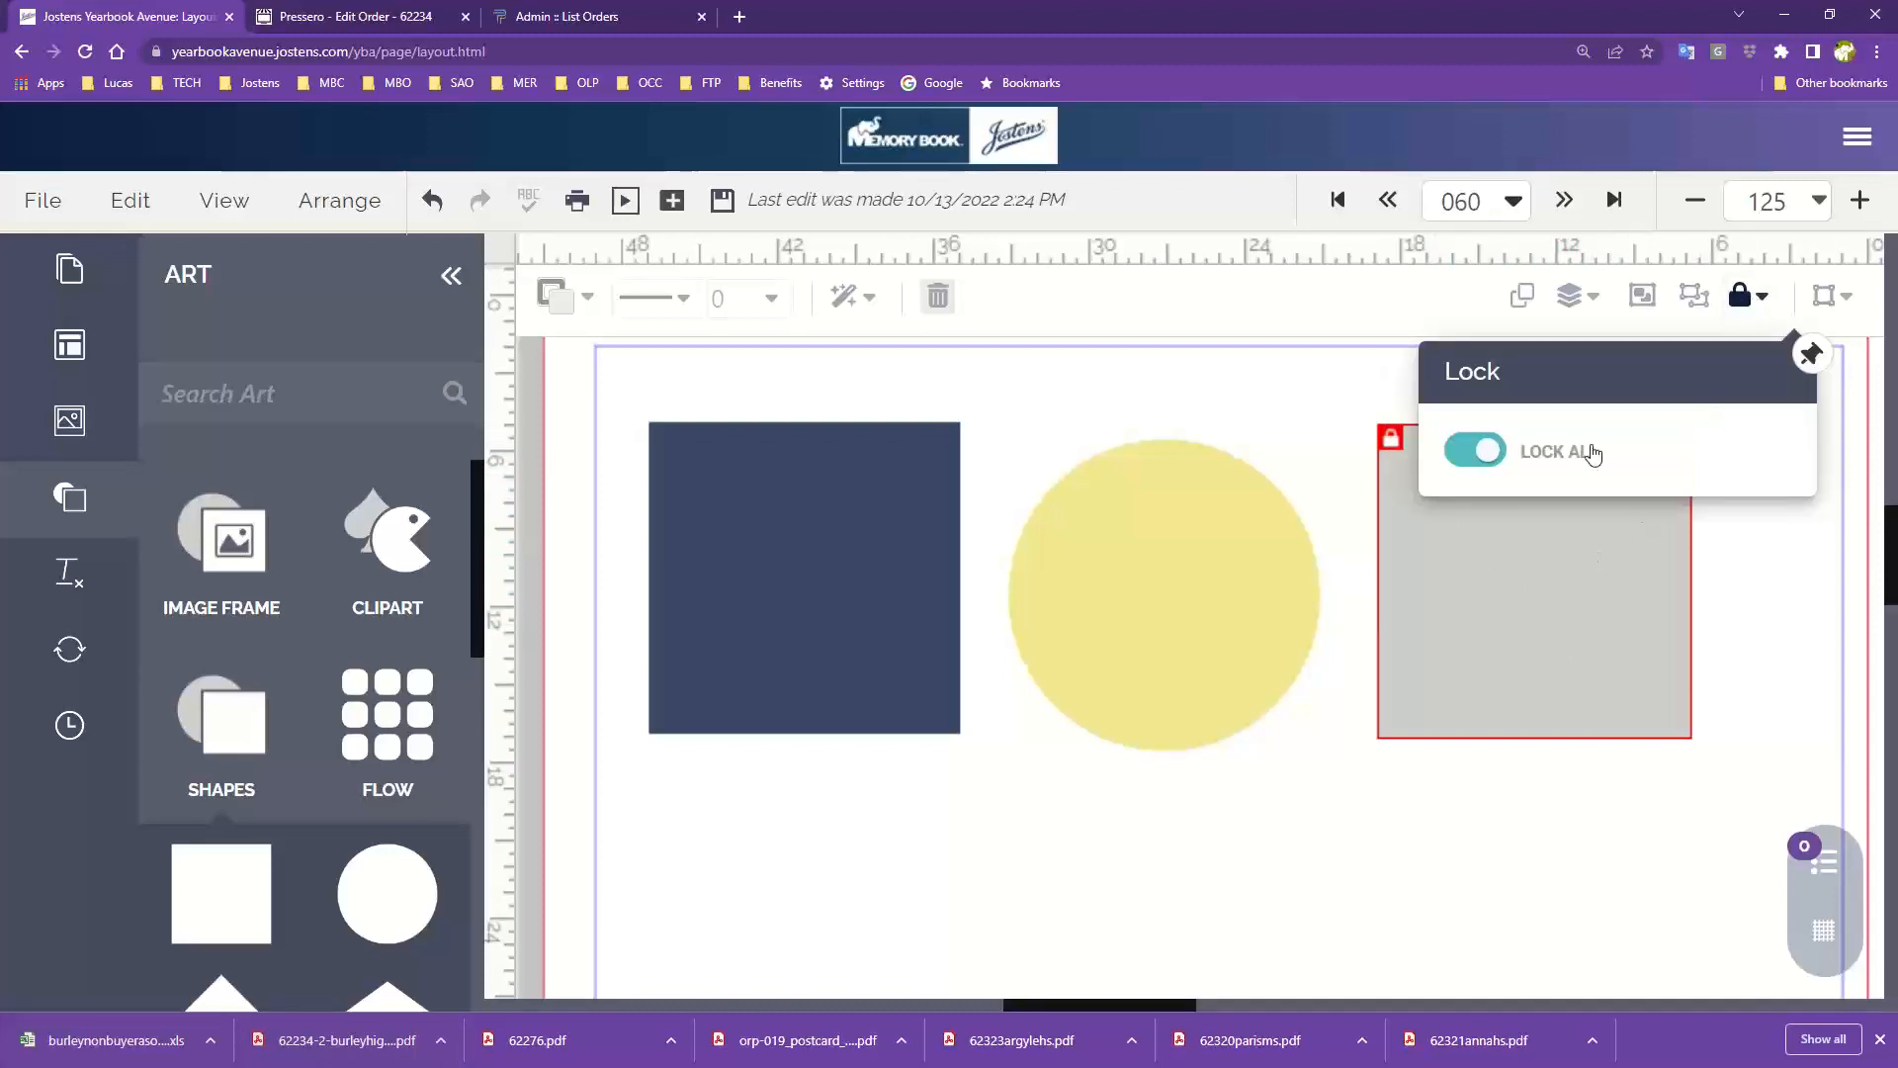
pyautogui.click(1476, 451)
pyautogui.click(1244, 415)
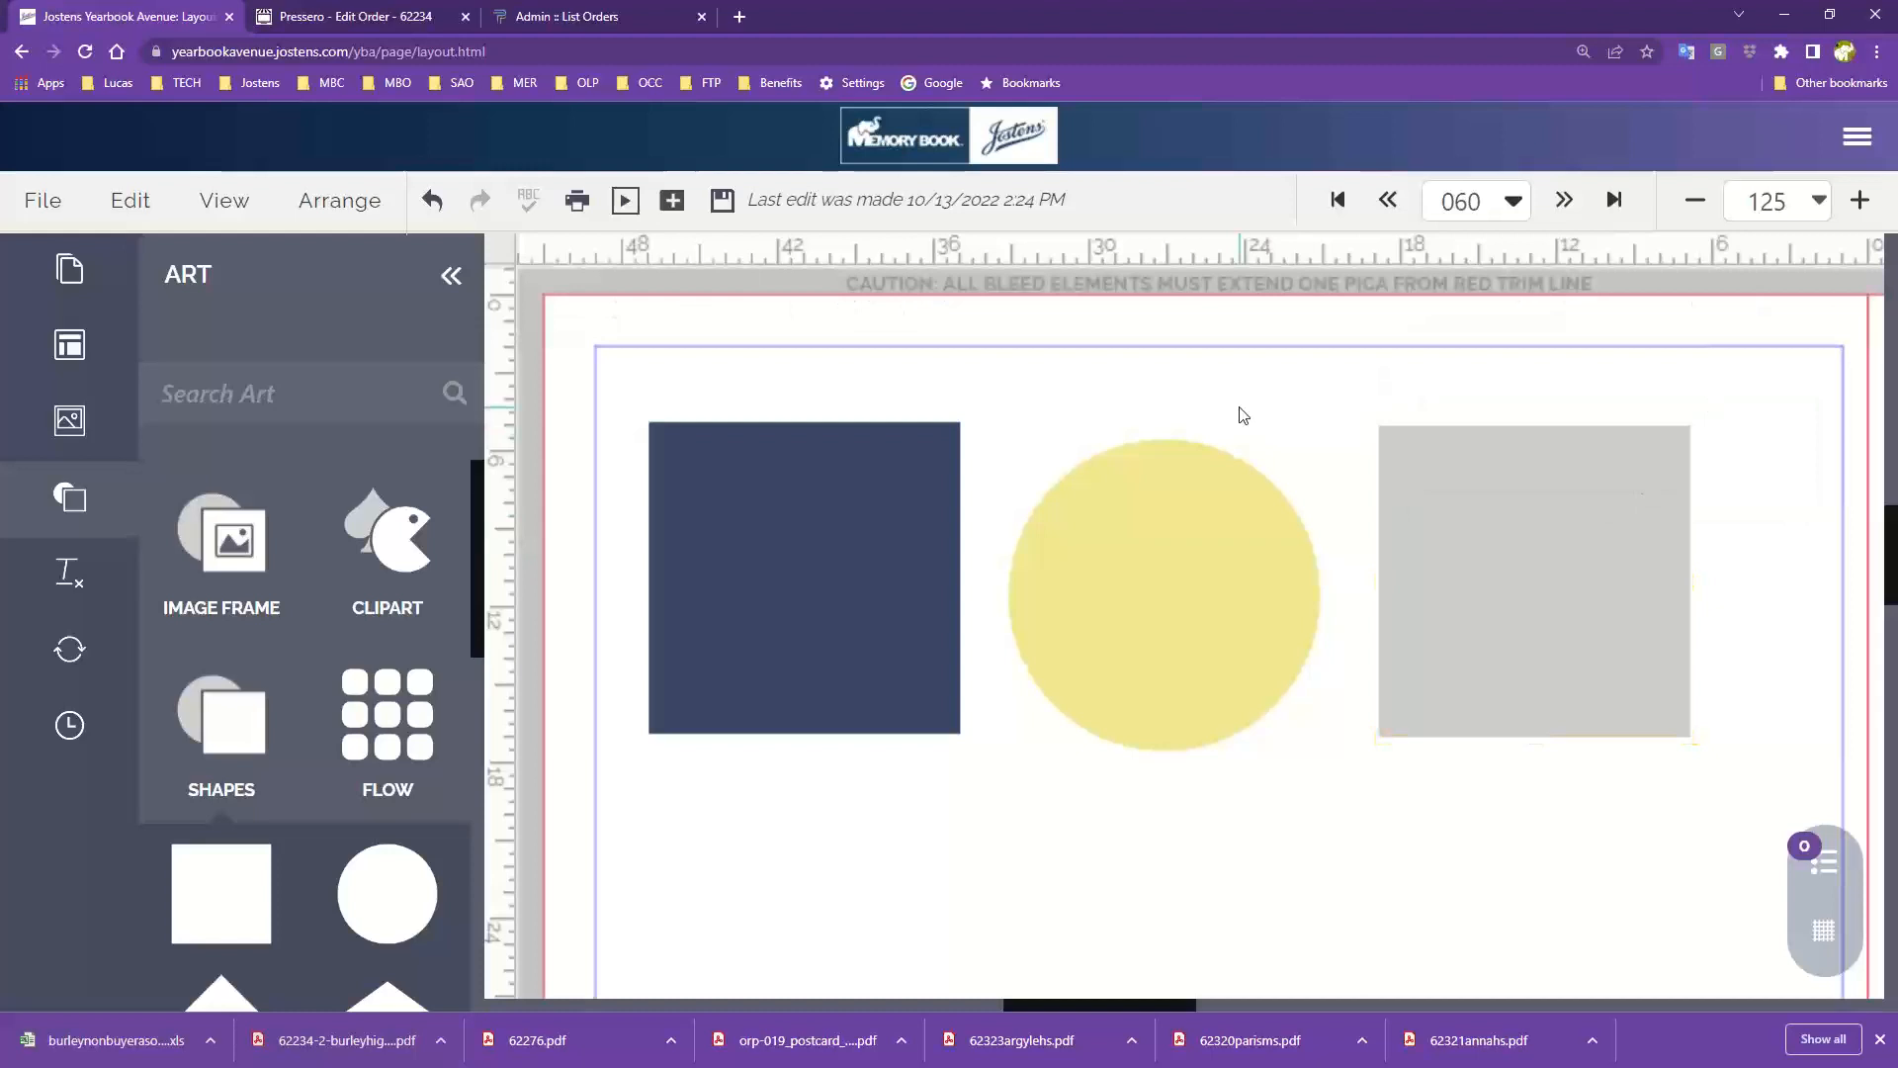
# Step: Group the dark blue square, the yellow circle and the grey square into one object
pyautogui.click(1518, 531)
pyautogui.click(326, 201)
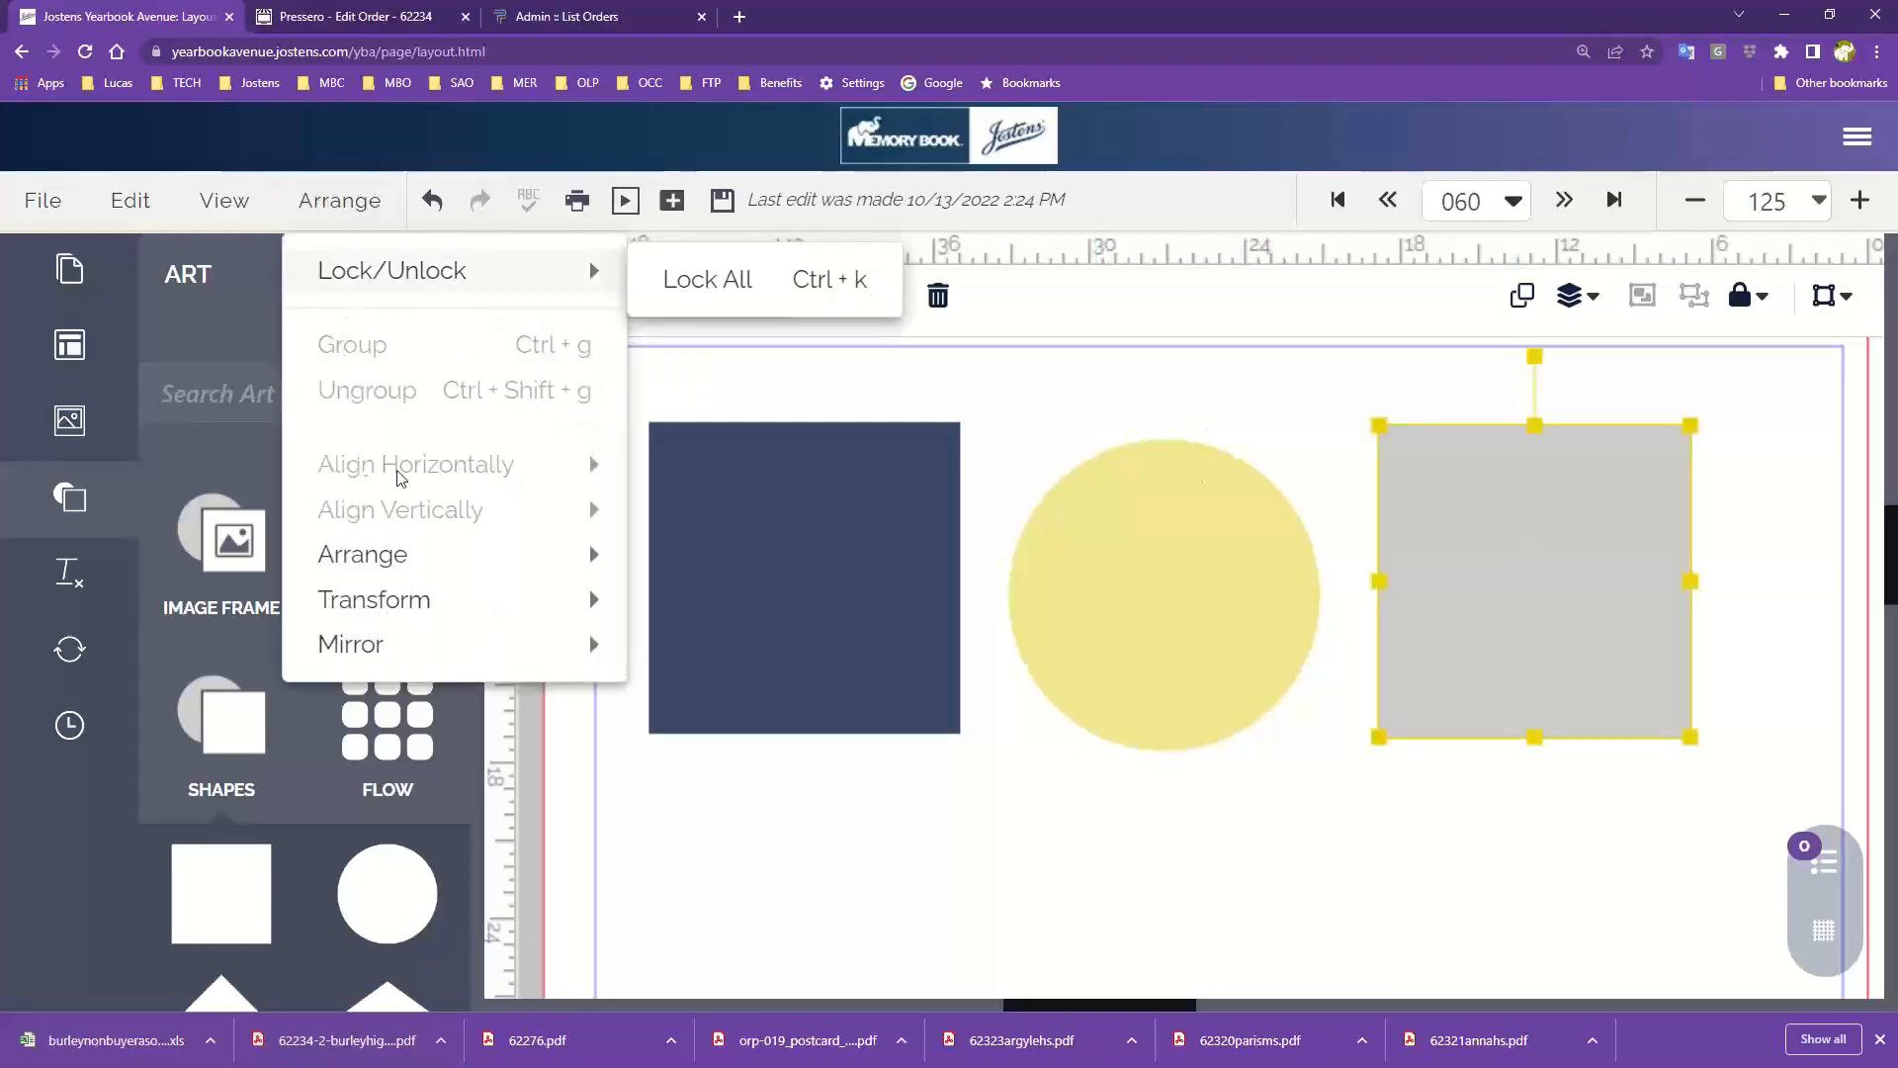
pyautogui.click(970, 415)
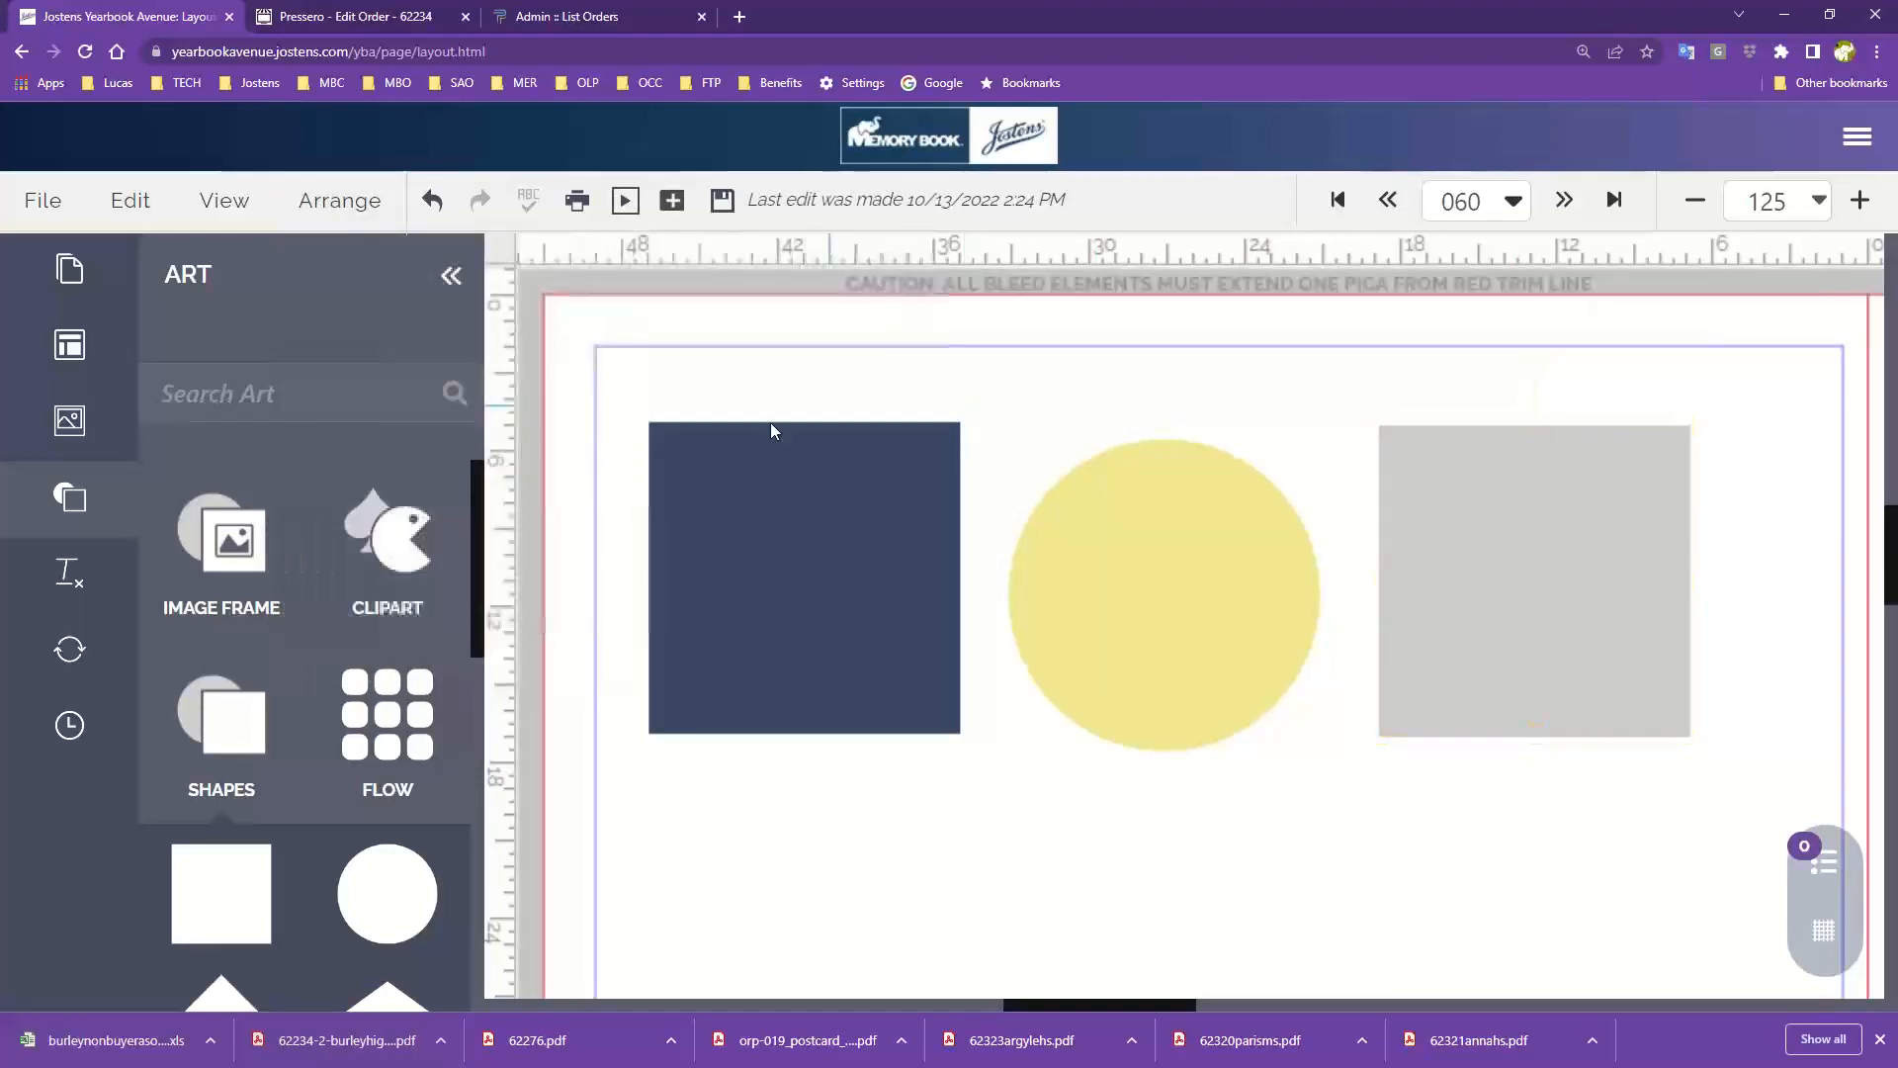
pyautogui.moveTo(741, 386); pyautogui.dragTo(1545, 677)
pyautogui.click(784, 411)
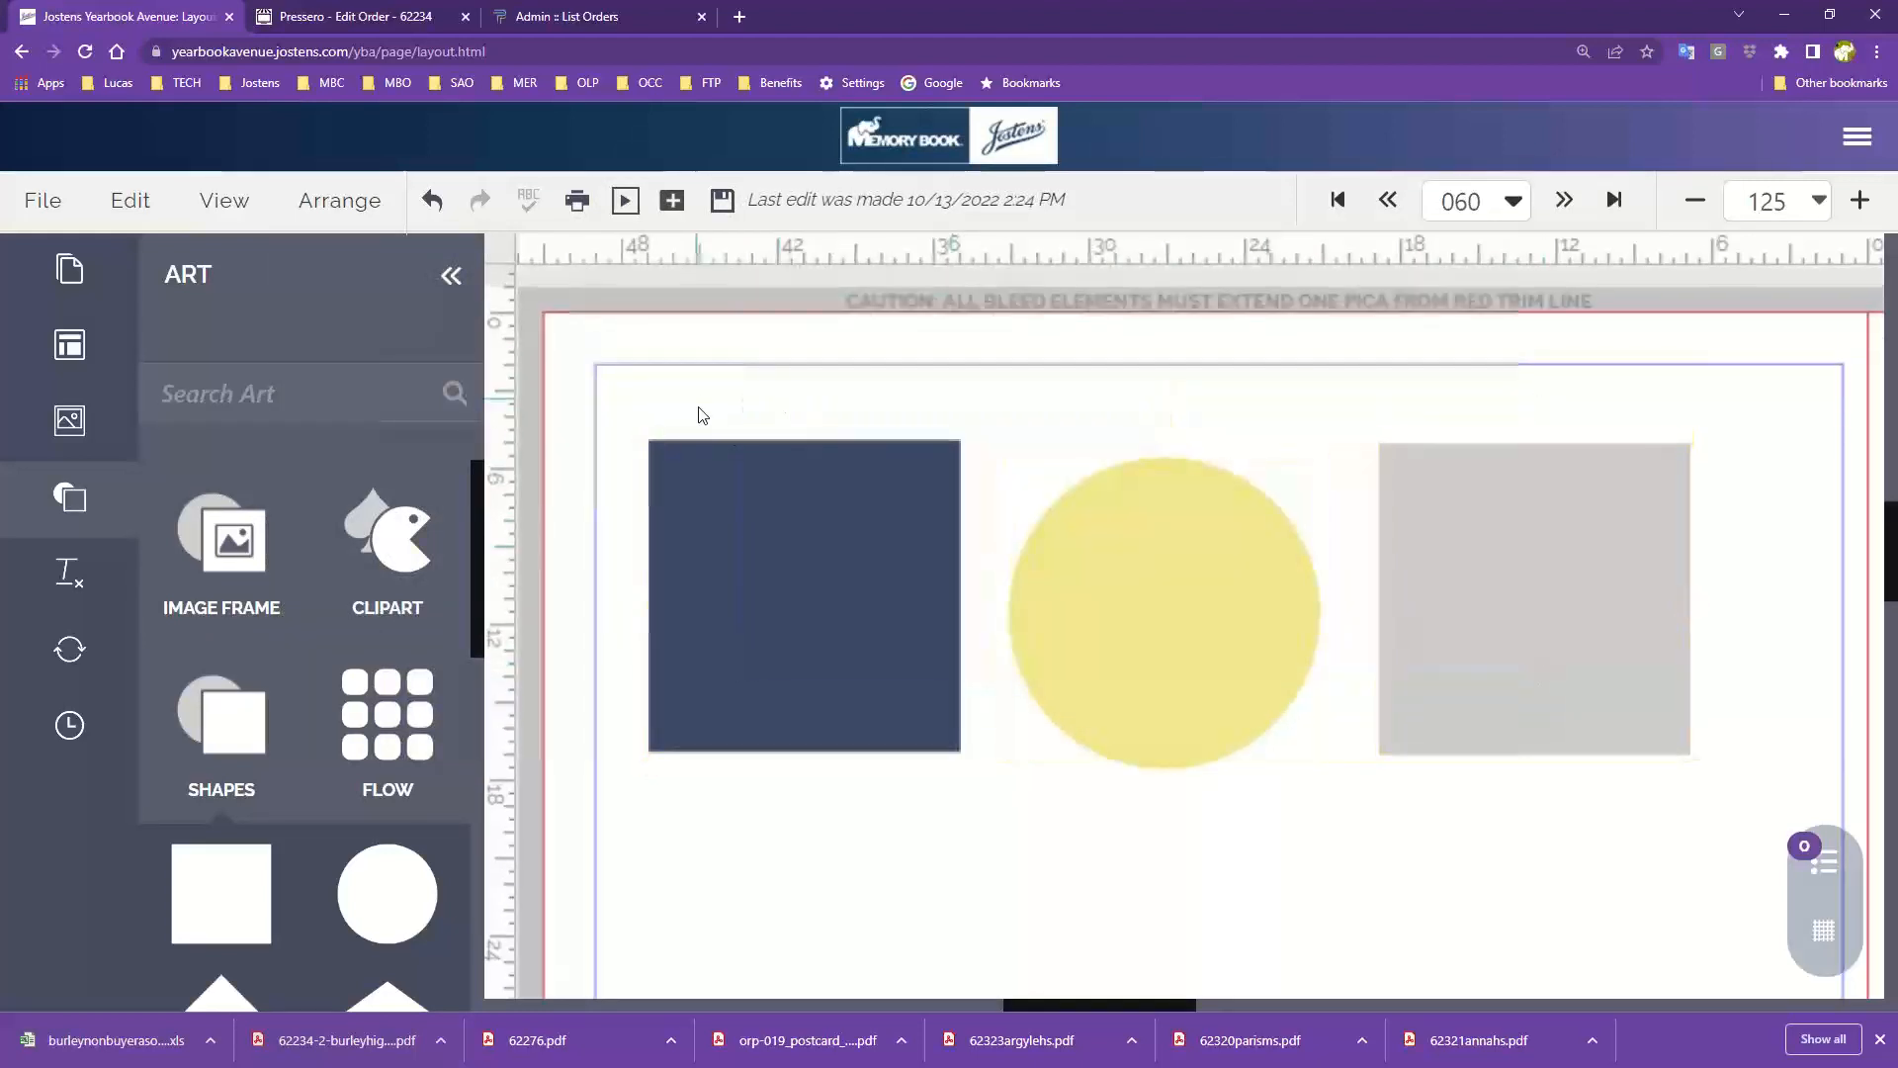
pyautogui.moveTo(696, 397); pyautogui.dragTo(1607, 678)
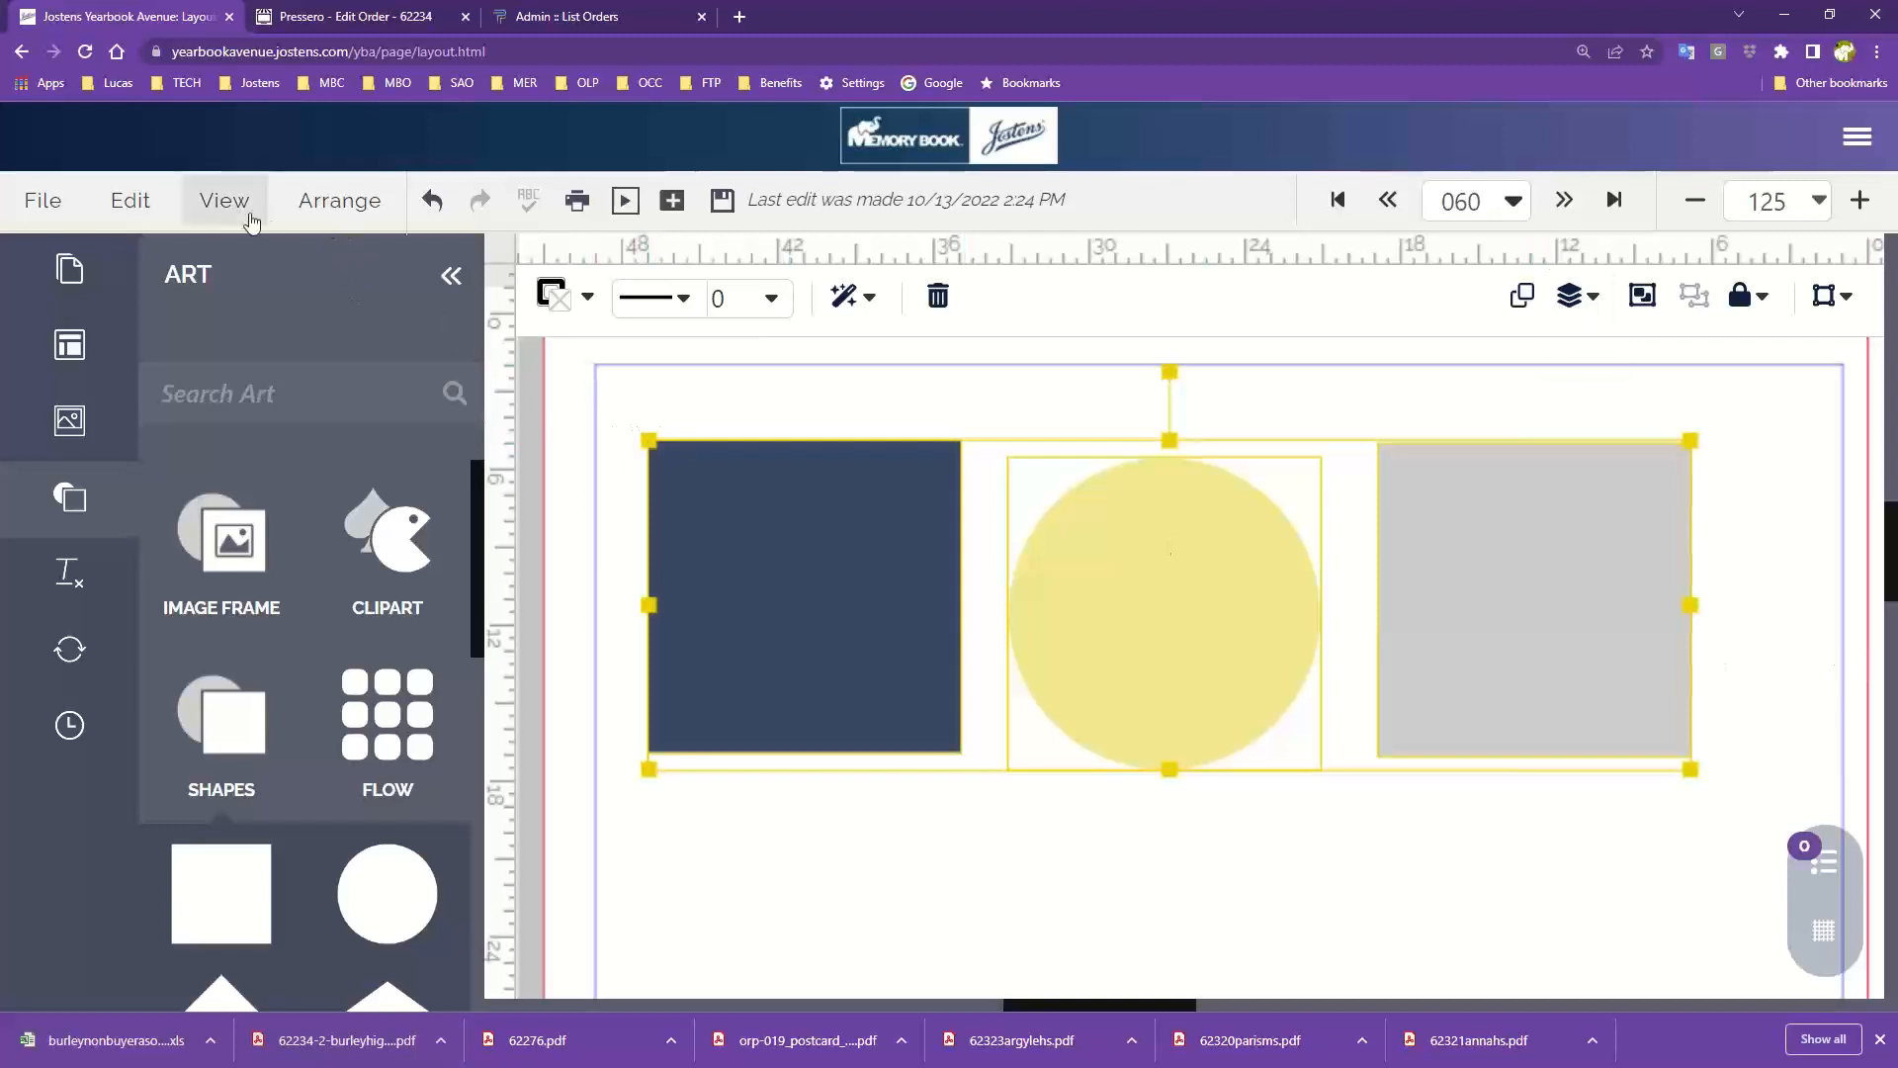
pyautogui.click(326, 203)
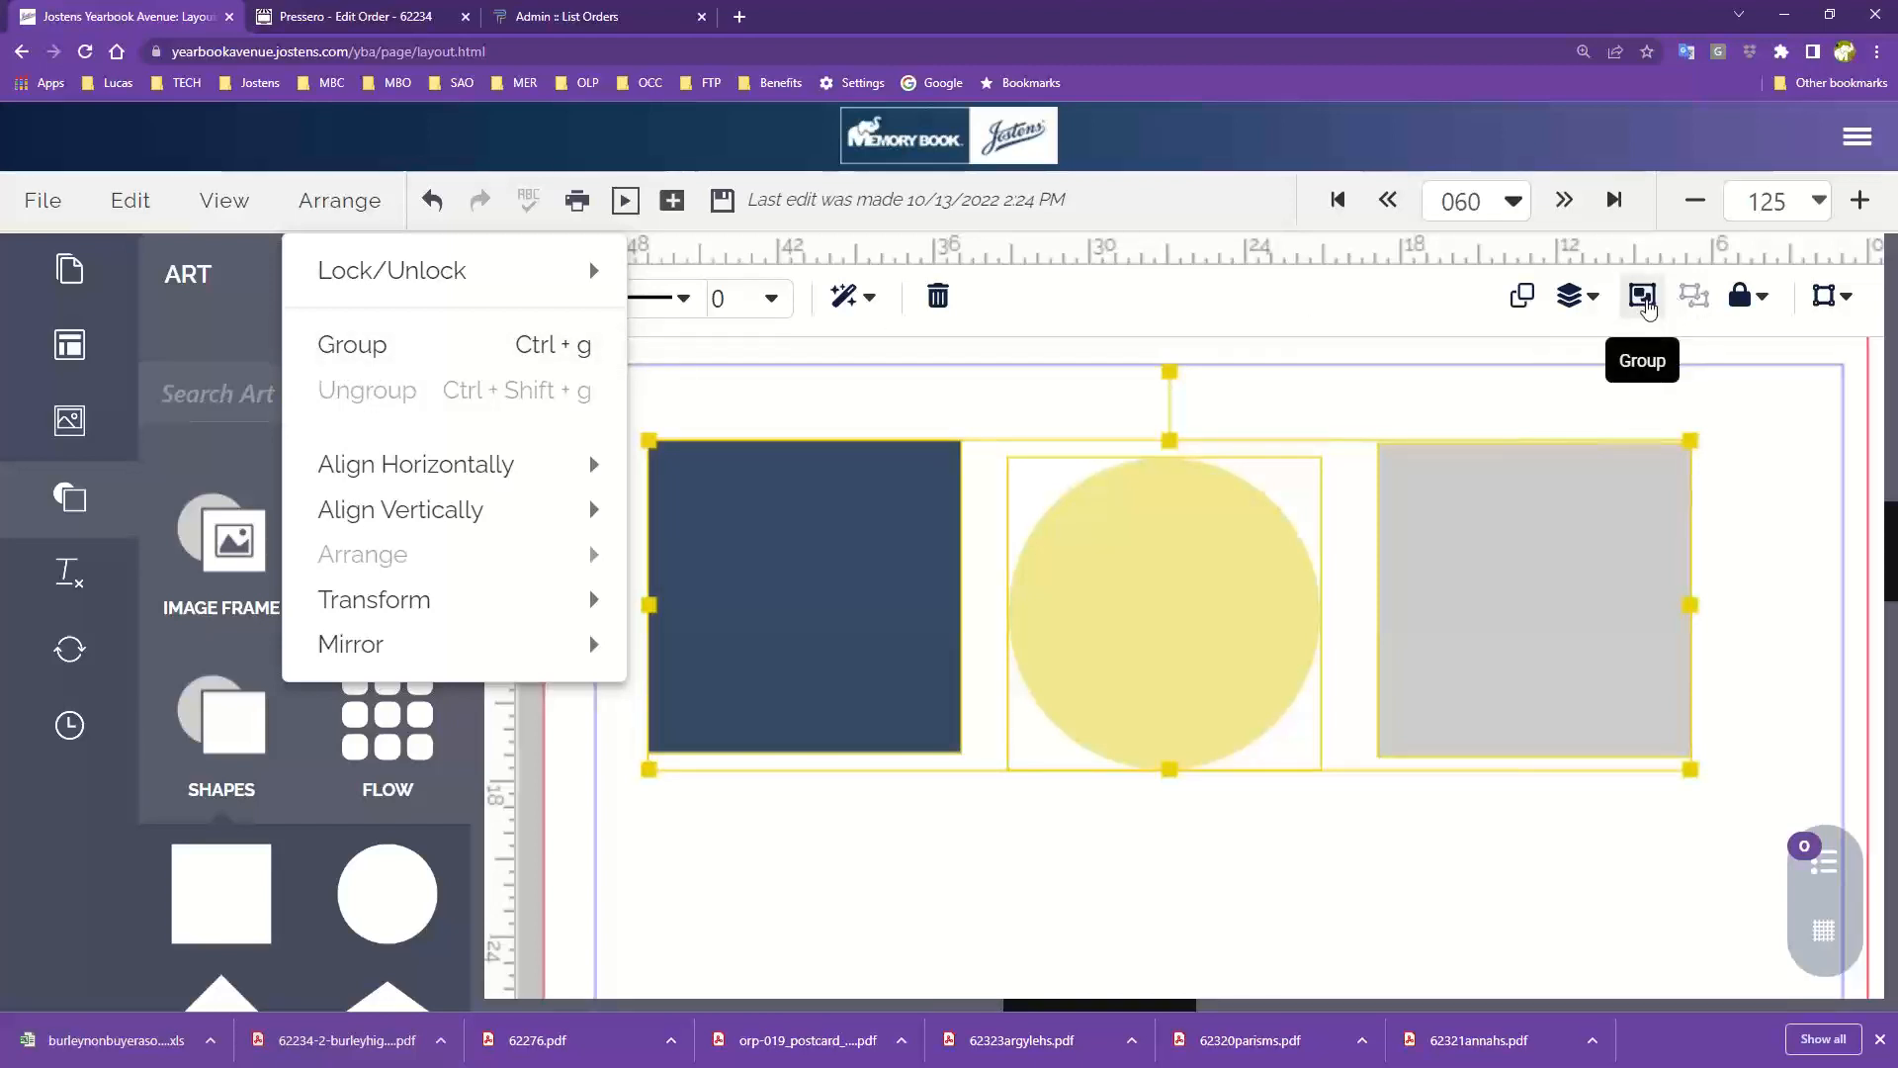
pyautogui.click(1645, 299)
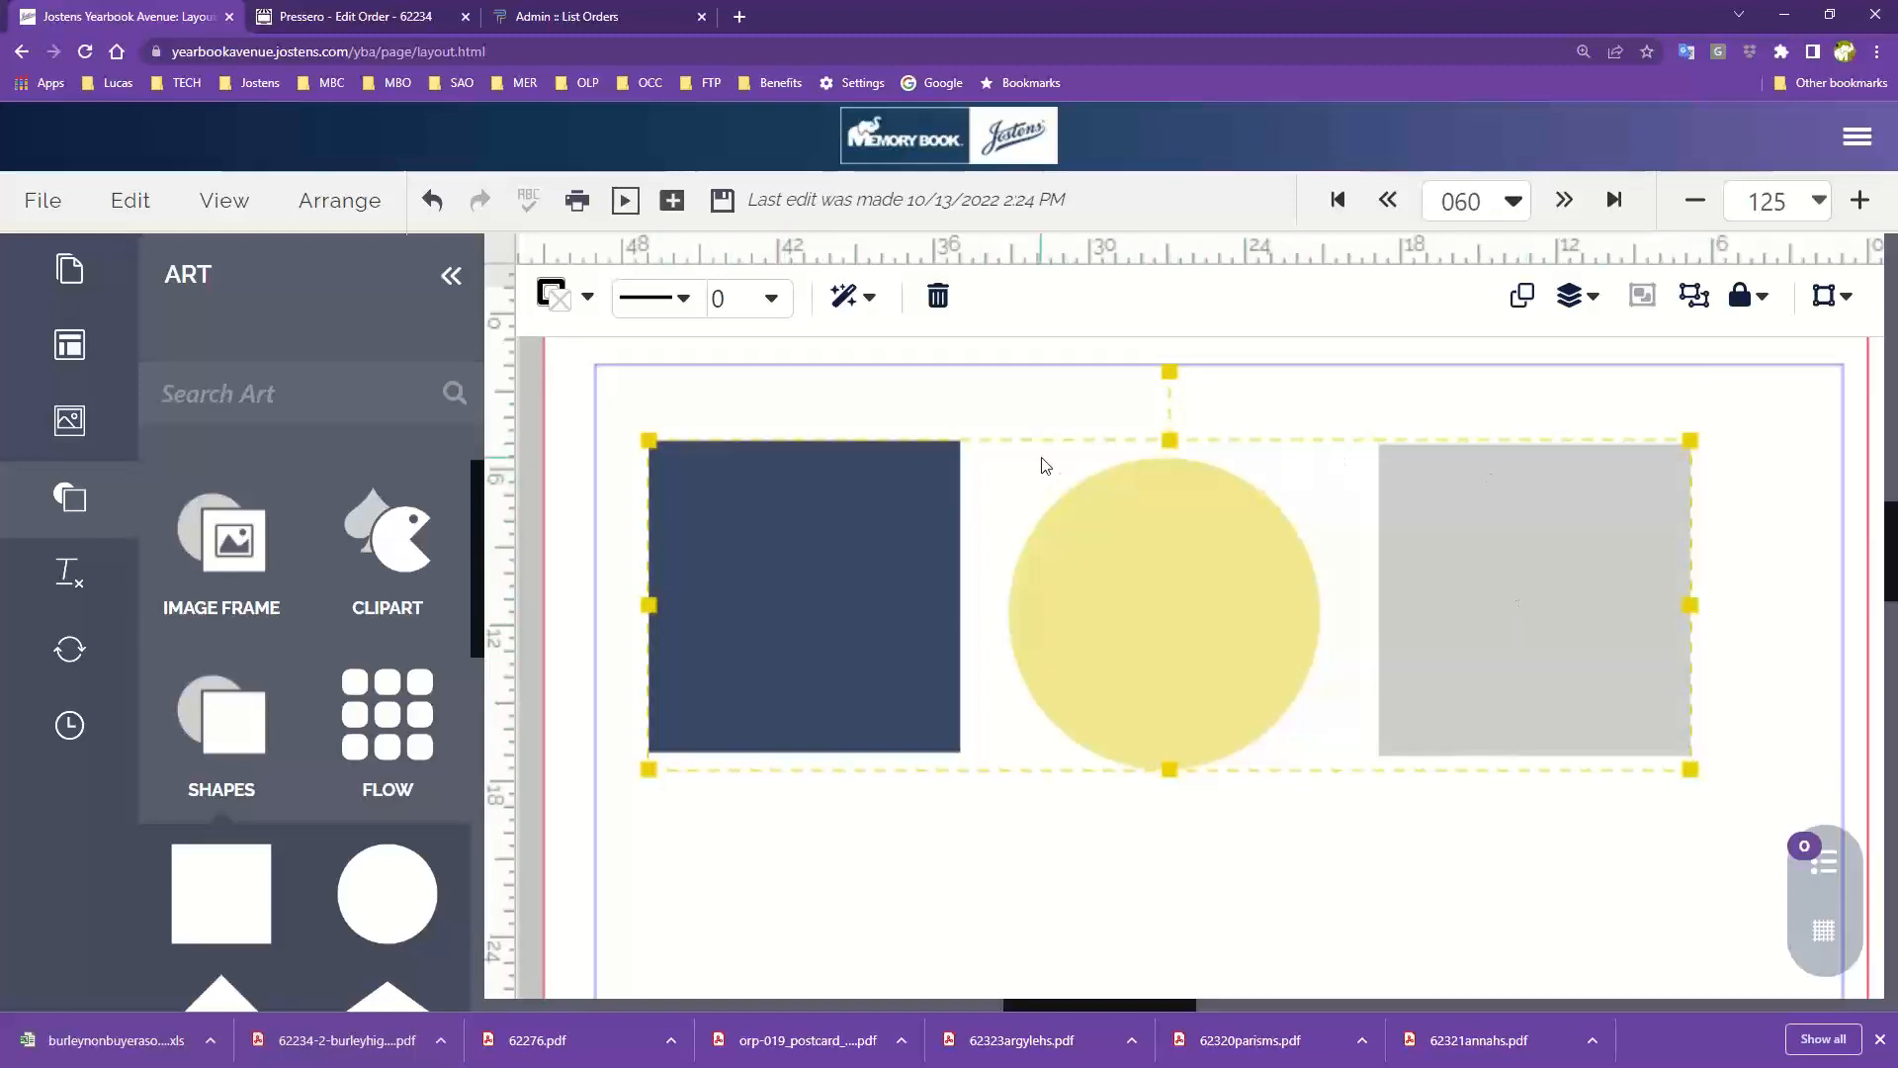
# Step: Move the grouped shapes slightly right and down on page 060, and ungroup them
pyautogui.moveTo(1212, 614); pyautogui.dragTo(1250, 609)
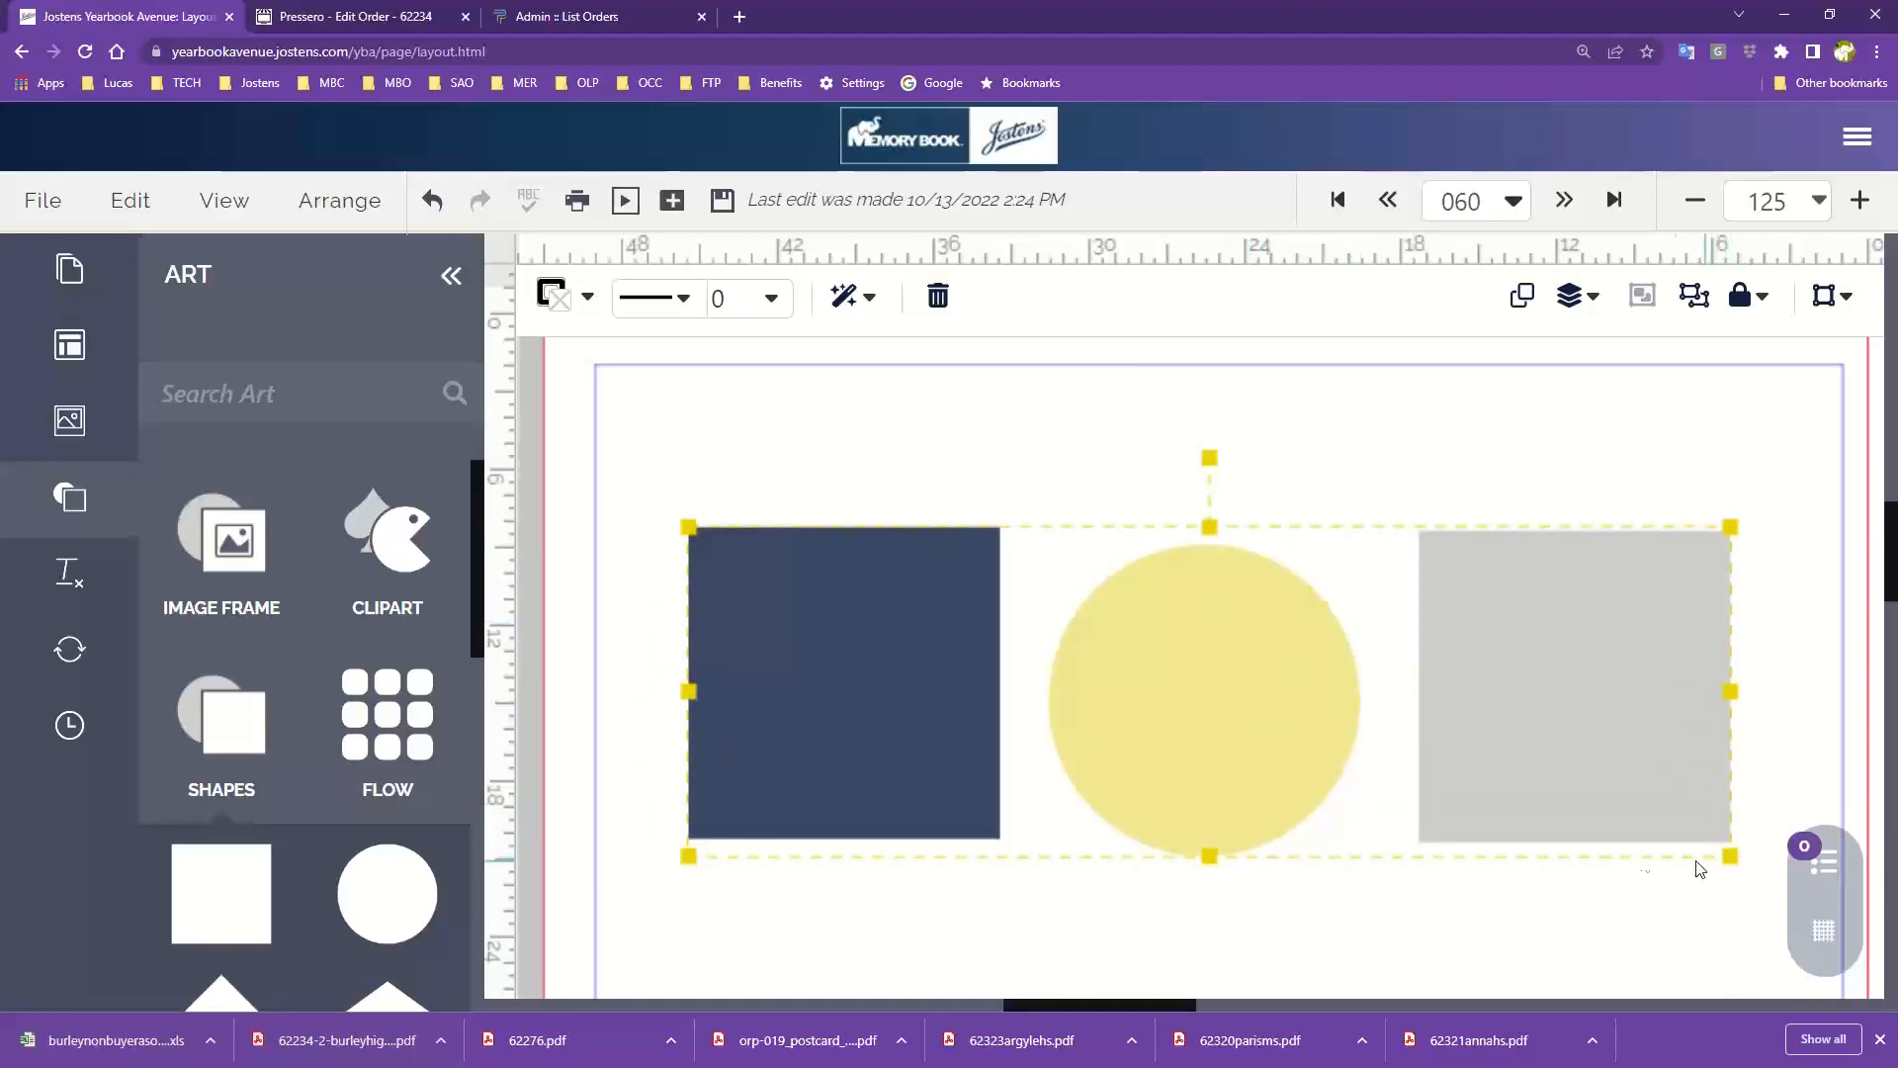
pyautogui.moveTo(1224, 811); pyautogui.dragTo(1211, 663)
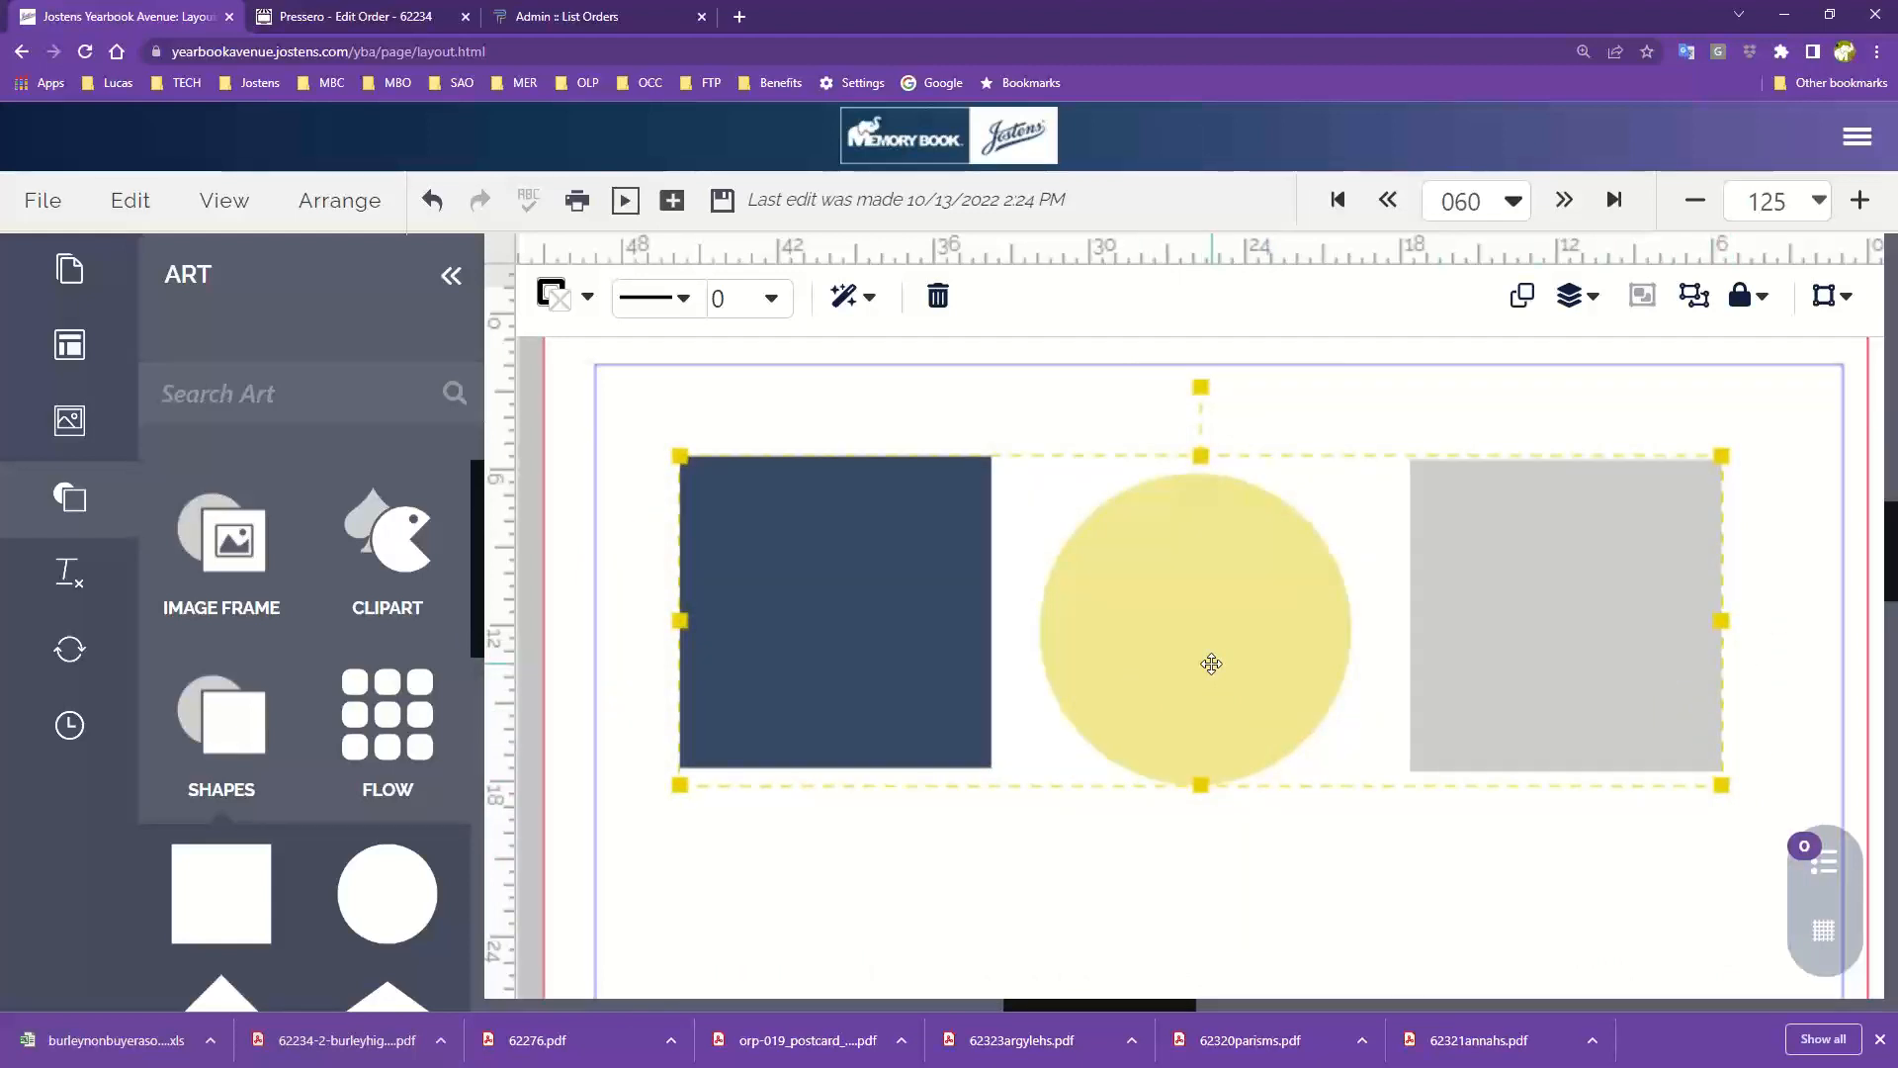
pyautogui.click(313, 204)
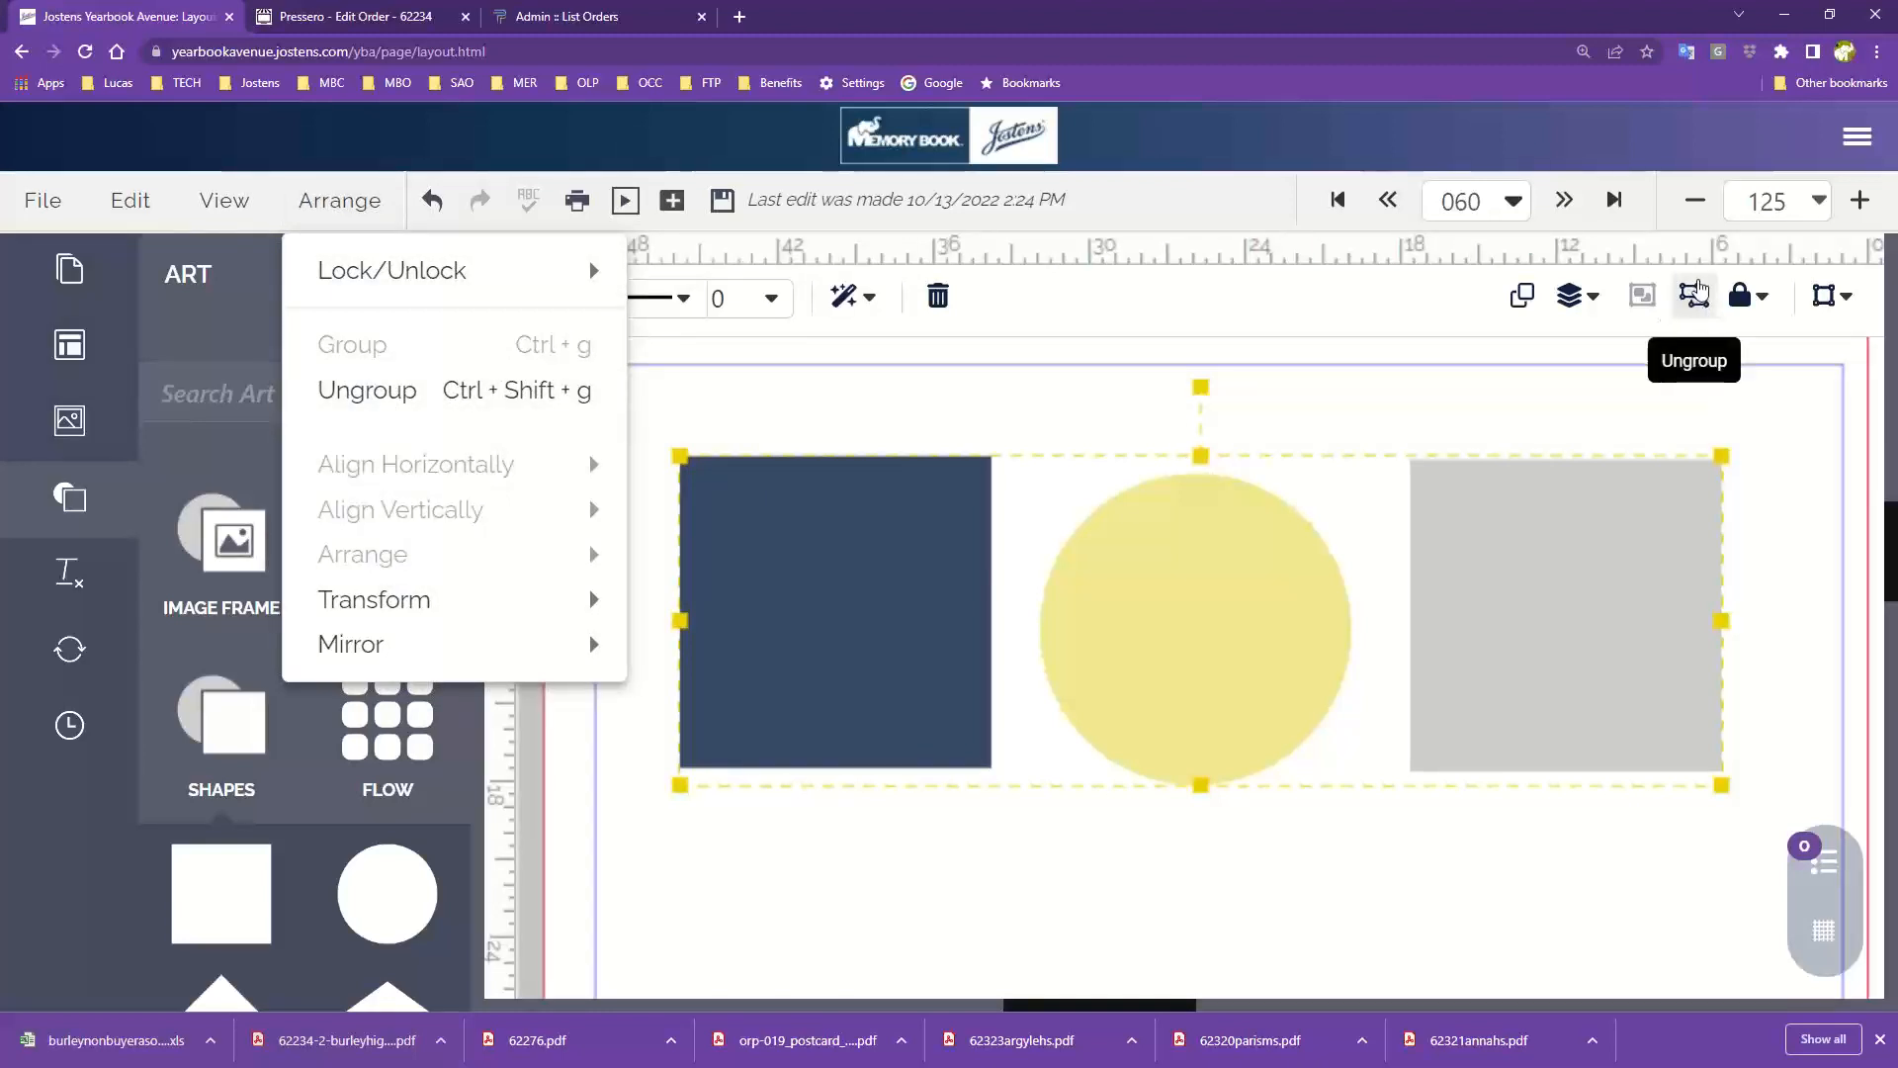
pyautogui.click(1700, 304)
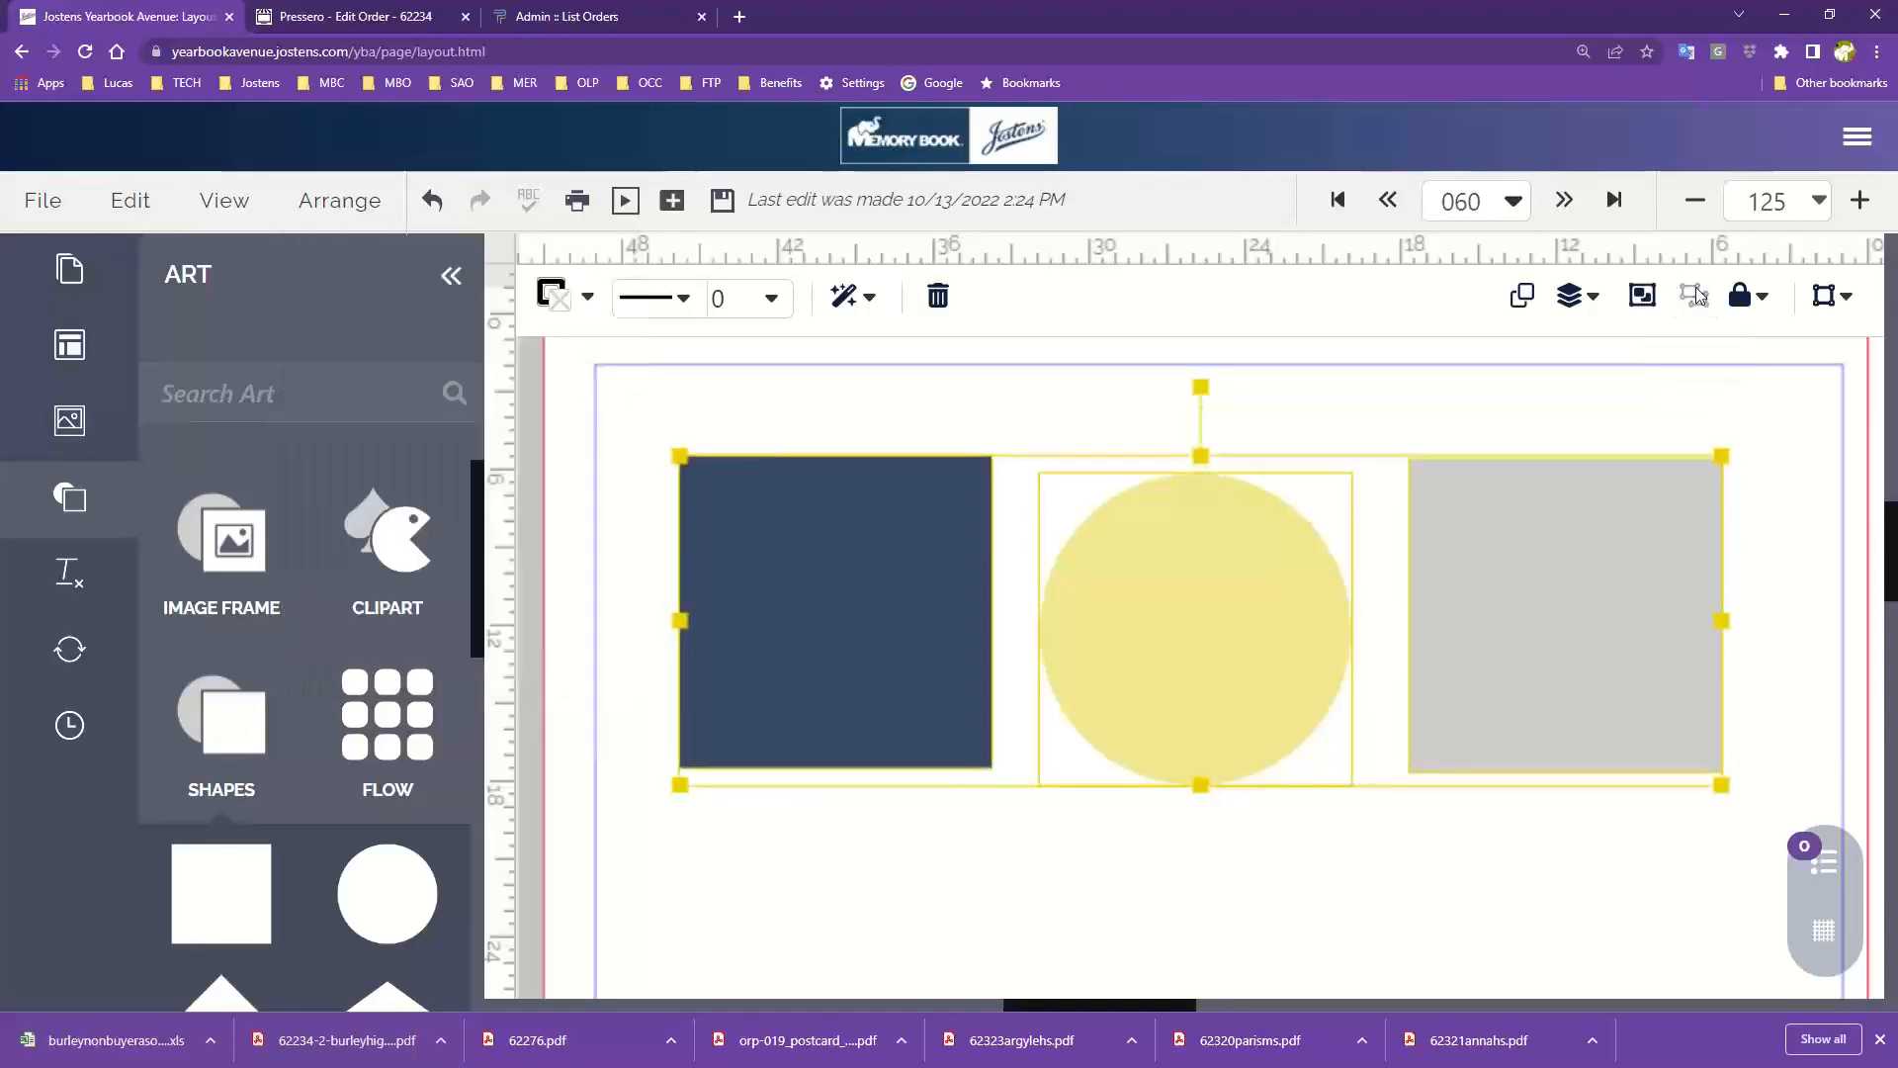
pyautogui.click(1359, 413)
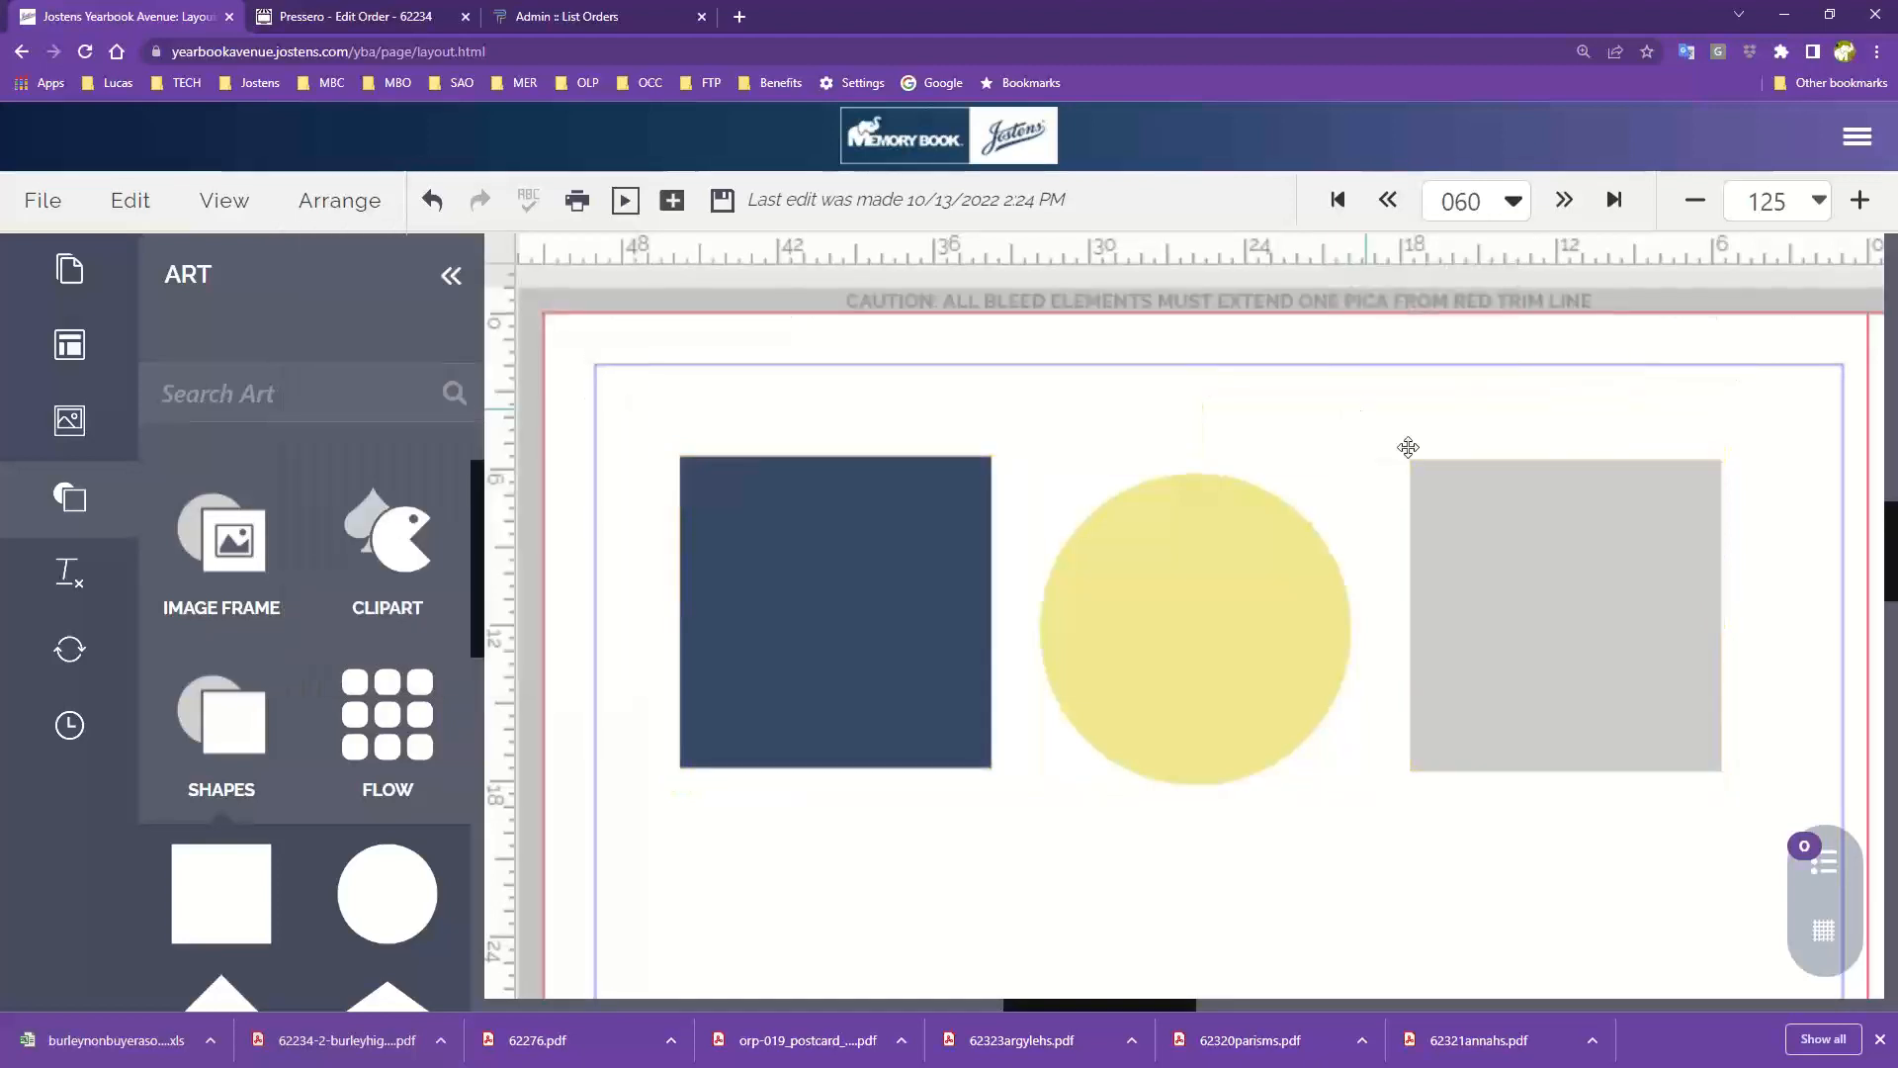
# Step: Move the yellow circle and the grey square individually so both sit lower than the dark blue square
pyautogui.moveTo(1572, 682); pyautogui.dragTo(1627, 712)
pyautogui.click(1280, 640)
pyautogui.moveTo(1279, 640); pyautogui.dragTo(1256, 640)
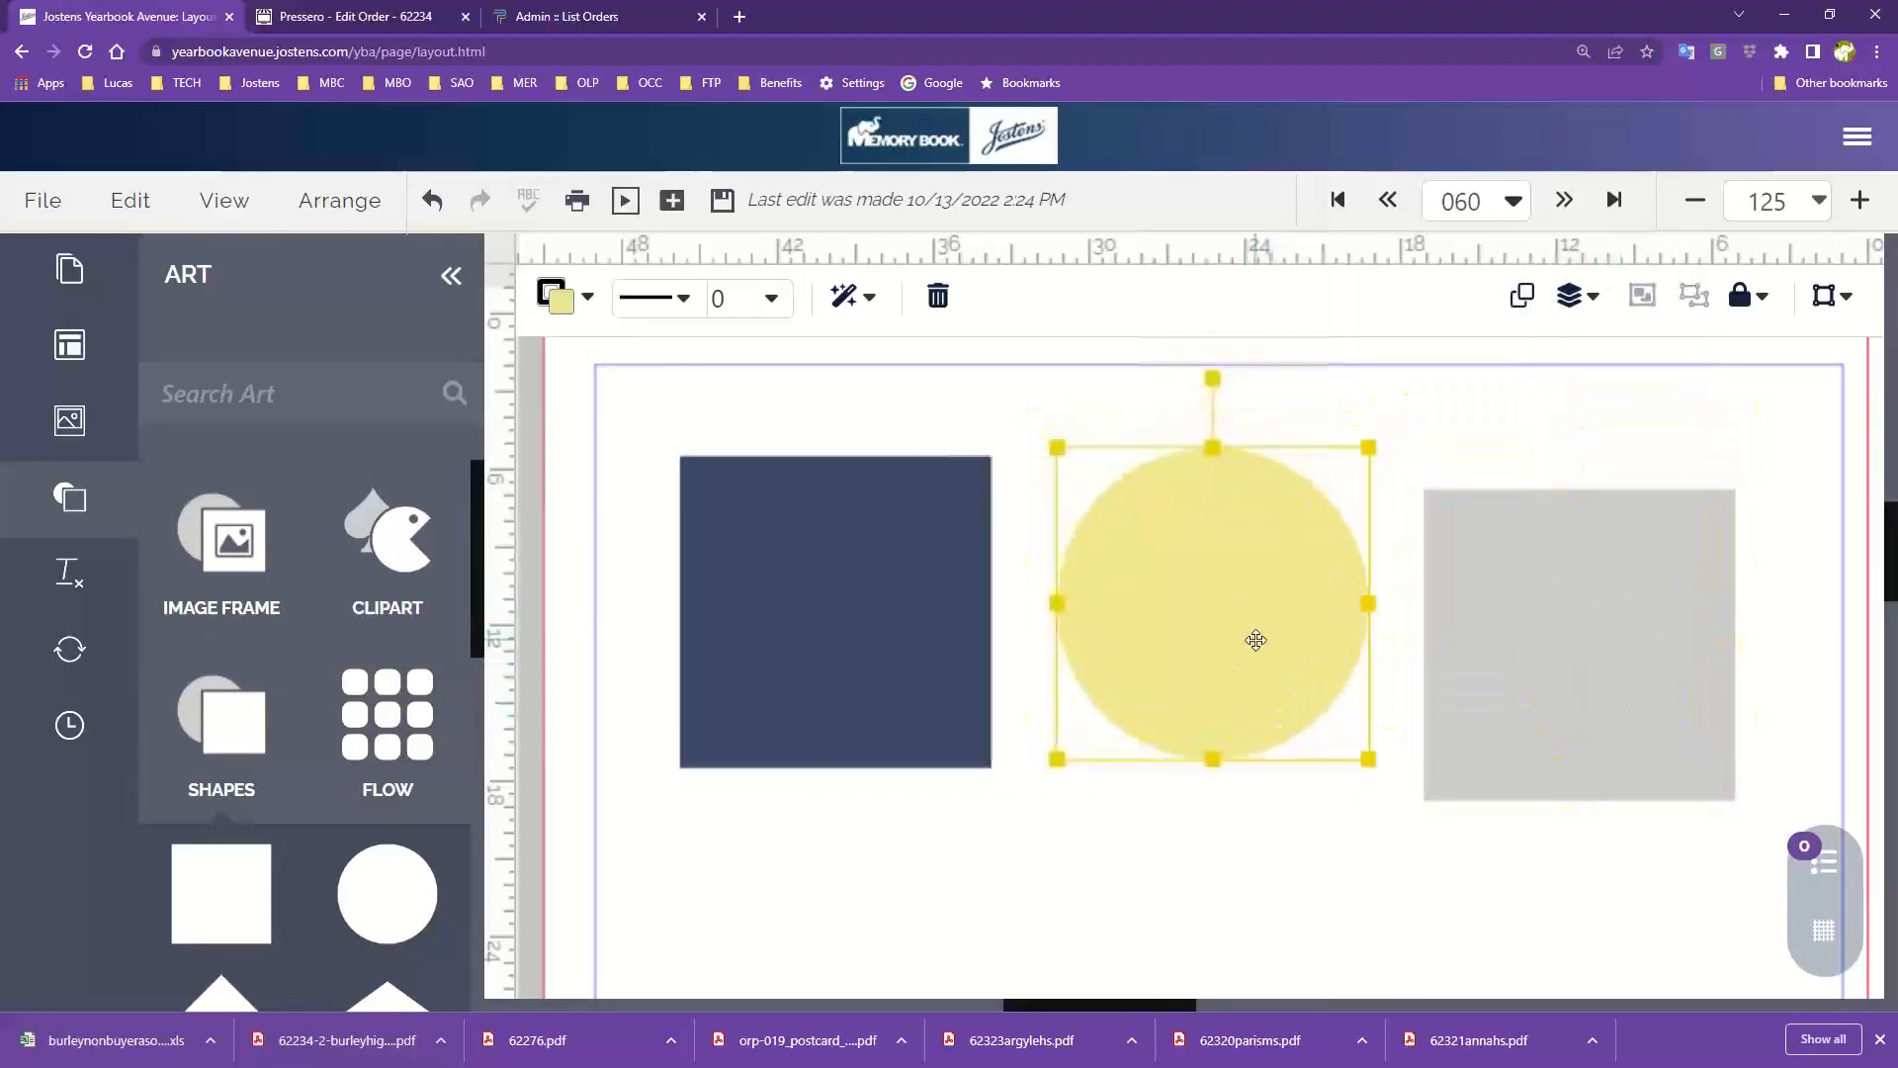
pyautogui.moveTo(1654, 693); pyautogui.dragTo(1657, 656)
pyautogui.click(339, 201)
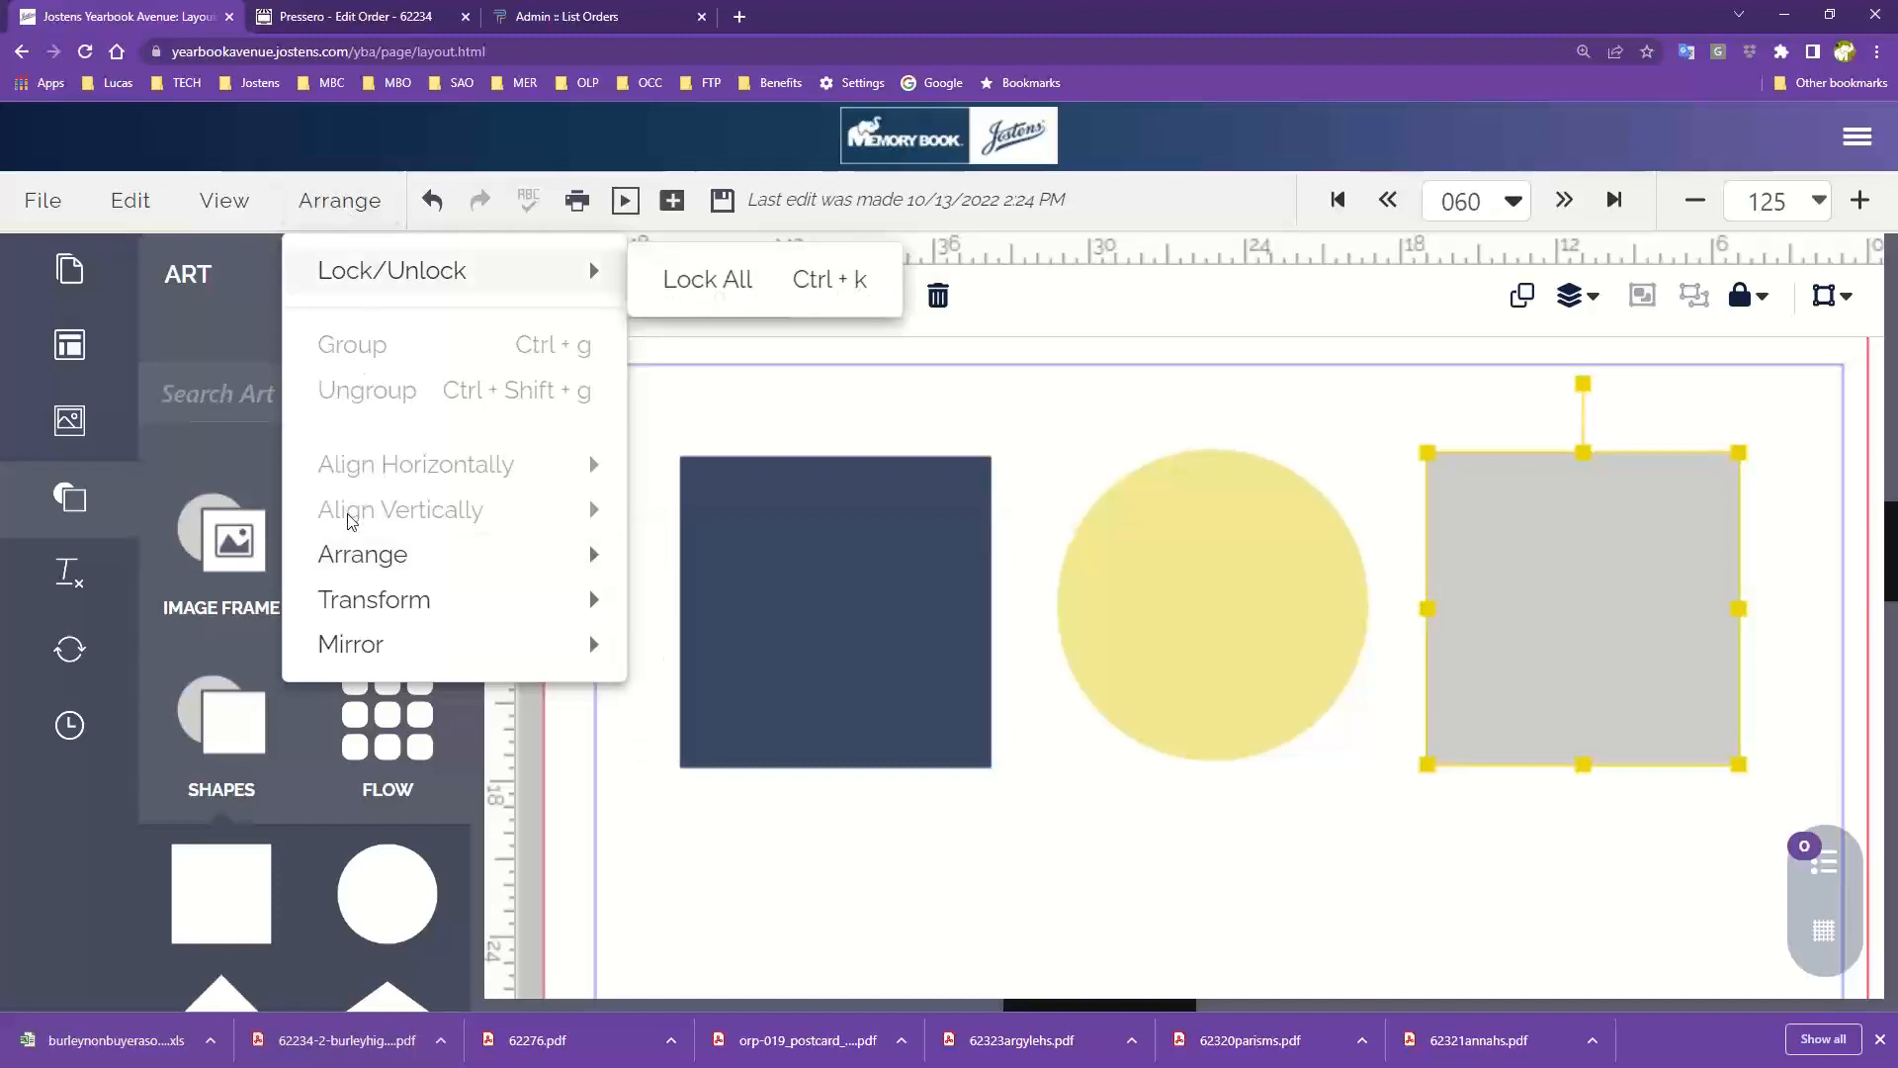
pyautogui.click(886, 420)
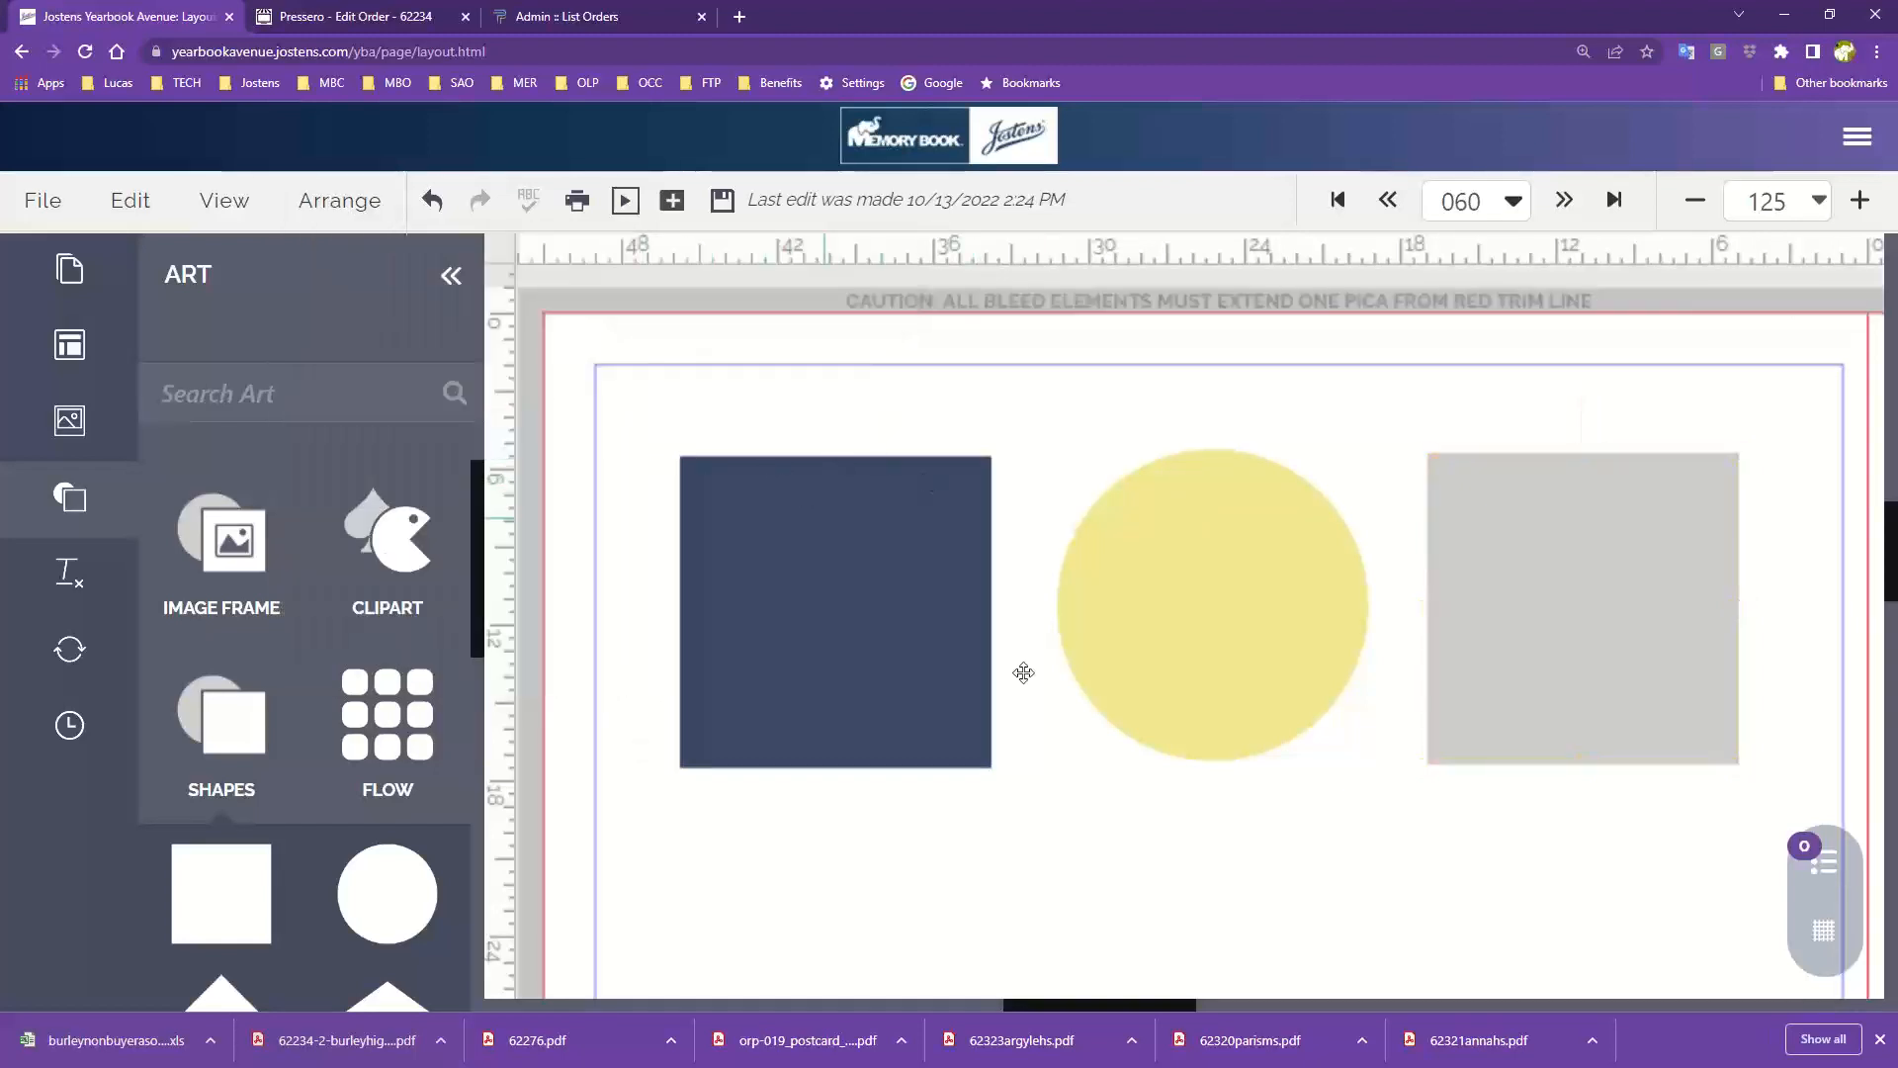
pyautogui.moveTo(1173, 670); pyautogui.dragTo(1190, 847)
pyautogui.moveTo(1593, 686); pyautogui.dragTo(1641, 788)
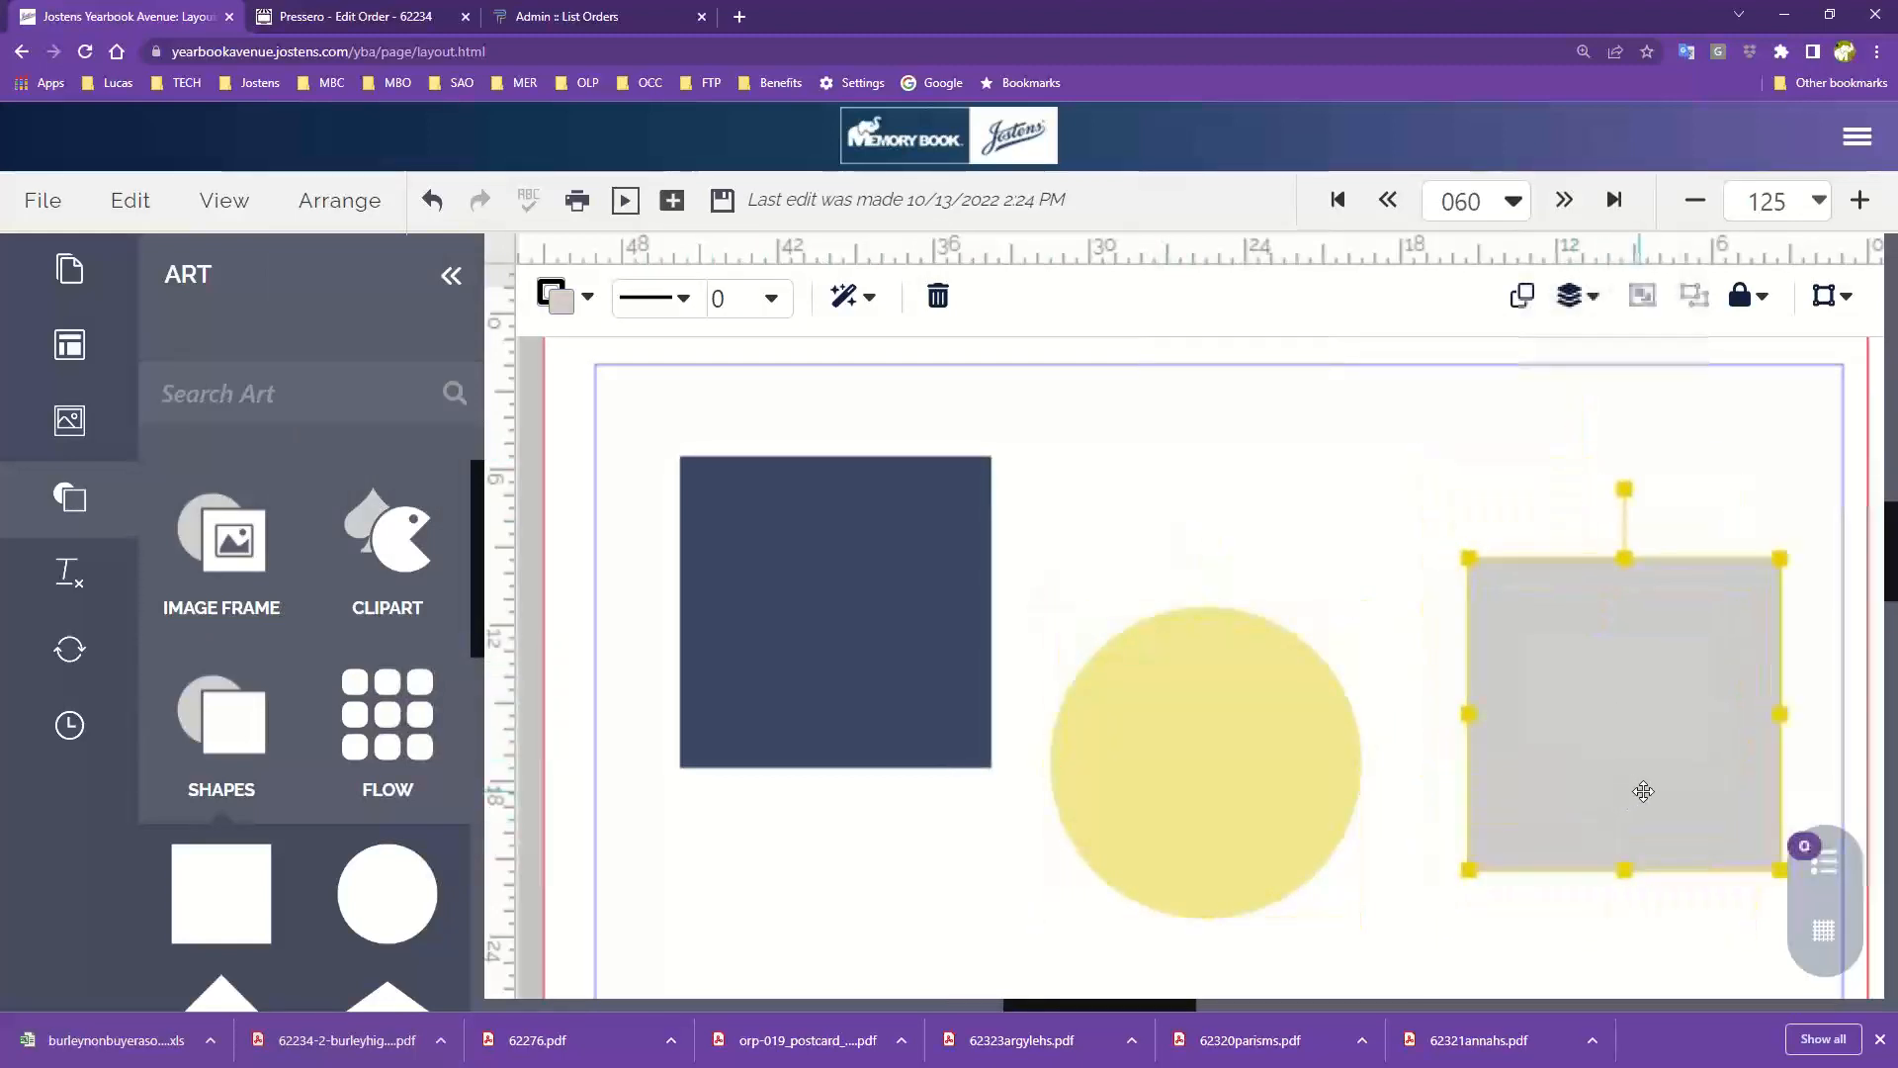
# Step: Select all three shapes and review the horizontal and vertical alignment options available for them
pyautogui.click(791, 435)
pyautogui.moveTo(732, 406); pyautogui.dragTo(1638, 774)
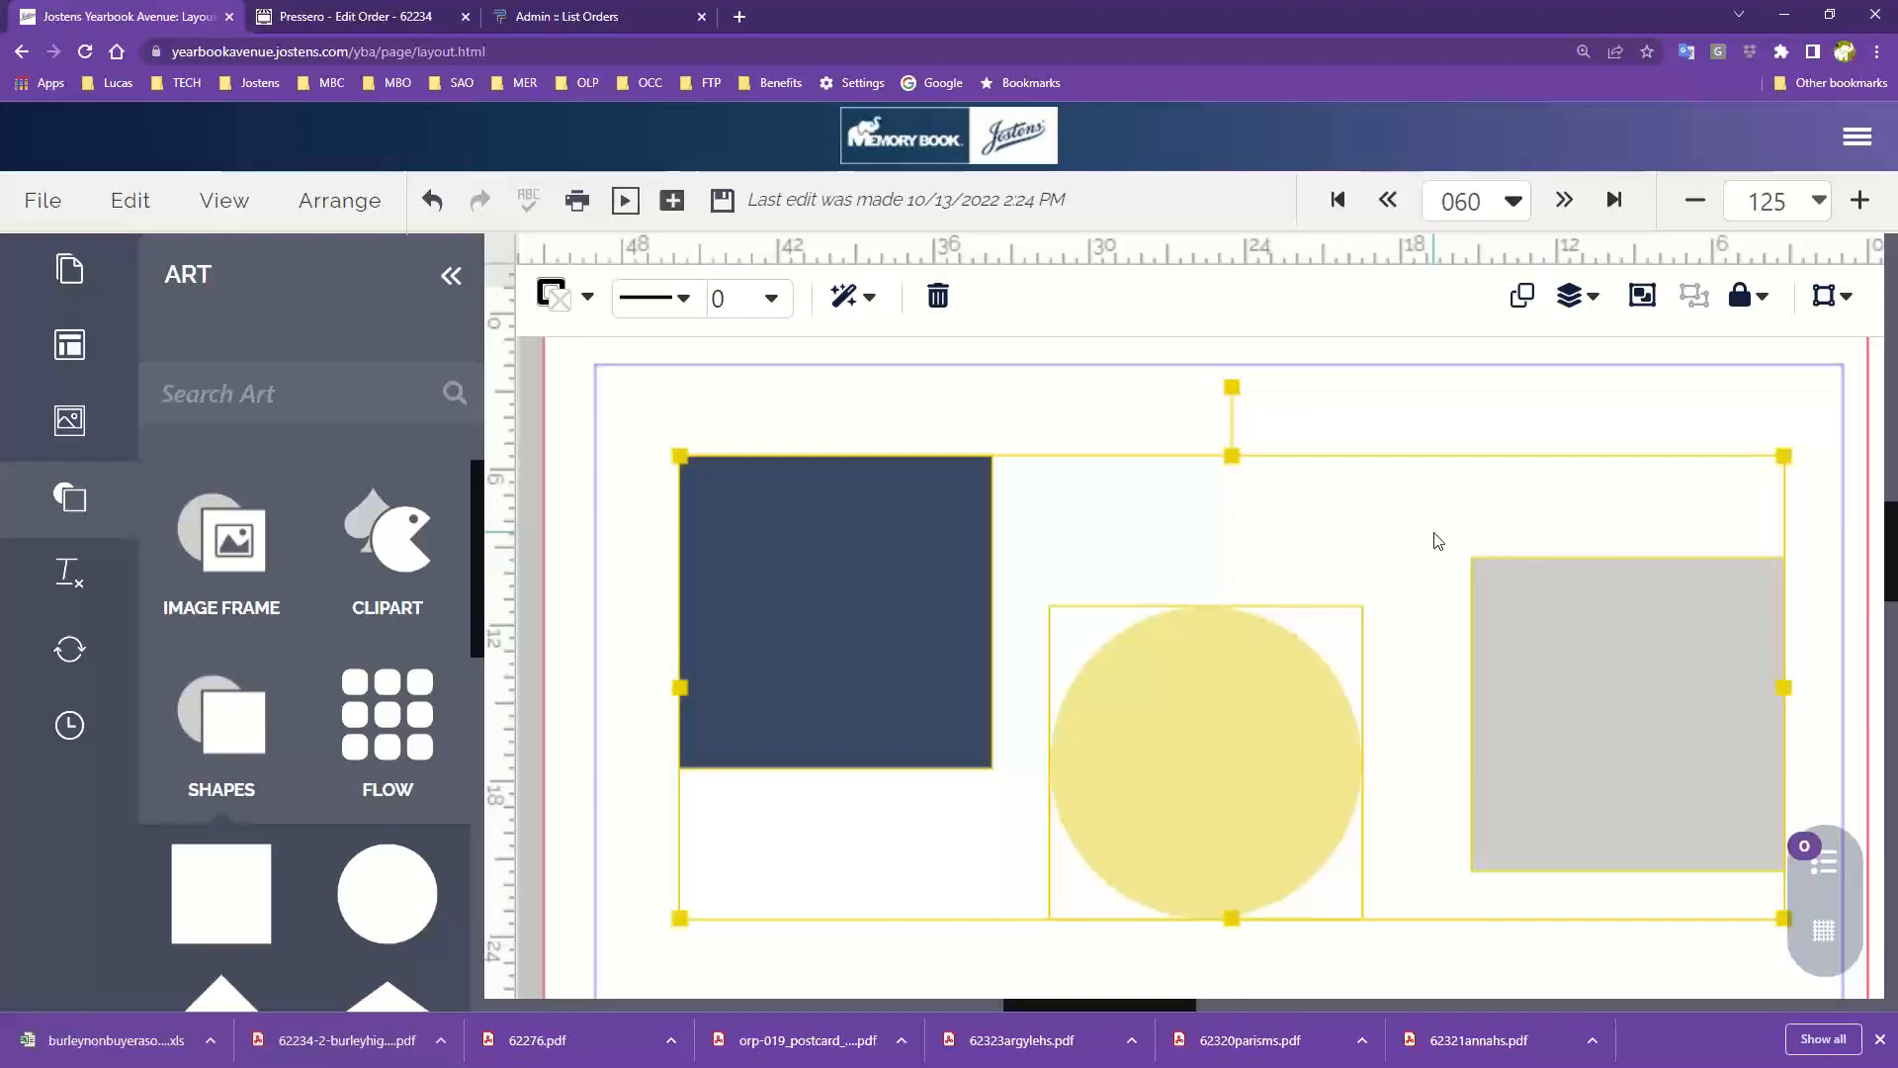
pyautogui.click(331, 203)
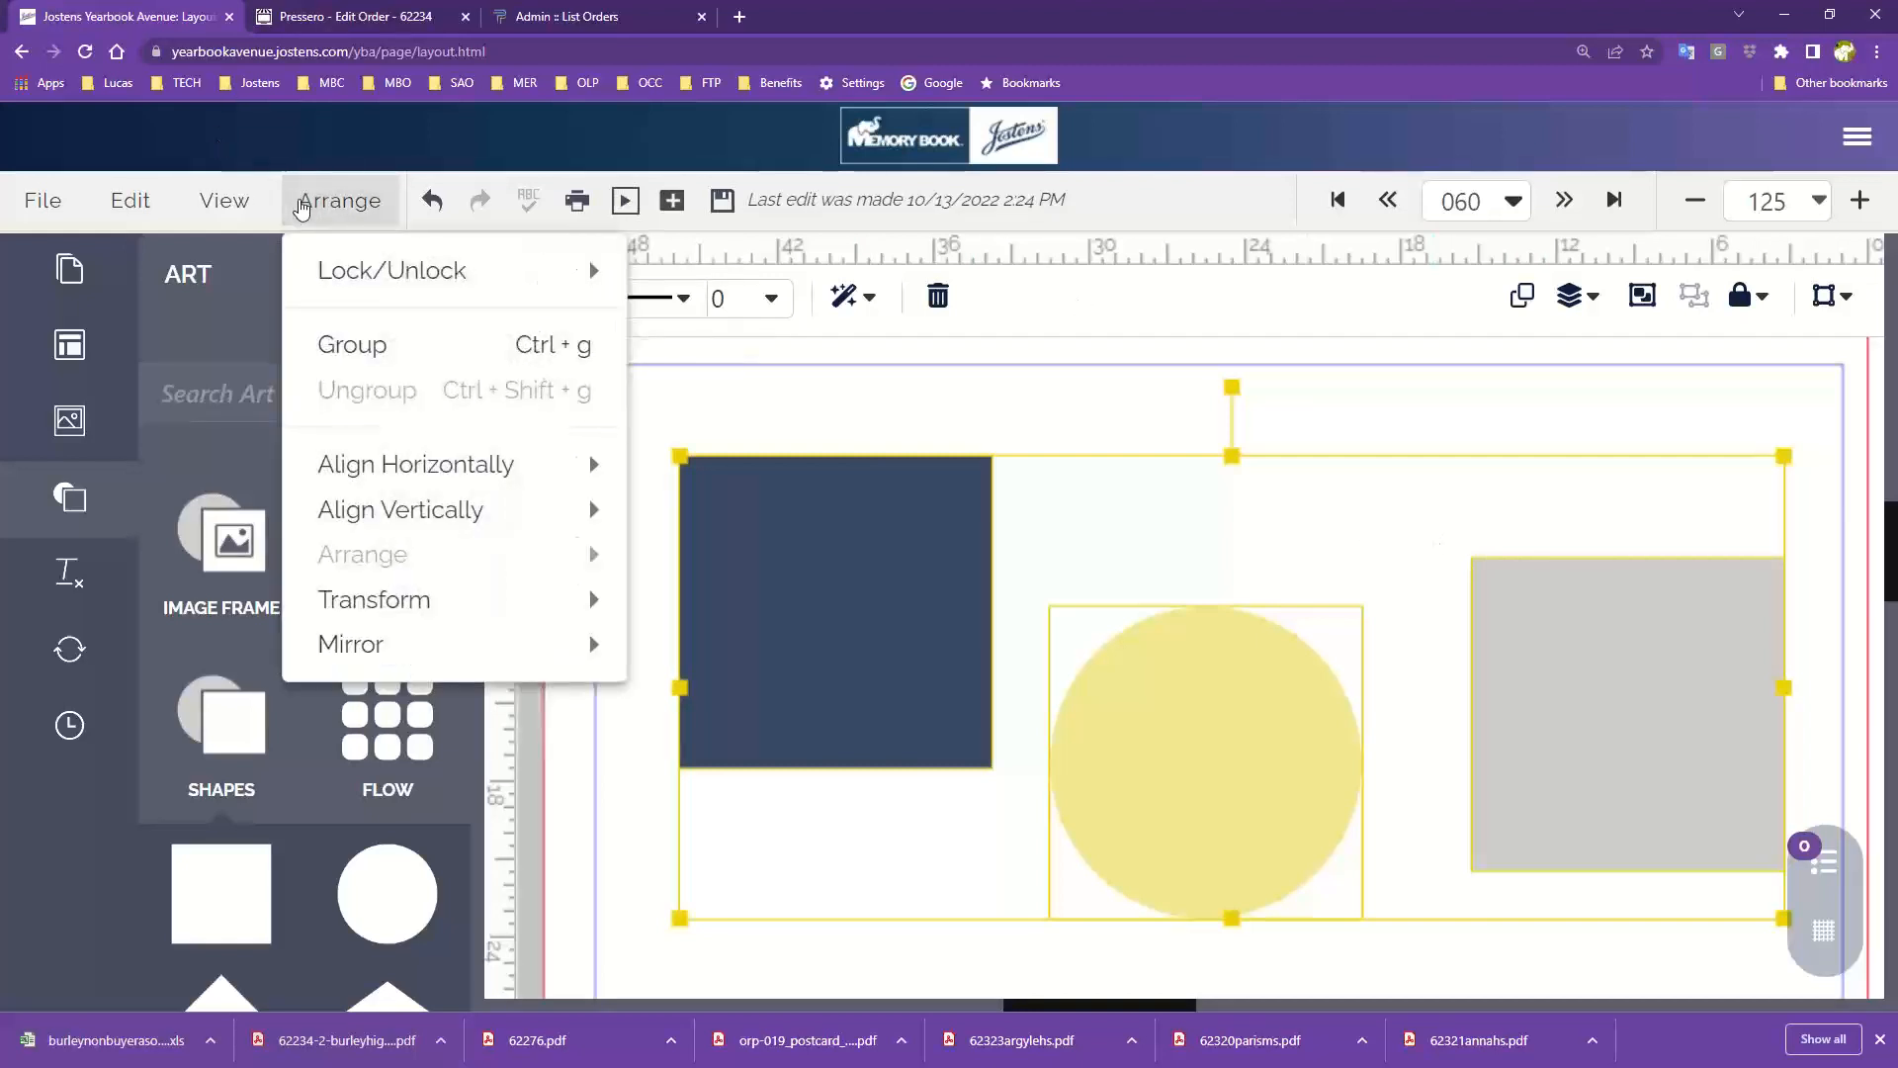
pyautogui.moveTo(421, 522)
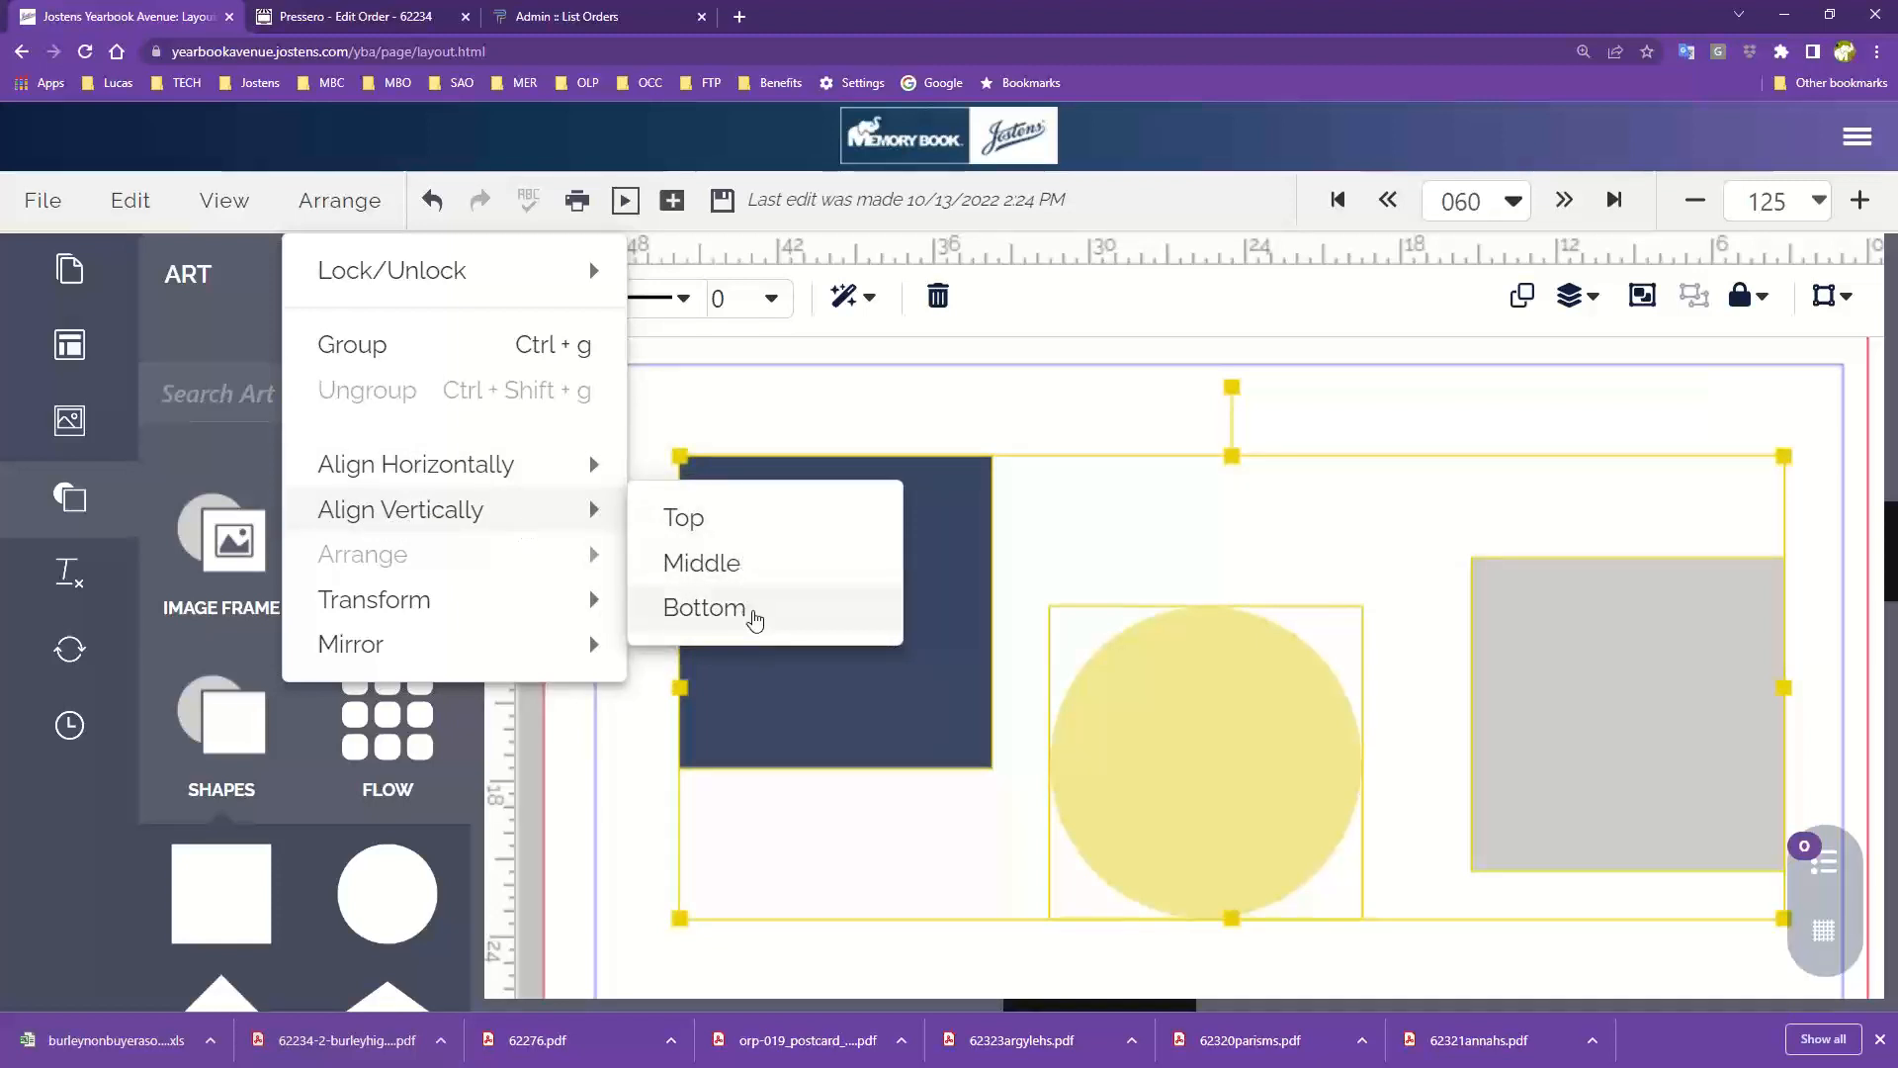
pyautogui.moveTo(370, 480)
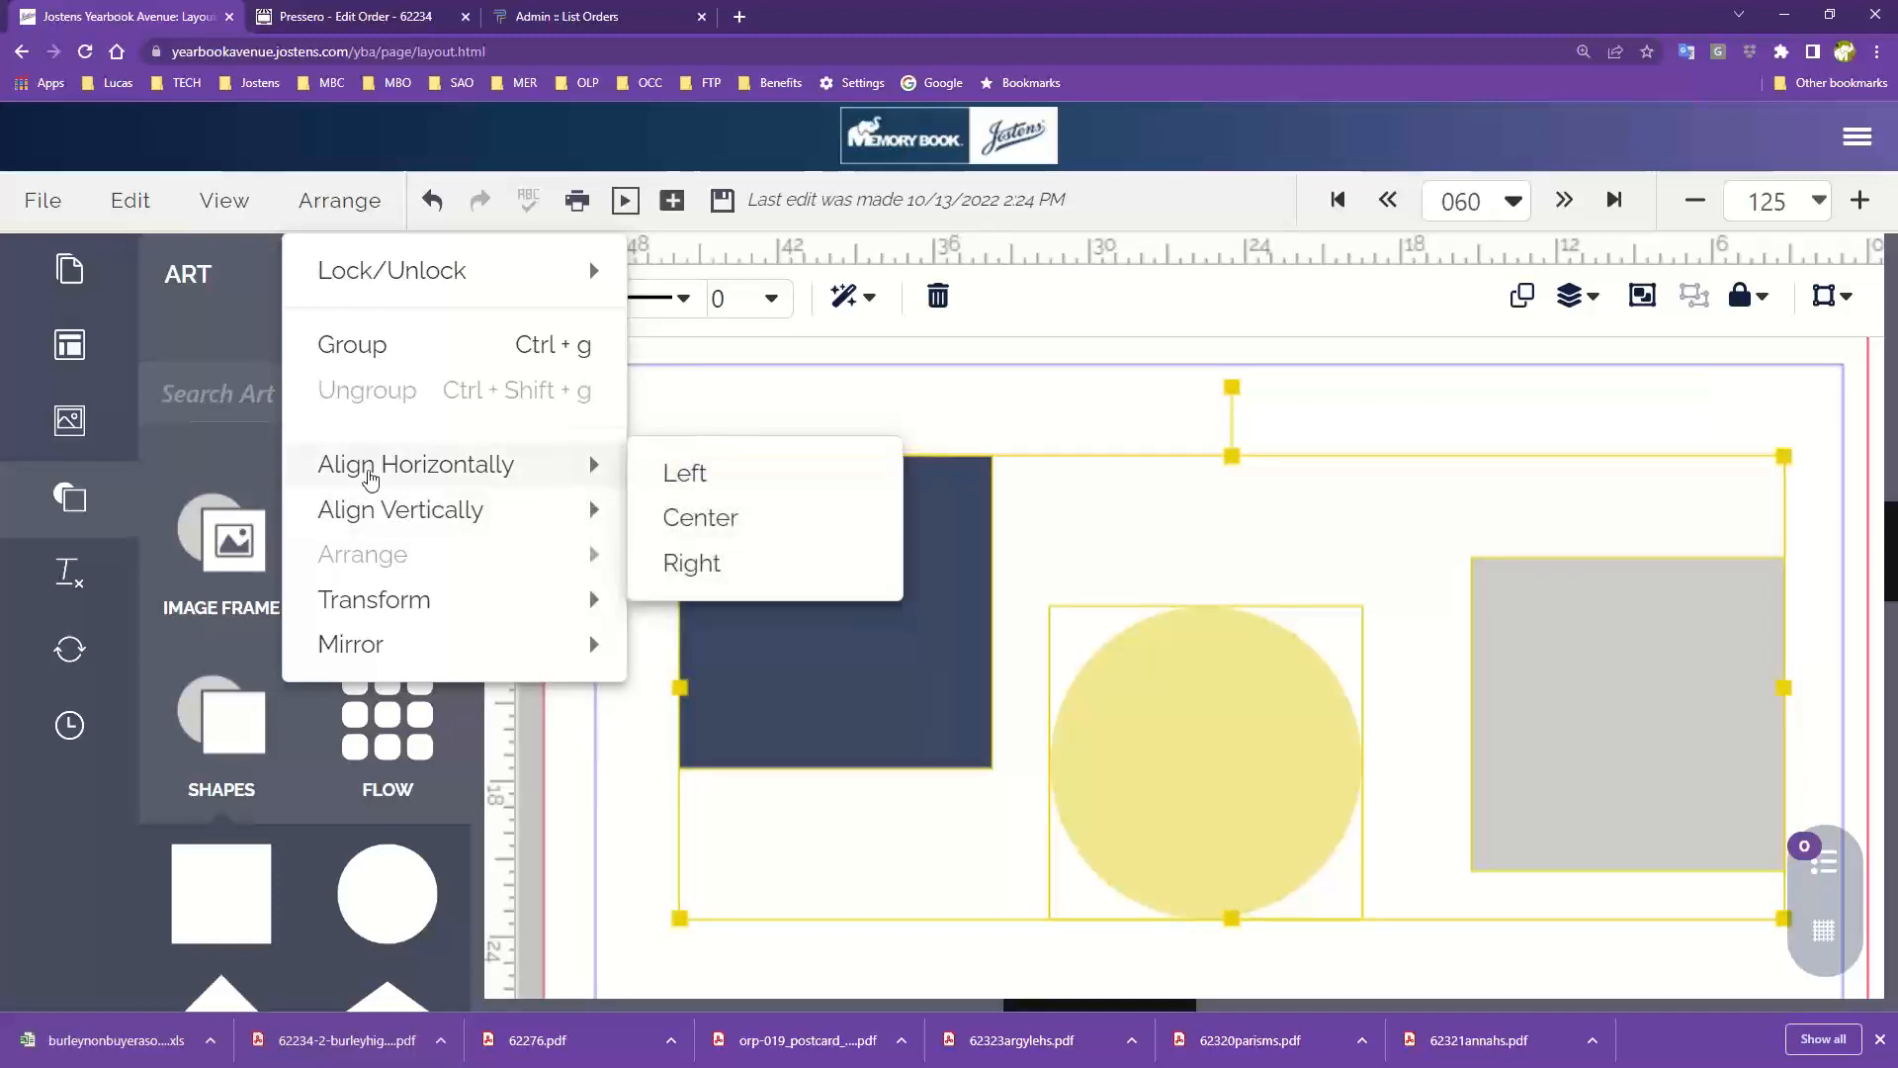
pyautogui.moveTo(351, 514)
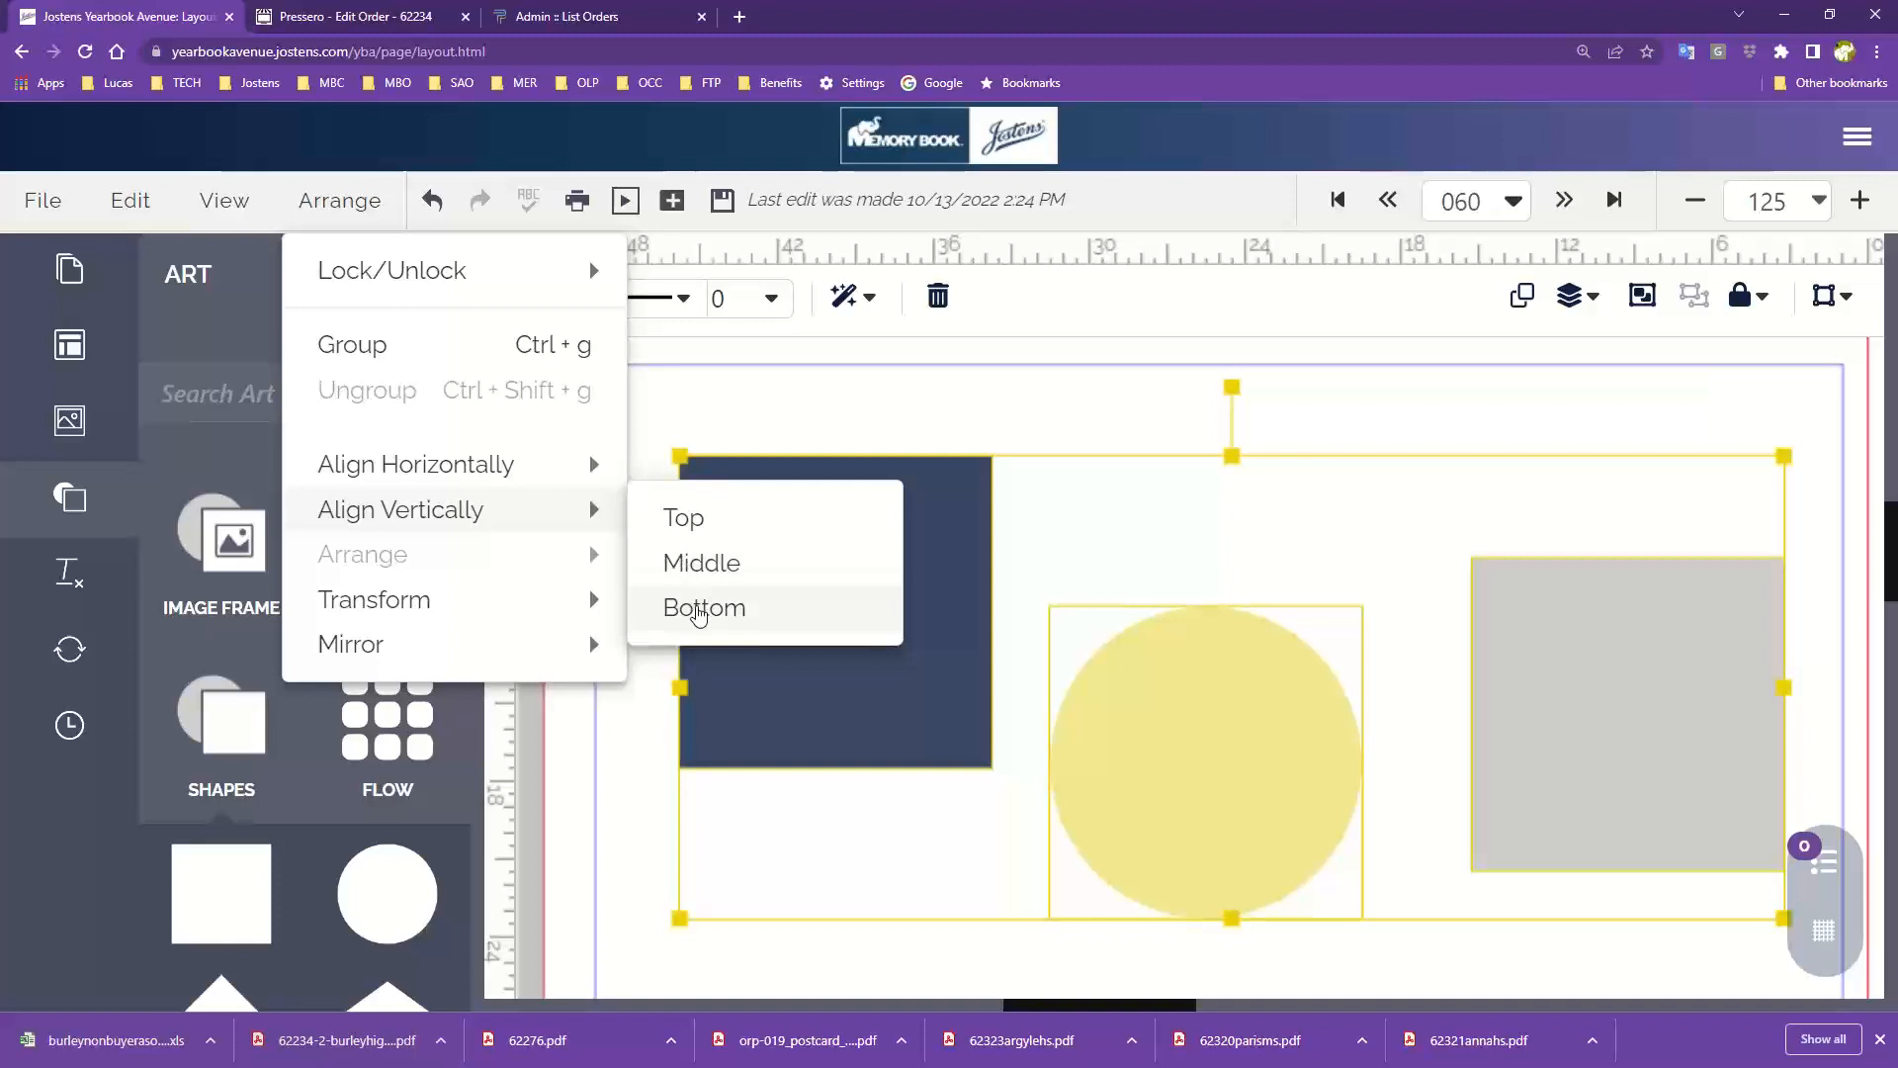
pyautogui.moveTo(445, 472)
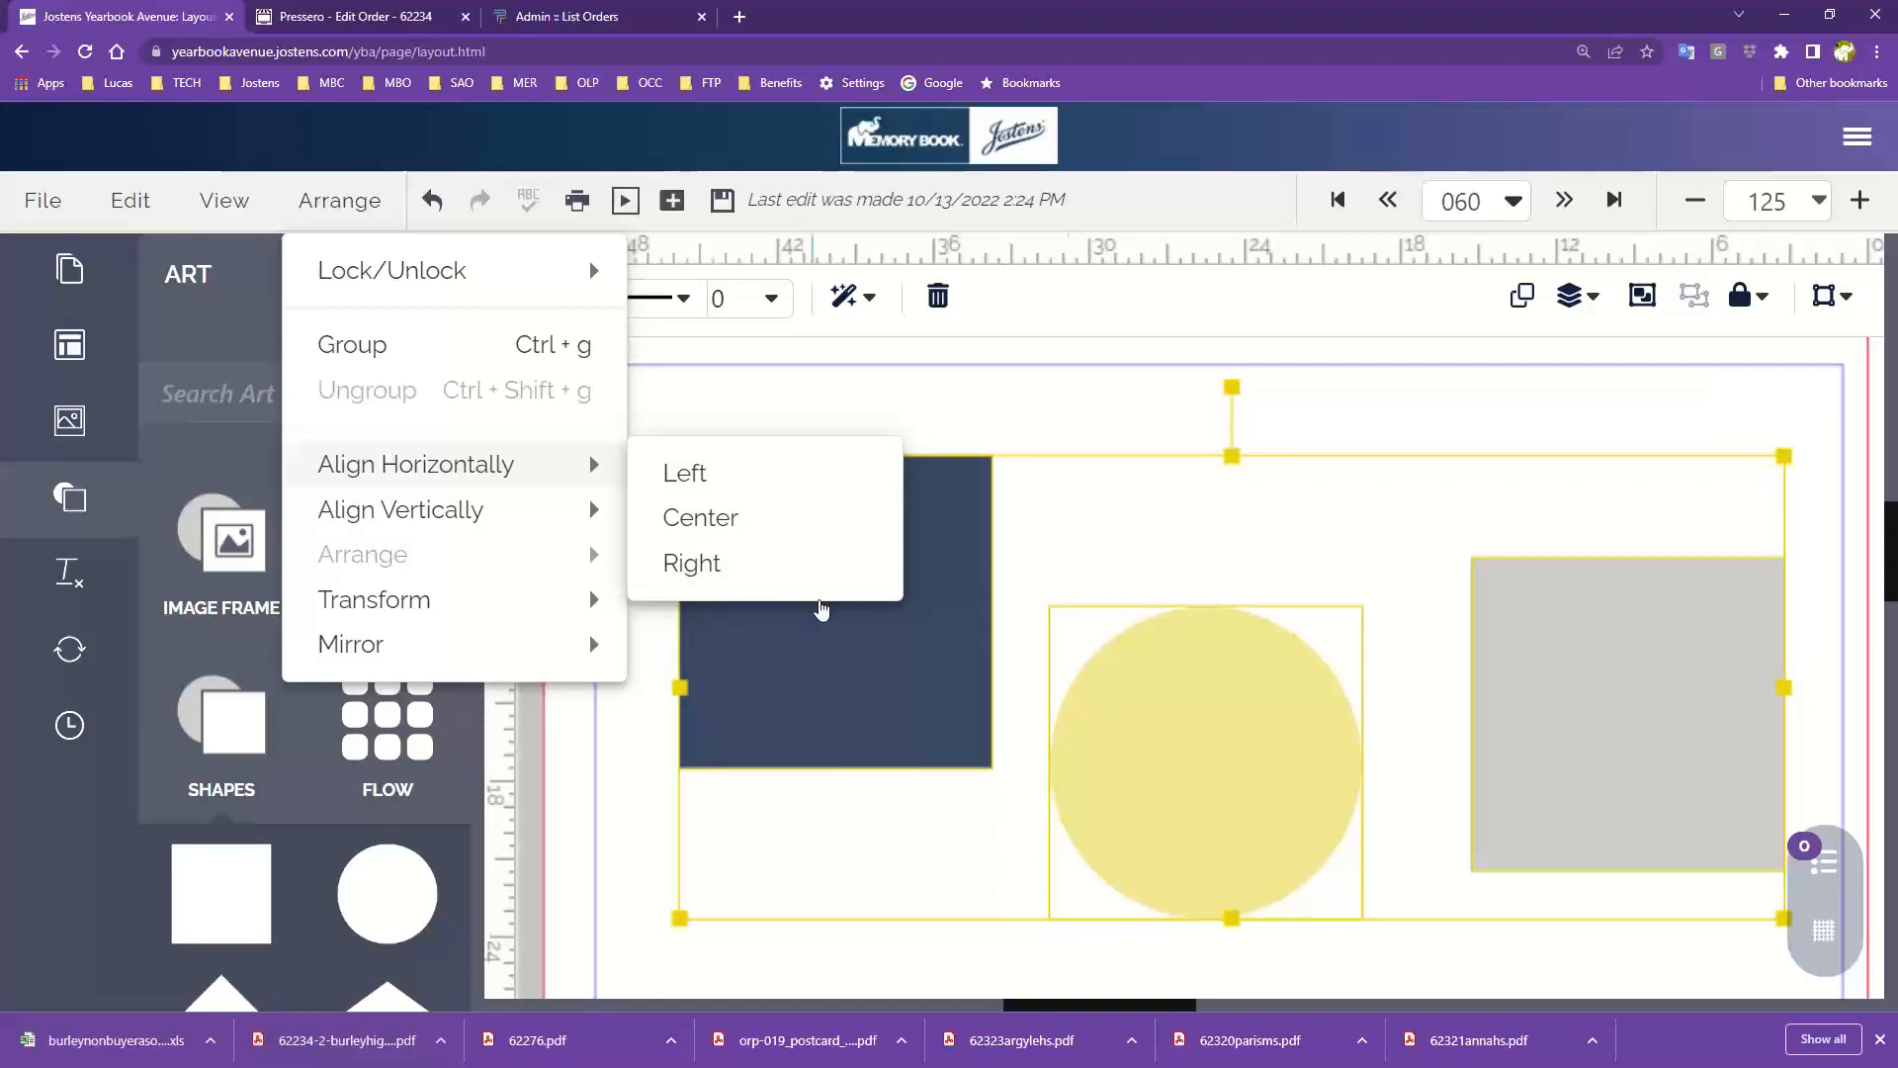
# Step: Align the top edges of the dark blue square, yellow circle and grey square at 75 zoom
pyautogui.click(1708, 212)
pyautogui.click(1708, 211)
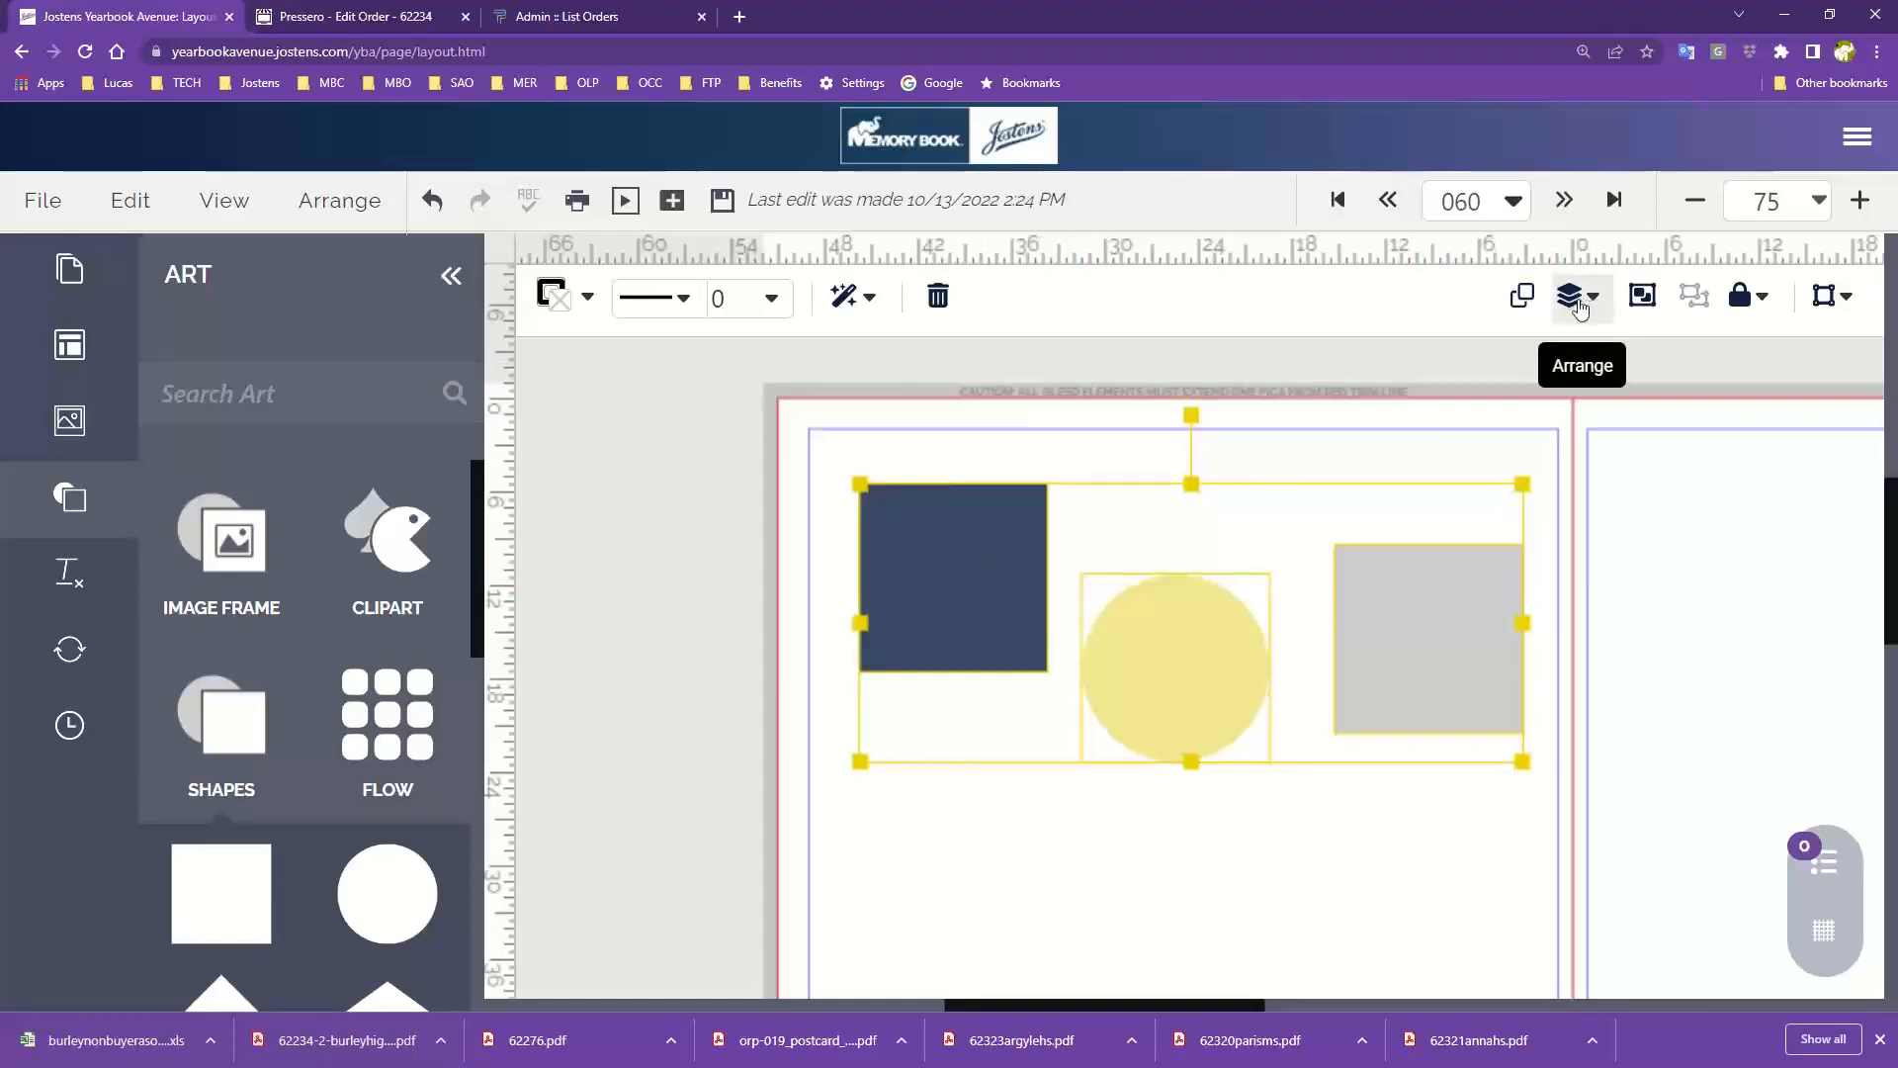
pyautogui.click(1329, 456)
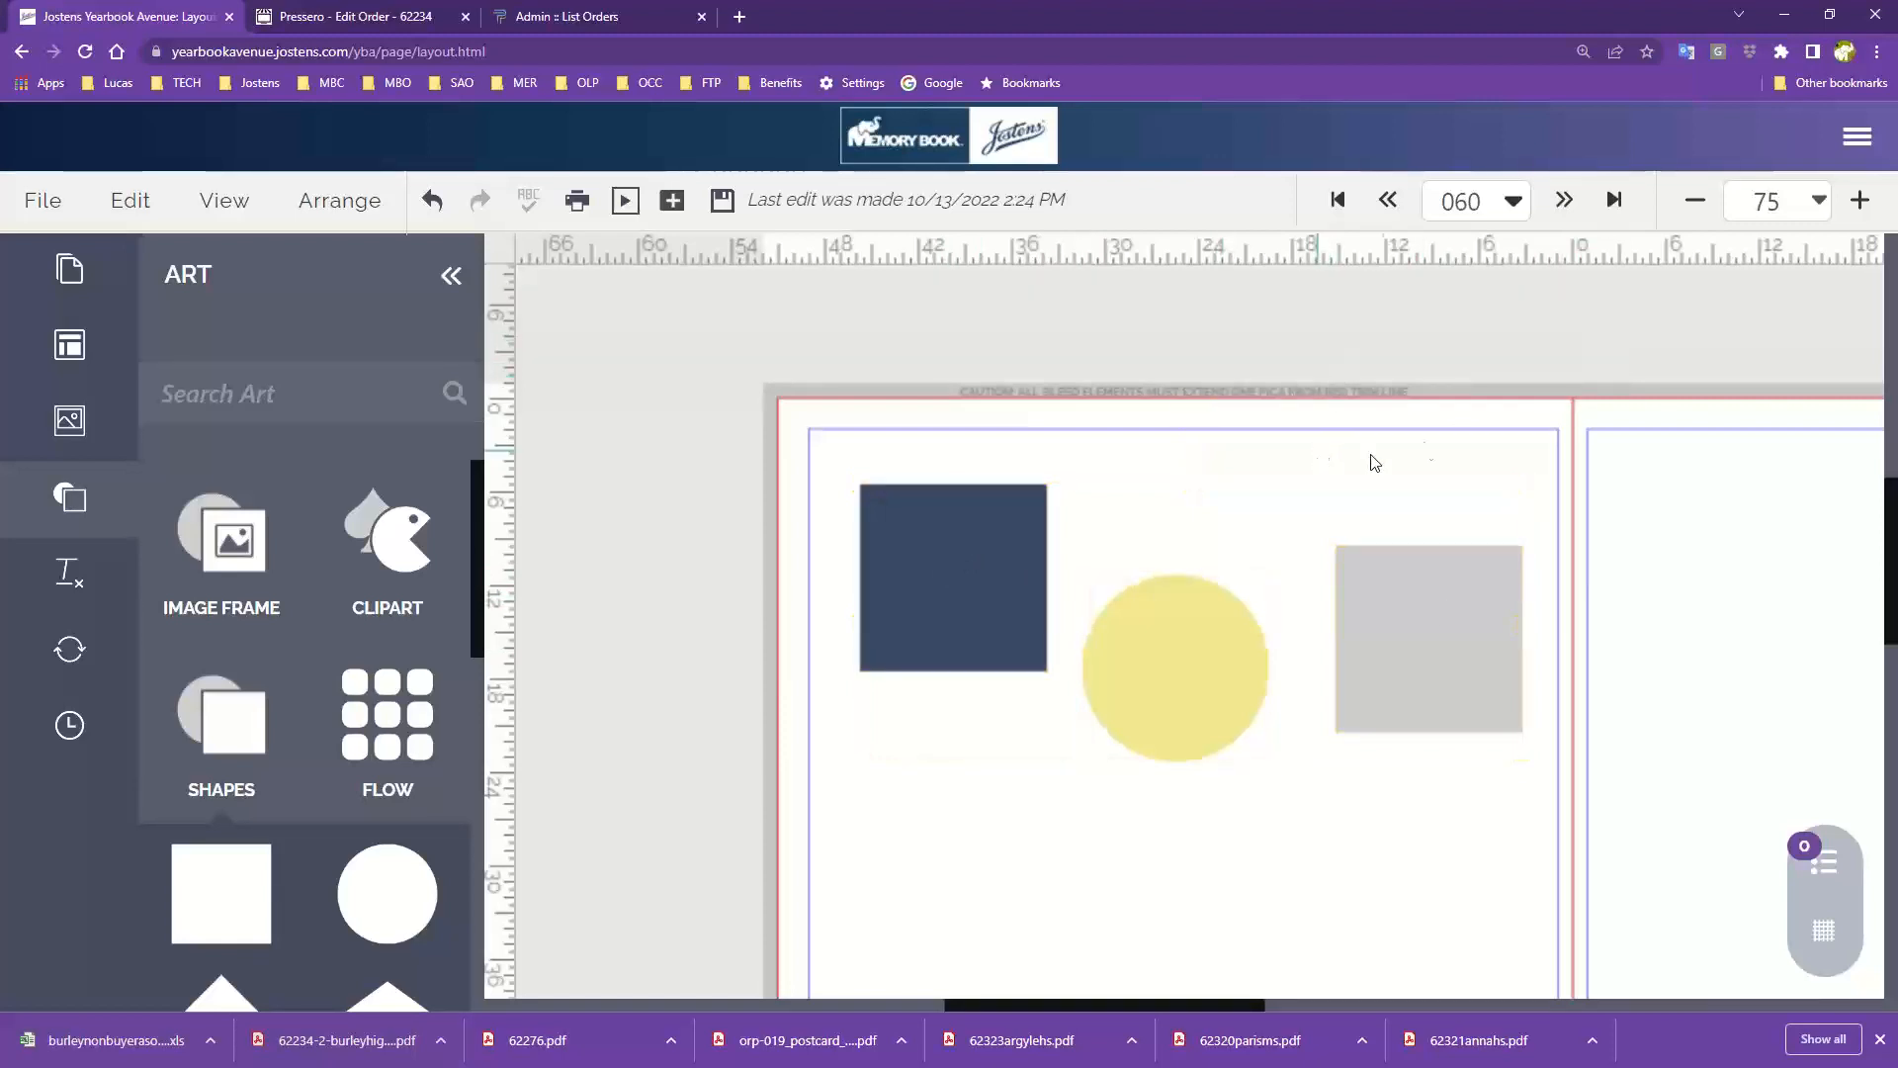
pyautogui.moveTo(951, 451); pyautogui.dragTo(1441, 692)
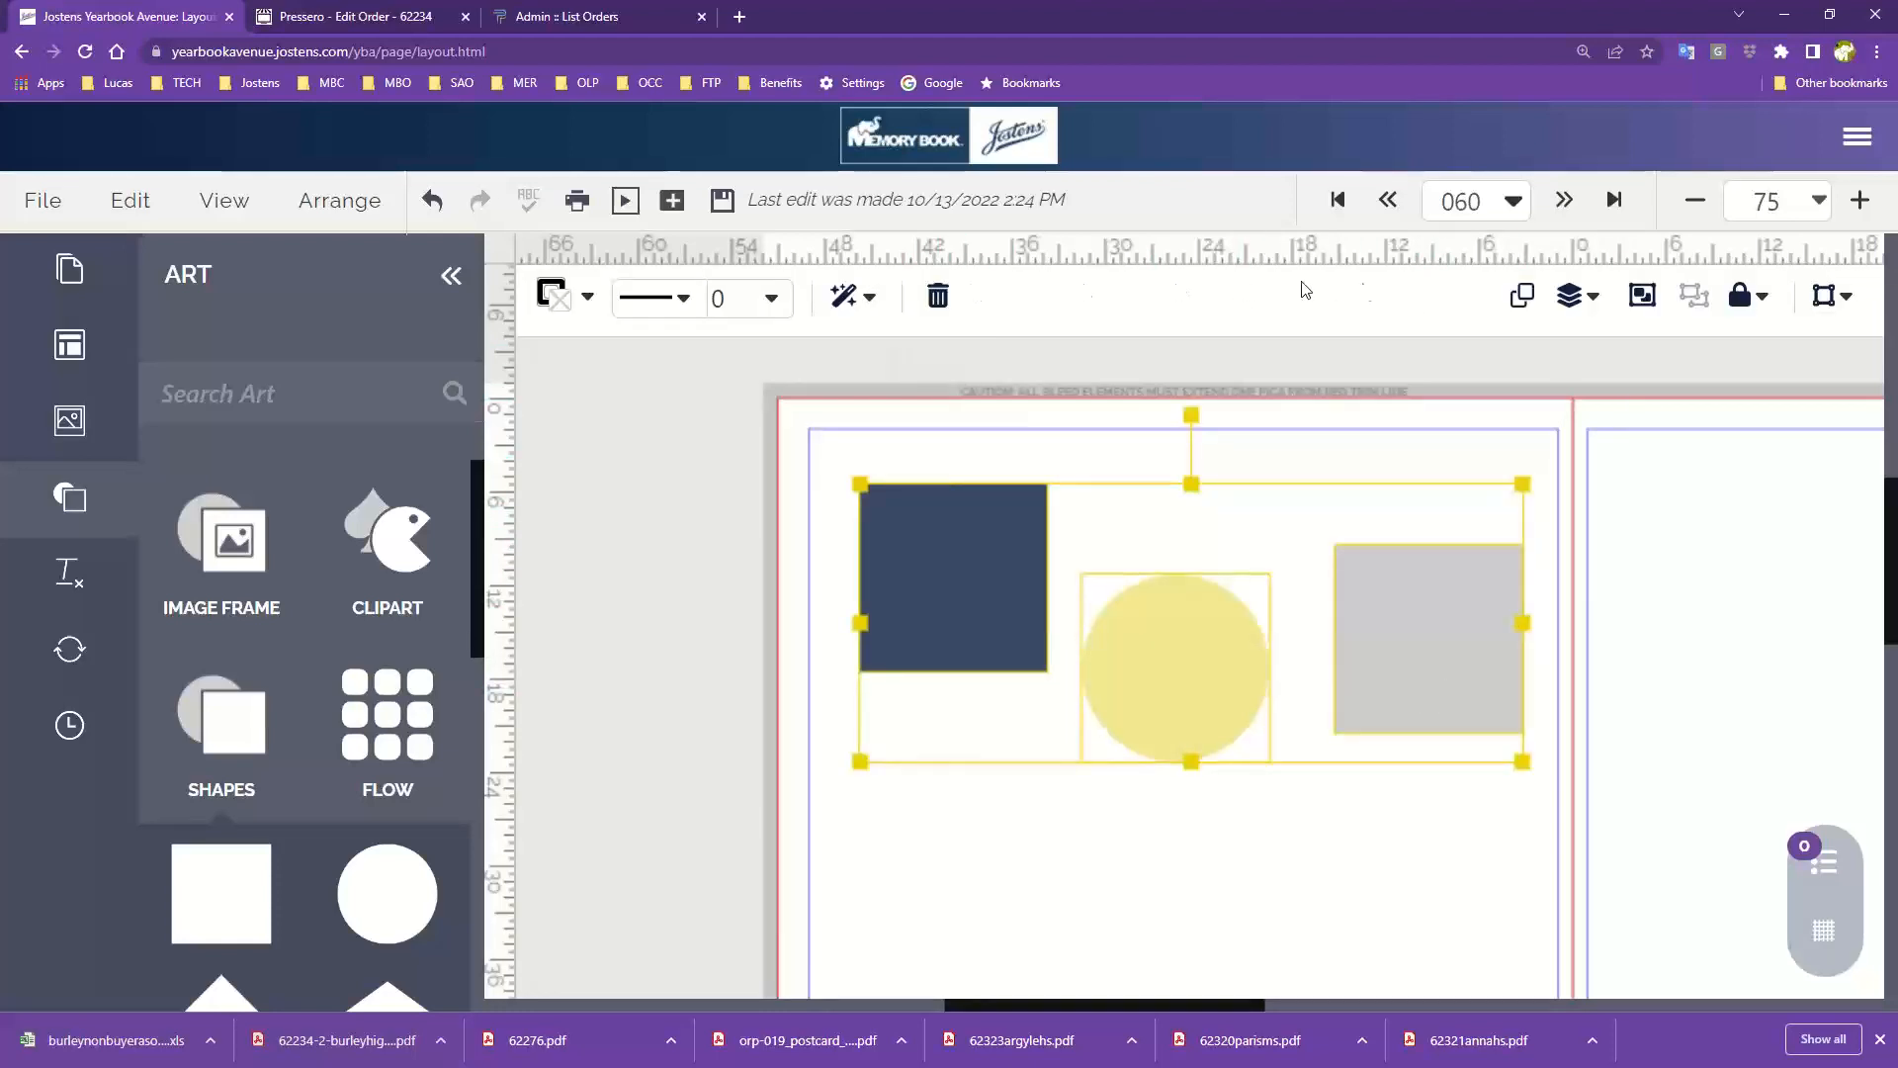
pyautogui.click(1574, 300)
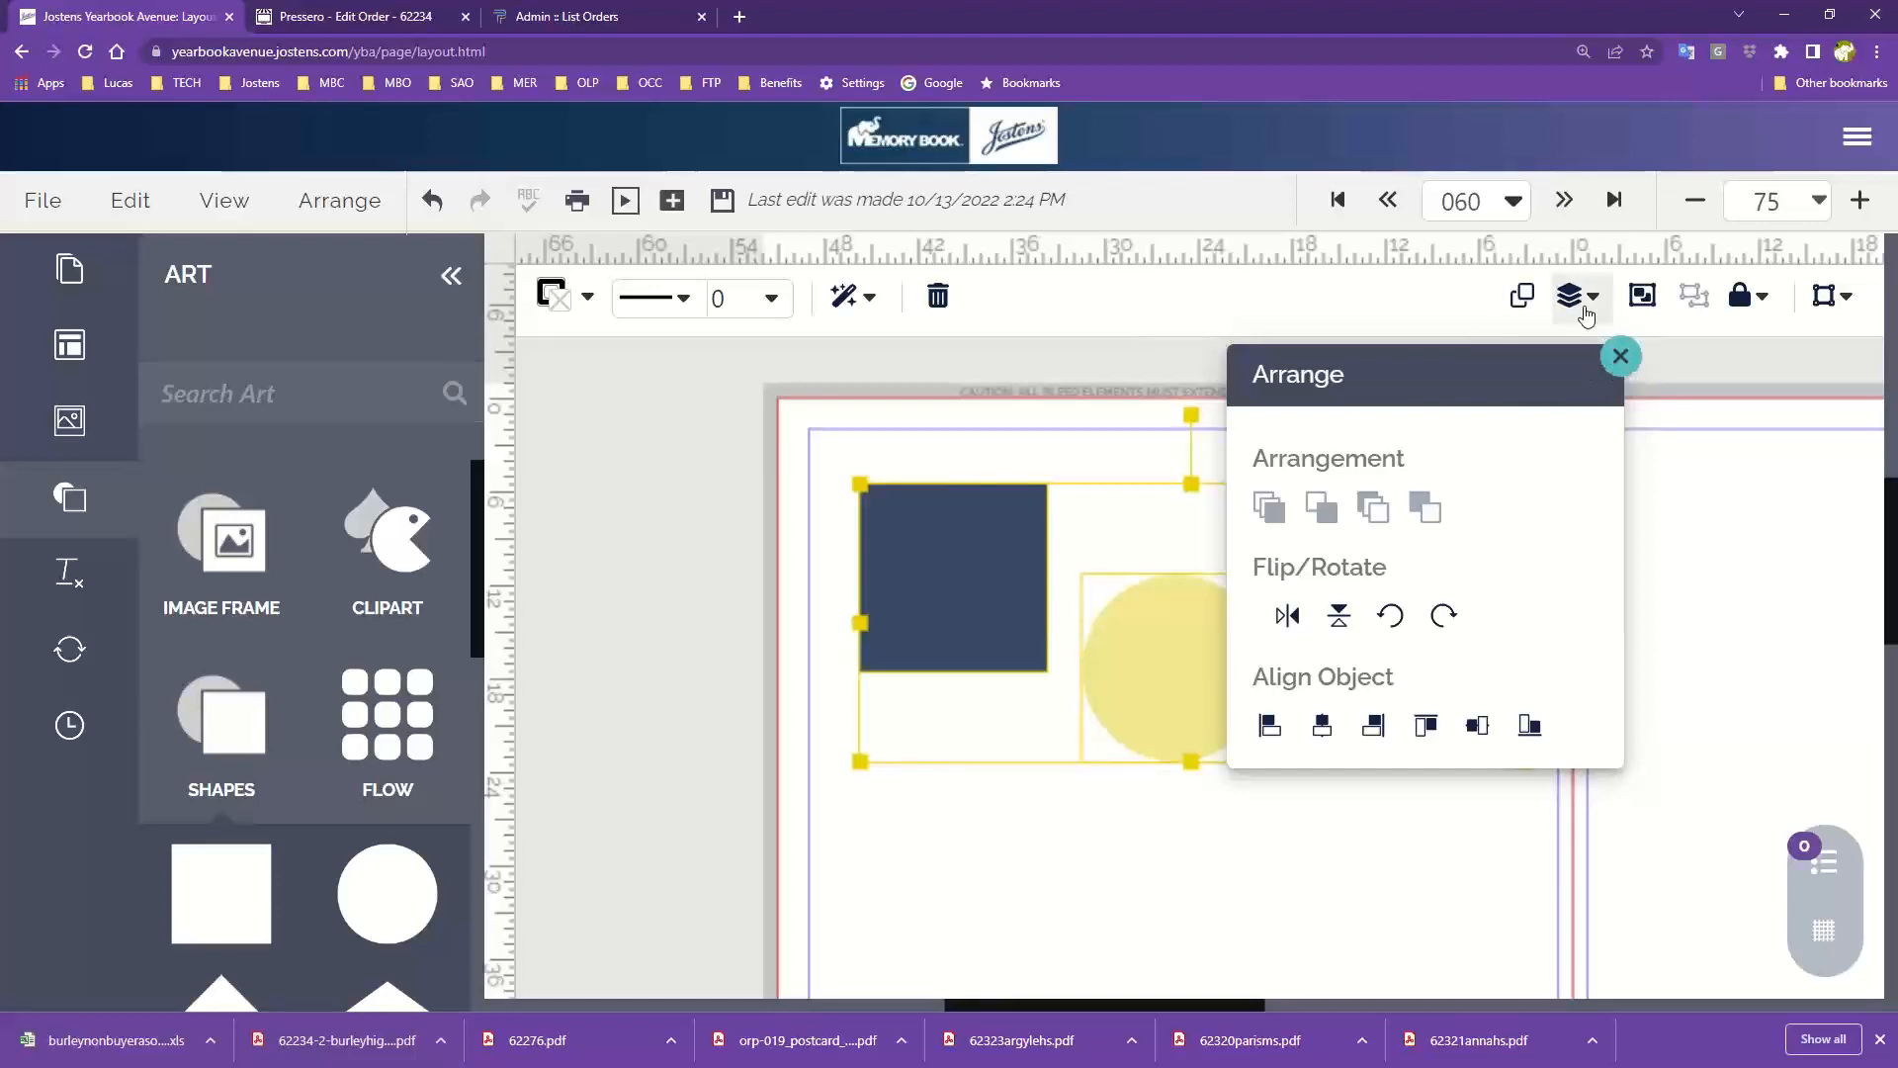
pyautogui.moveTo(1431, 394); pyautogui.dragTo(560, 454)
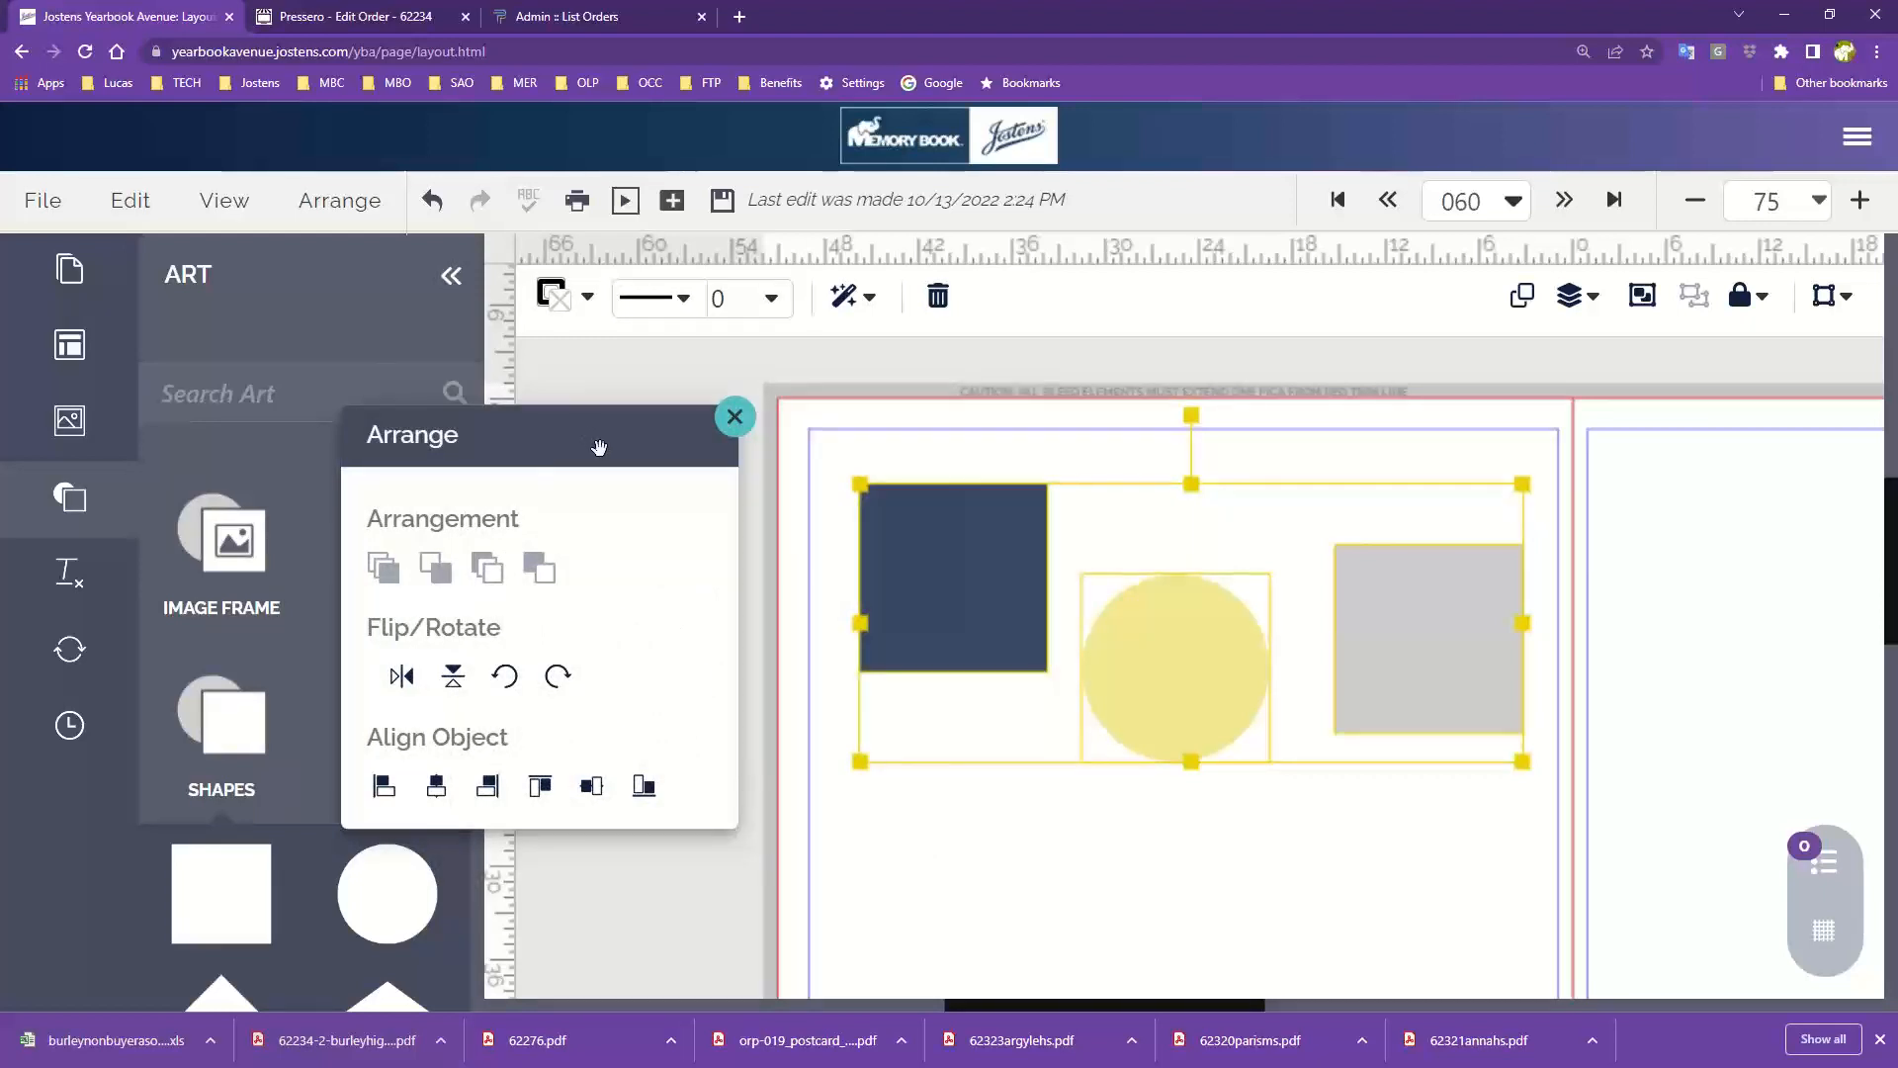
pyautogui.moveTo(599, 448); pyautogui.dragTo(596, 545)
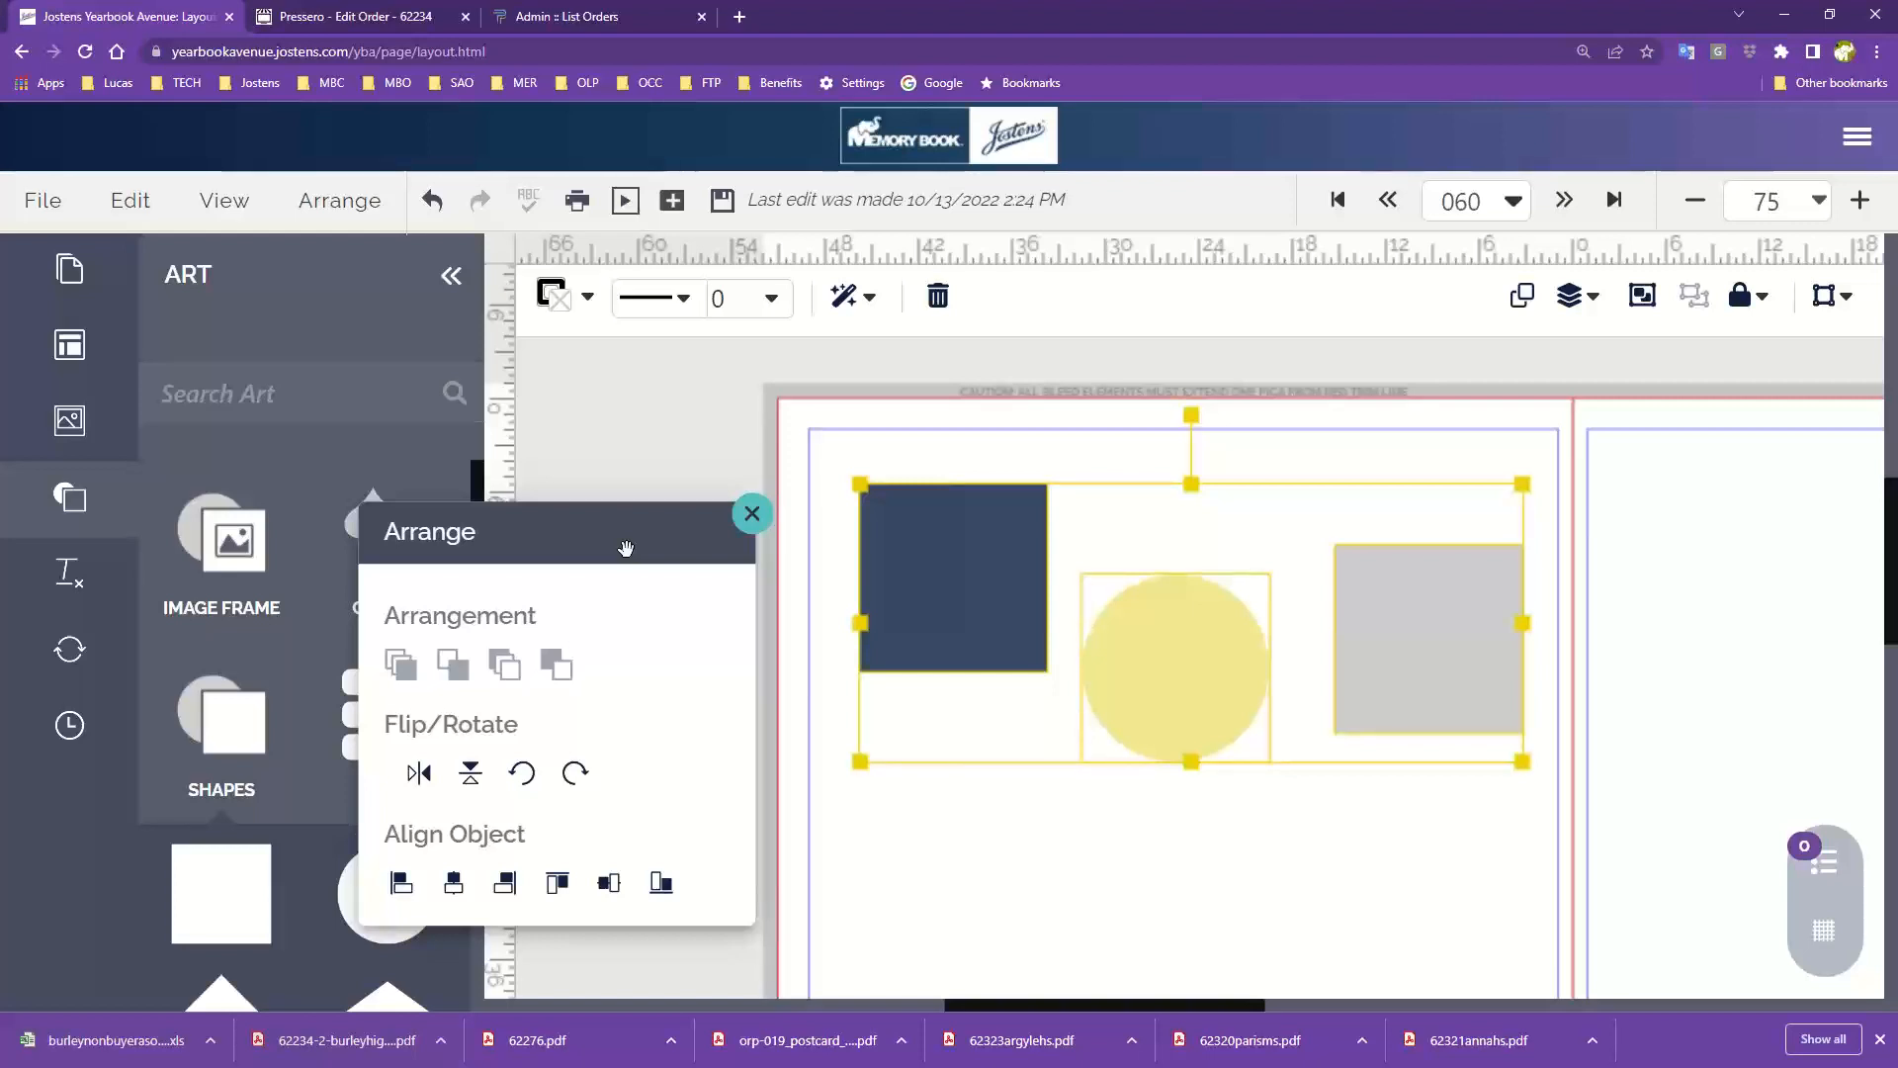
pyautogui.doubleClick(575, 537)
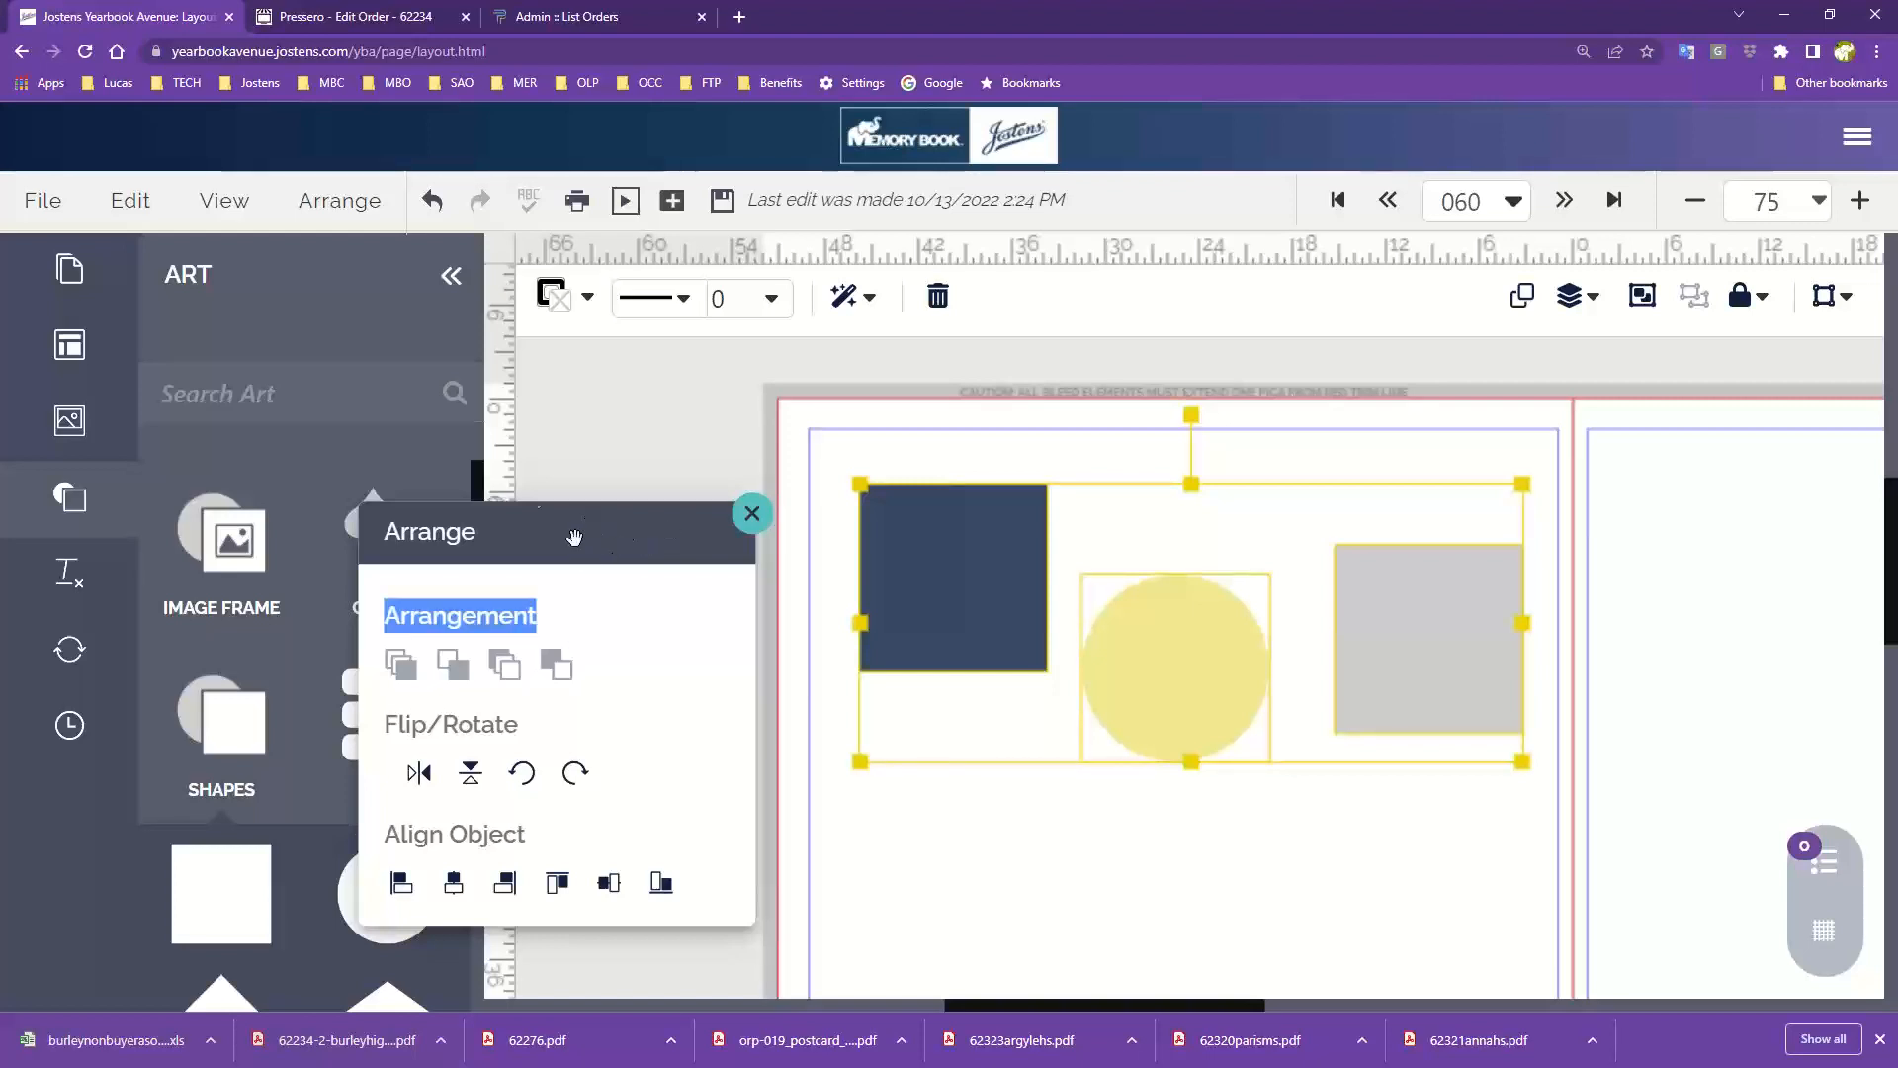
pyautogui.moveTo(538, 531); pyautogui.dragTo(500, 427)
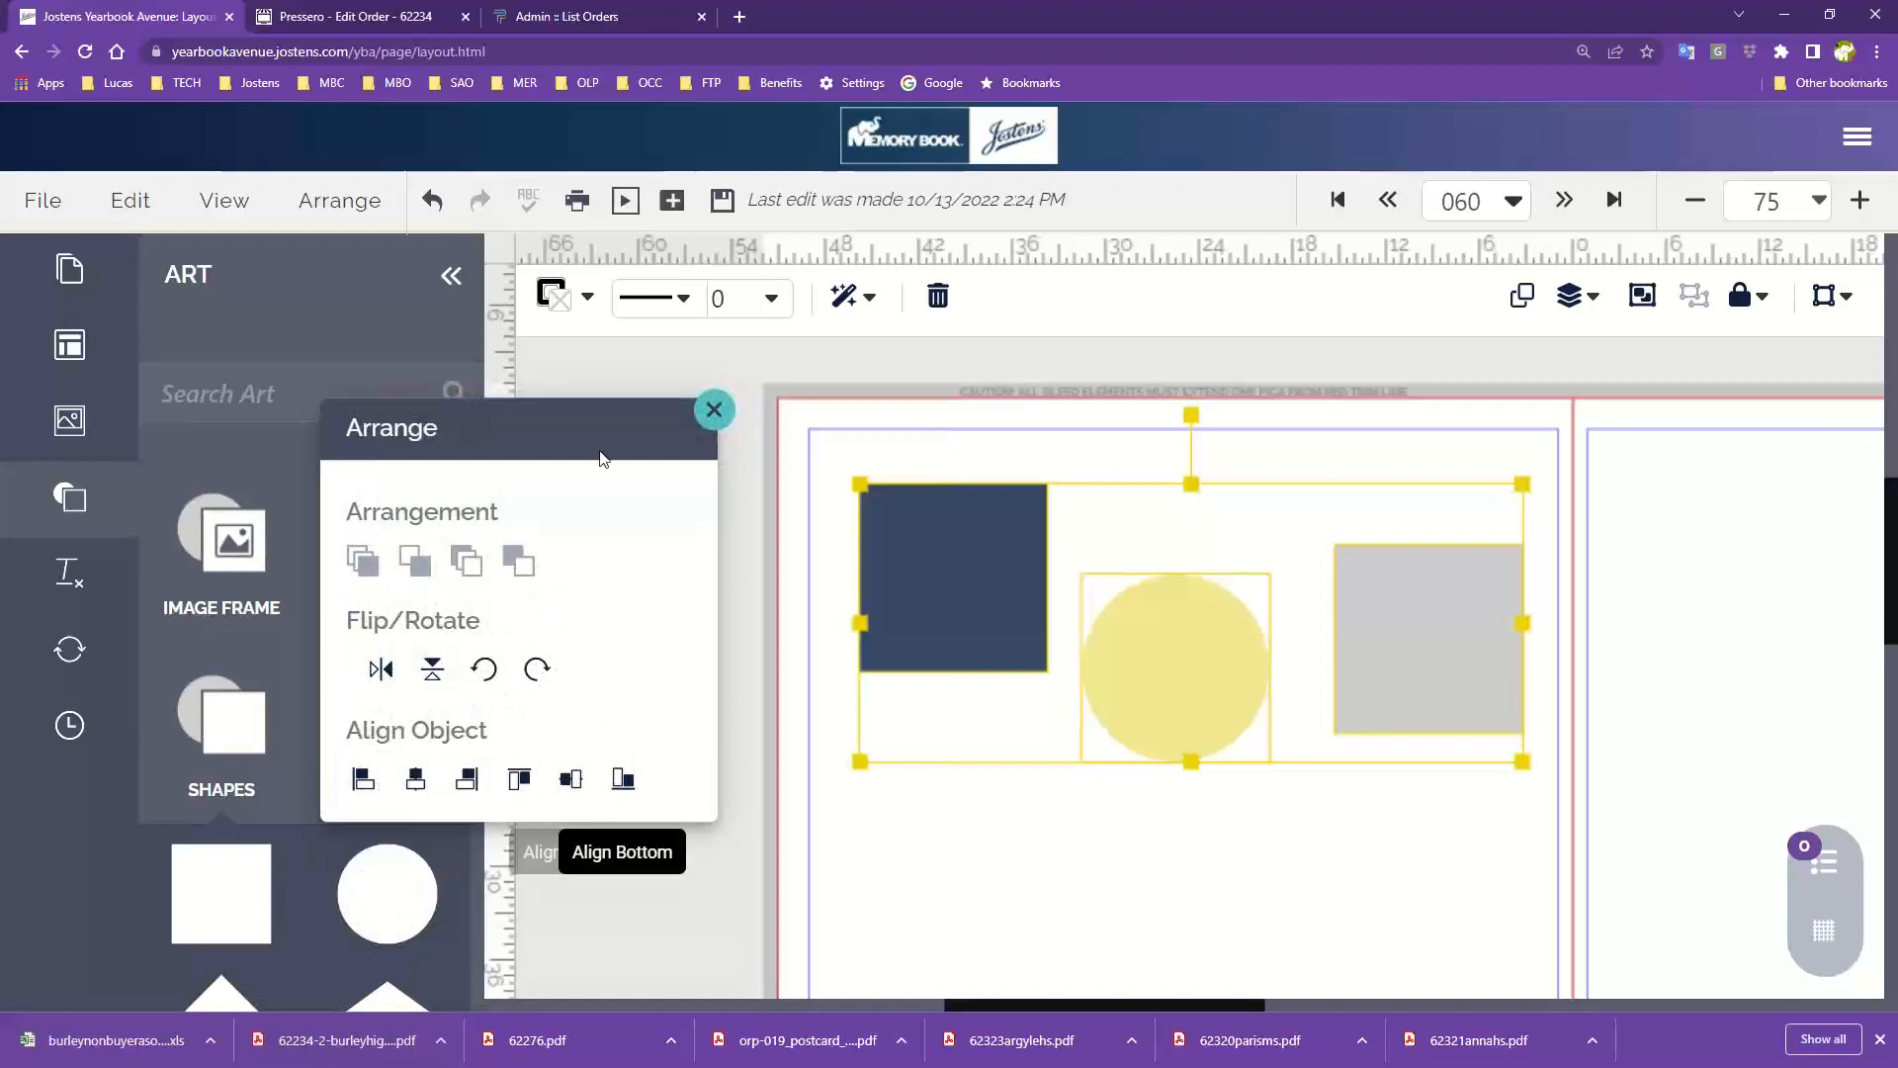
pyautogui.moveTo(503, 422); pyautogui.dragTo(616, 250)
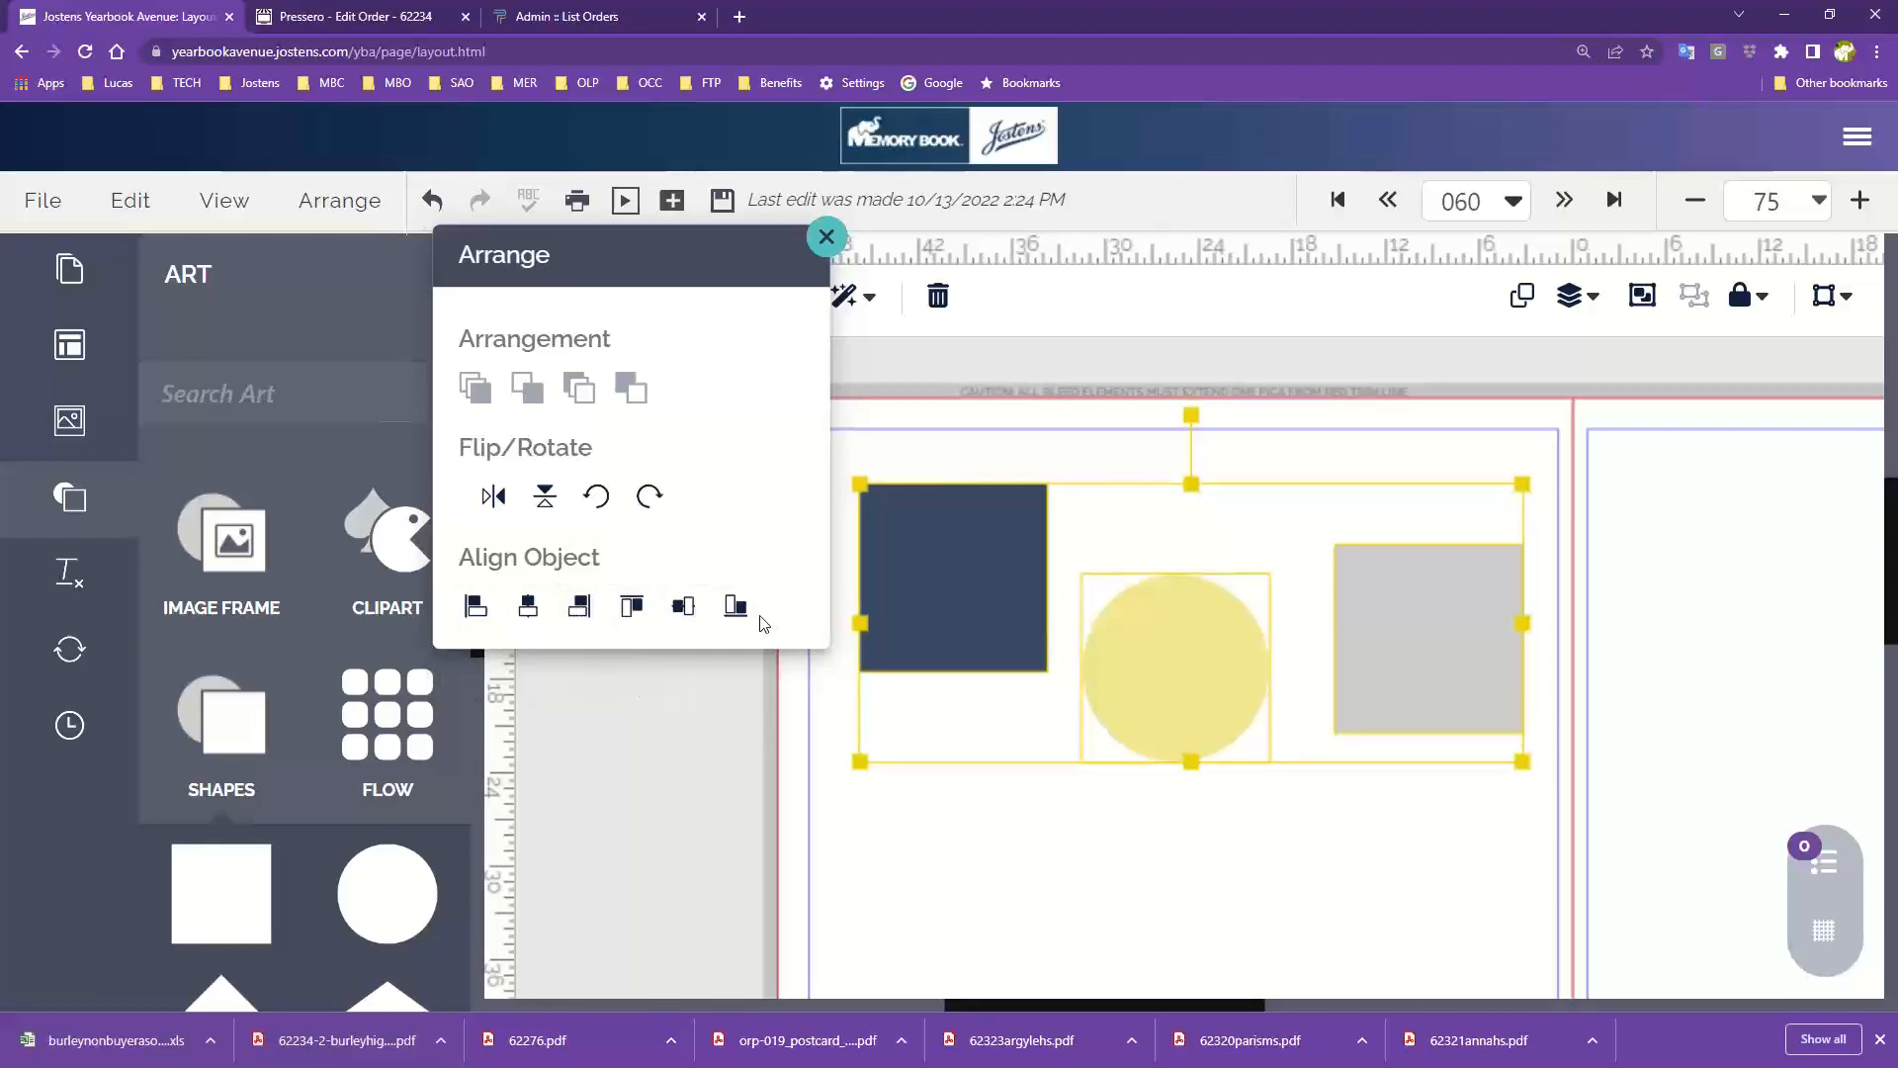
pyautogui.click(633, 609)
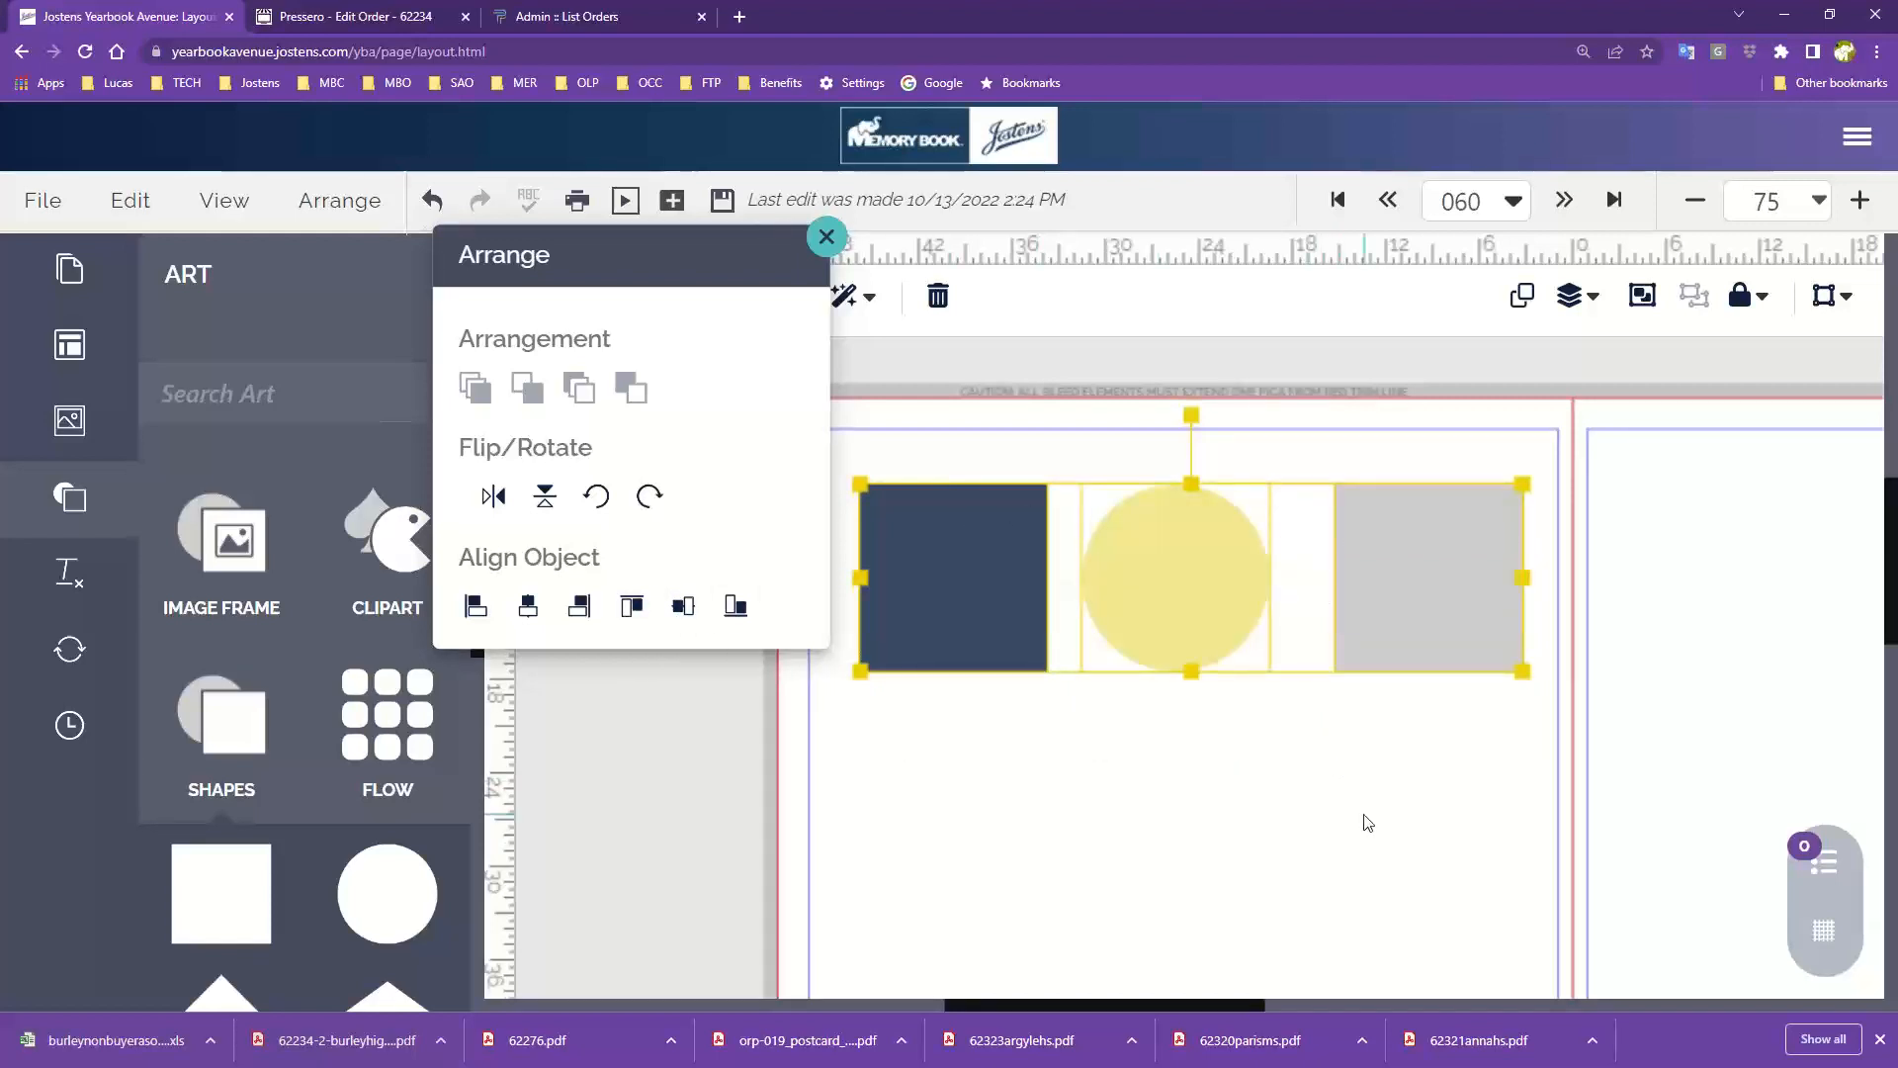
# Step: Stagger the three shapes by moving the yellow circle and the grey square down to different heights
pyautogui.scroll(-1, 1364, 816)
pyautogui.click(1323, 748)
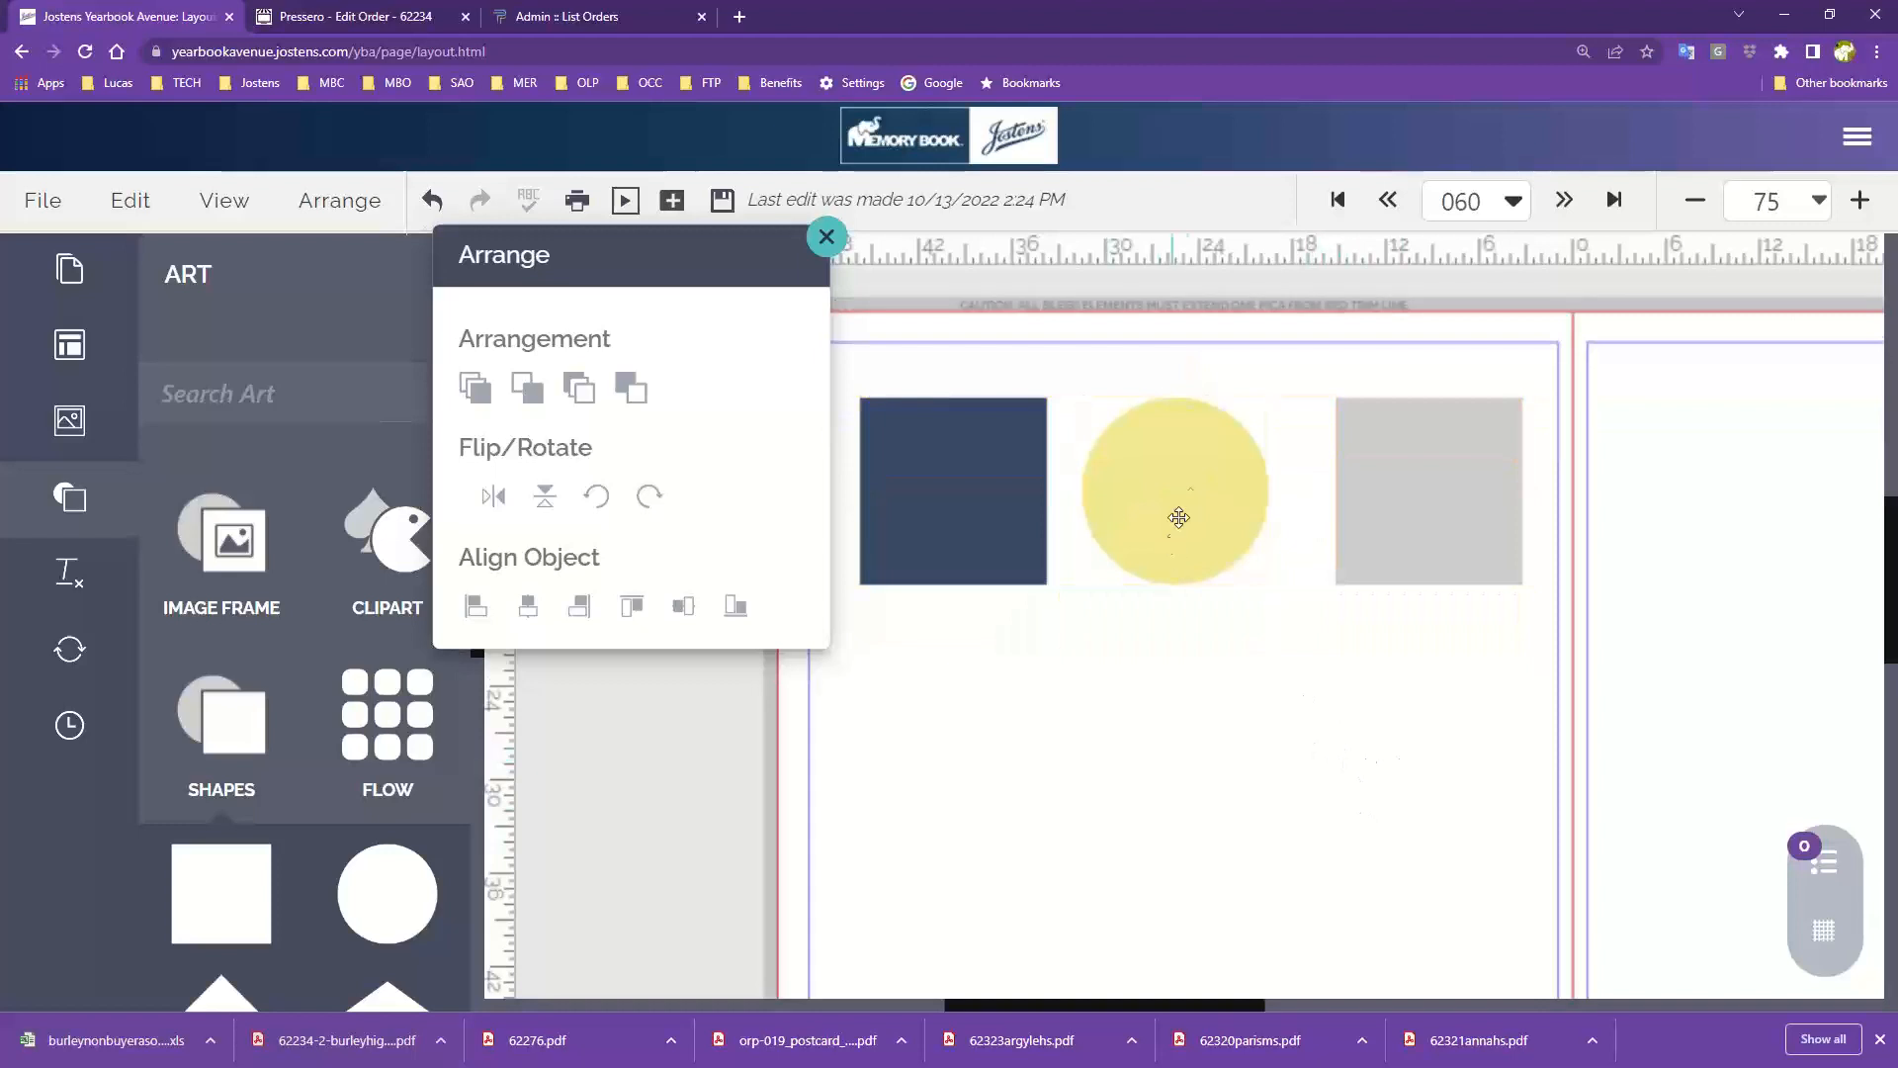
pyautogui.moveTo(1179, 517); pyautogui.dragTo(1201, 656)
pyautogui.moveTo(1433, 534); pyautogui.dragTo(1446, 599)
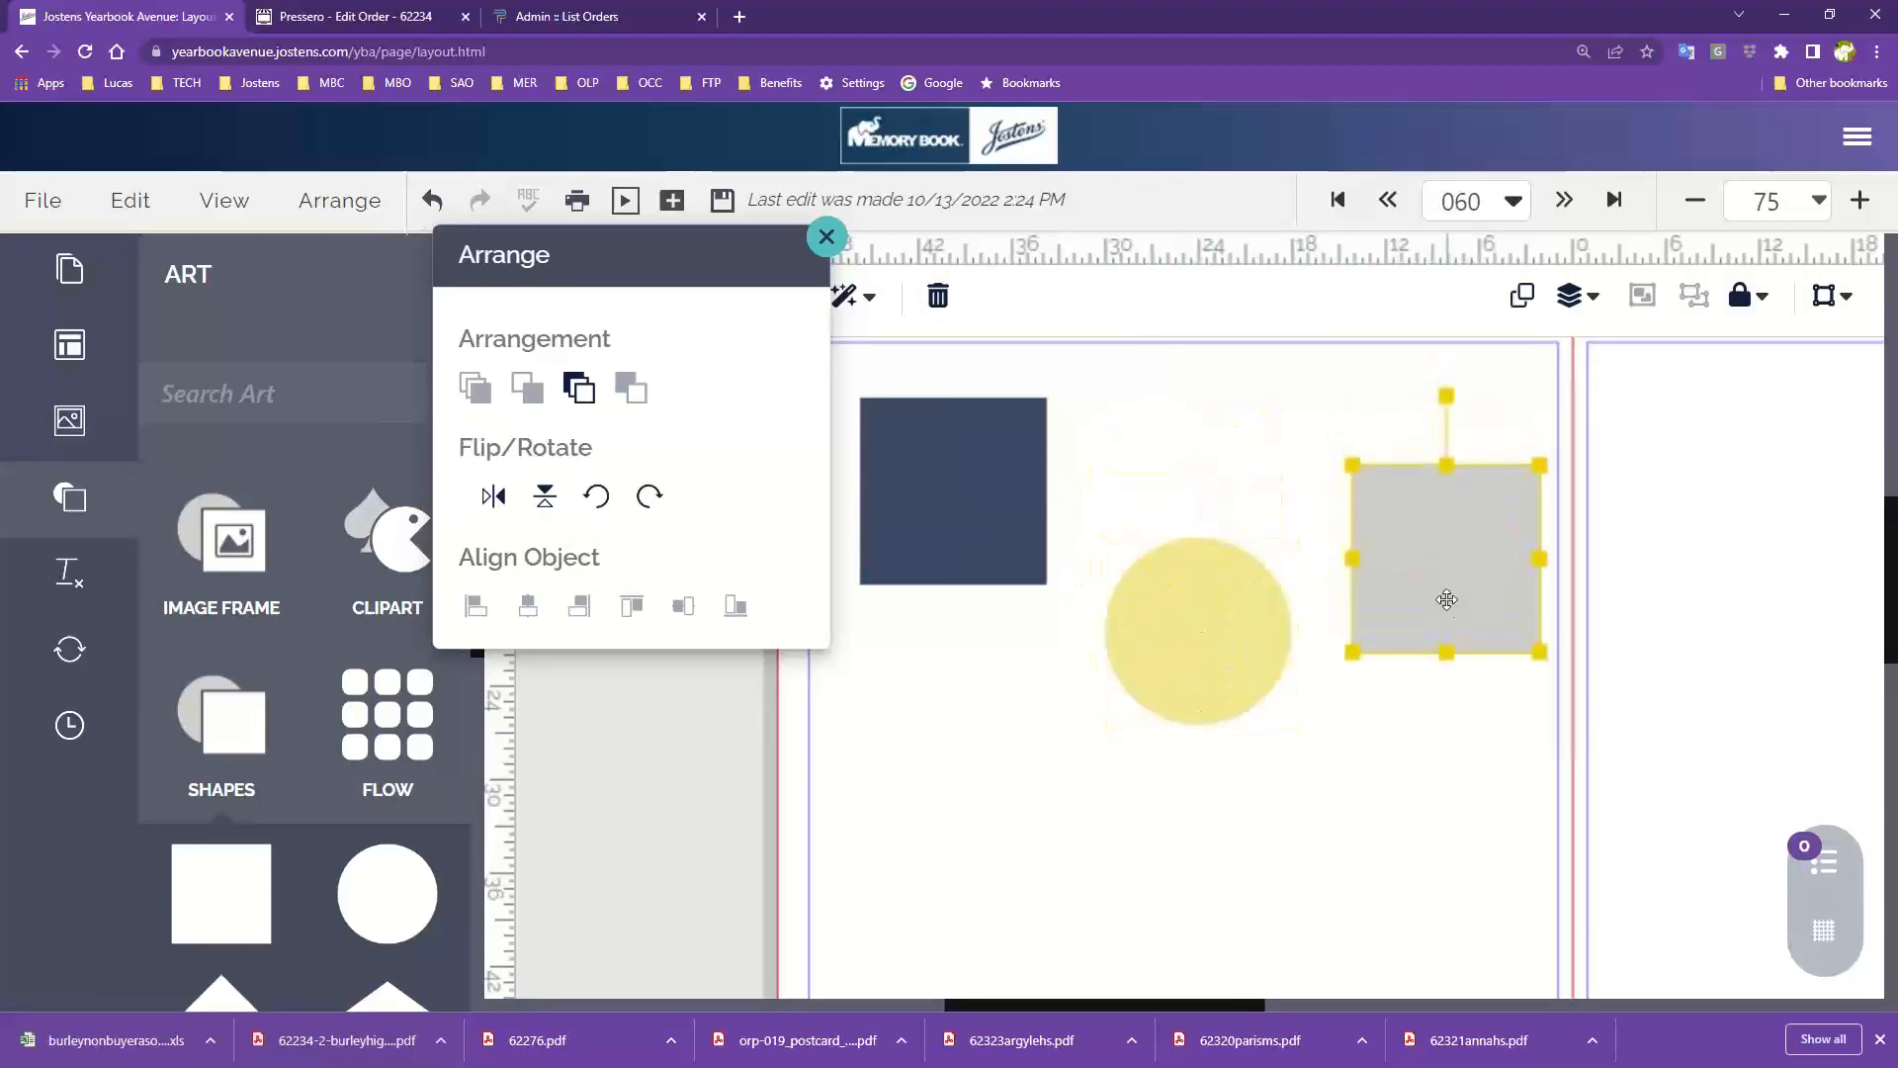
# Step: Align the middles of all three shapes along one horizontal line and move the row slightly up
pyautogui.moveTo(907, 699); pyautogui.dragTo(1475, 489)
pyautogui.click(683, 610)
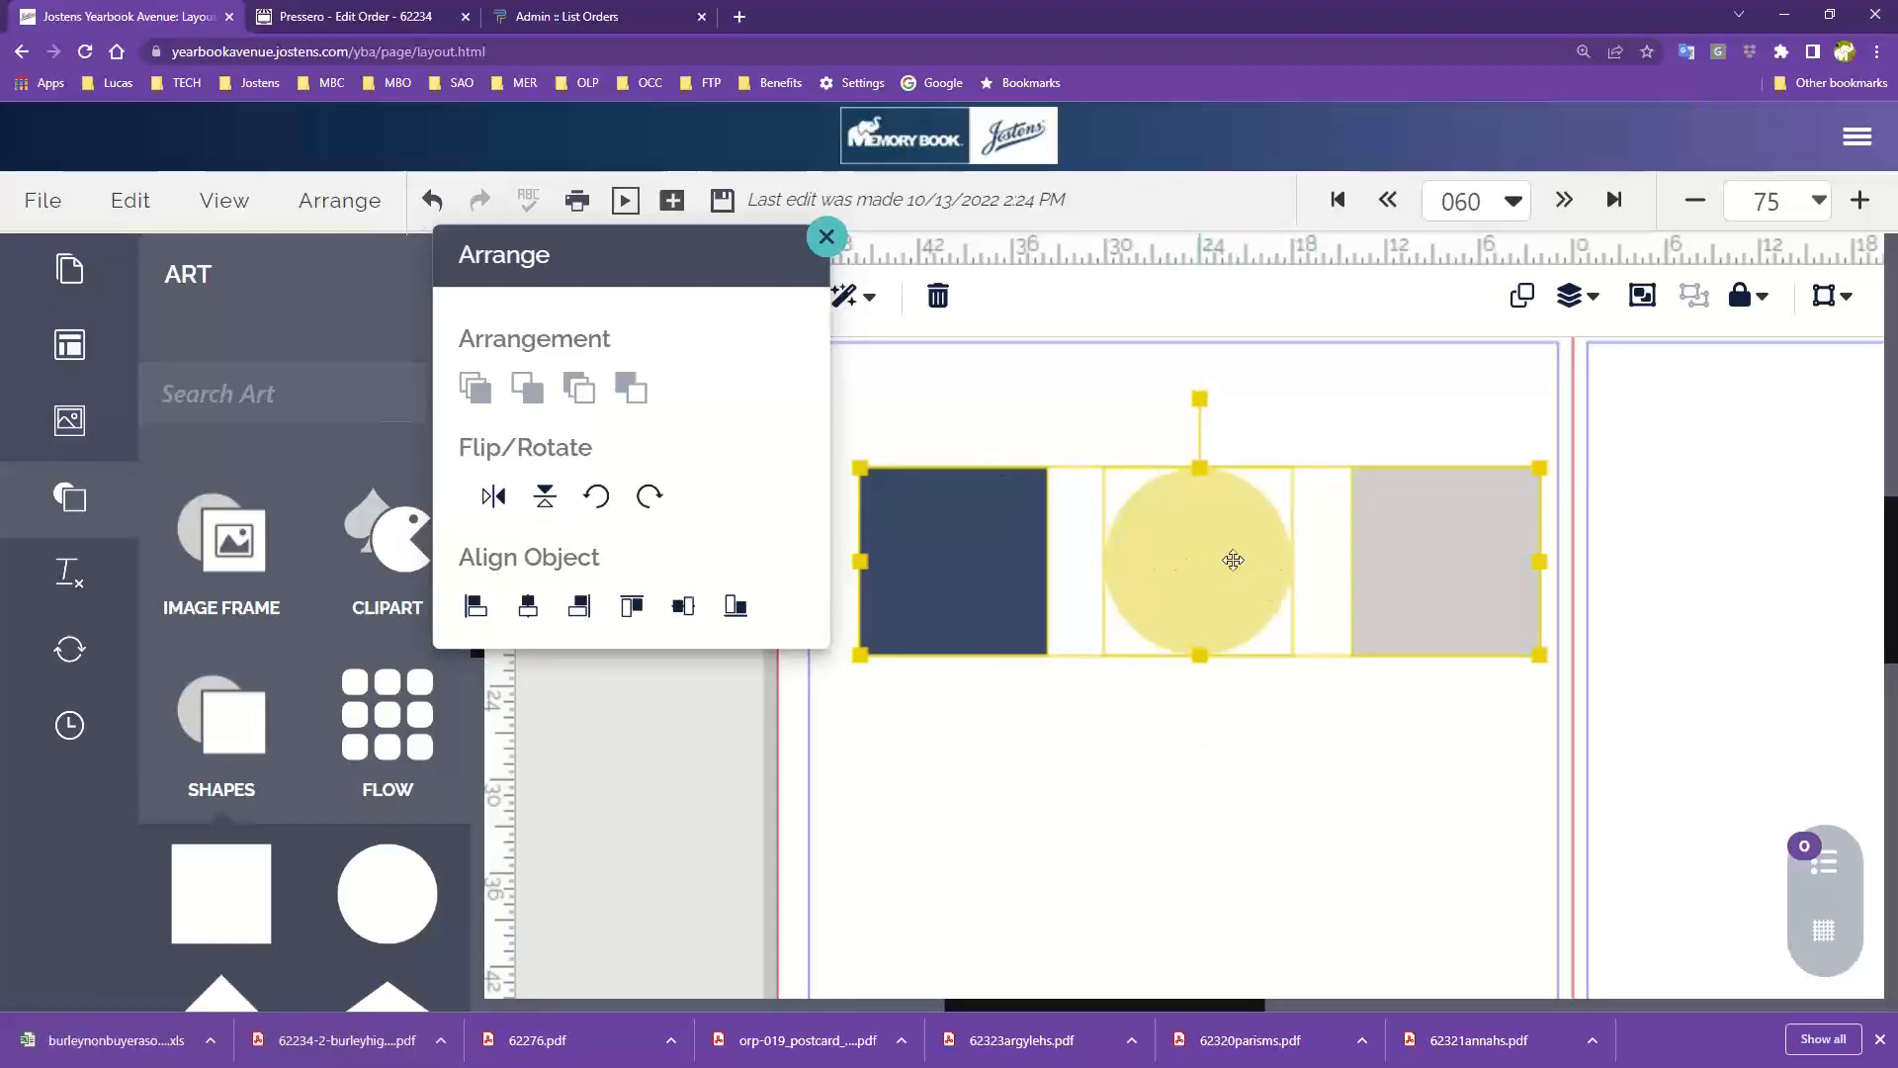
pyautogui.moveTo(1209, 567); pyautogui.dragTo(1204, 535)
pyautogui.click(1413, 867)
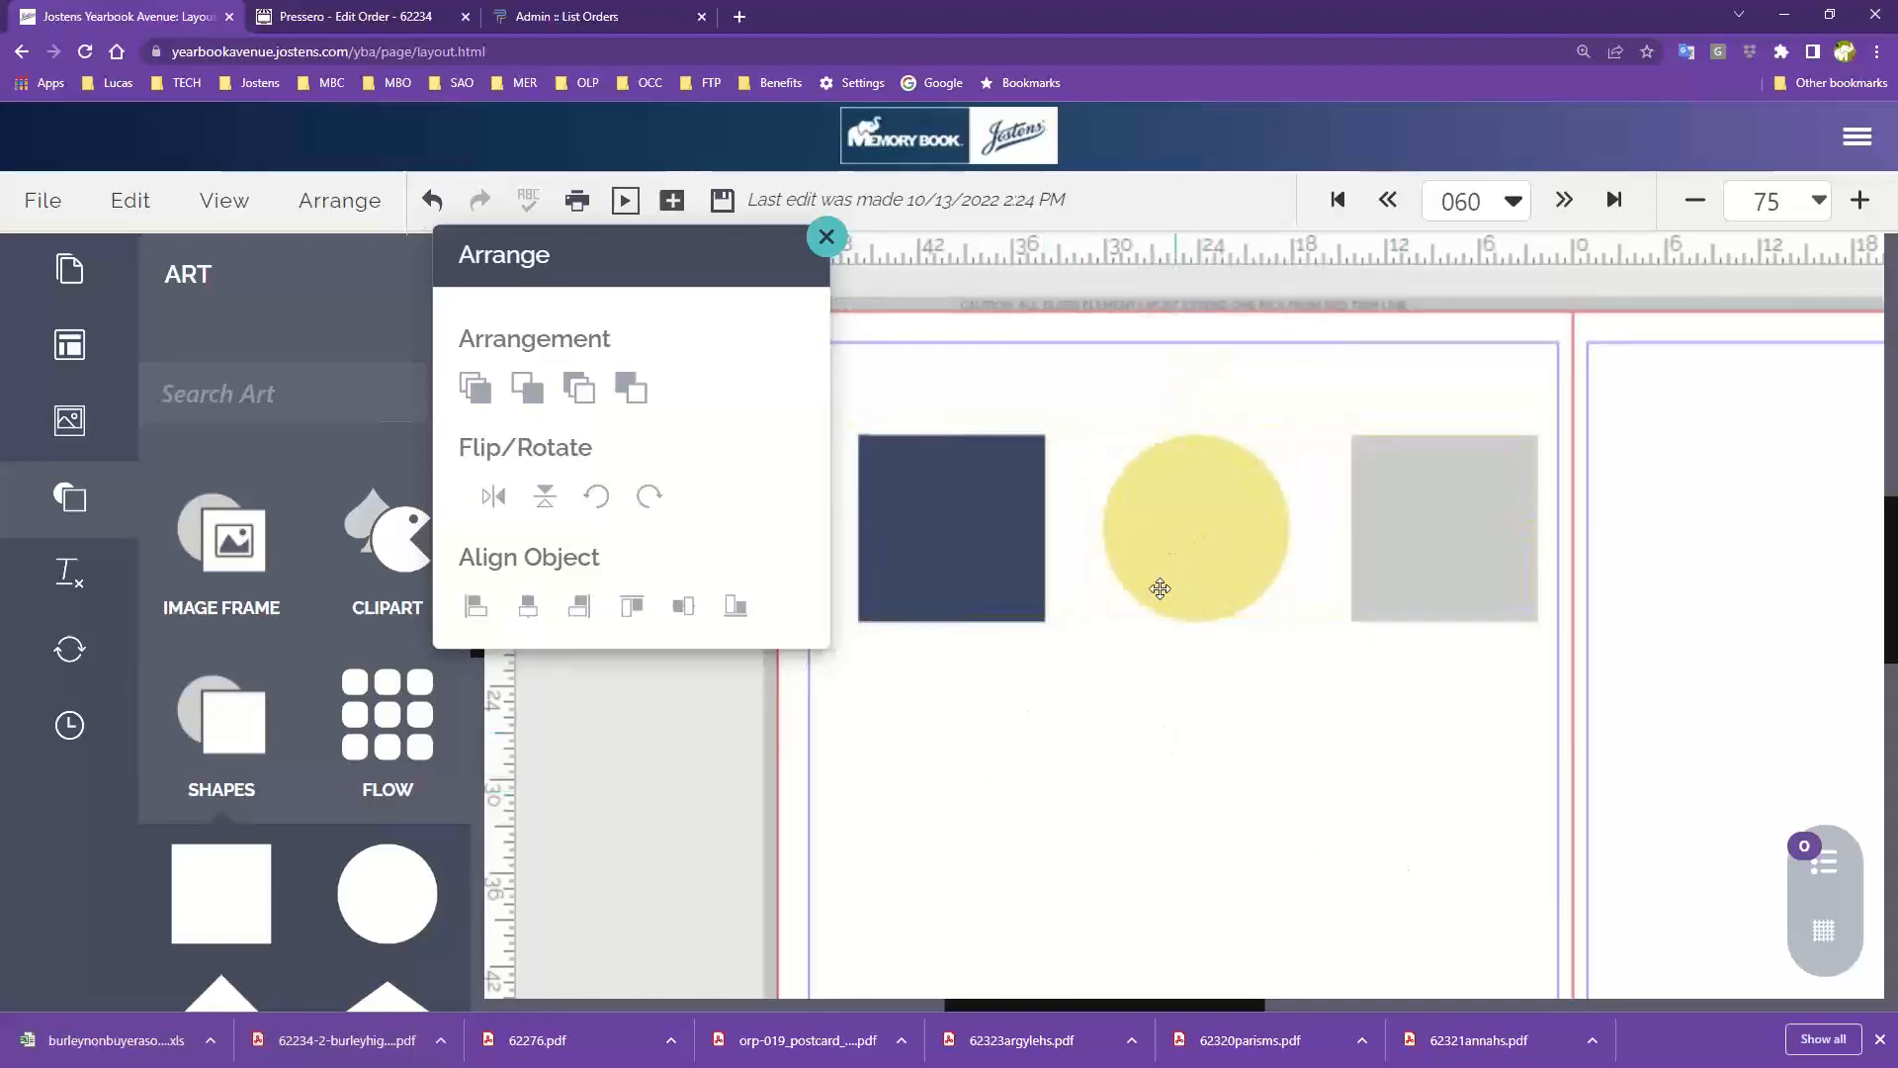
# Step: Move the yellow circle and the grey square beneath the dark blue square to form a loose vertical stack
pyautogui.click(1130, 531)
pyautogui.moveTo(1207, 530); pyautogui.dragTo(1216, 598)
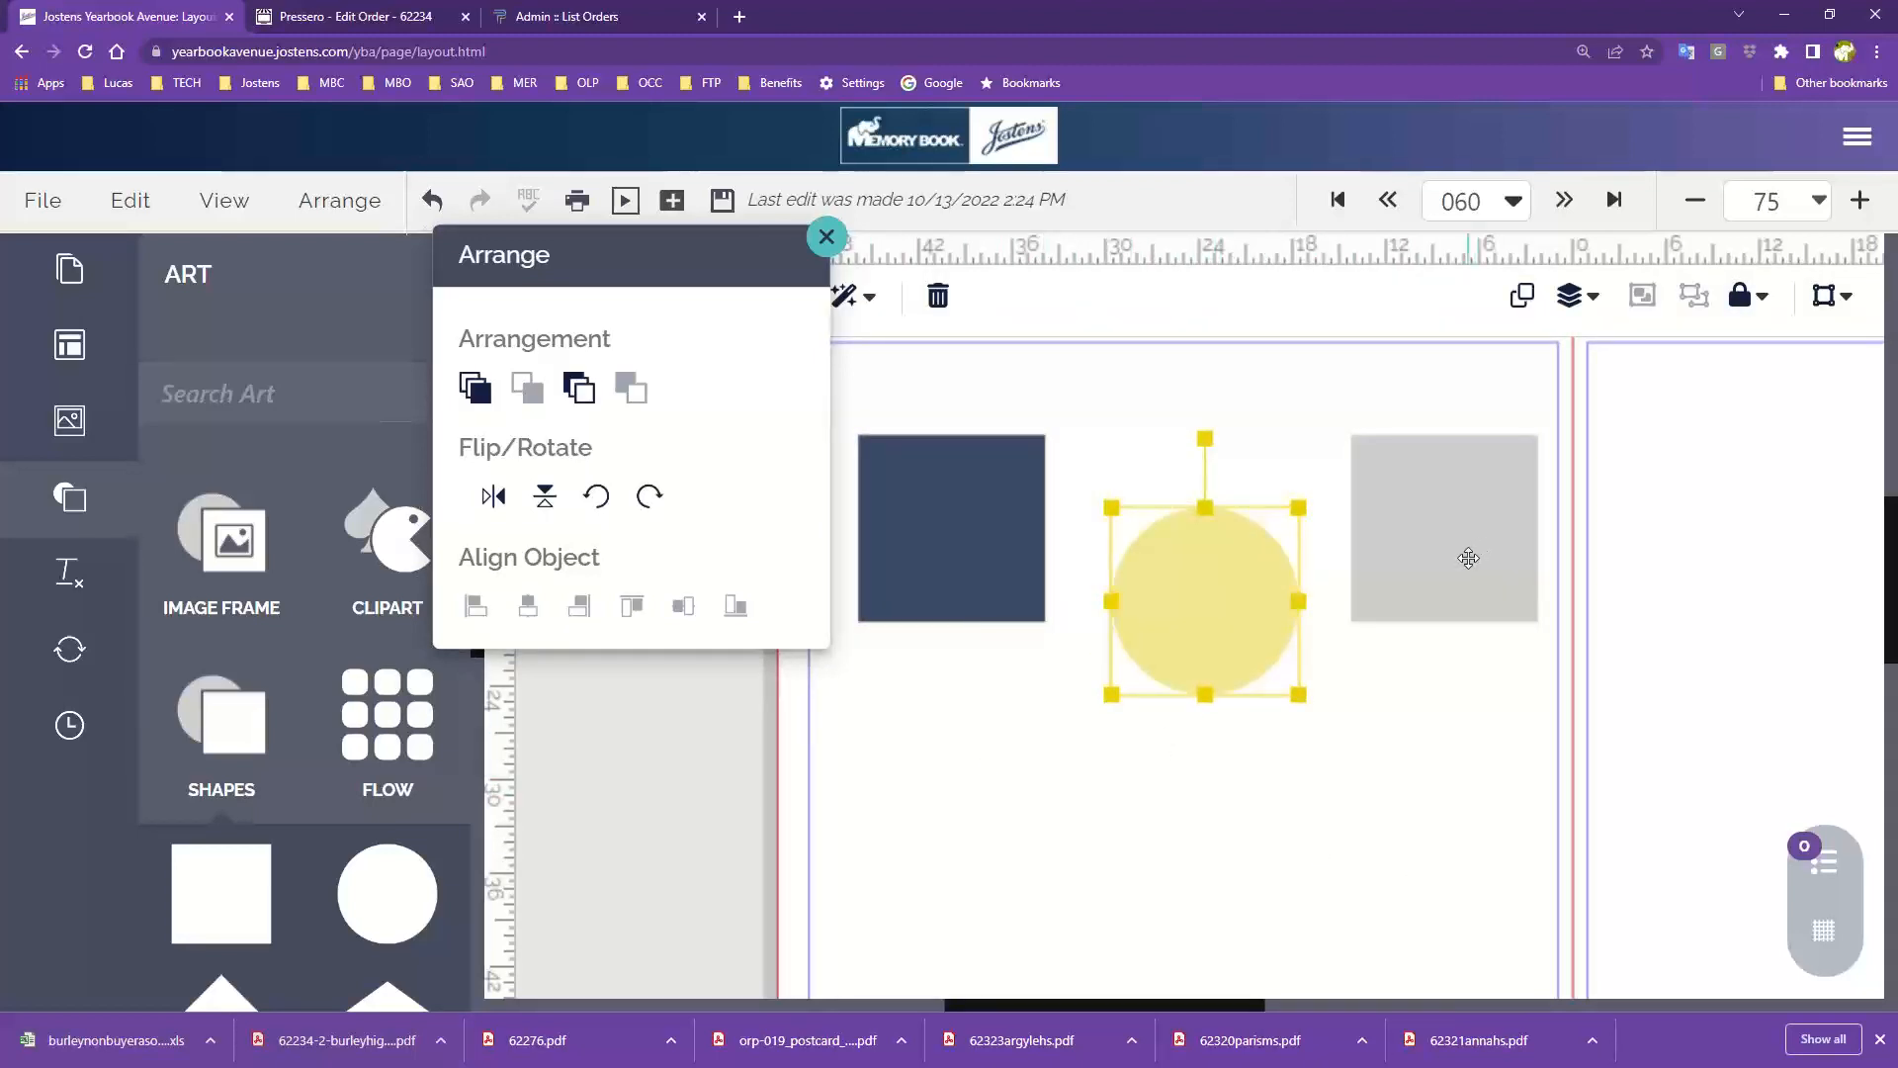
pyautogui.moveTo(1224, 693); pyautogui.dragTo(1103, 826)
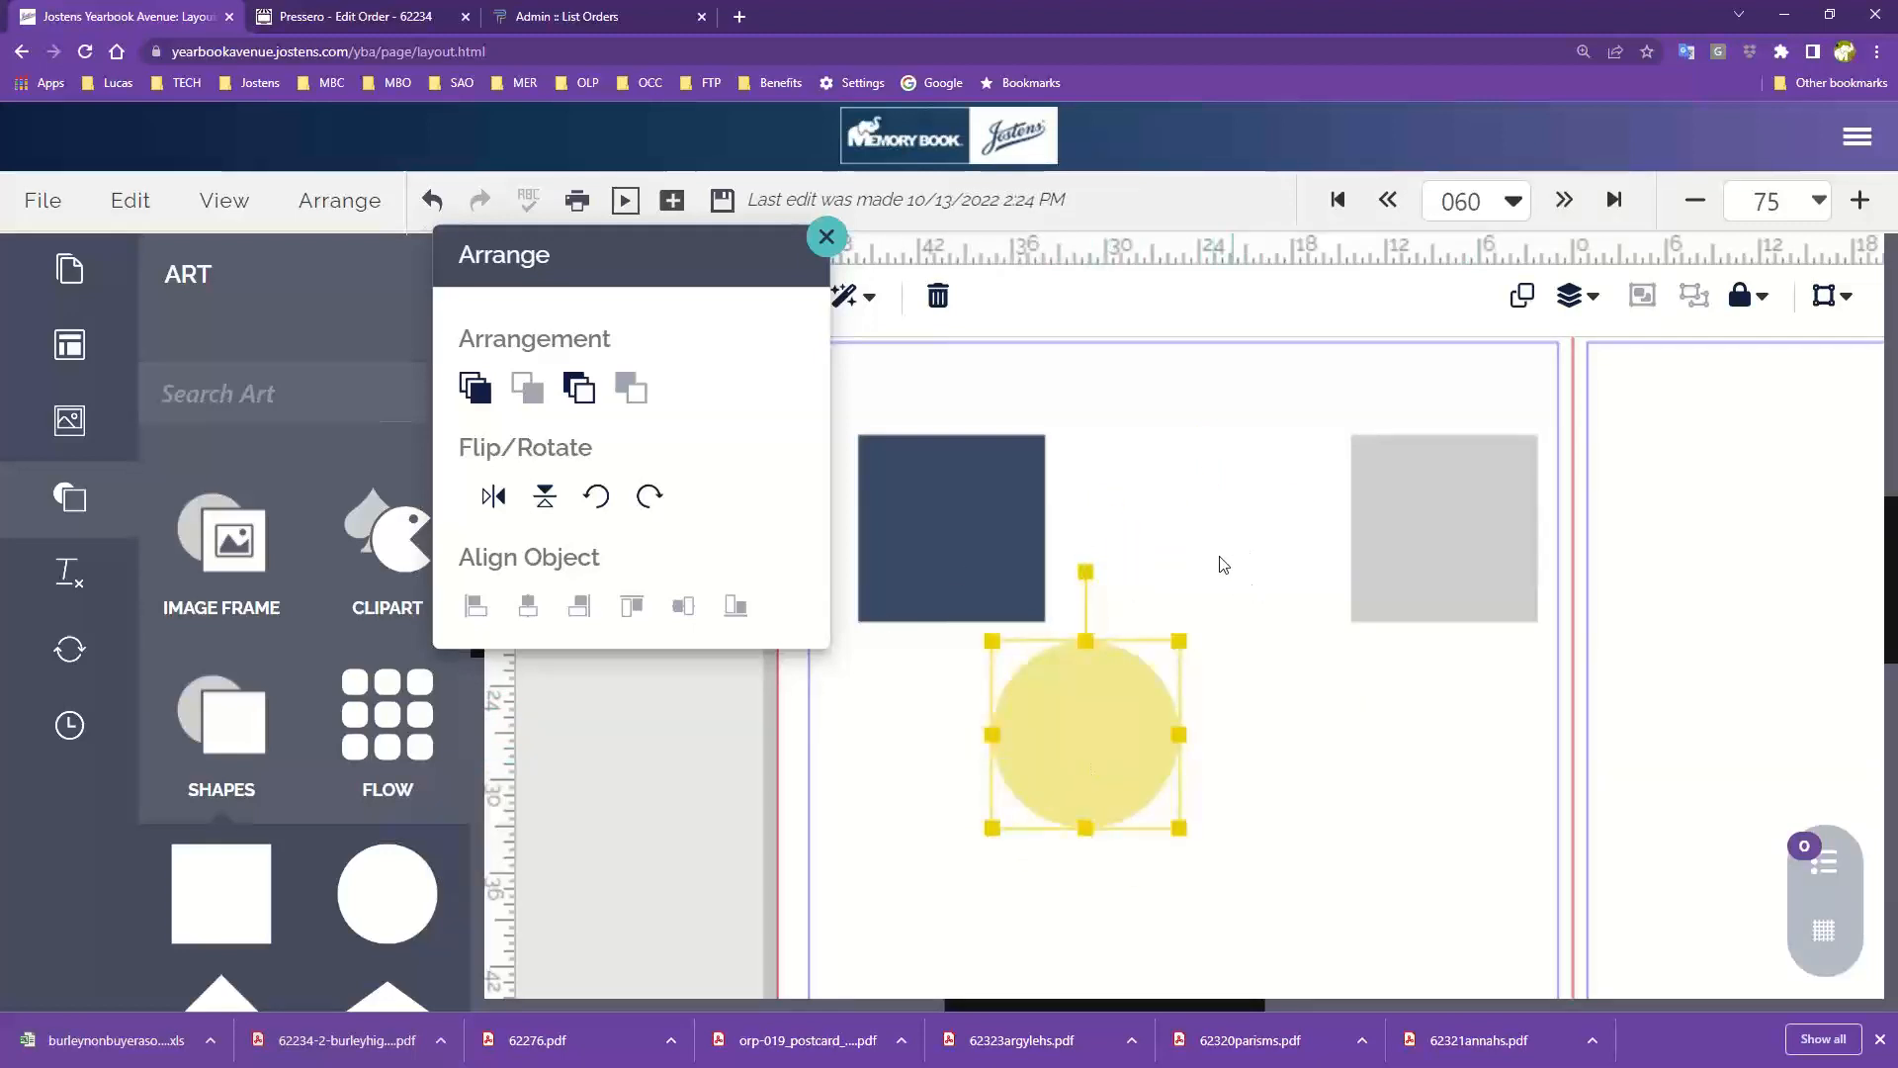
pyautogui.moveTo(1163, 542); pyautogui.dragTo(1199, 419)
pyautogui.moveTo(1483, 469); pyautogui.dragTo(1018, 814)
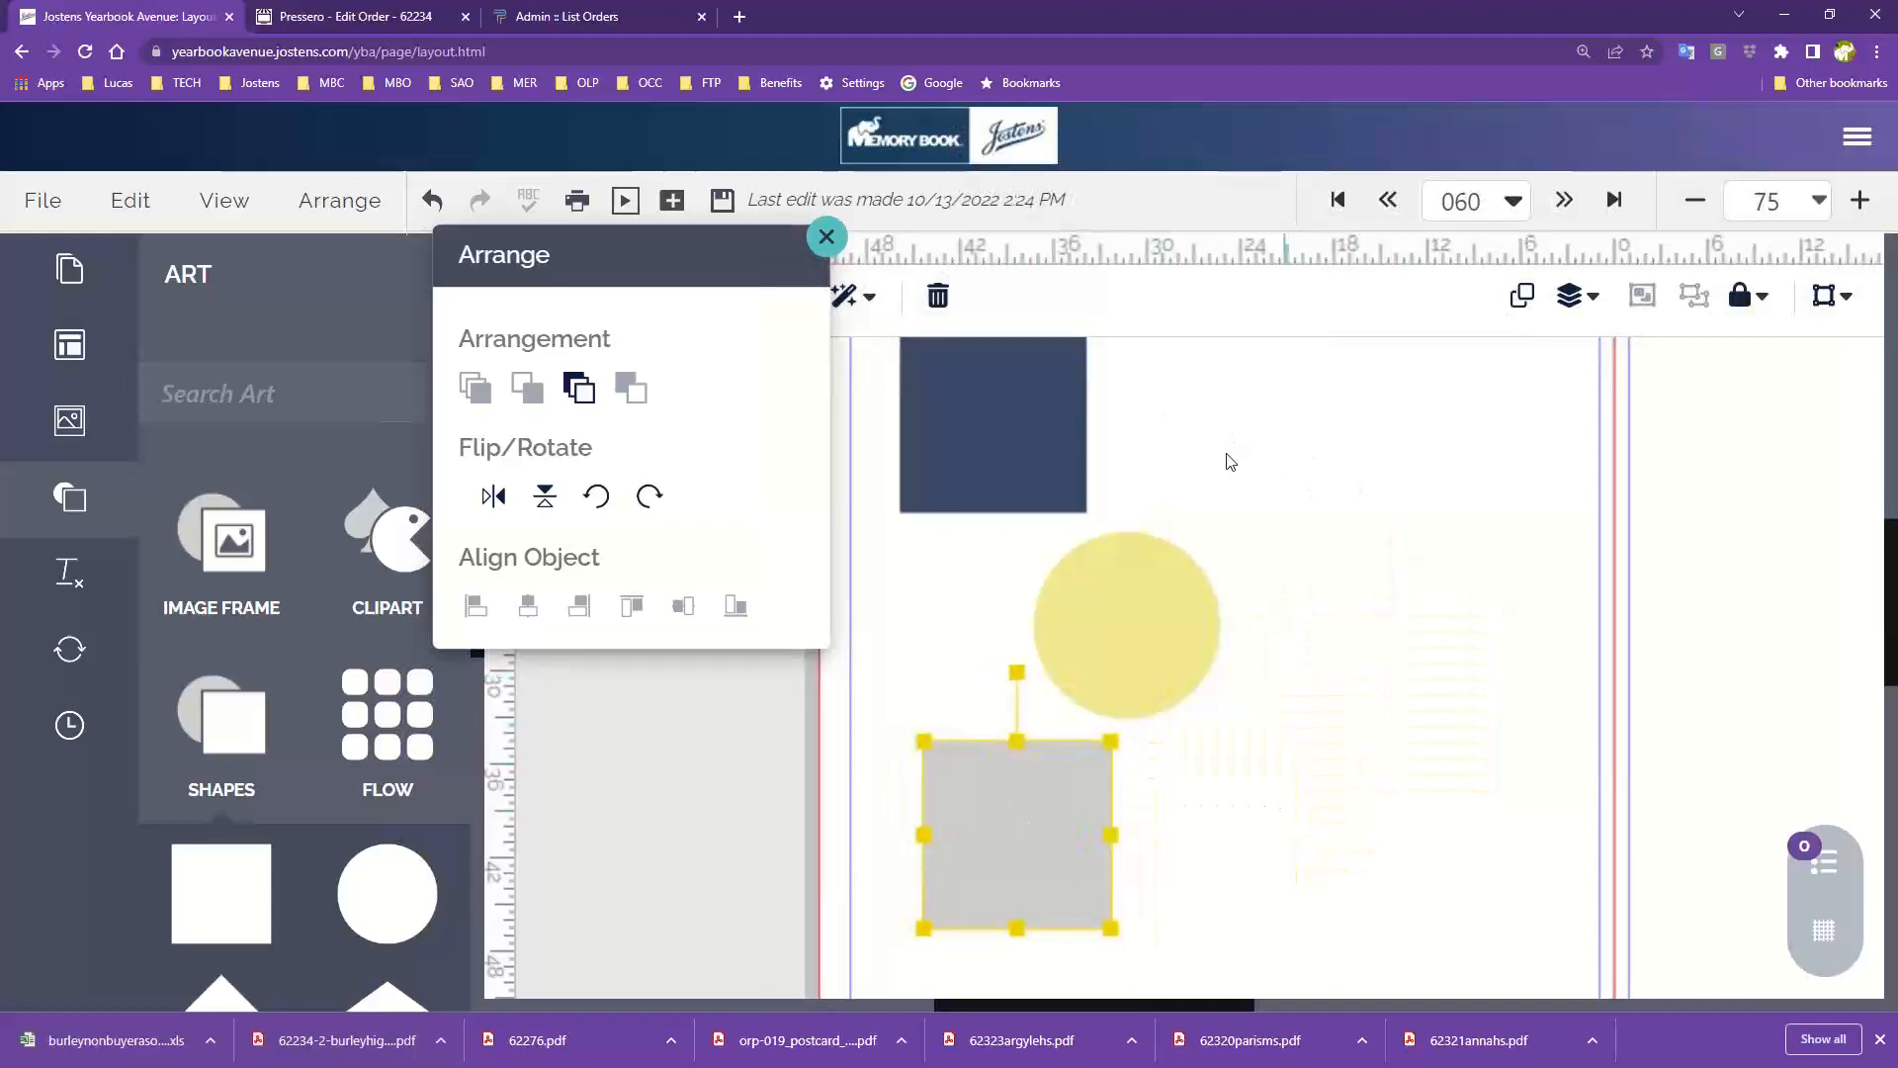
# Step: Select the three stacked shapes and align them by their centres into one vertical column
pyautogui.moveTo(1218, 418); pyautogui.dragTo(1000, 854)
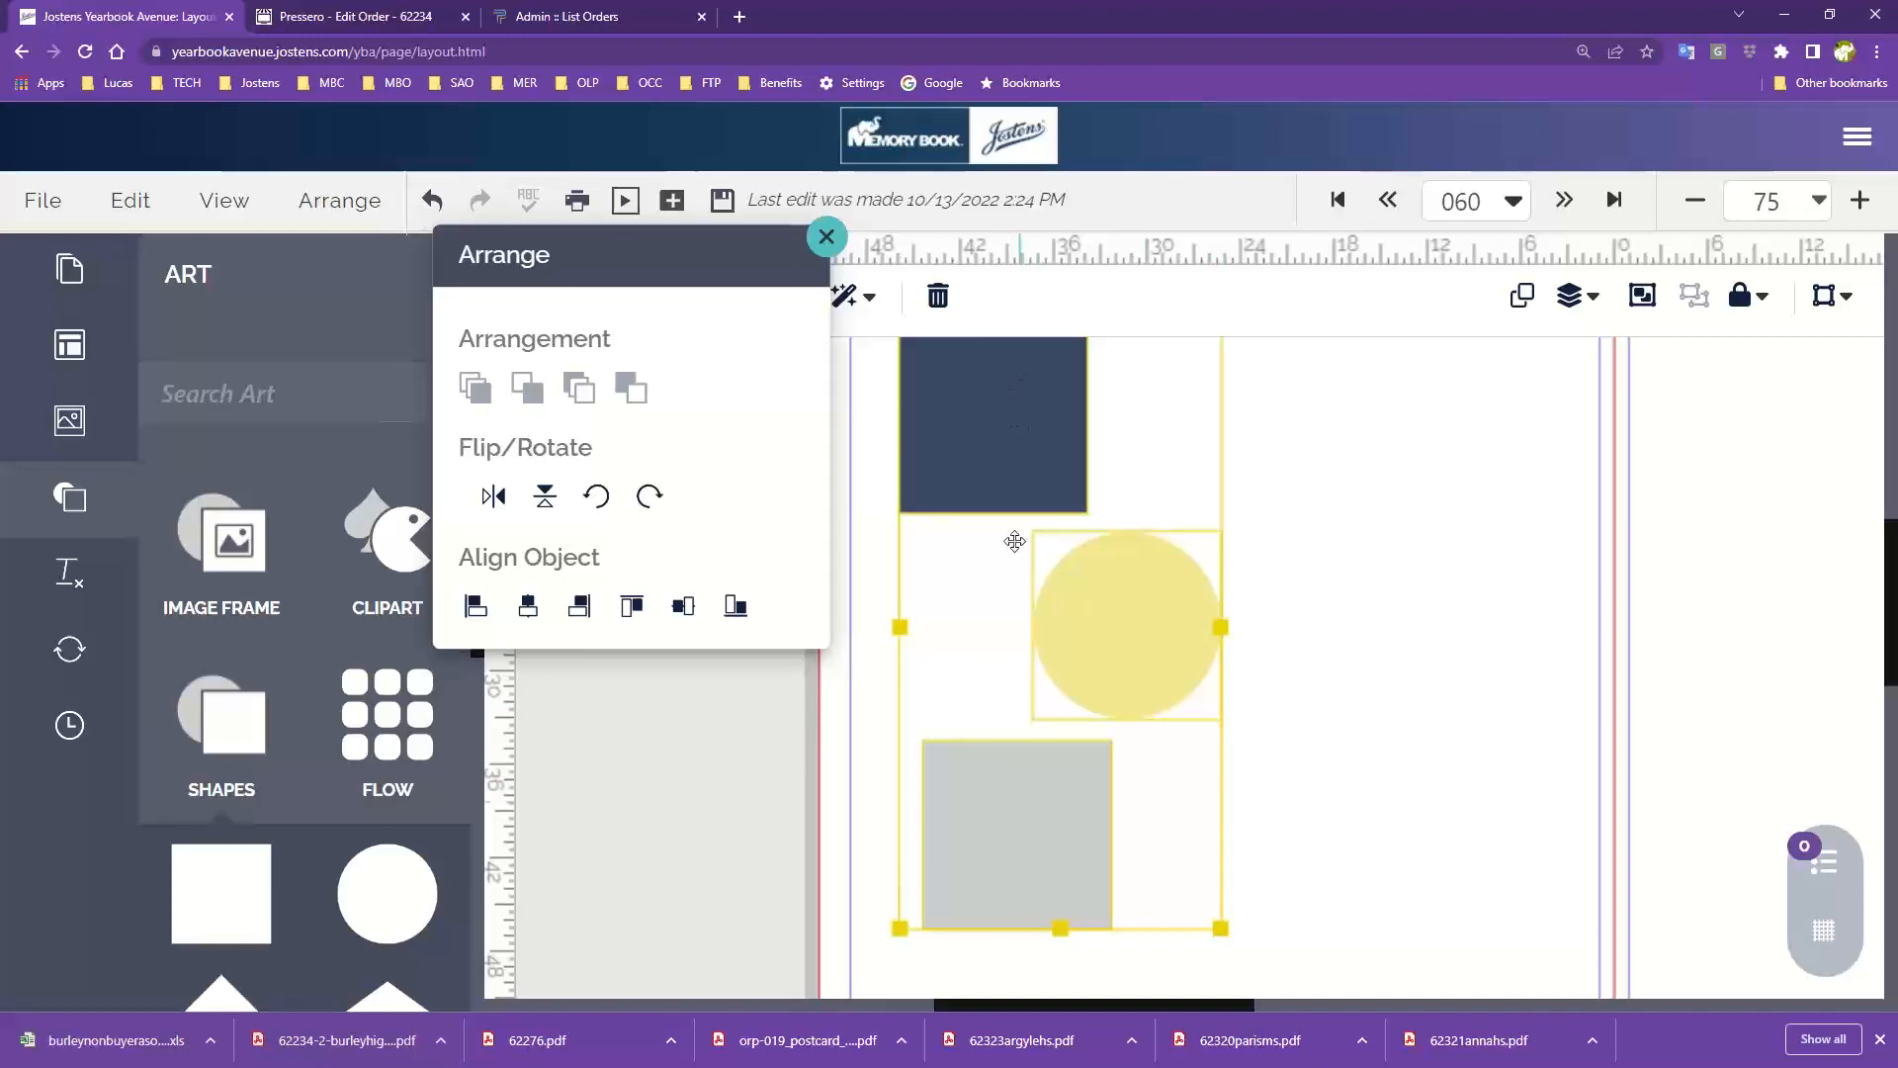
pyautogui.click(528, 606)
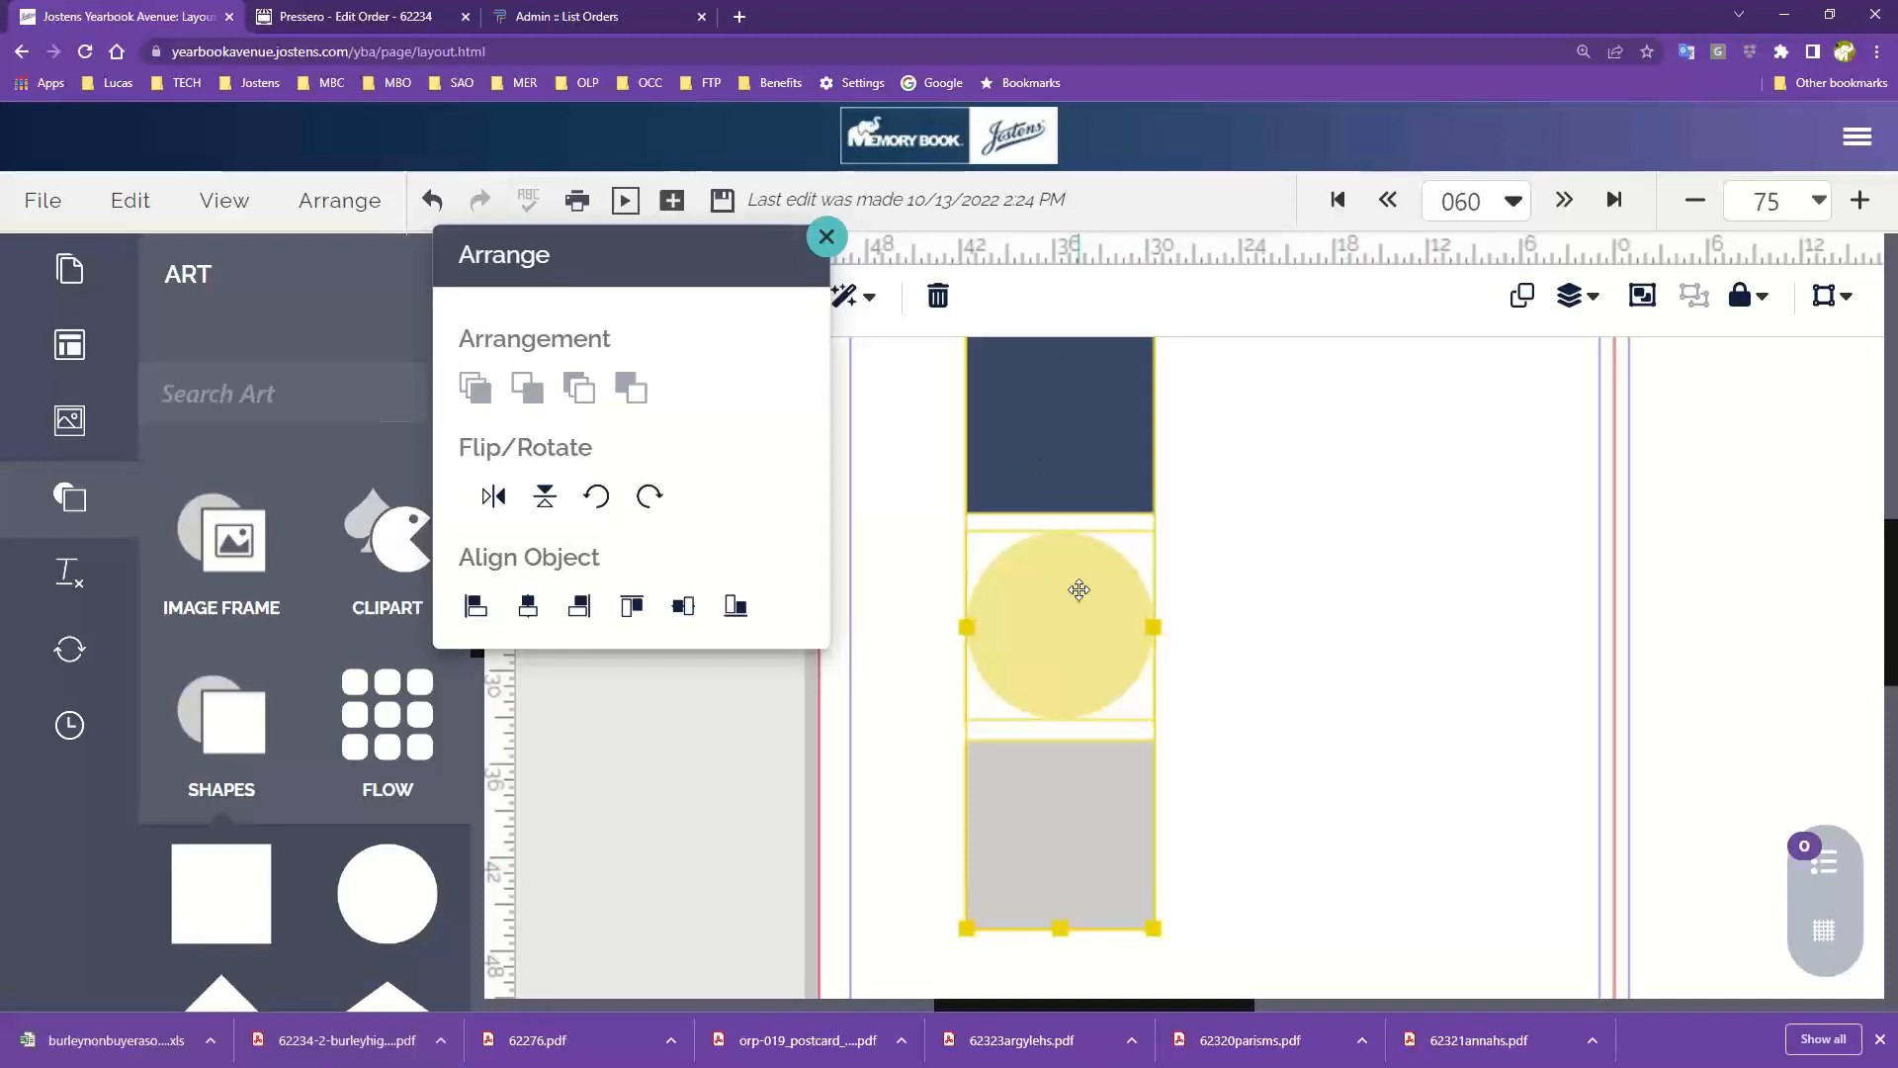
pyautogui.click(1239, 740)
# Step: Move the dark blue and grey squares so both overlap the yellow circle, and review the stacking order options
pyautogui.moveTo(1104, 460); pyautogui.dragTo(1040, 527)
pyautogui.moveTo(1087, 845); pyautogui.dragTo(1202, 581)
pyautogui.click(300, 203)
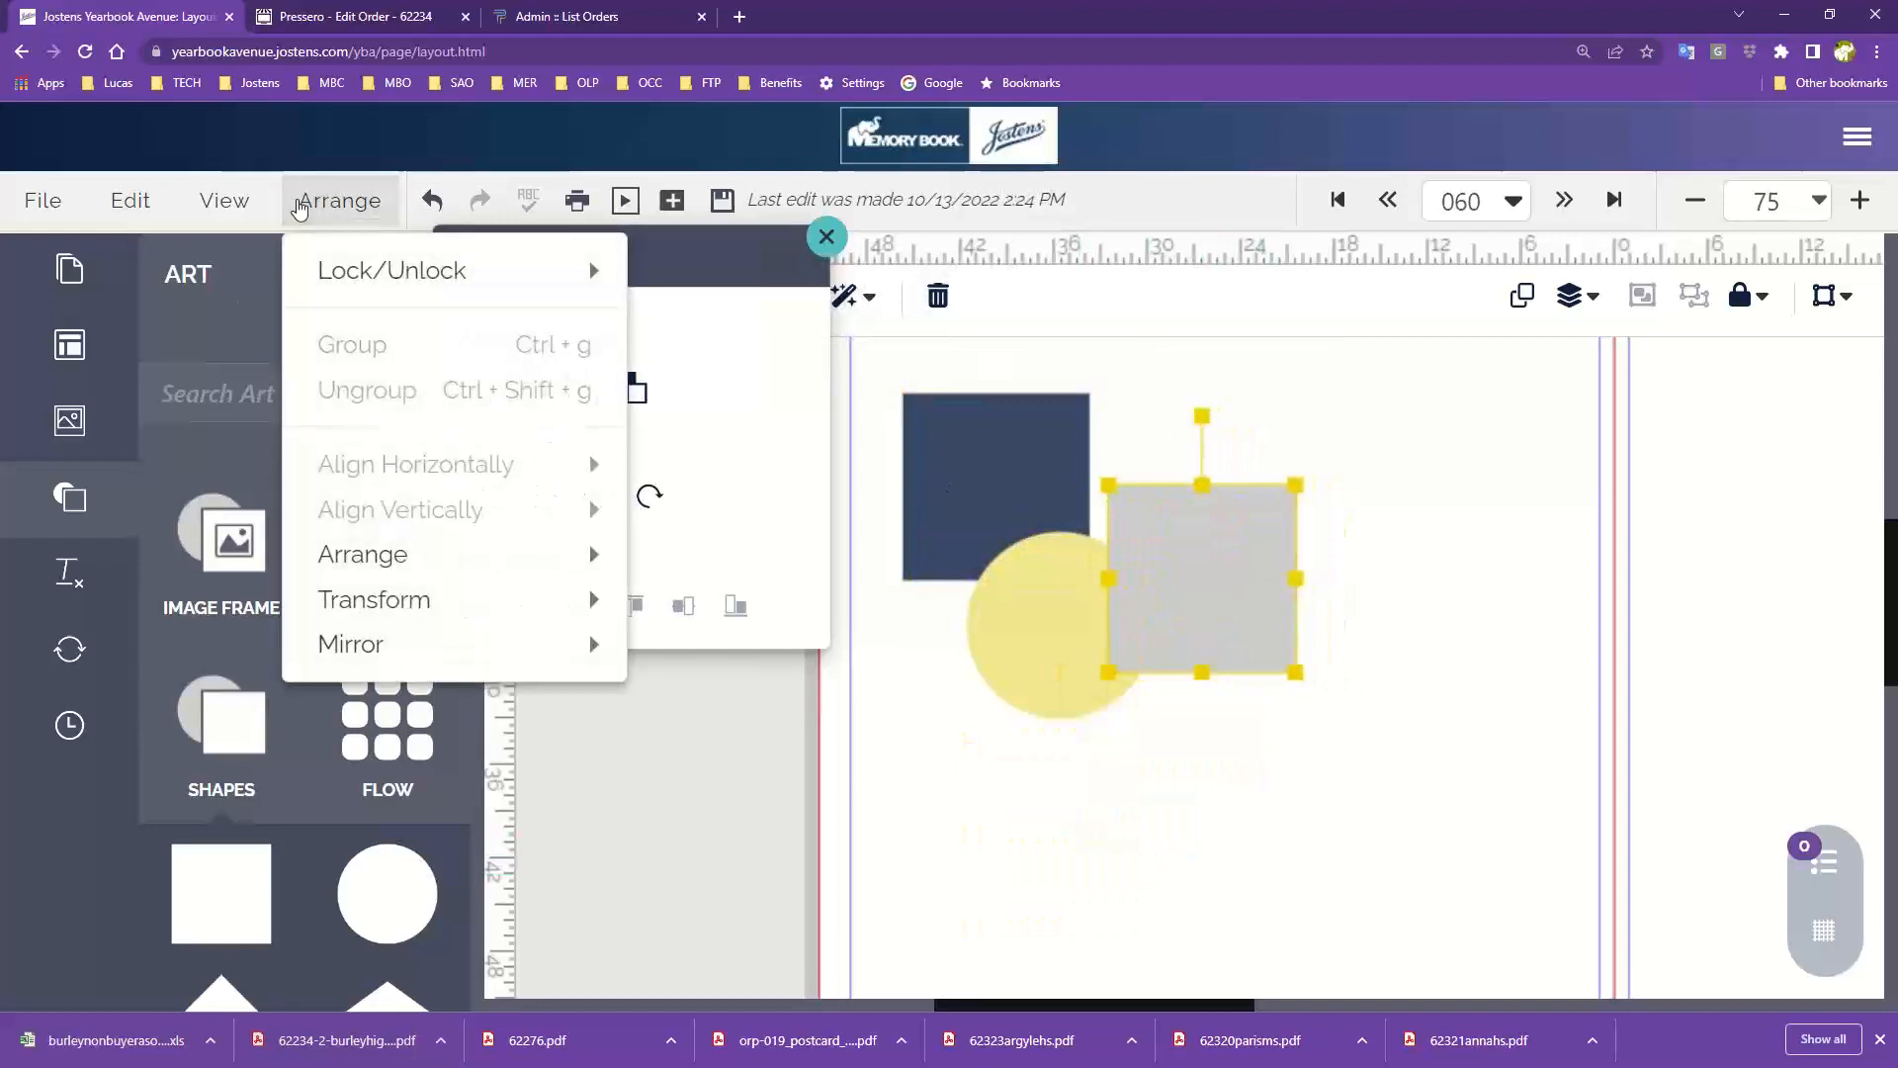
pyautogui.moveTo(370, 563)
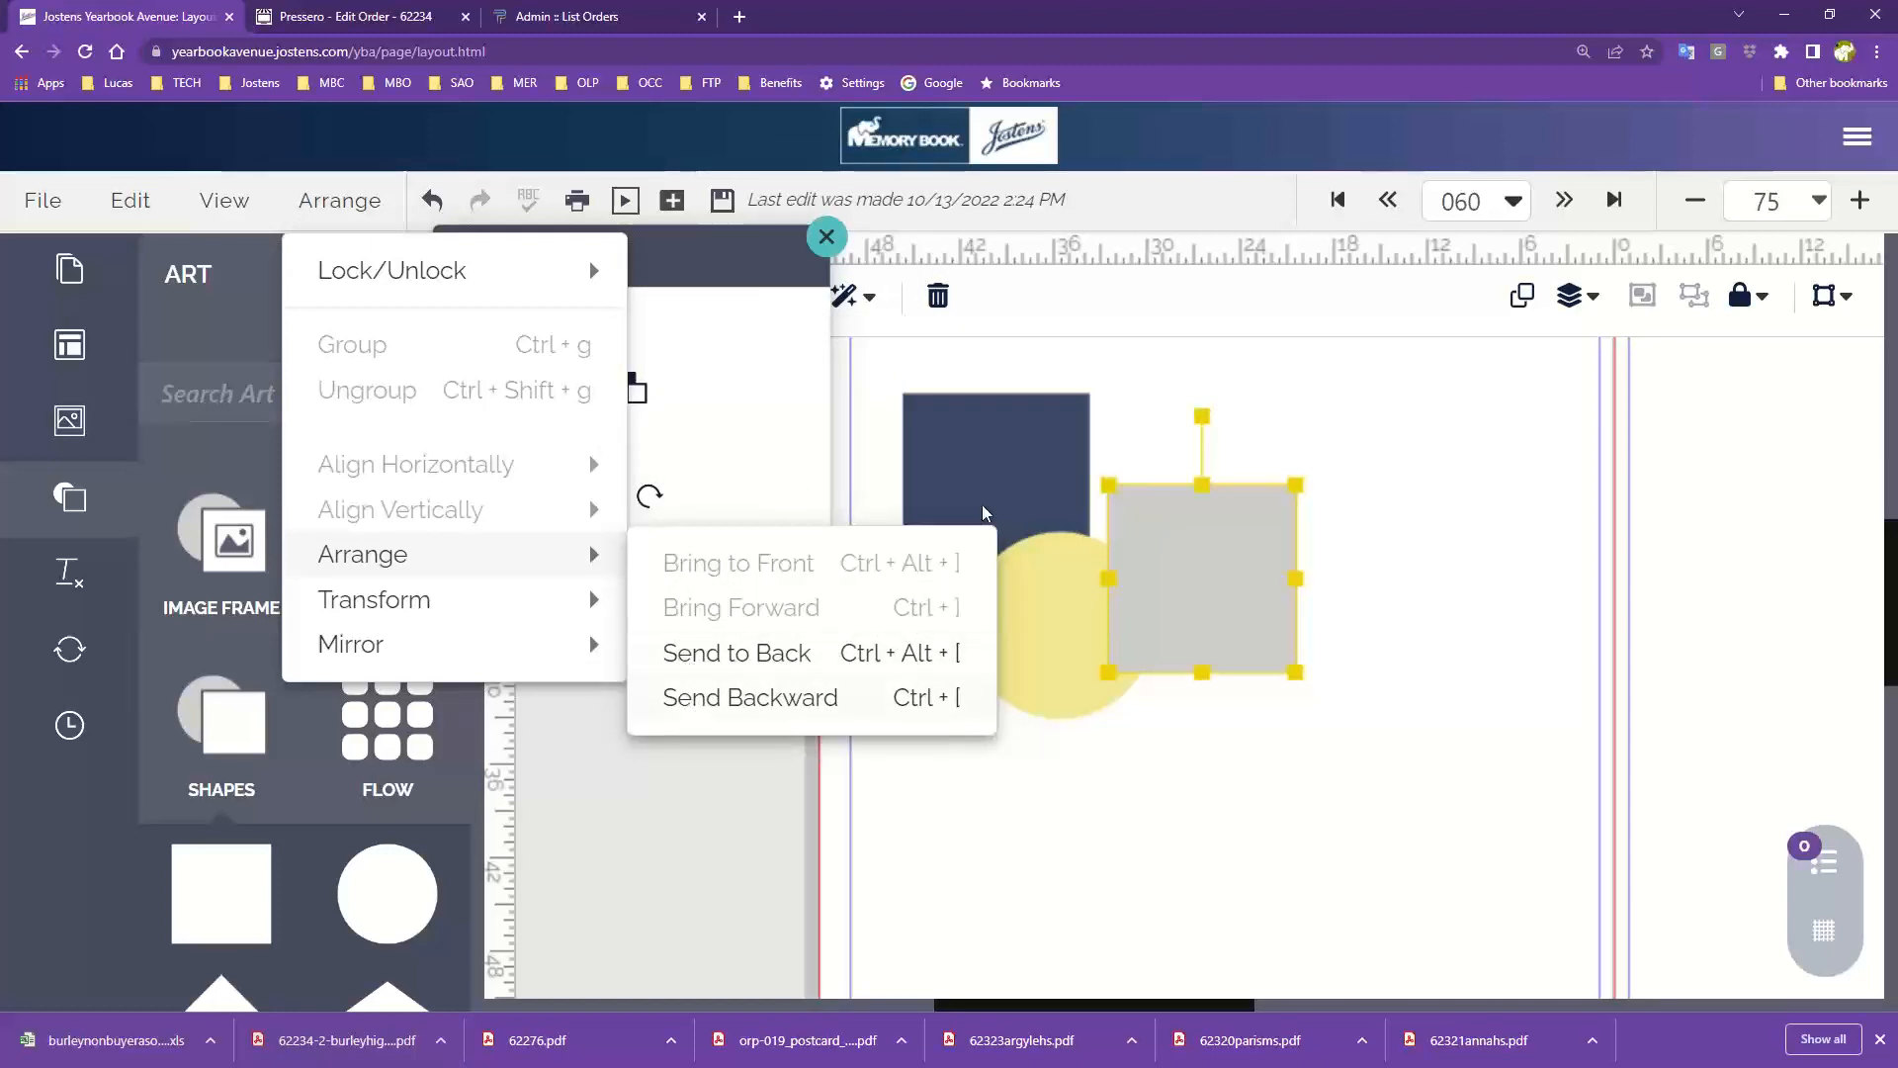
pyautogui.click(1339, 429)
# Step: Move the Arrange palette slightly aside and bring the dark blue square to the front
pyautogui.moveTo(547, 263); pyautogui.dragTo(636, 346)
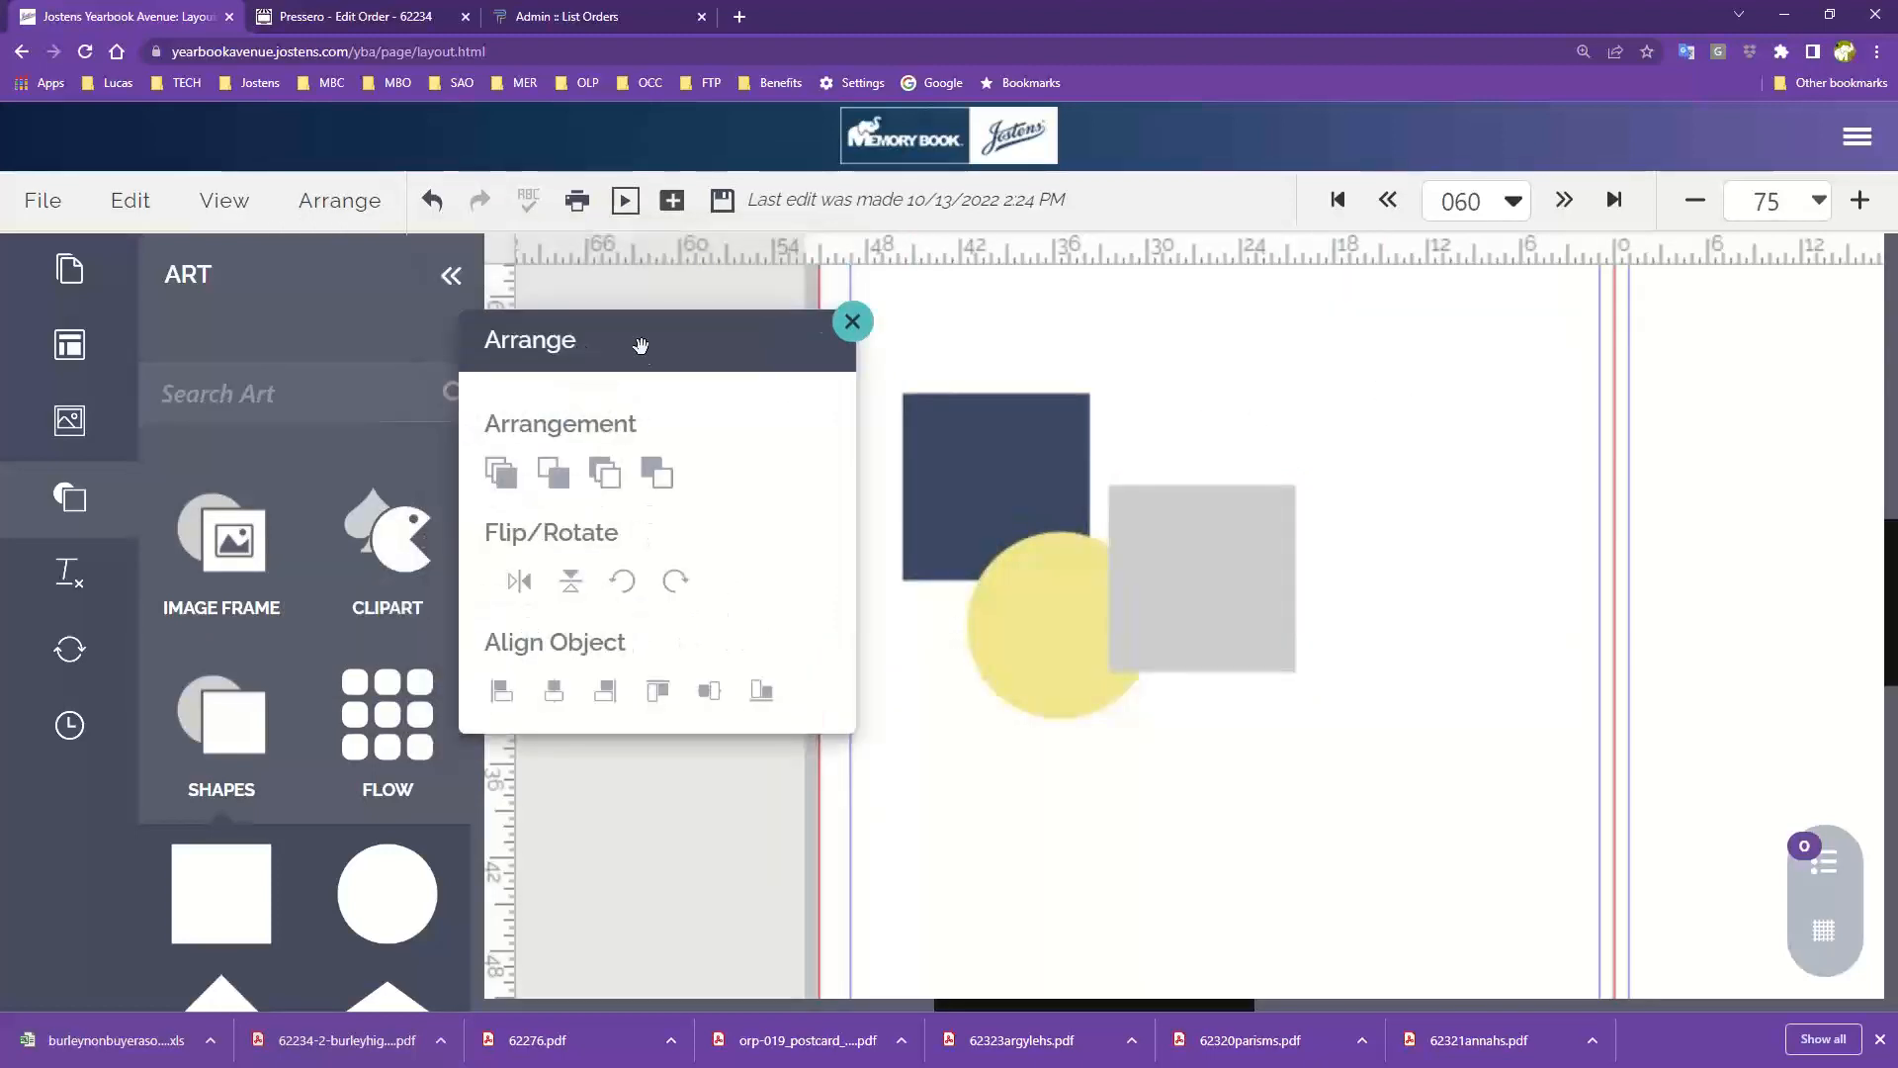
pyautogui.click(965, 444)
pyautogui.click(1165, 415)
pyautogui.moveTo(1278, 397); pyautogui.dragTo(989, 731)
pyautogui.click(1402, 856)
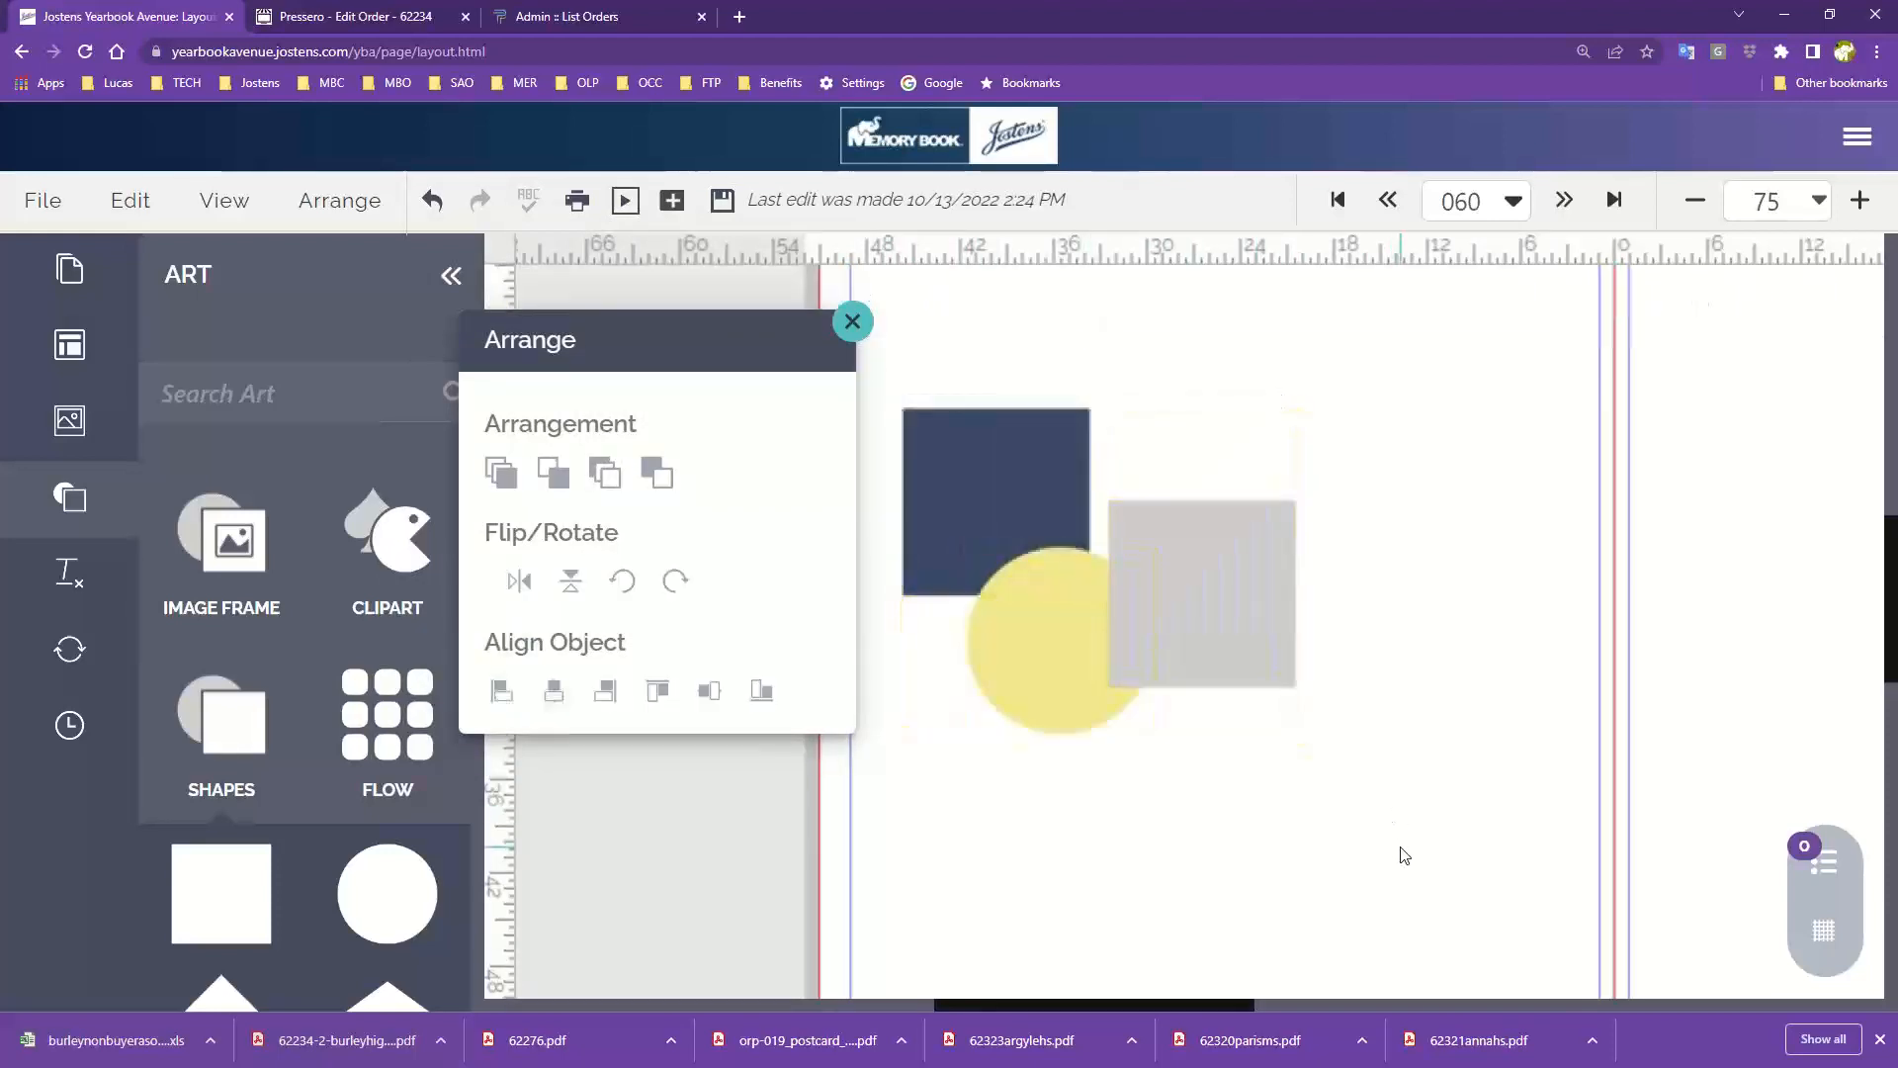
pyautogui.click(994, 480)
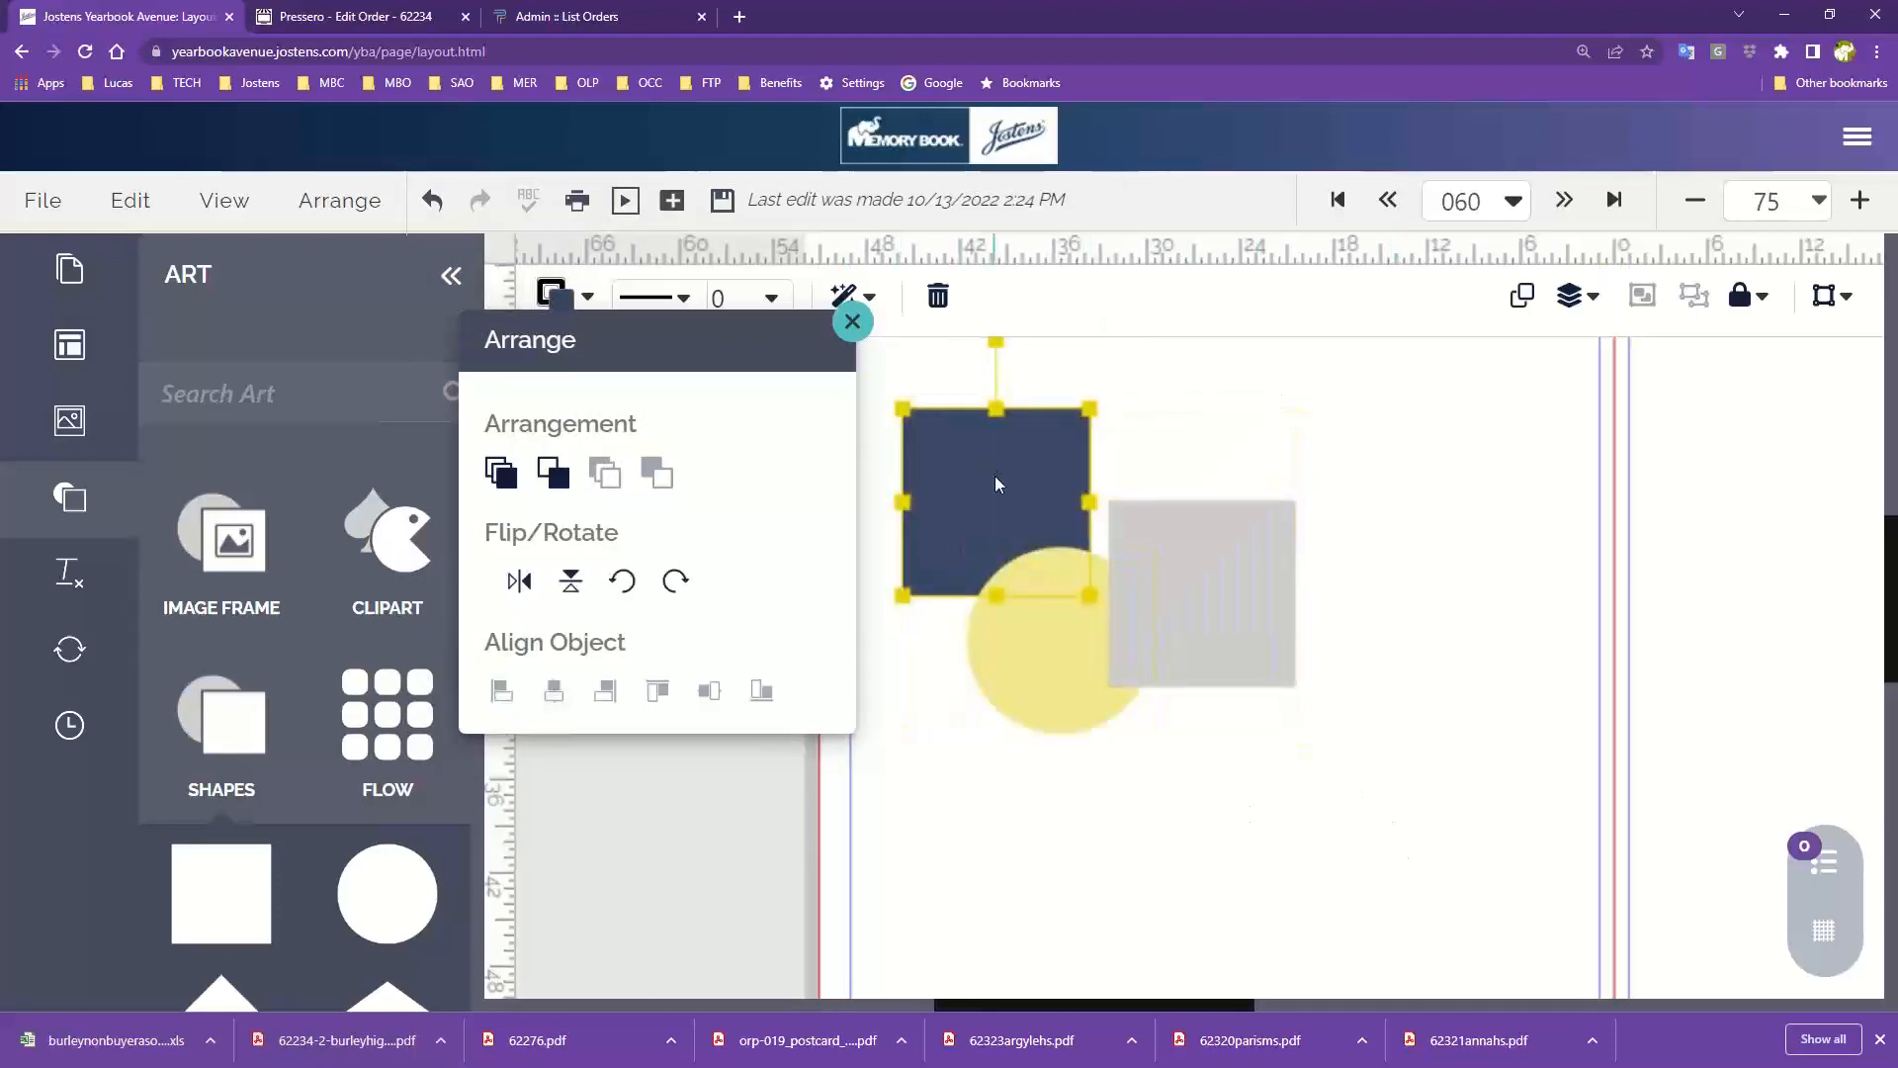
pyautogui.click(504, 475)
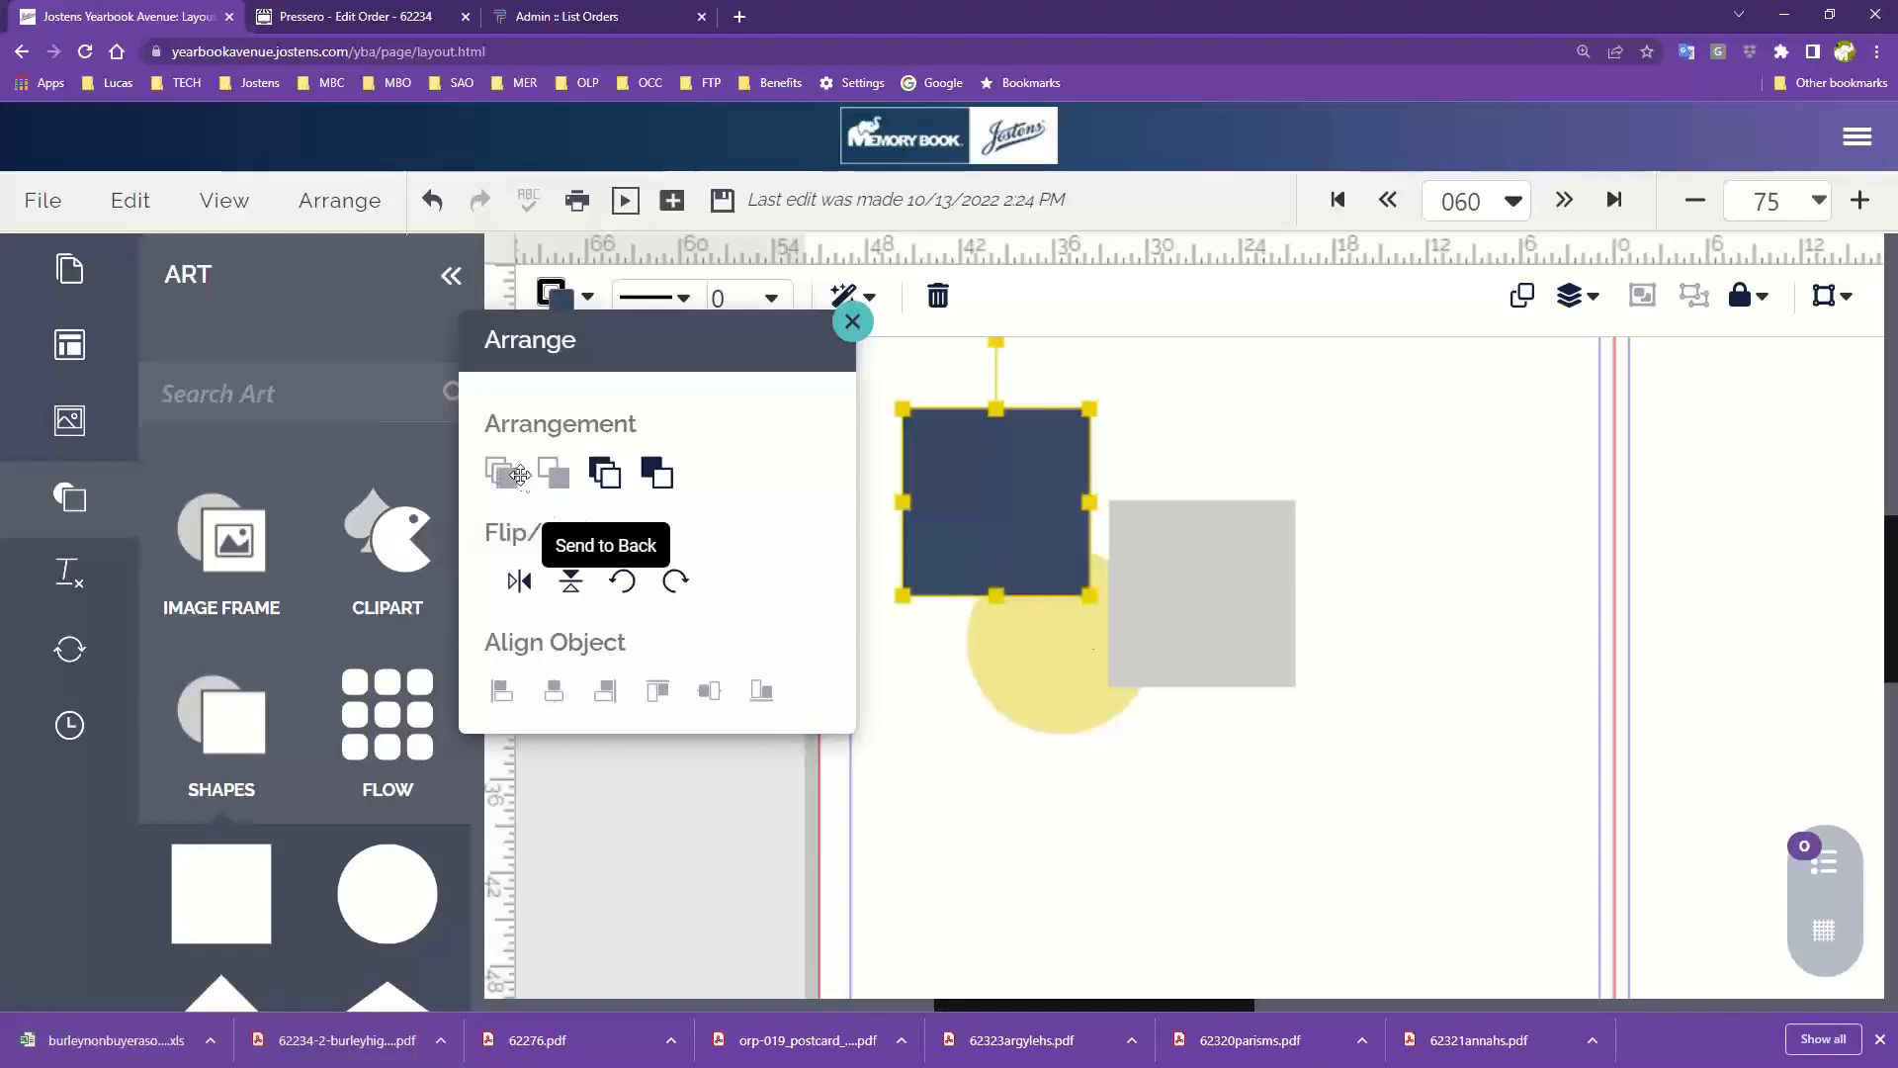
# Step: Bring the yellow circle forward one level over the grey square, and send the dark blue square backward one level
pyautogui.click(1078, 683)
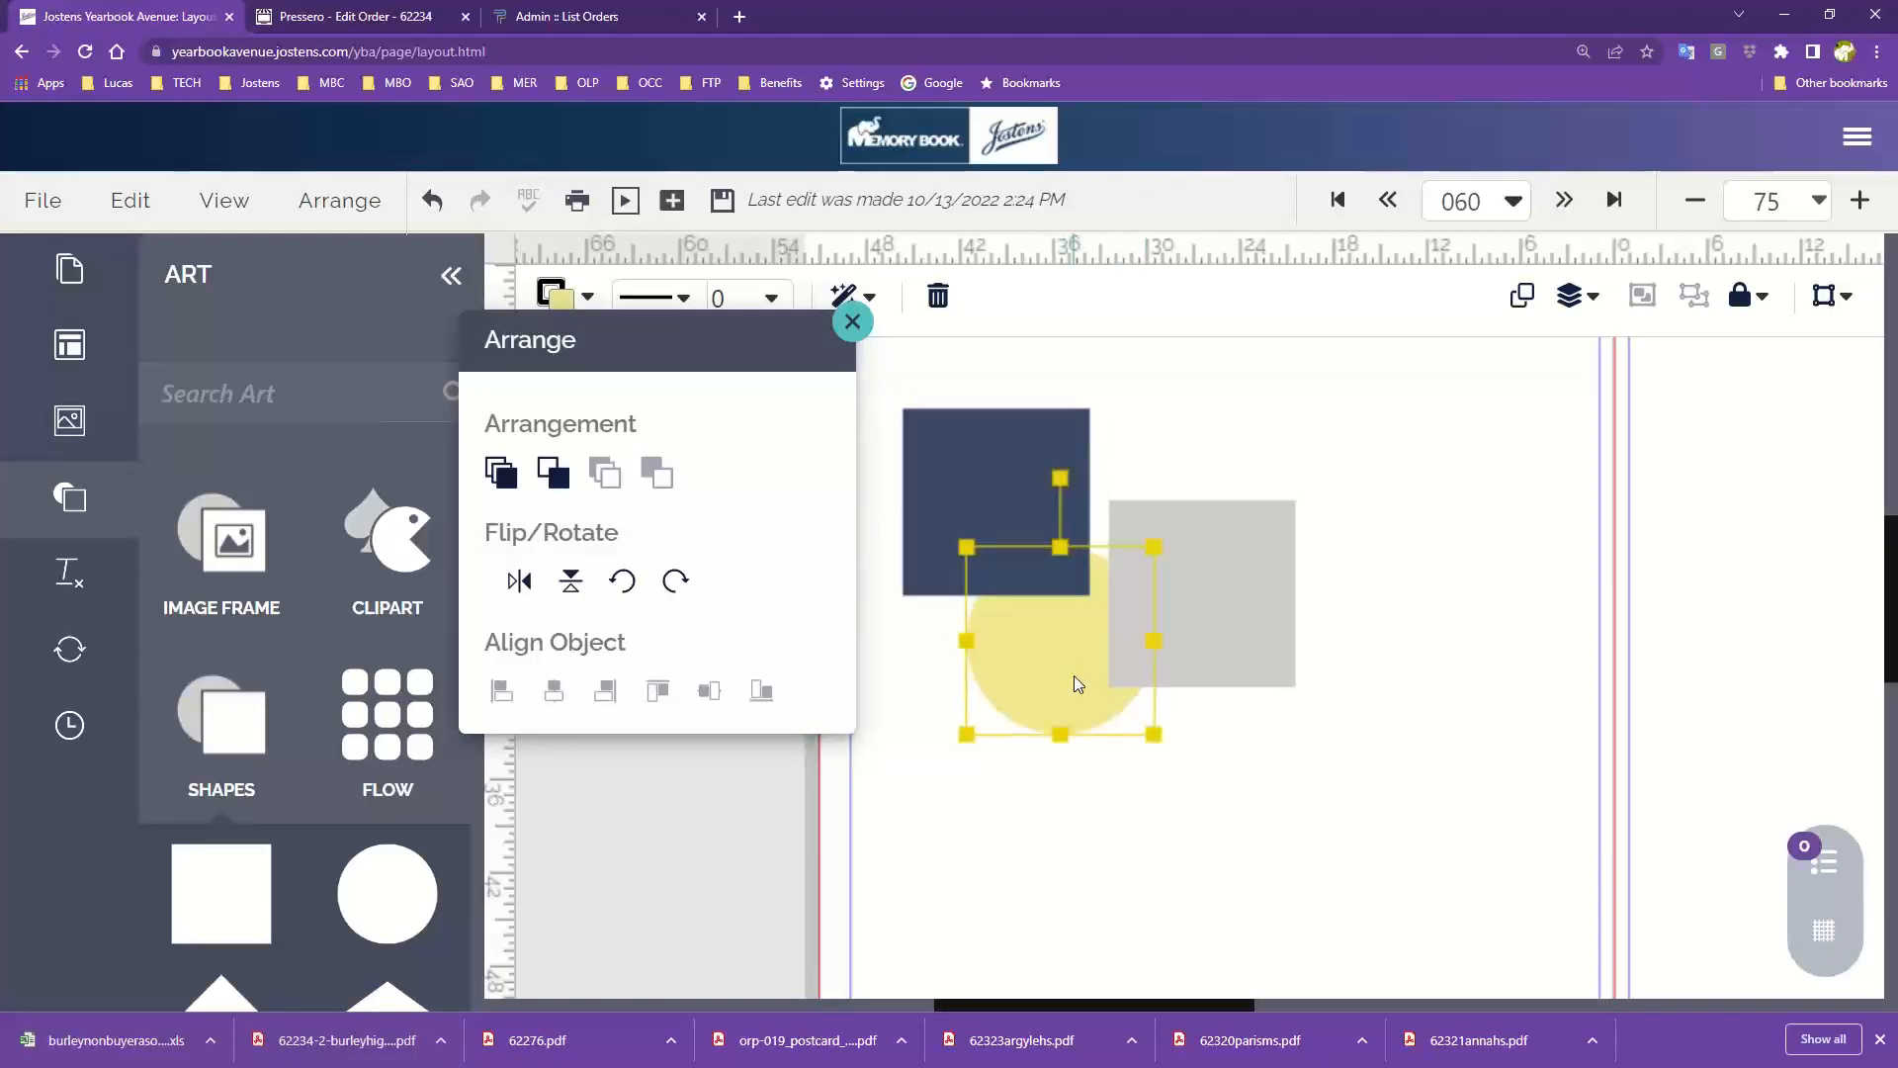
pyautogui.click(557, 483)
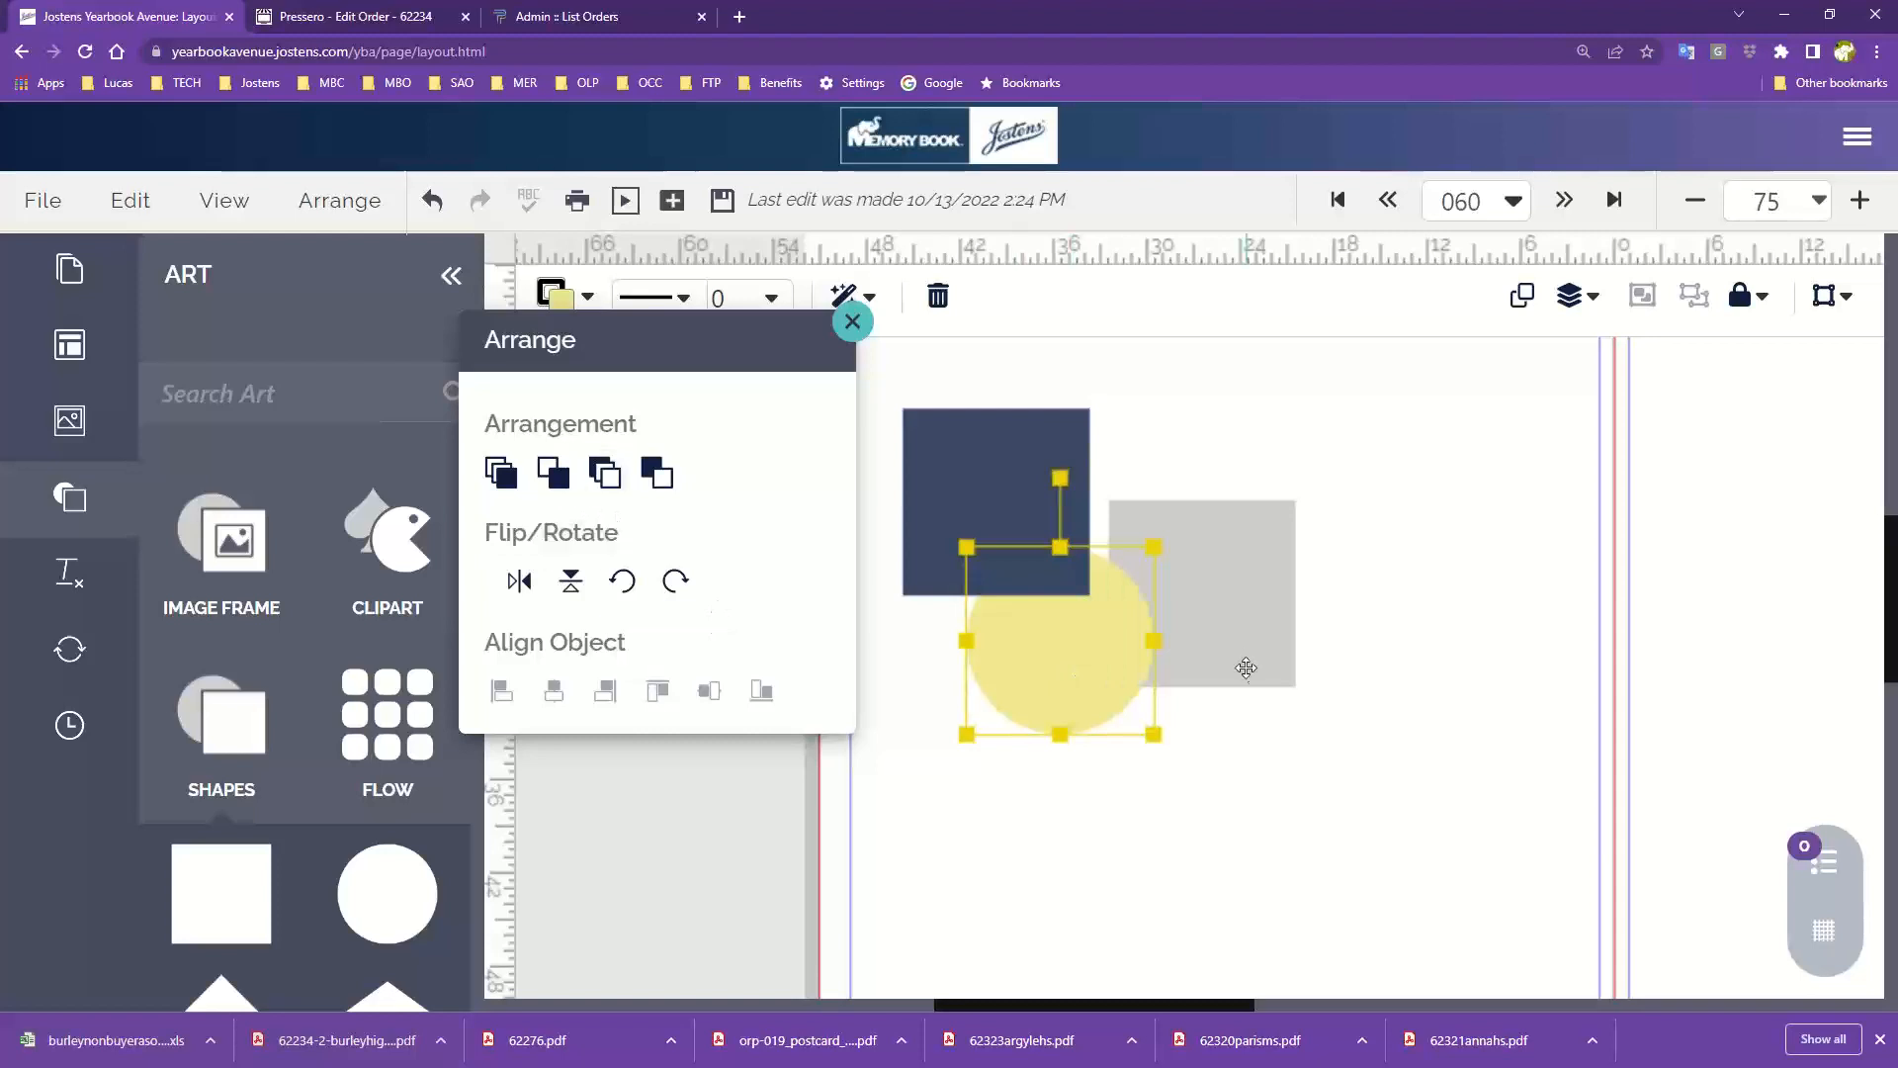
pyautogui.moveTo(1254, 615)
pyautogui.mouseDown()
pyautogui.moveTo(1284, 593)
pyautogui.moveTo(1249, 608)
pyautogui.mouseUp()
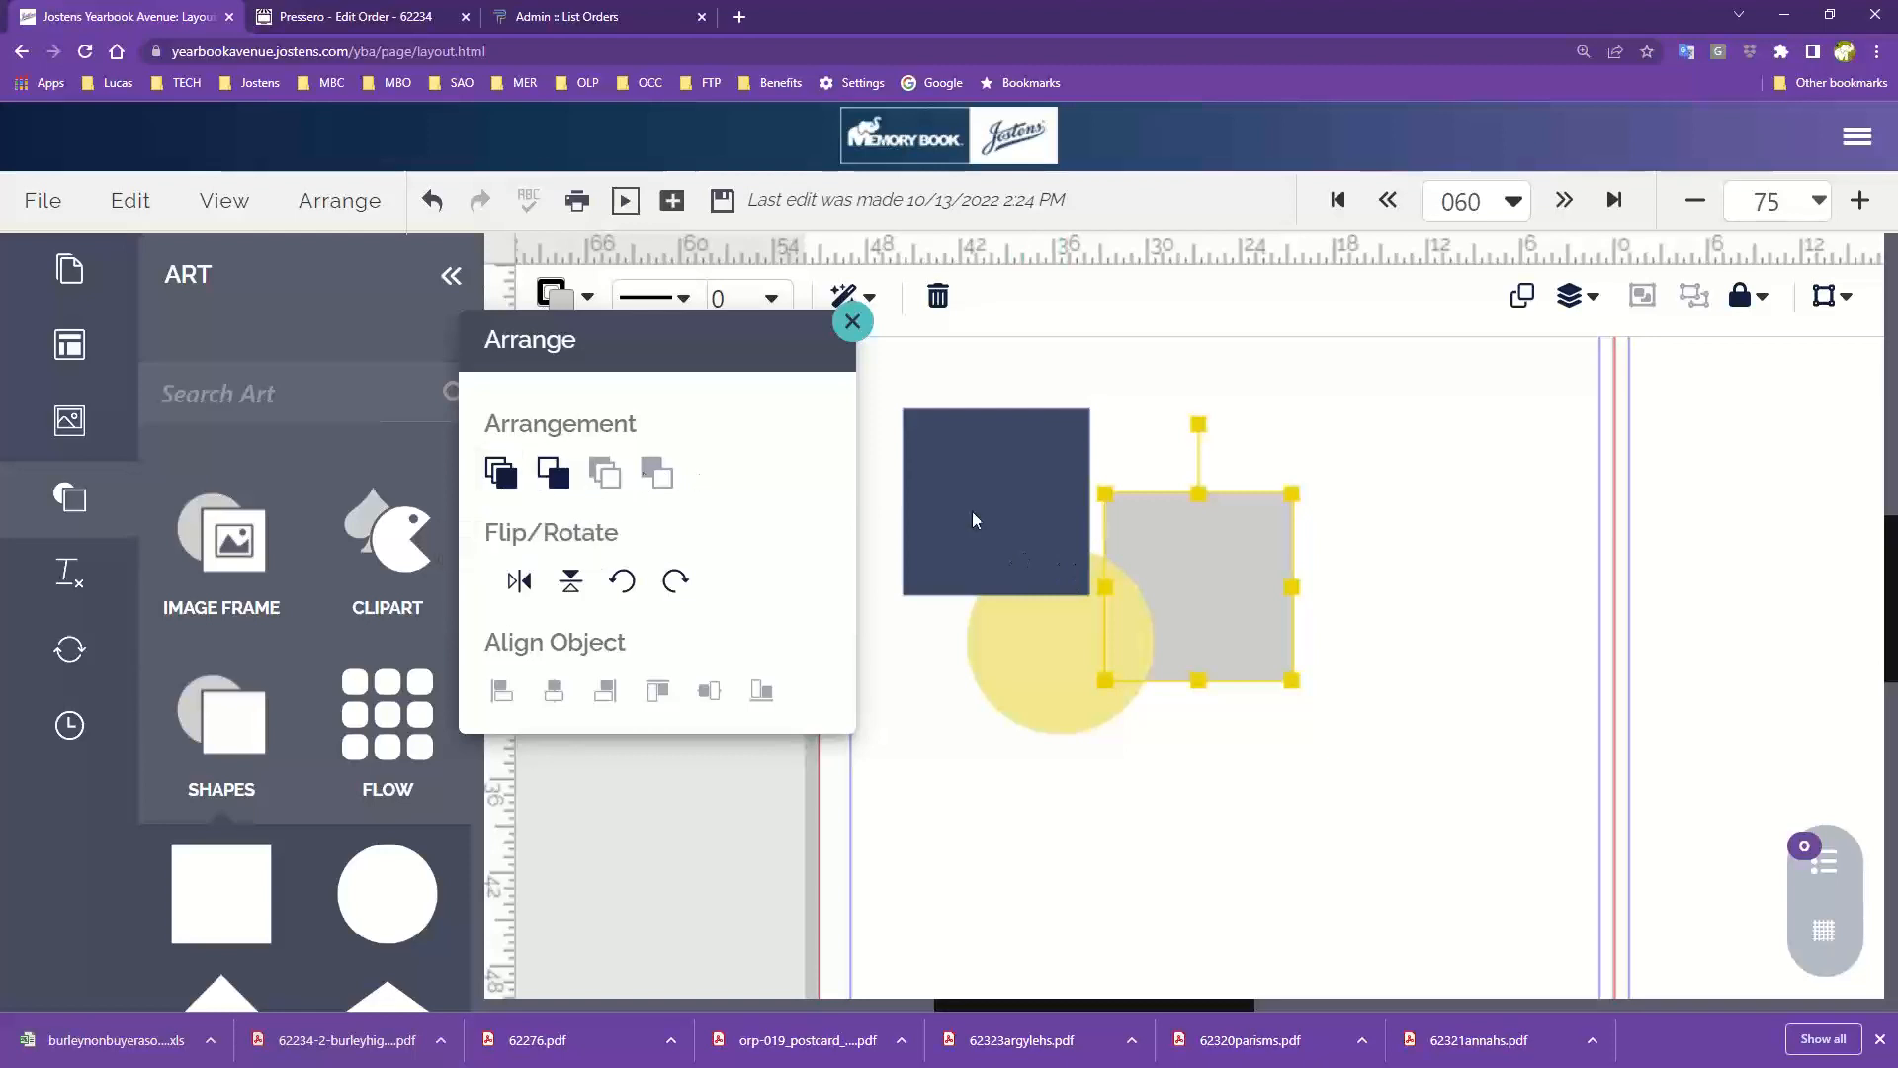
pyautogui.click(1047, 477)
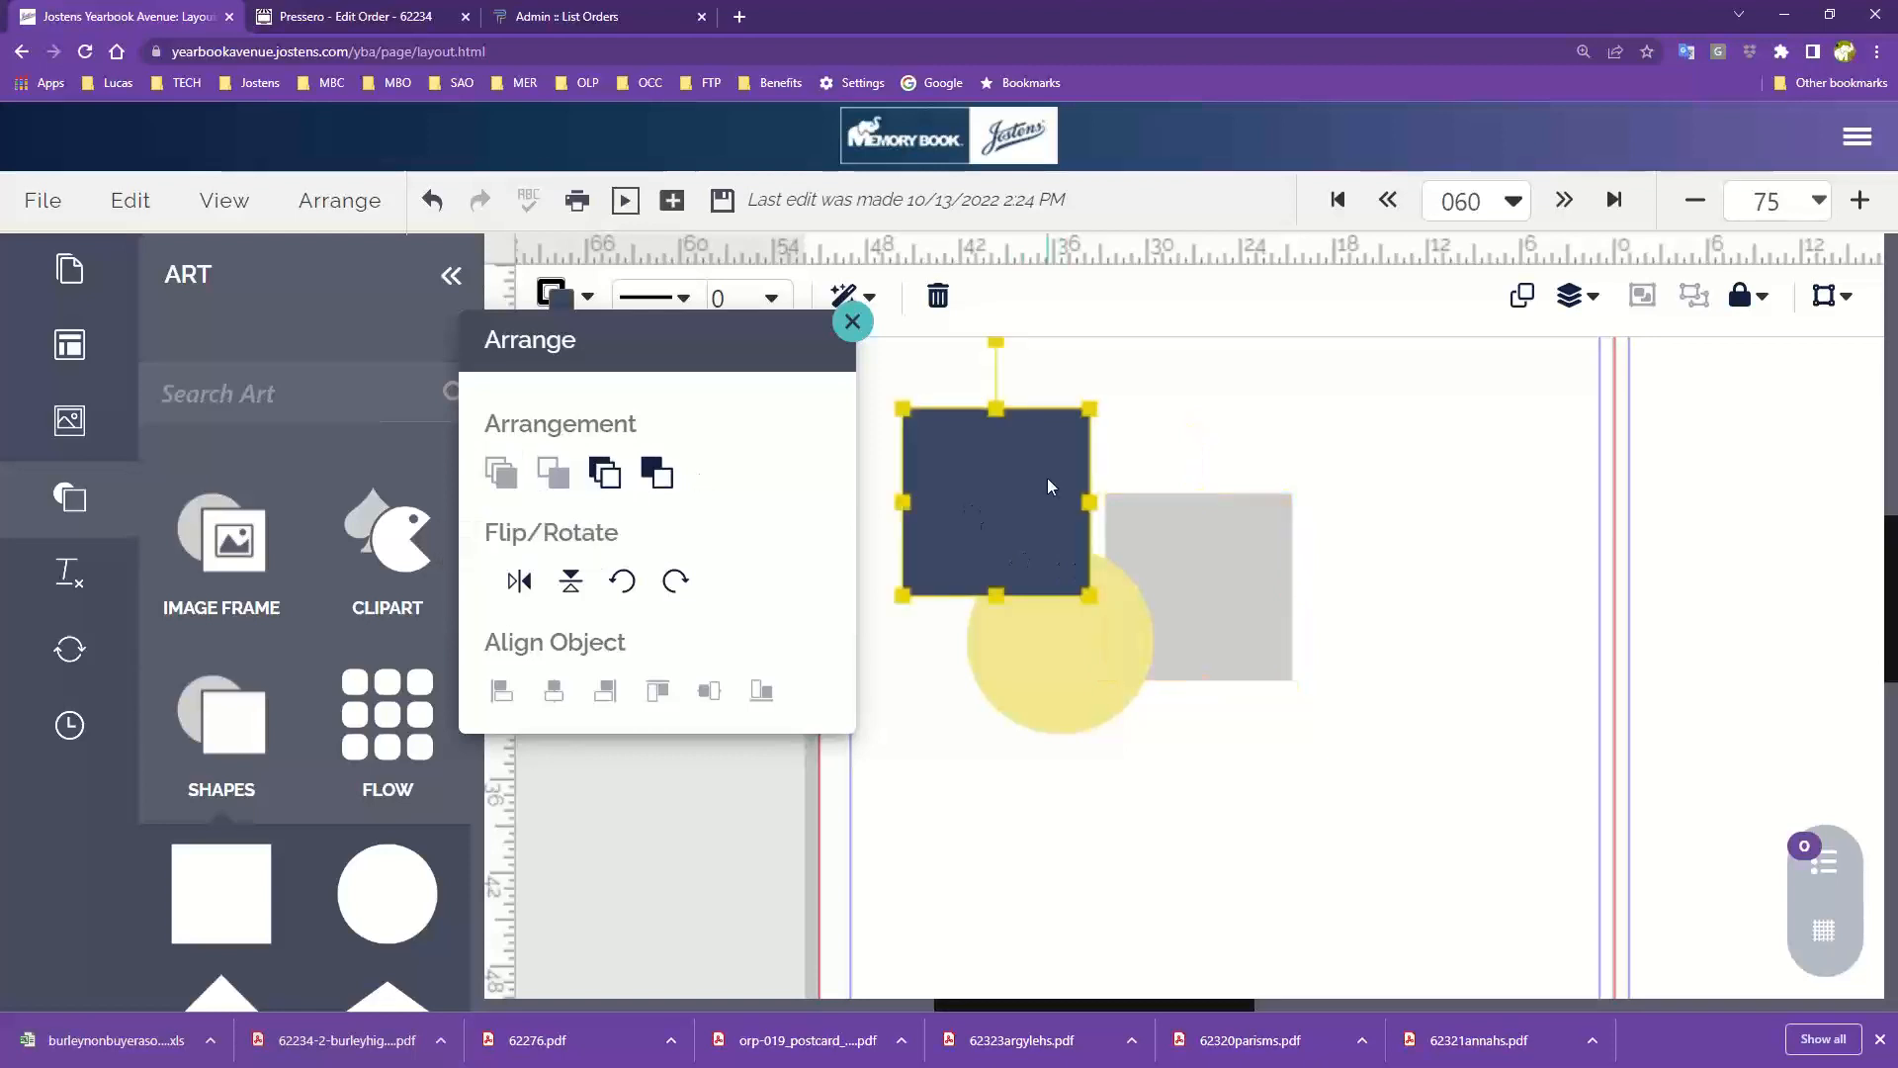
pyautogui.click(656, 476)
pyautogui.click(1474, 561)
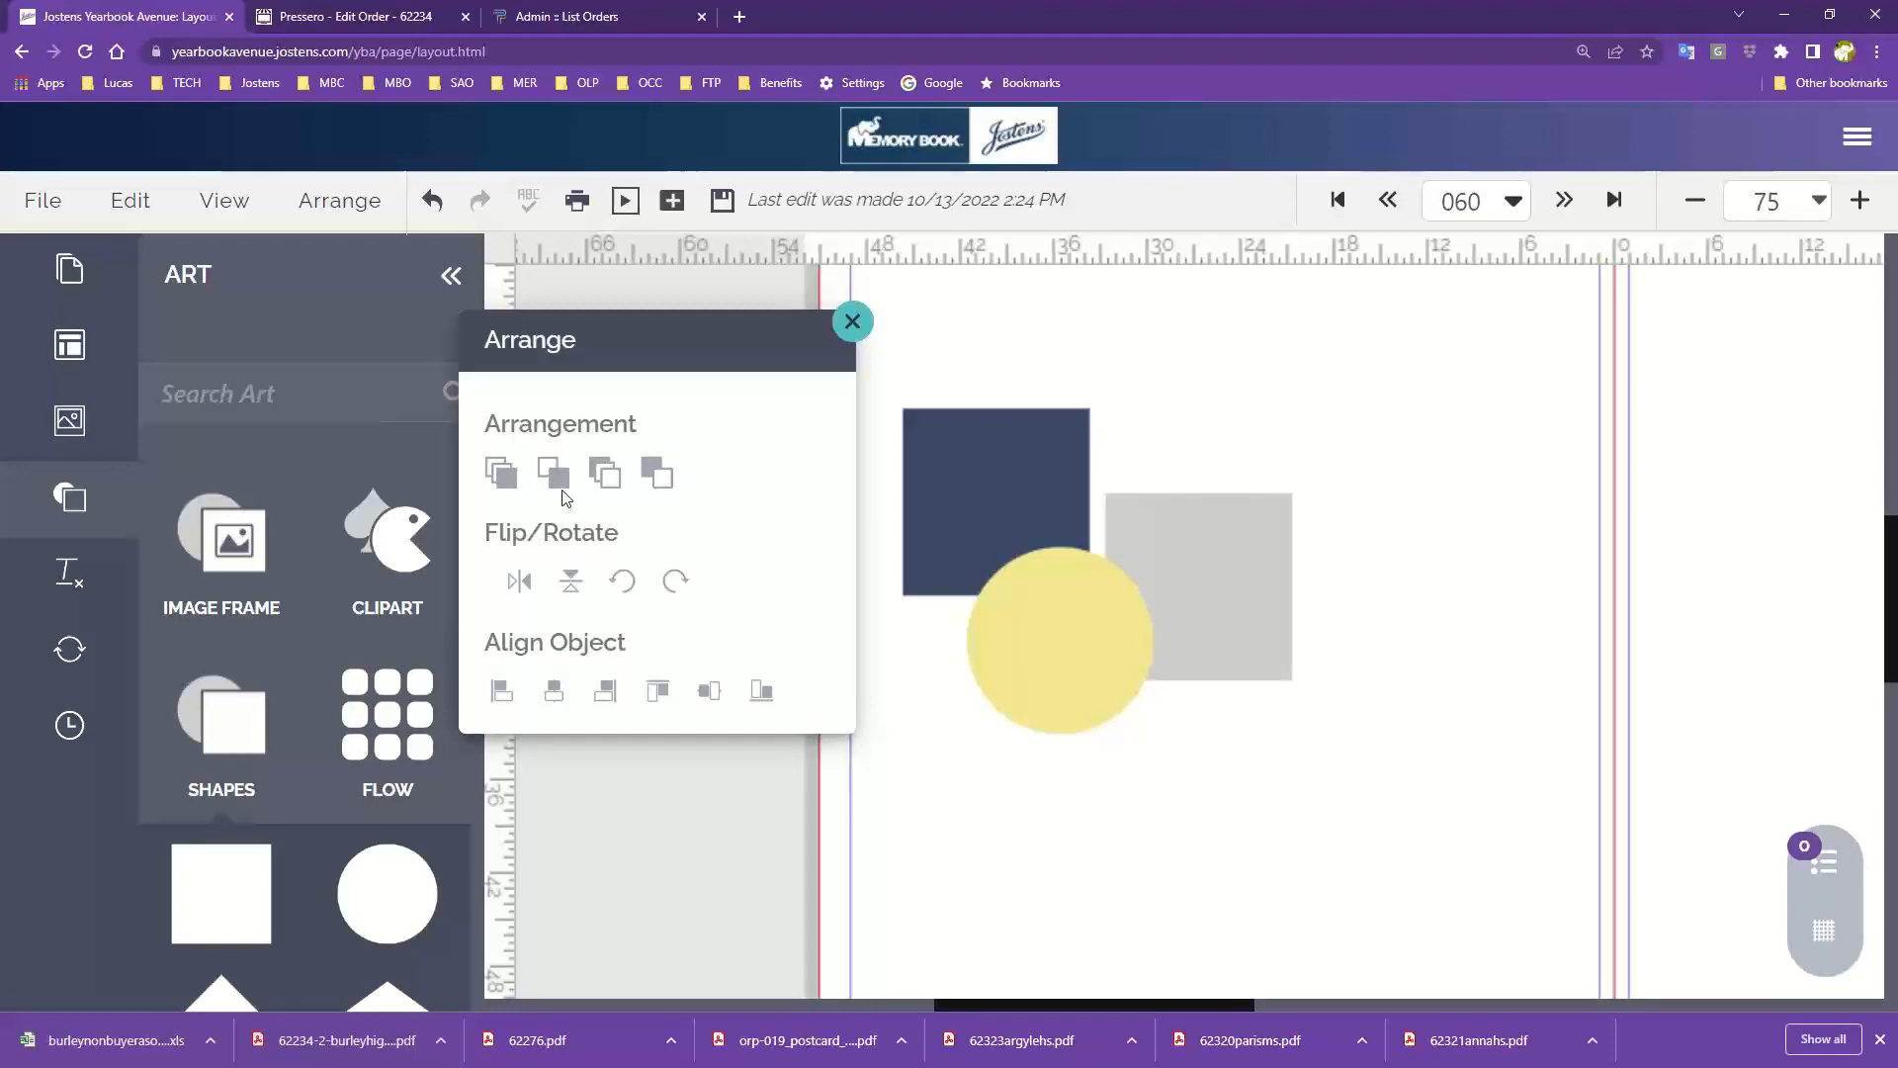
# Step: Mirror the page's shapes horizontally onto the facing page and show the whole spread
pyautogui.click(321, 205)
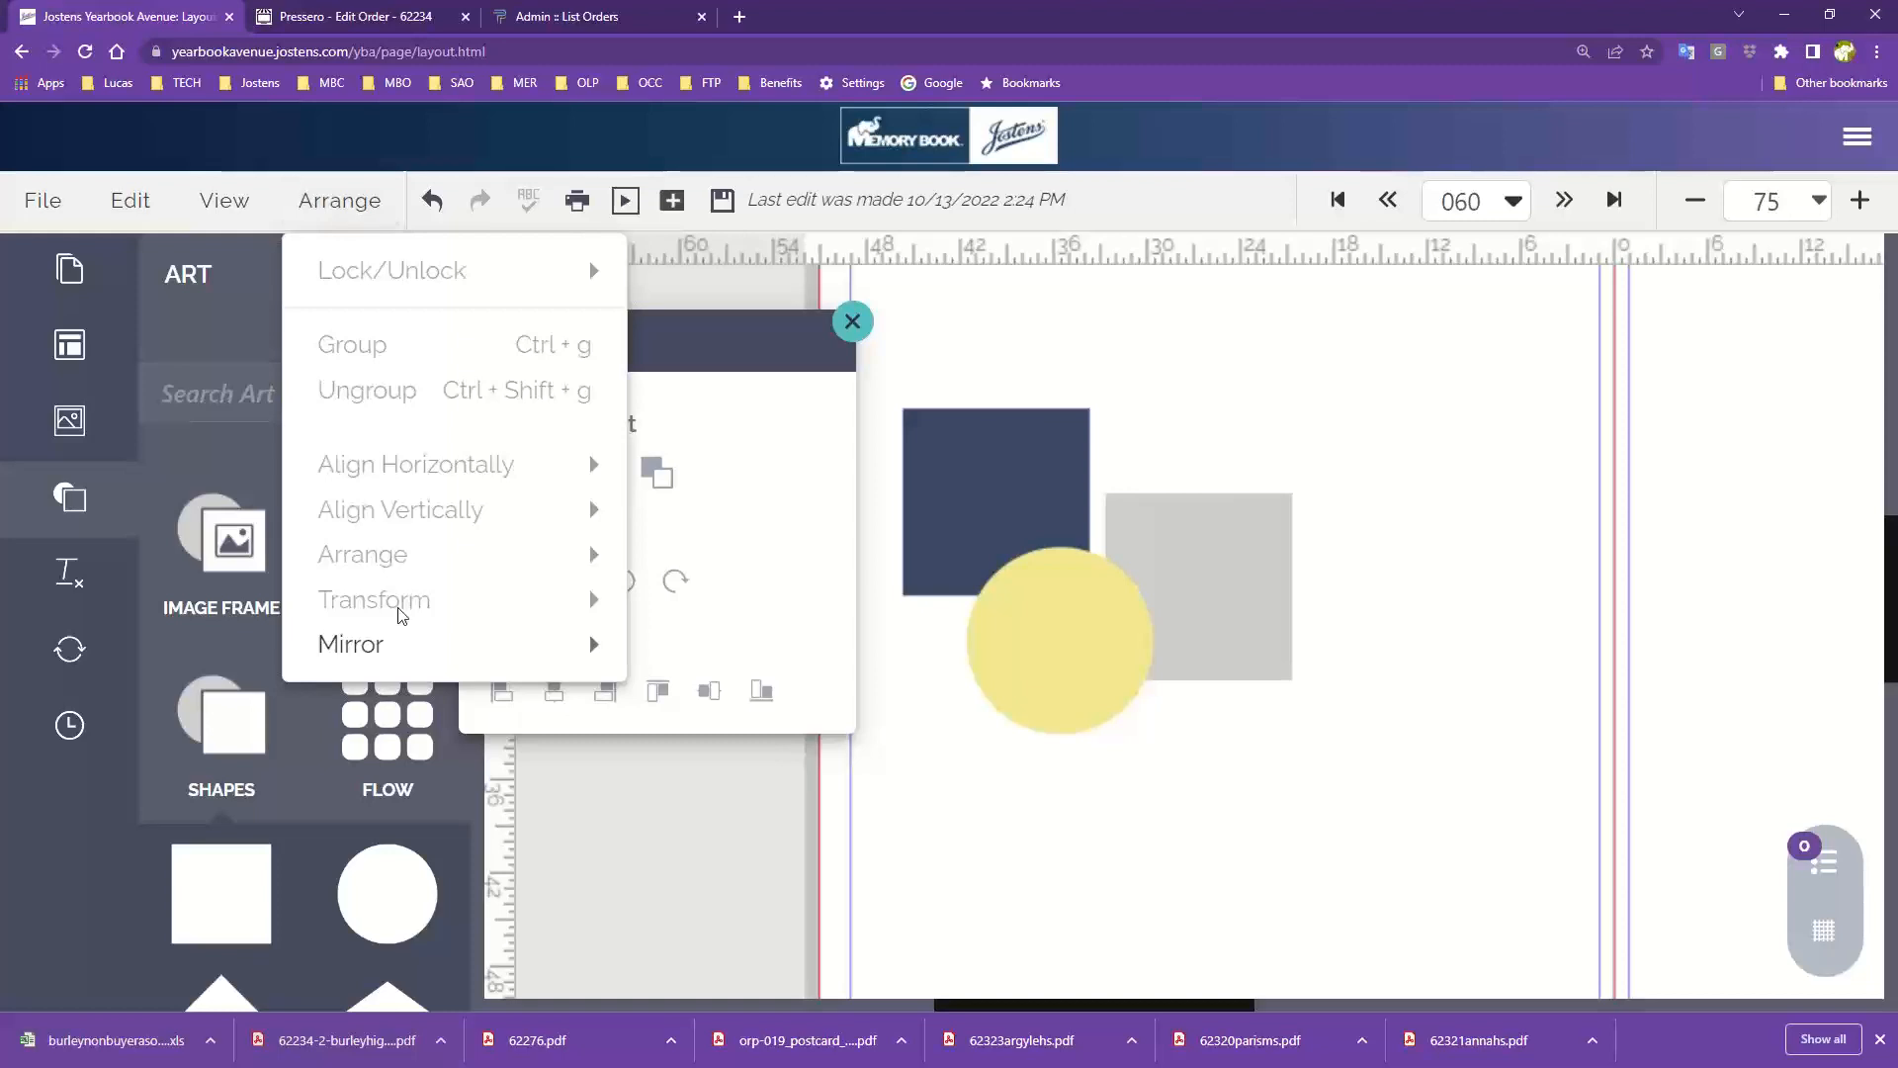
pyautogui.moveTo(495, 644)
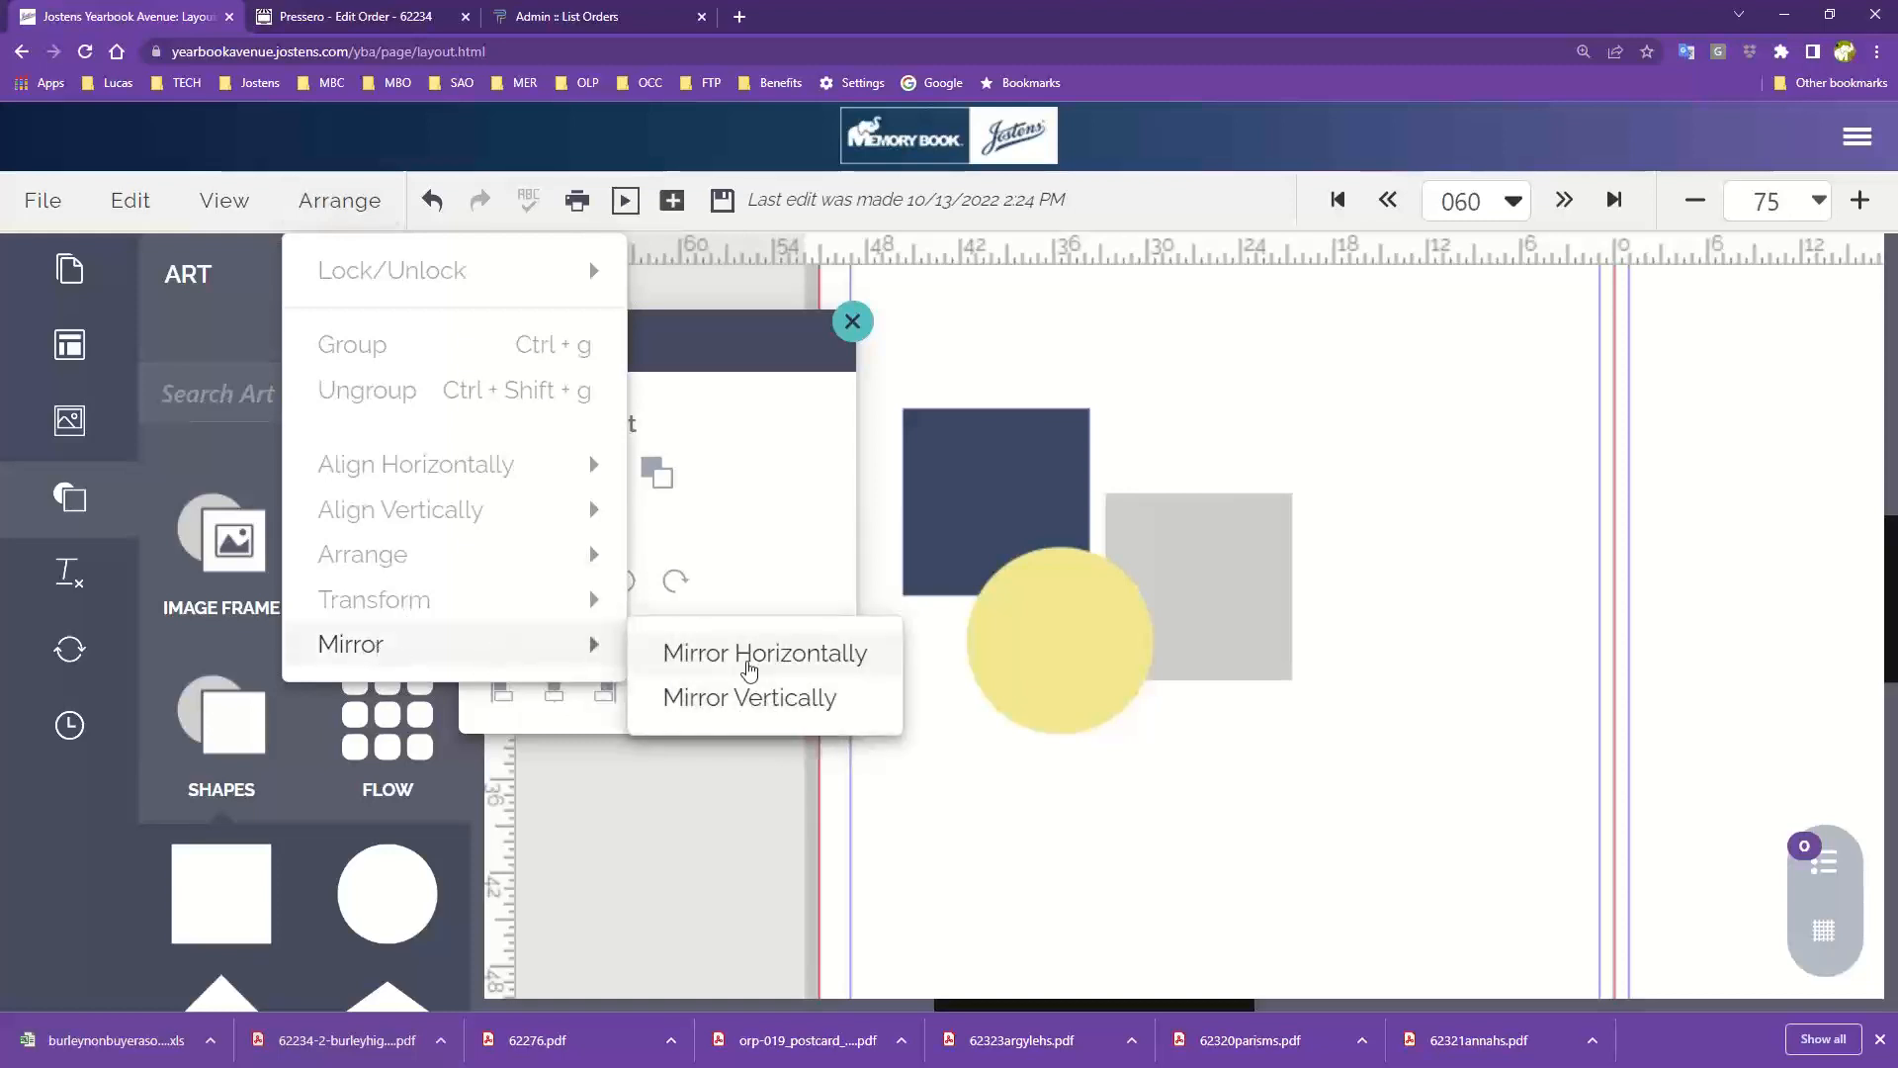
pyautogui.click(749, 664)
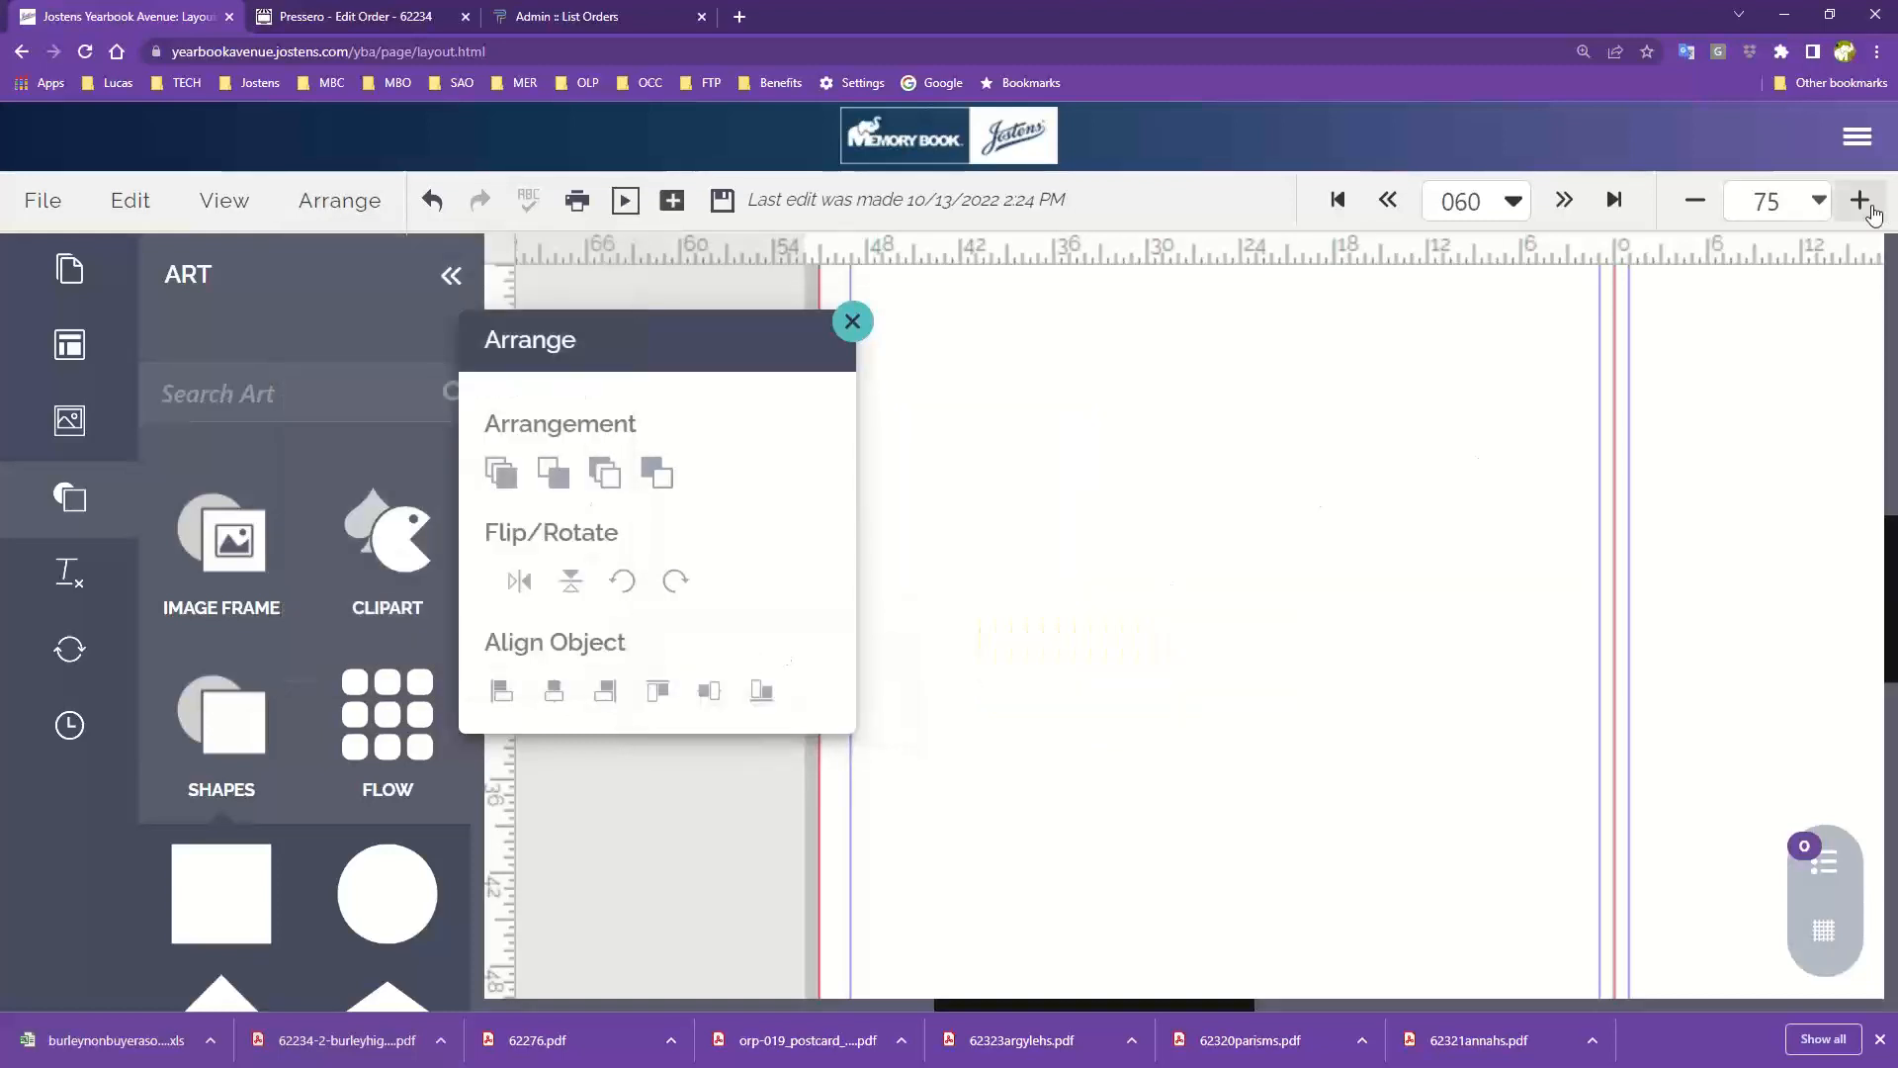
pyautogui.click(1817, 202)
pyautogui.click(1721, 263)
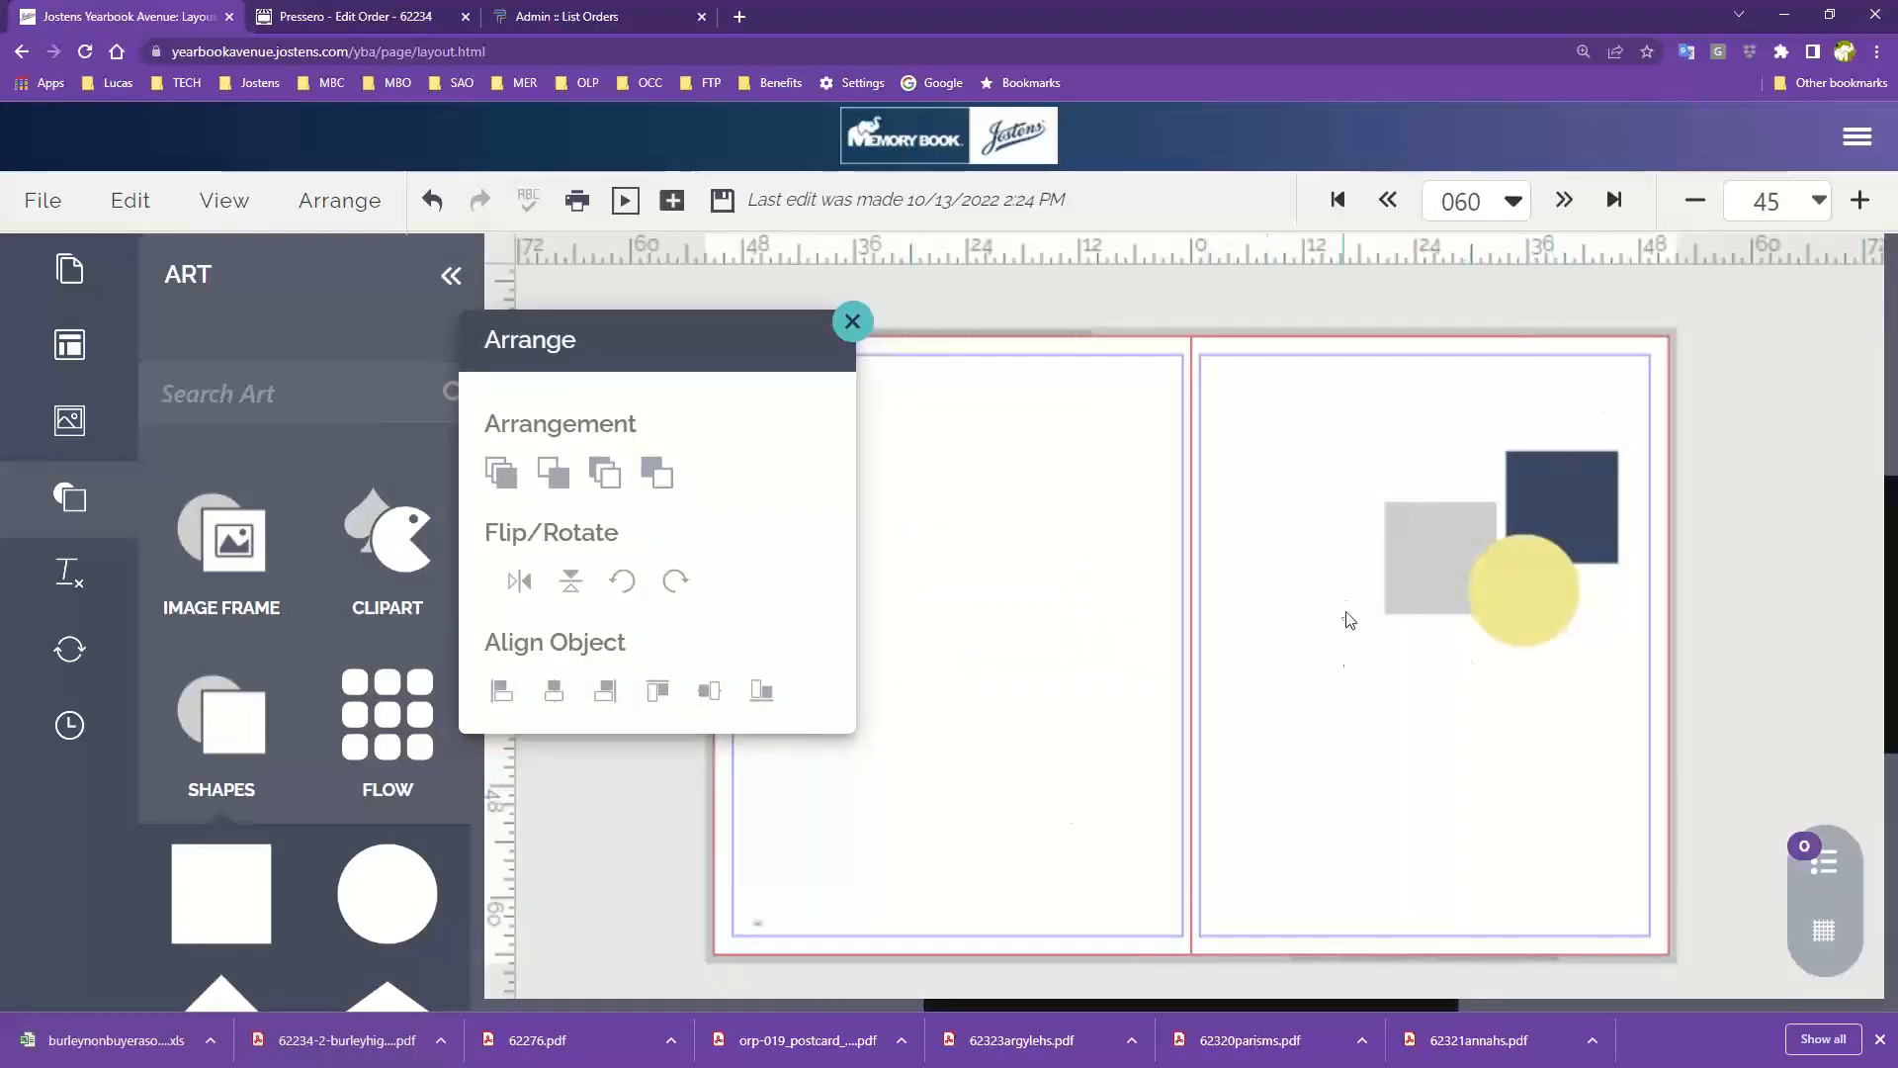
# Step: Select all three mirrored shapes together and move them back onto the left page of the spread
pyautogui.moveTo(1384, 407); pyautogui.dragTo(1629, 749)
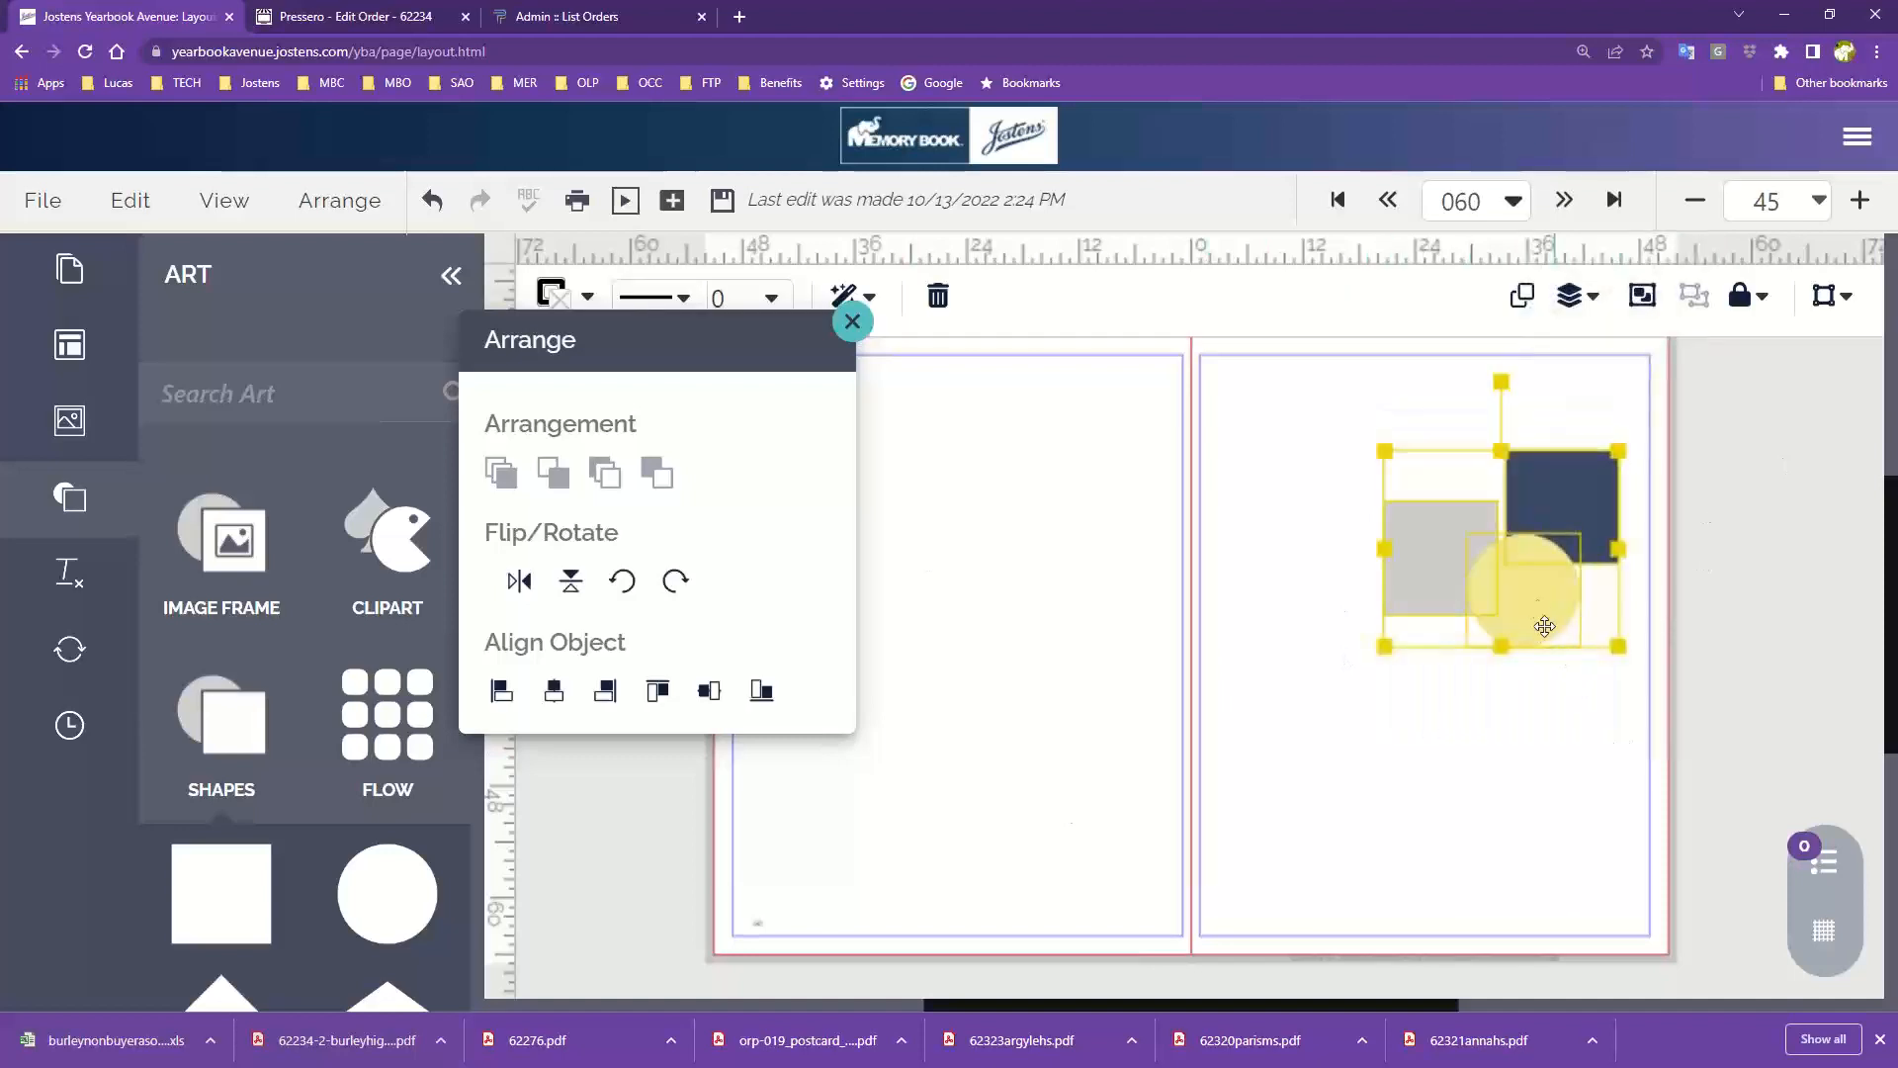
pyautogui.moveTo(1545, 626); pyautogui.dragTo(1026, 606)
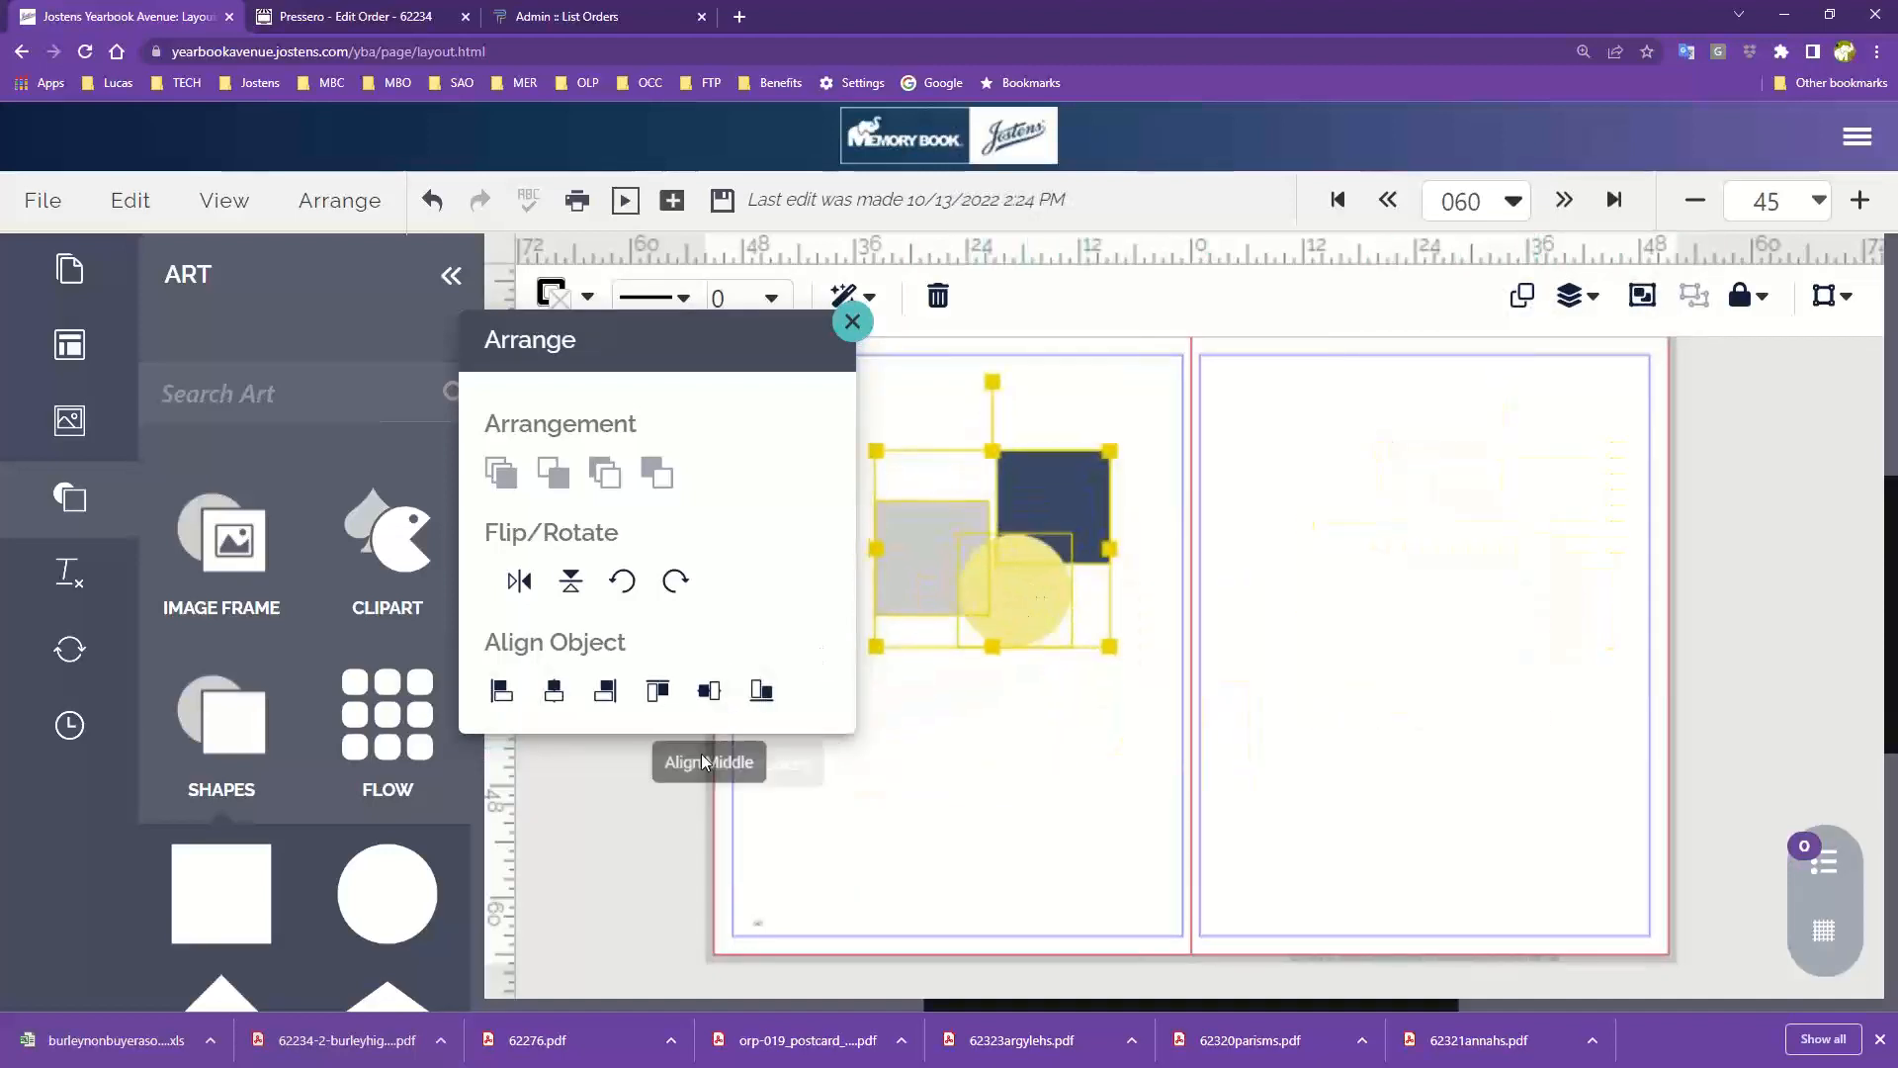
pyautogui.click(346, 206)
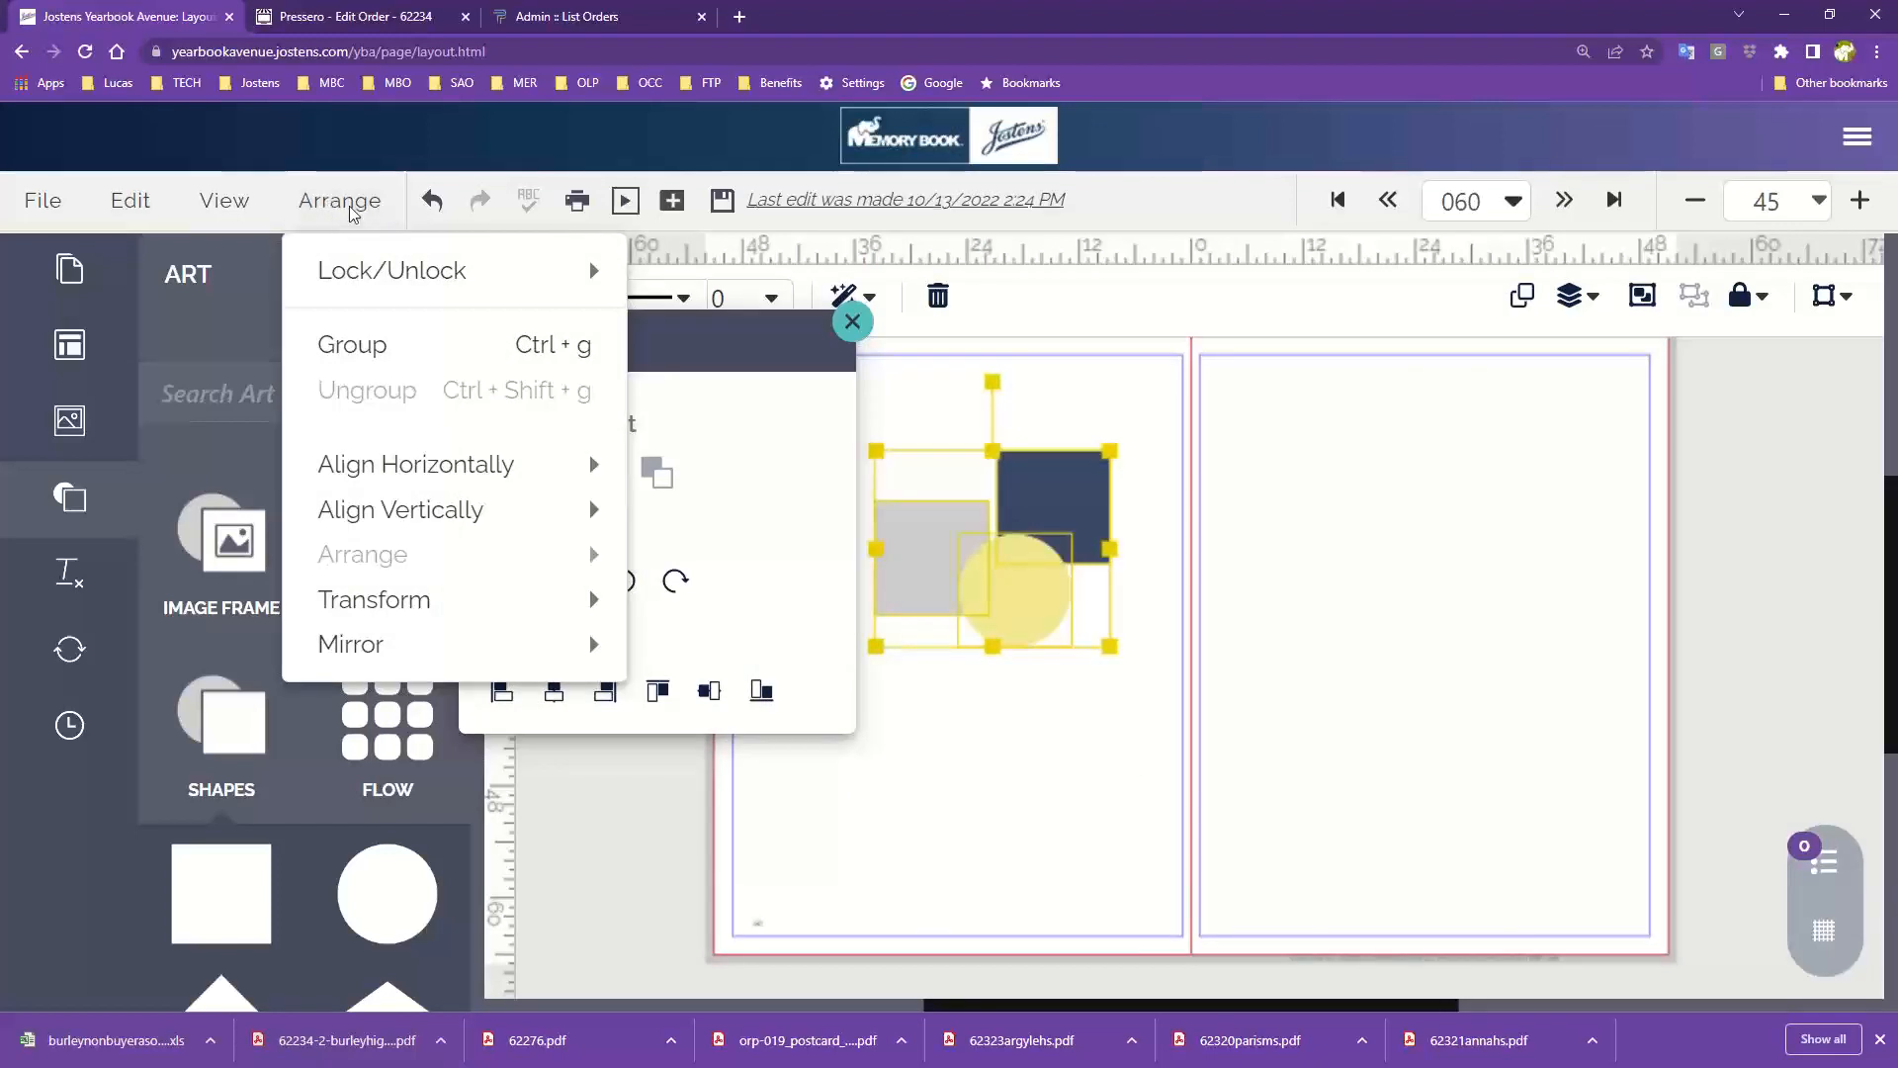
pyautogui.click(1570, 309)
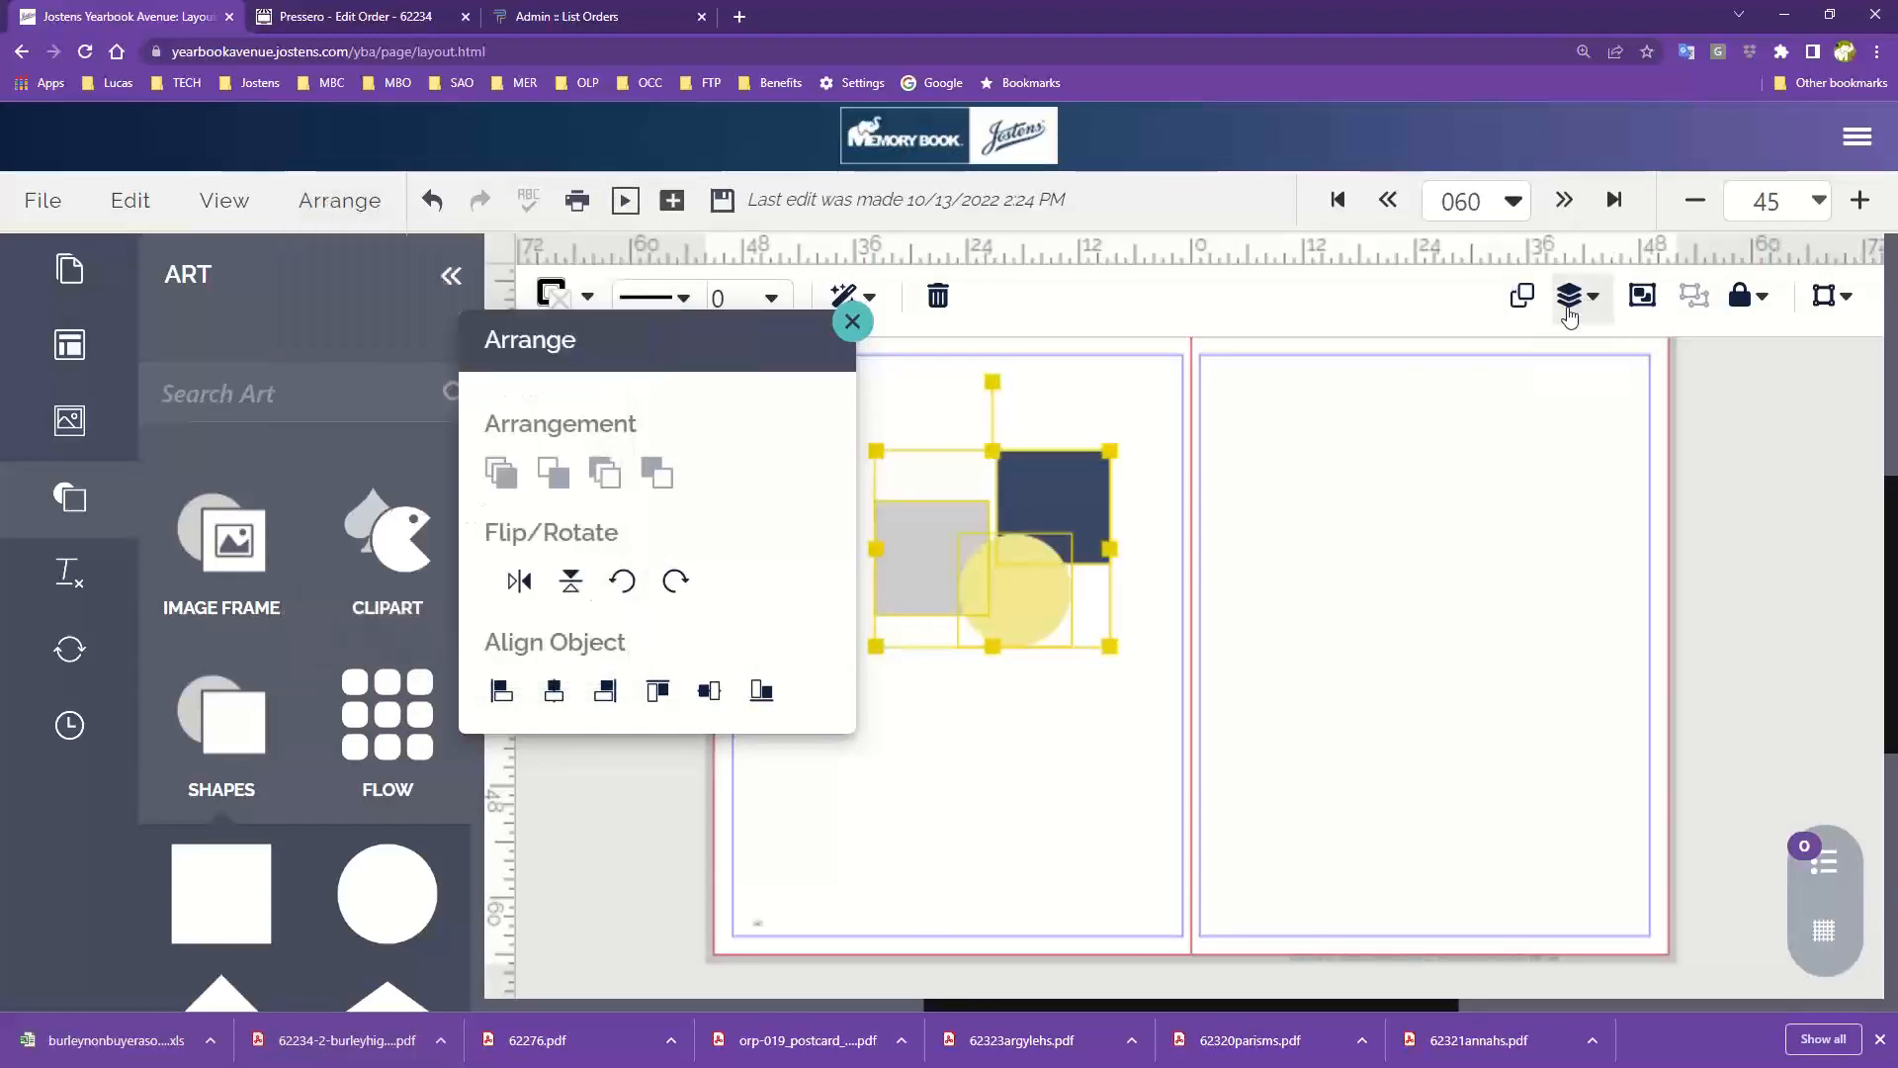
pyautogui.click(1356, 448)
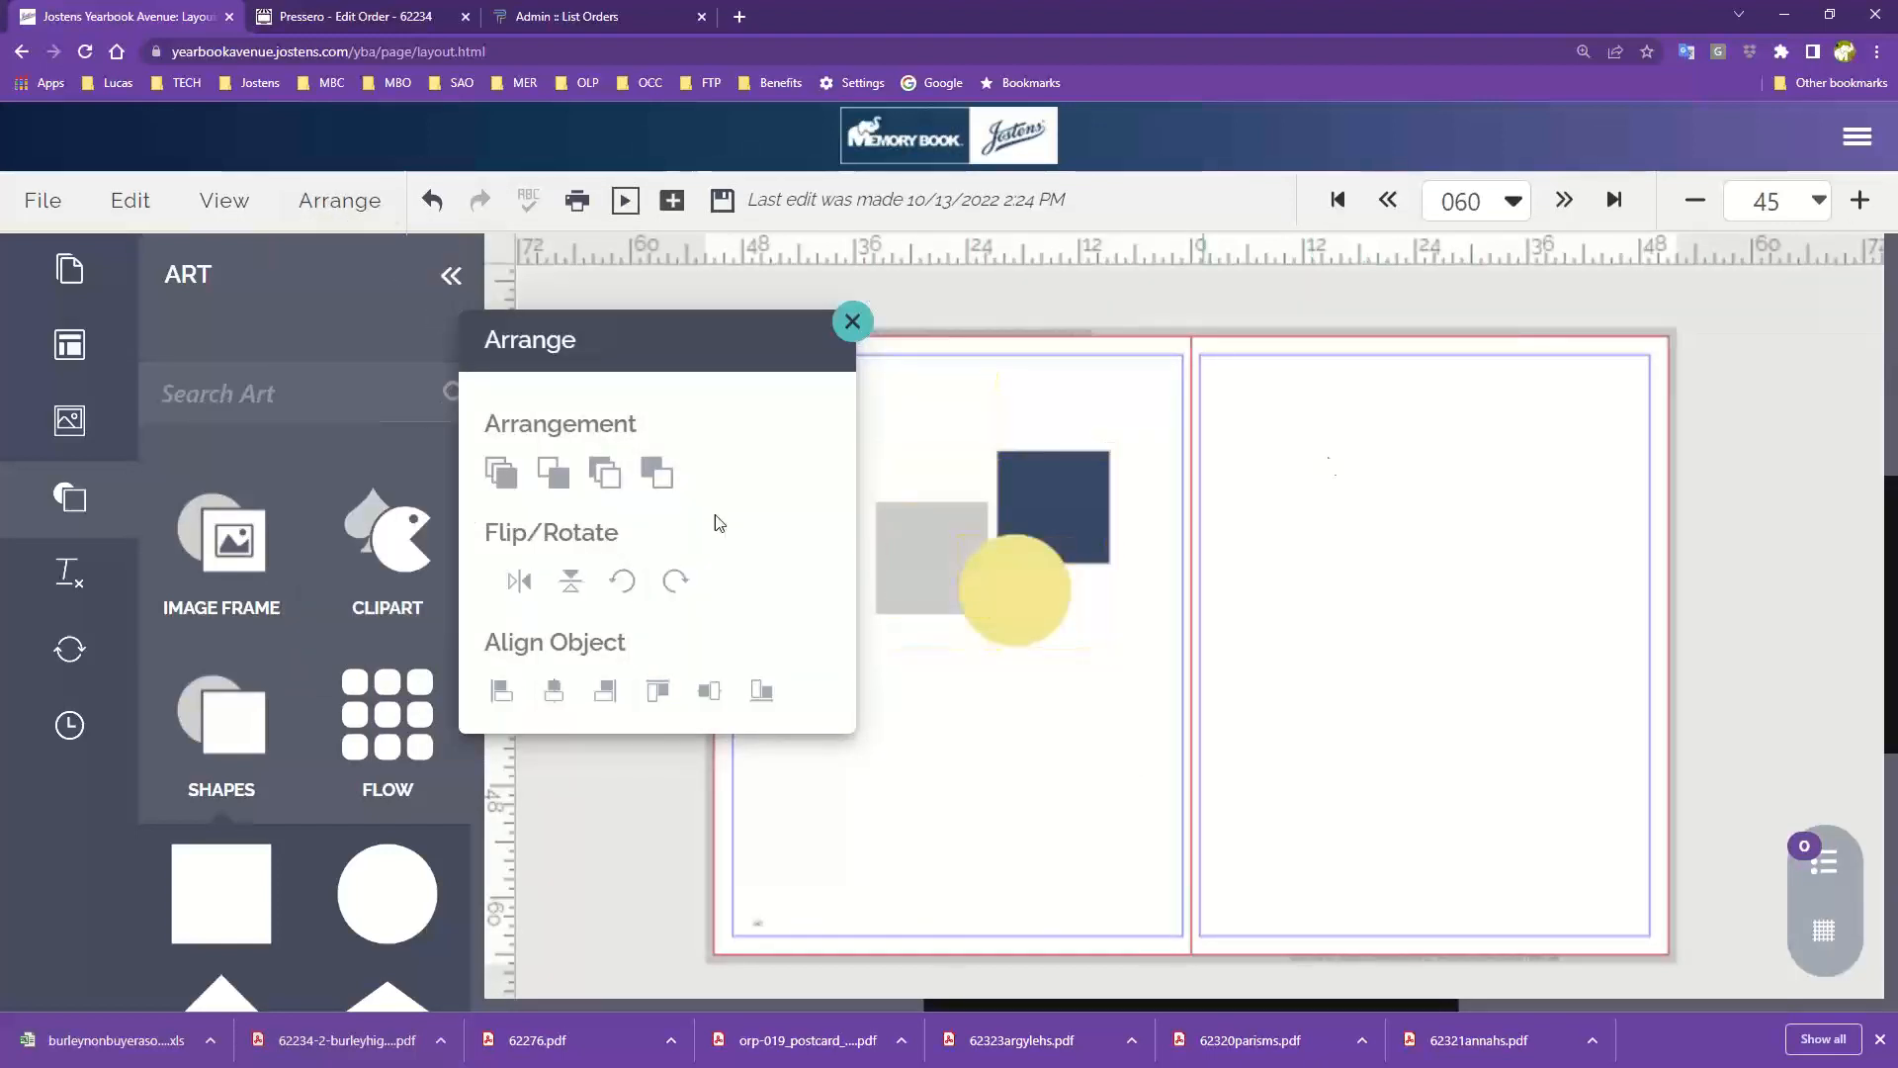
# Step: Move the dark blue square below the grey square and rotate it freely slightly counter-clockwise
pyautogui.moveTo(584, 339); pyautogui.dragTo(538, 337)
pyautogui.click(924, 554)
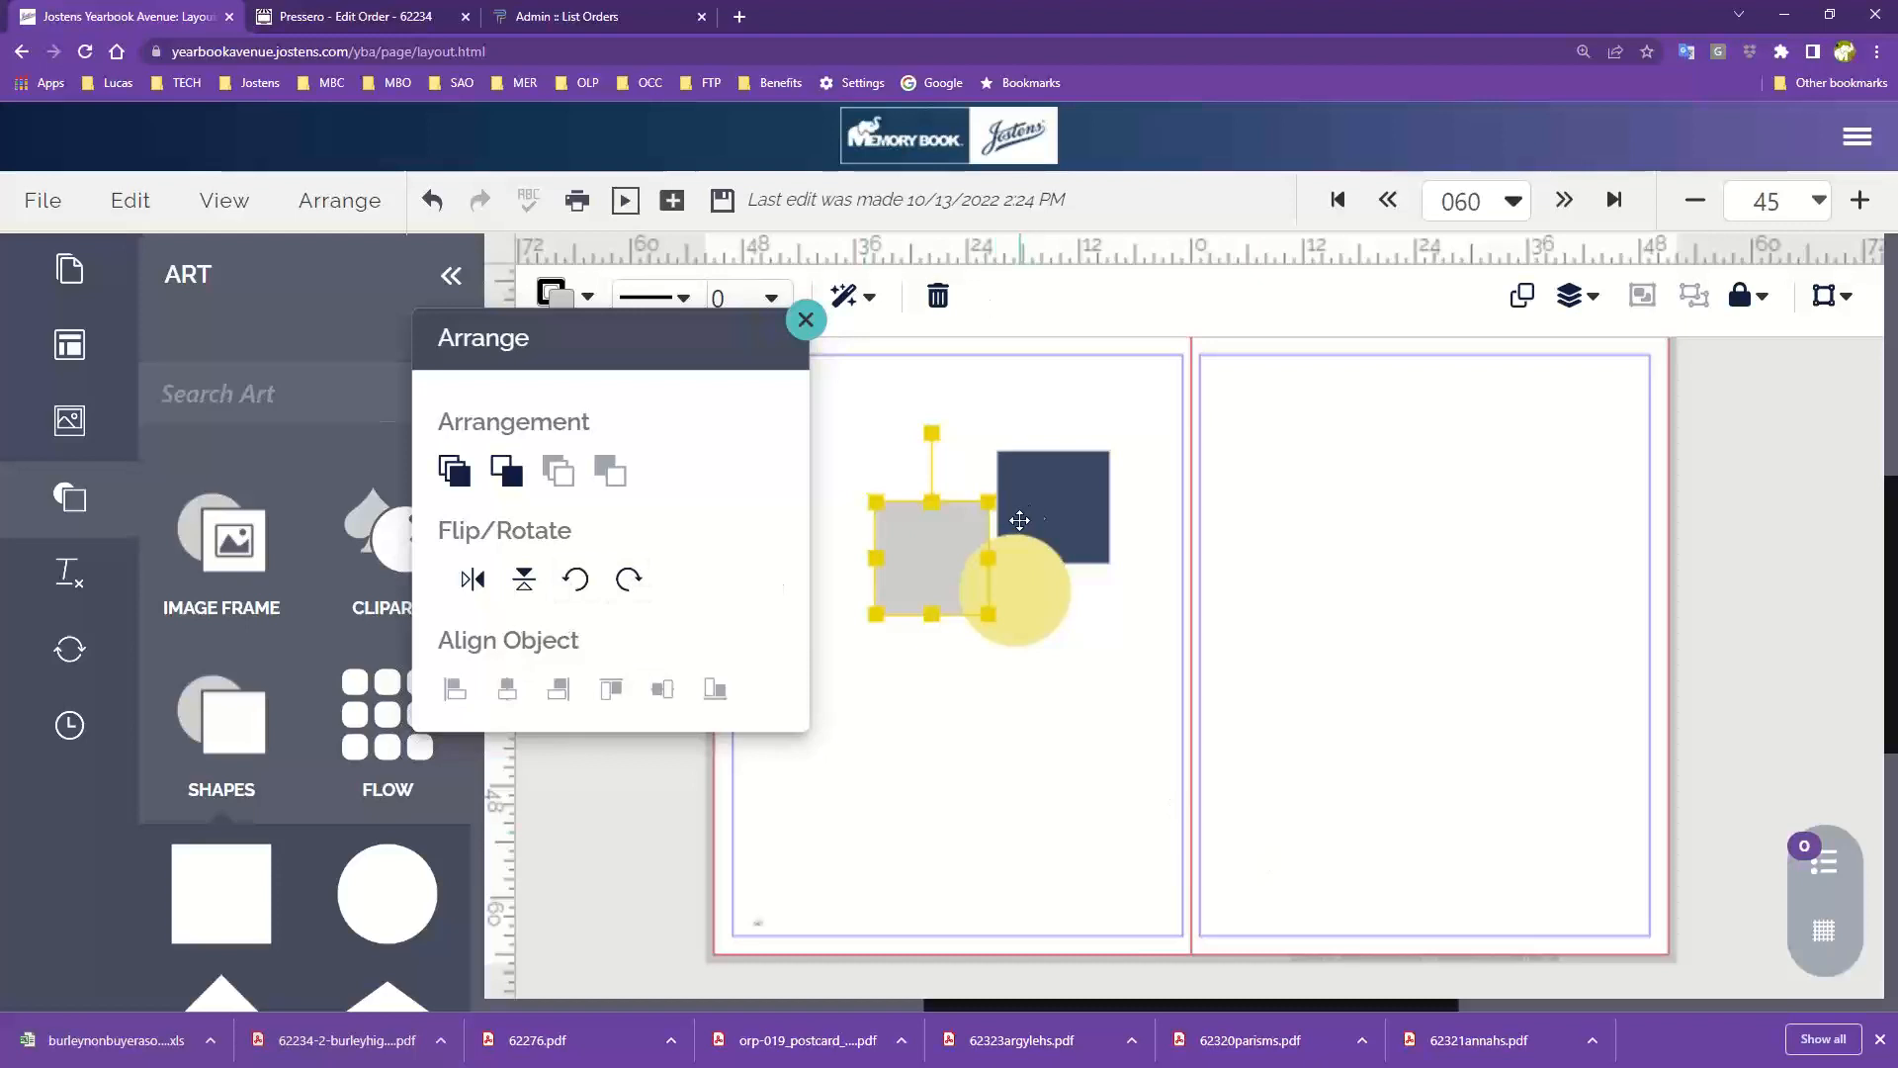
pyautogui.click(1053, 514)
pyautogui.moveTo(1054, 514); pyautogui.dragTo(964, 720)
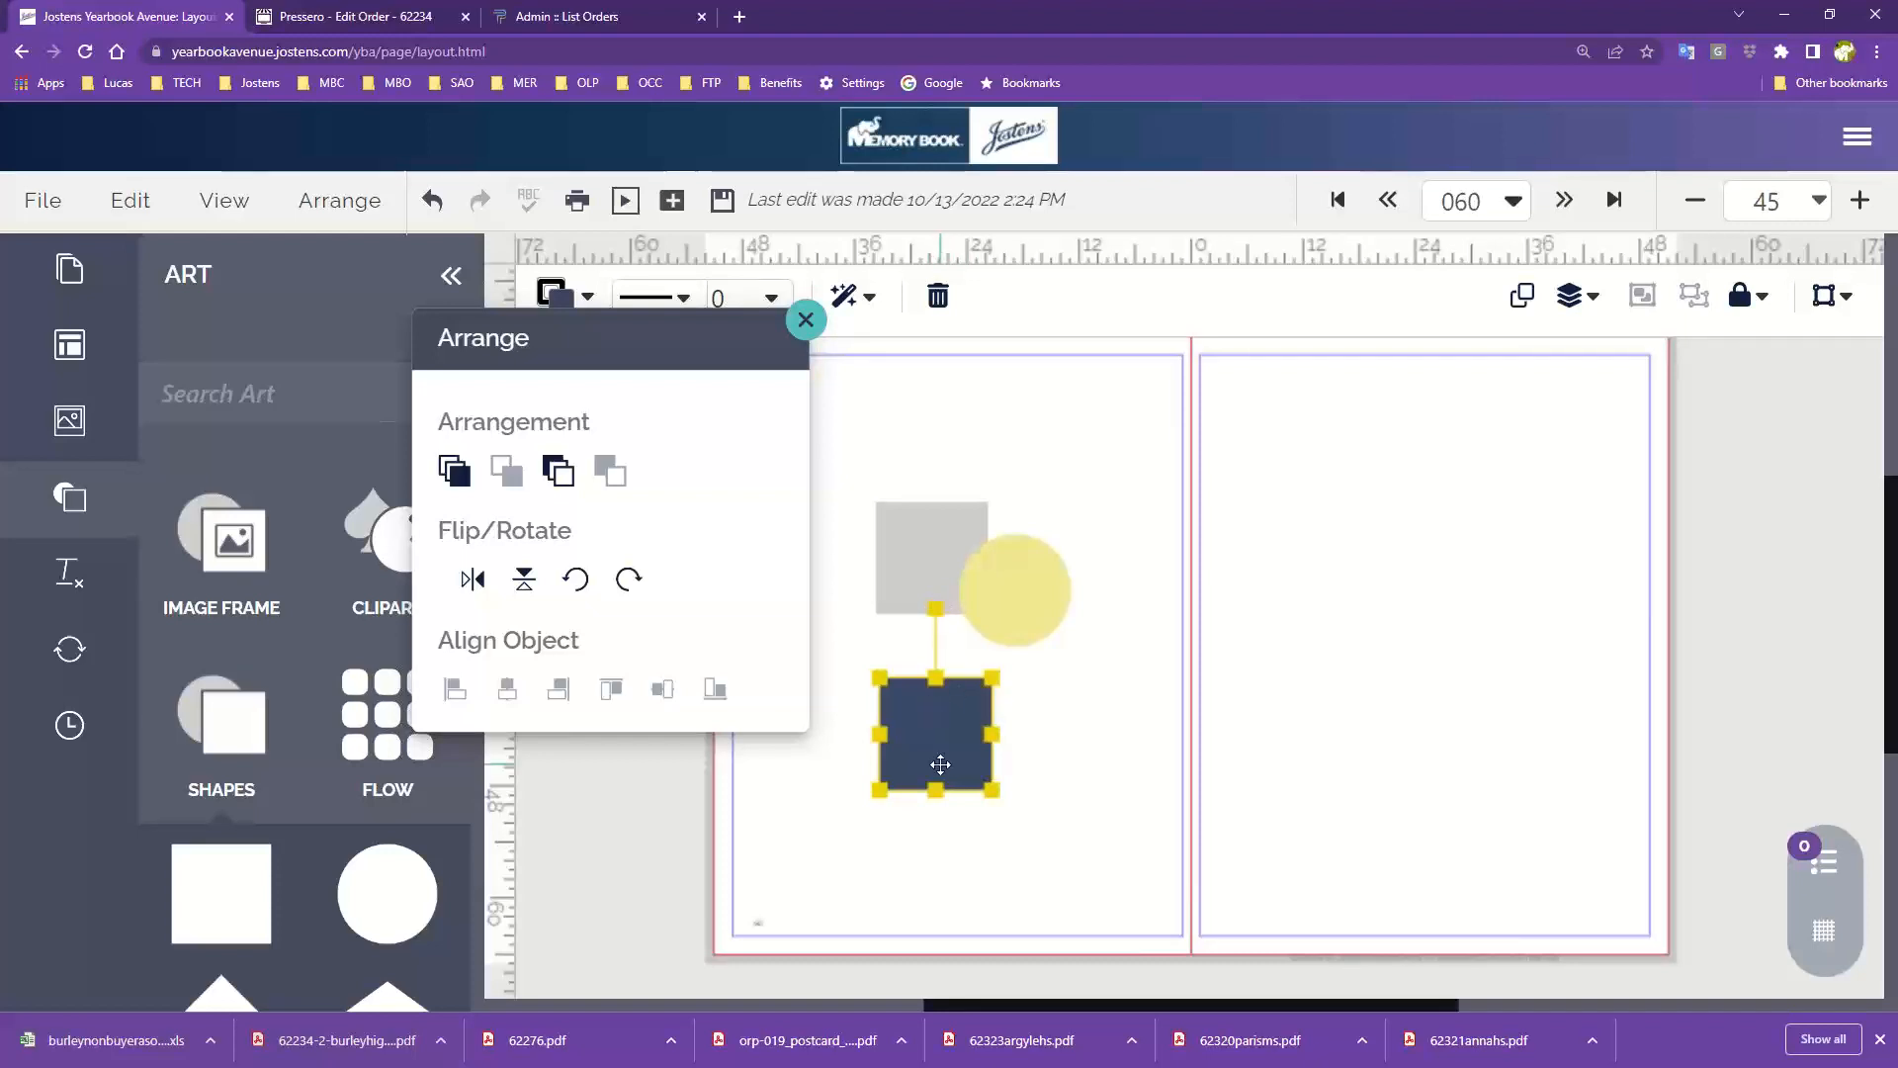
pyautogui.moveTo(953, 746); pyautogui.dragTo(929, 779)
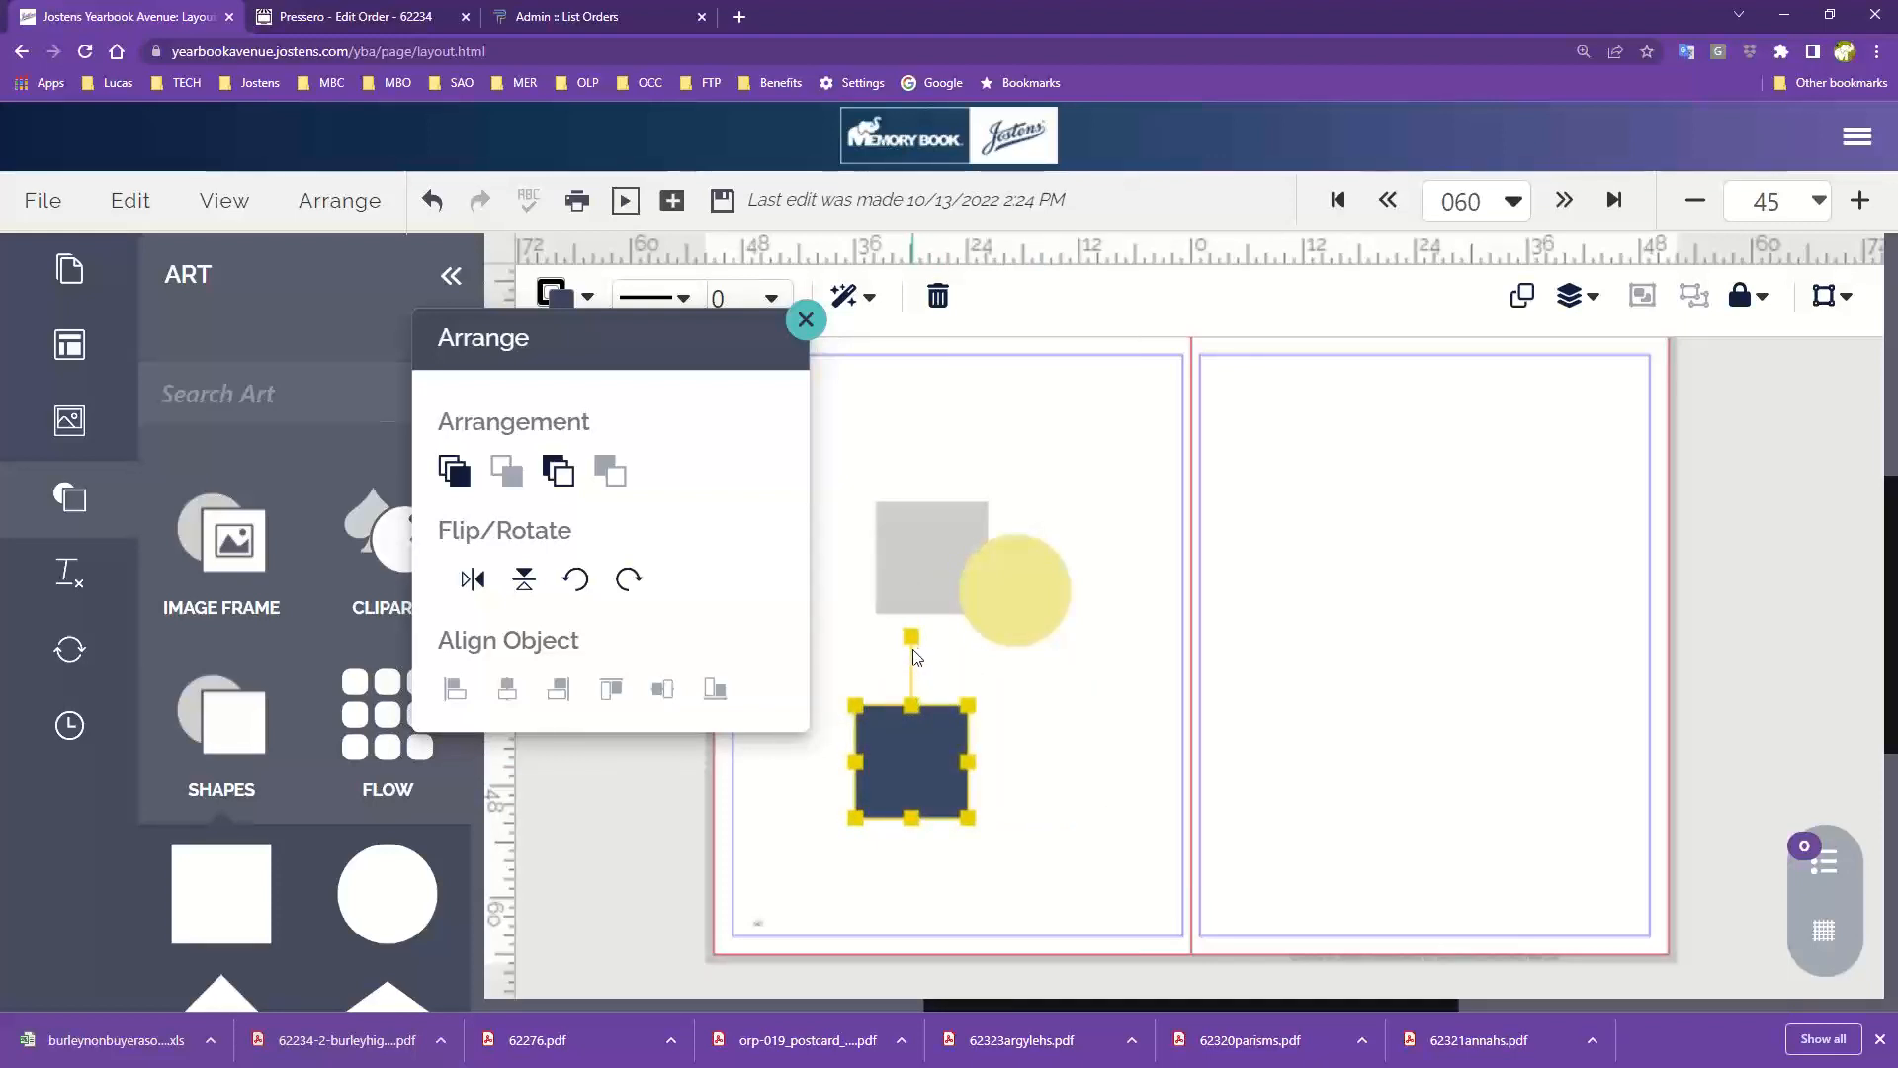
pyautogui.moveTo(911, 636); pyautogui.dragTo(860, 644)
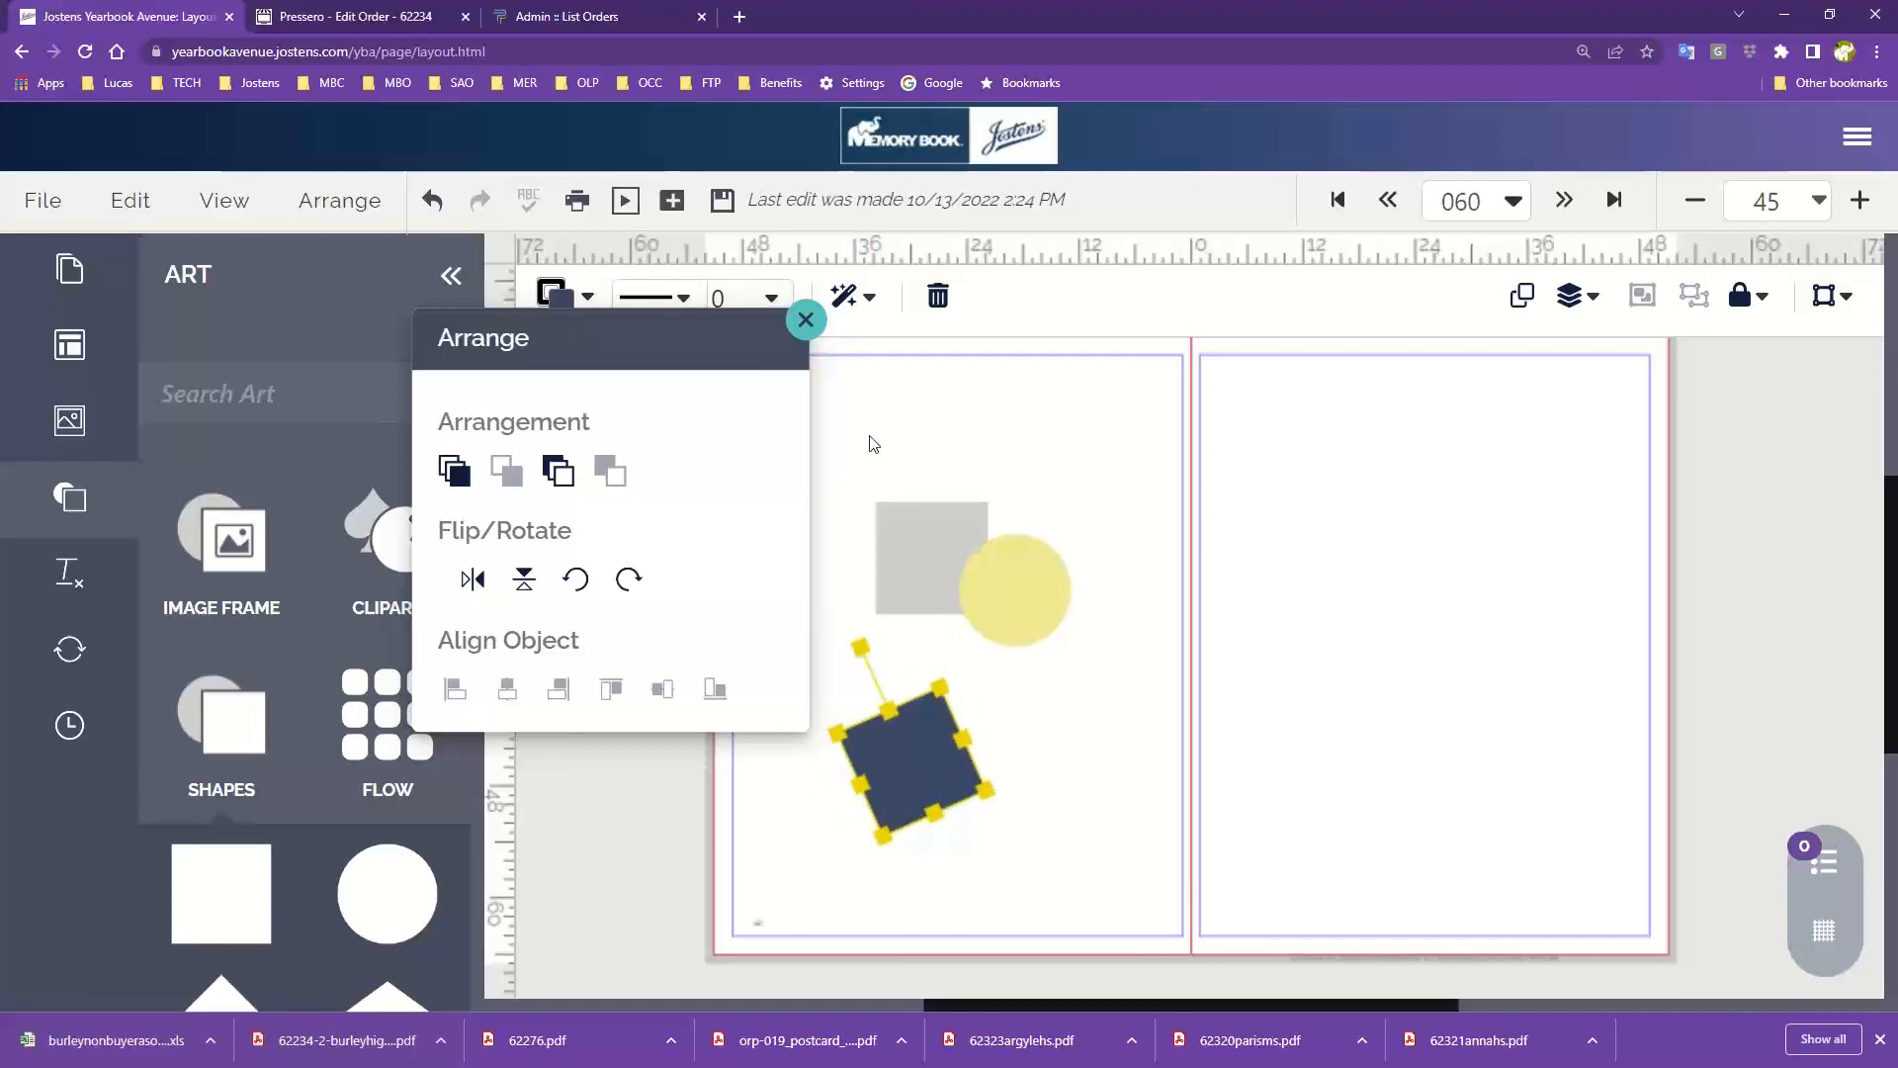
# Step: Show the Transform settings for the dark blue square and set its rotation to 338 degrees
pyautogui.click(341, 201)
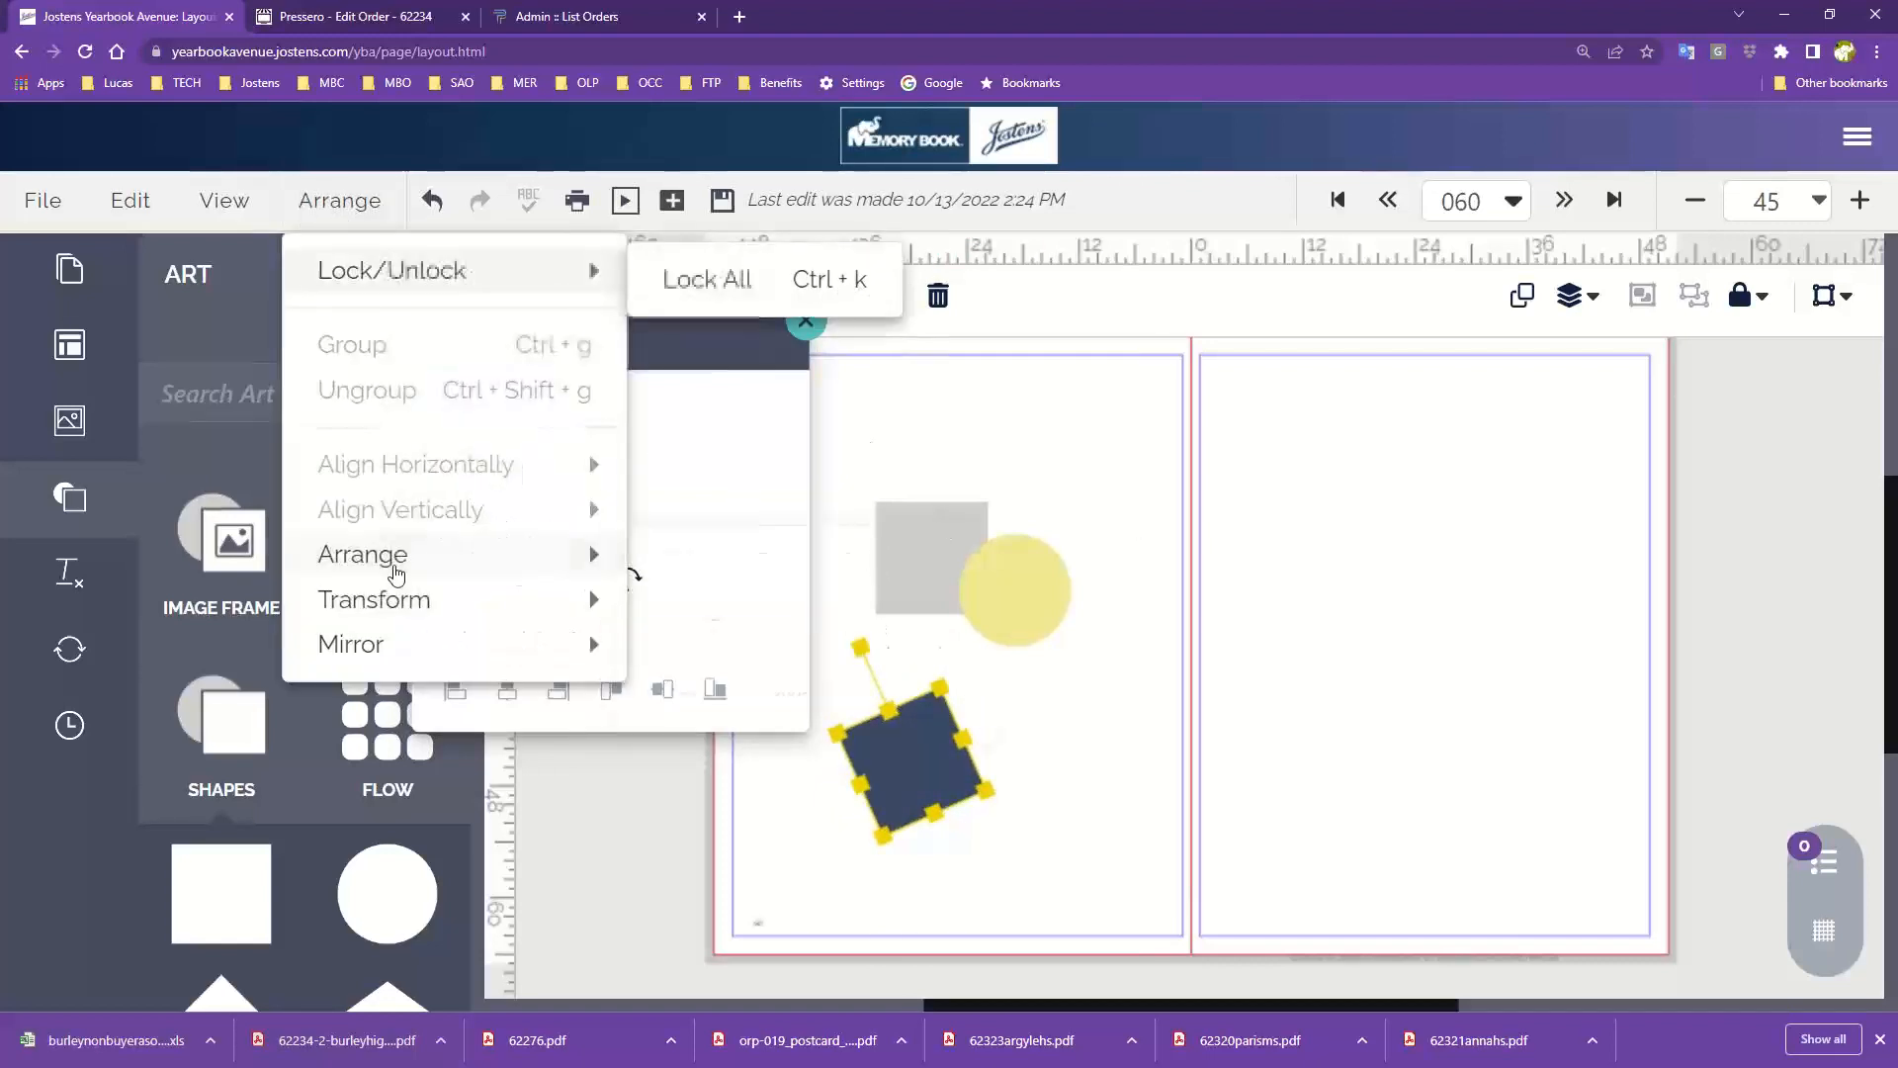
pyautogui.moveTo(395, 607)
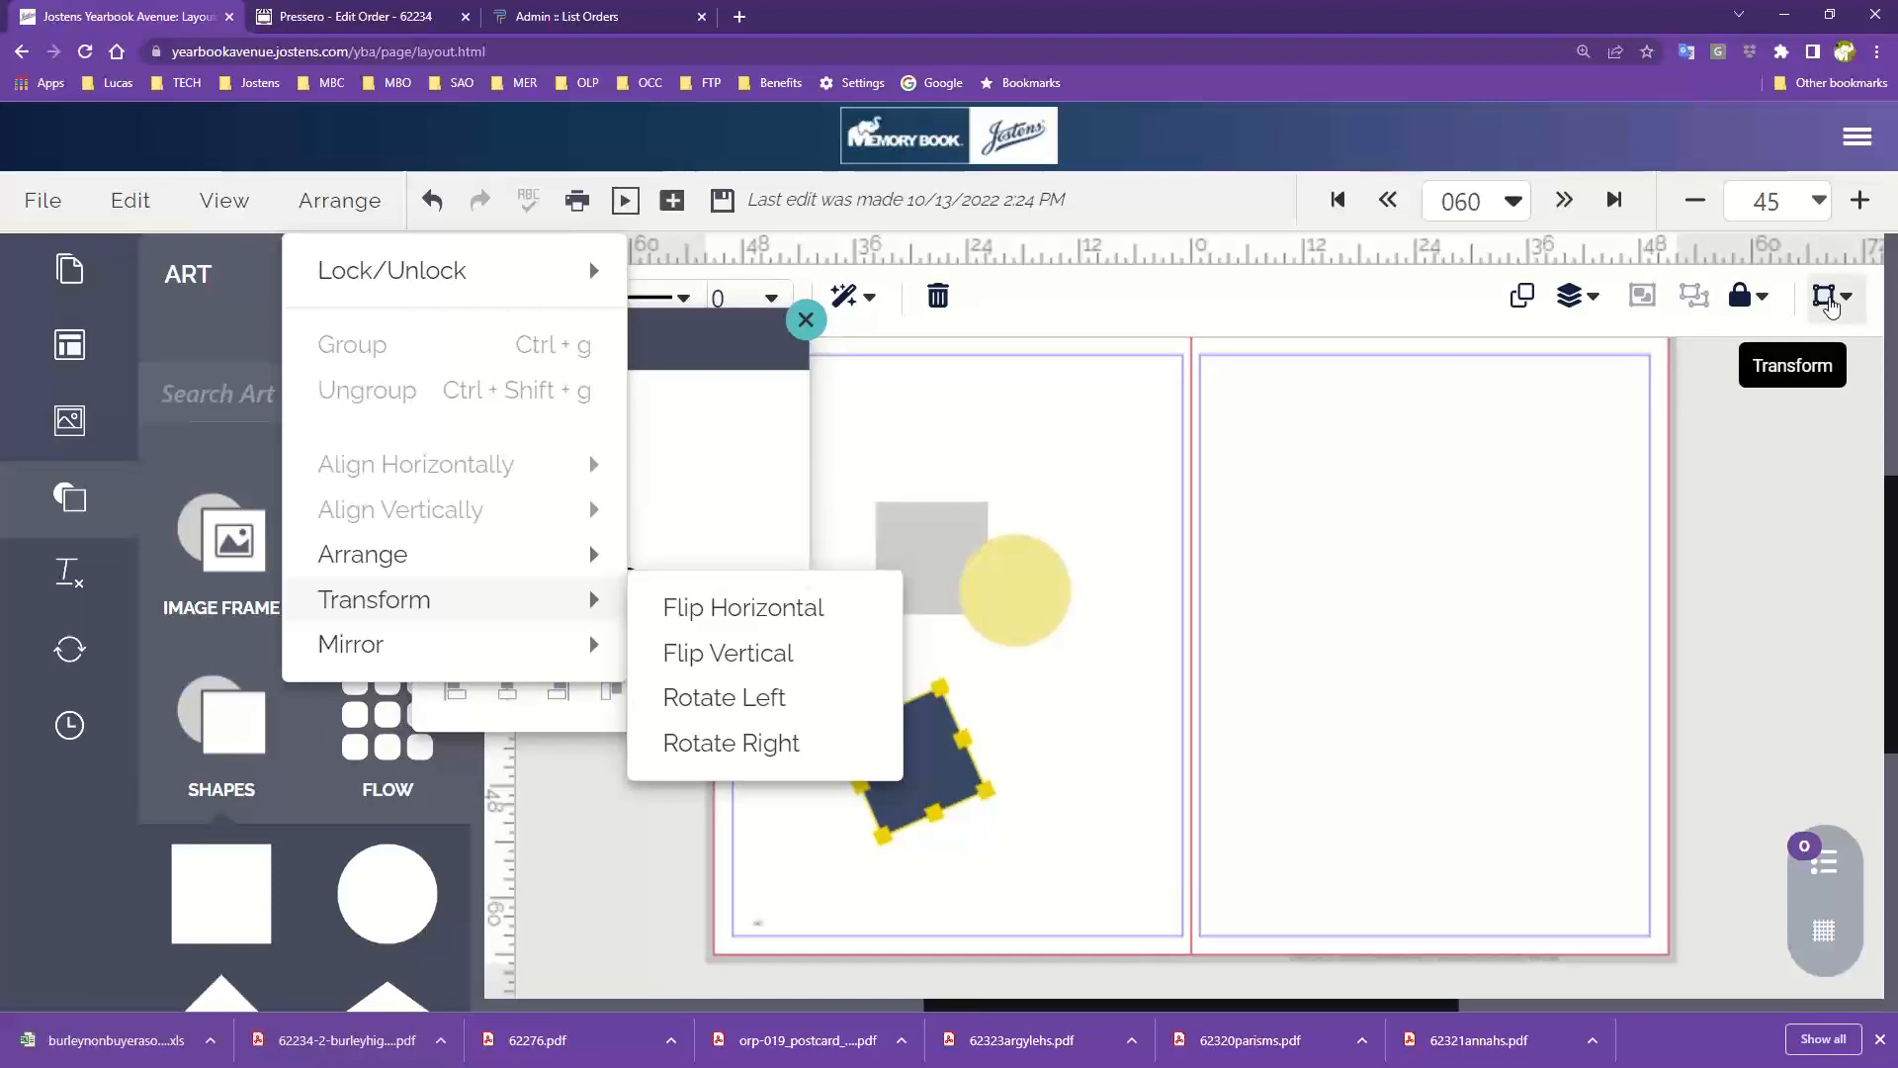
pyautogui.click(1829, 305)
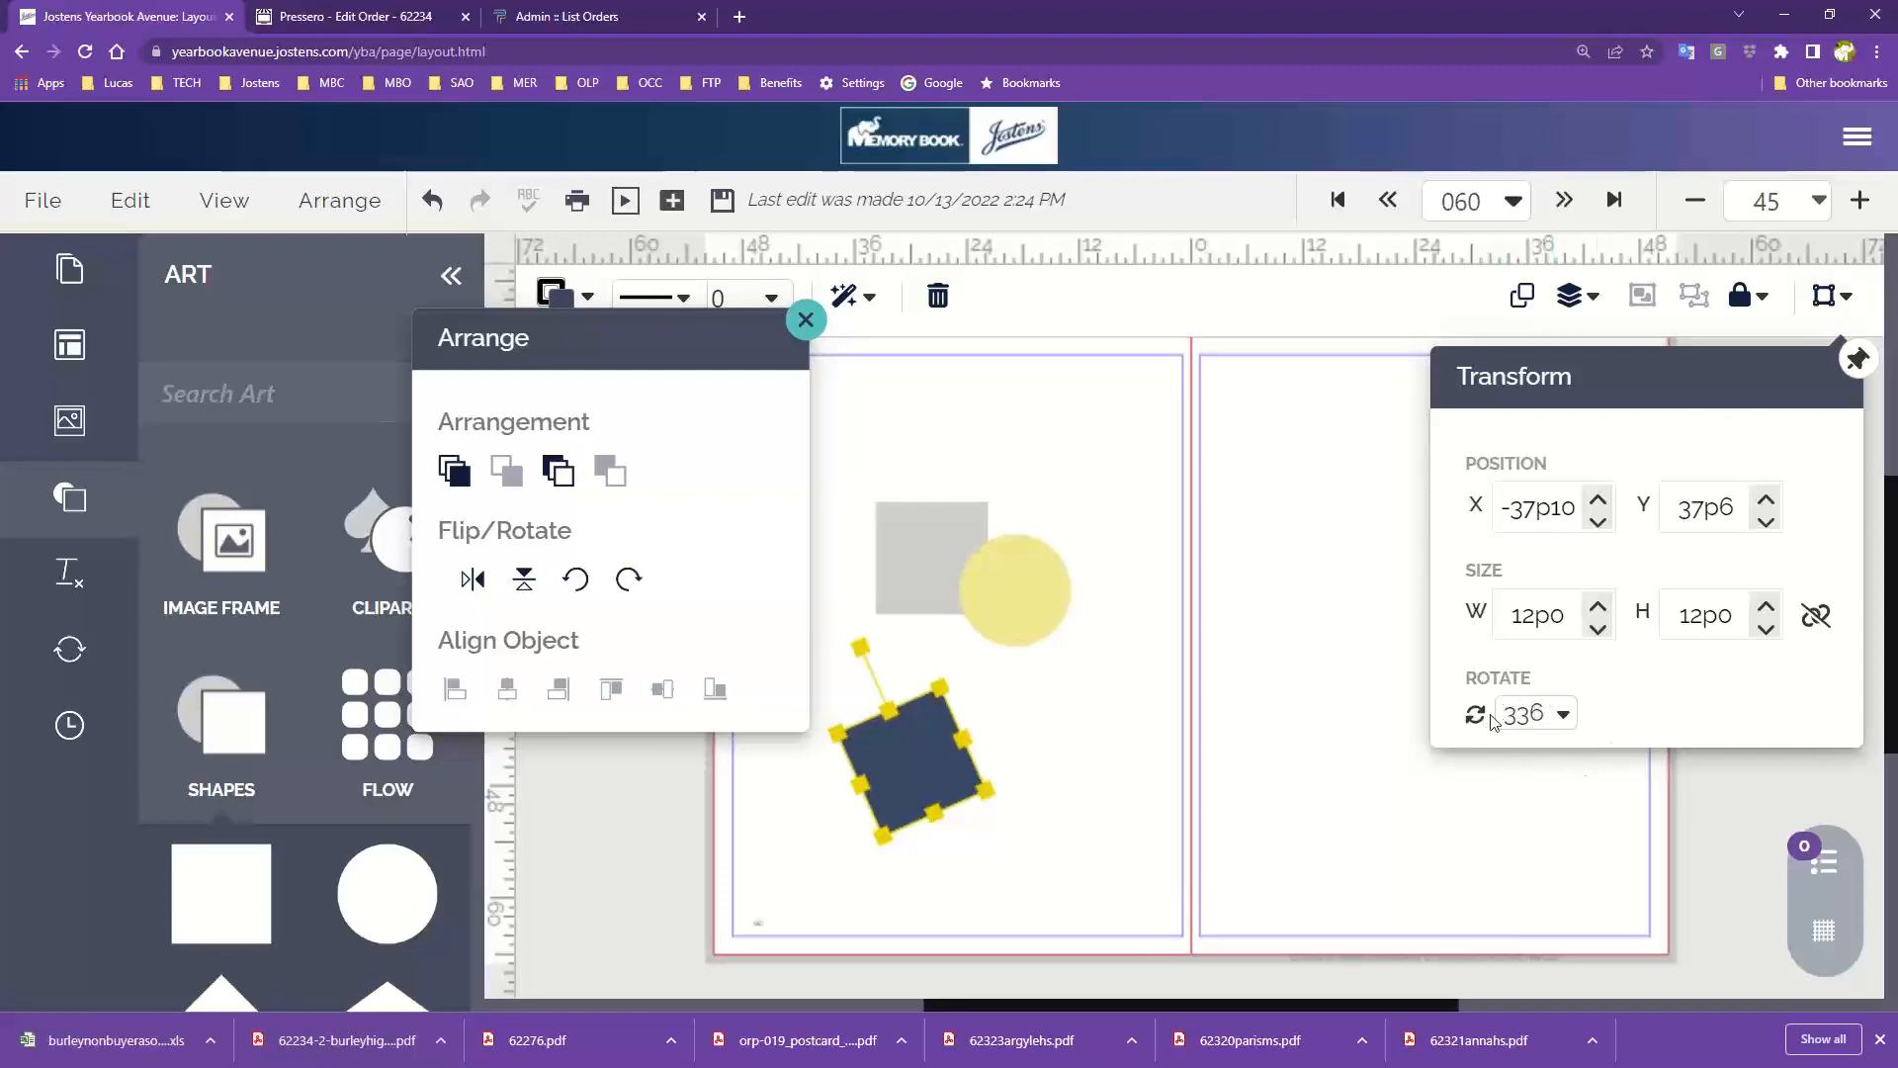
pyautogui.click(1551, 722)
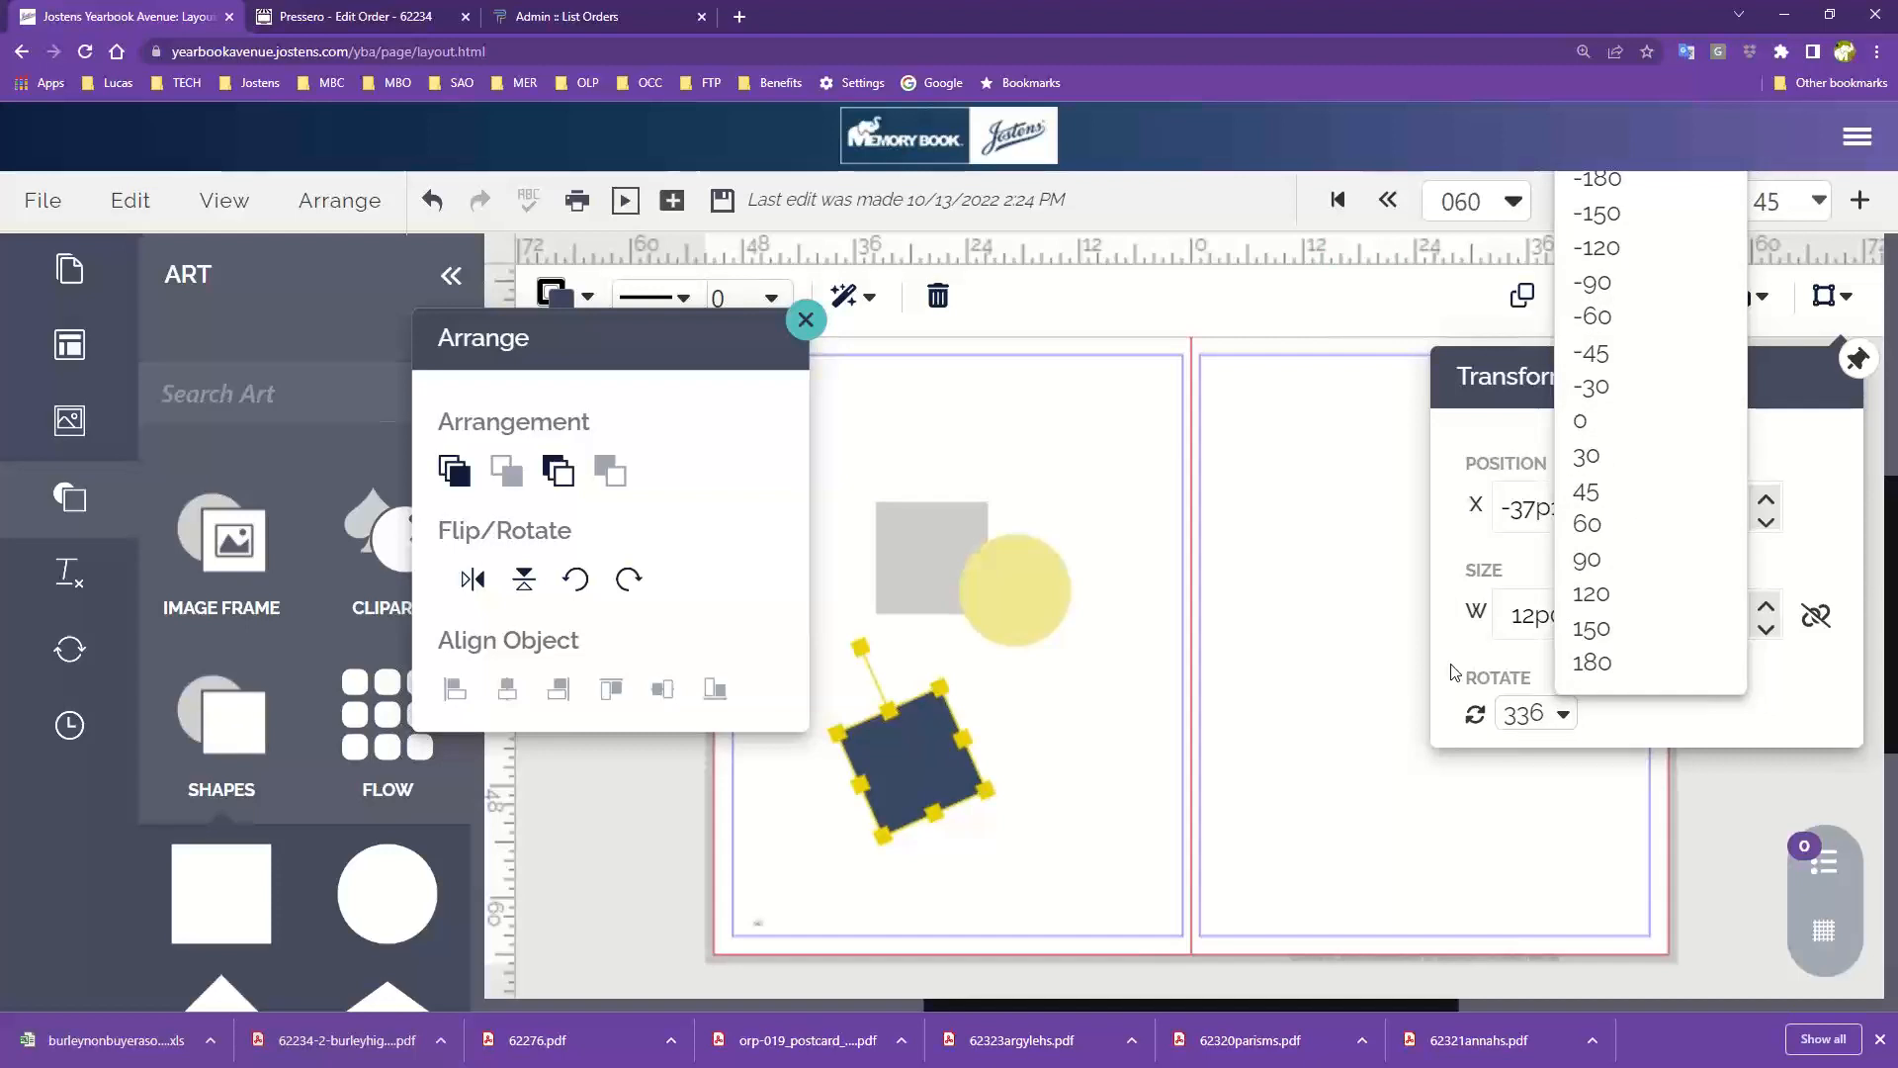
pyautogui.click(1523, 718)
pyautogui.moveTo(1548, 712); pyautogui.dragTo(1531, 713)
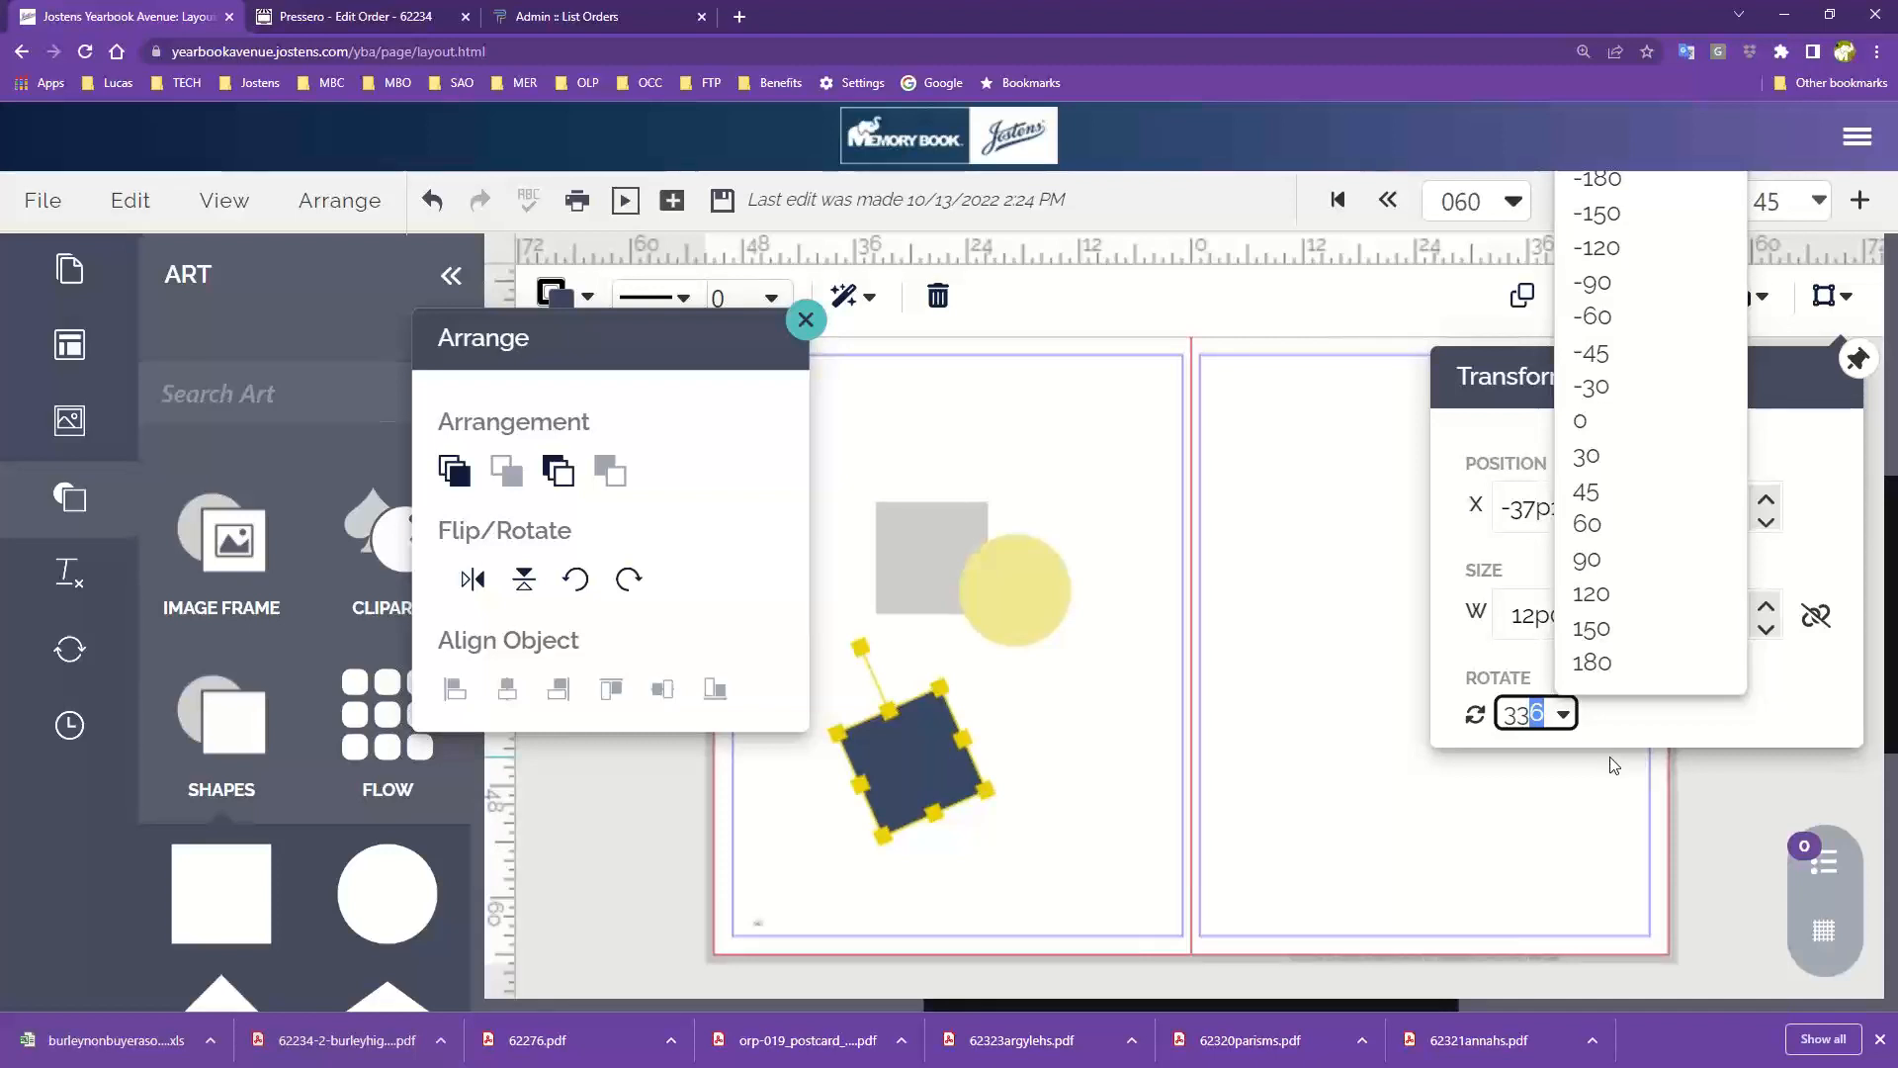
pyautogui.write('7')
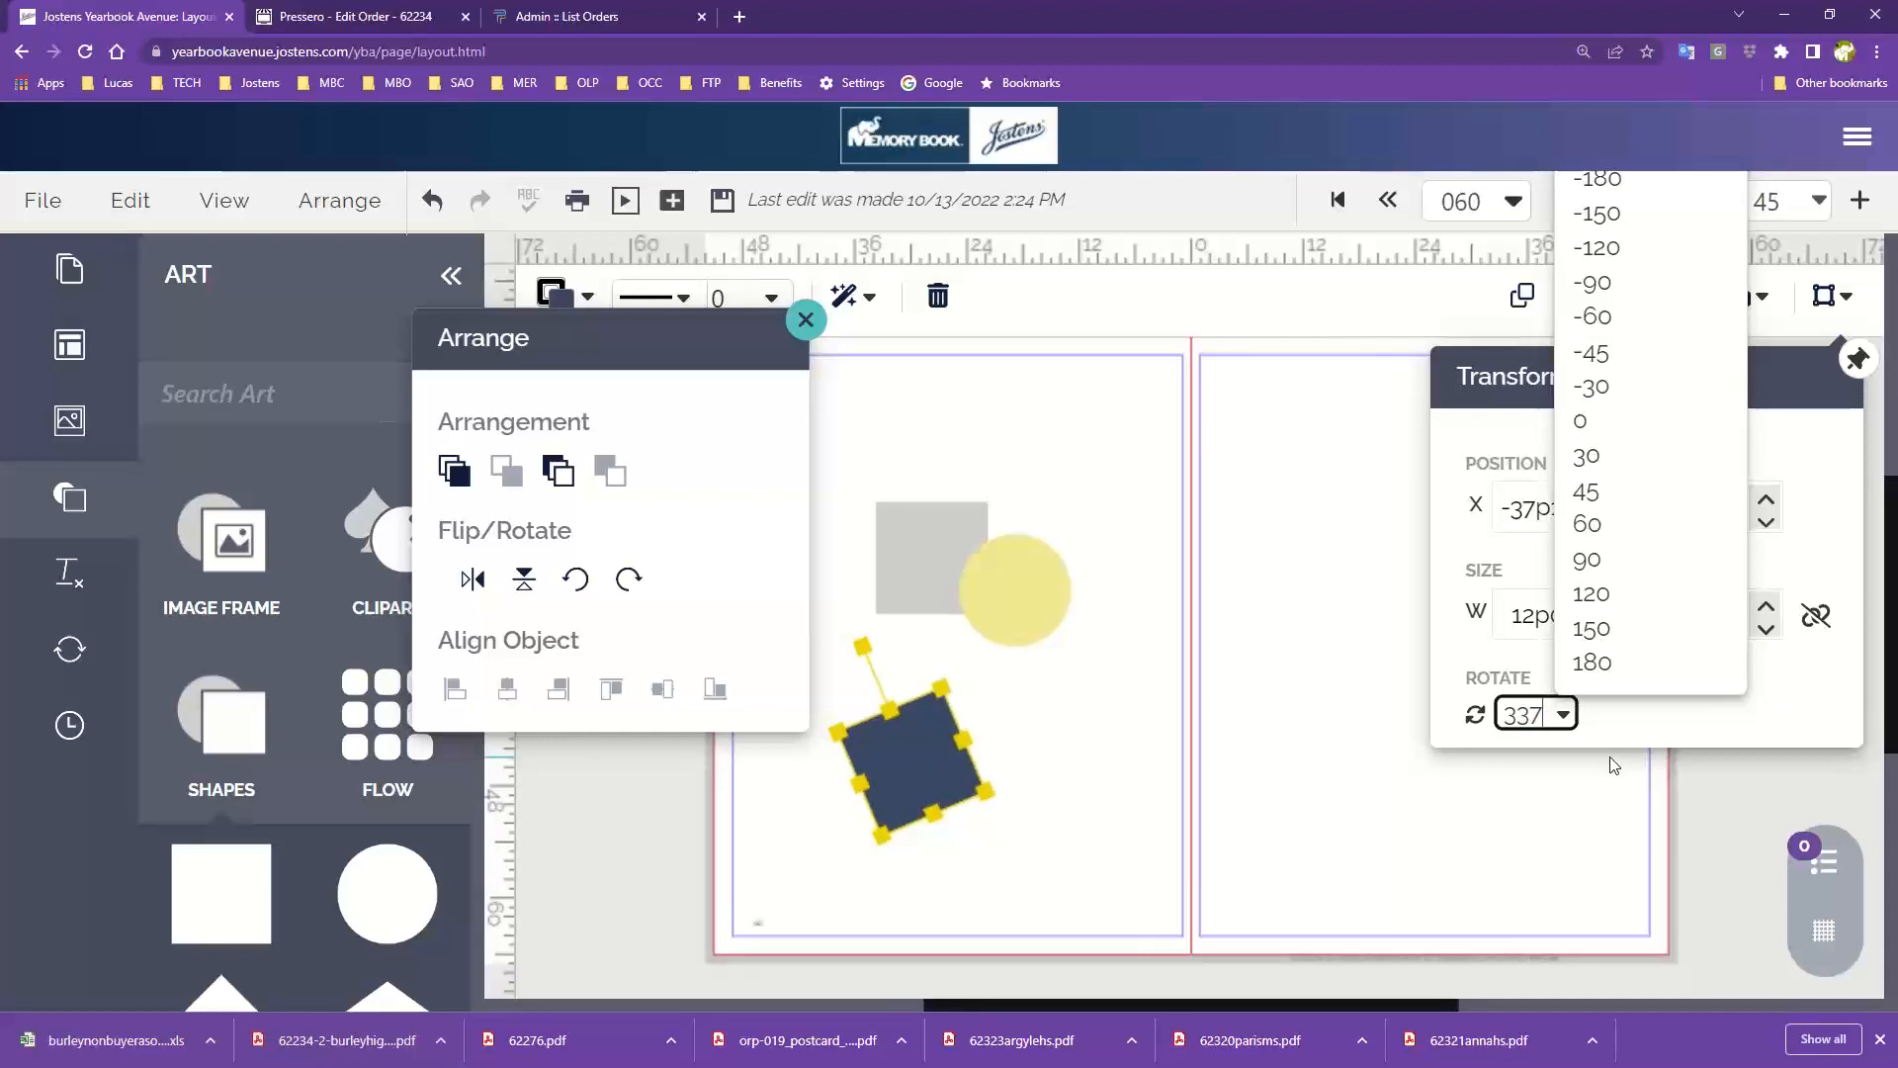
pyautogui.press('BackSpace')
pyautogui.write('8')
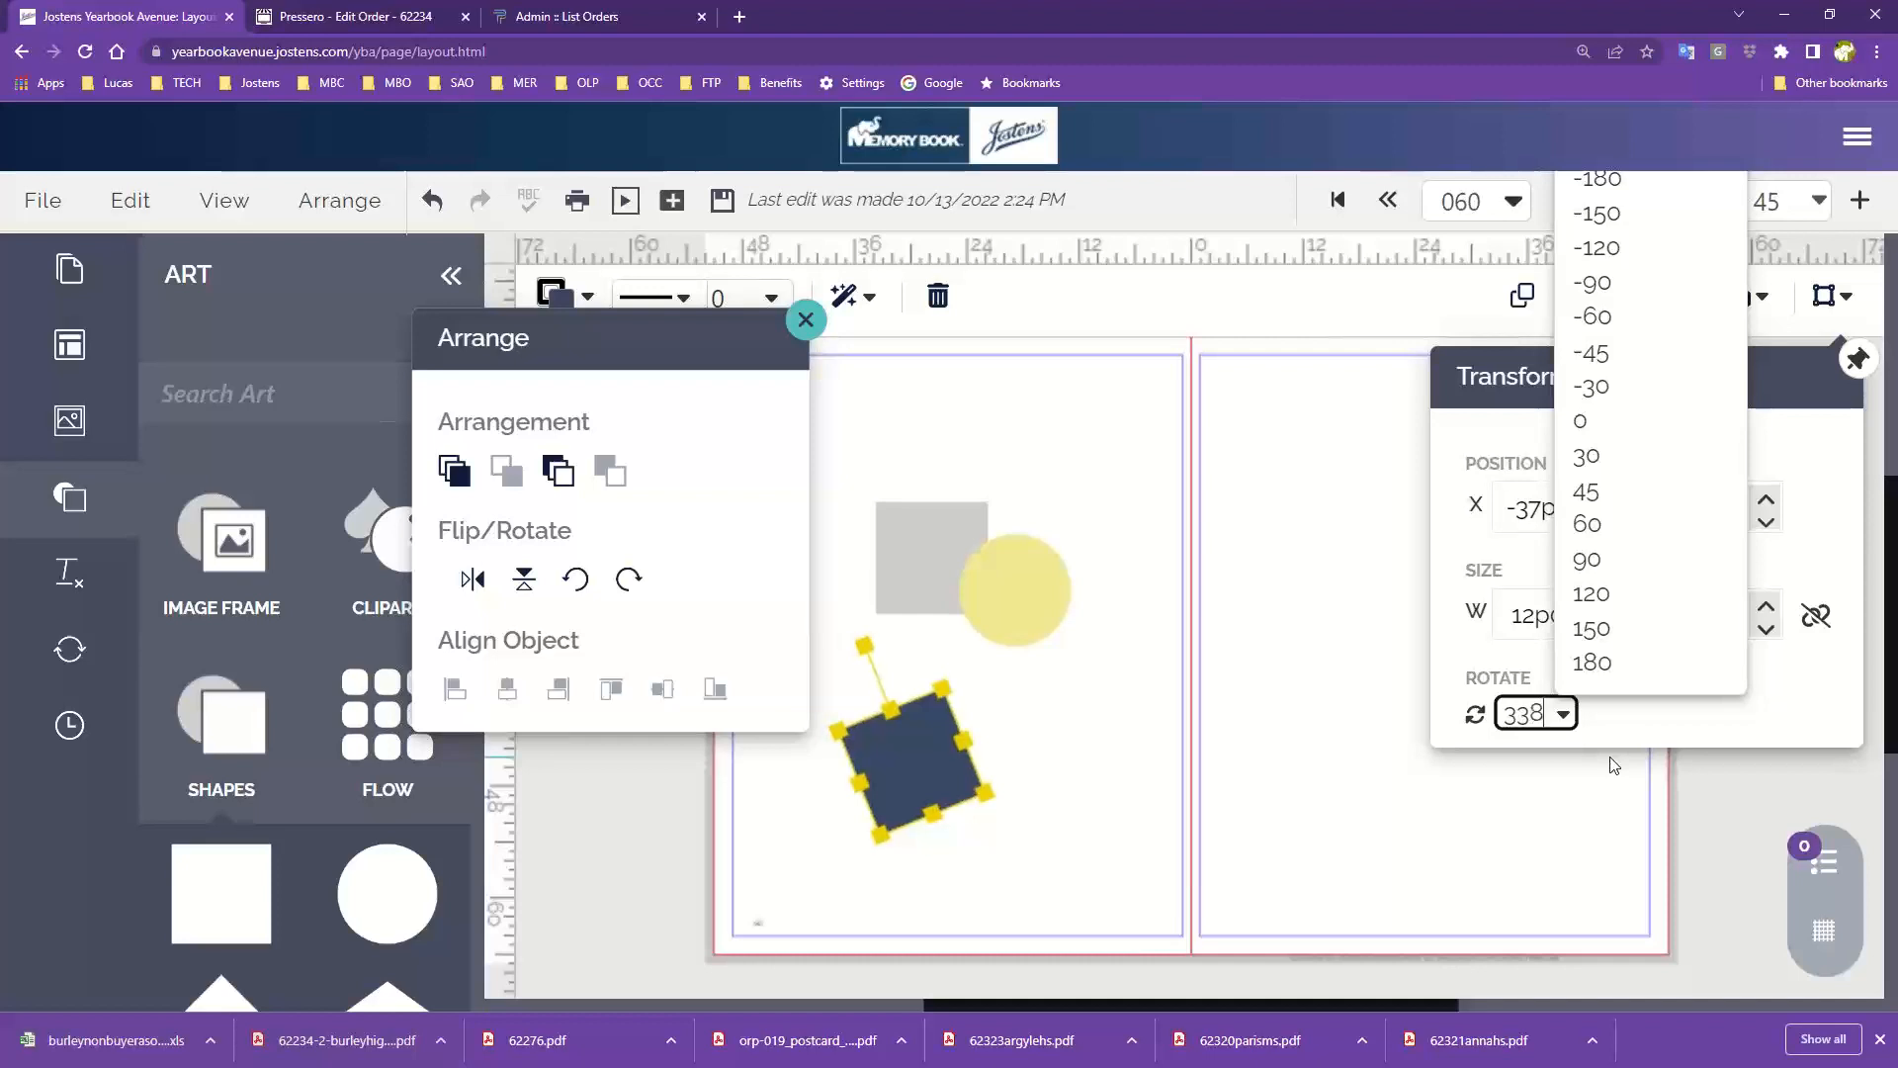
# Step: Raise the dark blue square's rotation in one-degree increments to about 350 degrees, and deselect it
pyautogui.press('Up')
pyautogui.press('Up')
pyautogui.press('Up')
pyautogui.press('Up')
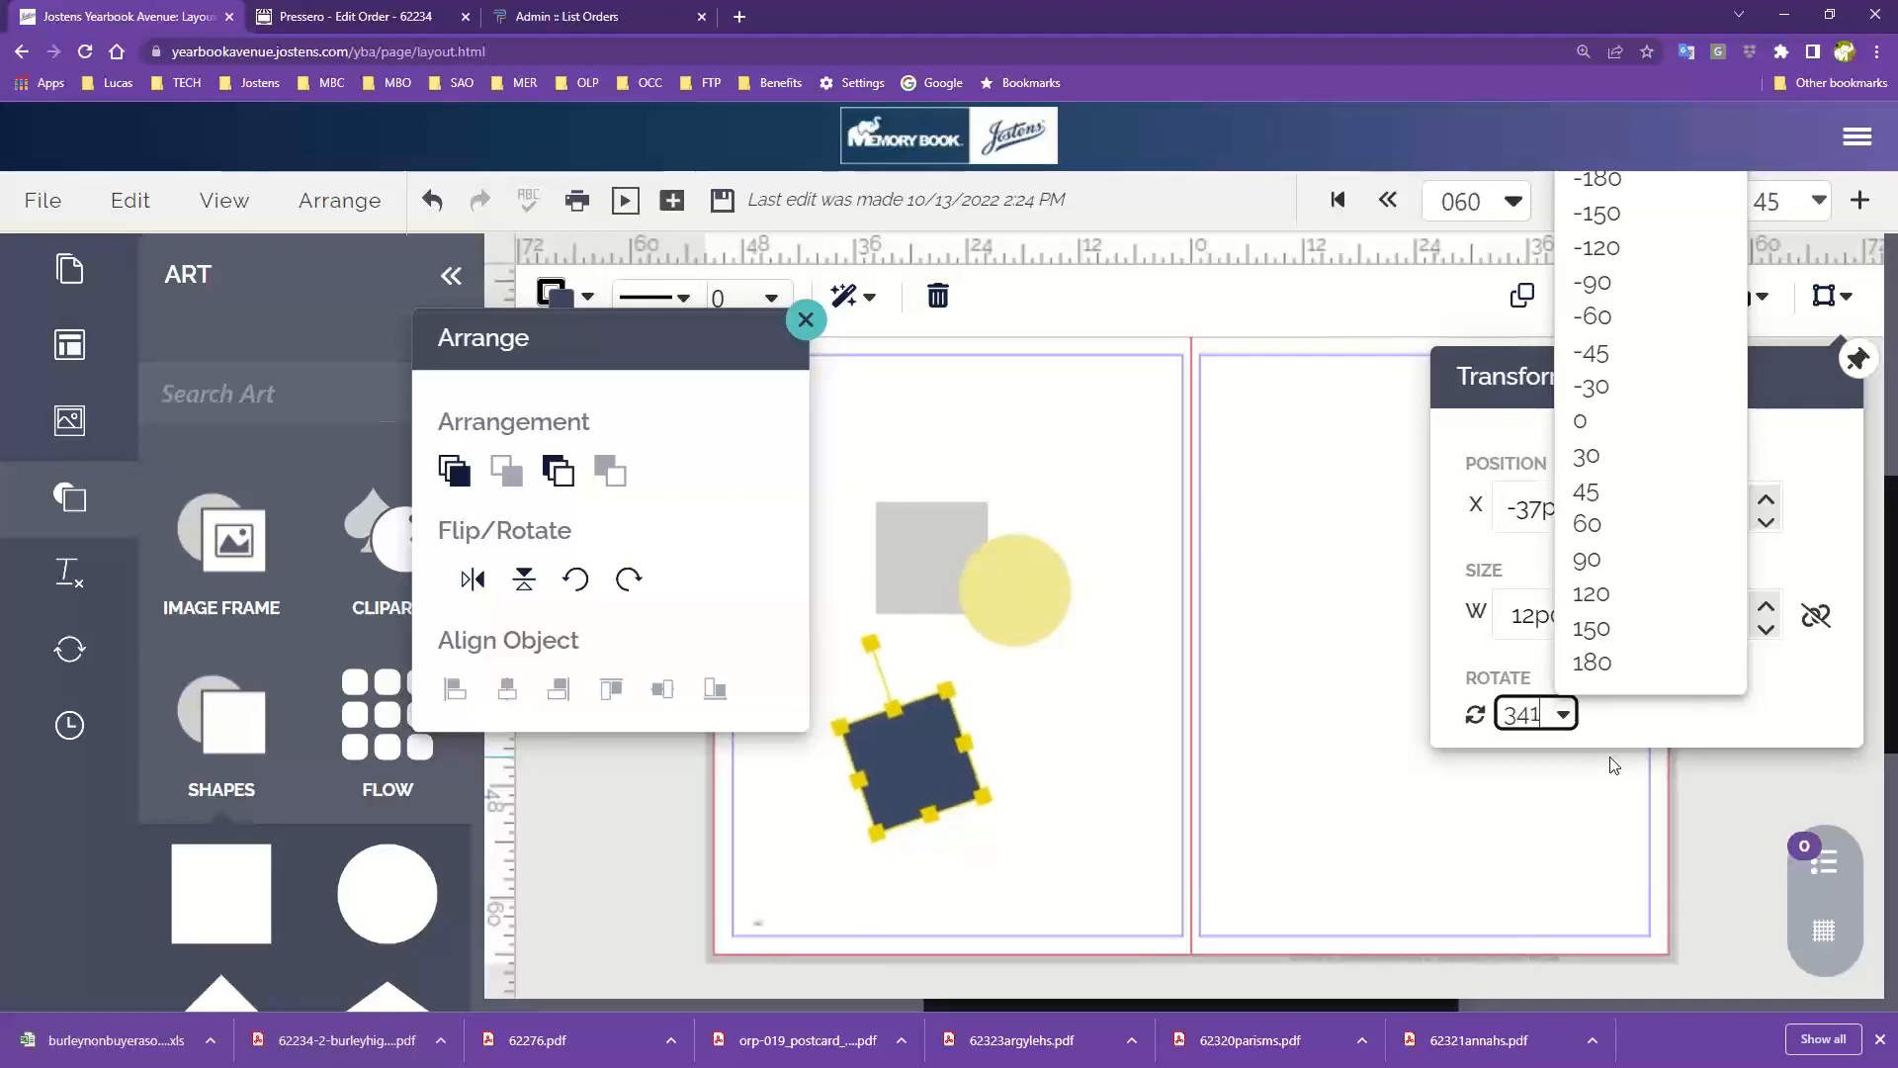
pyautogui.press('Up')
pyautogui.press('Up')
pyautogui.press('Up')
pyautogui.press('Up')
pyautogui.press('Up')
pyautogui.press('Up')
pyautogui.press('Up')
pyautogui.press('Up')
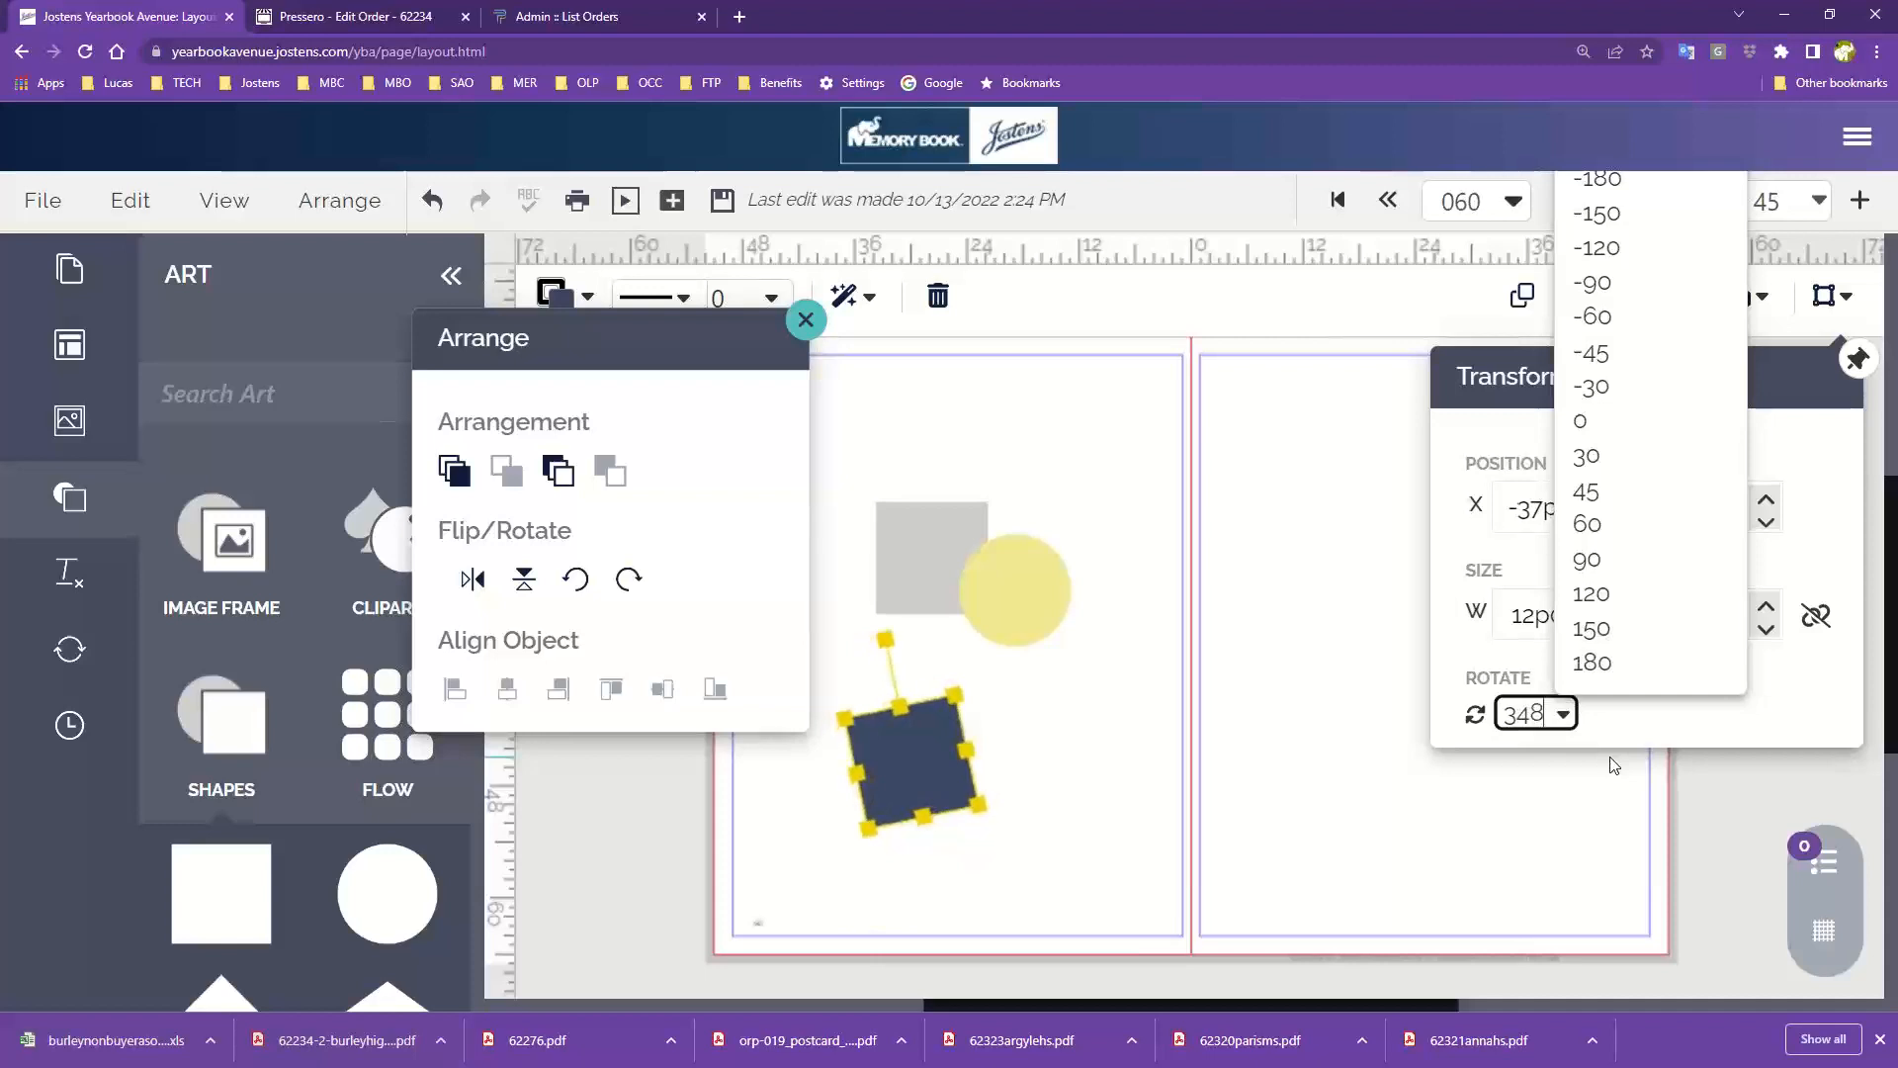
pyautogui.click(1241, 463)
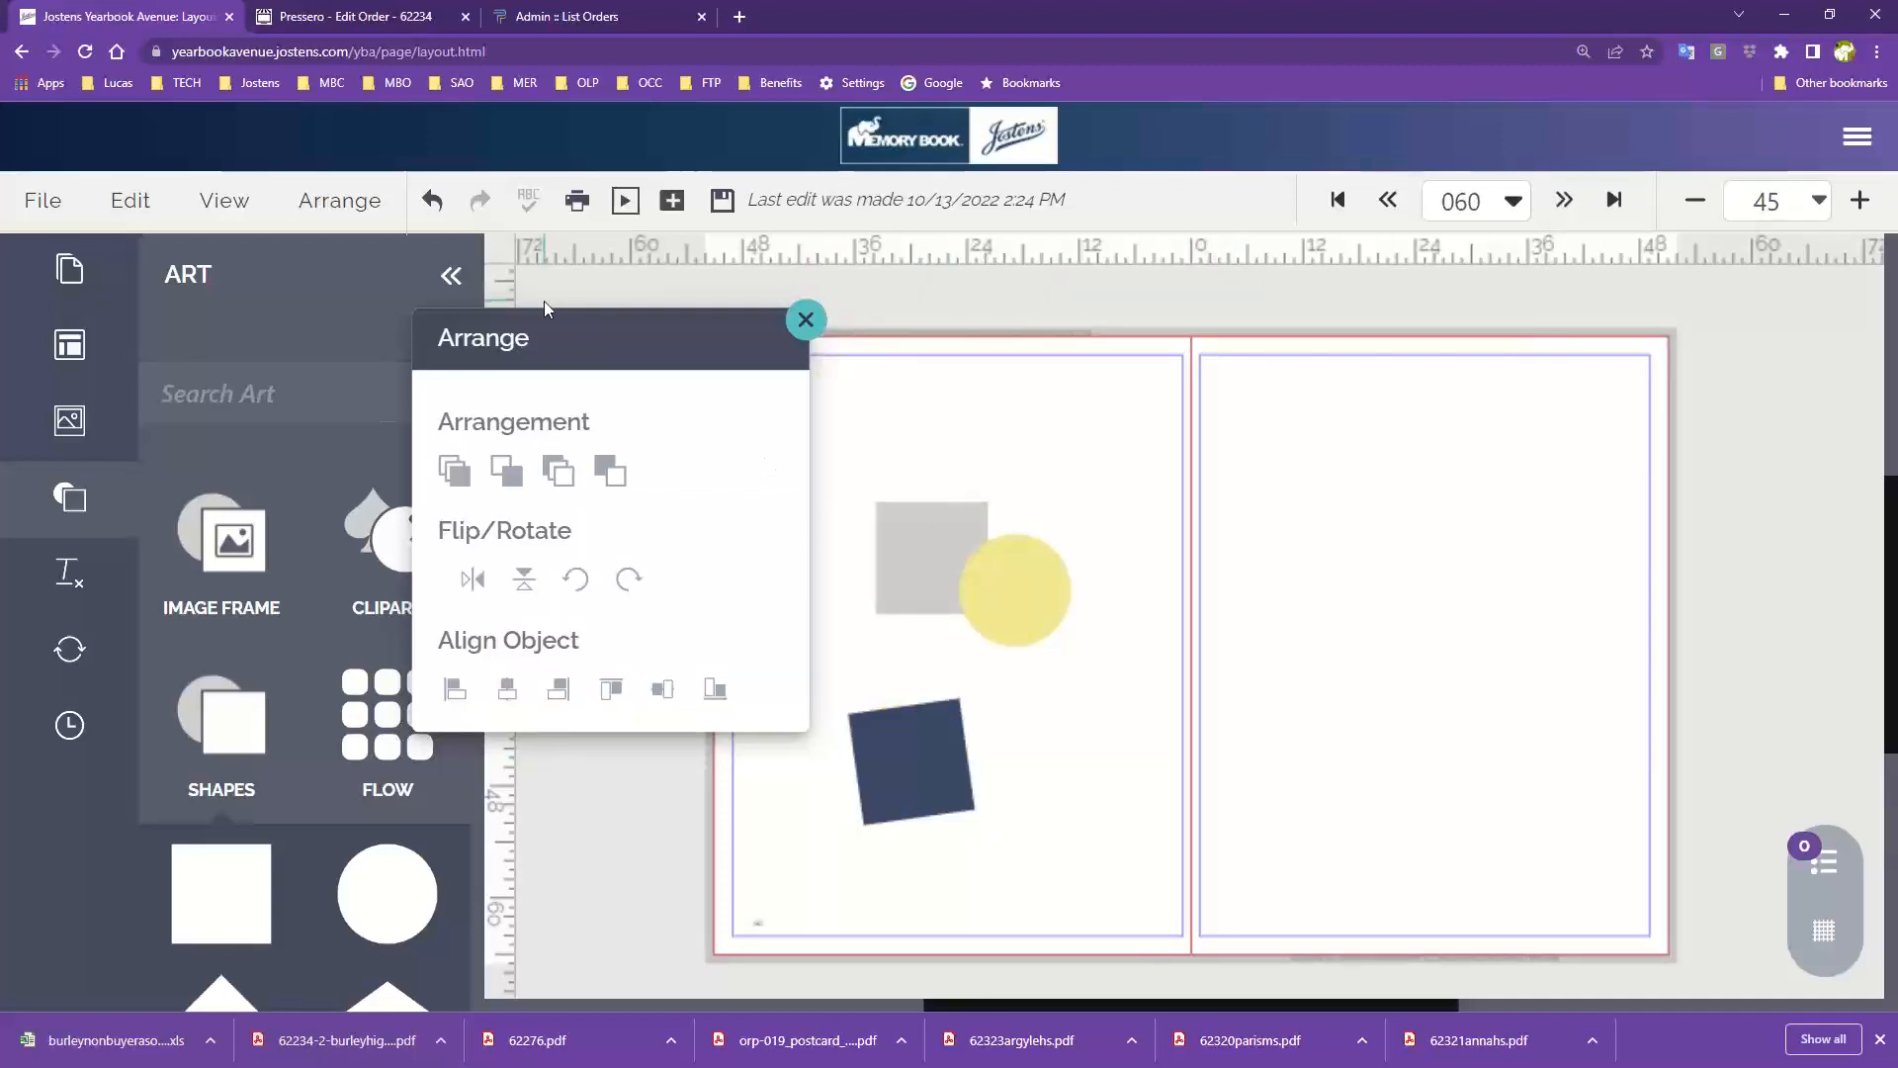
# Step: Move the dark blue square up to just beneath the grey square and dismiss the floating Arrange options
pyautogui.moveTo(965, 771); pyautogui.dragTo(978, 694)
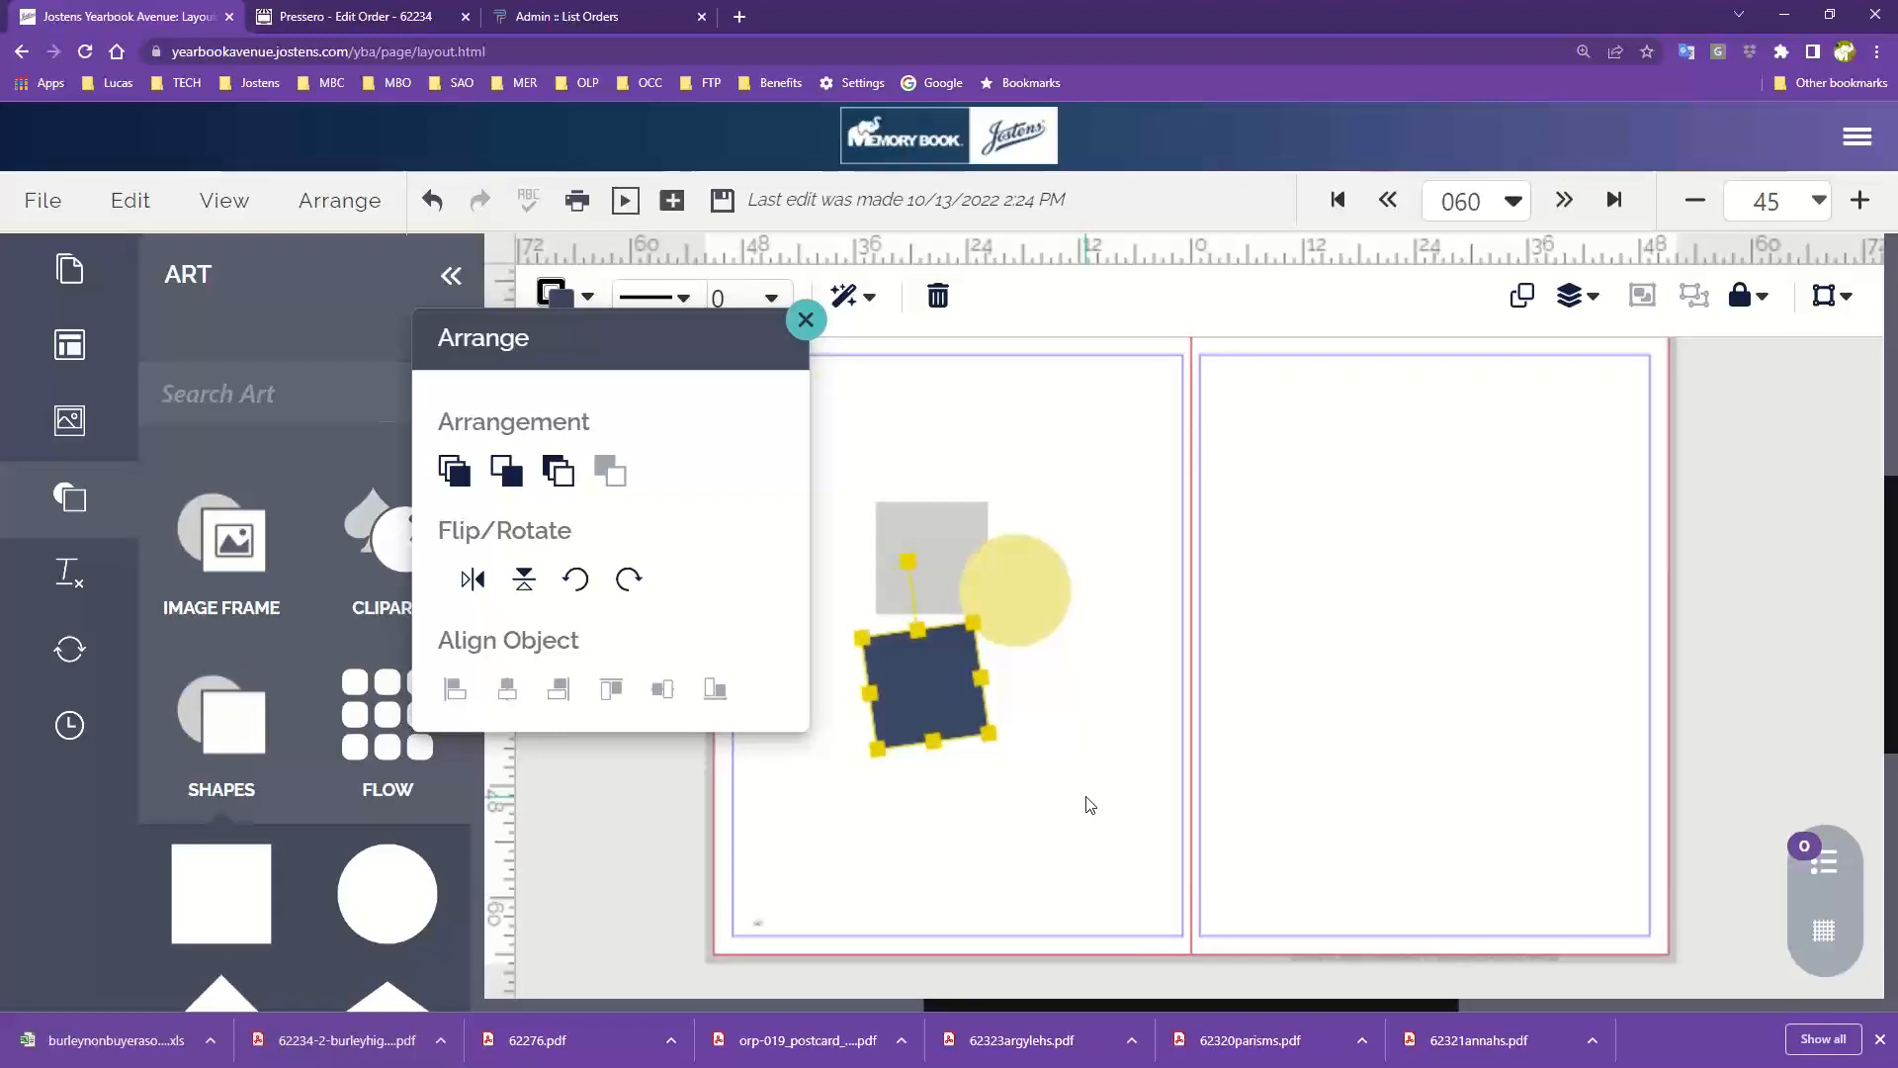
pyautogui.click(806, 321)
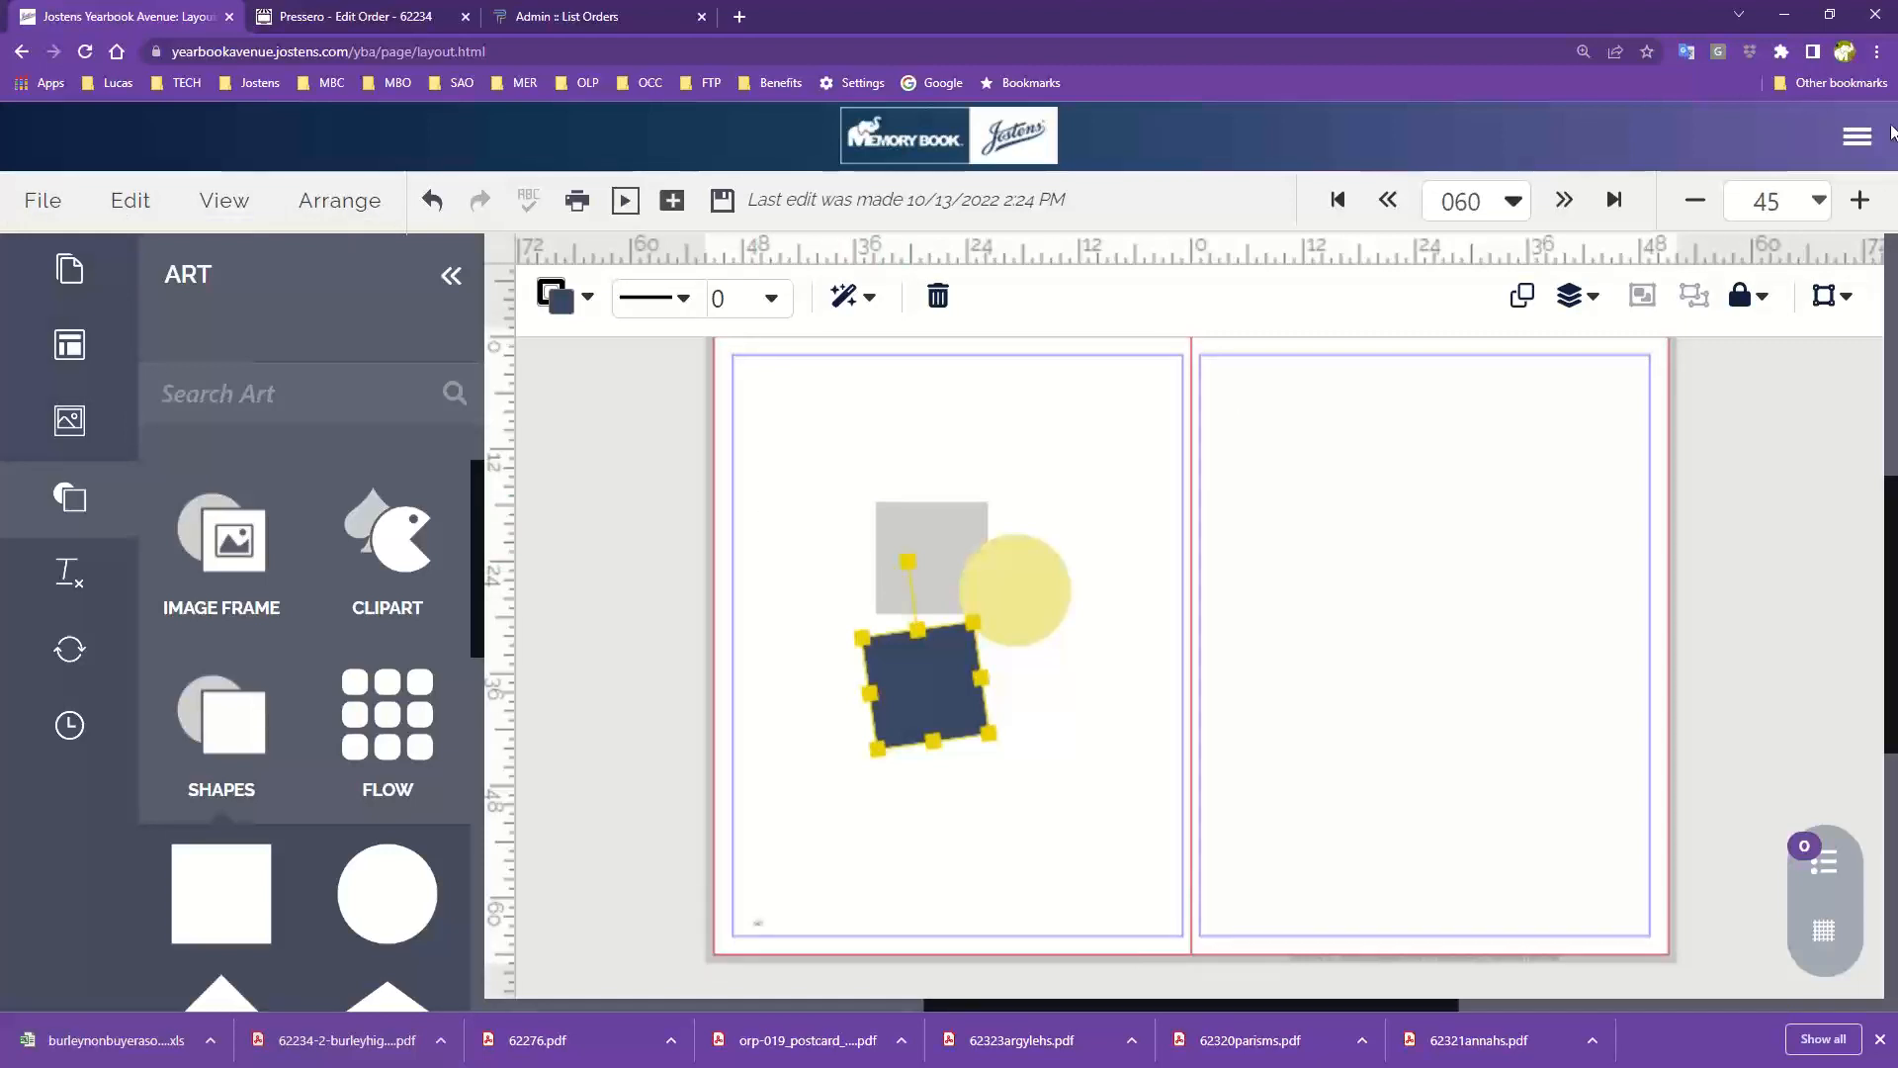
# Step: Reduce the browser zoom to 100% and fit the whole spread in the layout view
pyautogui.click(1878, 51)
pyautogui.click(1742, 237)
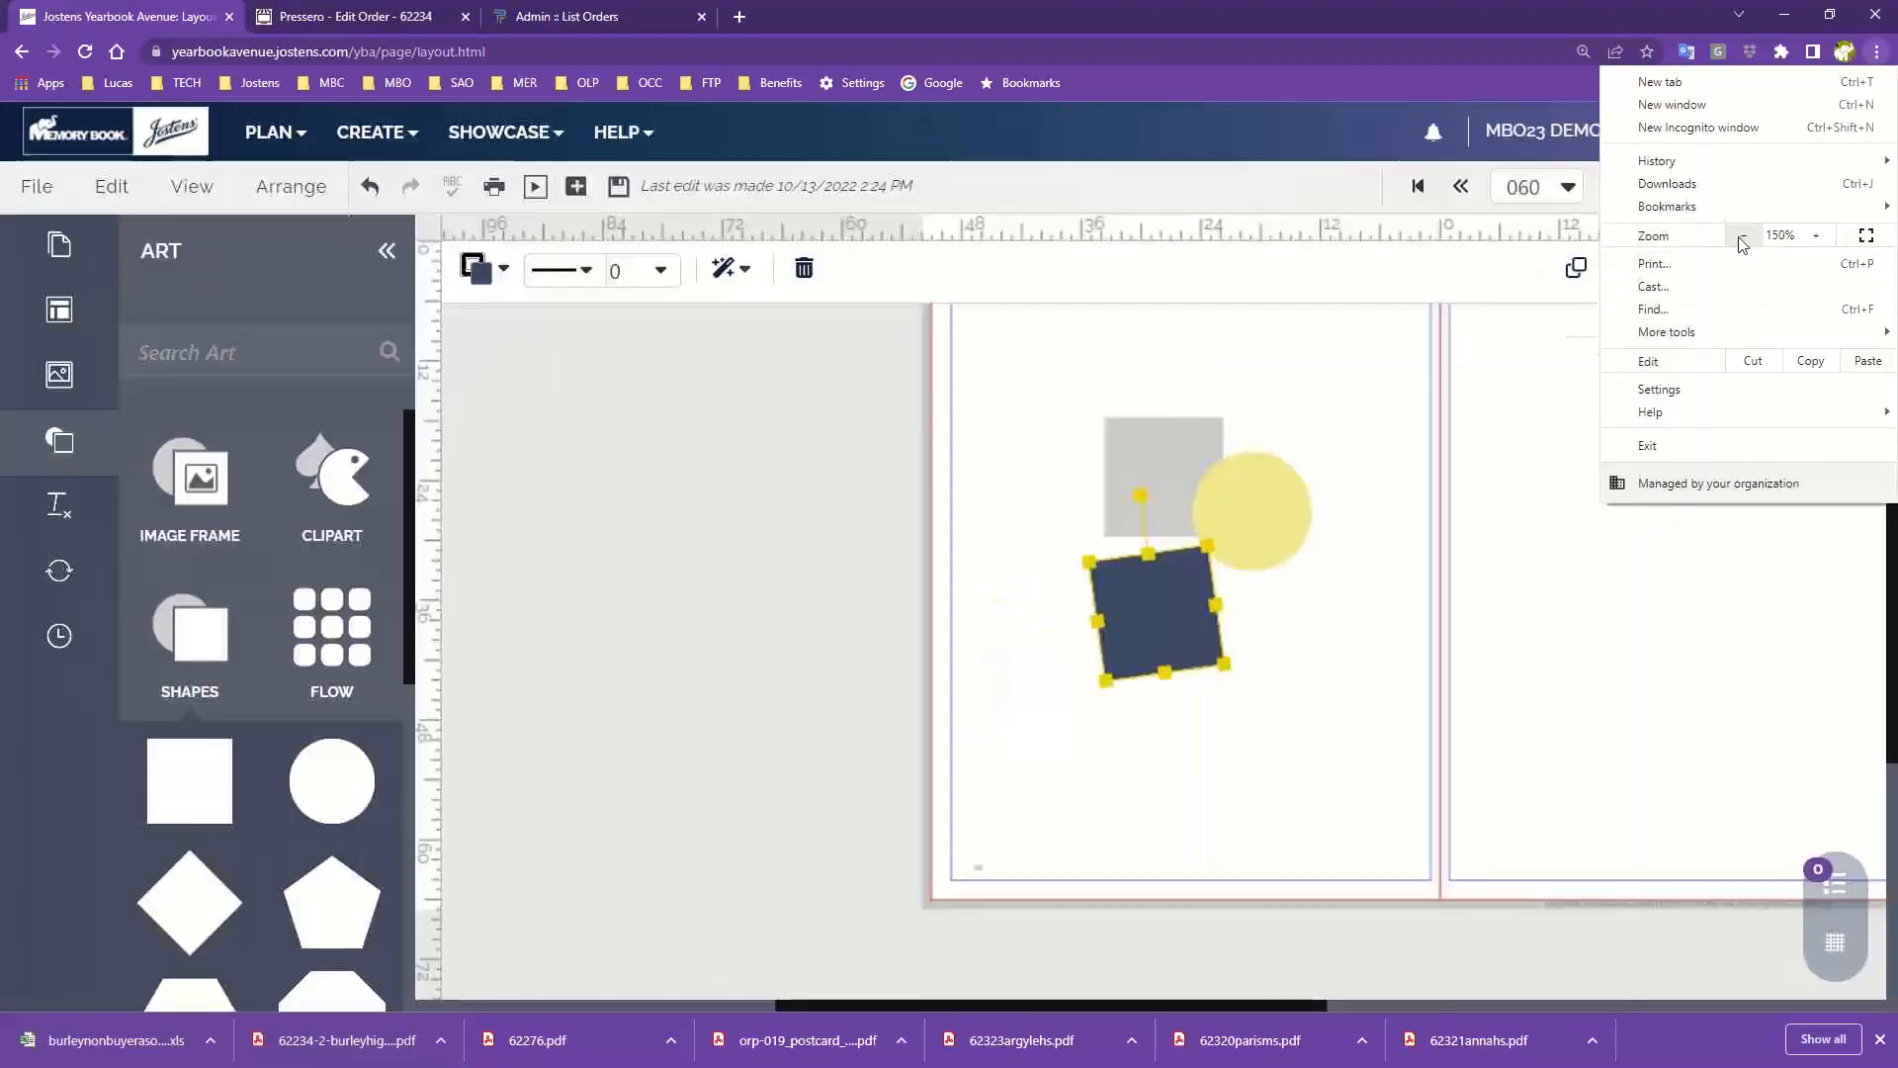
pyautogui.click(1742, 238)
pyautogui.click(1742, 238)
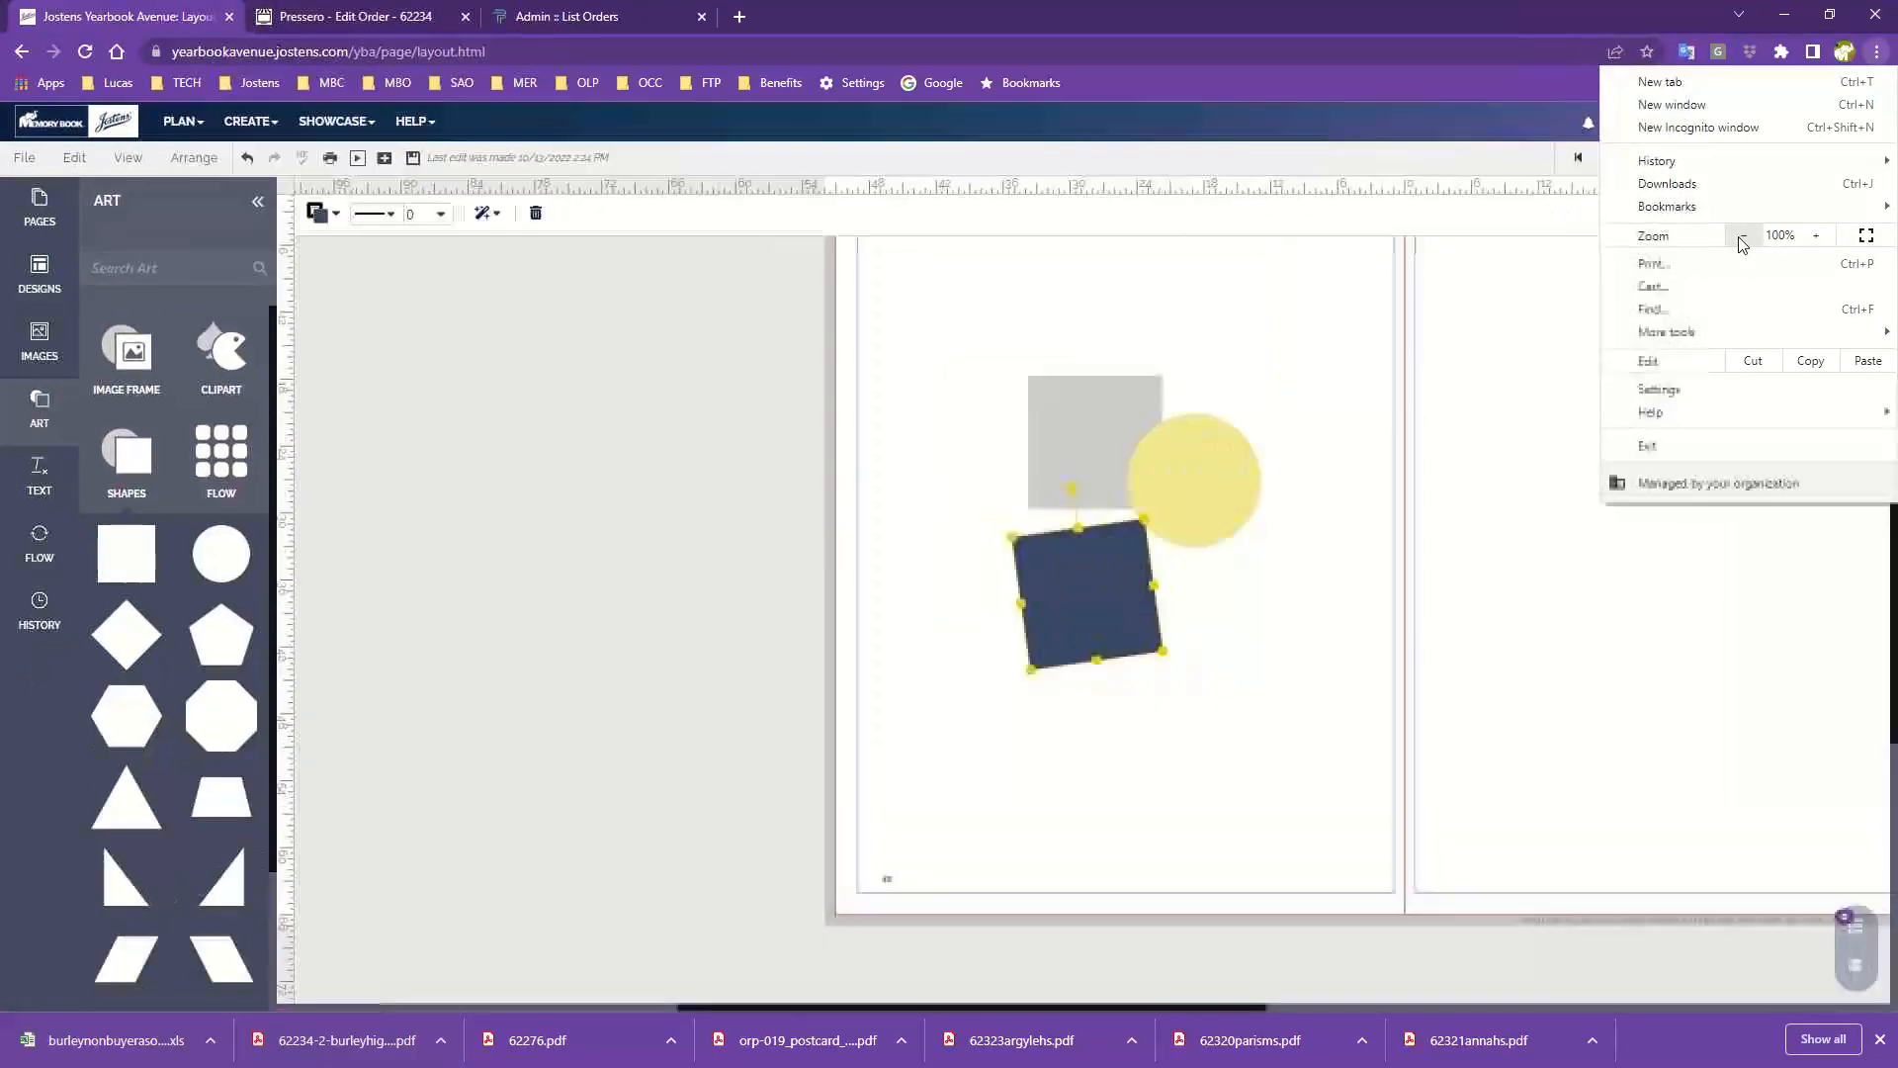
pyautogui.click(1276, 348)
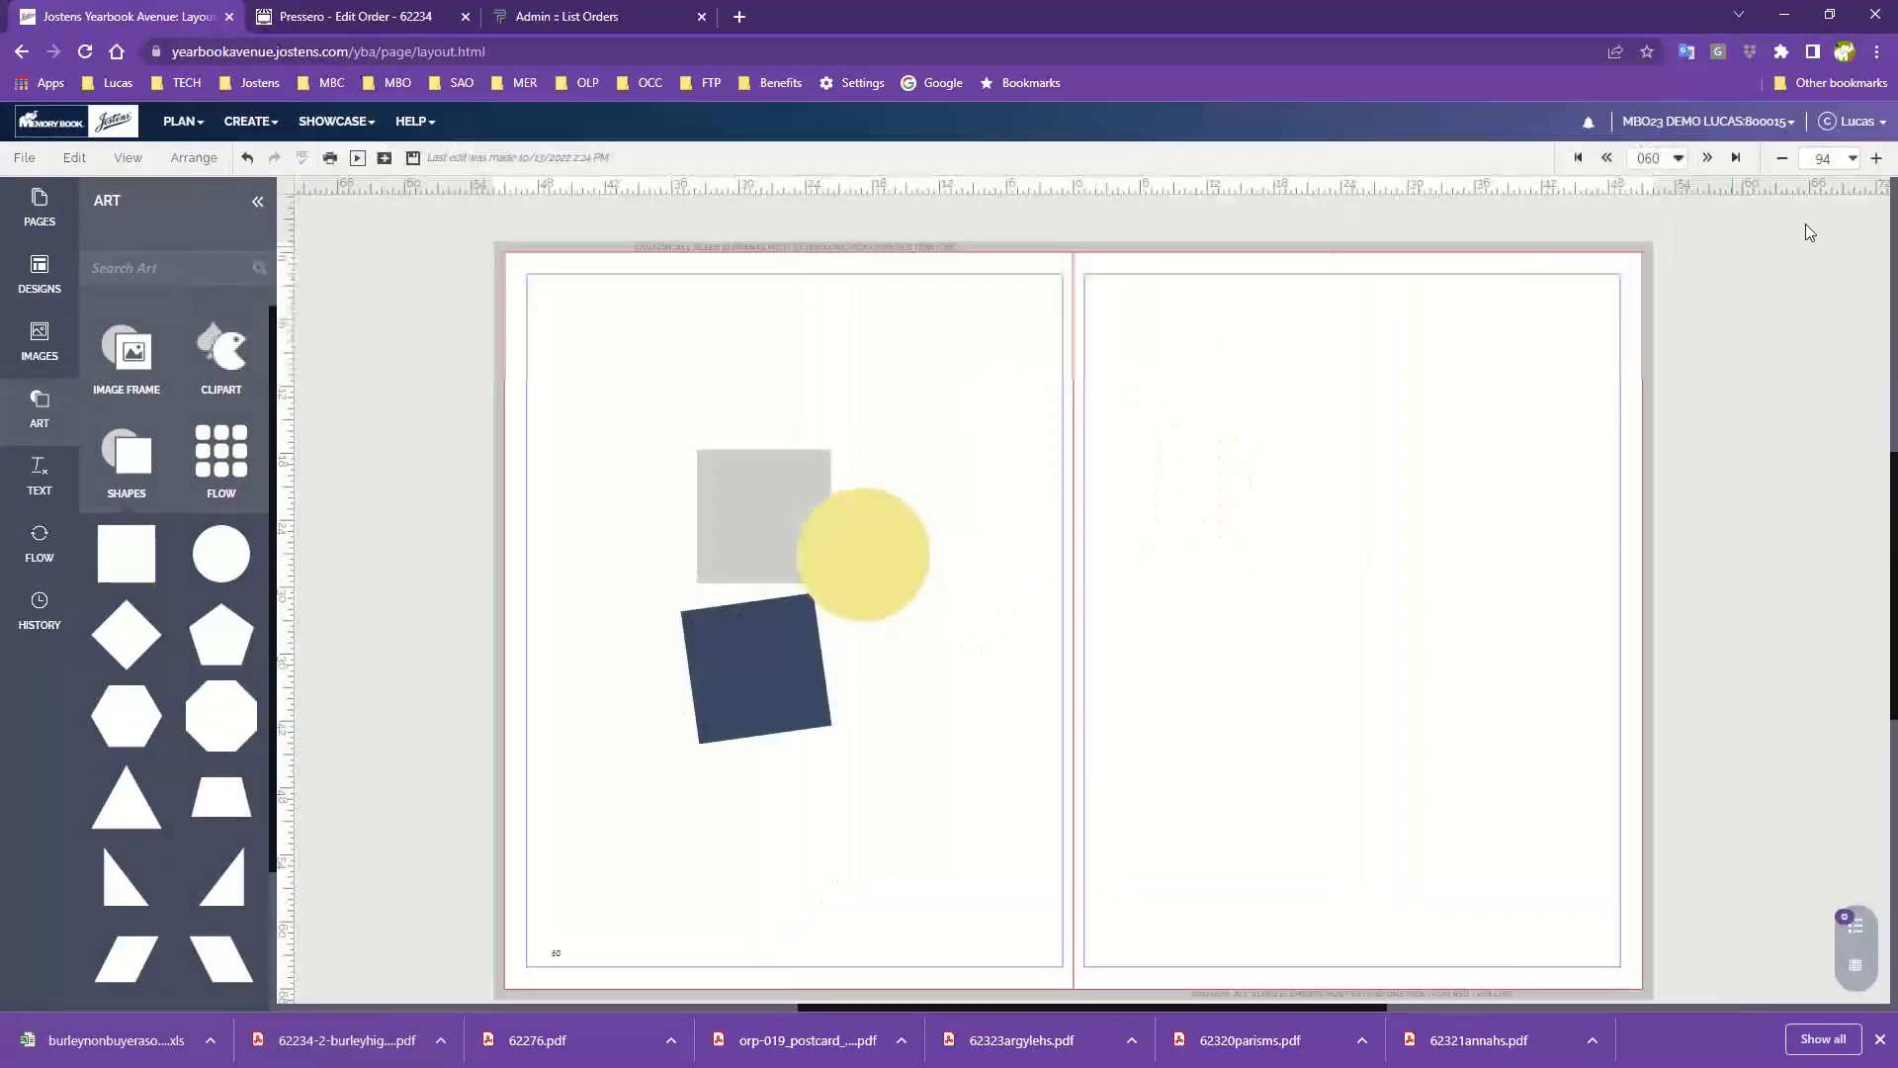
pyautogui.click(1851, 159)
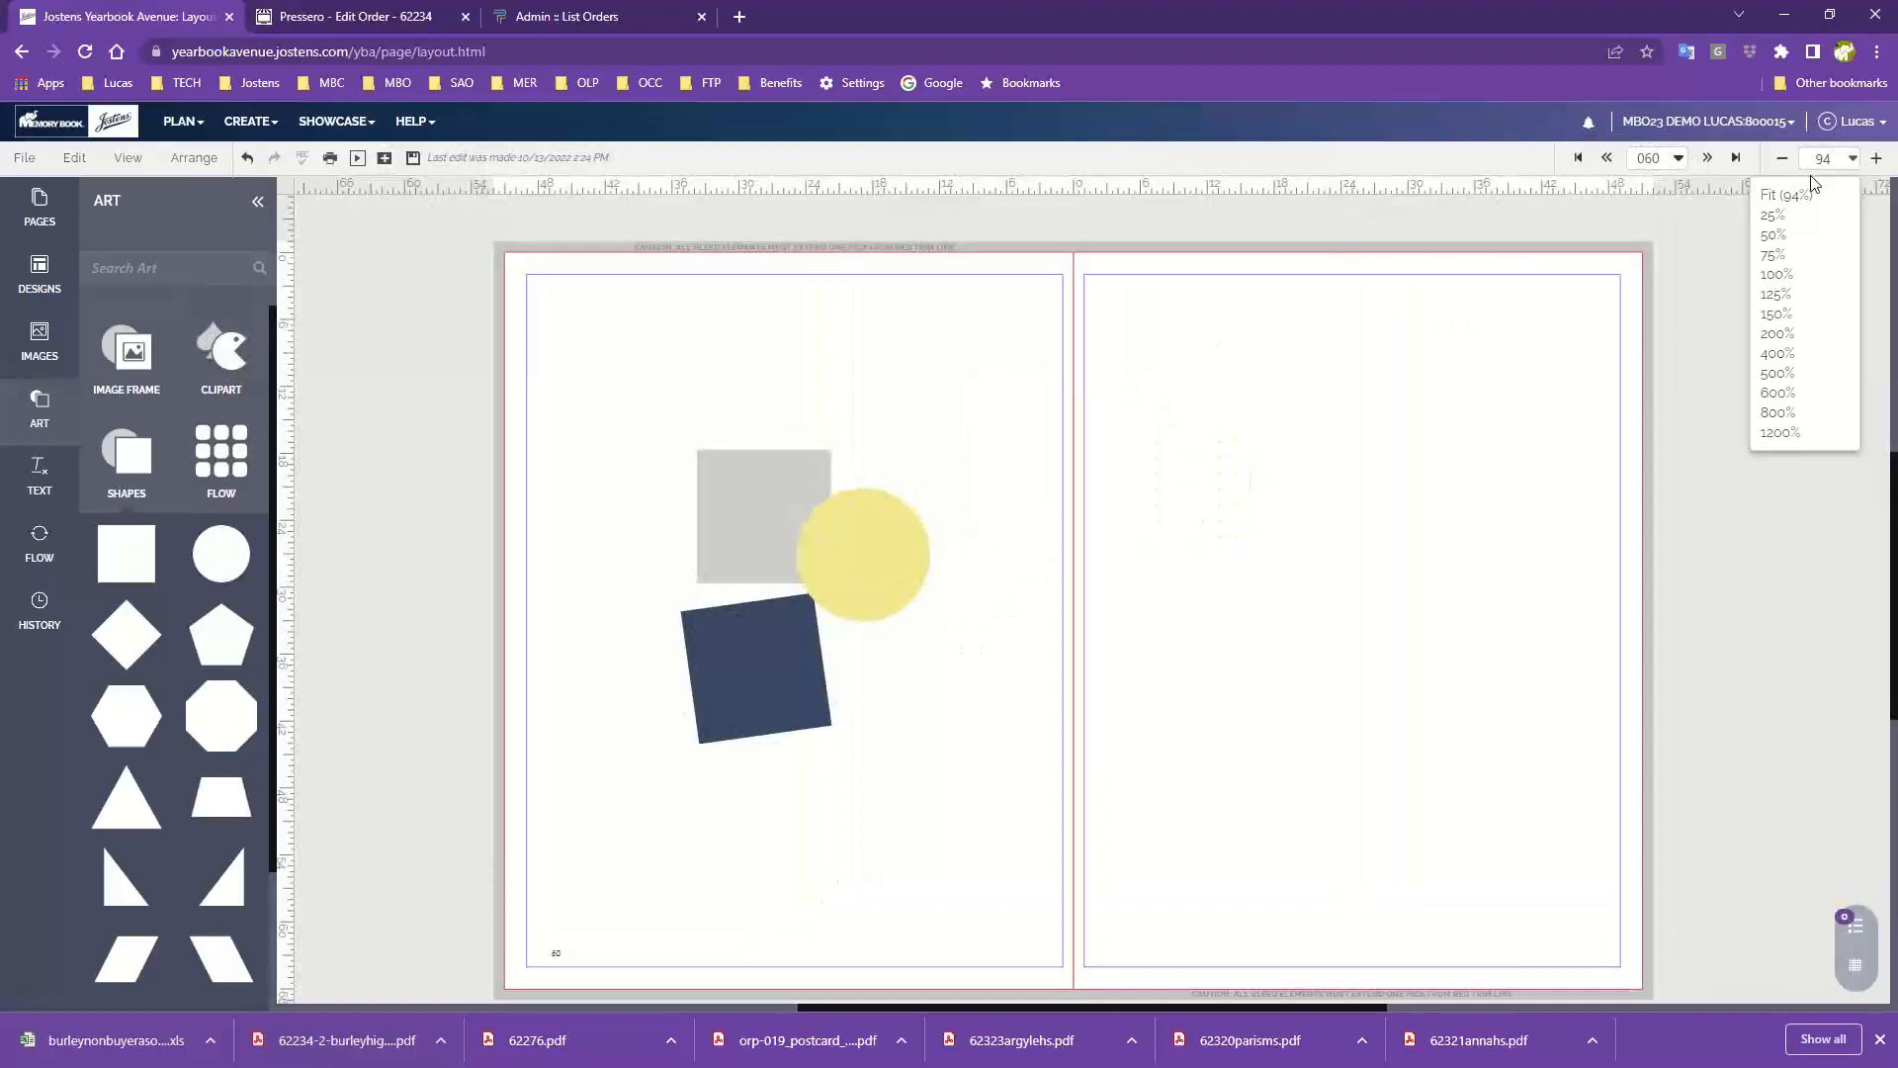
pyautogui.click(1800, 196)
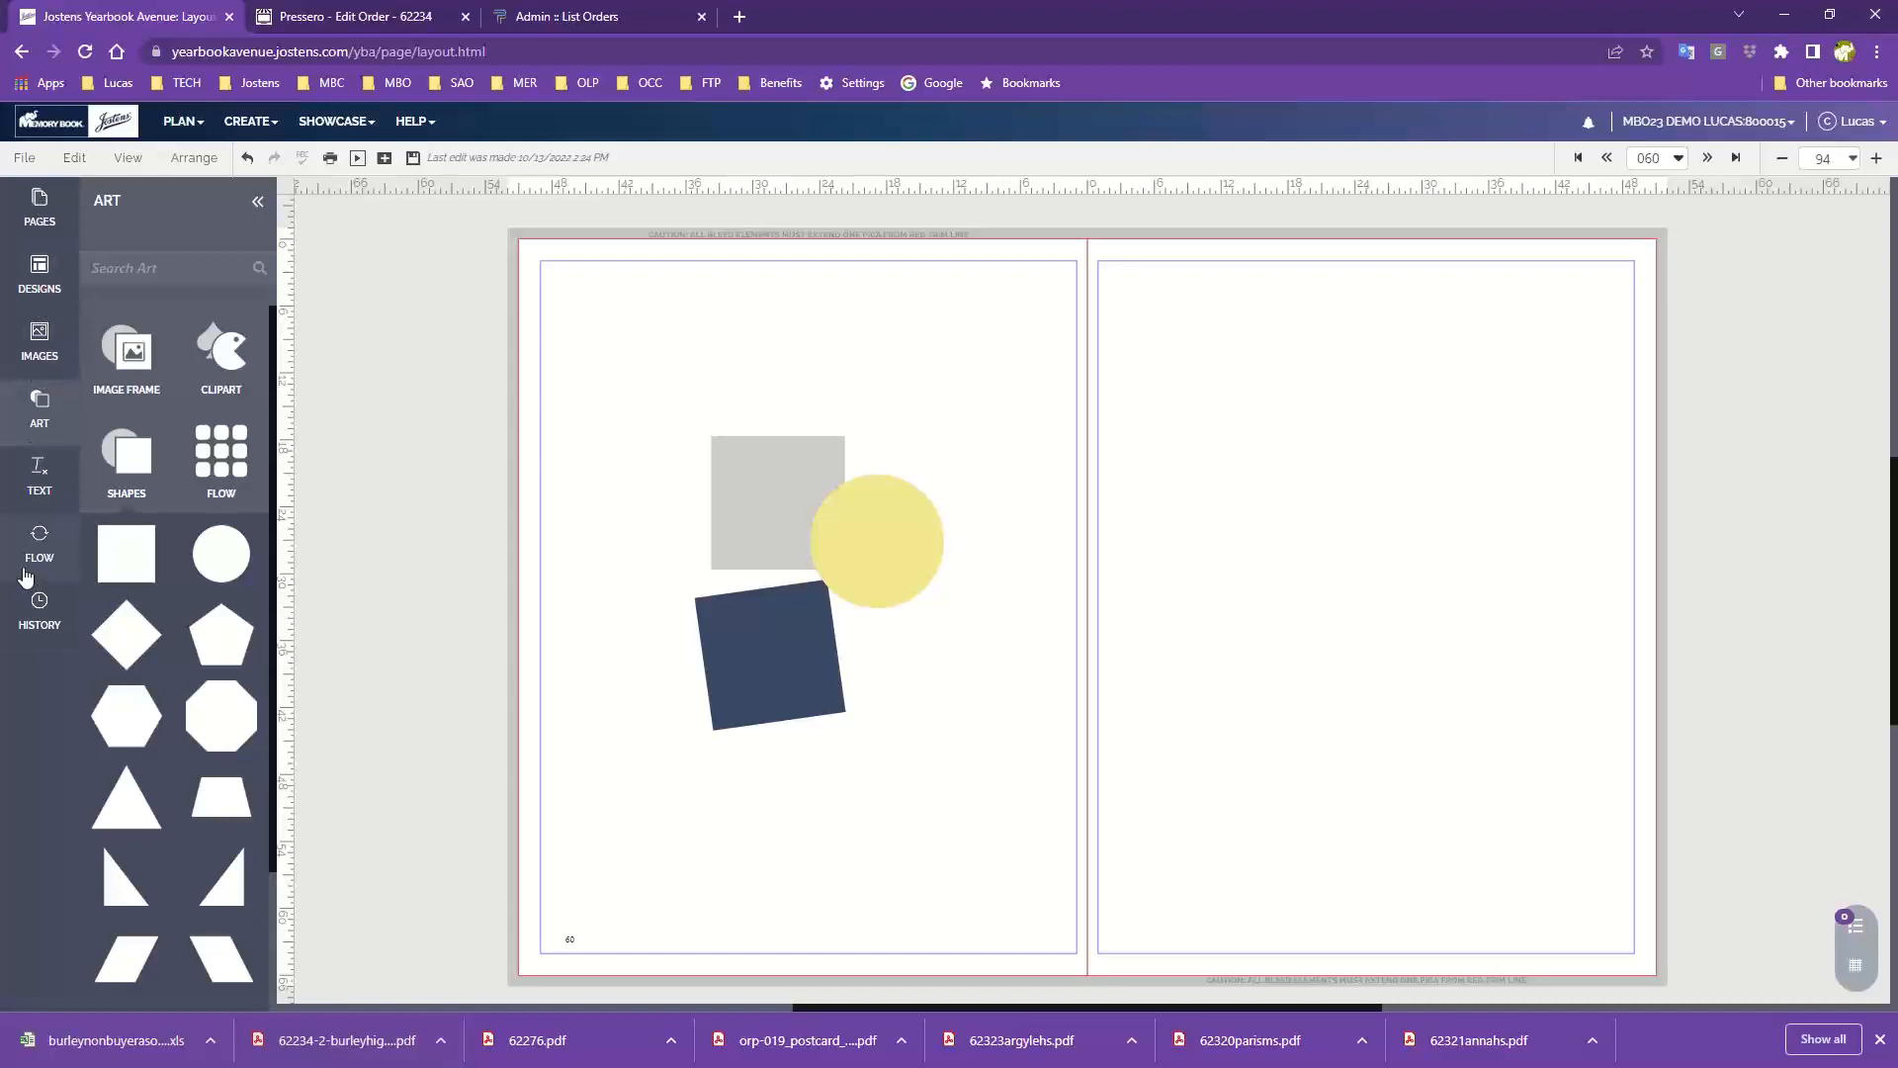
# Step: Browse the yearbook's page thumbnails through page 096 and preview the spread for pages 062 and 063
pyautogui.click(33, 209)
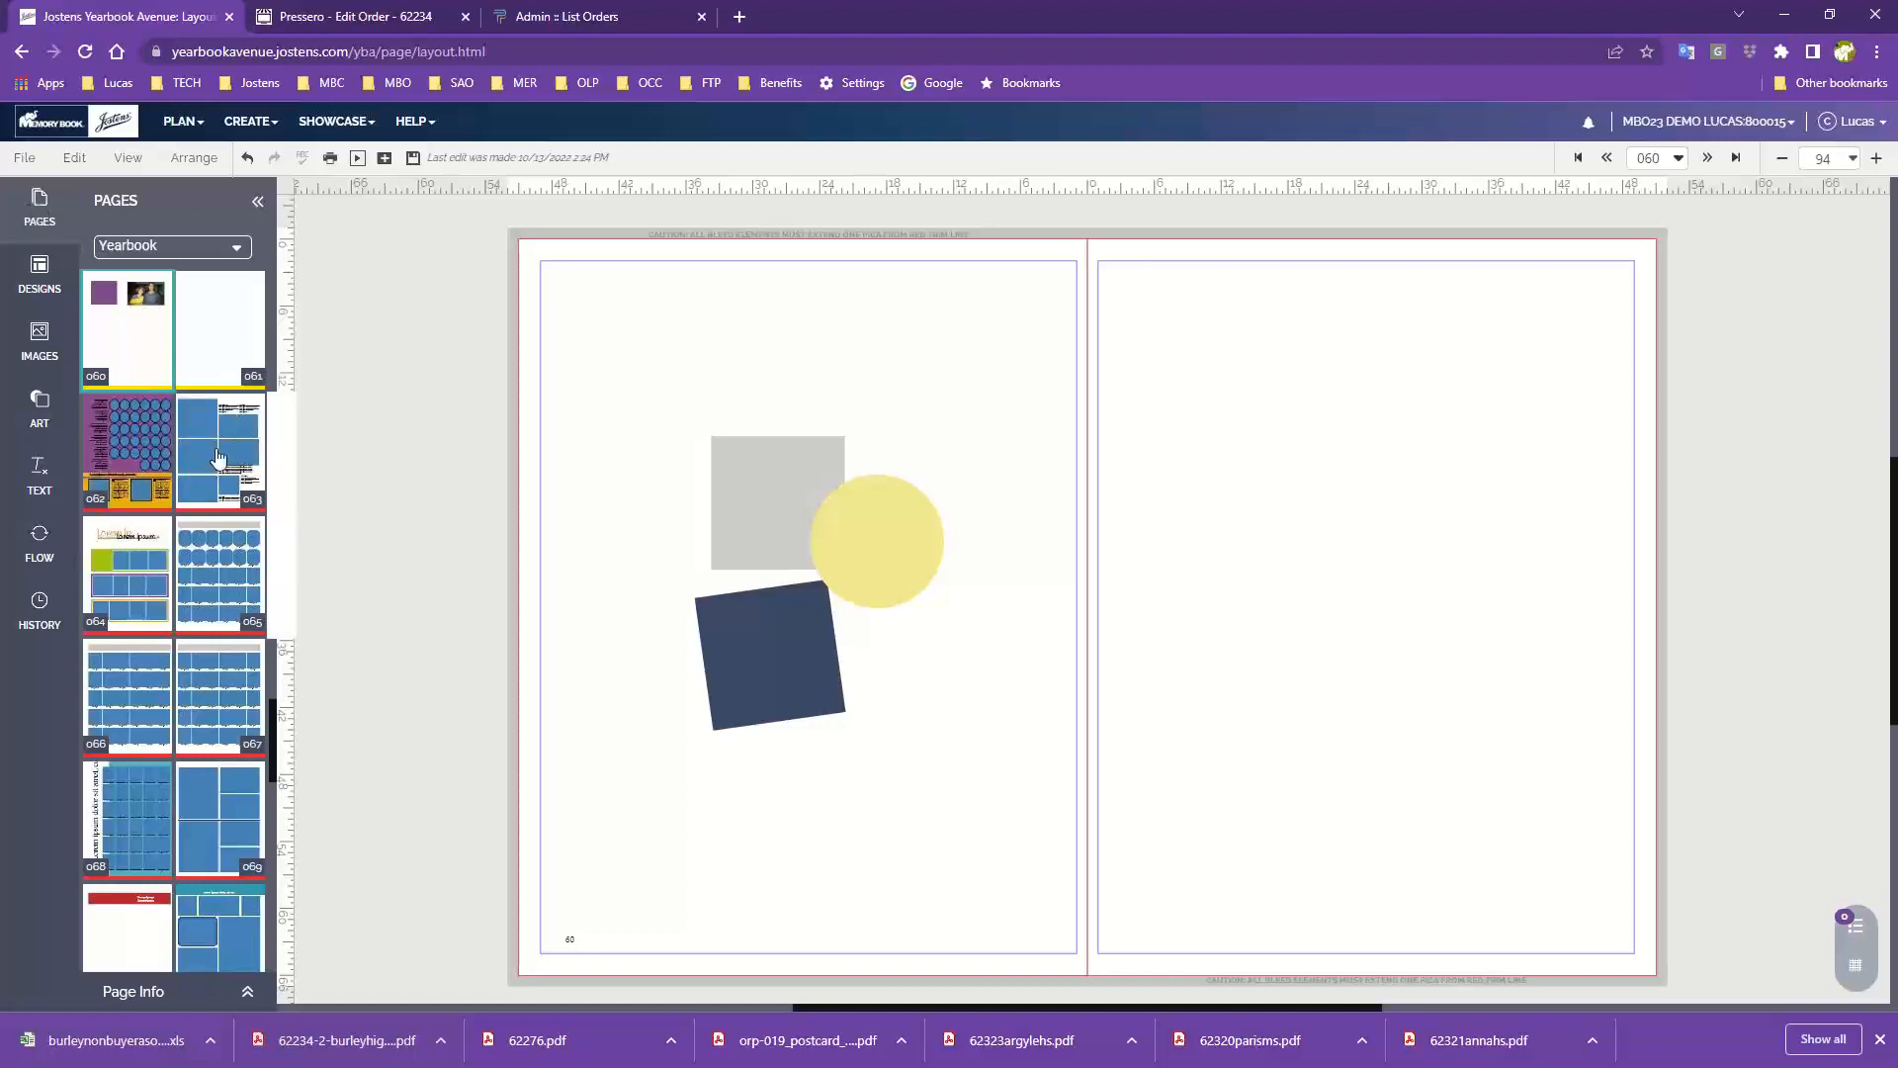
pyautogui.moveTo(209, 482)
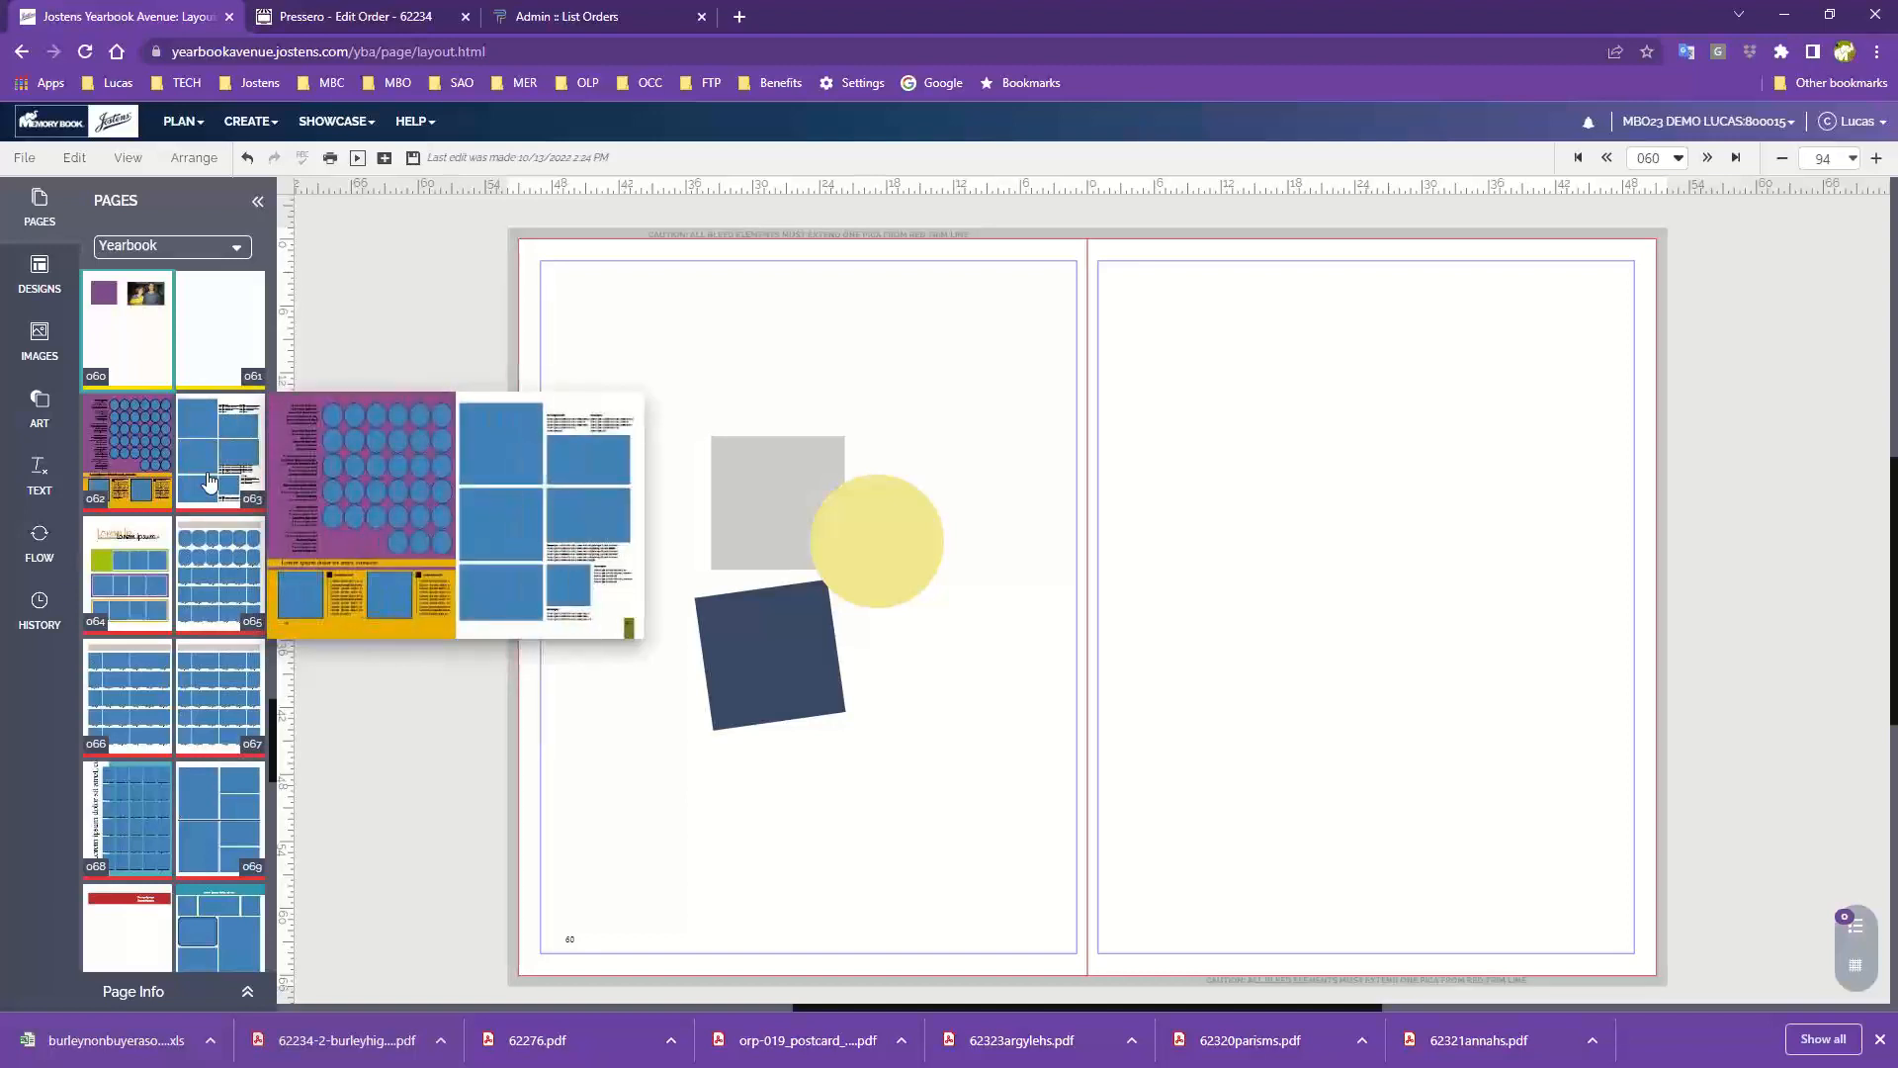
pyautogui.scroll(-10, 209, 481)
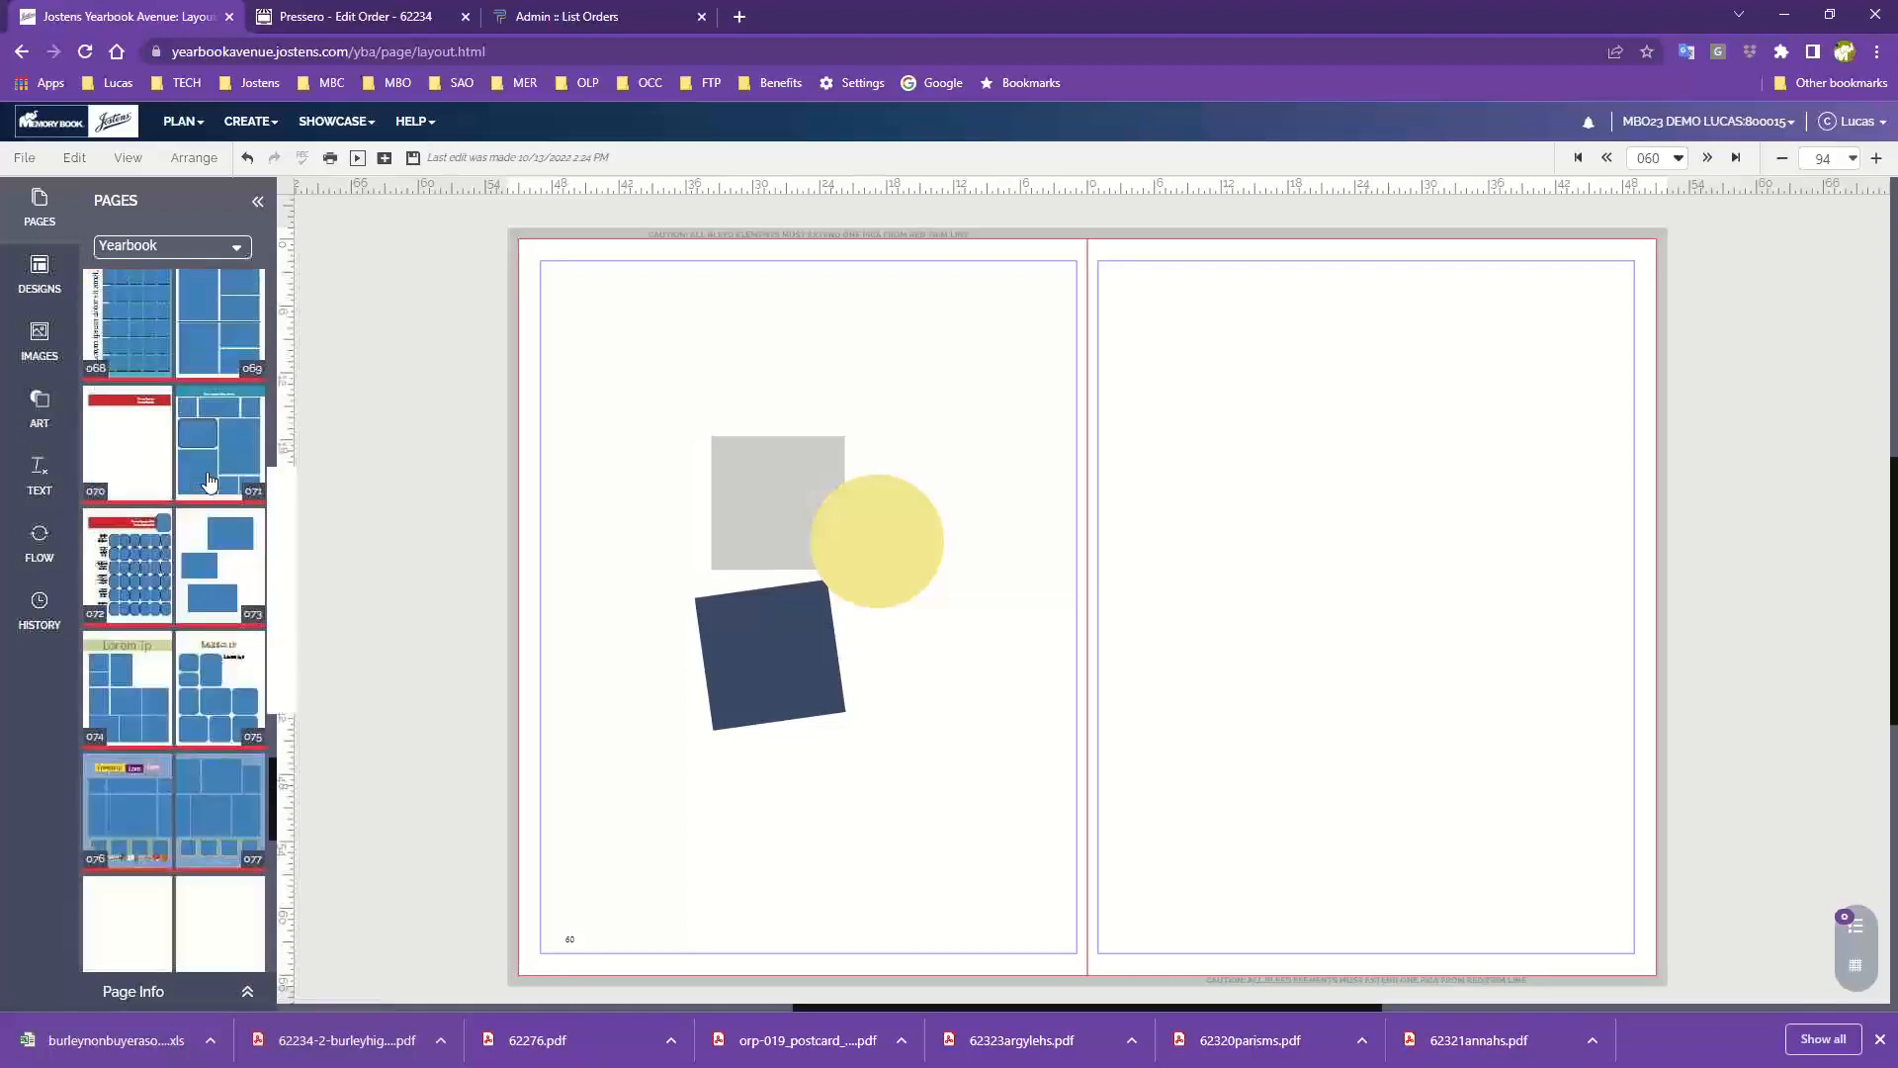
pyautogui.scroll(-6, 203, 485)
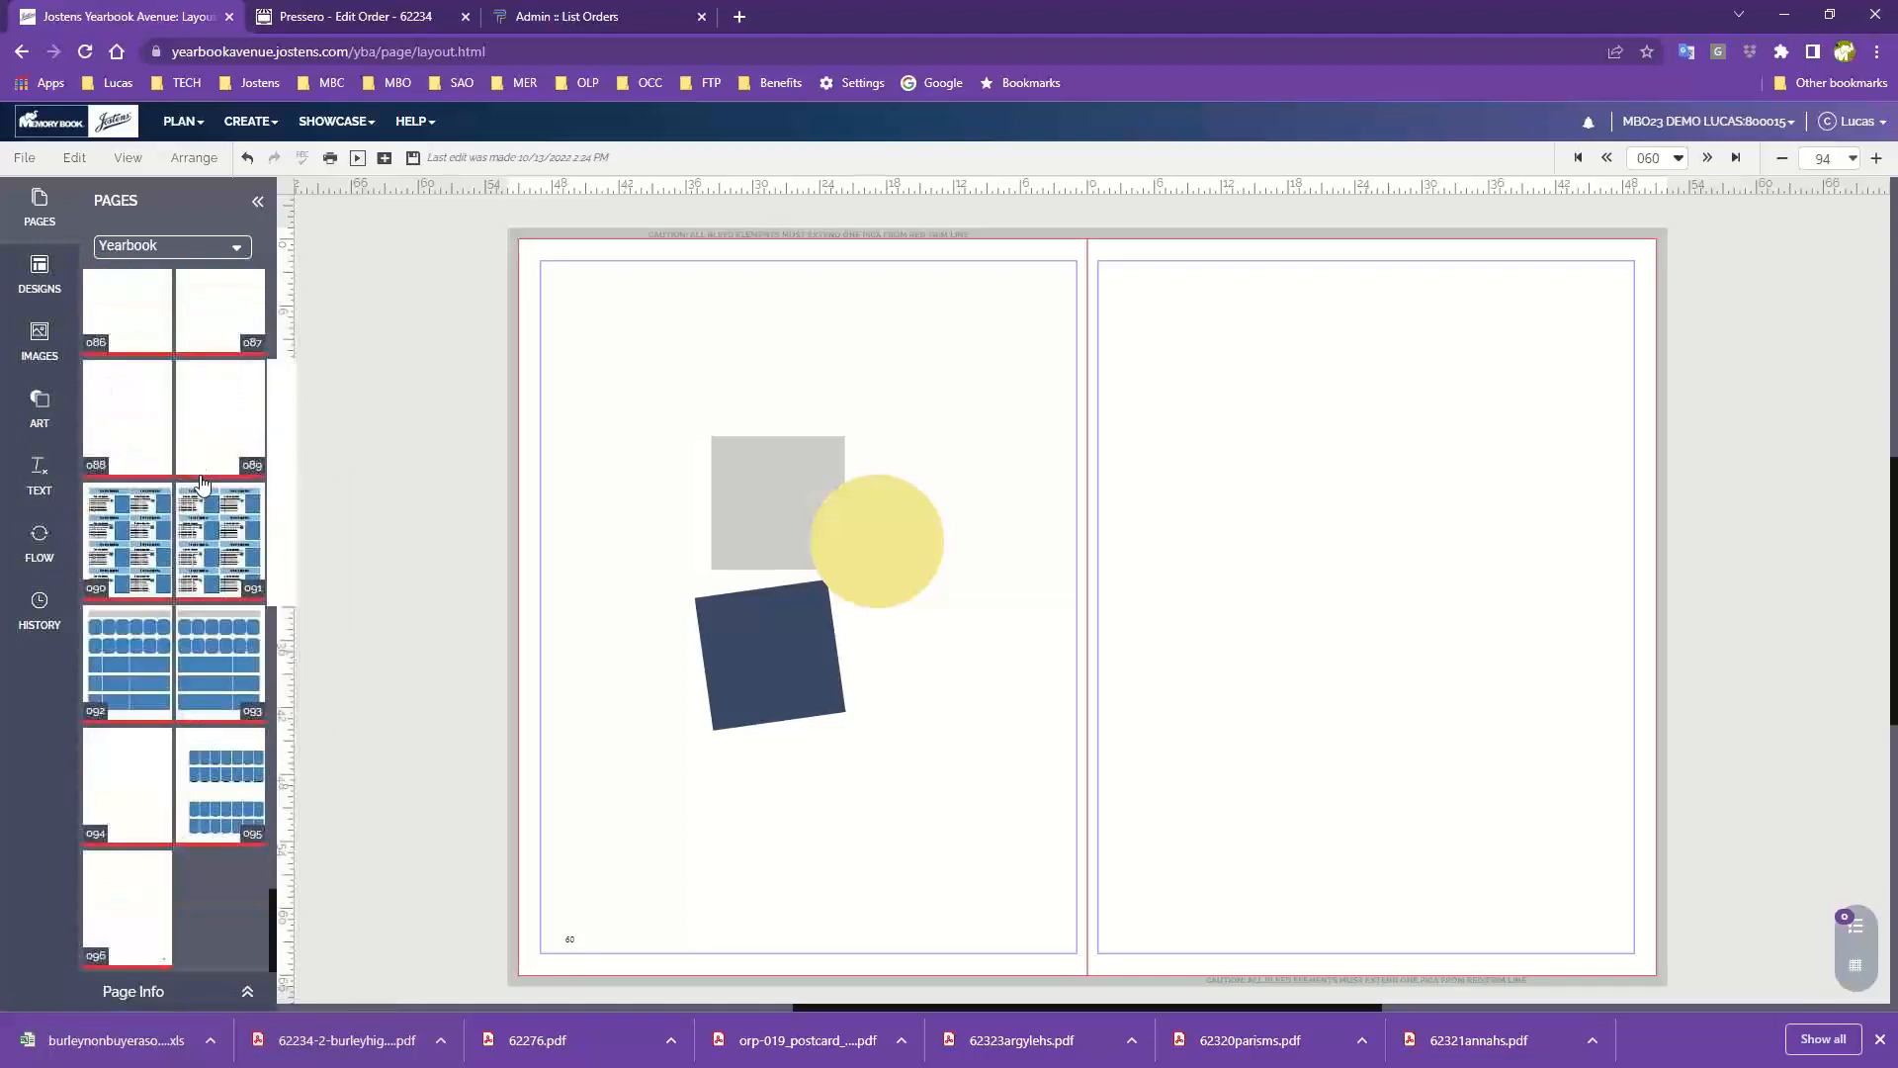
pyautogui.scroll(6, 203, 485)
pyautogui.scroll(8, 202, 484)
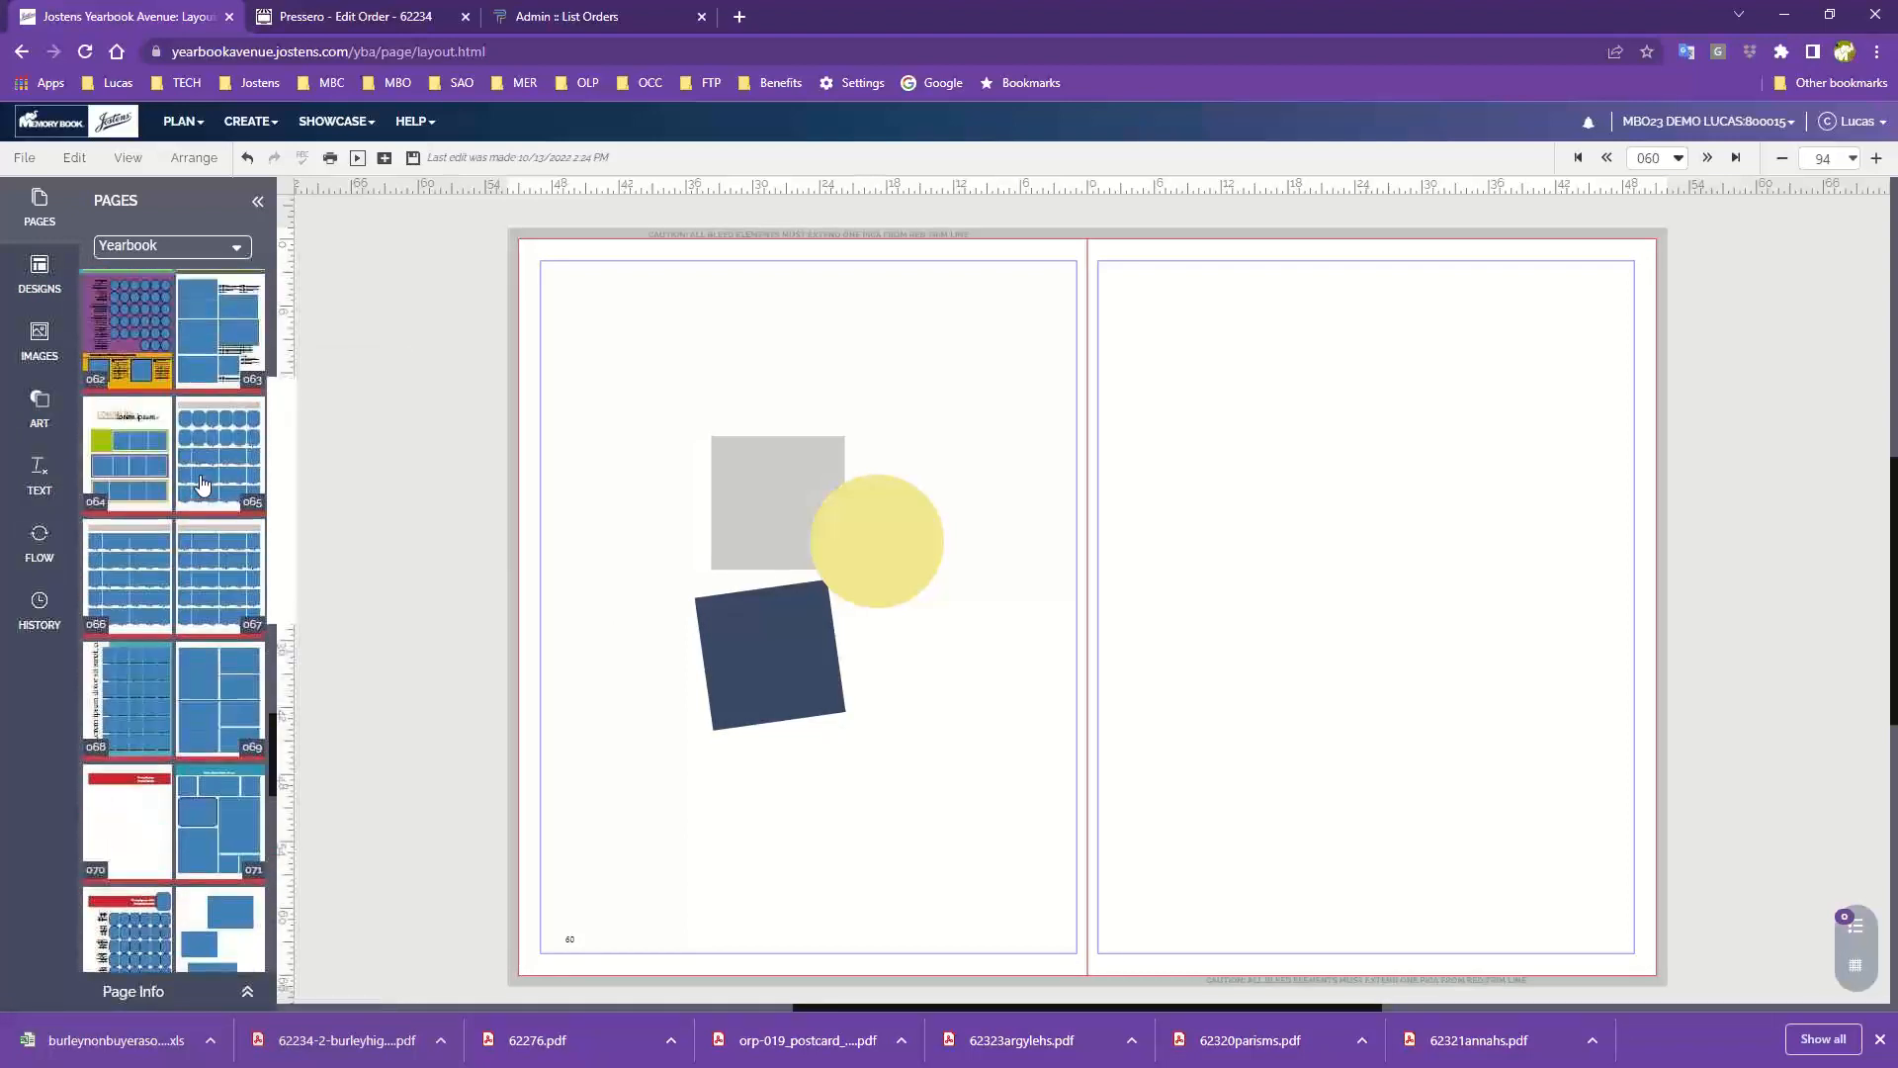
pyautogui.moveTo(125, 414)
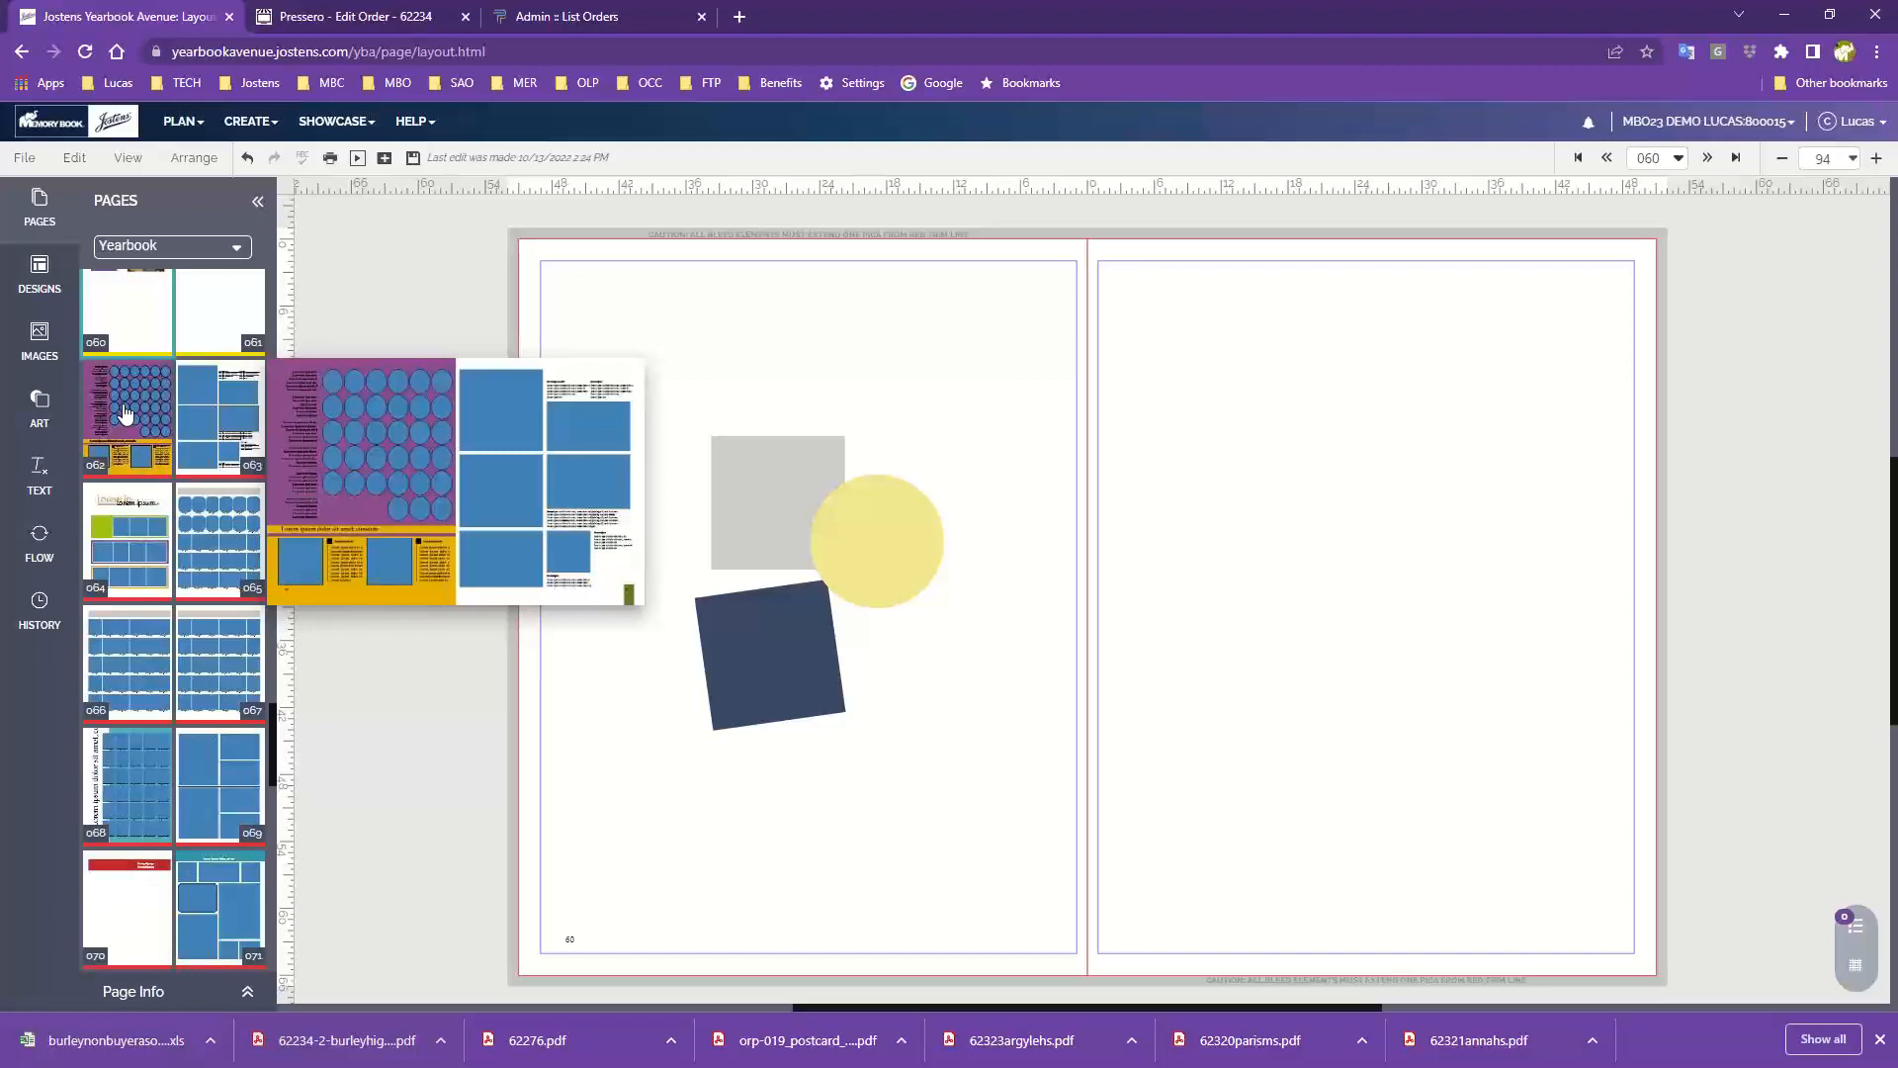
pyautogui.moveTo(126, 531)
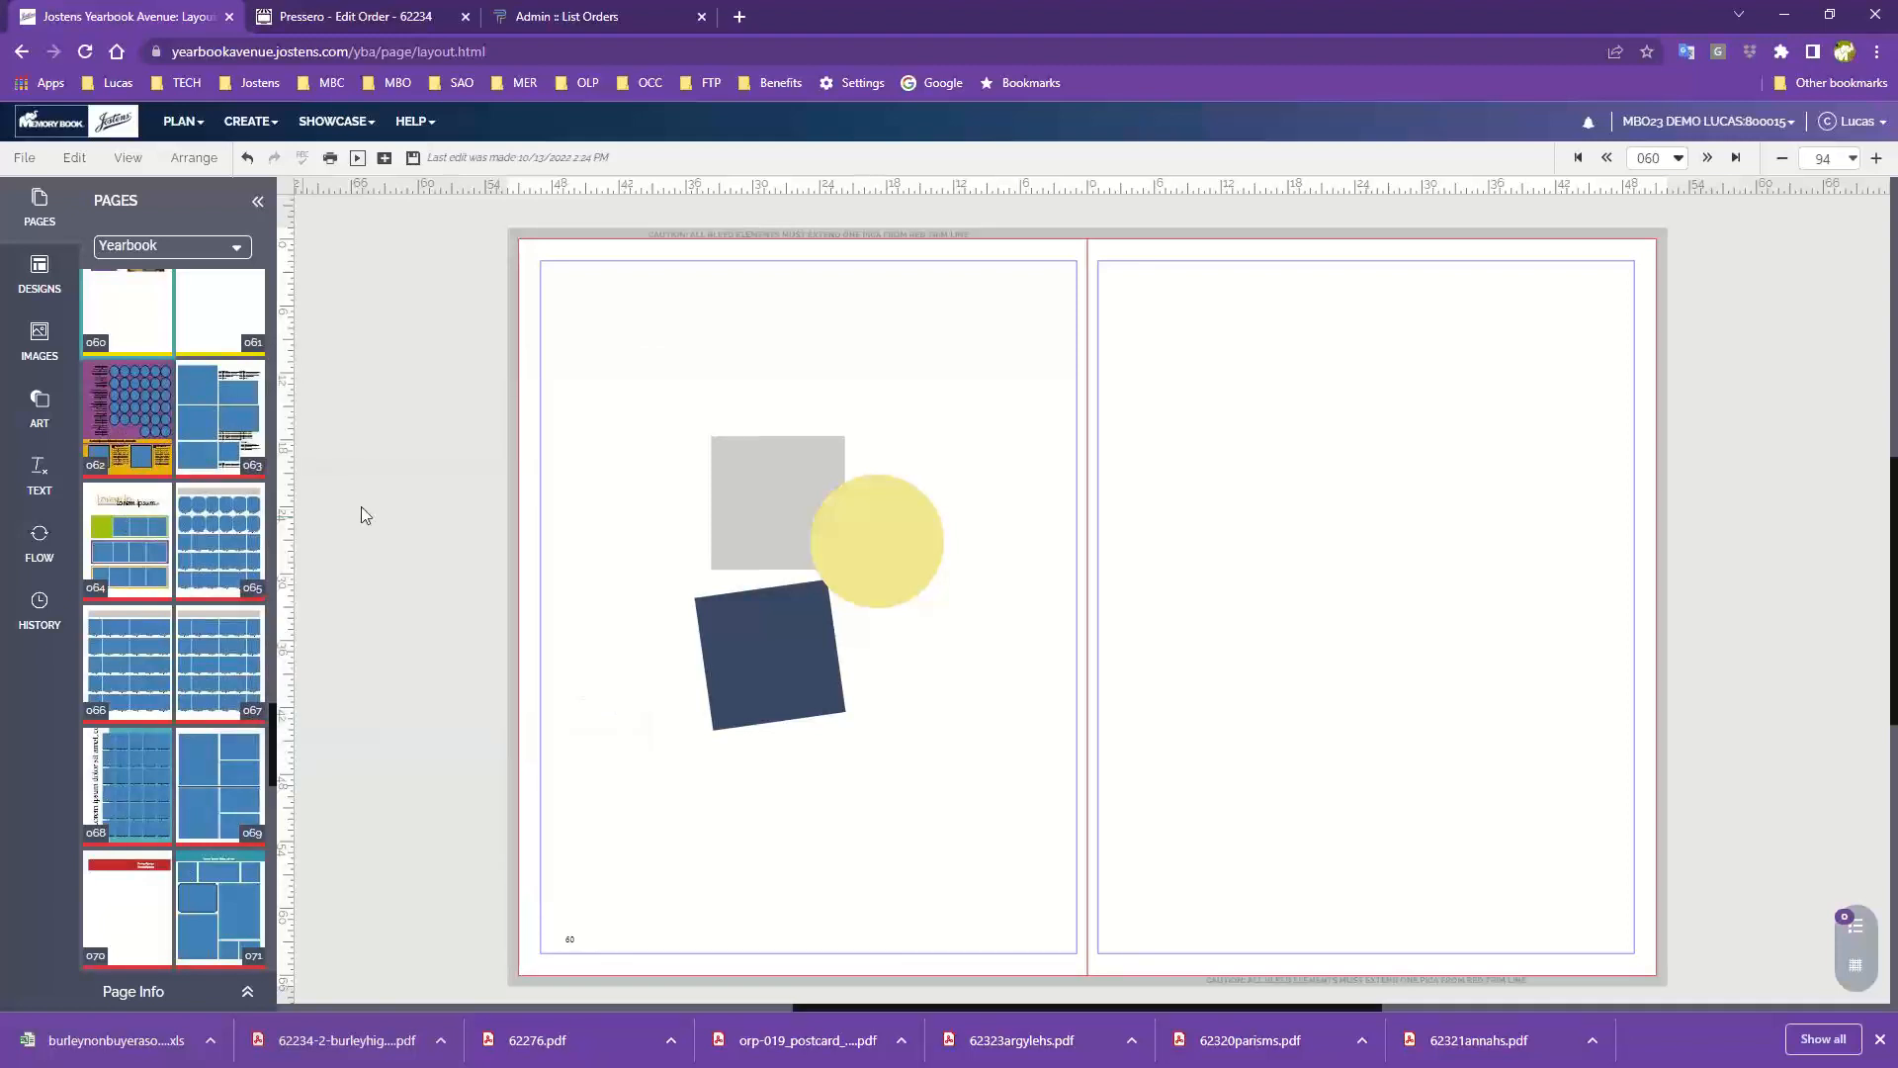
pyautogui.moveTo(210, 539)
# Step: Zoom the spread in to 500% and bring the grey square and yellow circle into view
pyautogui.click(1854, 161)
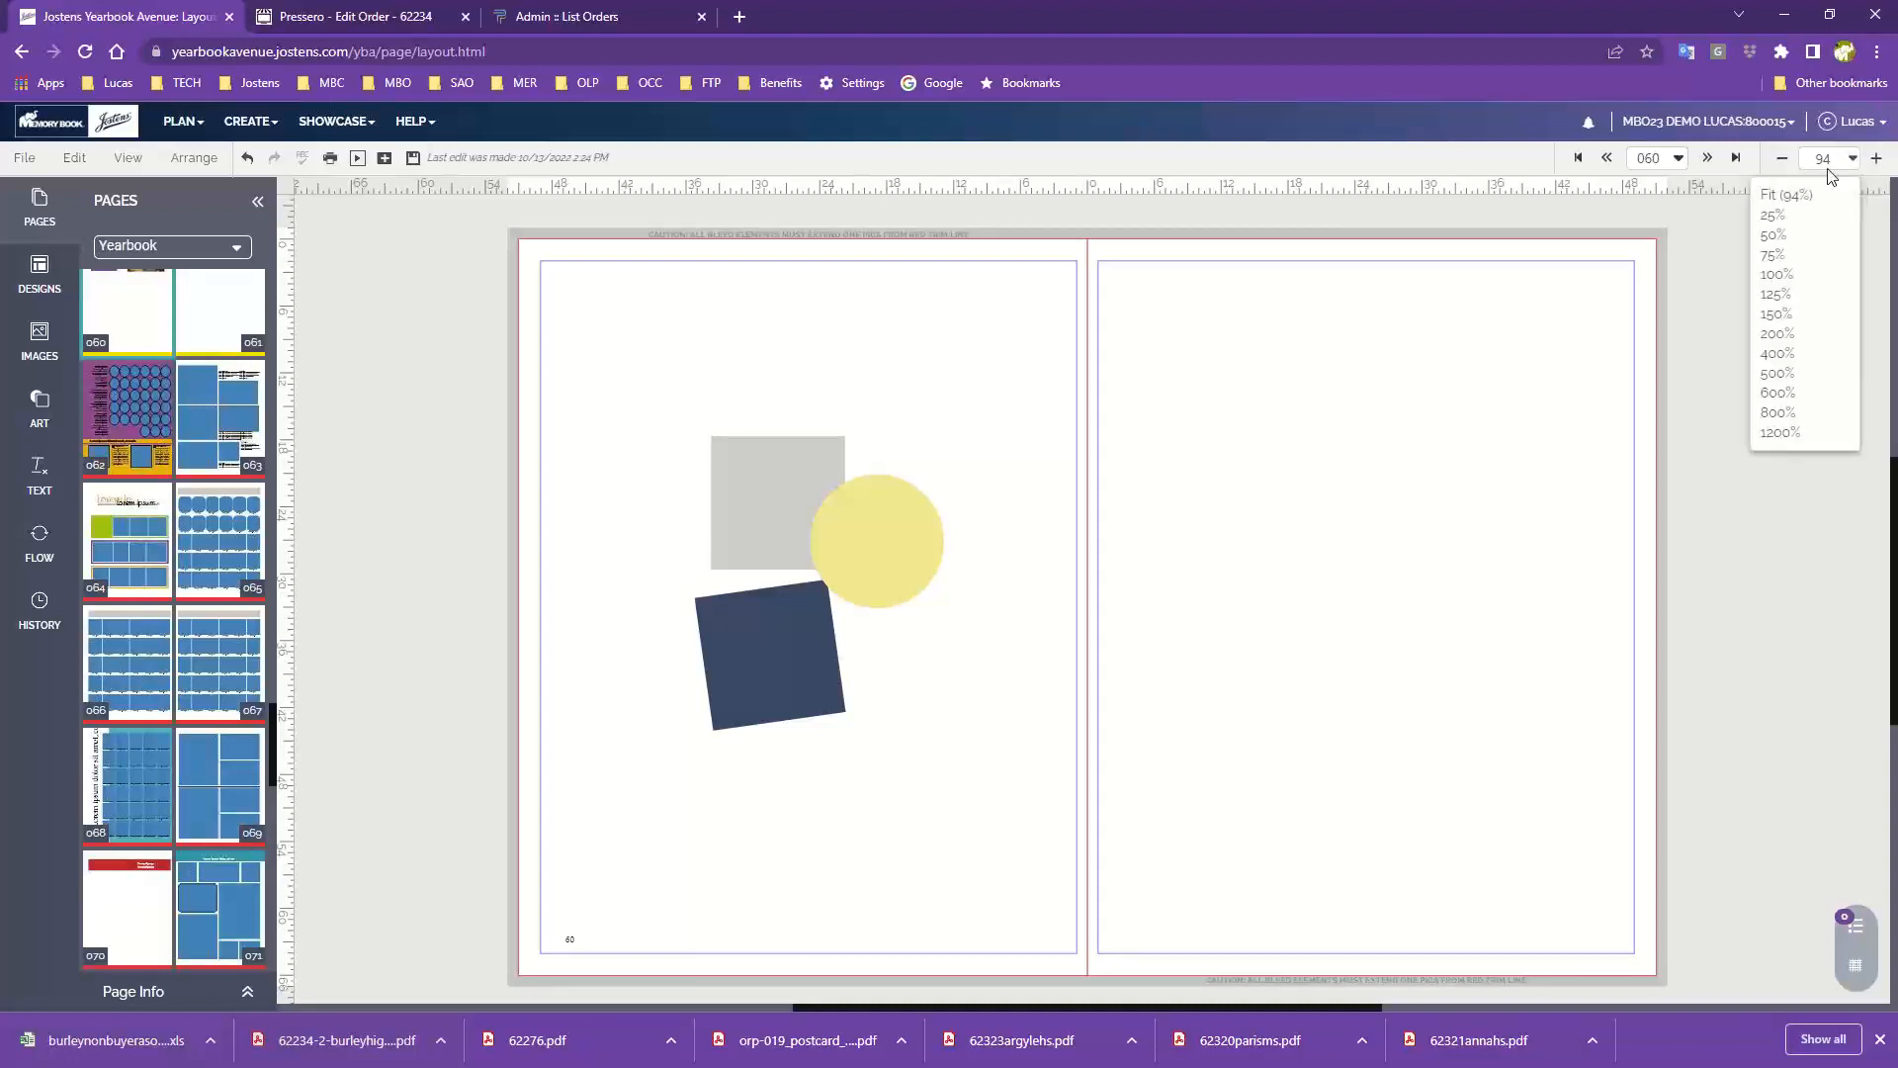
pyautogui.click(1702, 296)
pyautogui.click(1873, 163)
pyautogui.click(1875, 165)
pyautogui.click(1875, 165)
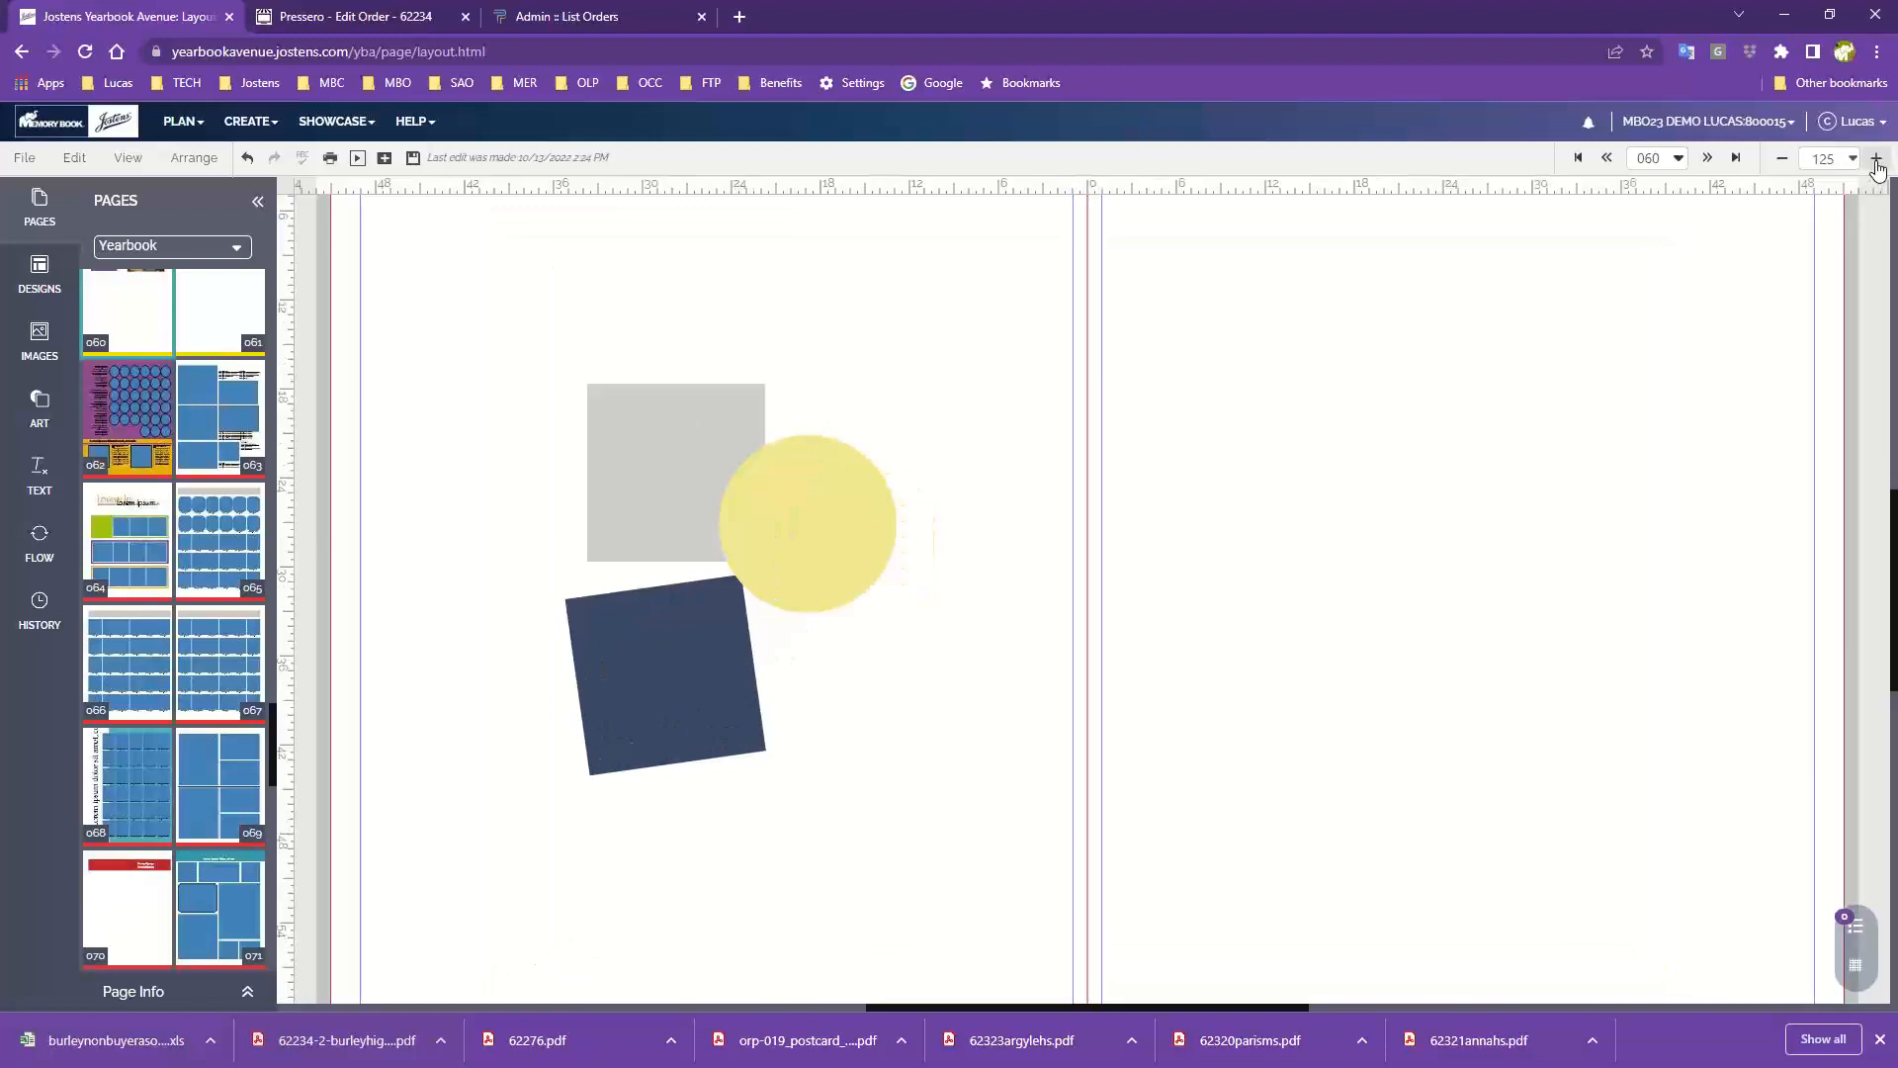
pyautogui.click(1877, 166)
pyautogui.click(1877, 163)
pyautogui.click(1877, 164)
pyautogui.click(1877, 163)
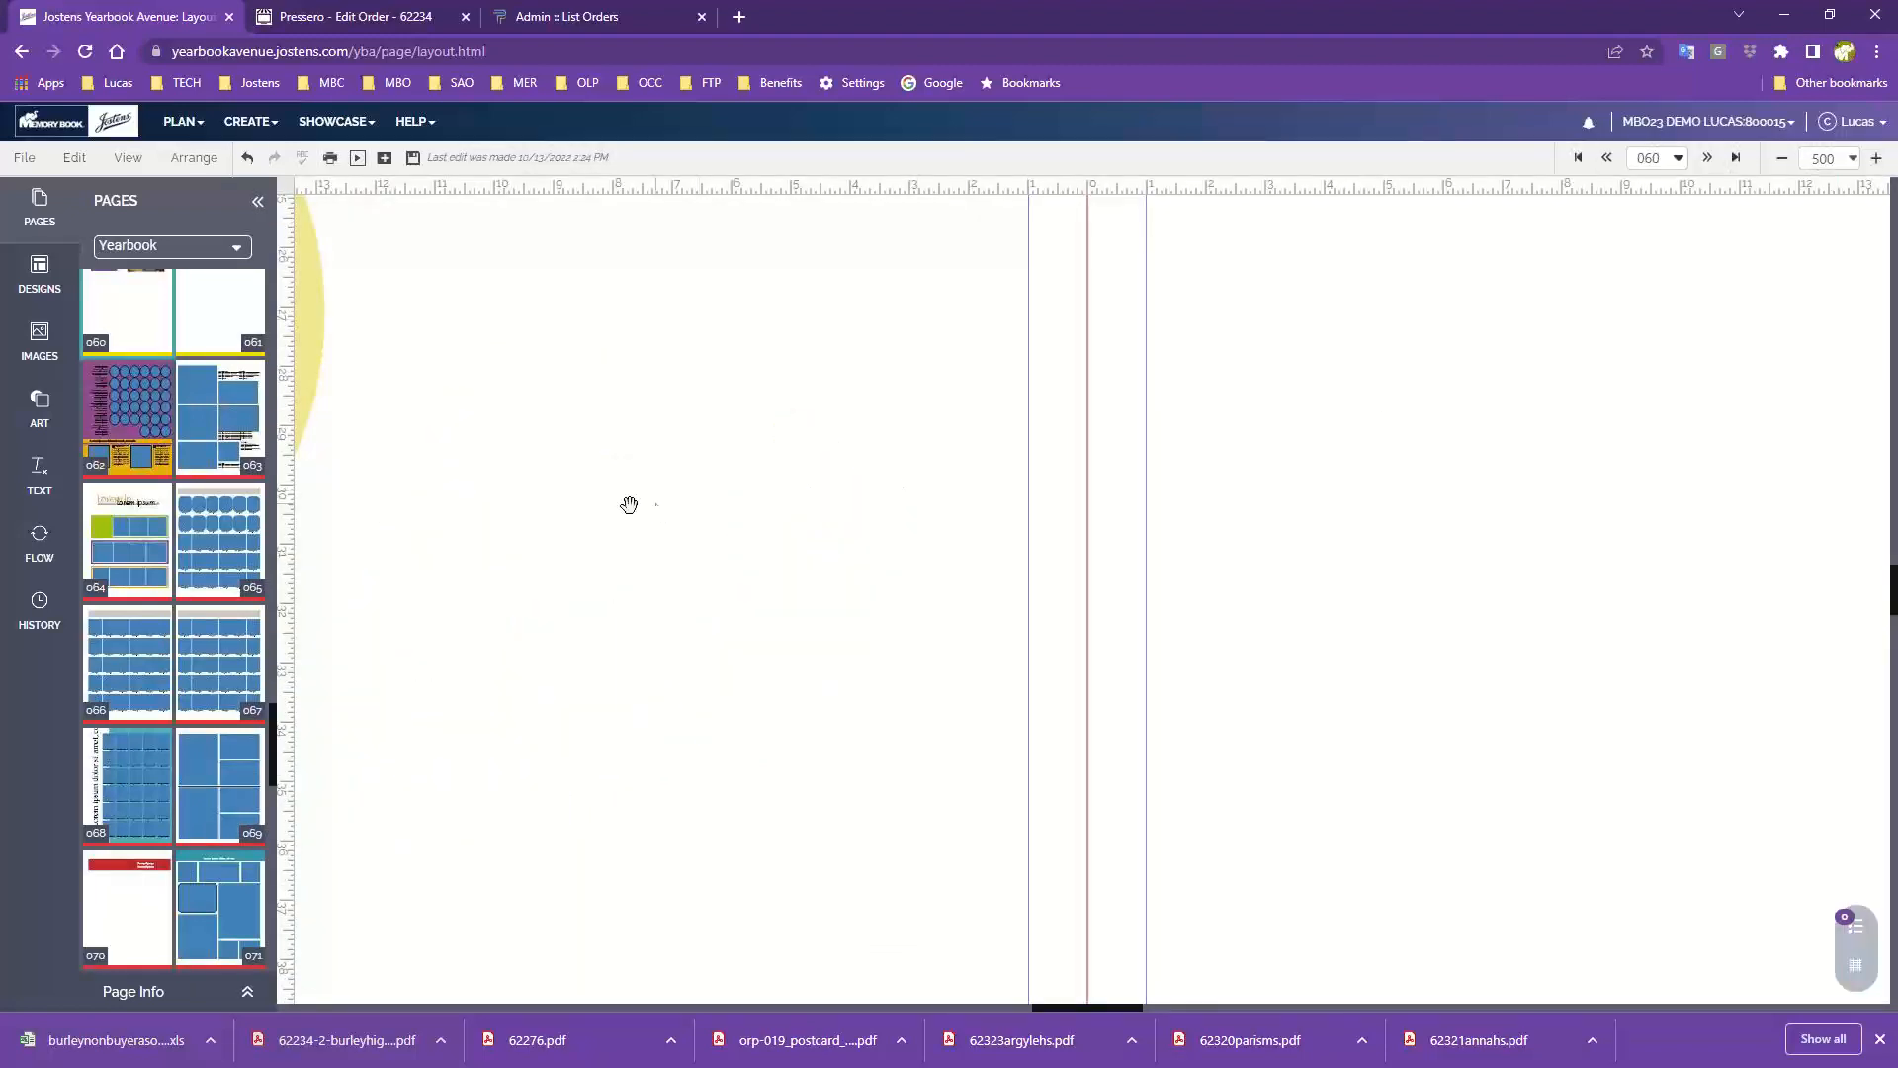
pyautogui.moveTo(637, 507); pyautogui.dragTo(1585, 650)
# Step: Place a horizontal ruler guide across the grey square and yellow circle, and fit the whole spread in view
pyautogui.moveTo(1107, 186); pyautogui.dragTo(1170, 369)
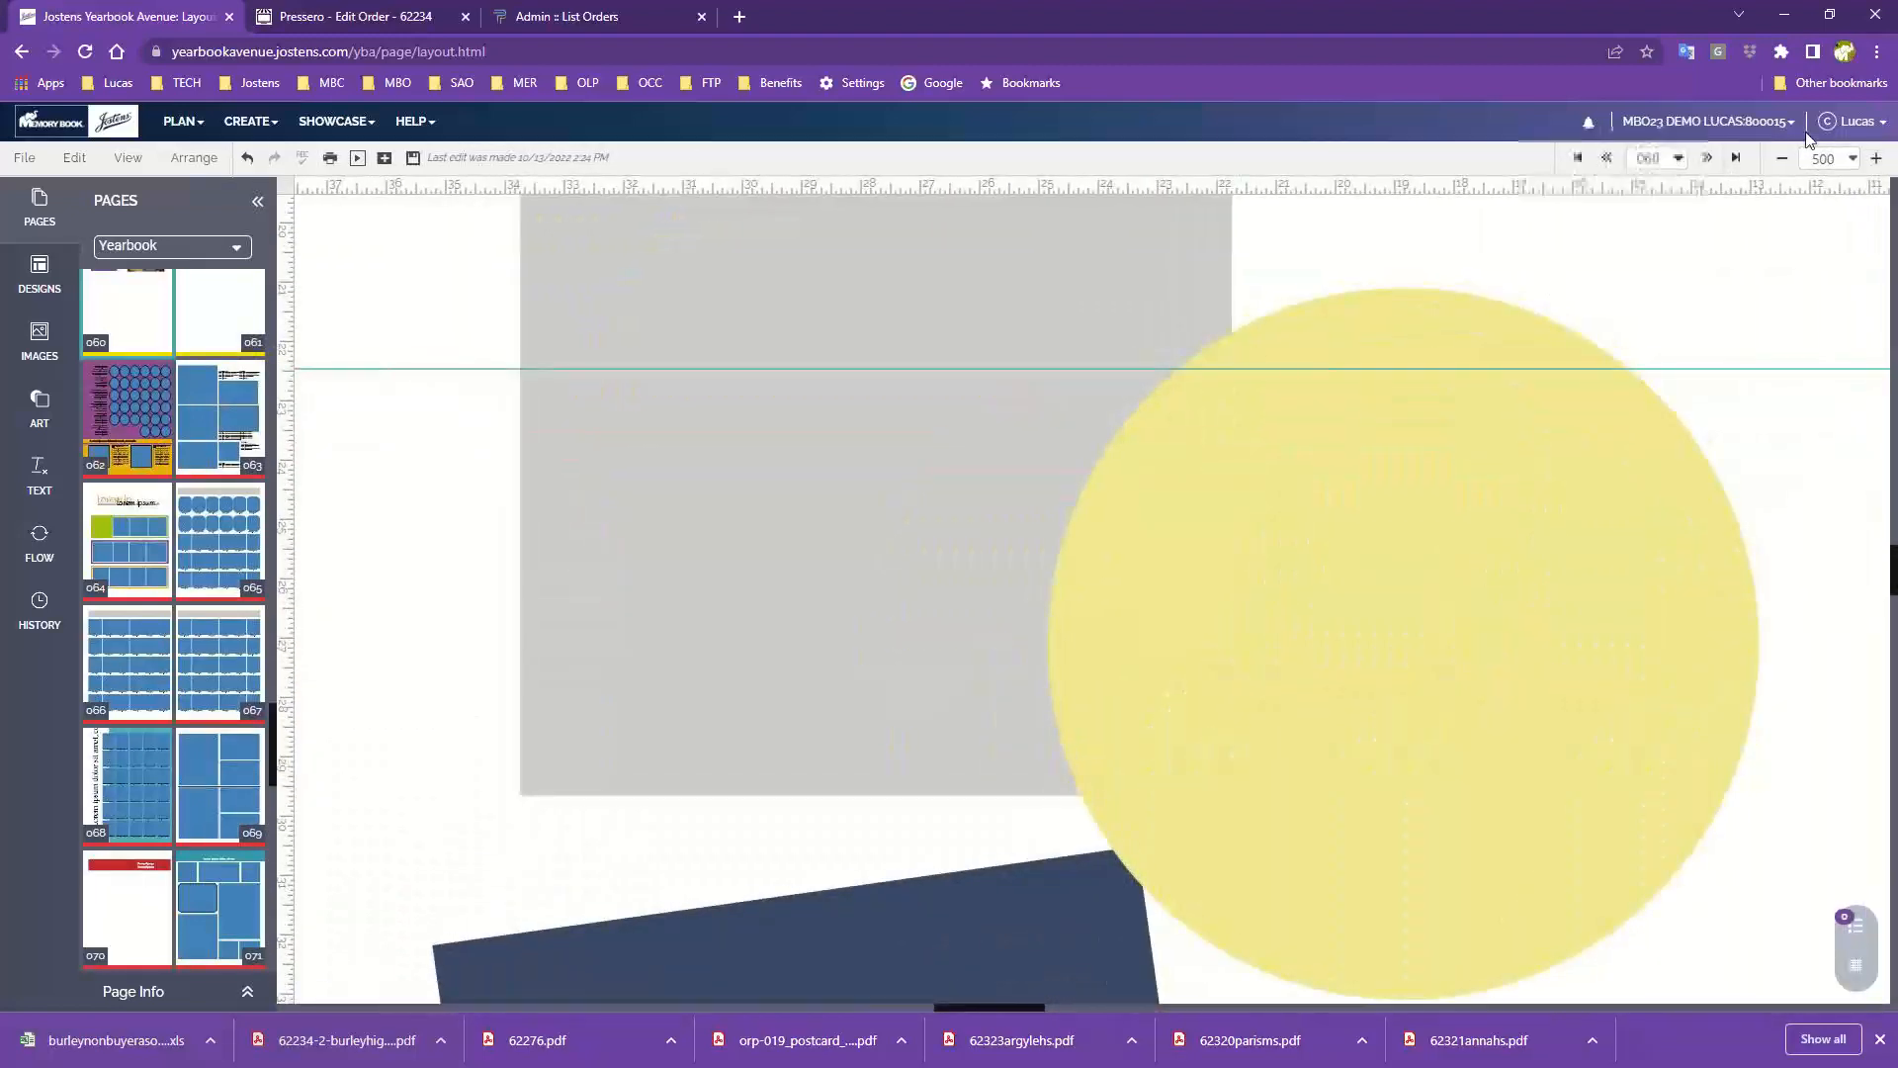
pyautogui.click(1853, 160)
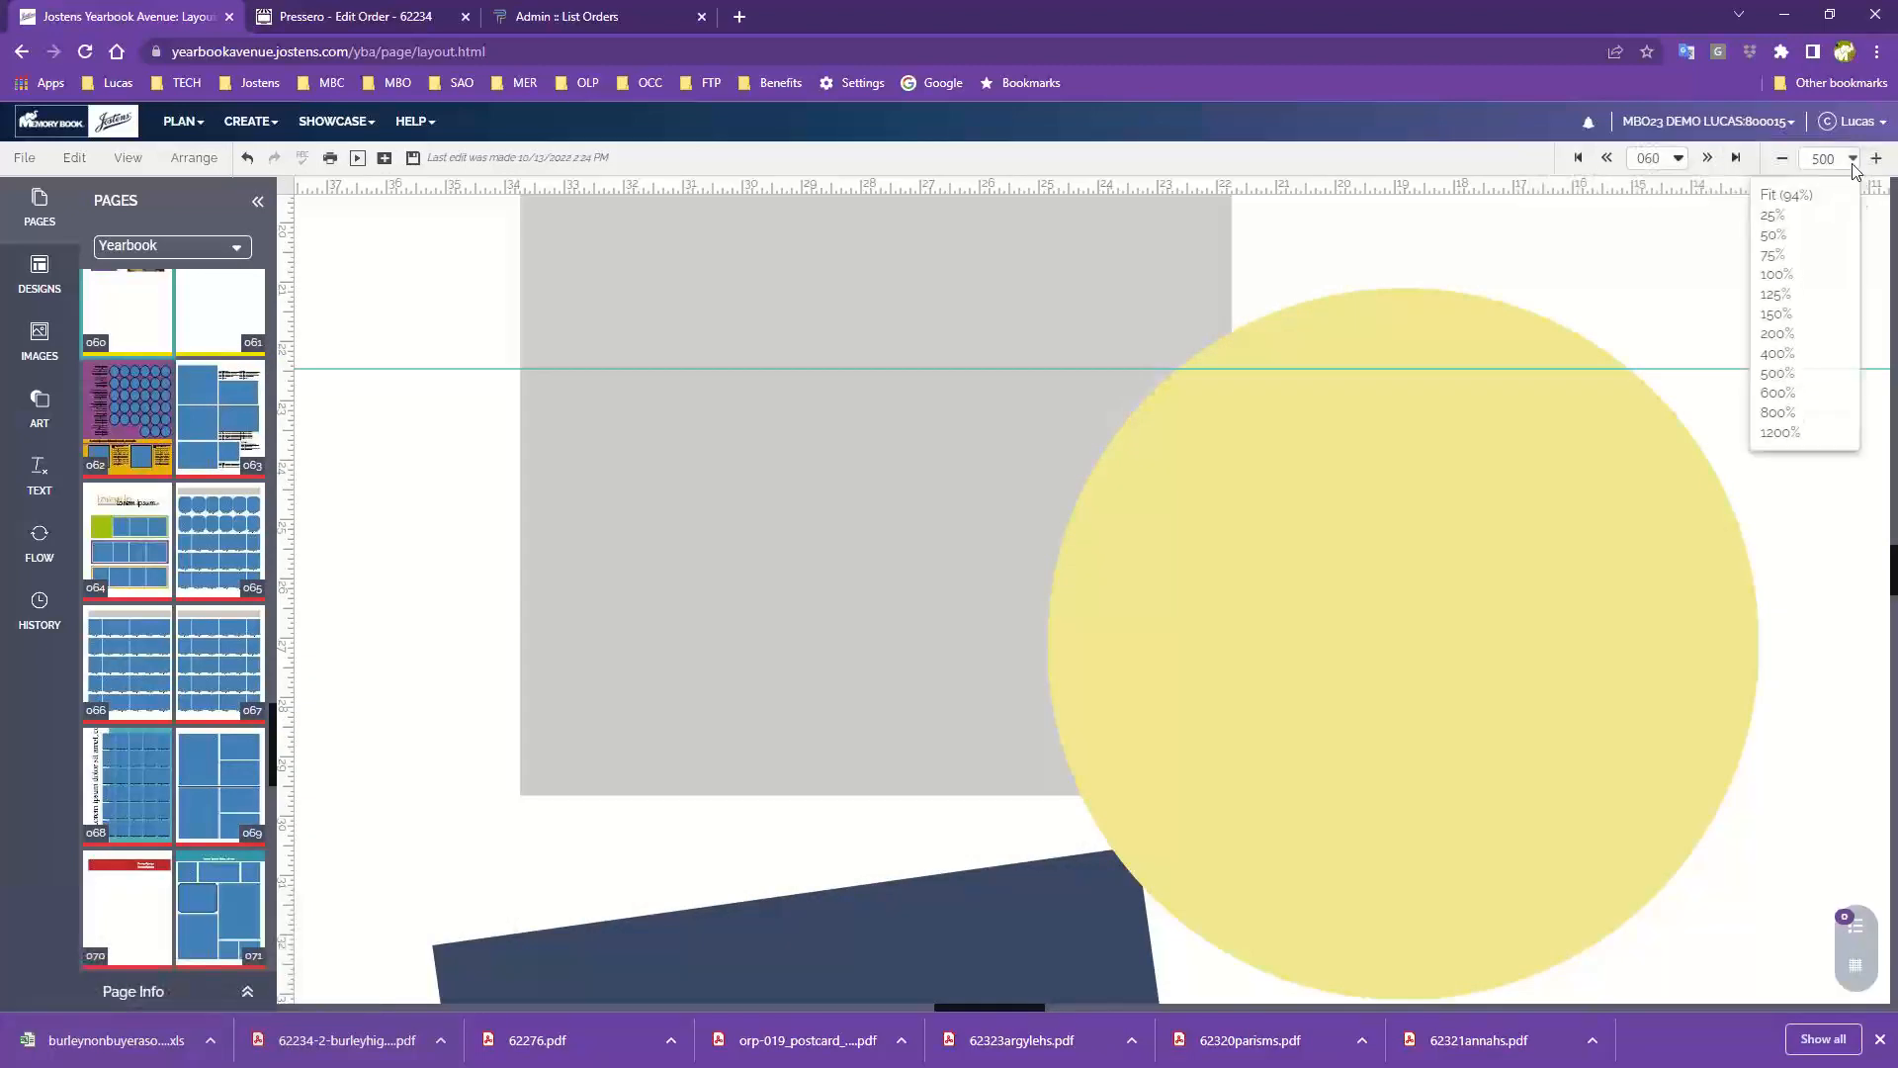
pyautogui.click(1793, 197)
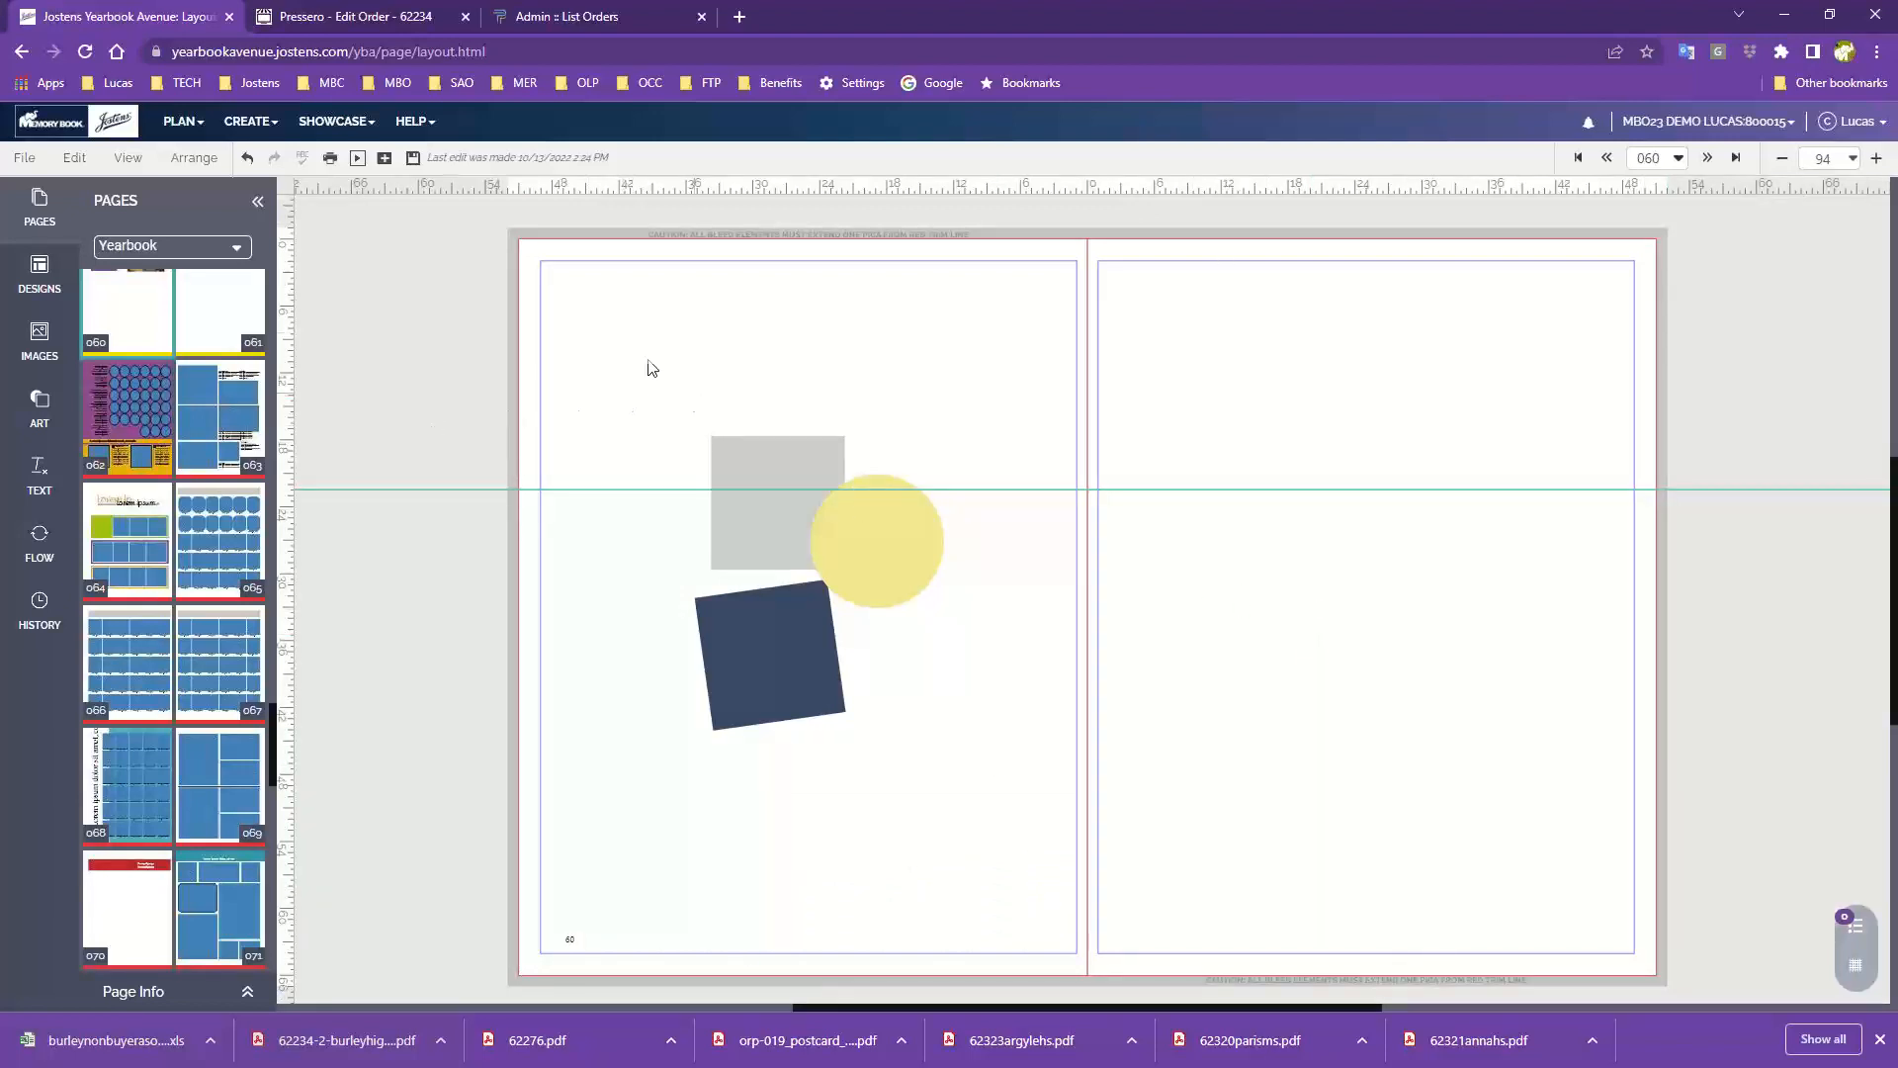
# Step: Select the grey square, yellow circle and dark blue square together and delete them from page 060
pyautogui.moveTo(605, 345); pyautogui.dragTo(980, 827)
pyautogui.press('Delete')
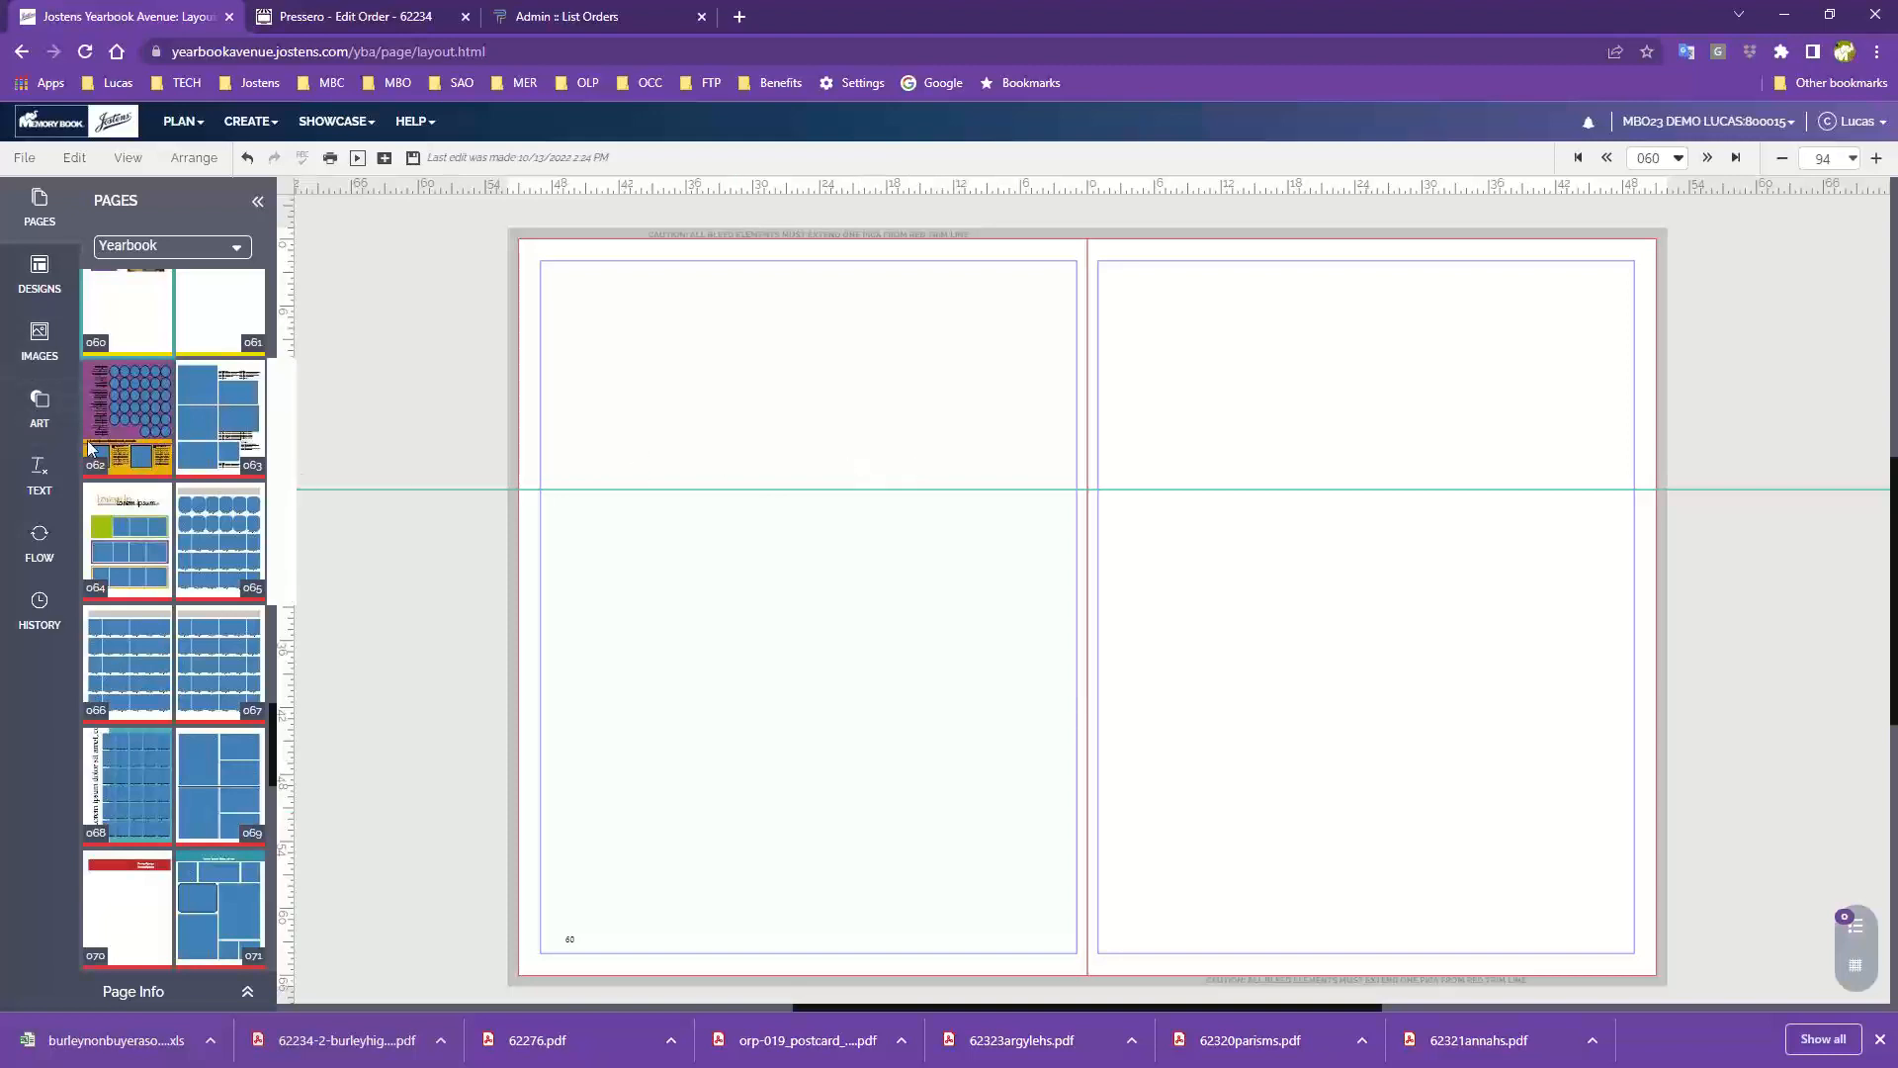
# Step: Place the first activity candids photo on page 060, enlarge it, and rest its bottom edge on the guide near the upper-left margin
pyautogui.click(36, 346)
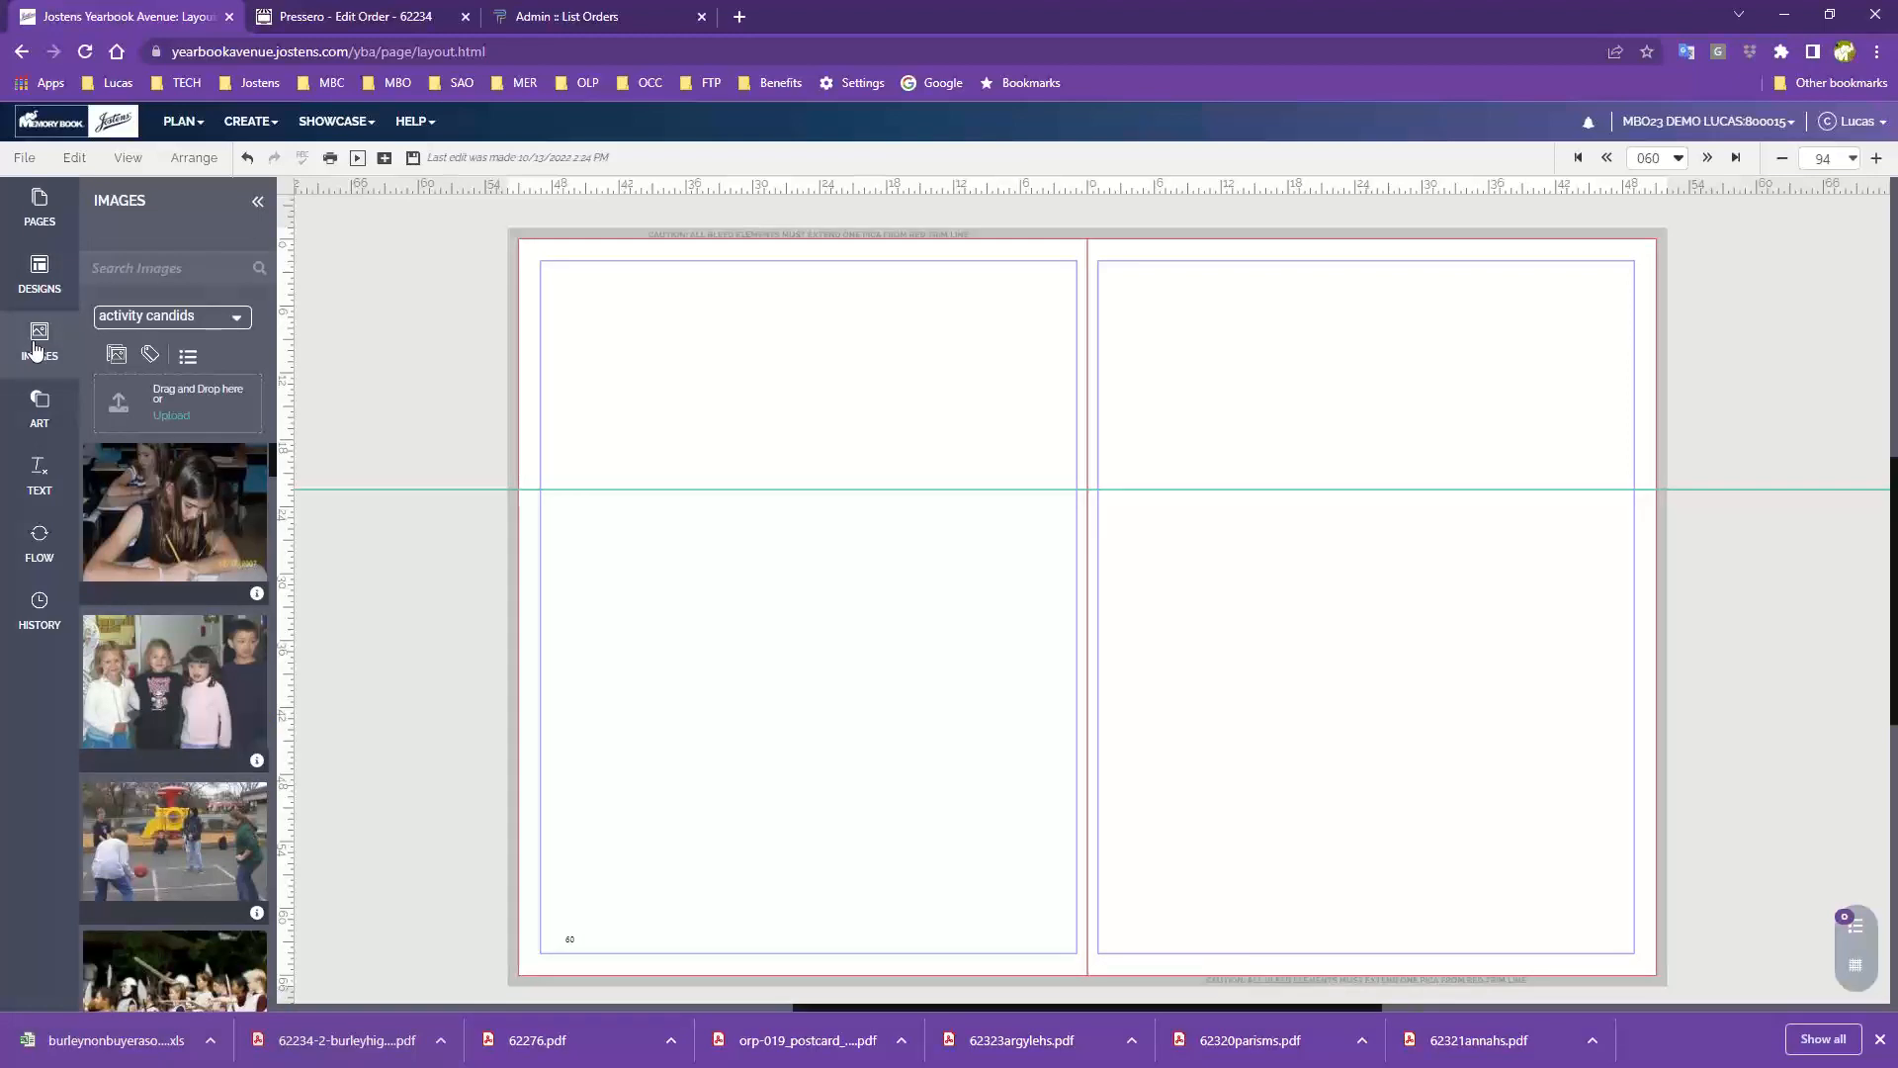
pyautogui.moveTo(145, 508); pyautogui.dragTo(753, 381)
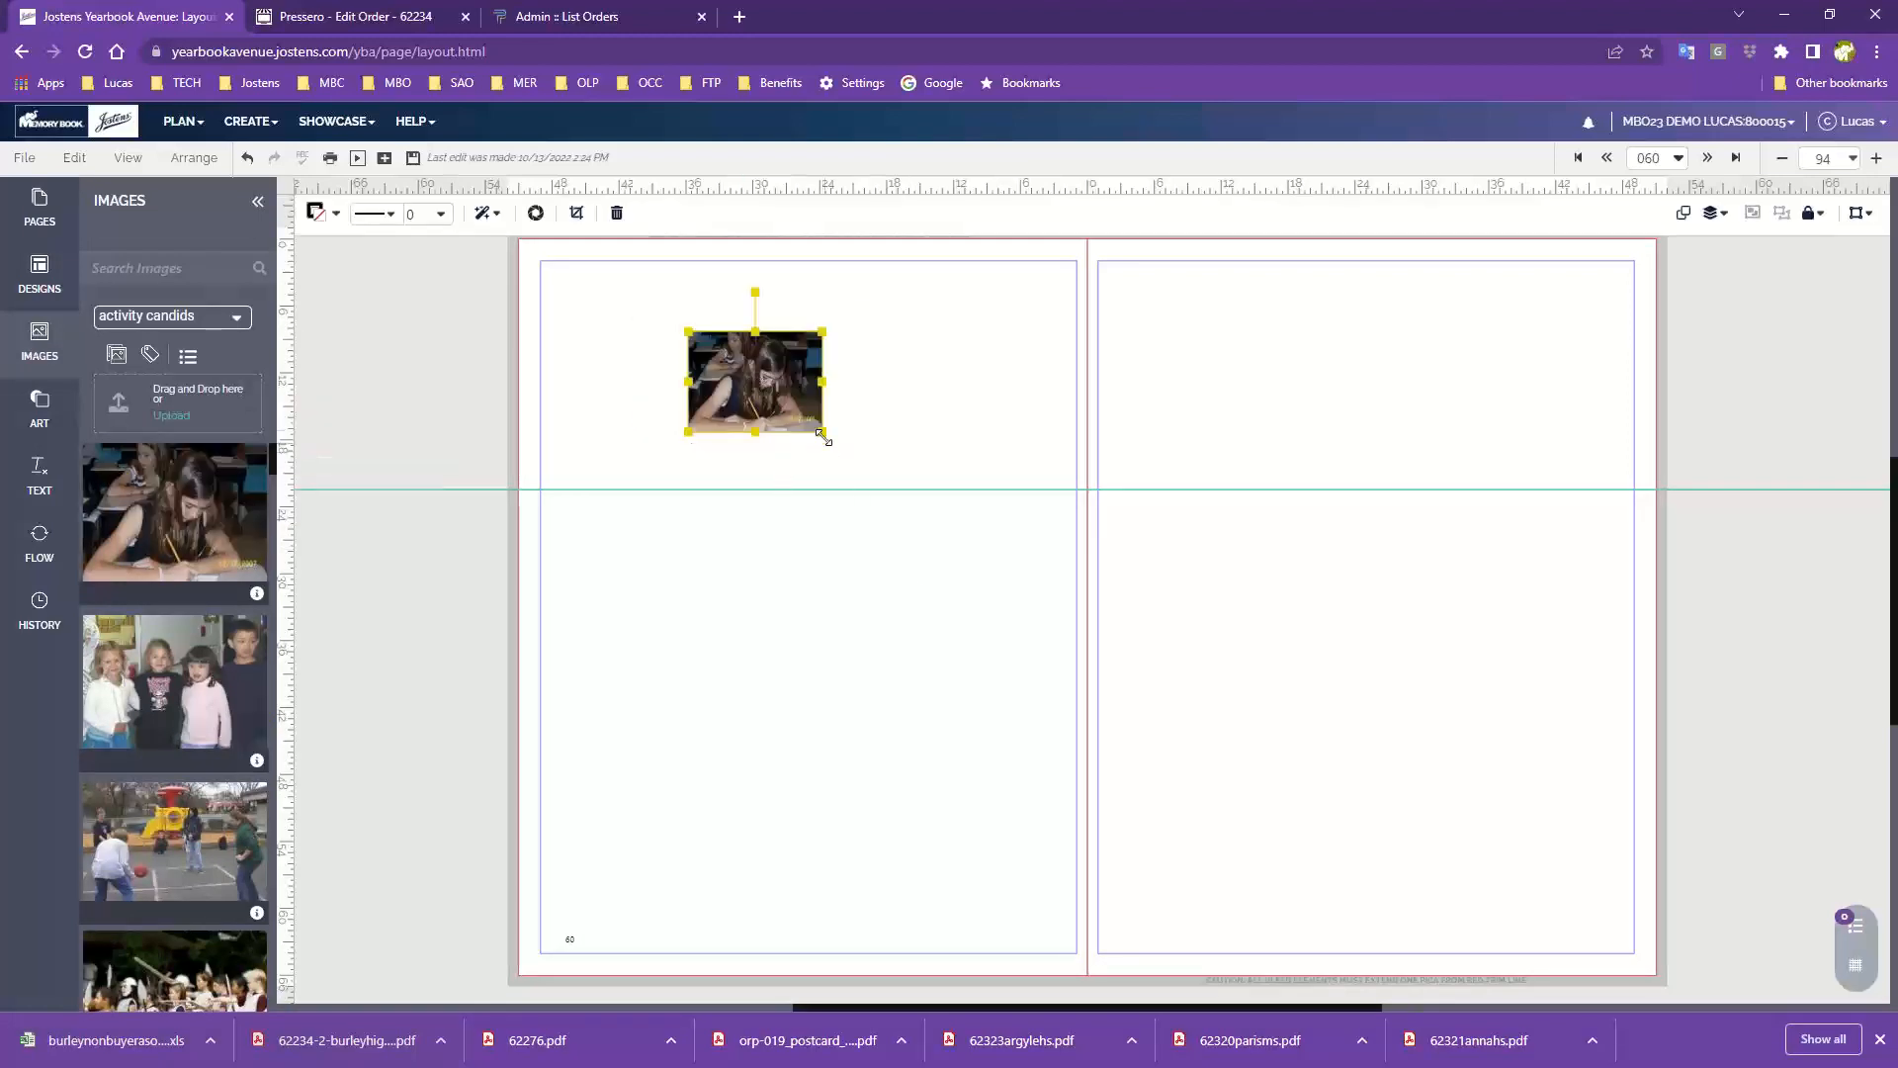
pyautogui.moveTo(822, 432); pyautogui.dragTo(957, 532)
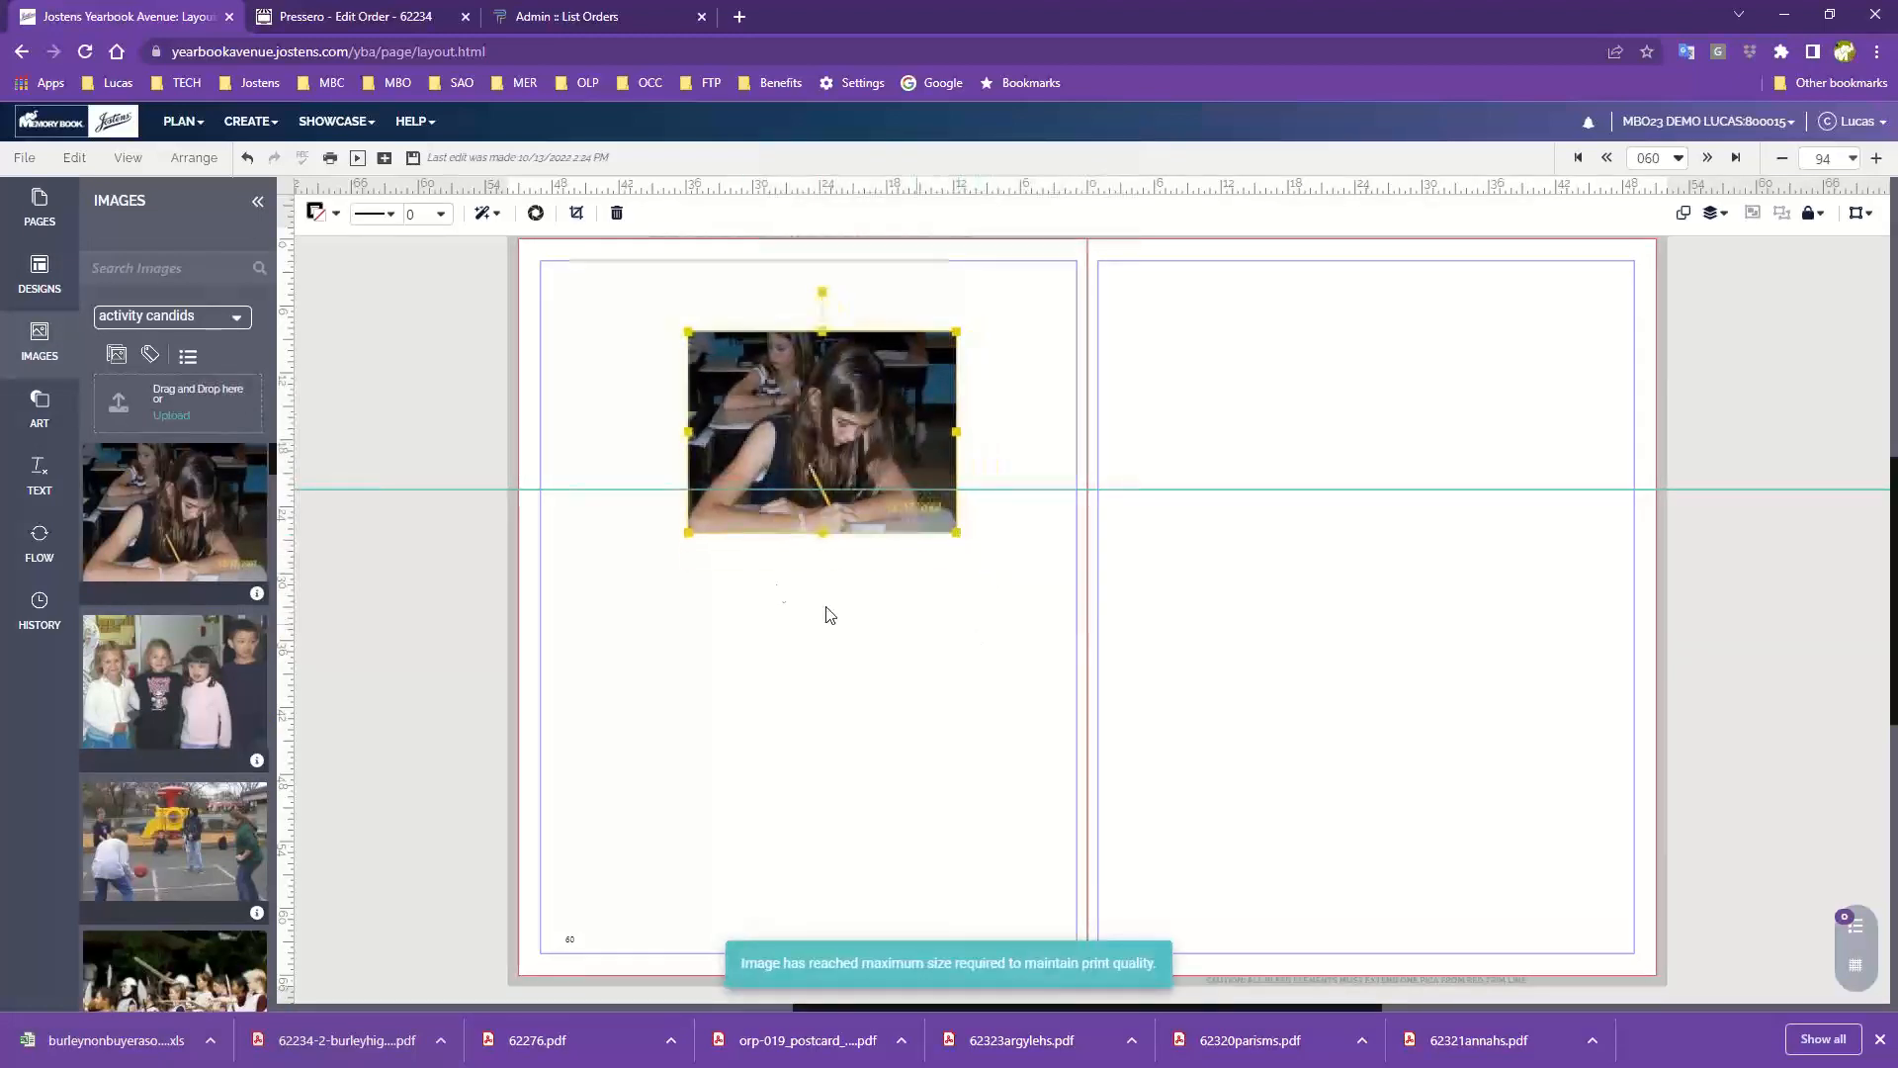
pyautogui.moveTo(854, 408); pyautogui.dragTo(697, 491)
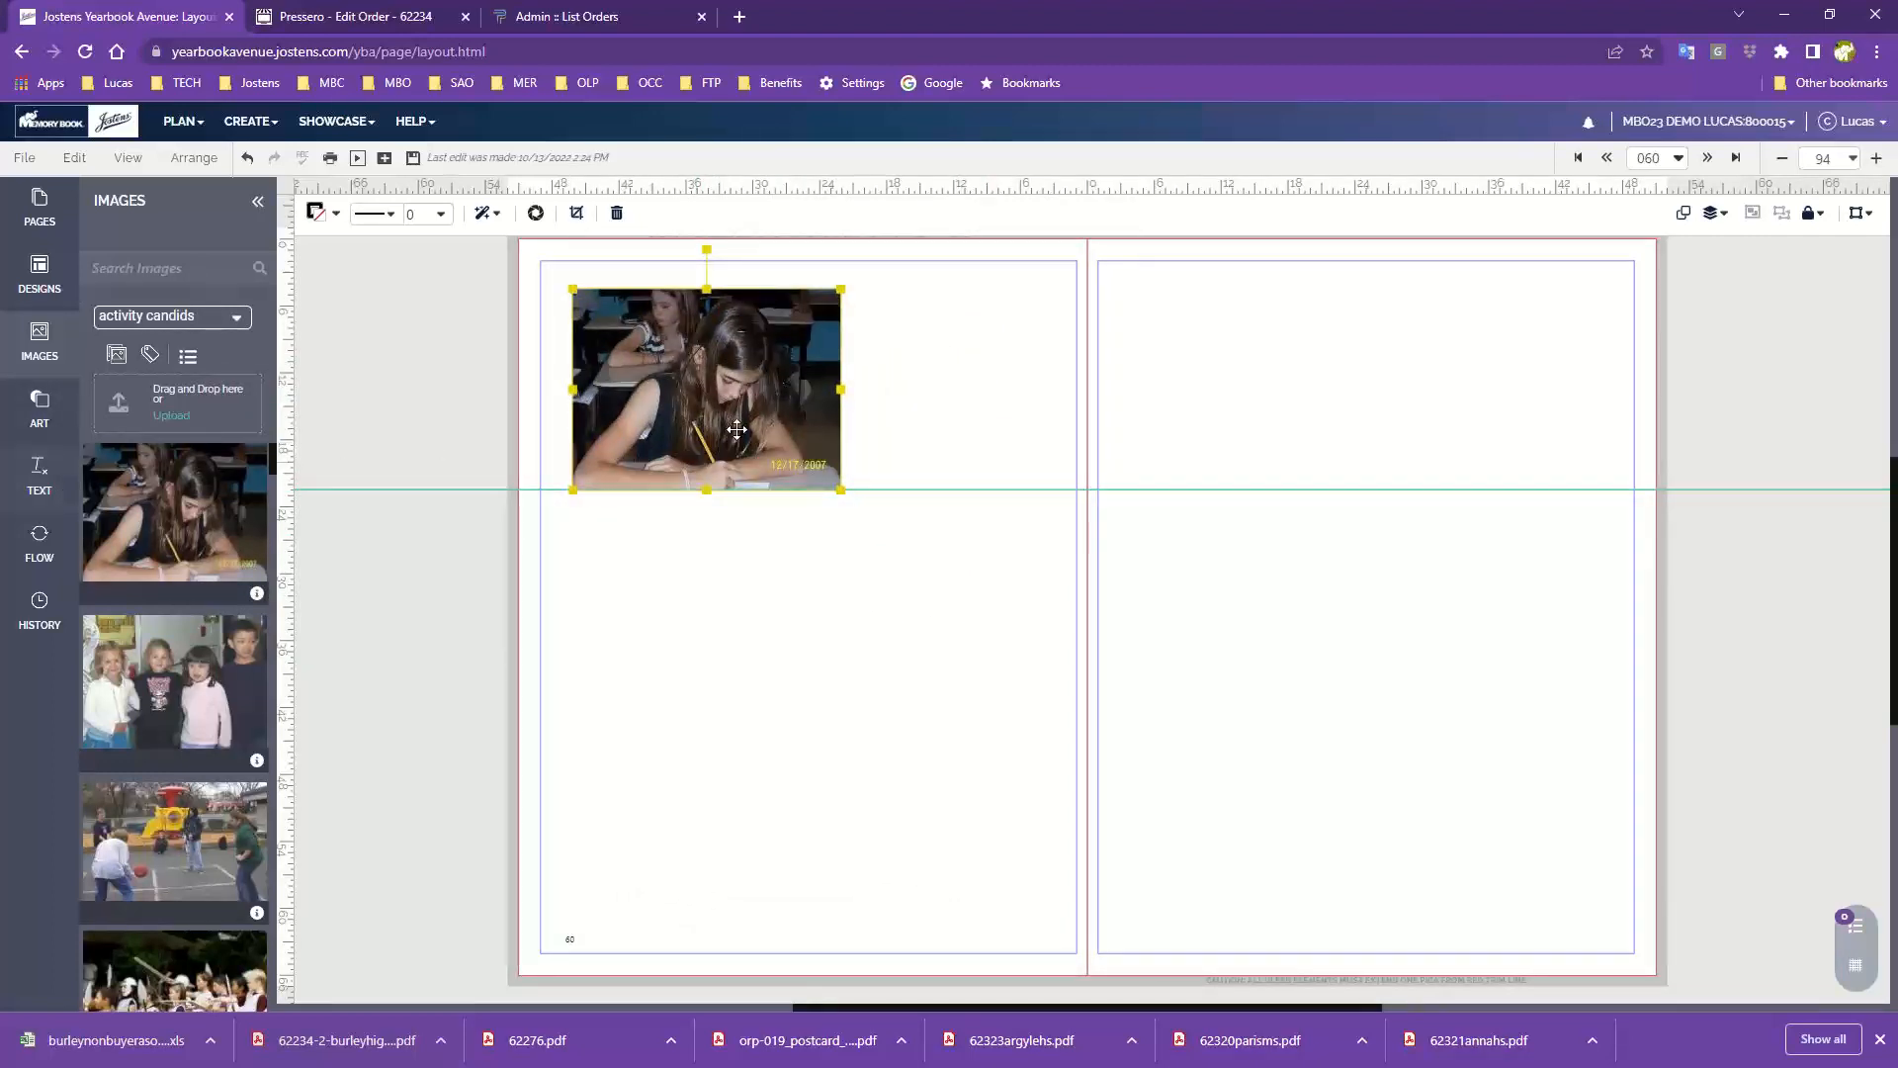
# Step: Move the photo down across the ruler guide and place Headline, Candid Page and Sub Headline text styles above it on page 060
pyautogui.moveTo(759, 395); pyautogui.dragTo(736, 545)
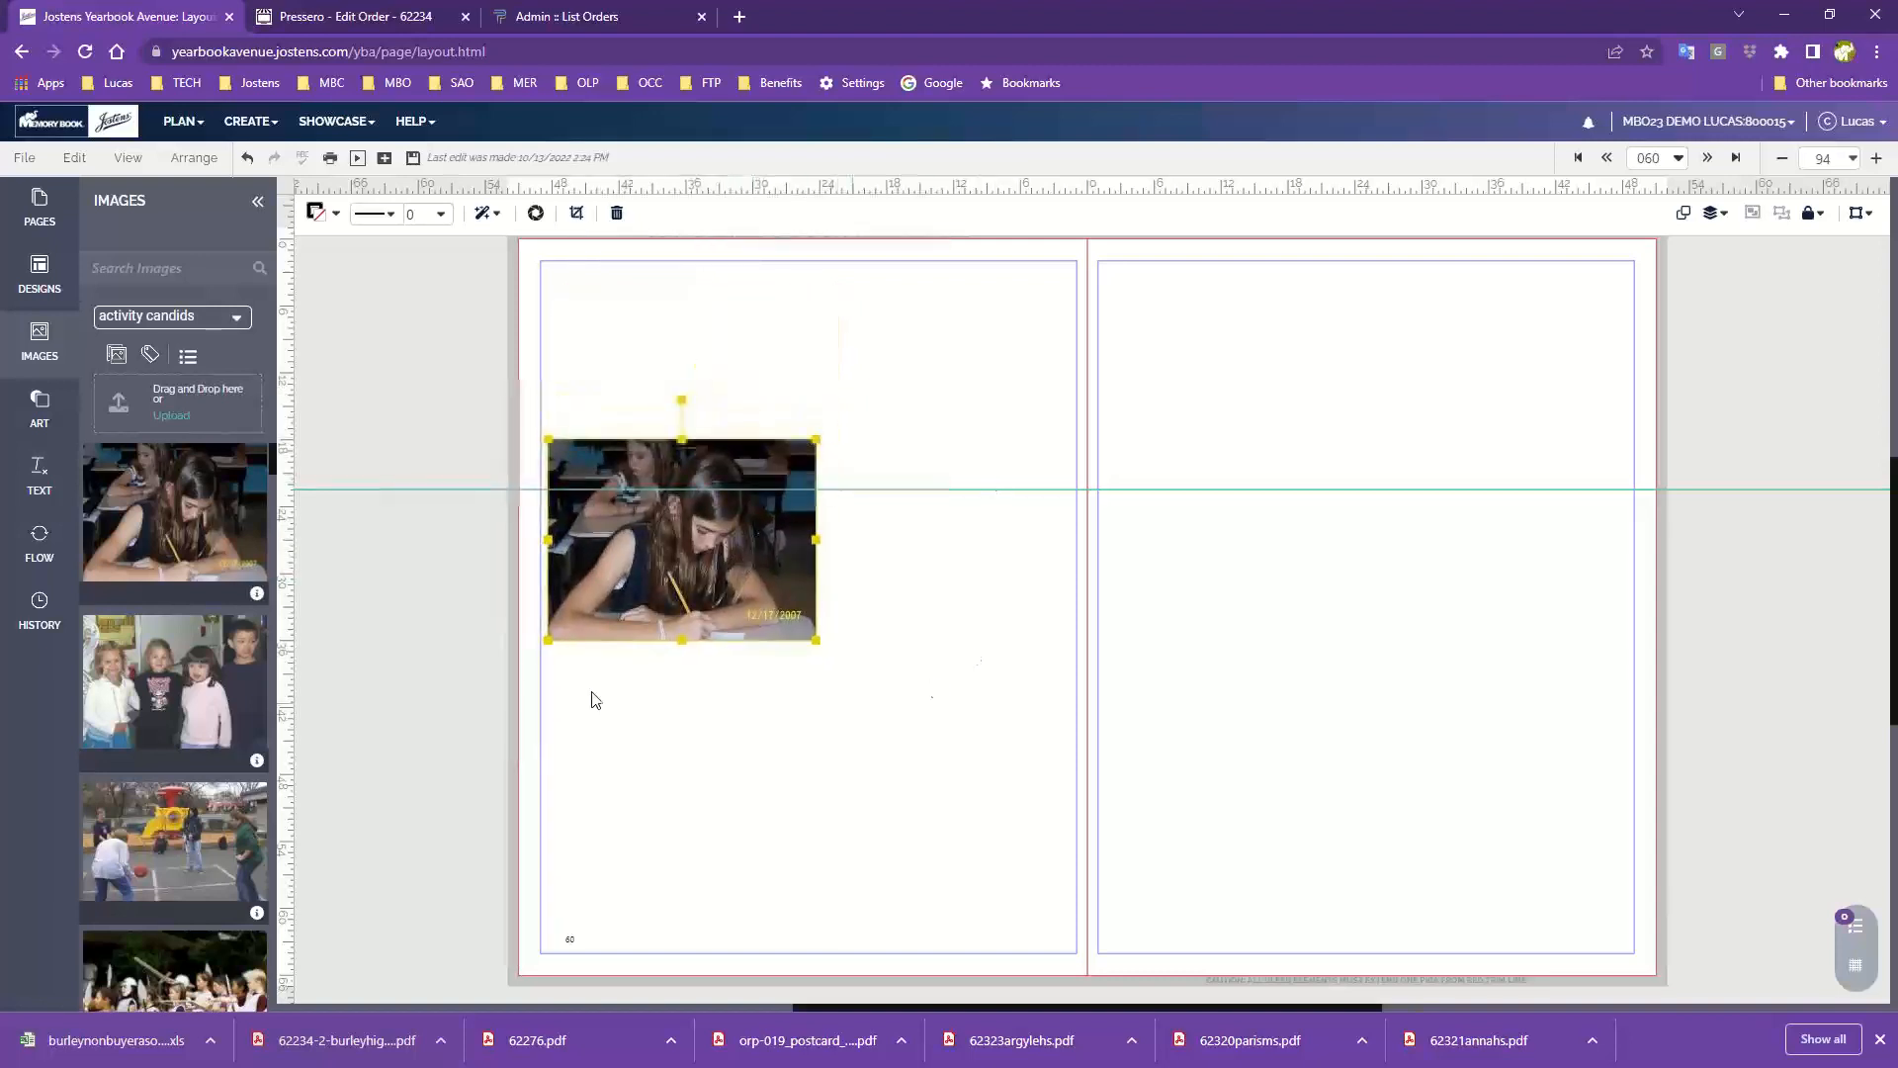
pyautogui.click(37, 482)
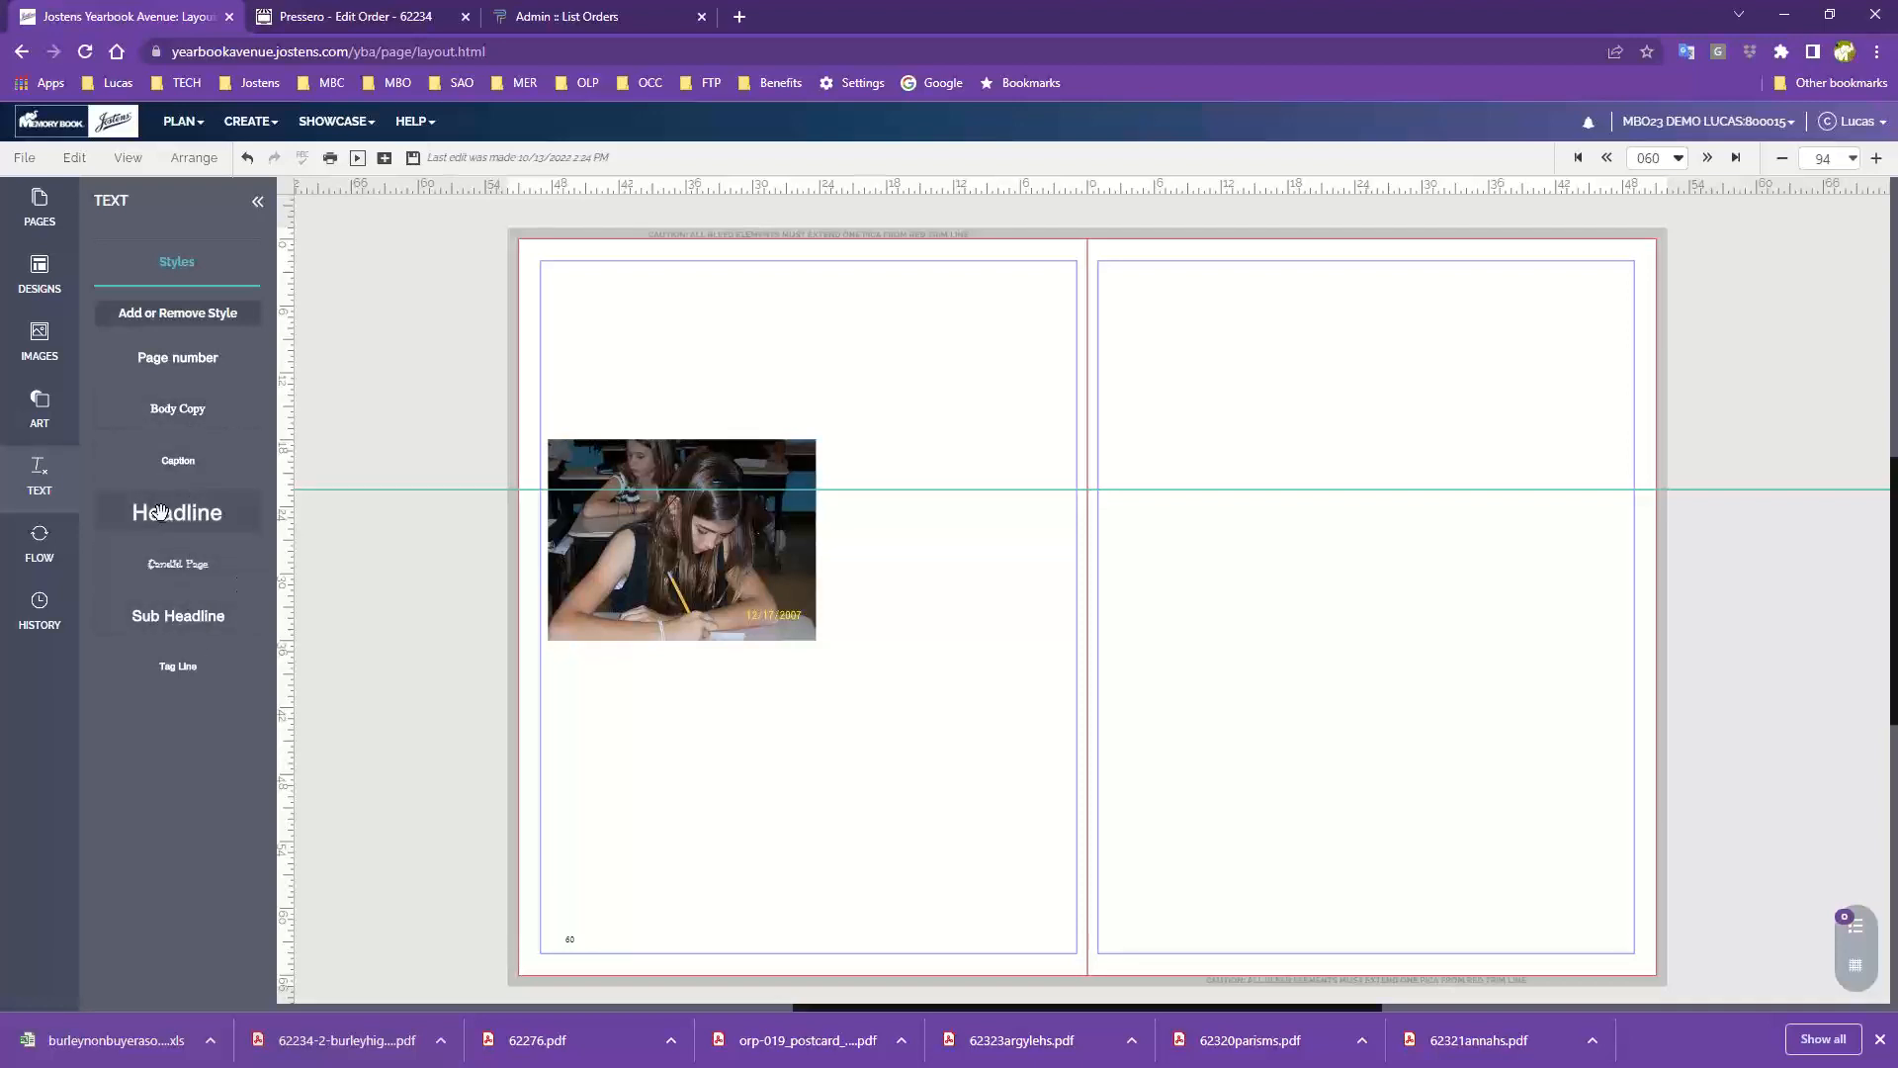
pyautogui.moveTo(164, 520); pyautogui.dragTo(642, 312)
pyautogui.moveTo(162, 569); pyautogui.dragTo(856, 329)
pyautogui.moveTo(220, 593); pyautogui.dragTo(957, 395)
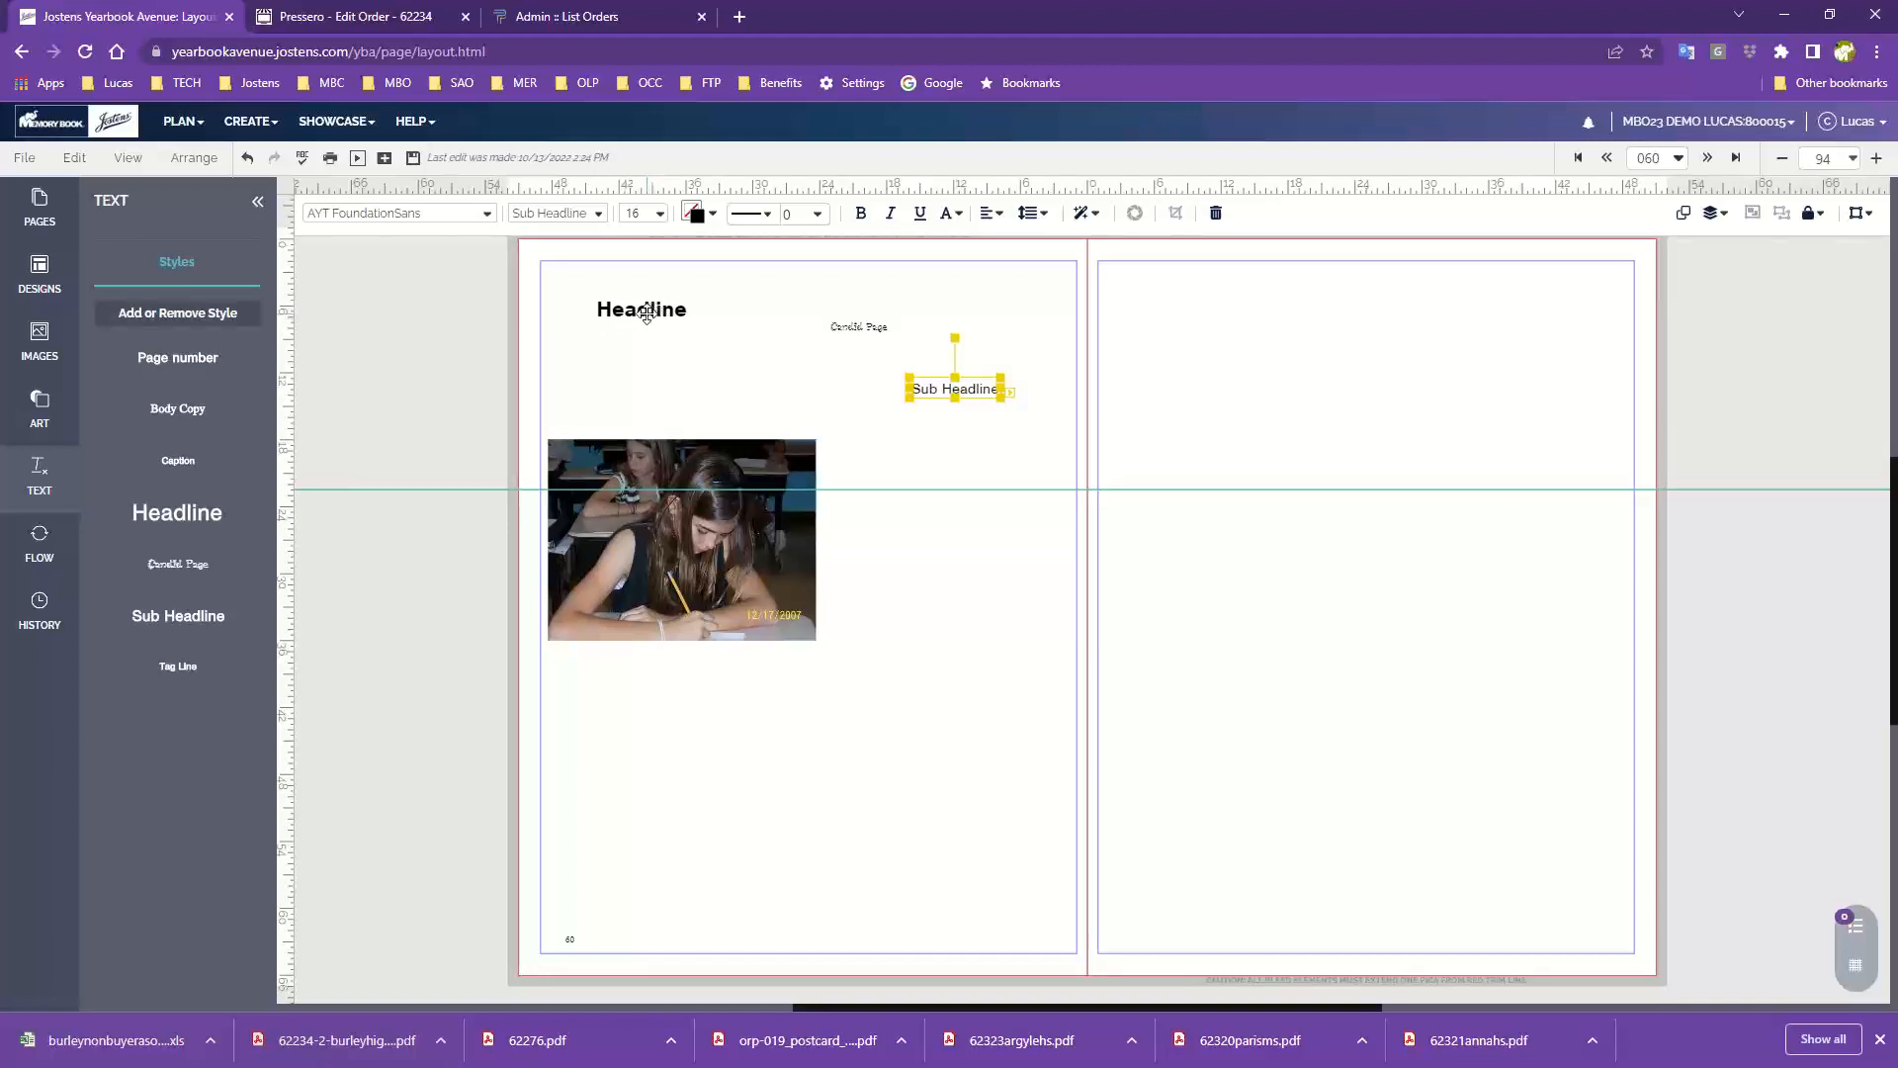
pyautogui.click(728, 389)
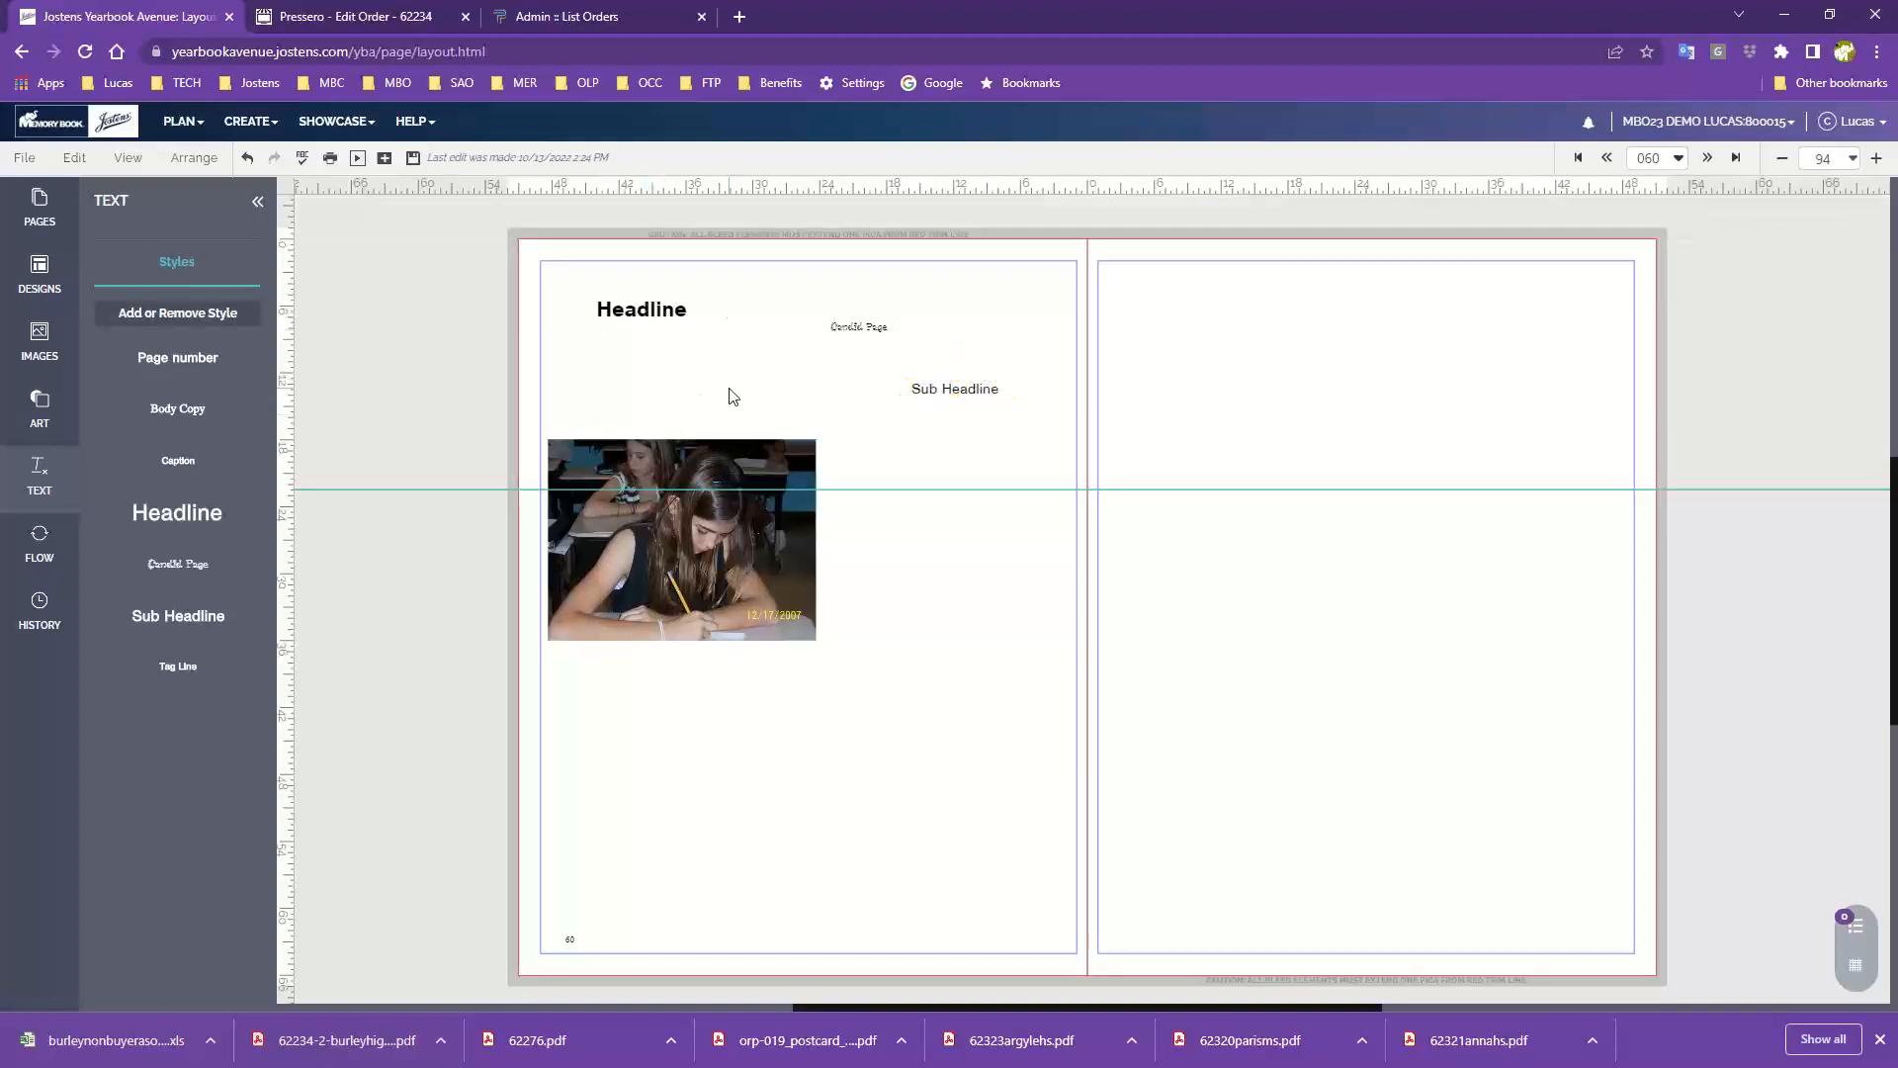
pyautogui.click(648, 324)
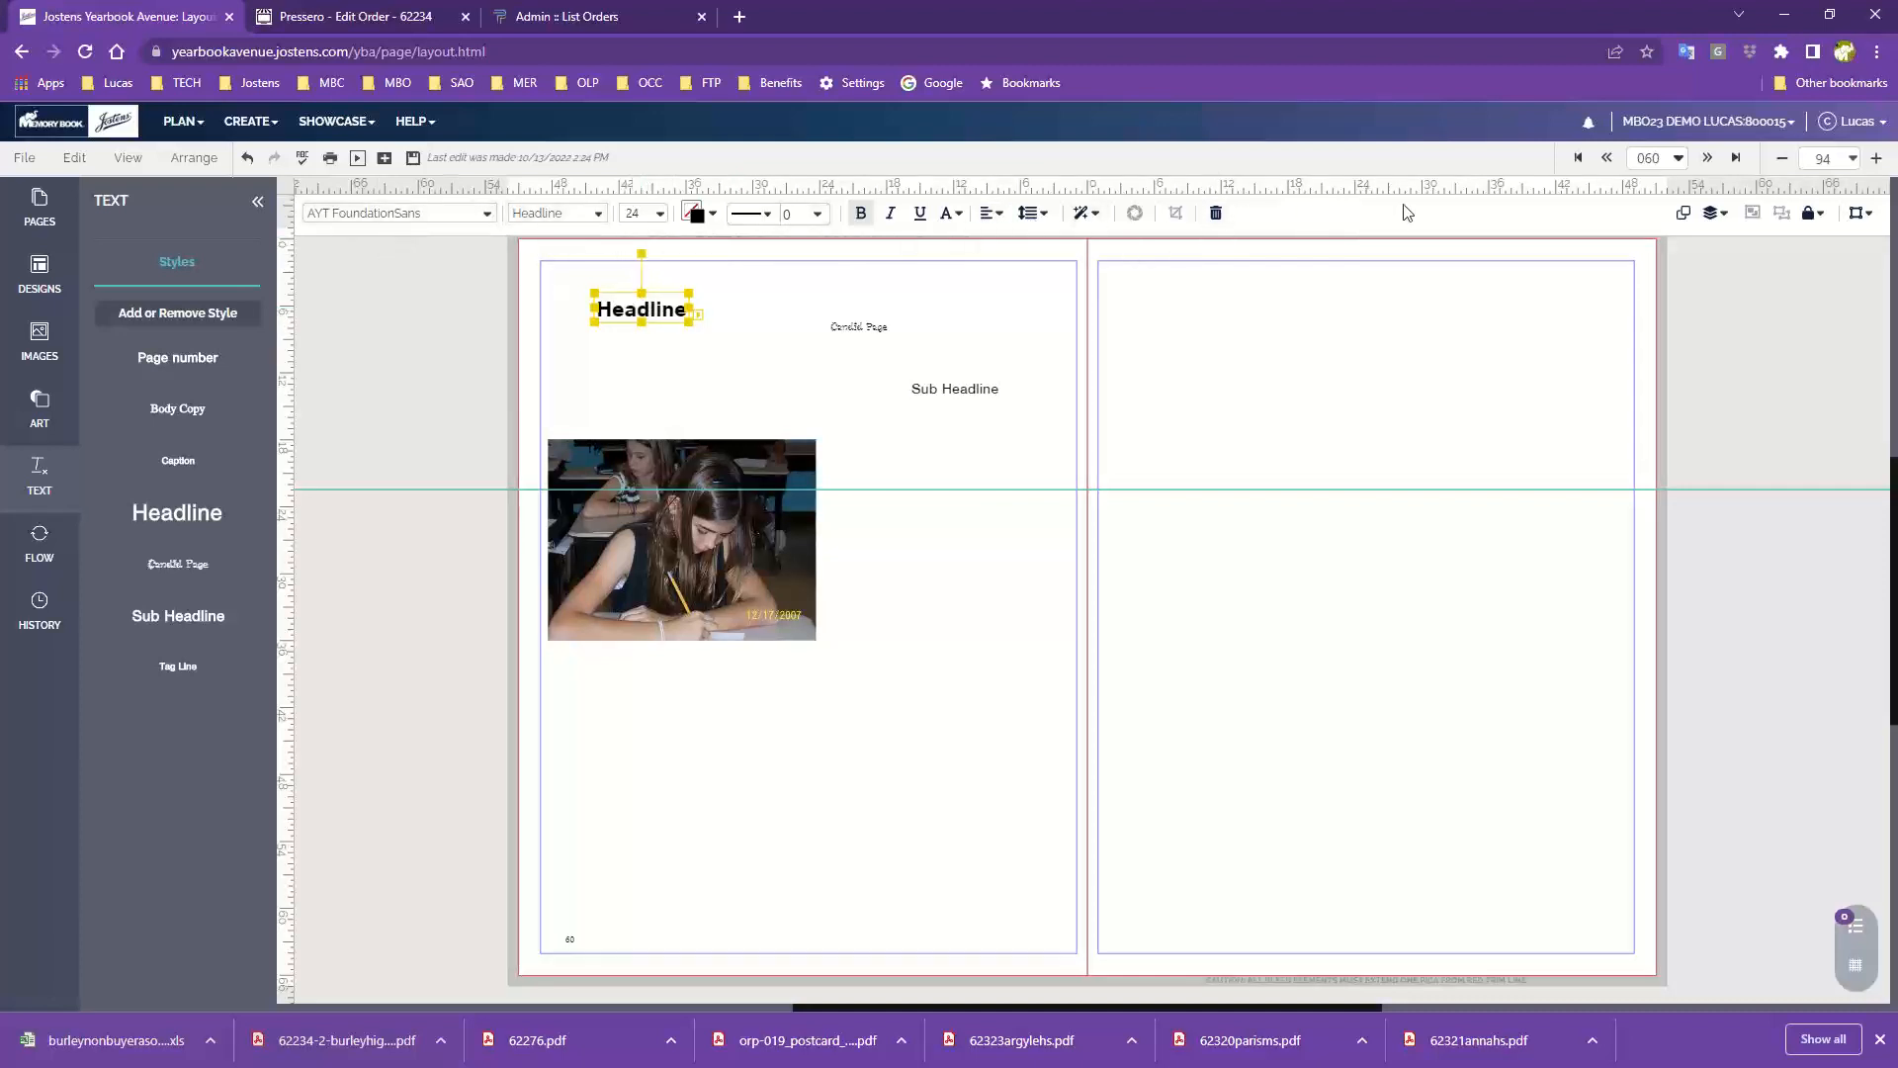
# Step: Delete the photo of the writing student and its empty image frame from page 060
pyautogui.click(764, 461)
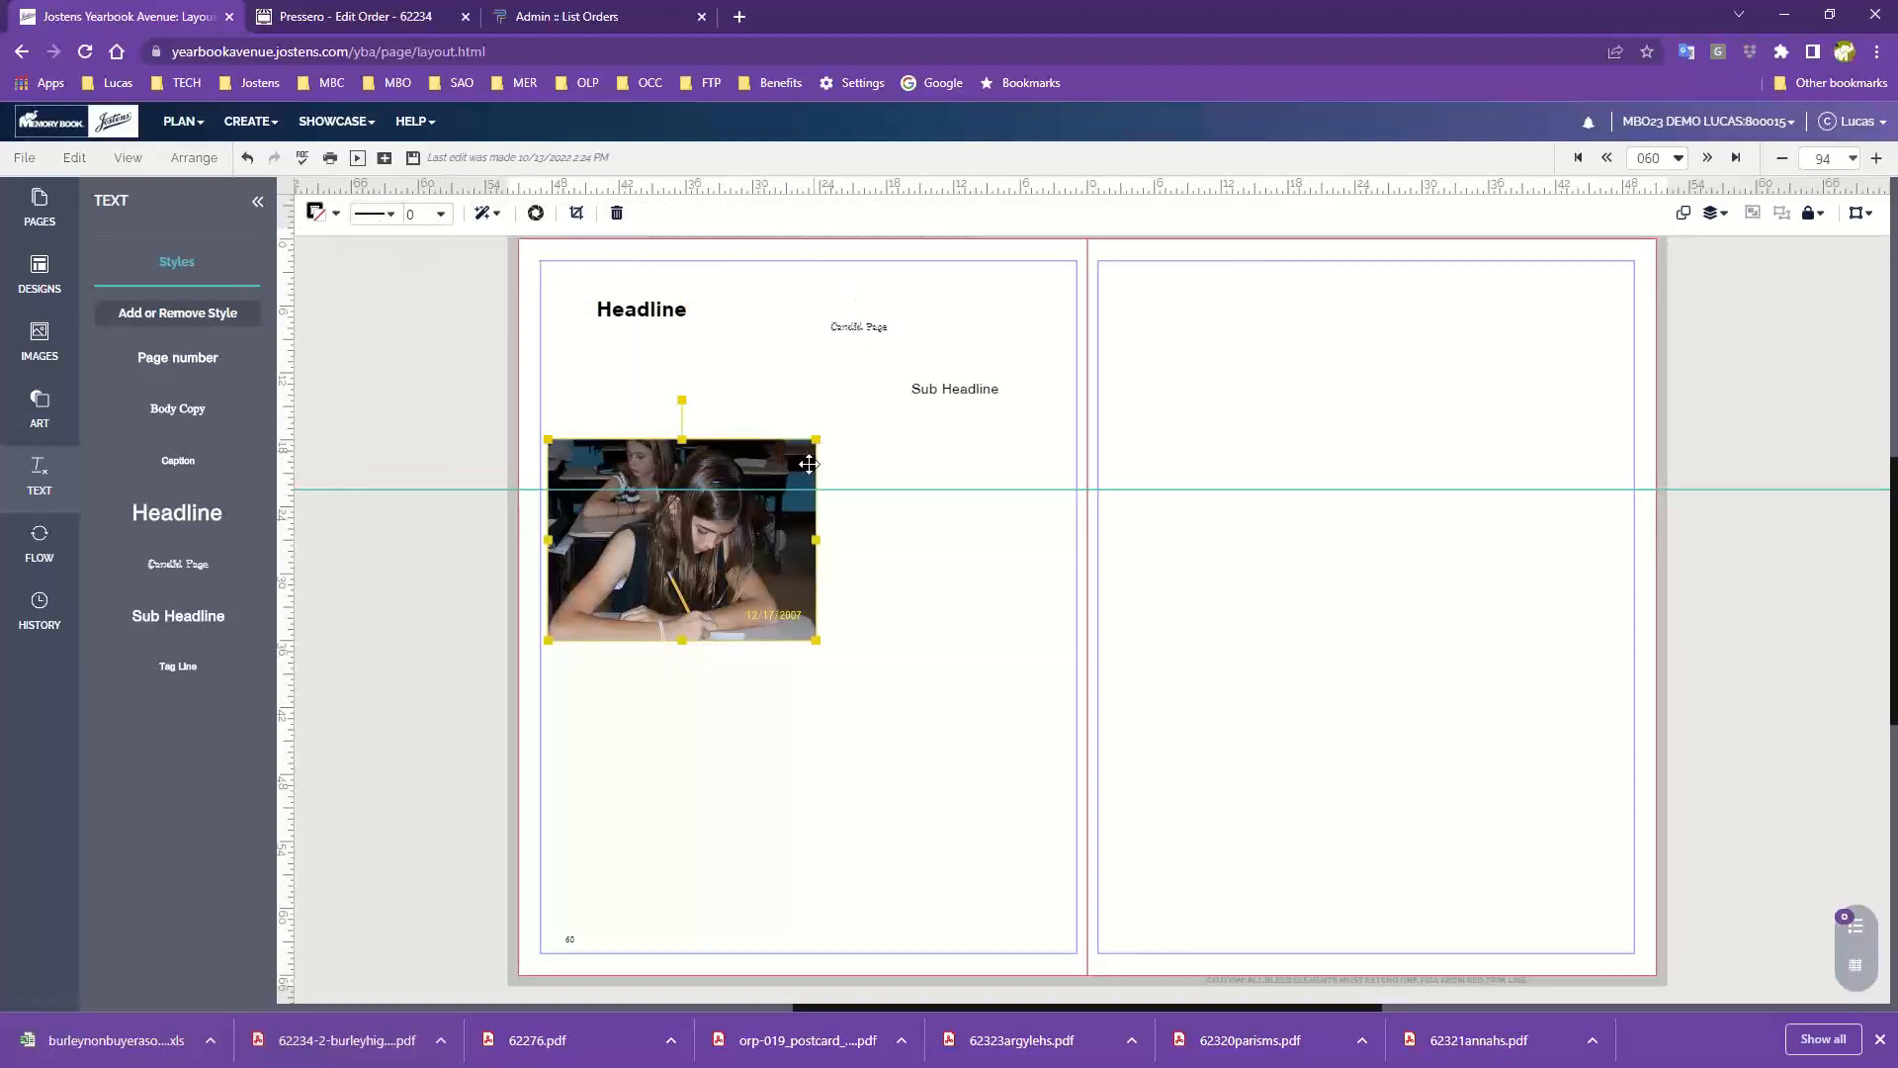
pyautogui.press('Delete')
pyautogui.click(733, 485)
pyautogui.click(695, 546)
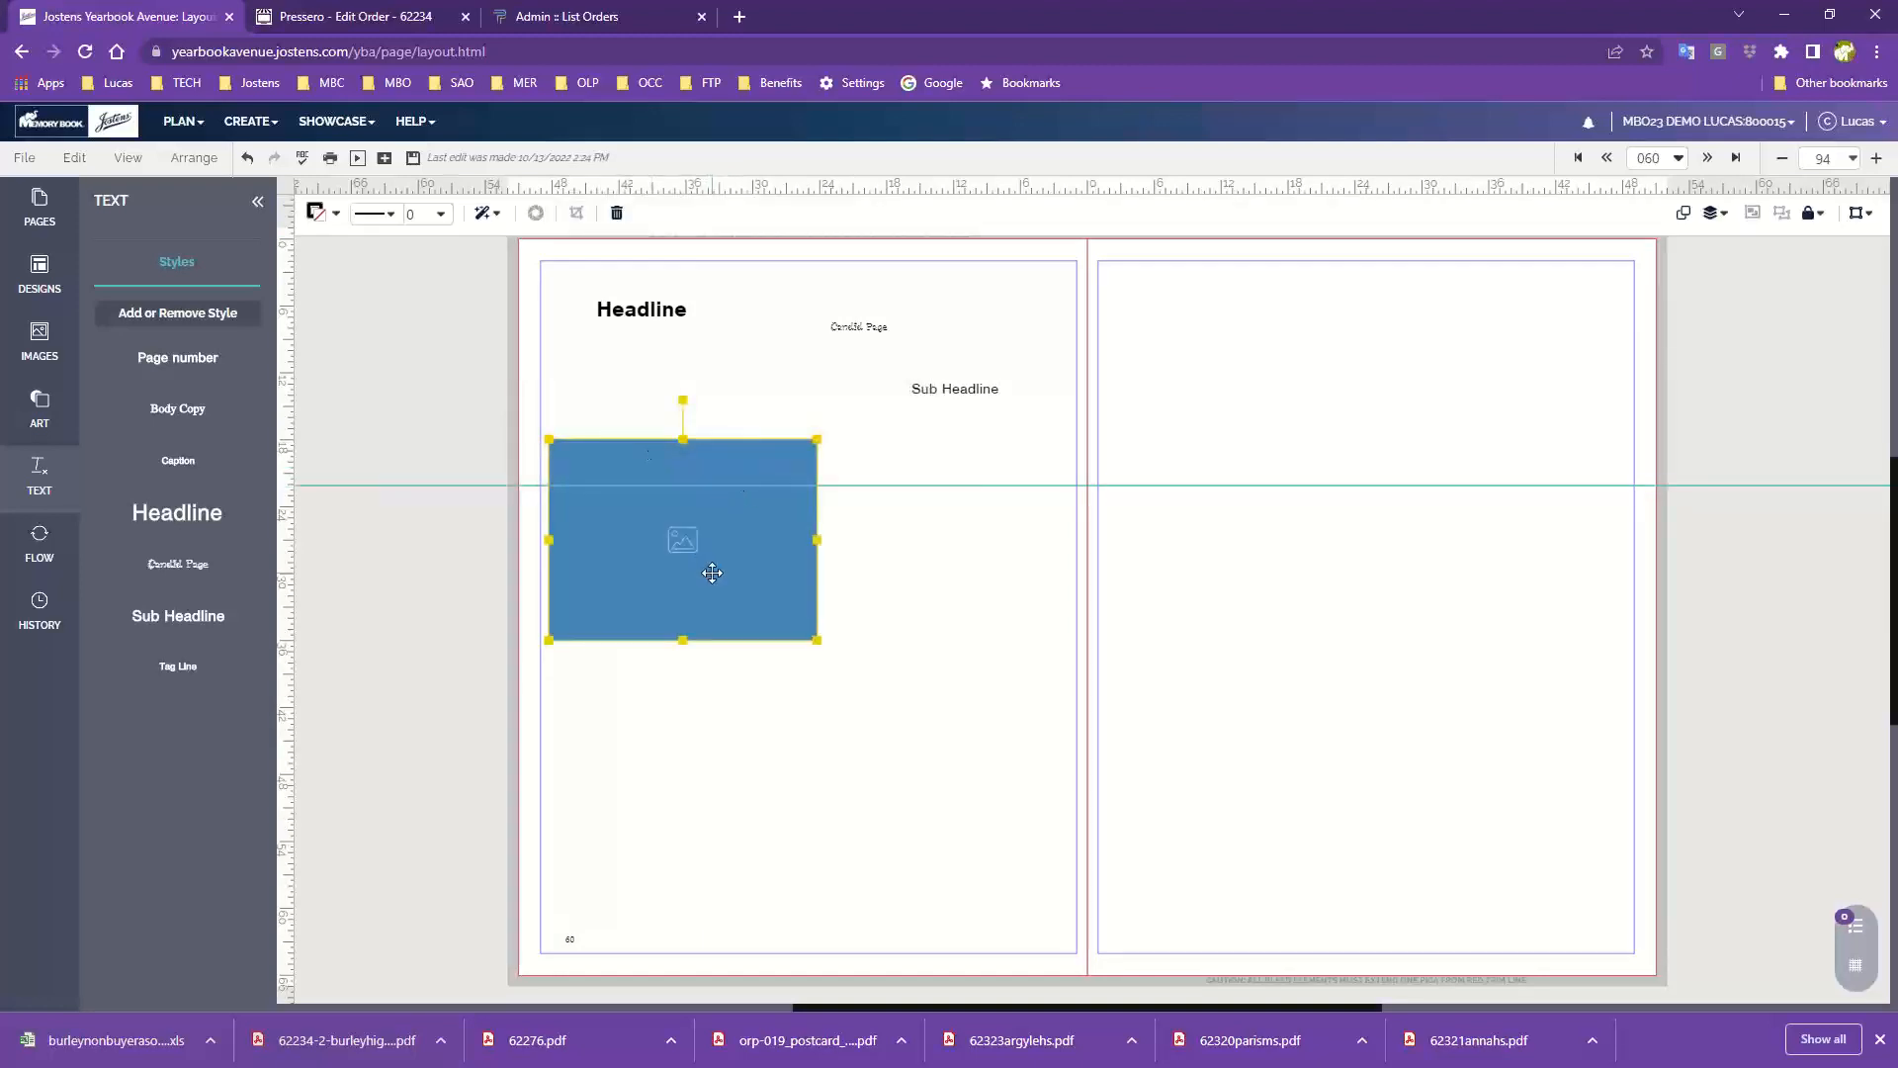
pyautogui.press('Delete')
# Step: Widen and deepen the Headline text box to just above the guide, and set its font size to 44
pyautogui.click(655, 310)
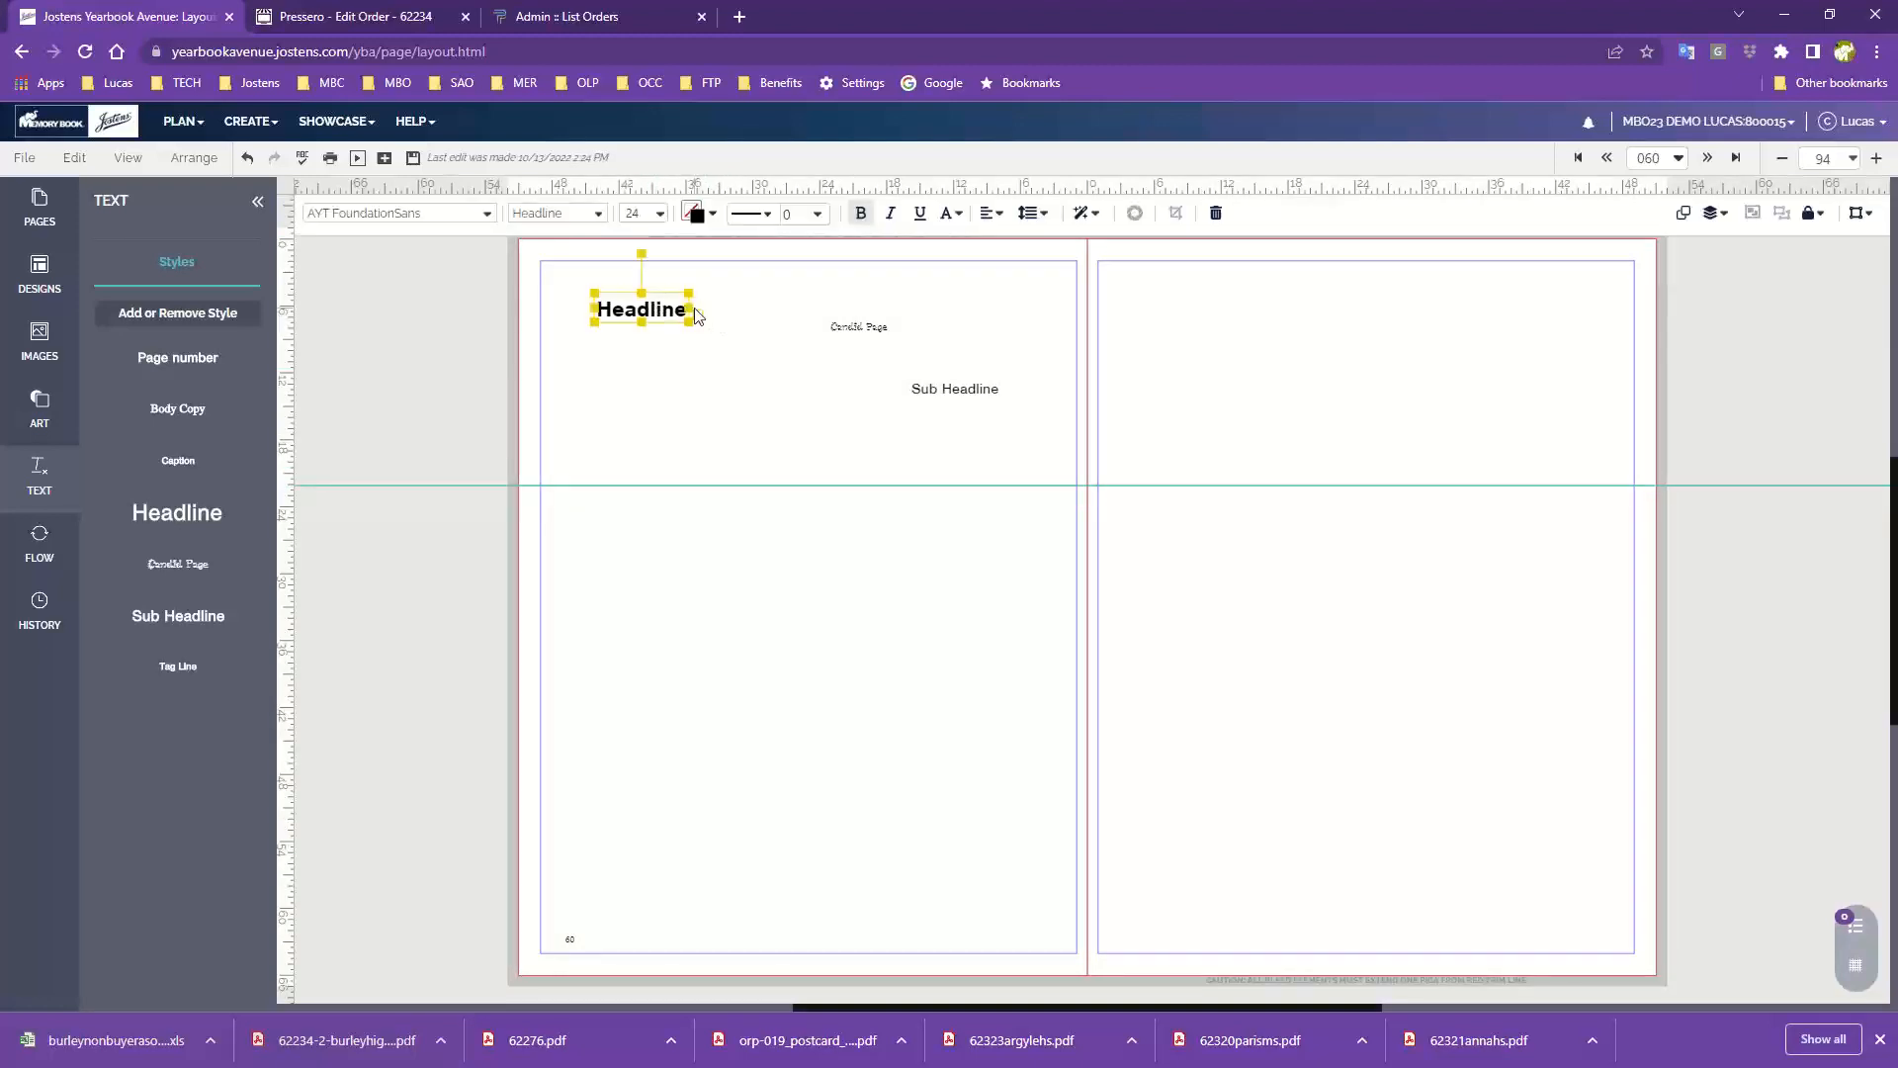
pyautogui.moveTo(699, 309); pyautogui.dragTo(934, 303)
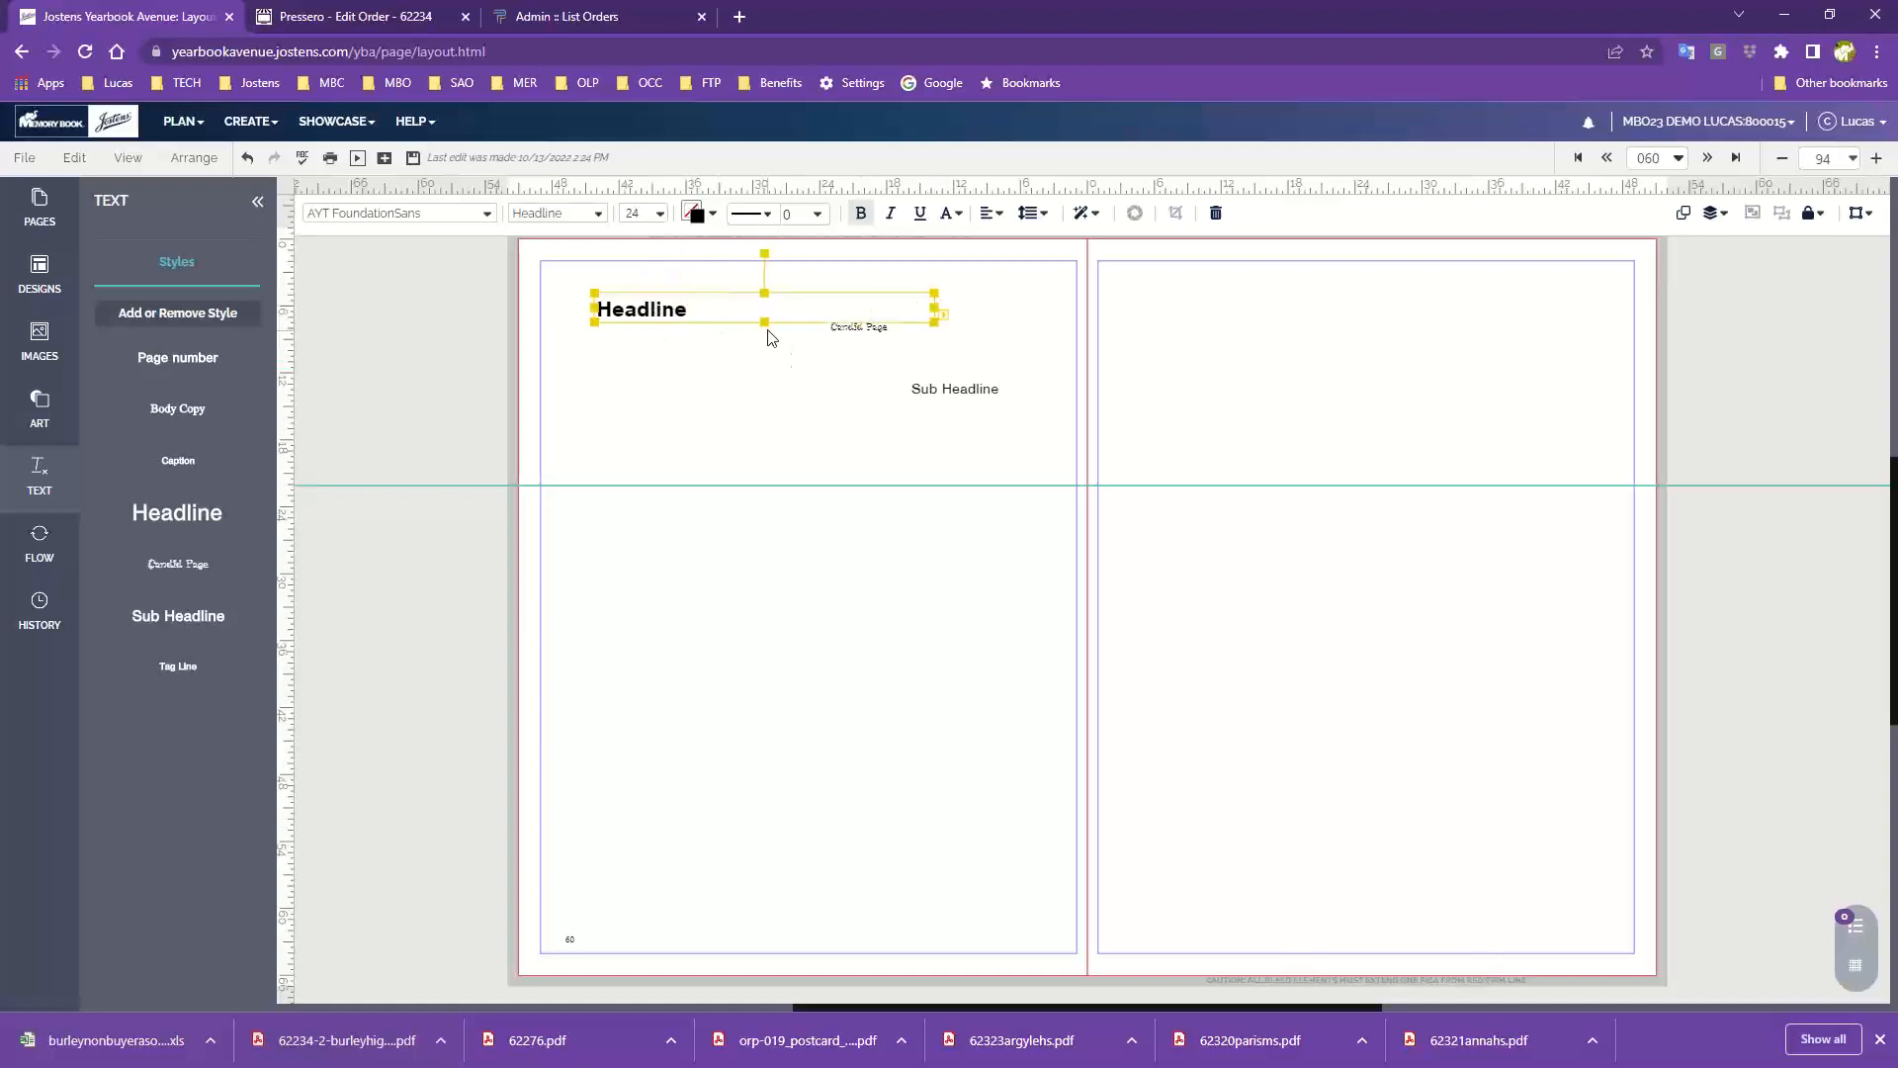
pyautogui.moveTo(764, 323); pyautogui.dragTo(766, 468)
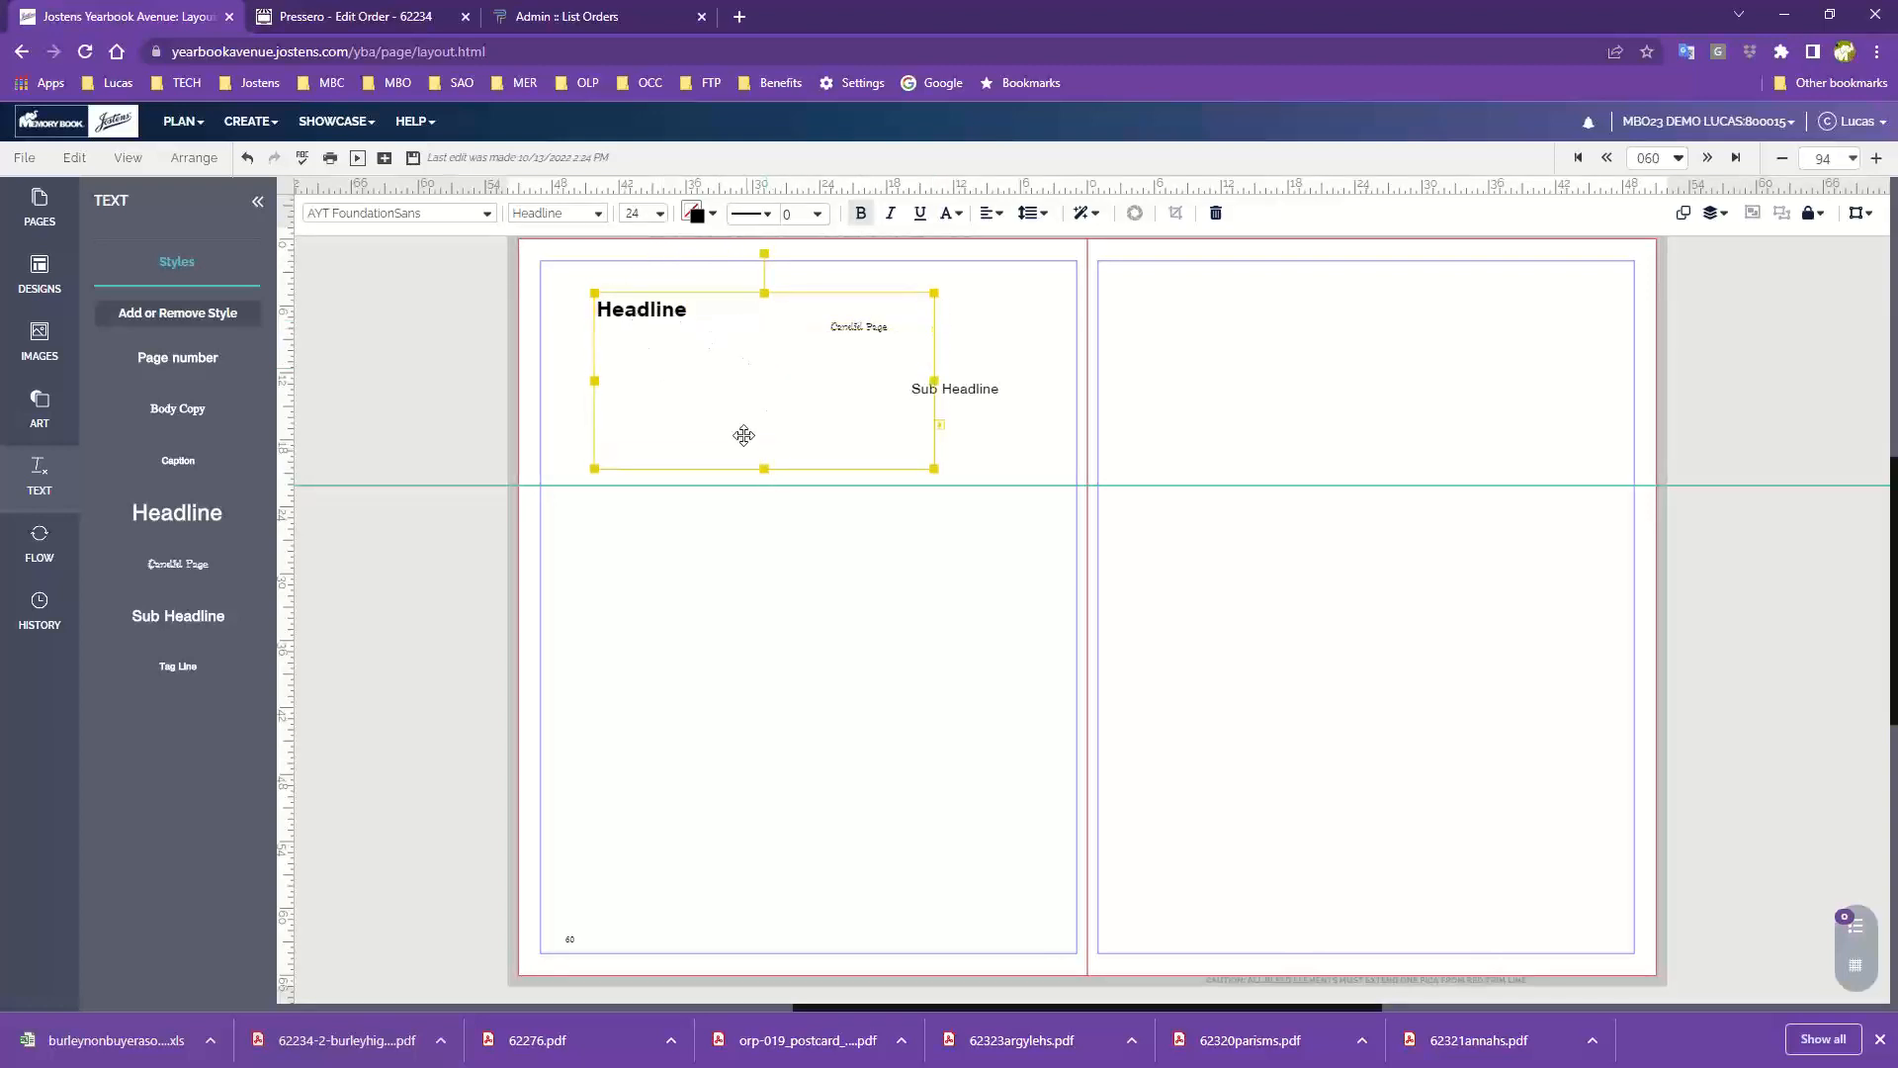
pyautogui.click(662, 218)
pyautogui.click(706, 661)
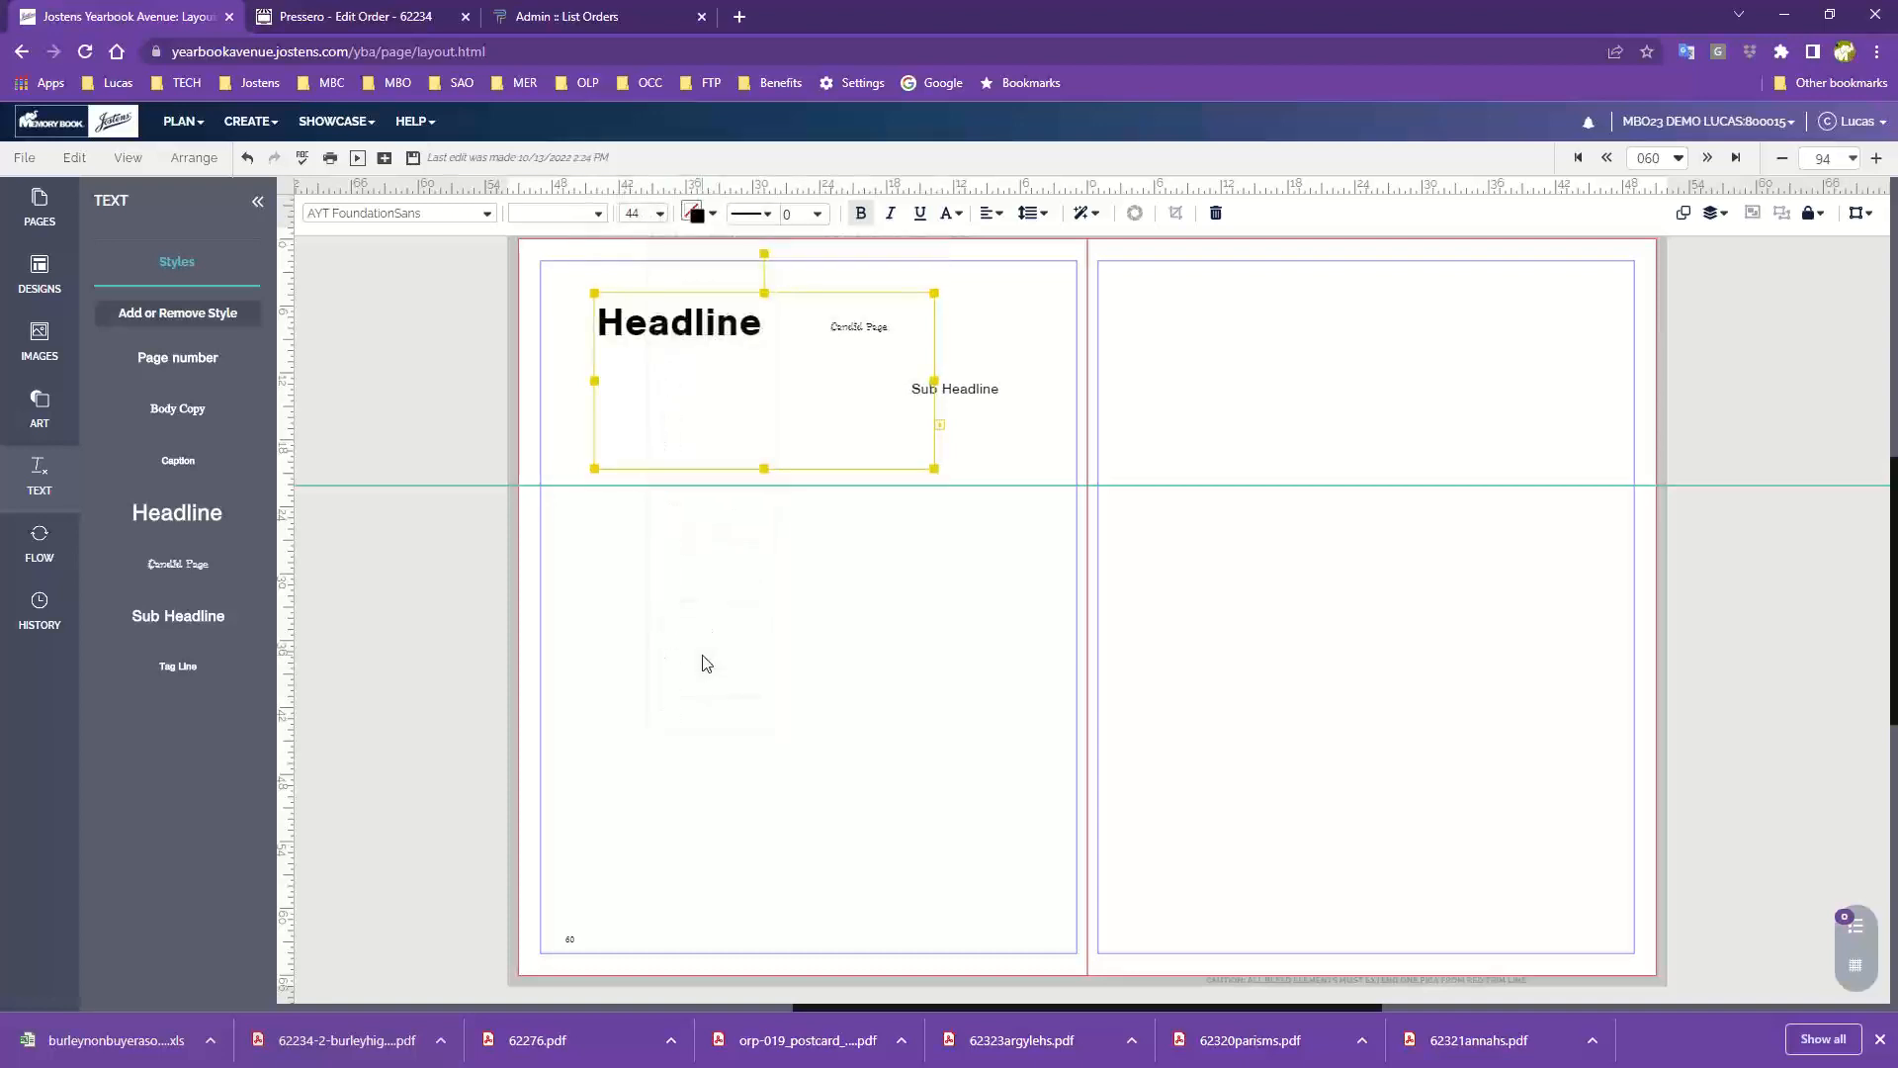
# Step: Change the Headline font to AYT Amperstencil Black and move the text box below the ruler guide
pyautogui.click(486, 213)
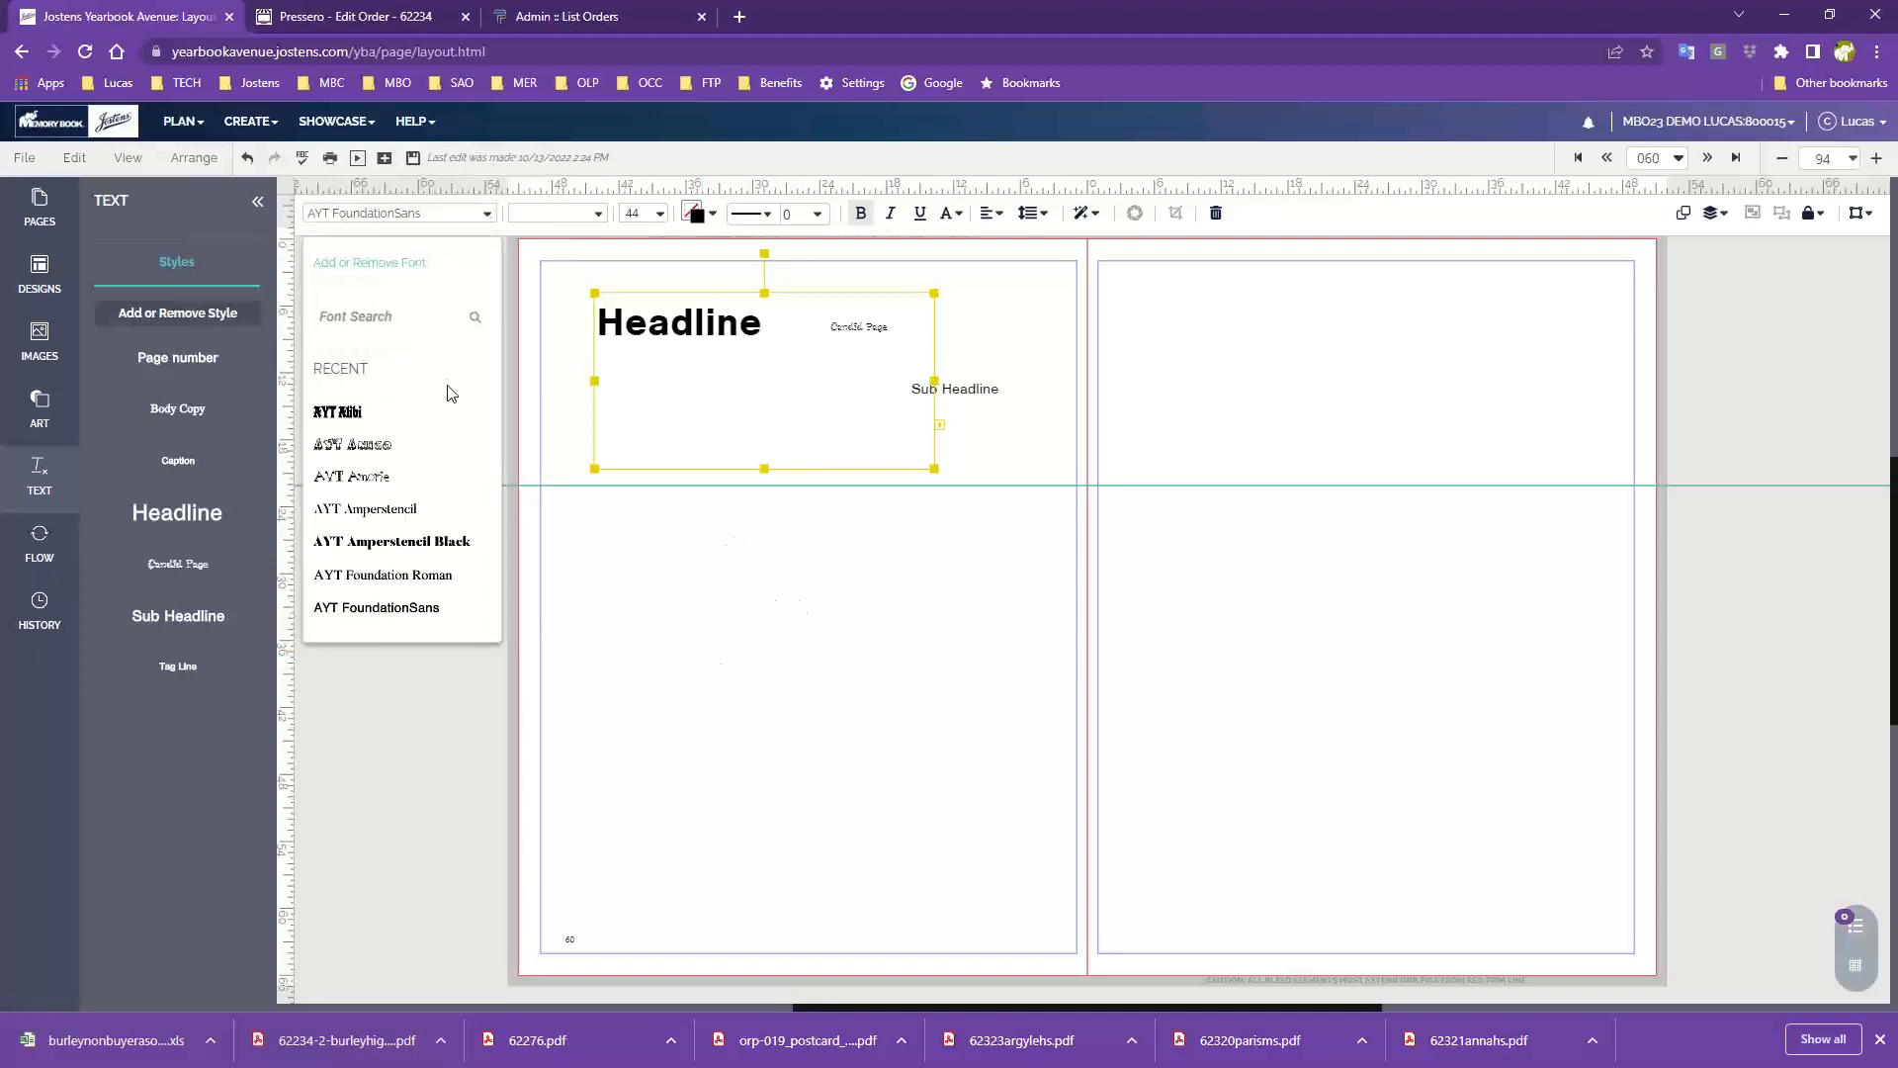
pyautogui.click(409, 542)
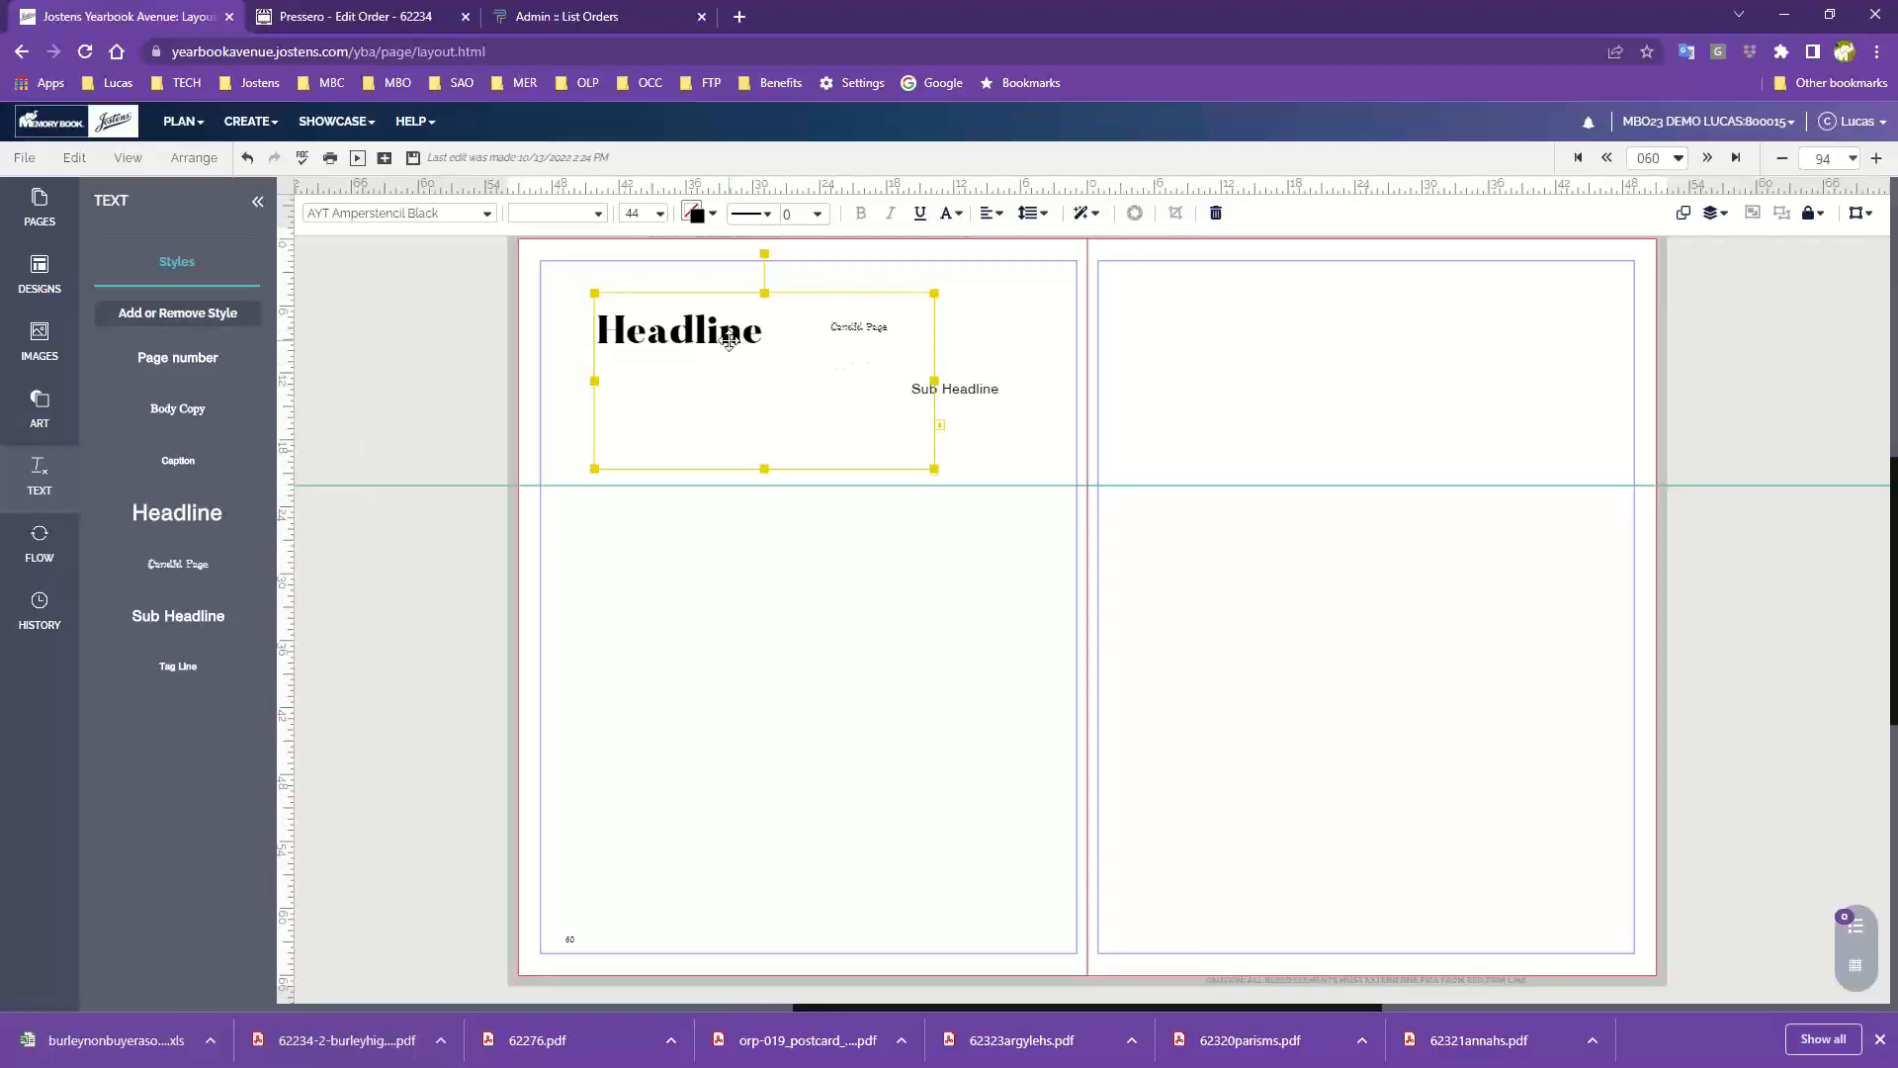
pyautogui.moveTo(730, 340); pyautogui.dragTo(742, 549)
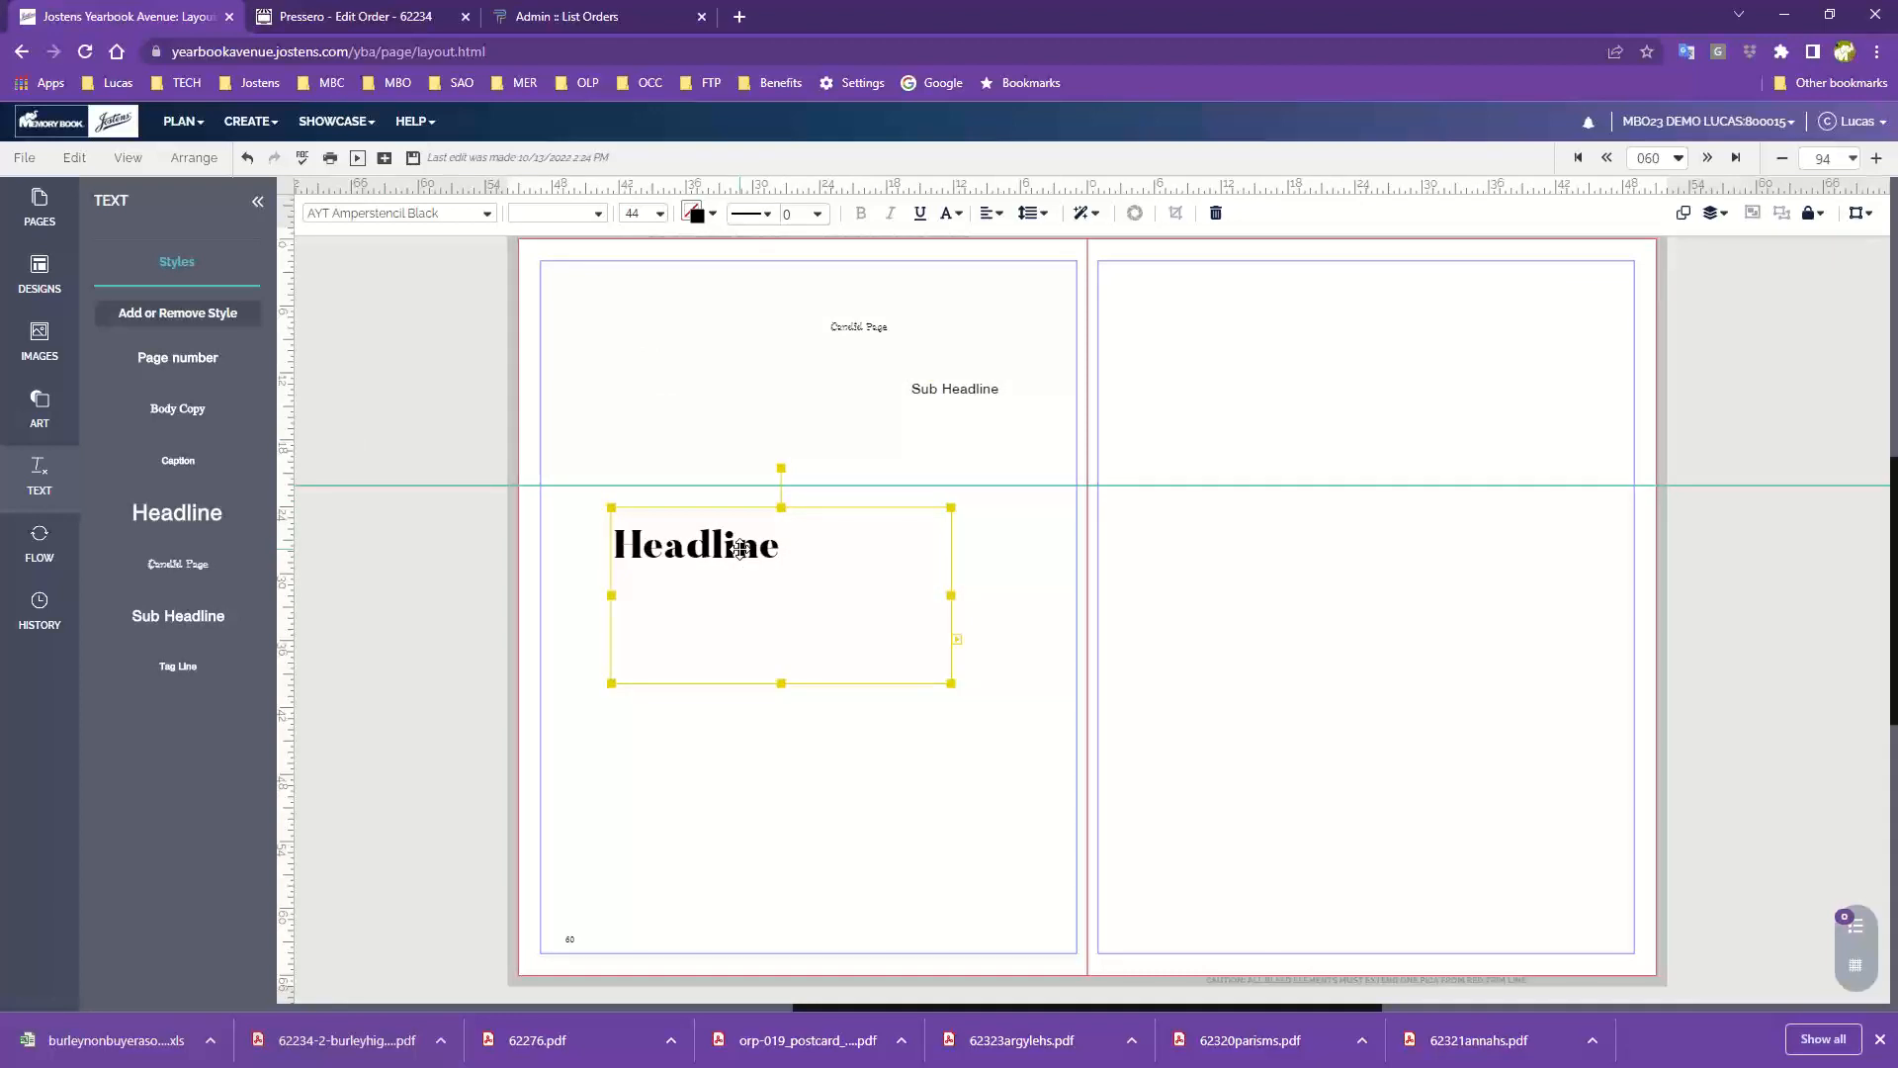
# Step: Place a square shape below the Headline text and fill it with CS Walnut, followed by the yellow-green Culture swatch
pyautogui.click(39, 408)
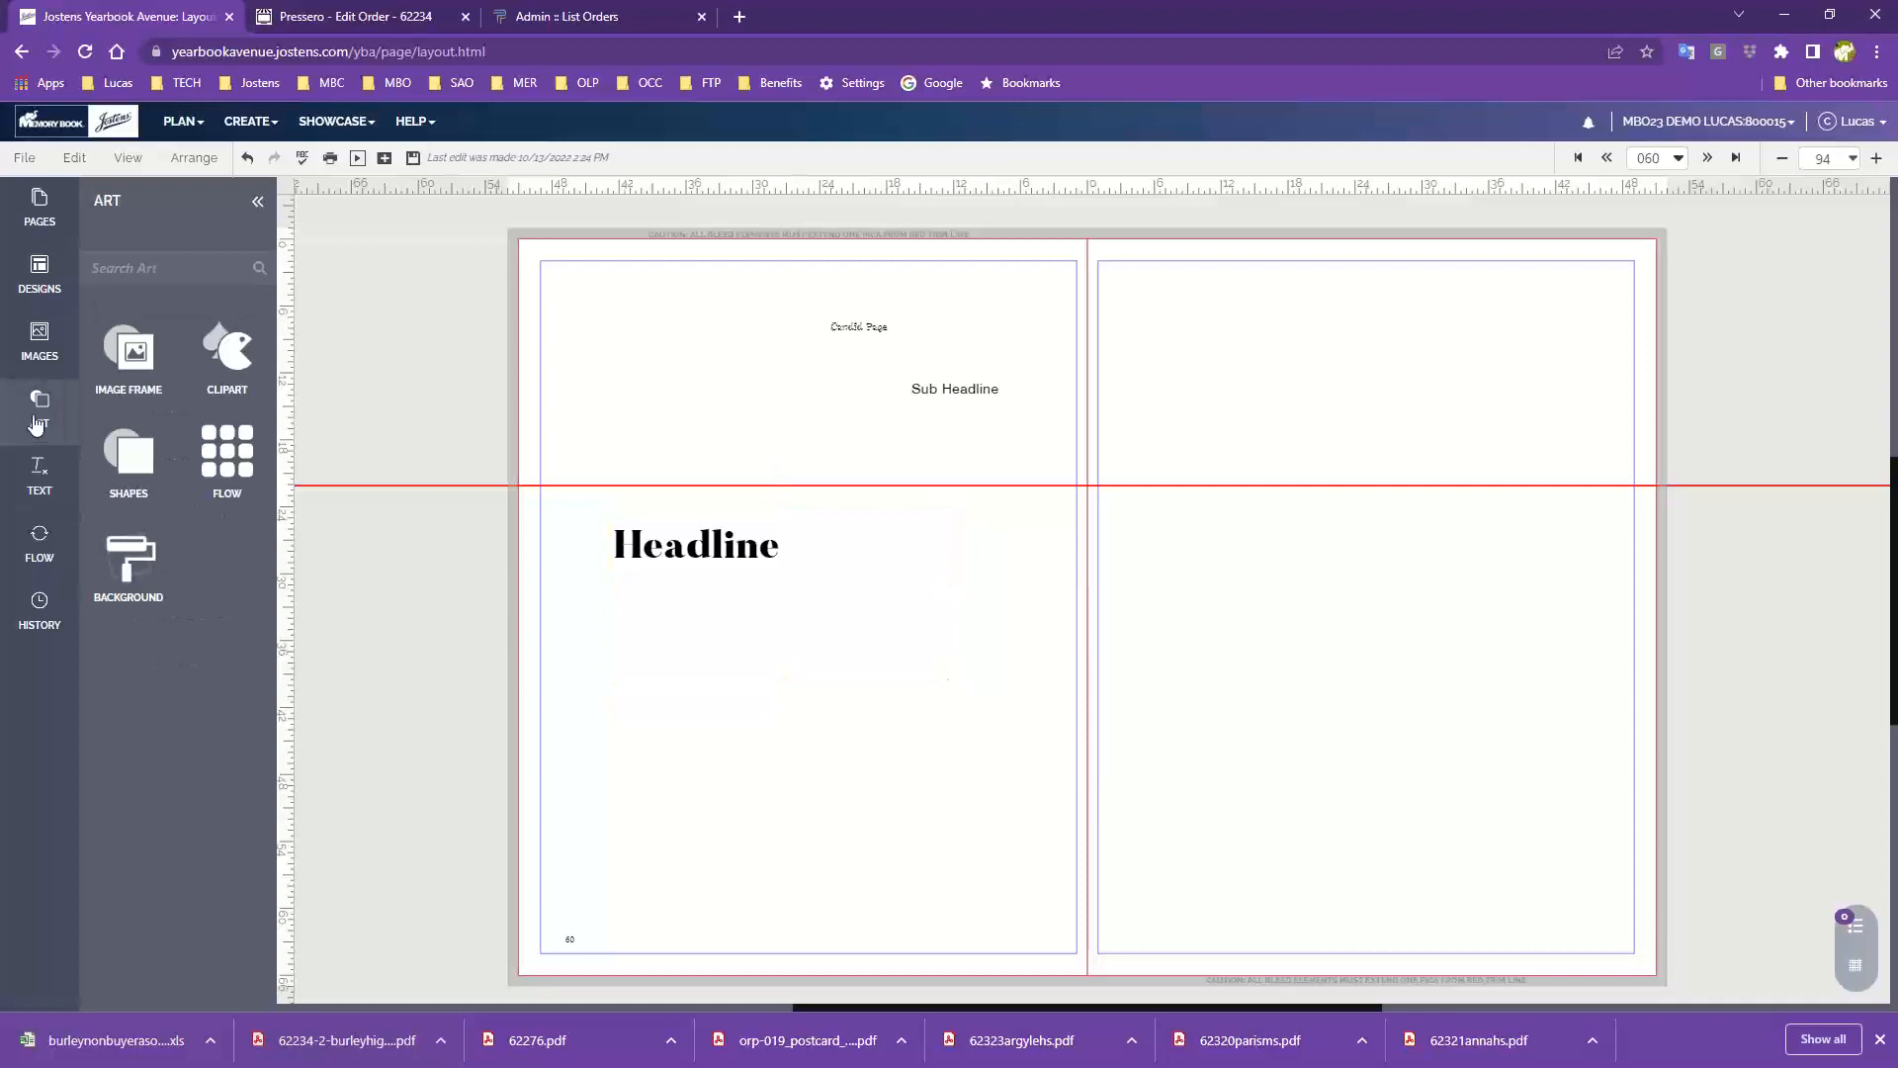
pyautogui.click(137, 461)
pyautogui.moveTo(126, 554); pyautogui.dragTo(657, 714)
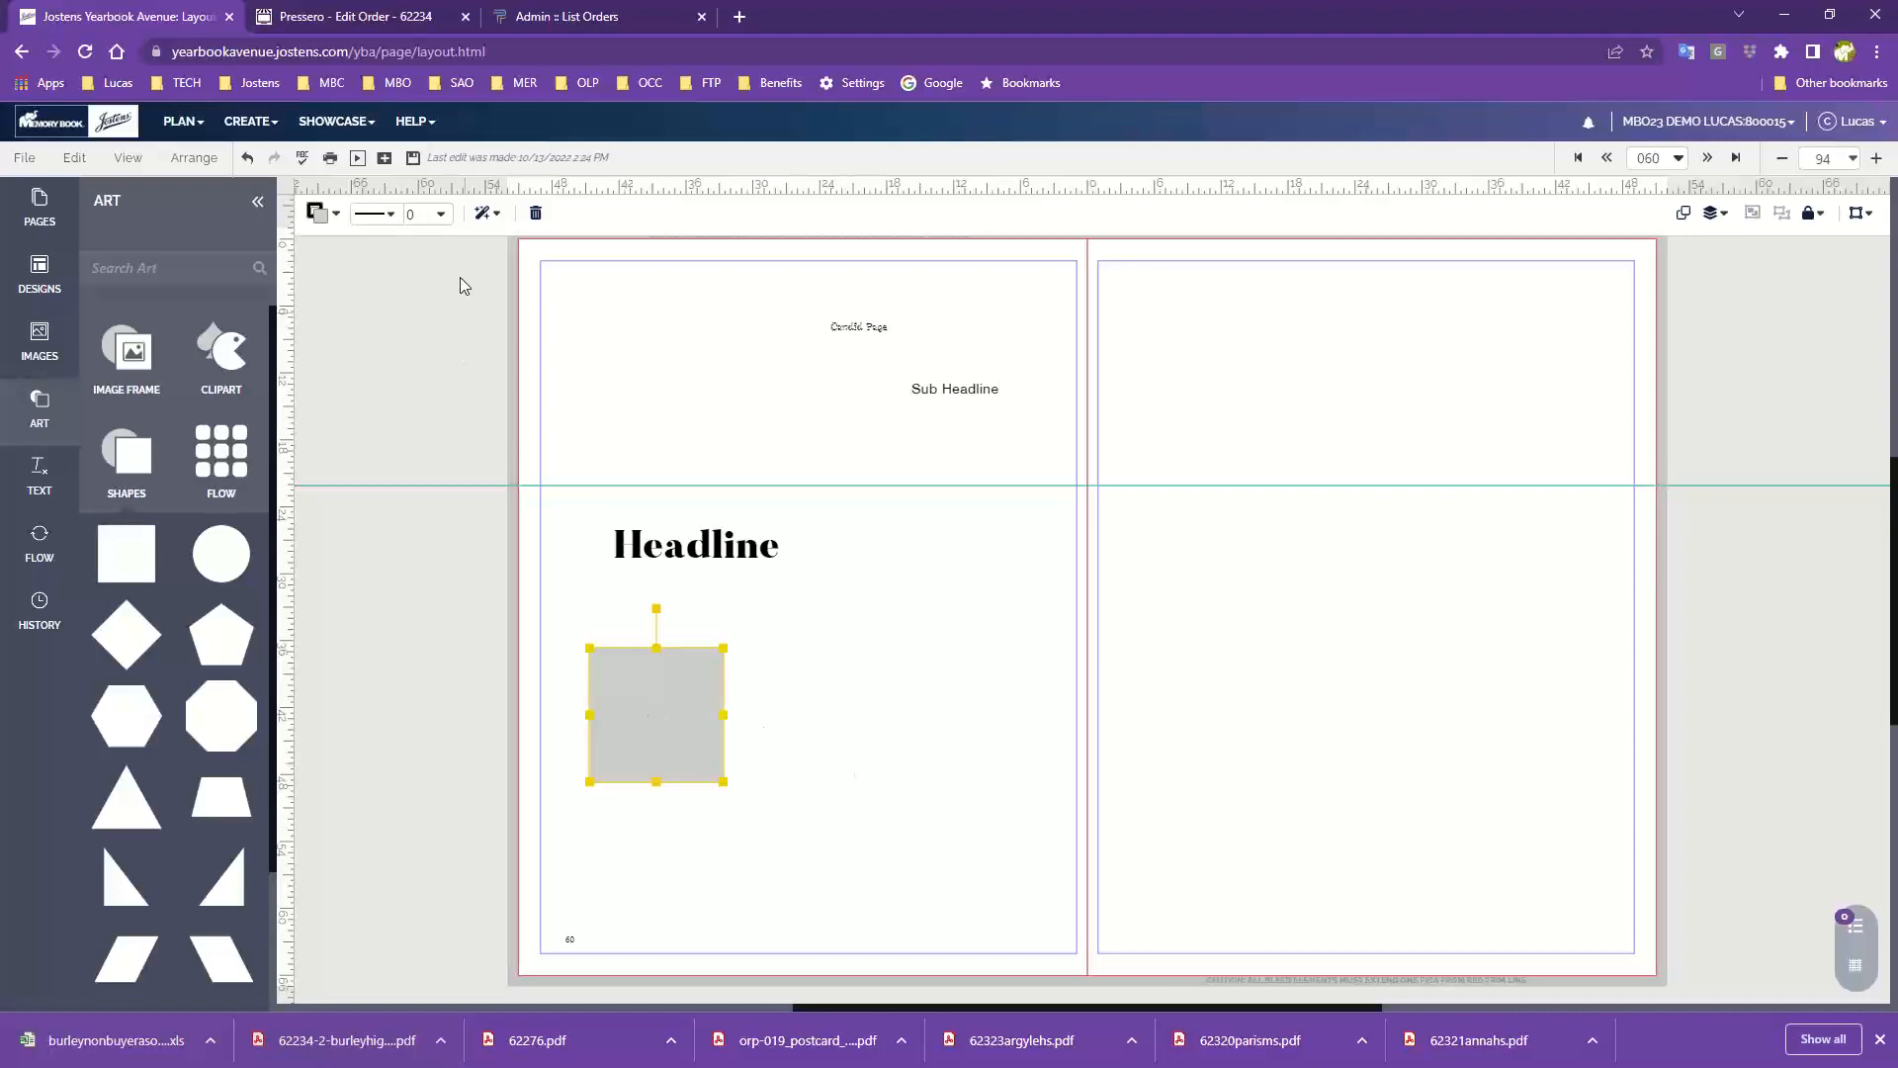
pyautogui.click(317, 212)
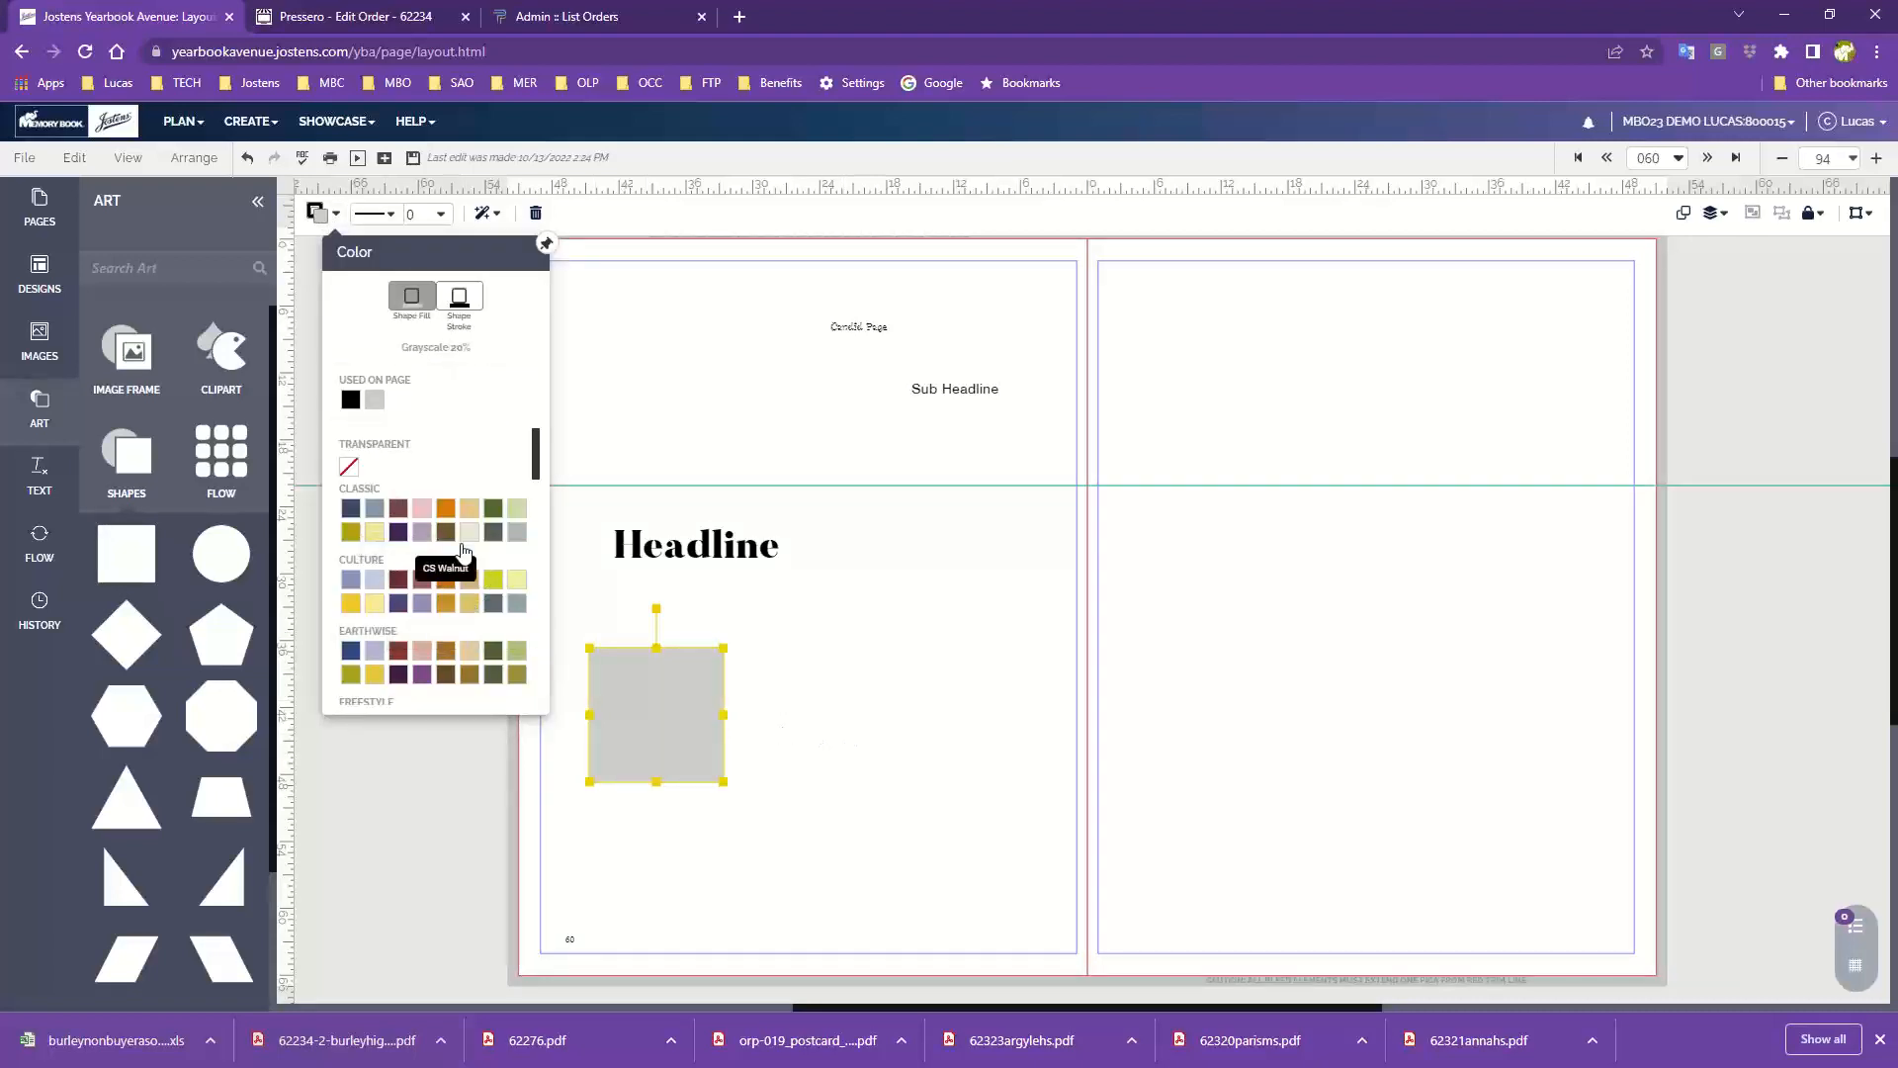
pyautogui.click(460, 544)
pyautogui.click(317, 213)
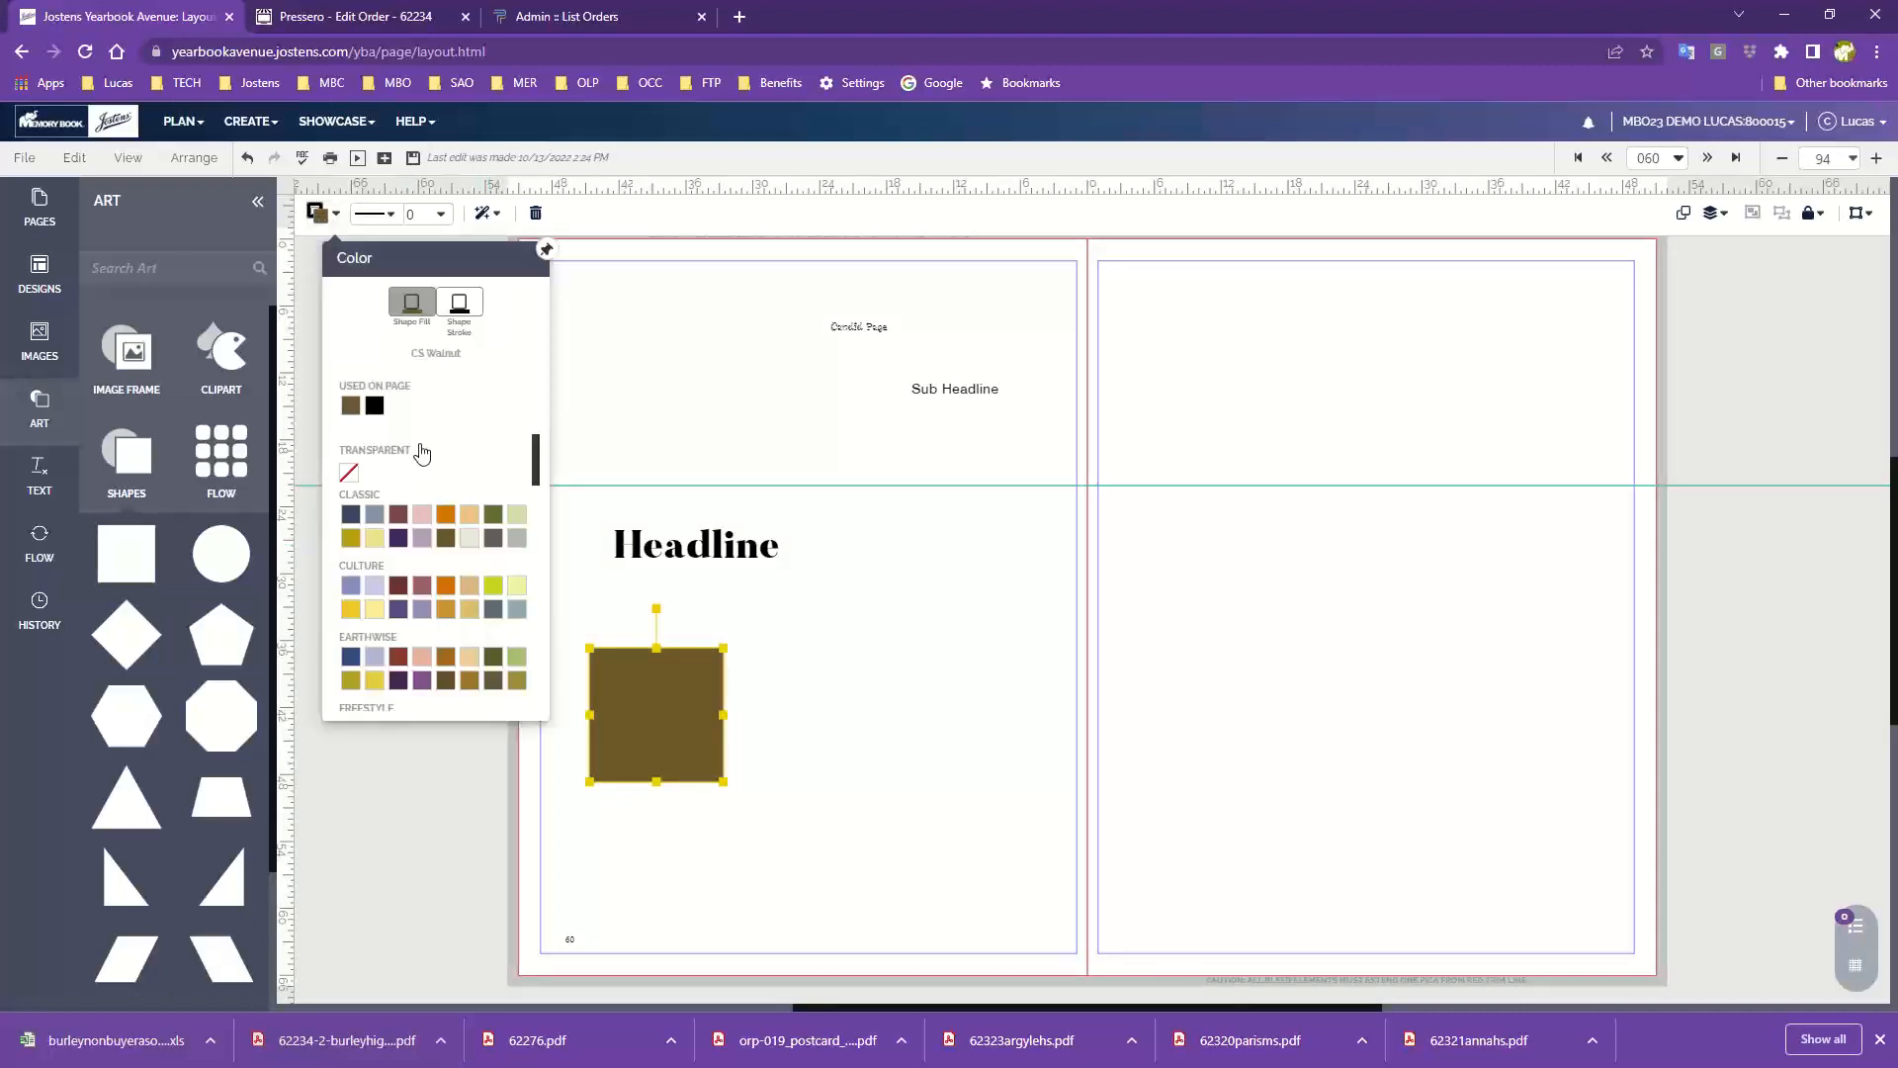
pyautogui.click(494, 585)
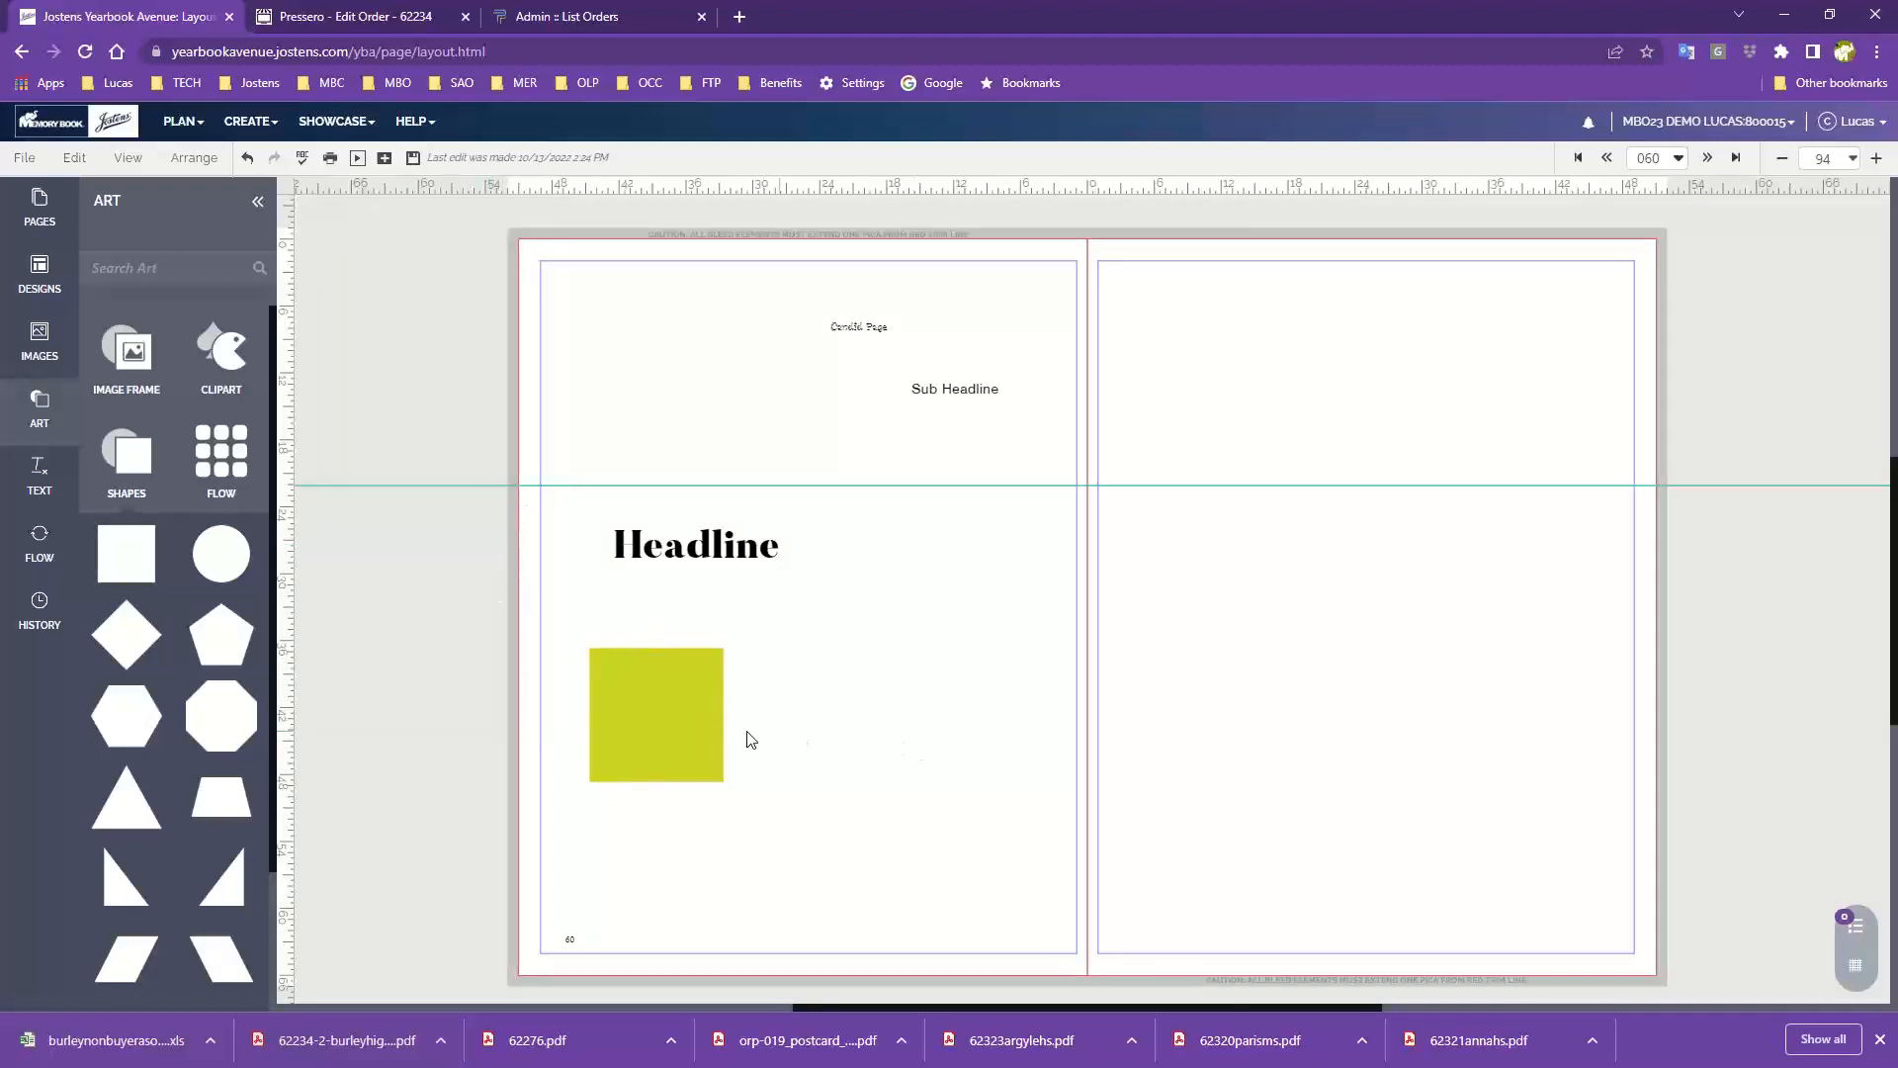
# Step: Delete the Candid Page, Sub Headline and Headline texts and the yellow-green square from page 060
pyautogui.click(656, 718)
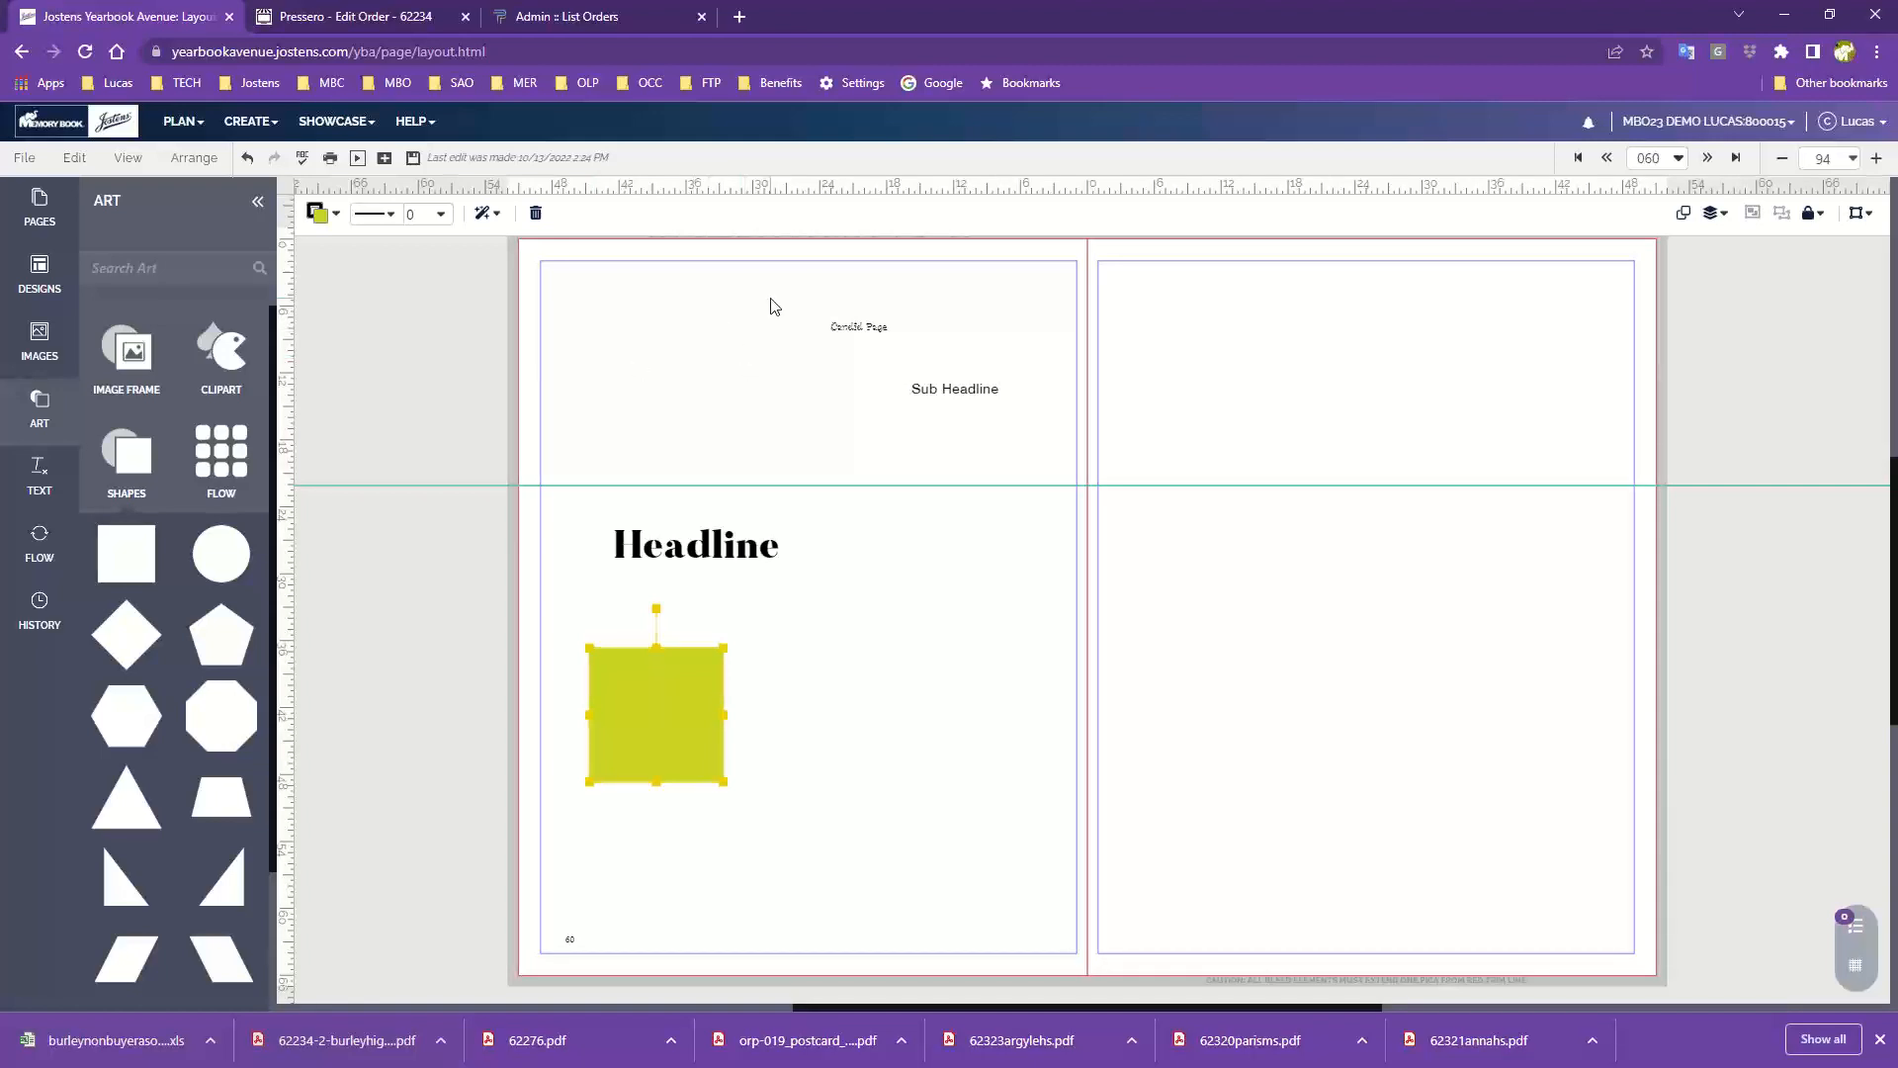
pyautogui.moveTo(771, 302); pyautogui.dragTo(1023, 467)
pyautogui.click(1022, 467)
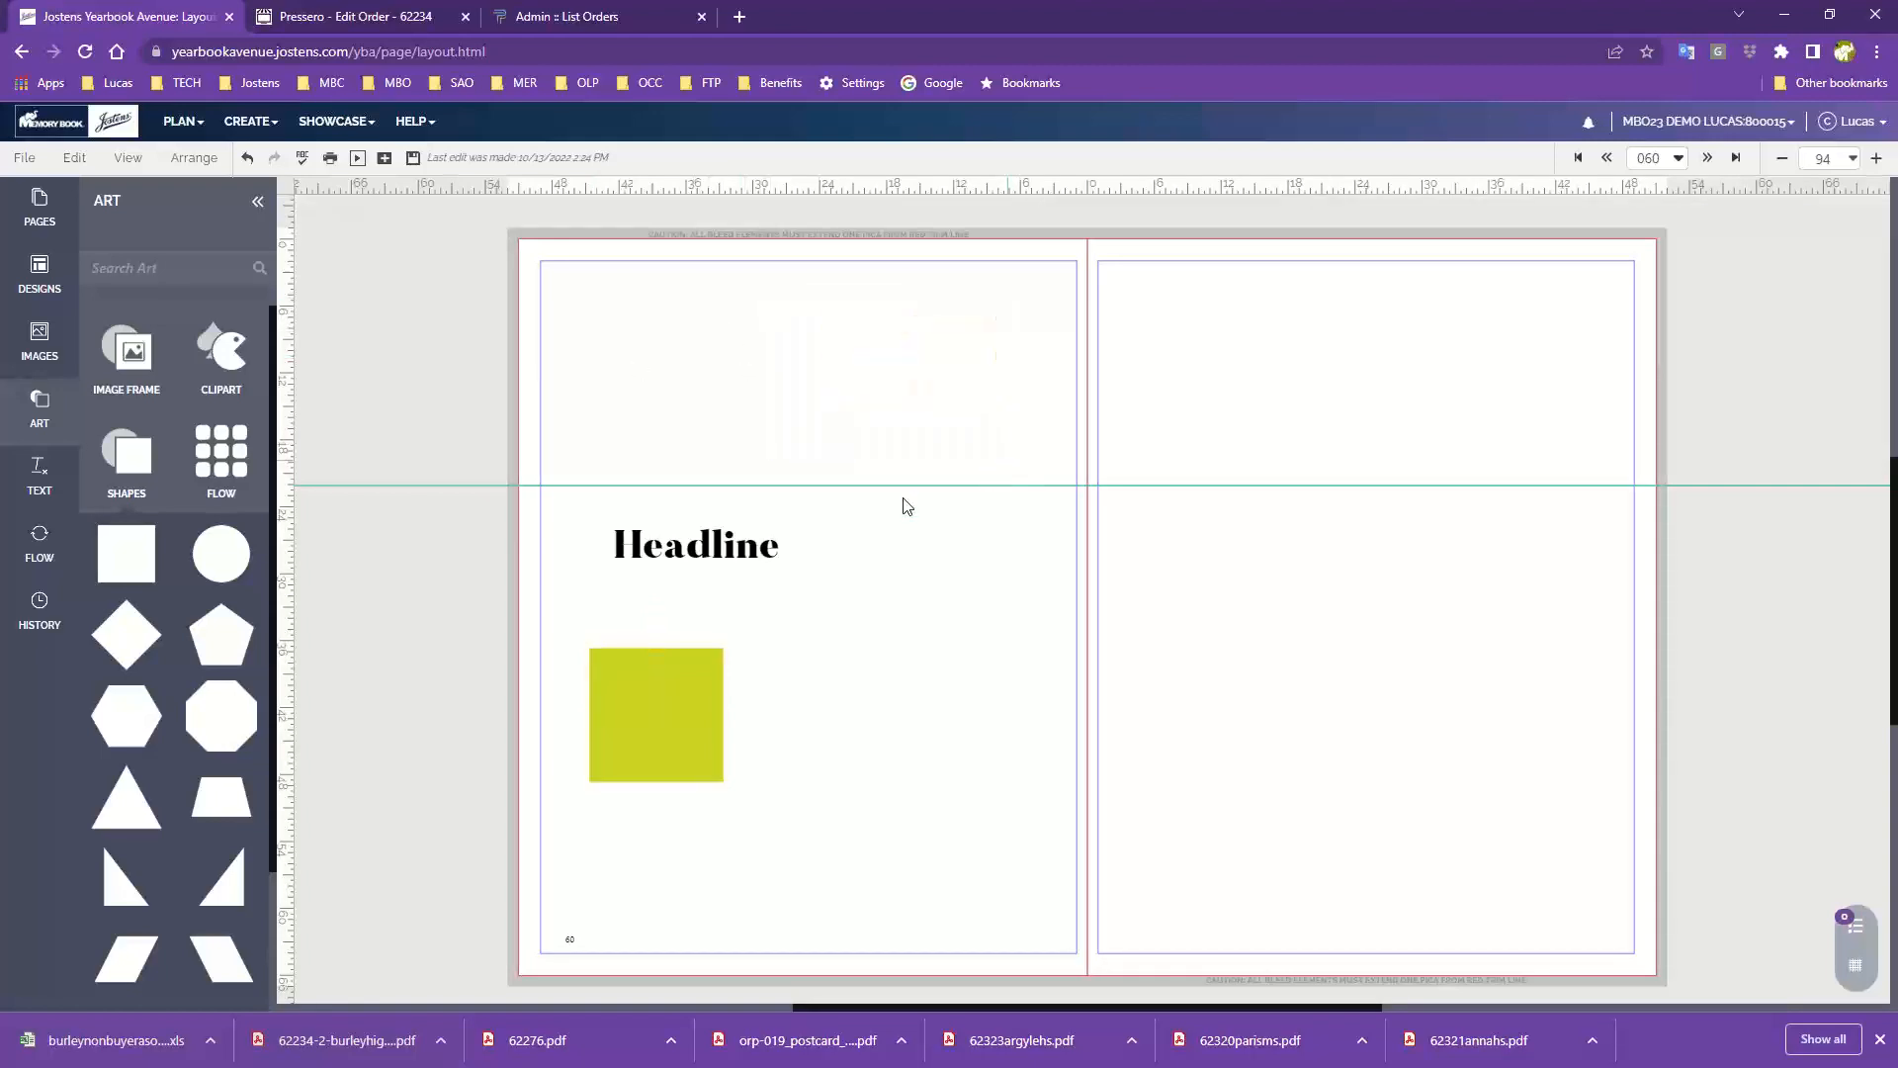
pyautogui.click(734, 548)
pyautogui.press('Delete')
pyautogui.click(696, 698)
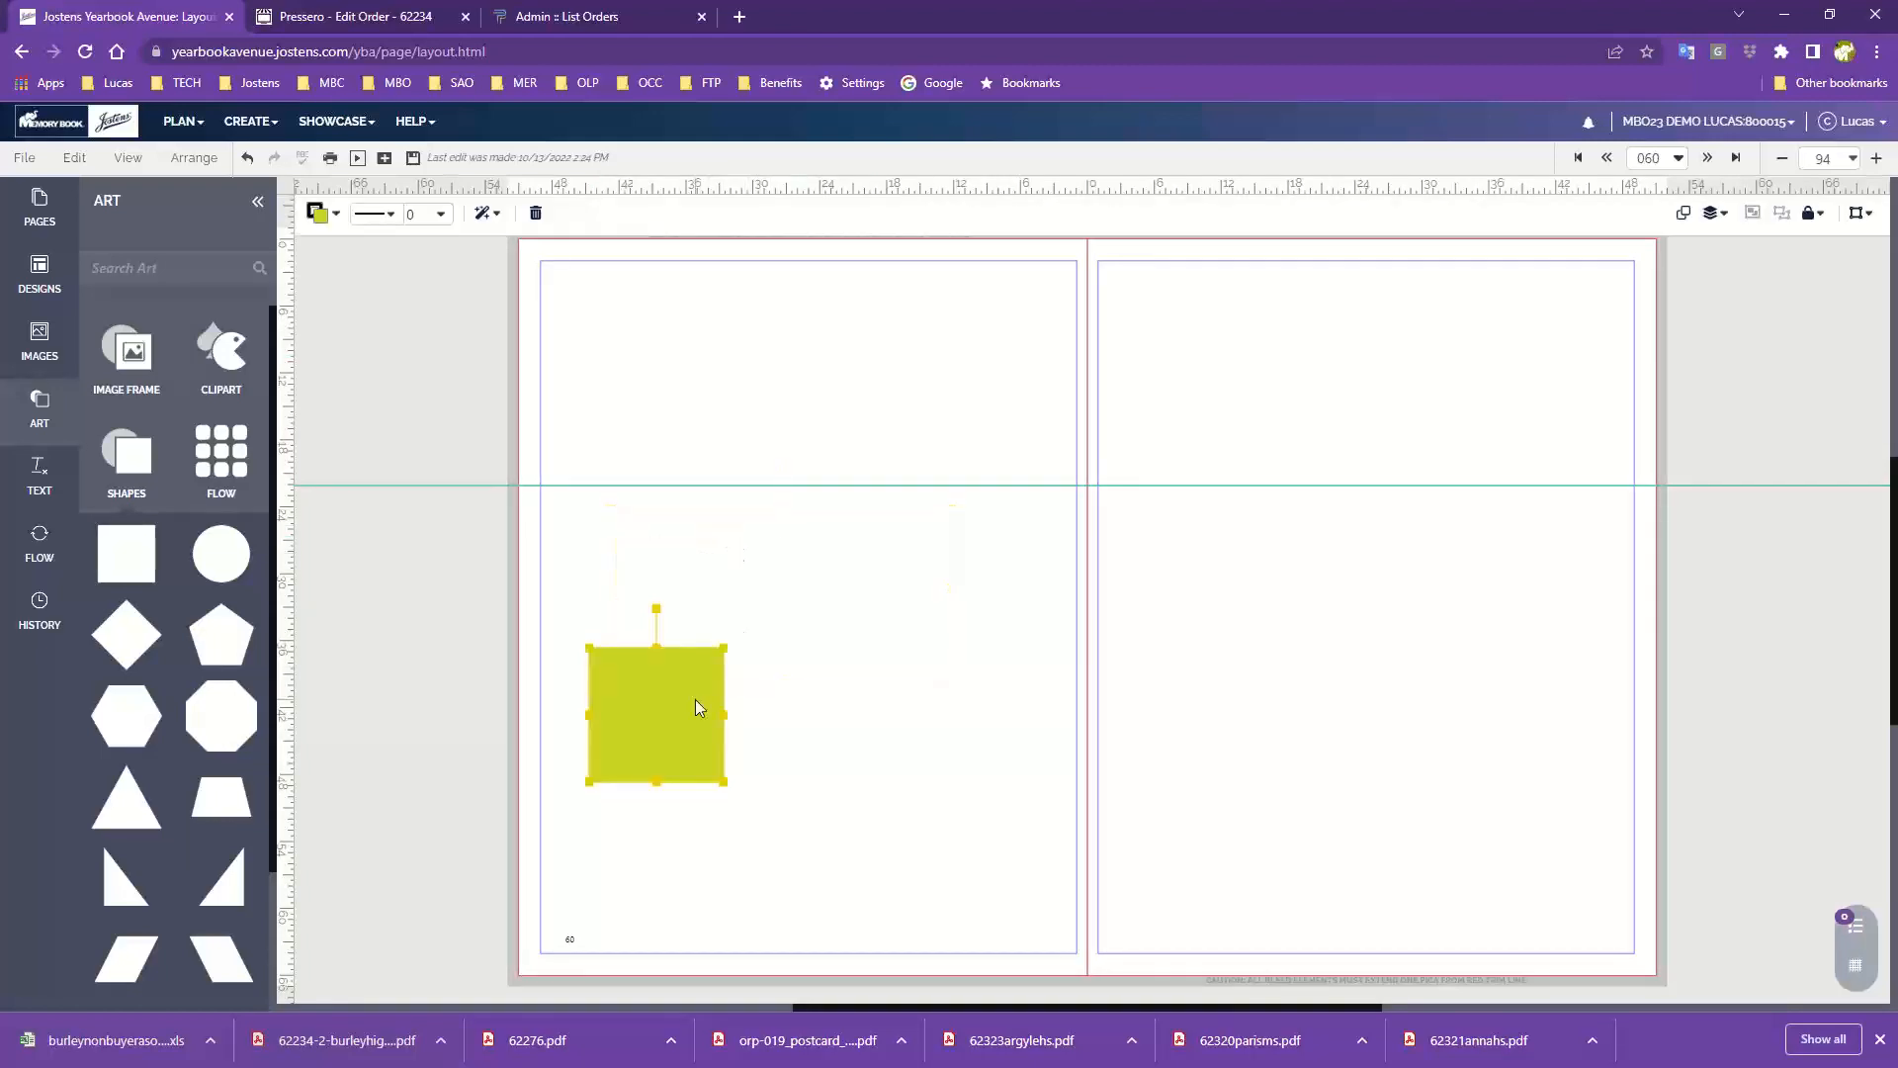
pyautogui.press('Delete')
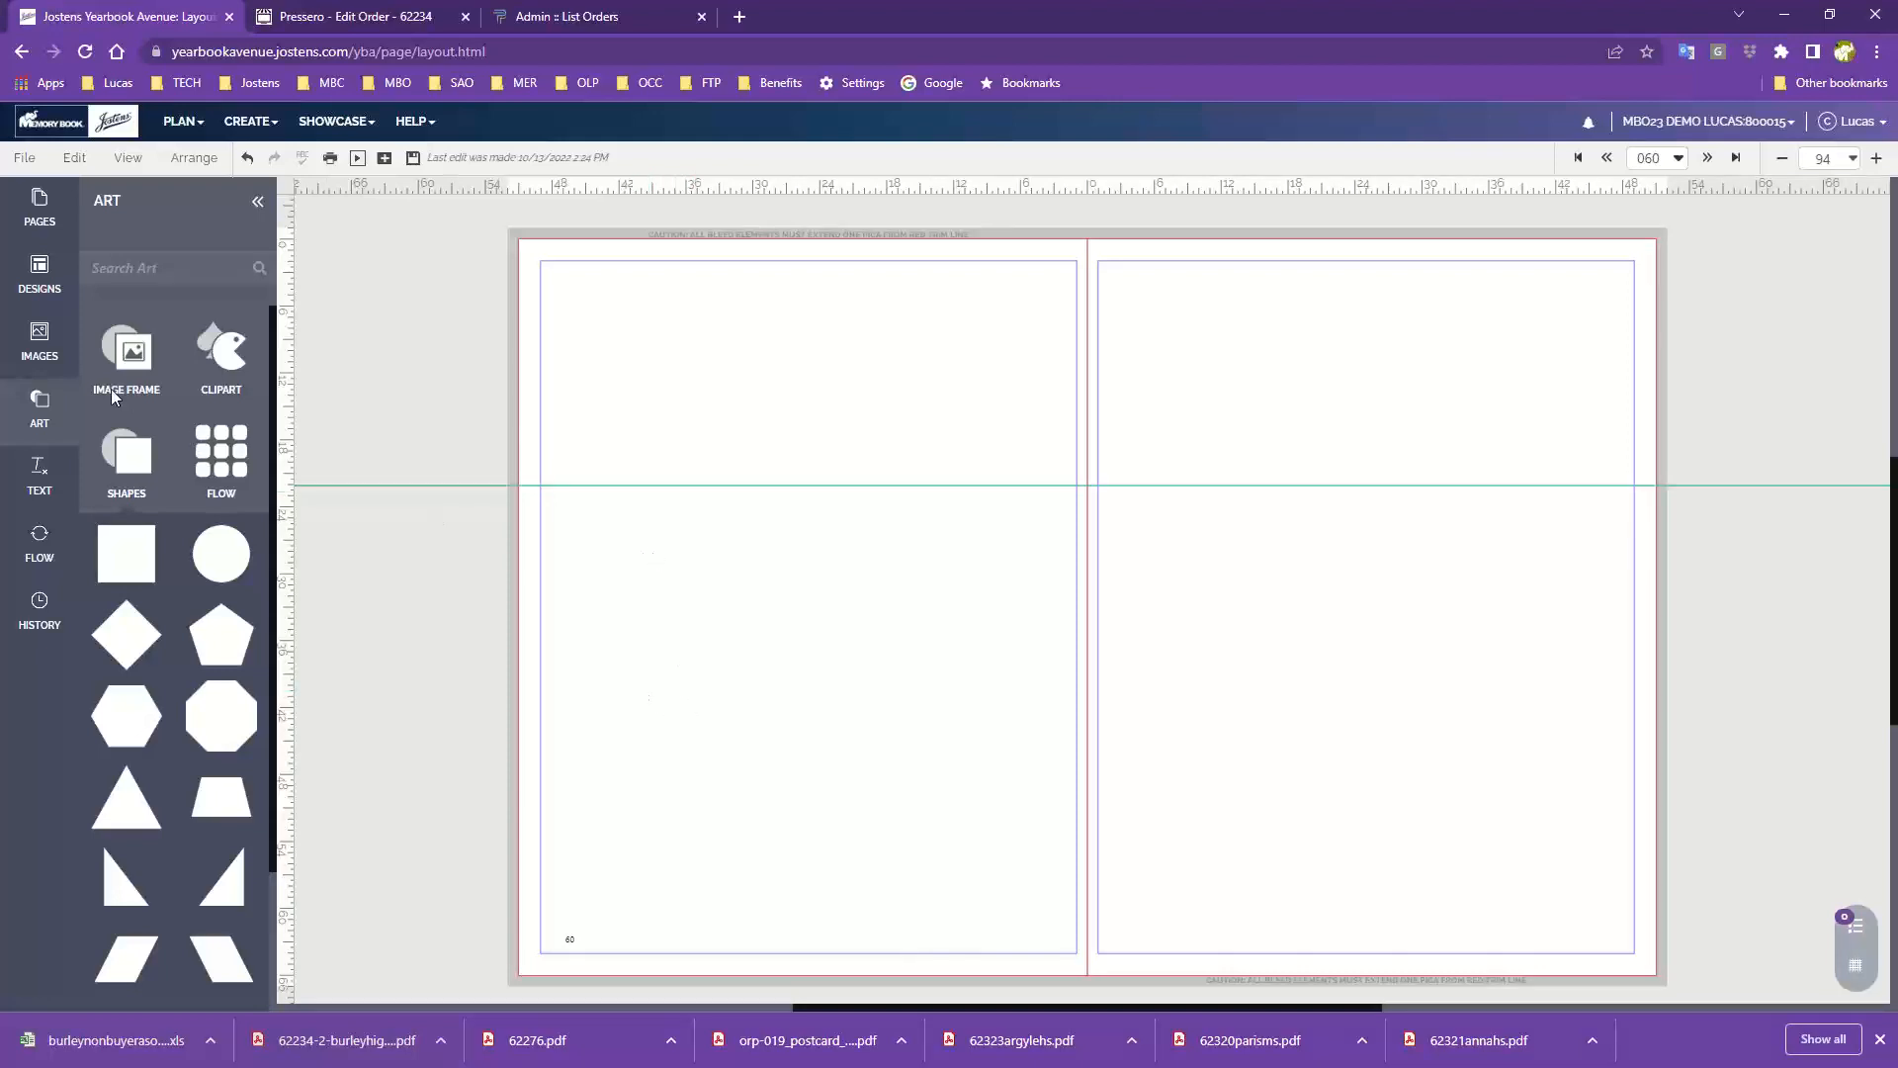
# Step: Open the Candids collection of the Page Surfer designs and preview templates 3000 and 3002
pyautogui.click(36, 286)
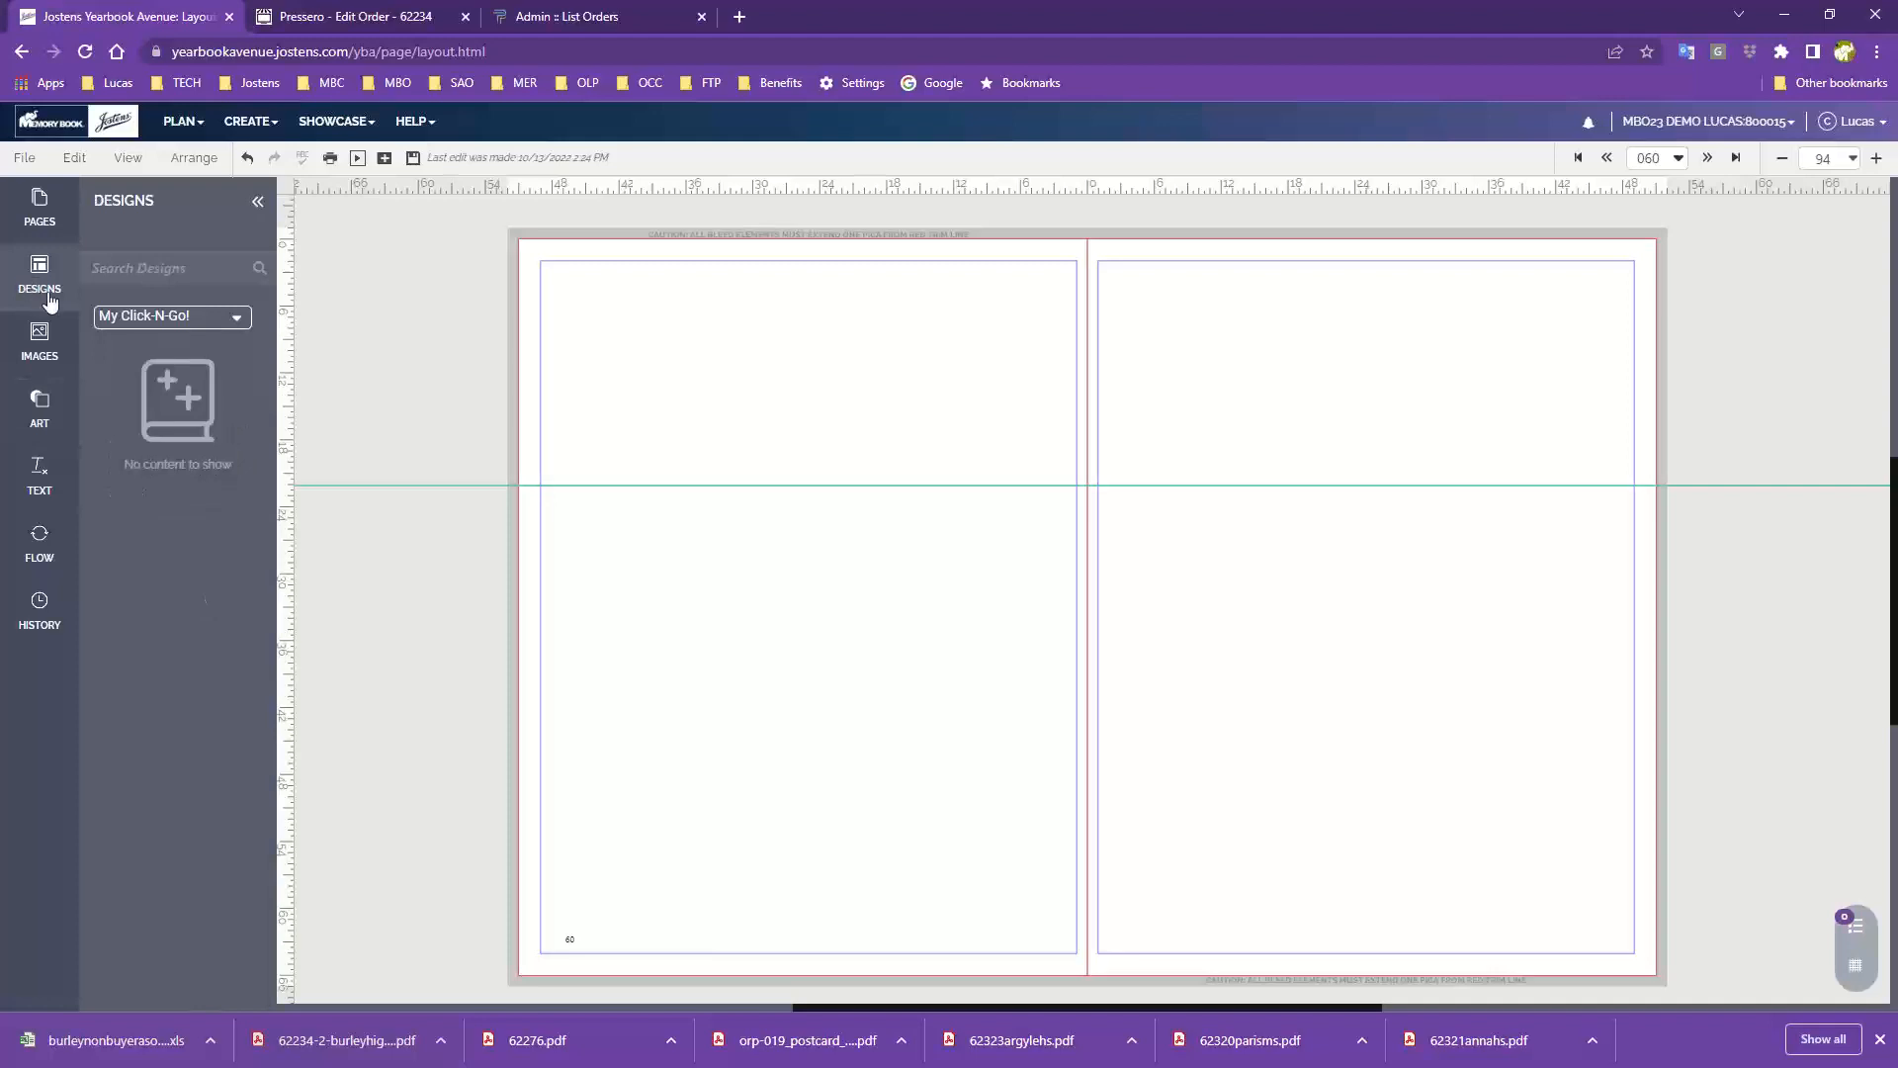
pyautogui.click(200, 324)
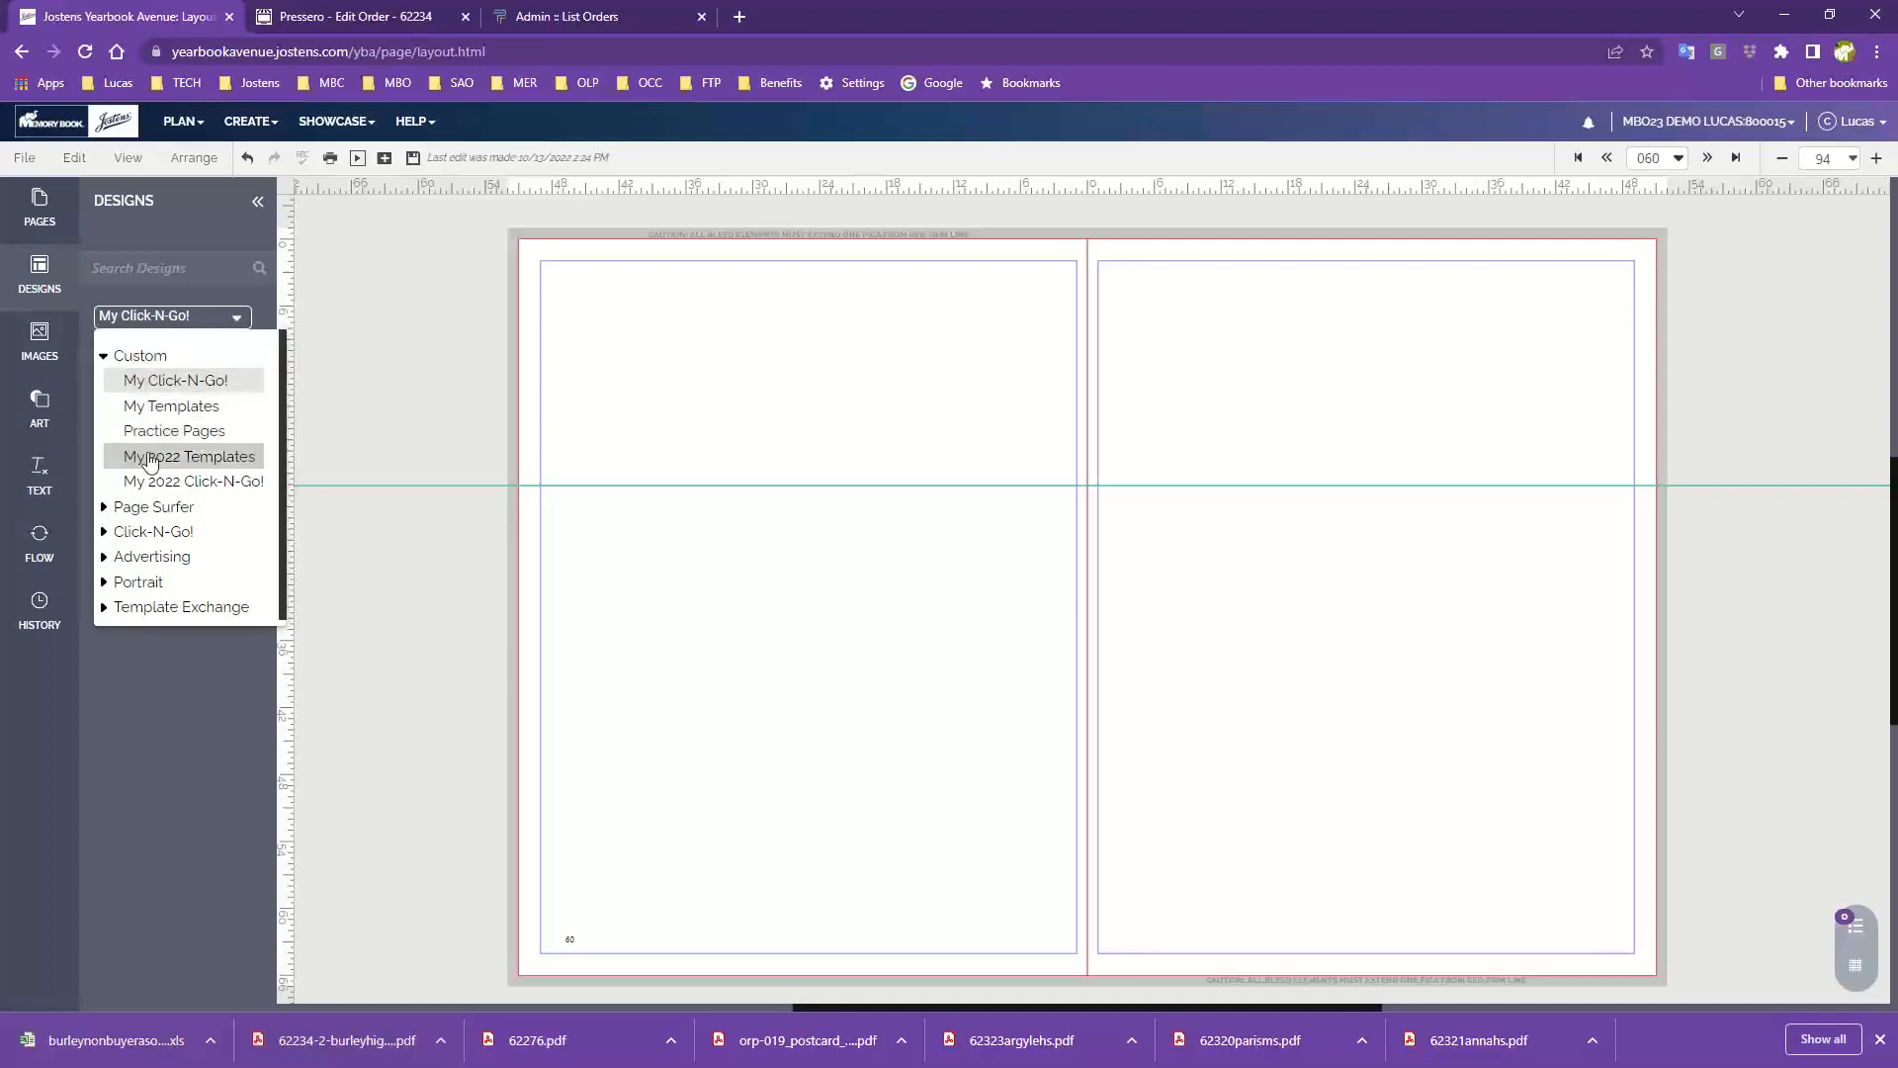
pyautogui.click(112, 357)
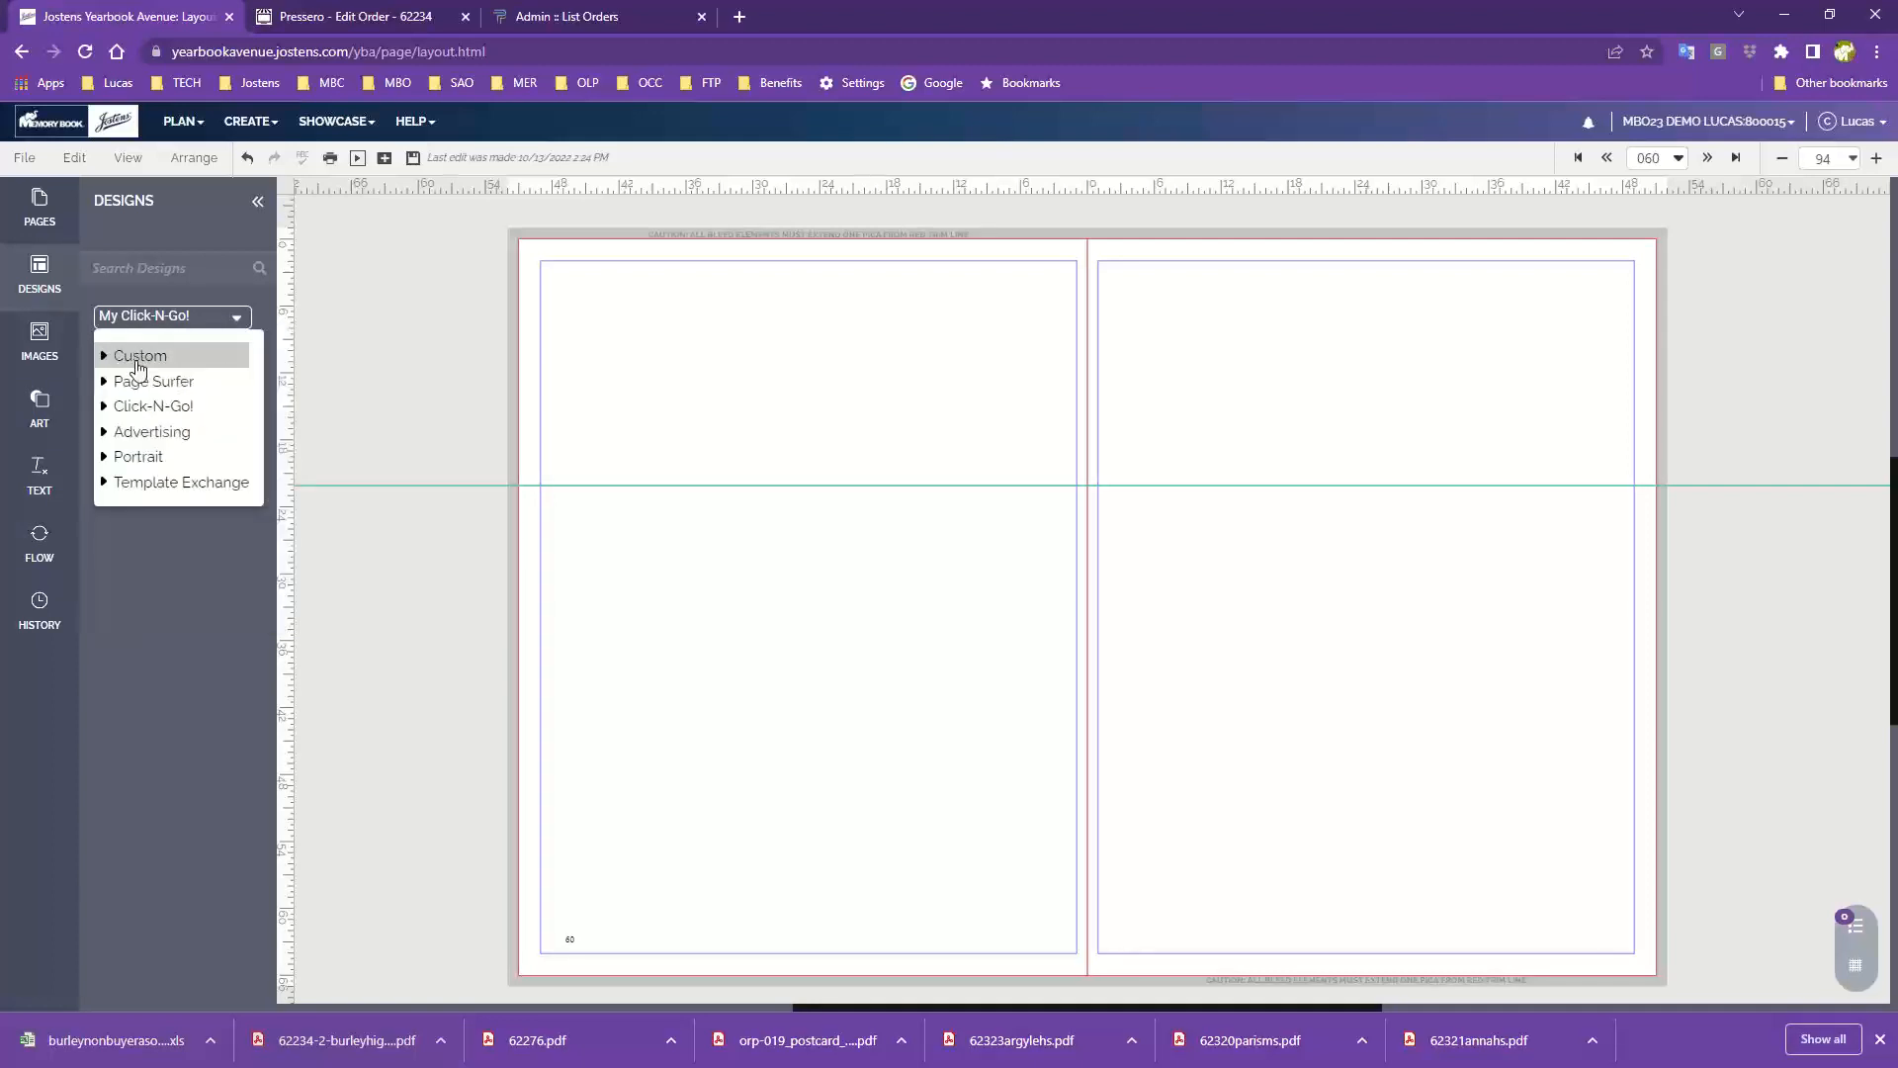
pyautogui.click(138, 389)
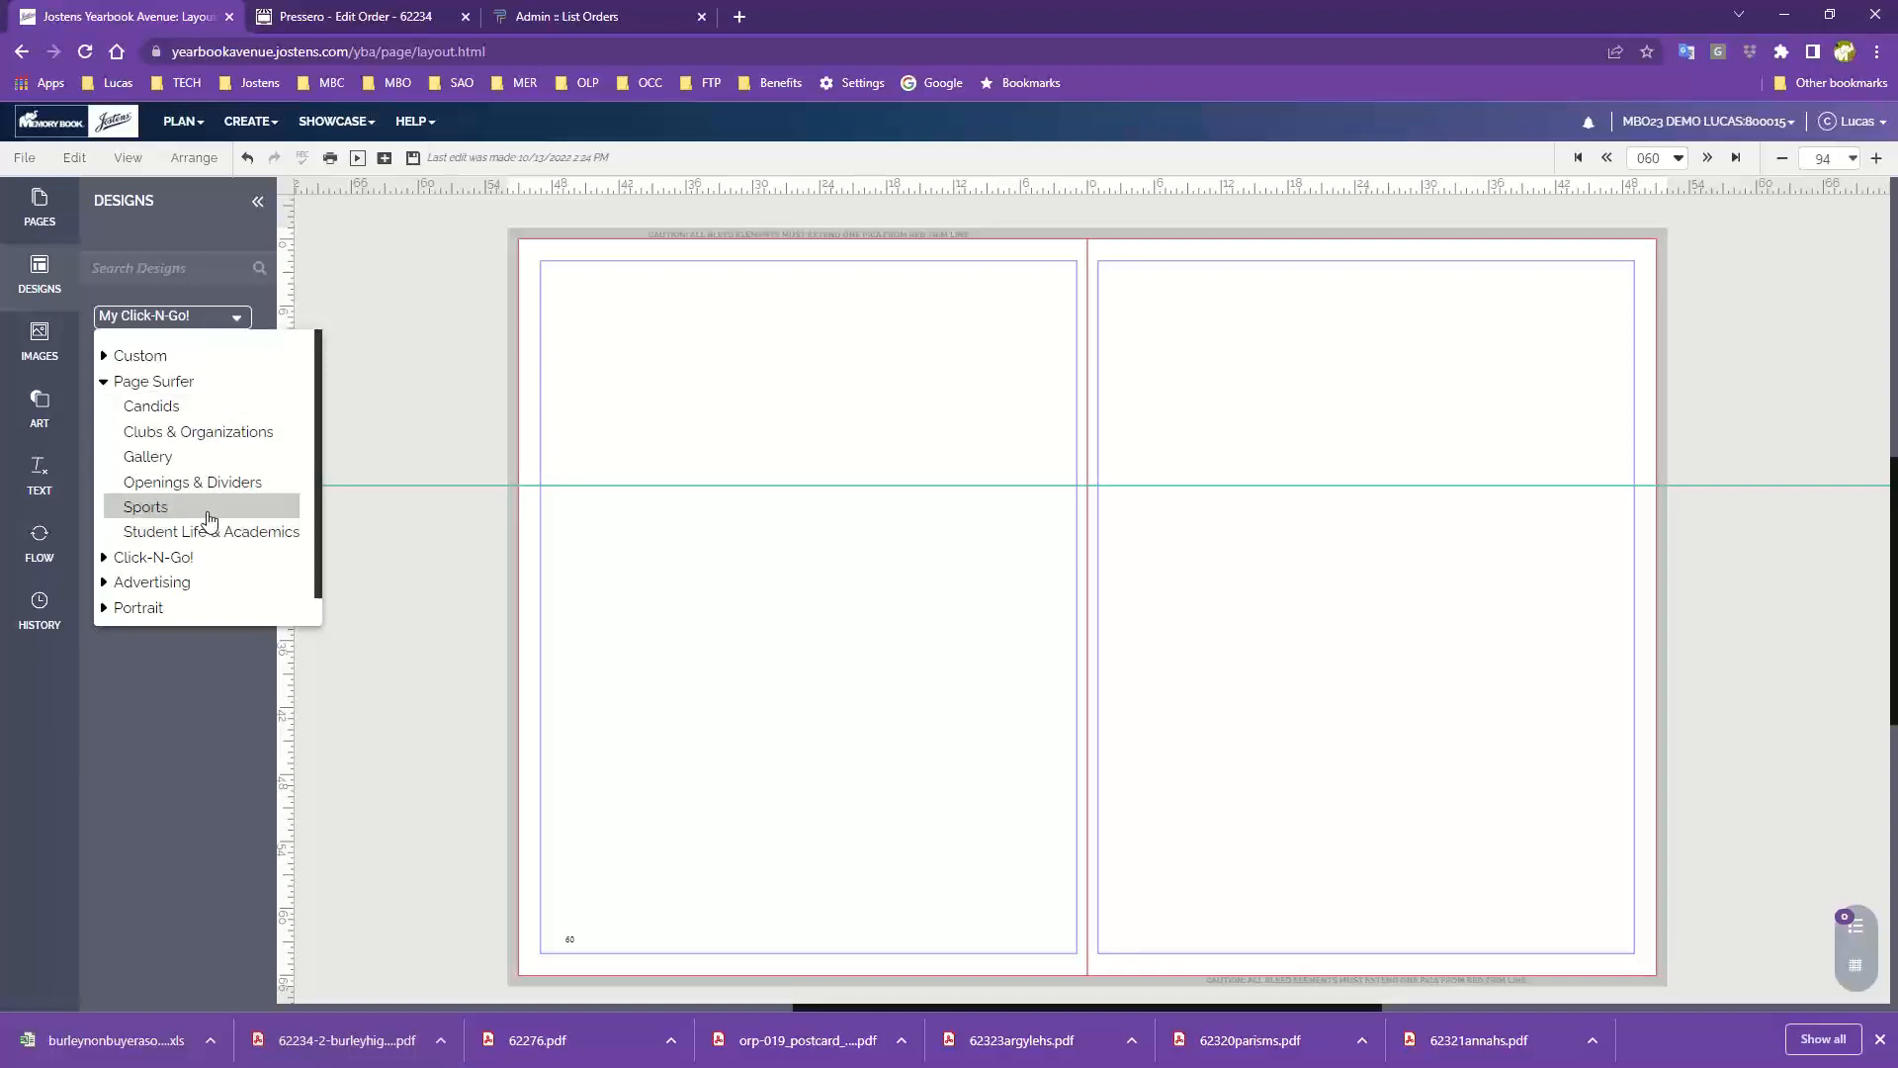
pyautogui.click(149, 406)
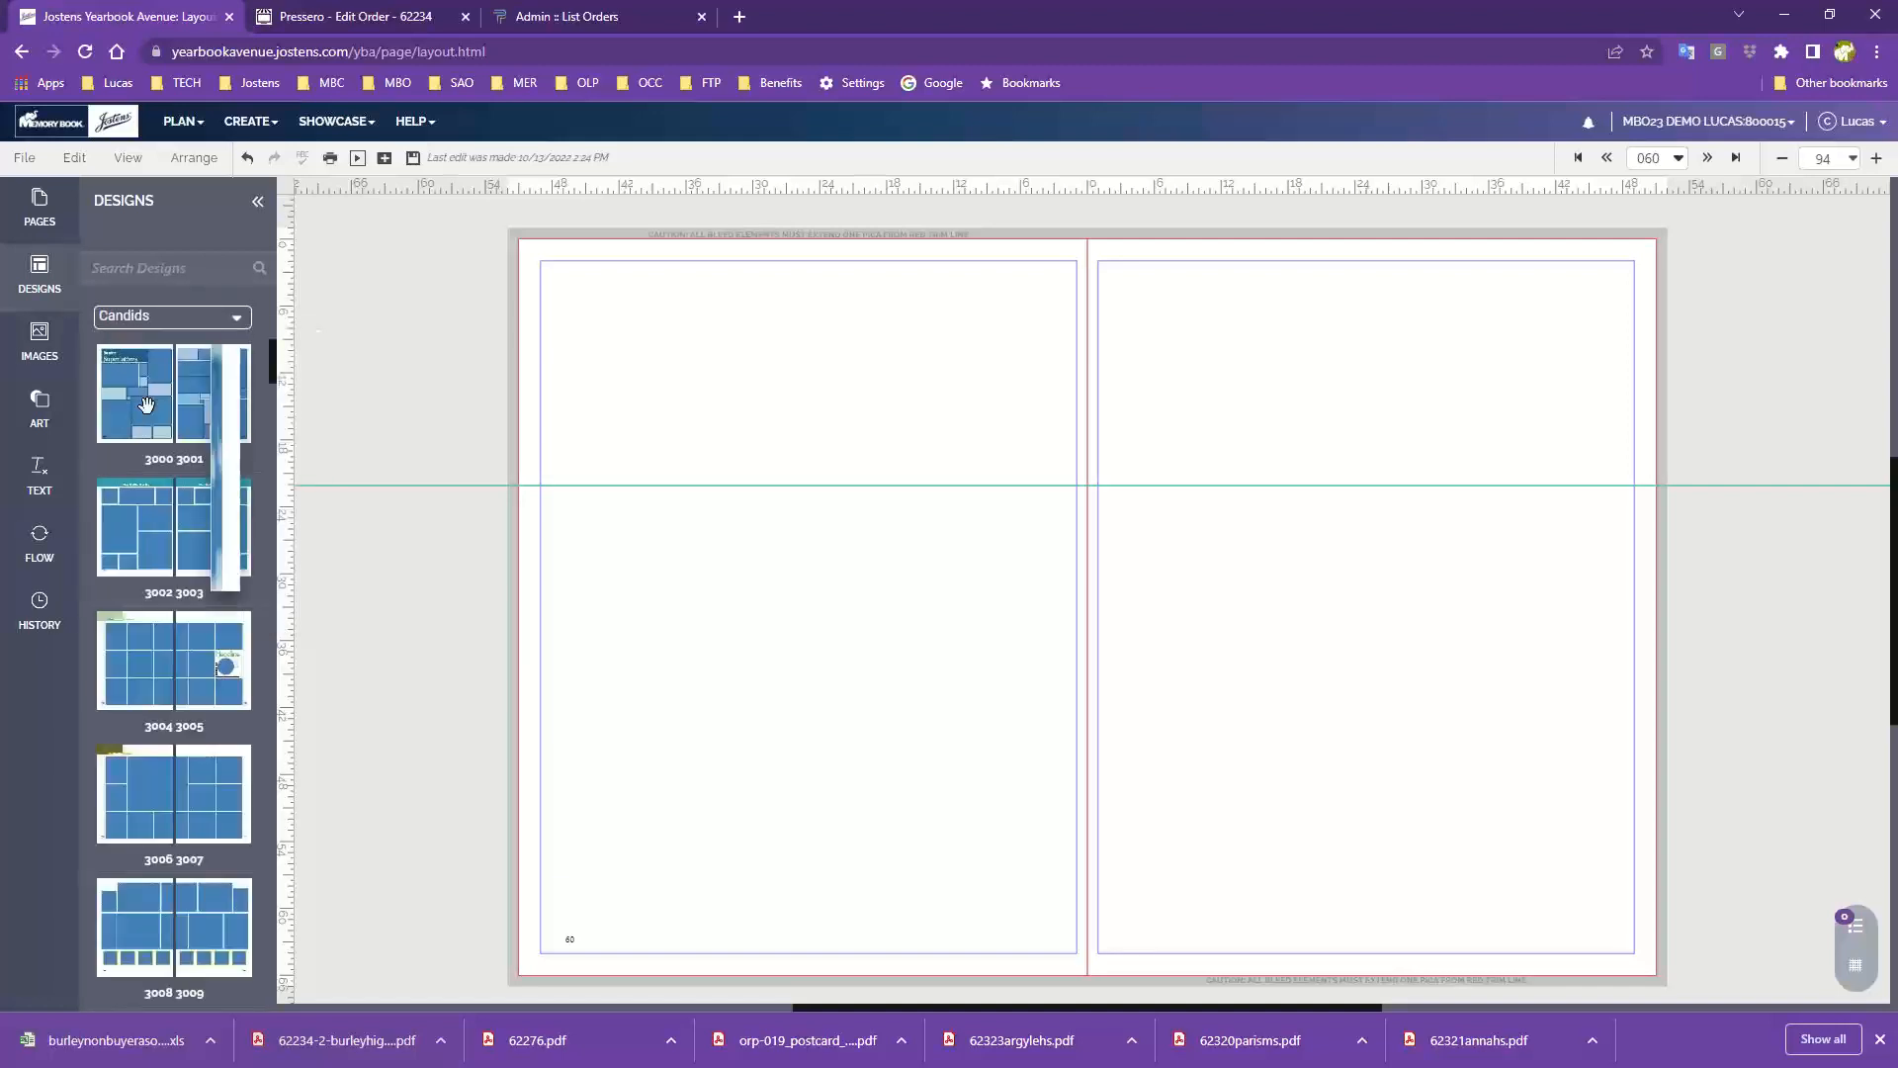
pyautogui.moveTo(146, 405)
pyautogui.moveTo(131, 562)
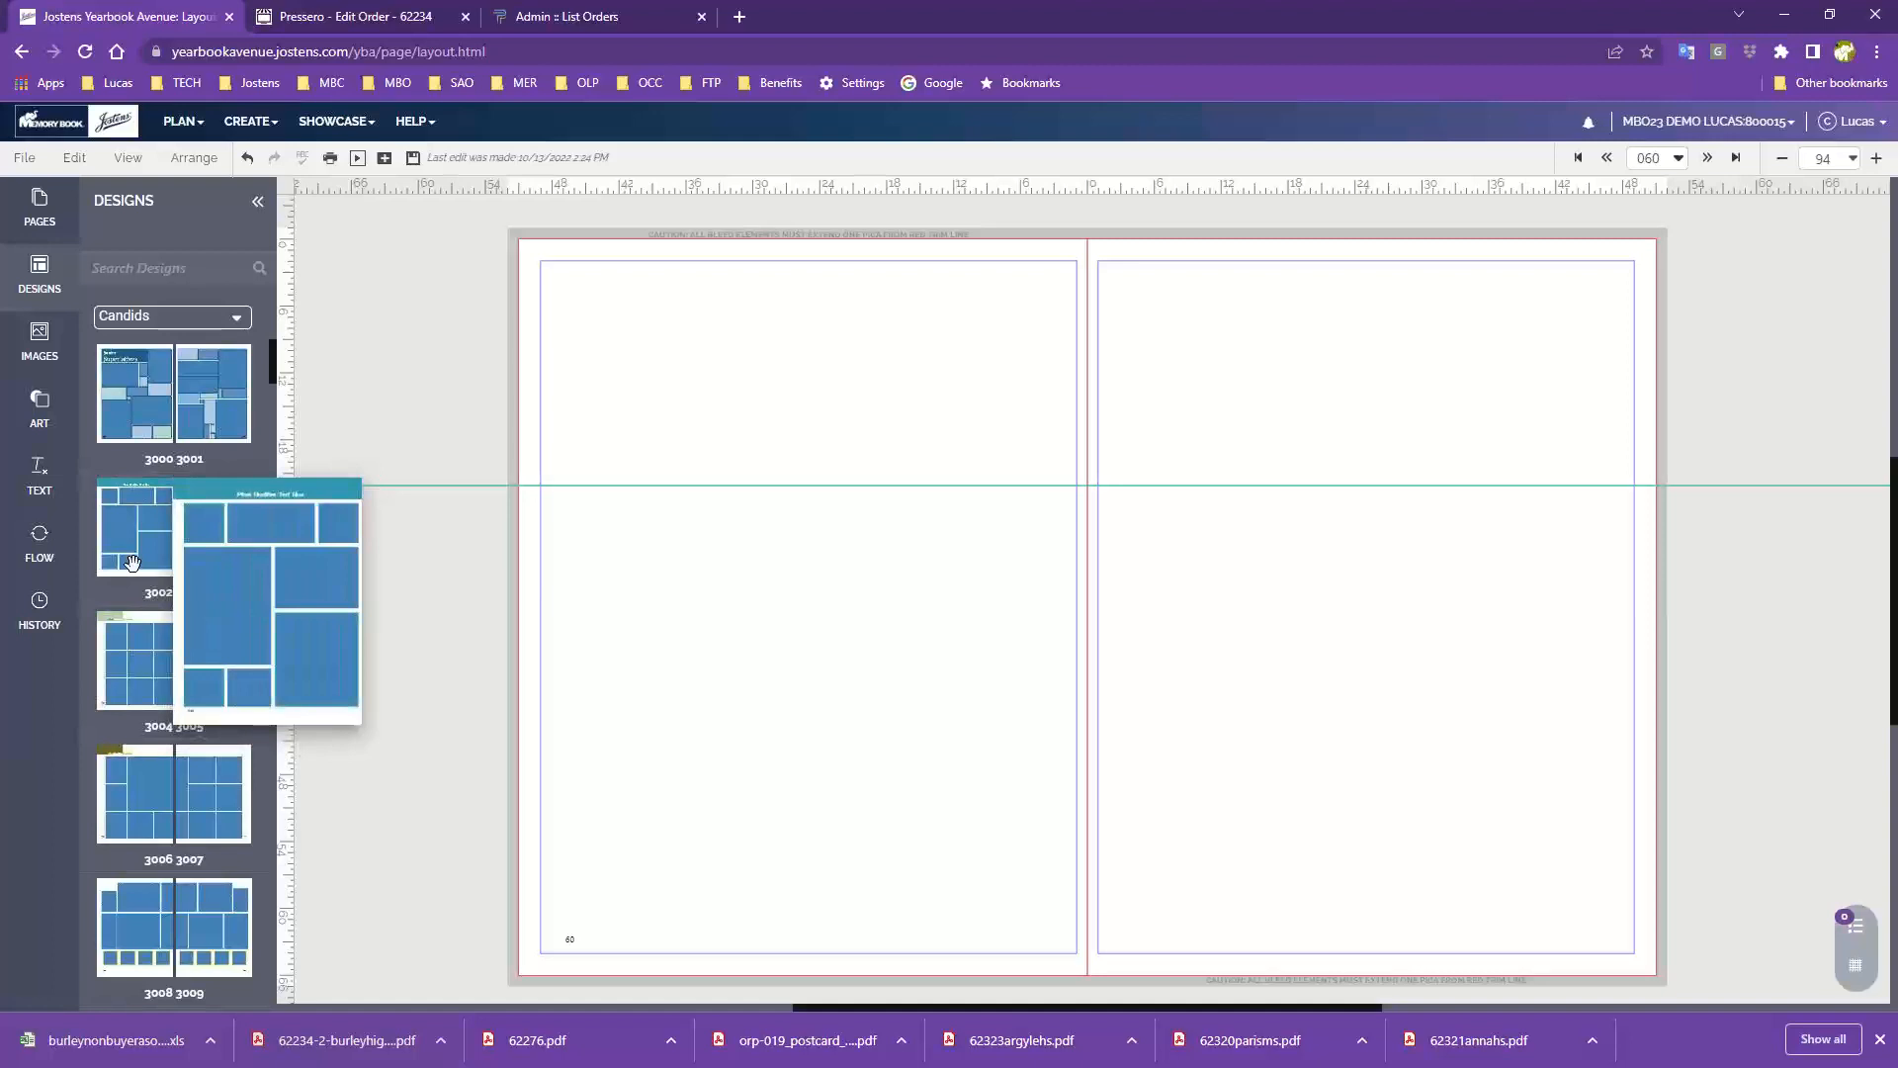
# Step: Apply Candids template 3016 to page 060
pyautogui.scroll(-10, 131, 562)
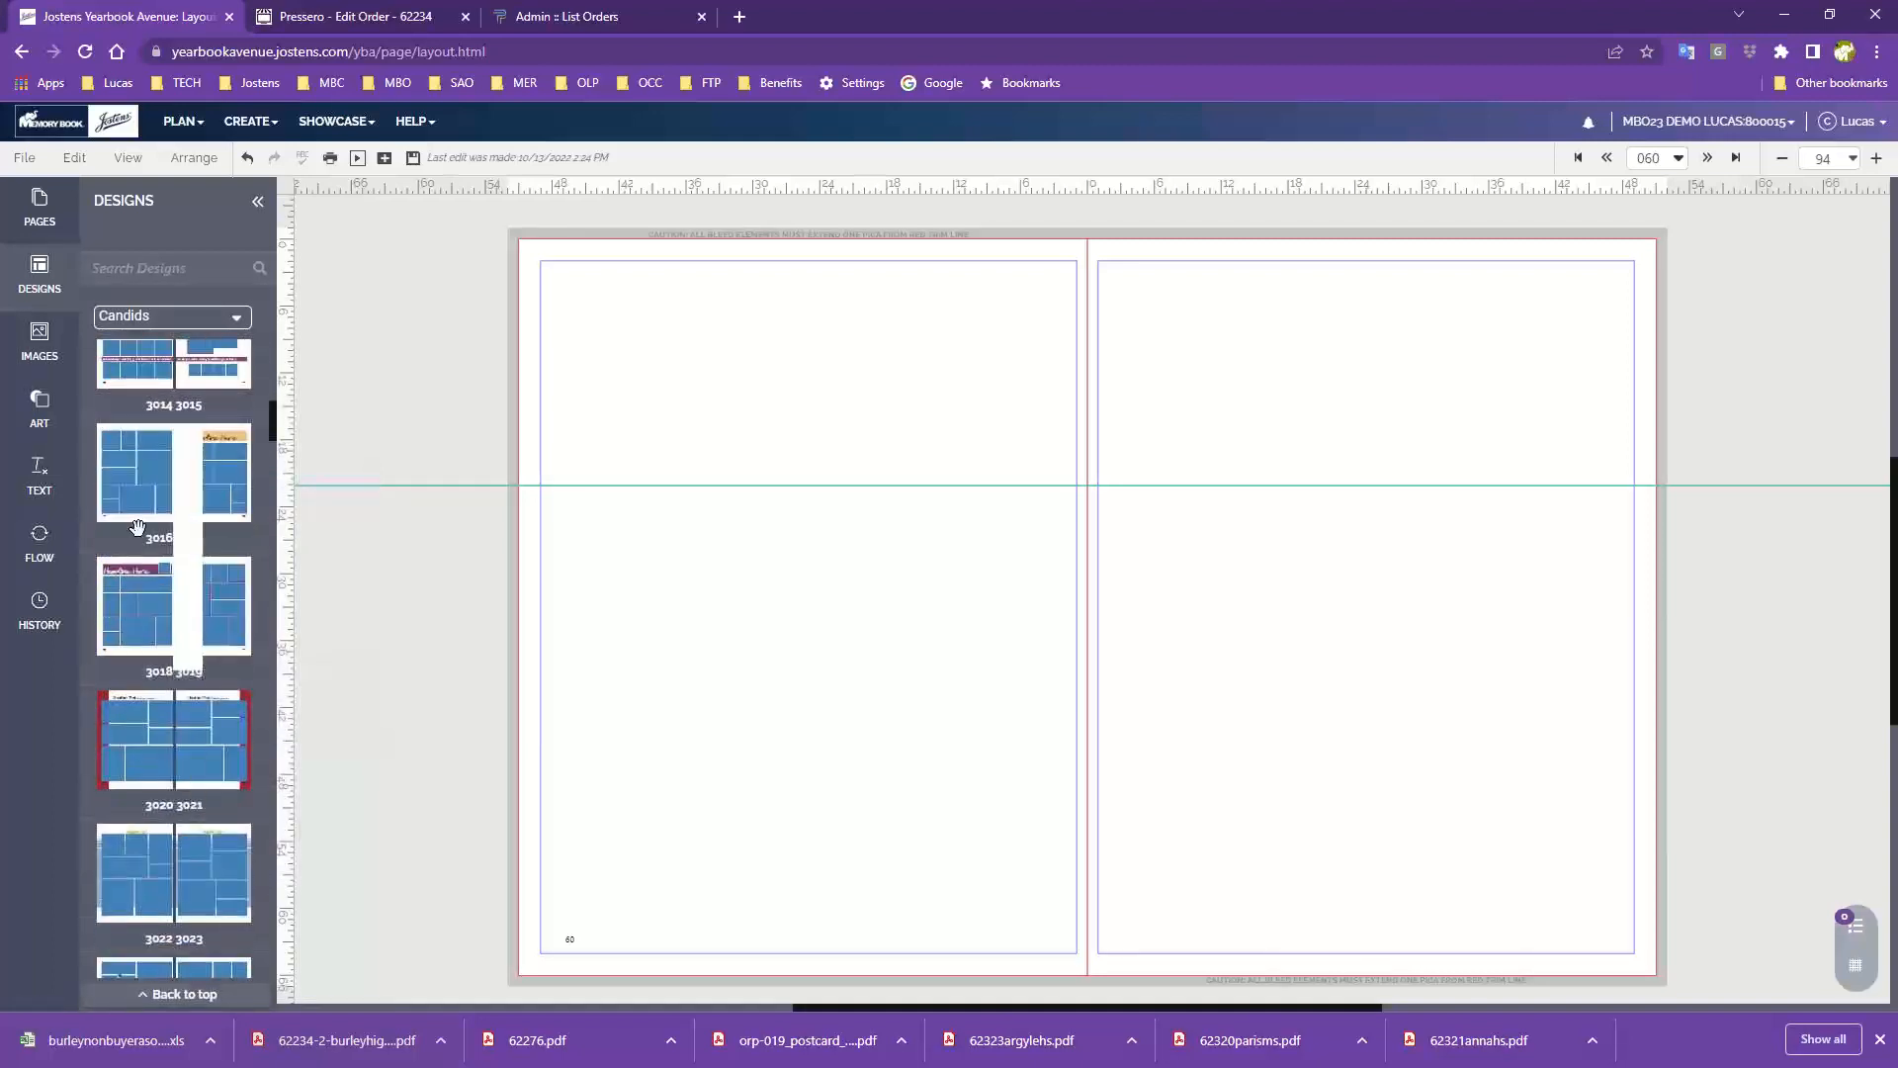
pyautogui.moveTo(124, 465); pyautogui.dragTo(764, 508)
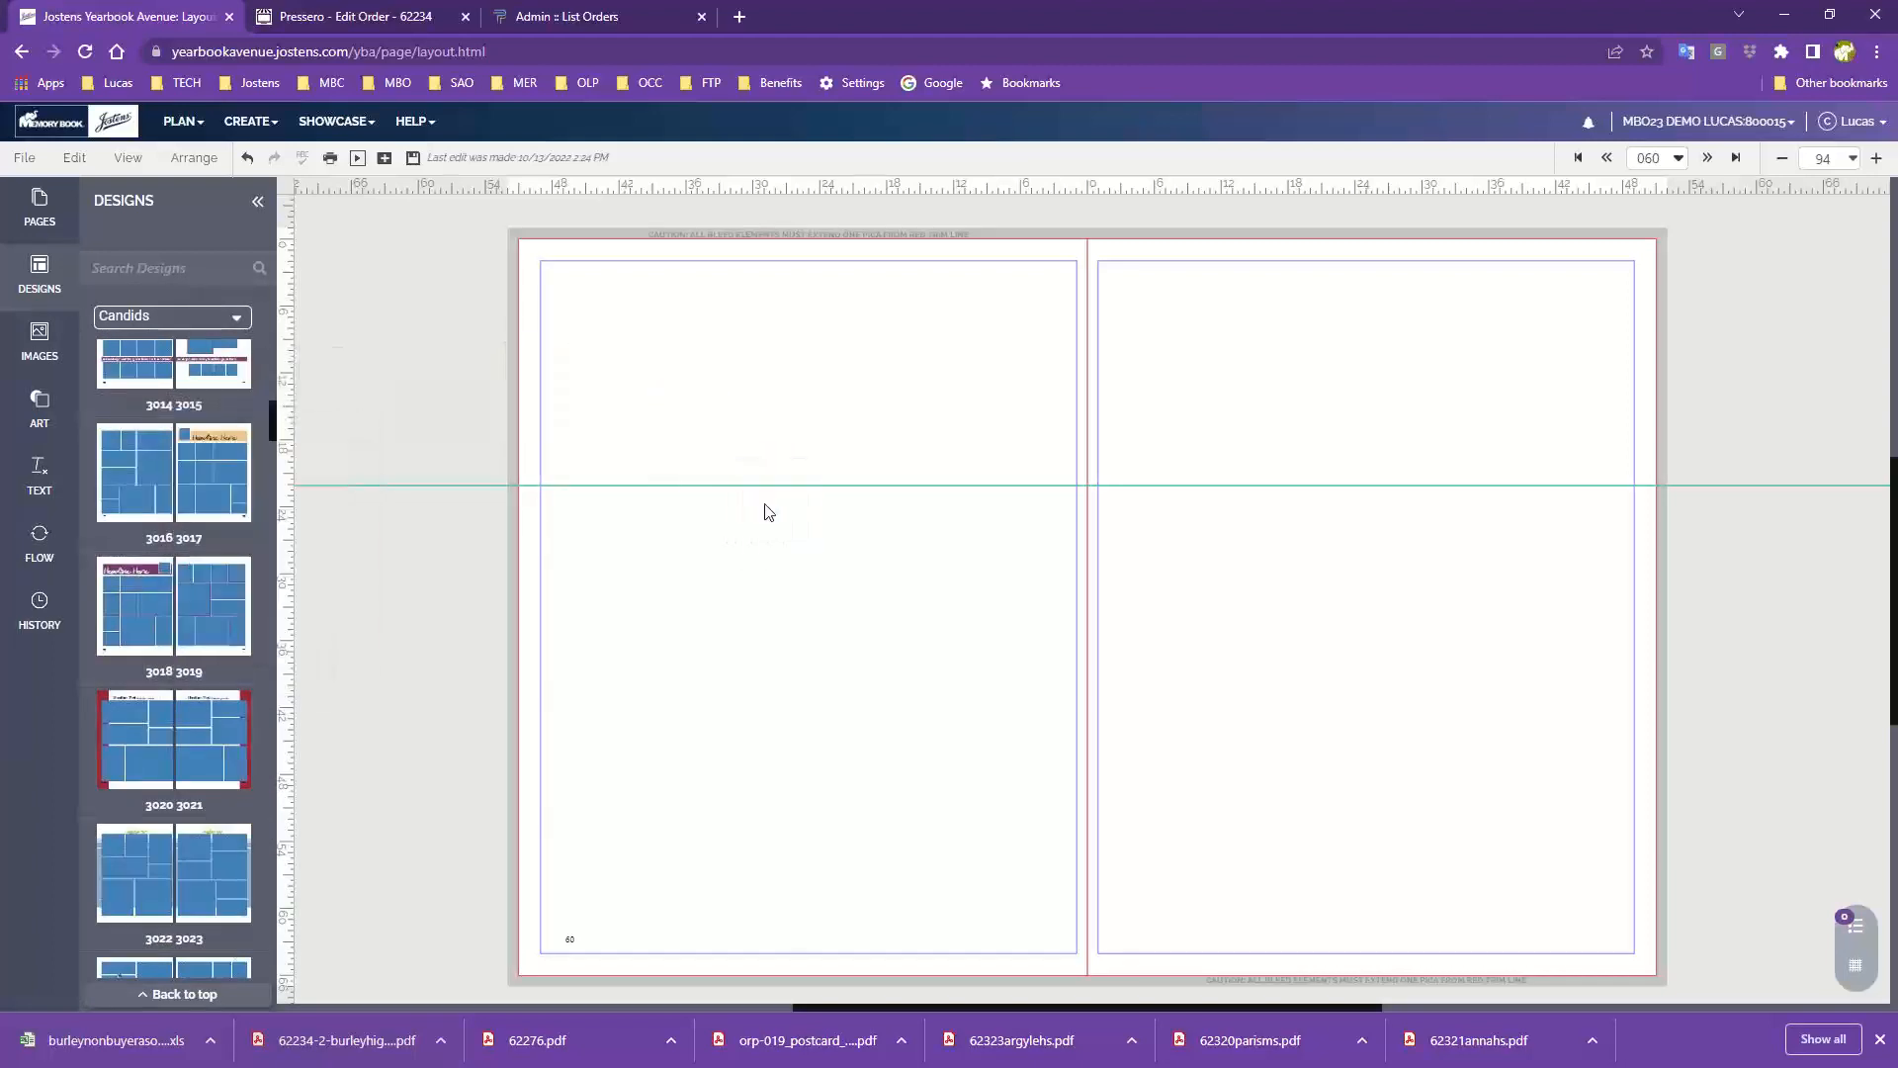
pyautogui.click(1001, 641)
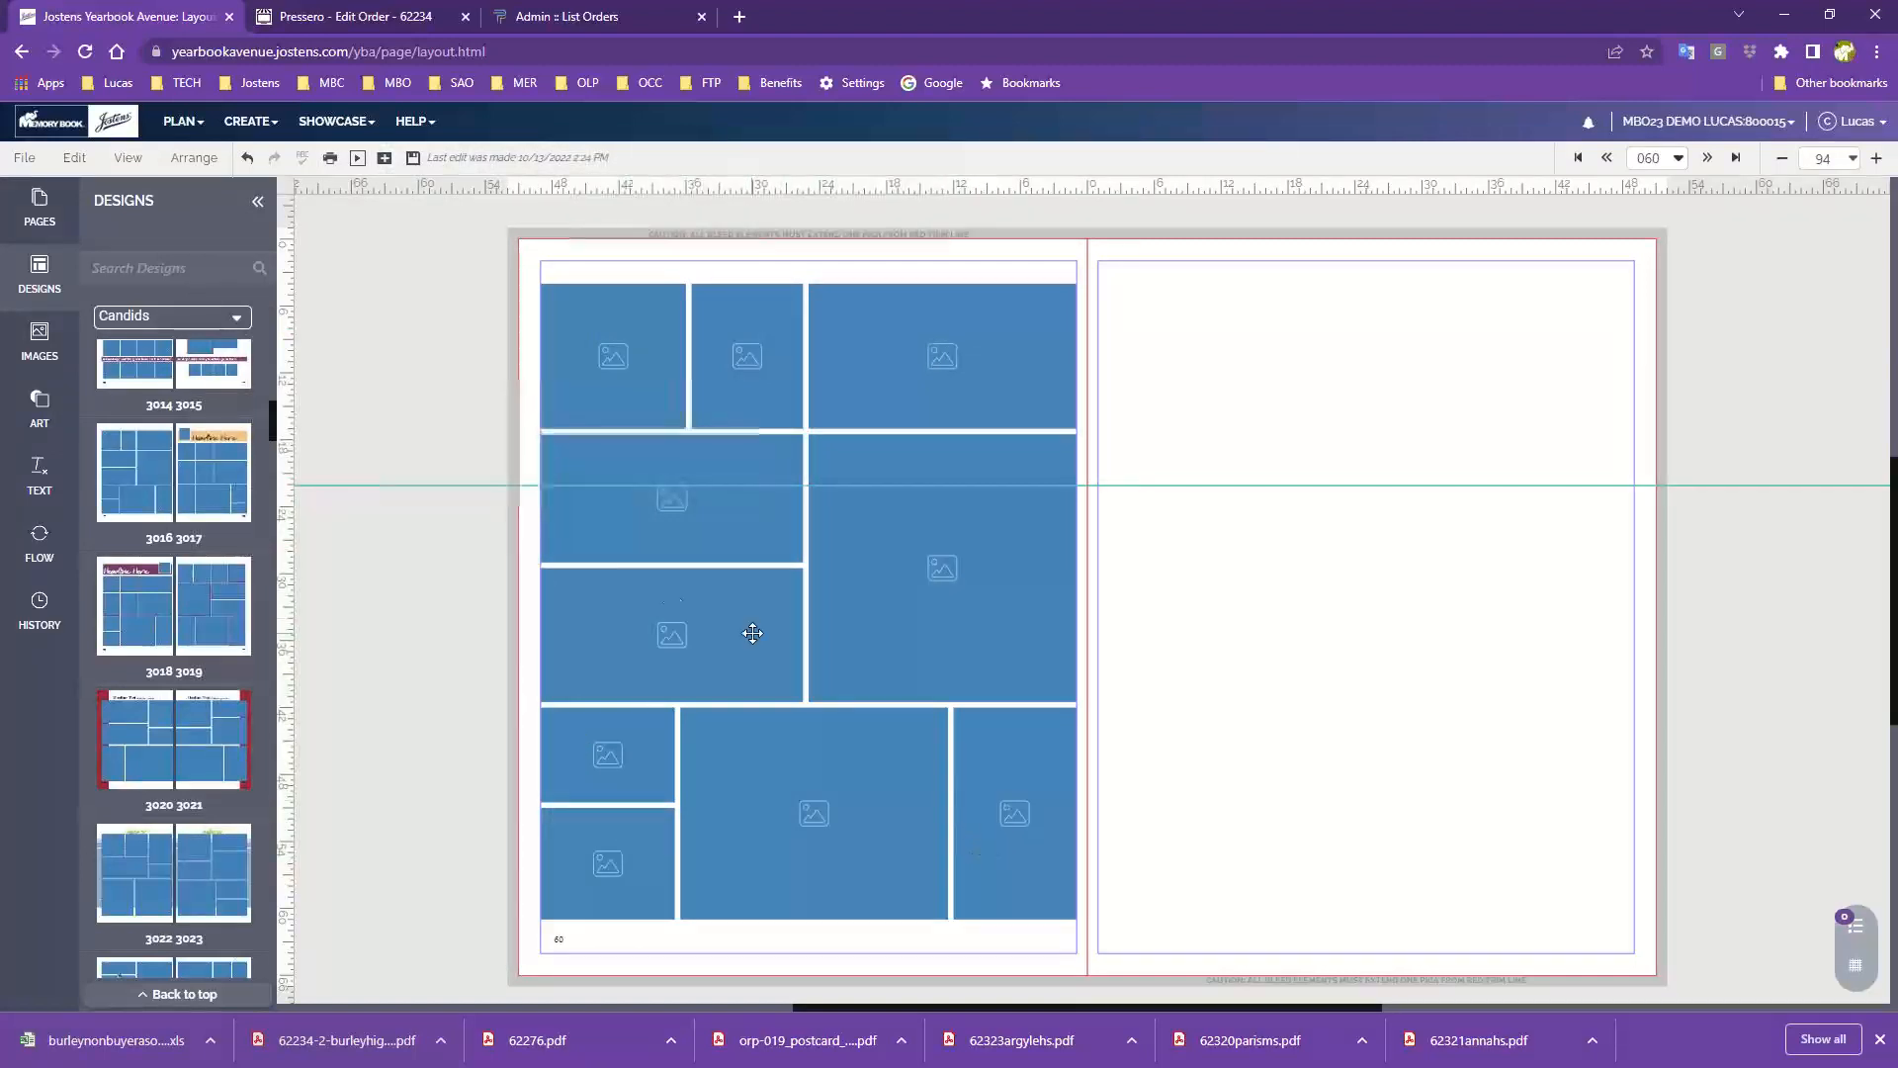
# Step: Browse the Candids templates from 3022 through 3079 in the Page Surfer designs
pyautogui.scroll(-5, 203, 793)
pyautogui.scroll(-7, 197, 792)
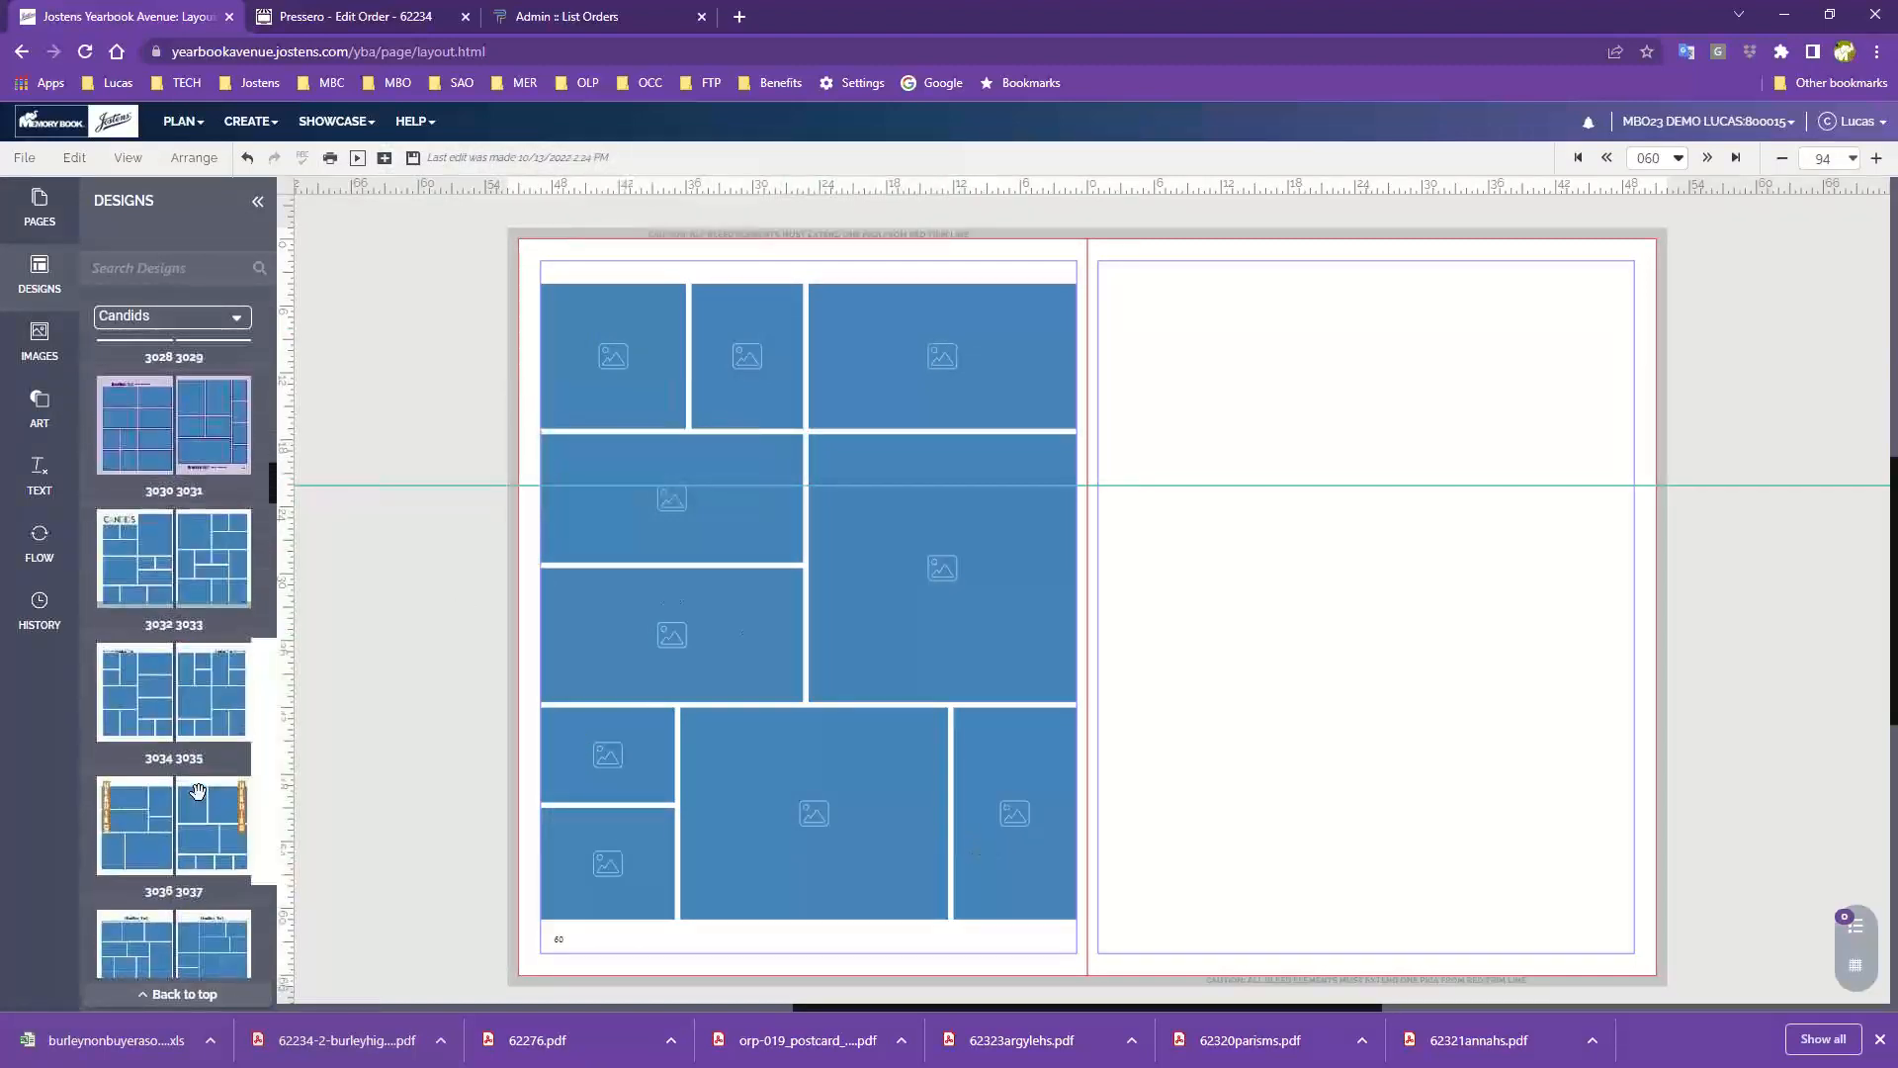
pyautogui.scroll(-5, 199, 792)
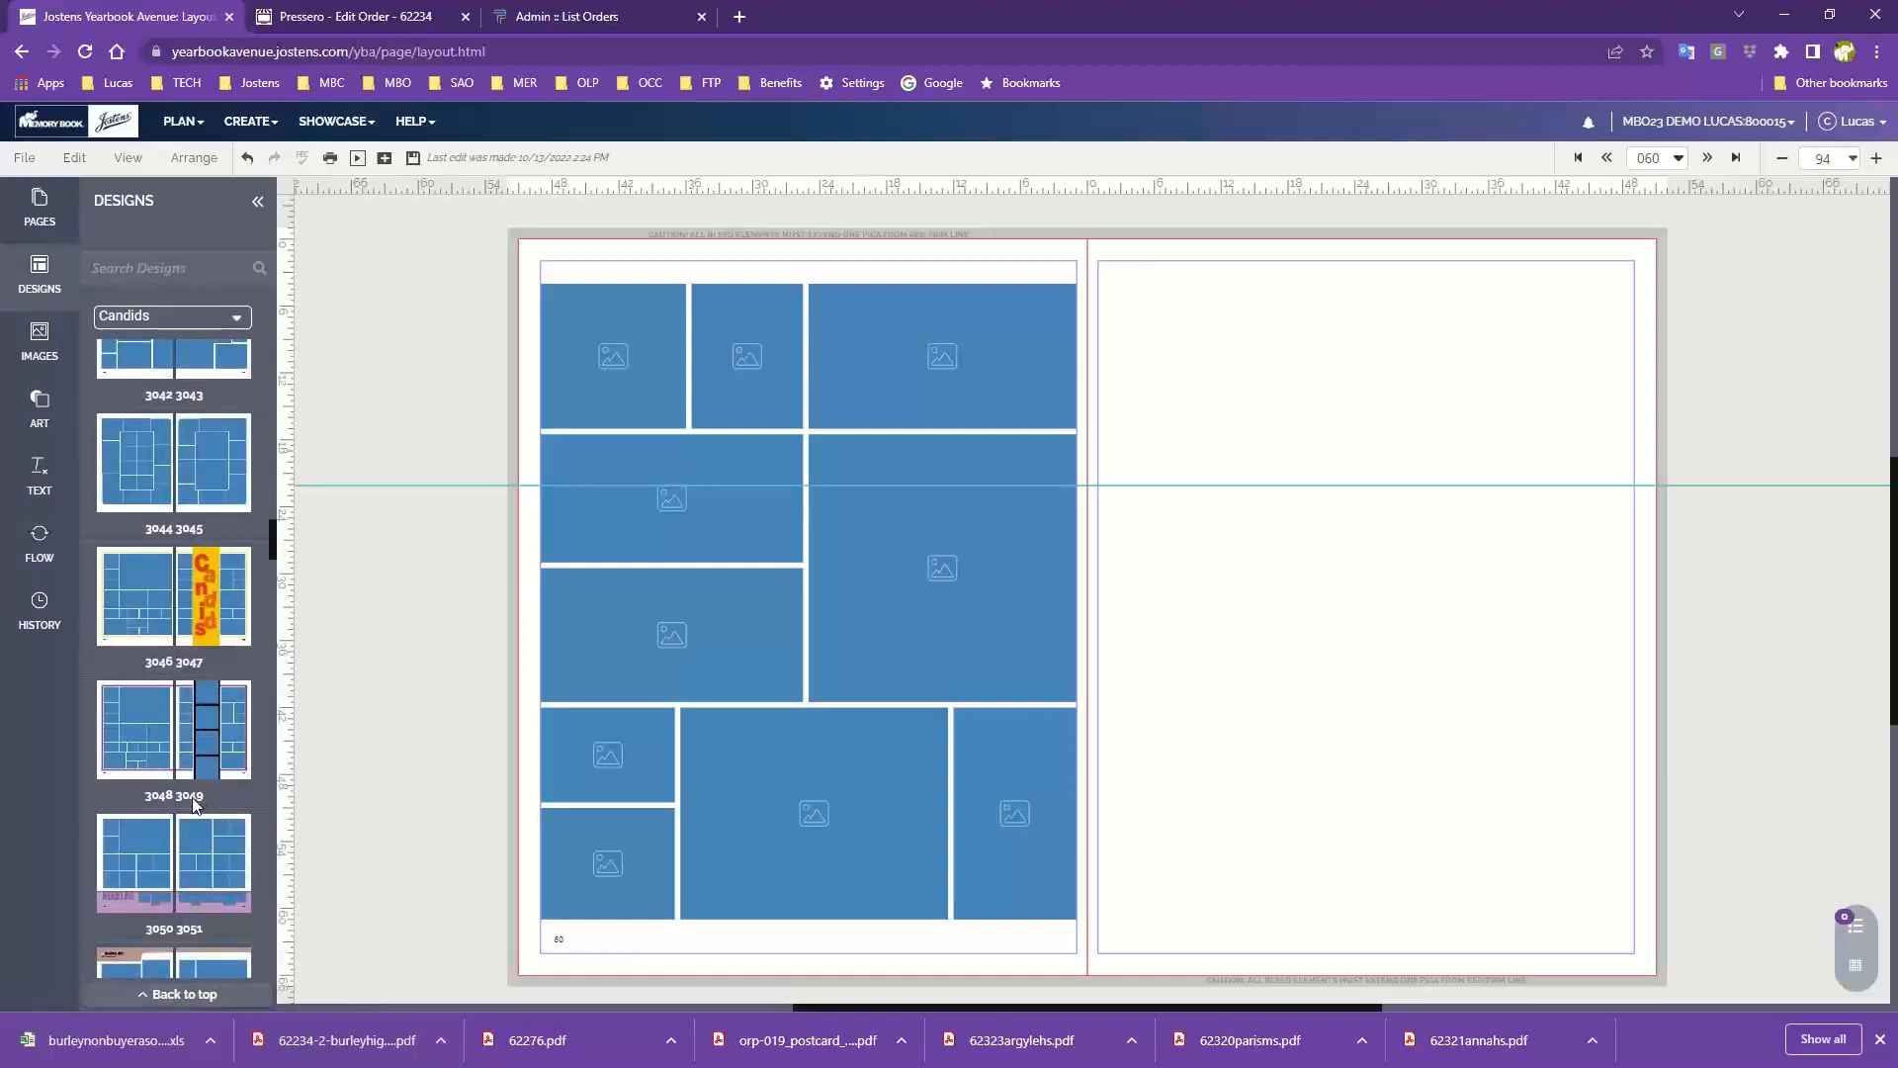
pyautogui.scroll(-5, 197, 782)
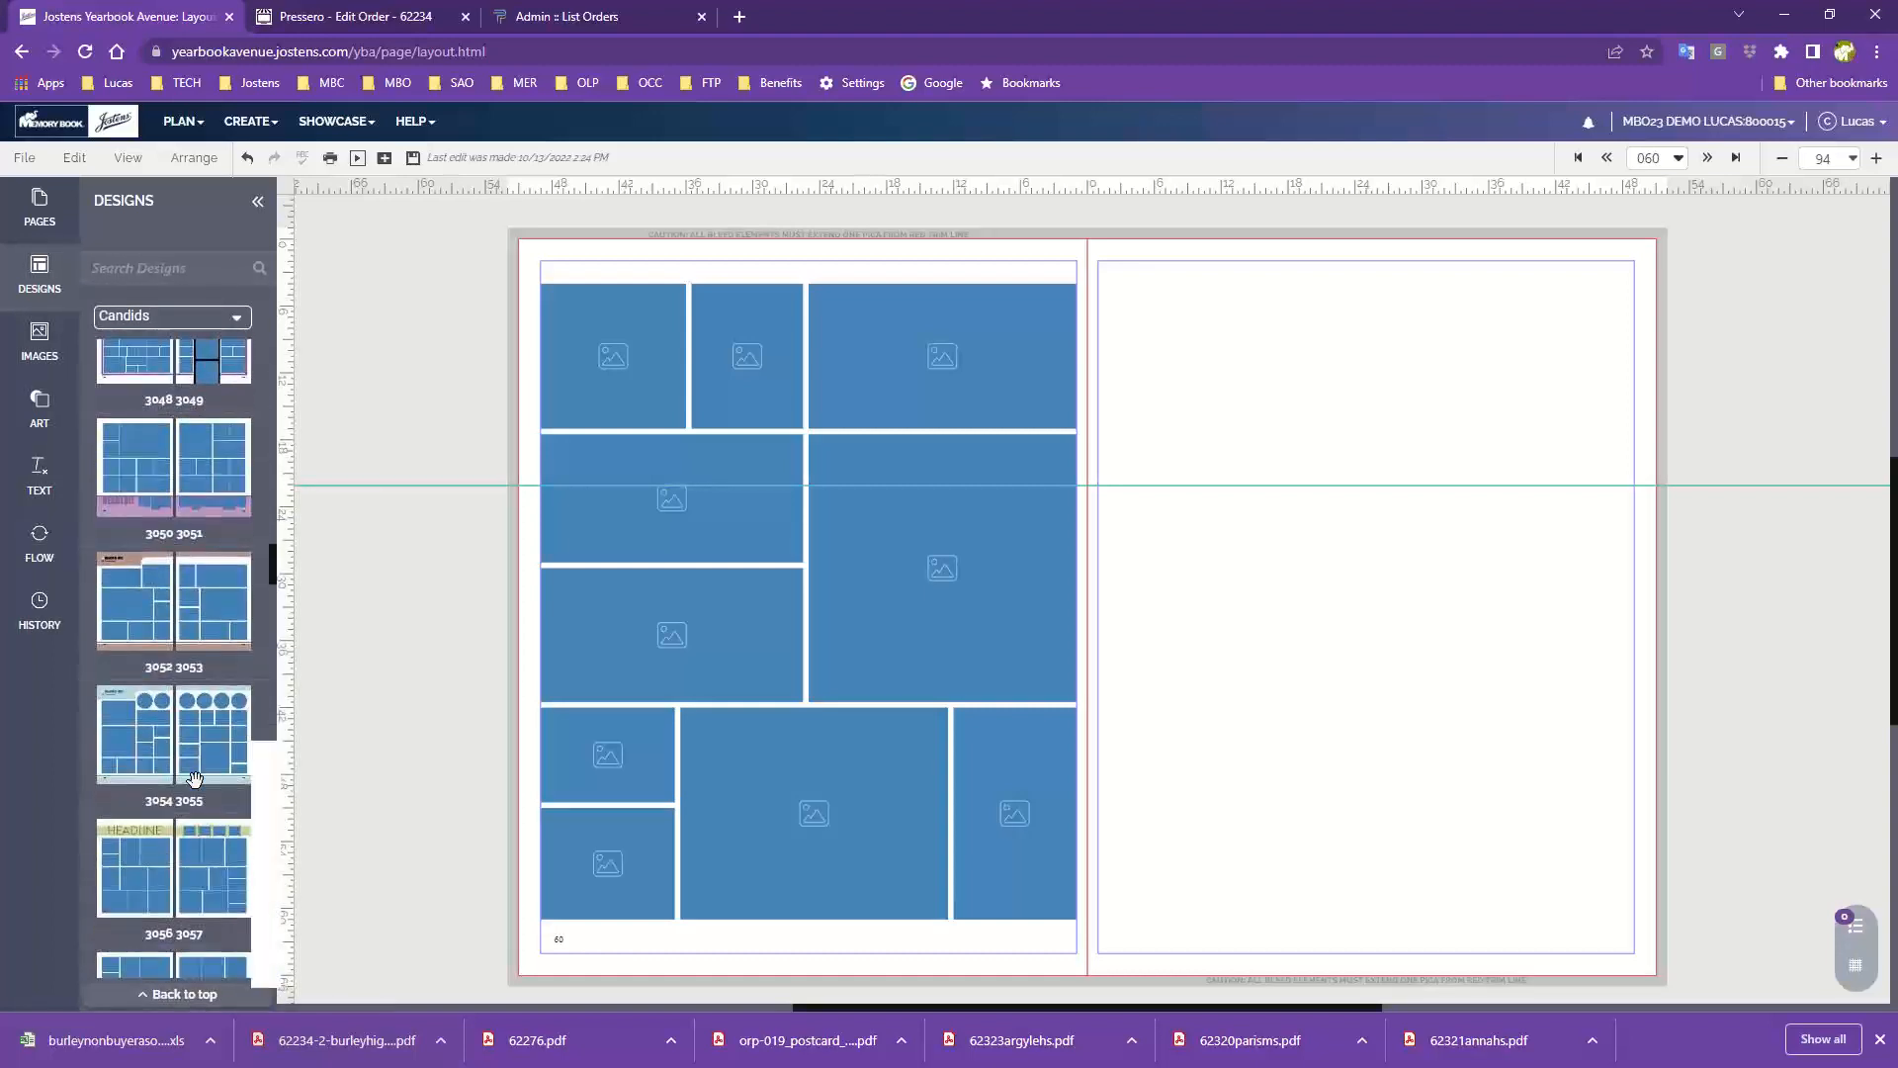
pyautogui.scroll(-4, 195, 779)
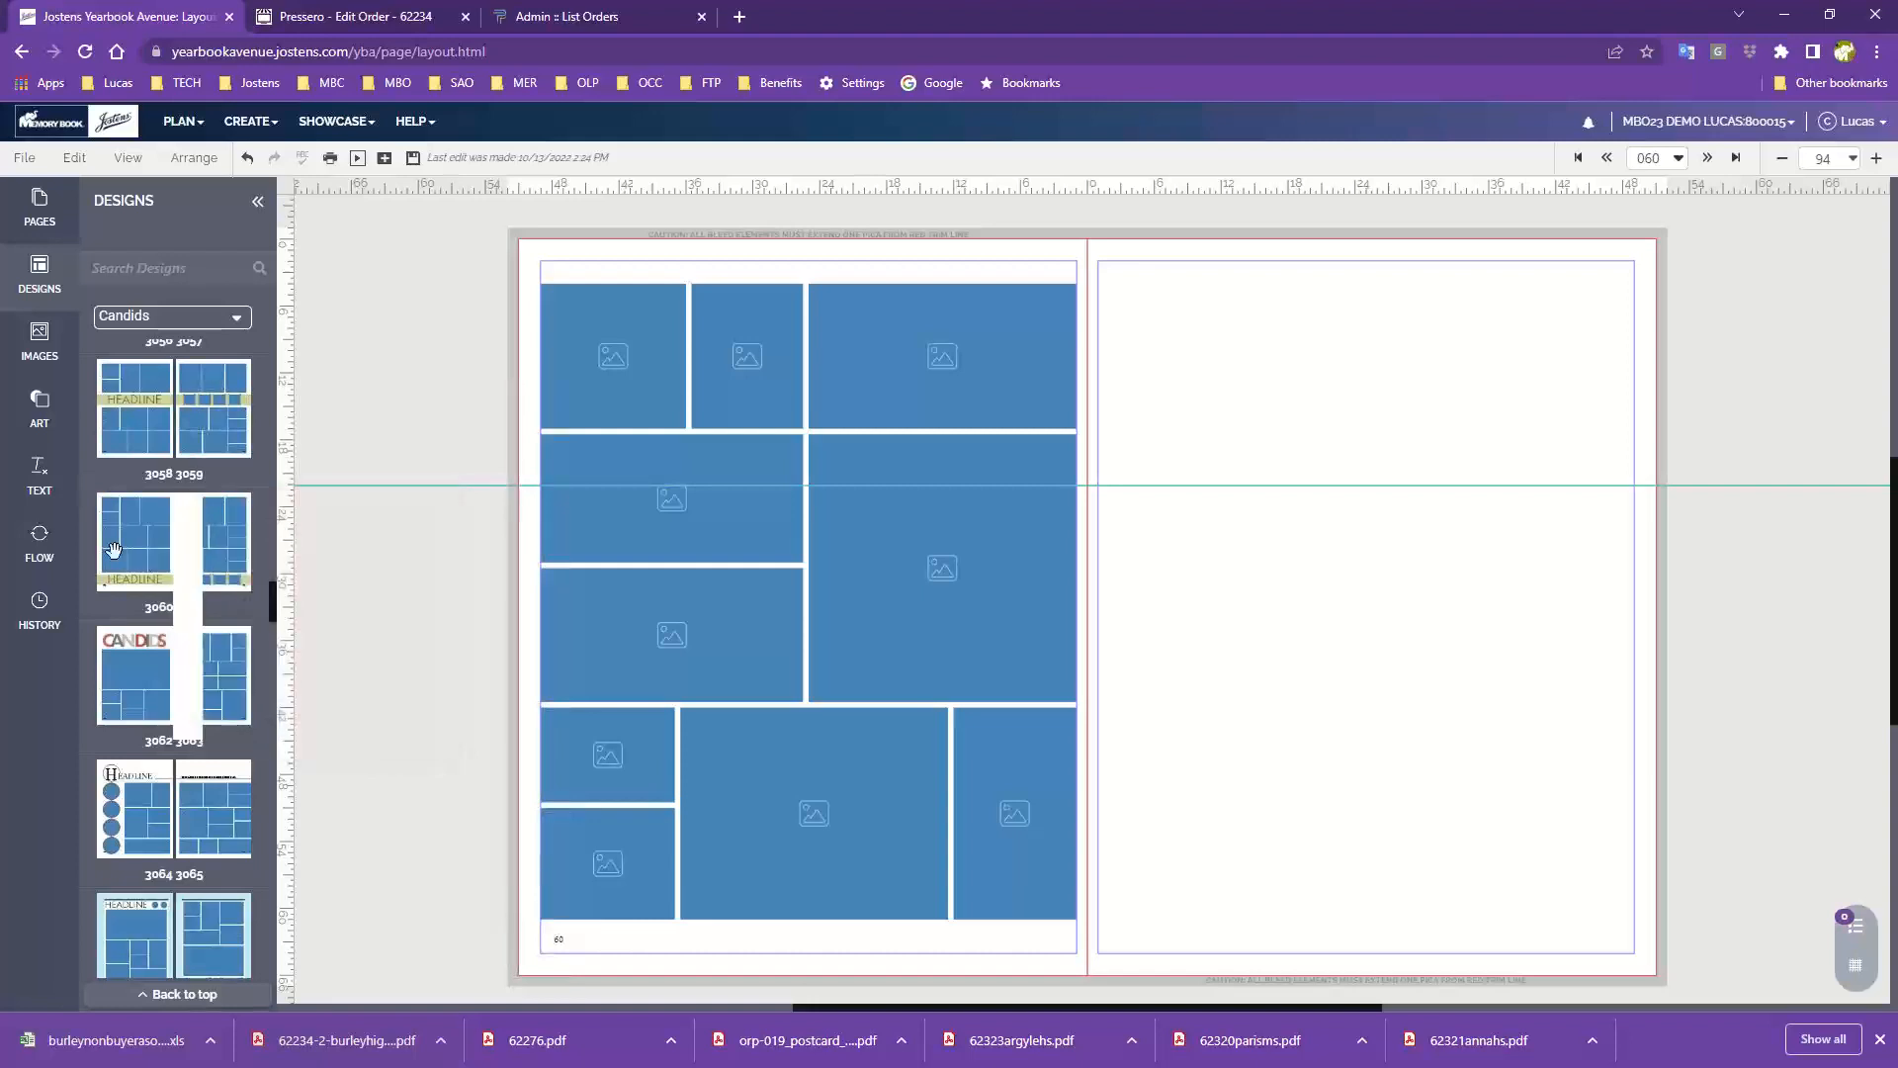
pyautogui.scroll(-5, 148, 642)
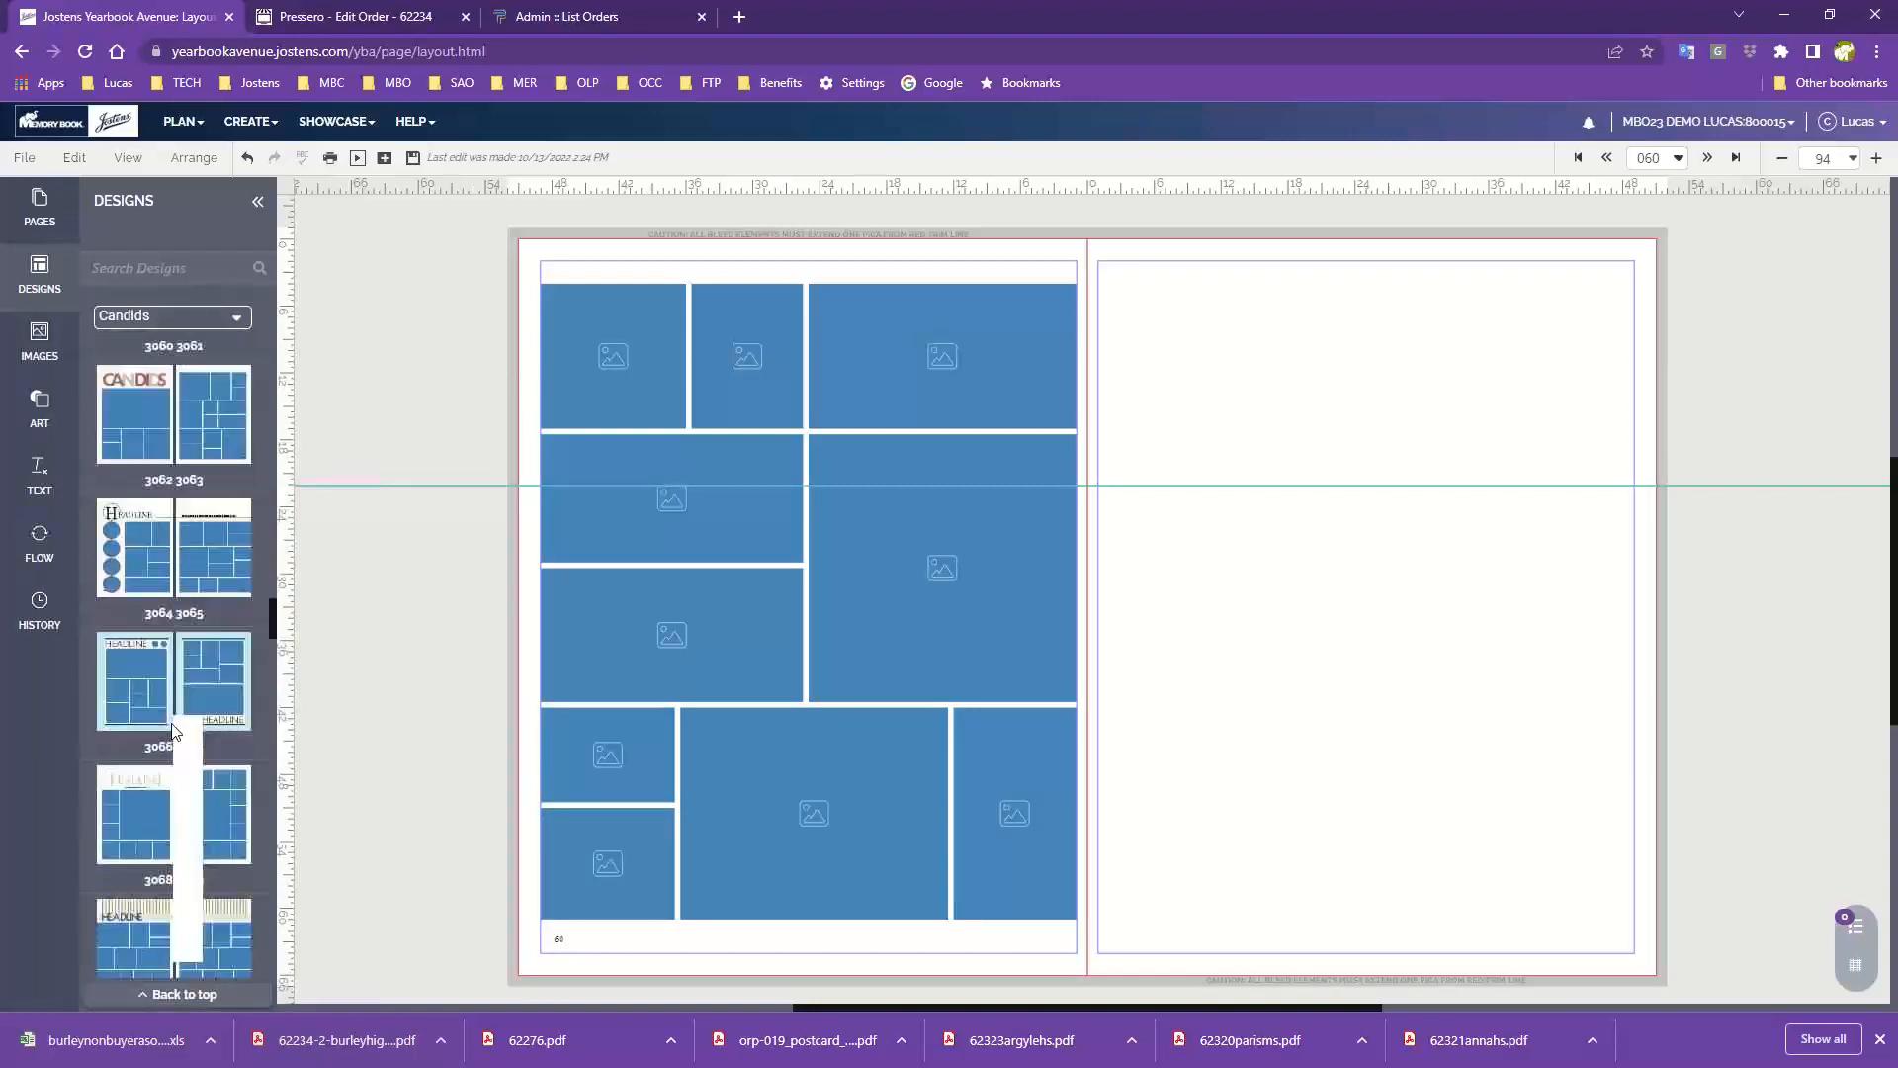
pyautogui.scroll(-4, 170, 720)
pyautogui.moveTo(141, 707)
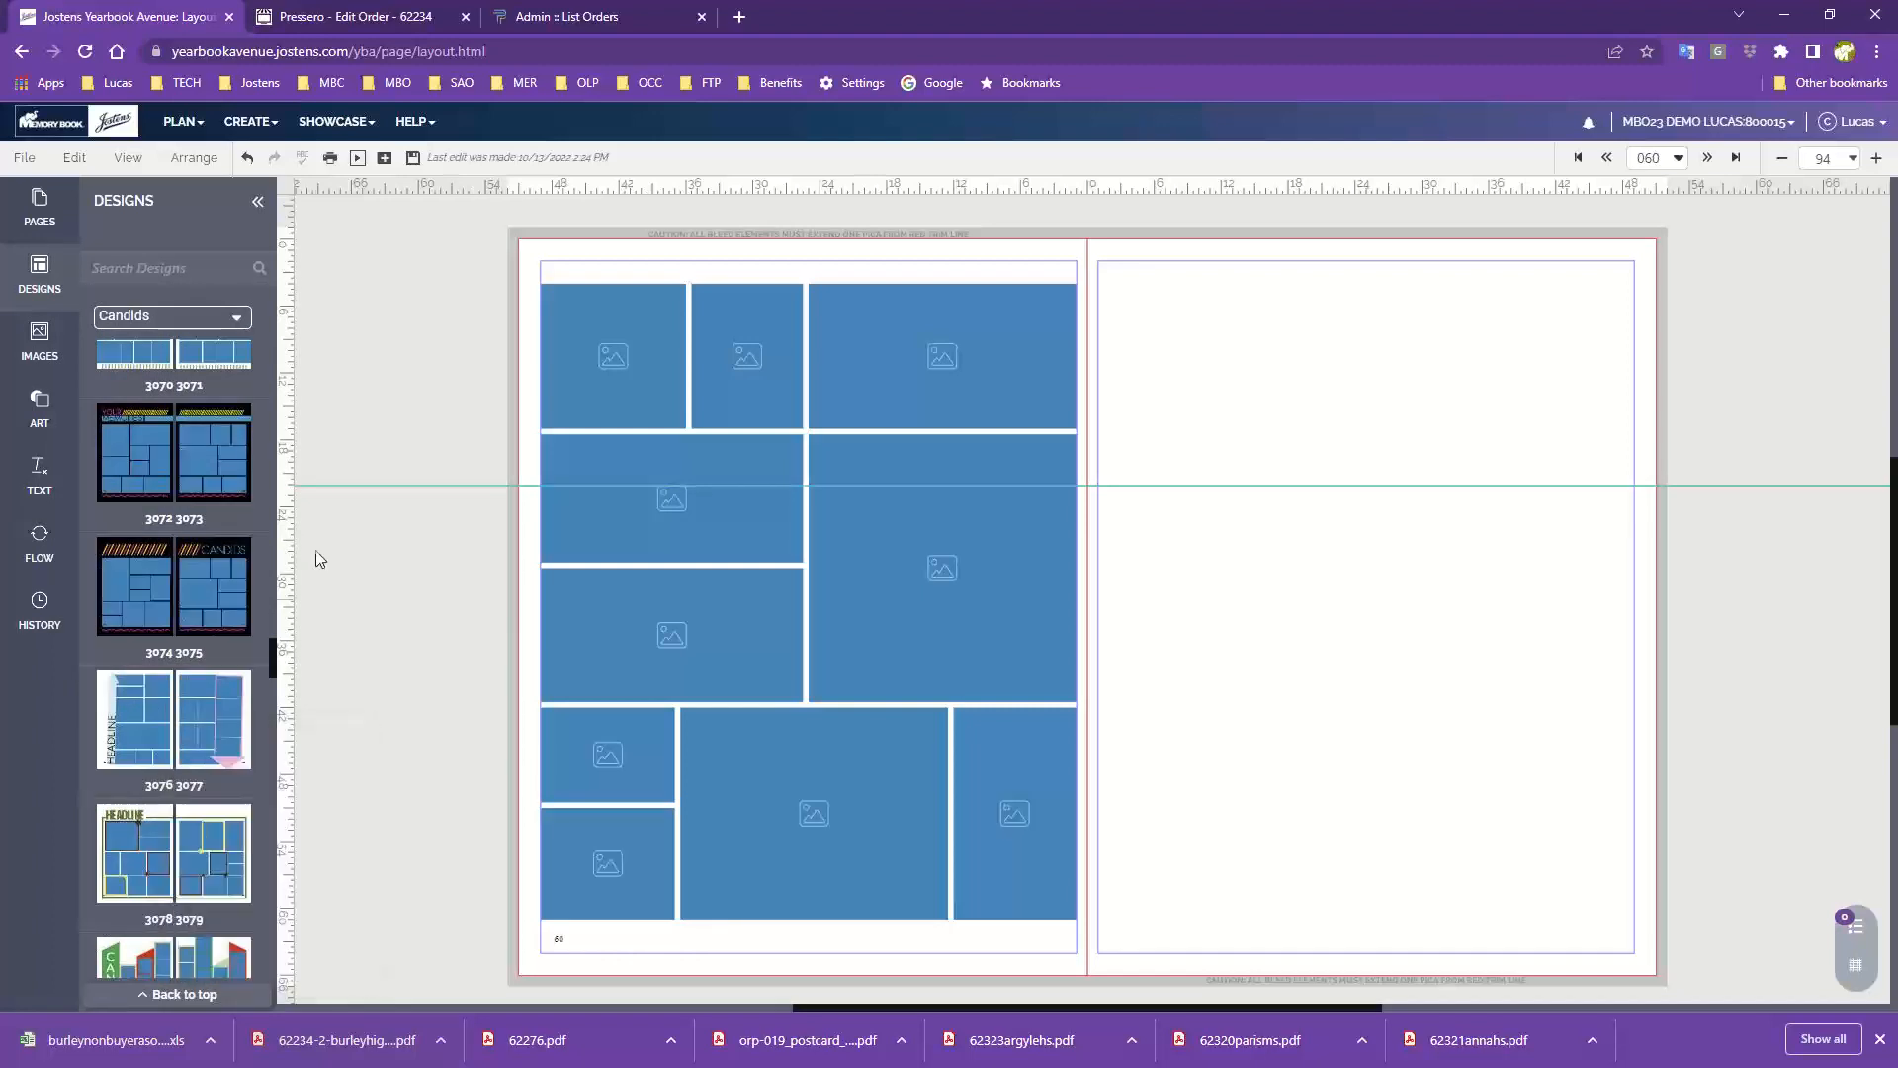
# Step: Open the Sports collection of the Page Surfer designs and preview templates 6012 and 6014
pyautogui.click(120, 322)
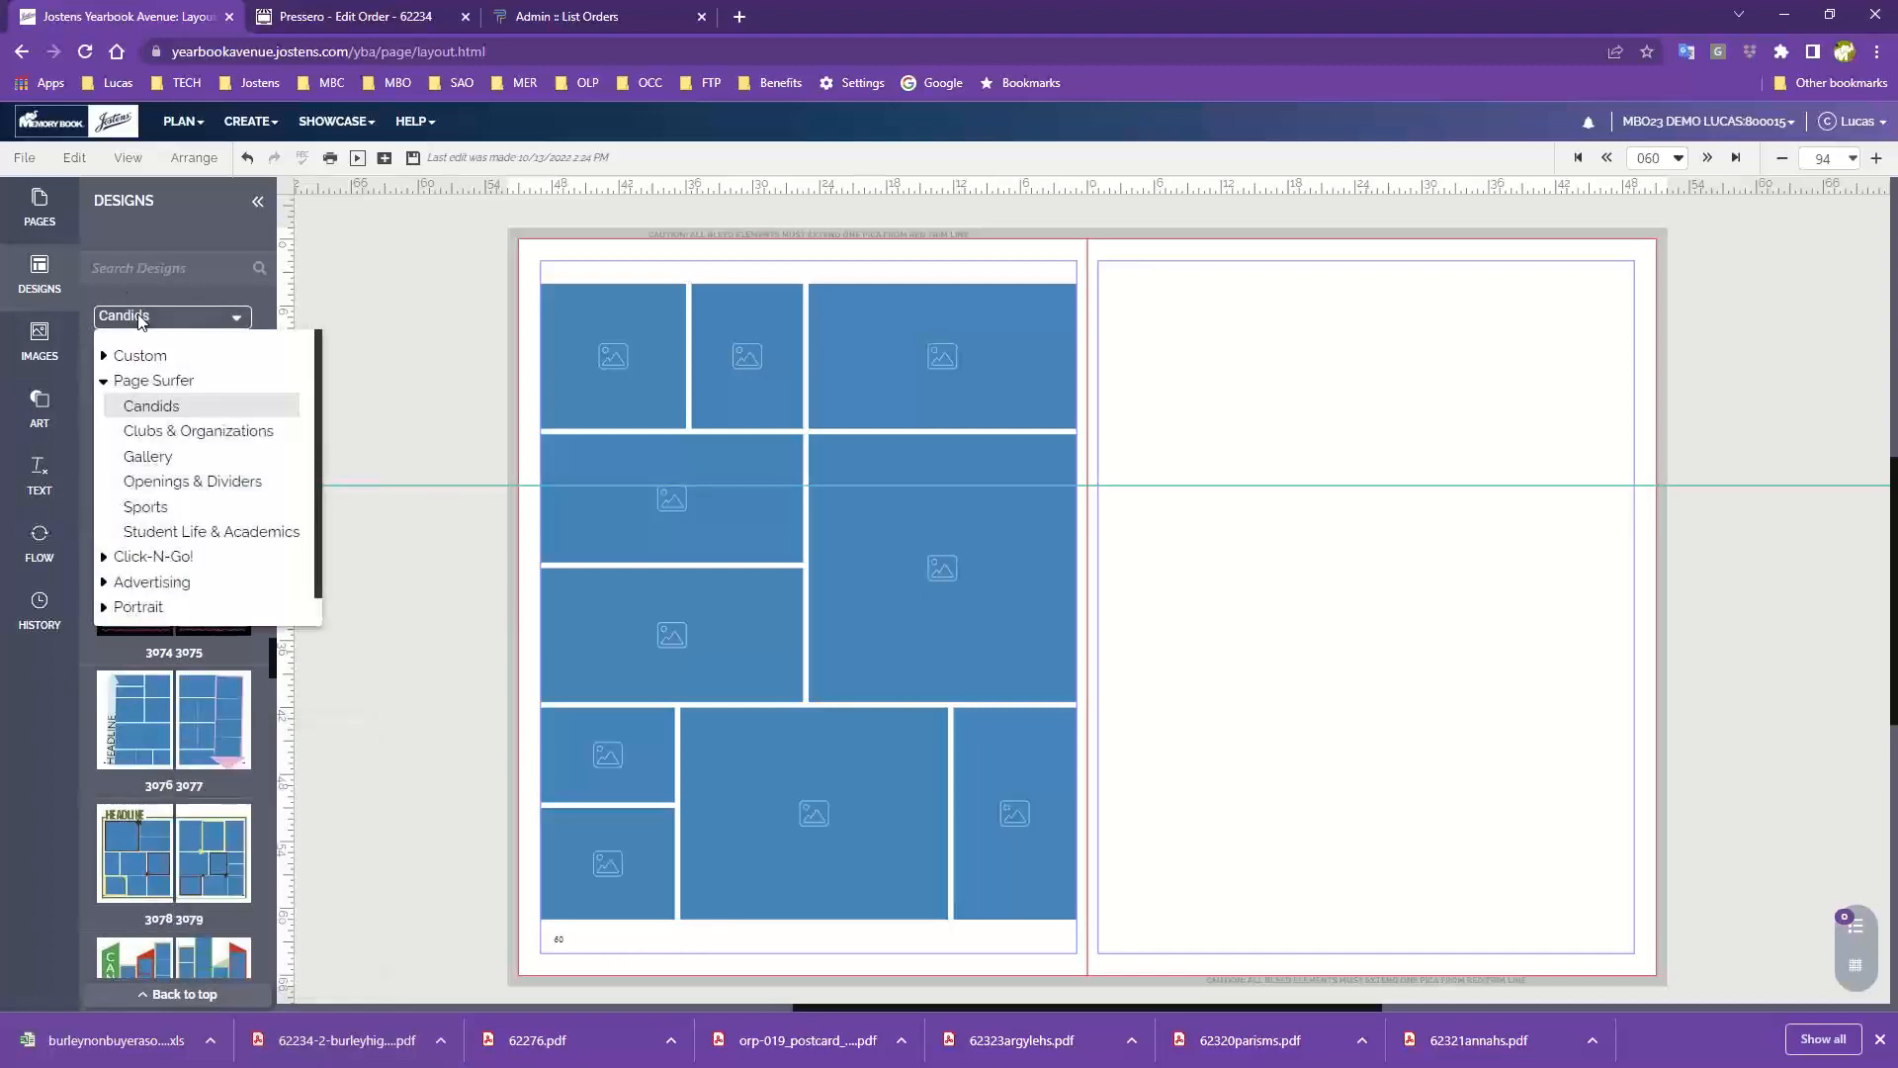
pyautogui.click(145, 507)
pyautogui.moveTo(148, 524)
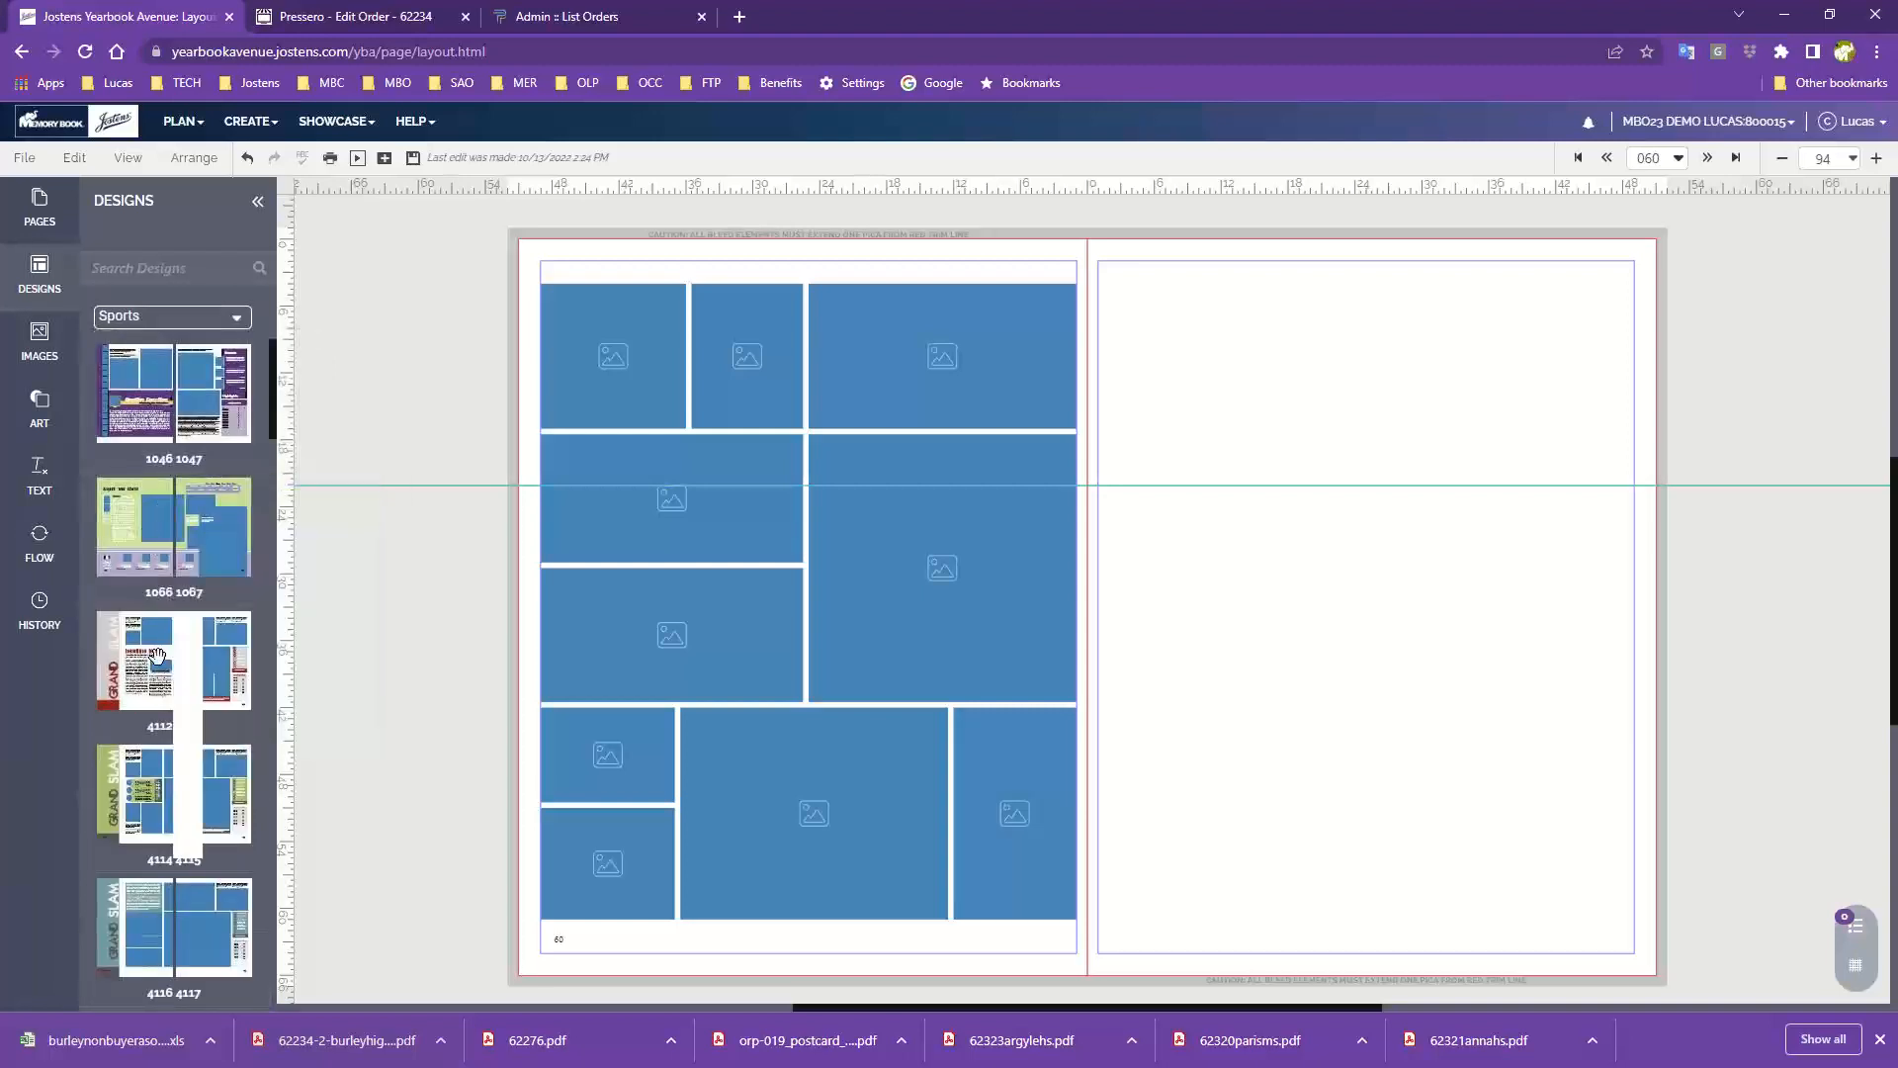
pyautogui.moveTo(158, 654)
pyautogui.scroll(-5, 158, 655)
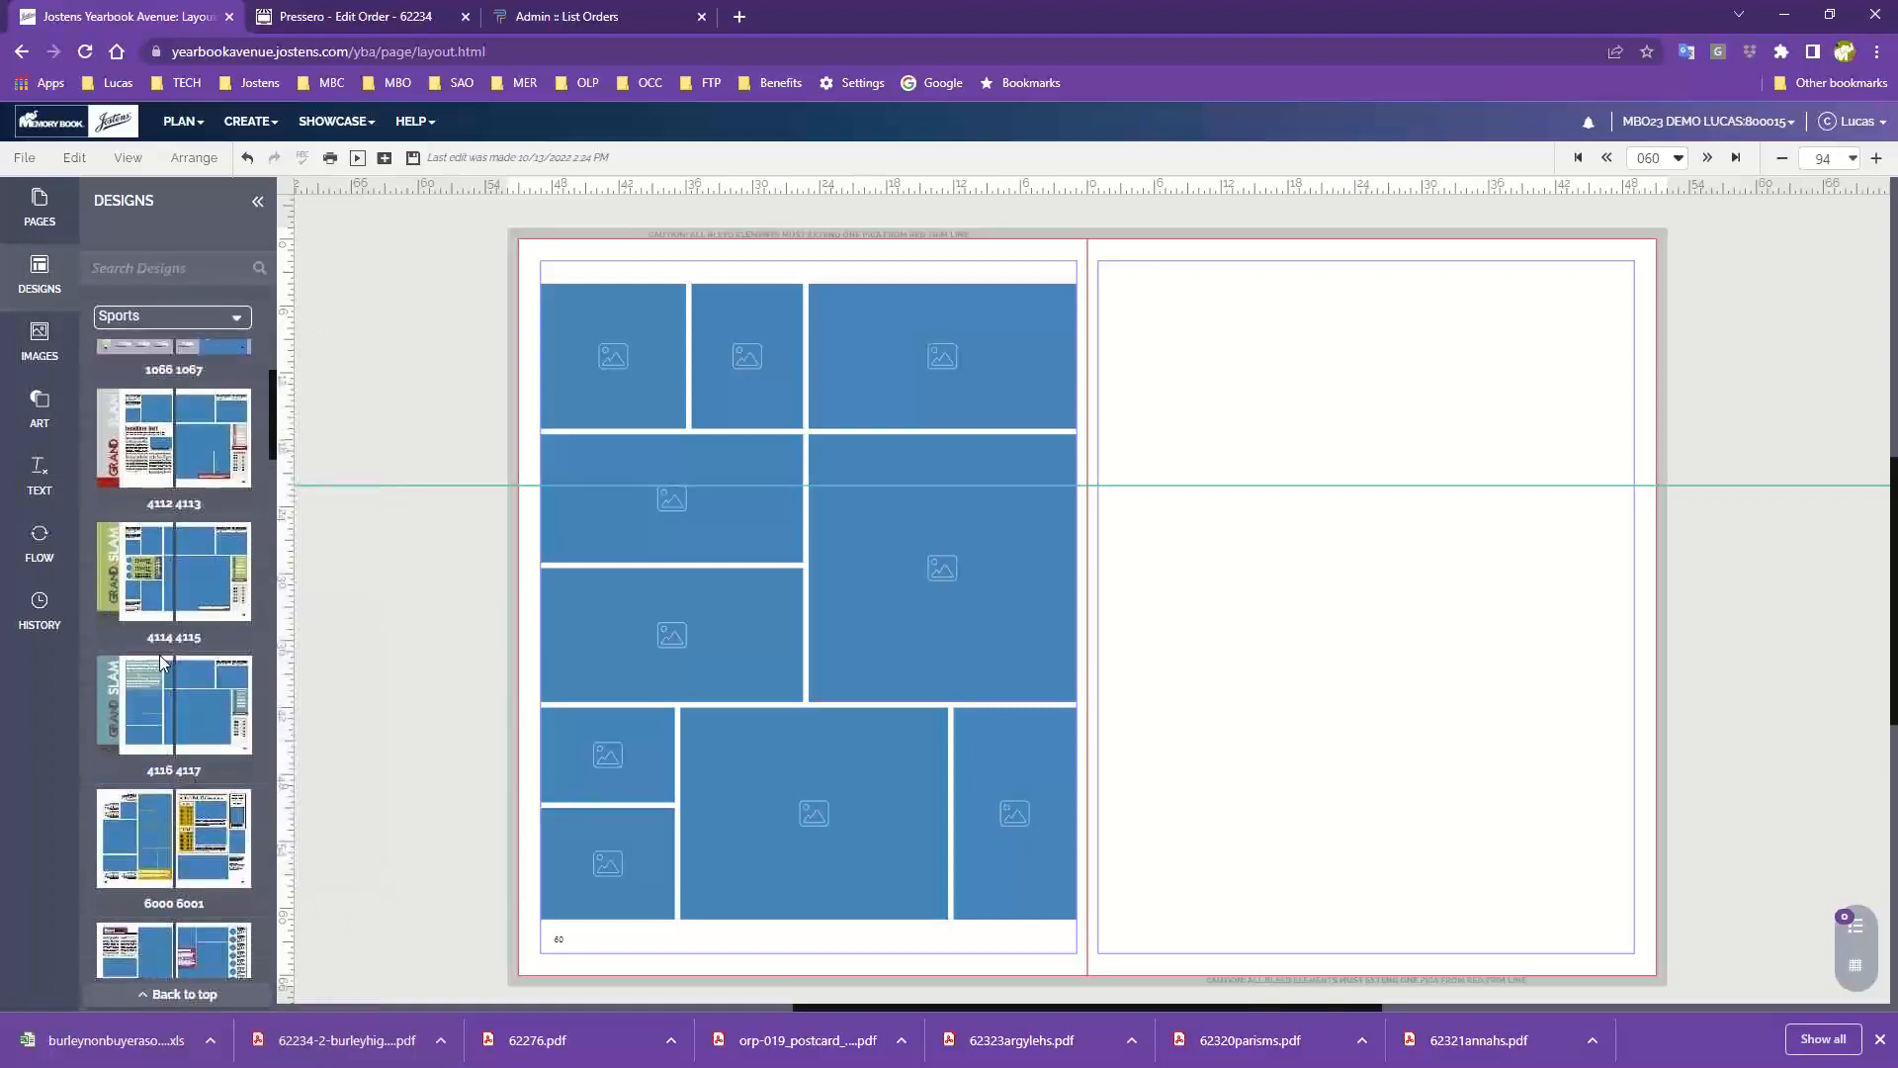
pyautogui.scroll(-5, 148, 638)
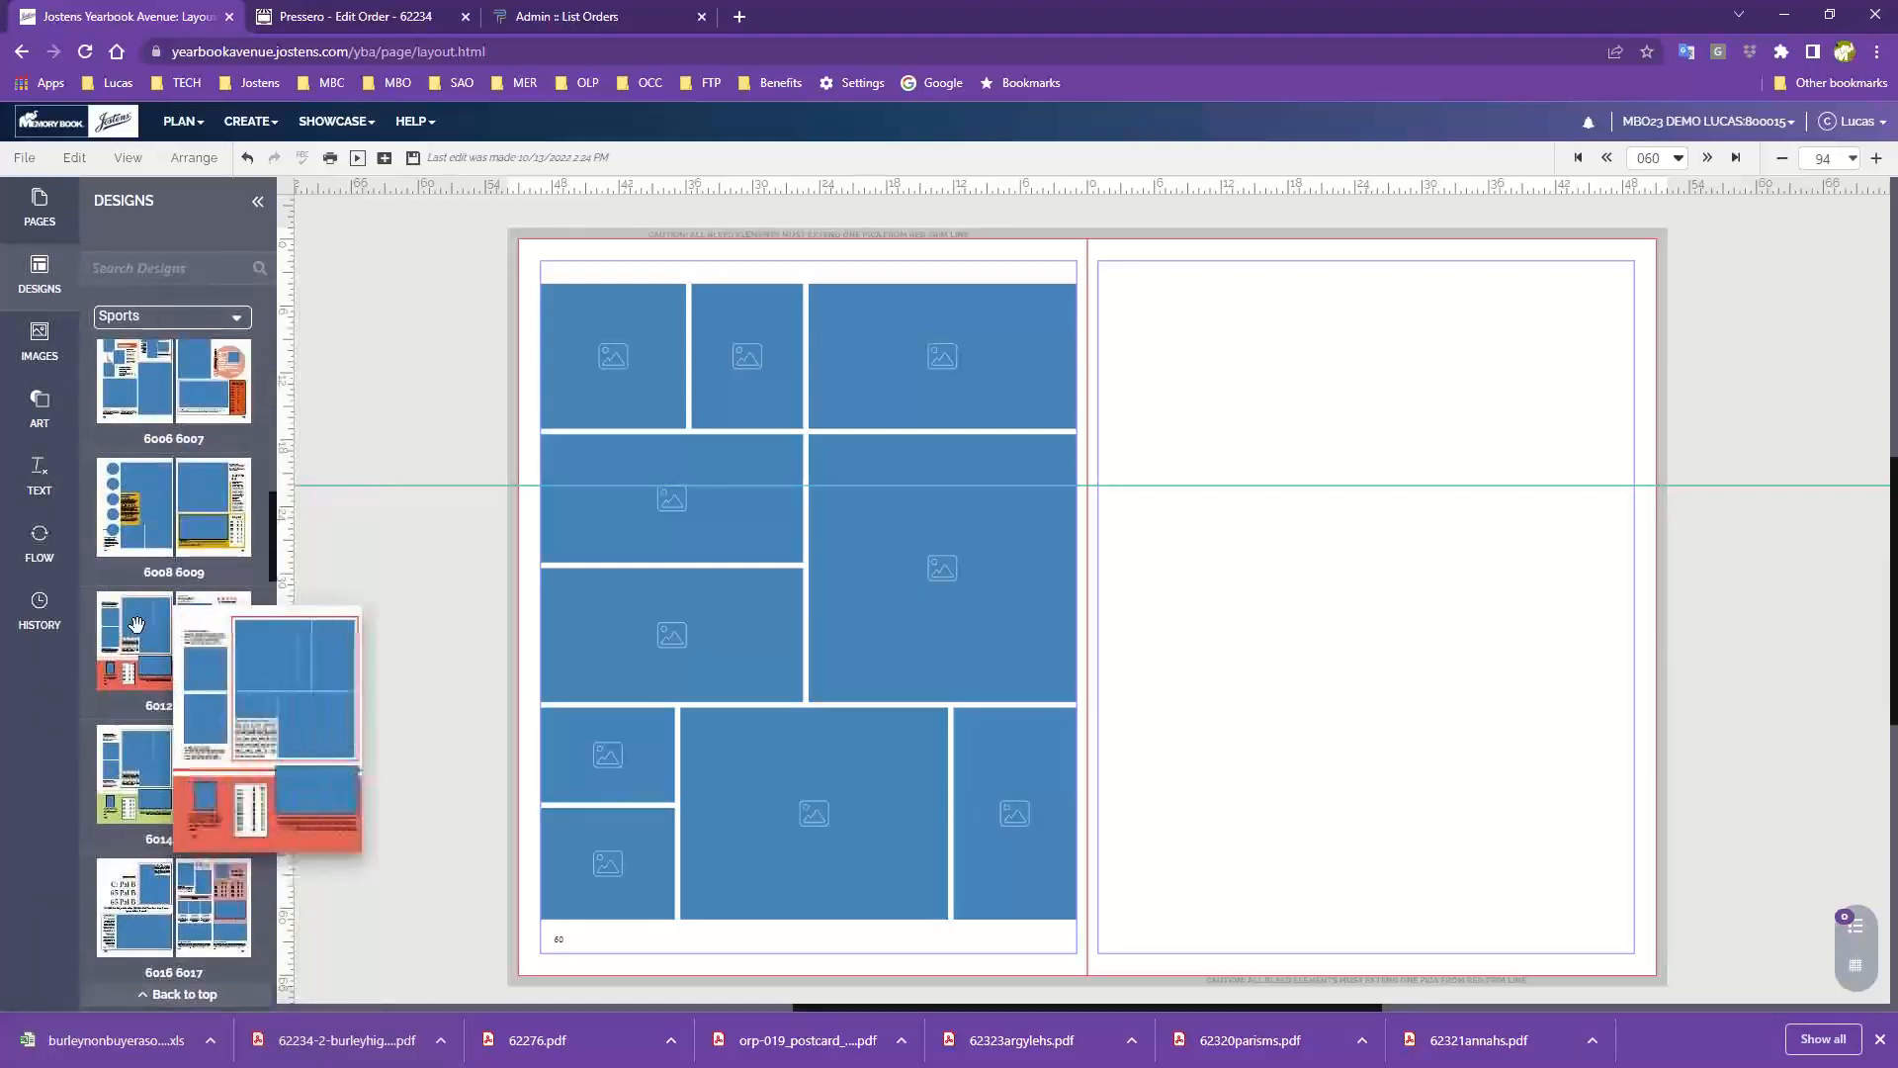
pyautogui.scroll(-2, 137, 623)
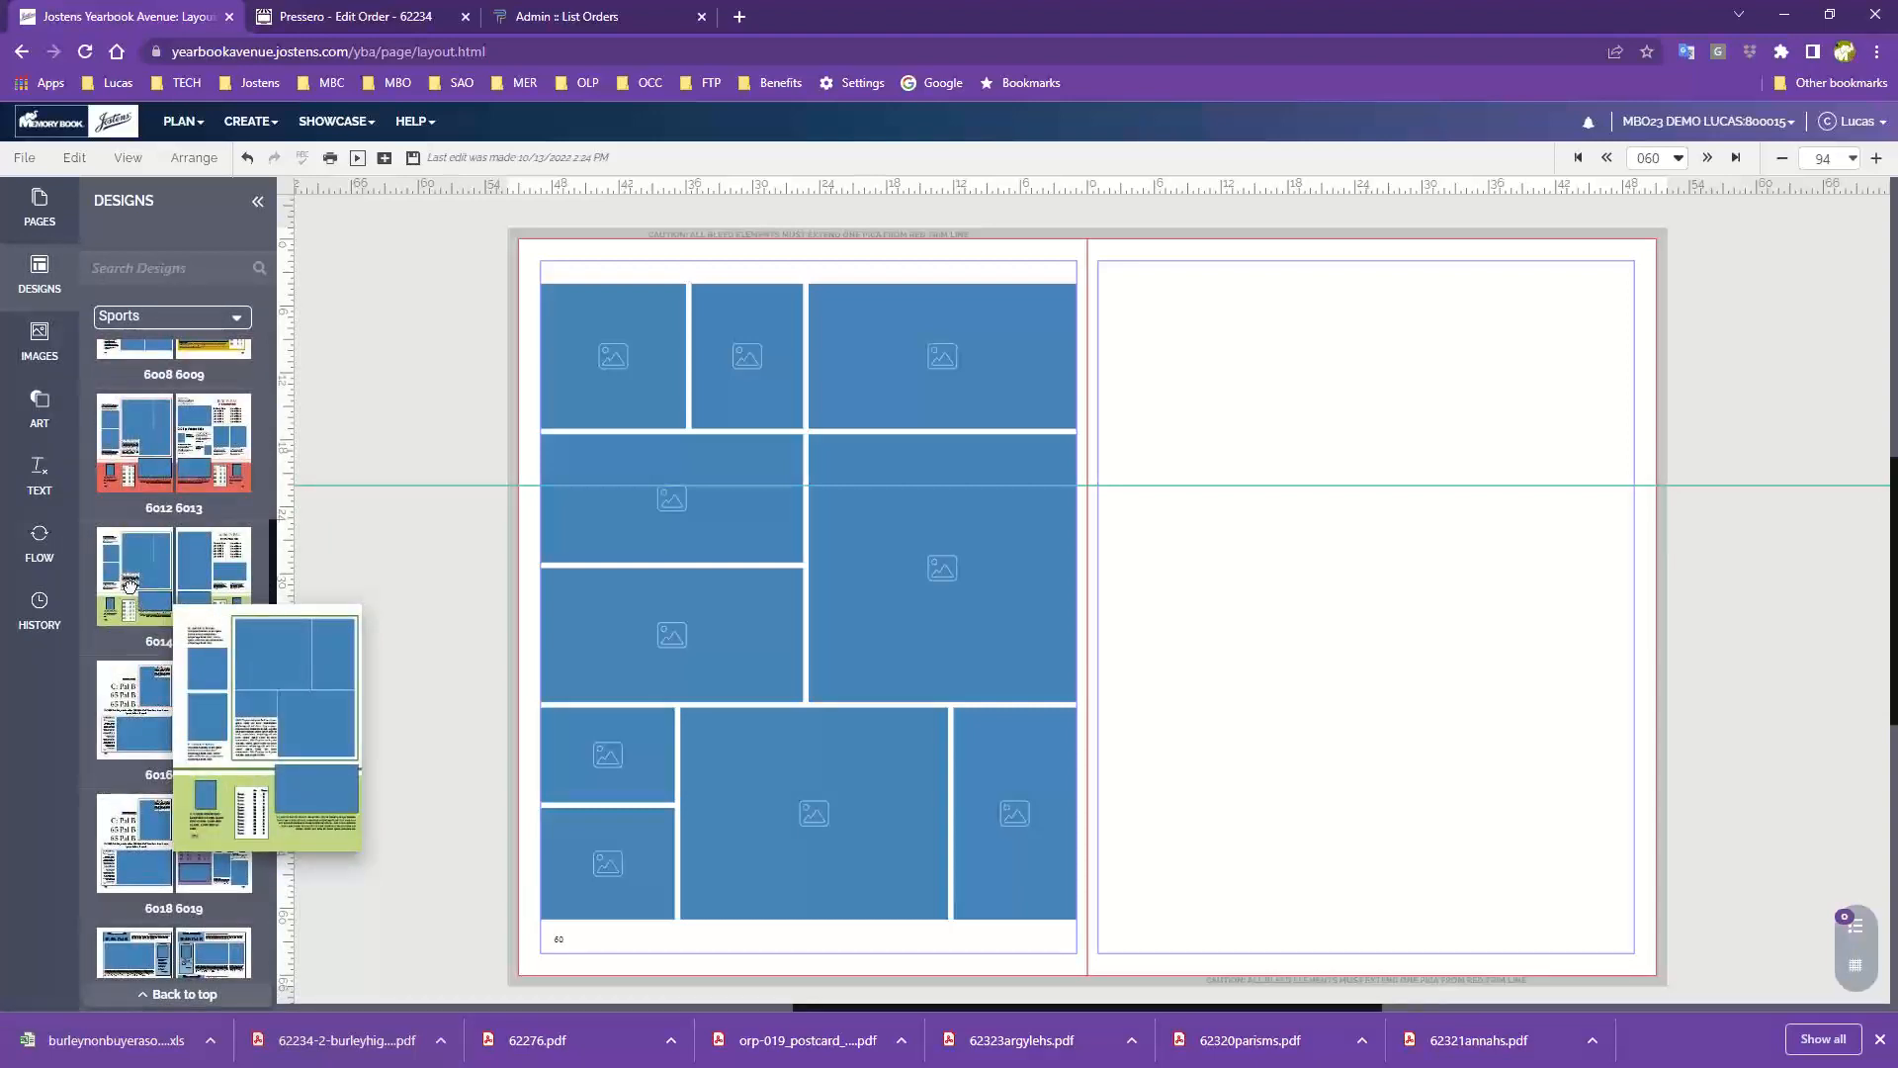
# Step: Apply Sports template 6014 to page 060 without retaining existing content, and template 6015 to facing page 061
pyautogui.moveTo(129, 586); pyautogui.dragTo(801, 507)
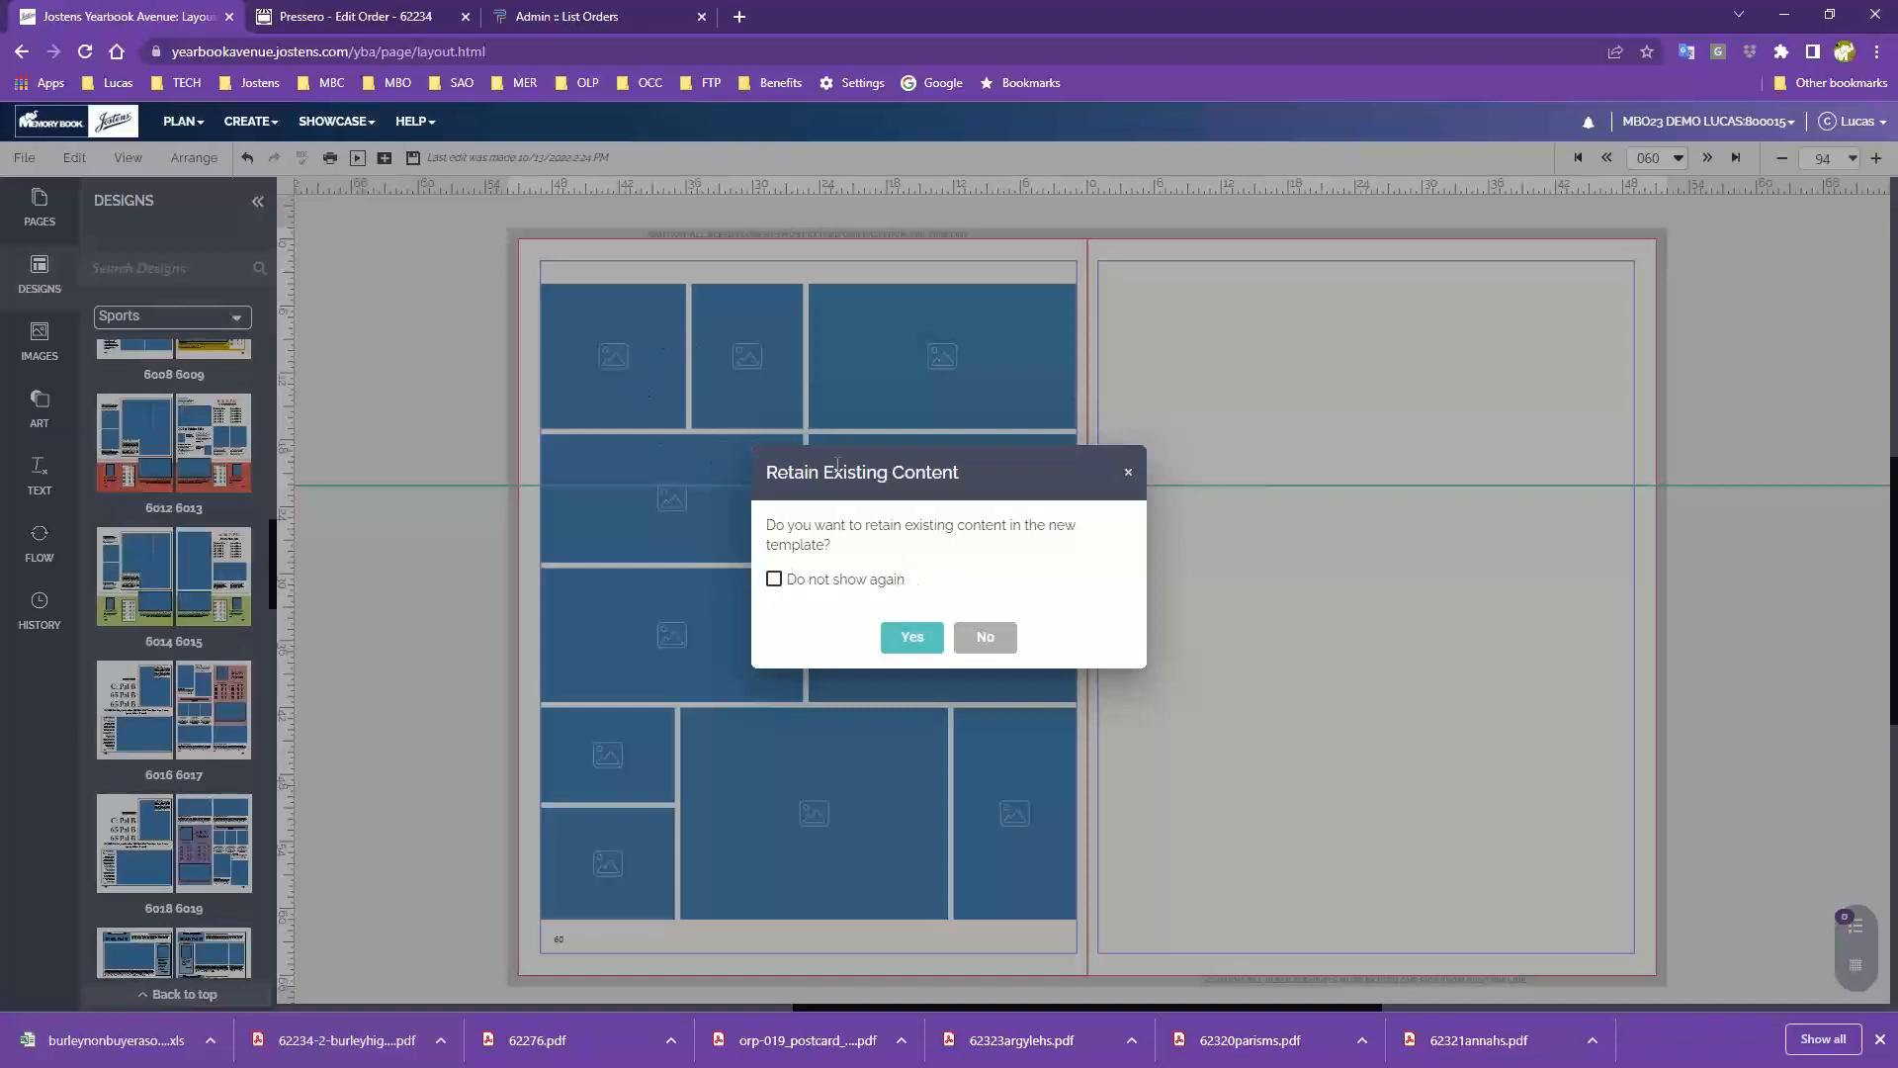
pyautogui.click(1000, 641)
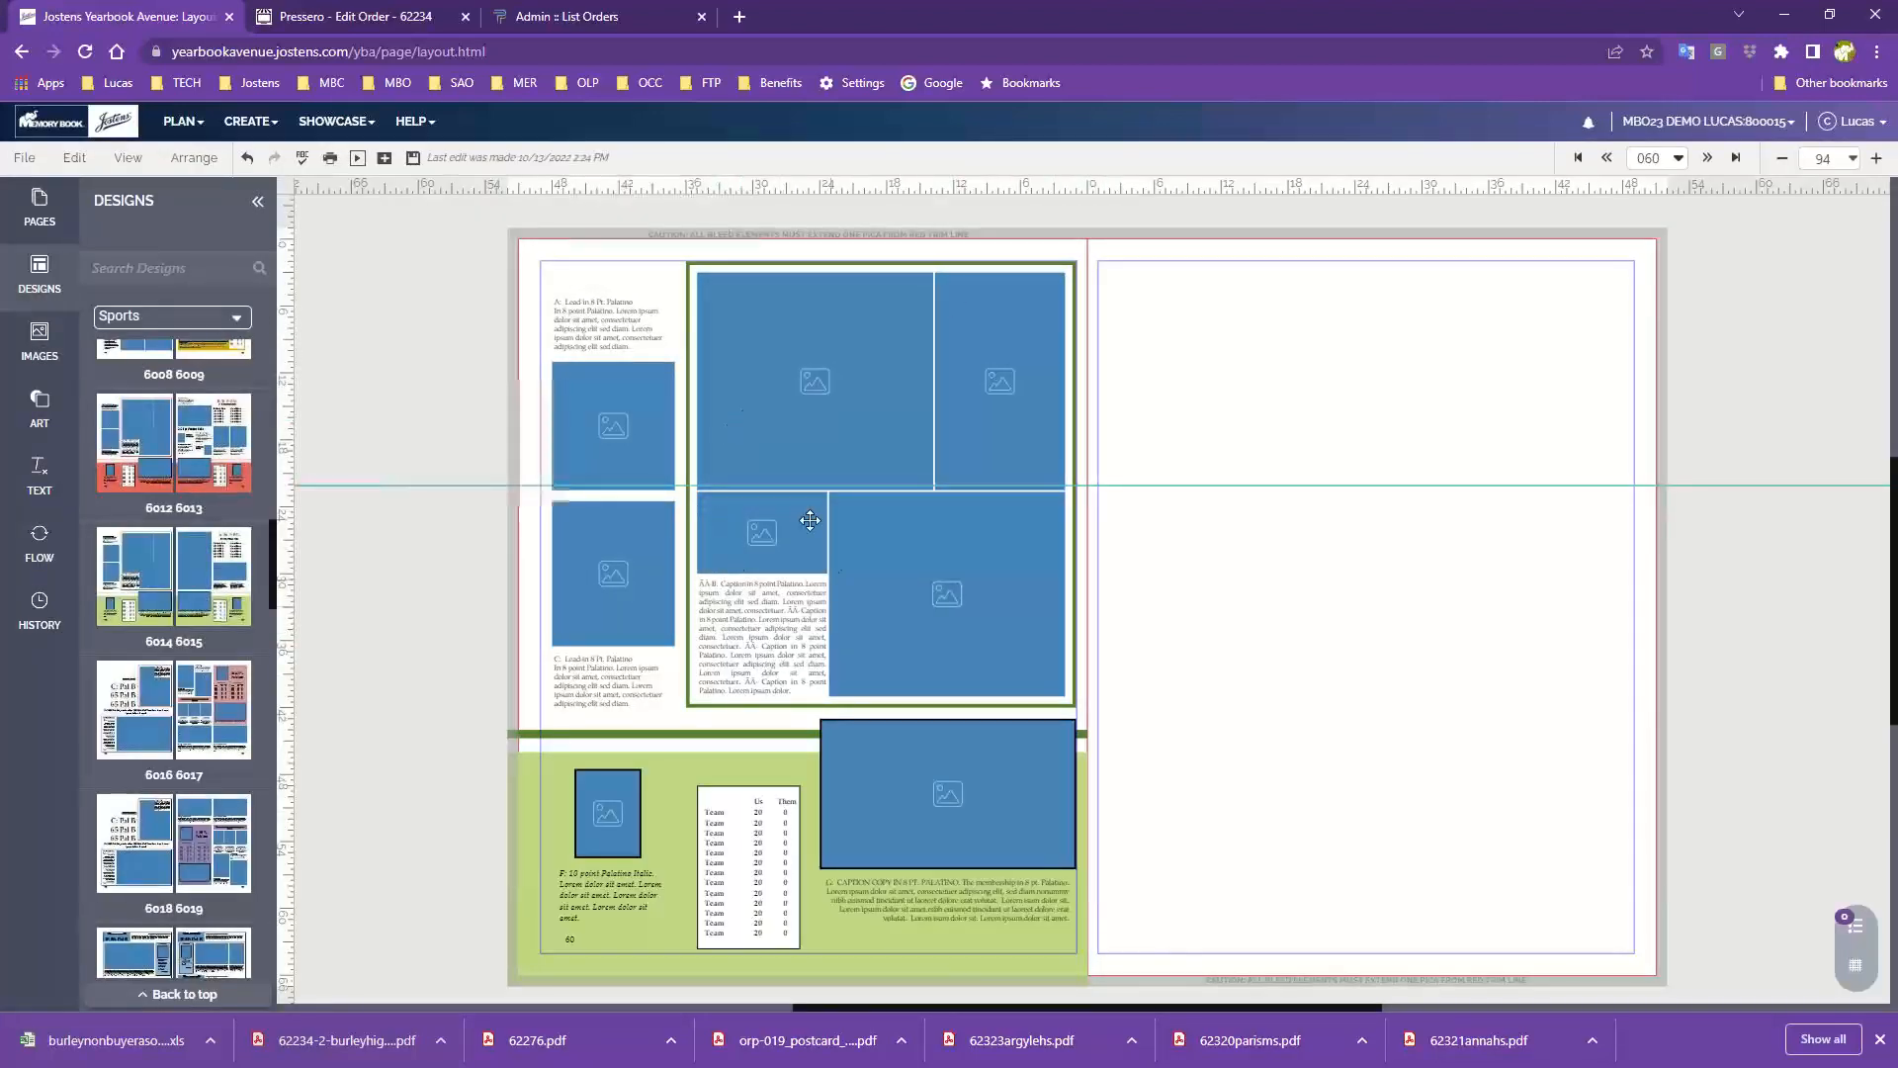
pyautogui.moveTo(216, 566)
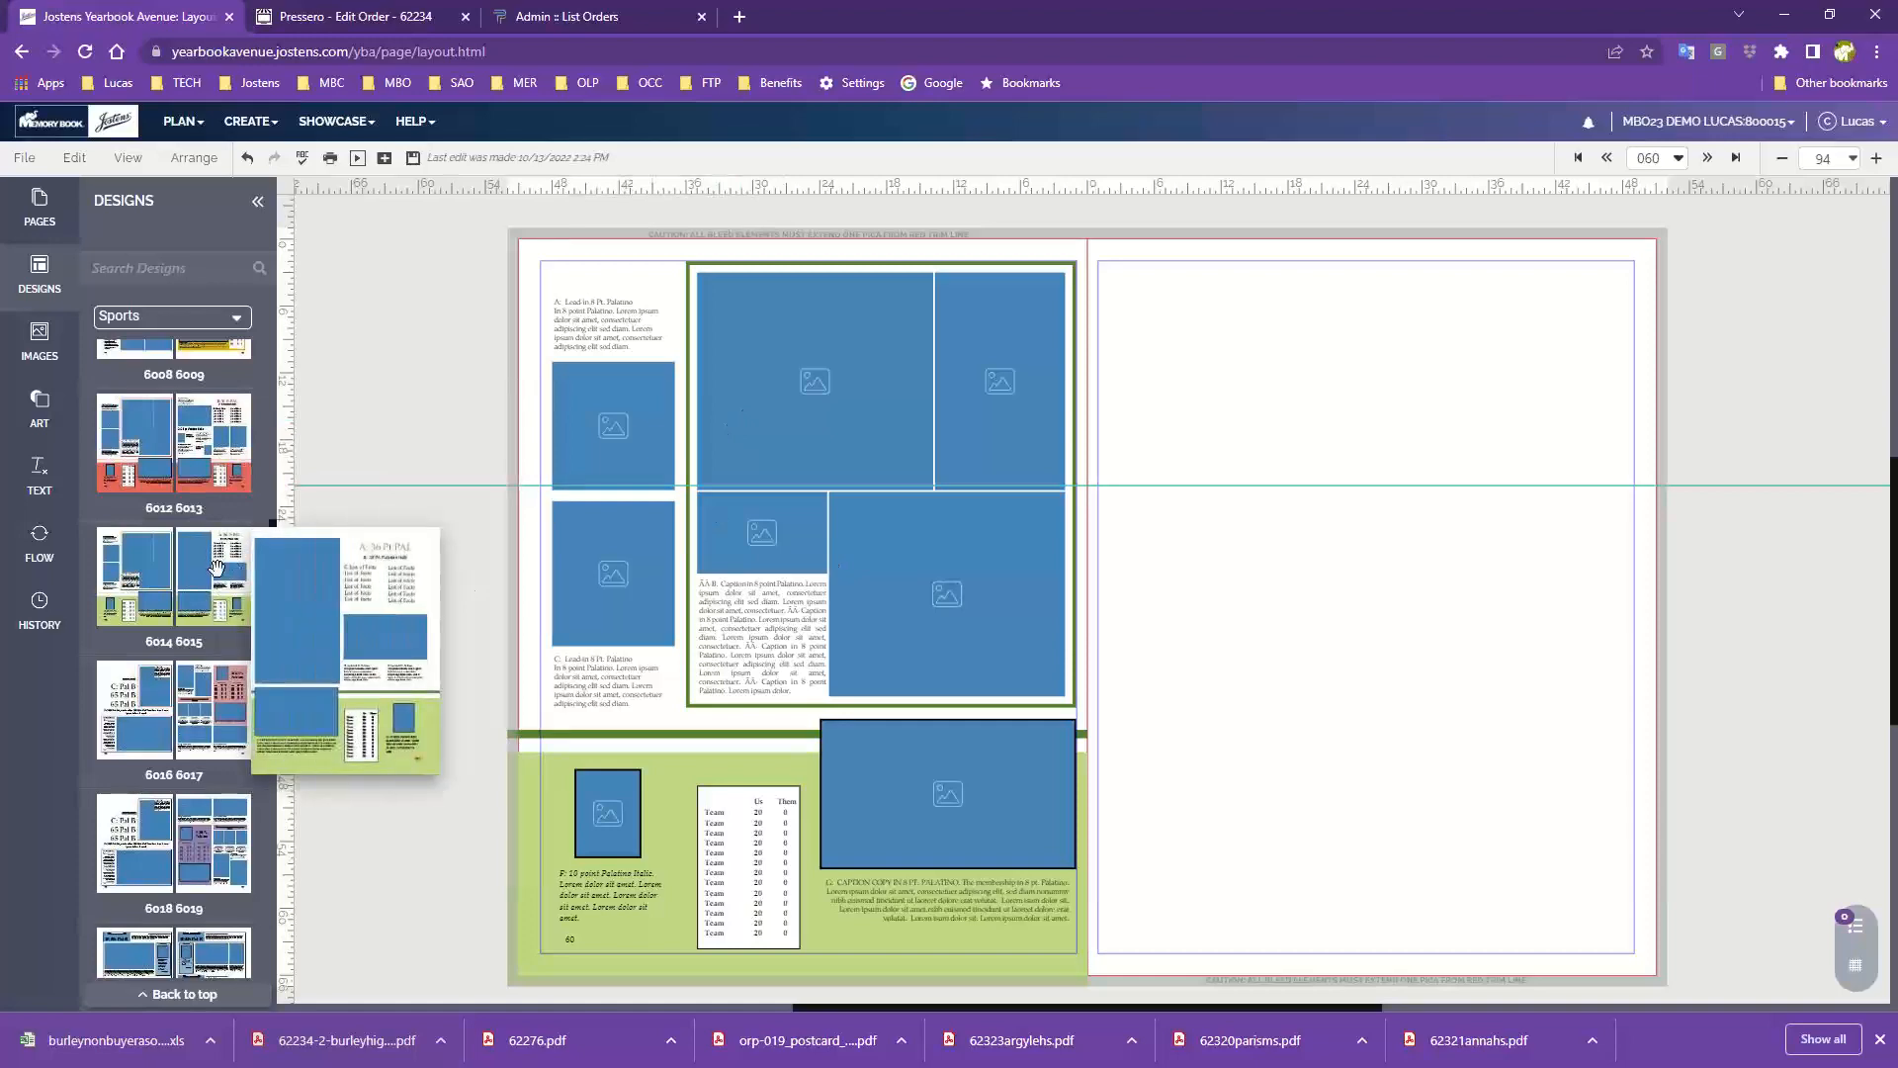
pyautogui.moveTo(216, 565); pyautogui.dragTo(1439, 502)
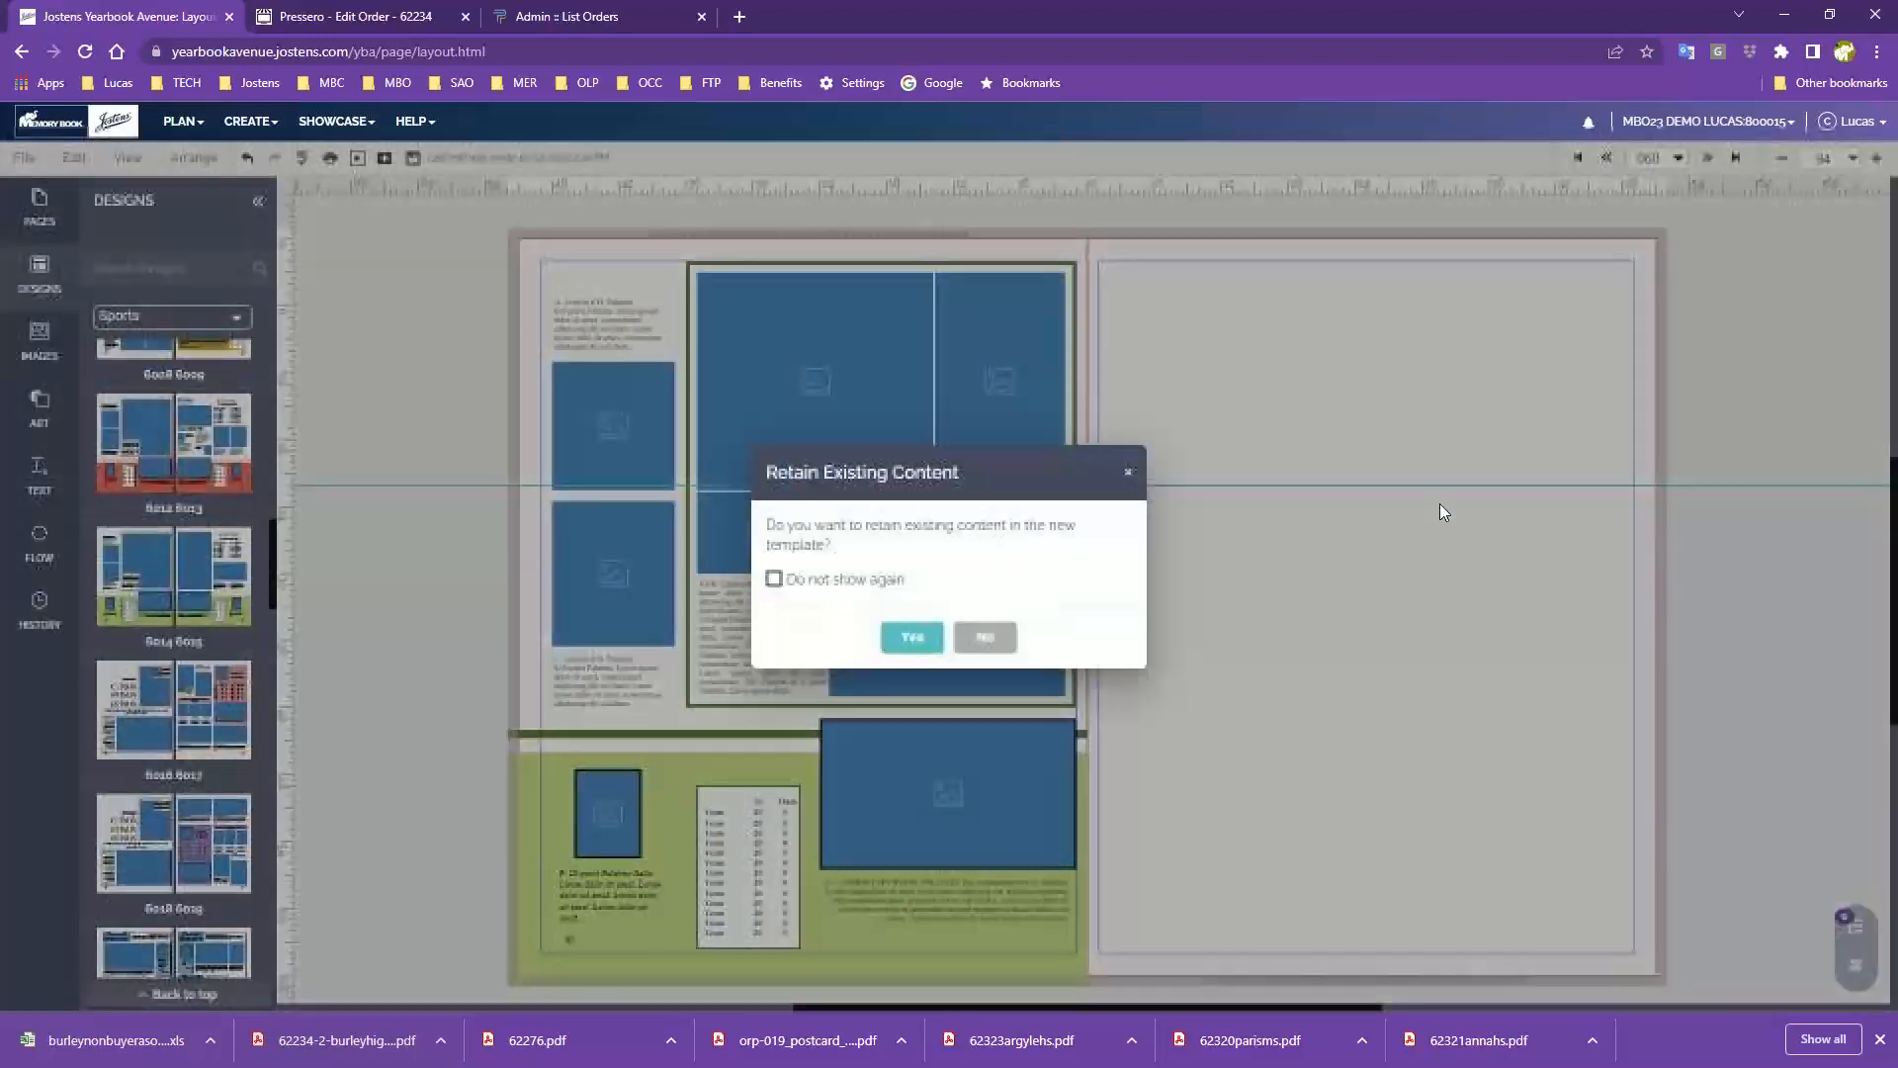
pyautogui.click(937, 642)
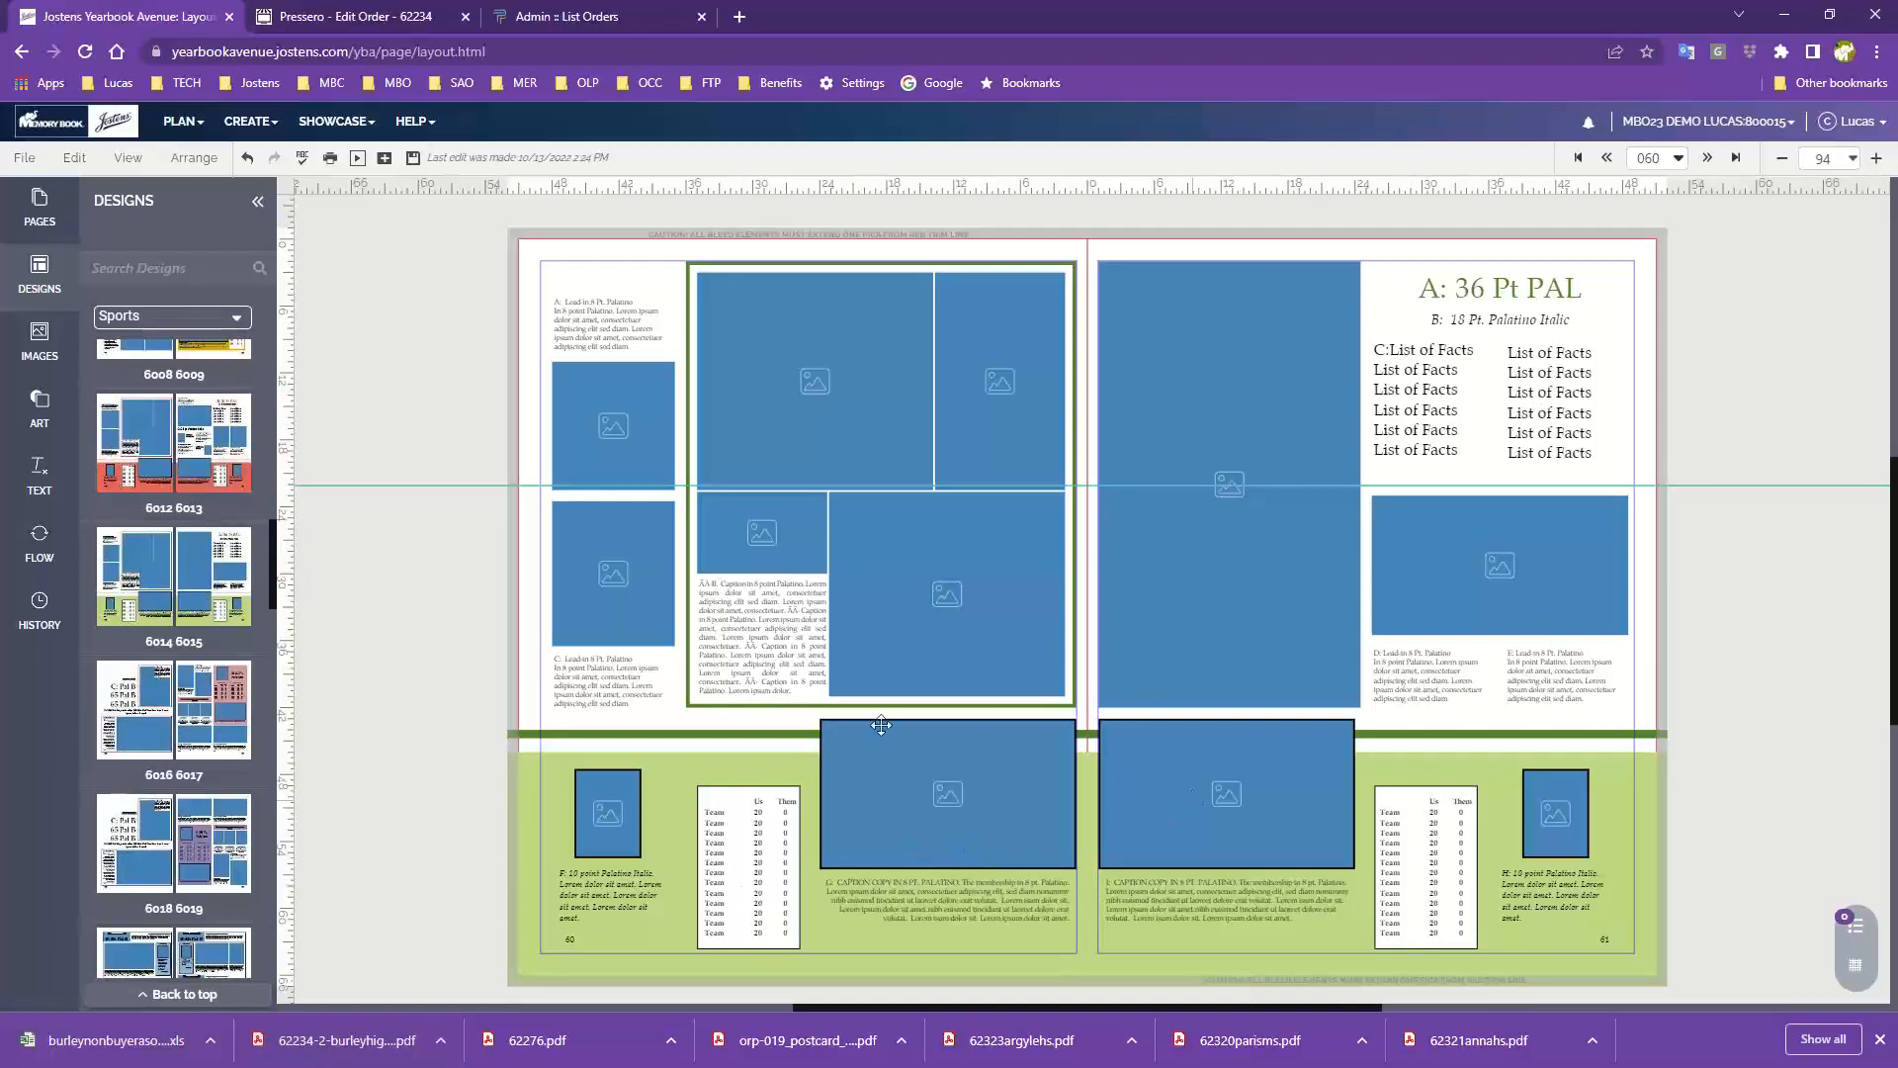
# Step: Replace the spread's layouts with Sports template 6024 on page 060 and 6025 on page 061, without retaining existing content
pyautogui.scroll(-3, 168, 704)
pyautogui.scroll(-4, 168, 704)
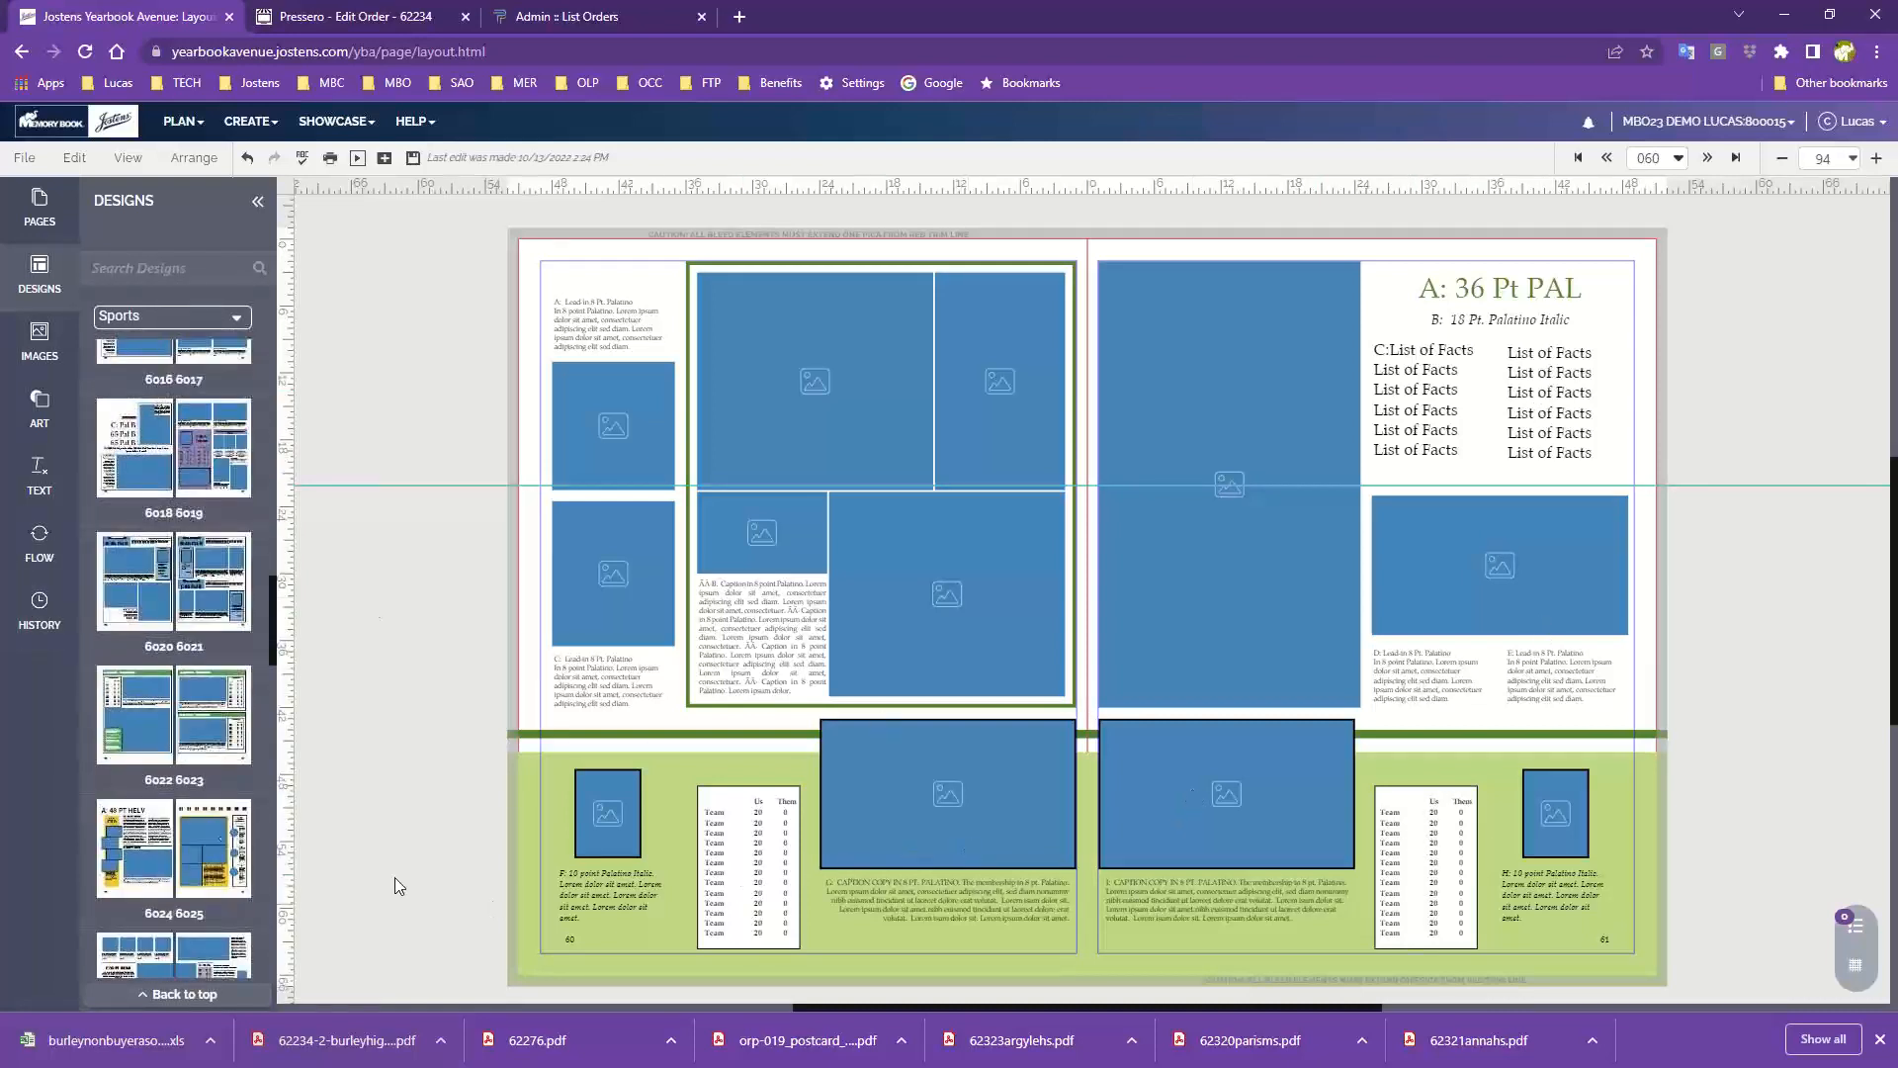
pyautogui.moveTo(105, 589); pyautogui.dragTo(890, 593)
pyautogui.click(981, 637)
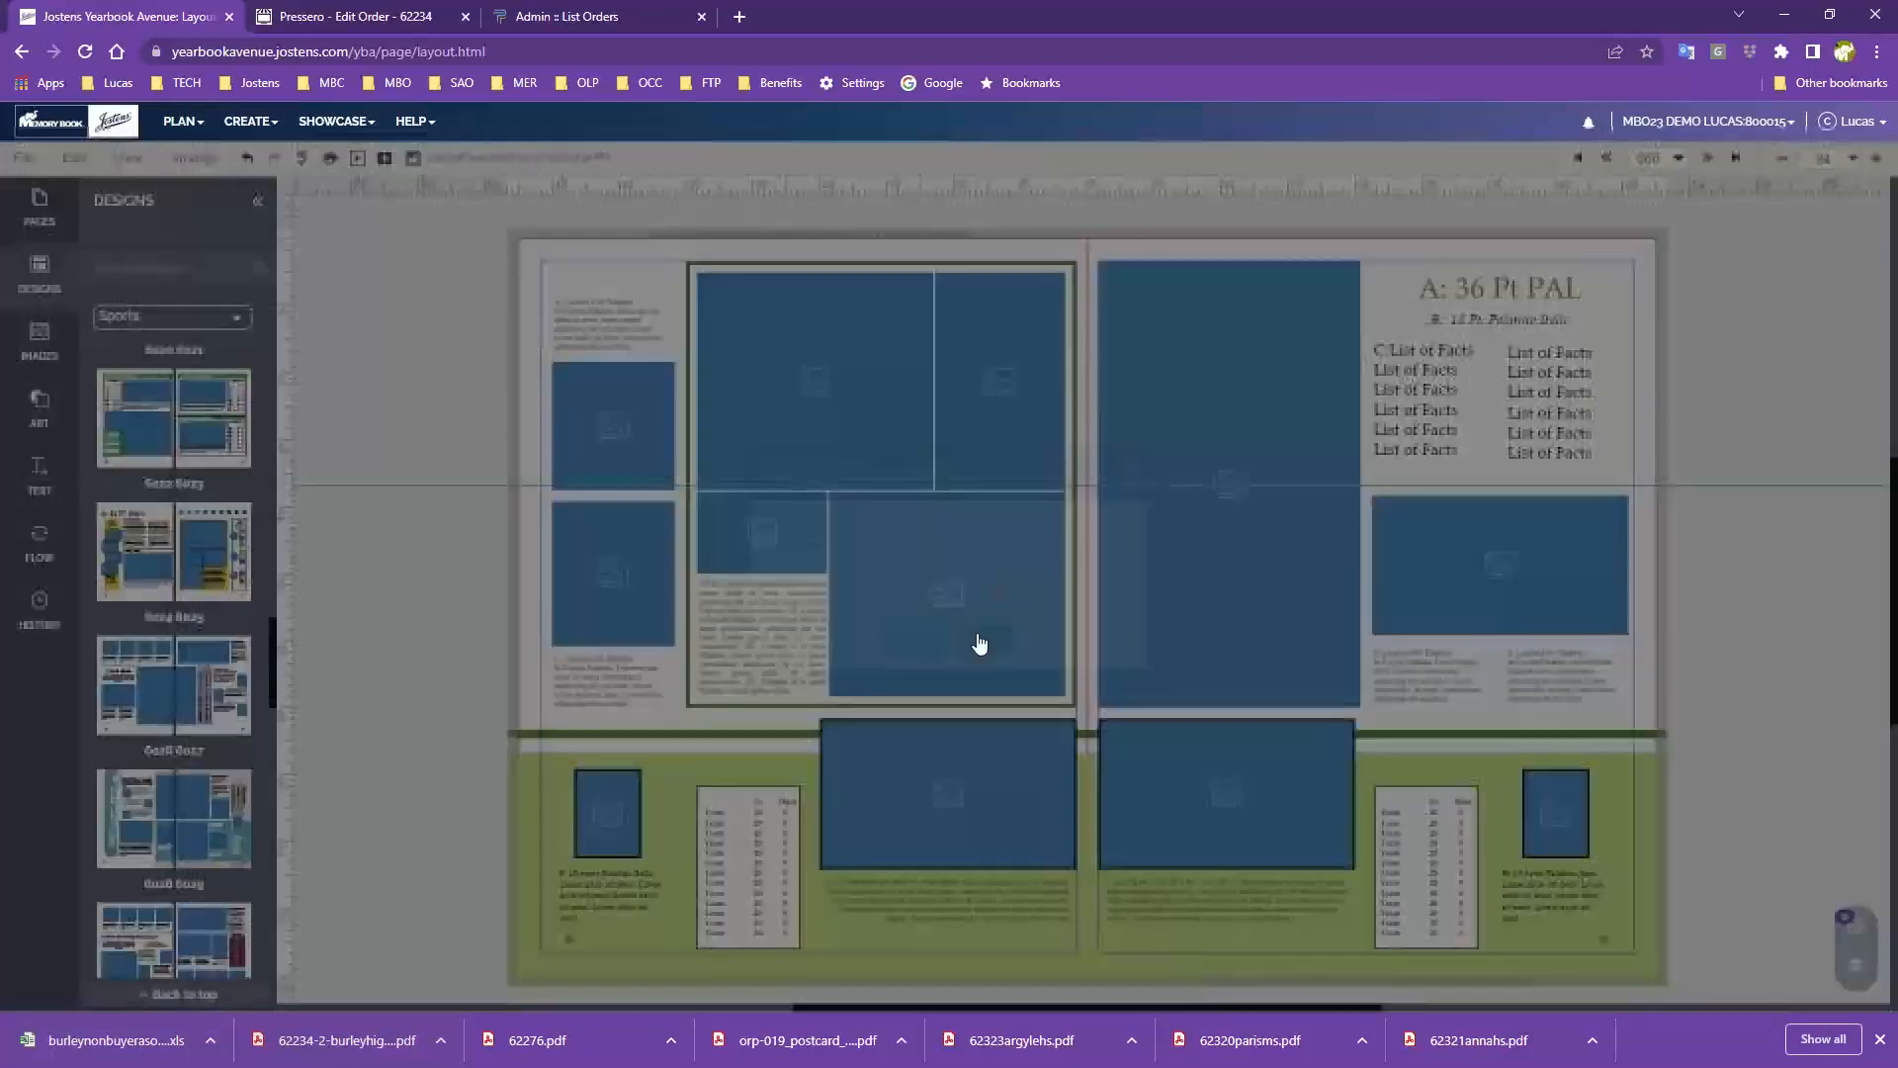
pyautogui.moveTo(212, 553); pyautogui.dragTo(1350, 530)
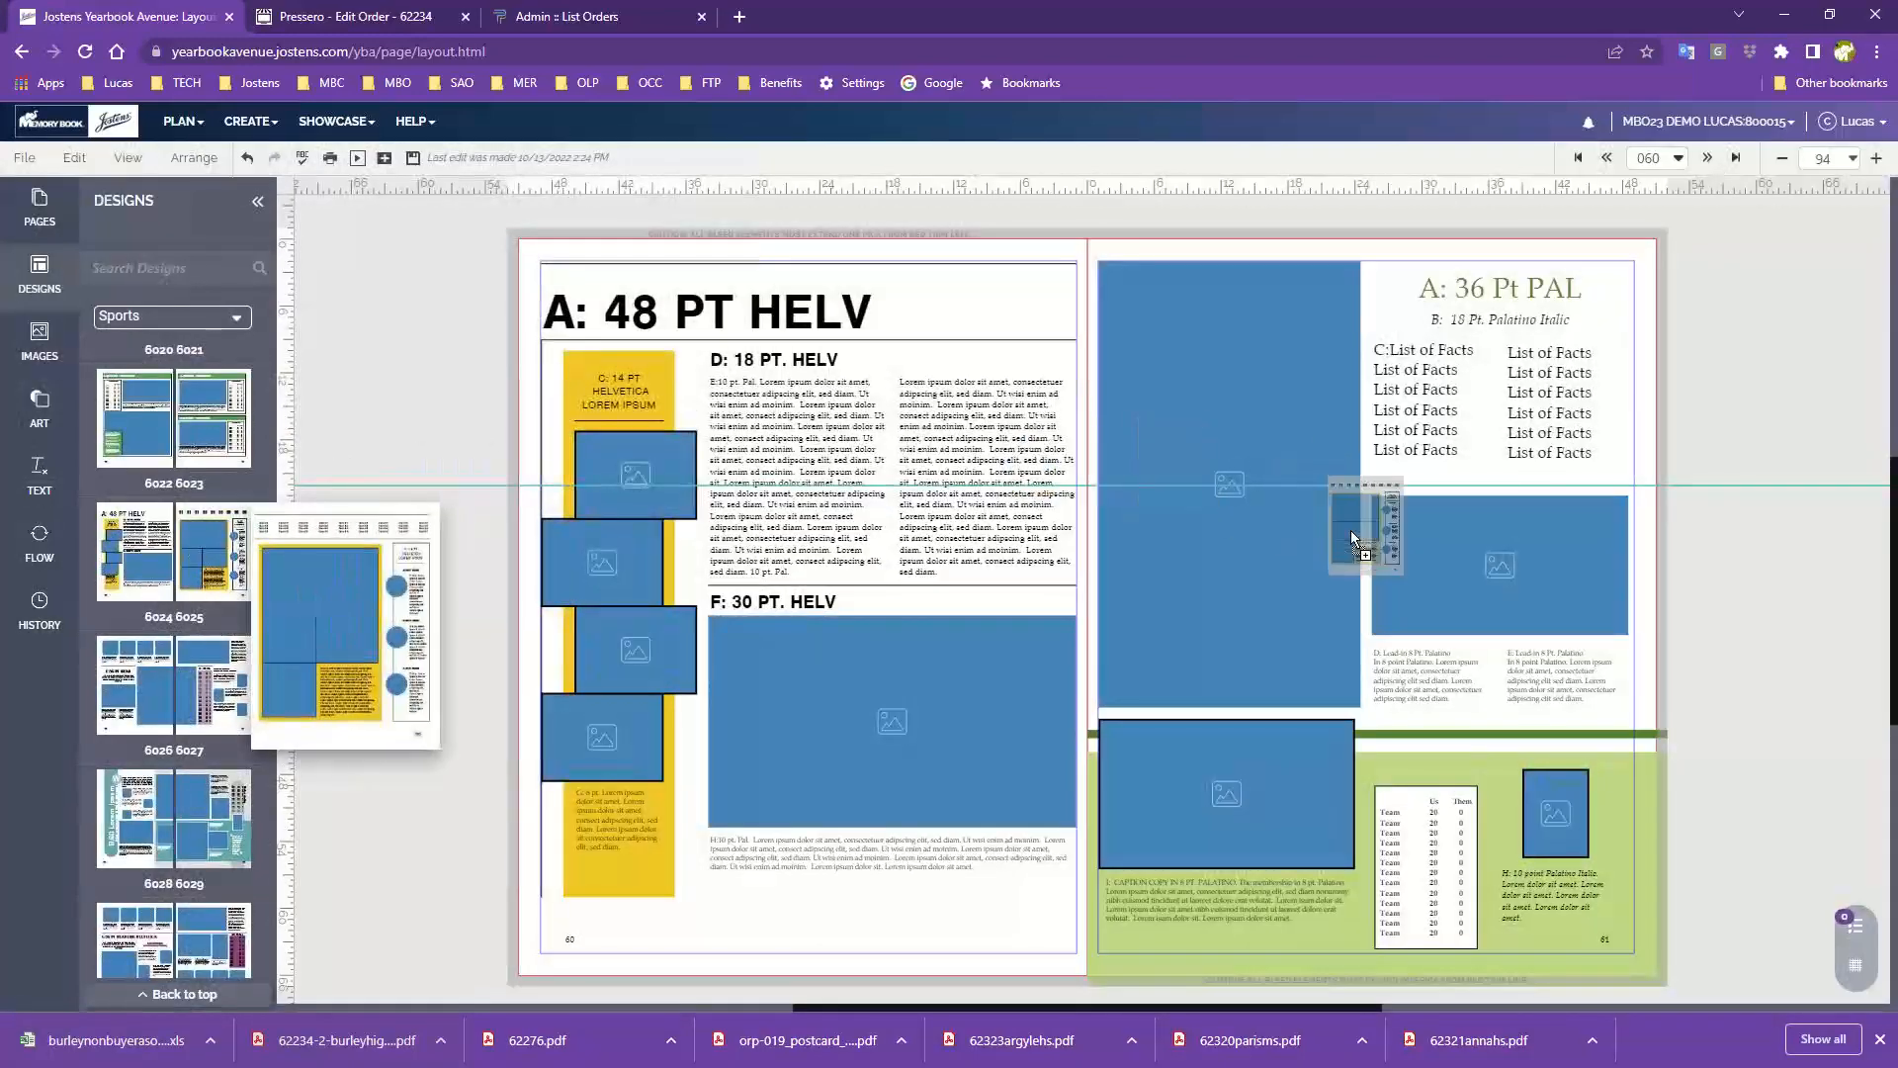
pyautogui.click(983, 638)
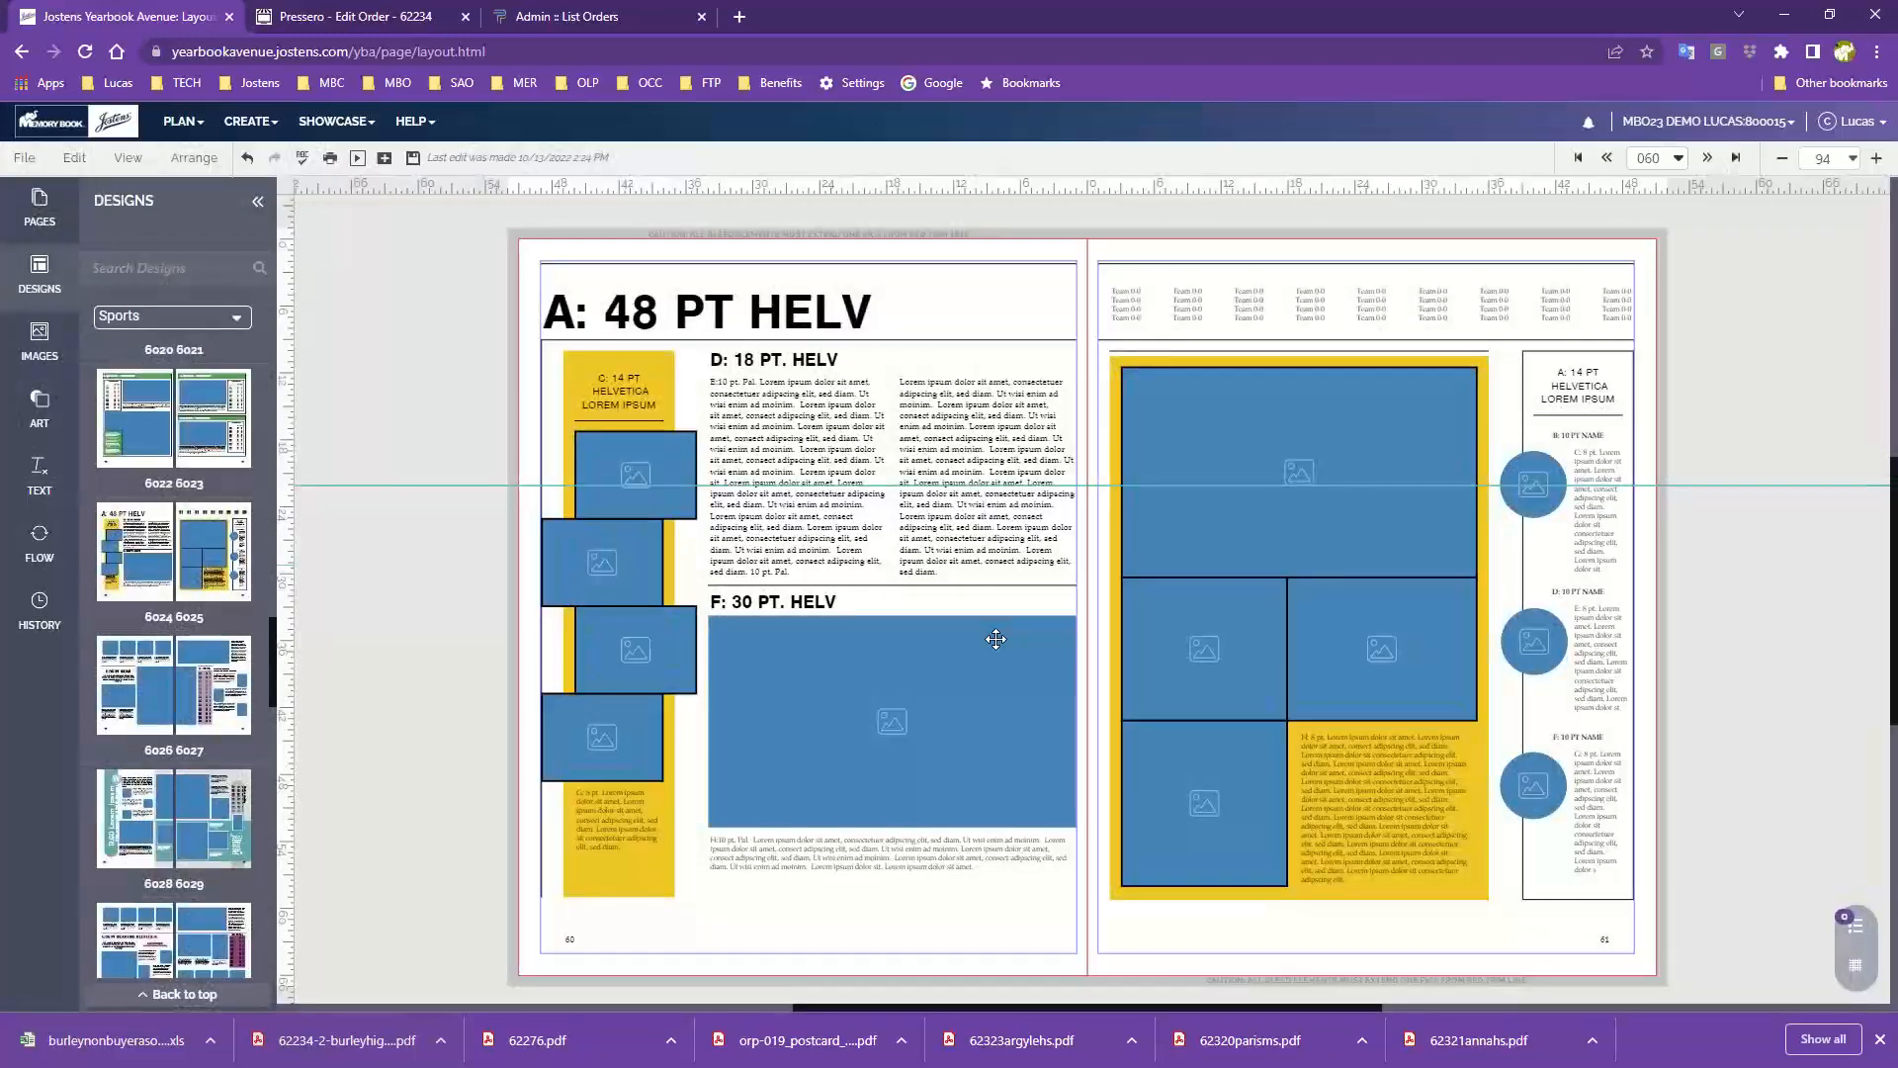
# Step: Look through the Sports templates from 6026 to 6047
pyautogui.scroll(-1, 189, 651)
pyautogui.scroll(-2, 189, 652)
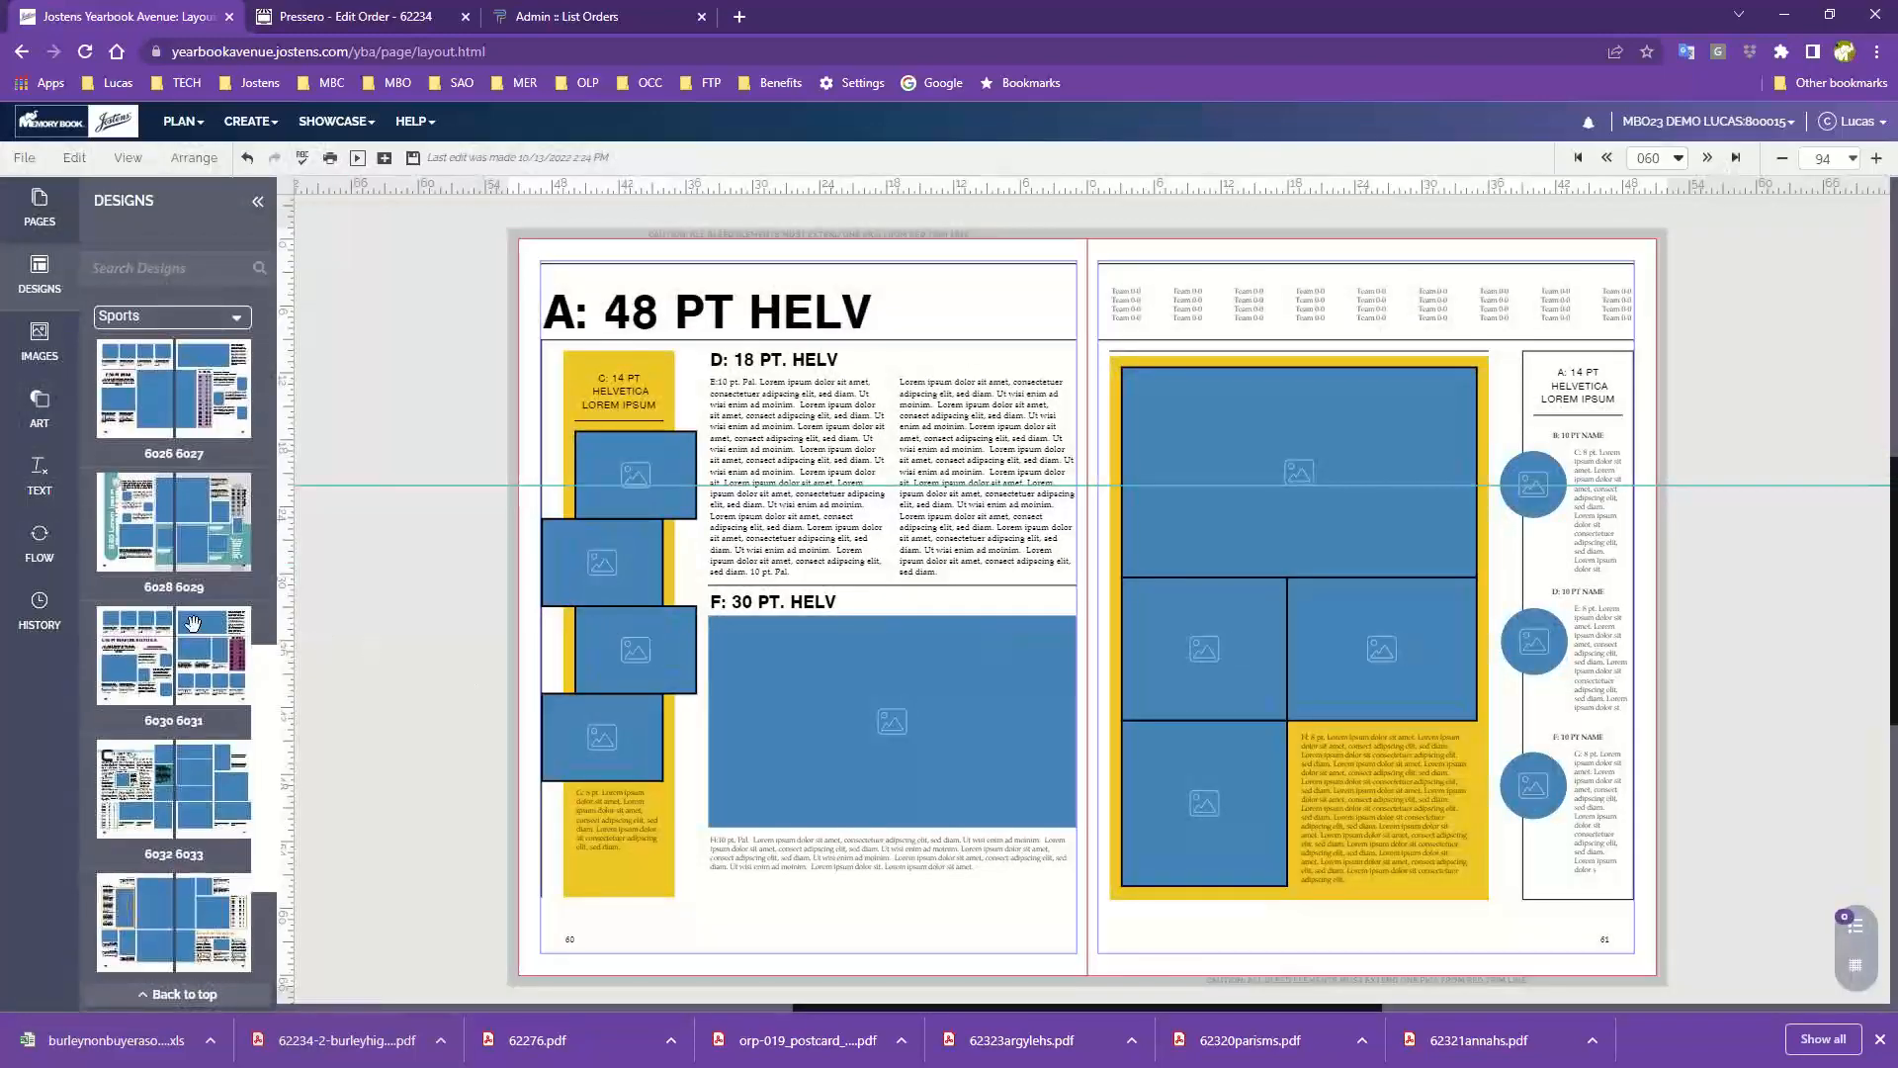
pyautogui.moveTo(193, 623)
pyautogui.scroll(-9, 193, 623)
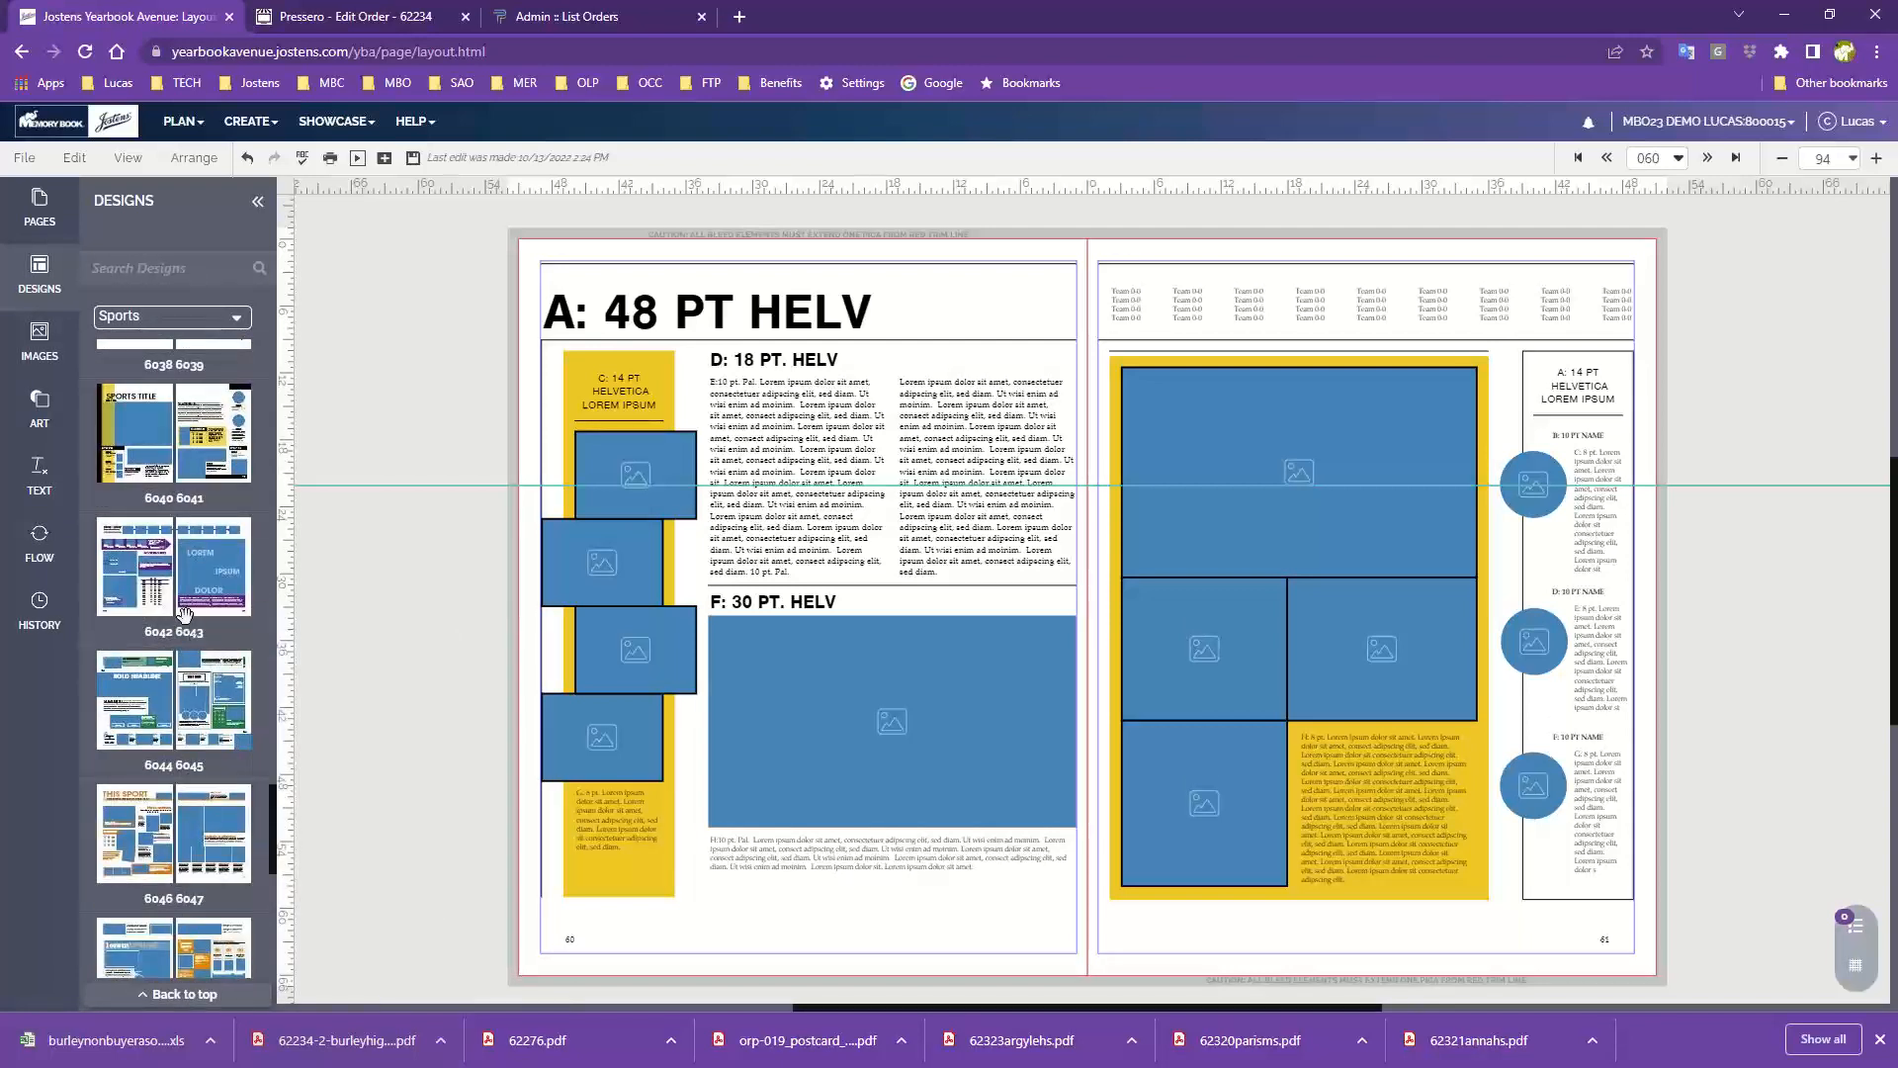
# Step: Return to the Candids collection and apply template 3028 to page 060 and 3029 to page 061, without retaining existing content
pyautogui.click(160, 318)
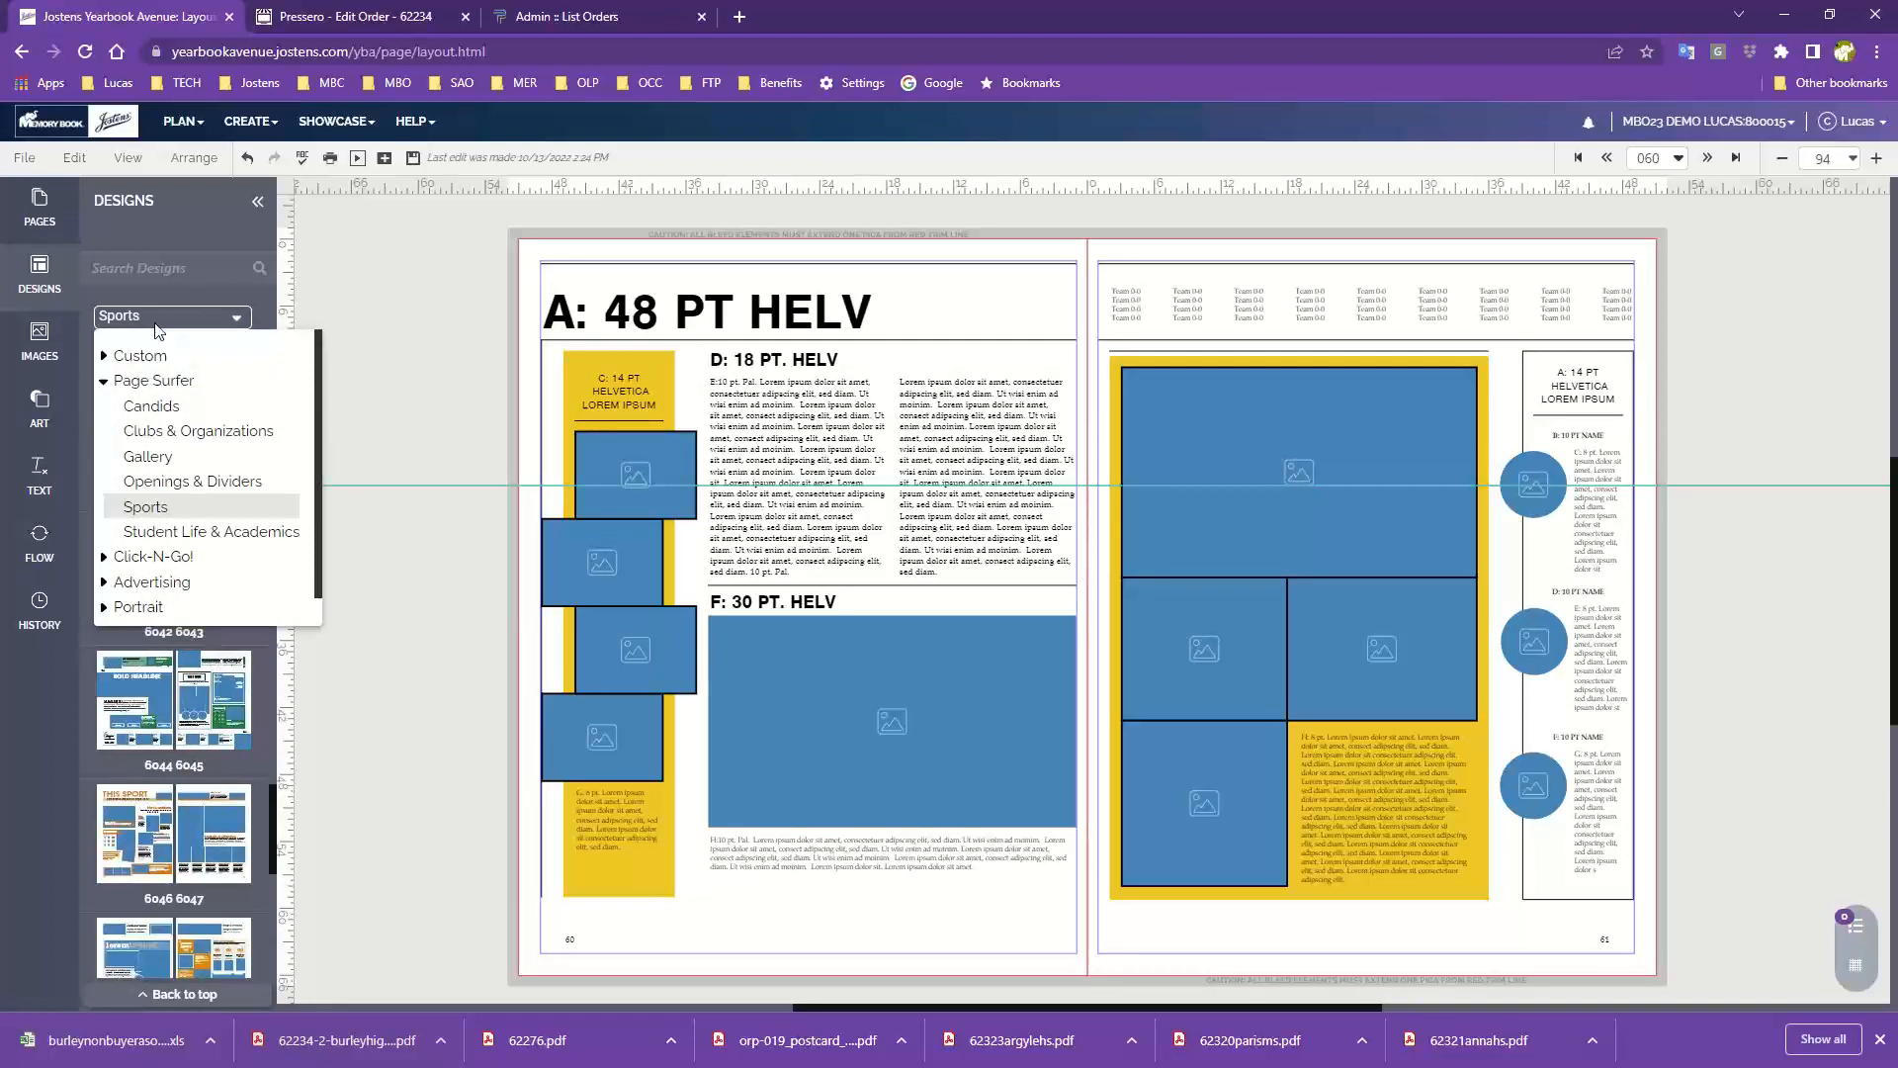
pyautogui.click(150, 407)
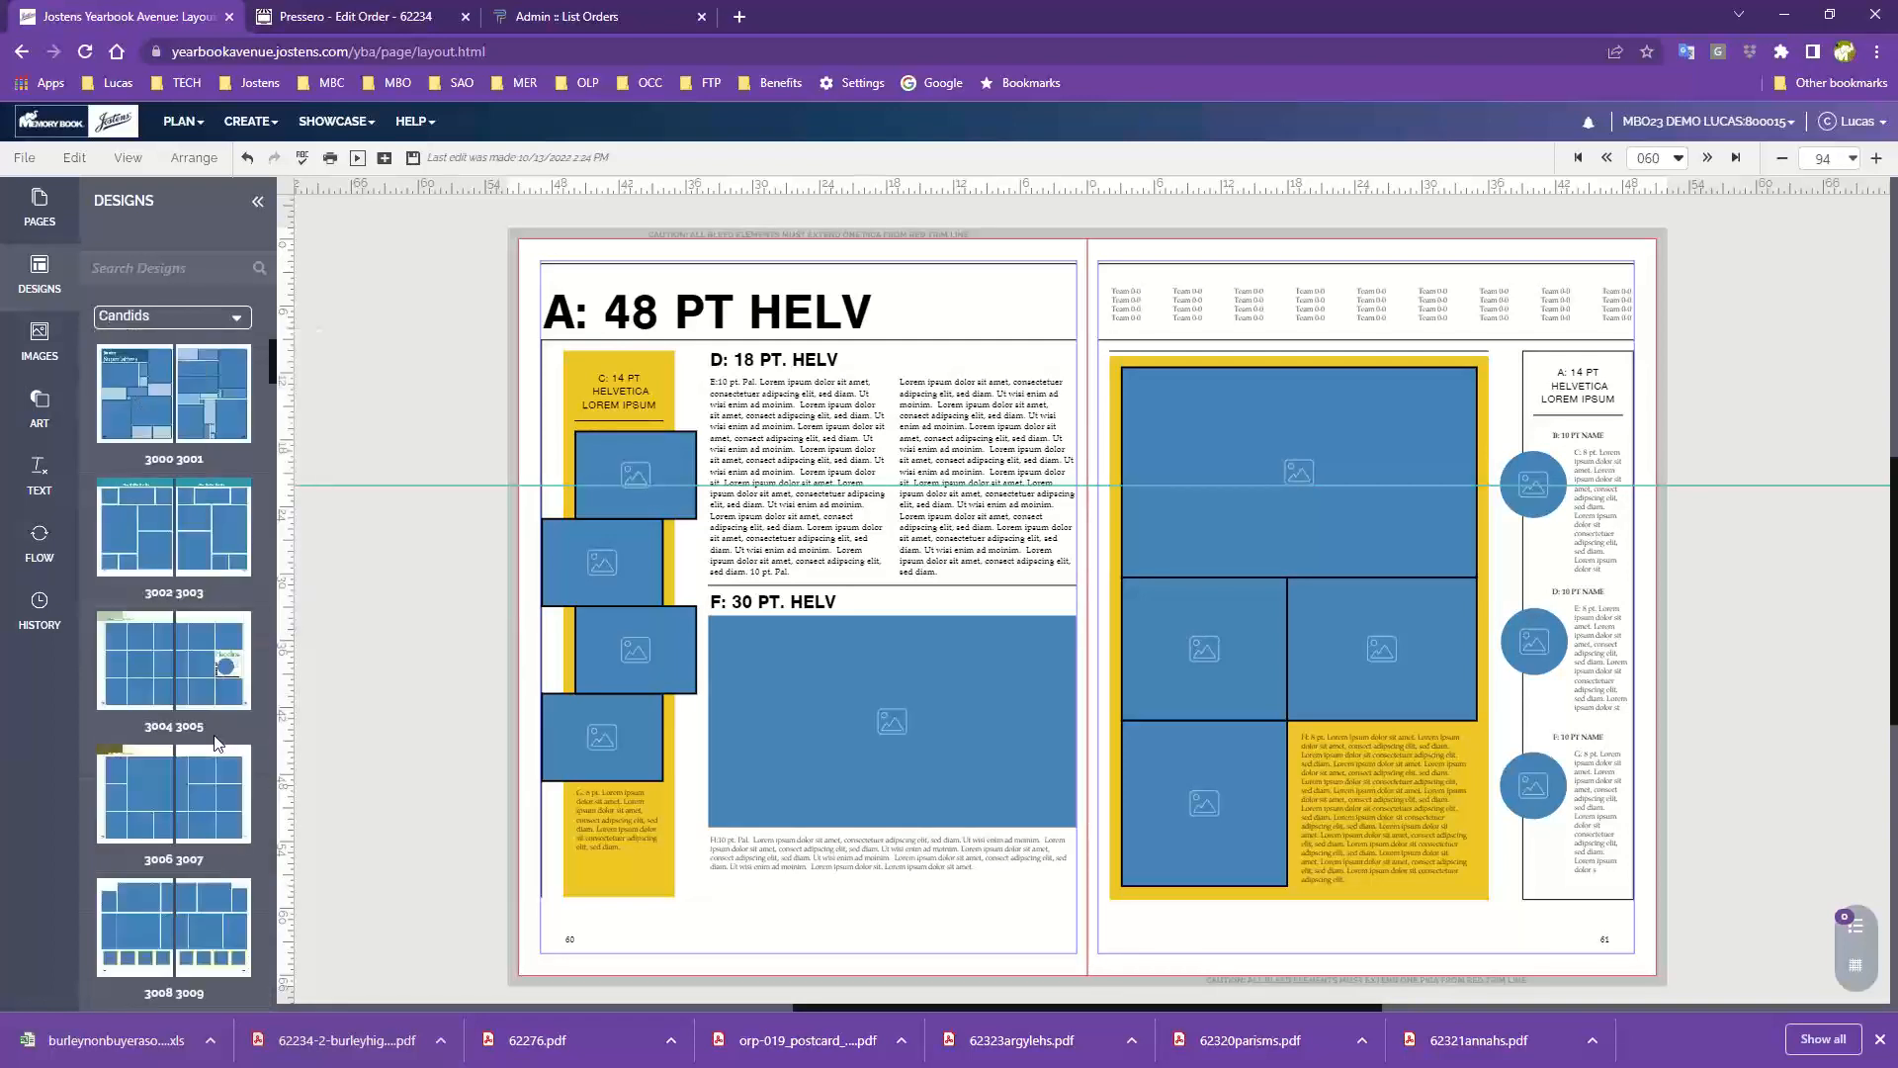
pyautogui.scroll(-8, 213, 743)
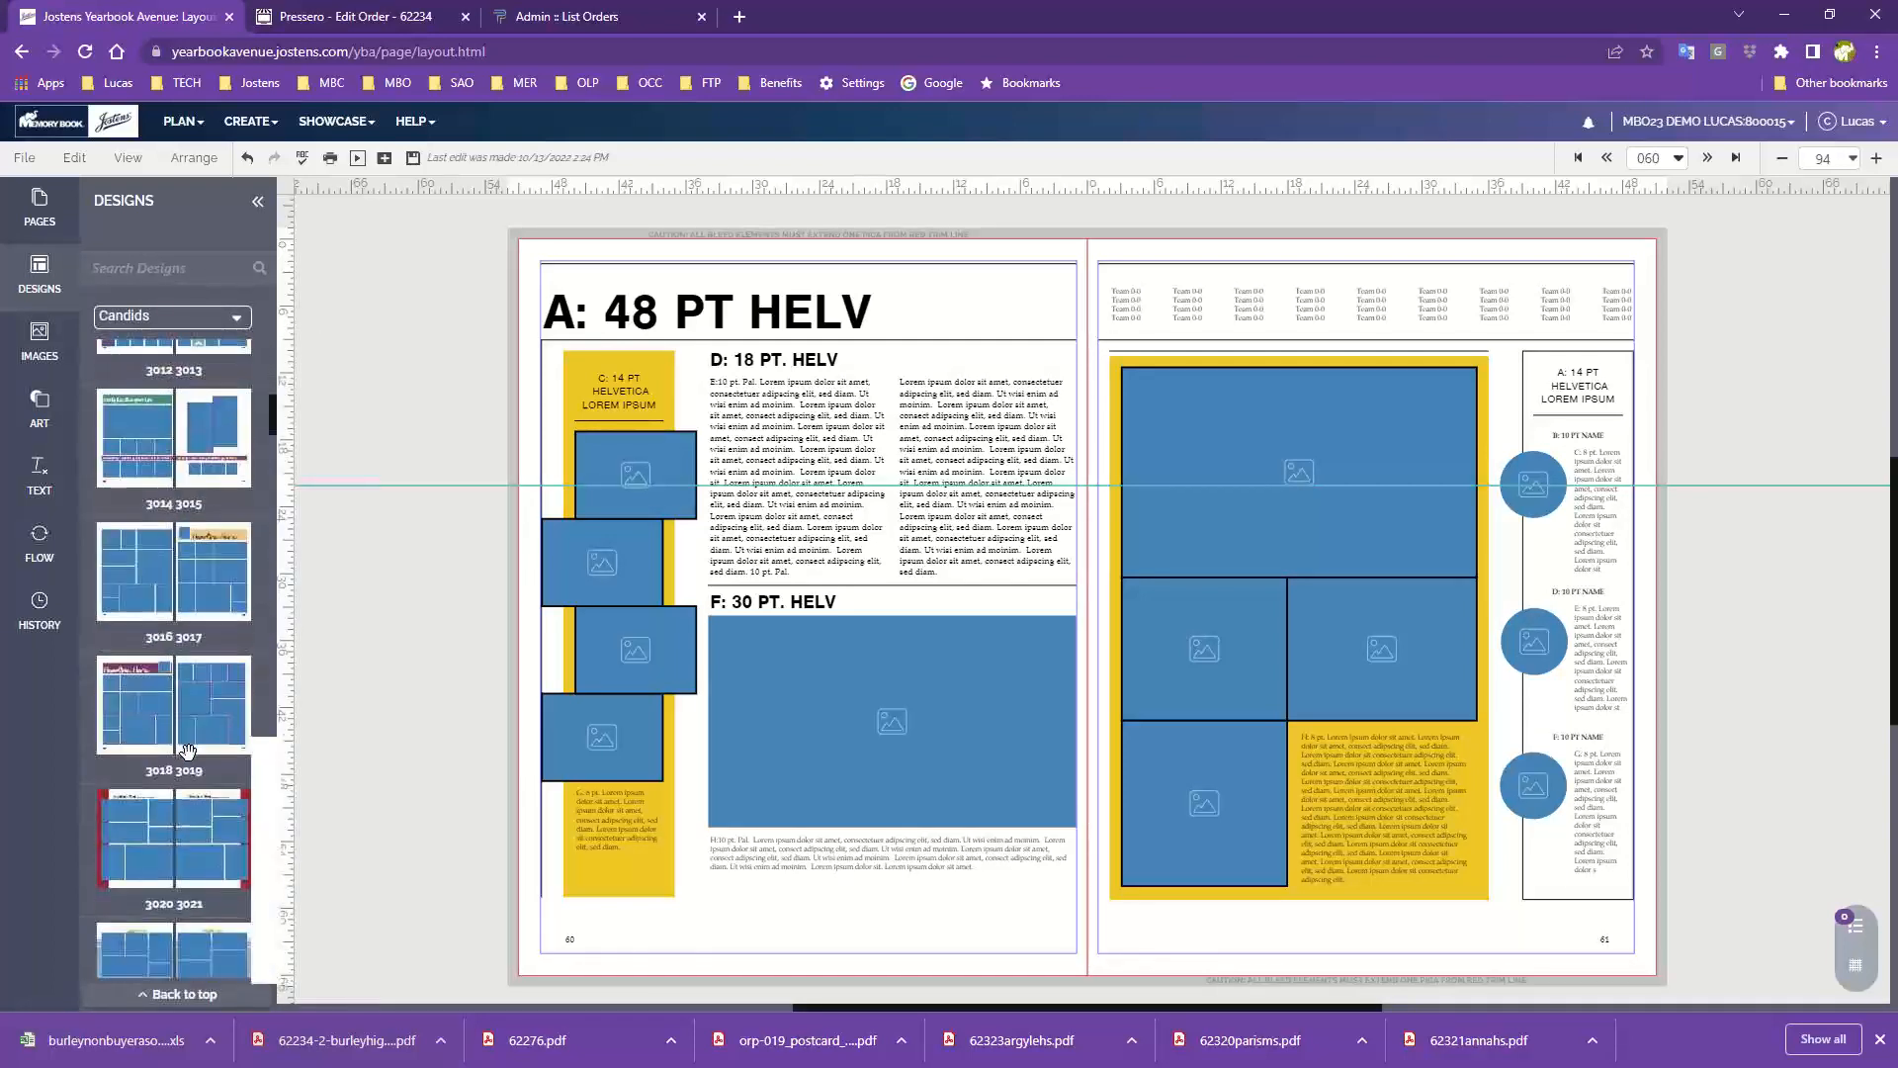
pyautogui.moveTo(238, 700)
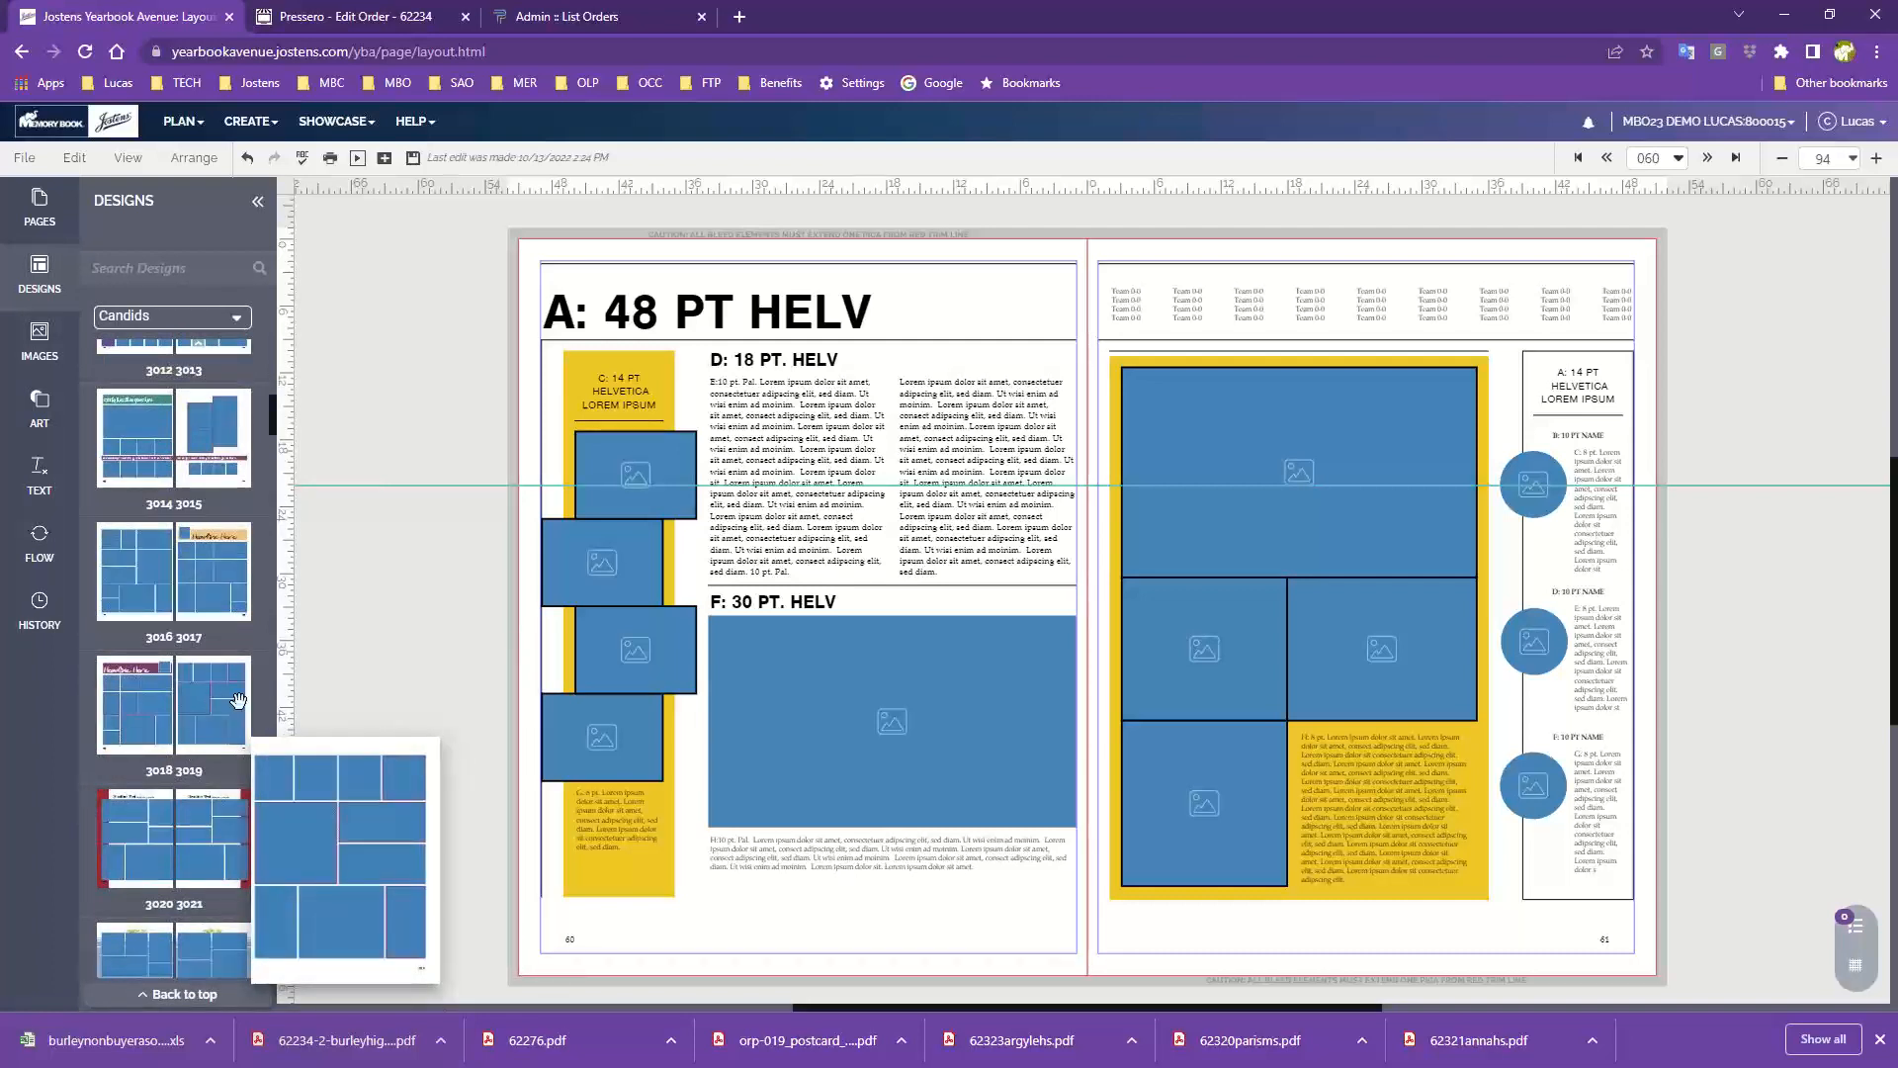
pyautogui.scroll(-5, 240, 699)
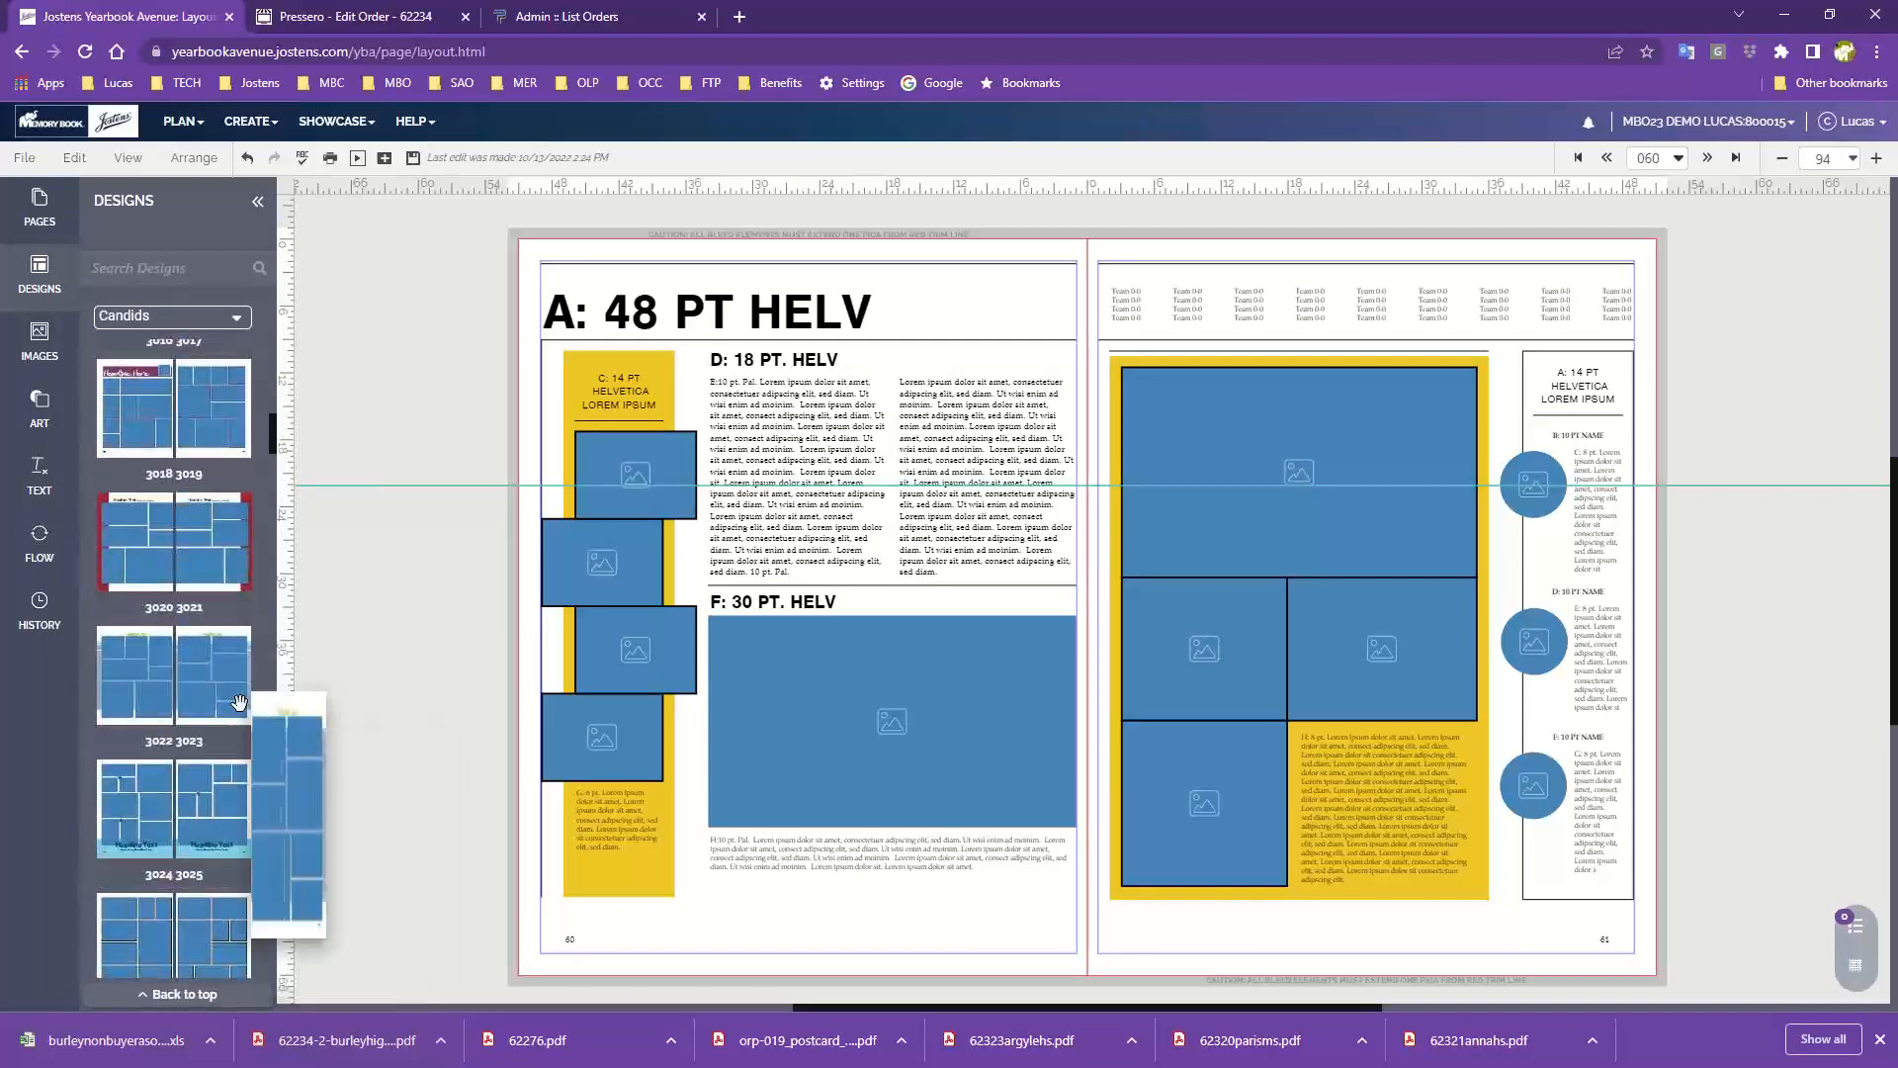
pyautogui.scroll(-3, 243, 707)
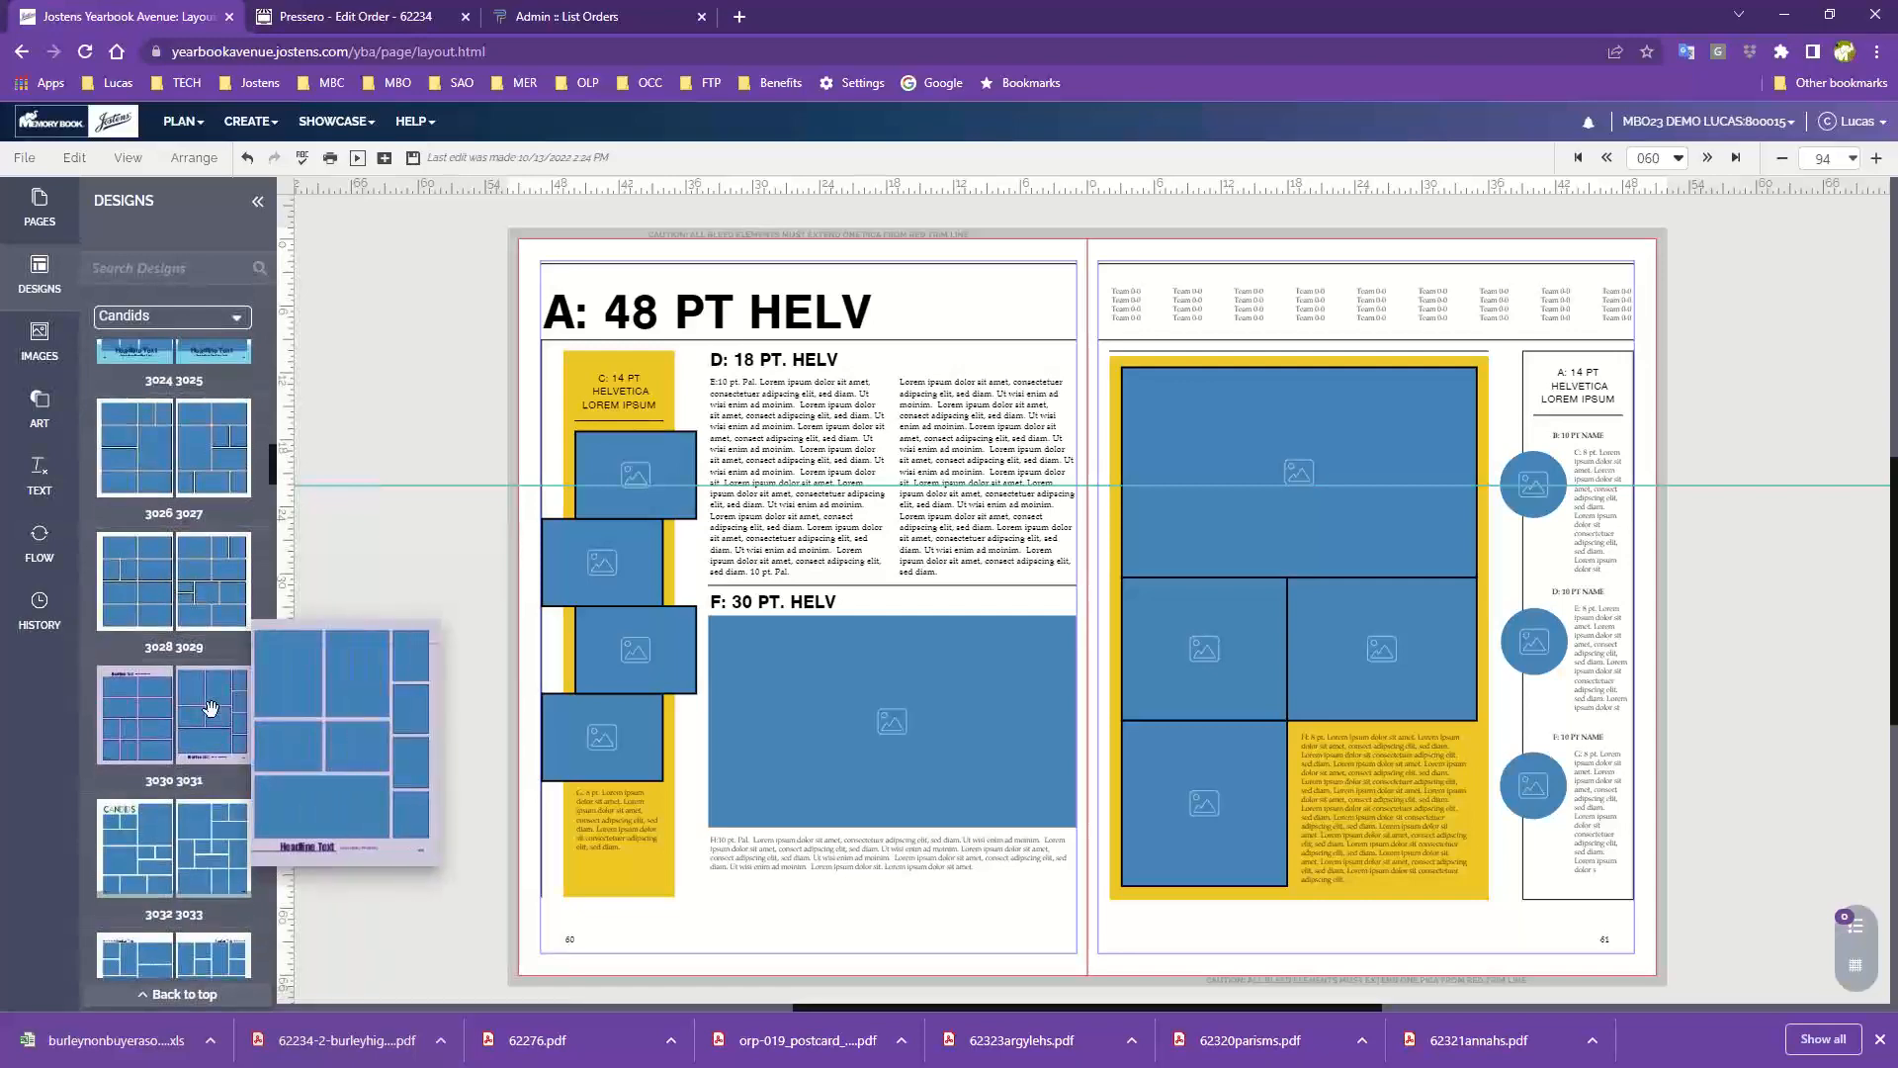
pyautogui.moveTo(187, 704); pyautogui.dragTo(771, 478)
pyautogui.click(985, 636)
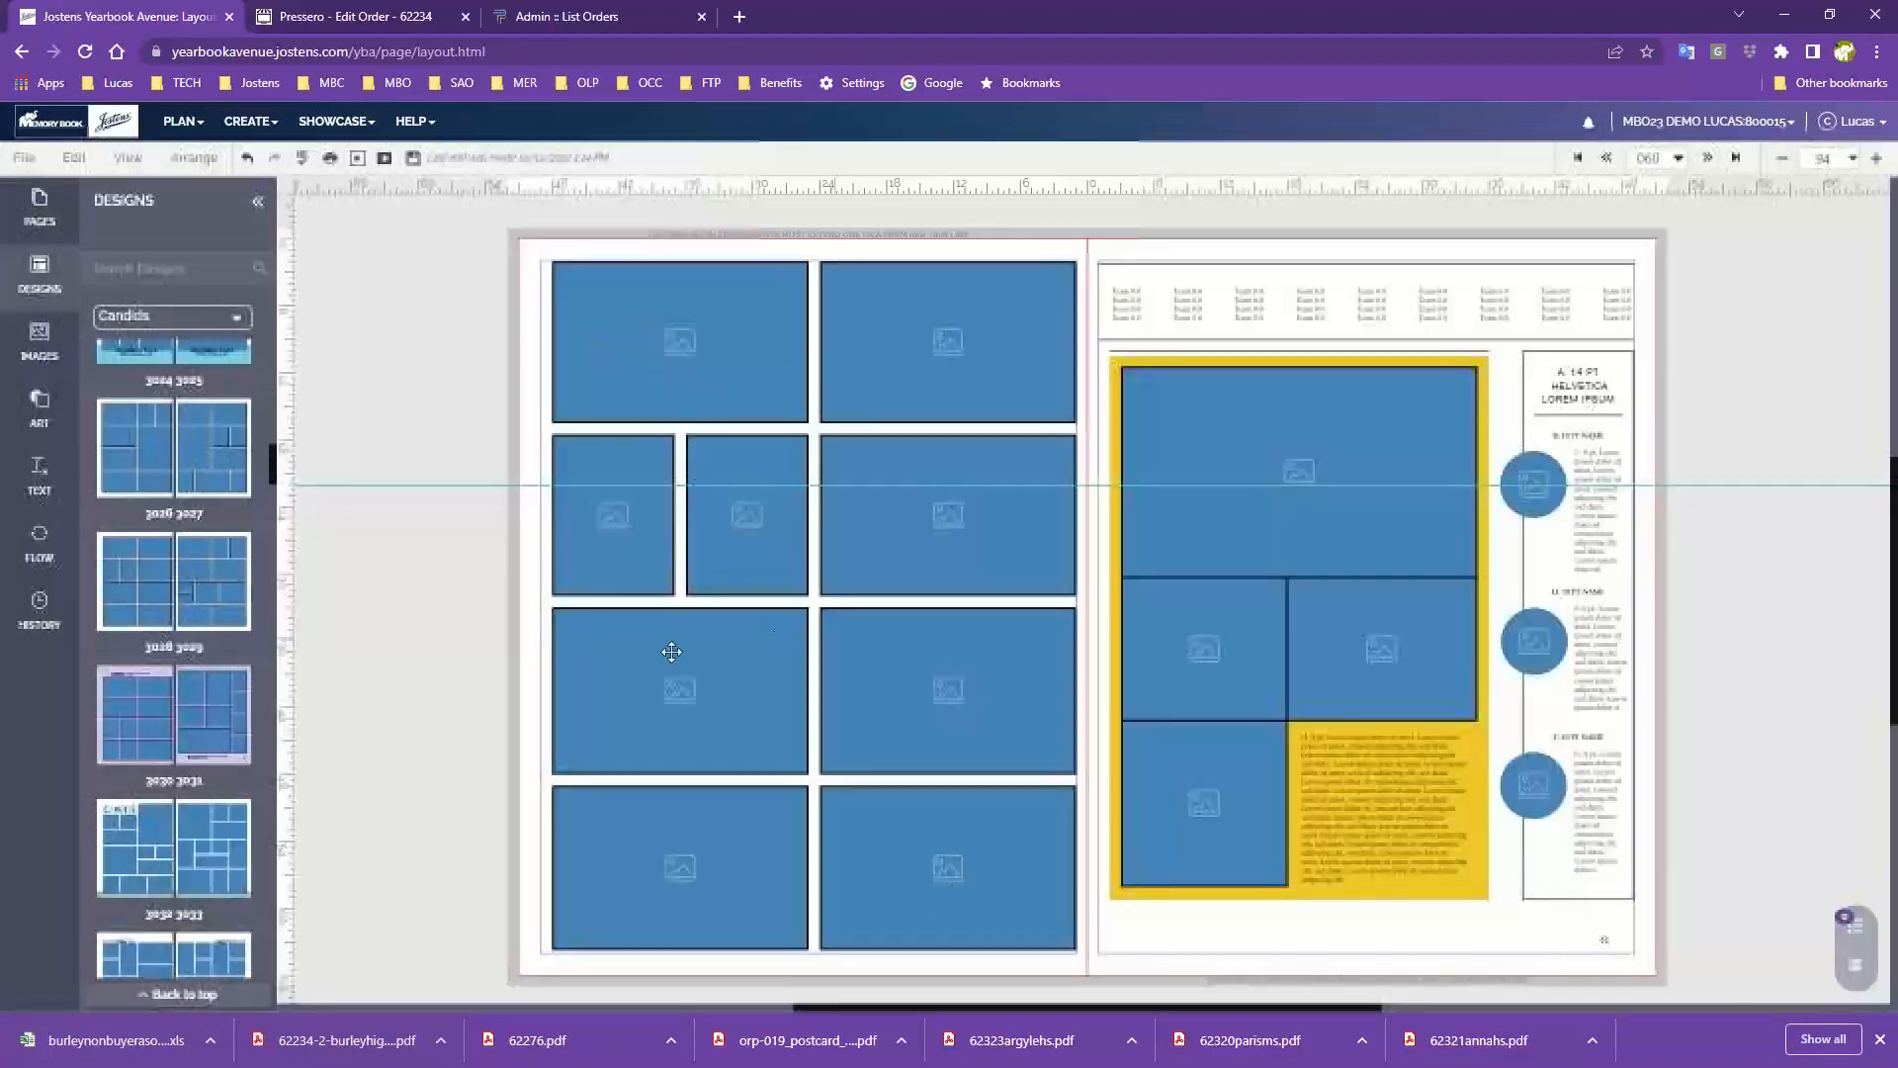
pyautogui.moveTo(135, 609); pyautogui.dragTo(1259, 518)
pyautogui.click(983, 633)
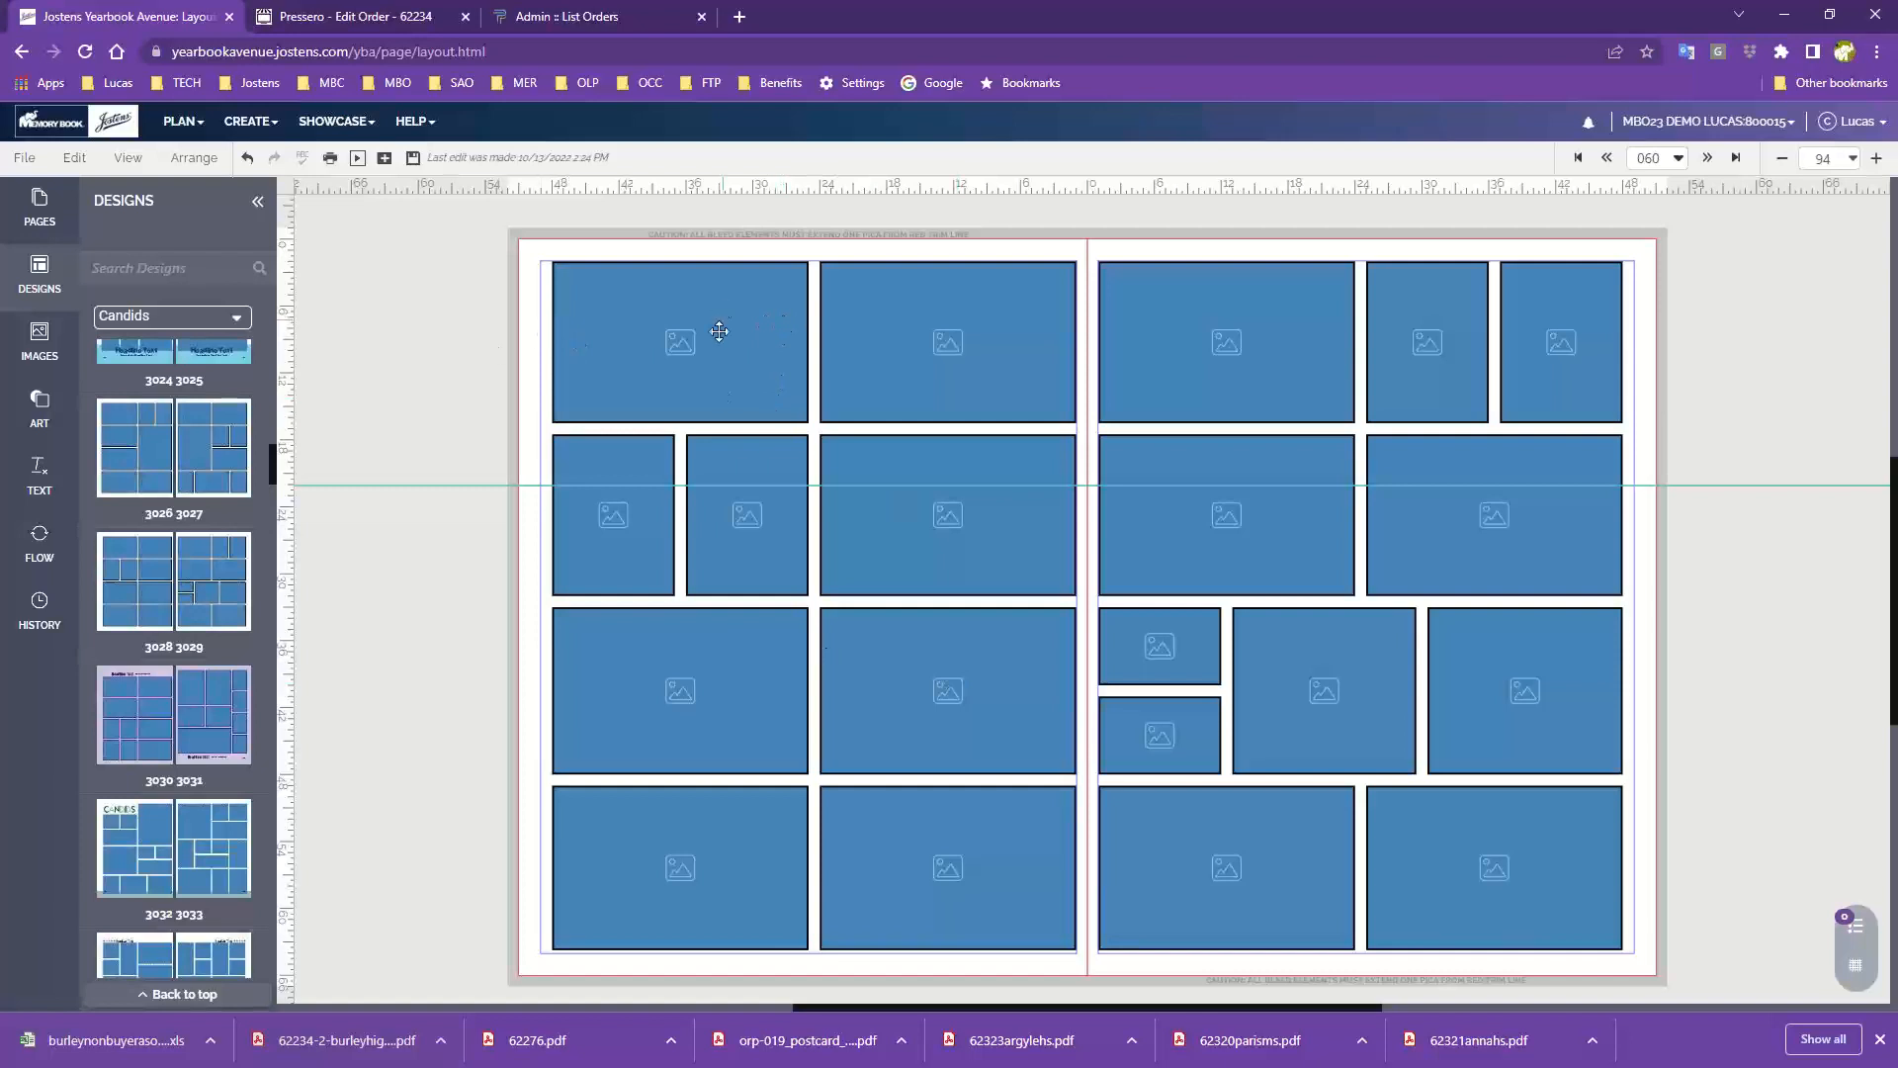
# Step: Delete the two image boxes in the top row of page 060
pyautogui.click(625, 354)
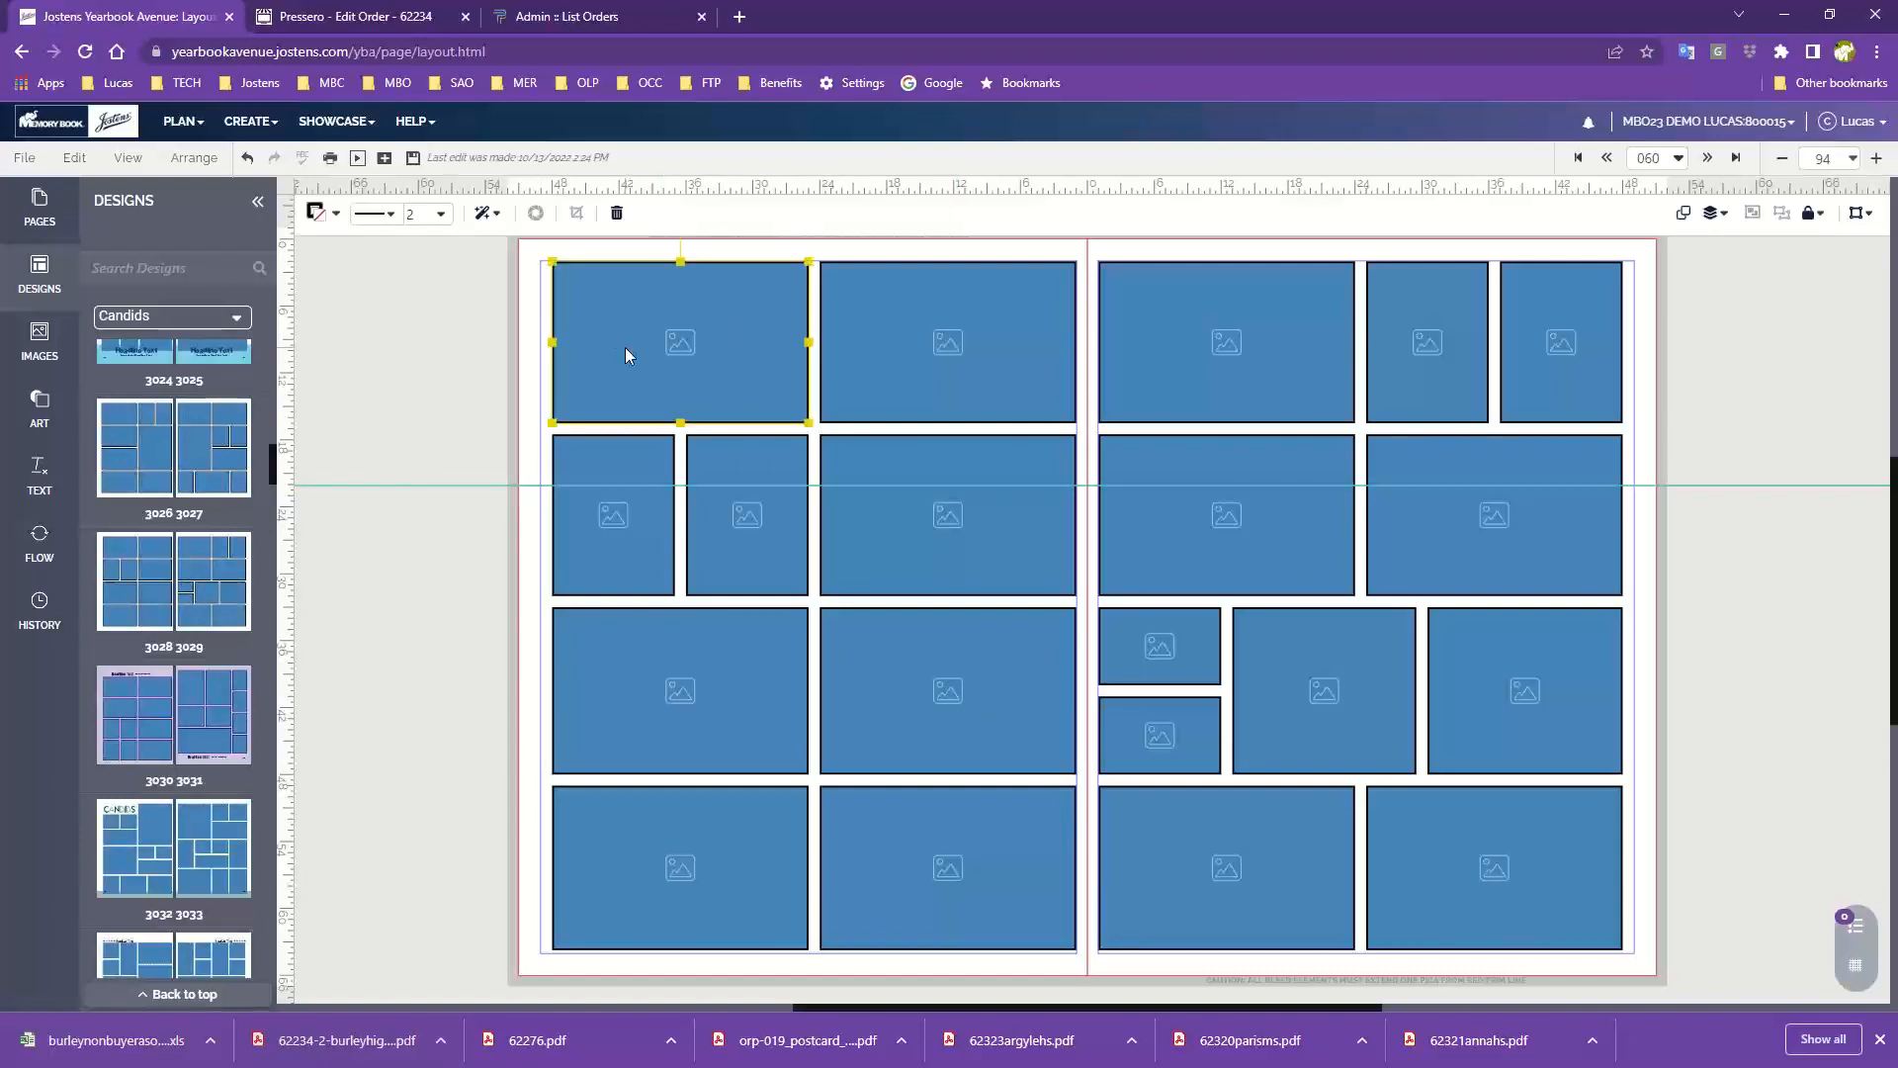
pyautogui.press('Delete')
pyautogui.click(964, 372)
pyautogui.press('Delete')
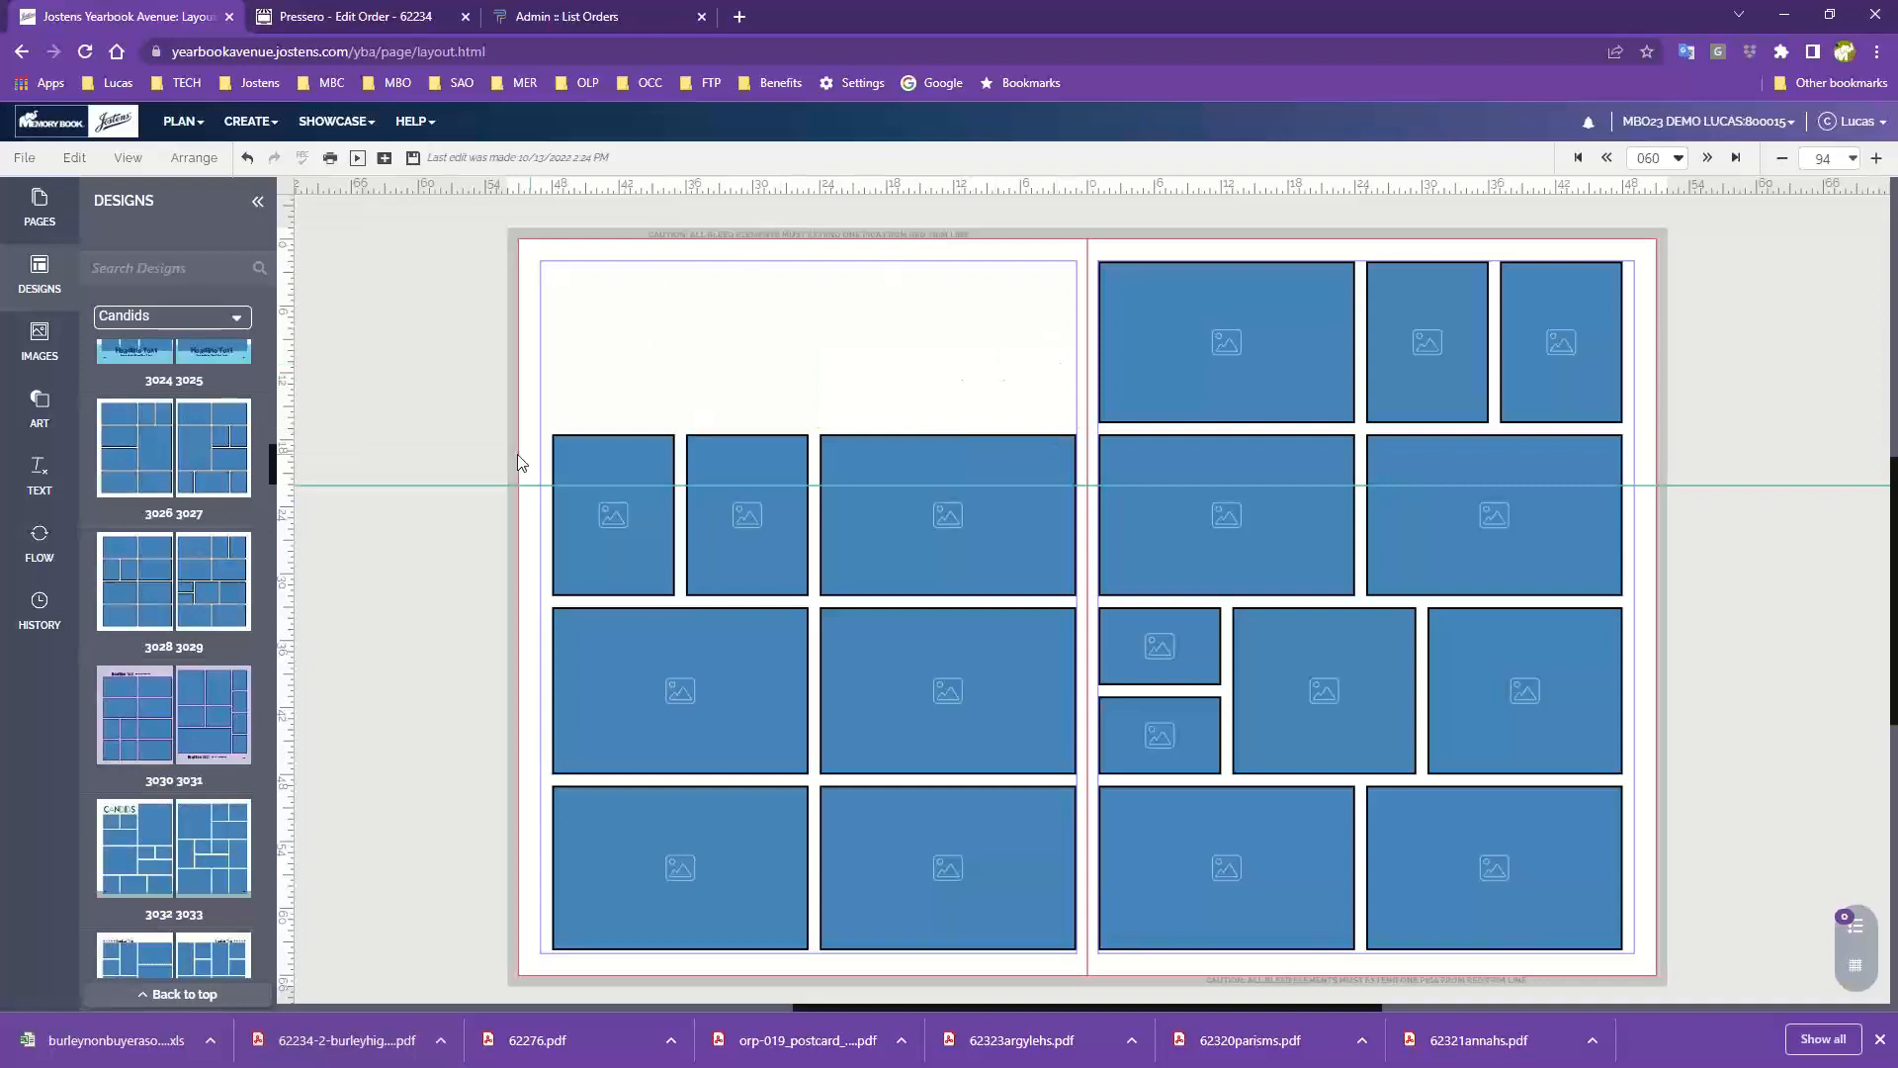
# Step: Place a Headline style text in the empty top area of page 060 and widen it to span the page margins
pyautogui.click(38, 494)
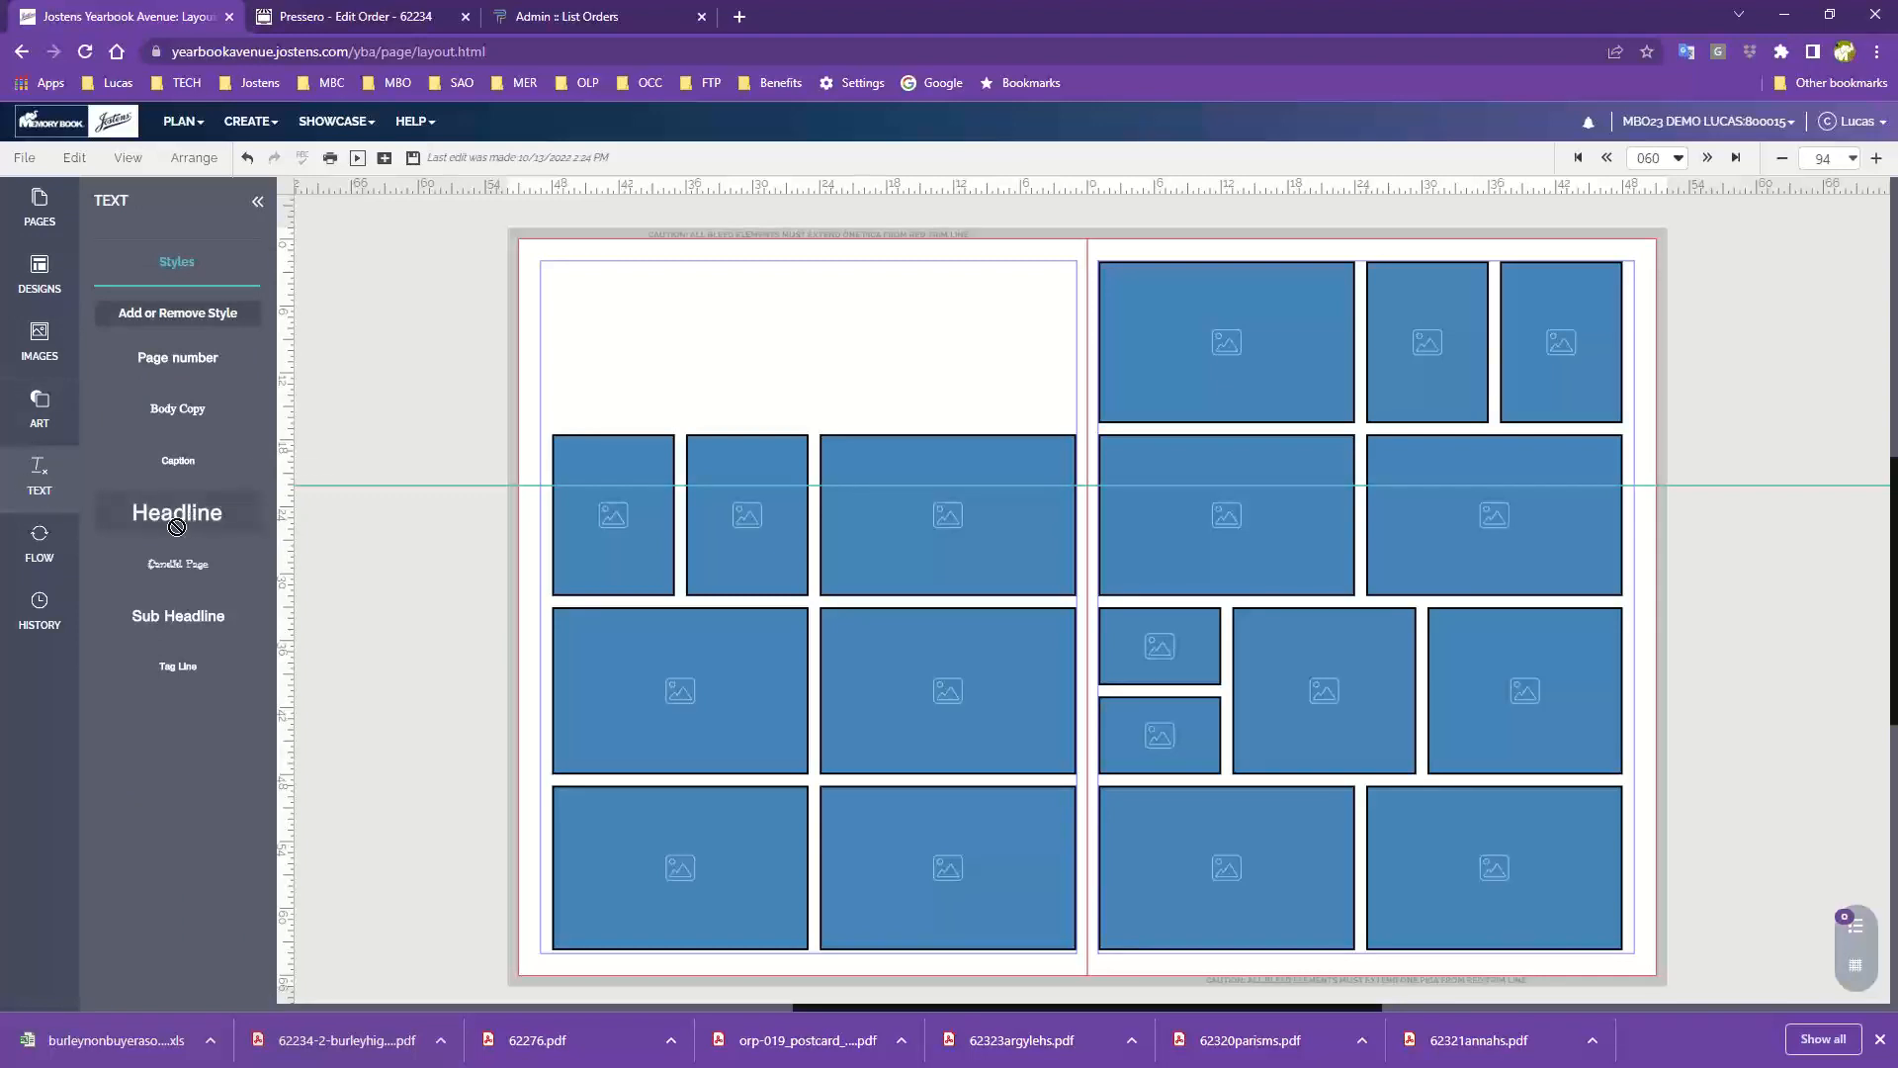
pyautogui.moveTo(178, 521); pyautogui.dragTo(1071, 324)
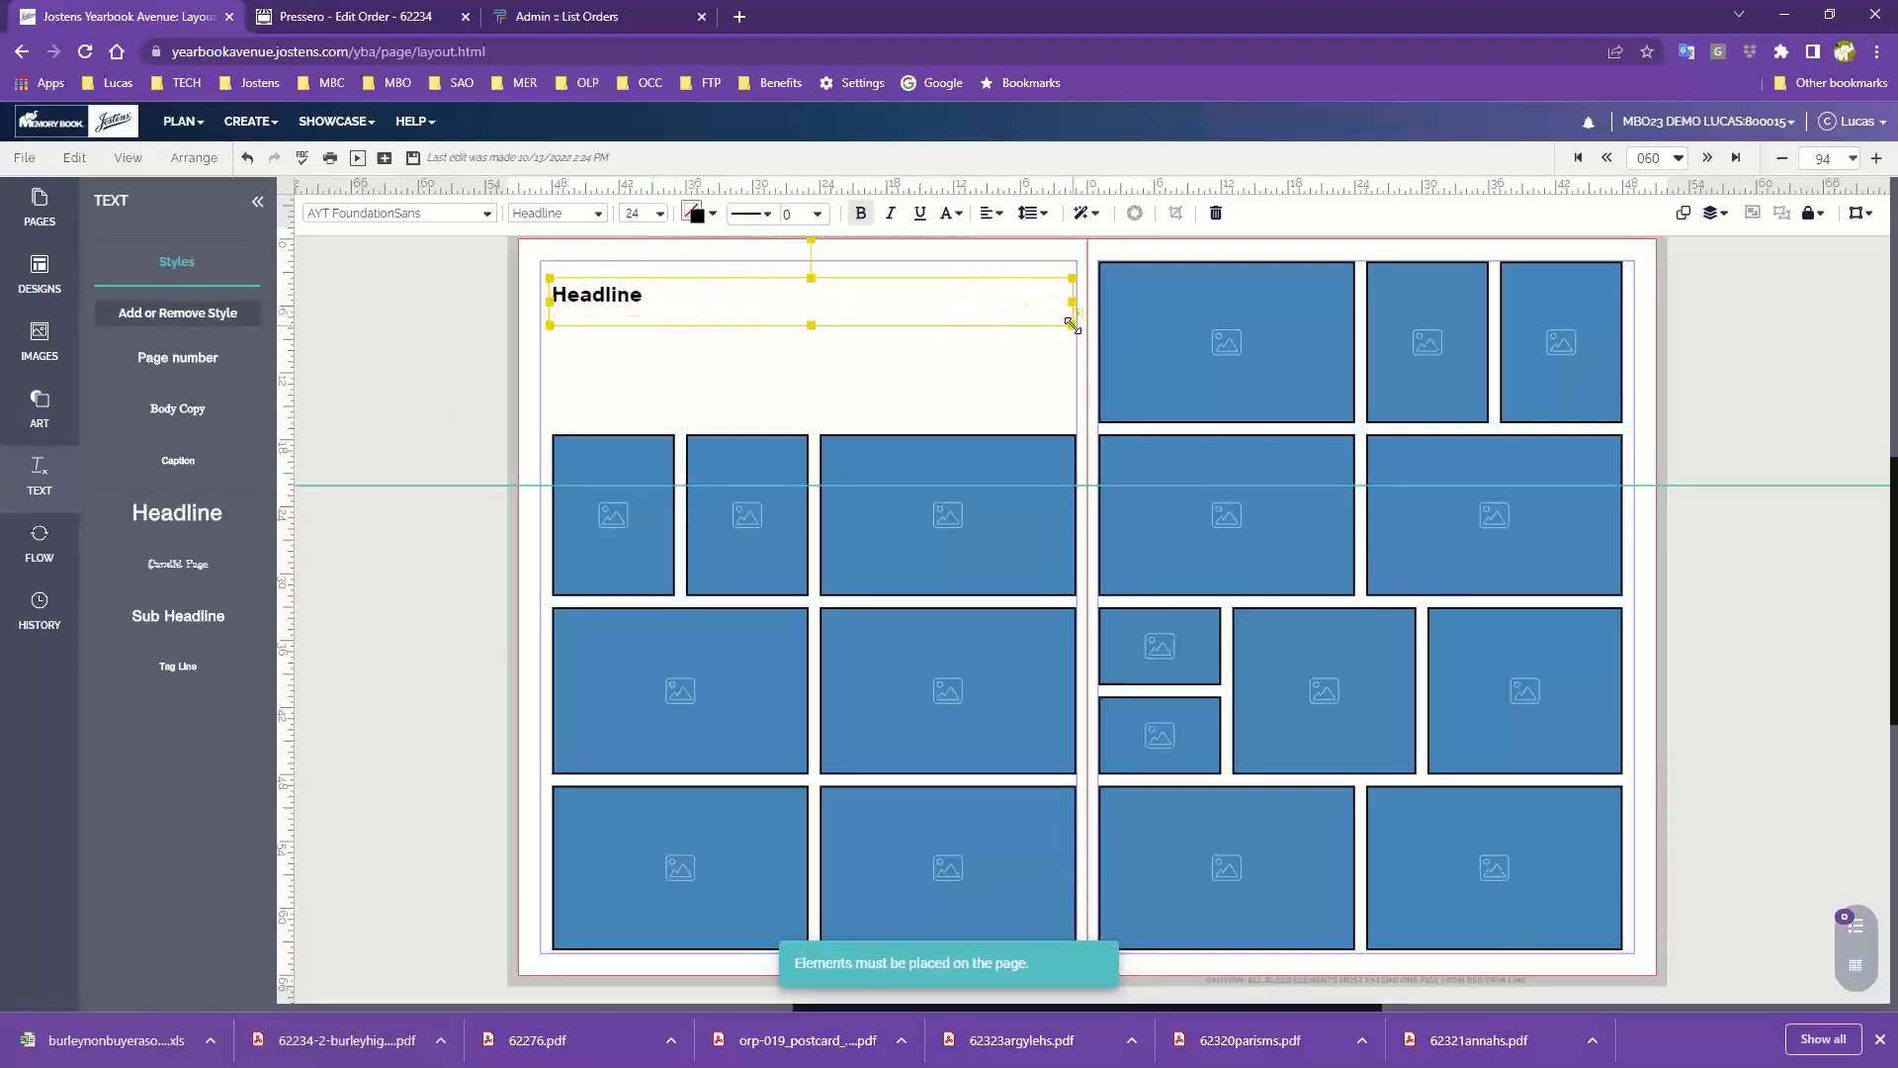
pyautogui.click(862, 395)
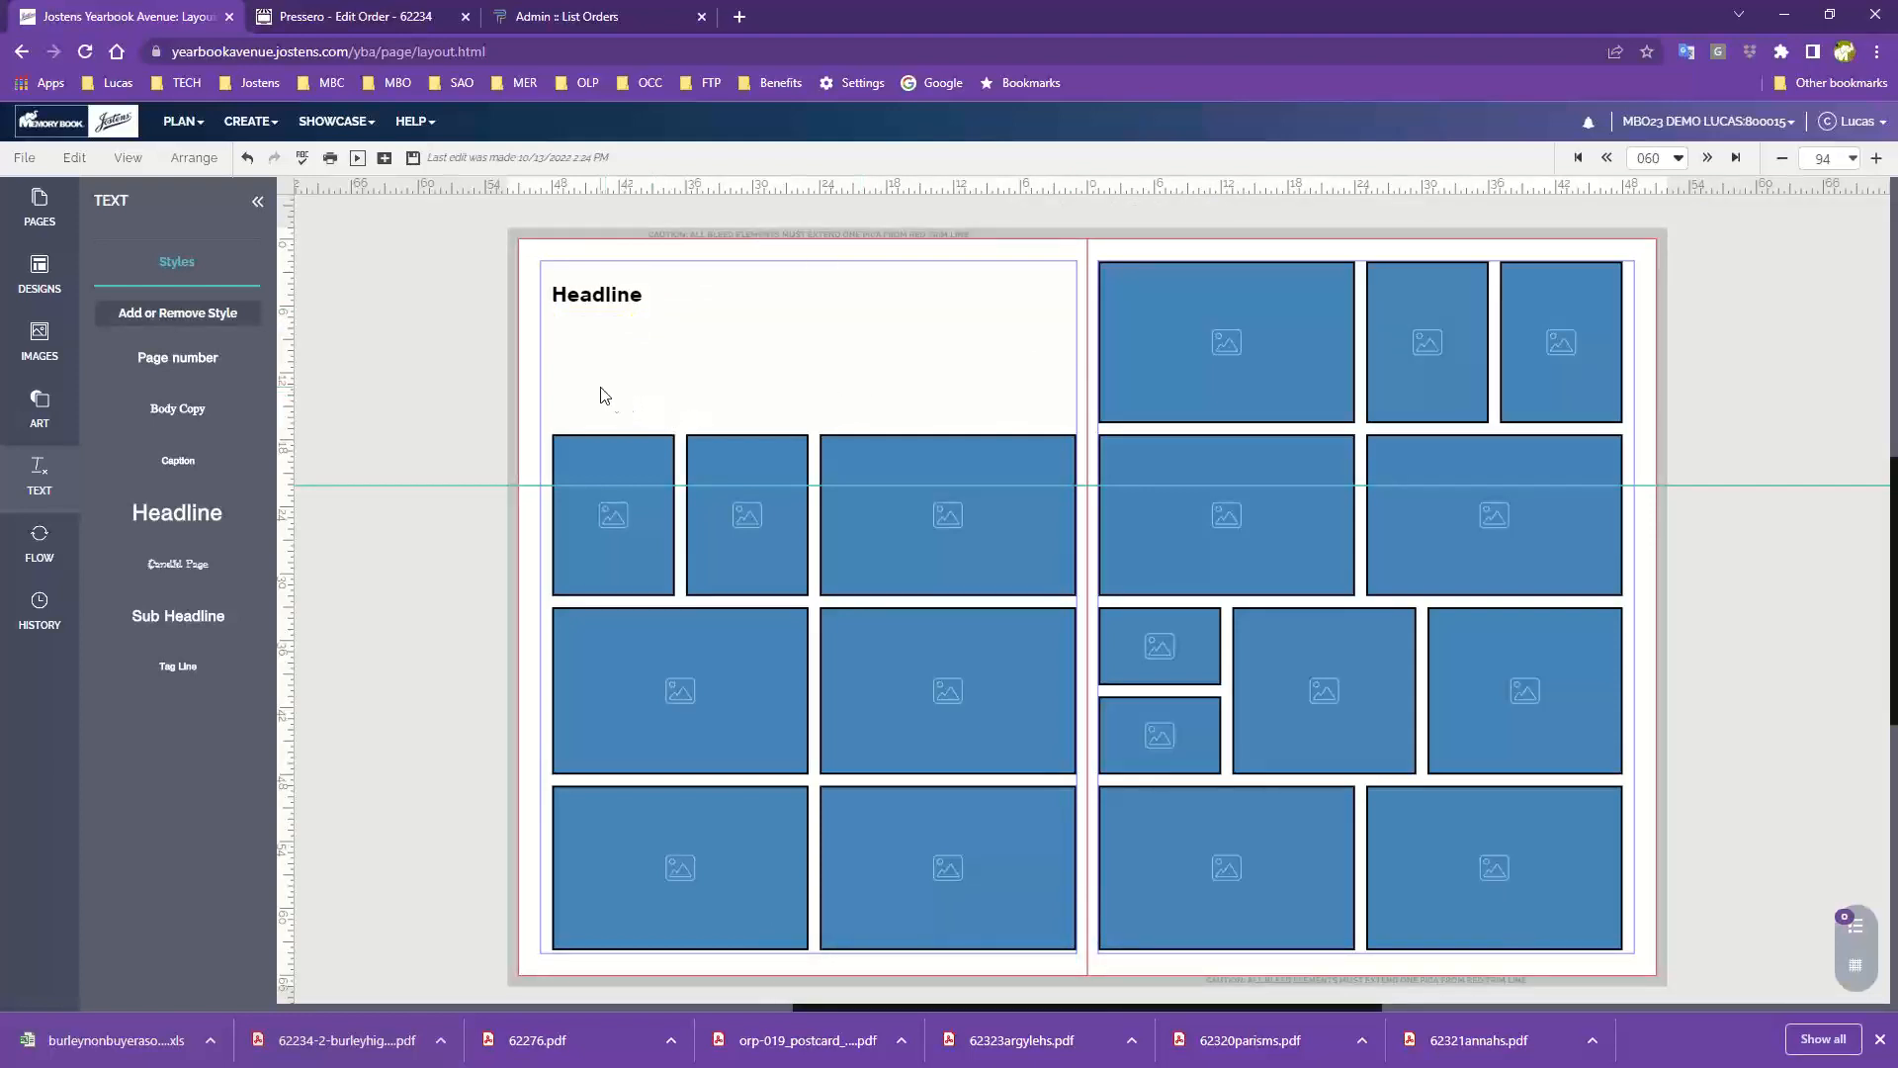
# Step: Try stretching the three image boxes in page 060's uppermost row upward, and undo the resize
pyautogui.moveTo(605, 395); pyautogui.dragTo(967, 493)
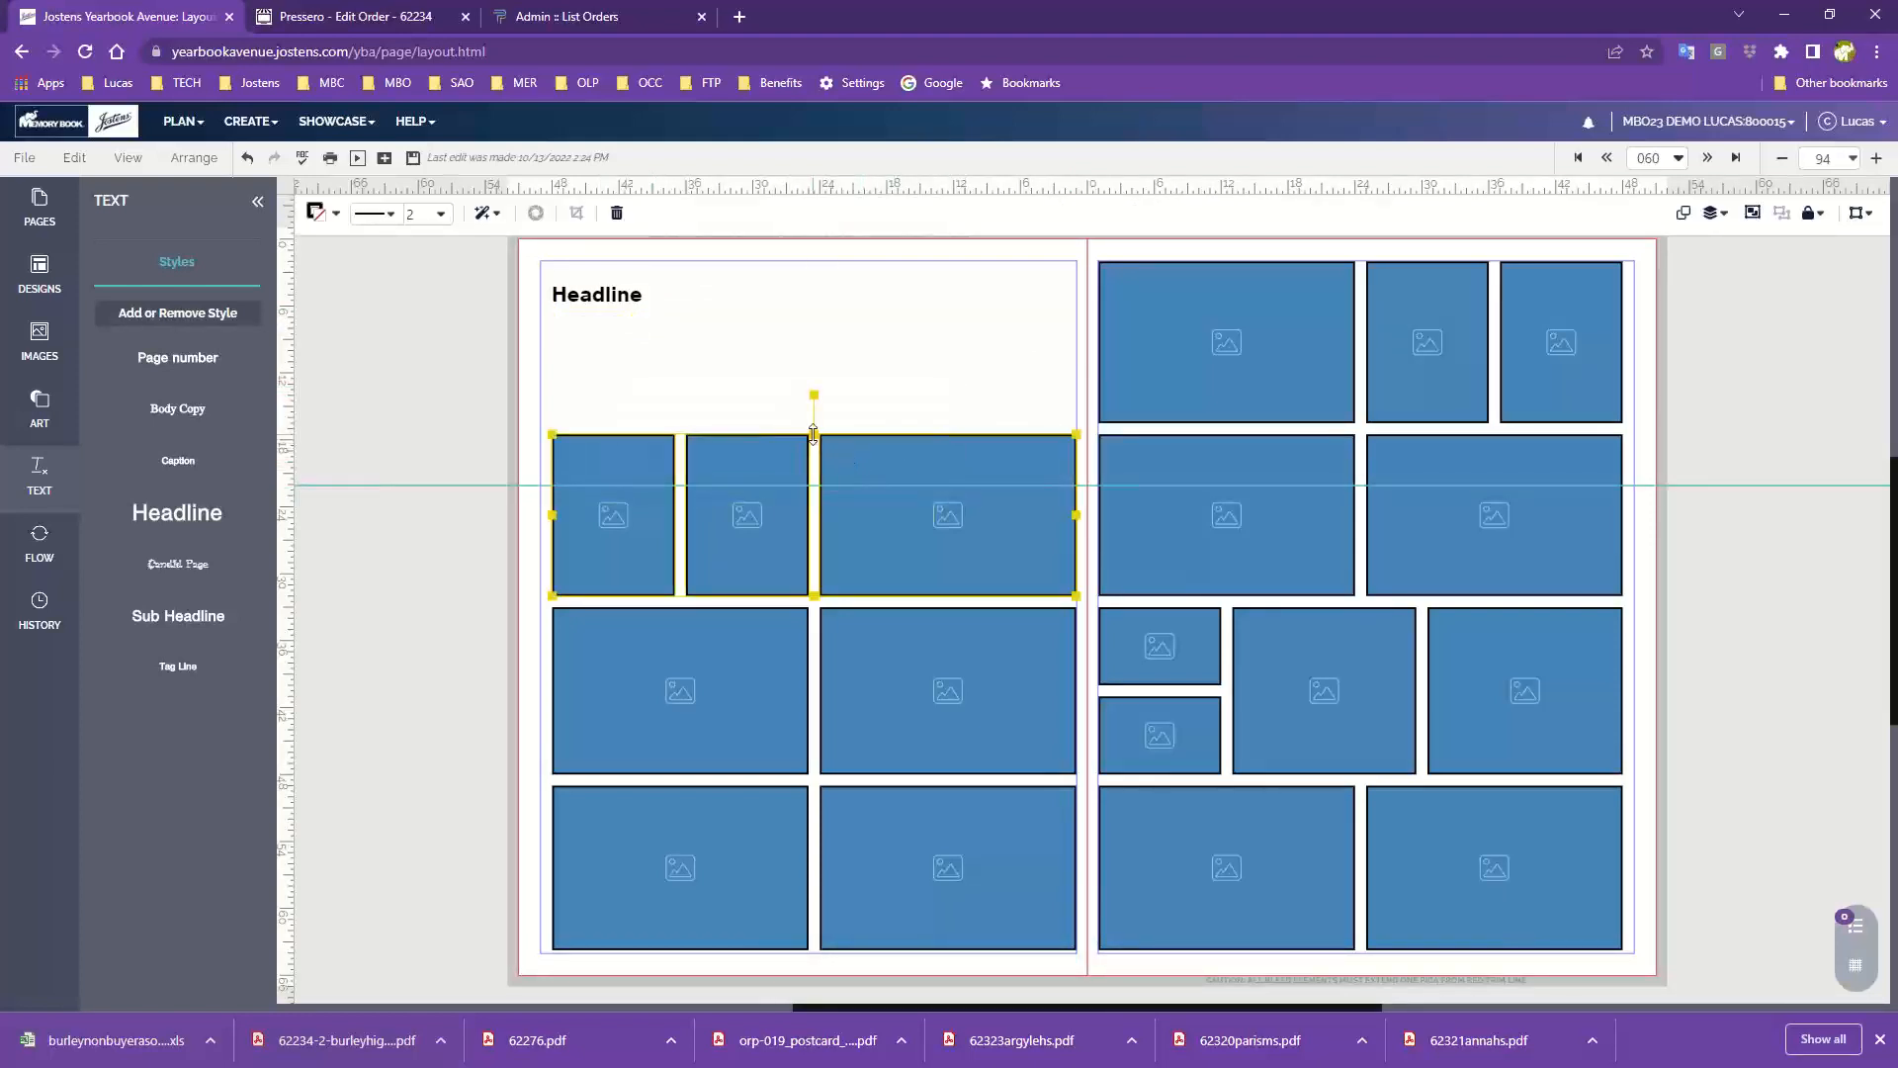
pyautogui.moveTo(813, 434)
pyautogui.mouseDown()
pyautogui.moveTo(808, 374)
pyautogui.moveTo(804, 398)
pyautogui.mouseUp()
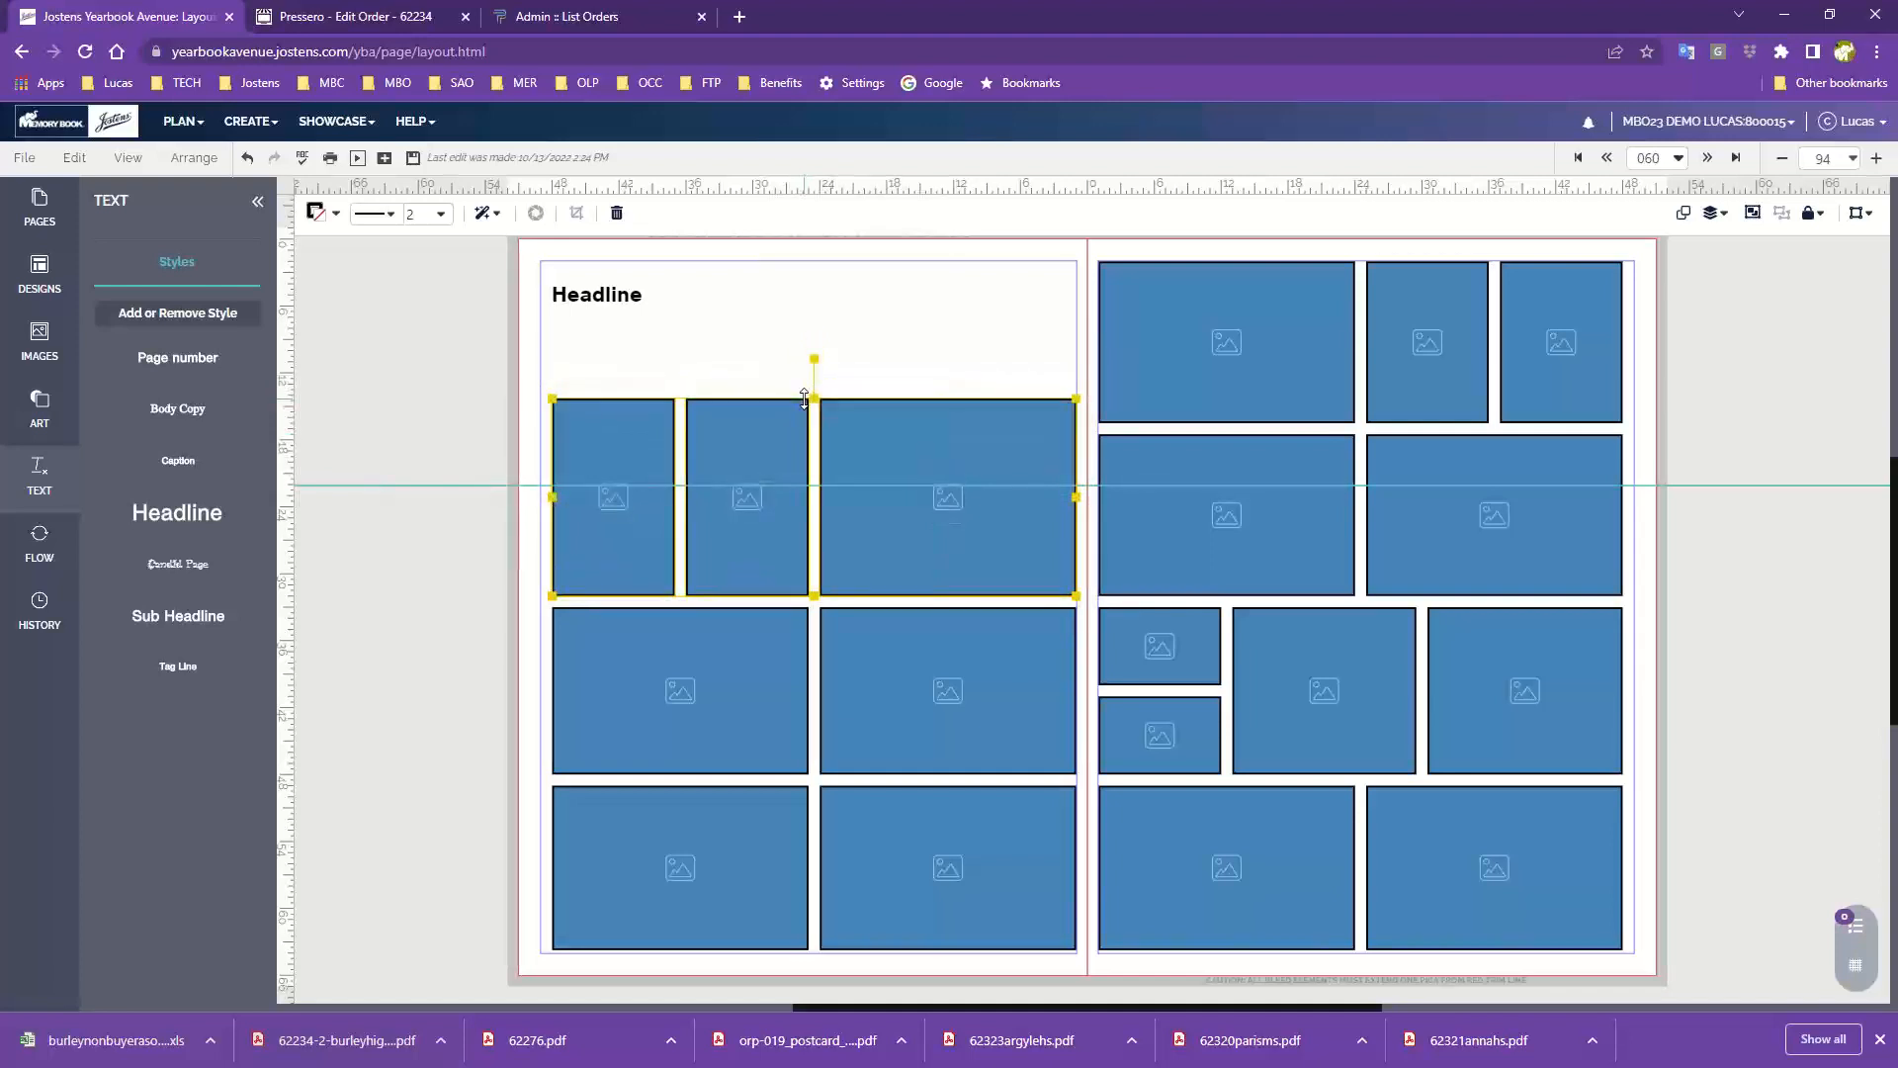
pyautogui.click(932, 373)
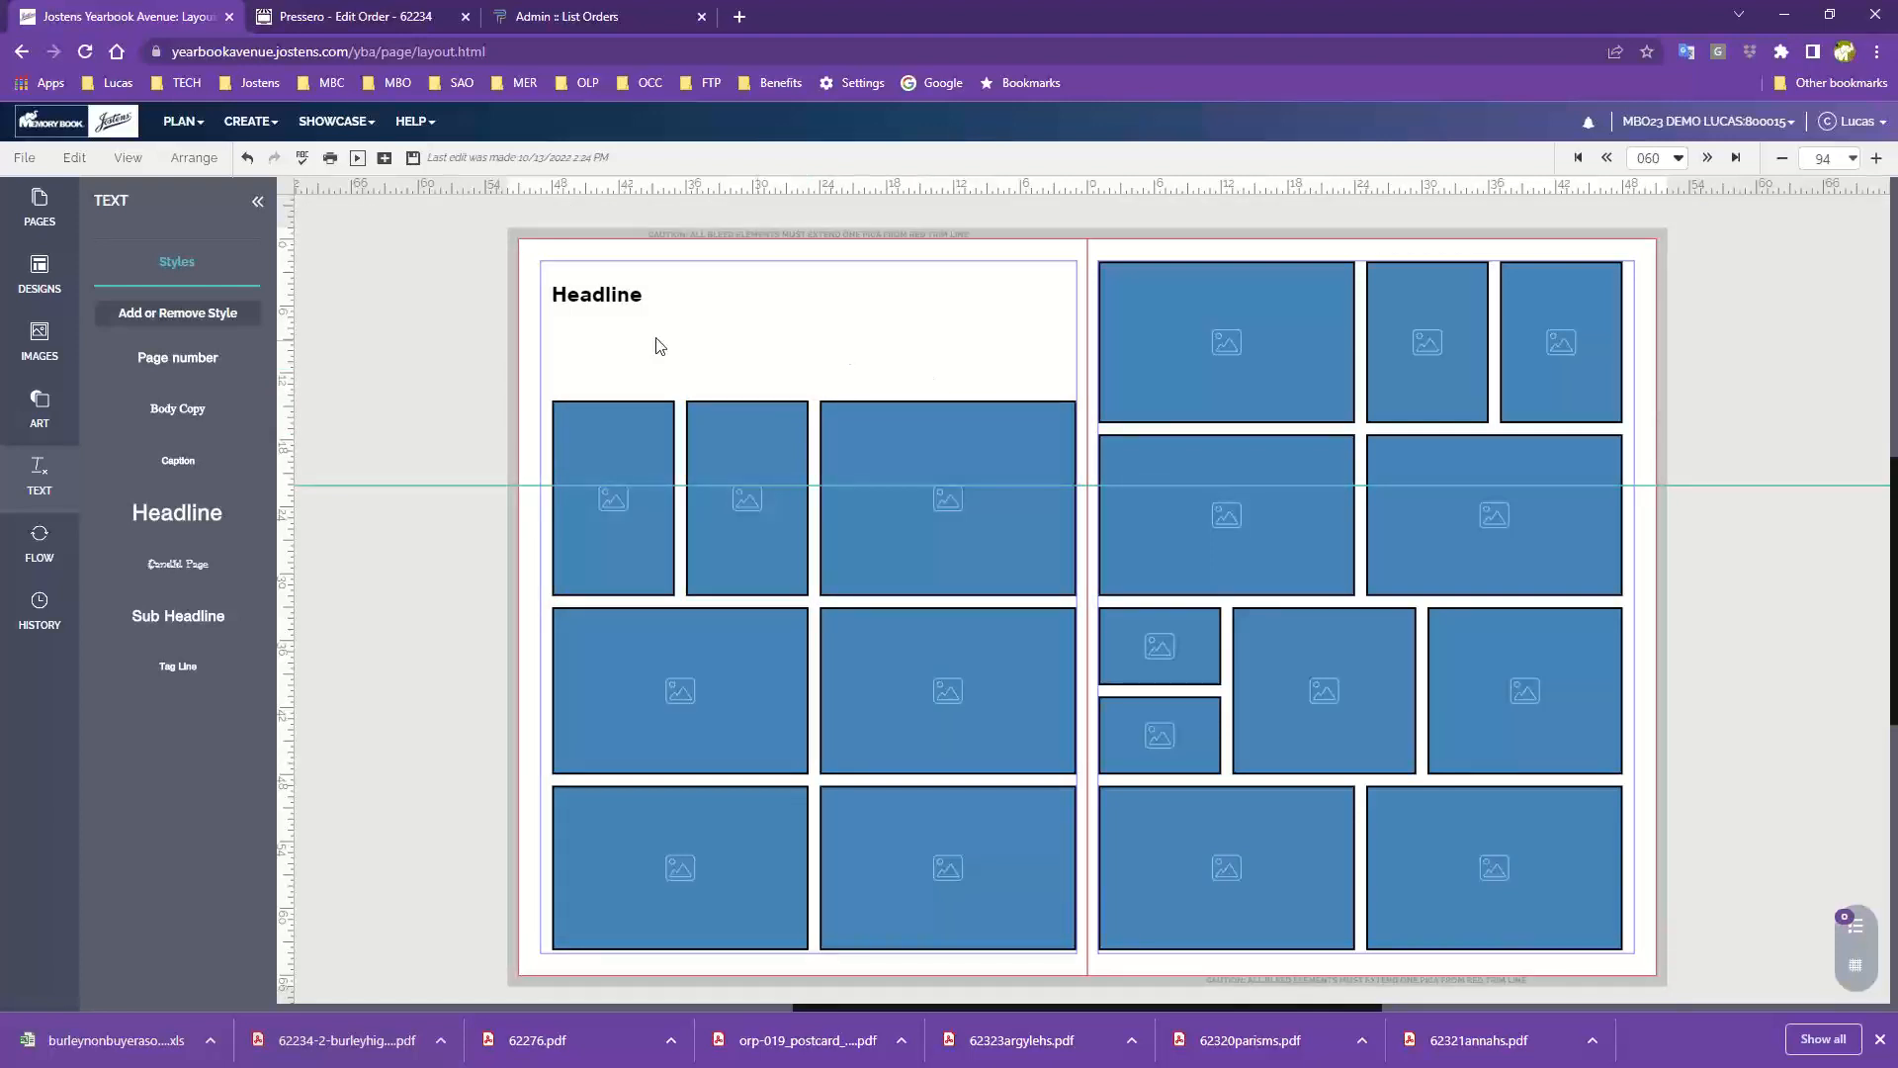
pyautogui.click(623, 294)
pyautogui.click(672, 354)
pyautogui.click(247, 158)
# Step: Delete the Headline text from page 060 and switch the design collection to the Click-N-Go! Headline set
pyautogui.click(623, 304)
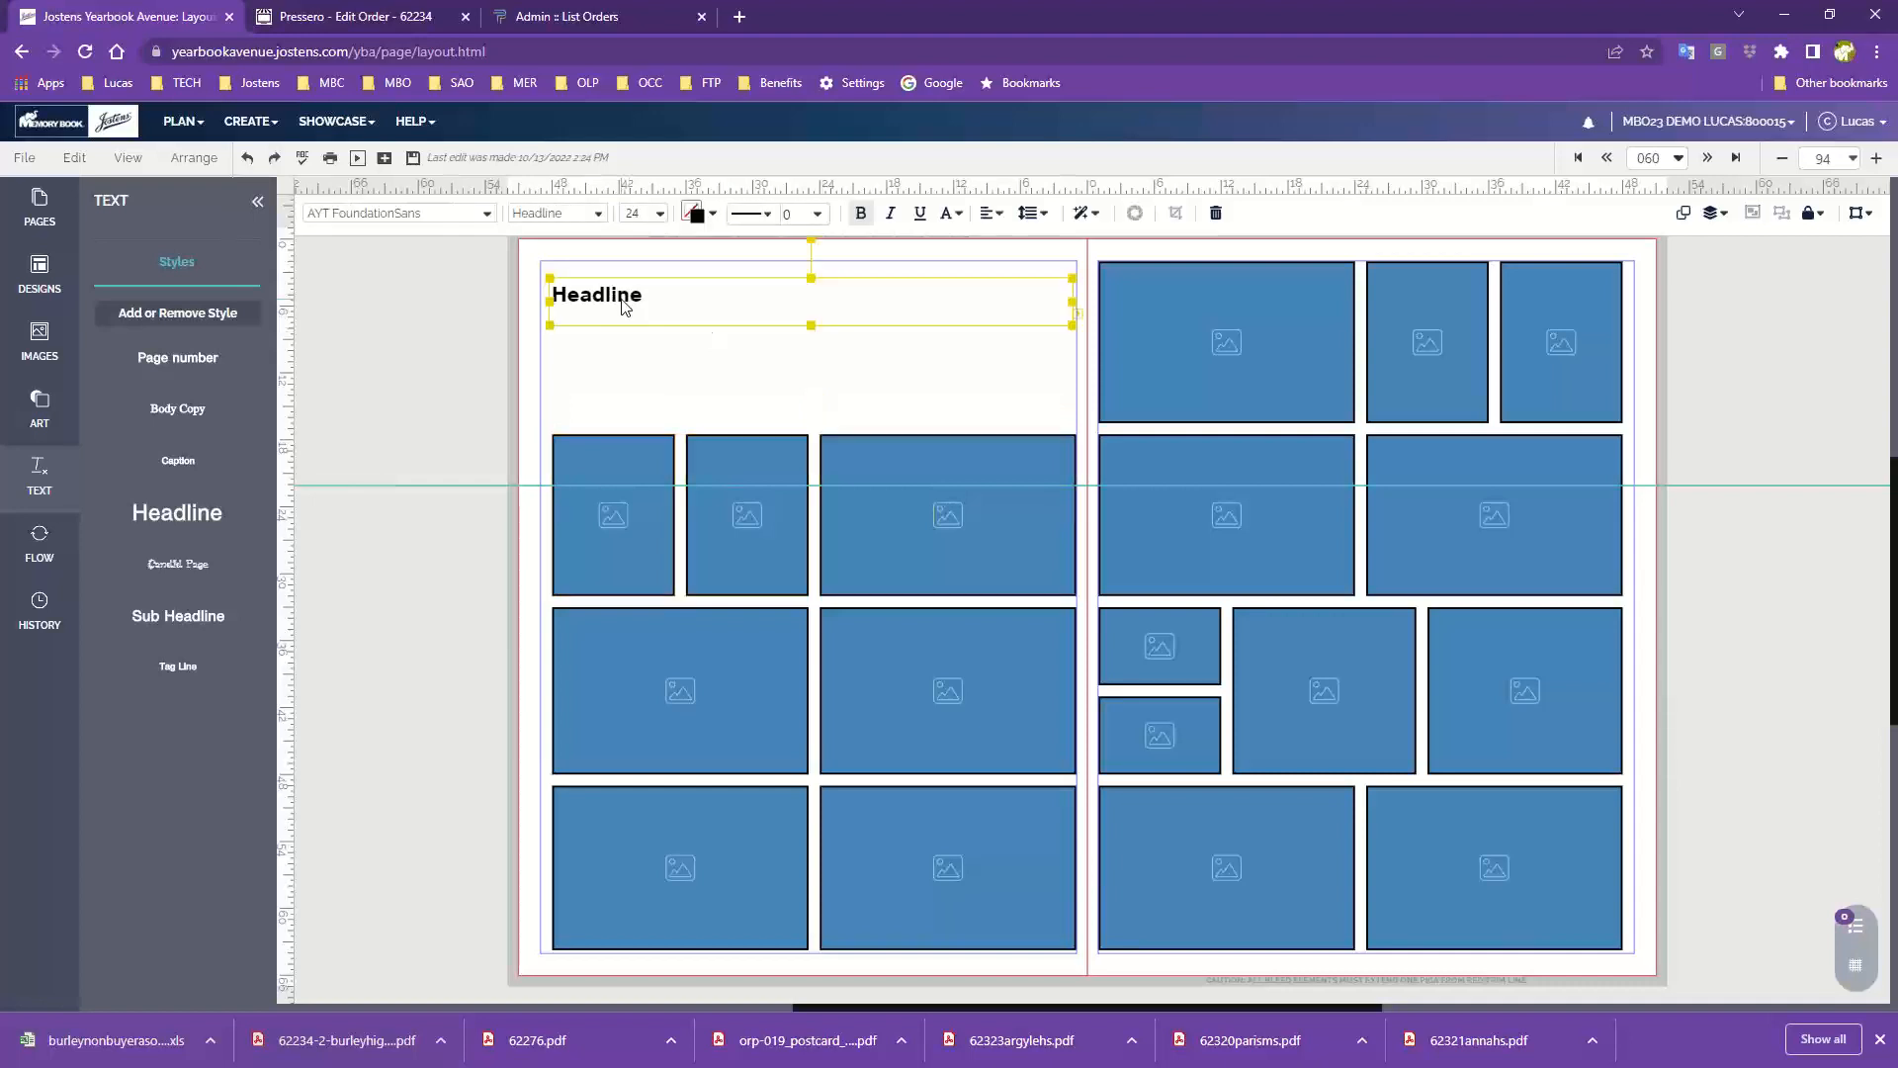
pyautogui.press('Delete')
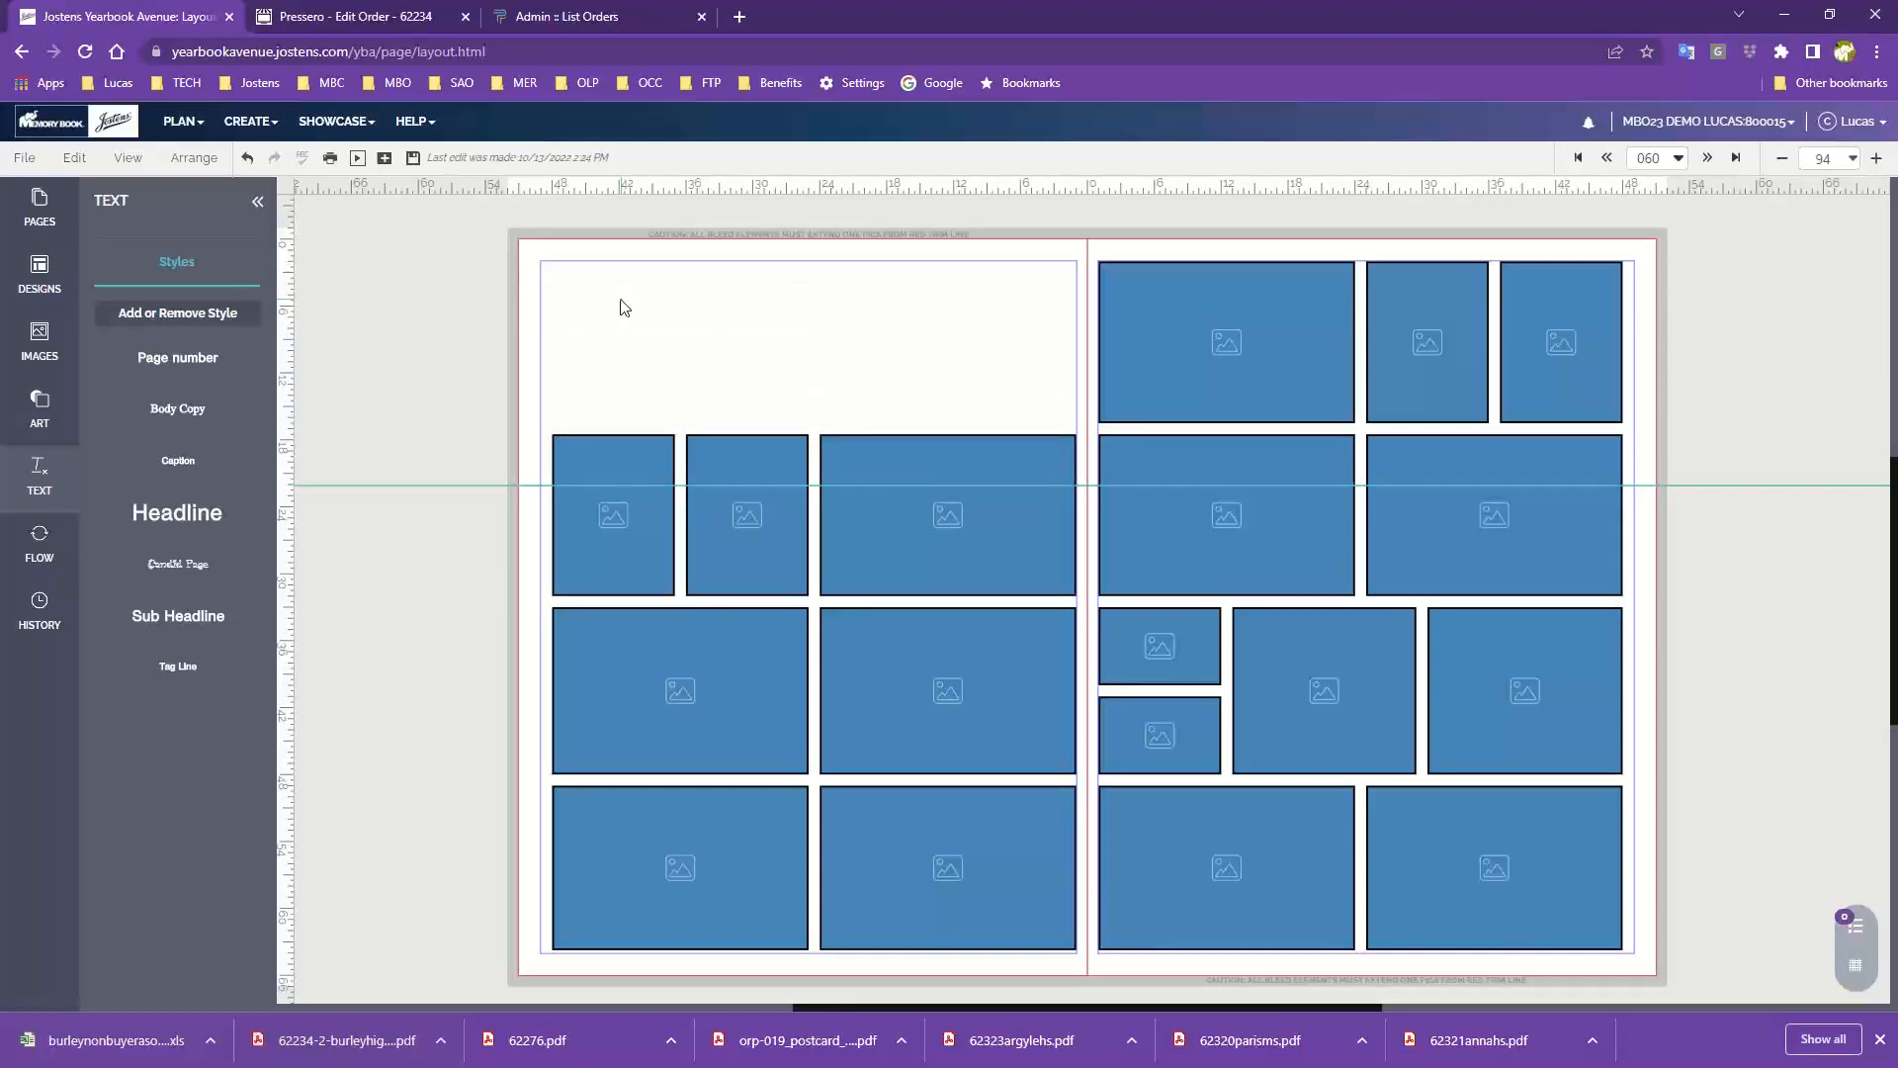
pyautogui.click(38, 275)
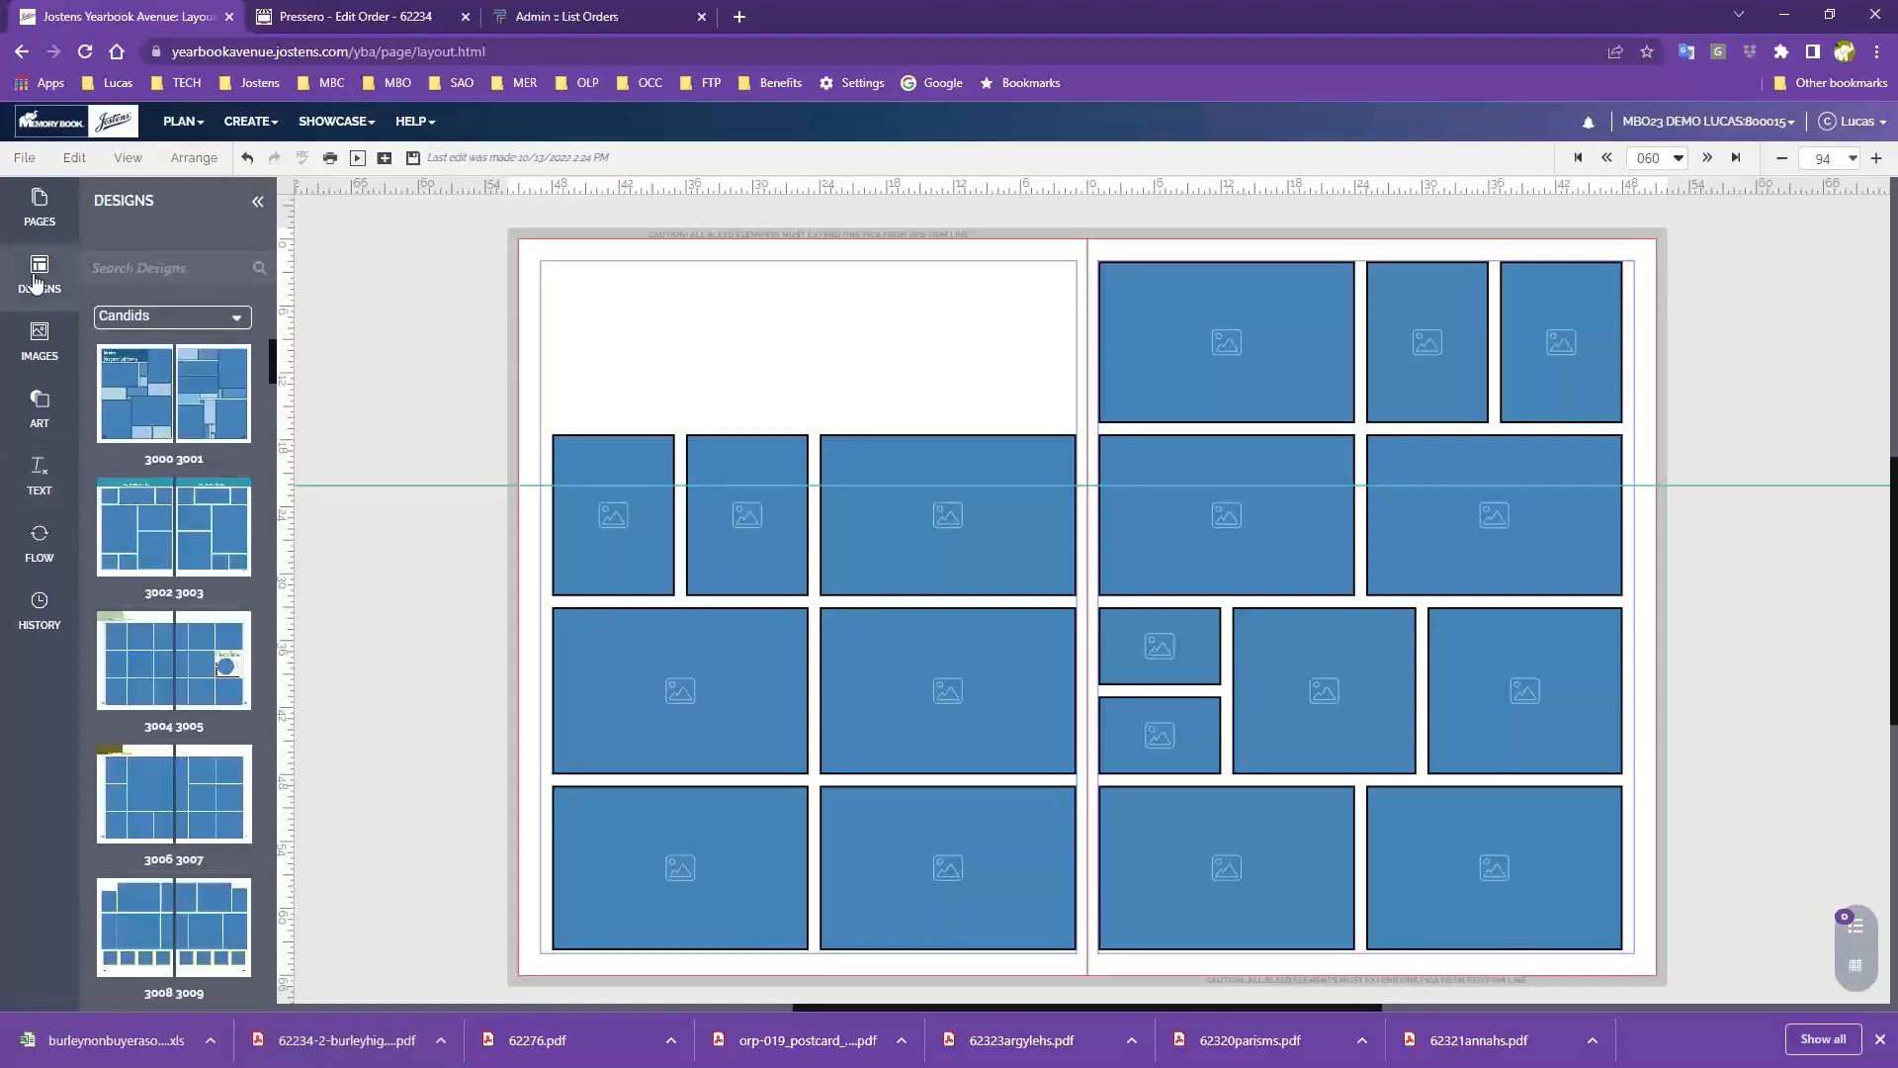
pyautogui.click(190, 329)
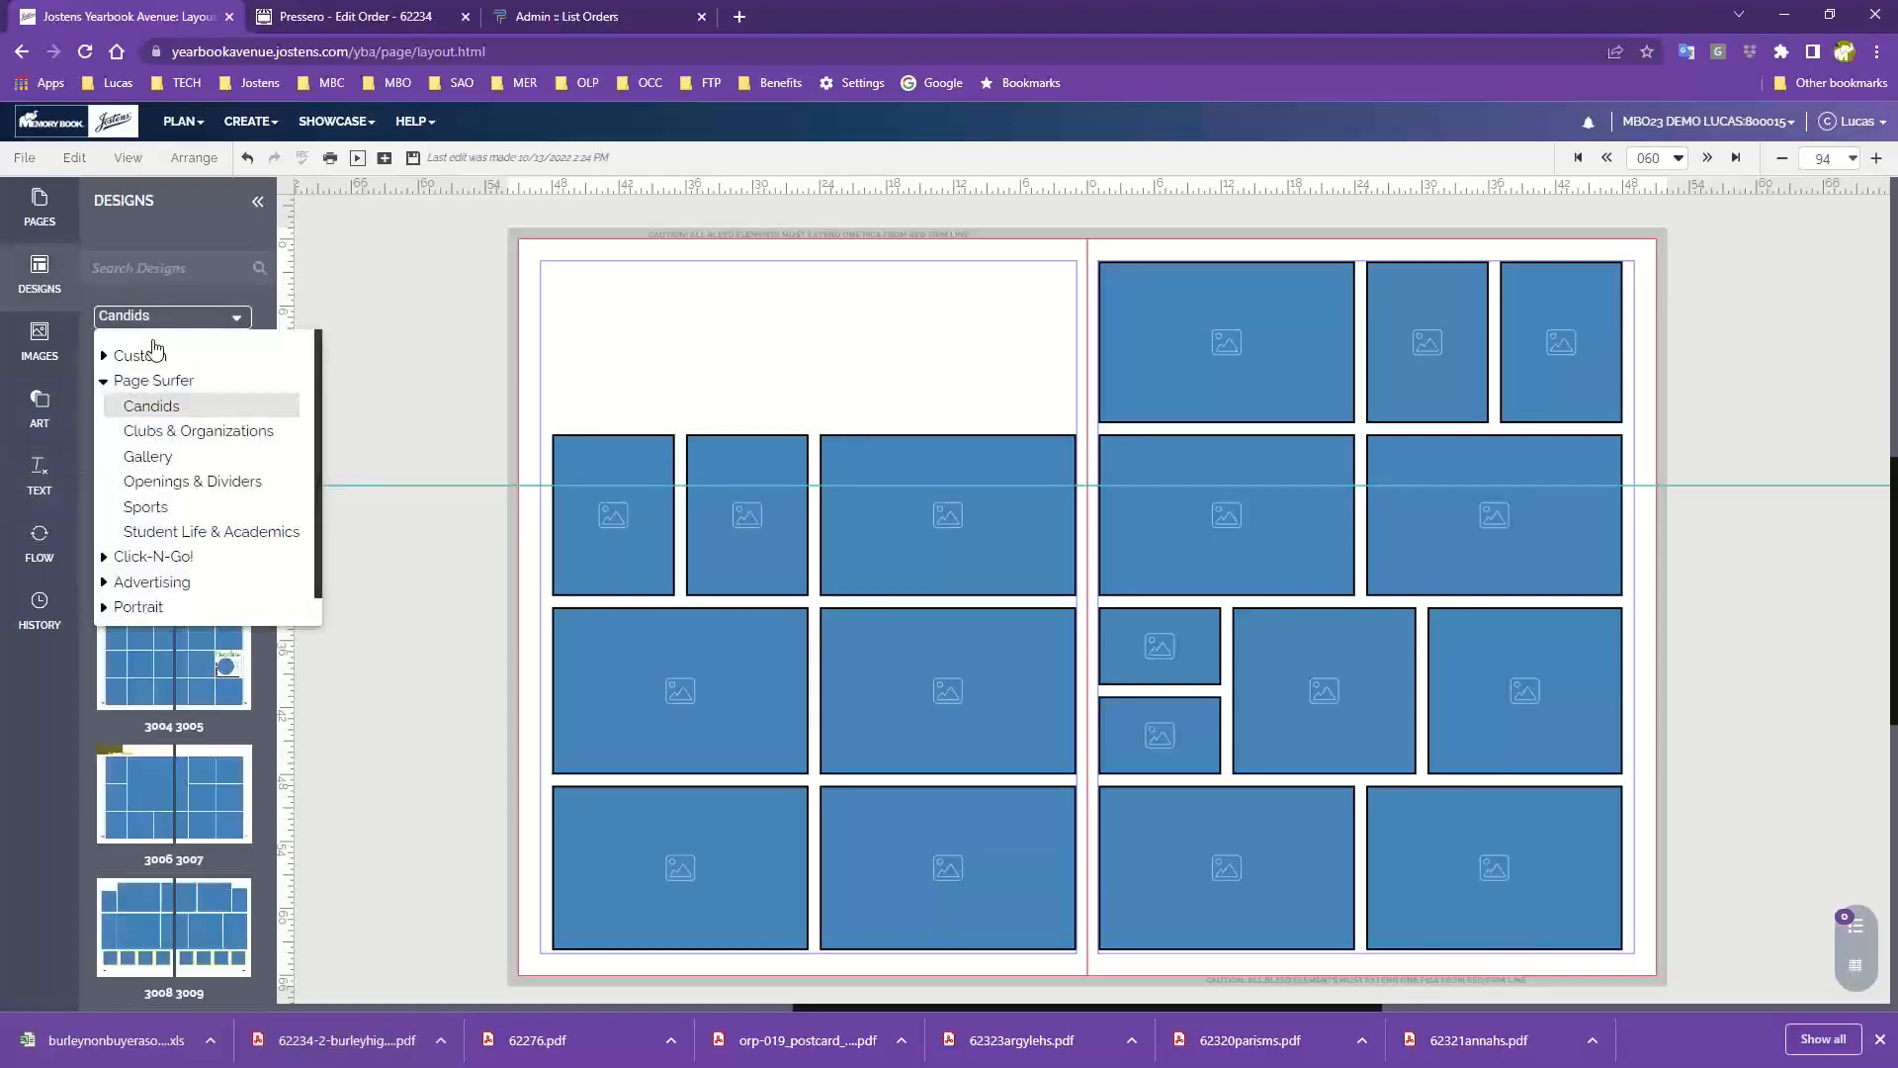
pyautogui.click(158, 557)
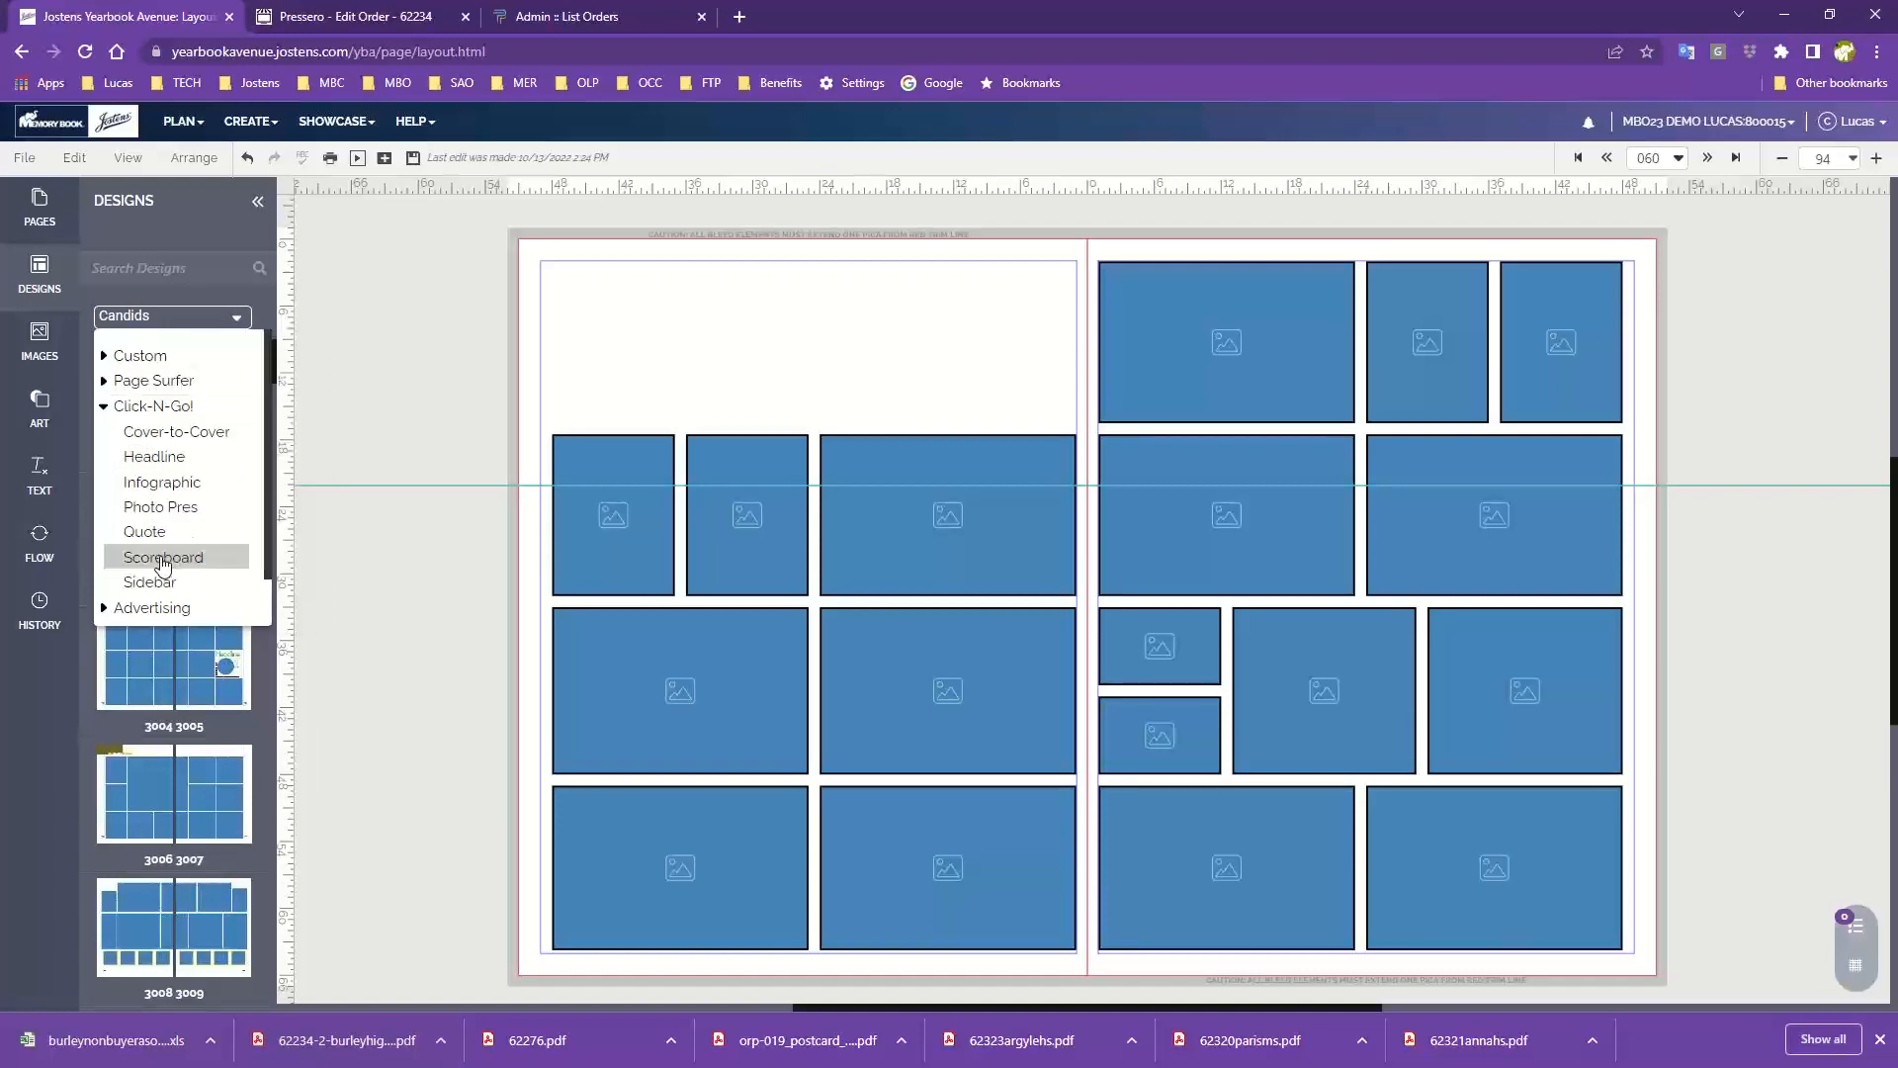
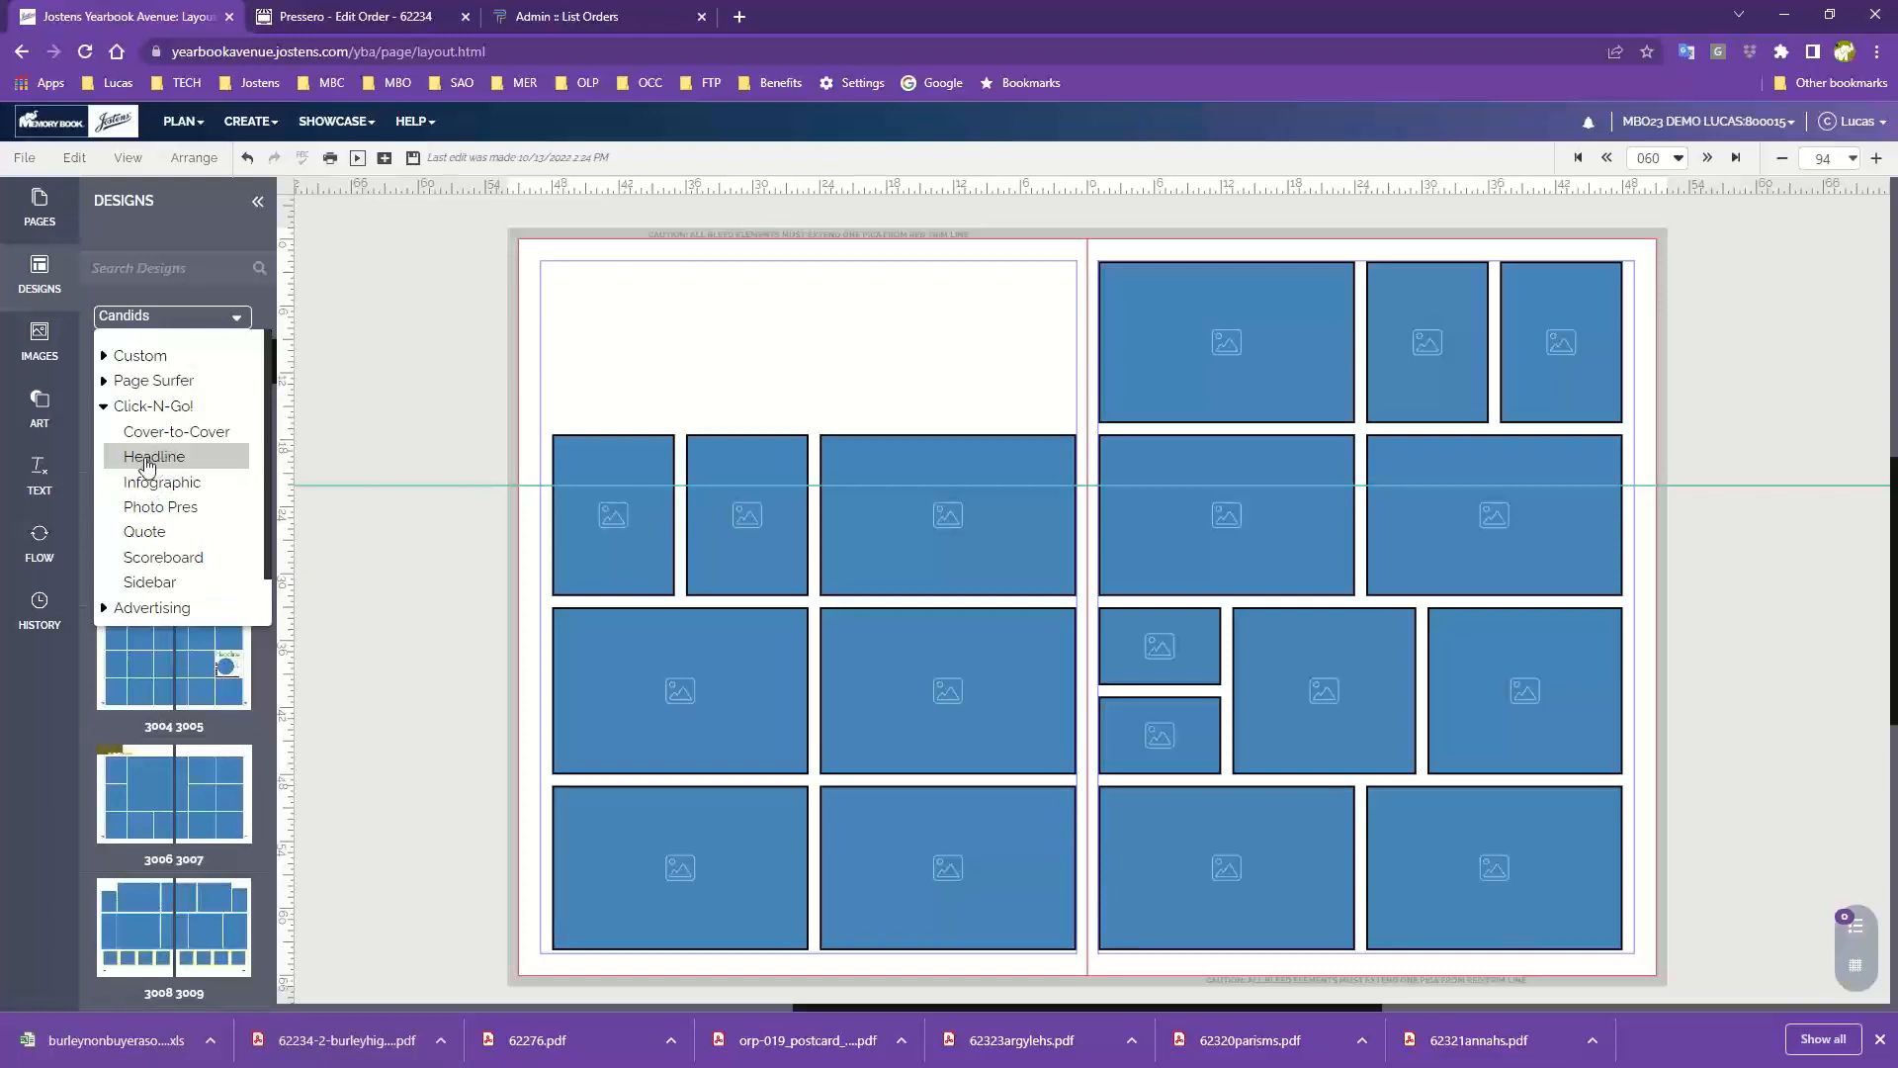
pyautogui.click(148, 461)
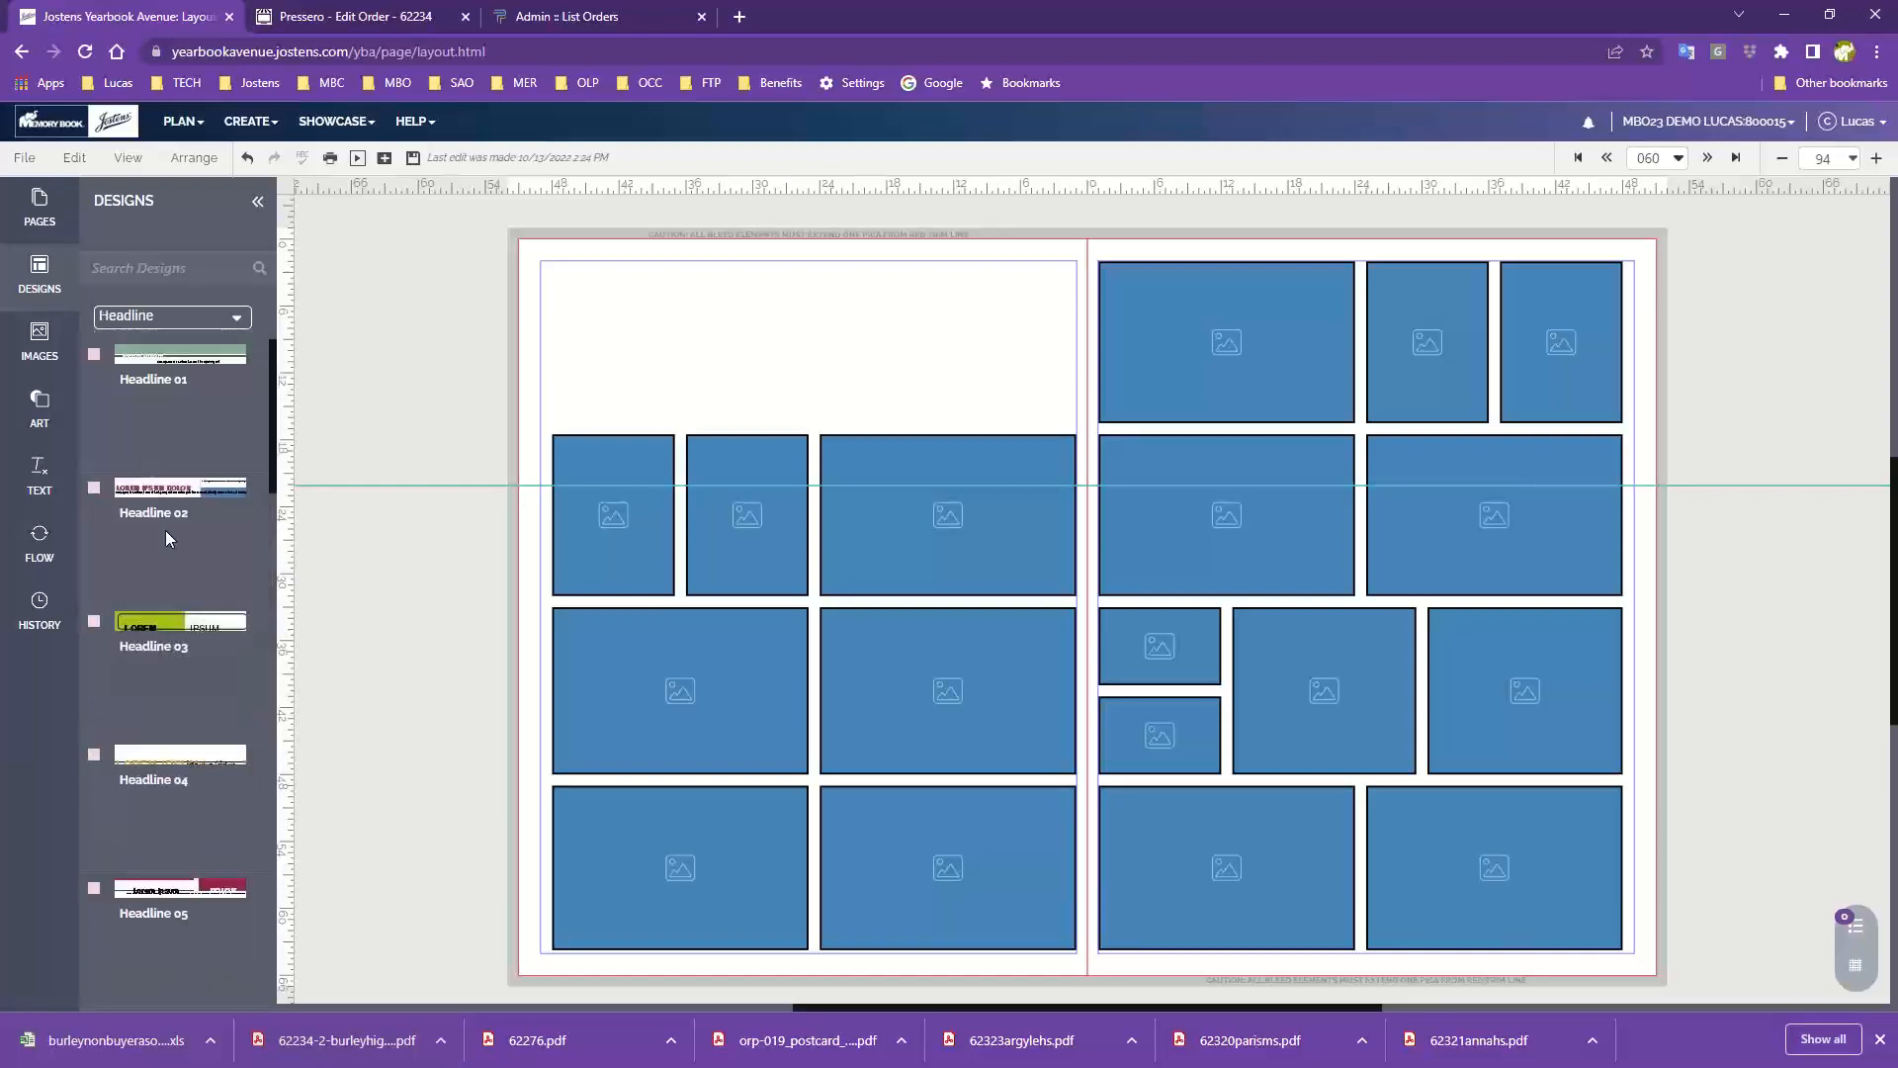
# Step: Try the Headline 10 design in the empty top area of page 060, and delete it
pyautogui.scroll(-5, 164, 530)
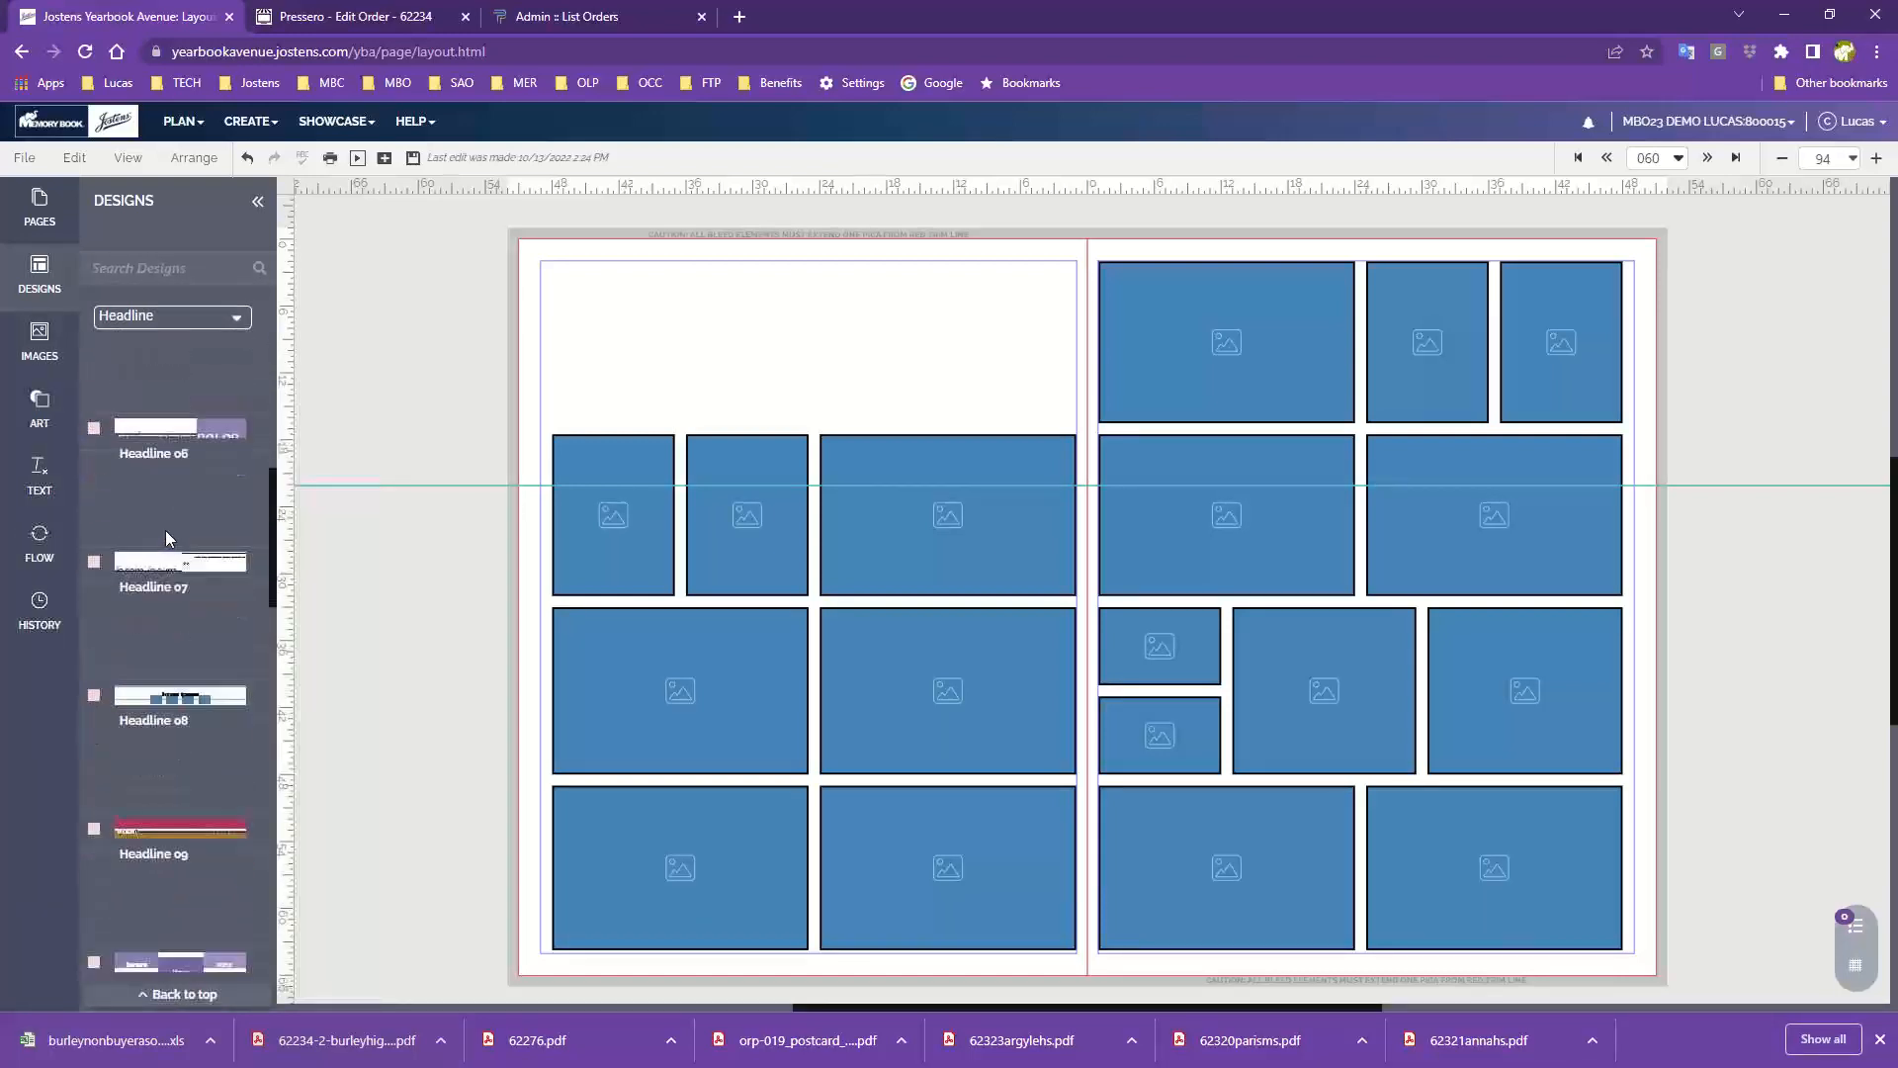
pyautogui.scroll(-3, 164, 530)
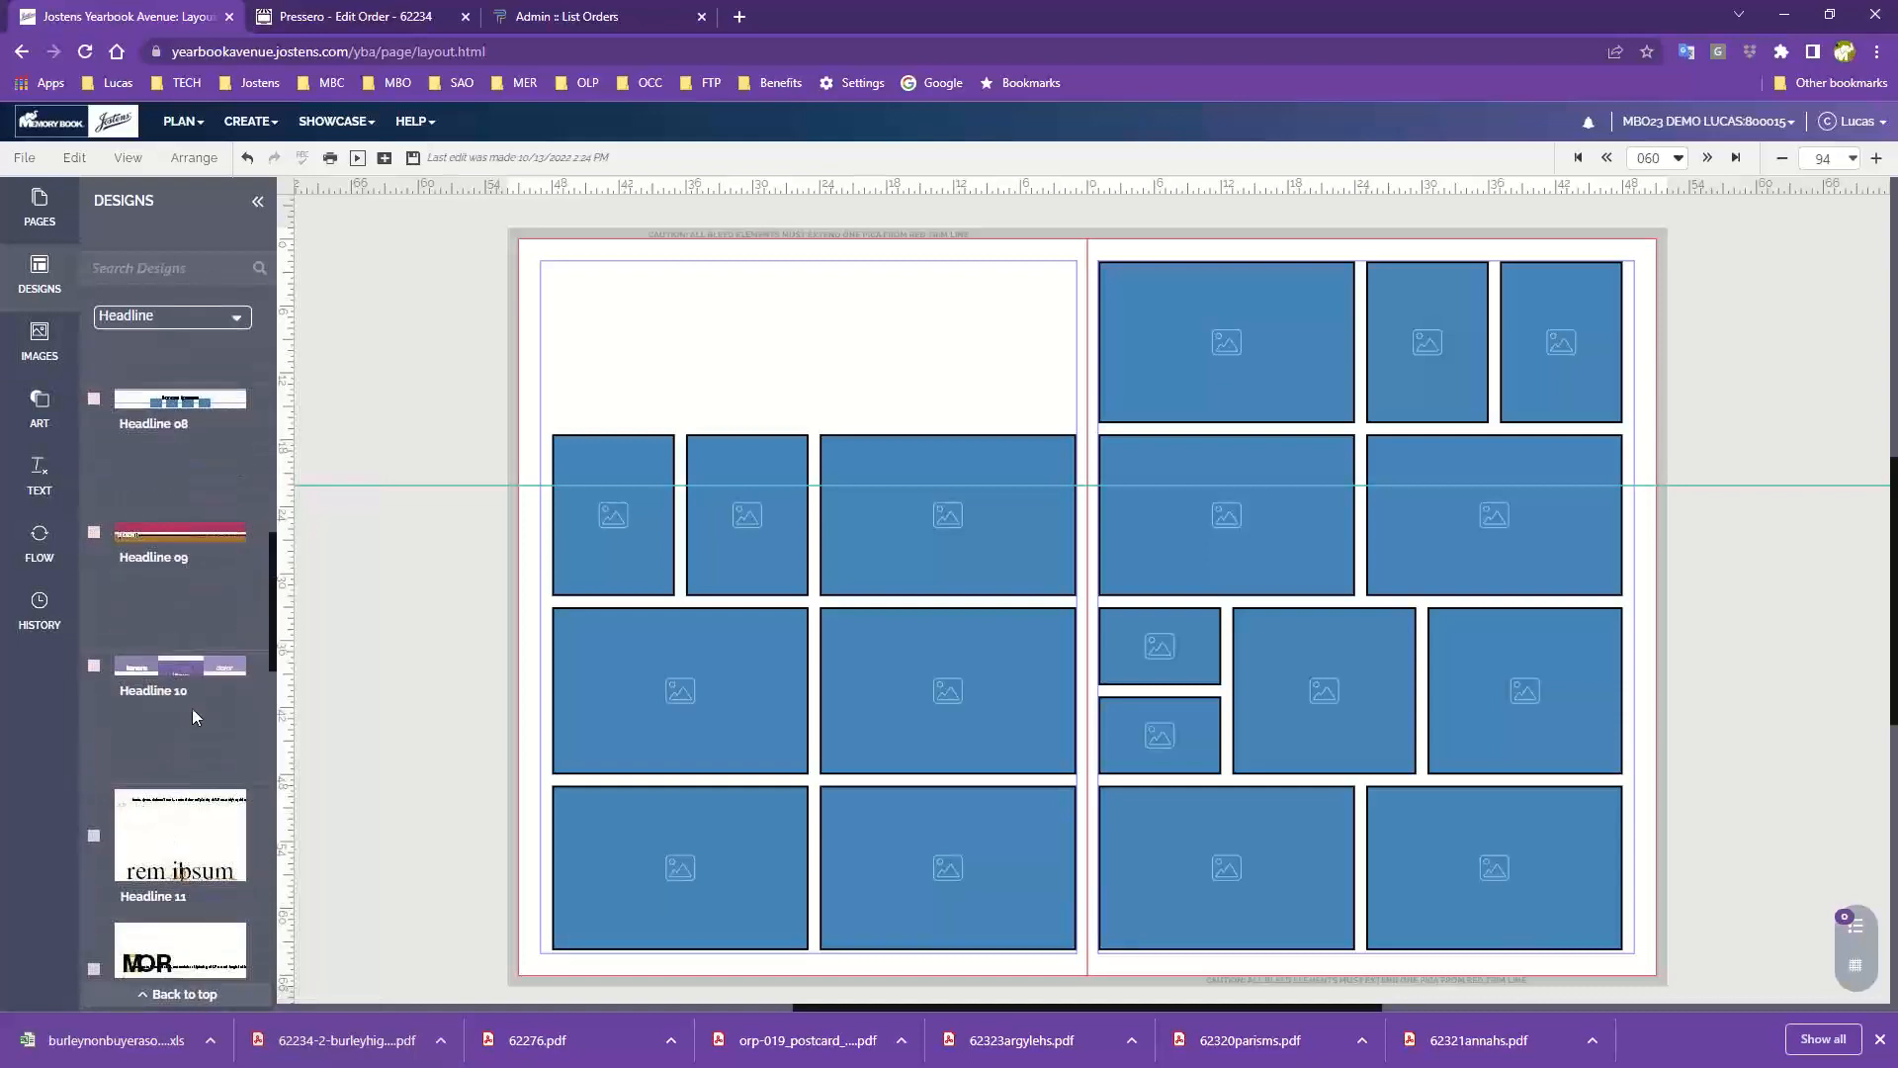
pyautogui.moveTo(192, 707); pyautogui.dragTo(749, 323)
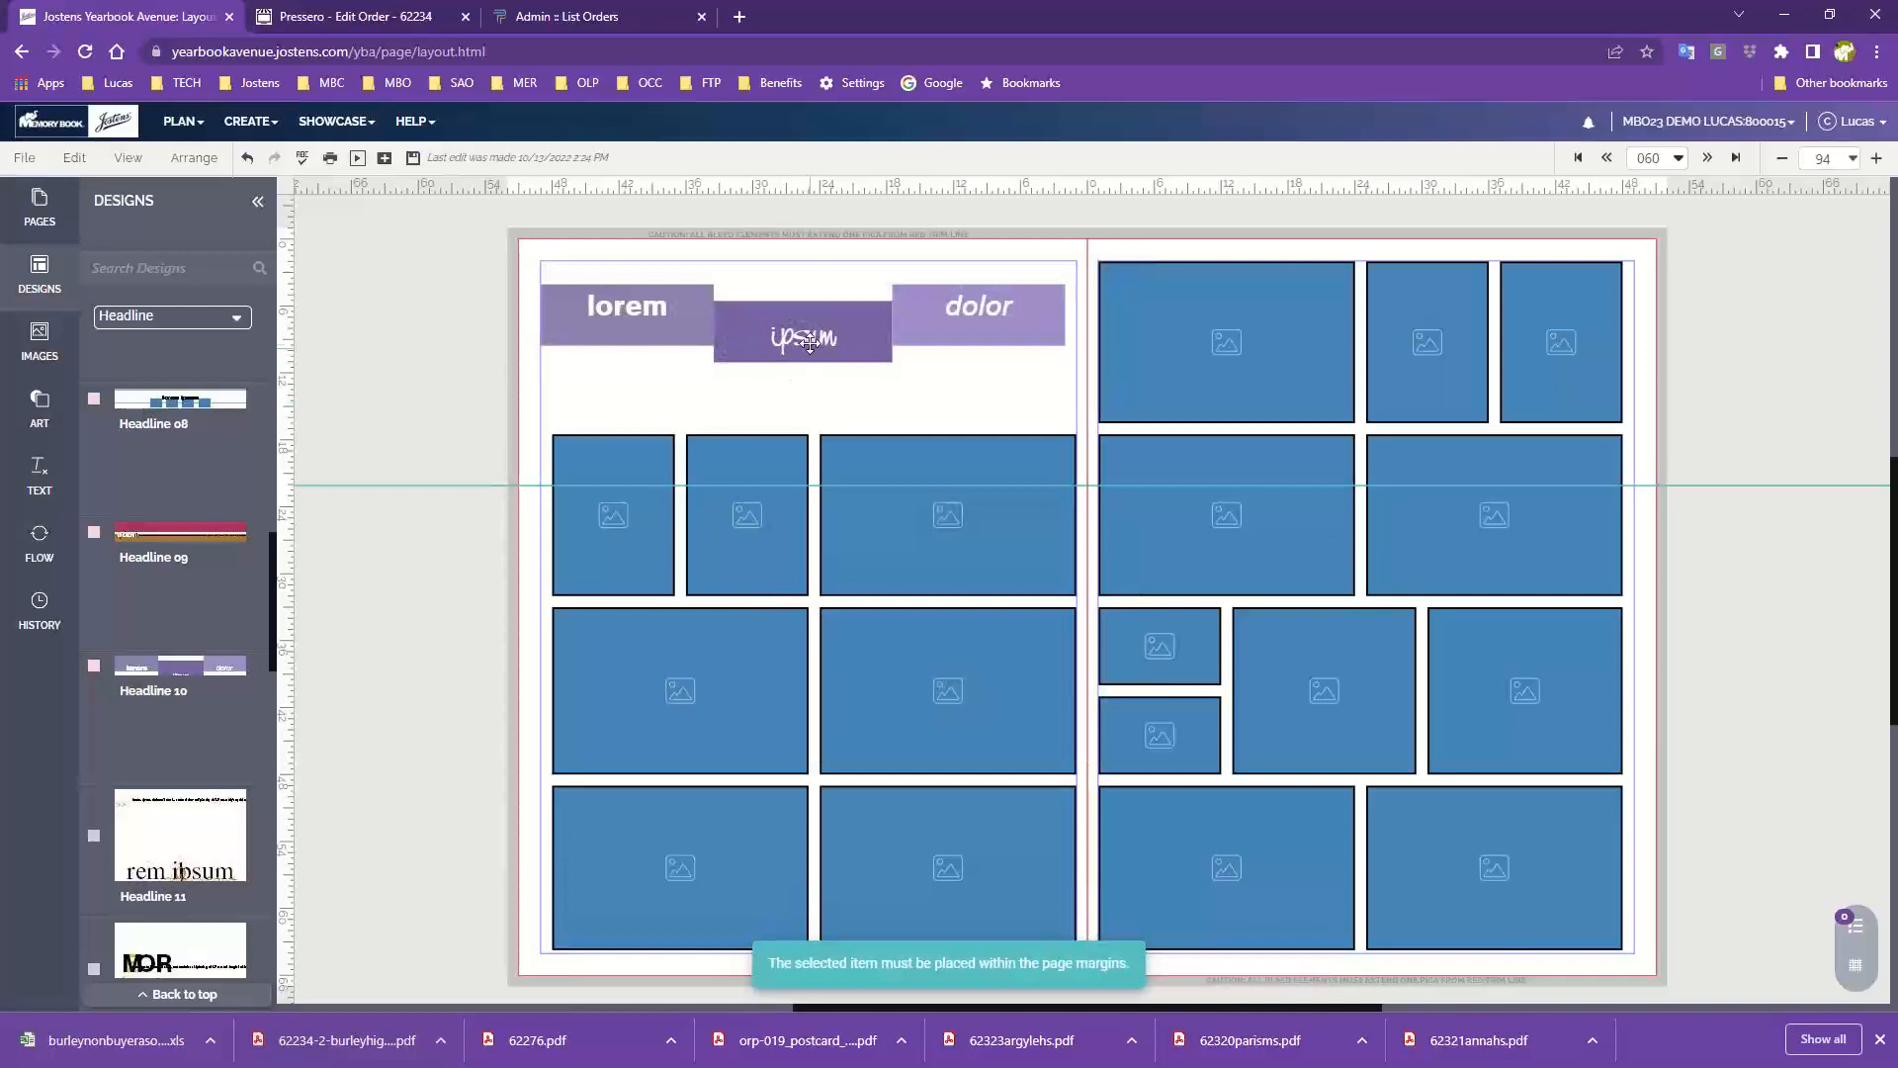
pyautogui.click(810, 343)
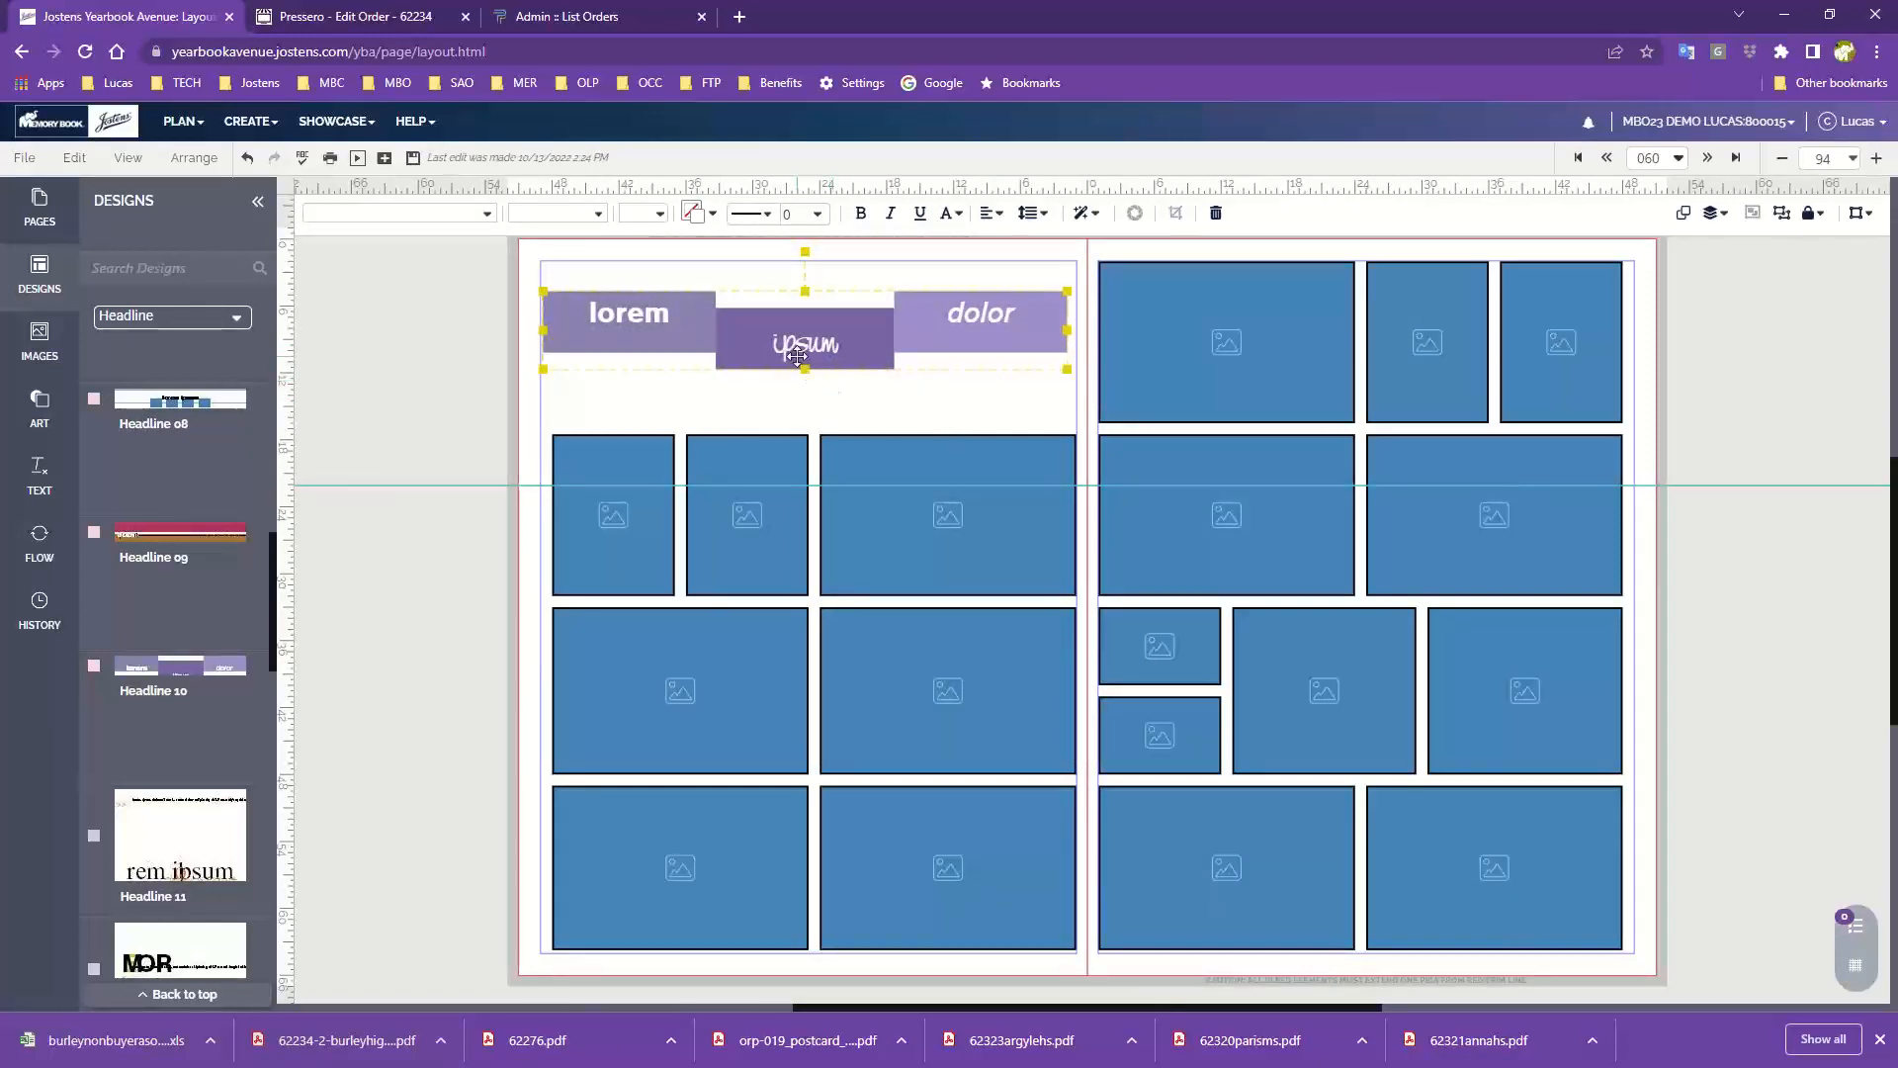
pyautogui.press('Delete')
# Step: Try the Headline 14 design in the empty top area of page 060, and delete it
pyautogui.scroll(-5, 151, 679)
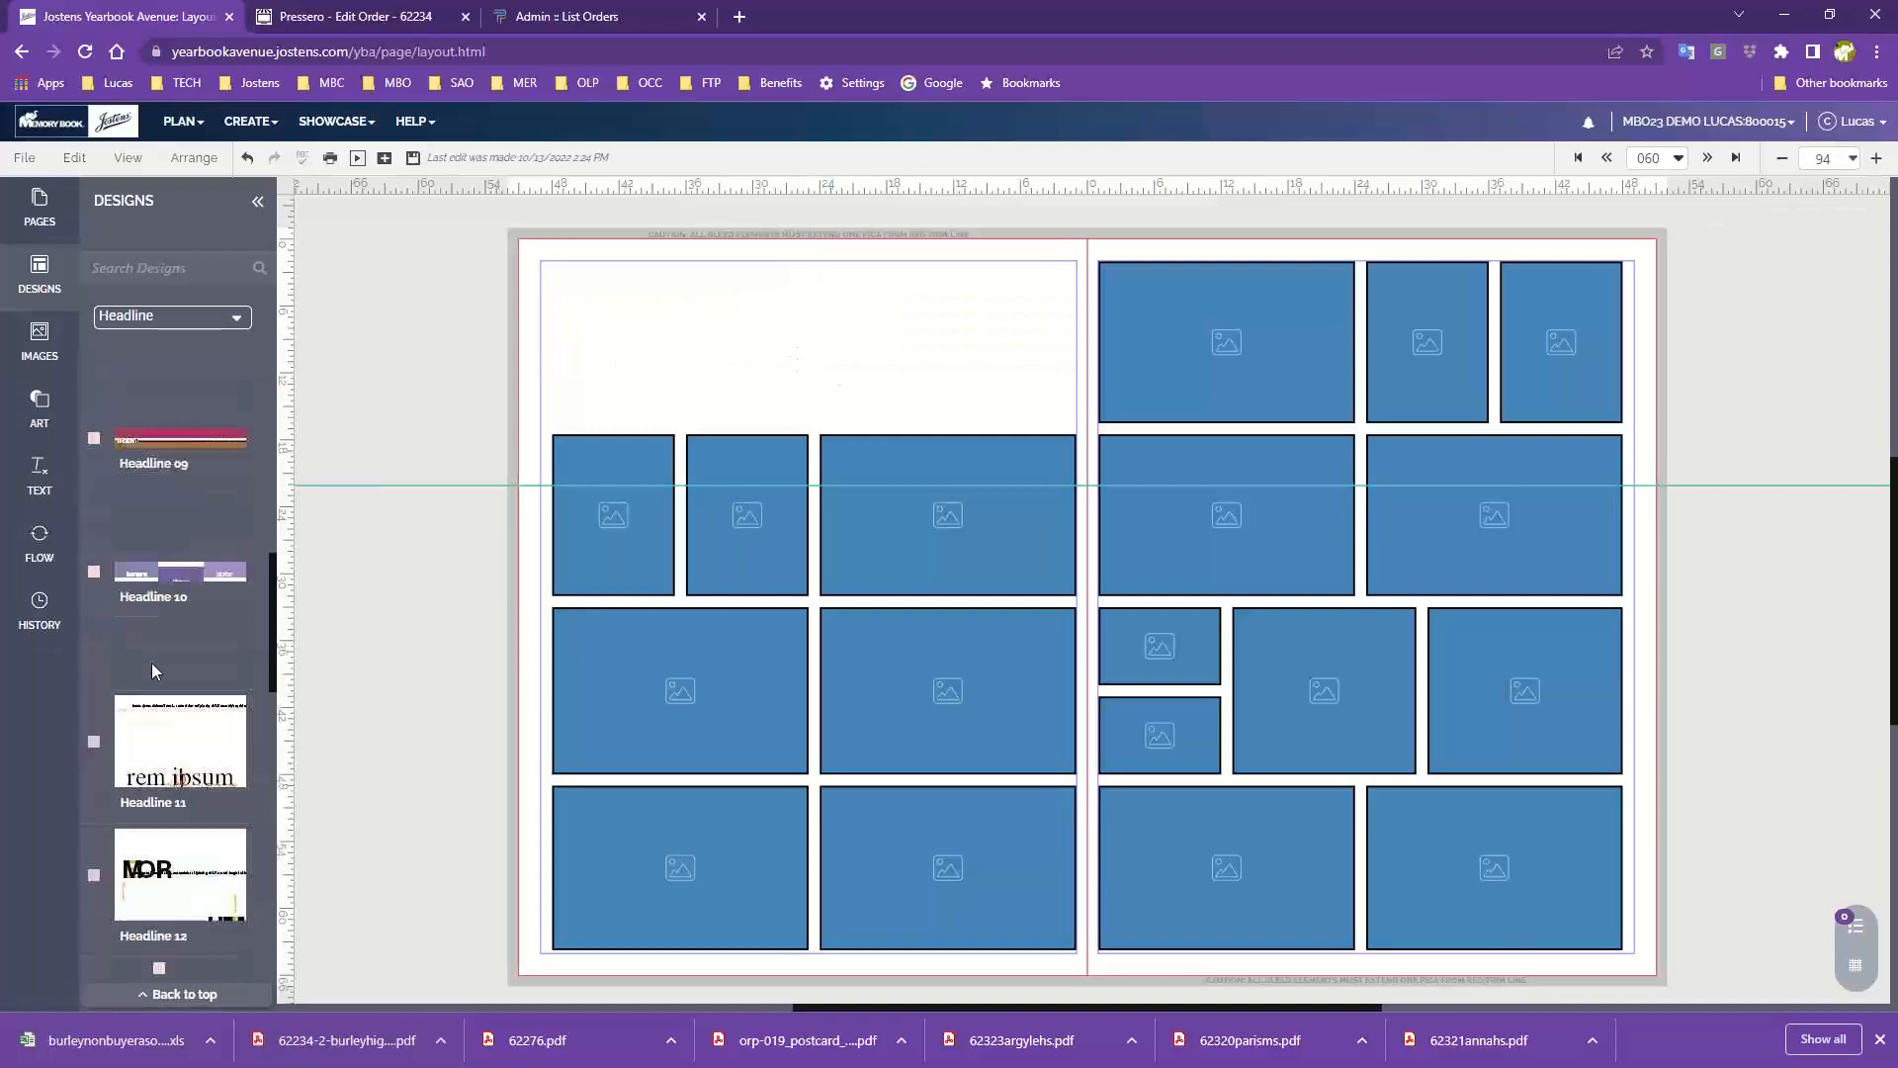
pyautogui.moveTo(158, 702); pyautogui.dragTo(722, 328)
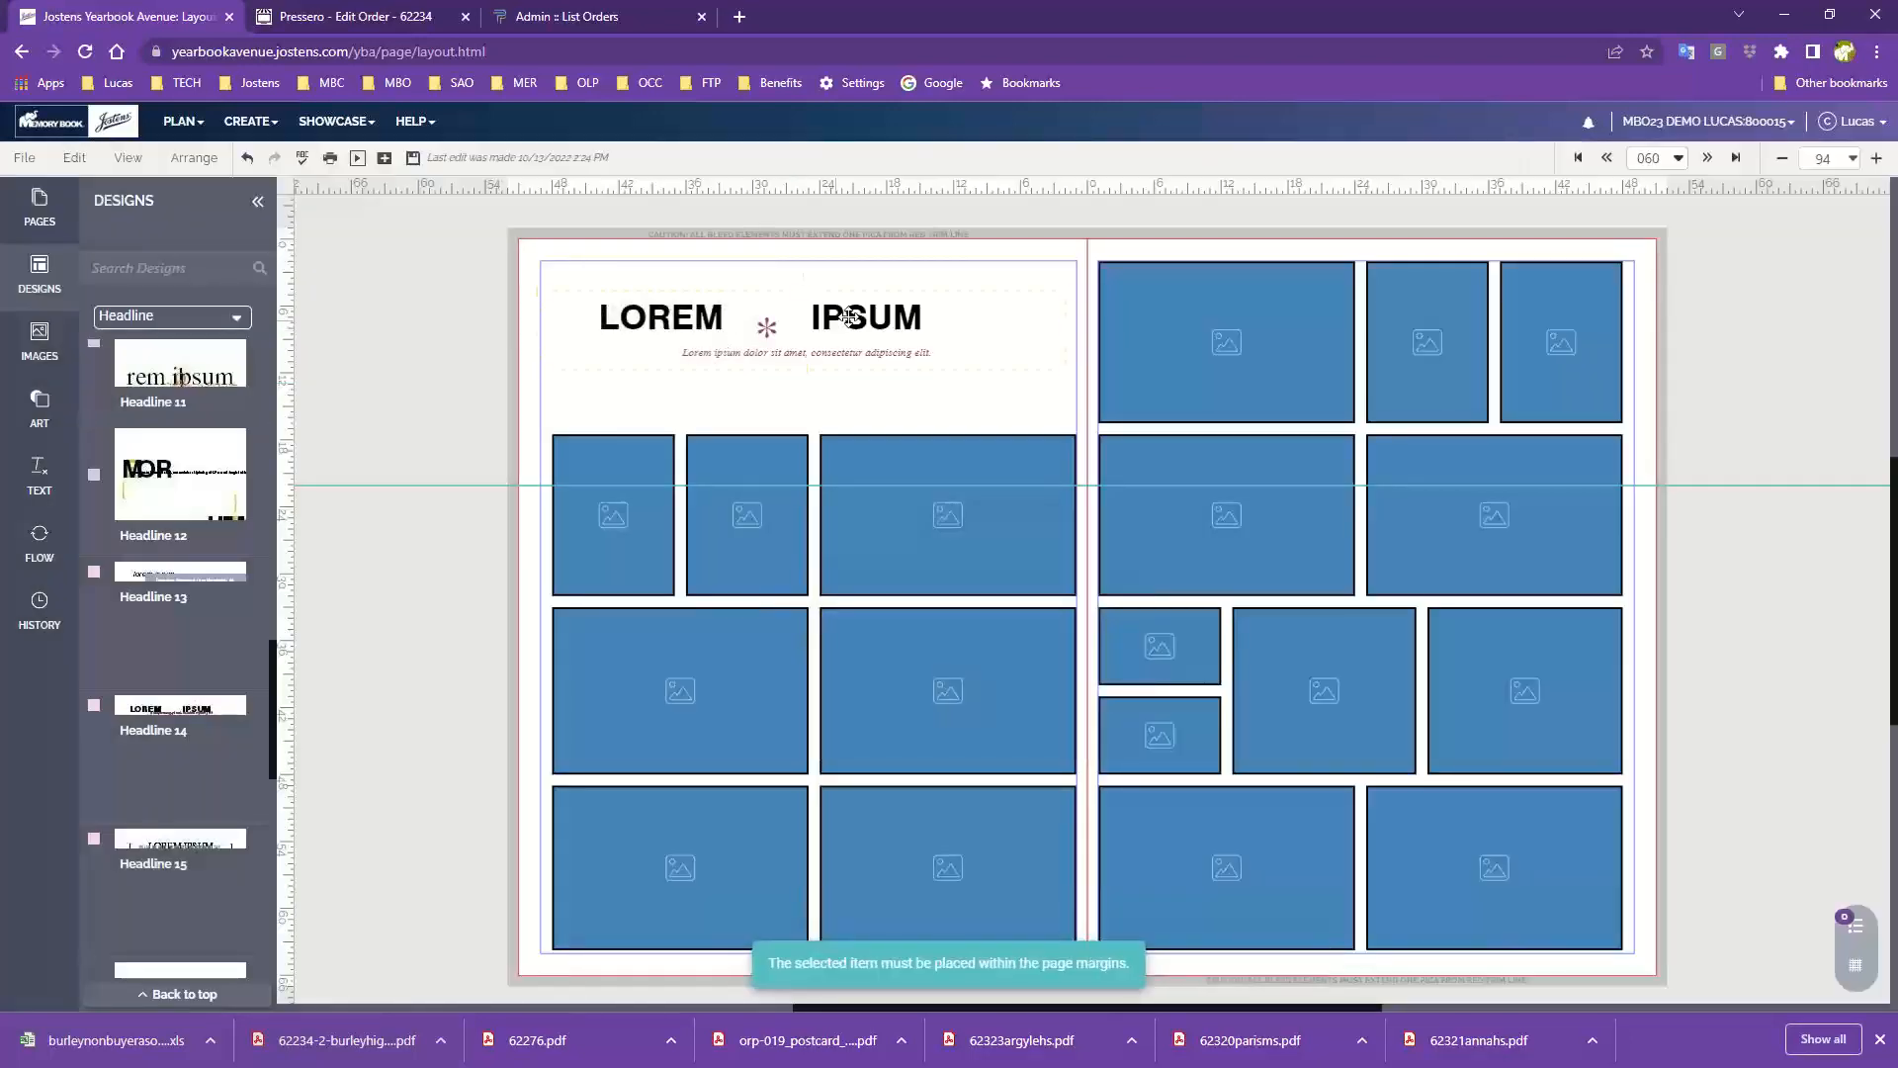
pyautogui.moveTo(848, 317)
pyautogui.mouseDown()
pyautogui.moveTo(911, 325)
pyautogui.moveTo(854, 320)
pyautogui.mouseUp()
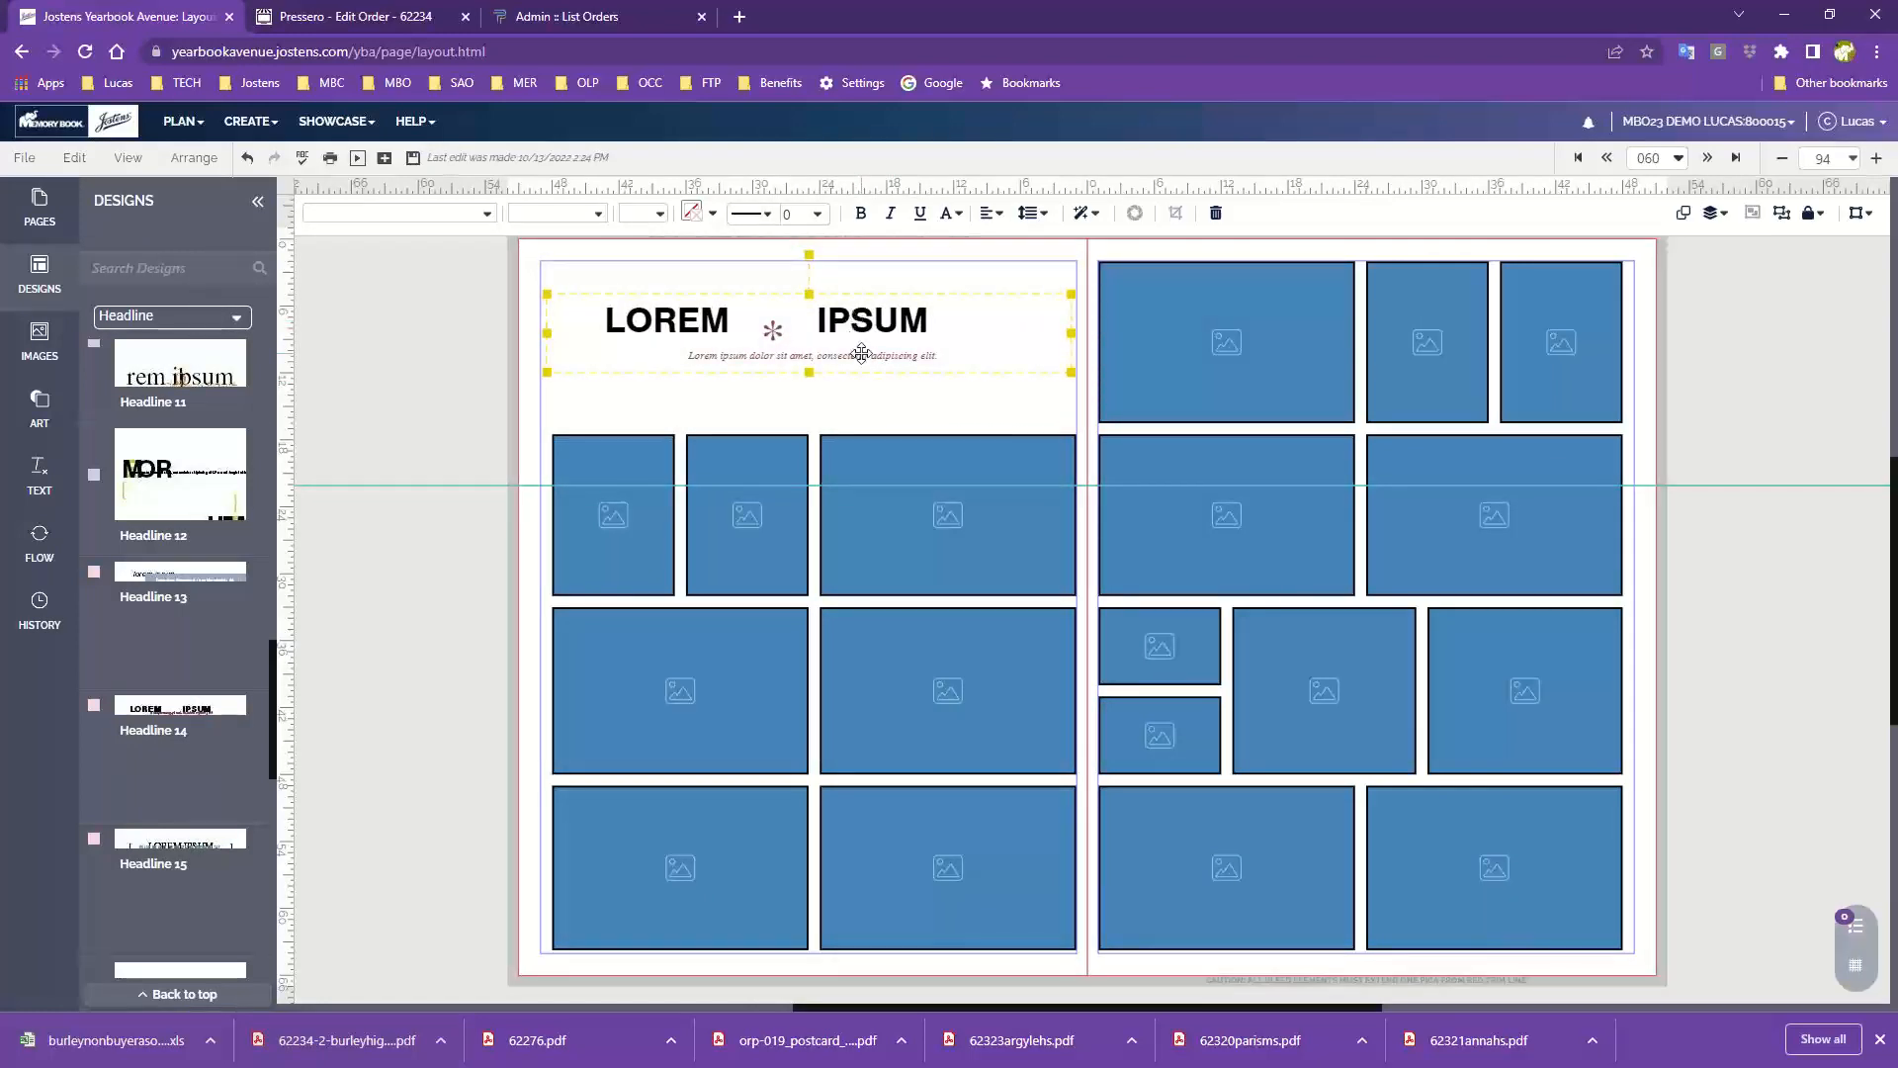
pyautogui.press('Delete')
# Step: Look through the remaining Headline designs up to Headline 22
pyautogui.scroll(-1, 198, 946)
pyautogui.scroll(-5, 198, 947)
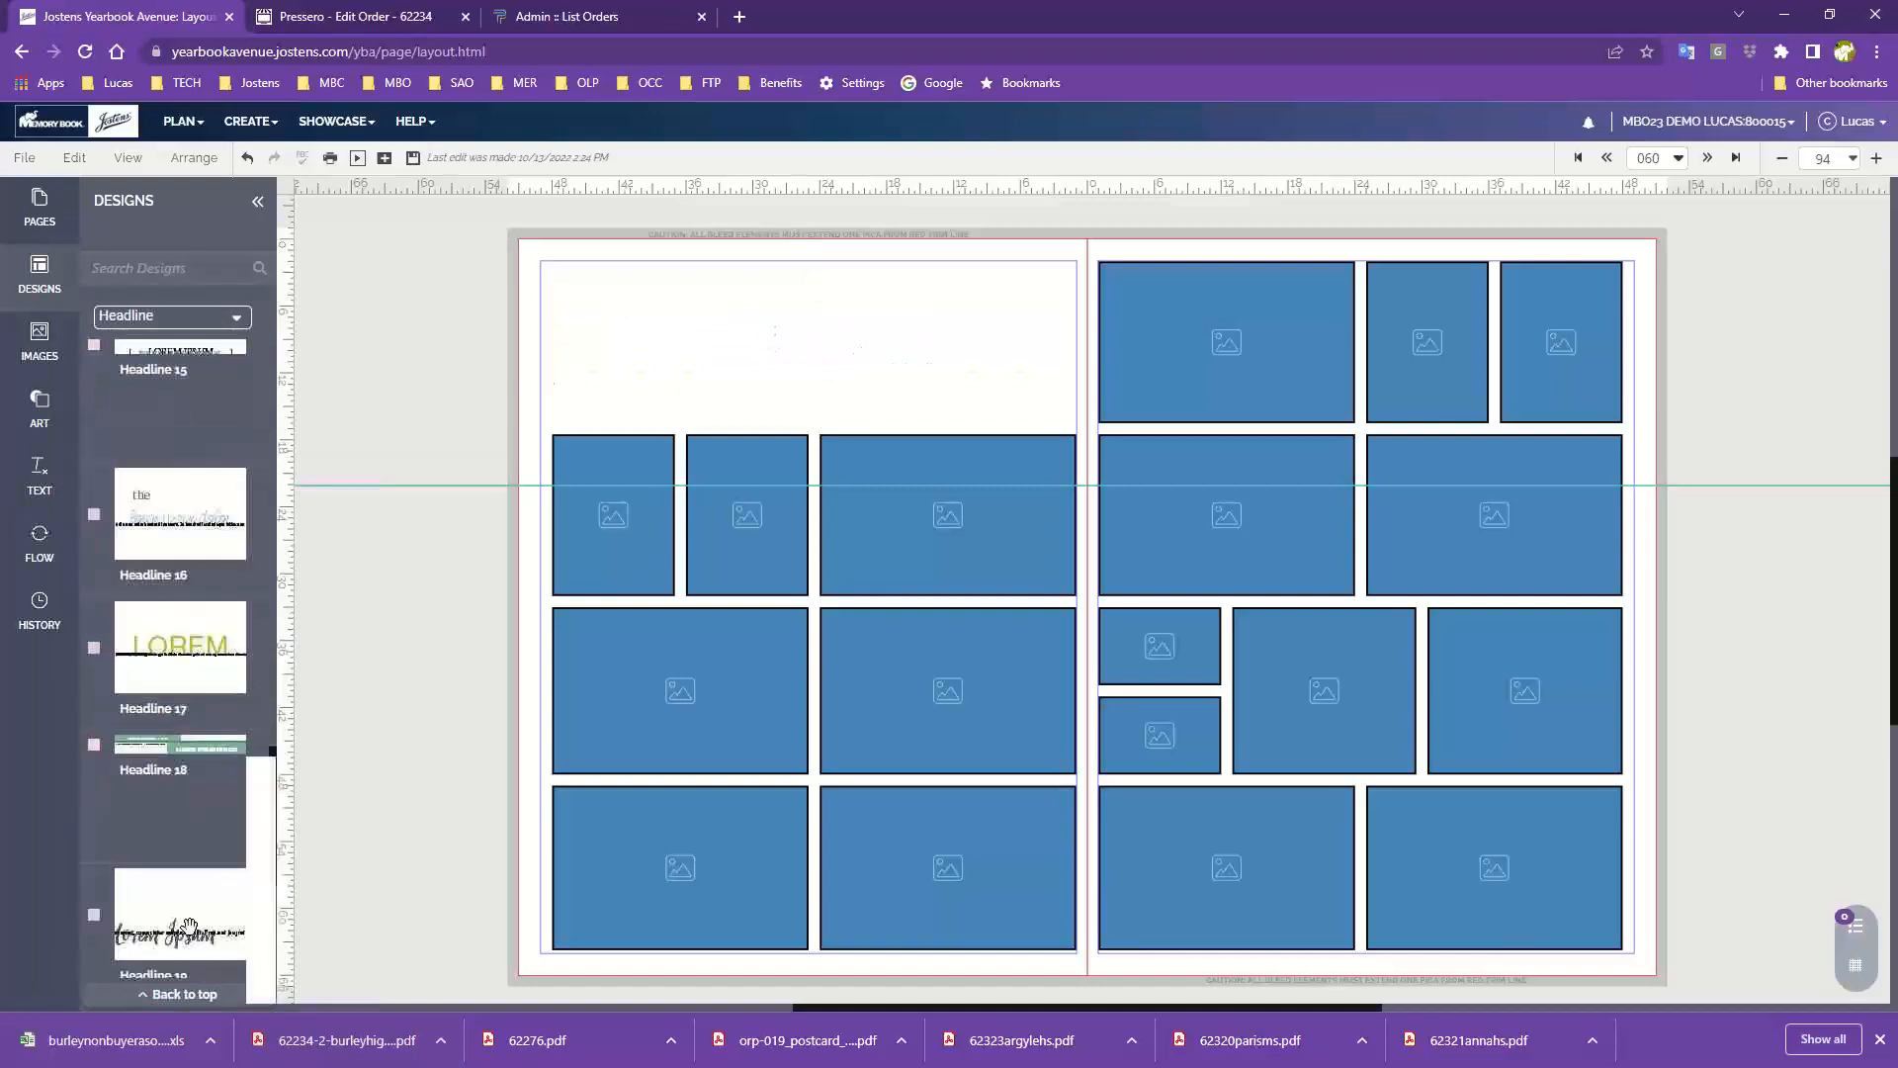
pyautogui.moveTo(190, 874)
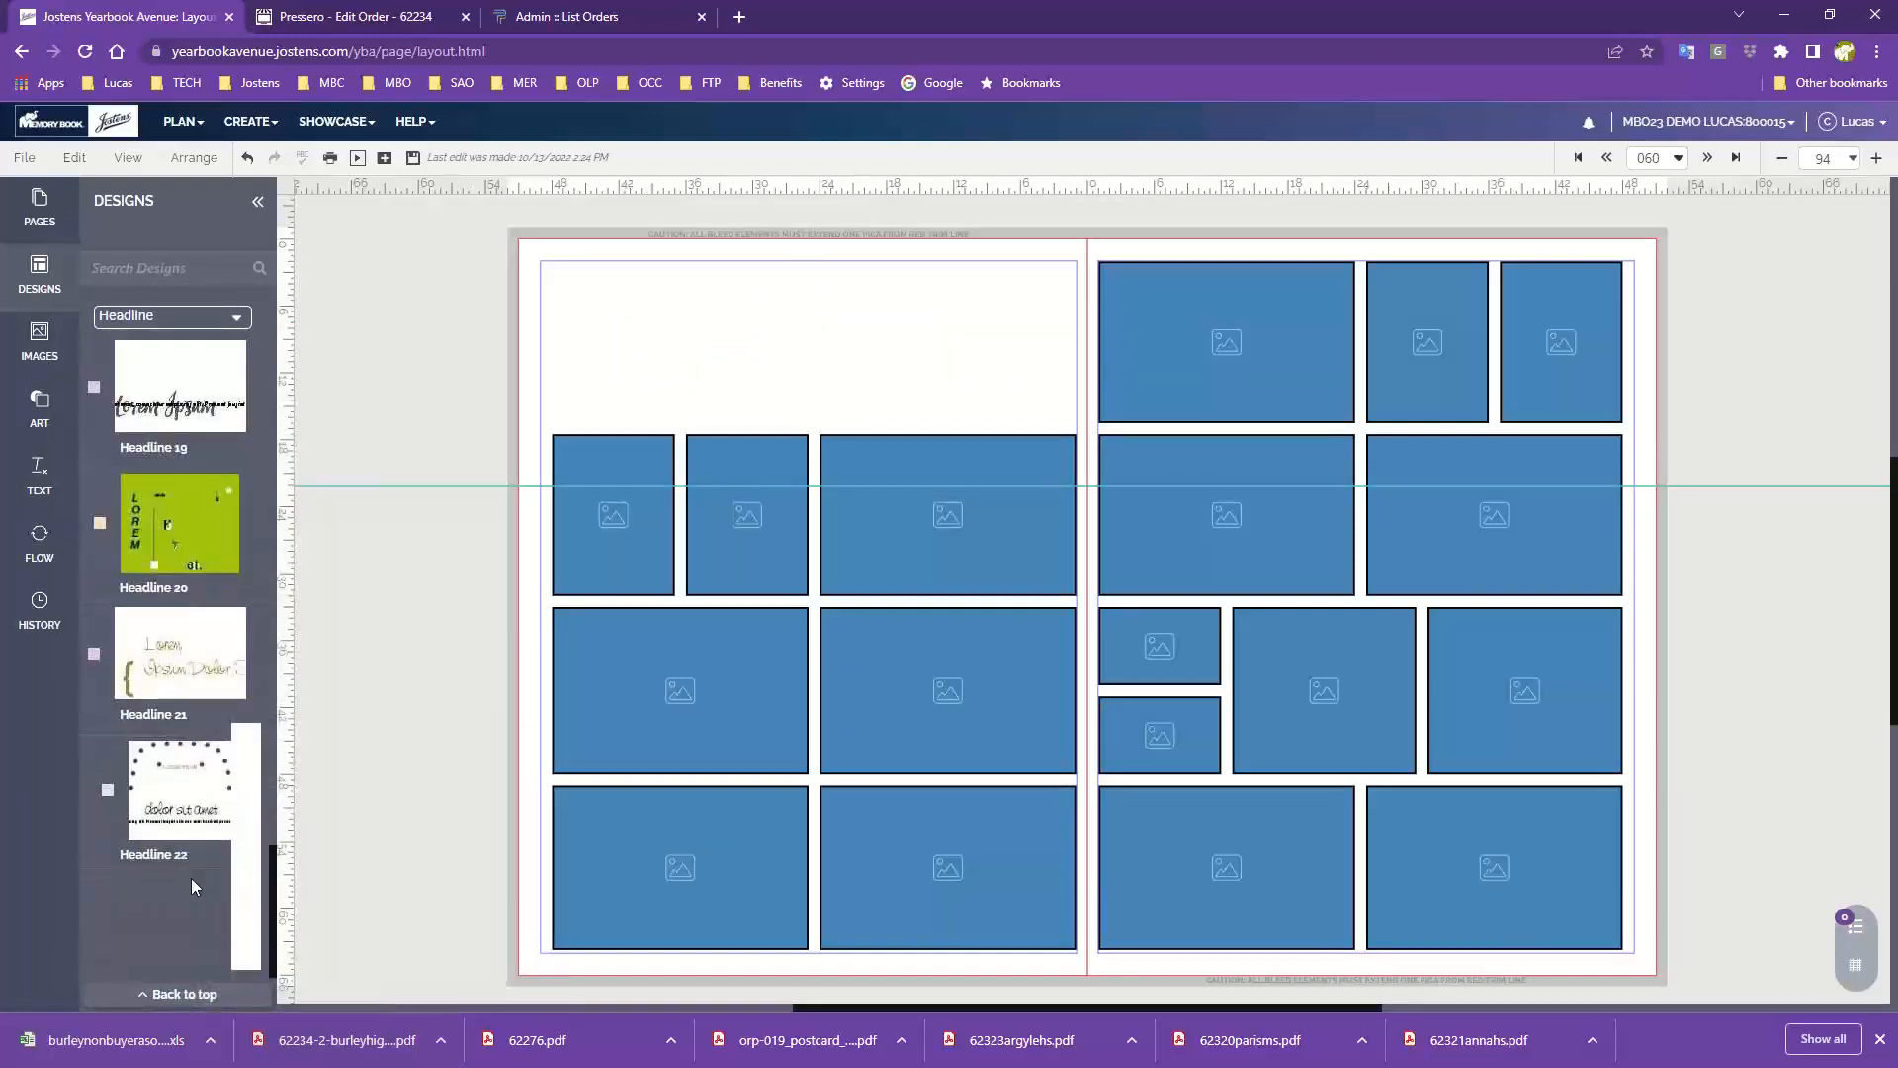
pyautogui.scroll(3, 173, 640)
pyautogui.scroll(5, 173, 641)
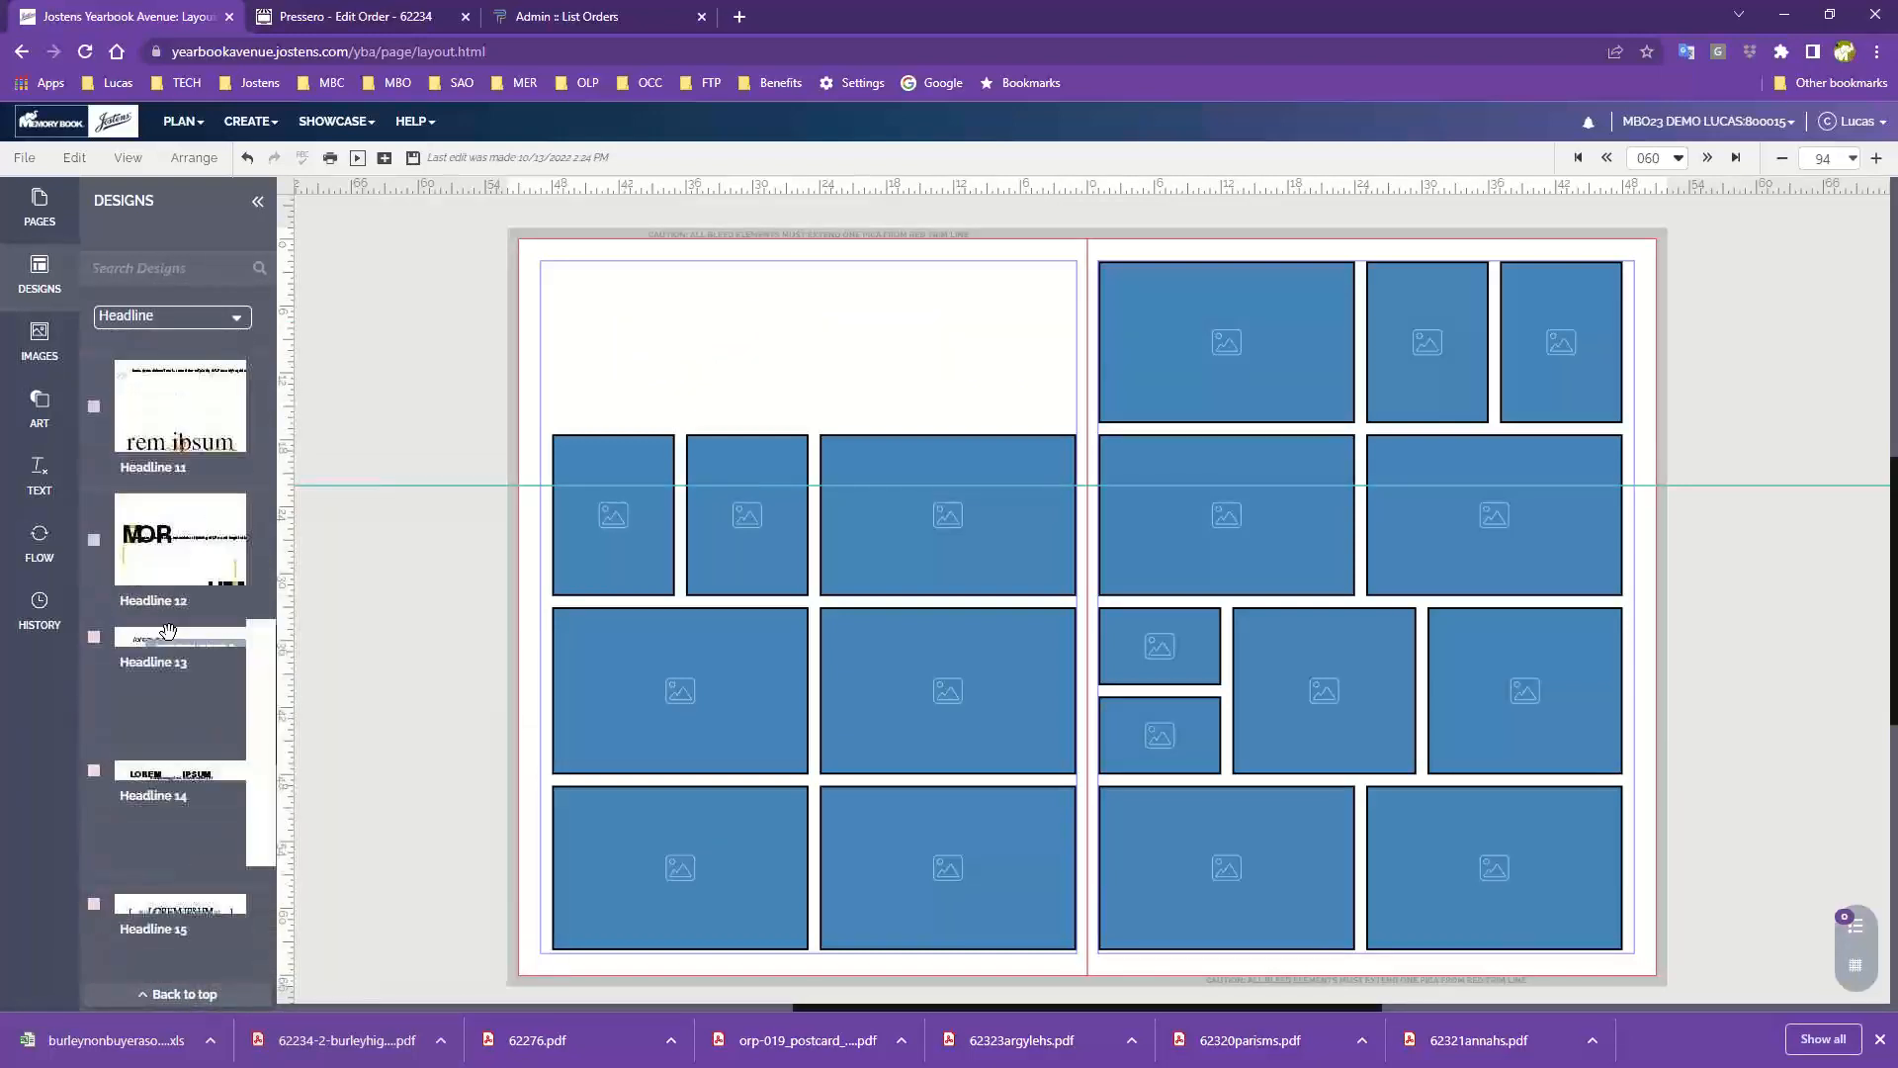
# Step: Place the Headline 01 design in the empty area at the top of the left-hand page
pyautogui.moveTo(168, 630)
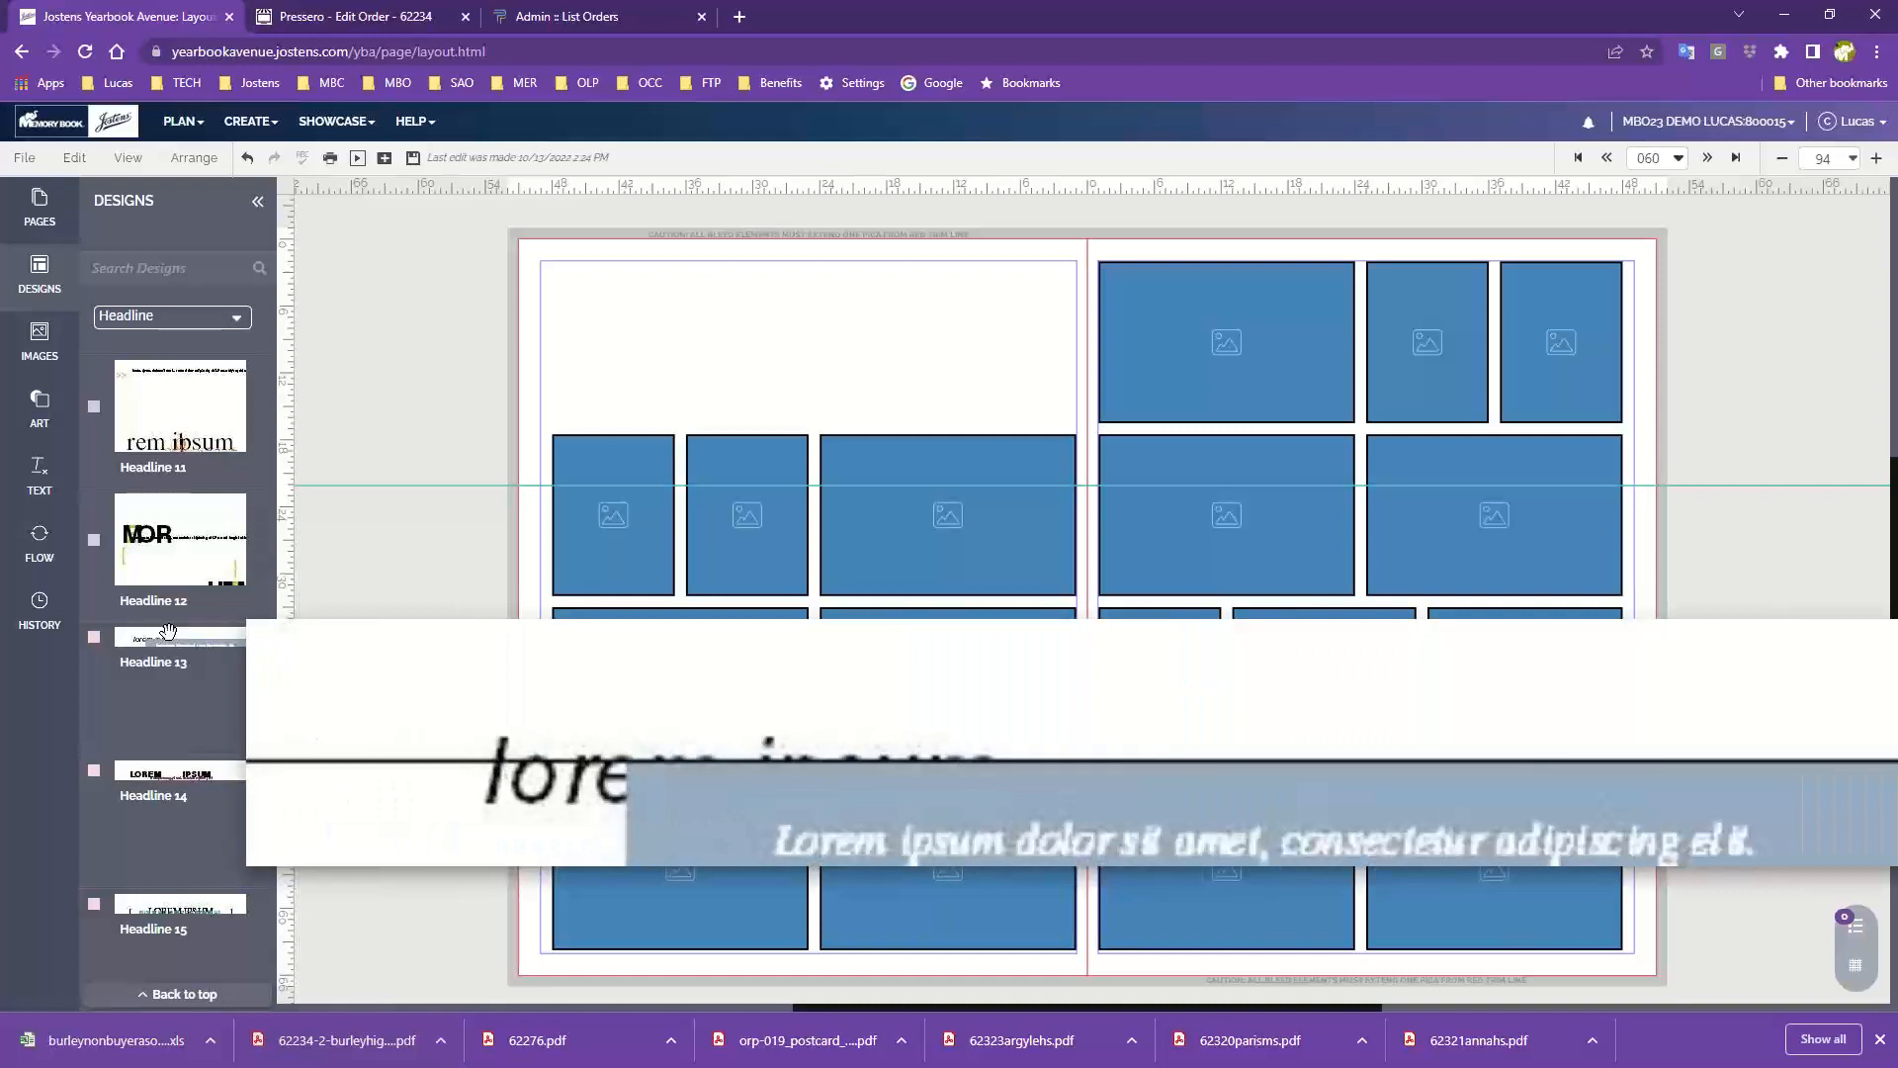
pyautogui.scroll(10, 168, 633)
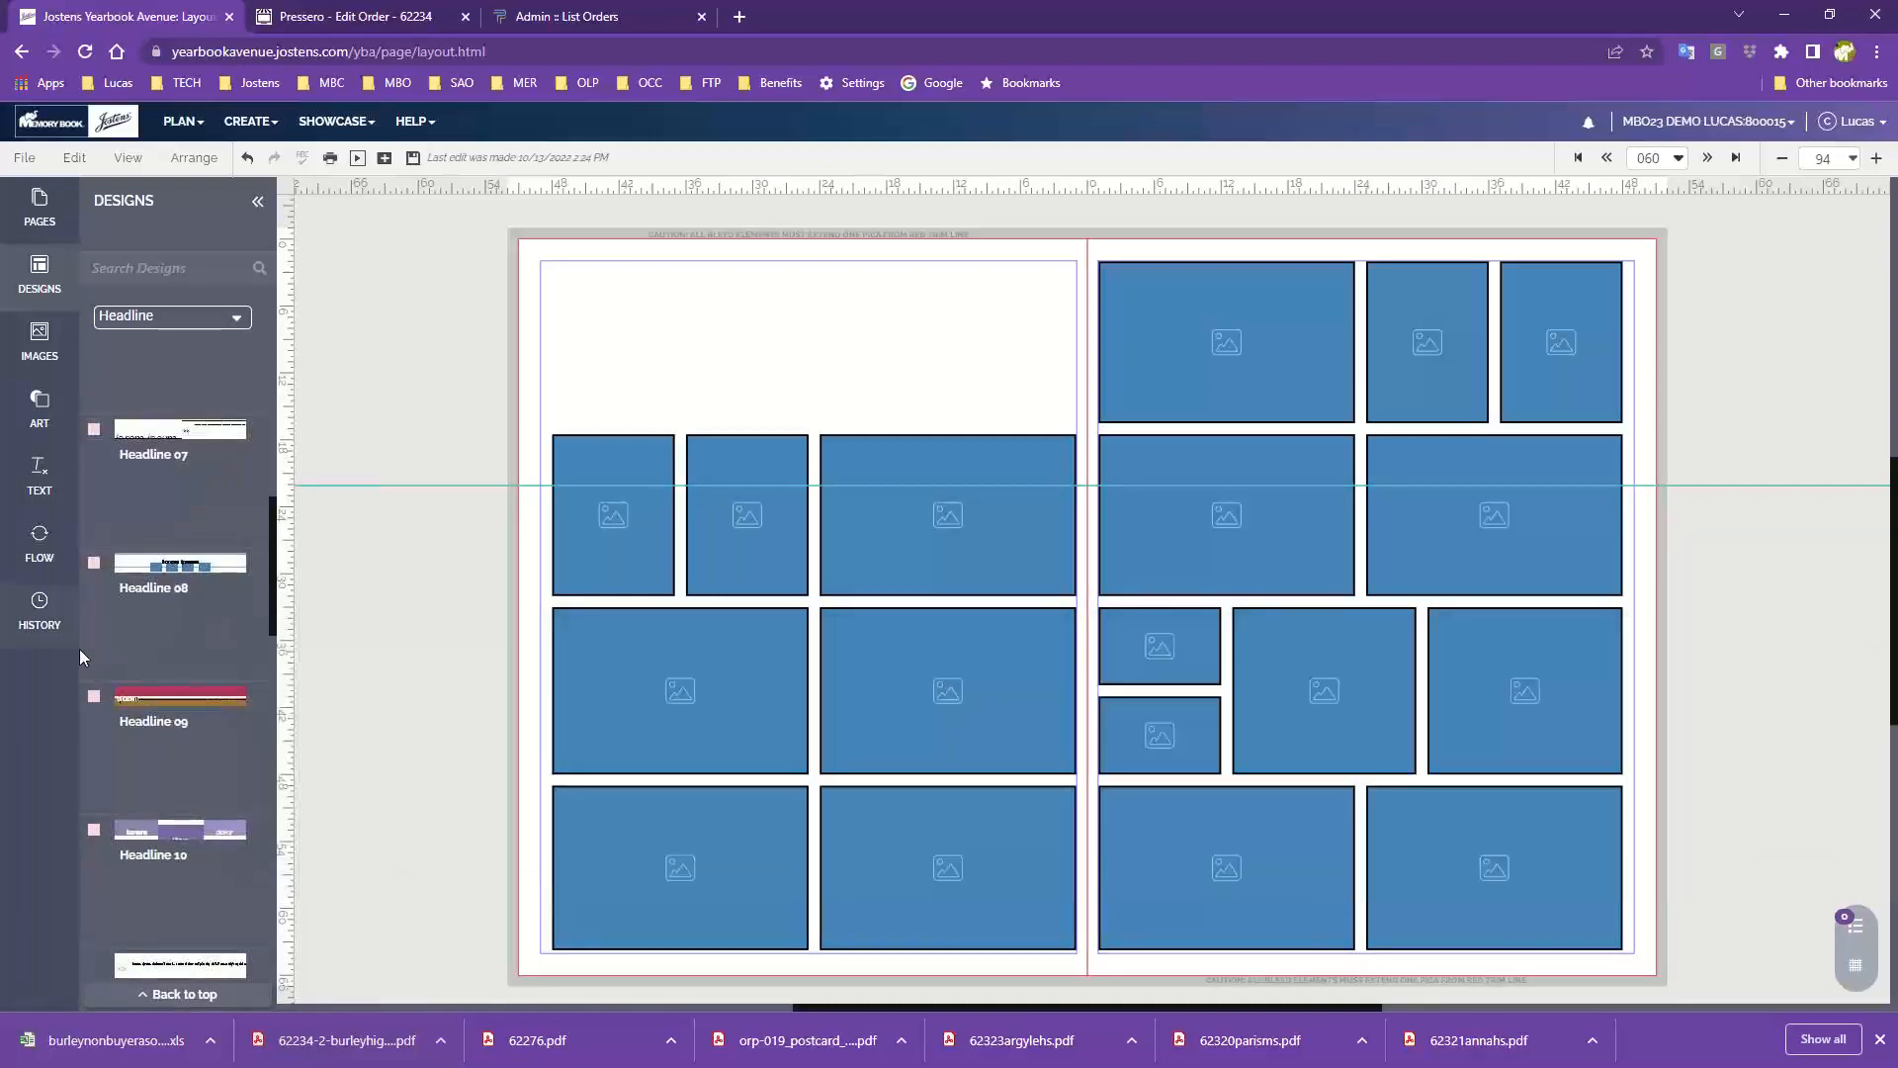
pyautogui.scroll(1, 148, 568)
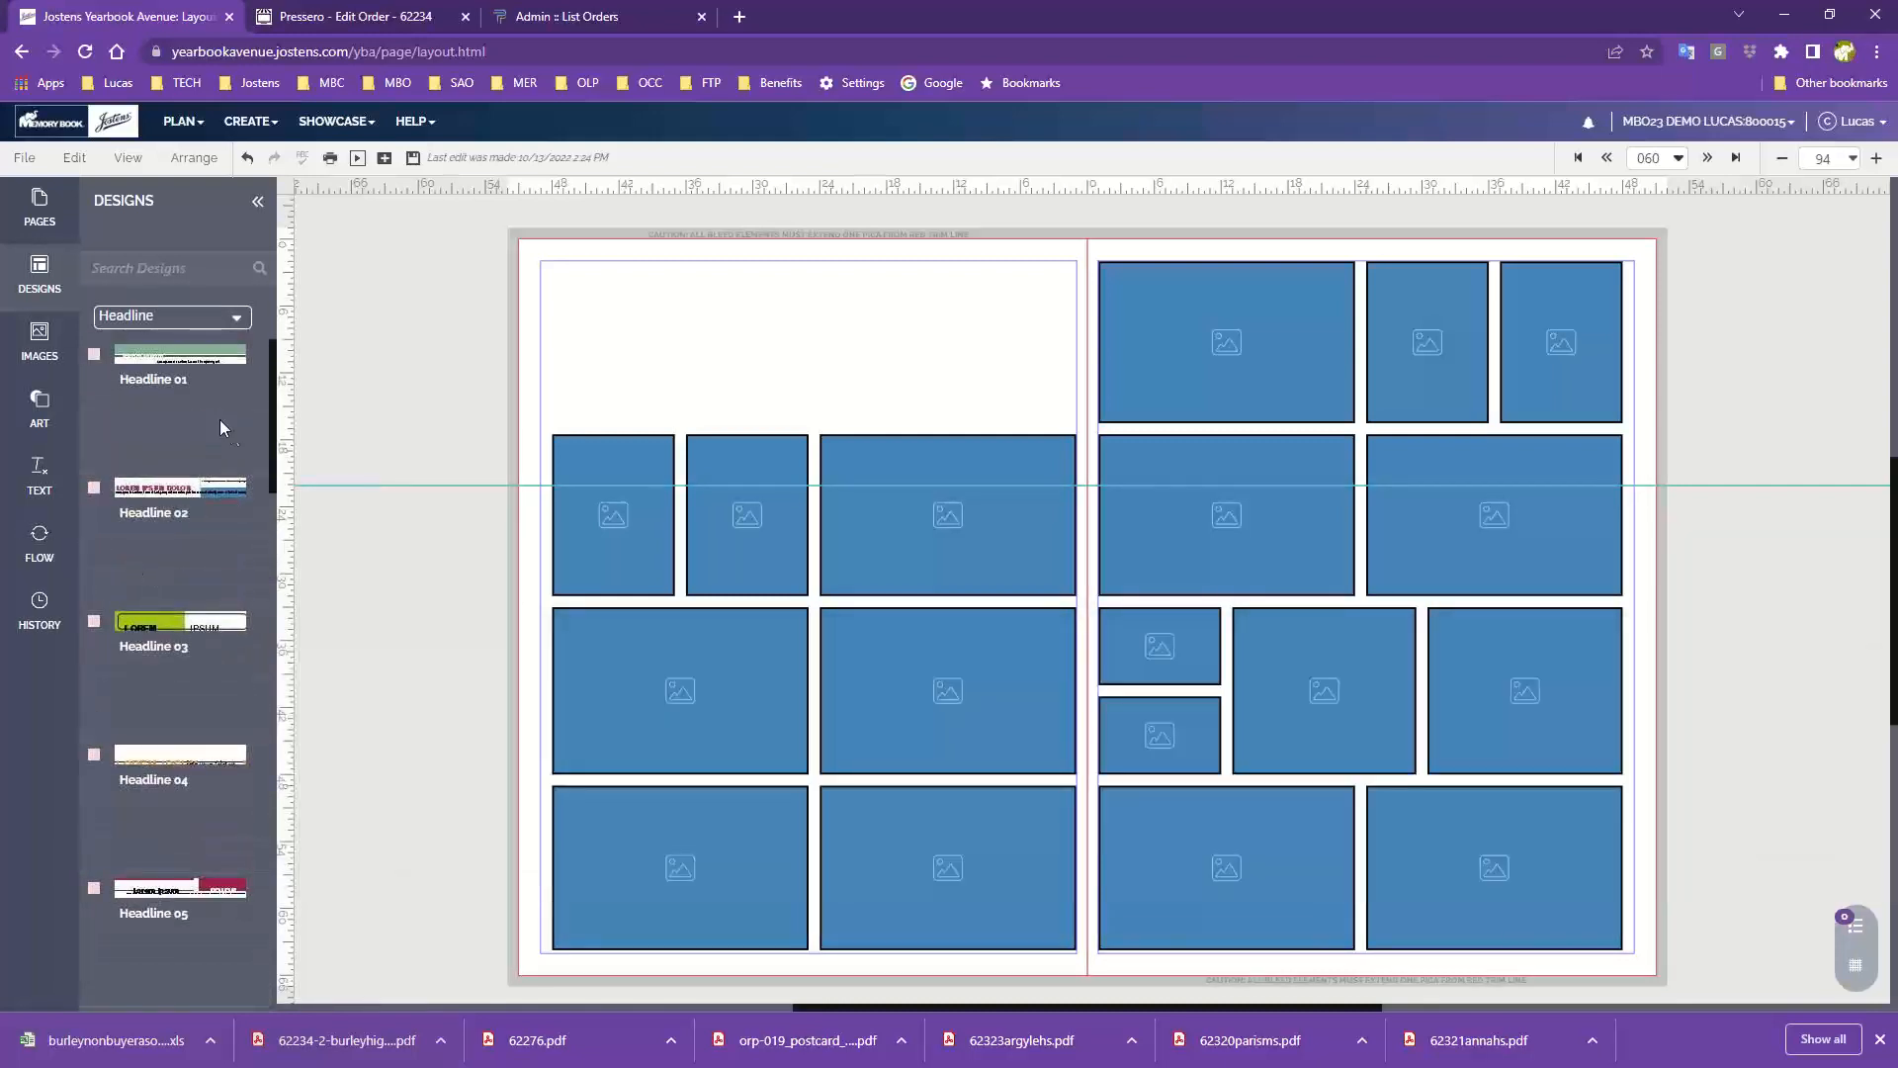
pyautogui.moveTo(180, 356); pyautogui.dragTo(755, 298)
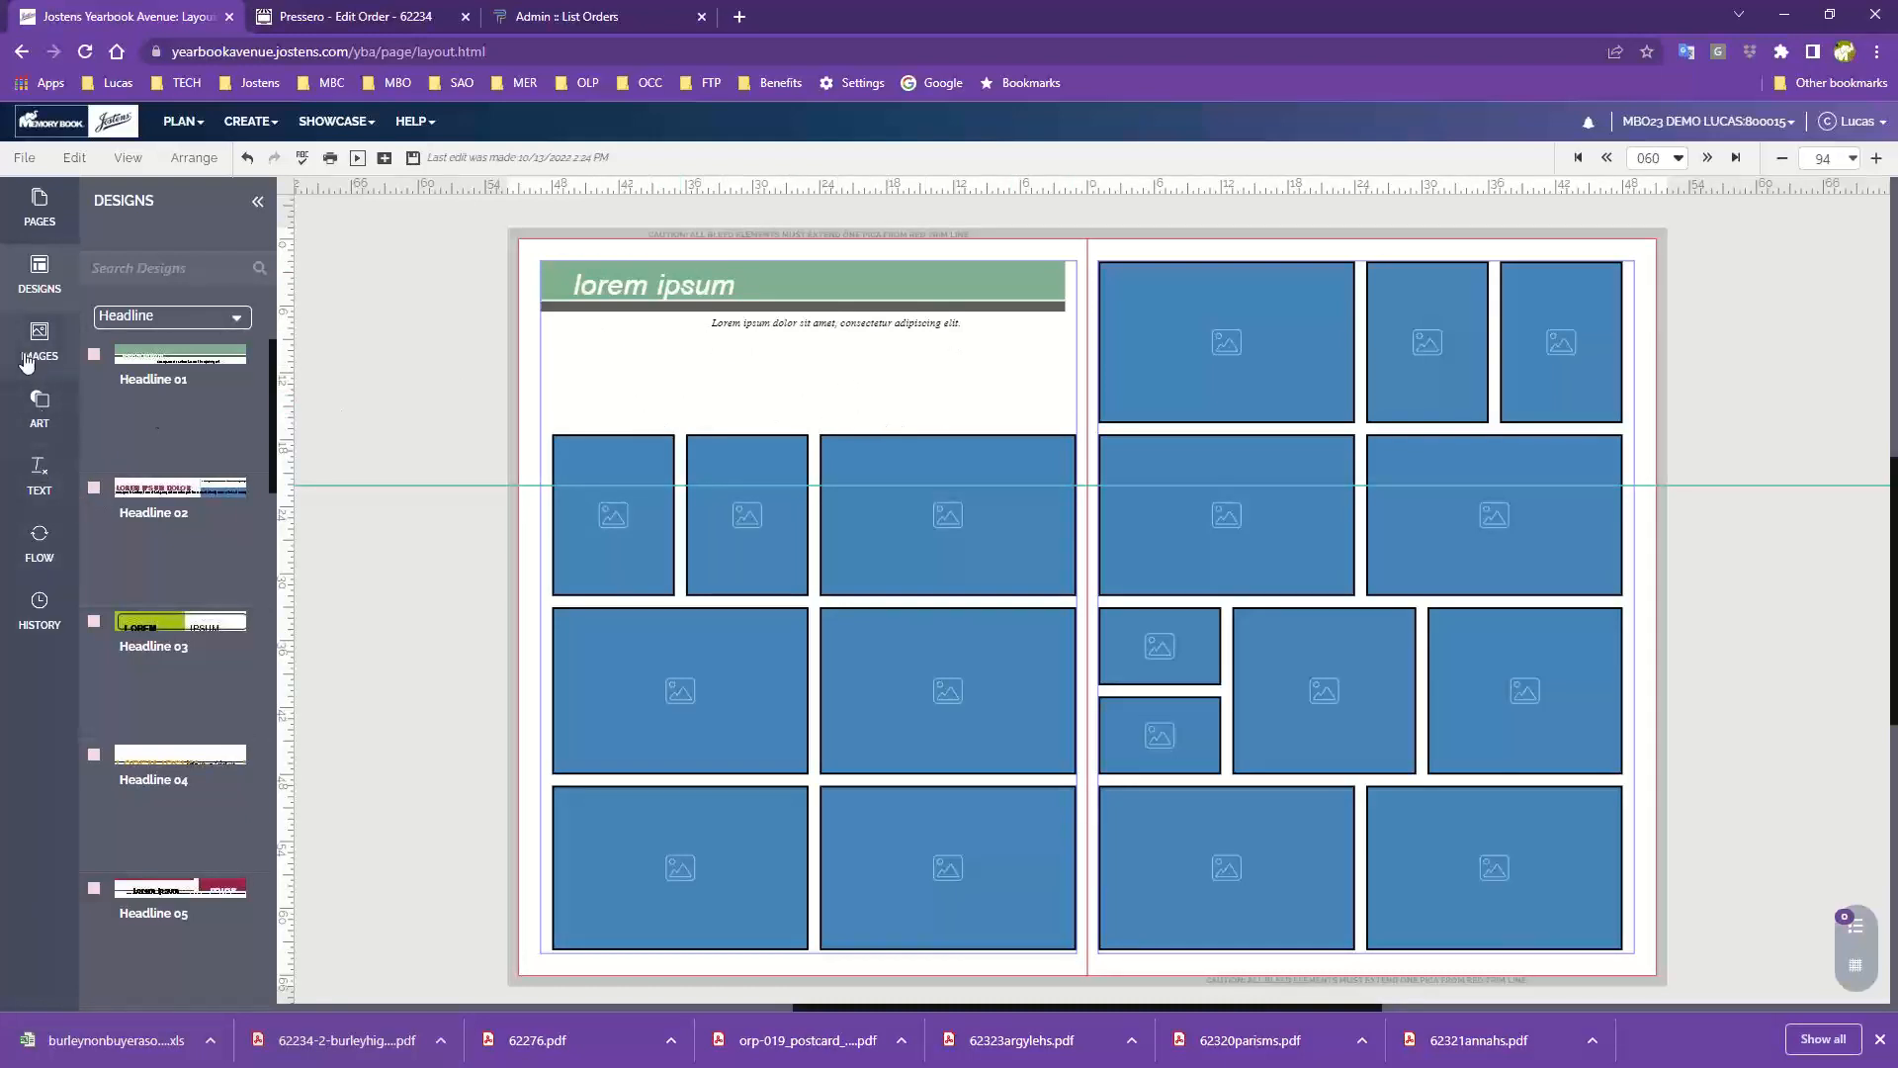
# Step: Add a circular image frame below the headline and shrink it to fit above the first row of photo frames
pyautogui.click(39, 416)
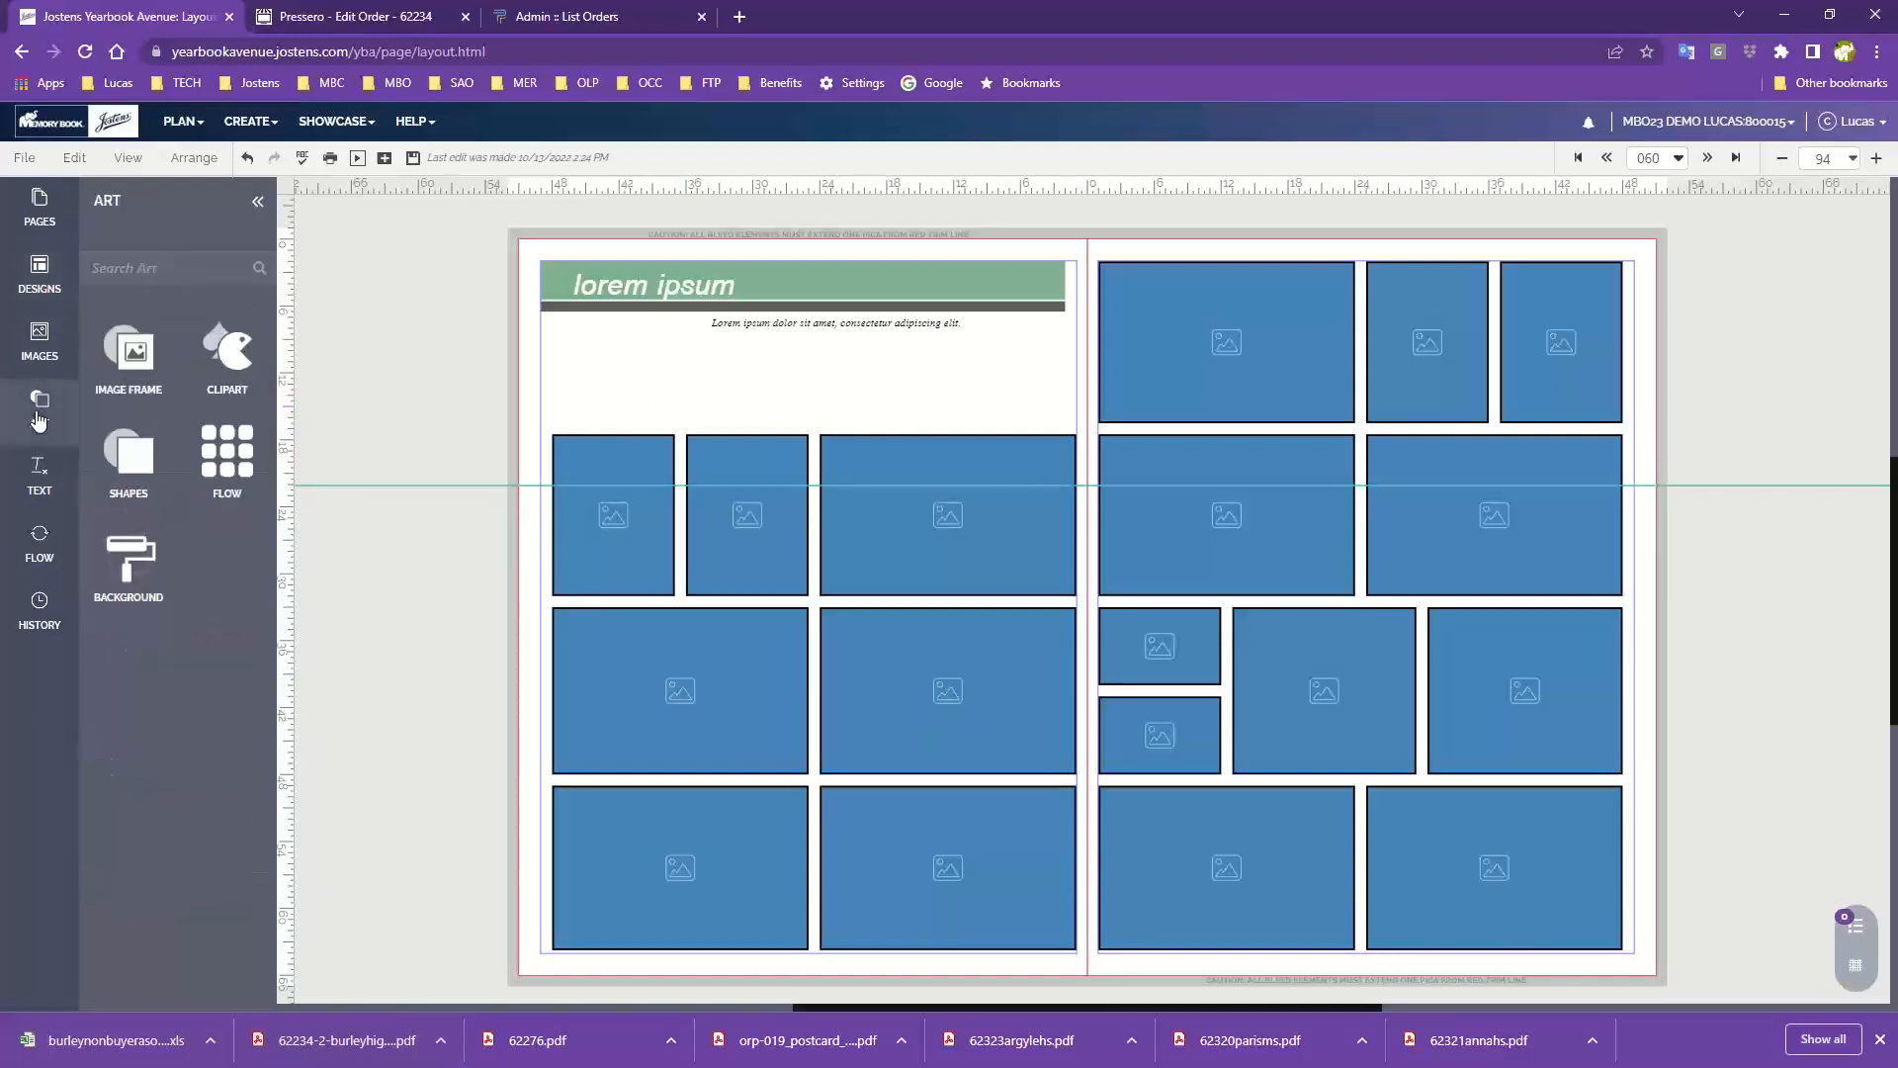
pyautogui.click(138, 360)
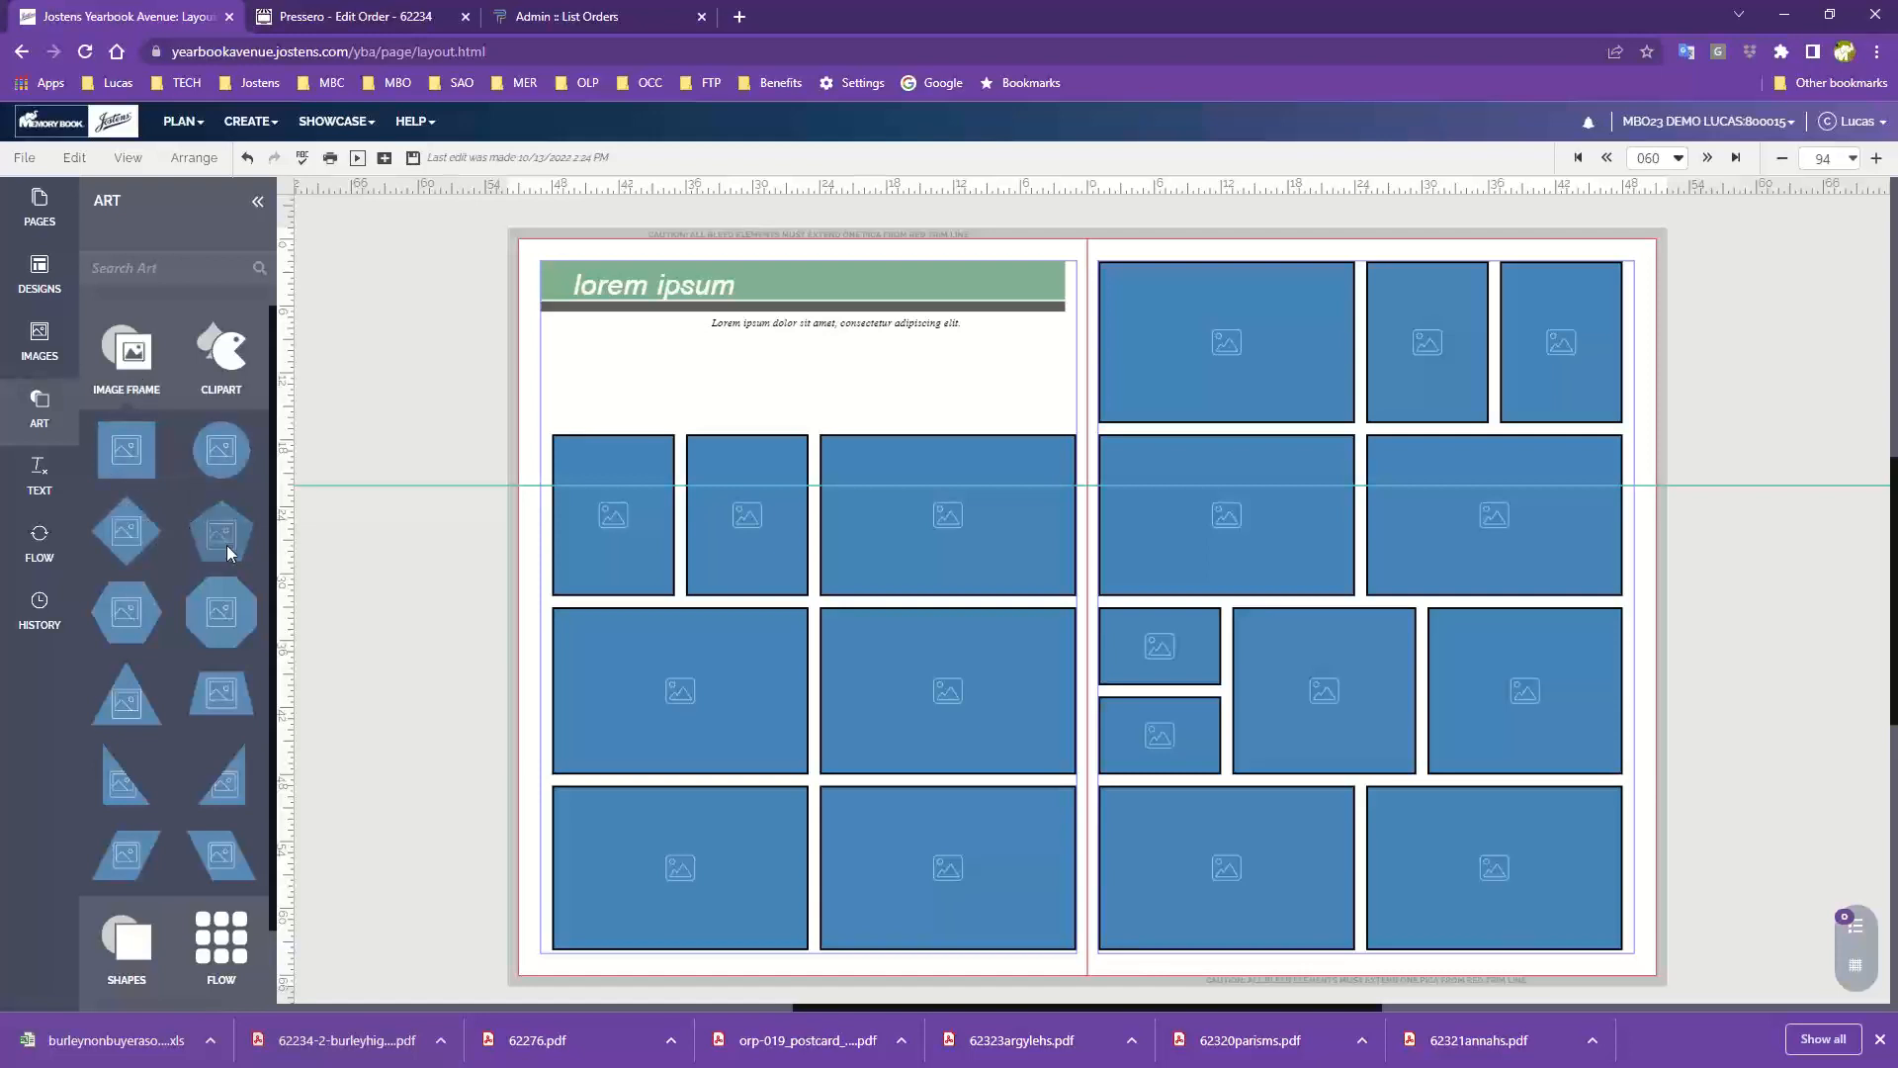
pyautogui.moveTo(222, 450); pyautogui.dragTo(629, 358)
pyautogui.moveTo(633, 370); pyautogui.dragTo(676, 371)
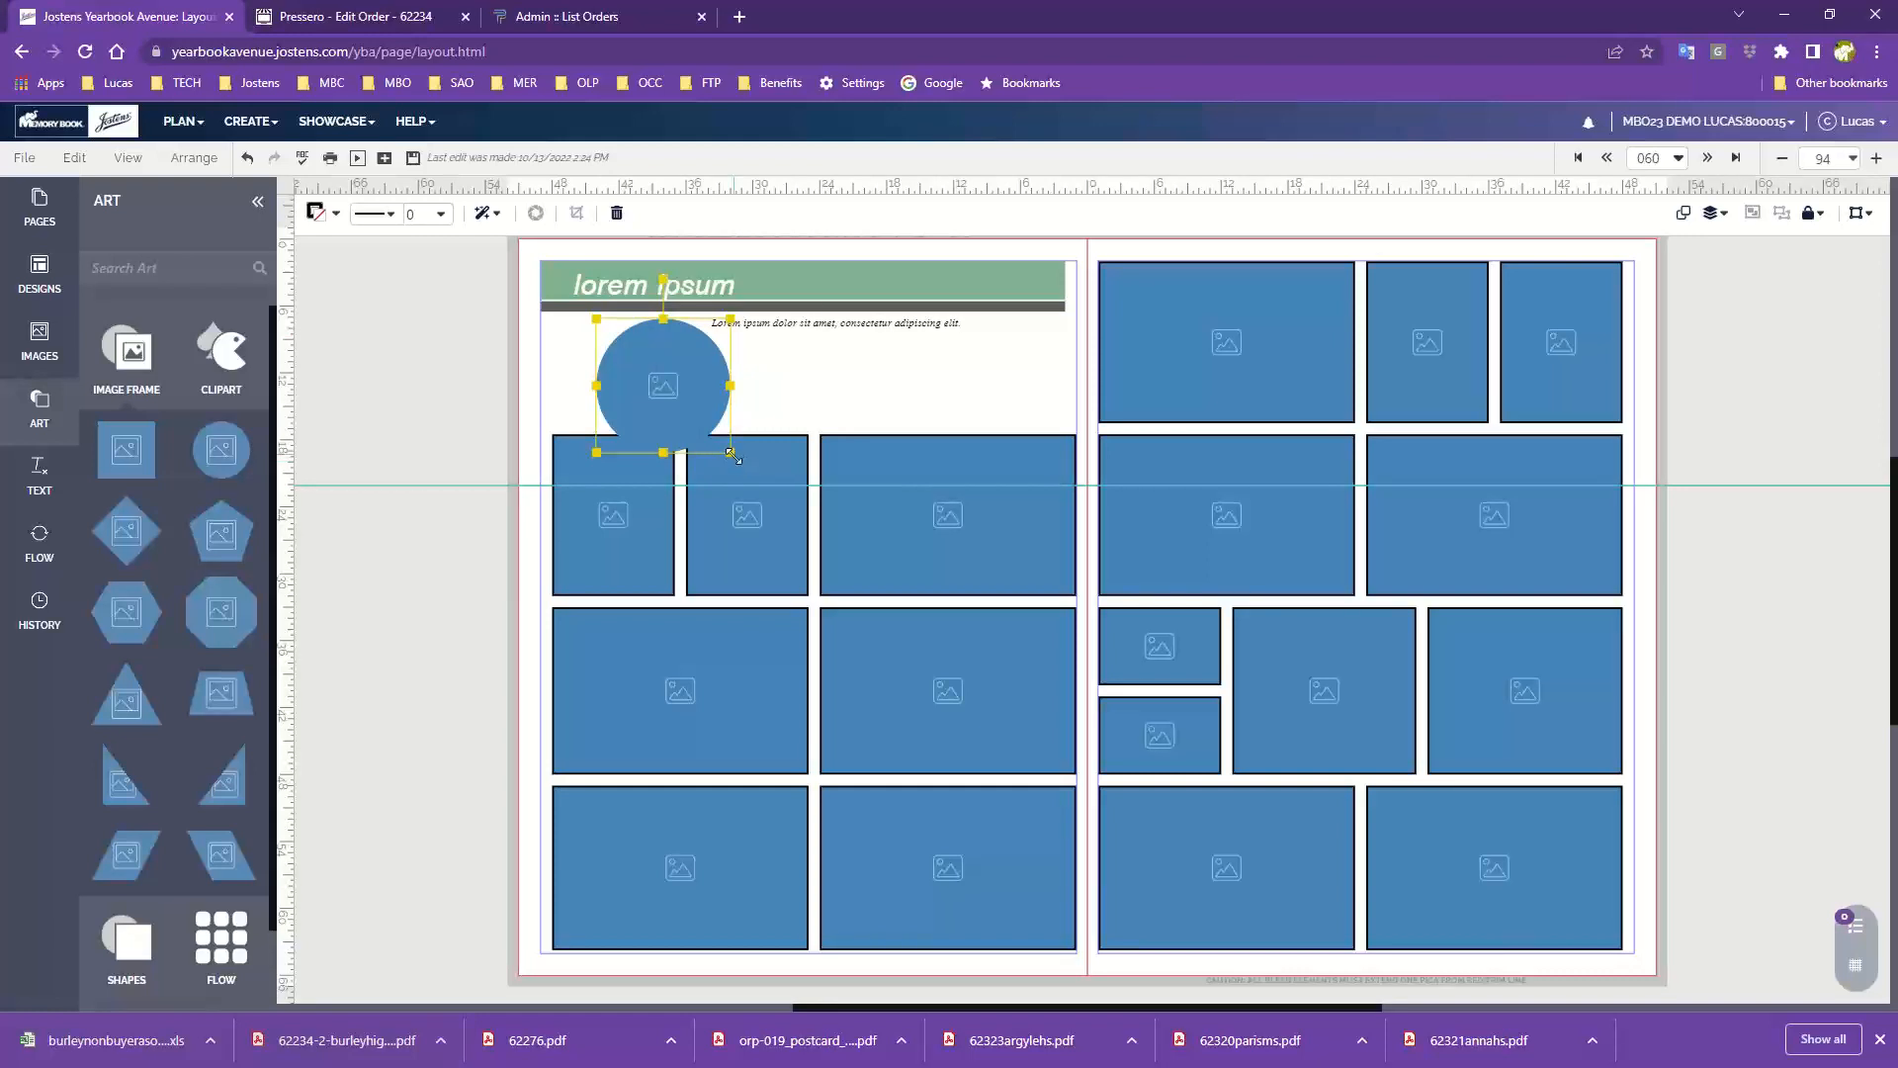
pyautogui.moveTo(731, 453); pyautogui.dragTo(702, 442)
pyautogui.hotkey('ctrl', 'z')
pyautogui.moveTo(729, 453); pyautogui.dragTo(626, 374)
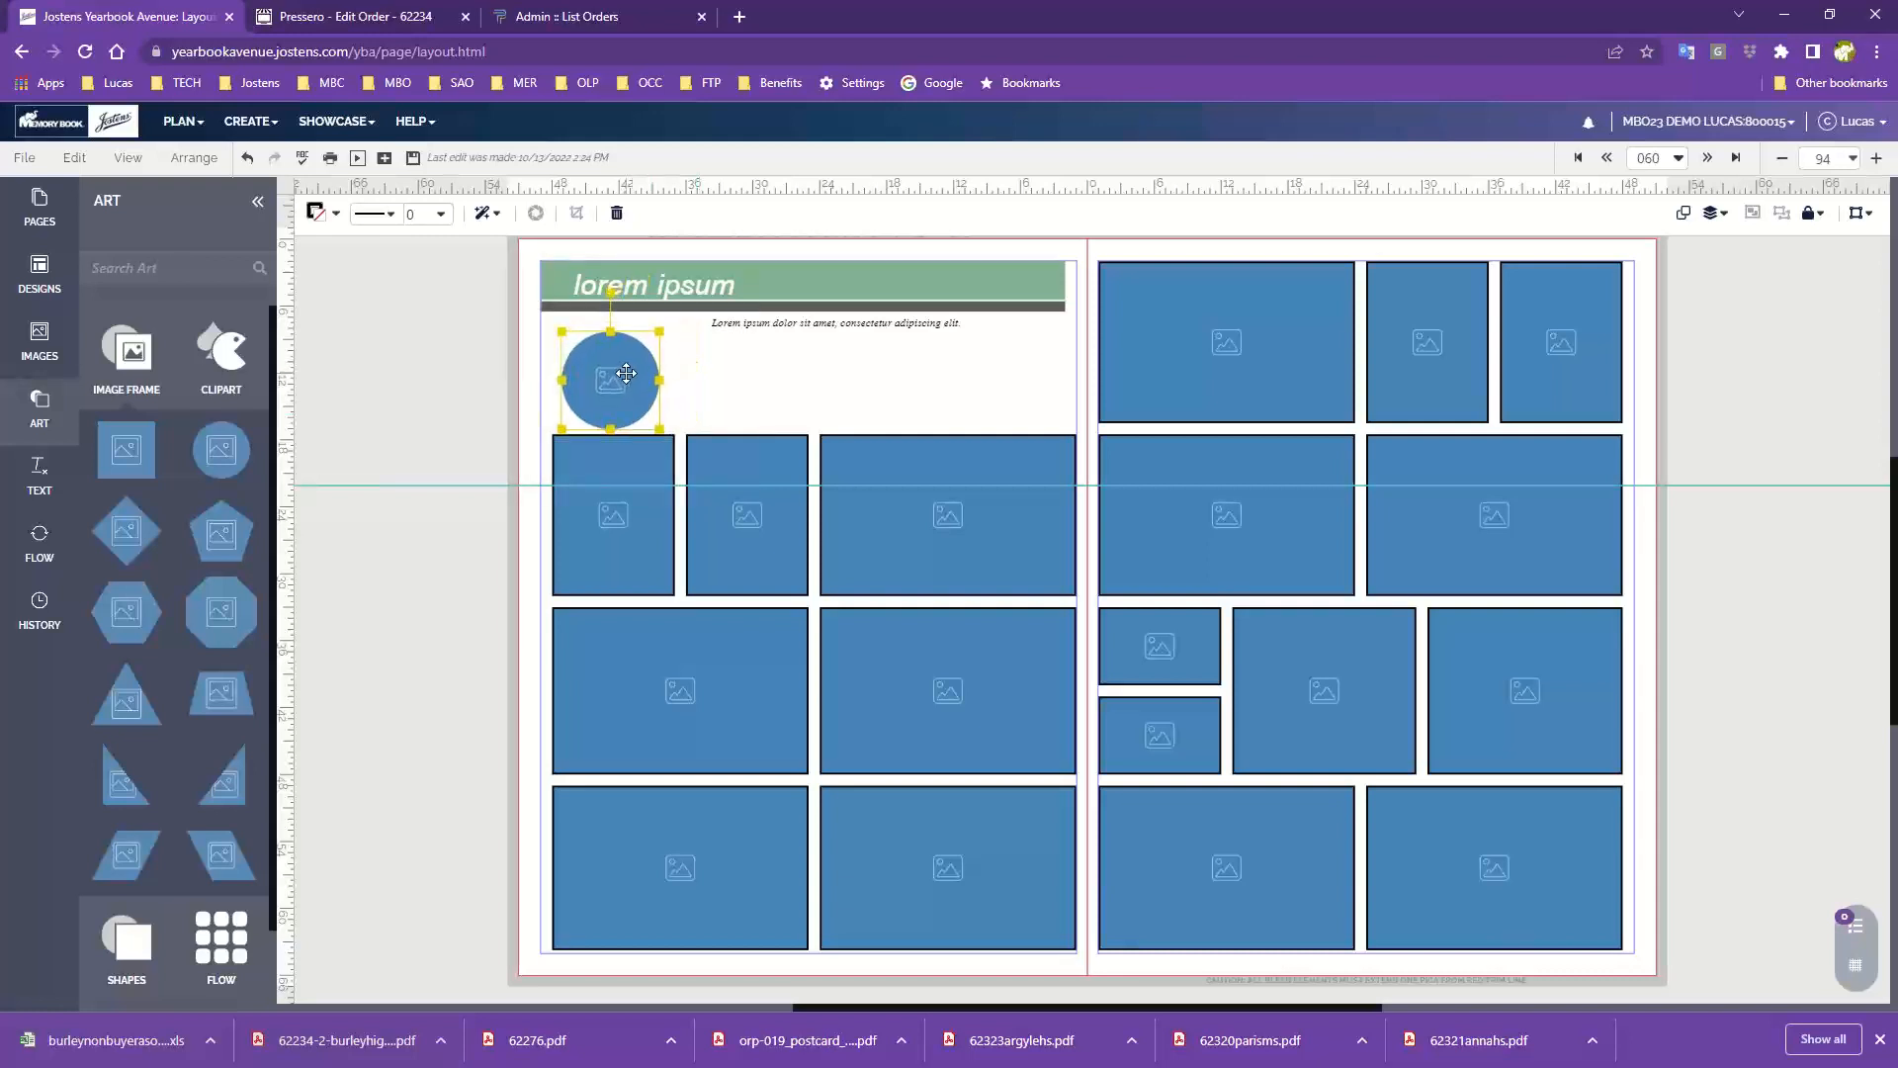
pyautogui.click(769, 386)
# Step: Copy the circular image frame and paste three duplicates in a row beside it under the headline
pyautogui.click(612, 390)
pyautogui.click(72, 160)
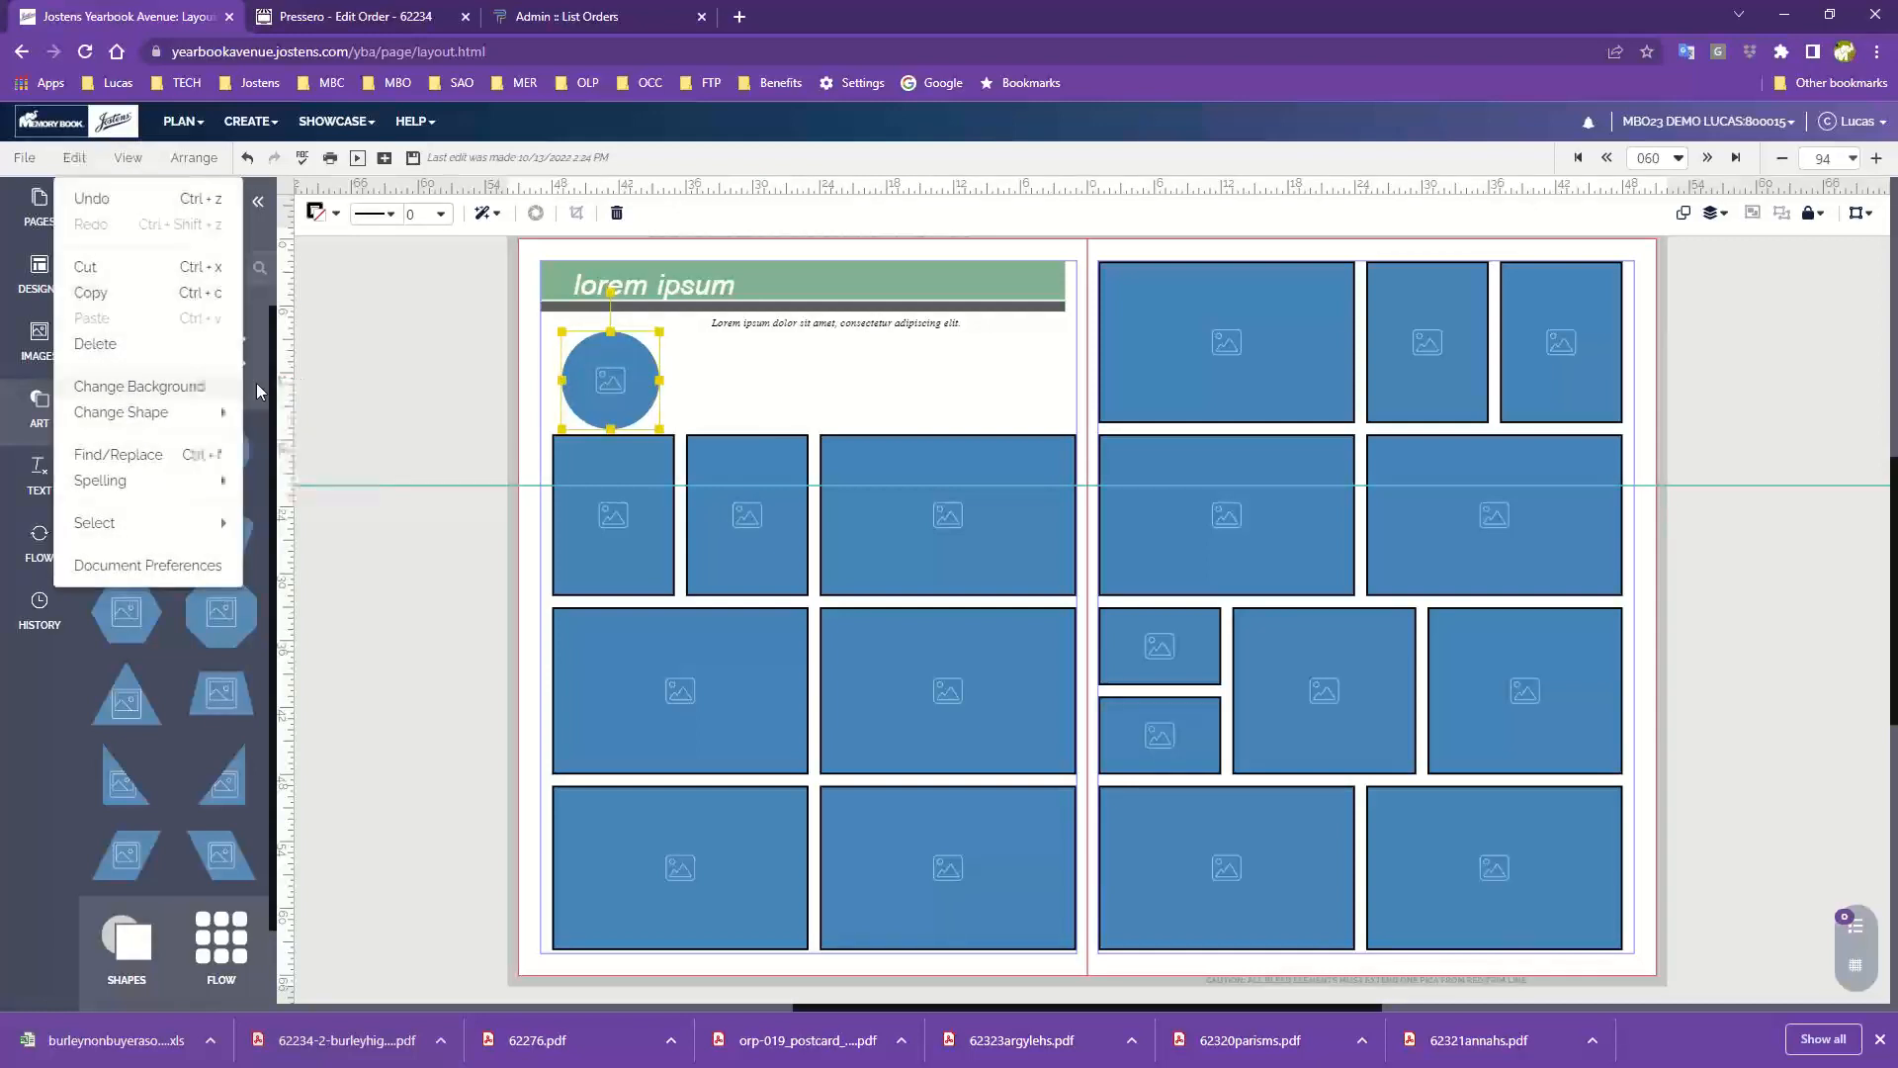
pyautogui.click(91, 293)
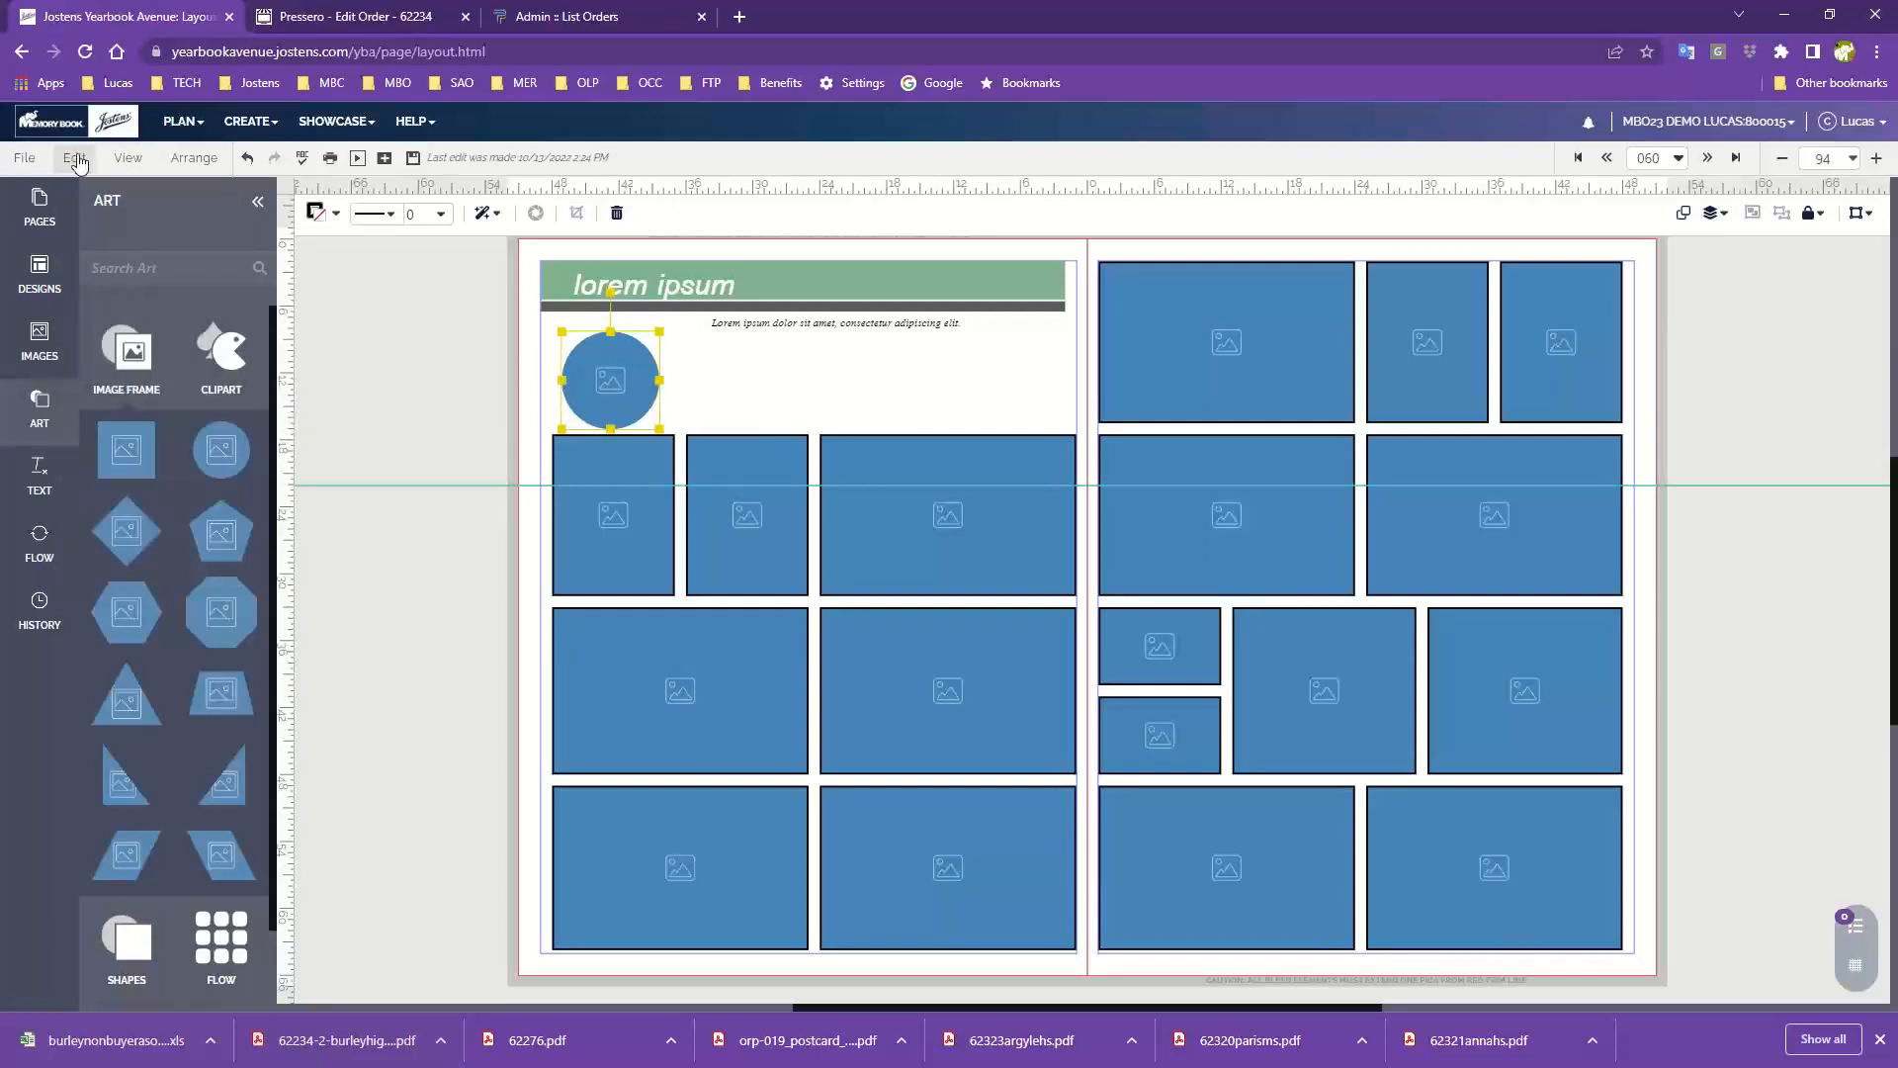
pyautogui.click(74, 159)
pyautogui.click(116, 318)
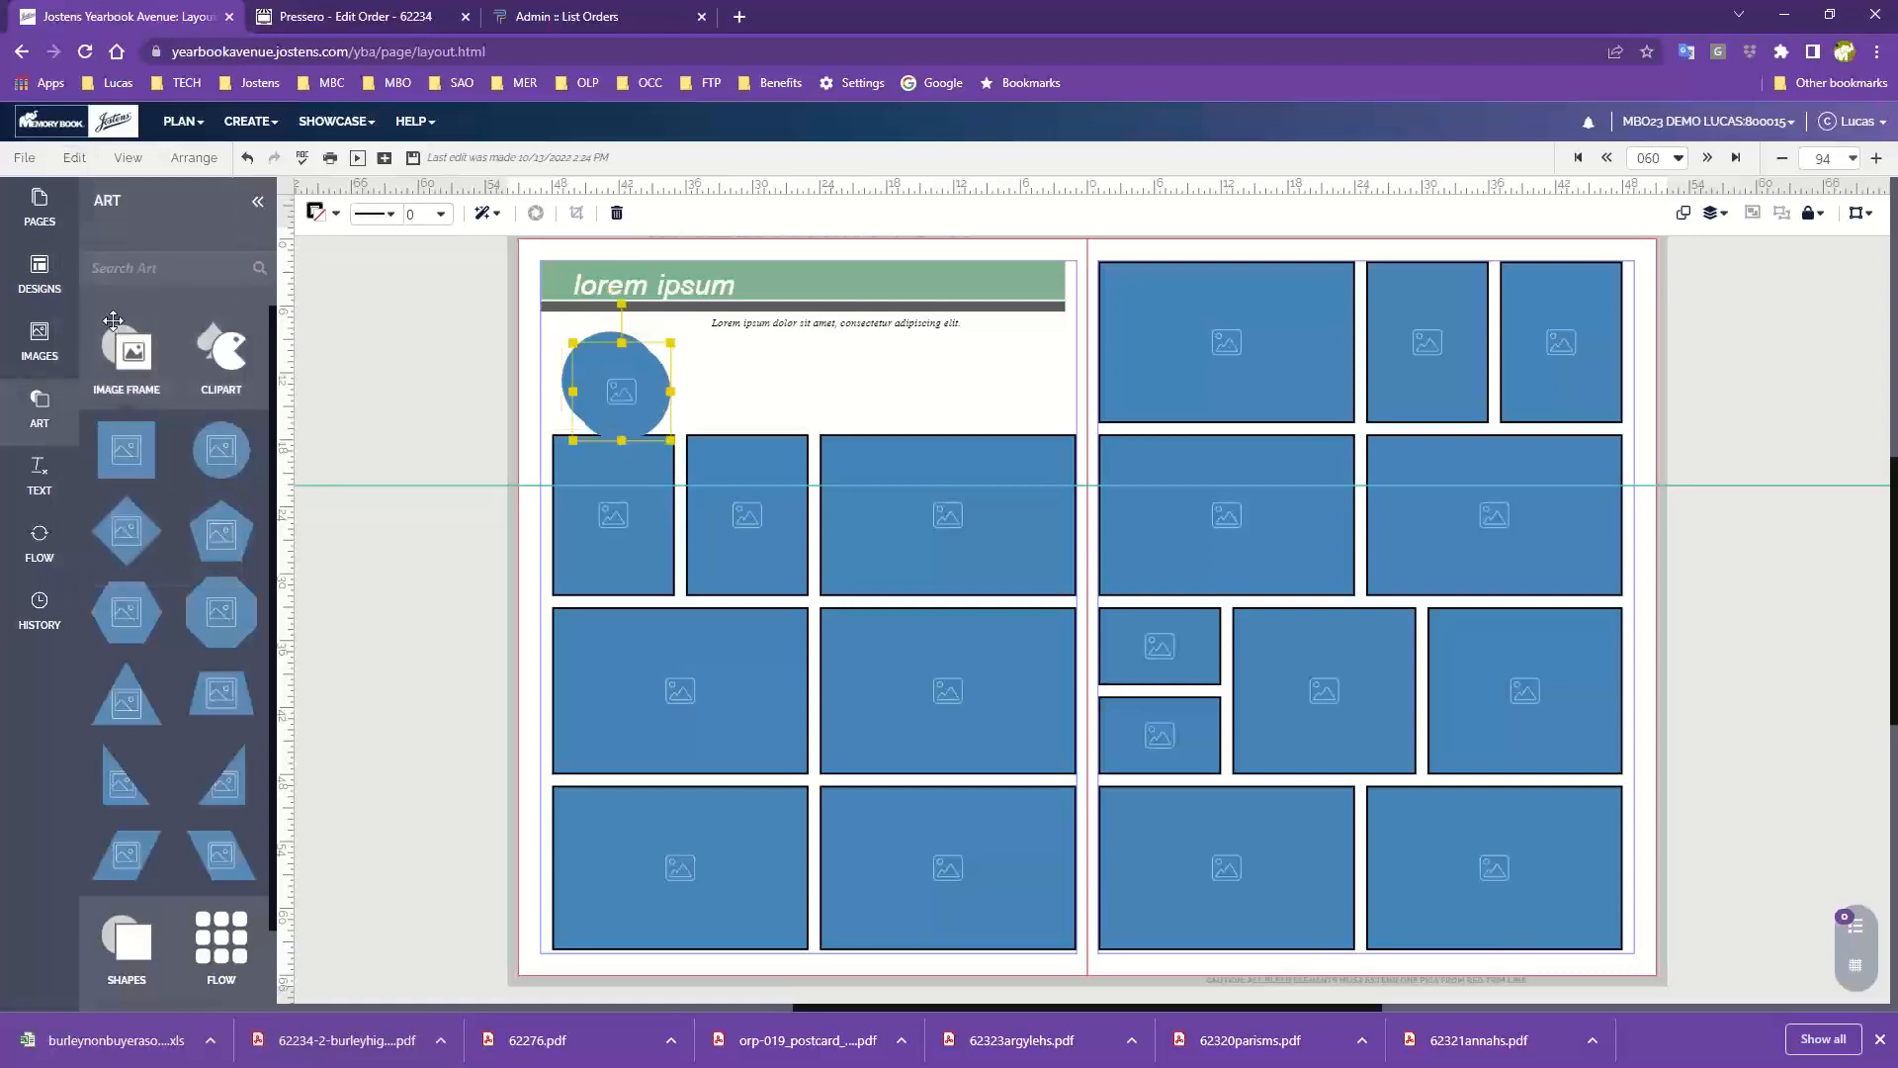
pyautogui.moveTo(618, 381); pyautogui.dragTo(726, 381)
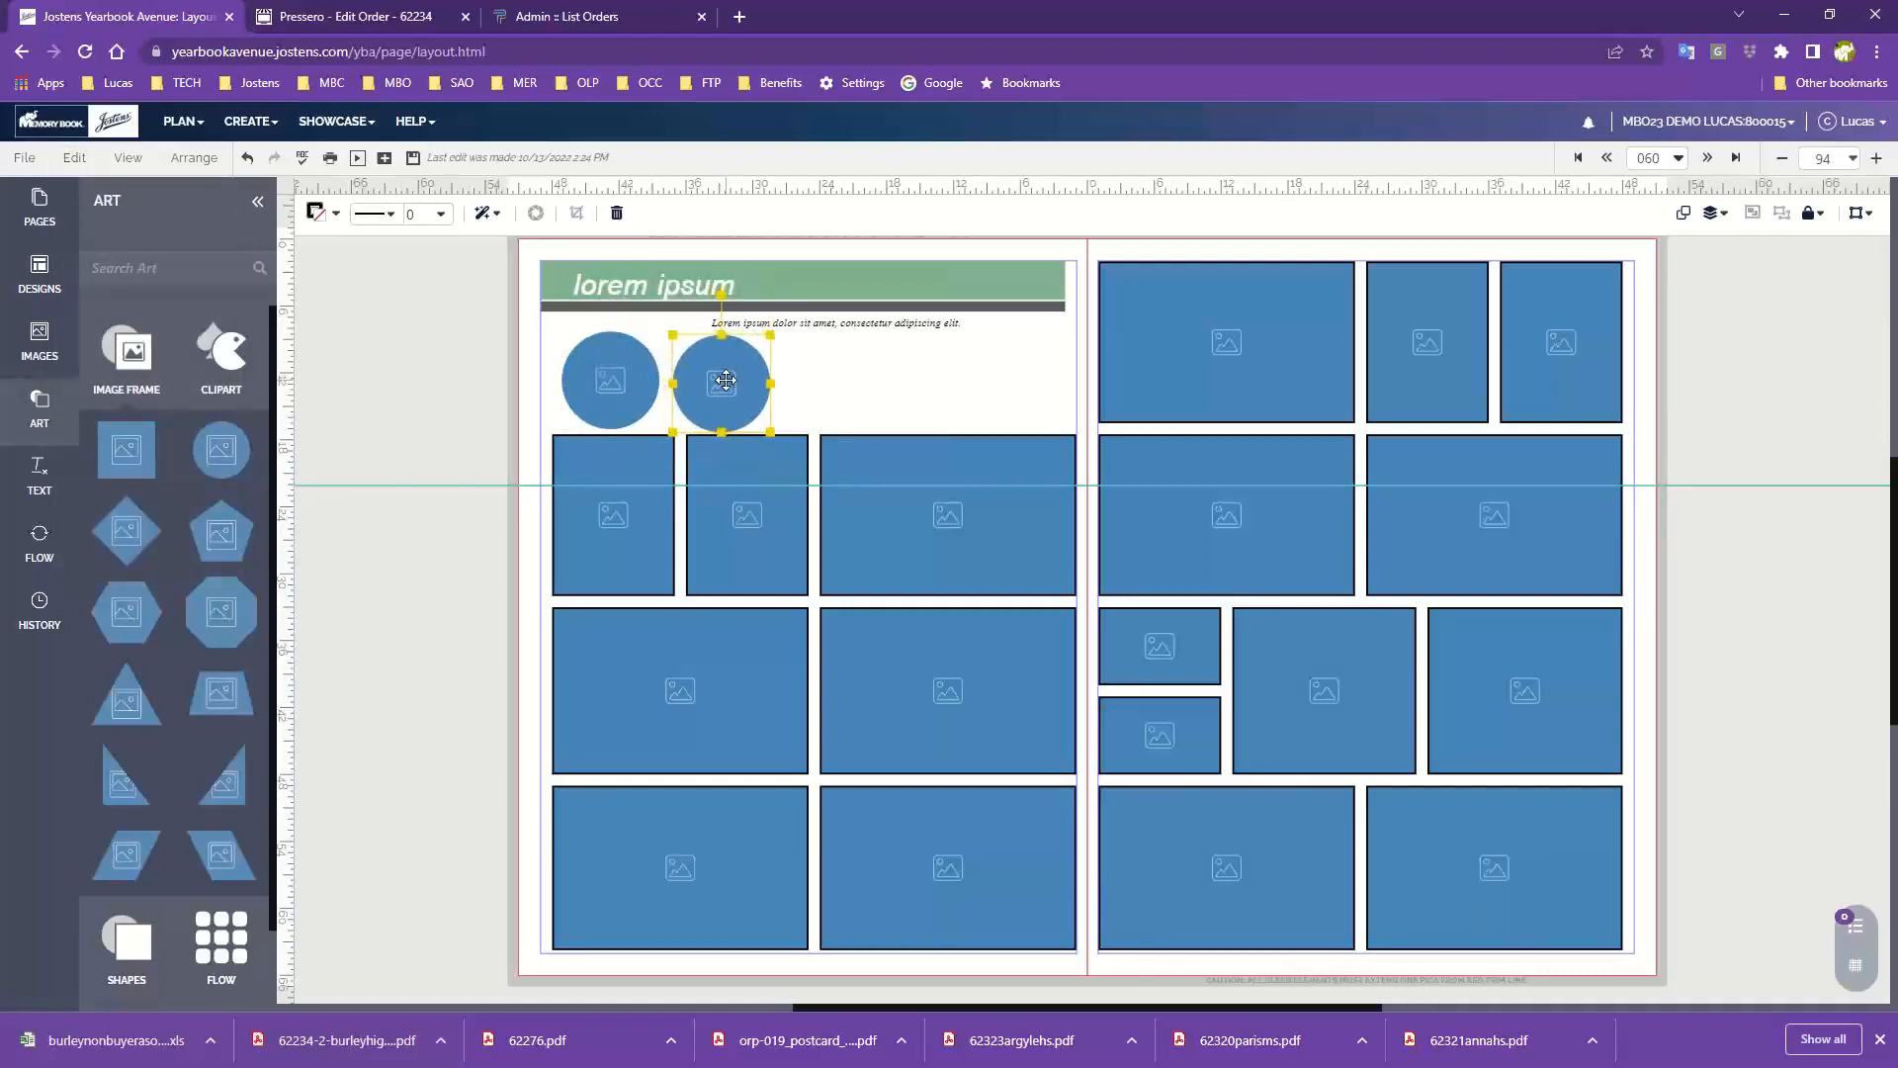
pyautogui.hotkey('ctrl', 'v')
pyautogui.moveTo(726, 380); pyautogui.dragTo(851, 392)
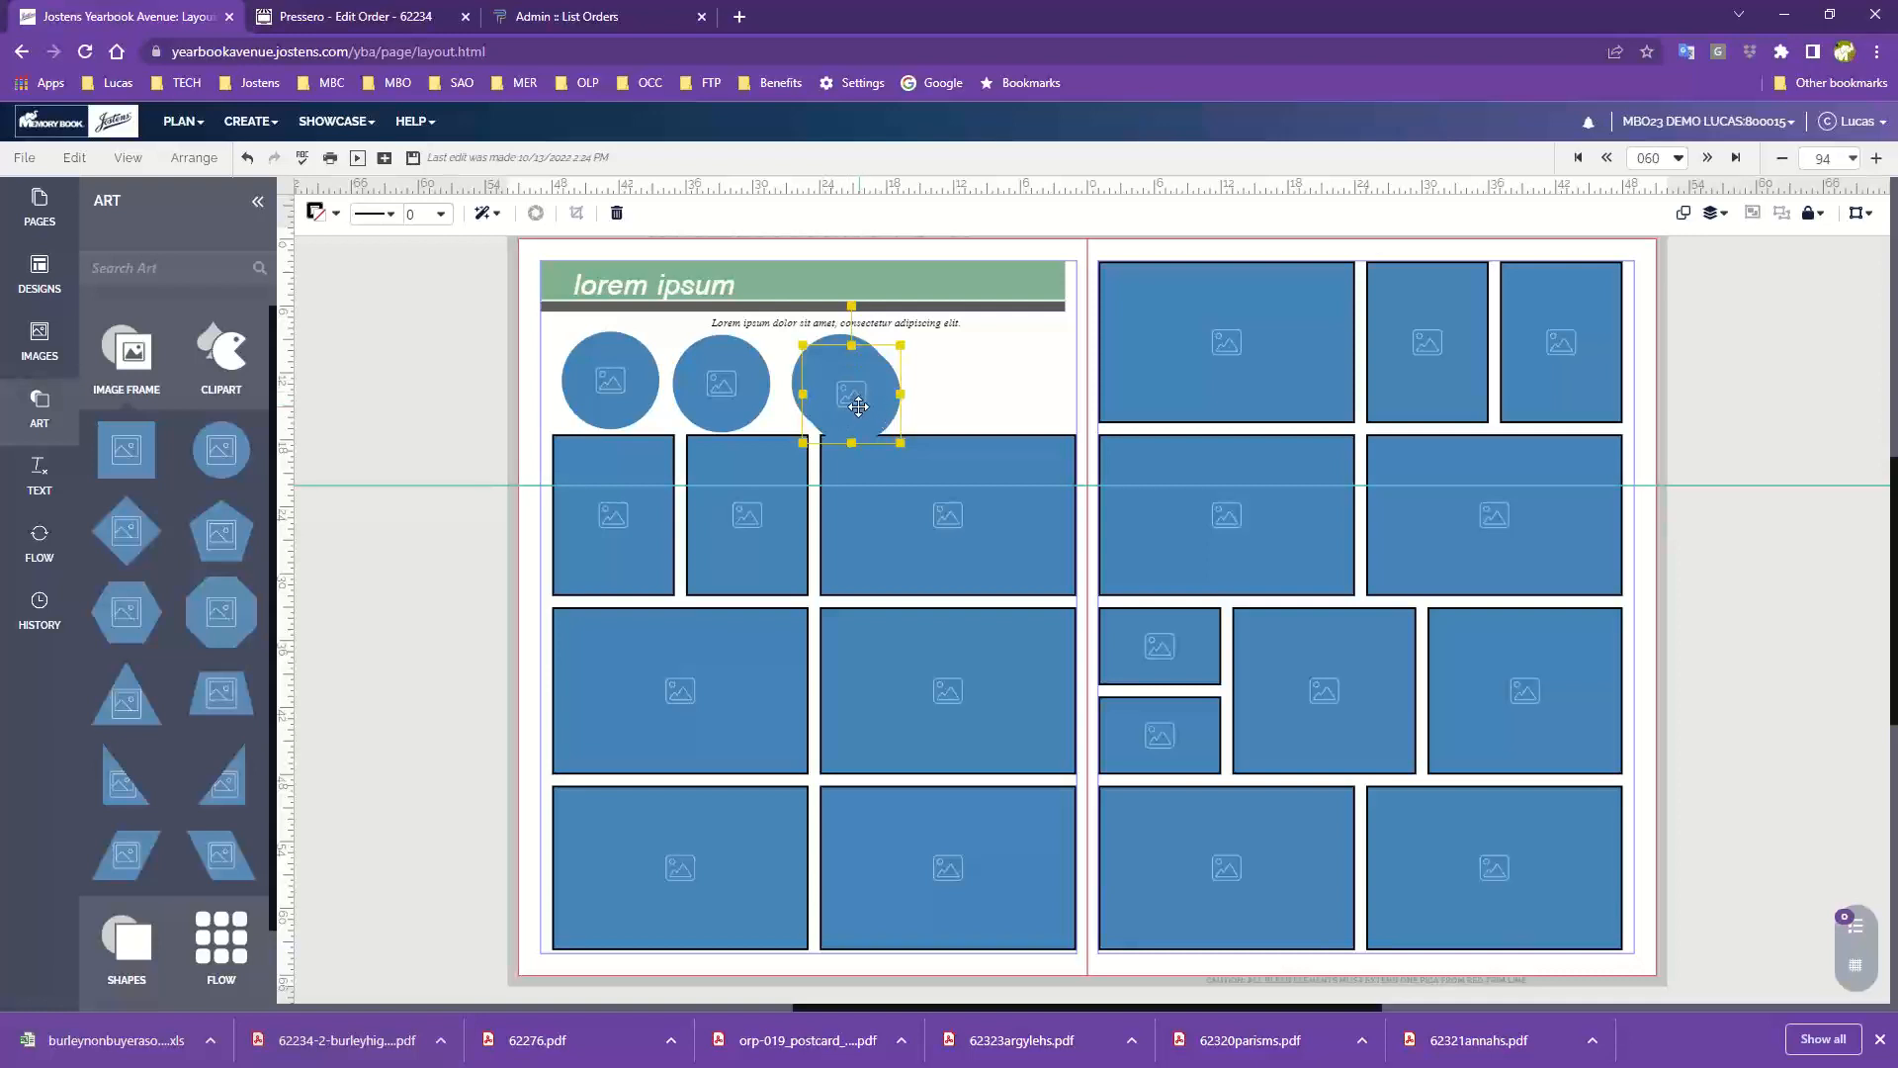
pyautogui.moveTo(858, 406); pyautogui.dragTo(974, 395)
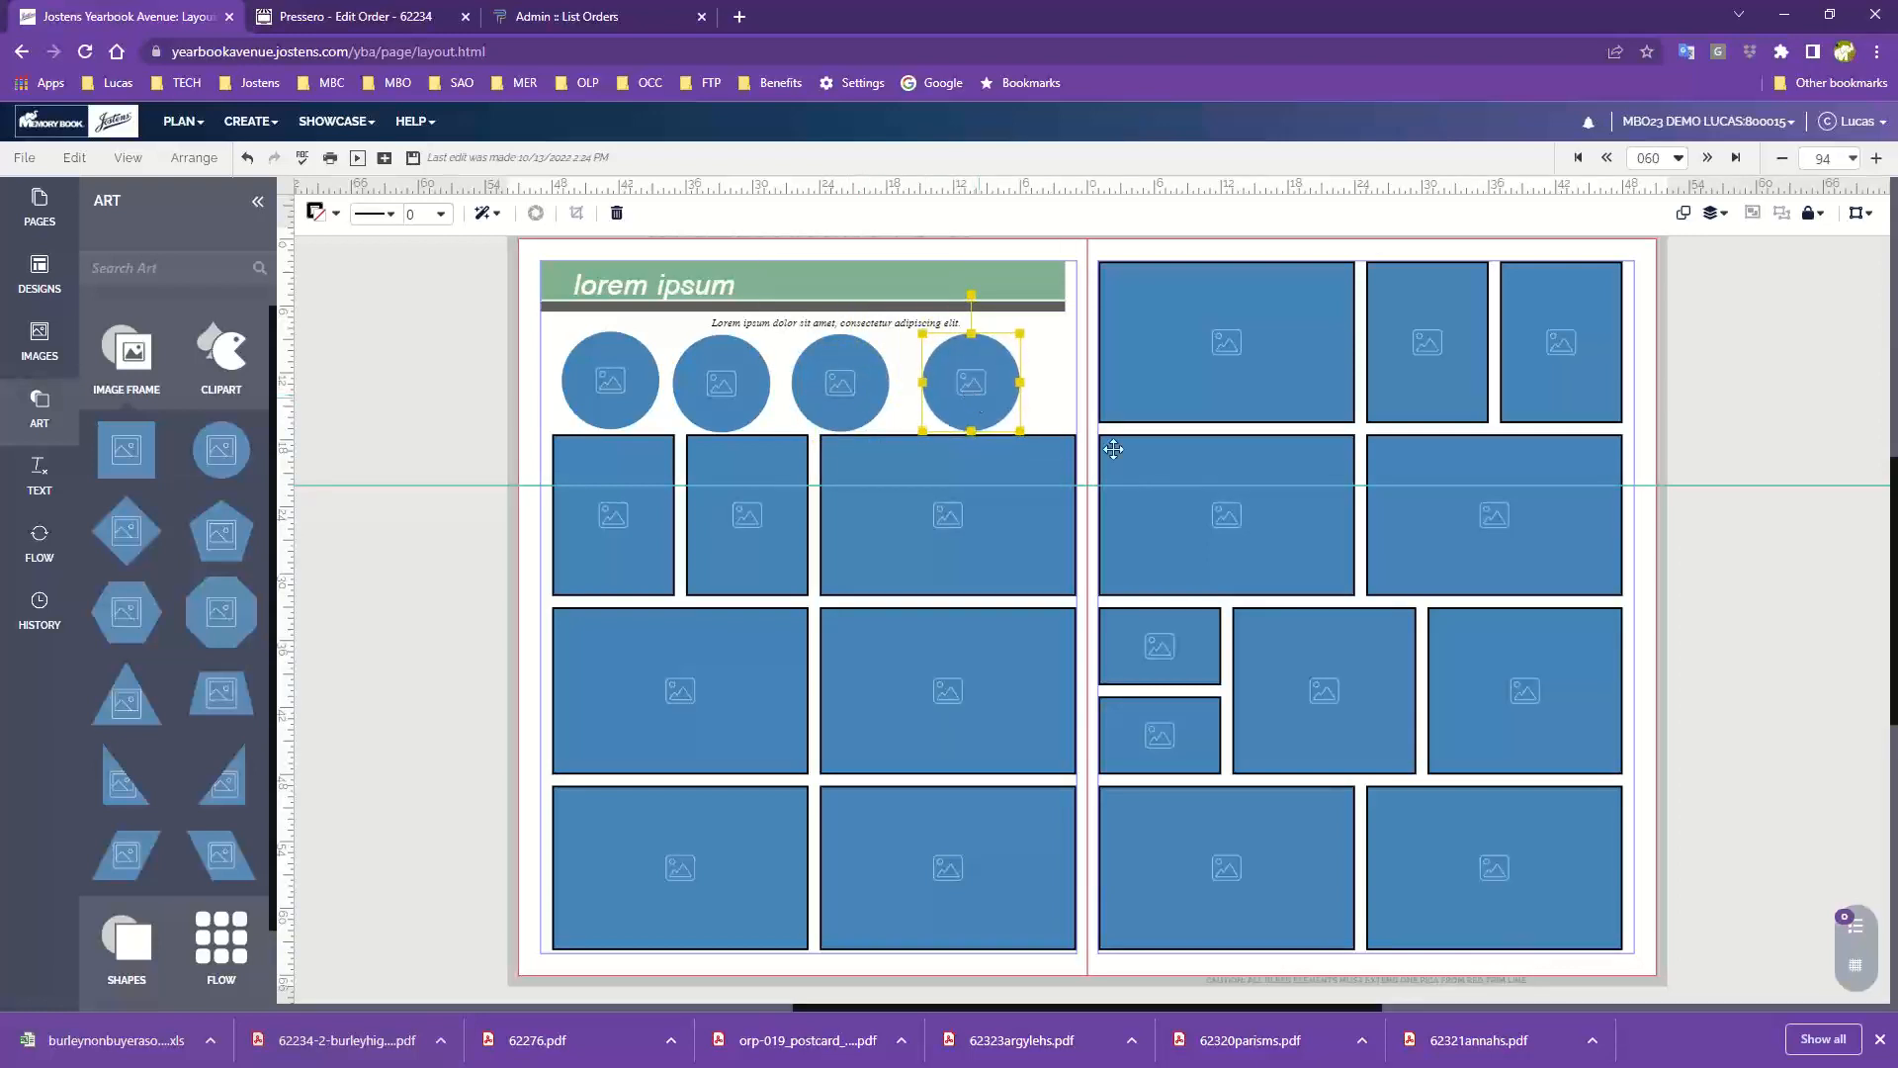
# Step: Show the page grid and space the circular frames evenly across the row below the headline
pyautogui.click(1856, 967)
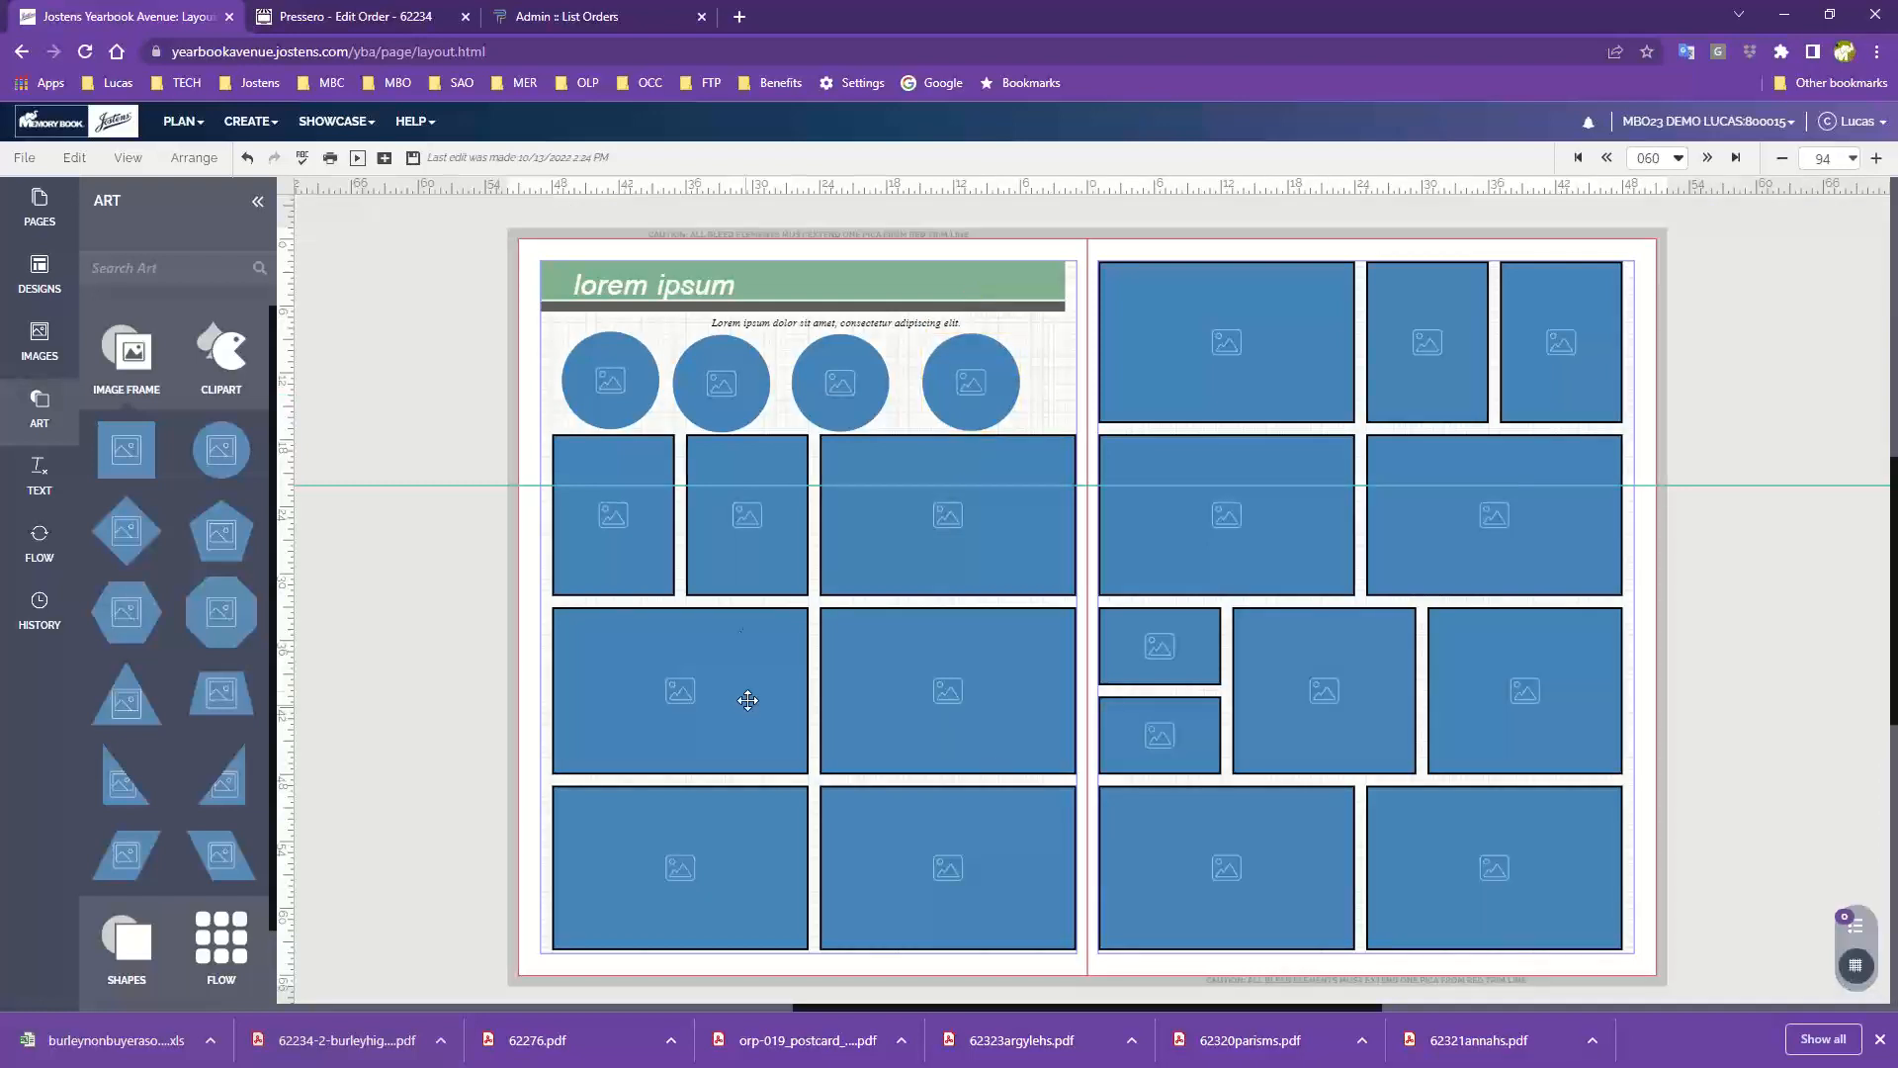
pyautogui.moveTo(1006, 392); pyautogui.dragTo(1036, 393)
pyautogui.click(1056, 402)
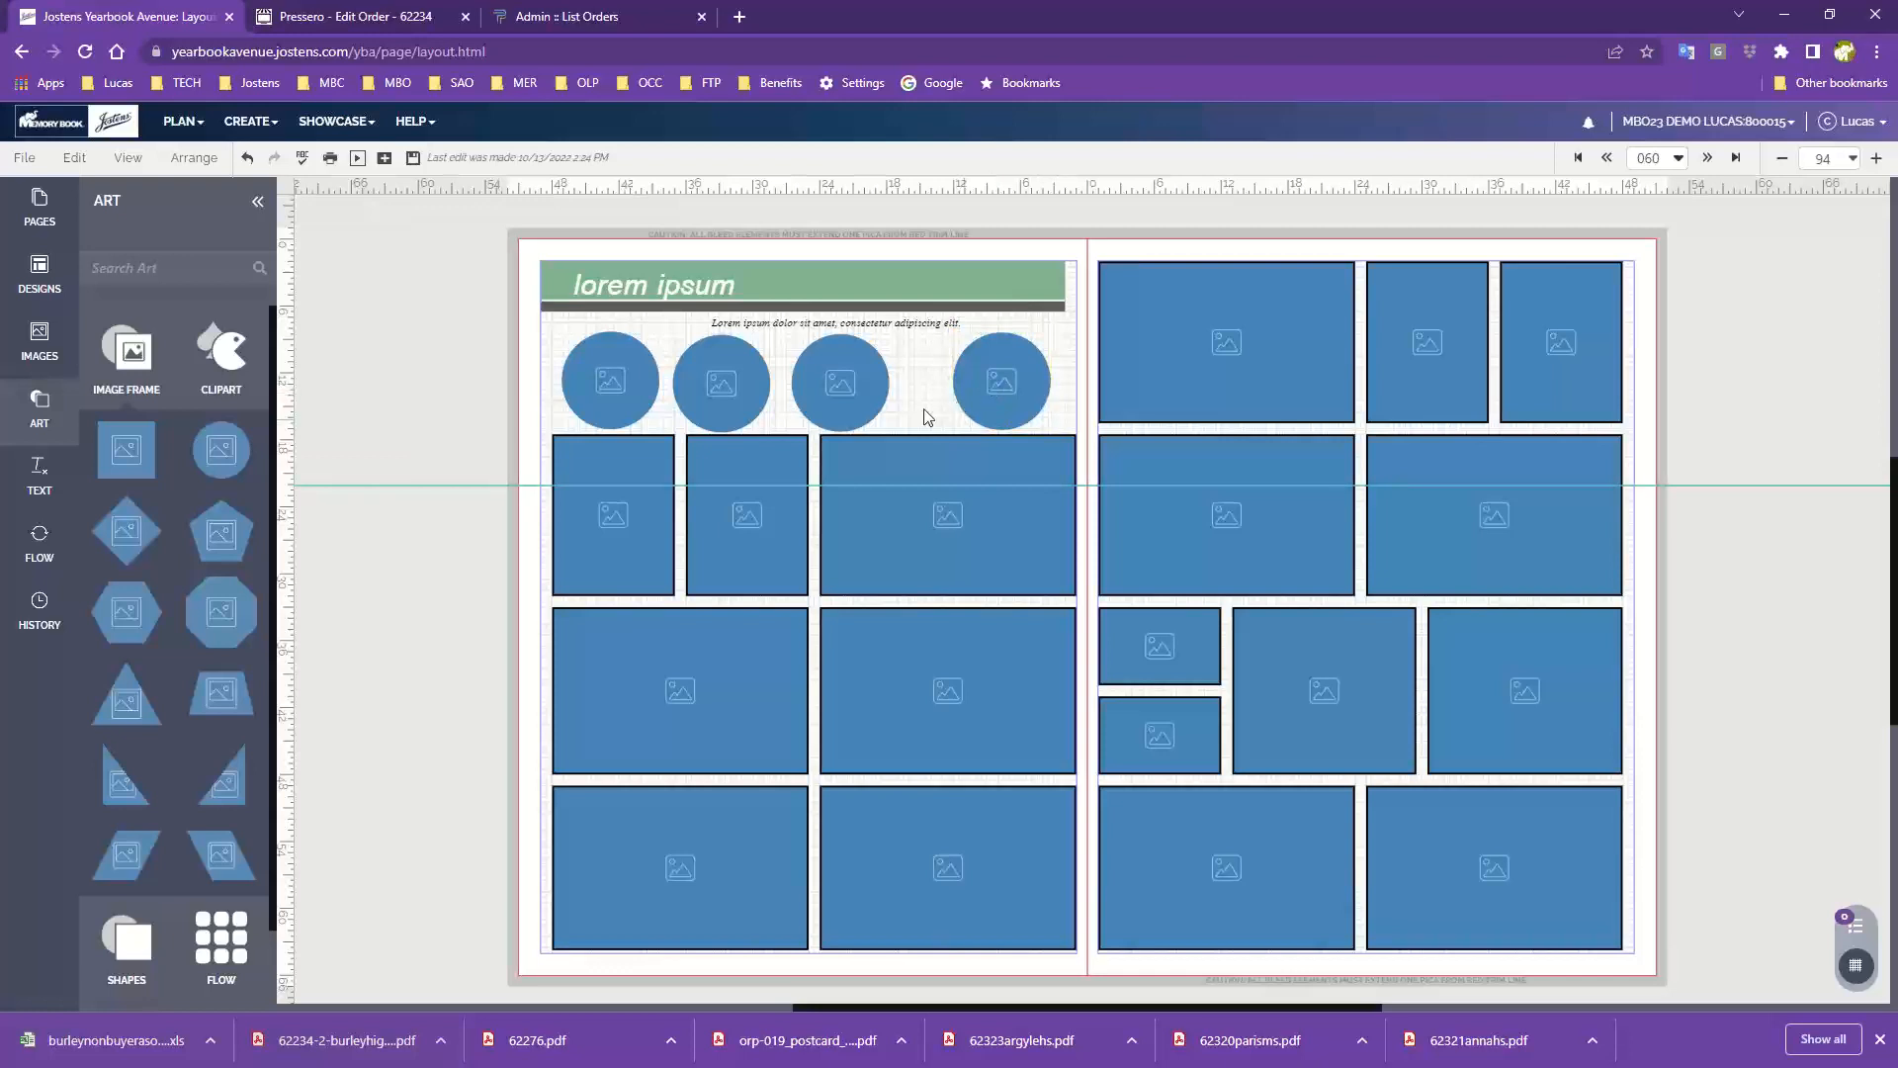
pyautogui.moveTo(853, 395); pyautogui.dragTo(883, 396)
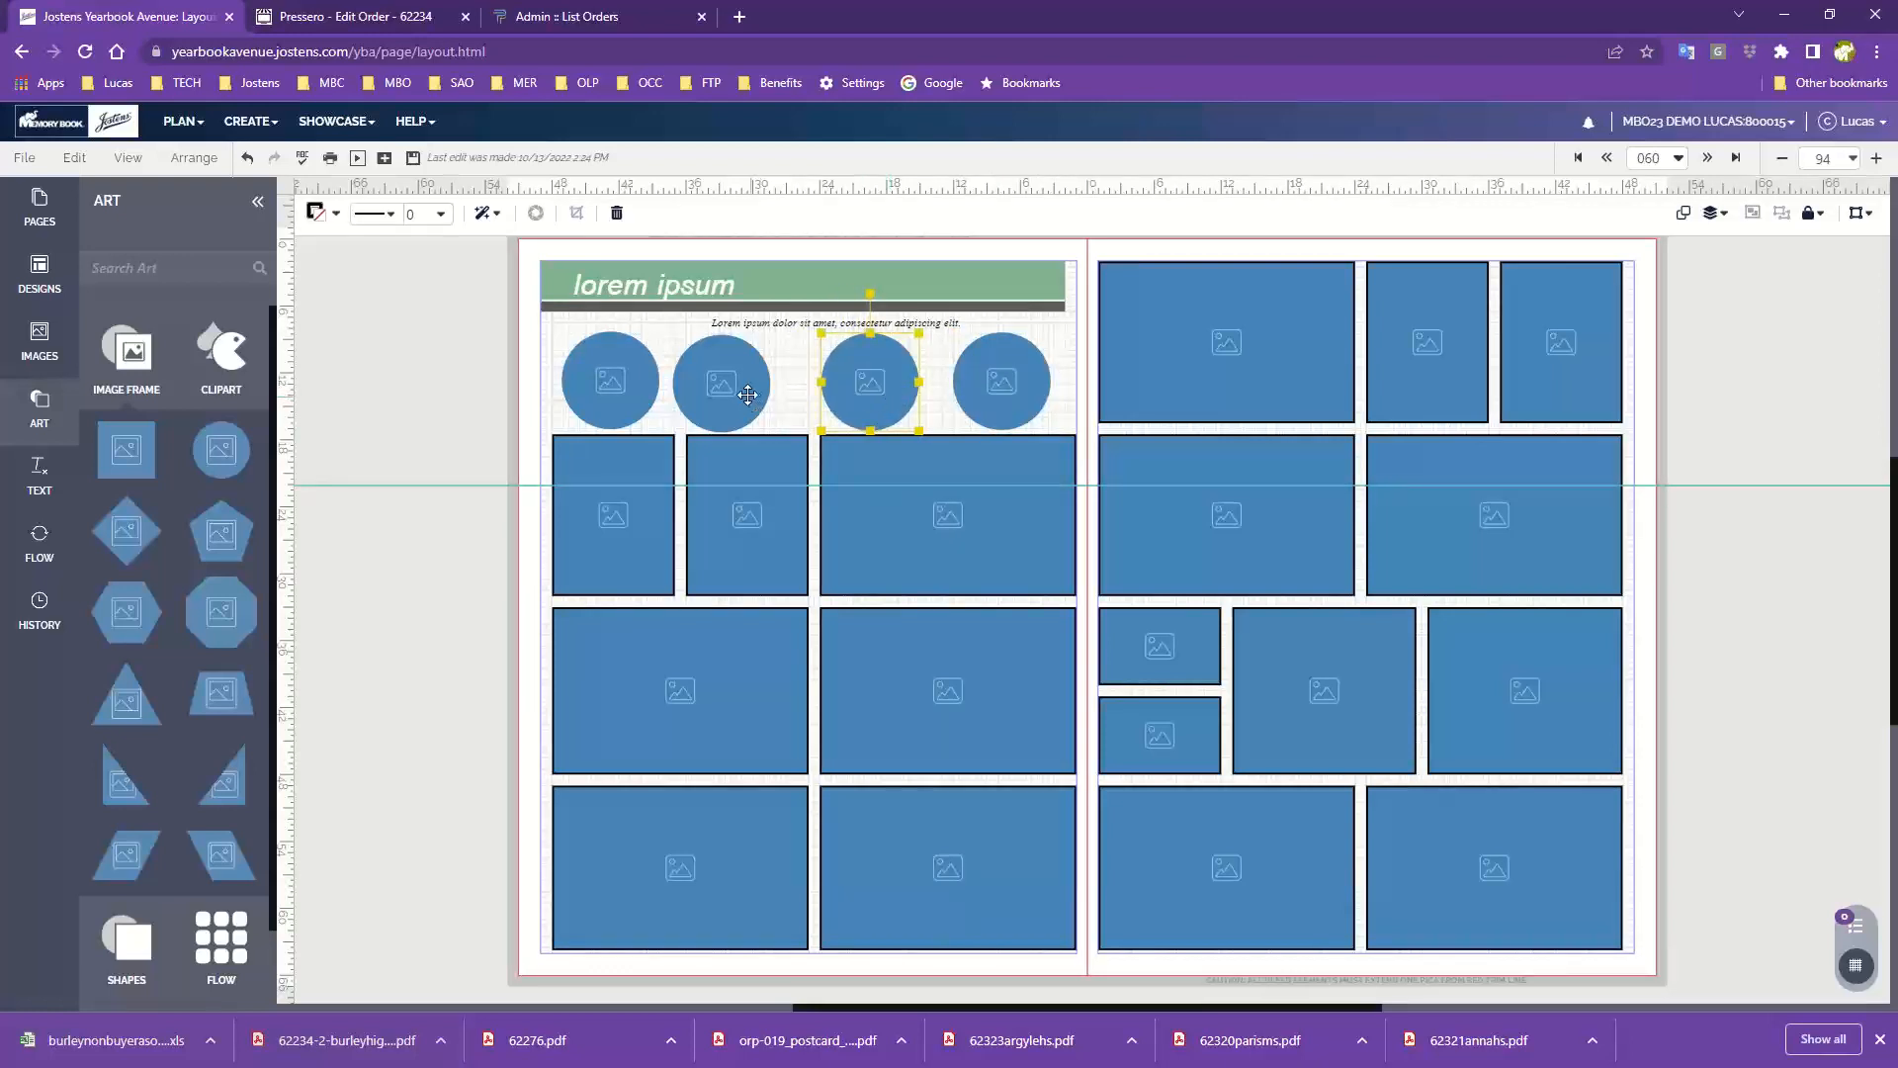
pyautogui.moveTo(749, 394); pyautogui.dragTo(768, 394)
pyautogui.click(1074, 381)
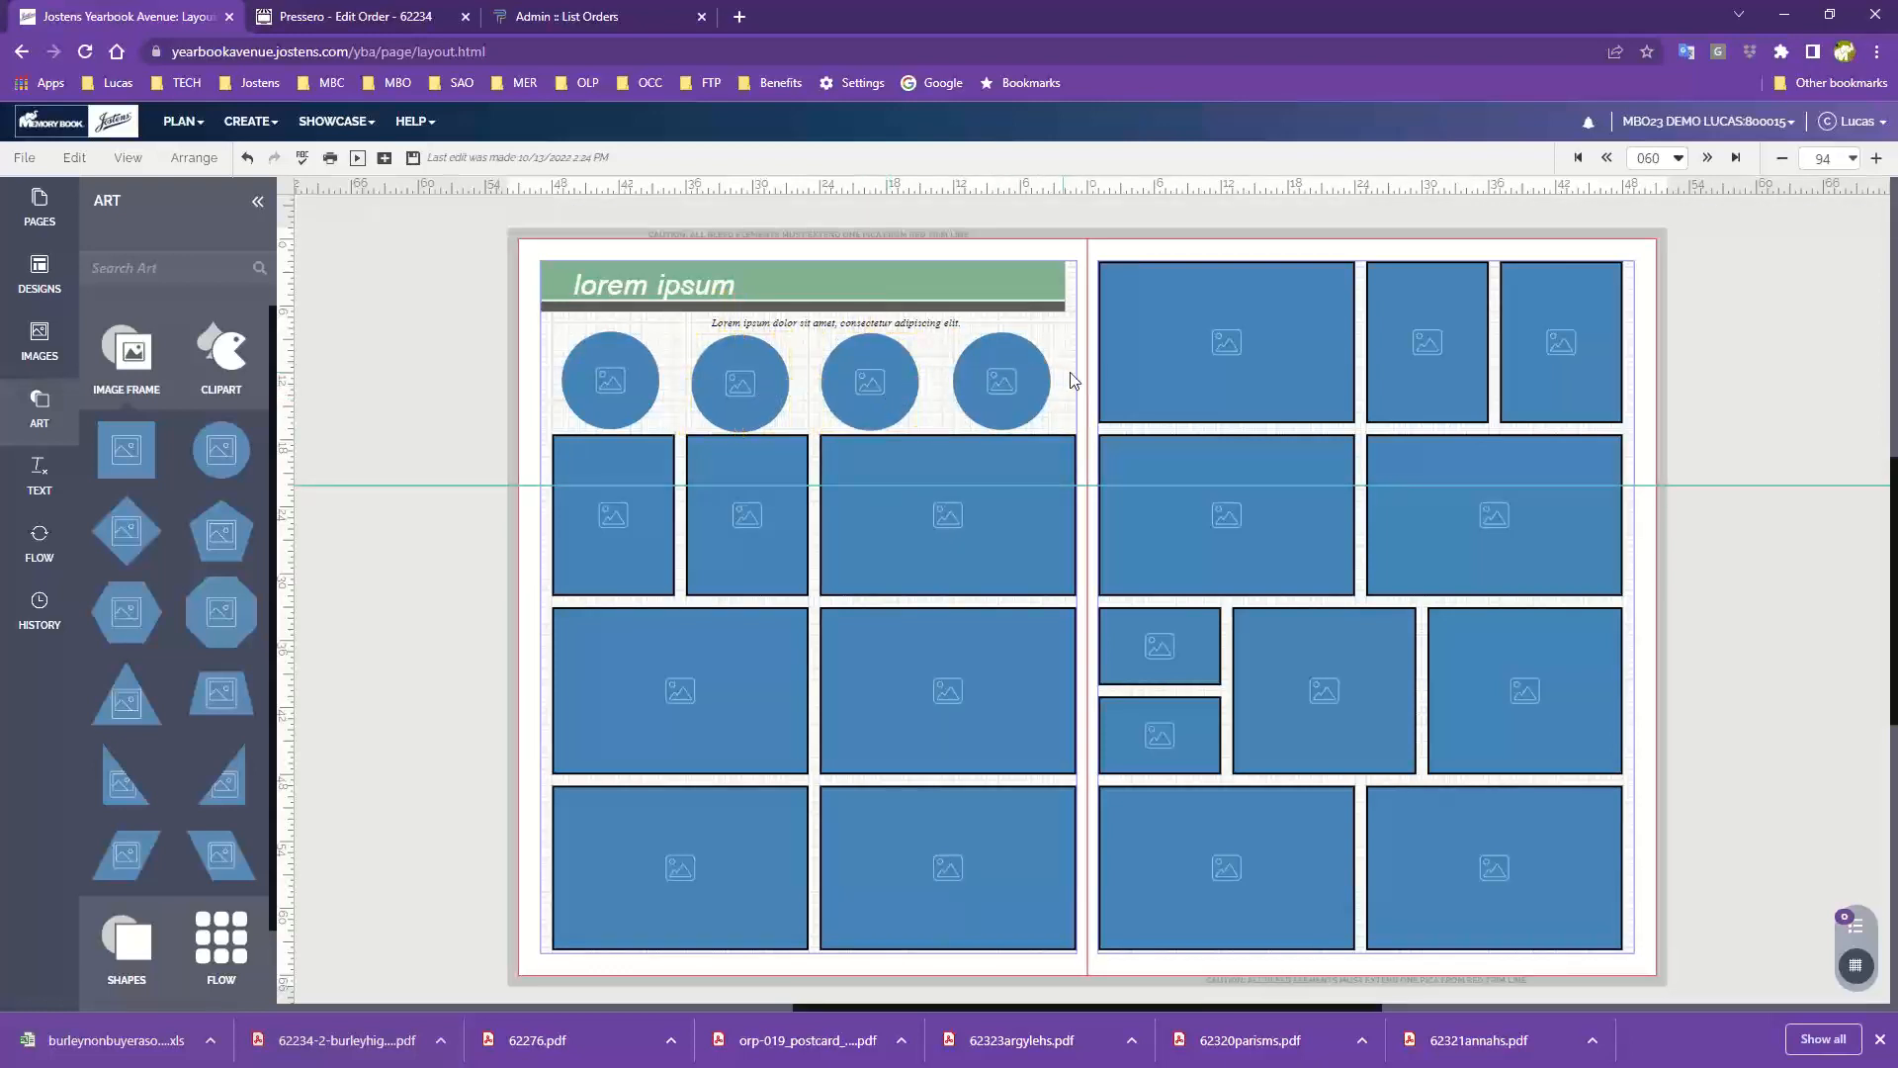
# Step: Align the four circular image frames by their bottom edges
pyautogui.moveTo(1074, 383); pyautogui.dragTo(633, 396)
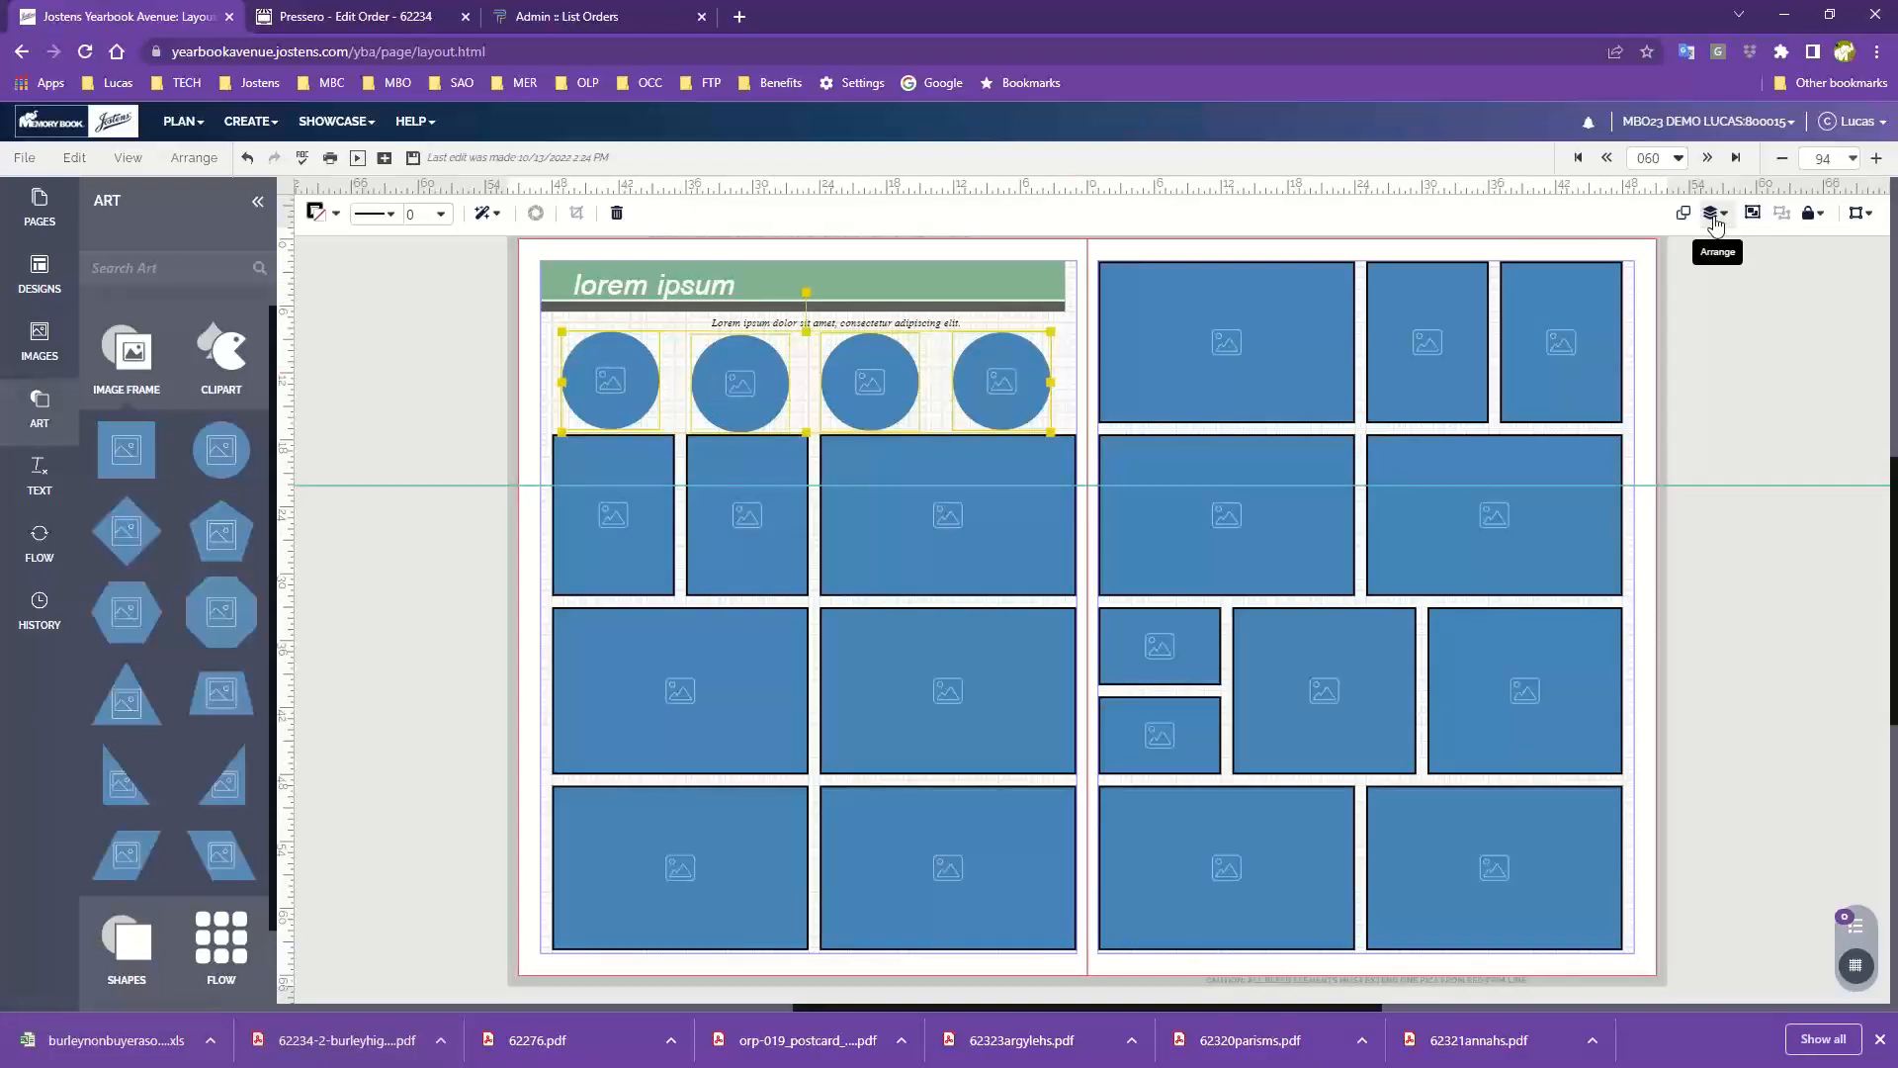
pyautogui.click(1716, 219)
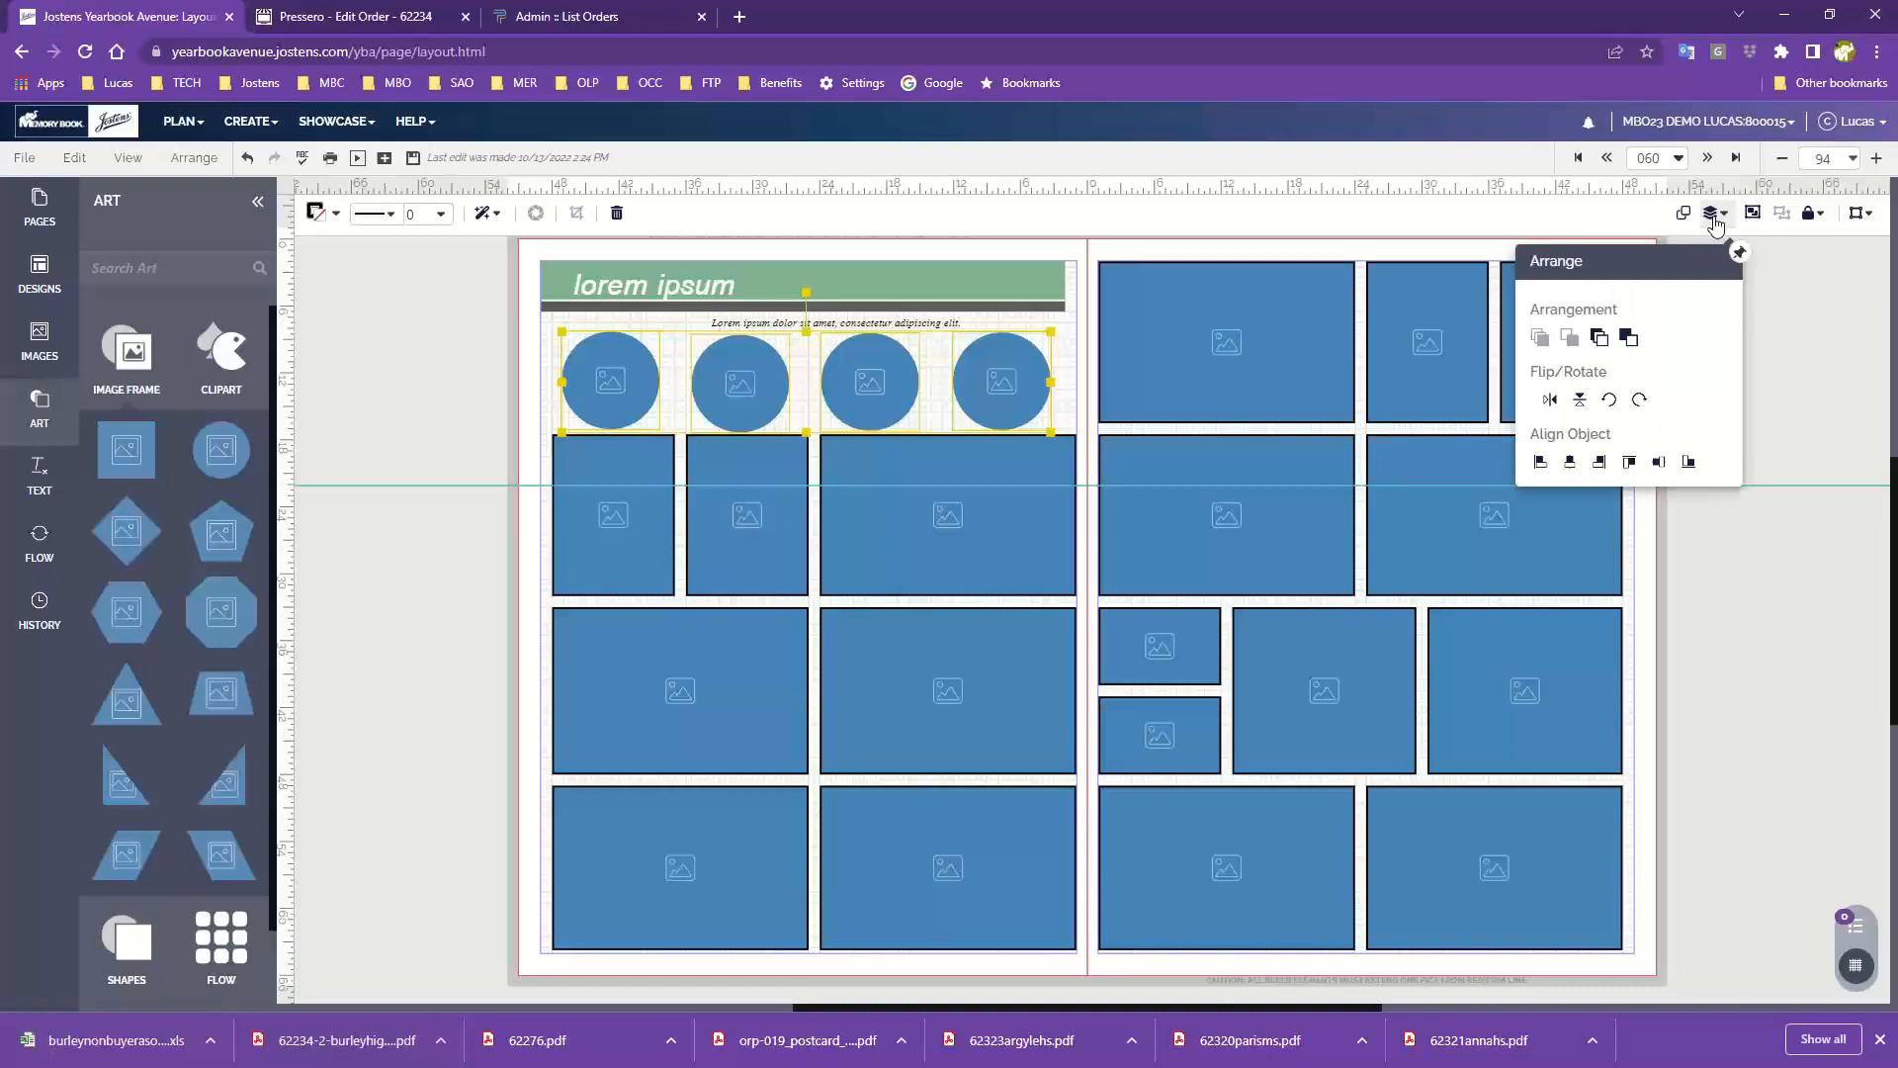
pyautogui.click(1687, 463)
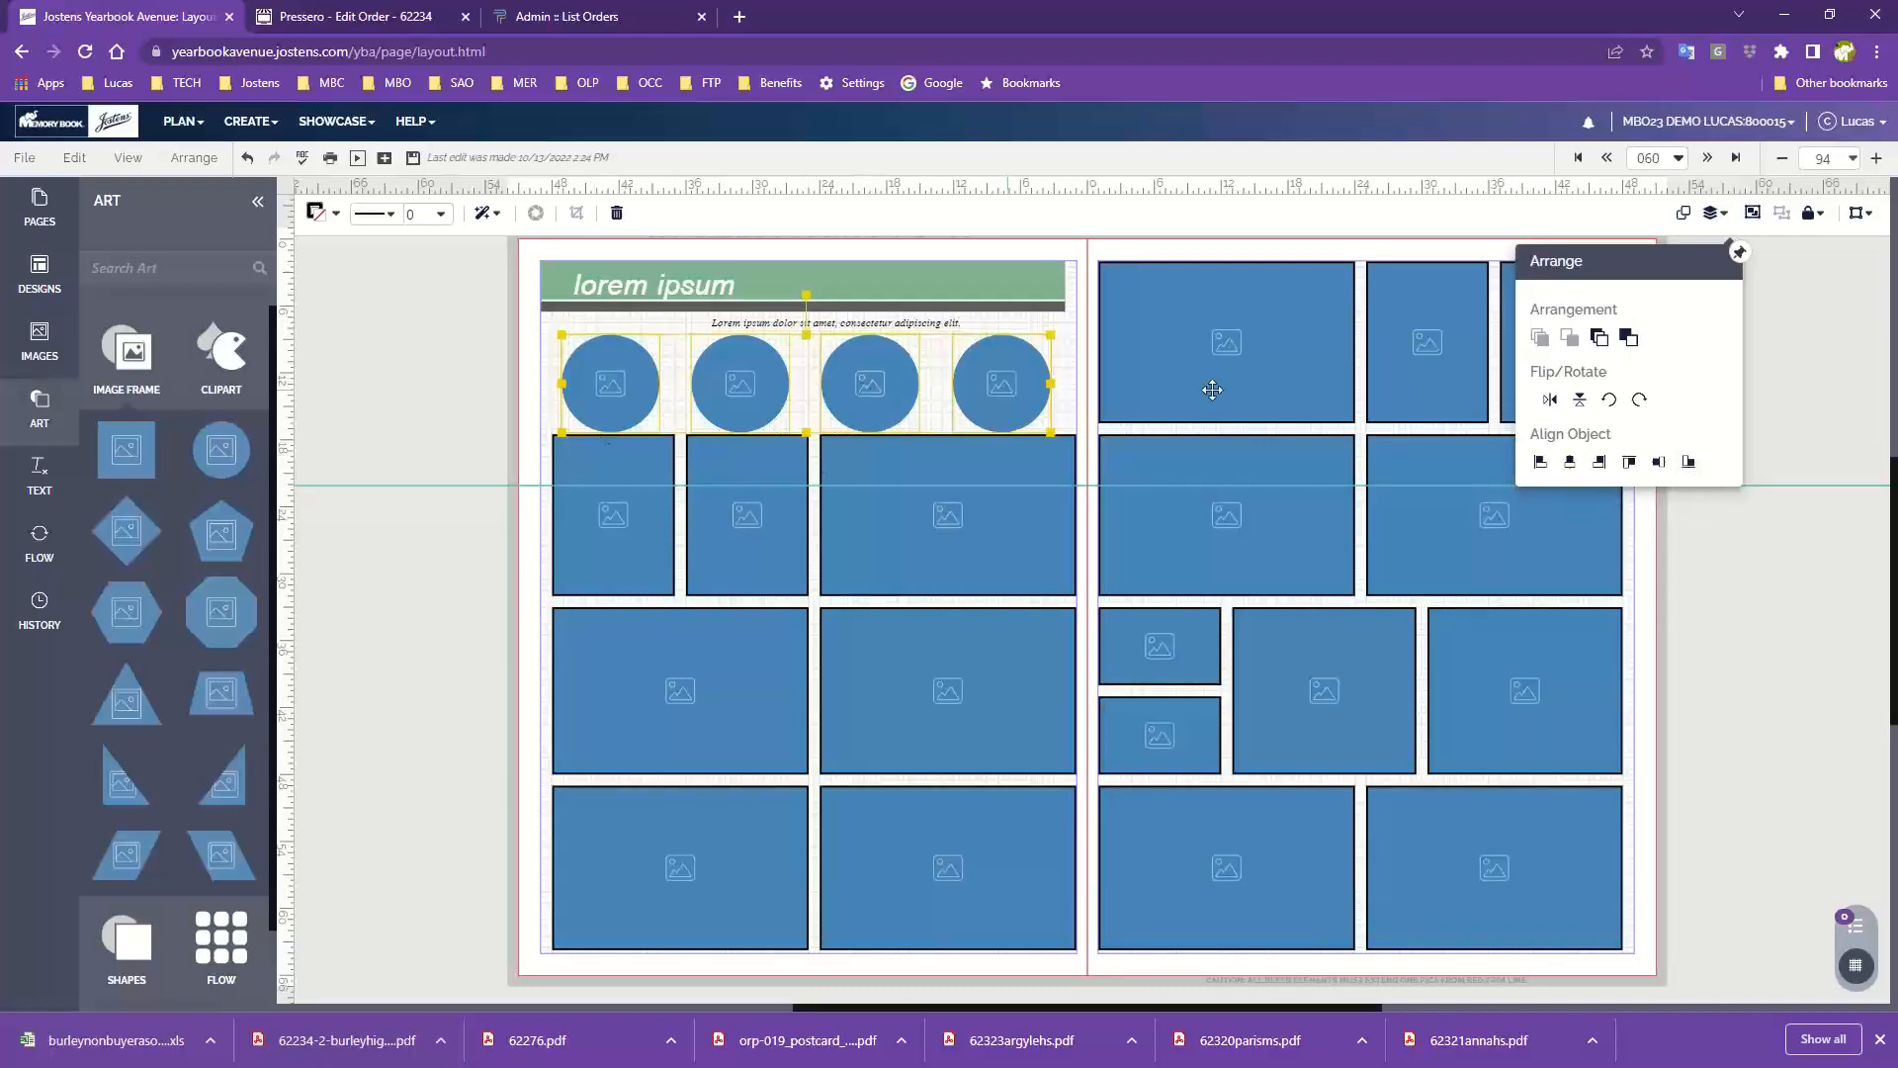
pyautogui.click(488, 399)
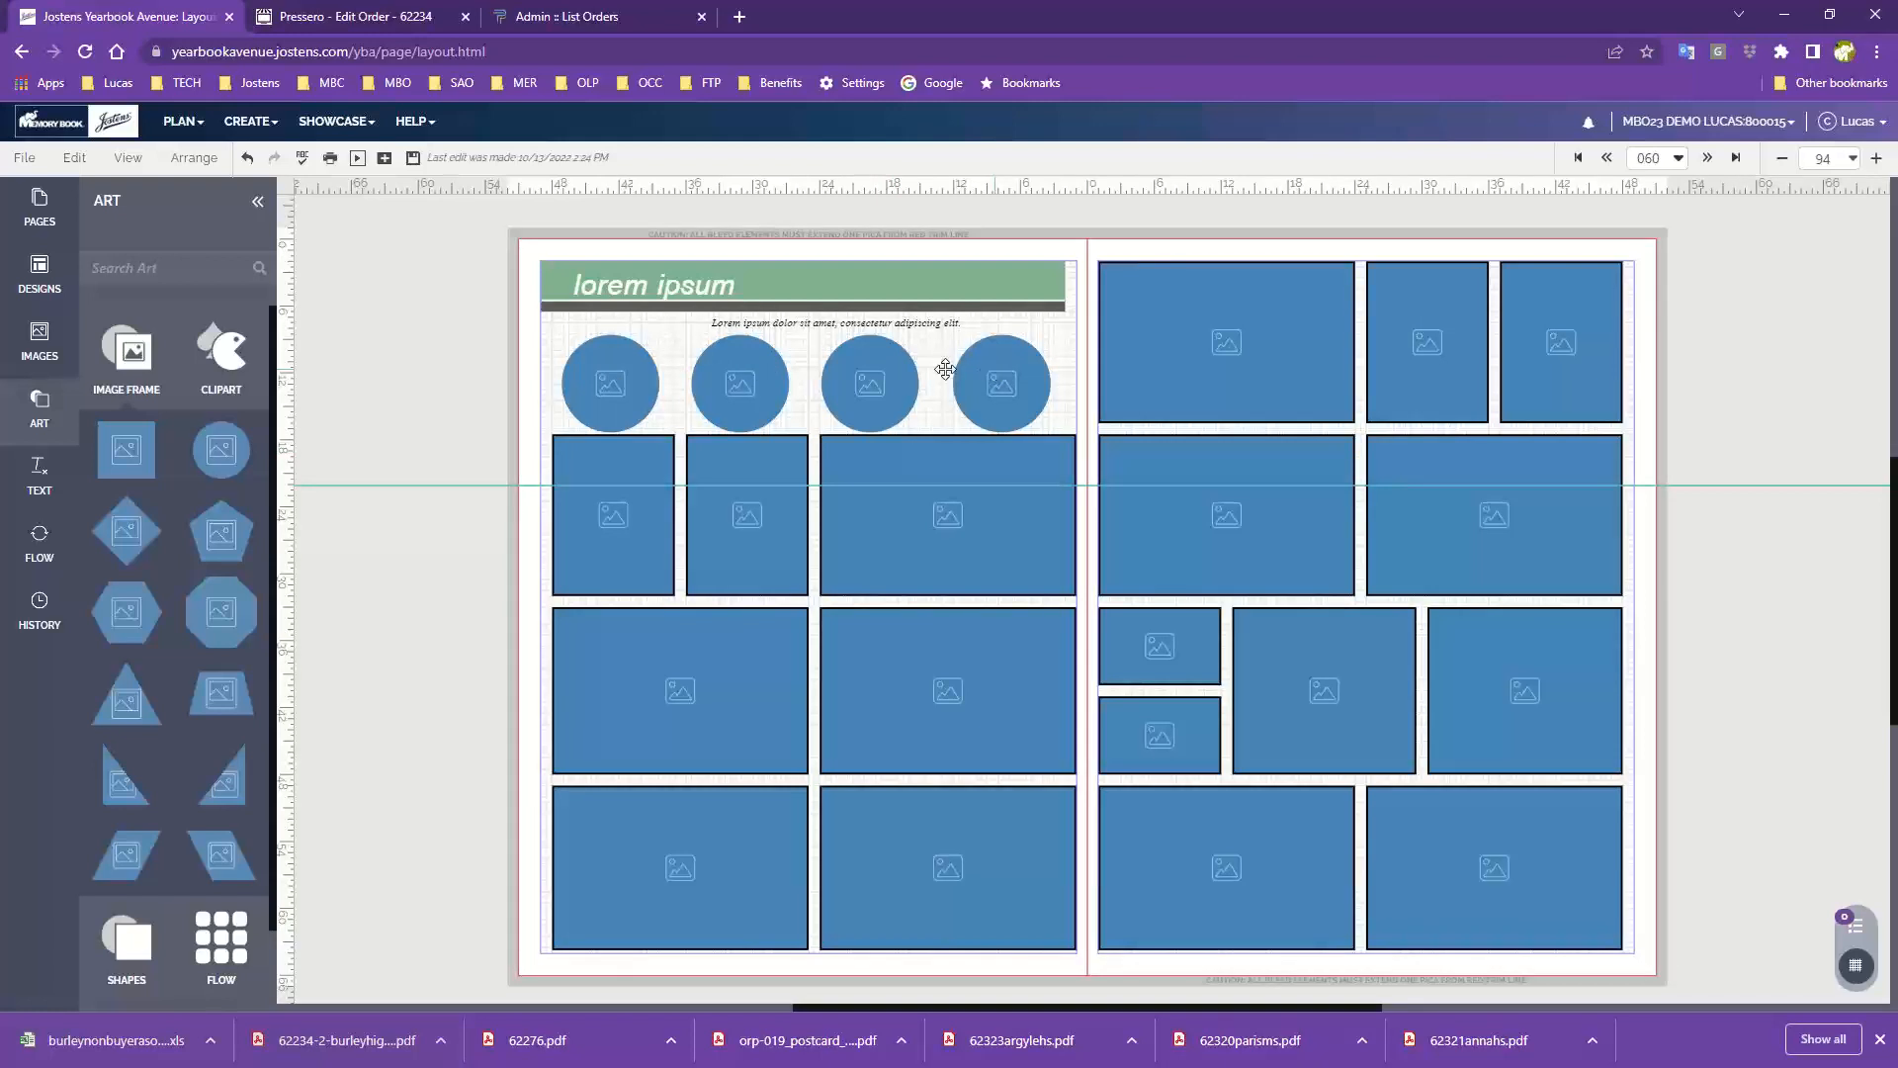
# Step: Set the browser zoom to 125% and bring the whole page spread back into view
pyautogui.moveTo(530, 359); pyautogui.dragTo(1071, 407)
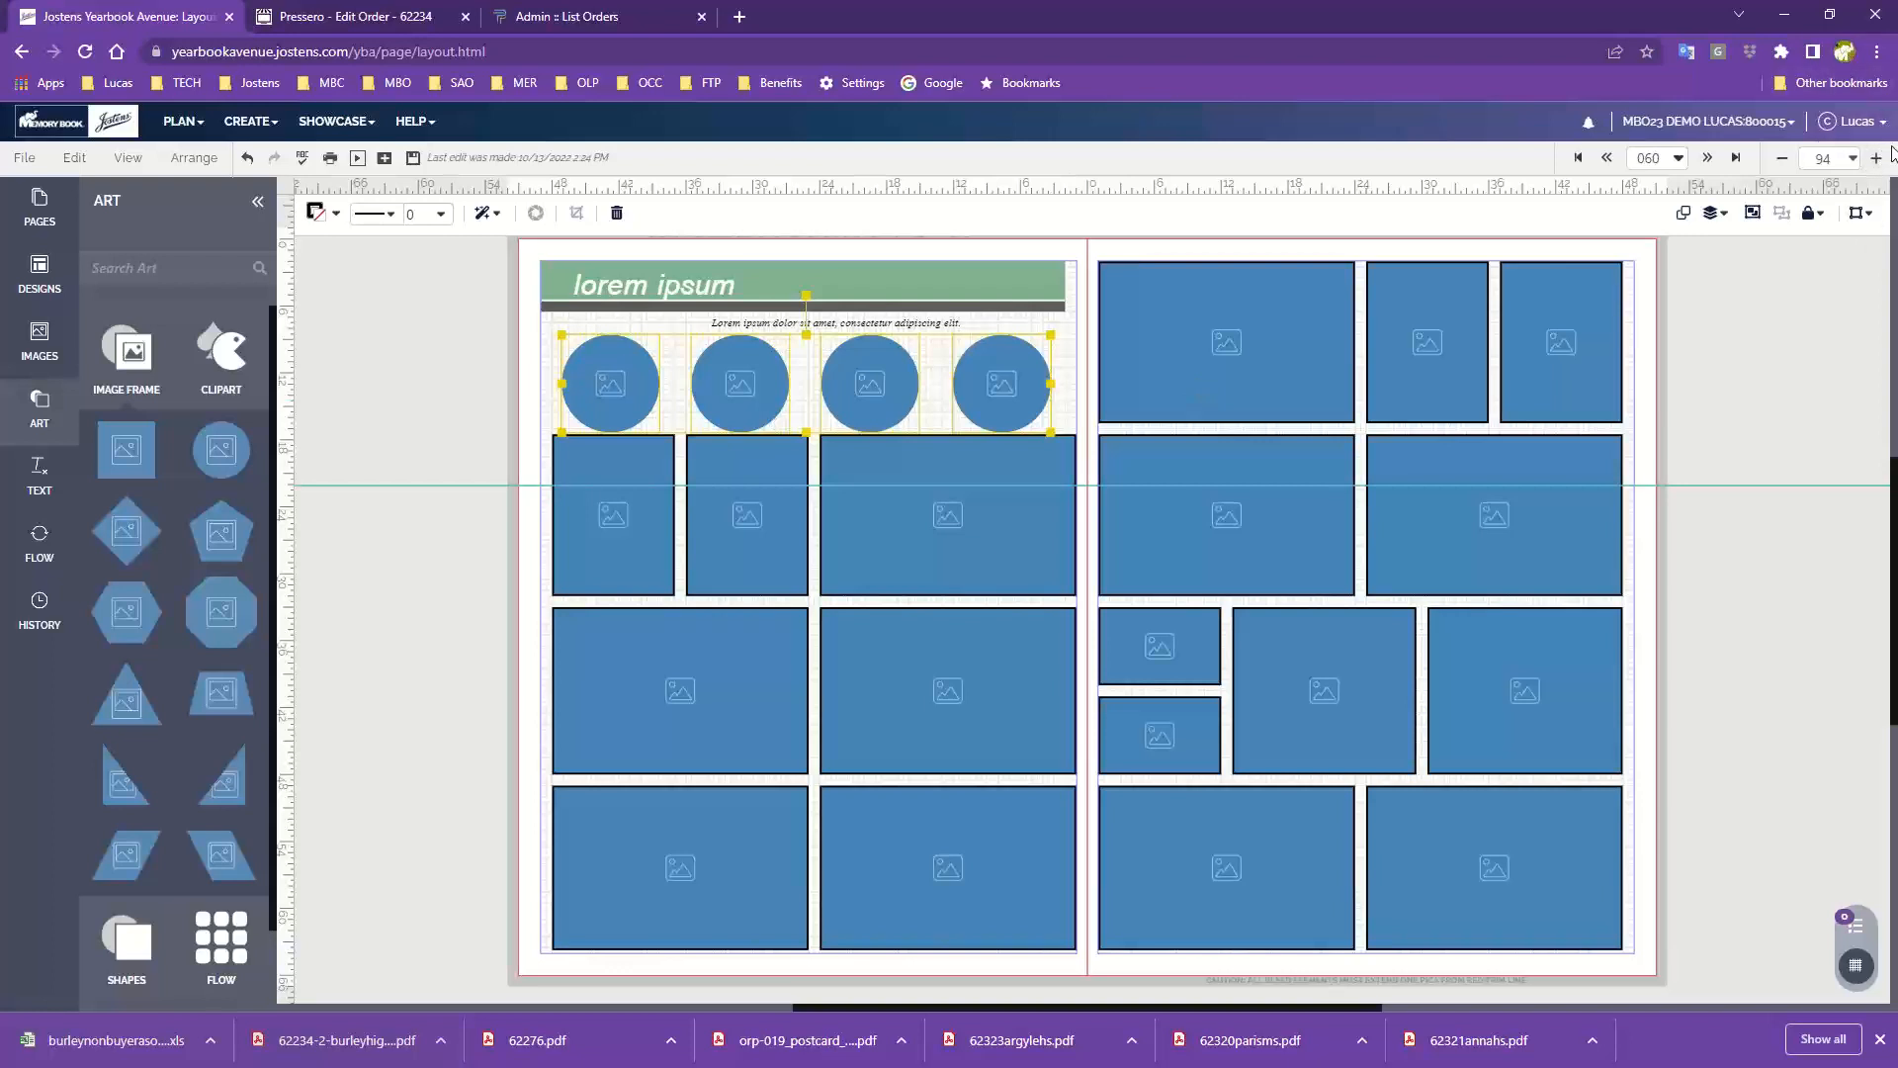
pyautogui.click(1876, 55)
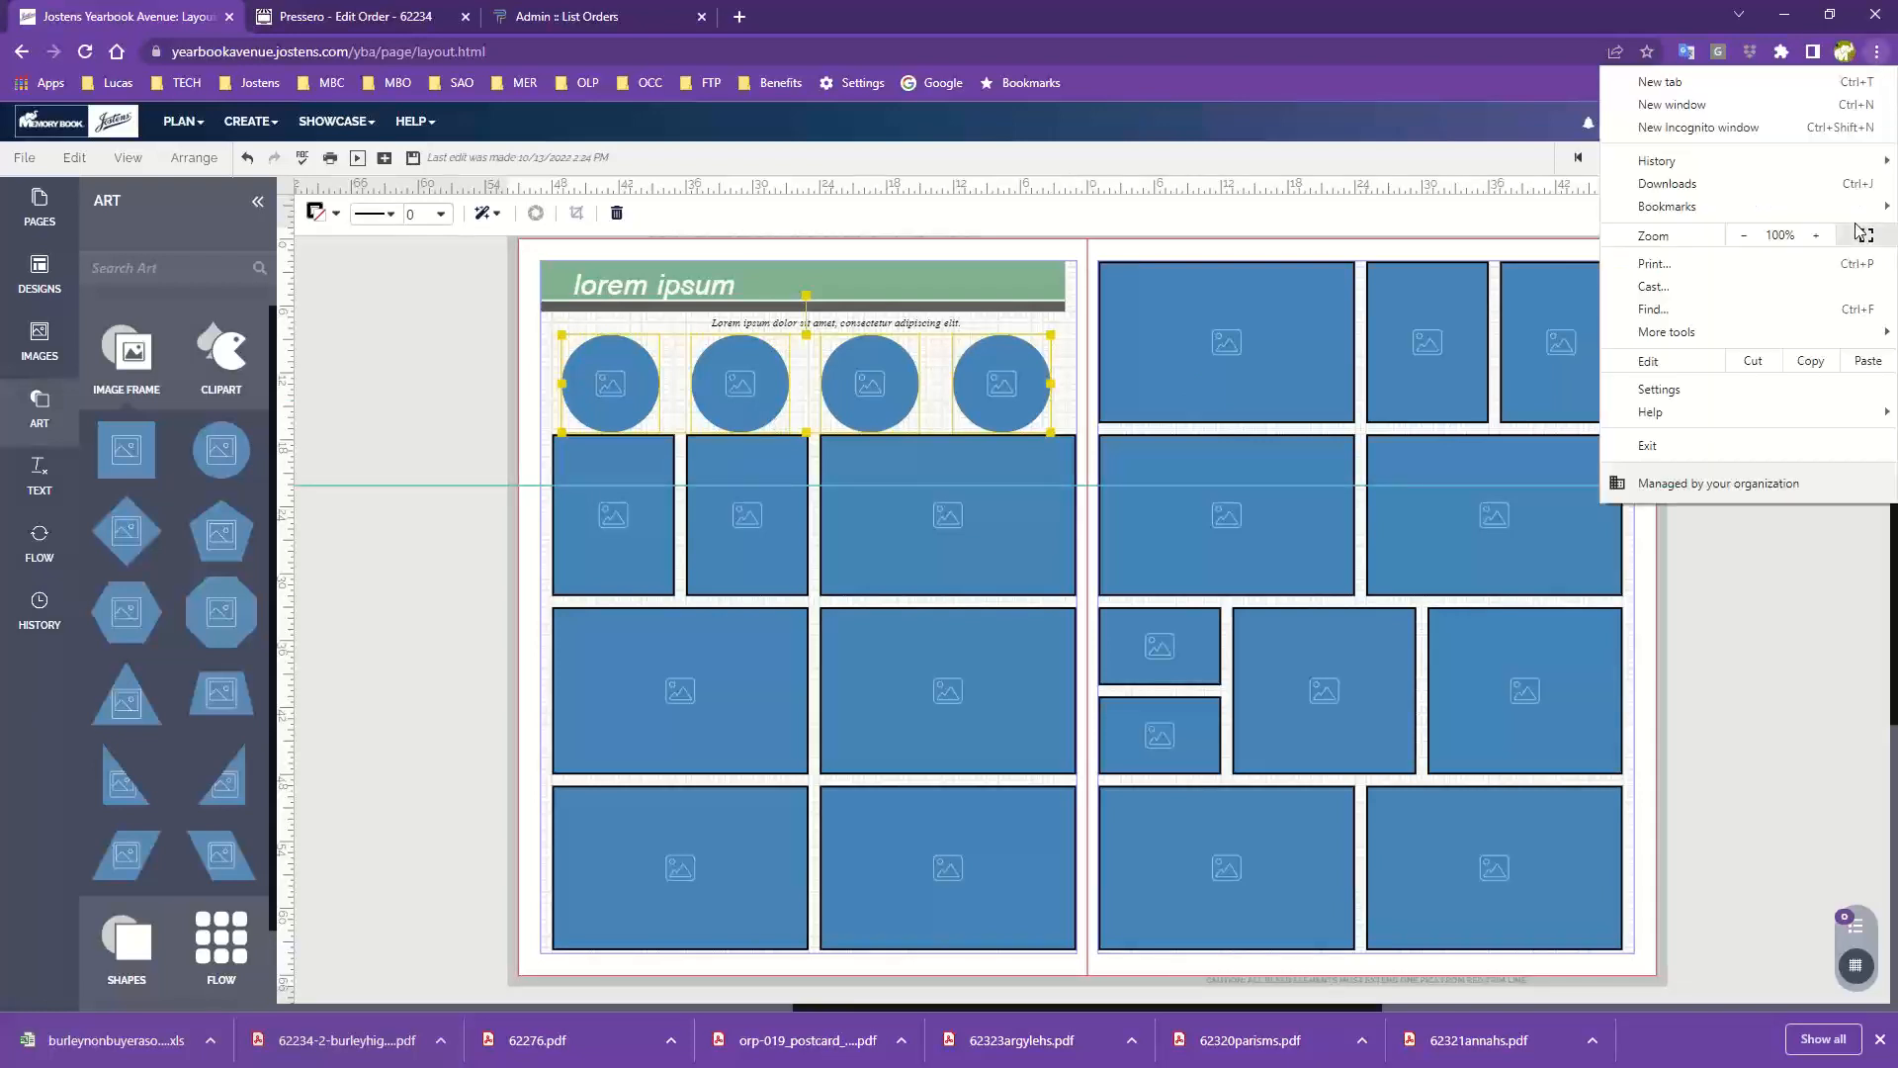
pyautogui.click(1817, 236)
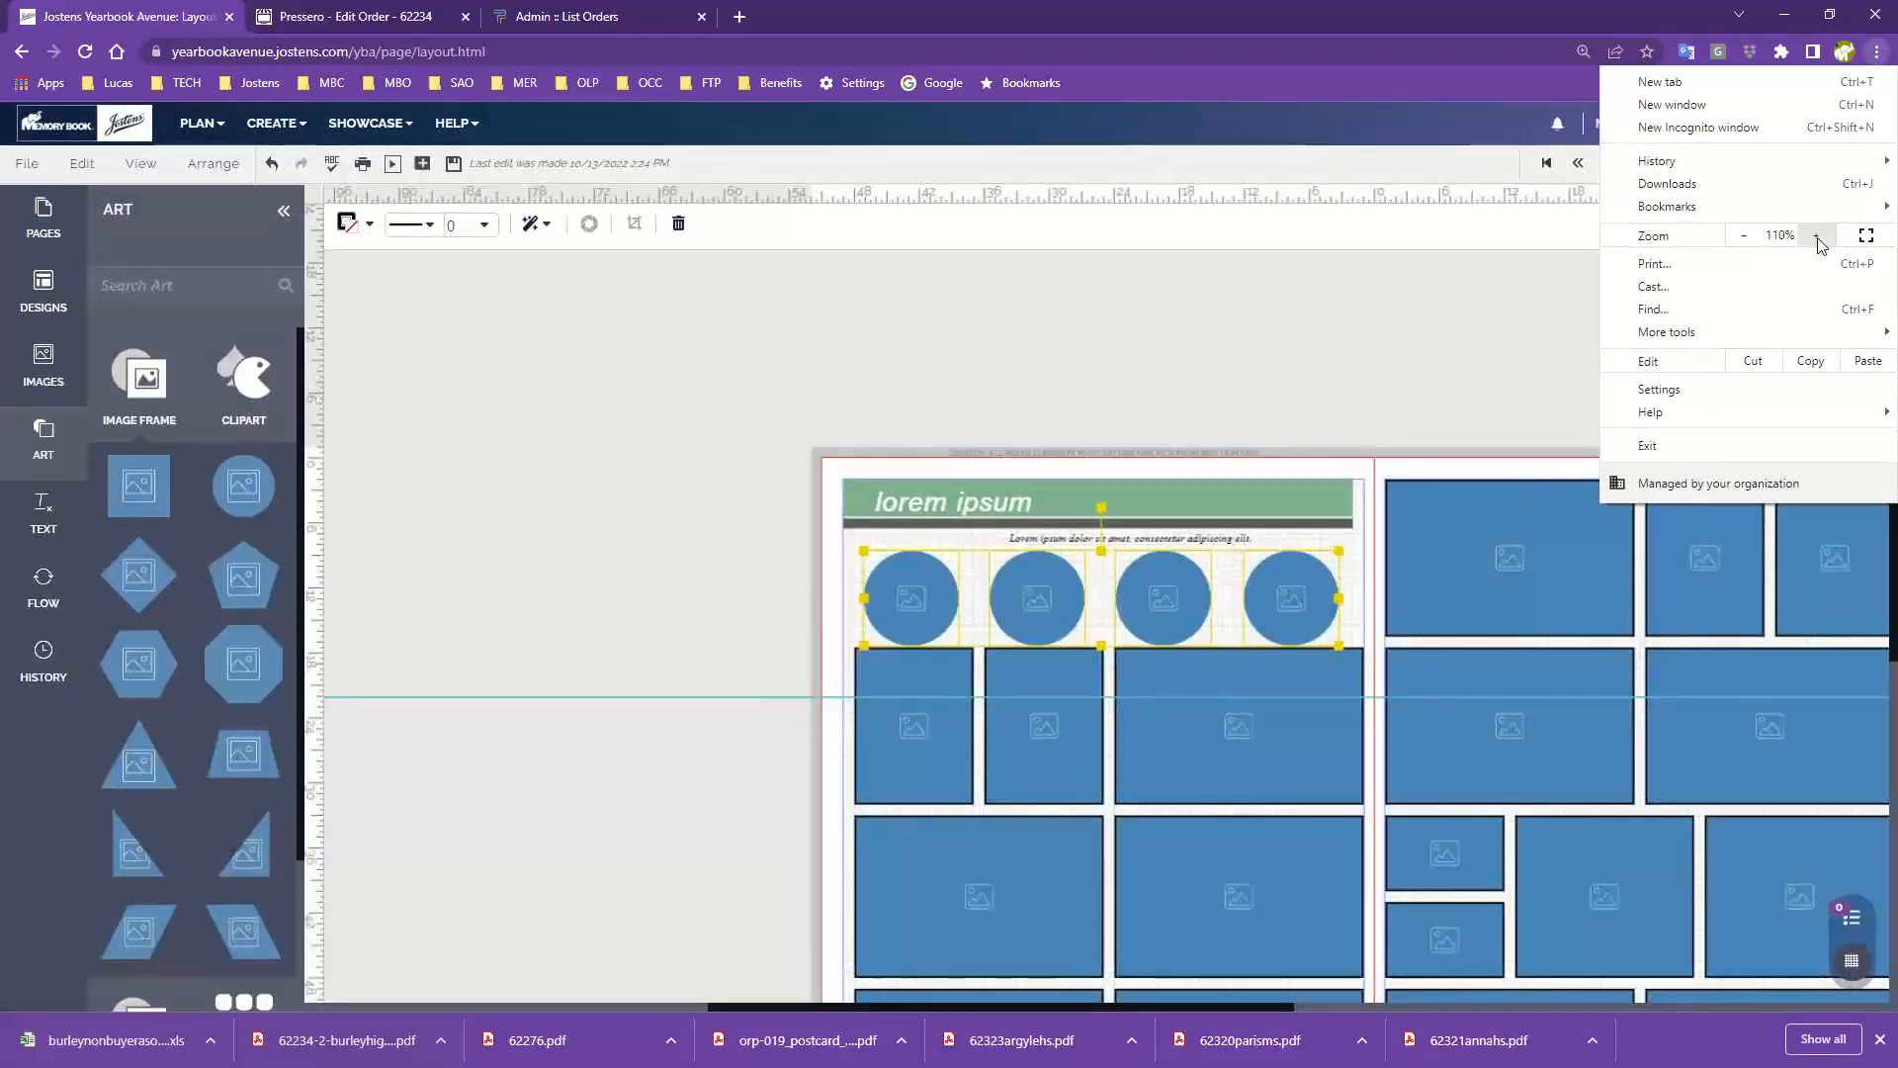
pyautogui.click(1817, 235)
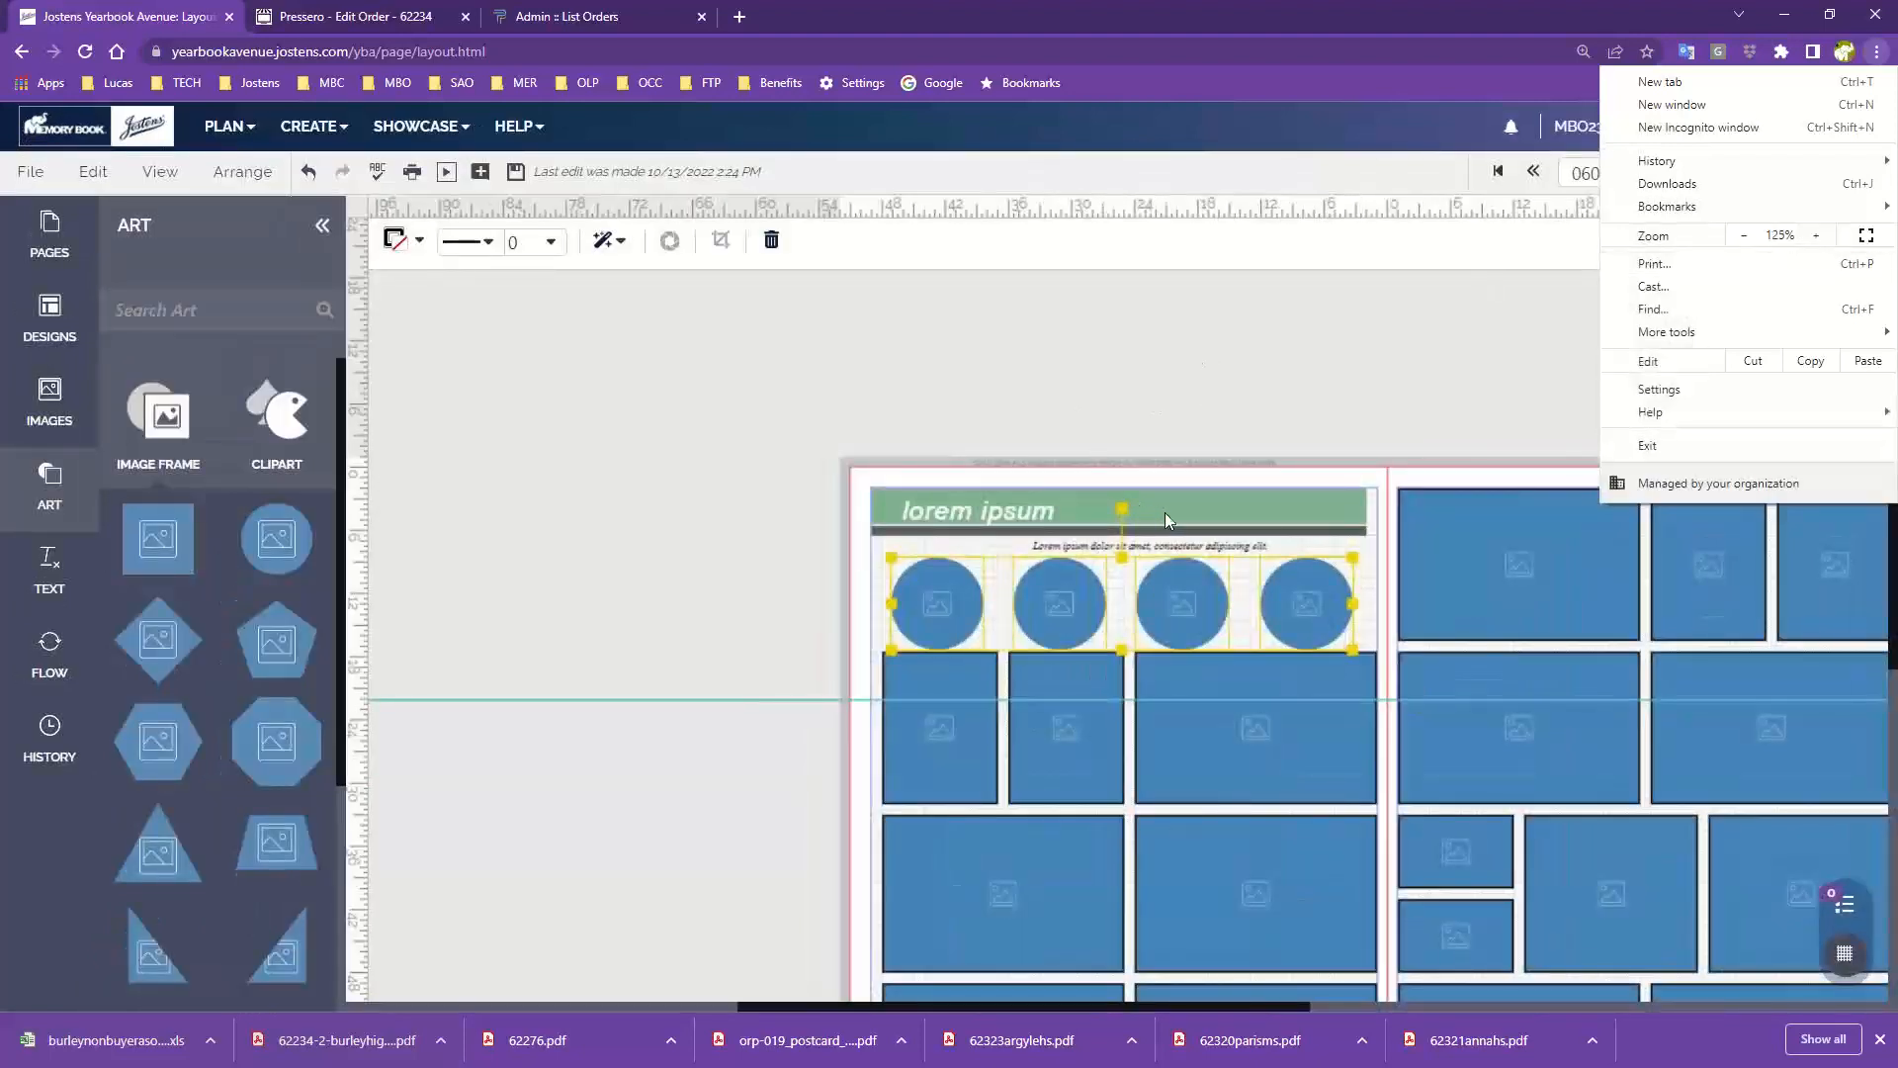
pyautogui.click(1165, 513)
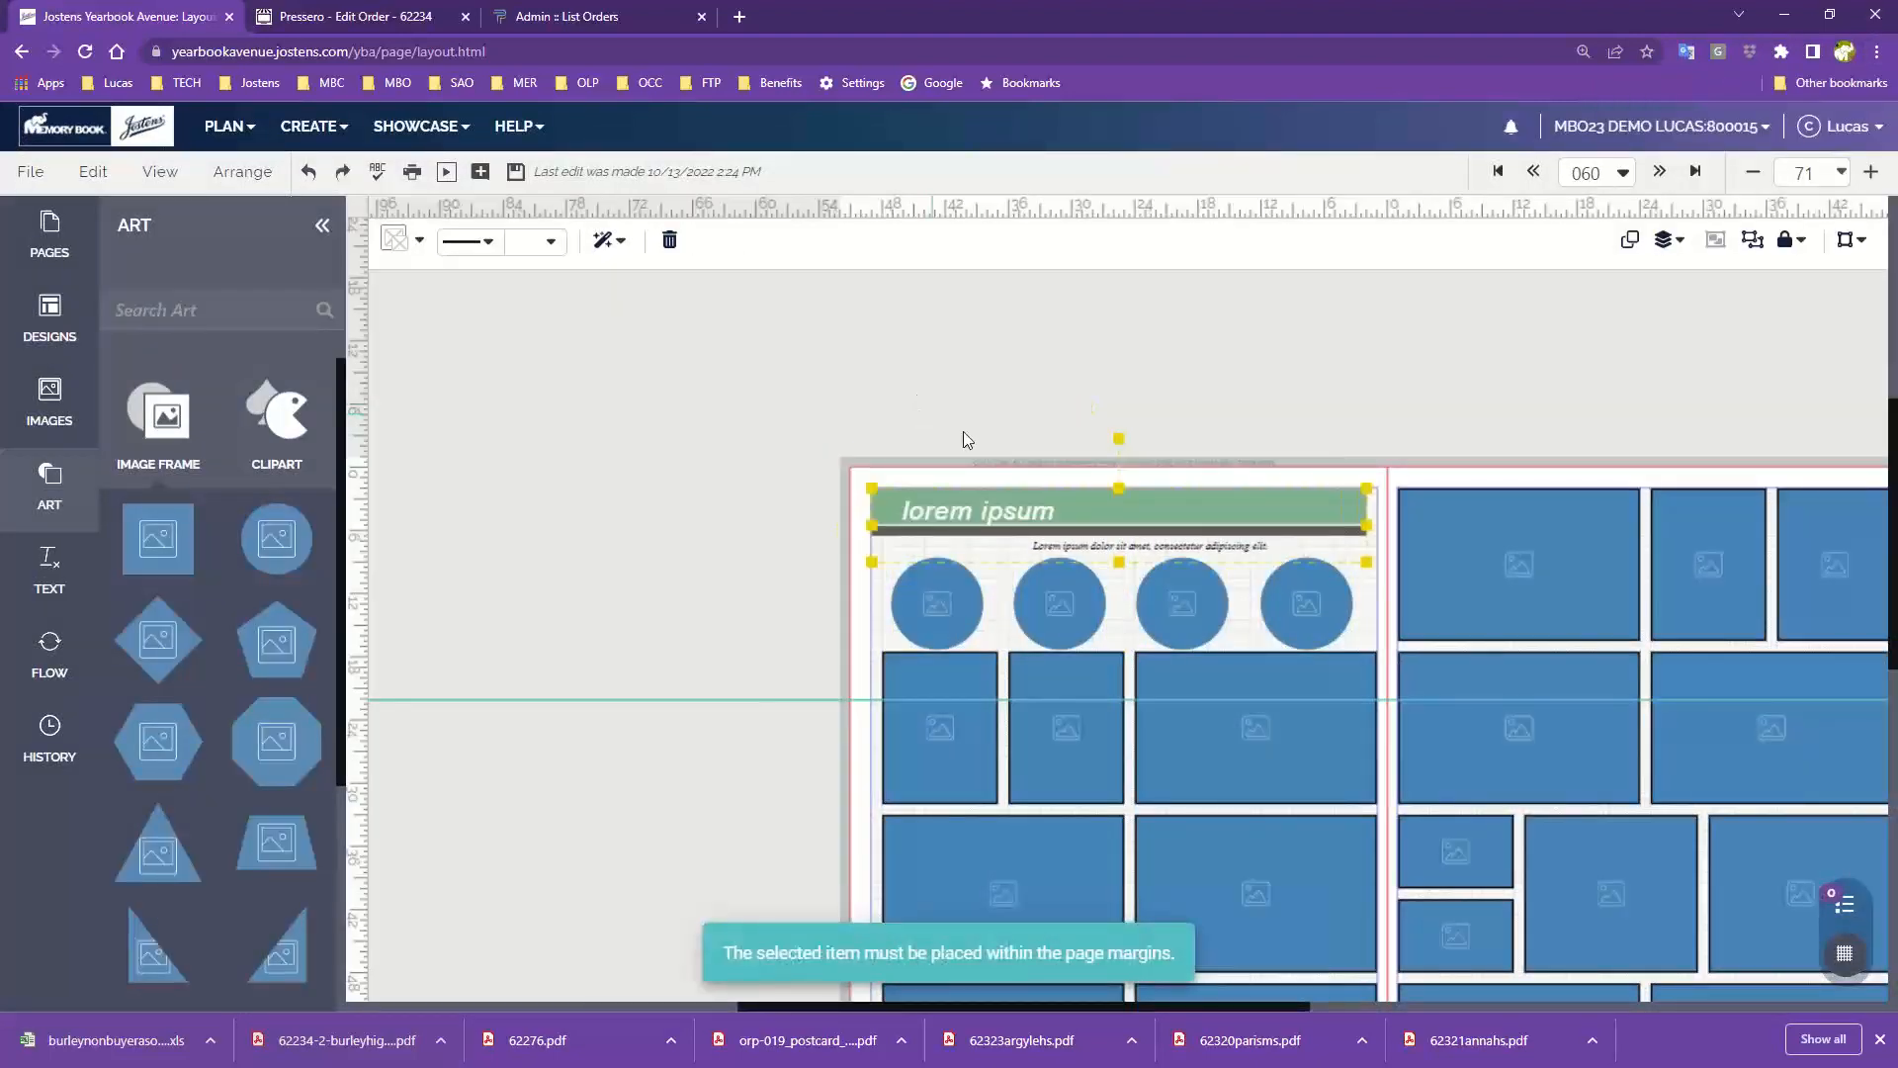
pyautogui.click(882, 405)
pyautogui.moveTo(1569, 627); pyautogui.dragTo(1277, 470)
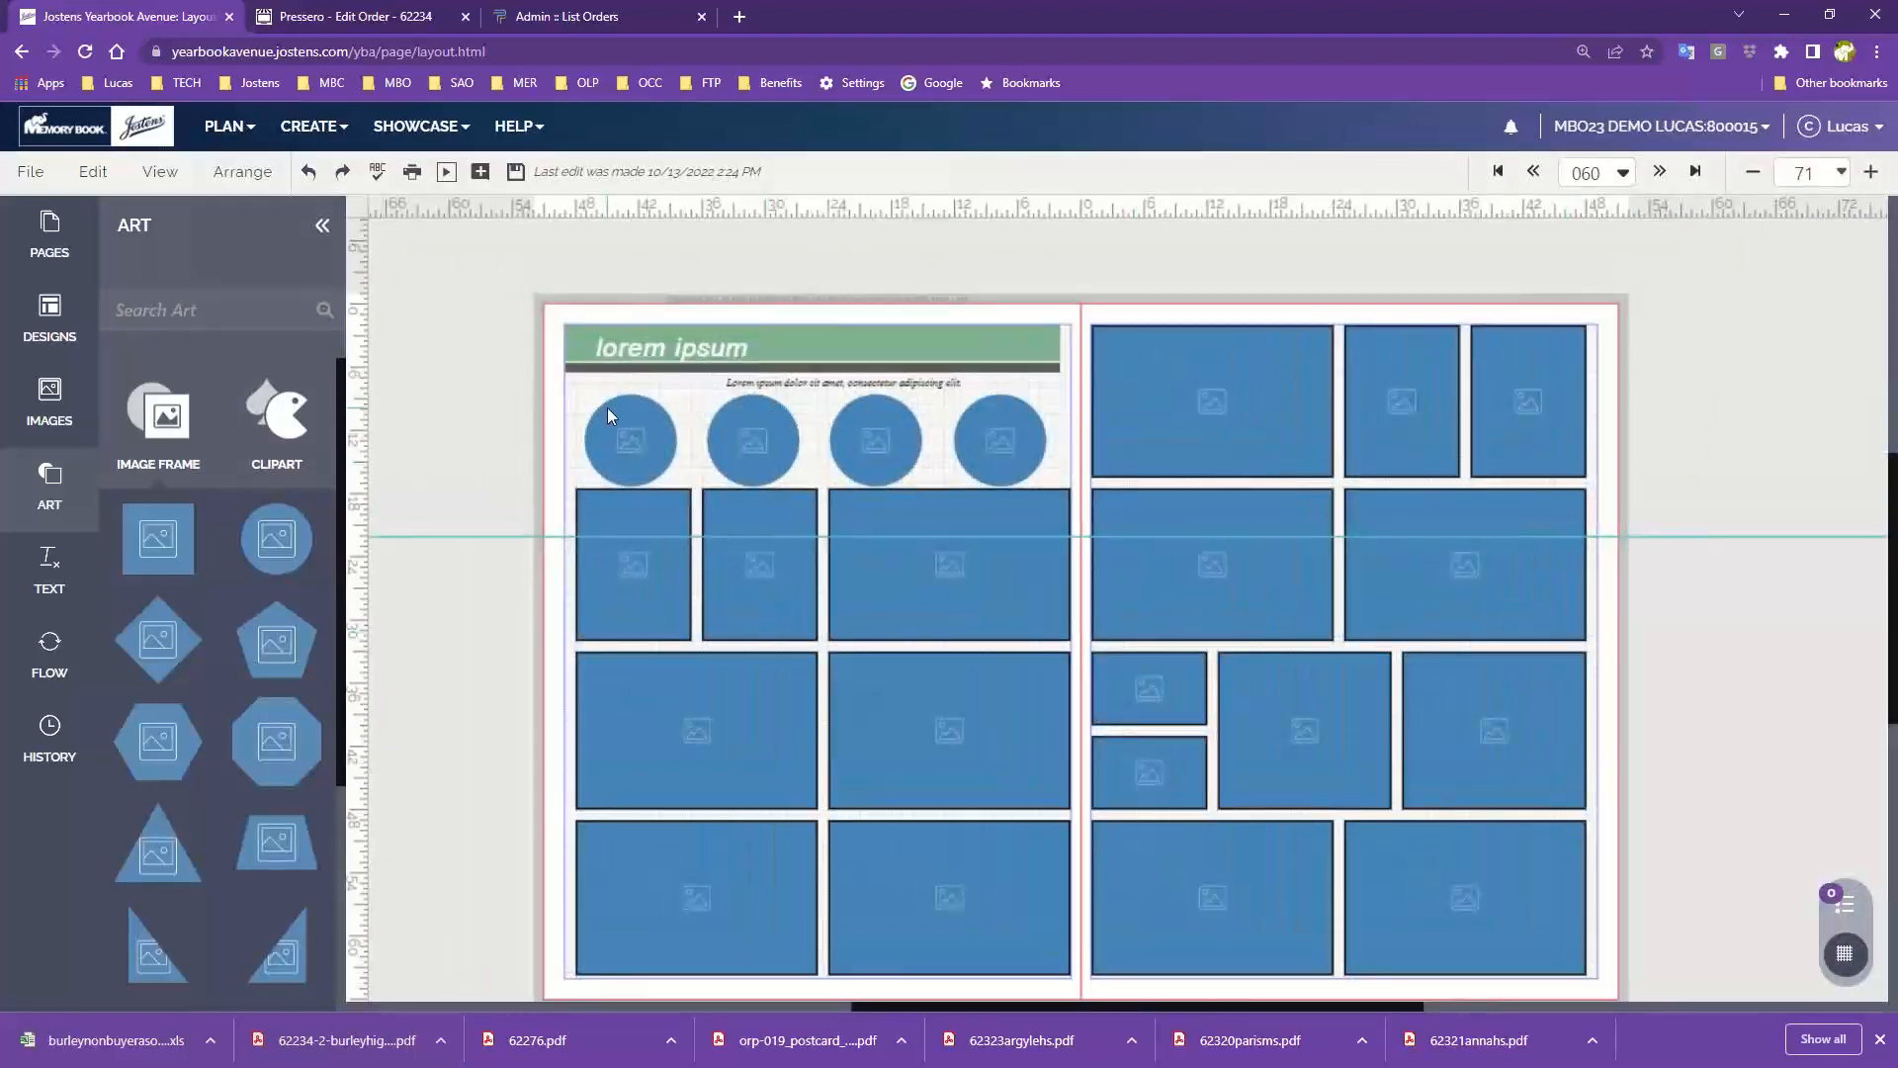
# Step: Apply a 2 pt stroke to all four circular image frames
pyautogui.moveTo(559, 428); pyautogui.dragTo(1016, 455)
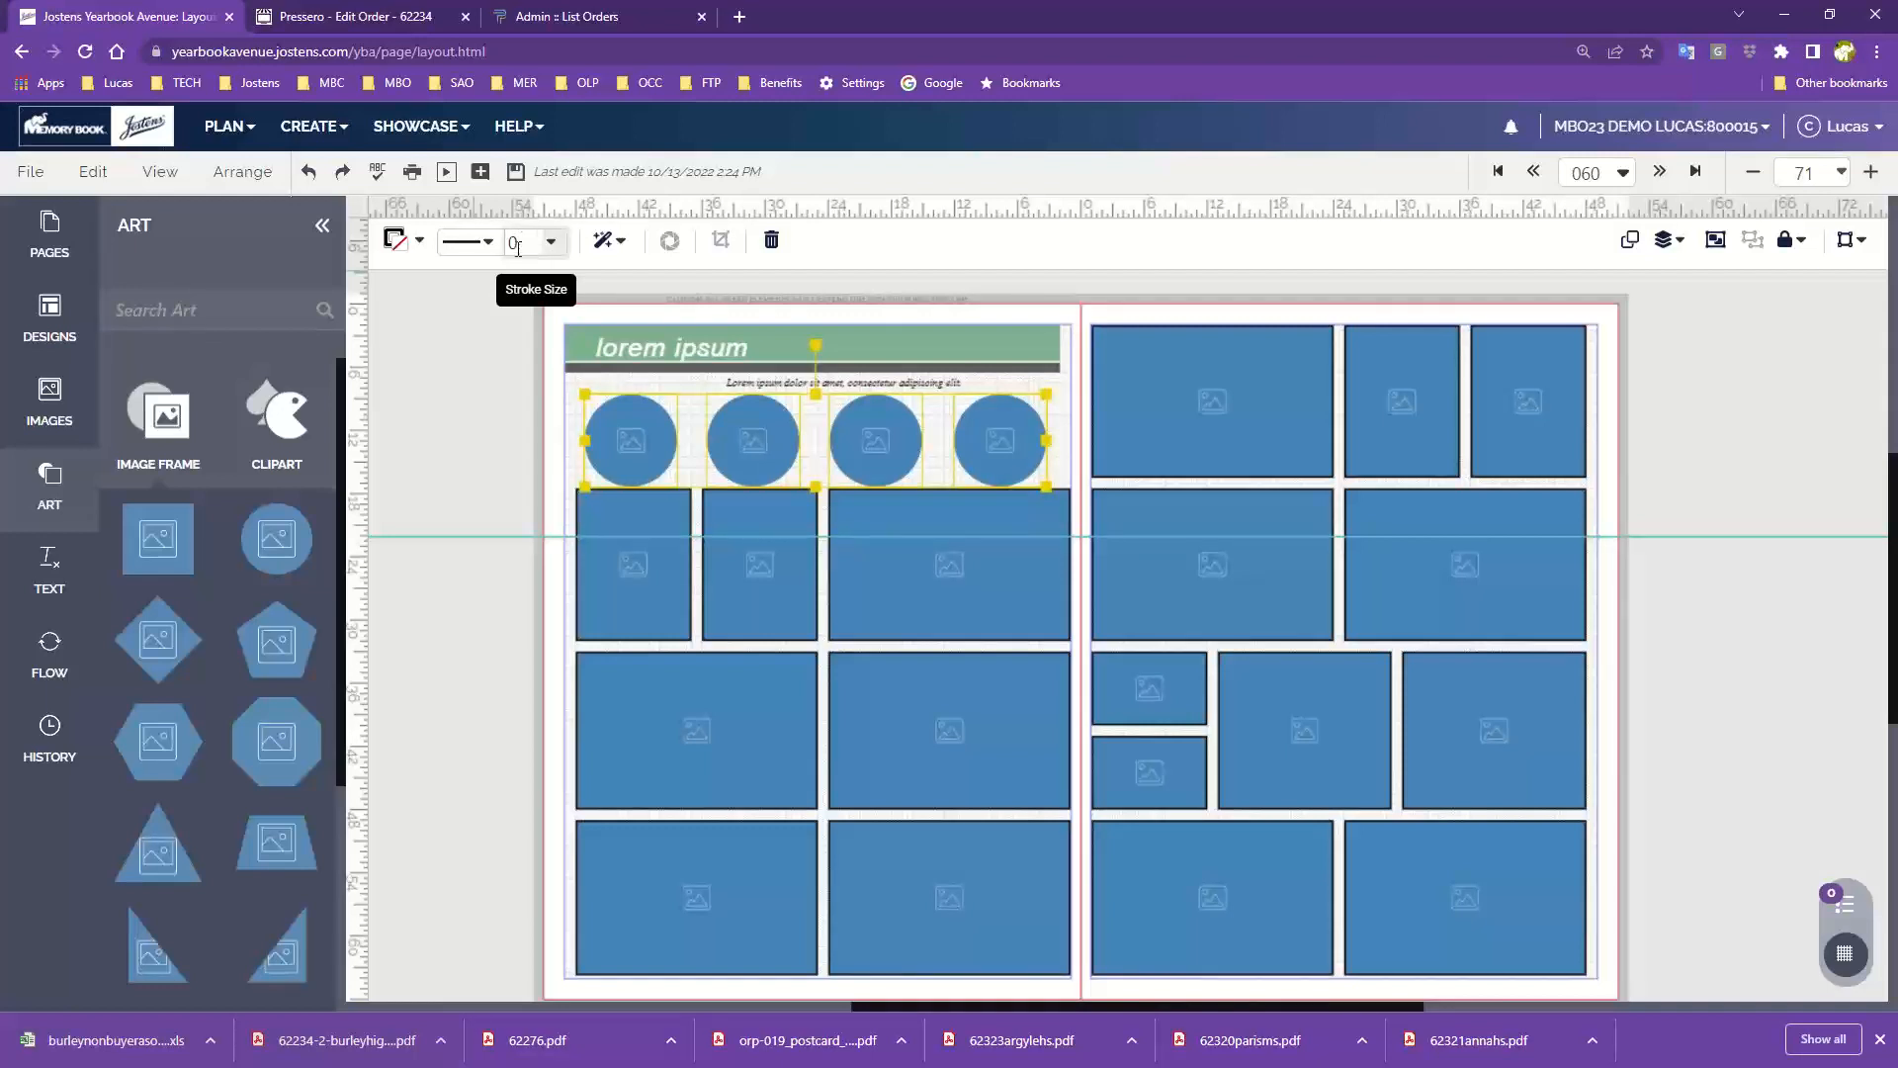
pyautogui.click(550, 244)
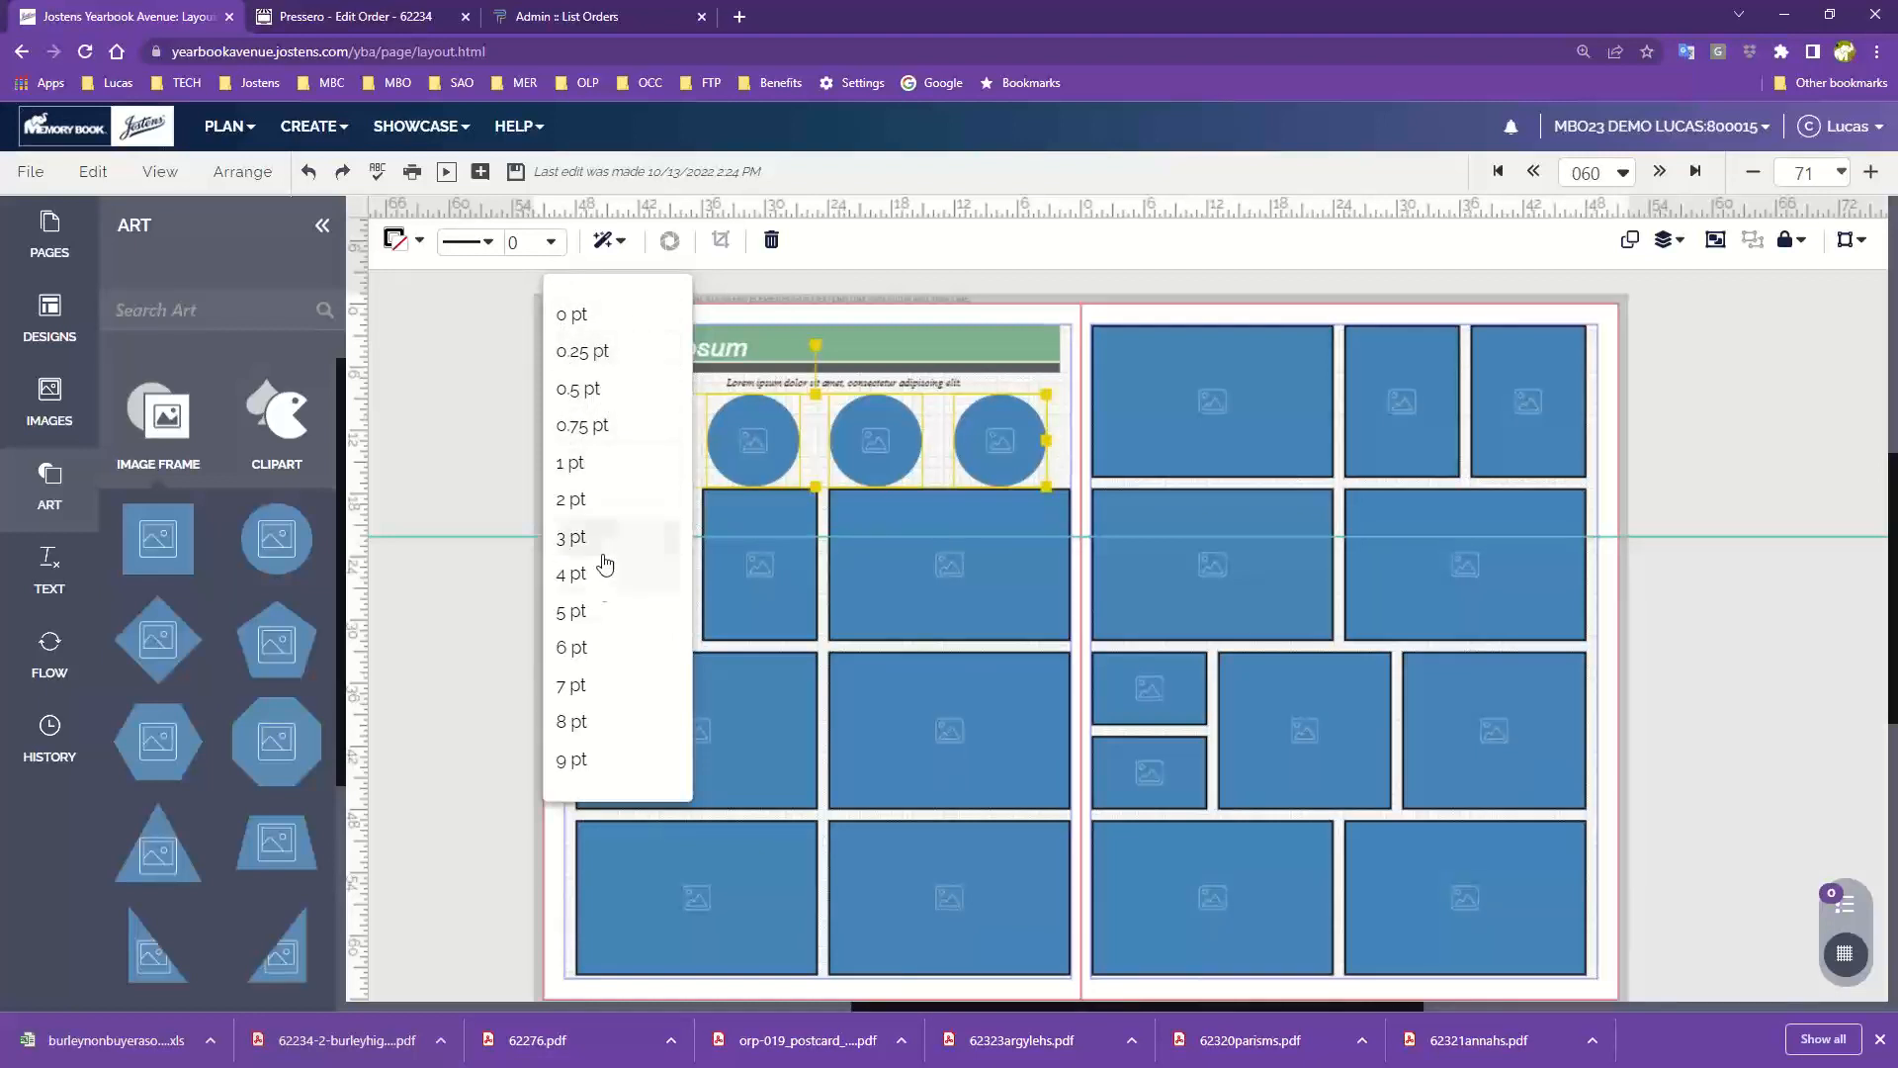
pyautogui.click(589, 500)
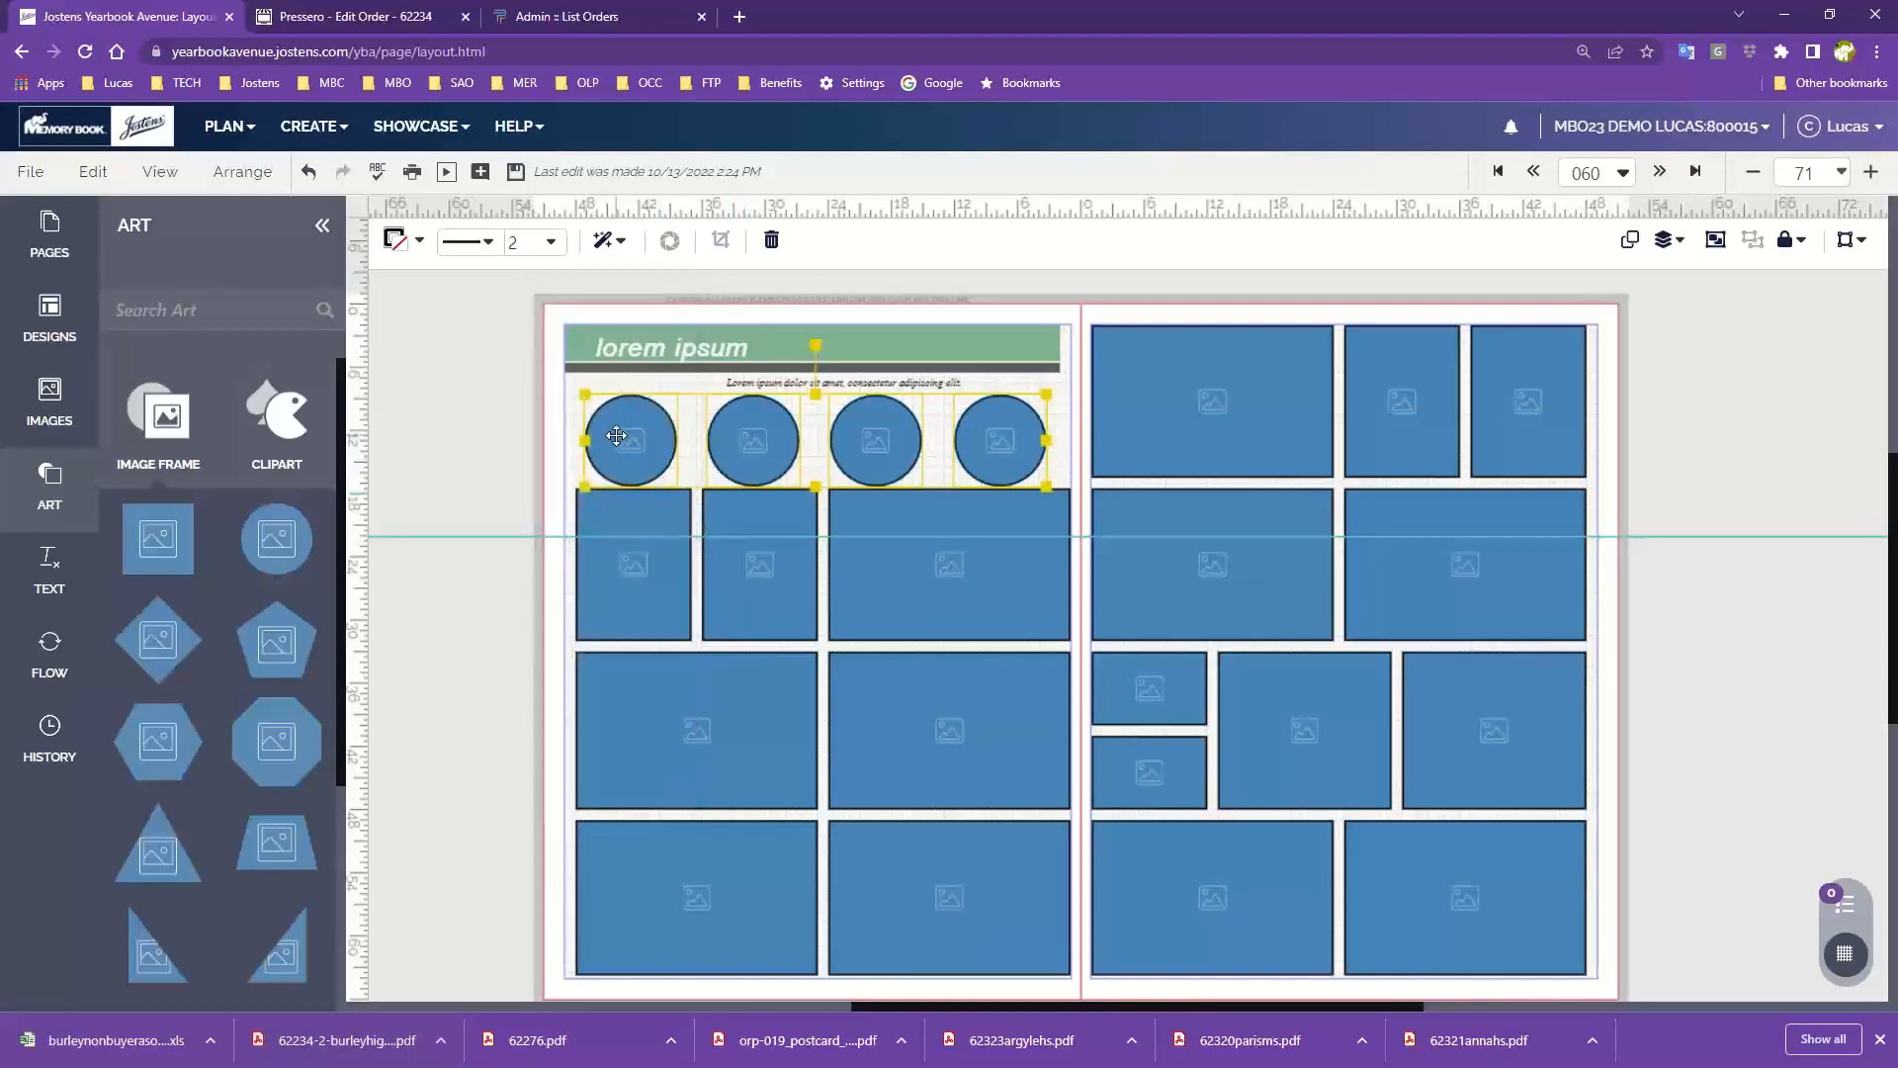
pyautogui.click(572, 453)
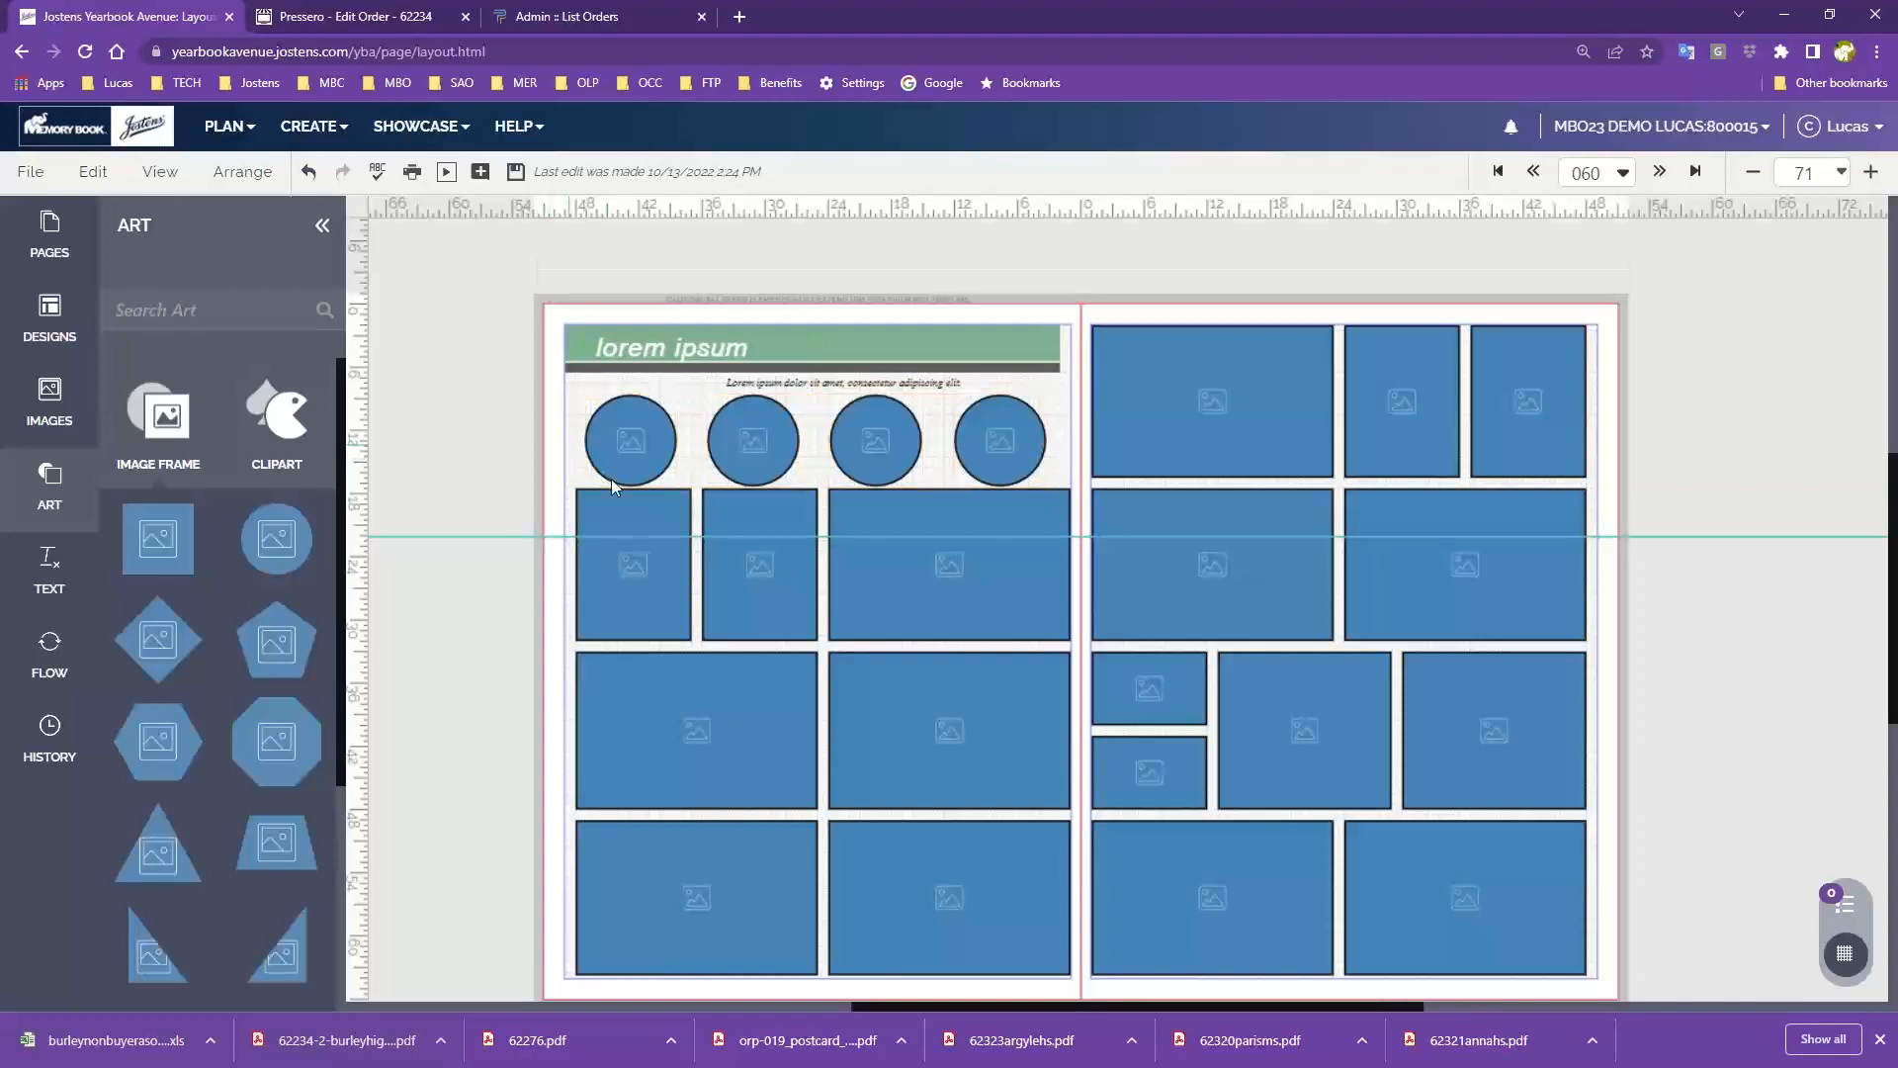
# Step: Examine the color choices for the outlines of the four circular image frames
pyautogui.click(907, 565)
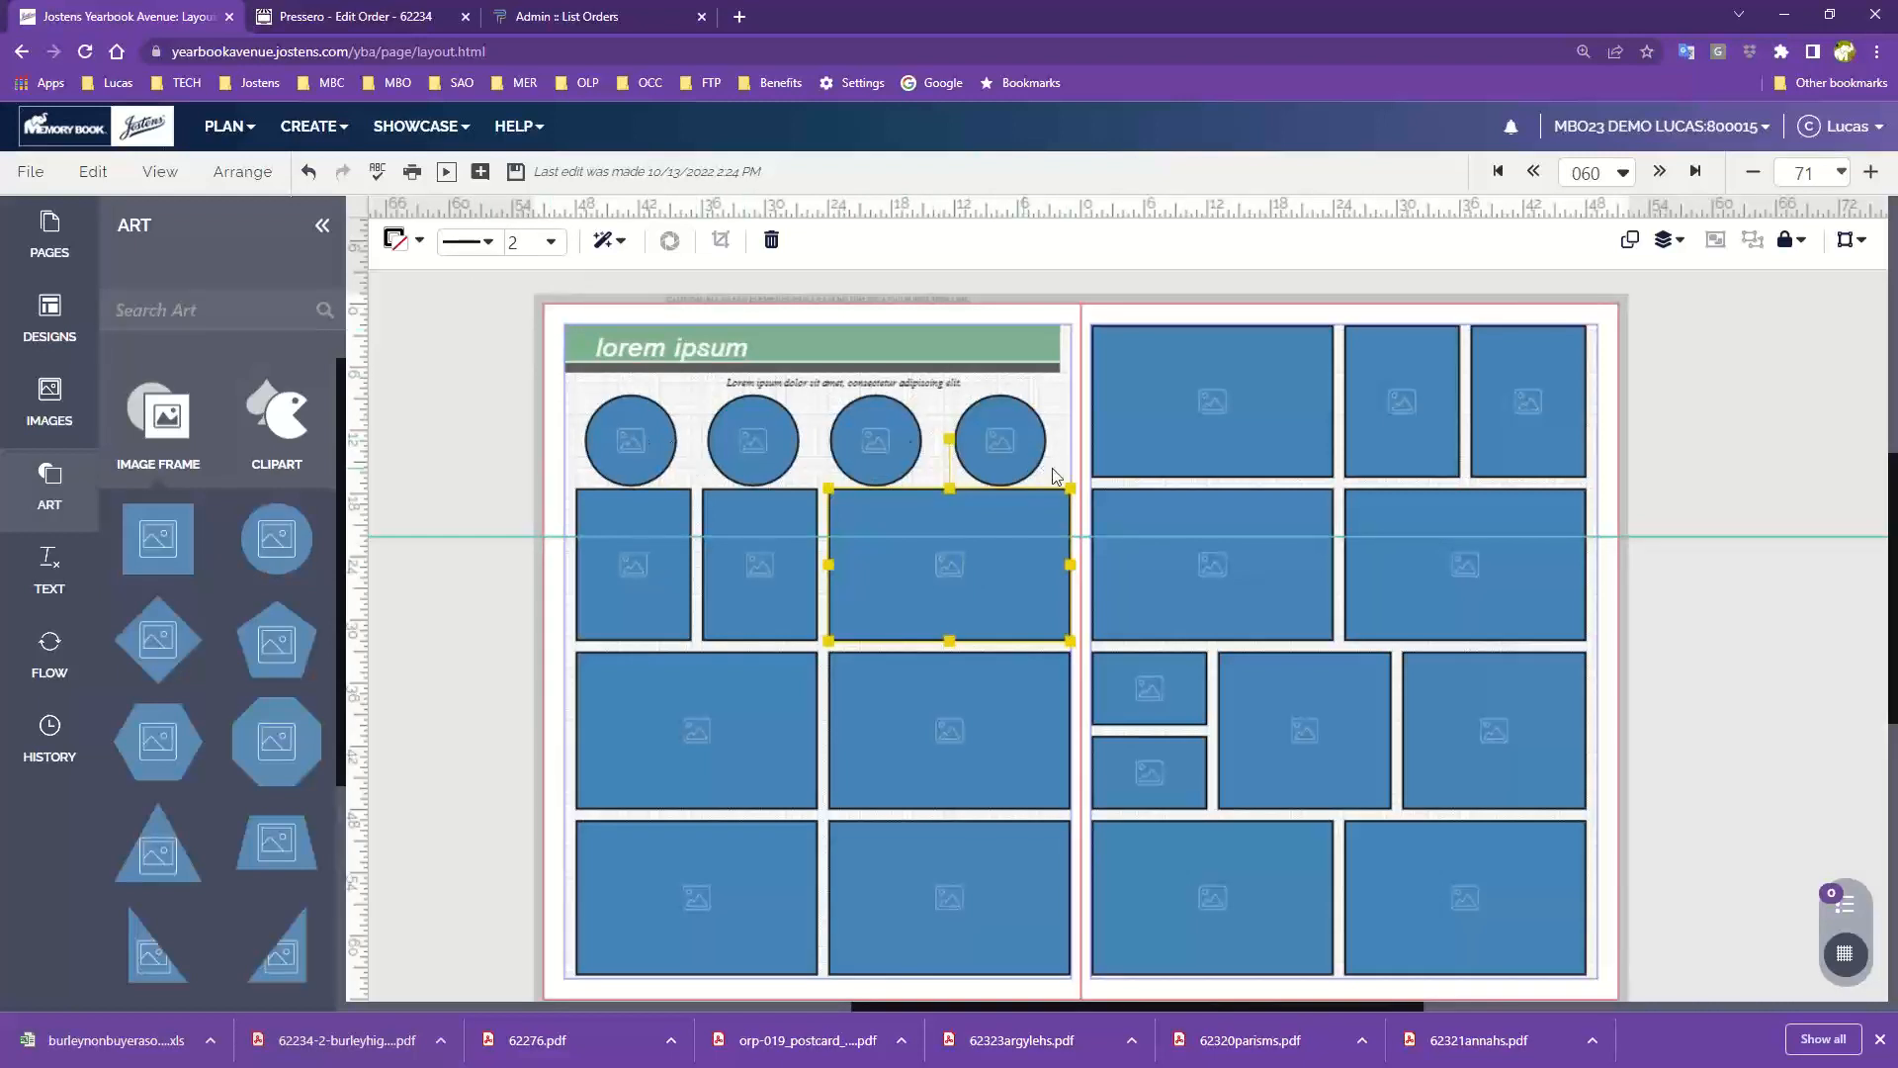
pyautogui.click(566, 433)
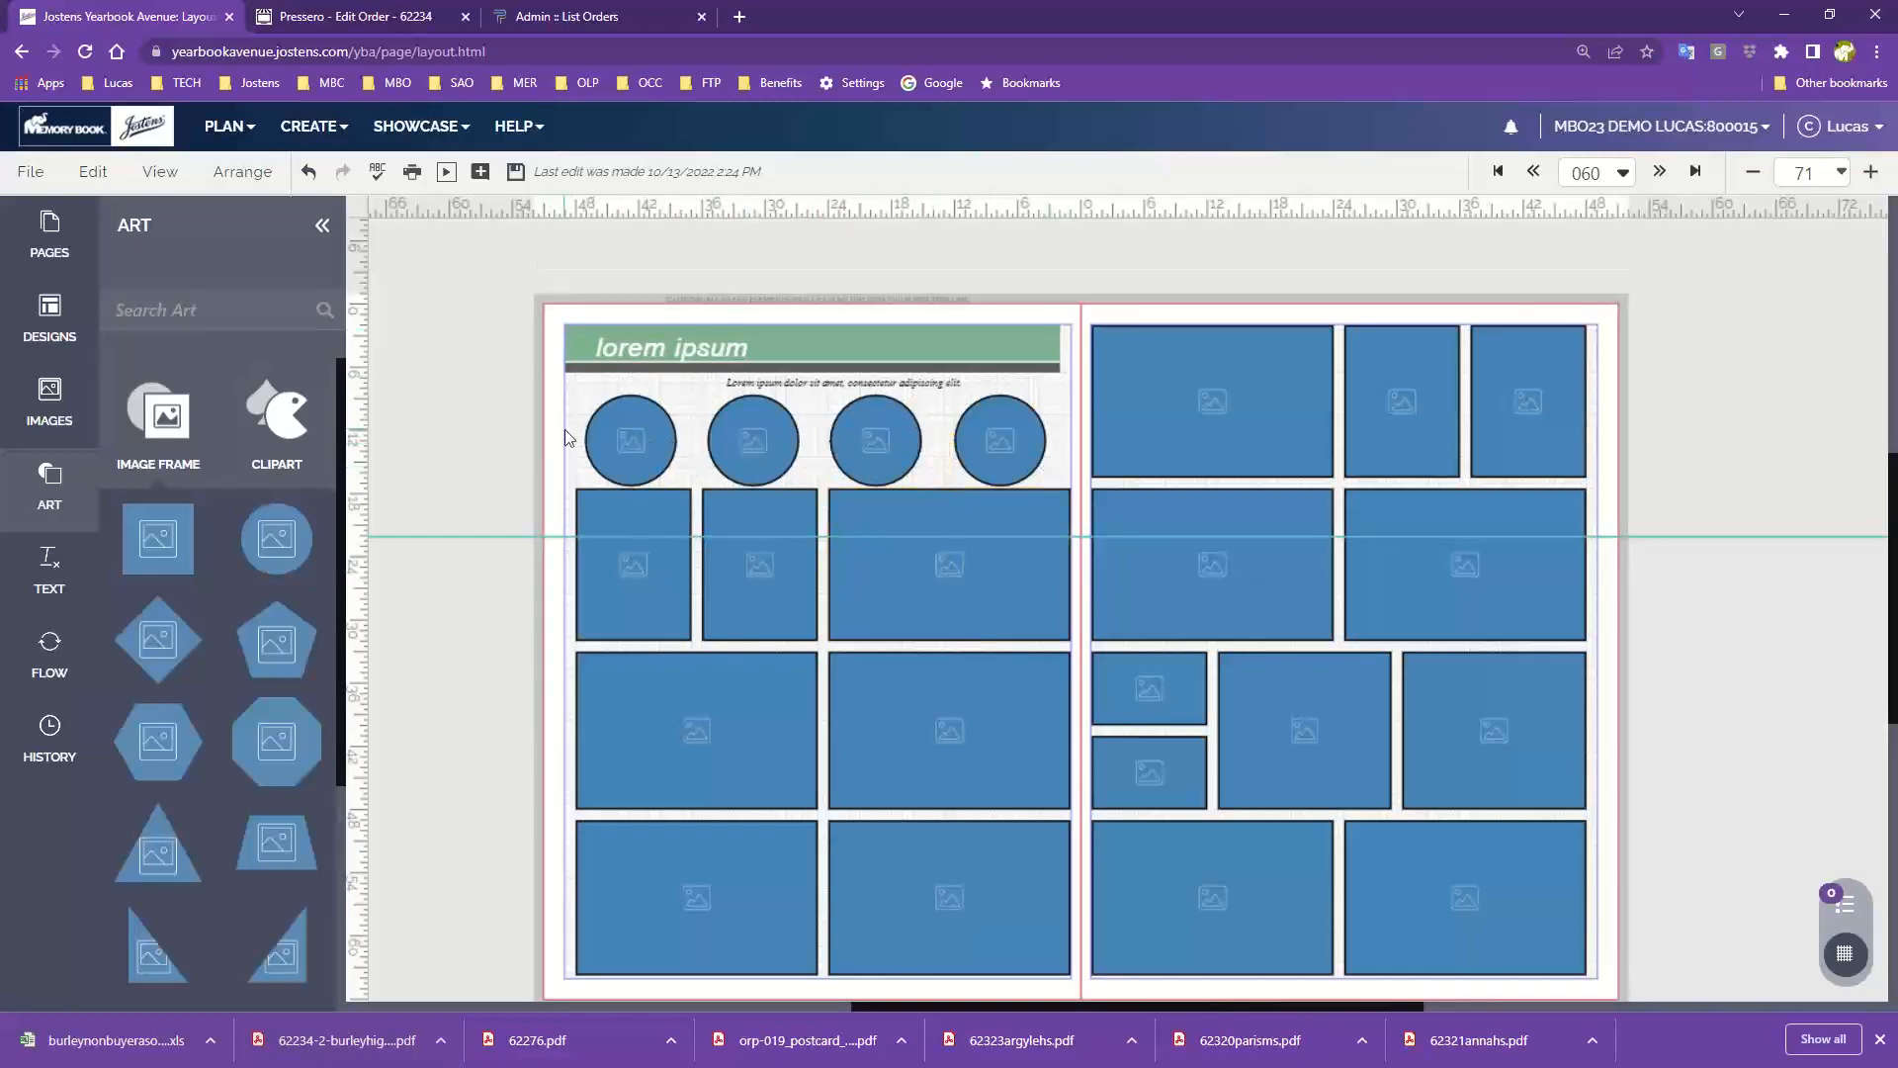
pyautogui.moveTo(565, 429); pyautogui.dragTo(1016, 456)
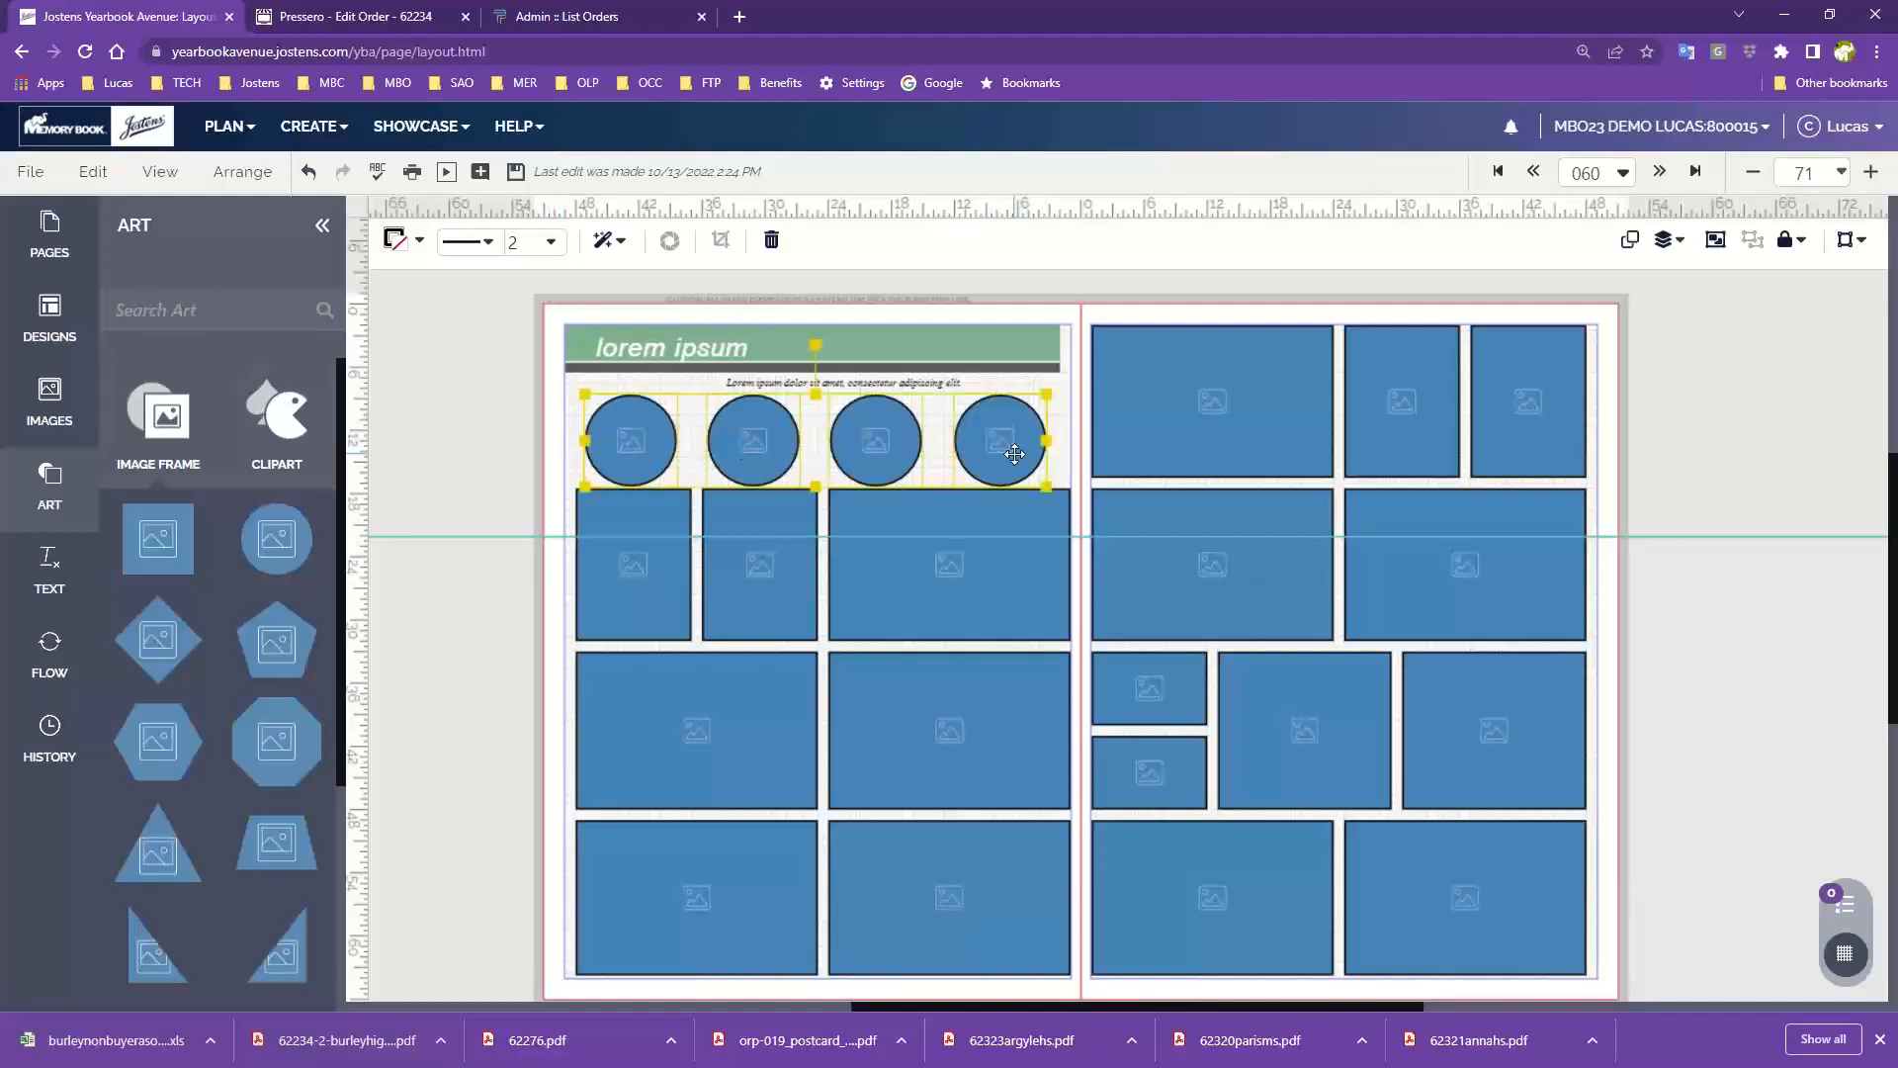
pyautogui.click(396, 243)
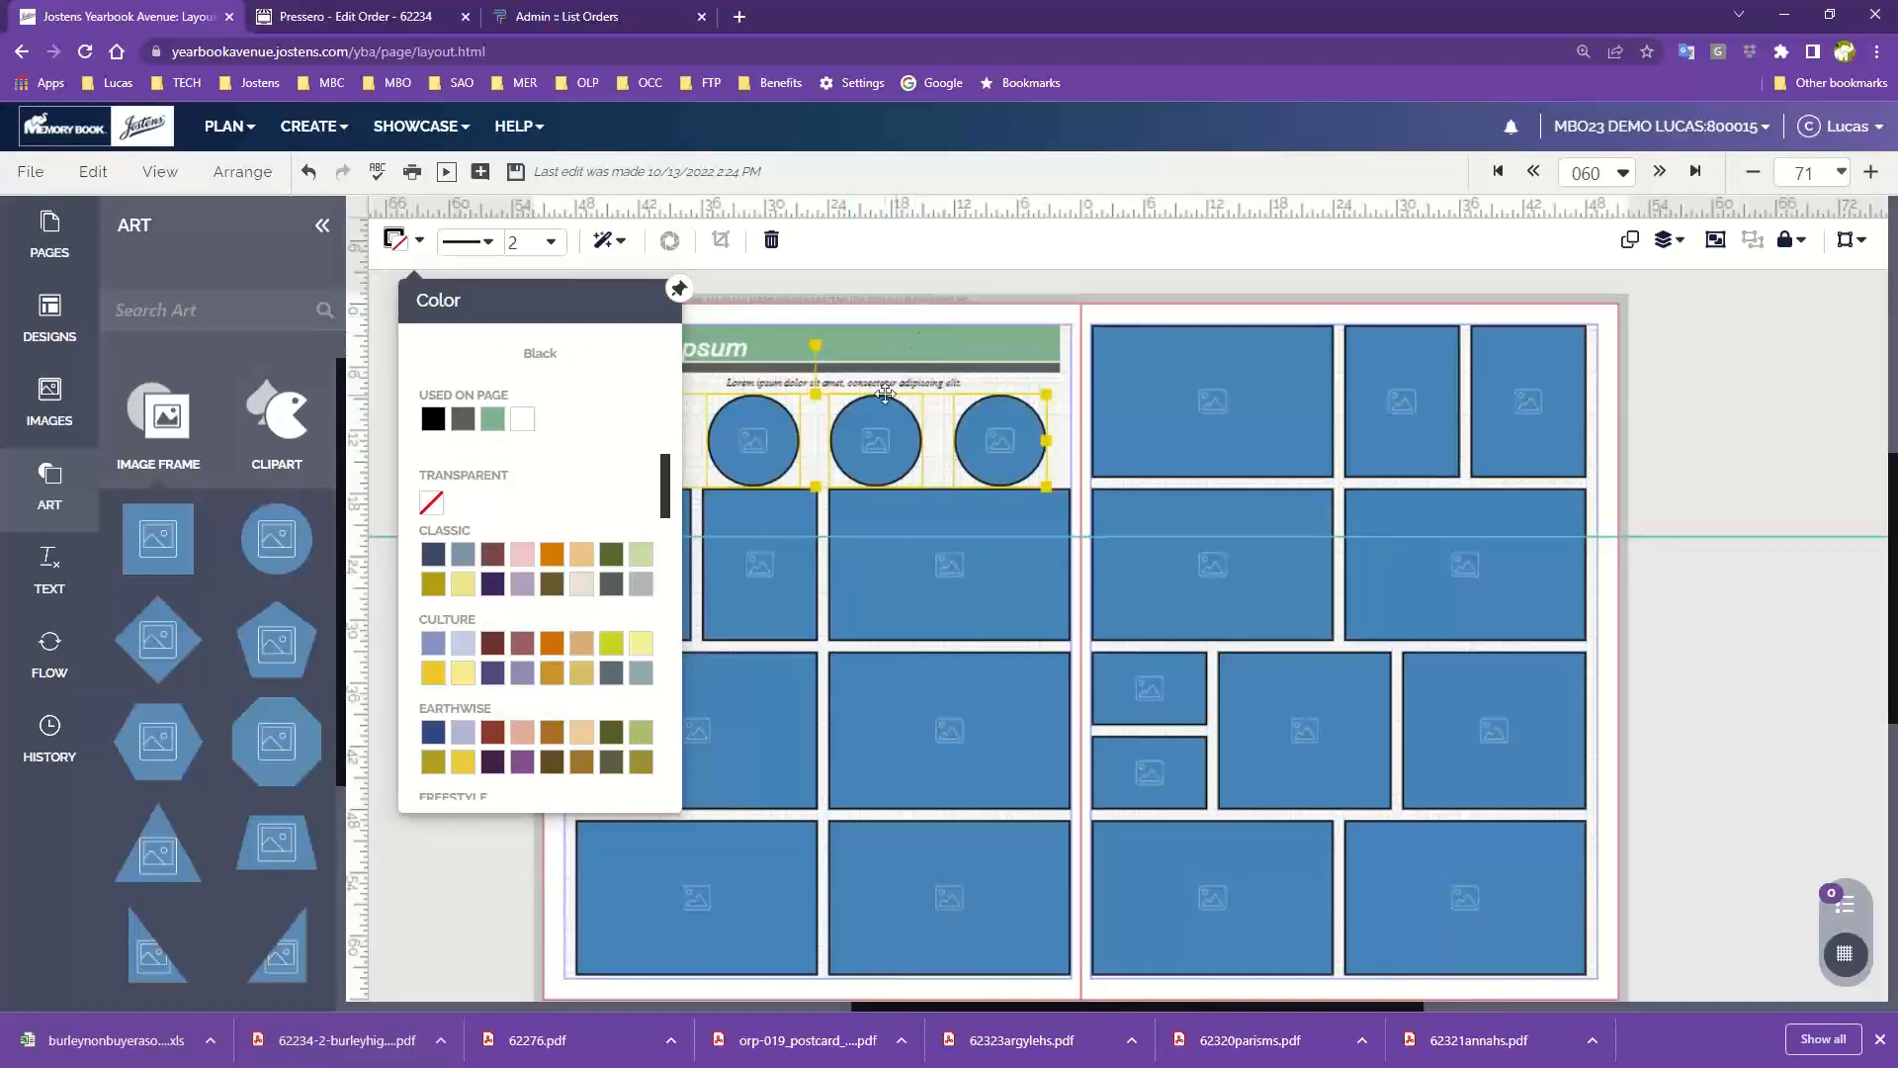
pyautogui.click(924, 295)
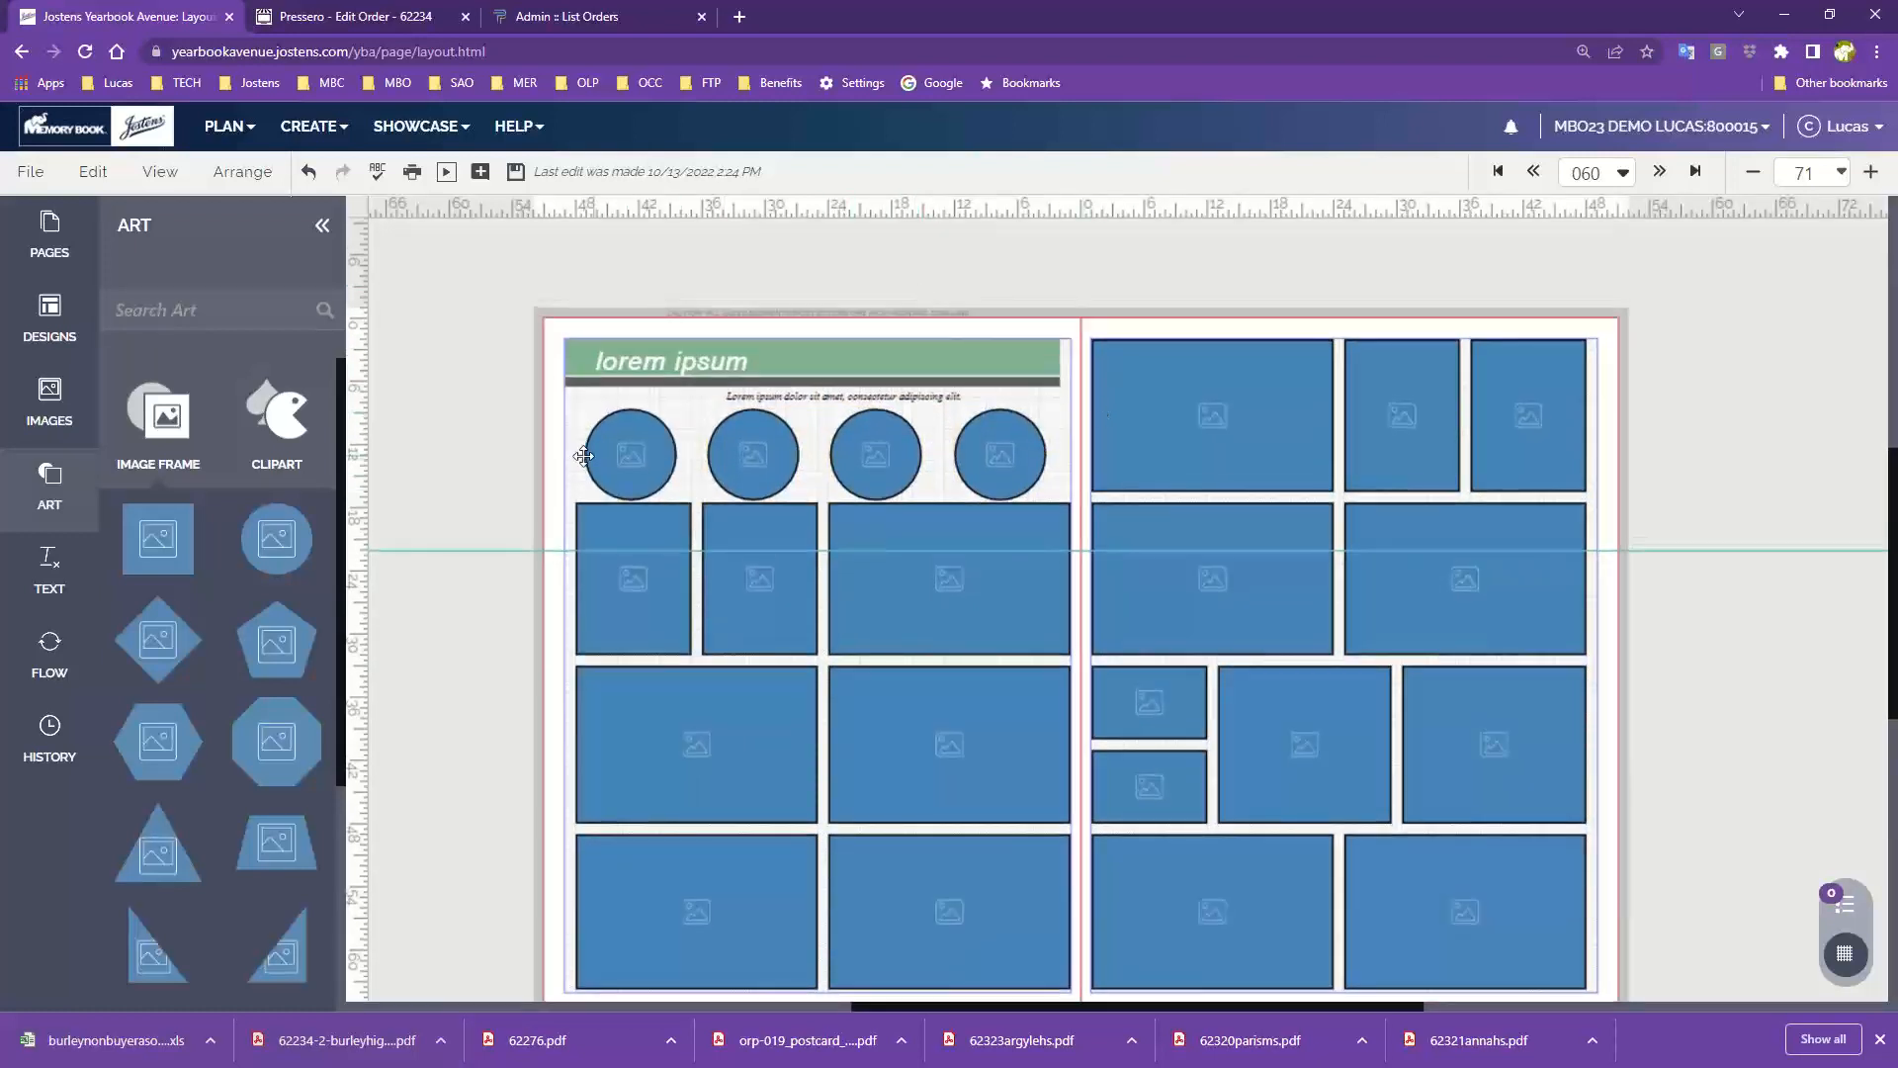
# Step: Nudge the row of four circular image frames up very slightly, away from the rectangular frames below
pyautogui.moveTo(555, 420); pyautogui.dragTo(1017, 479)
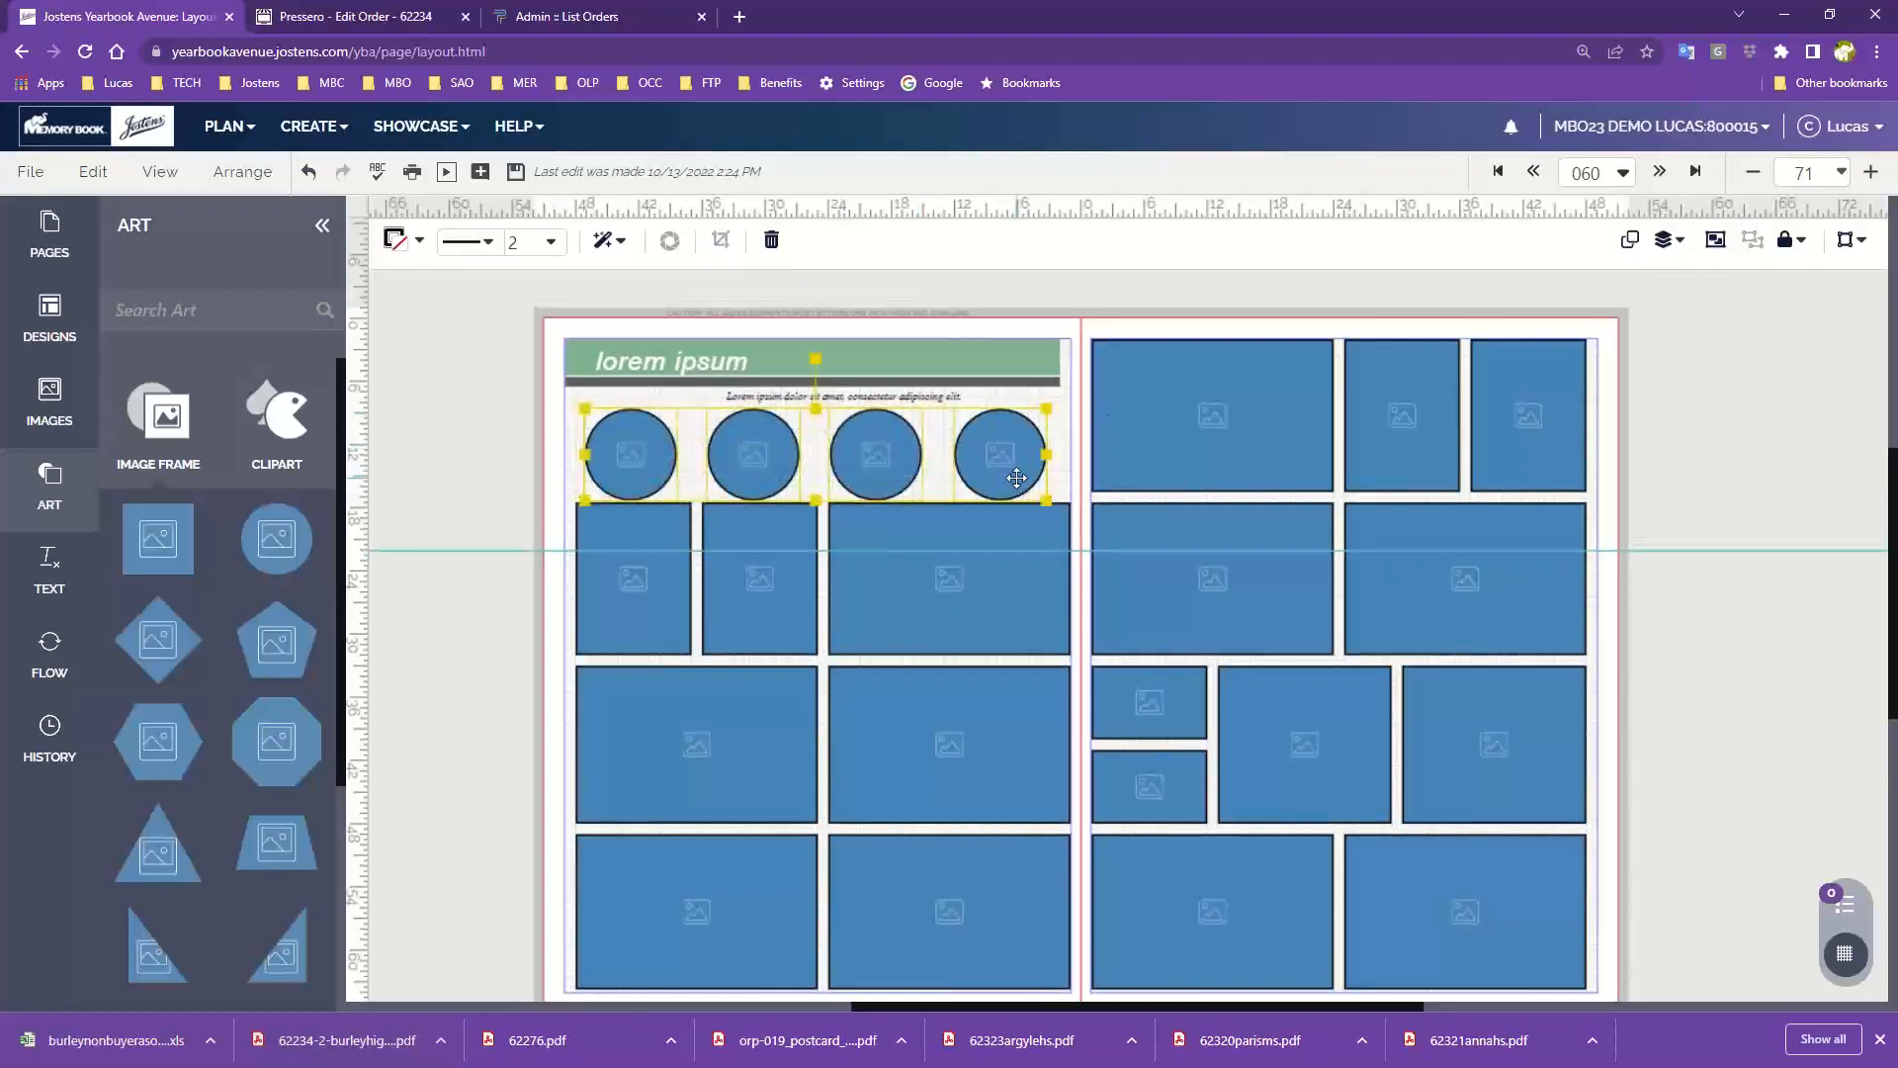
pyautogui.click(482, 393)
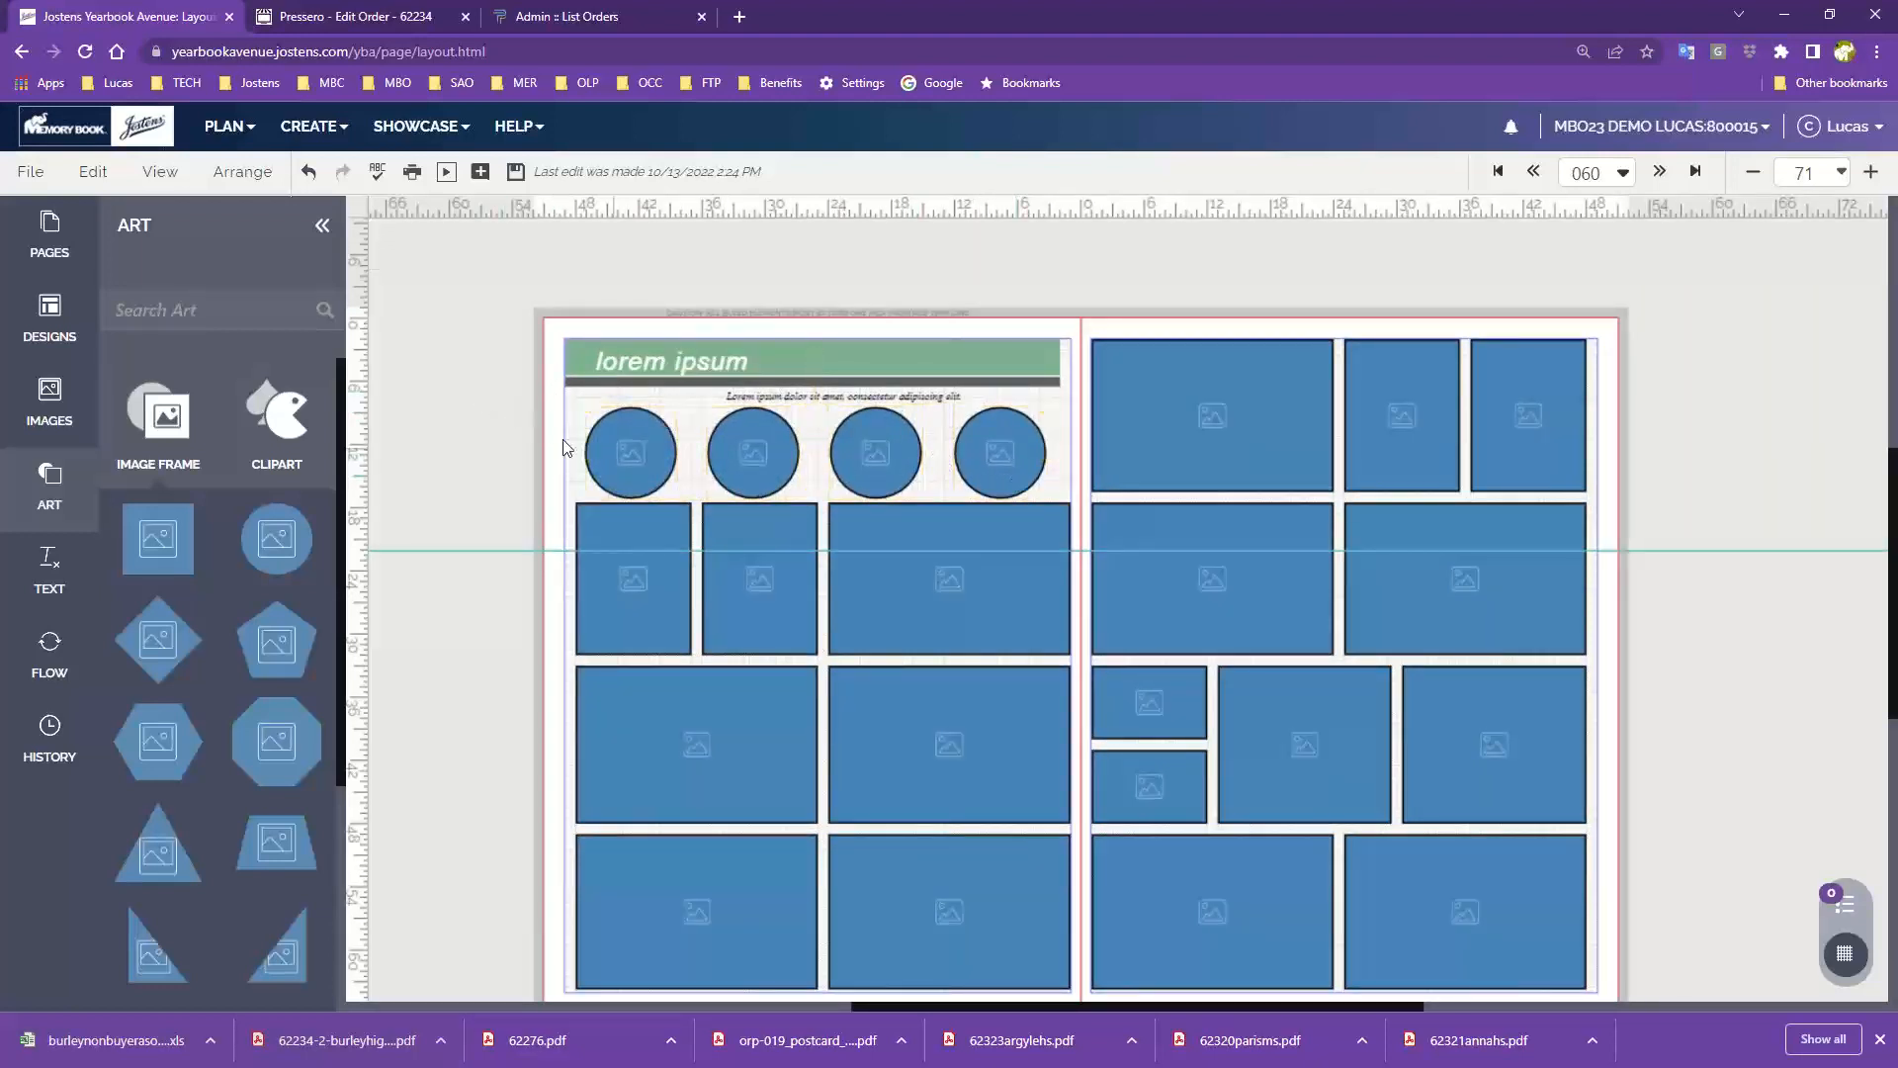
# Step: Shift the grouped headline banner slightly to the right so it sits centered between the left-hand page's margins
pyautogui.click(883, 361)
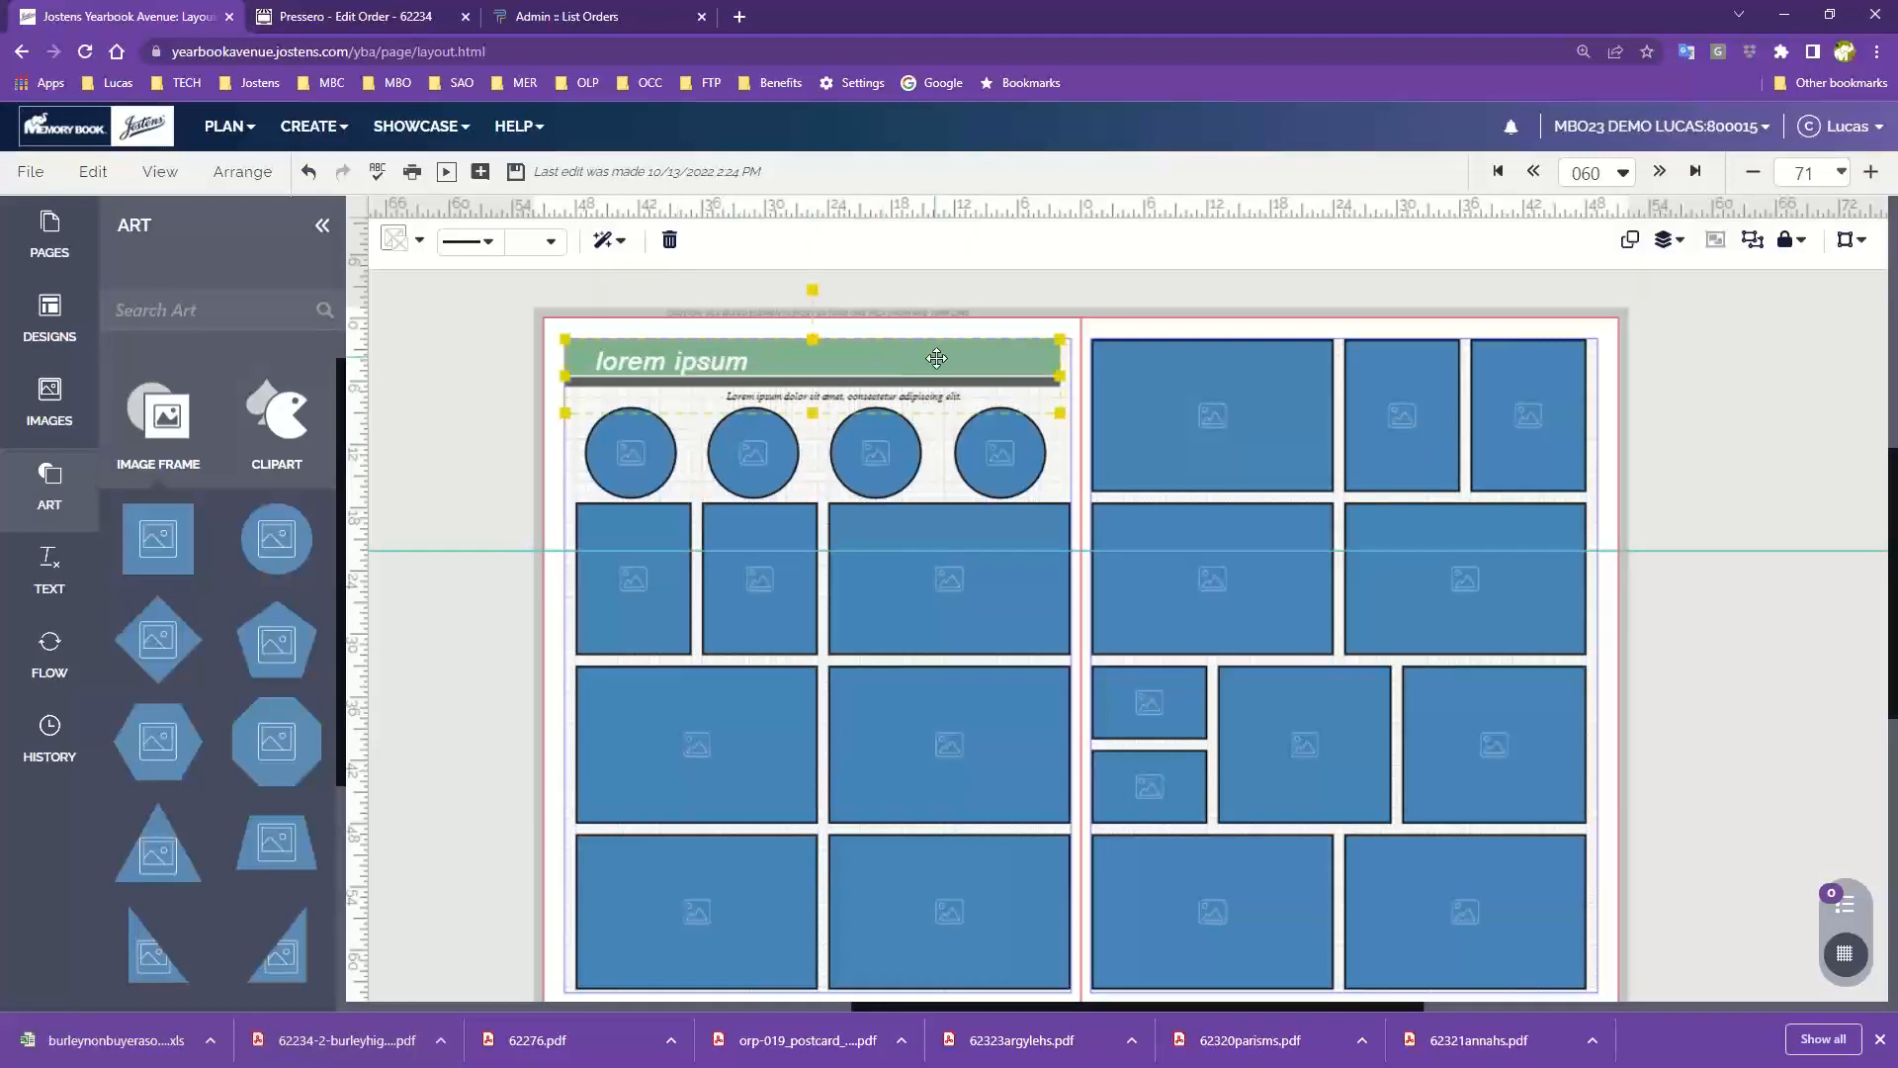
pyautogui.click(1870, 172)
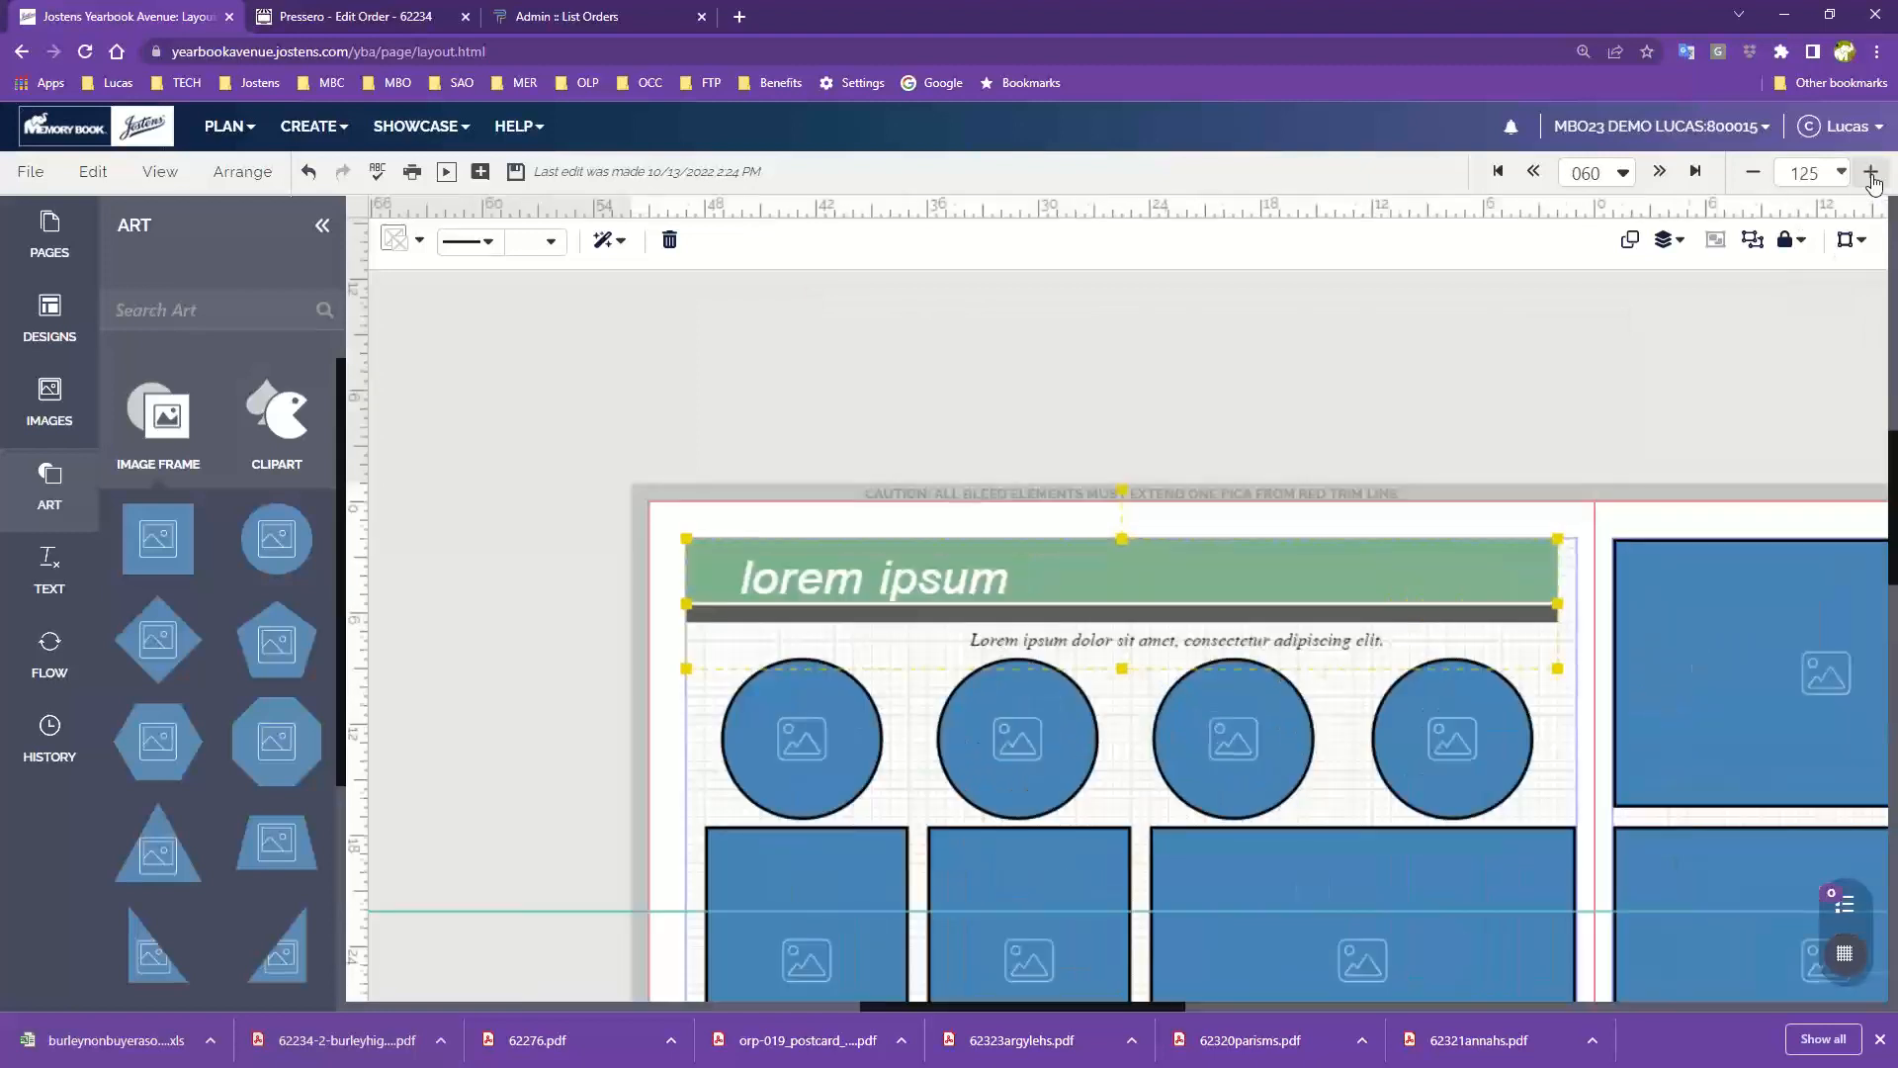
pyautogui.click(1871, 173)
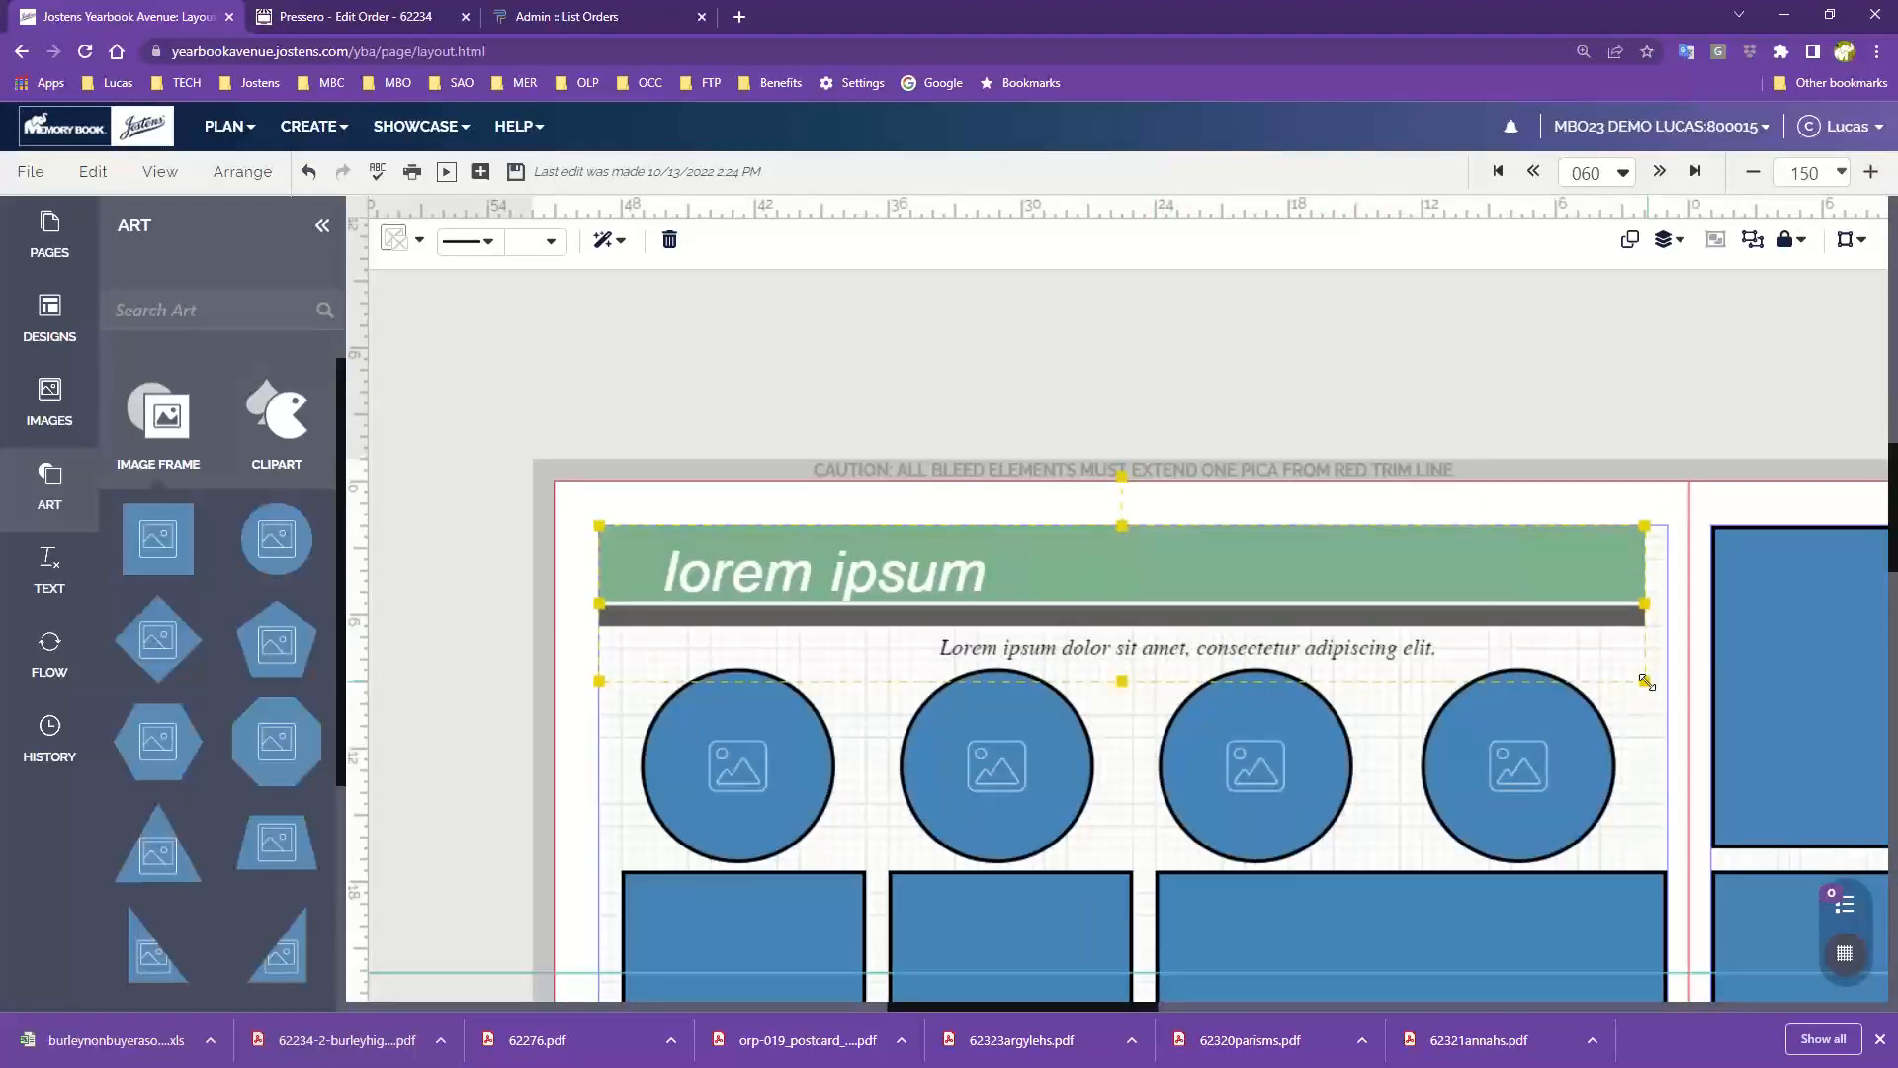
pyautogui.moveTo(1092, 582); pyautogui.dragTo(1095, 581)
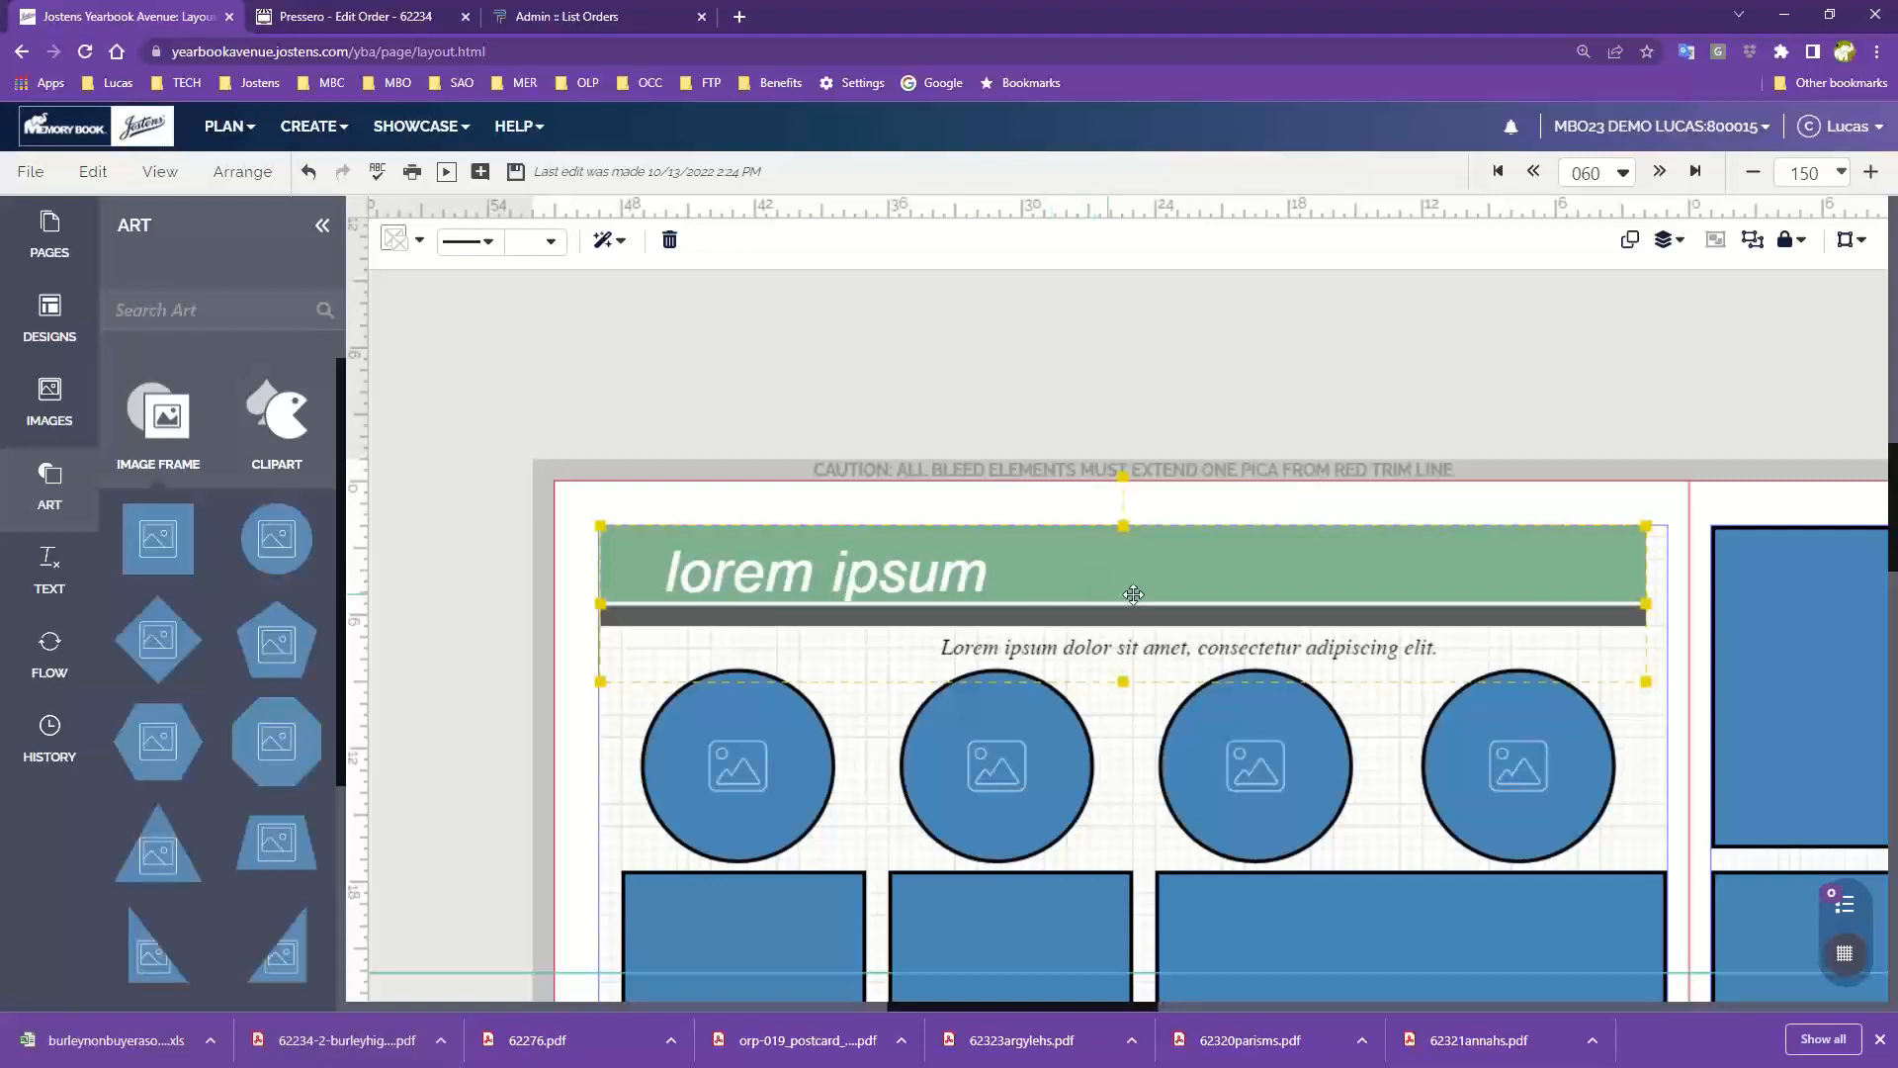
pyautogui.moveTo(916, 583); pyautogui.dragTo(922, 578)
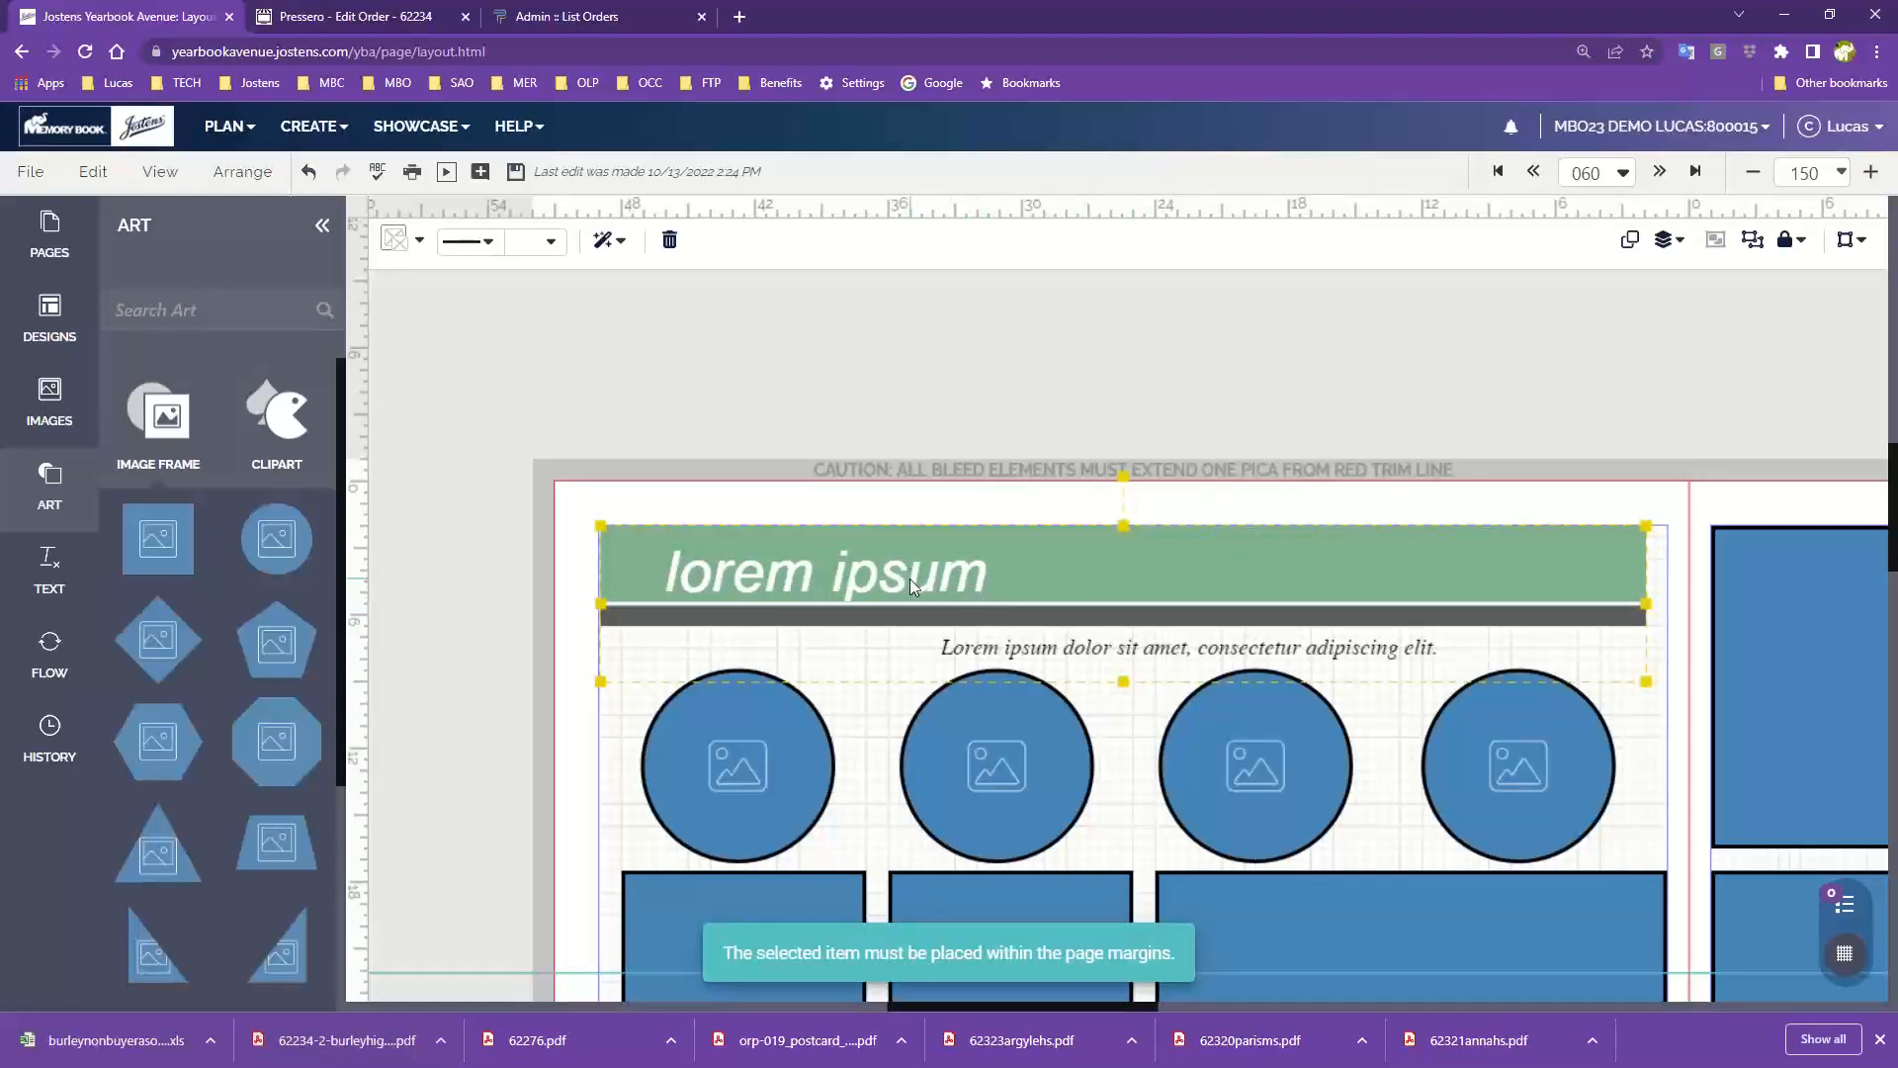
pyautogui.moveTo(1170, 582); pyautogui.dragTo(1172, 584)
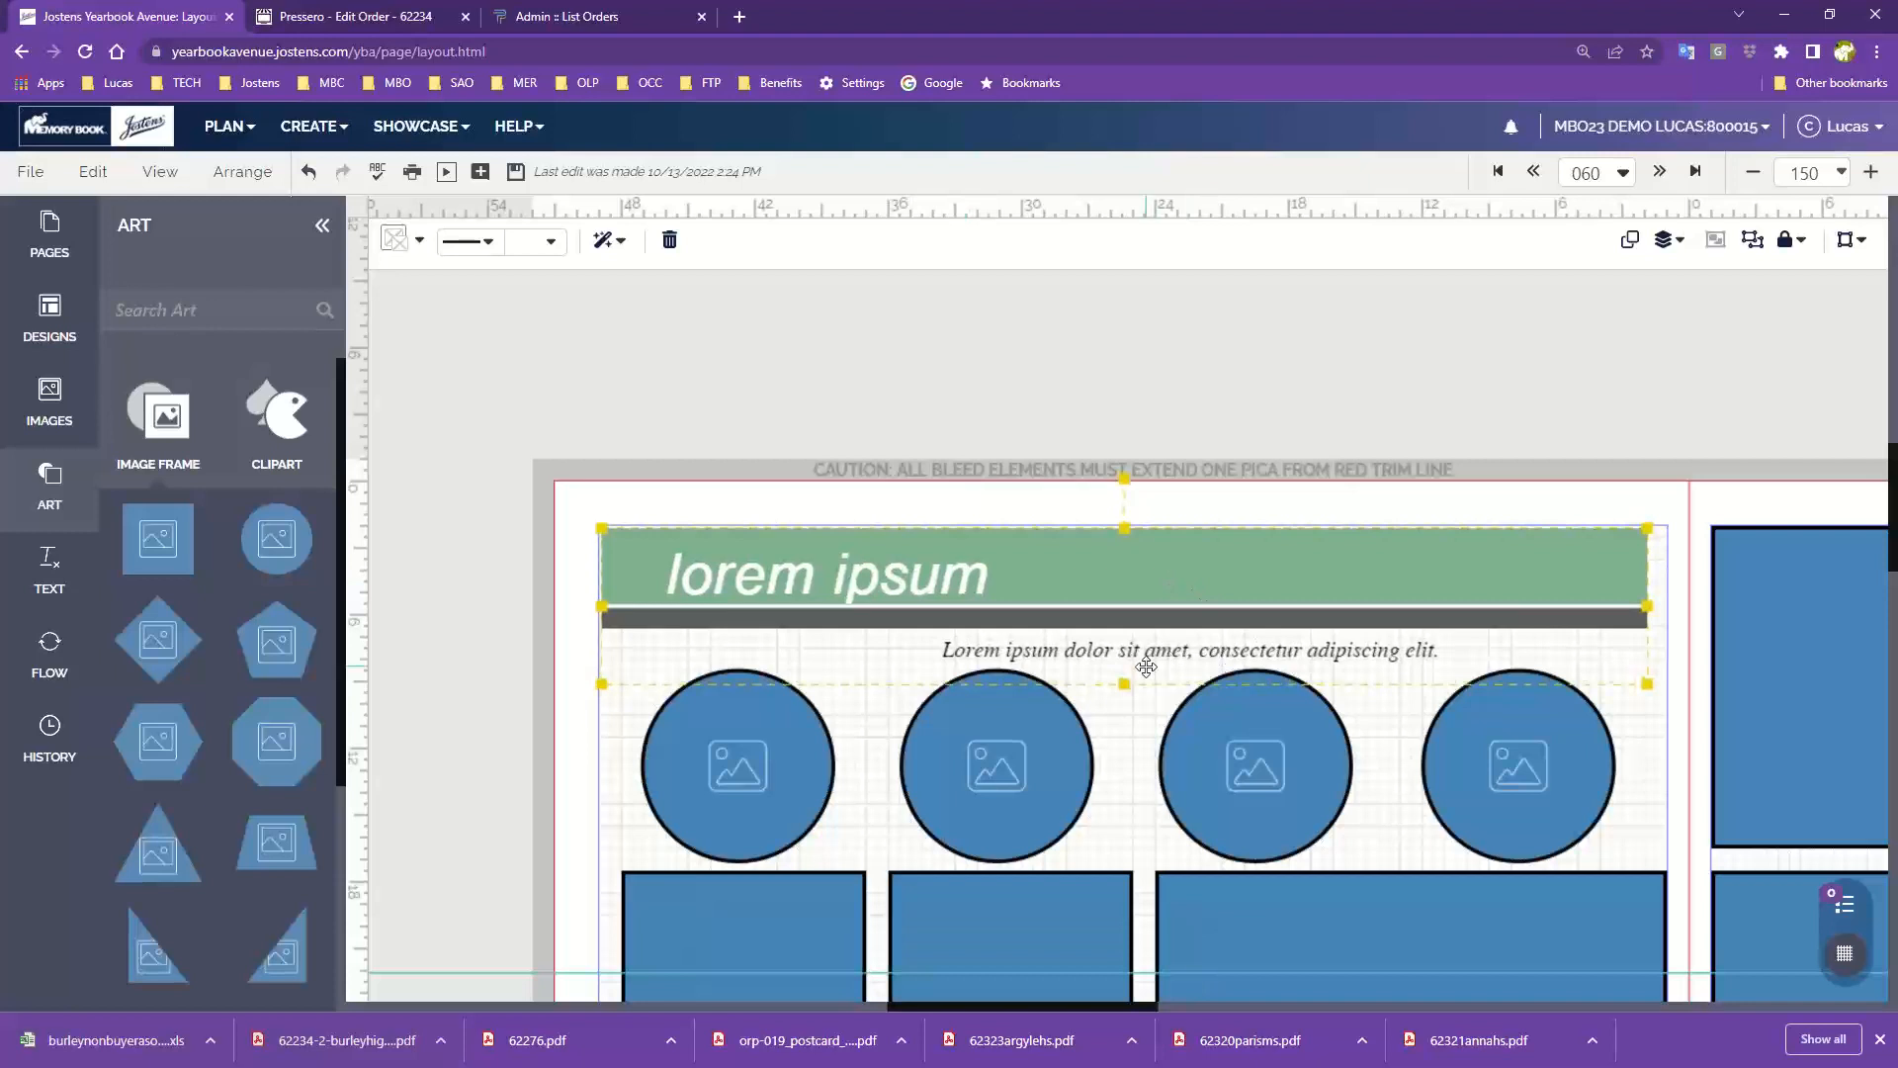
pyautogui.press('Up')
pyautogui.press('Up')
pyautogui.press('Right')
pyautogui.press('Right')
pyautogui.press('Right')
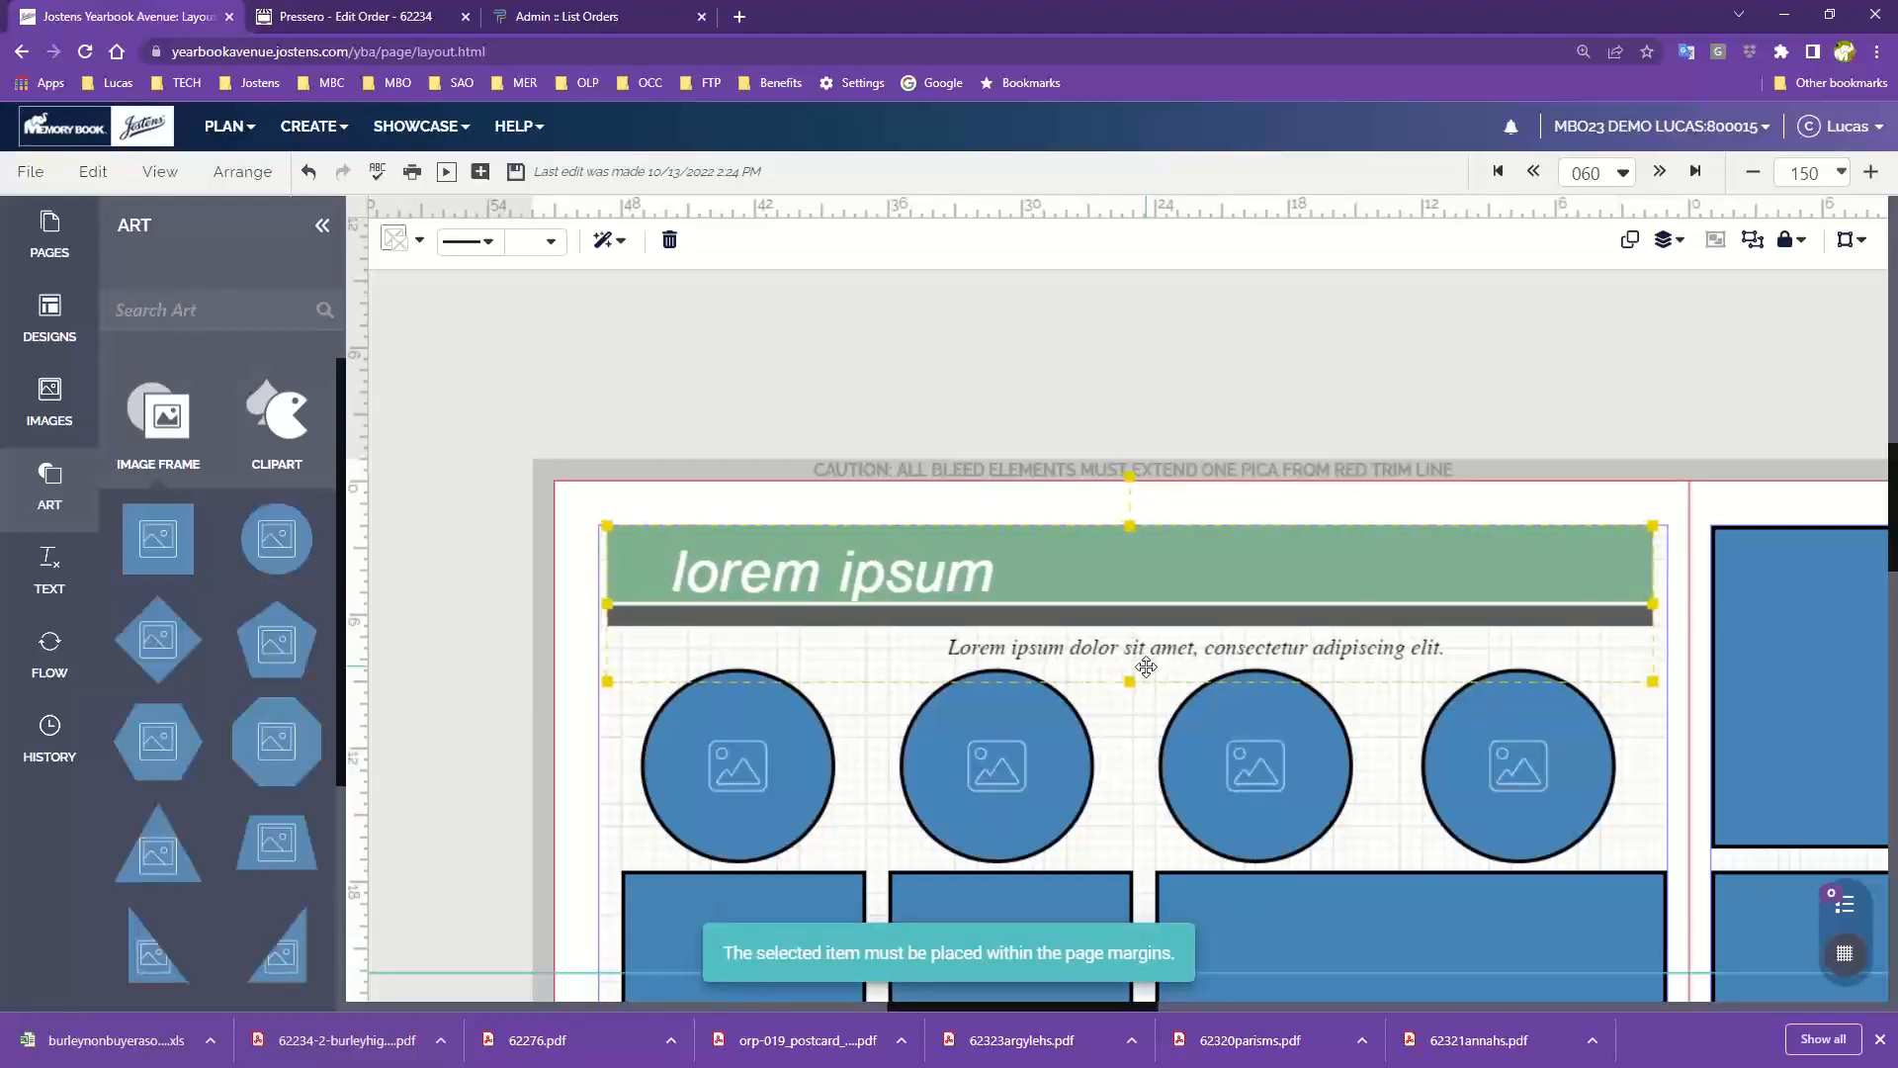
pyautogui.press('Right')
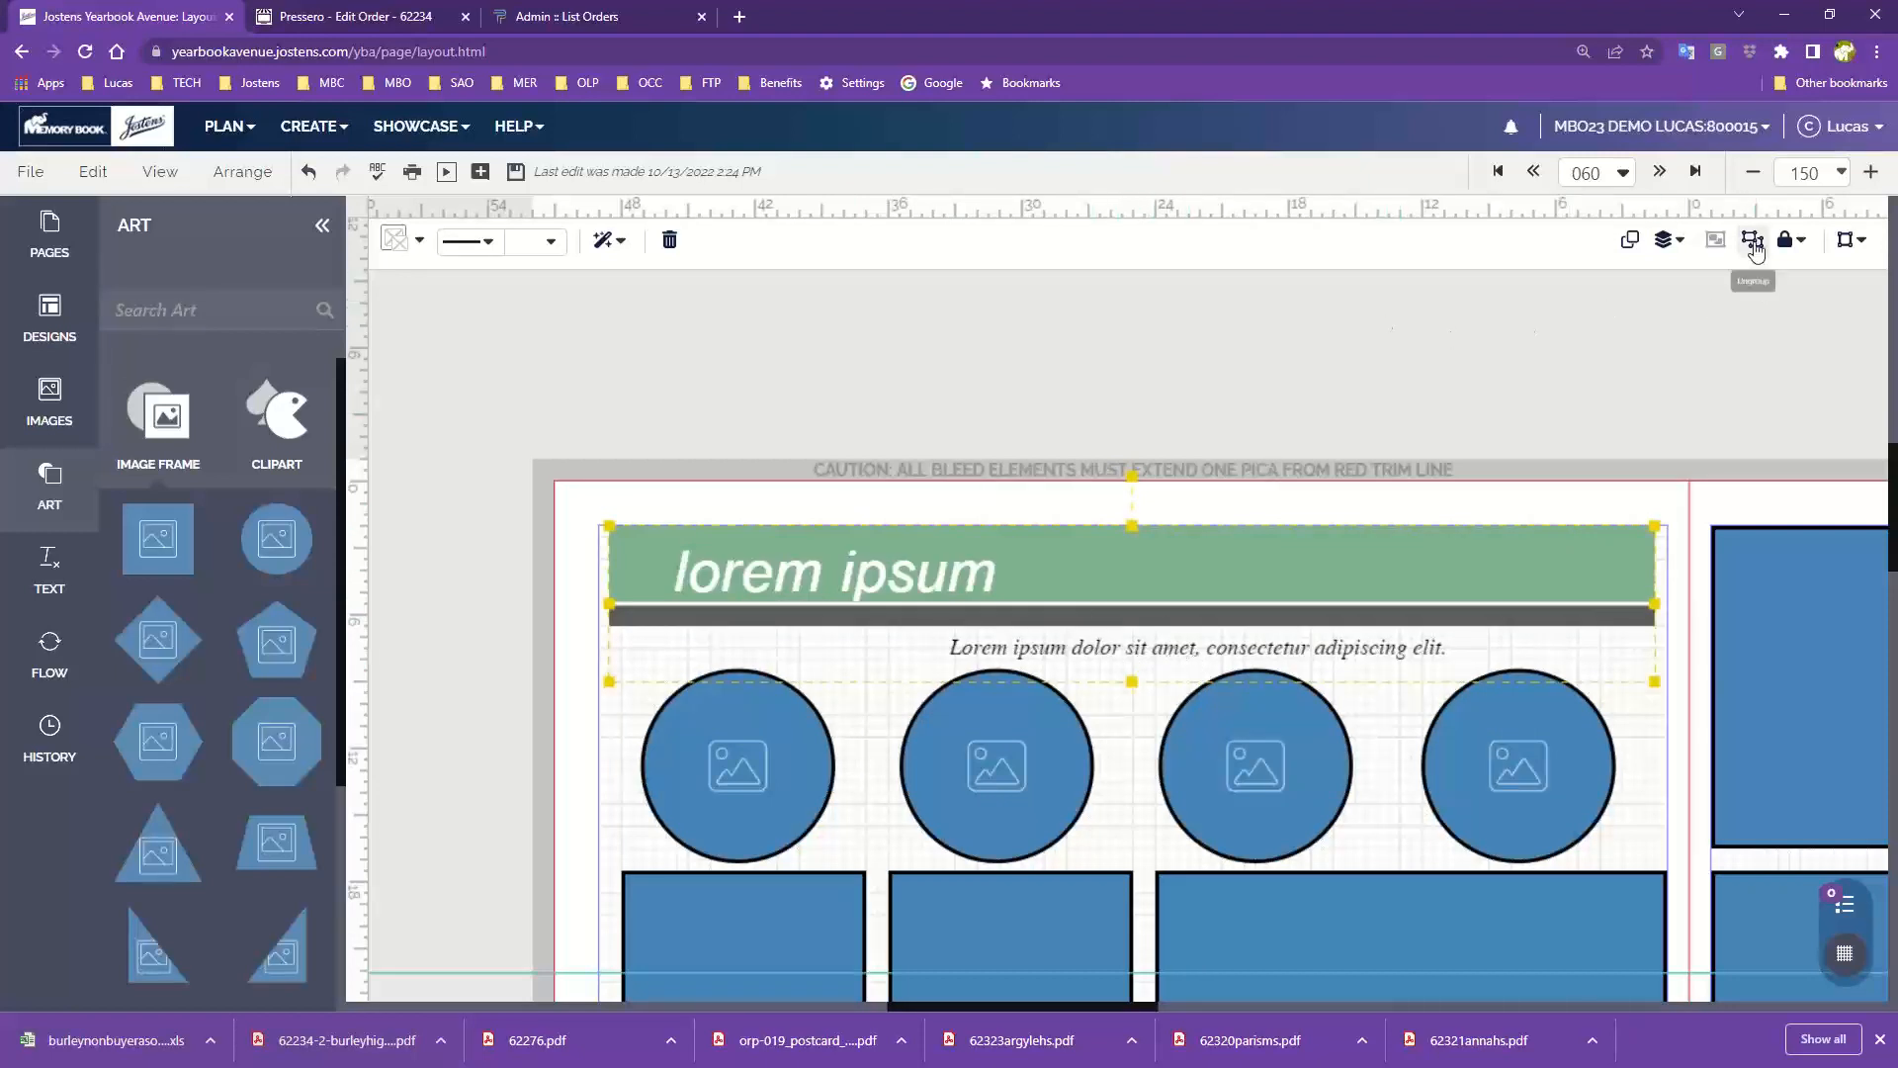
# Step: Ungroup the headline banner and delete its italic "Lorem ipsum dolor sit amet" subtitle line
pyautogui.click(1755, 247)
pyautogui.click(1285, 373)
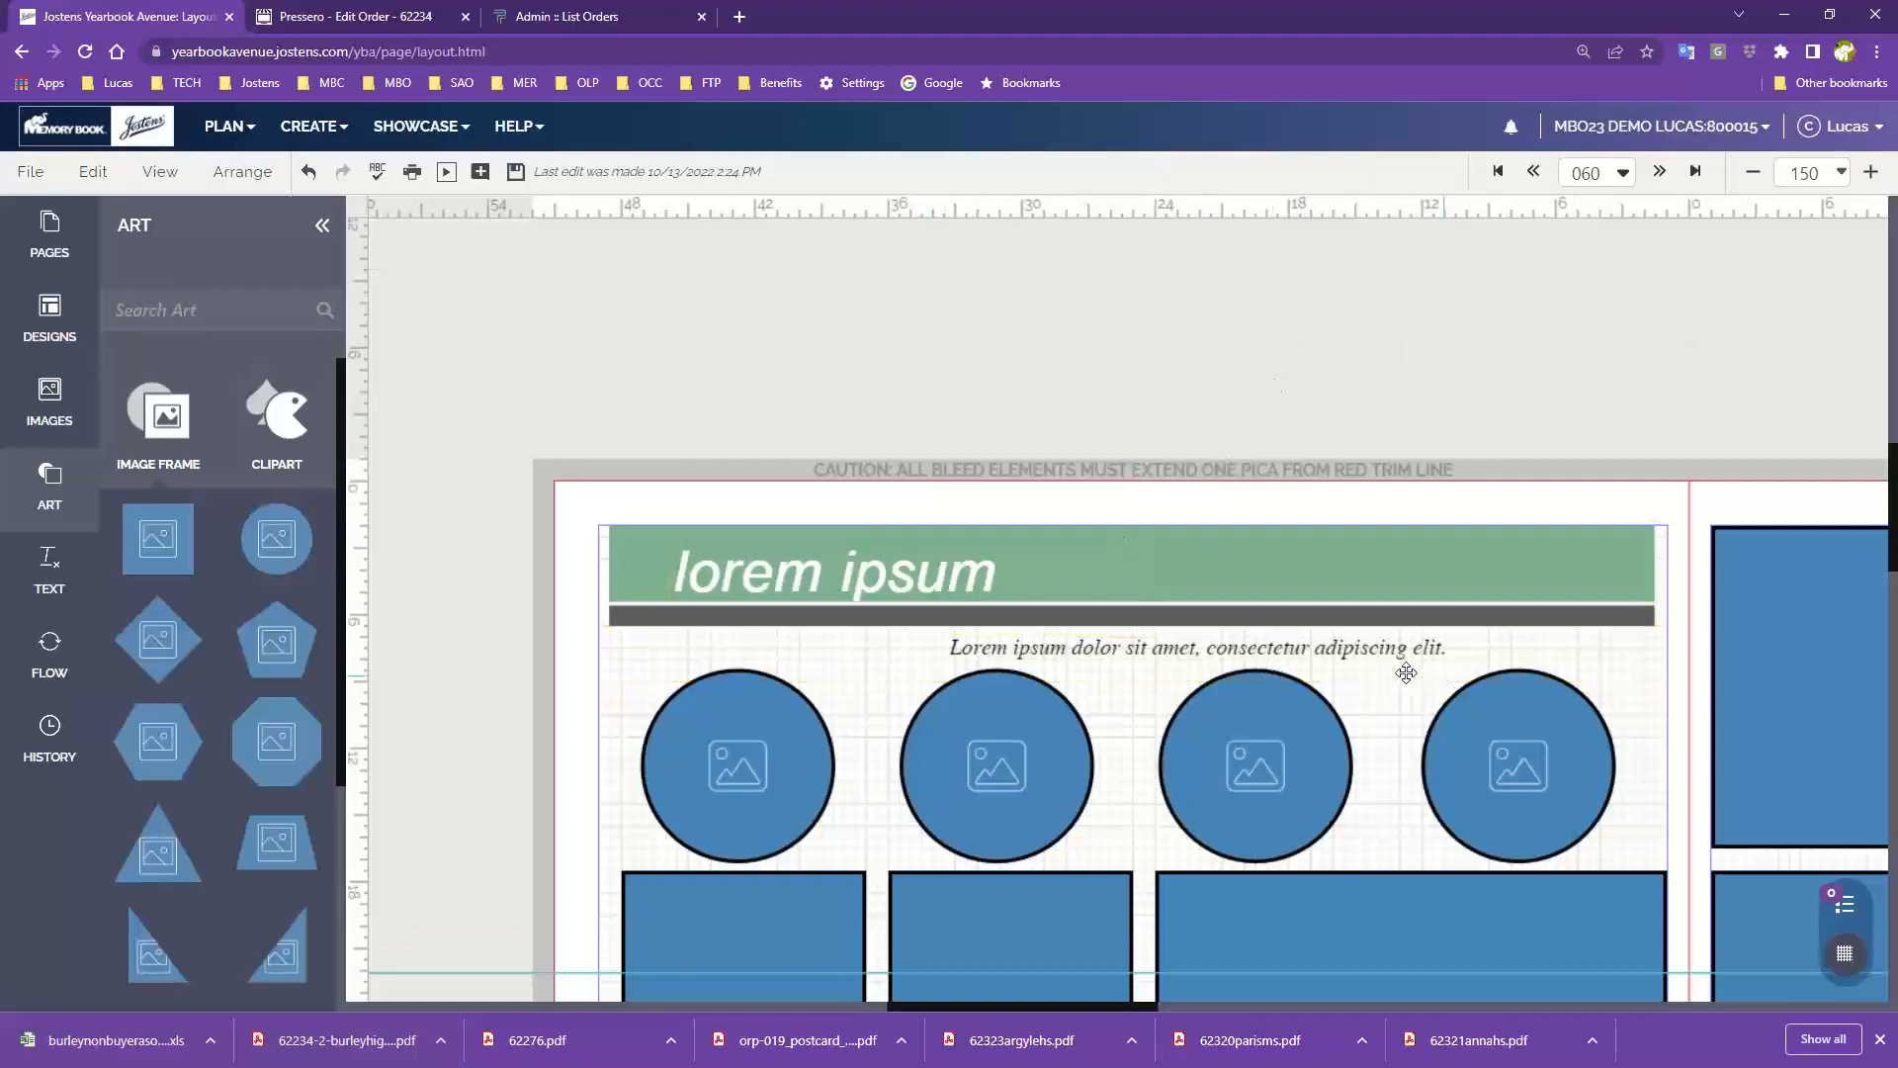
pyautogui.click(1023, 650)
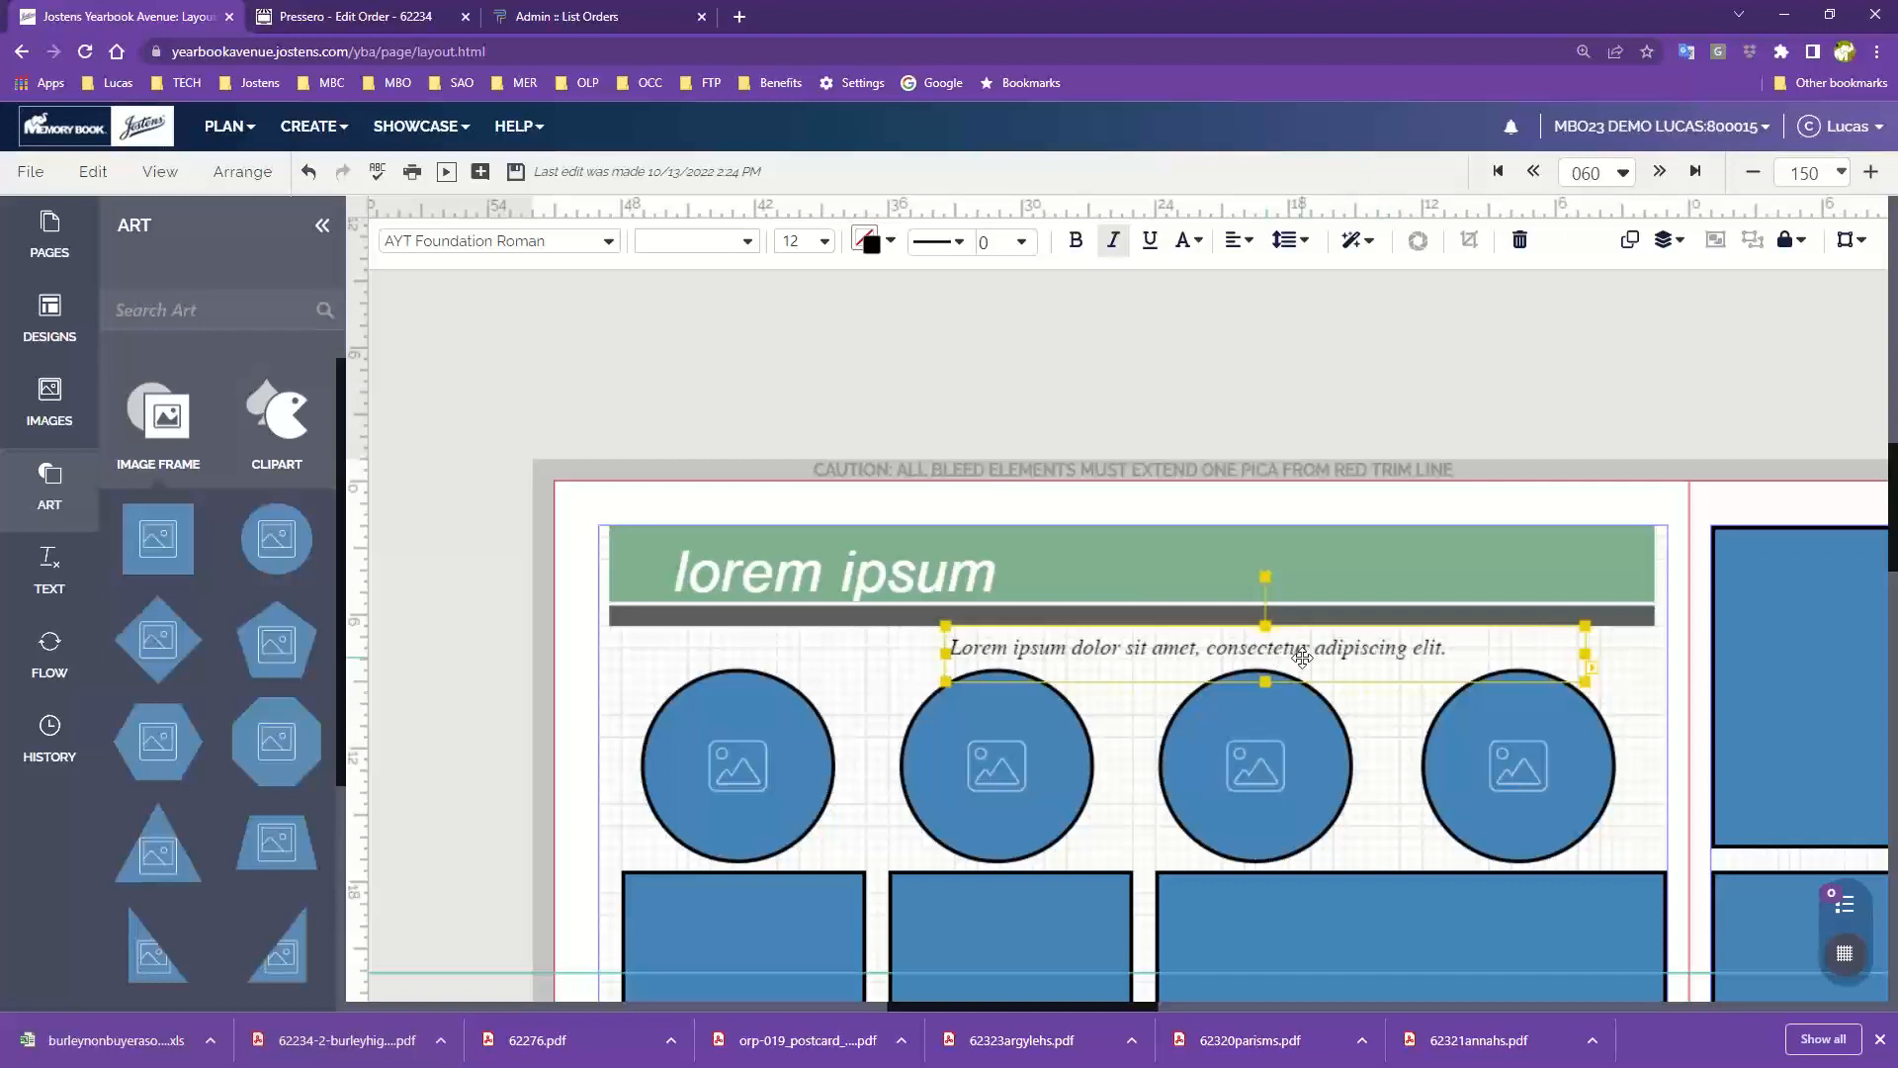
pyautogui.press('Delete')
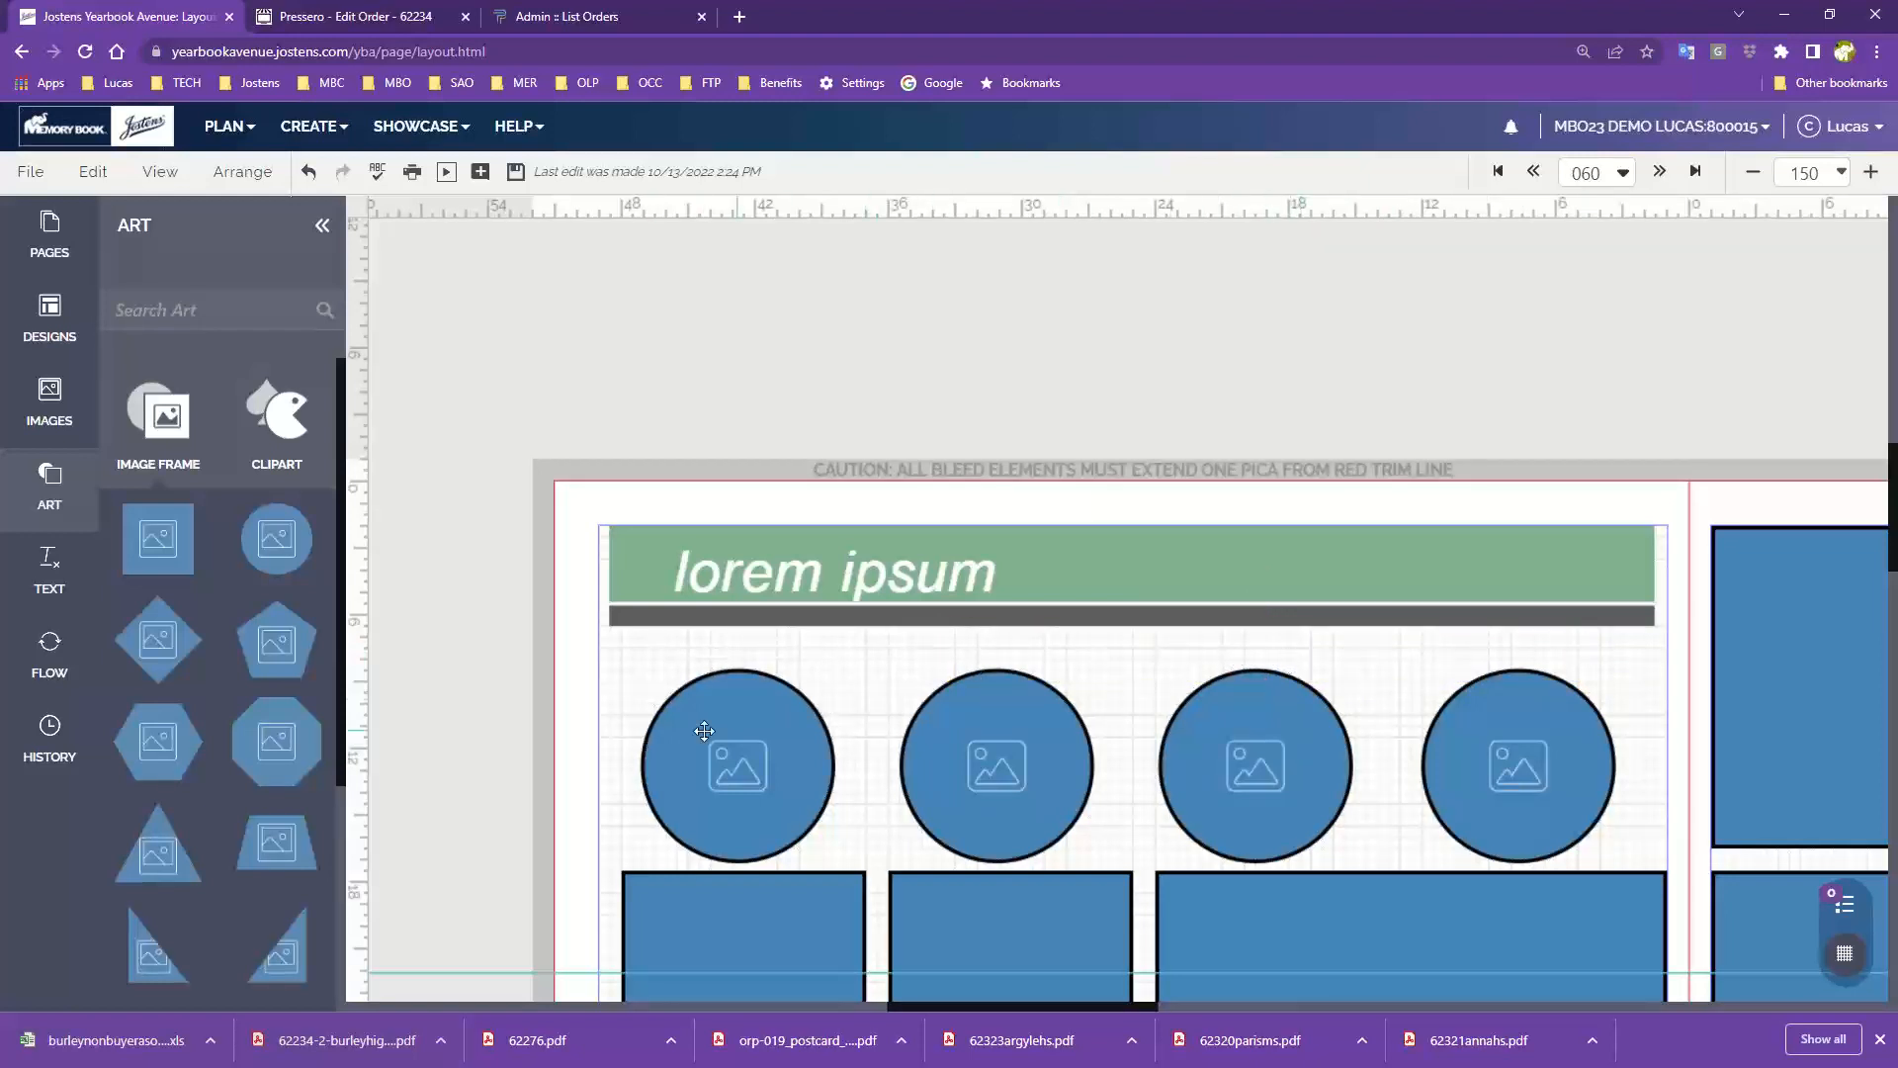
# Step: Nudge the four circular image frames up together to even out the gaps to the banner and the frames below
pyautogui.moveTo(606, 737); pyautogui.dragTo(1543, 764)
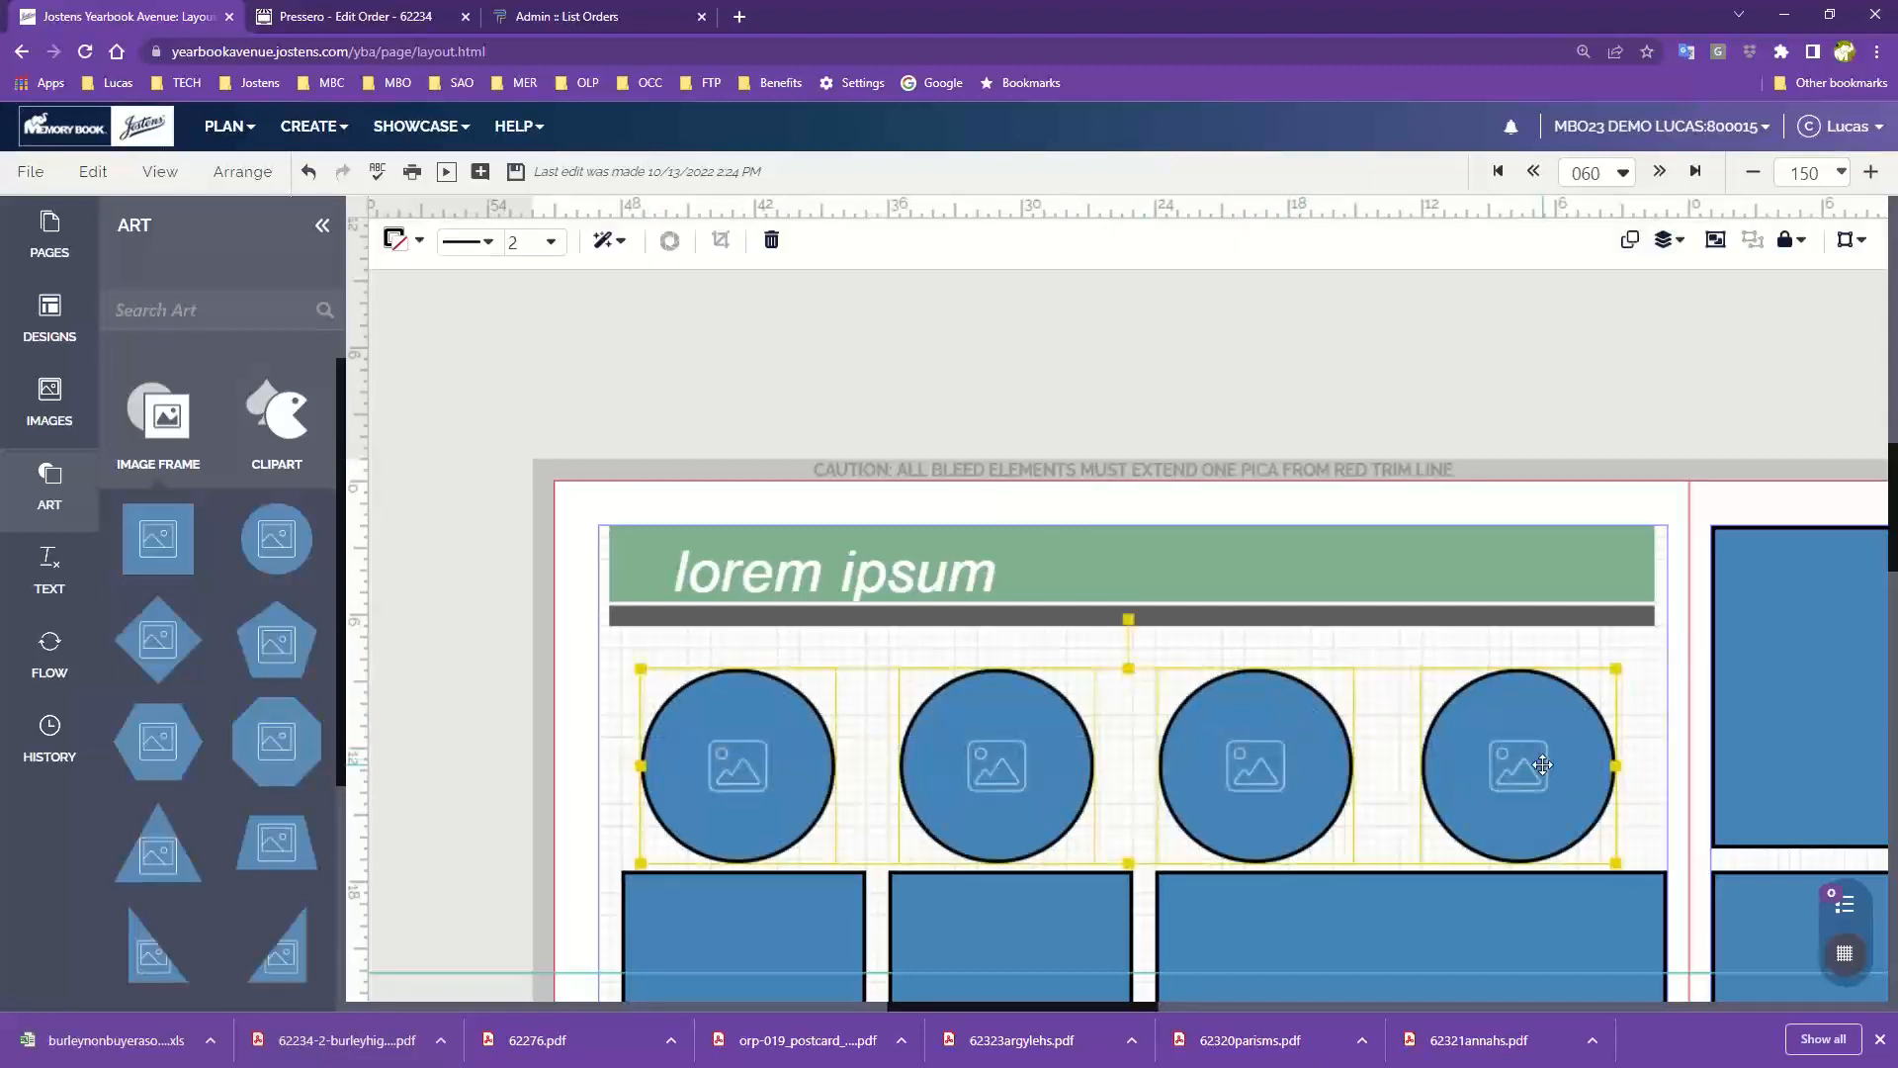
pyautogui.press('Up')
pyautogui.press('Up')
pyautogui.press('Up')
pyautogui.press('Up')
pyautogui.press('Up')
pyautogui.press('Up')
pyautogui.press('Up')
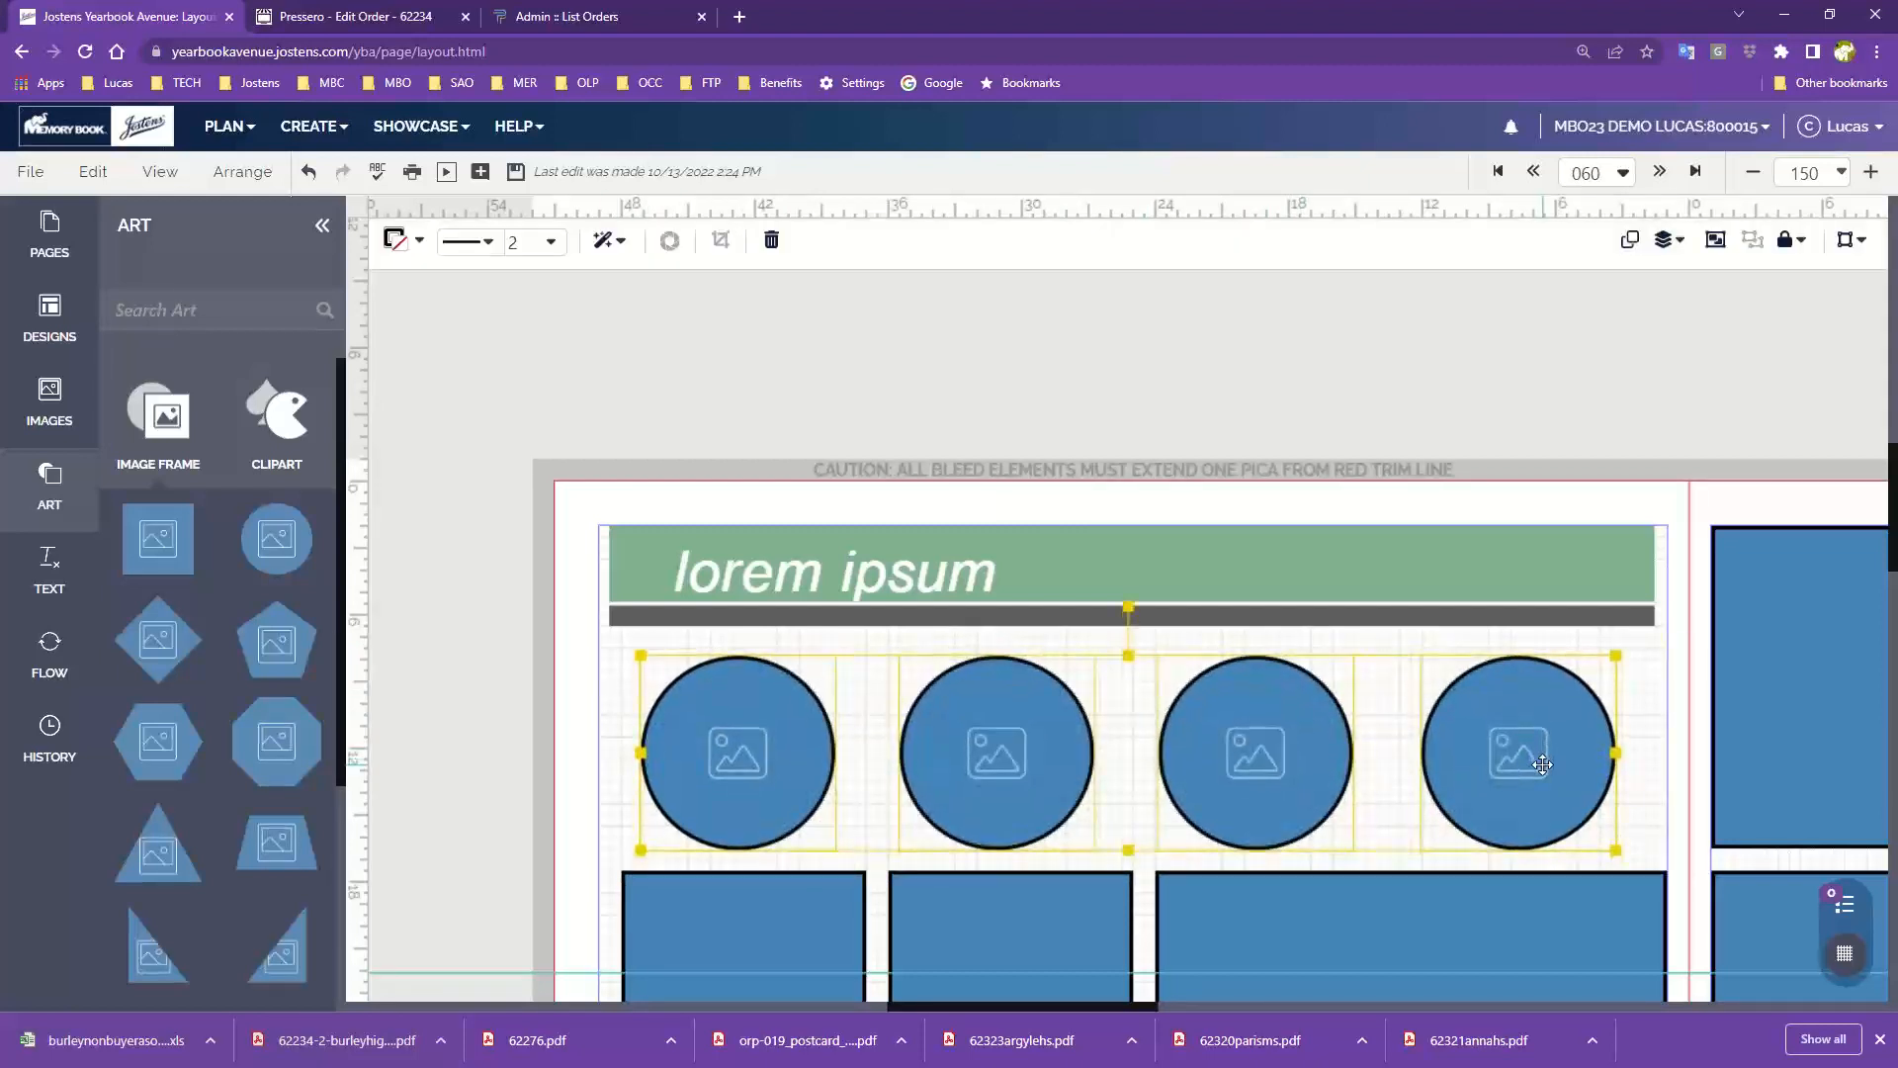
# Step: Replace the "lorem ipsum" headline text with "CANDIDS"
pyautogui.click(1012, 575)
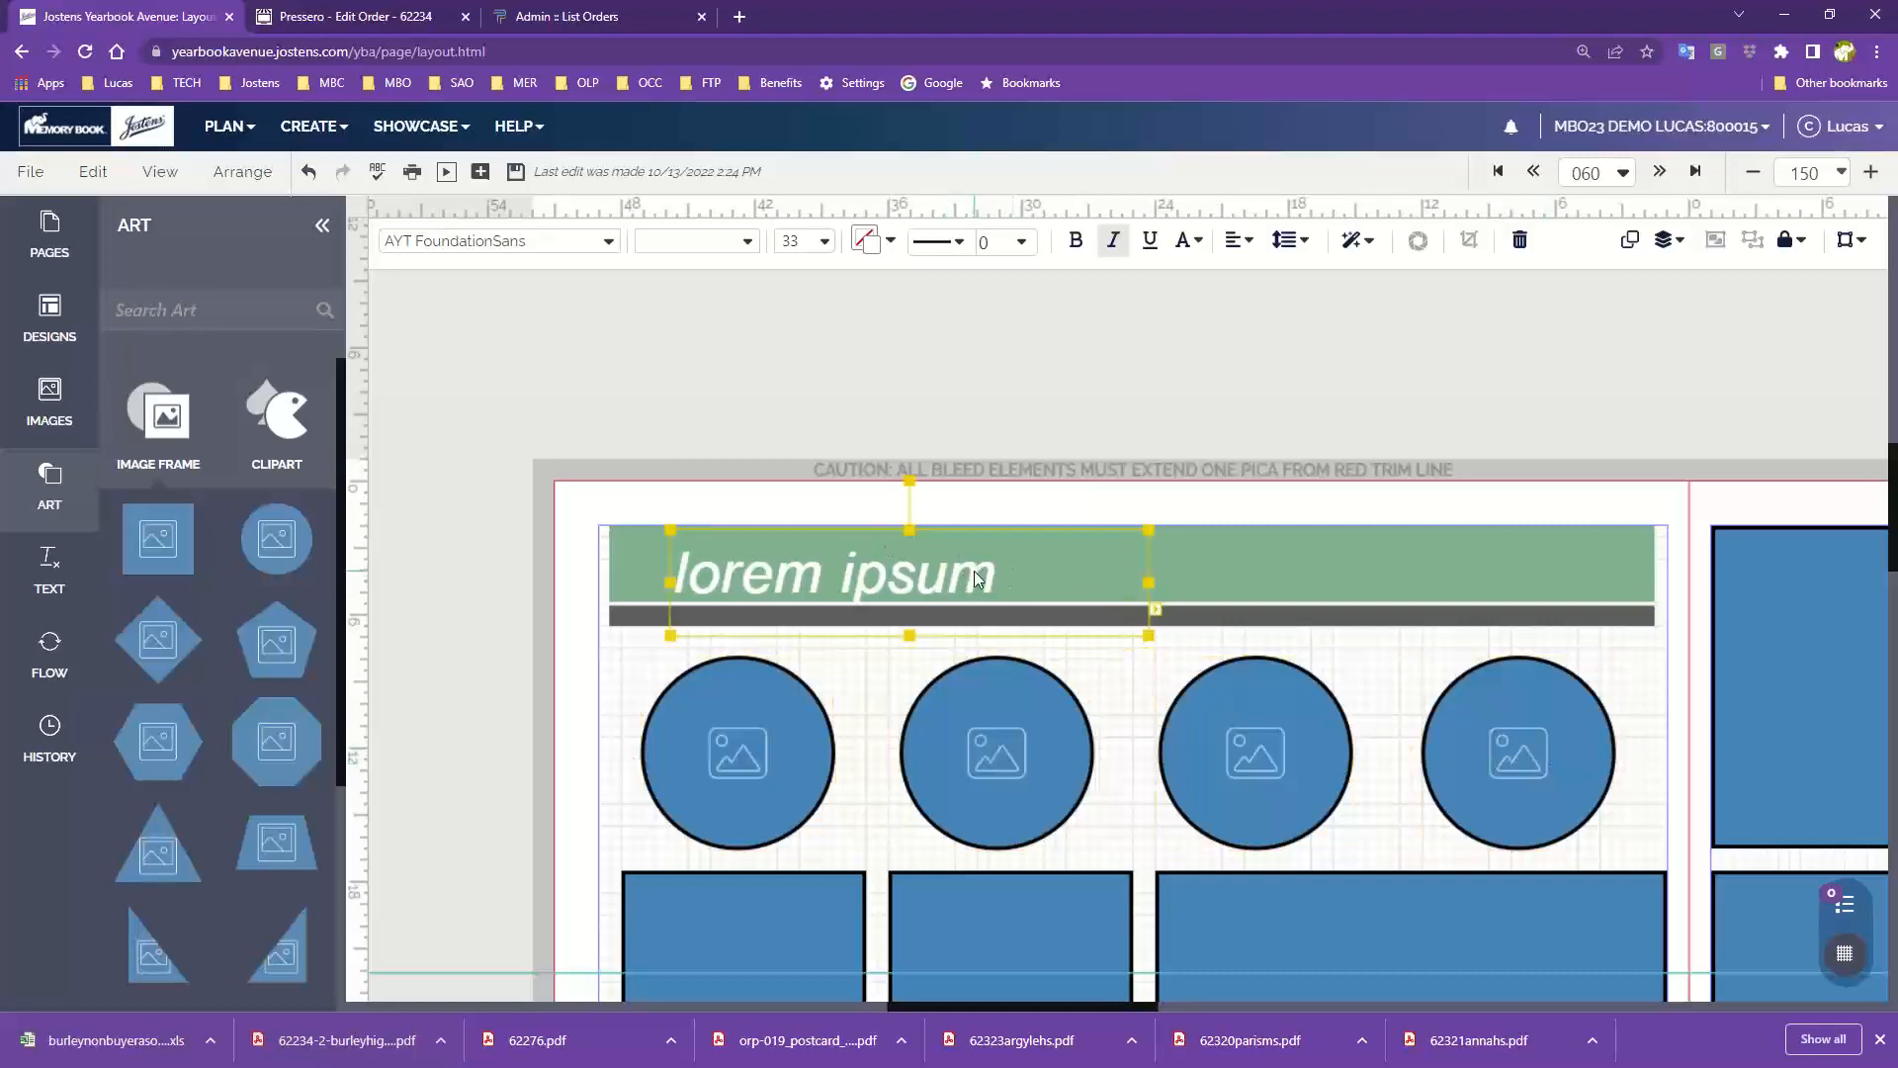
pyautogui.moveTo(1000, 576); pyautogui.dragTo(583, 558)
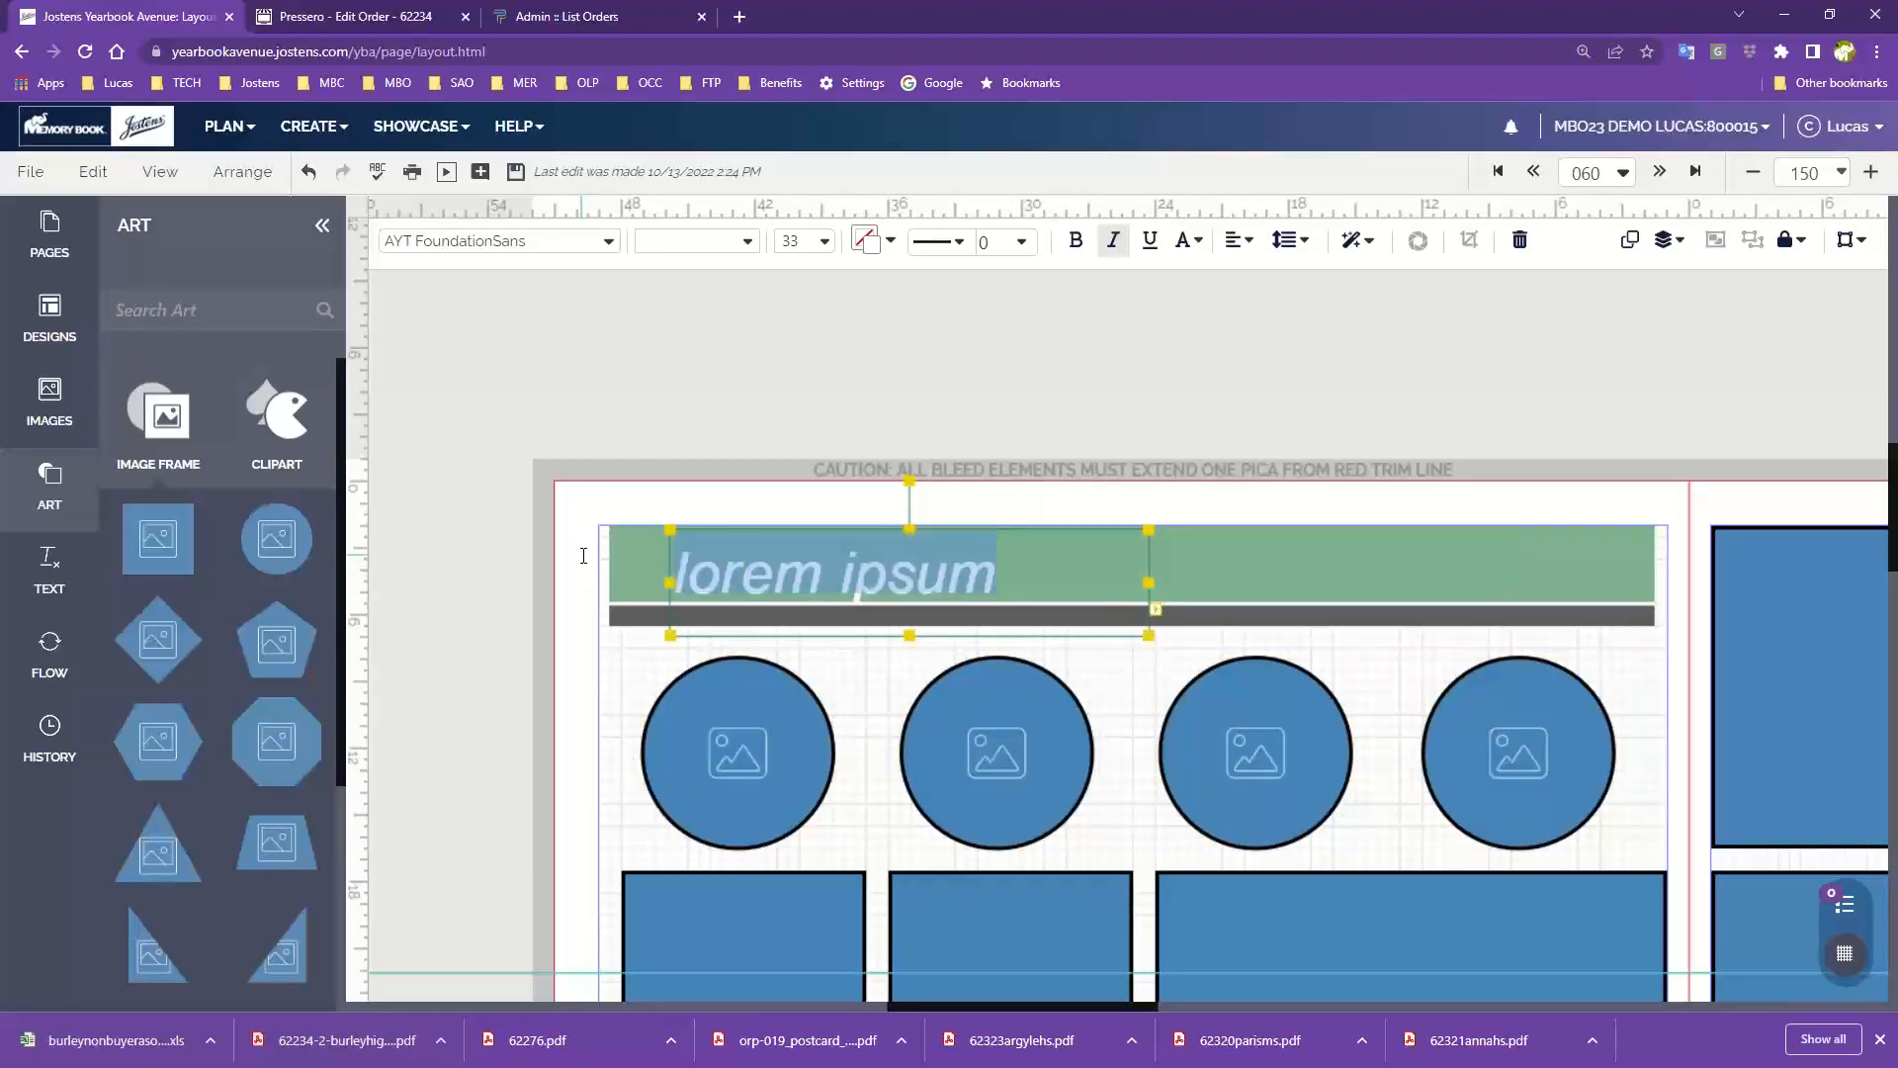
pyautogui.write('CAN')
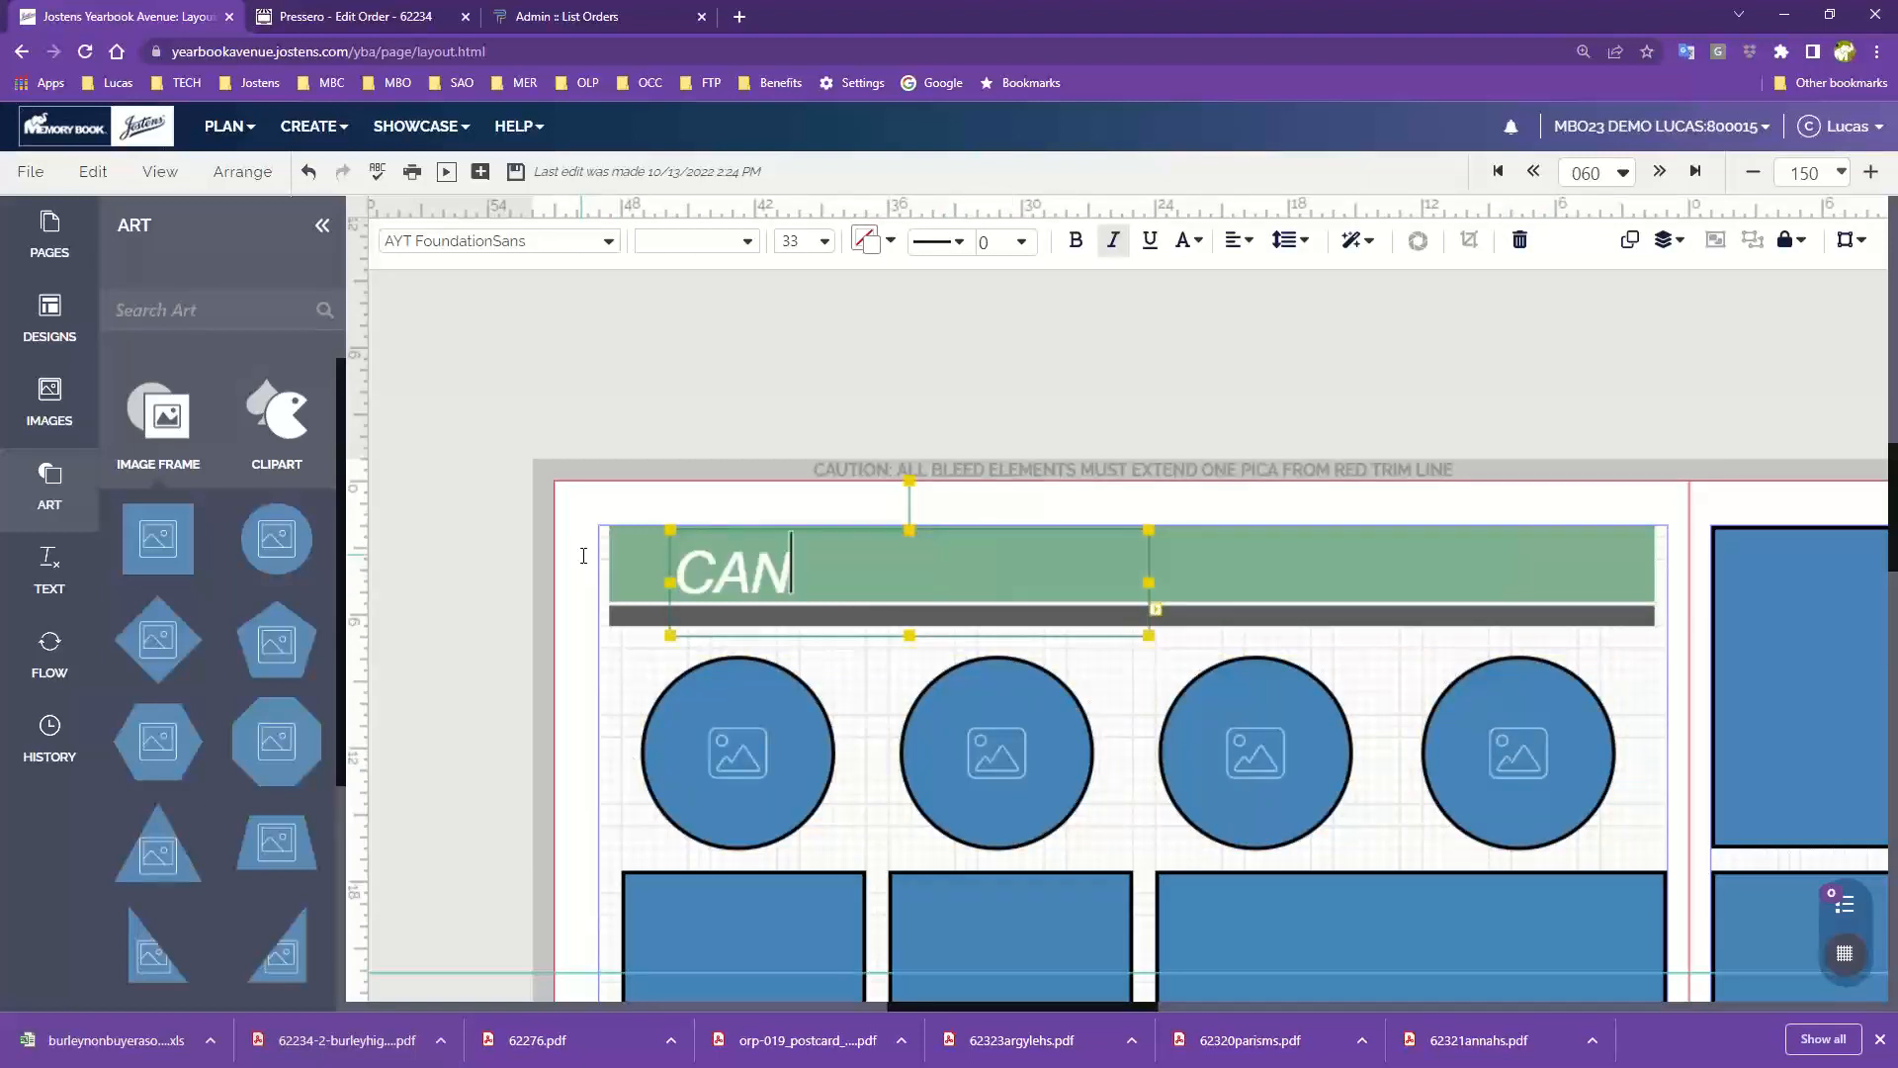
pyautogui.write('DIDS')
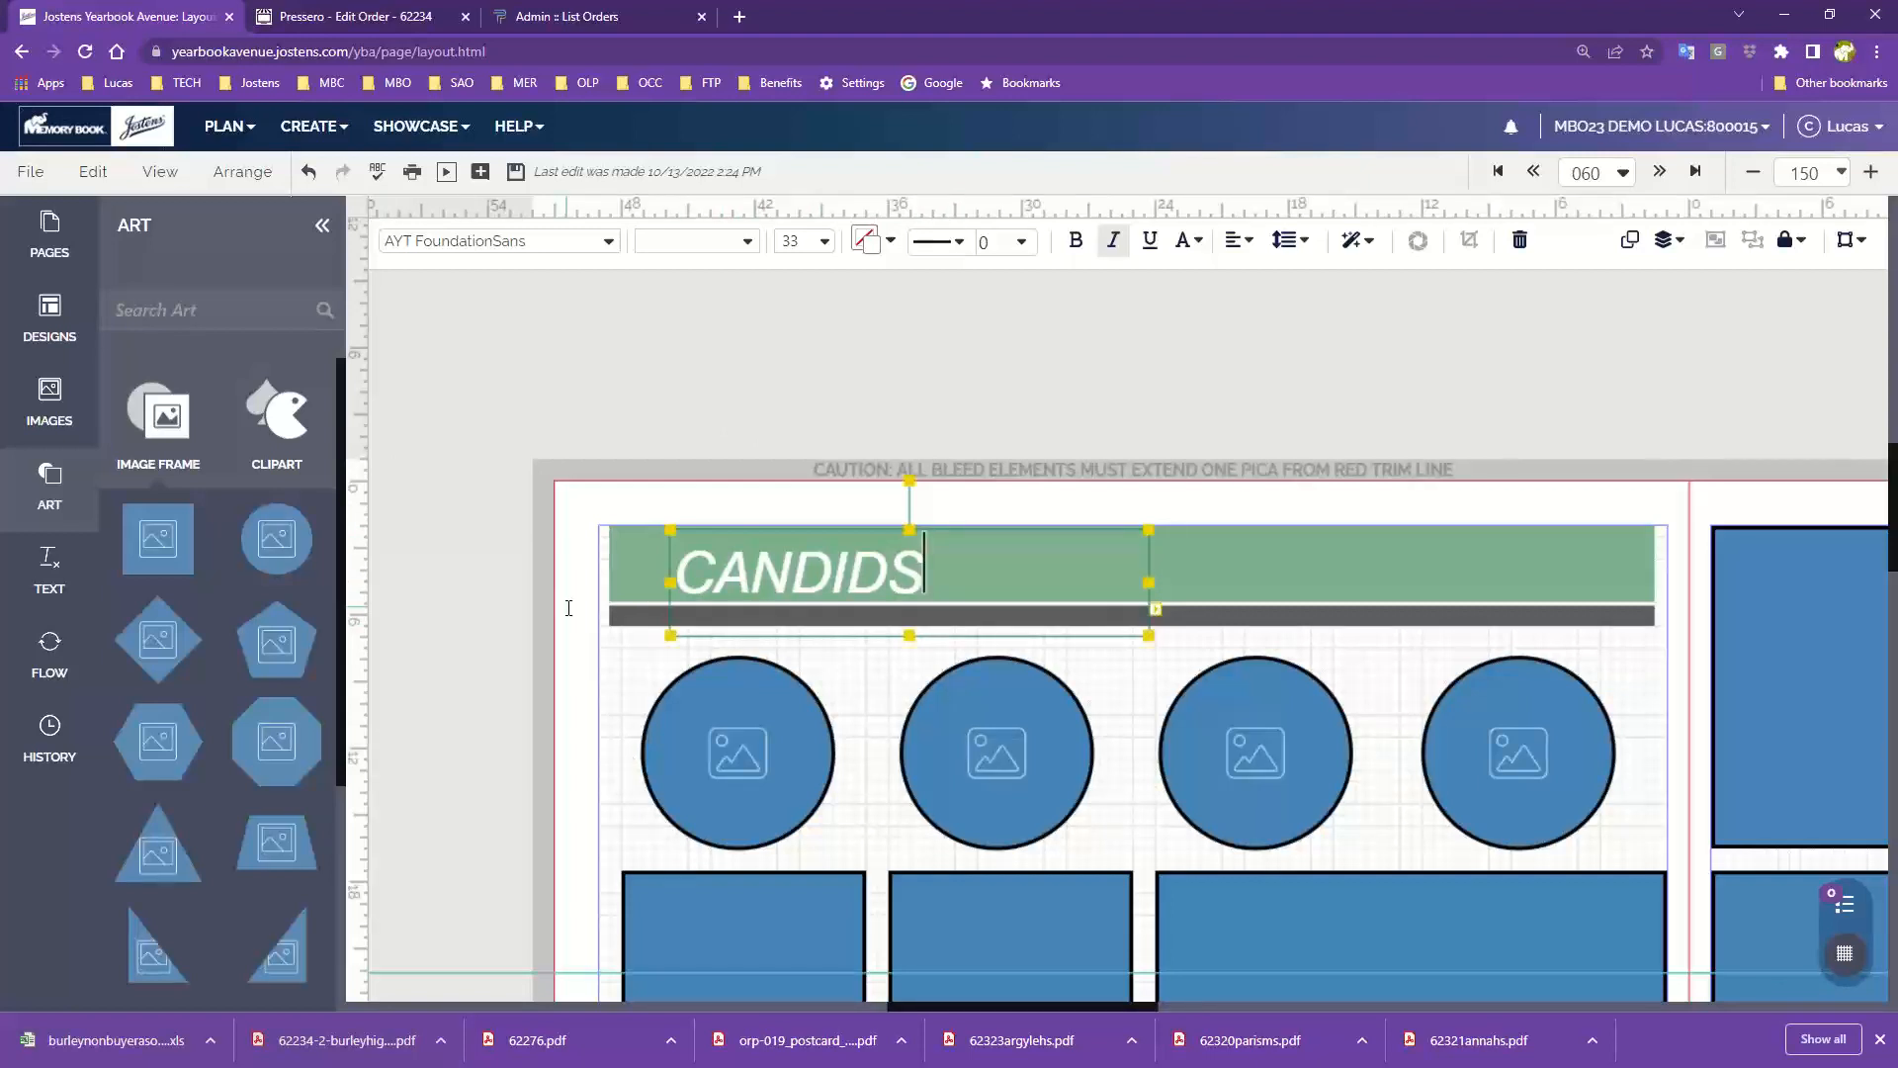
pyautogui.click(708, 406)
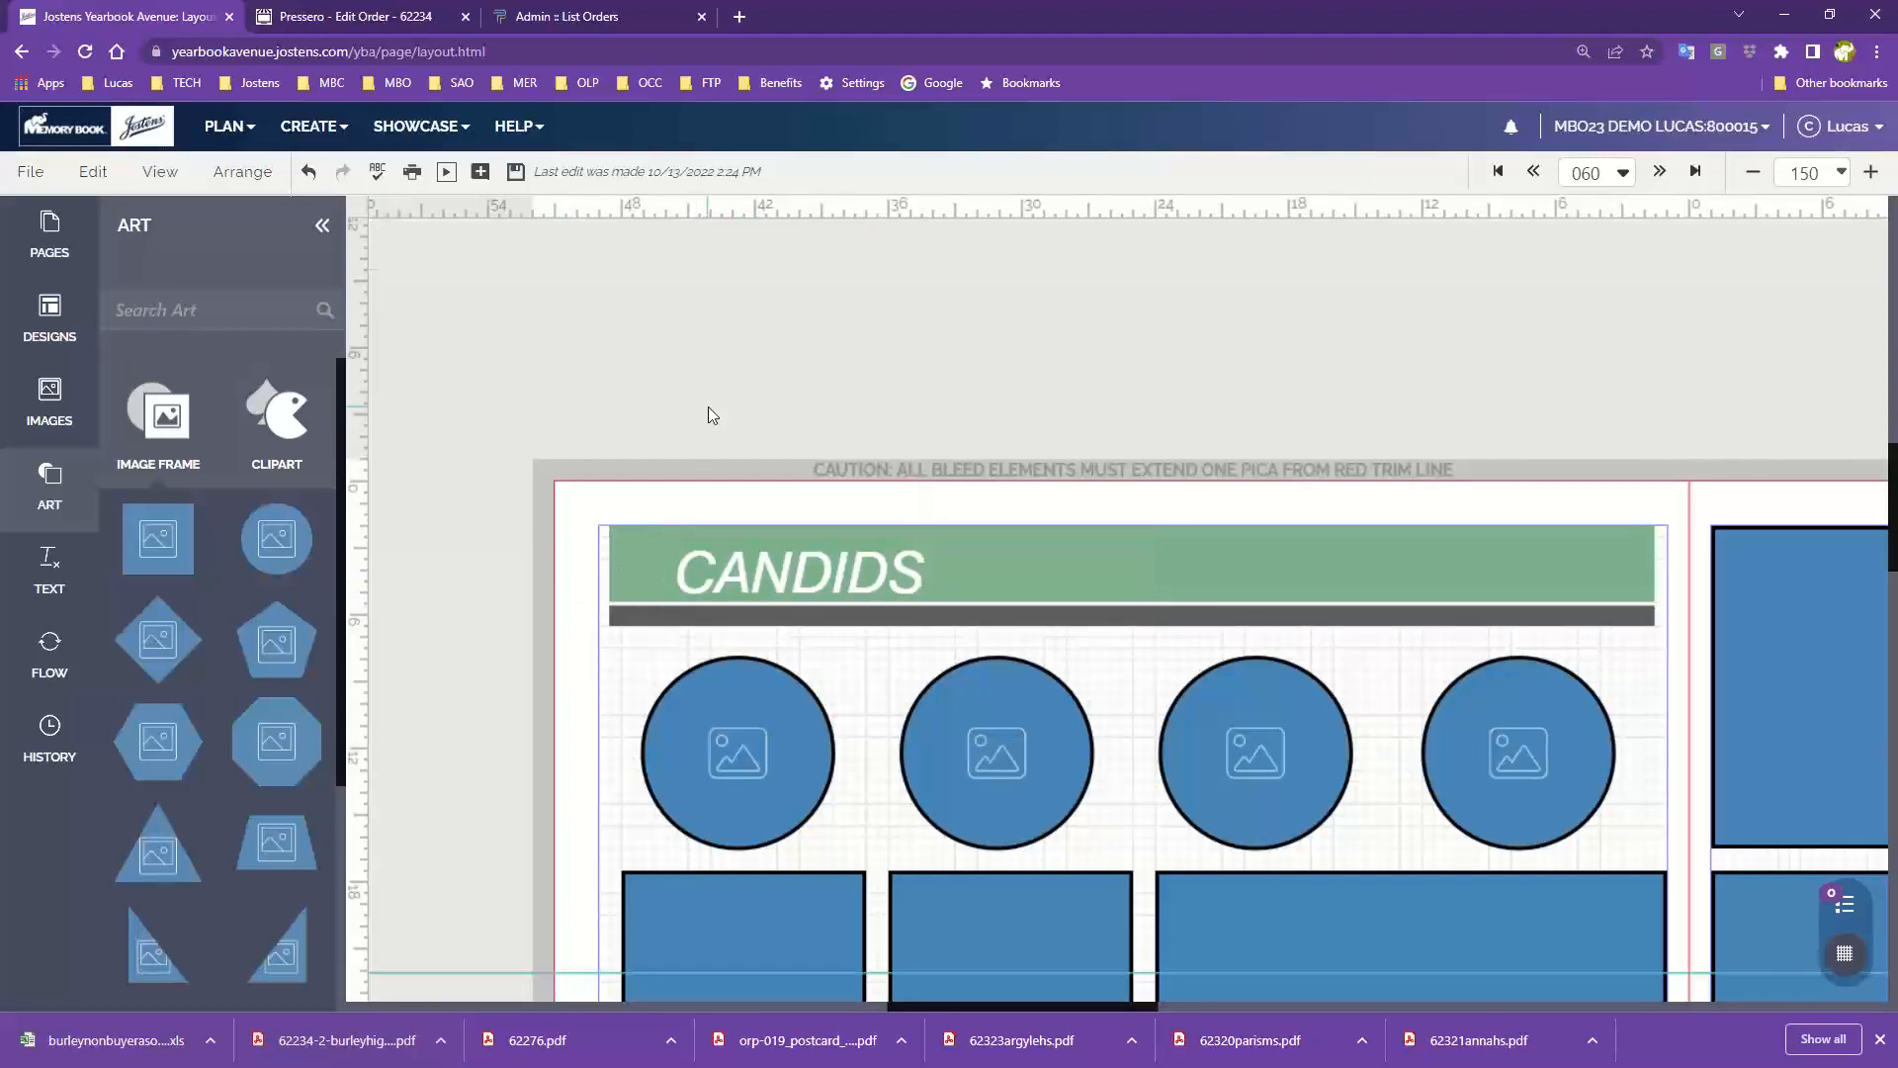
# Step: Fill the green banner rectangle behind the headline with the light orange from the Robust palette
pyautogui.click(629, 540)
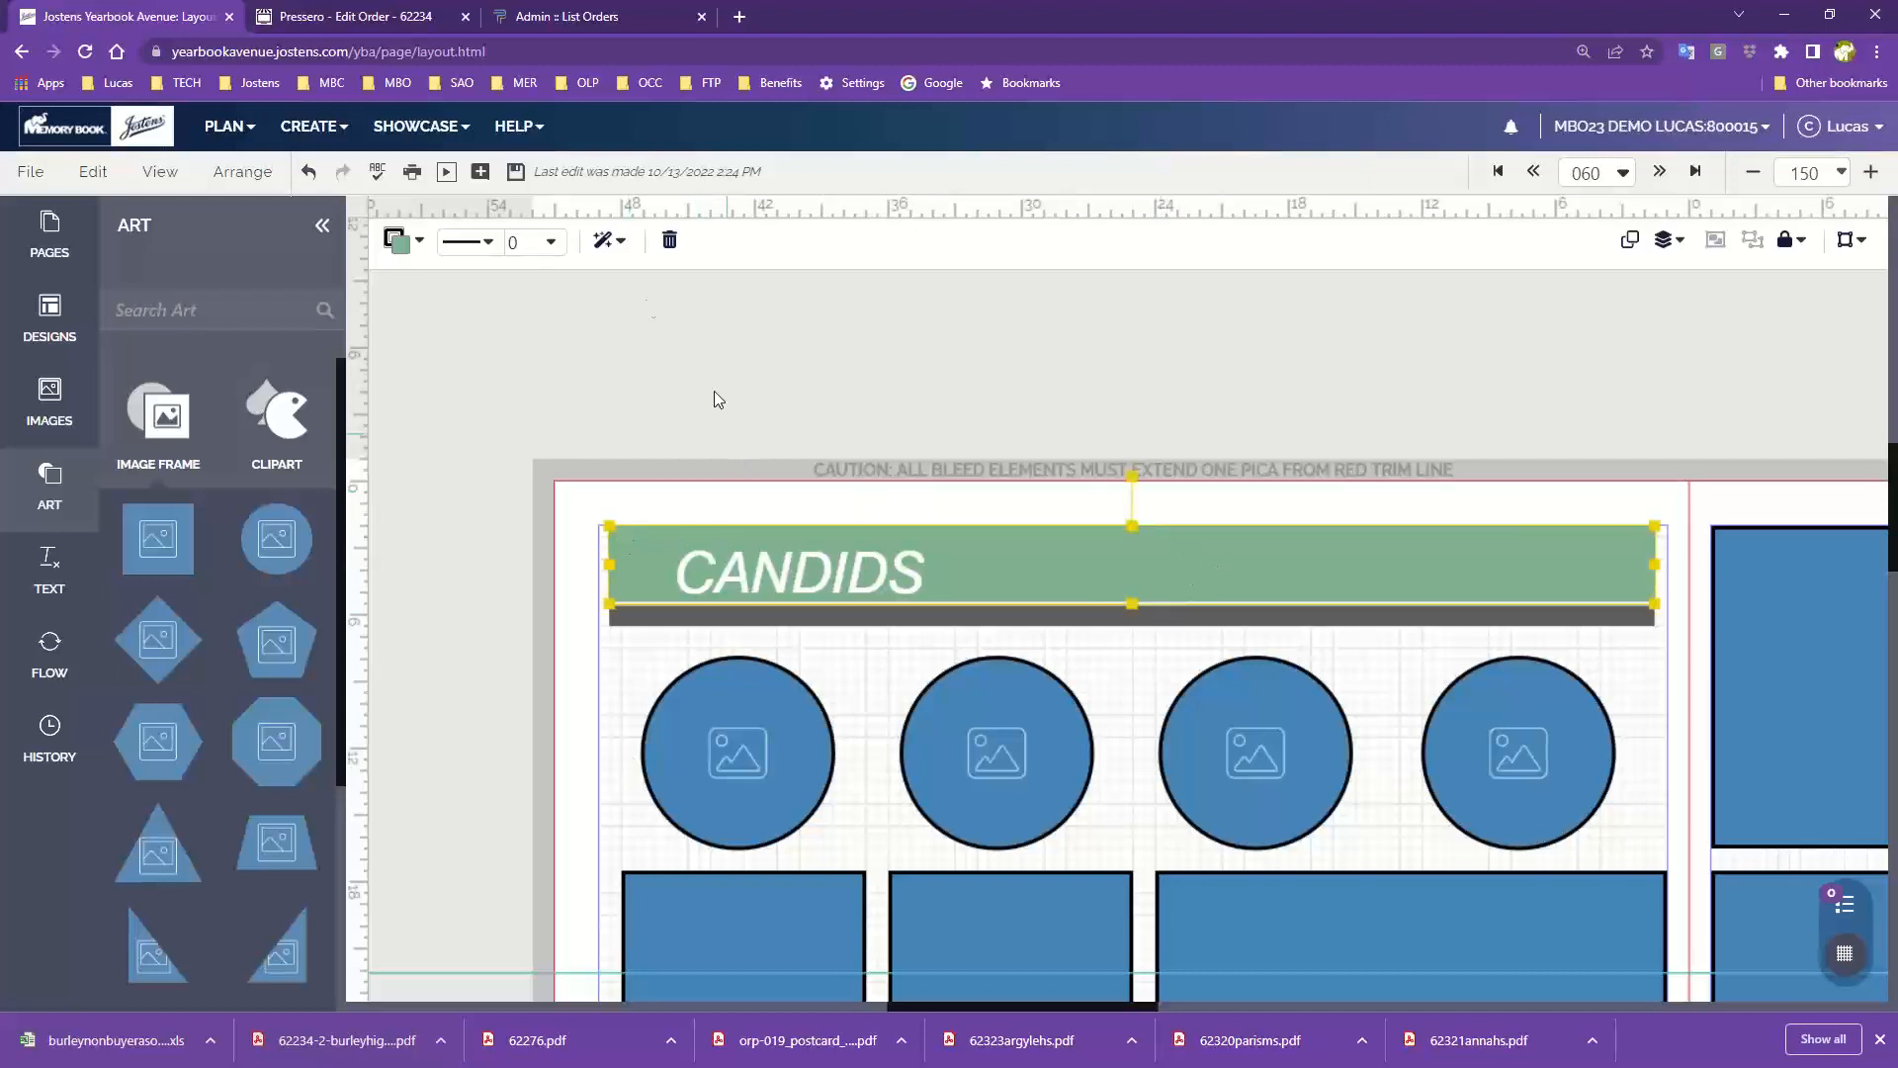
pyautogui.click(402, 241)
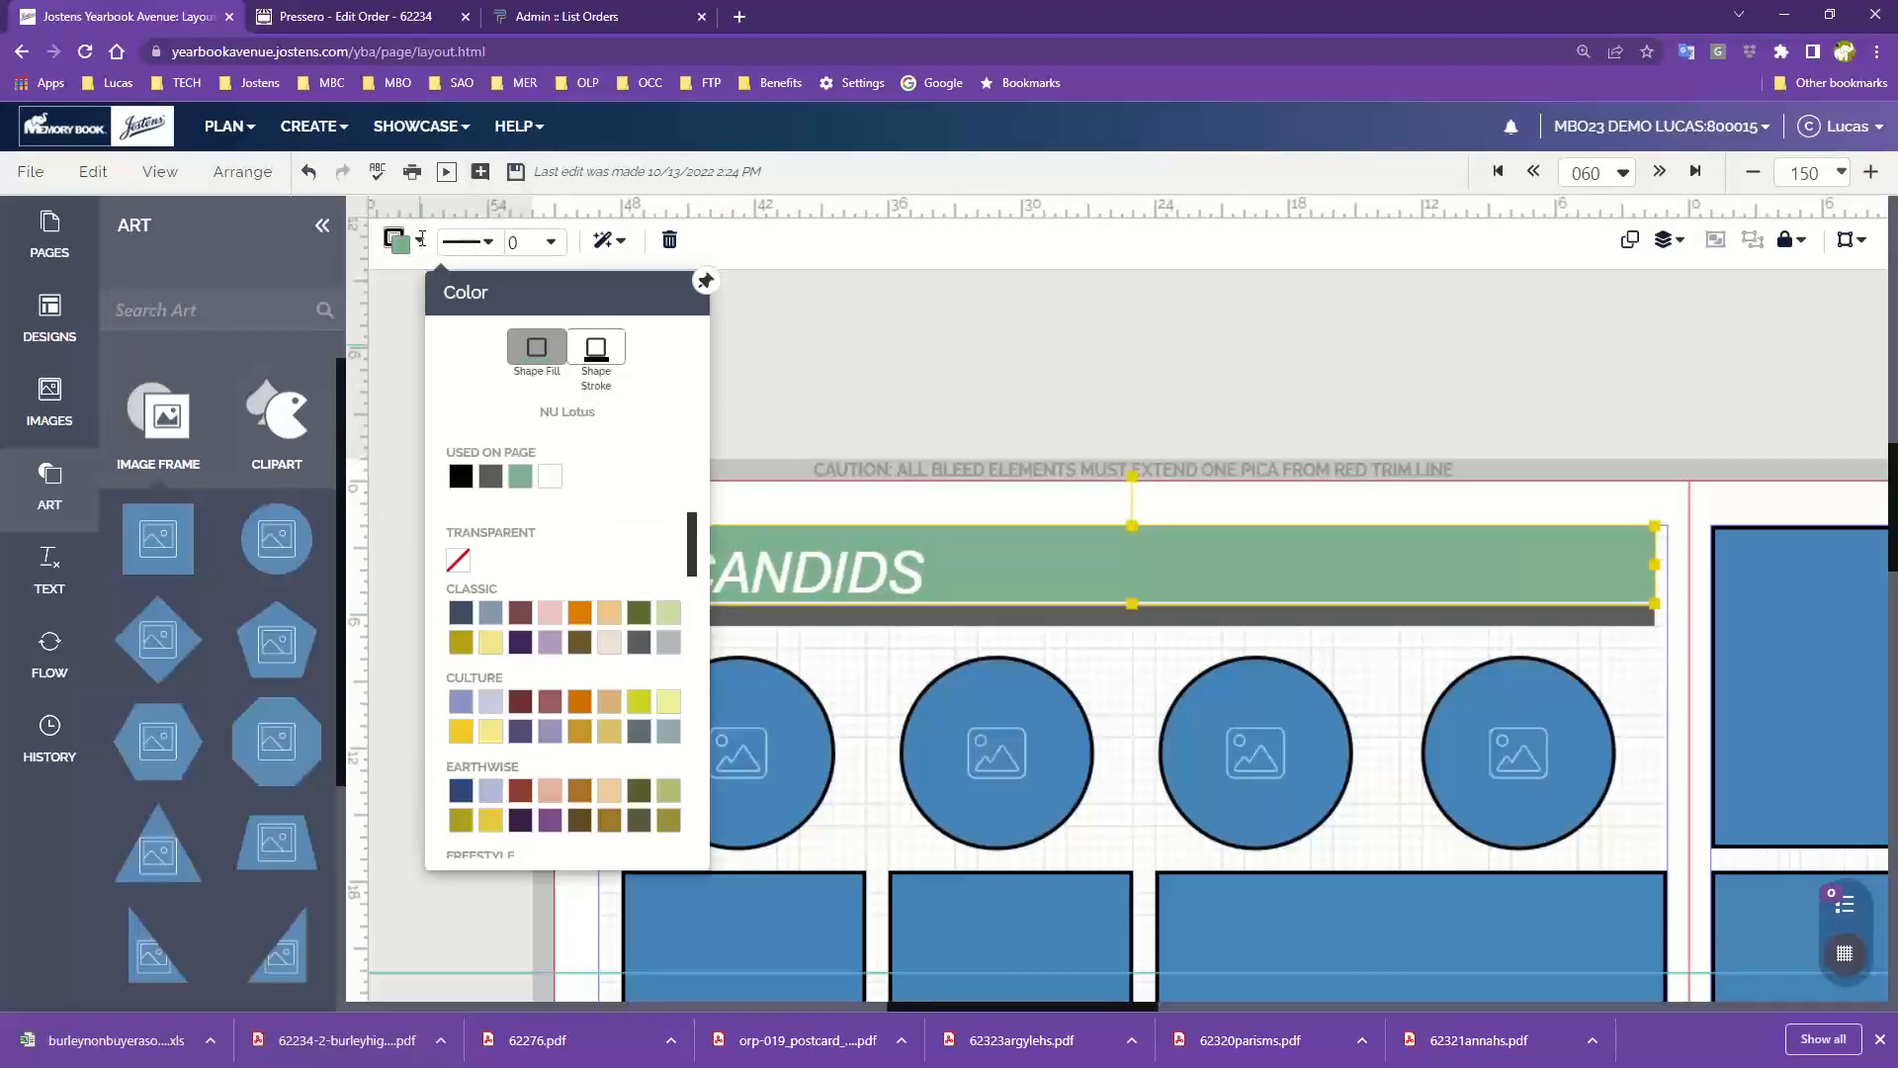
pyautogui.scroll(-5, 519, 801)
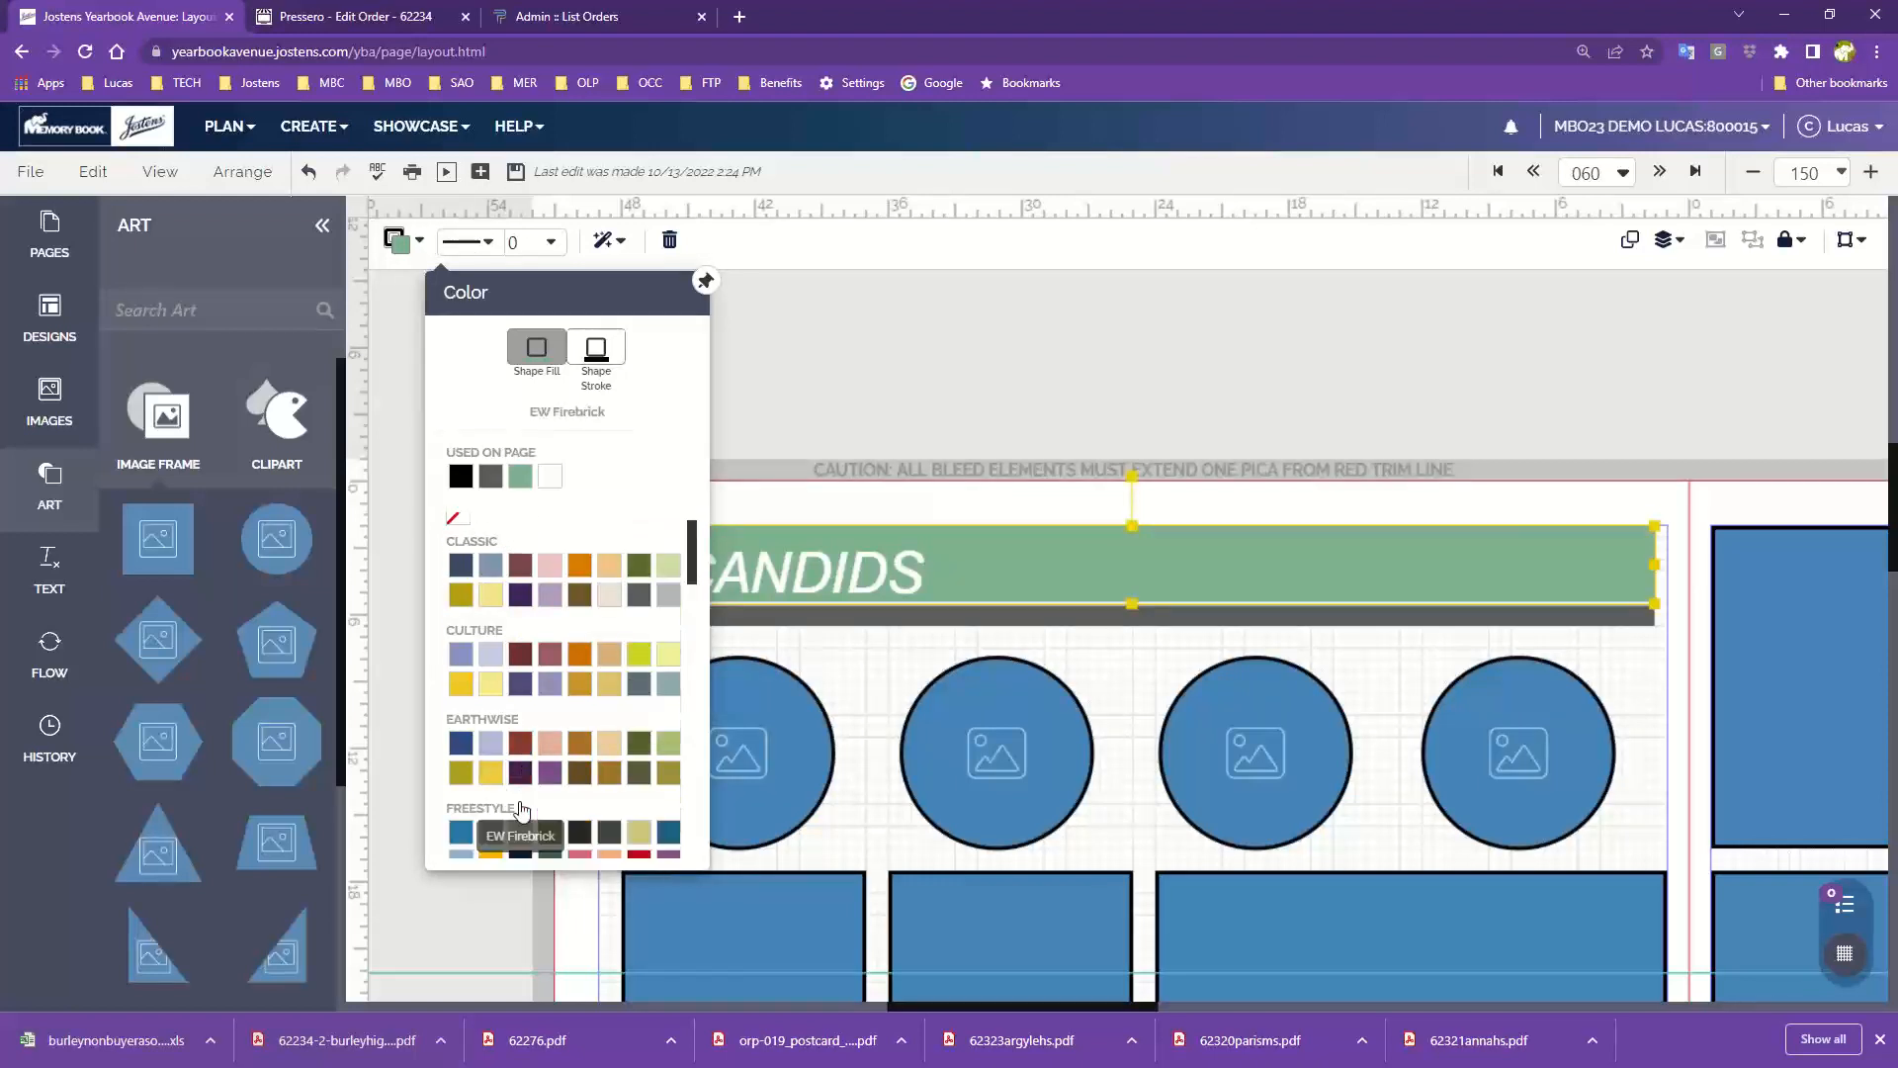
pyautogui.scroll(-1, 544, 756)
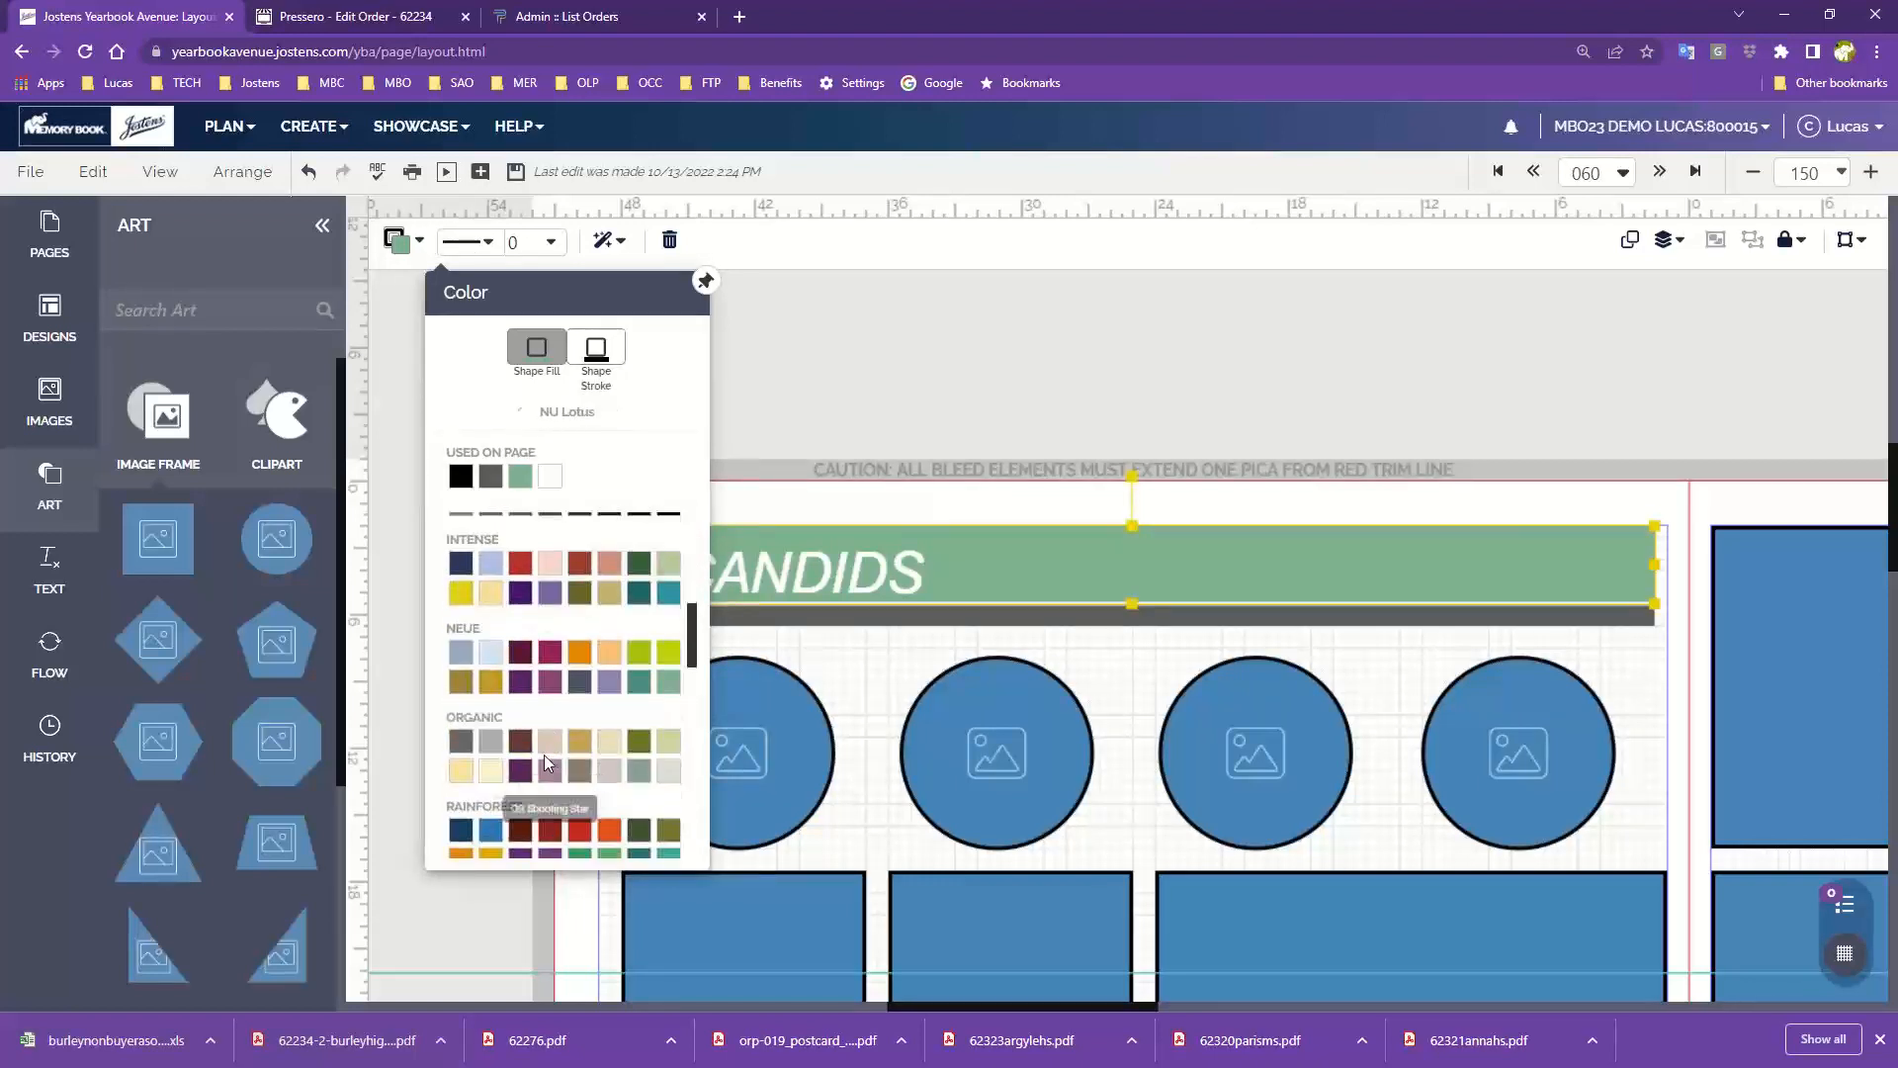
pyautogui.scroll(-3, 554, 776)
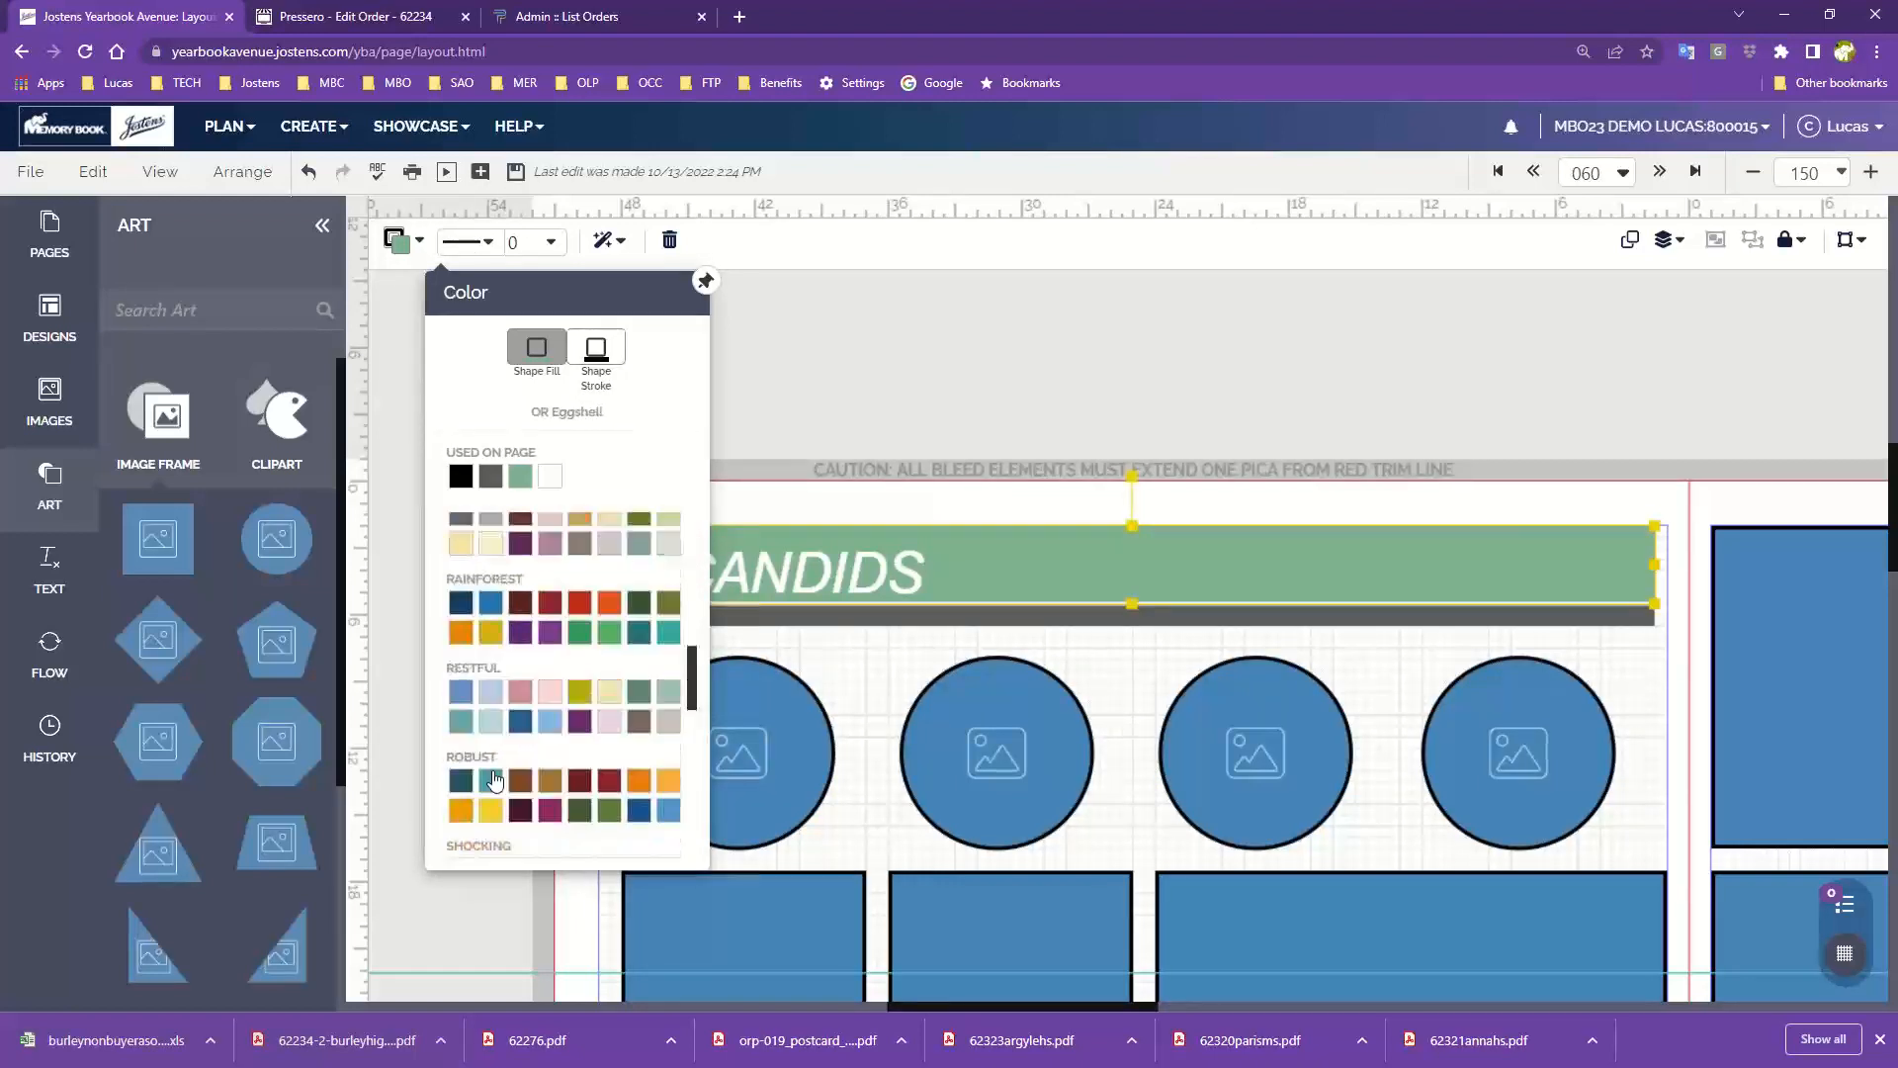
pyautogui.click(668, 710)
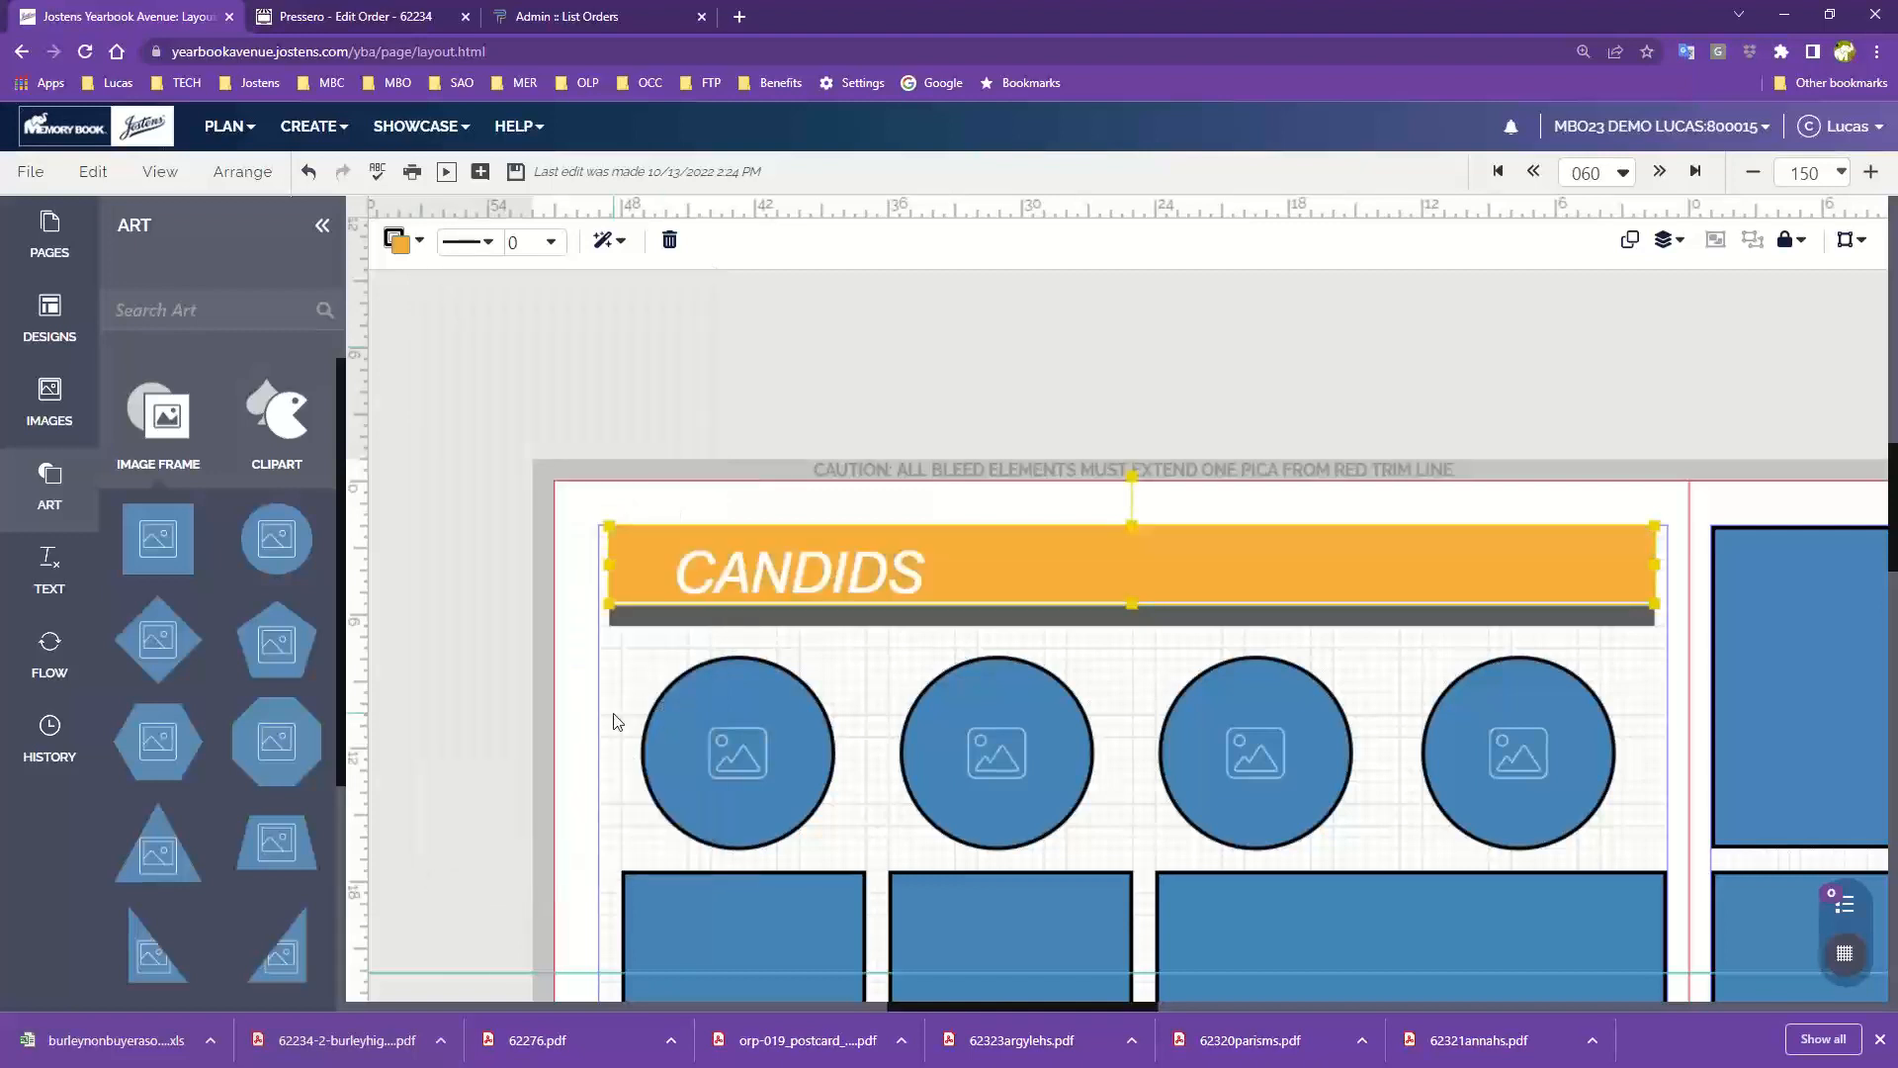
pyautogui.click(591, 662)
# Step: Fill the dark grey bar beneath the orange CANDIDS banner with the dark purple from the Culture palette
pyautogui.scroll(-2, 591, 663)
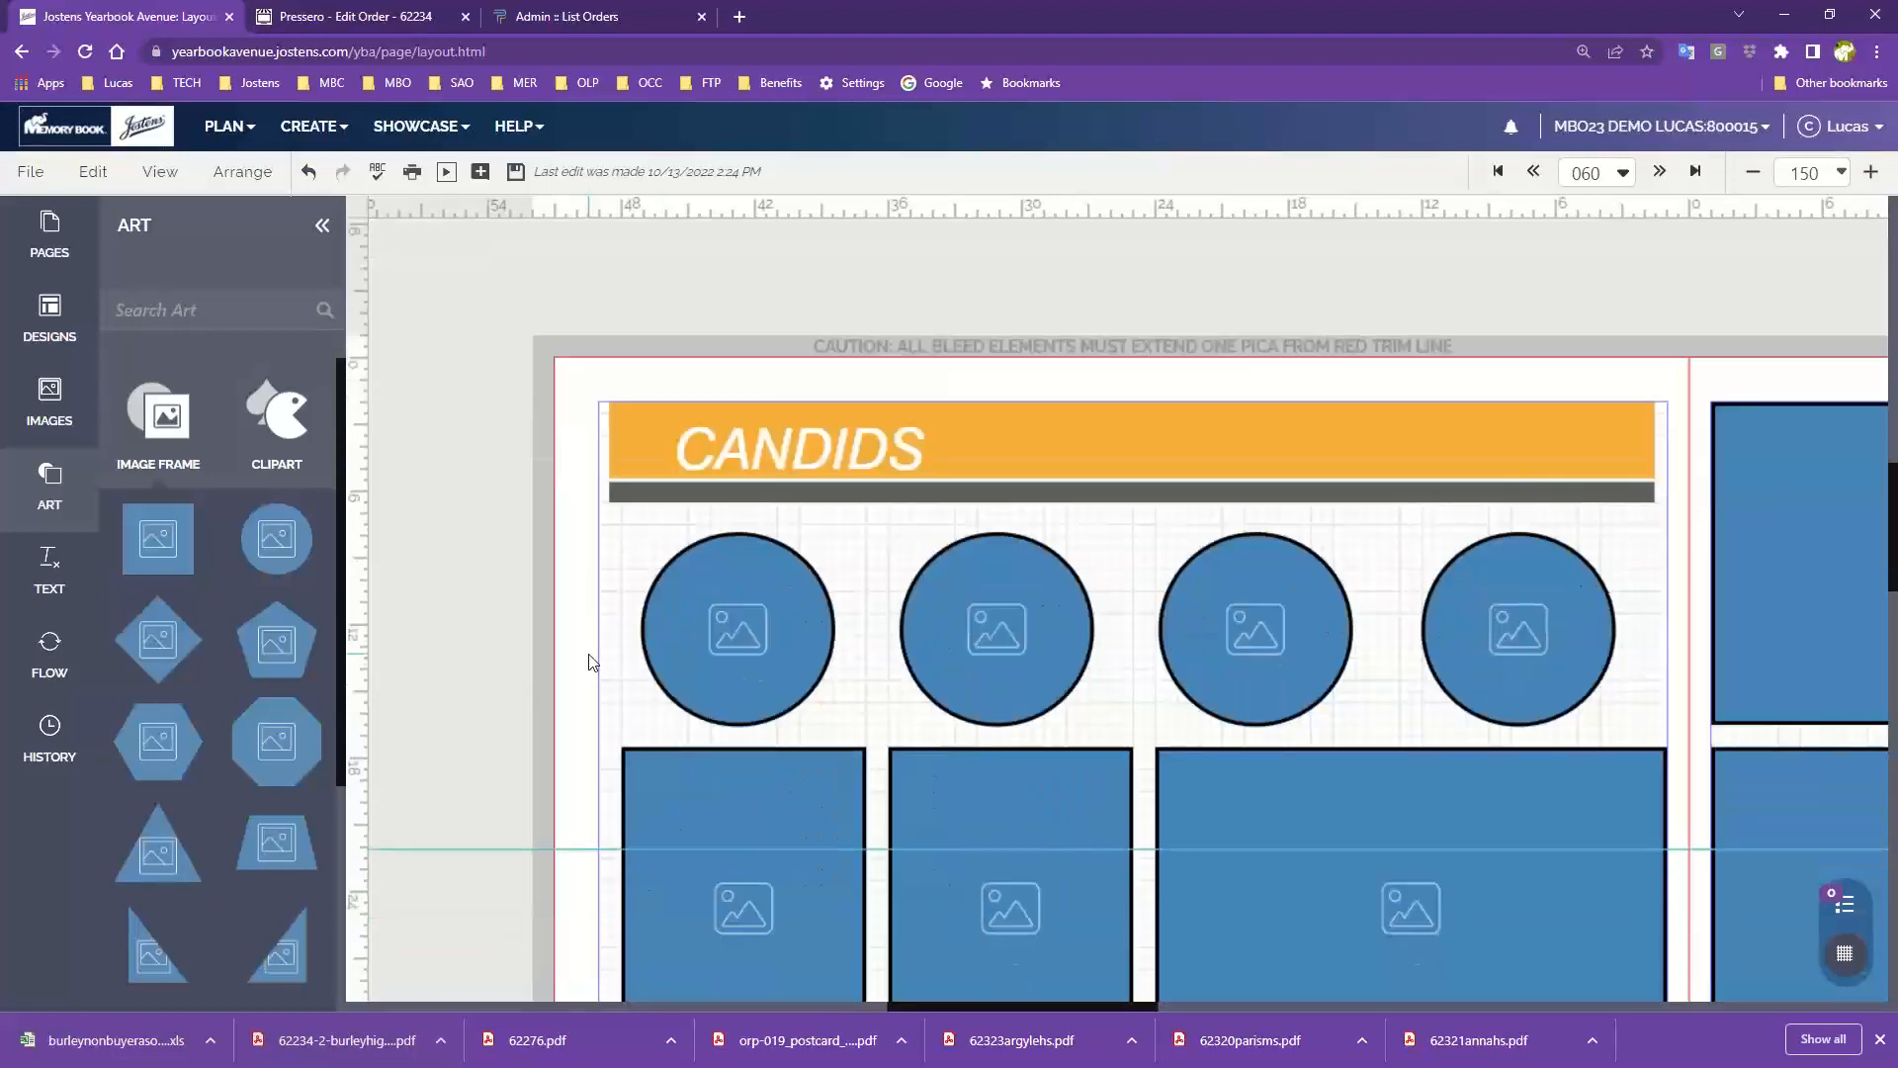
pyautogui.click(858, 490)
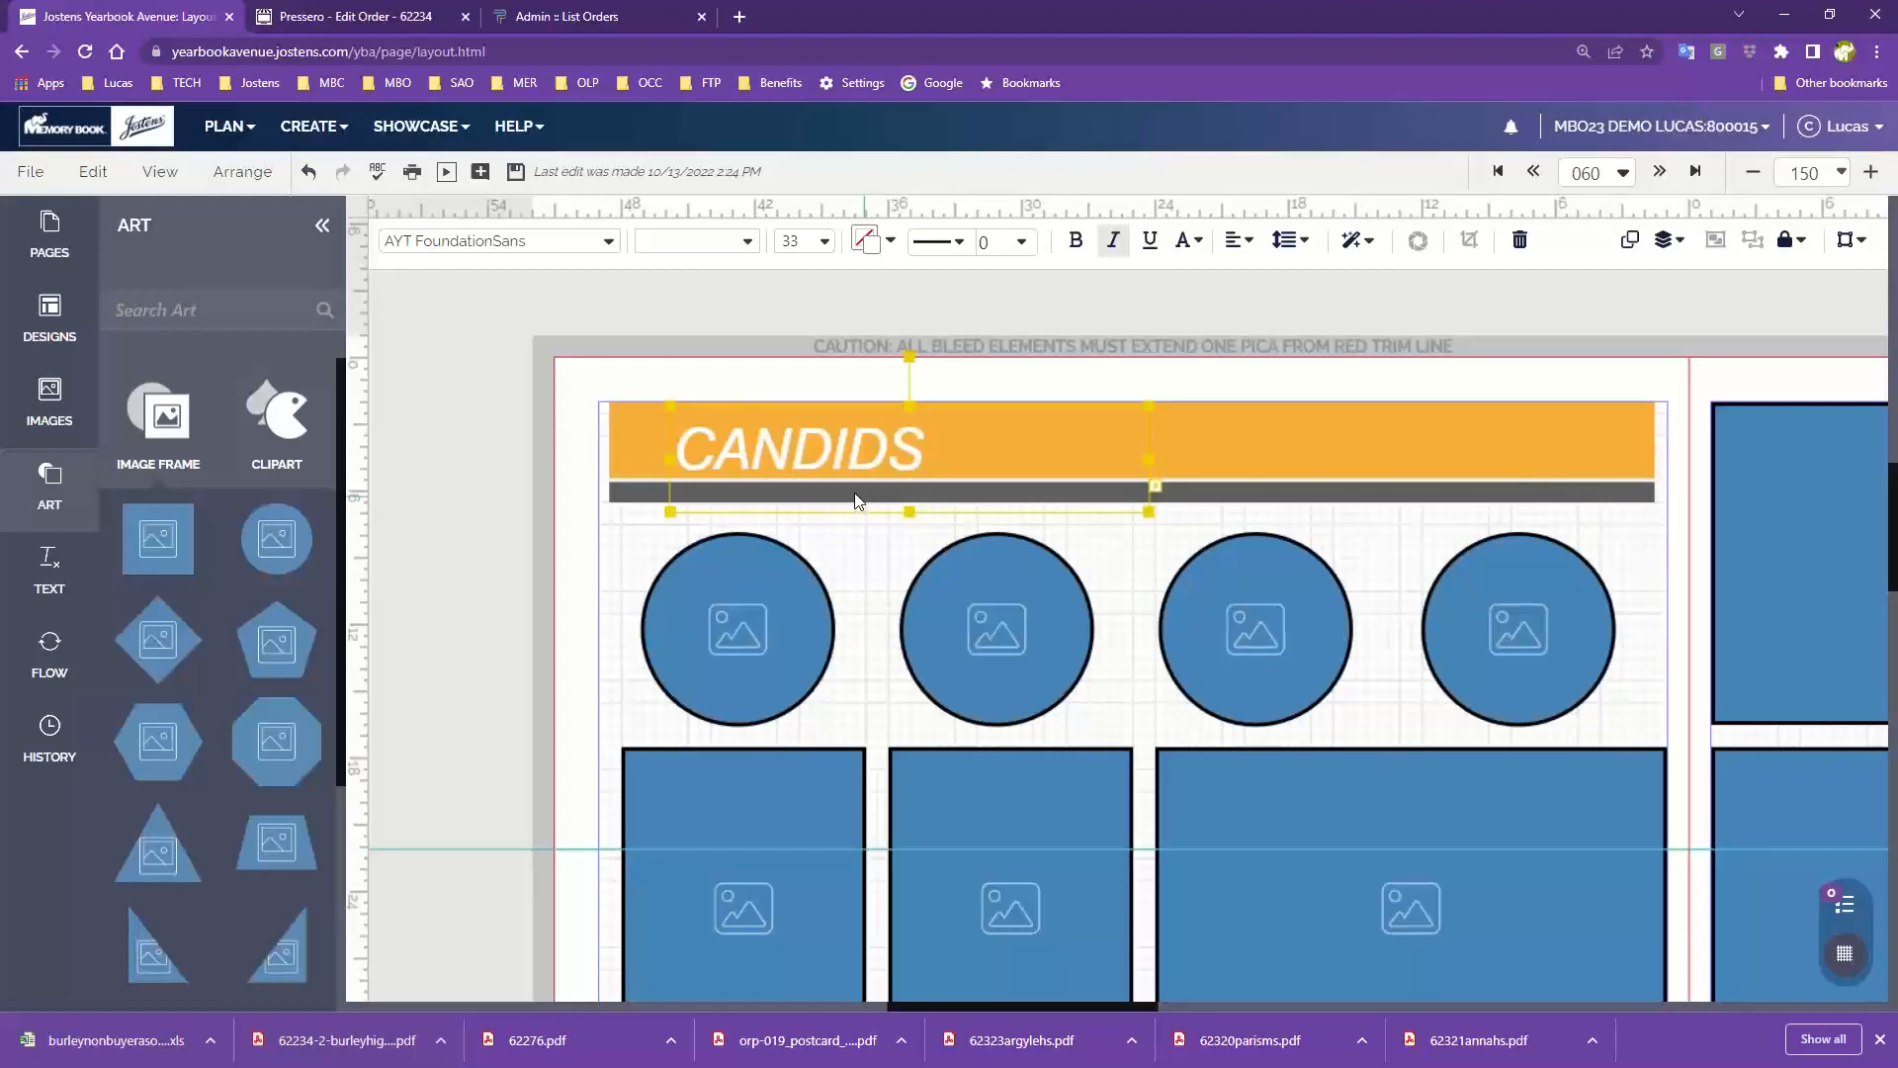
pyautogui.click(1266, 491)
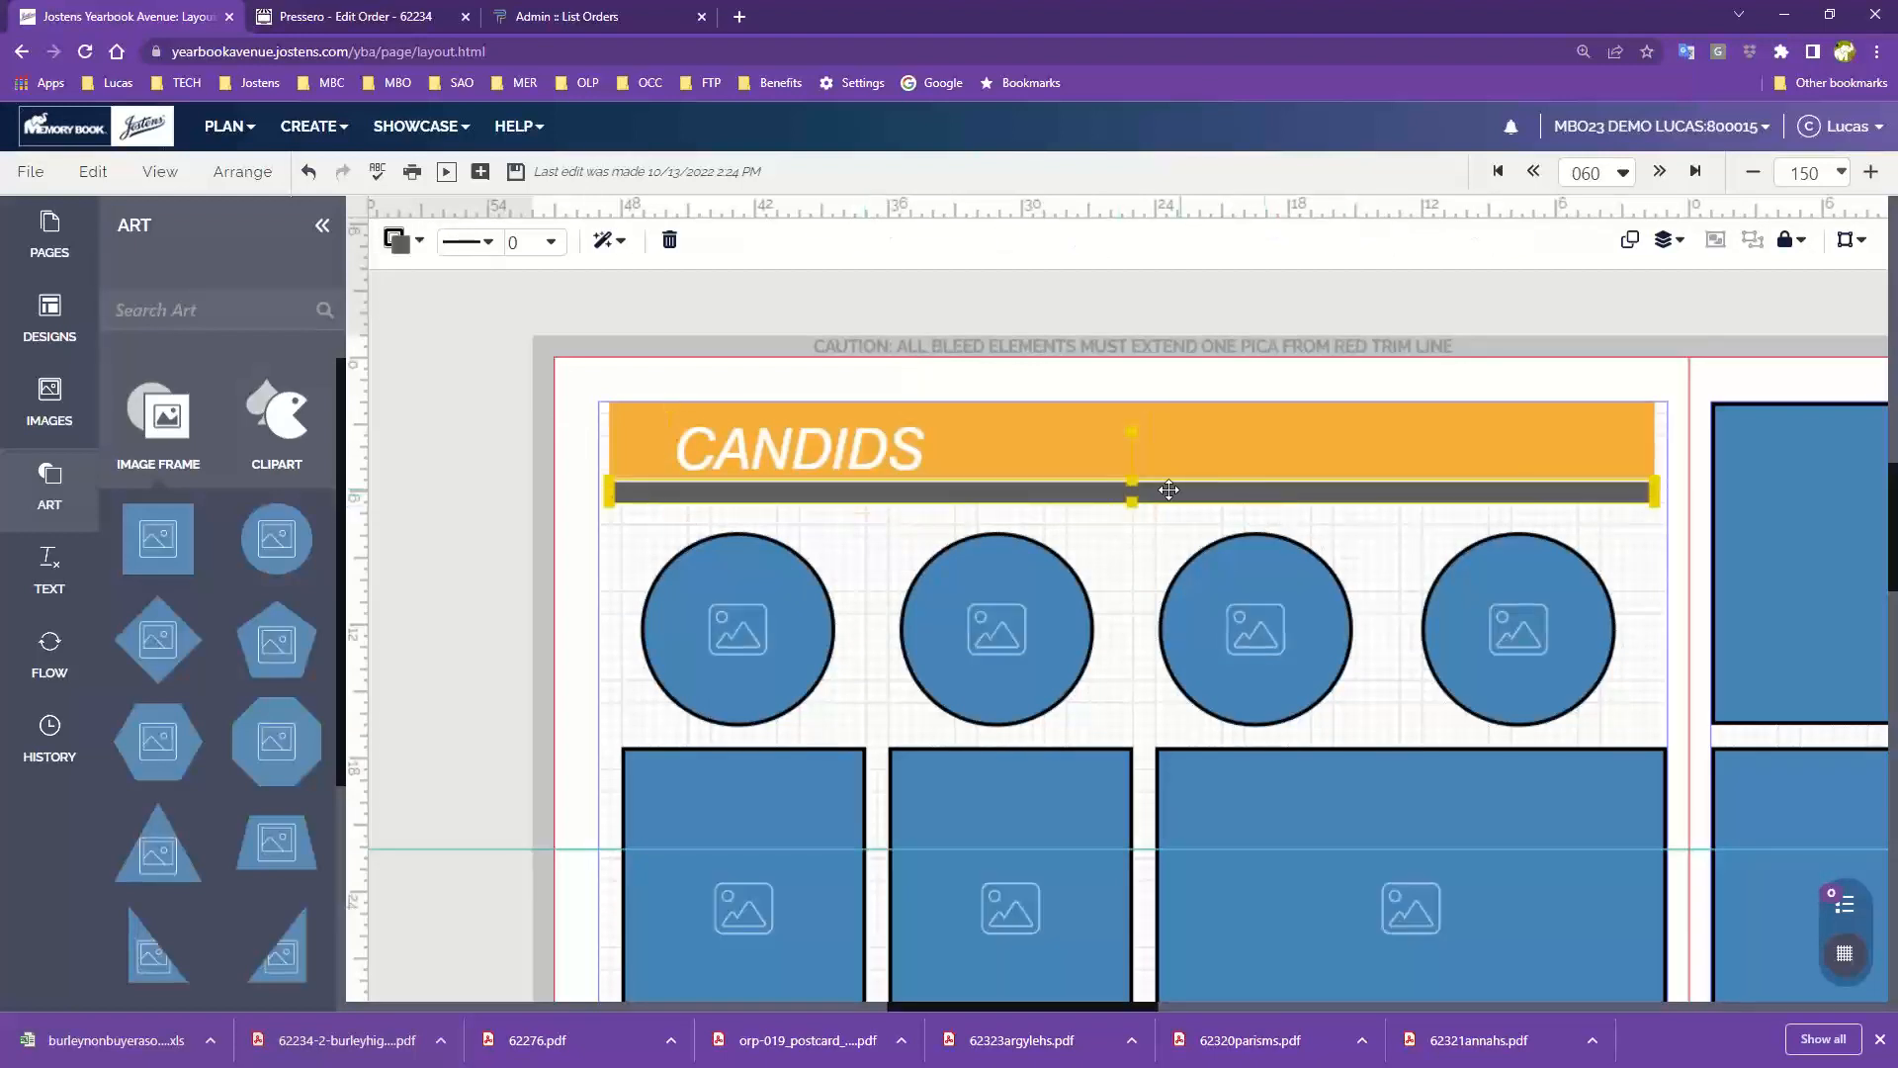
pyautogui.click(399, 240)
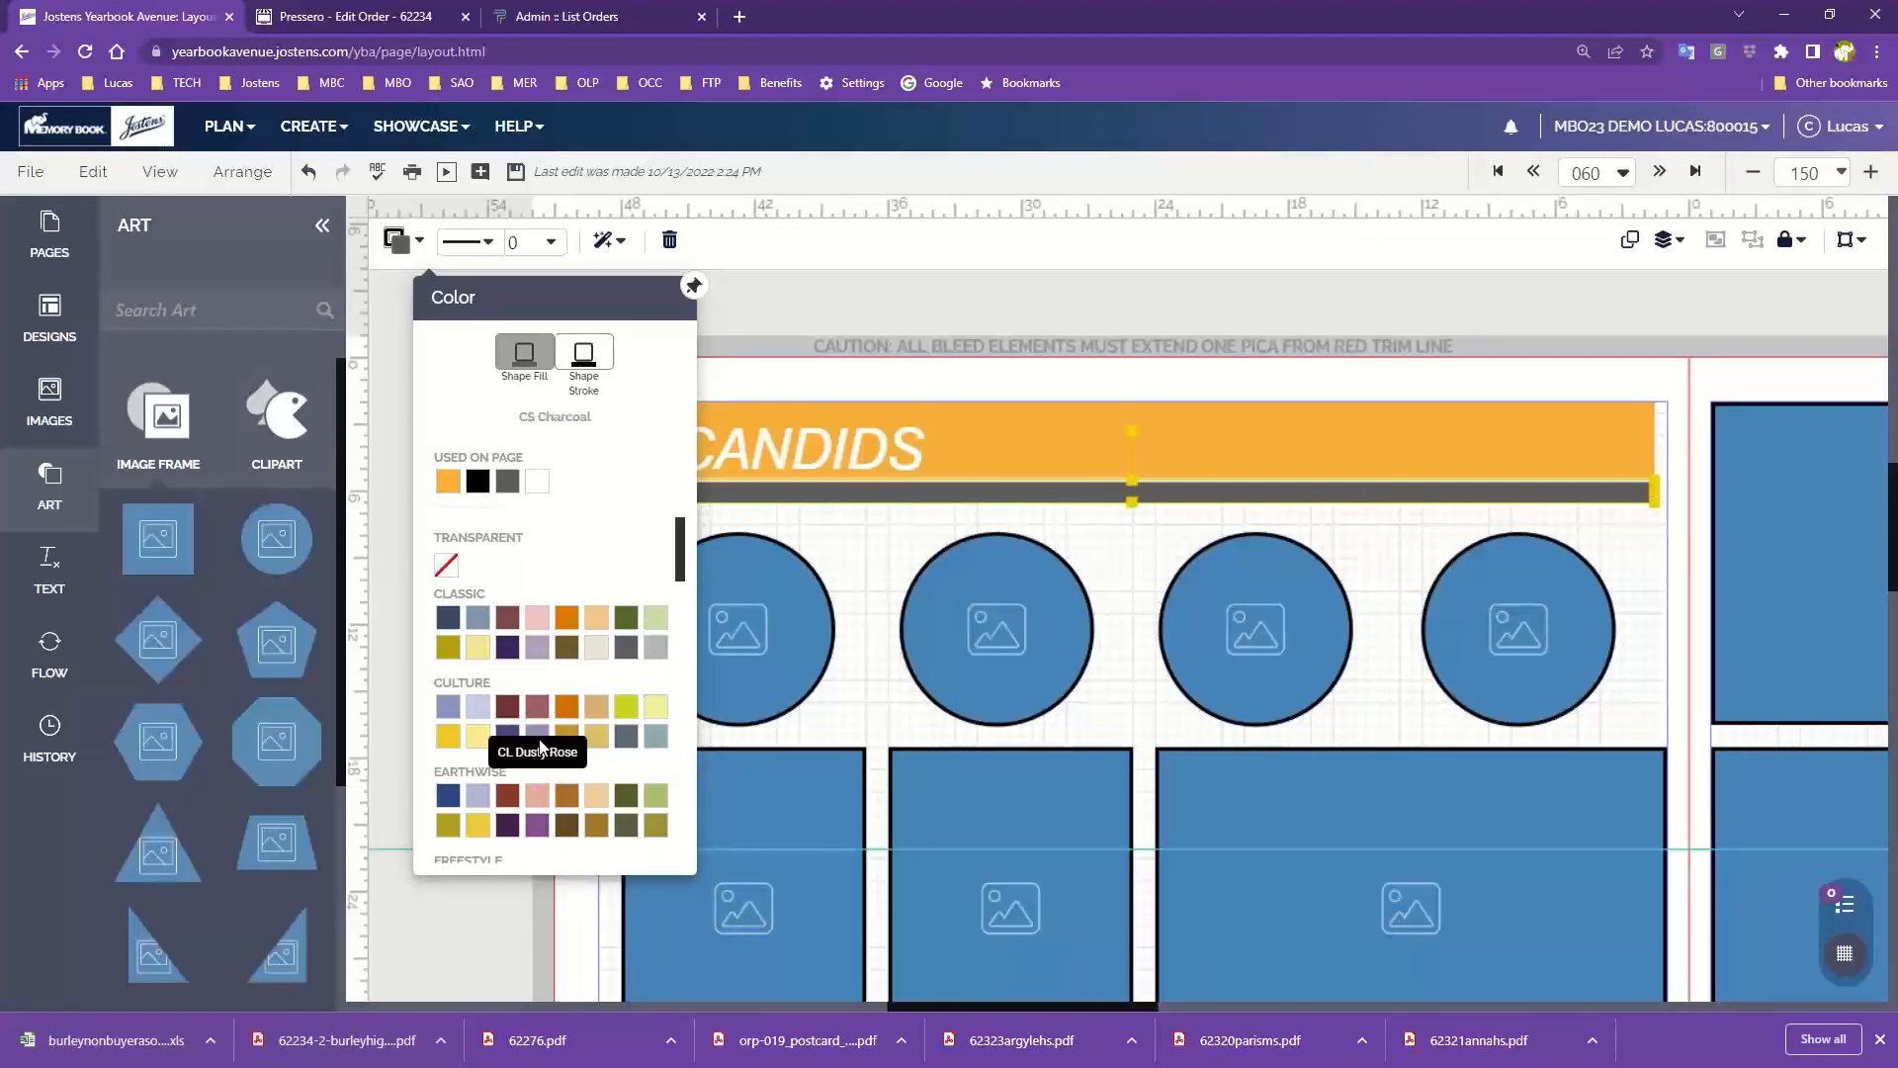
pyautogui.click(537, 795)
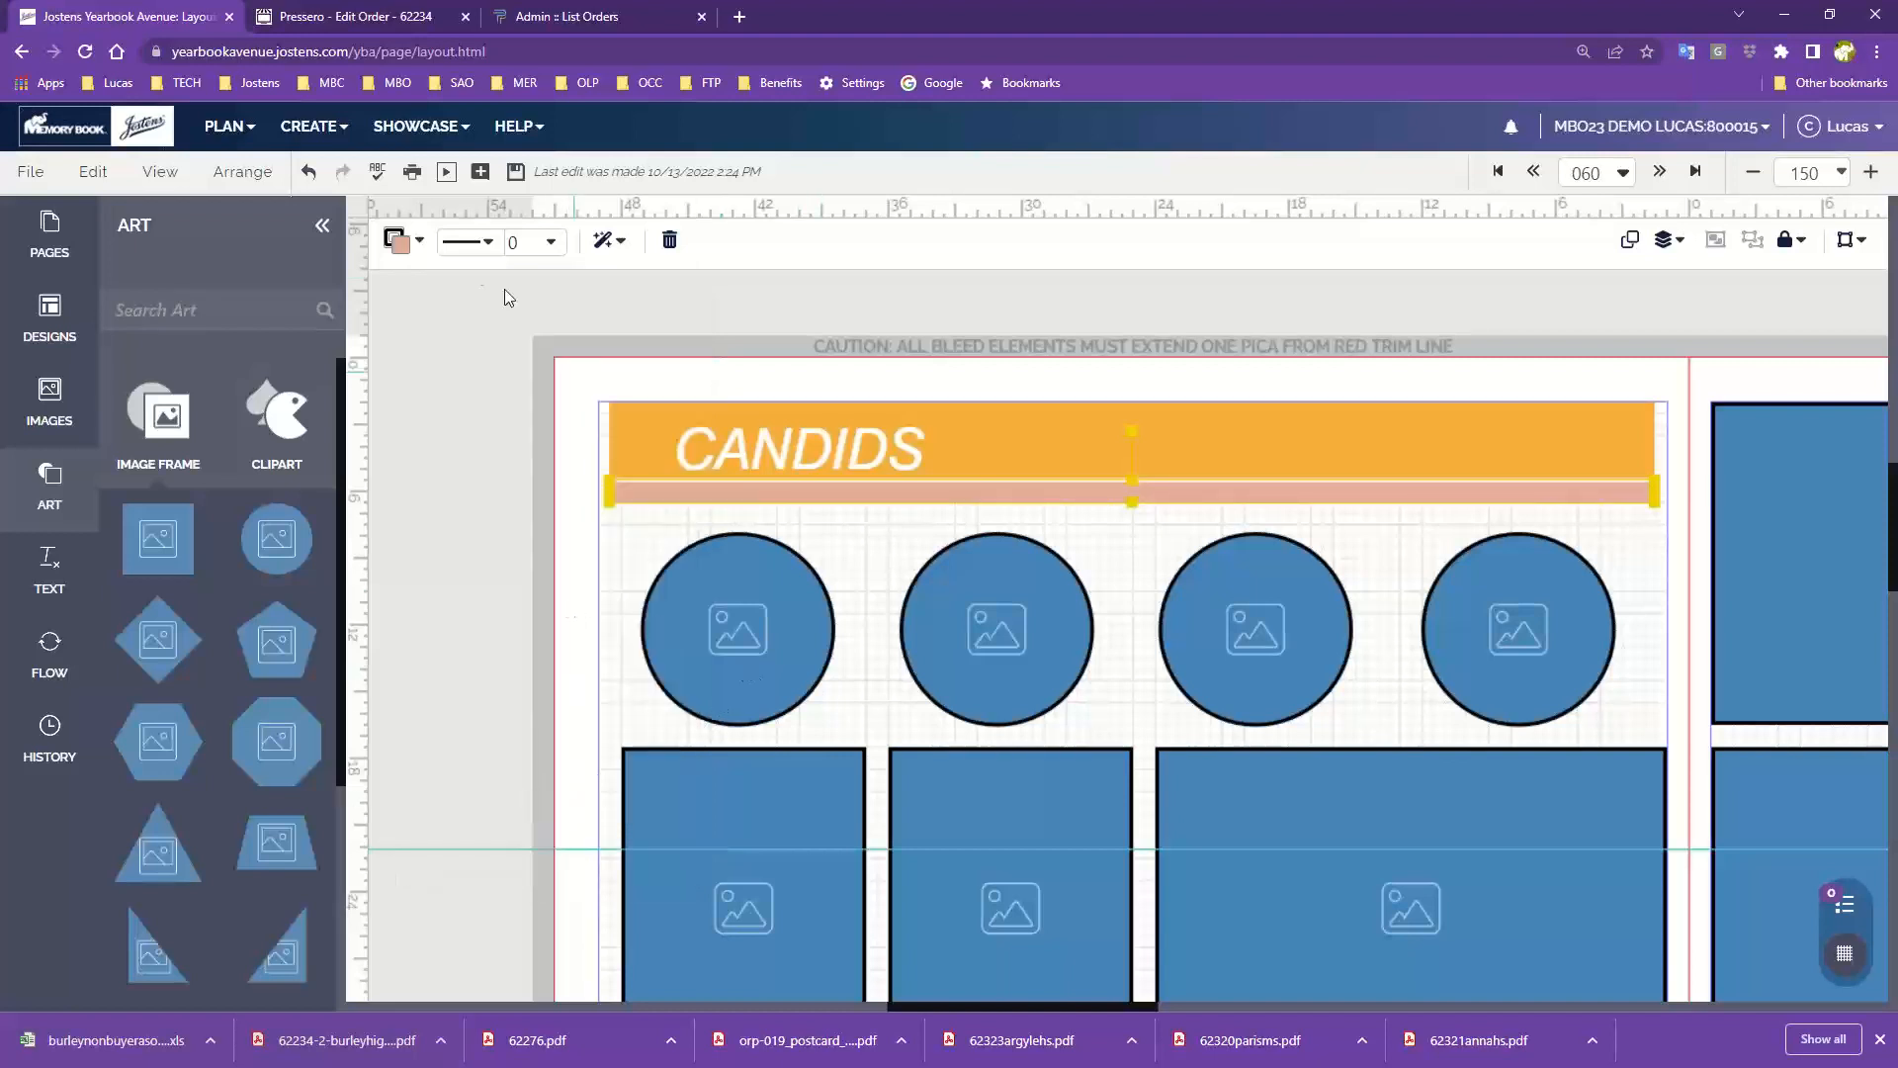
pyautogui.click(400, 241)
pyautogui.click(501, 752)
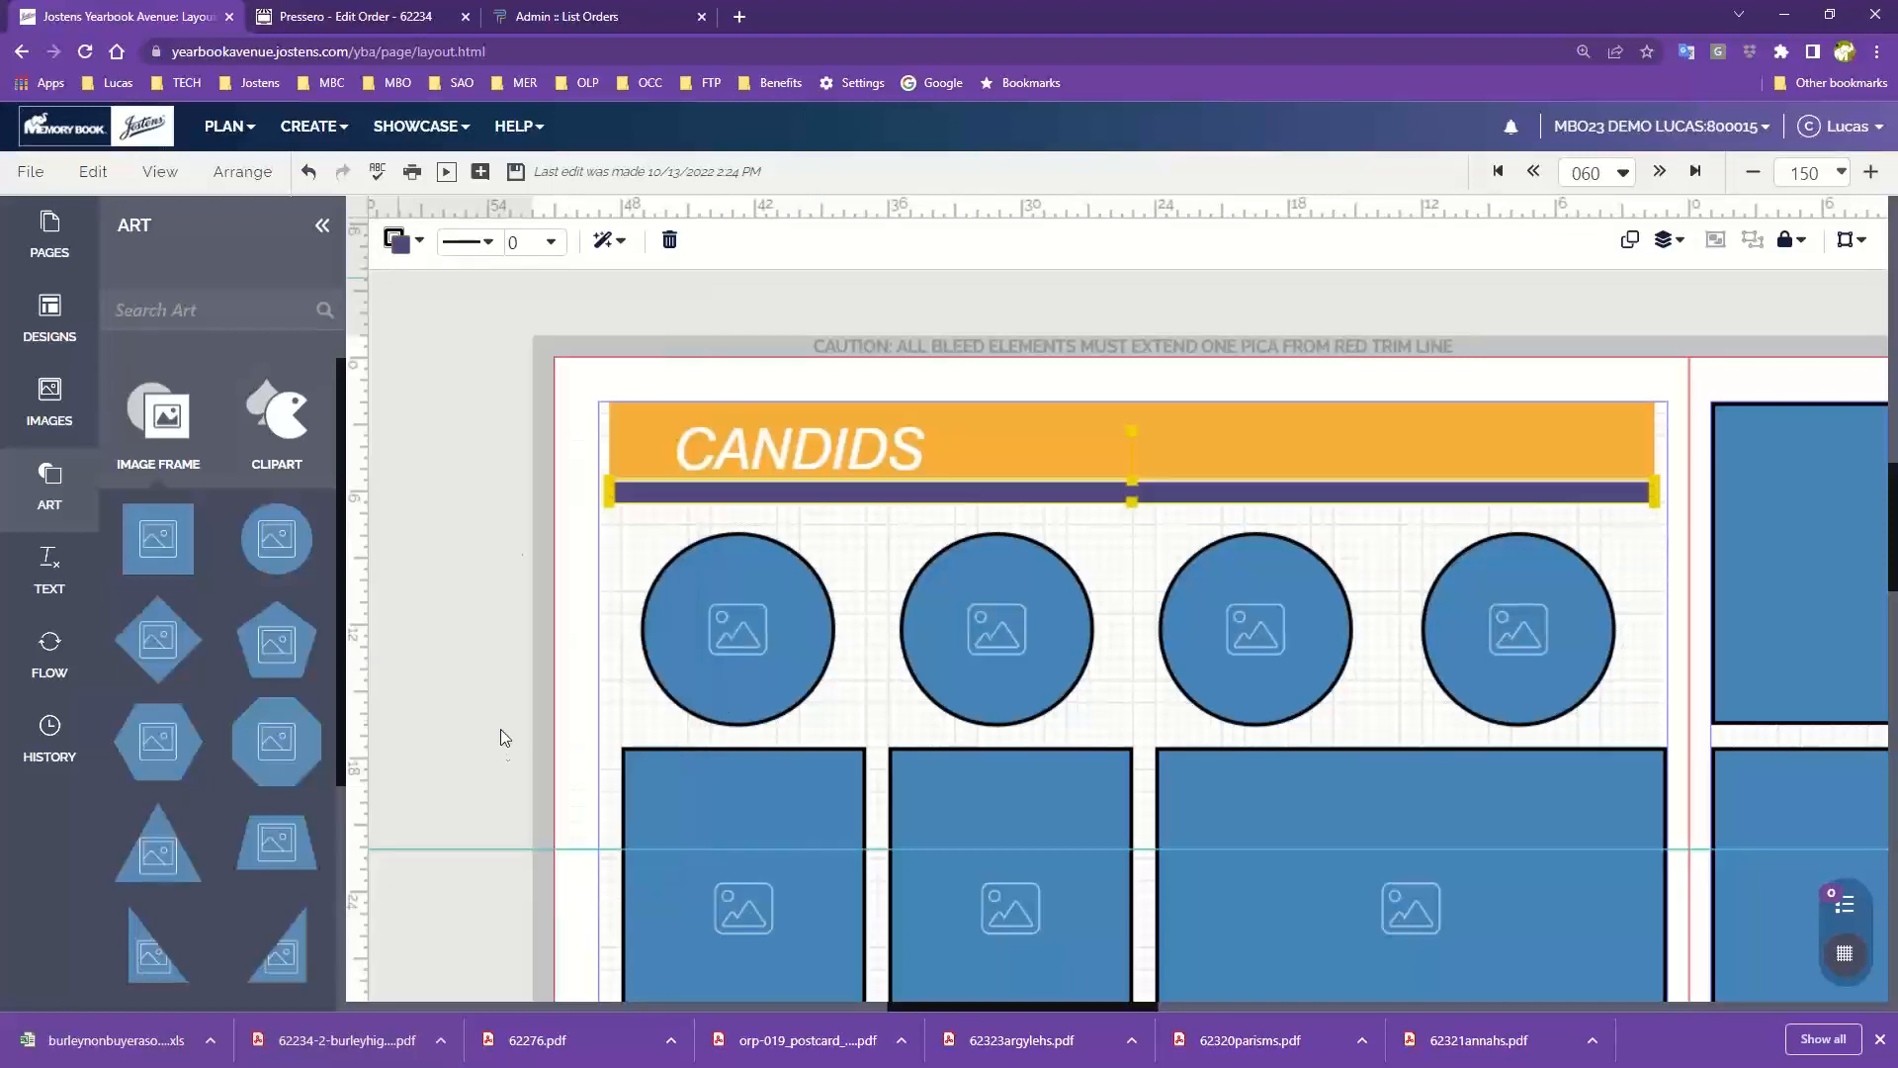
pyautogui.click(501, 732)
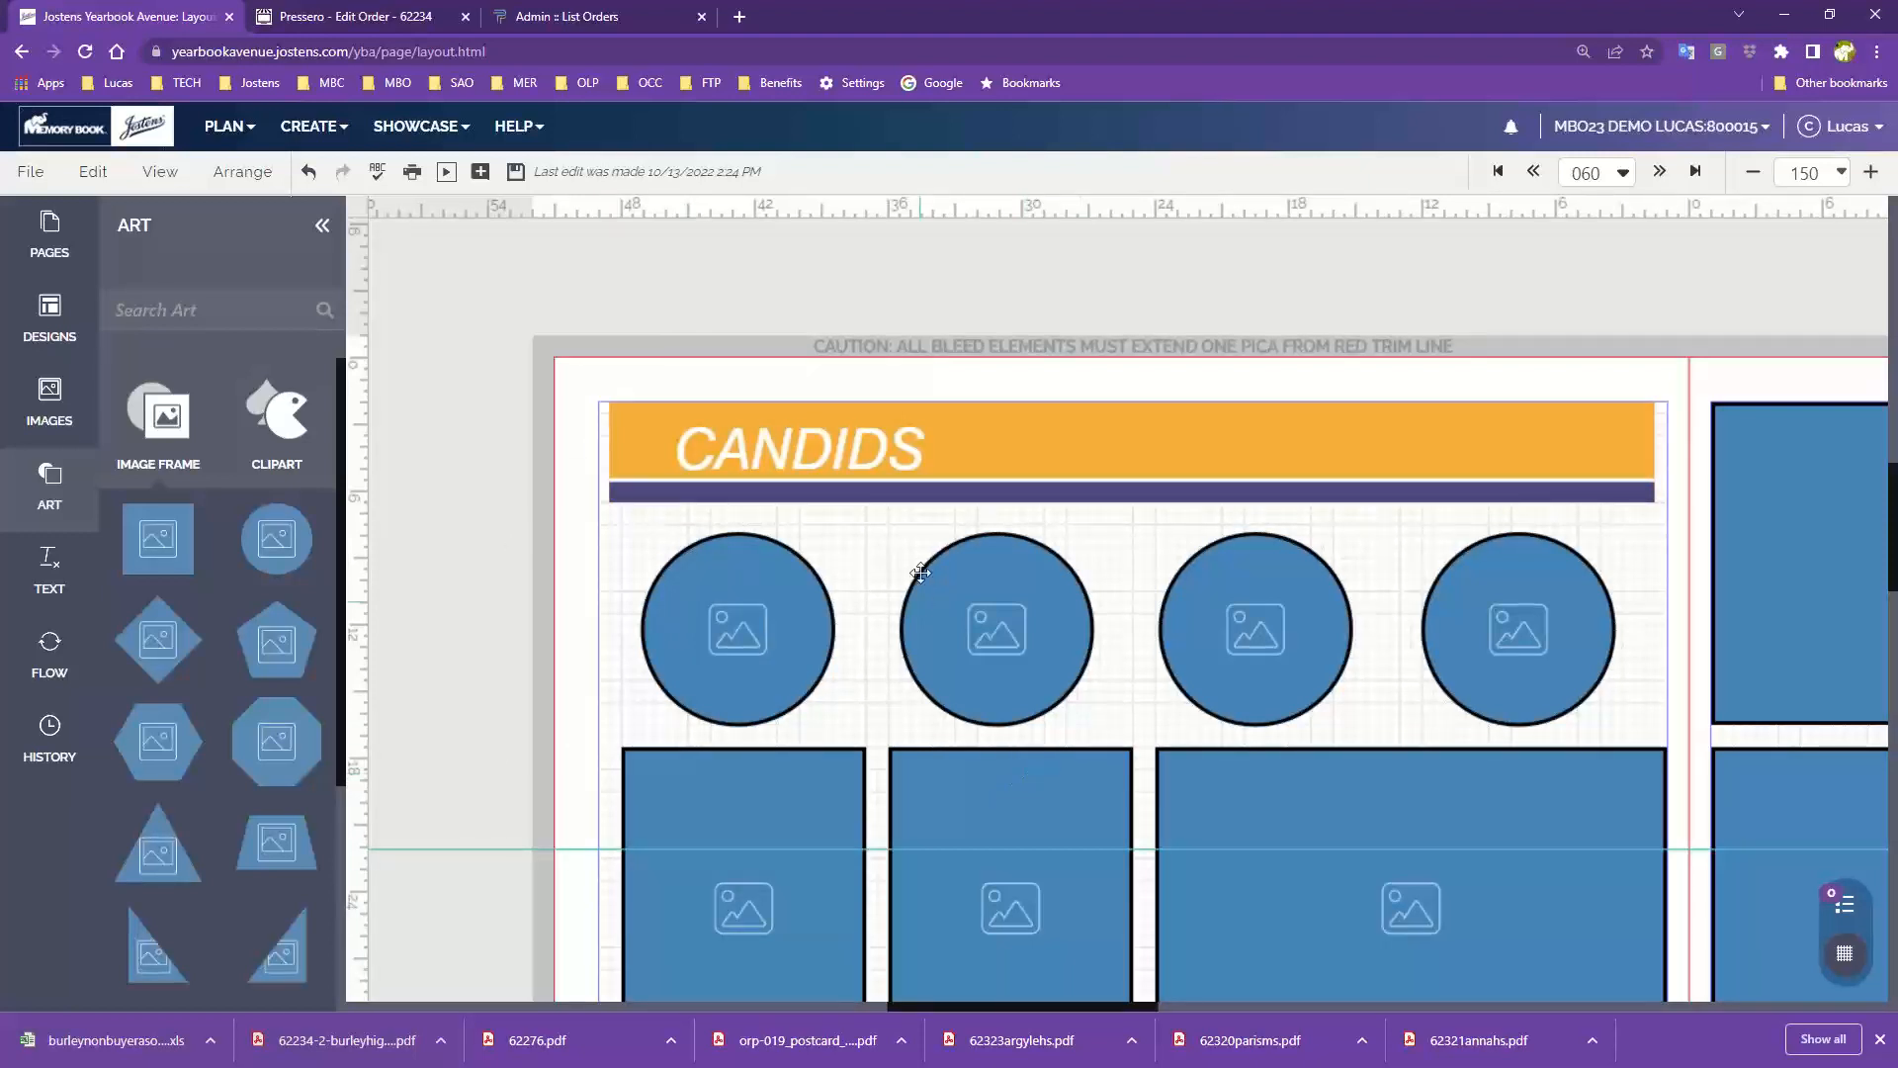
# Step: Fit the whole spread in view and save only its left page as a template named "candid page 10-13-22"
pyautogui.click(1841, 173)
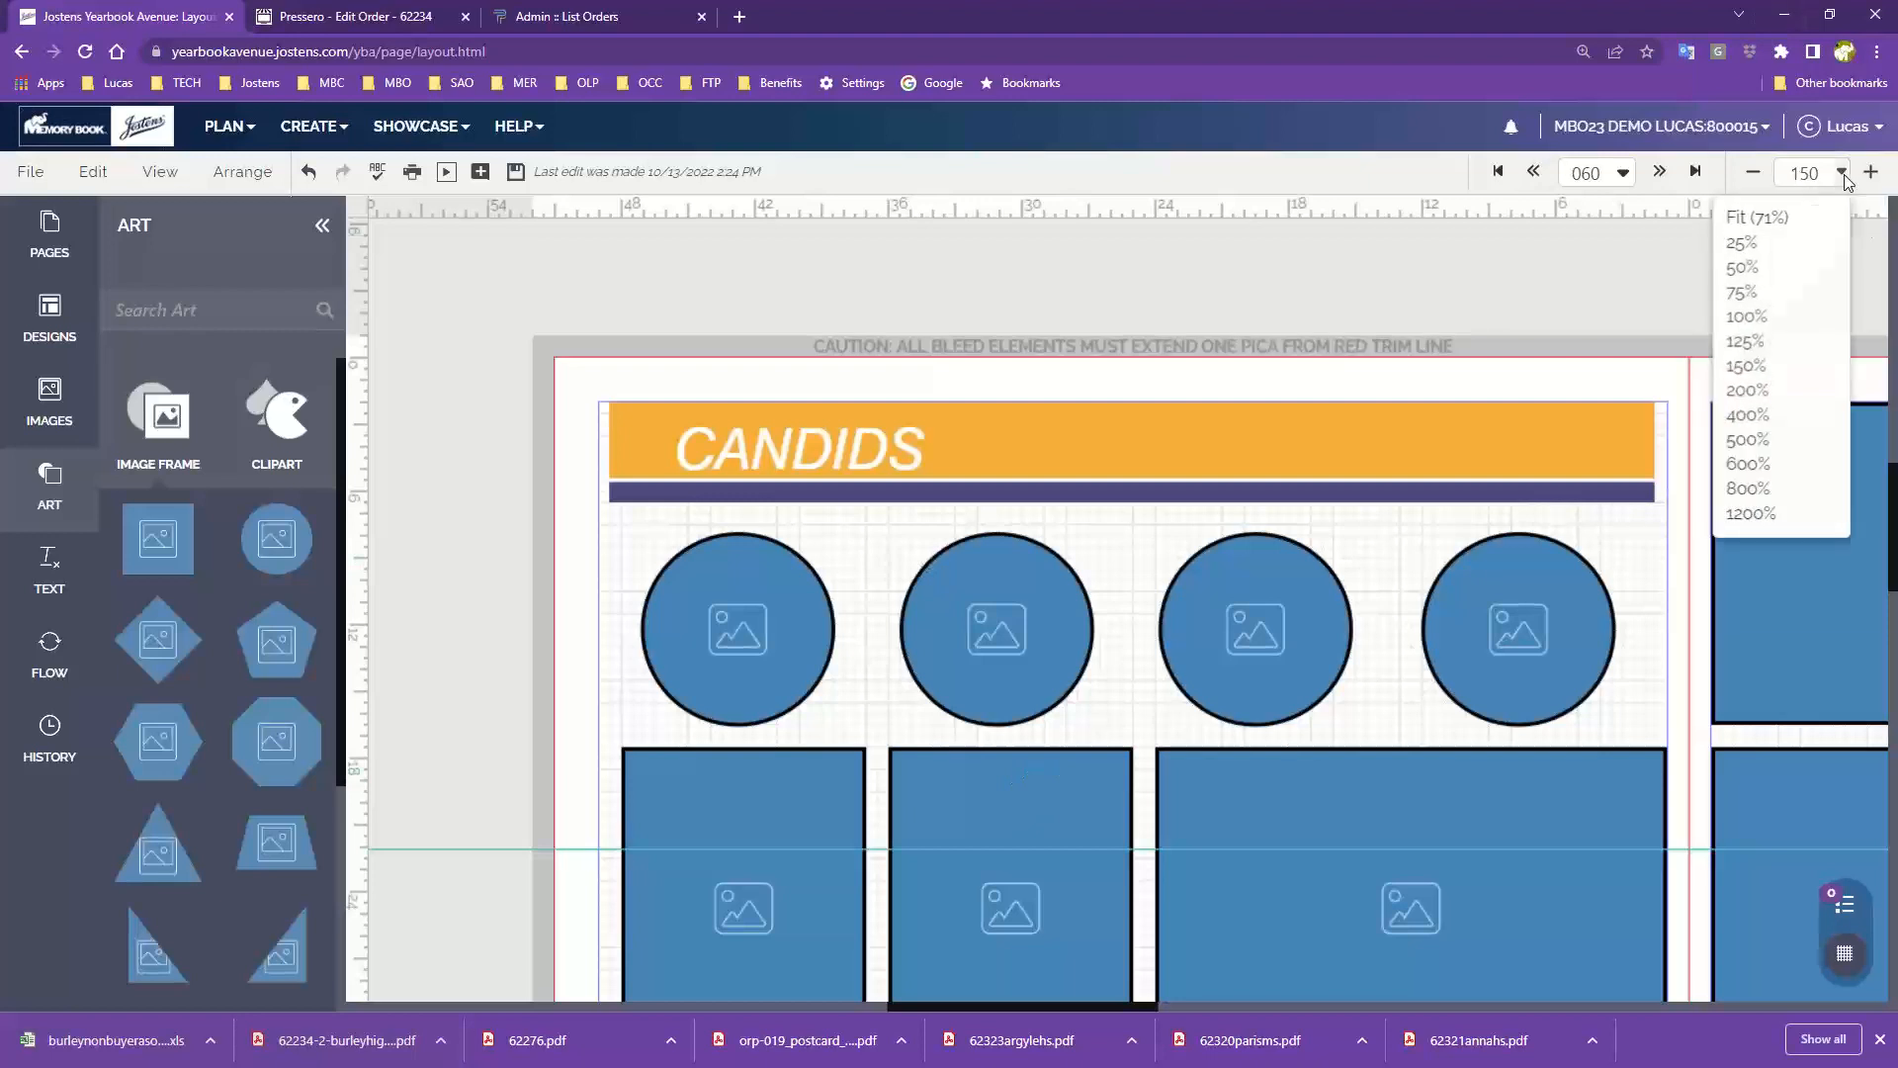
pyautogui.click(1757, 217)
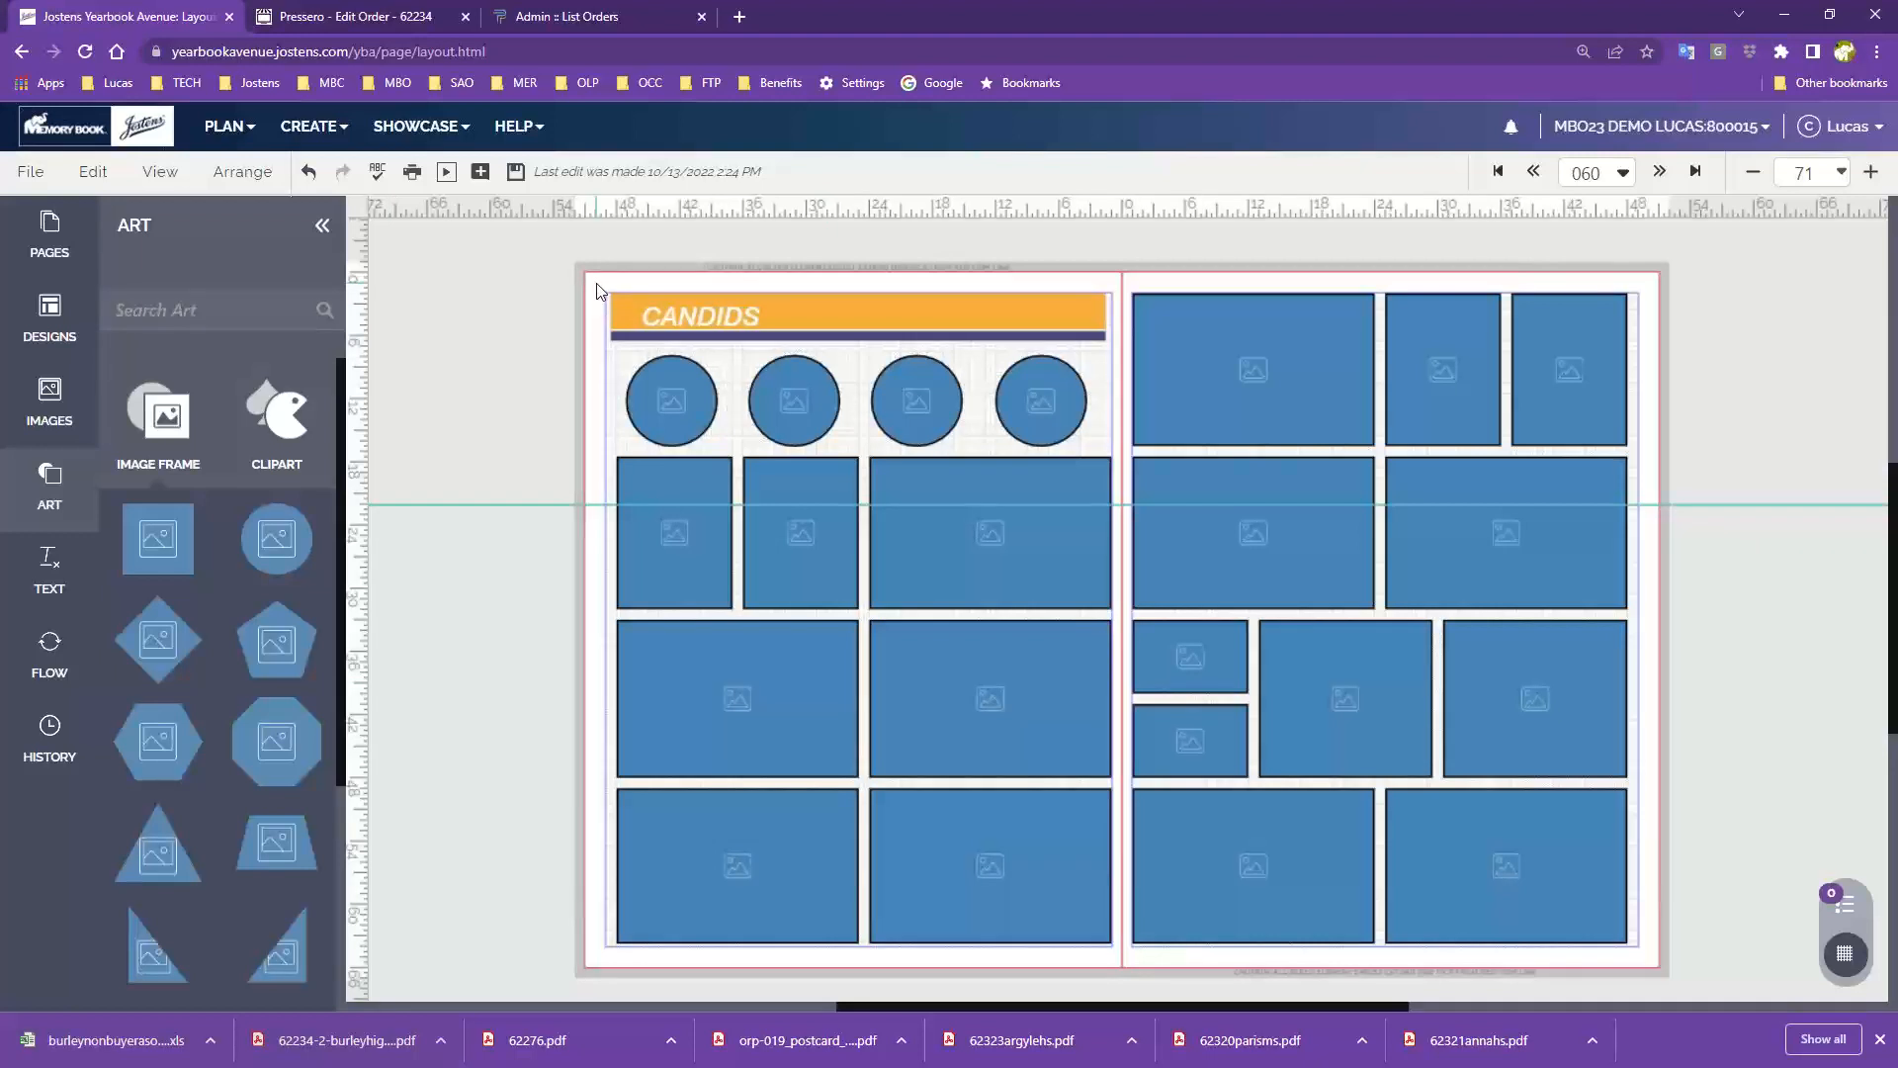
pyautogui.click(37, 176)
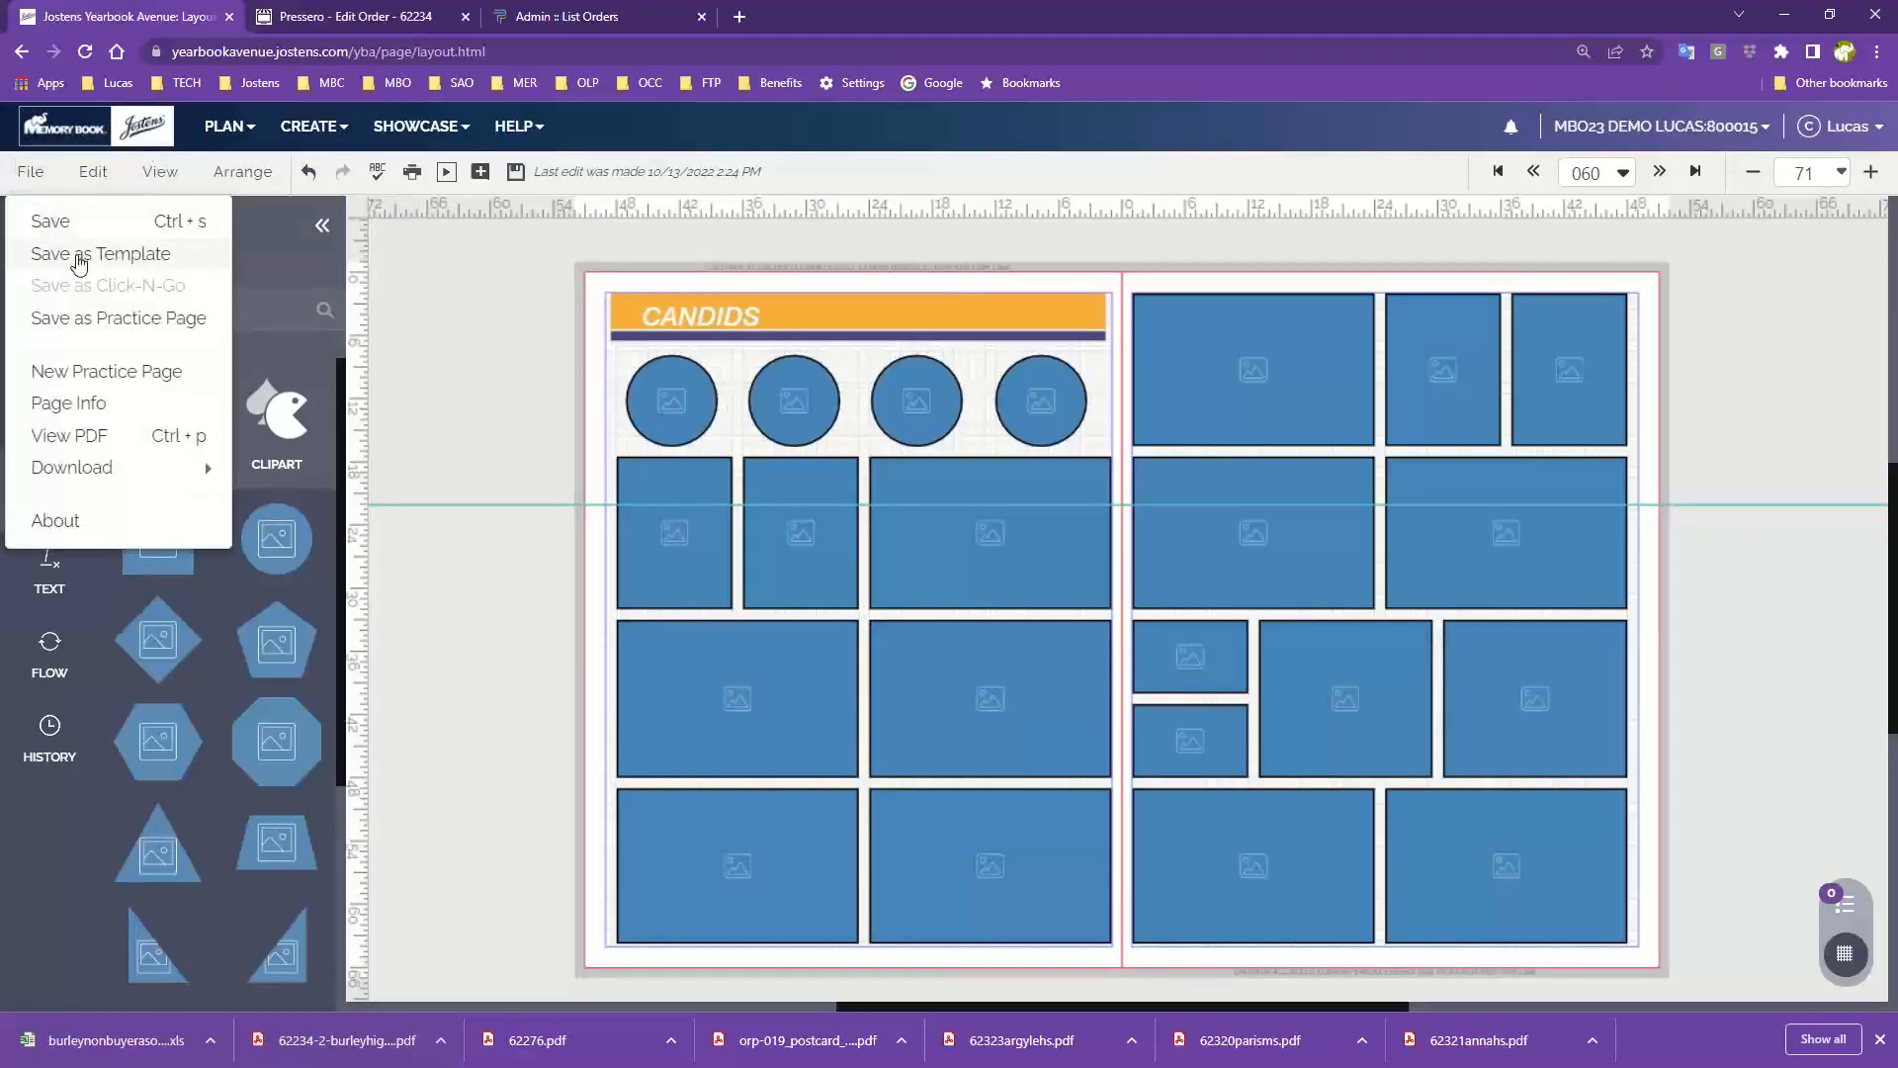
pyautogui.click(76, 255)
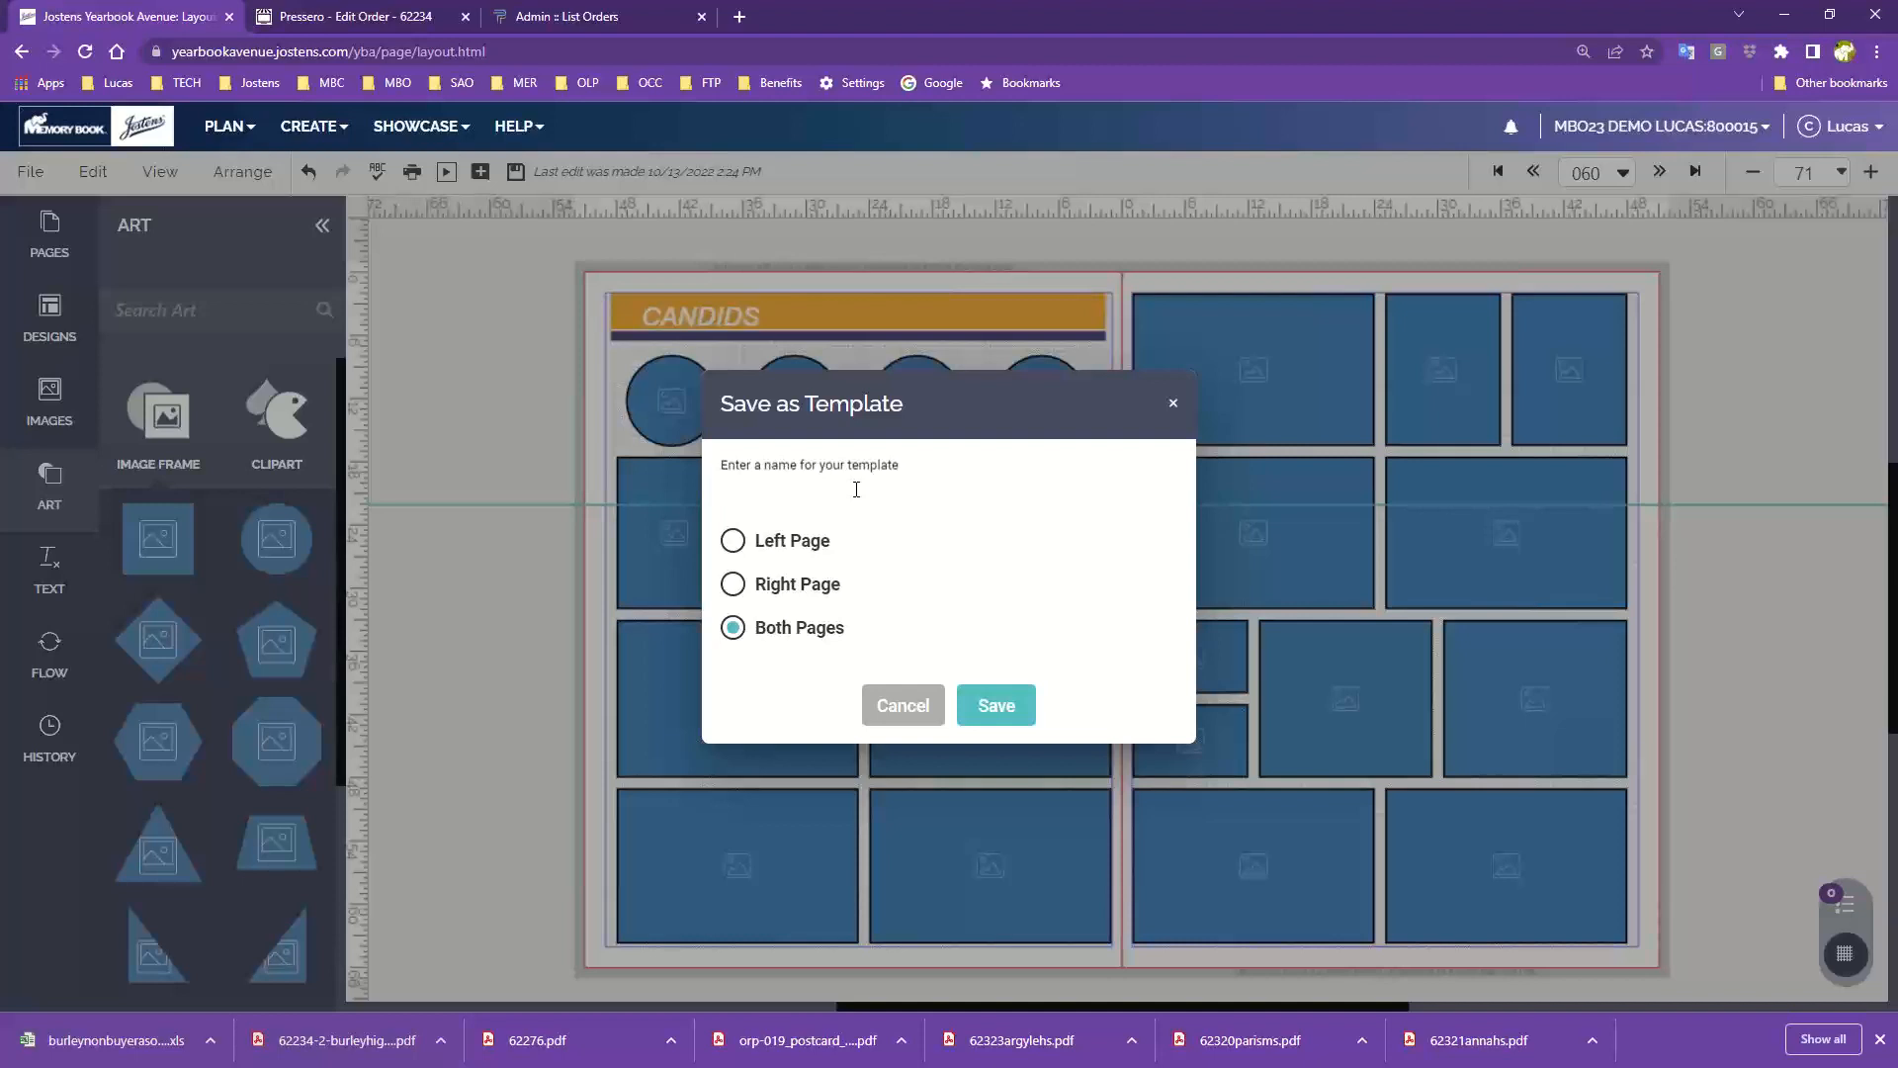
pyautogui.write('candid page 10-13-22')
pyautogui.click(733, 544)
pyautogui.click(998, 707)
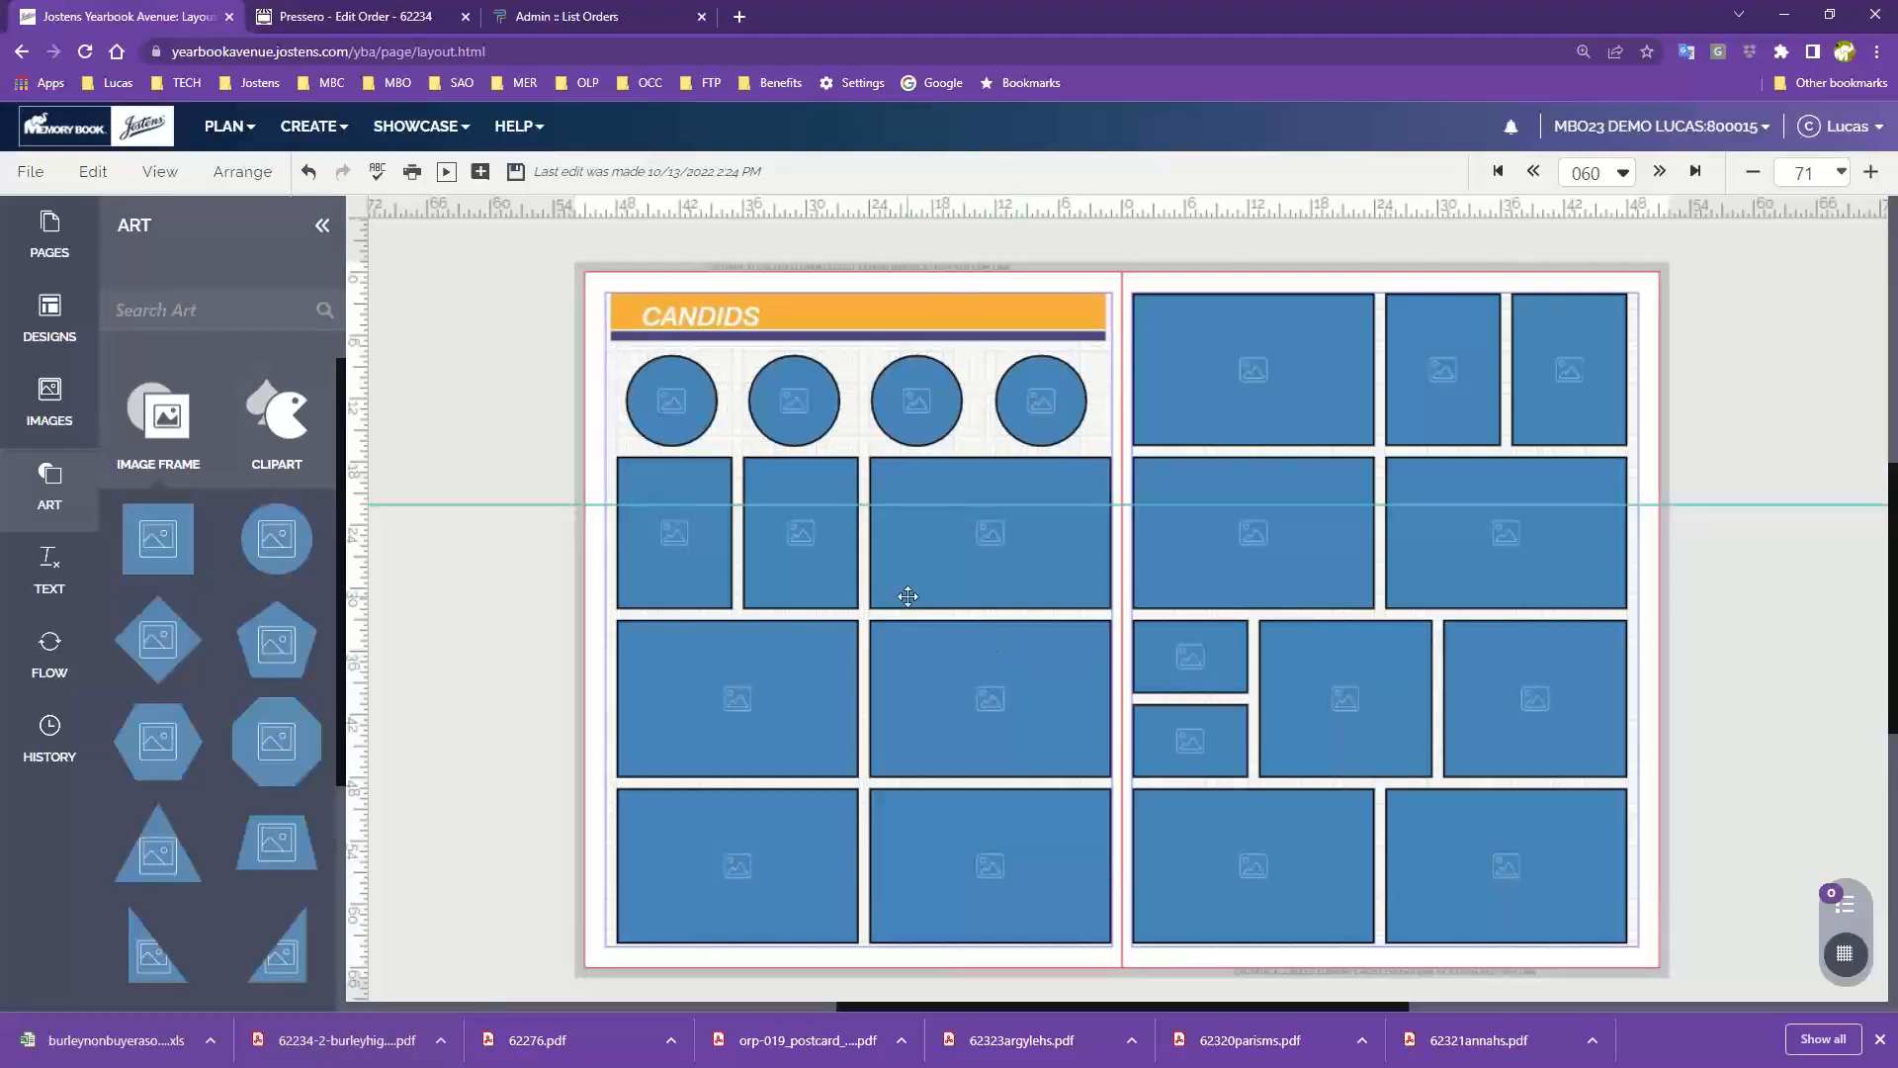
# Step: Show the custom My Templates collection in the designs library
pyautogui.click(37, 326)
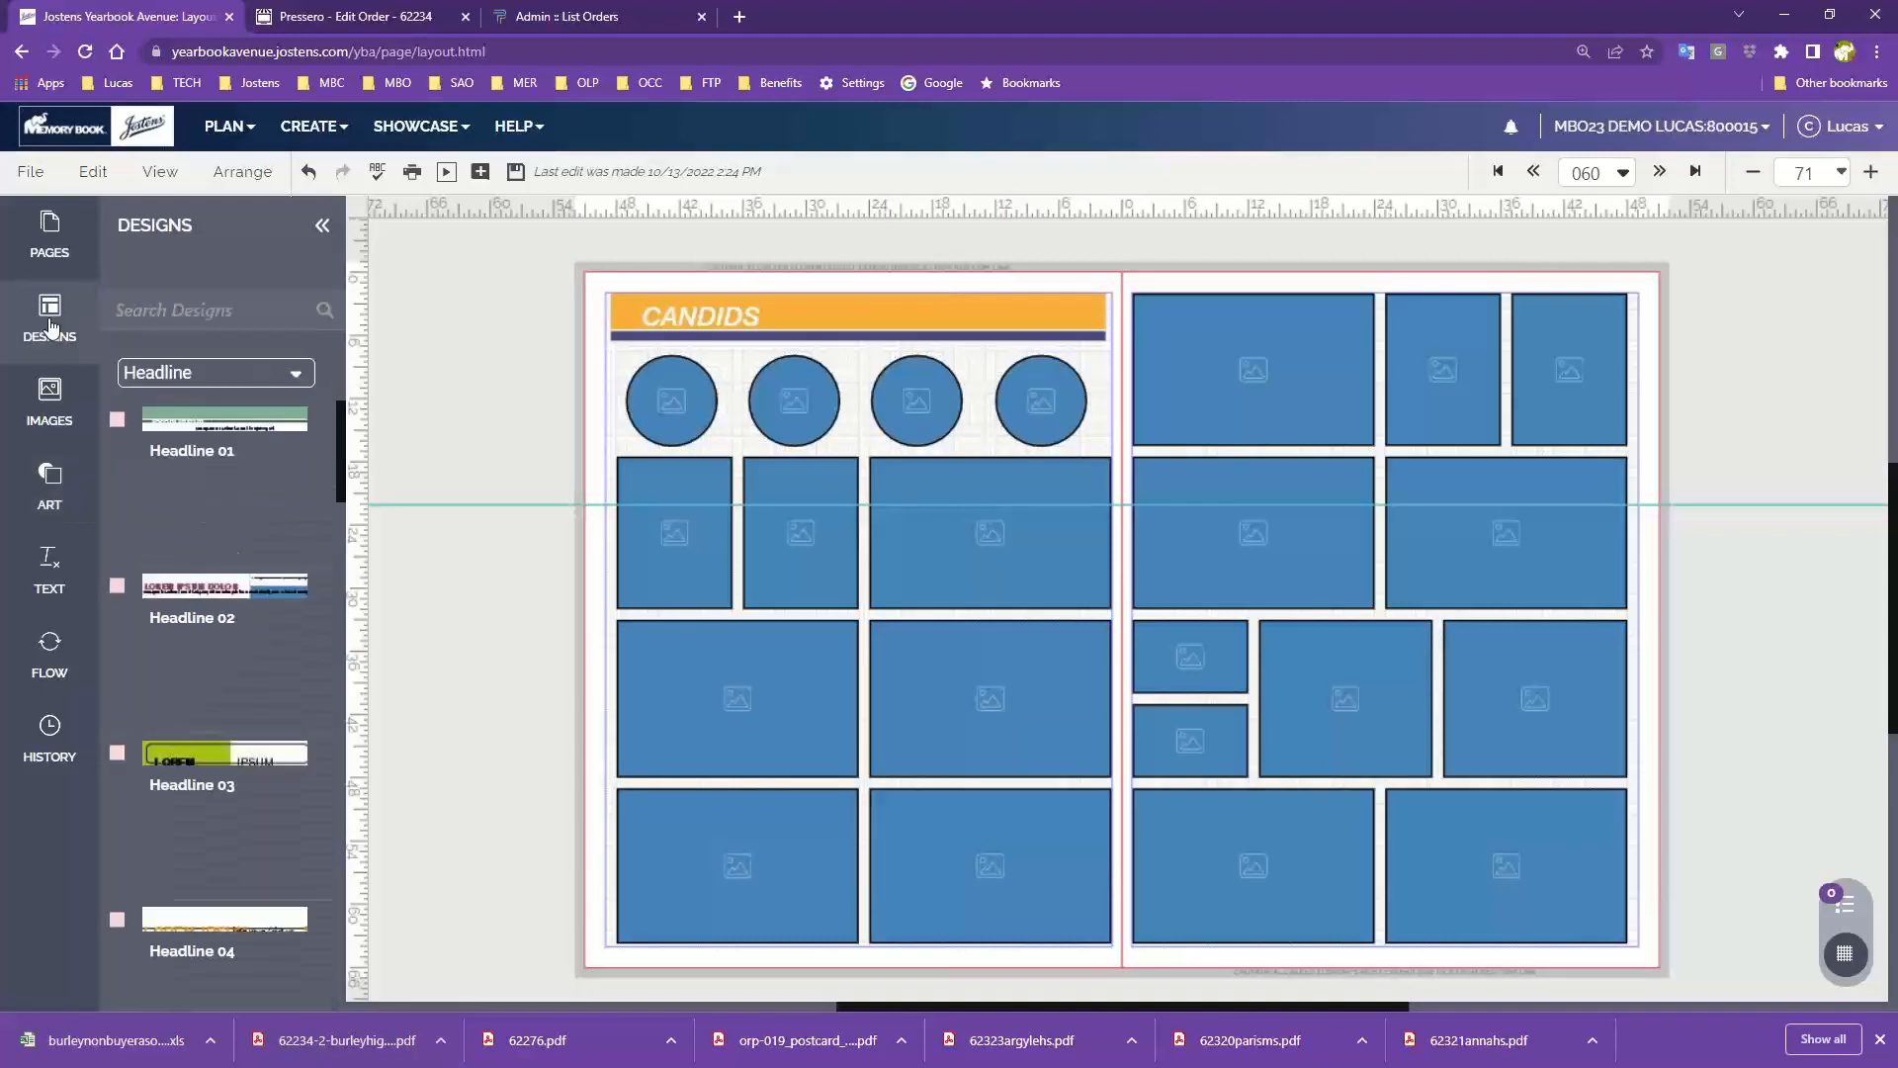
pyautogui.click(217, 320)
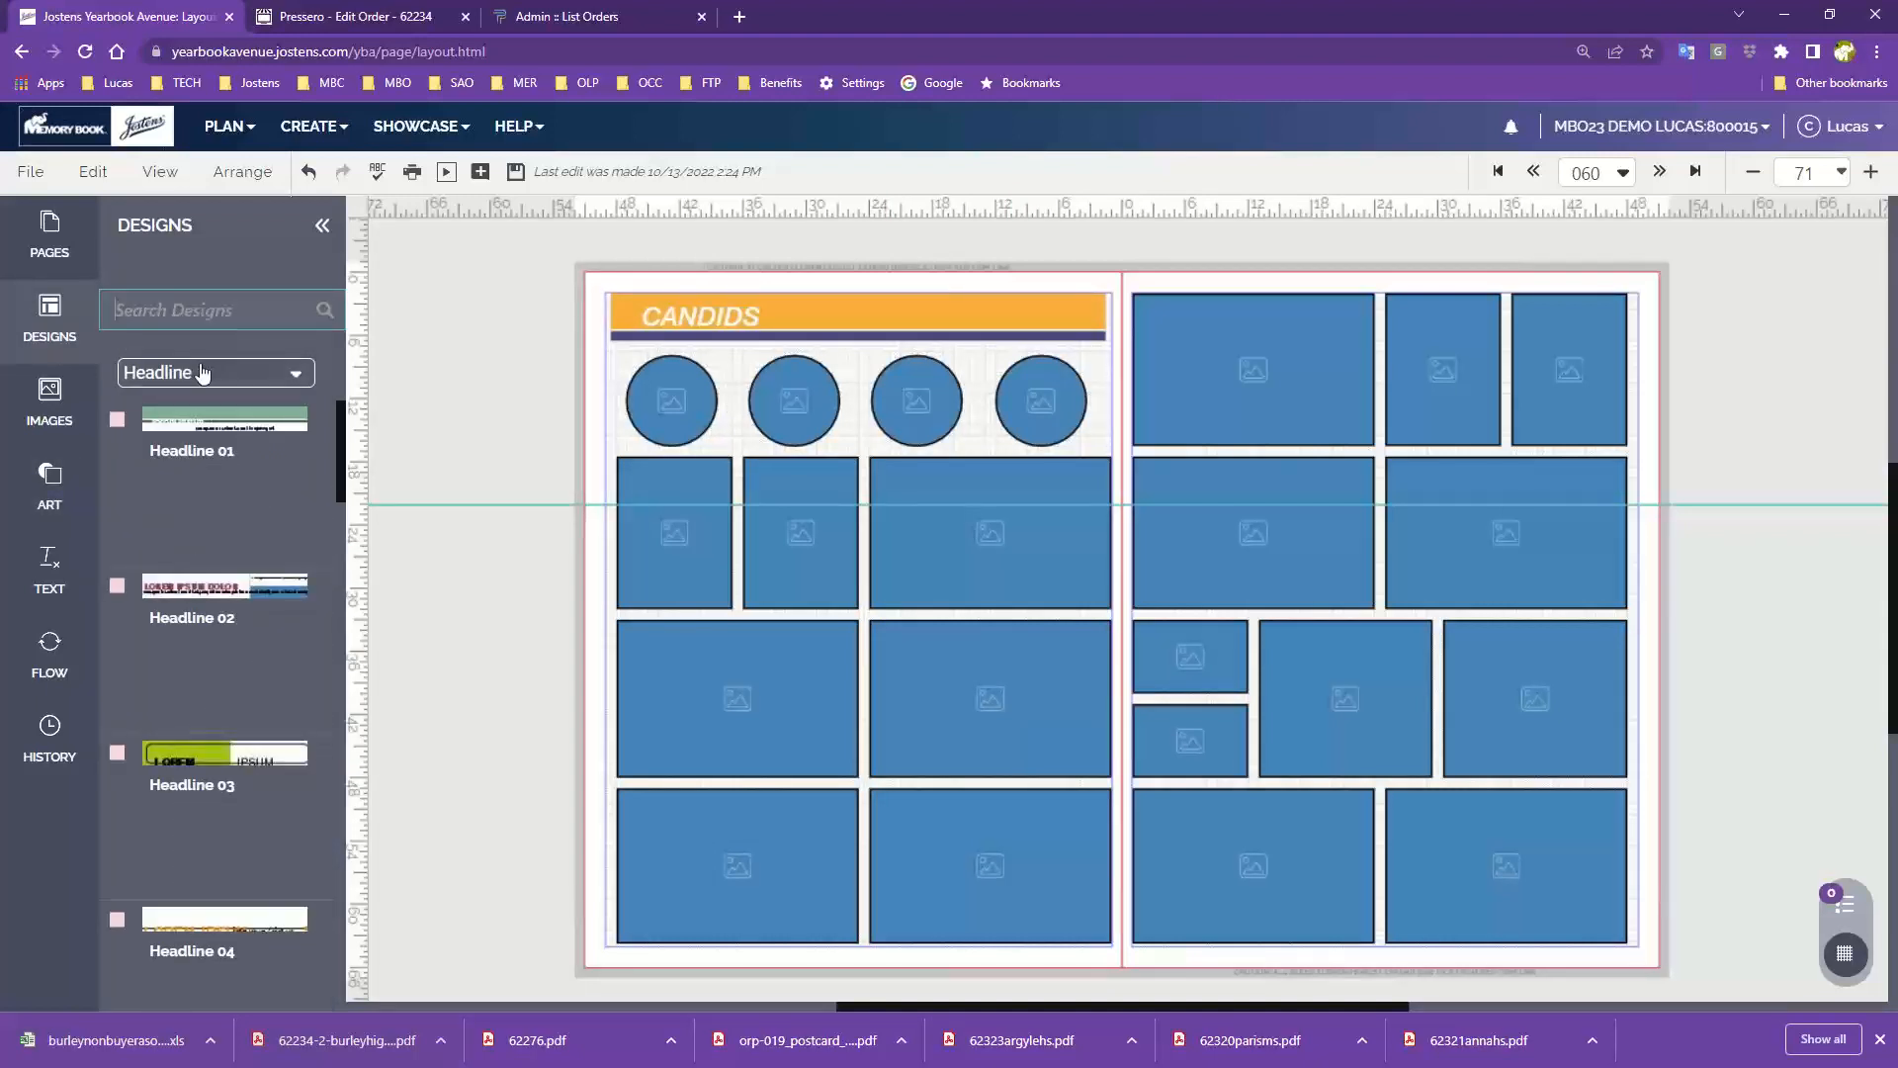
pyautogui.click(201, 372)
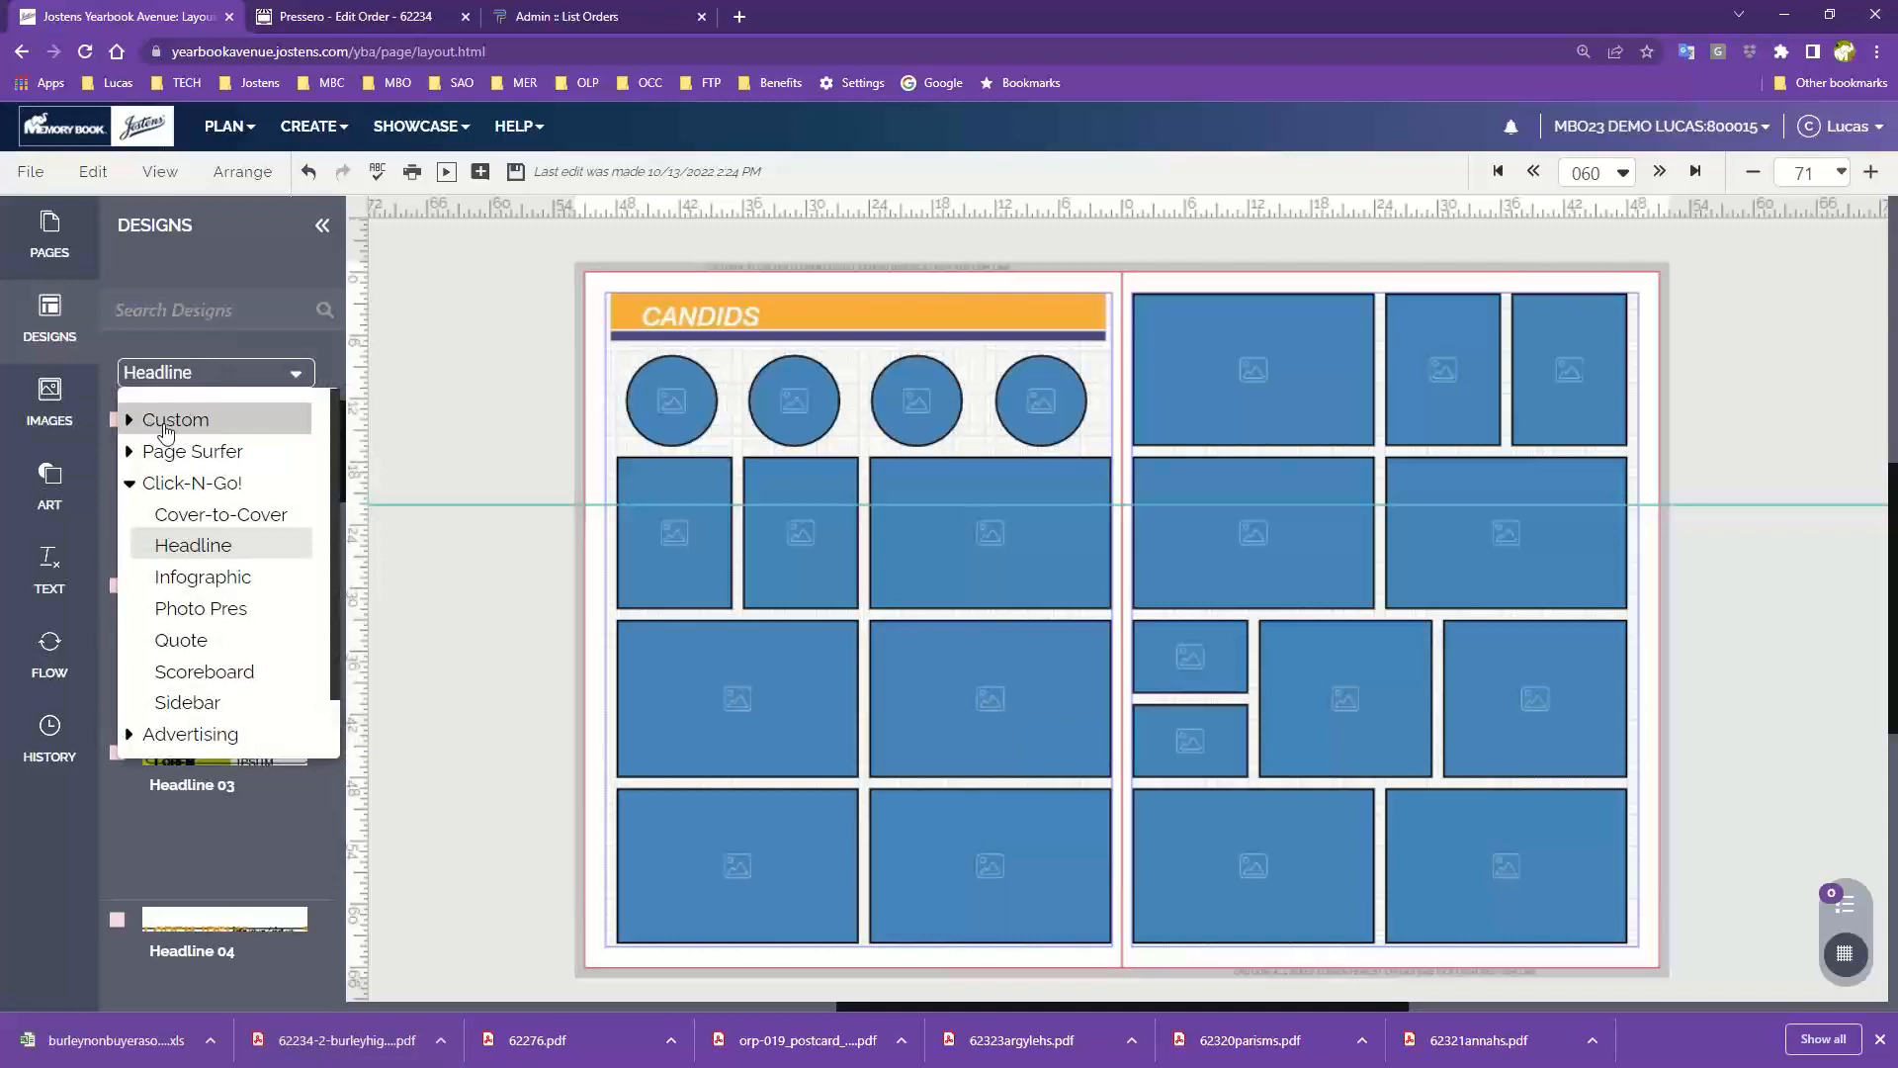
pyautogui.click(165, 429)
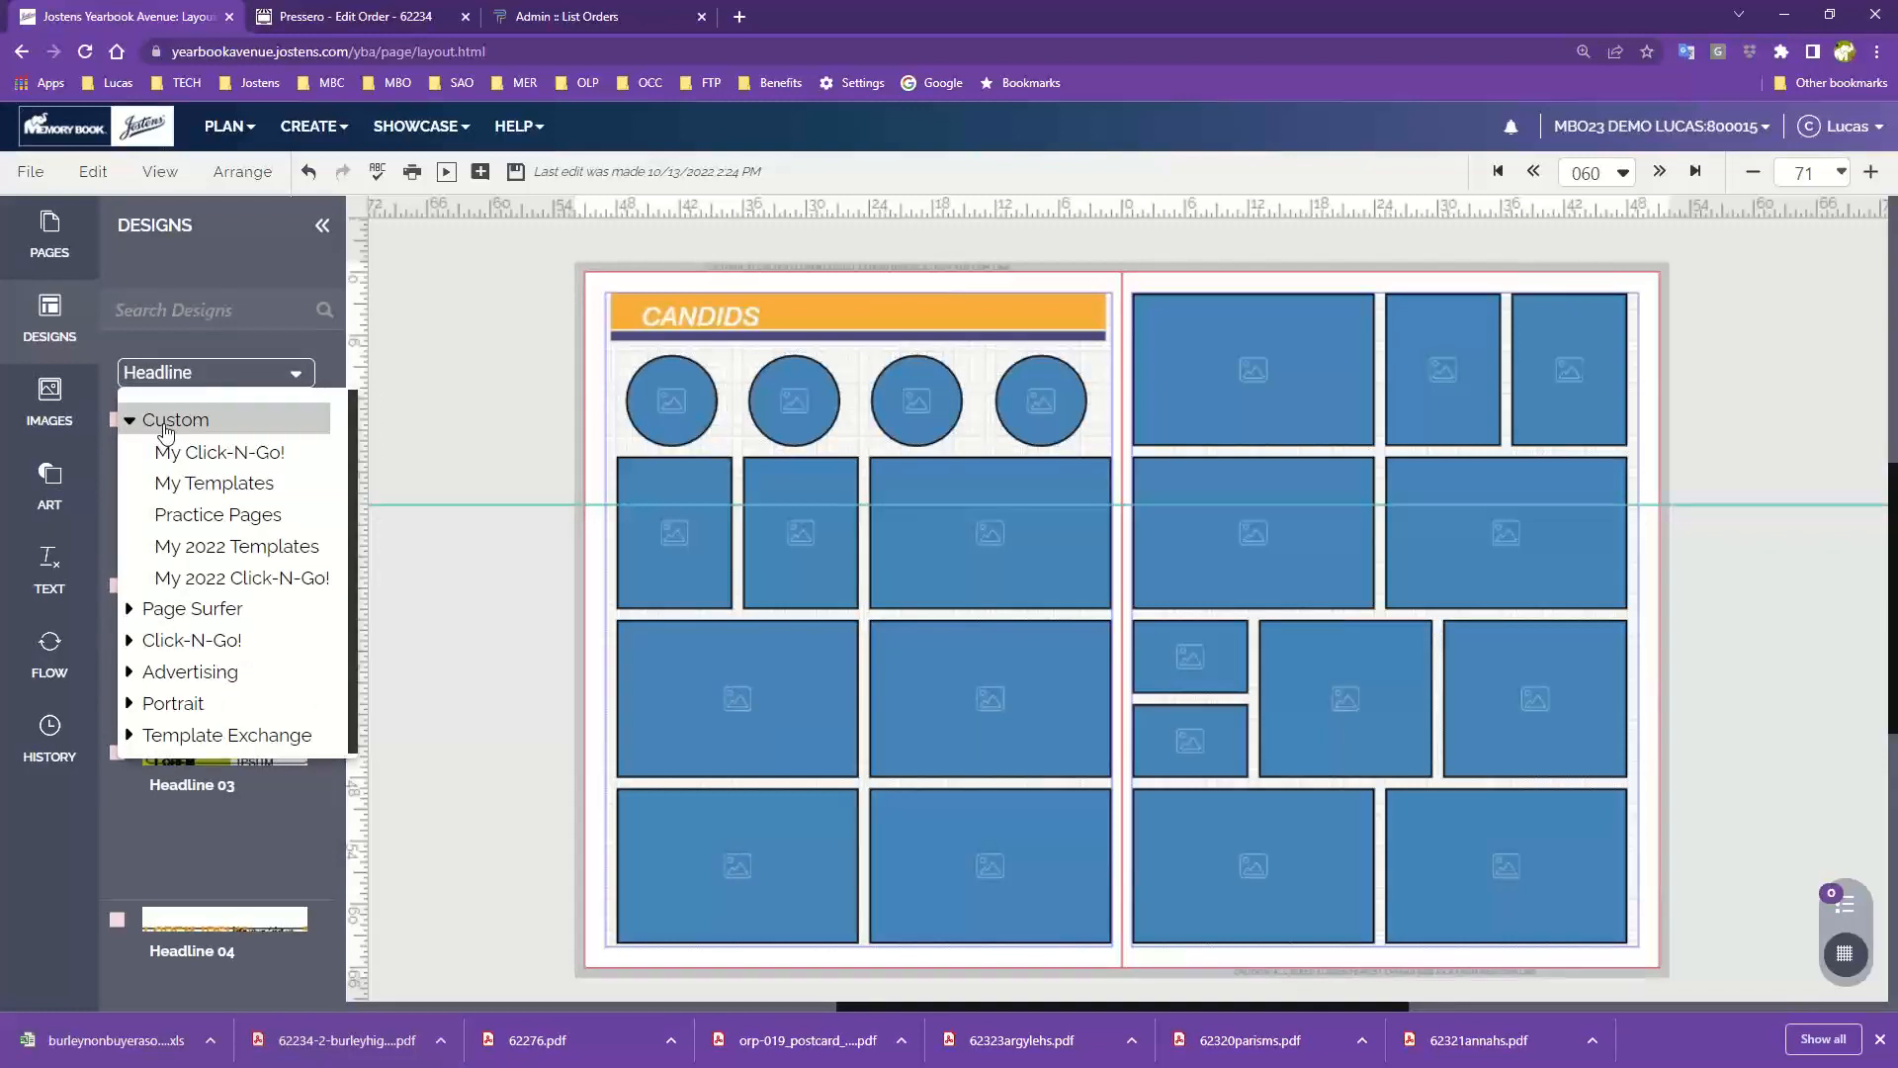
pyautogui.click(226, 492)
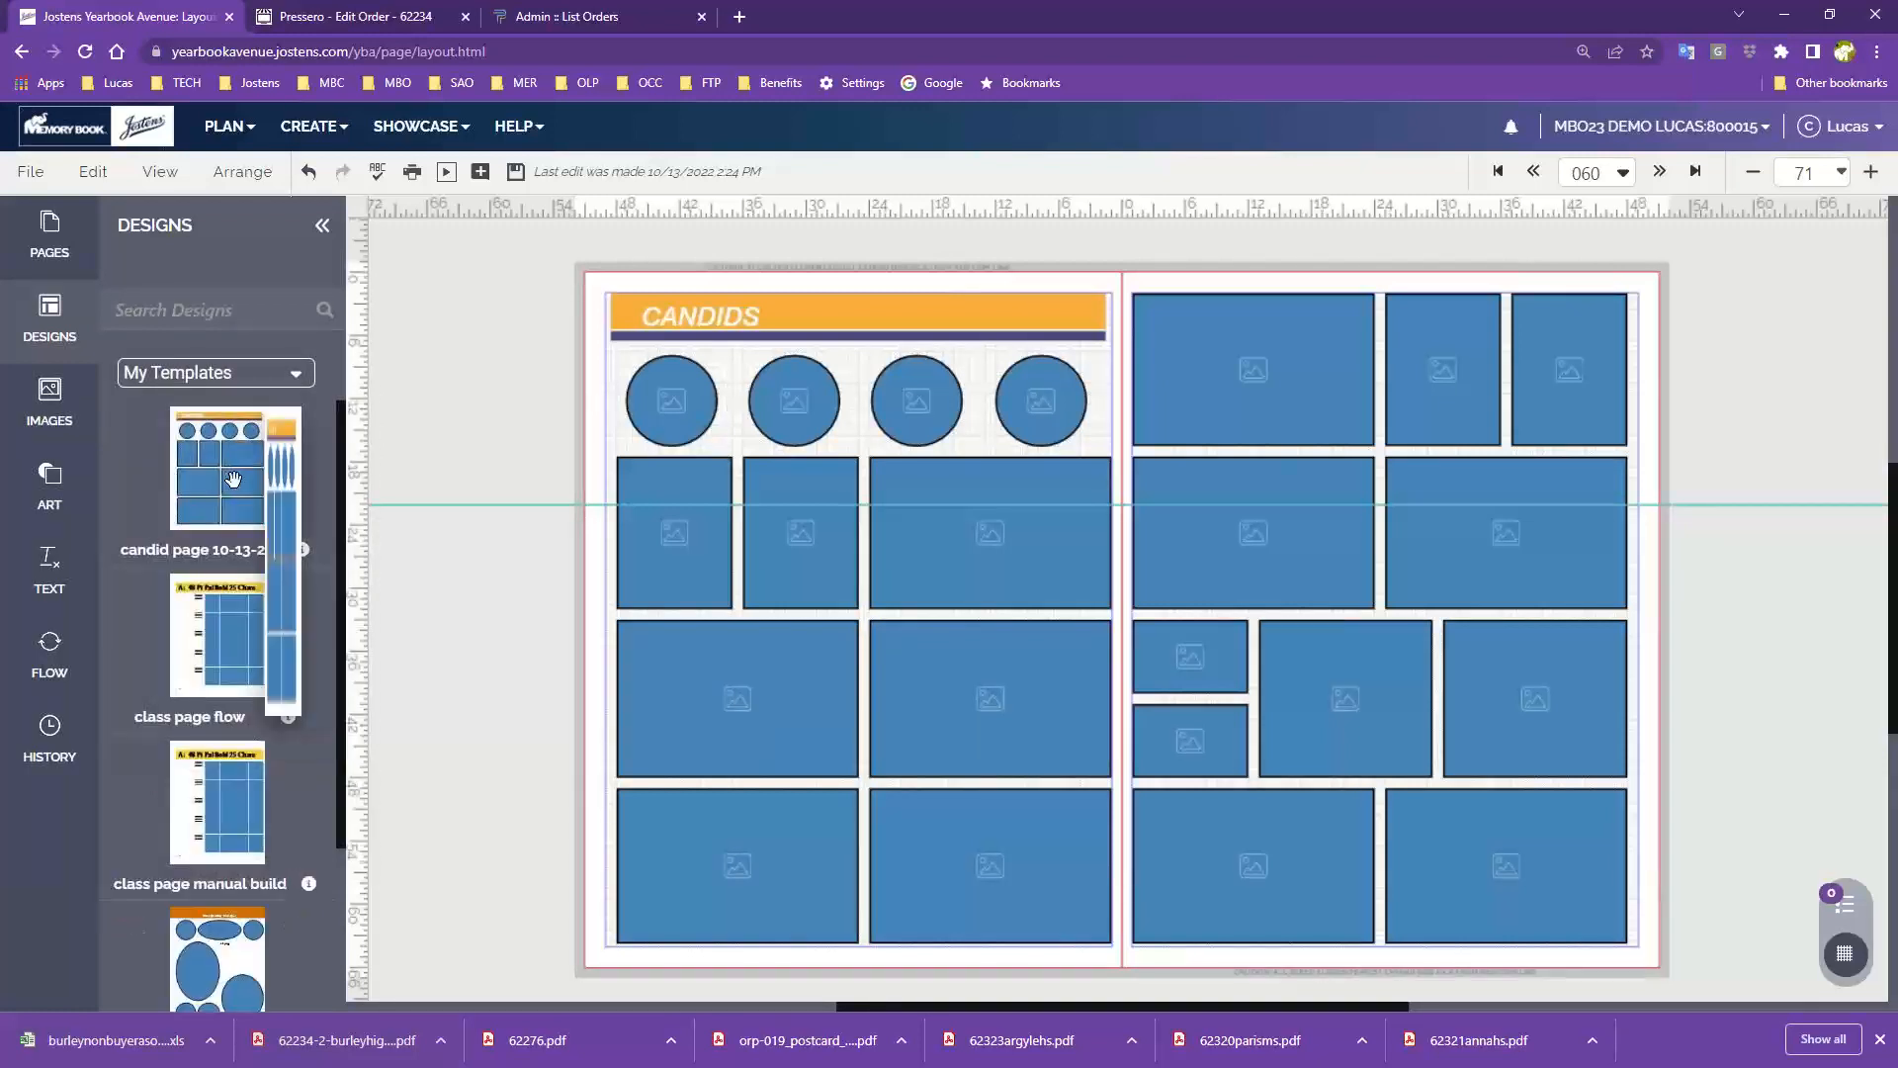
# Step: Apply the "candid page 10-13-22" template to the right-hand page without retaining existing content, and save the spread
pyautogui.moveTo(183, 473)
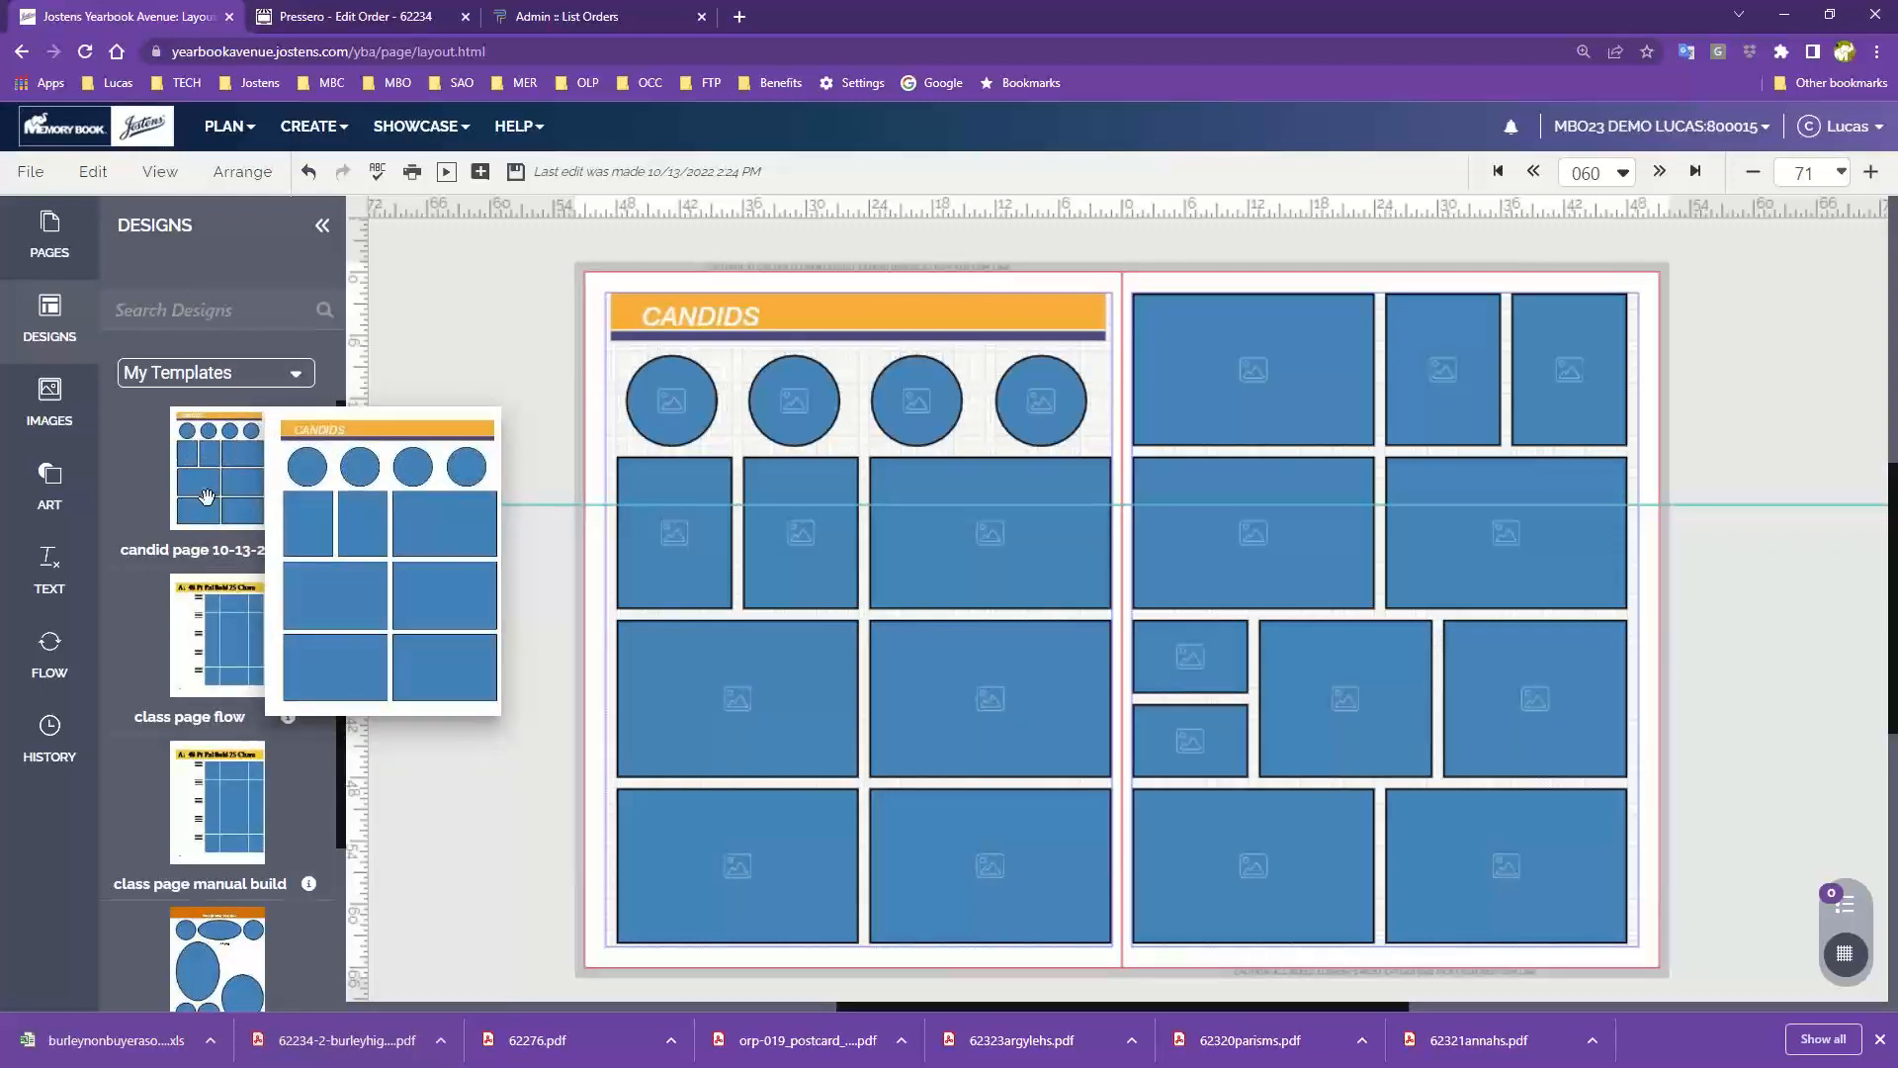
pyautogui.moveTo(206, 479); pyautogui.dragTo(1426, 588)
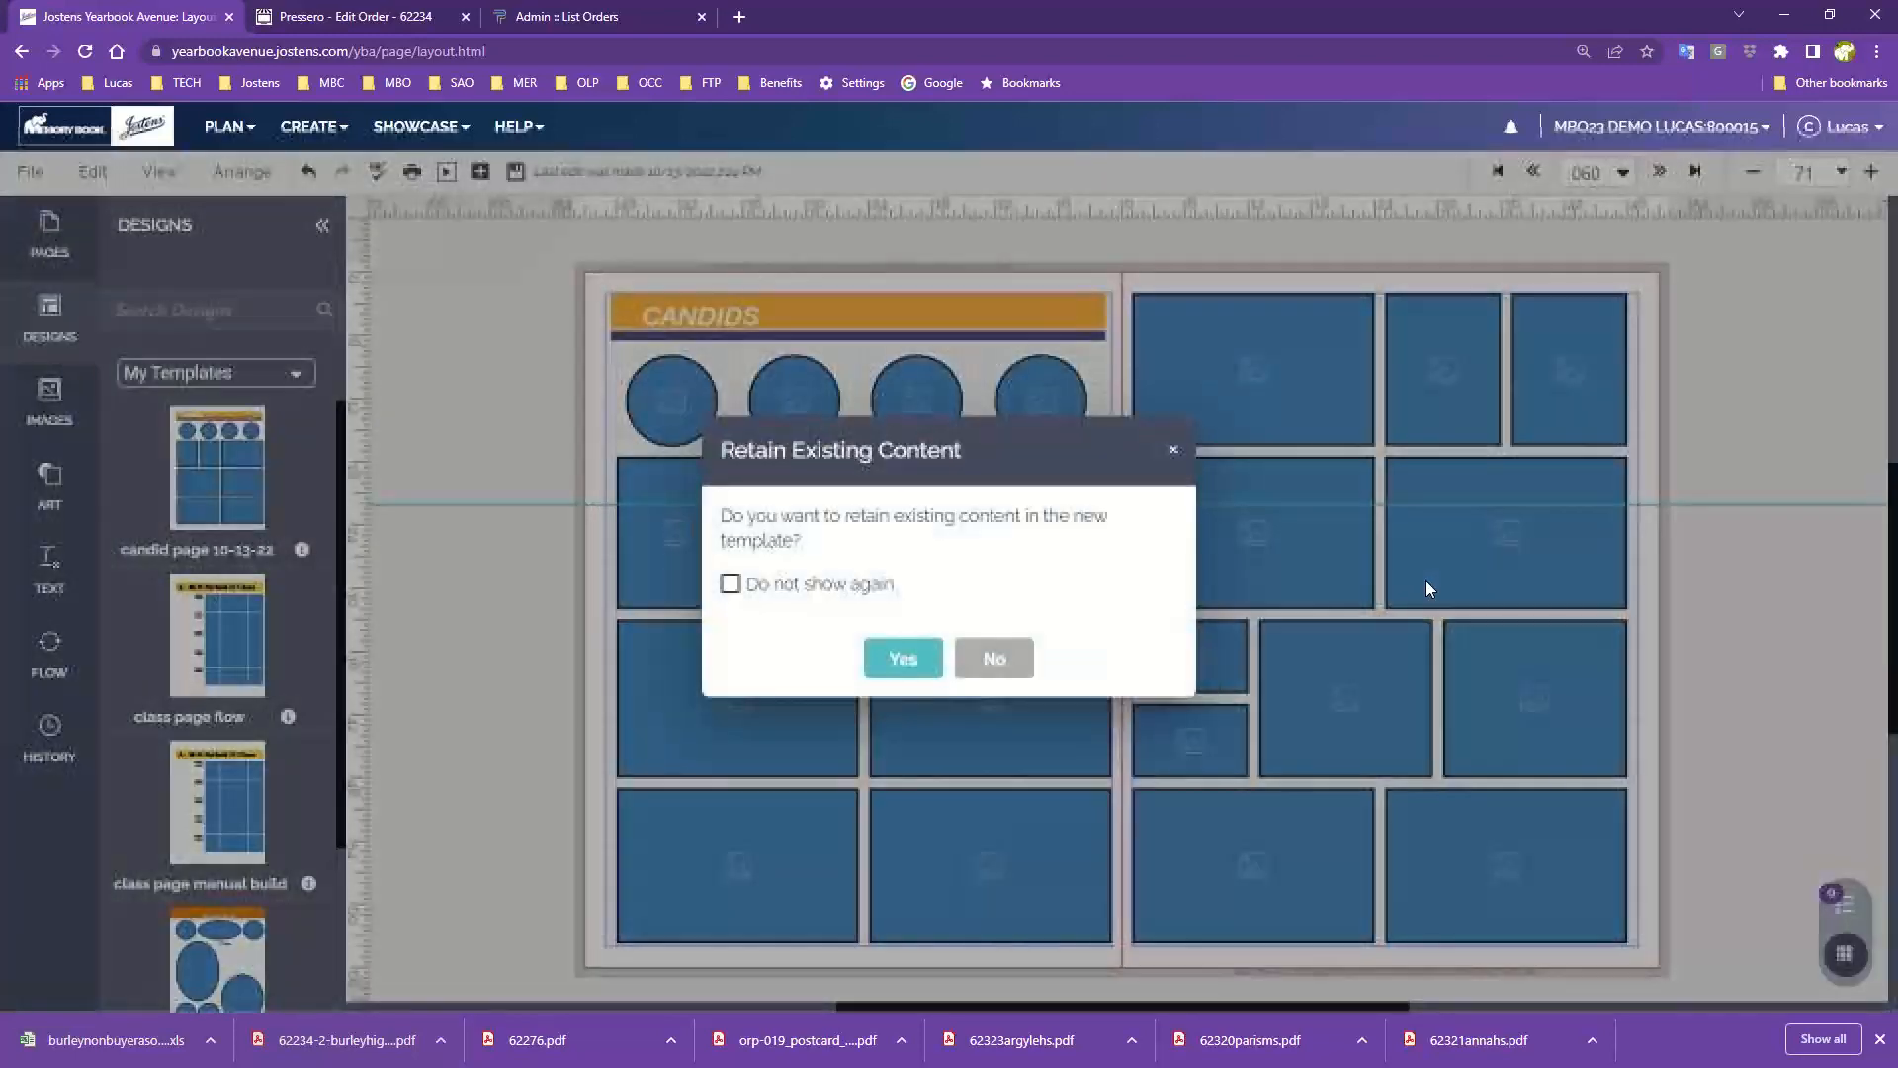
pyautogui.click(1001, 661)
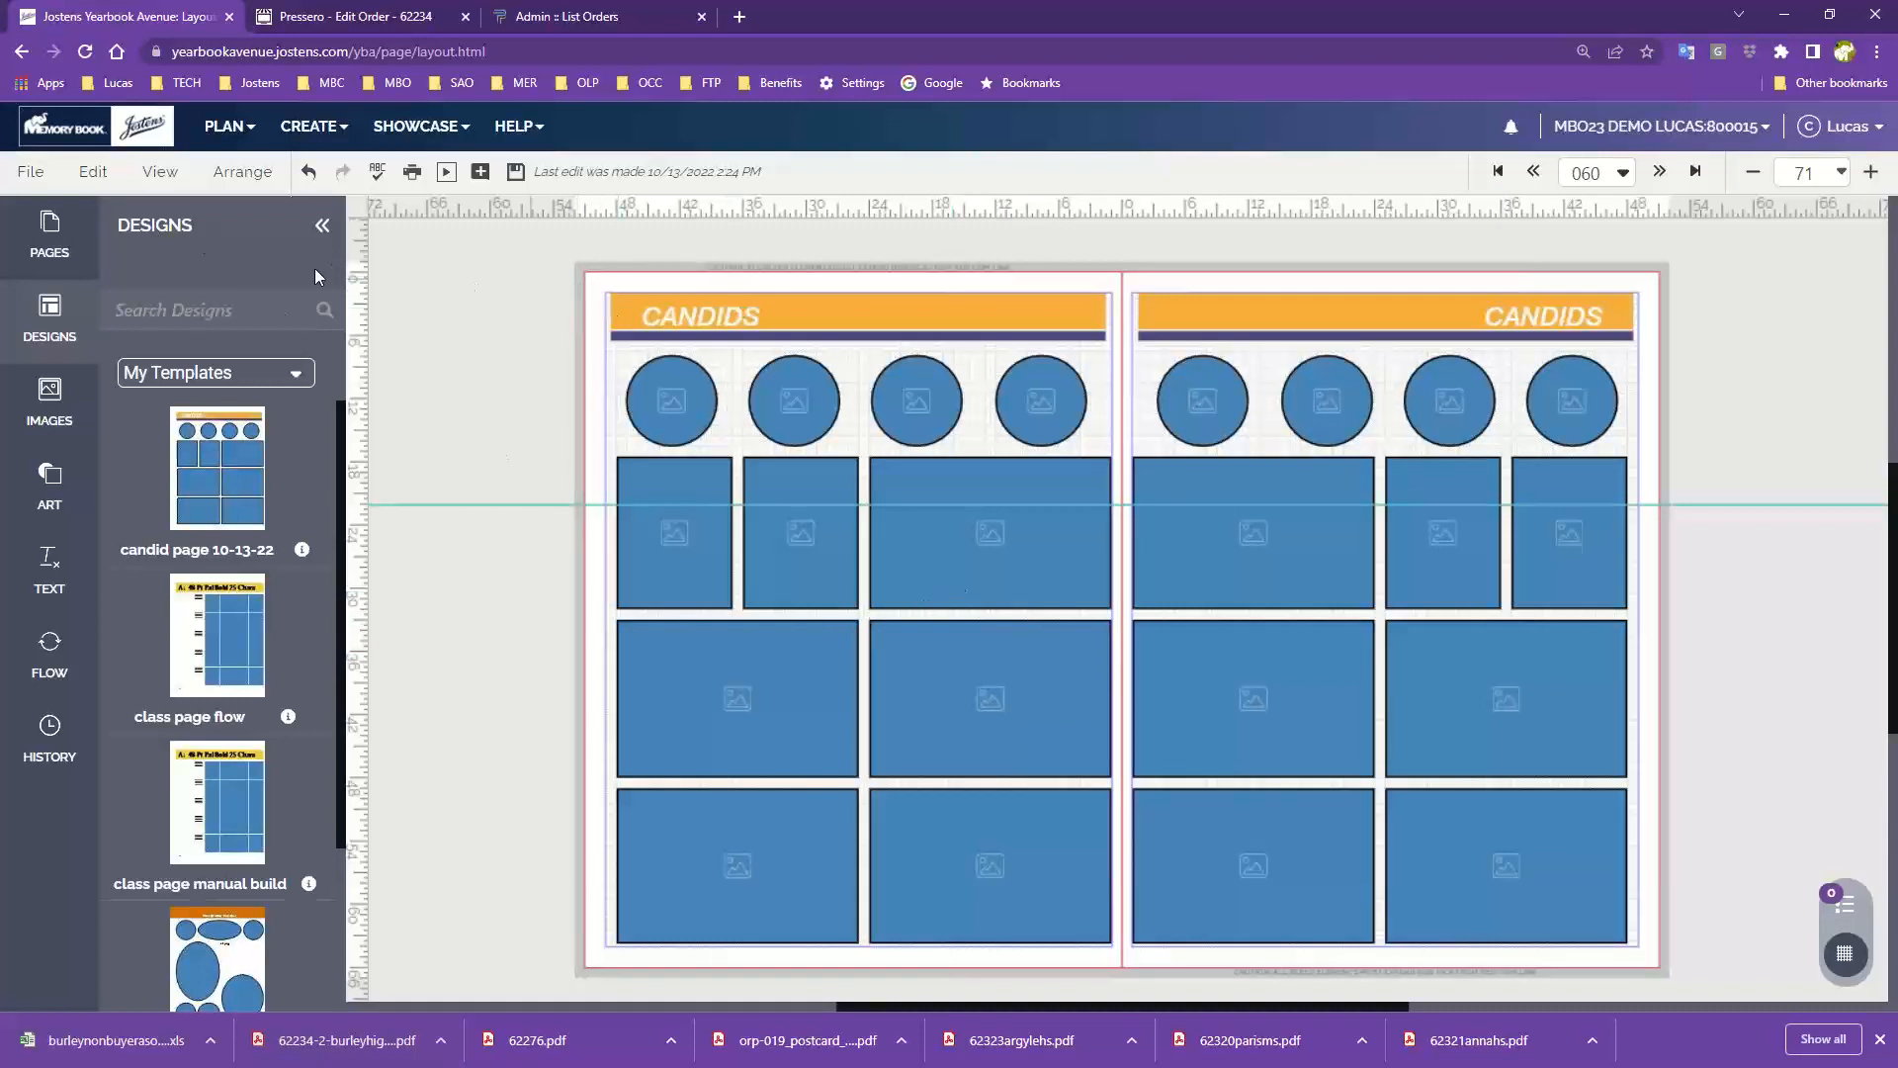
pyautogui.click(516, 173)
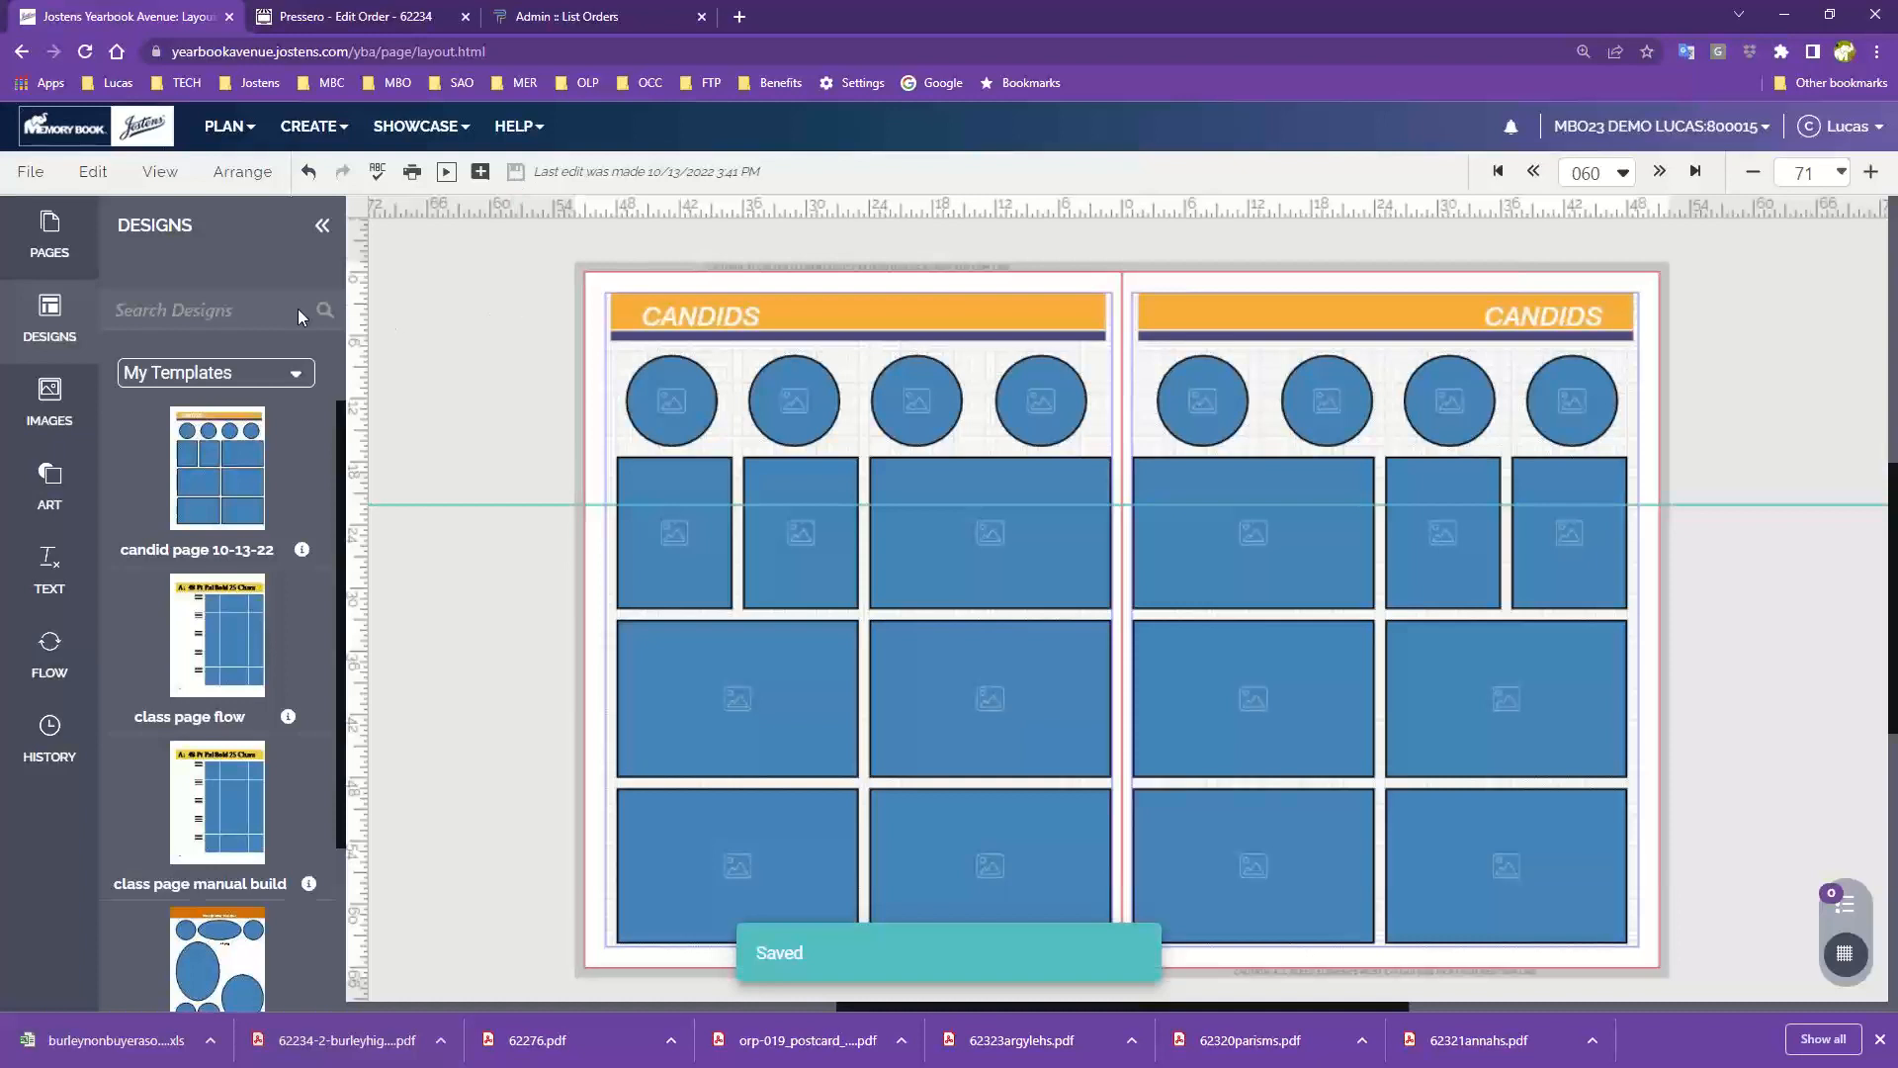
# Step: Switch the layout to single-page view and go to page 061
pyautogui.click(161, 176)
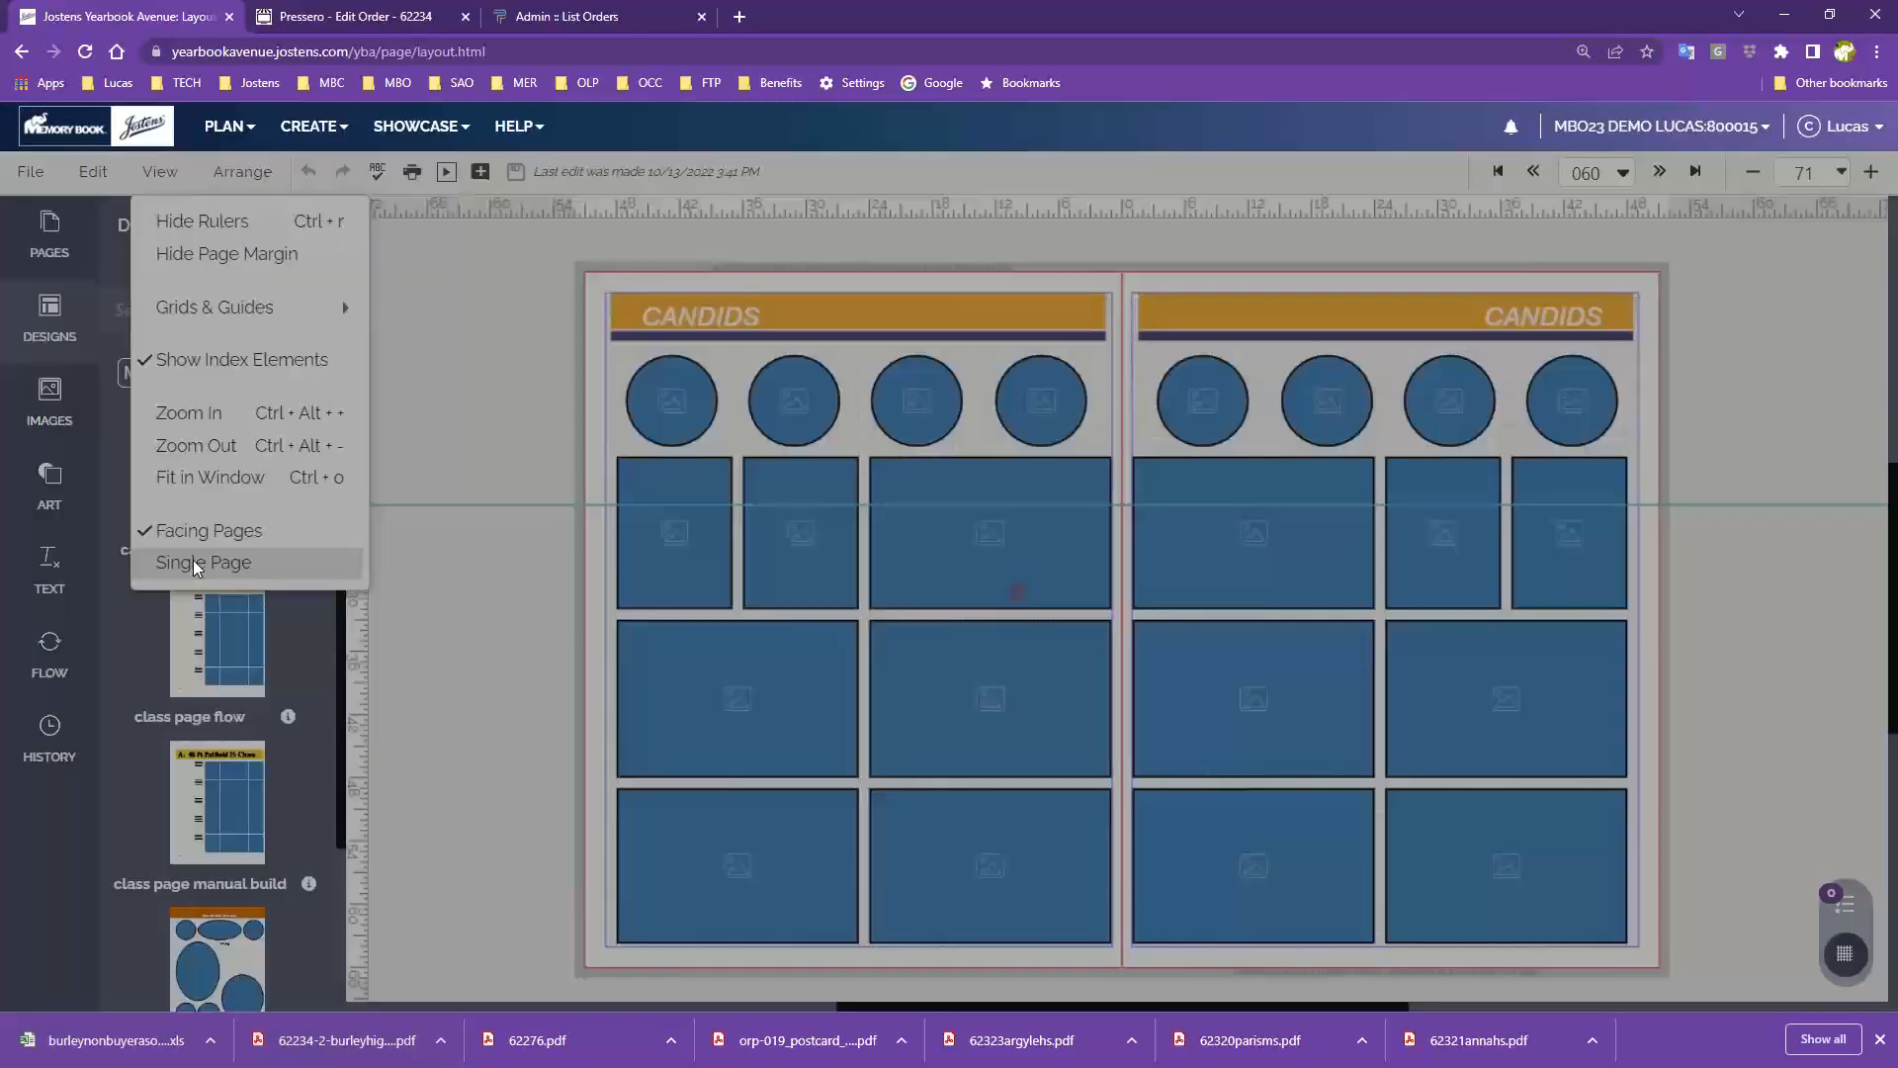
pyautogui.click(195, 563)
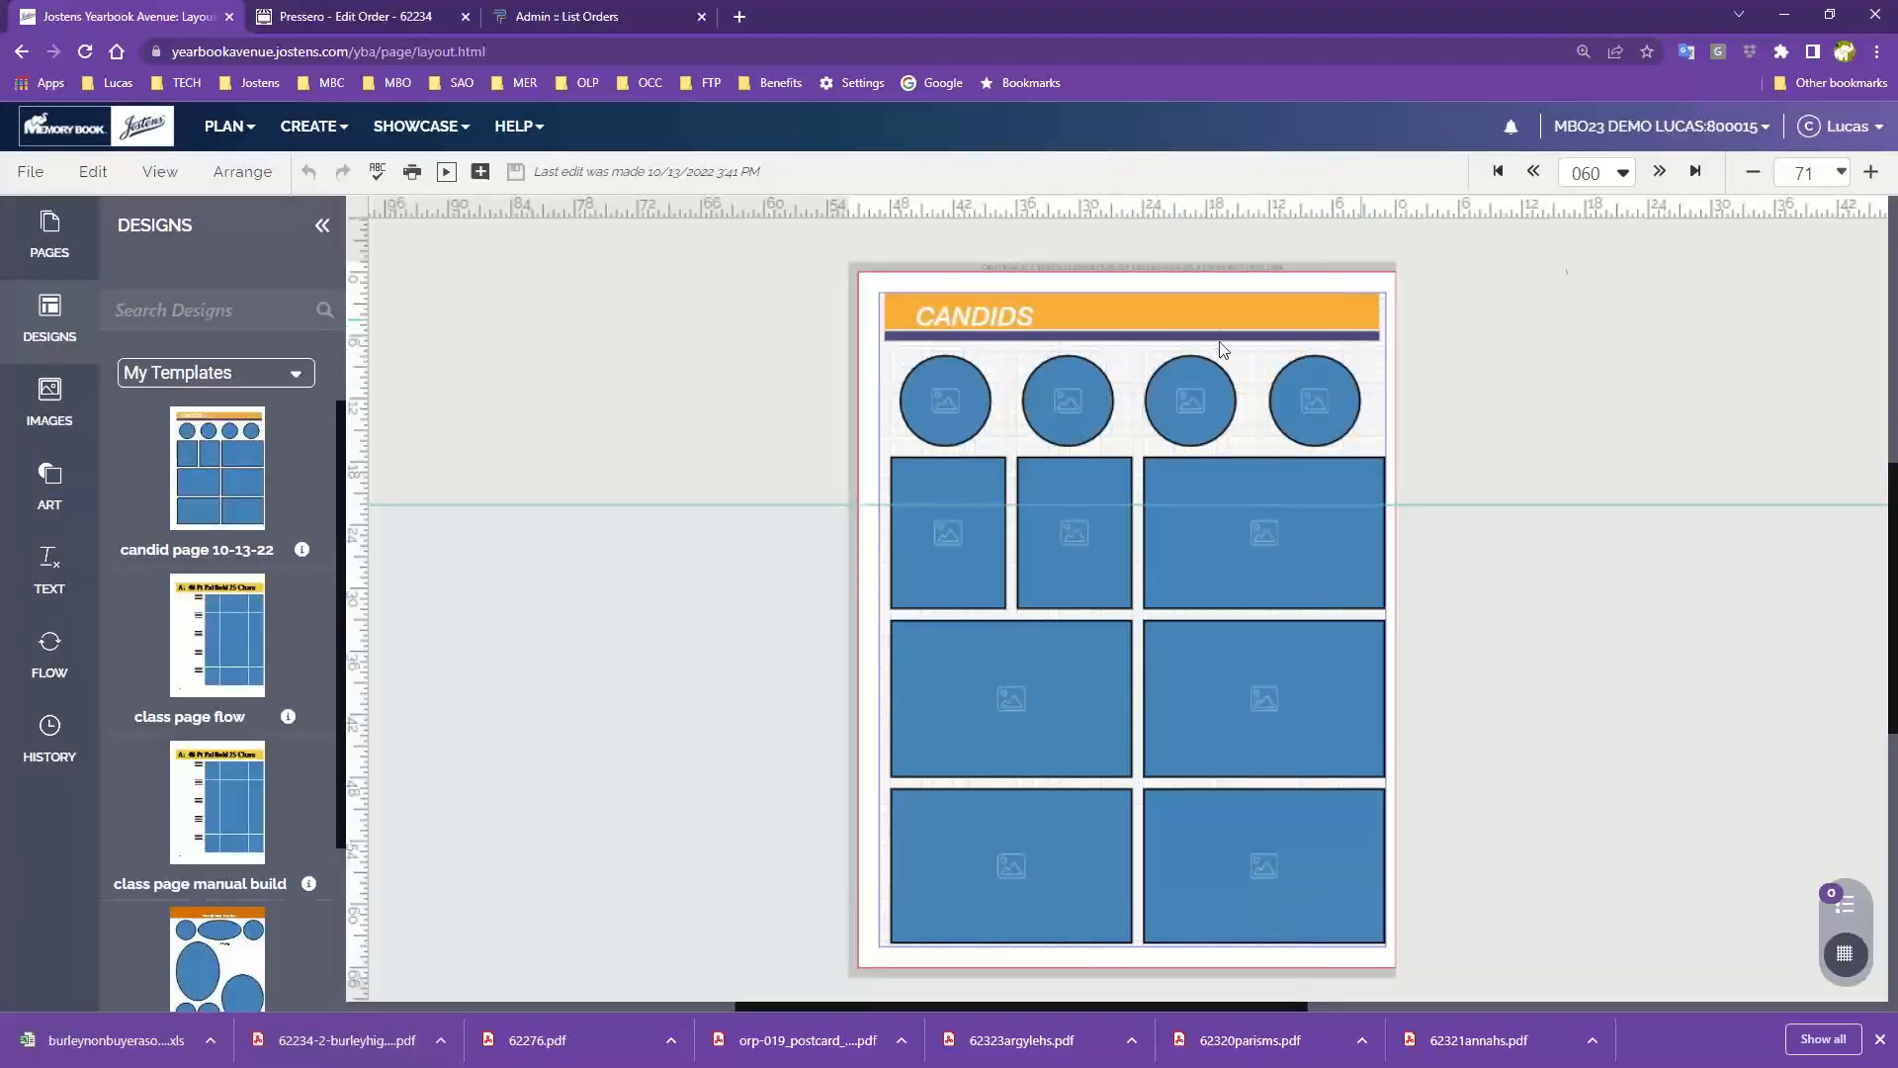
pyautogui.click(1660, 172)
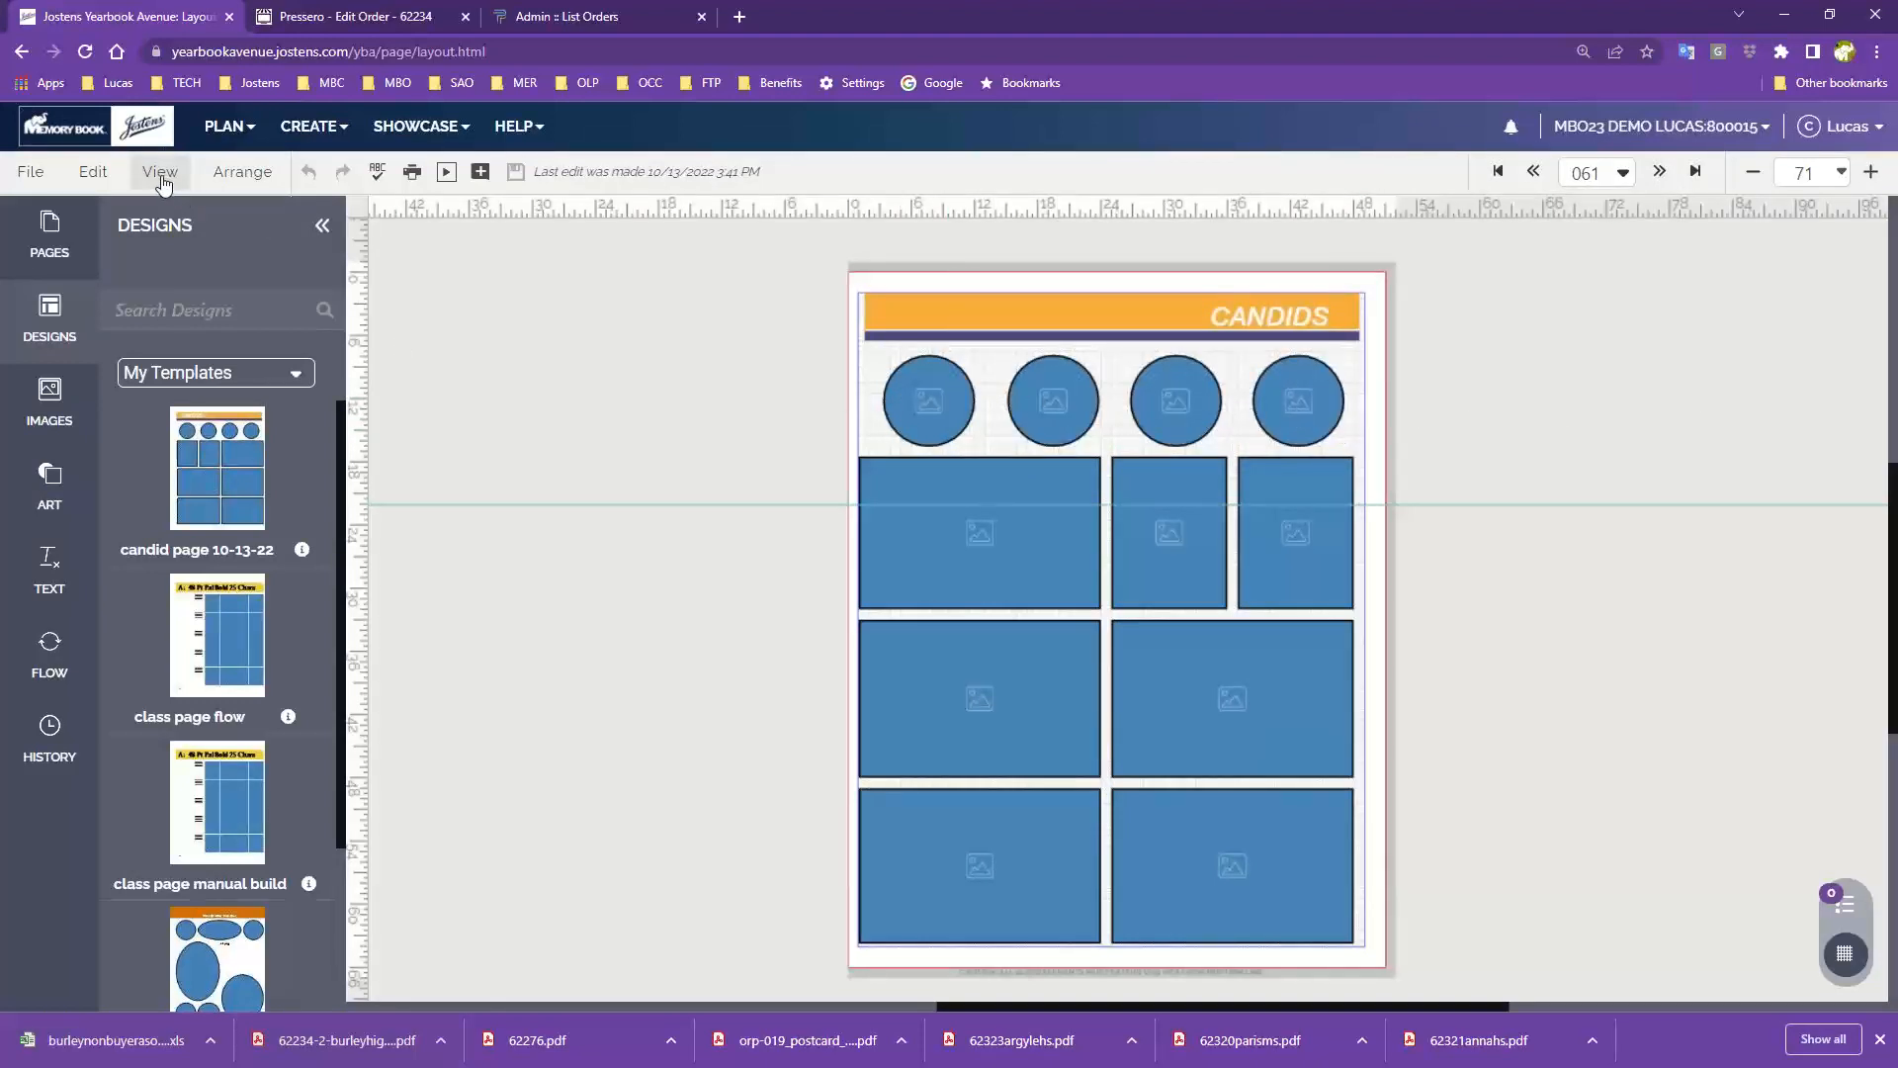
# Step: Try mirroring page 061 vertically and reverse it with a second vertical mirror
pyautogui.click(253, 175)
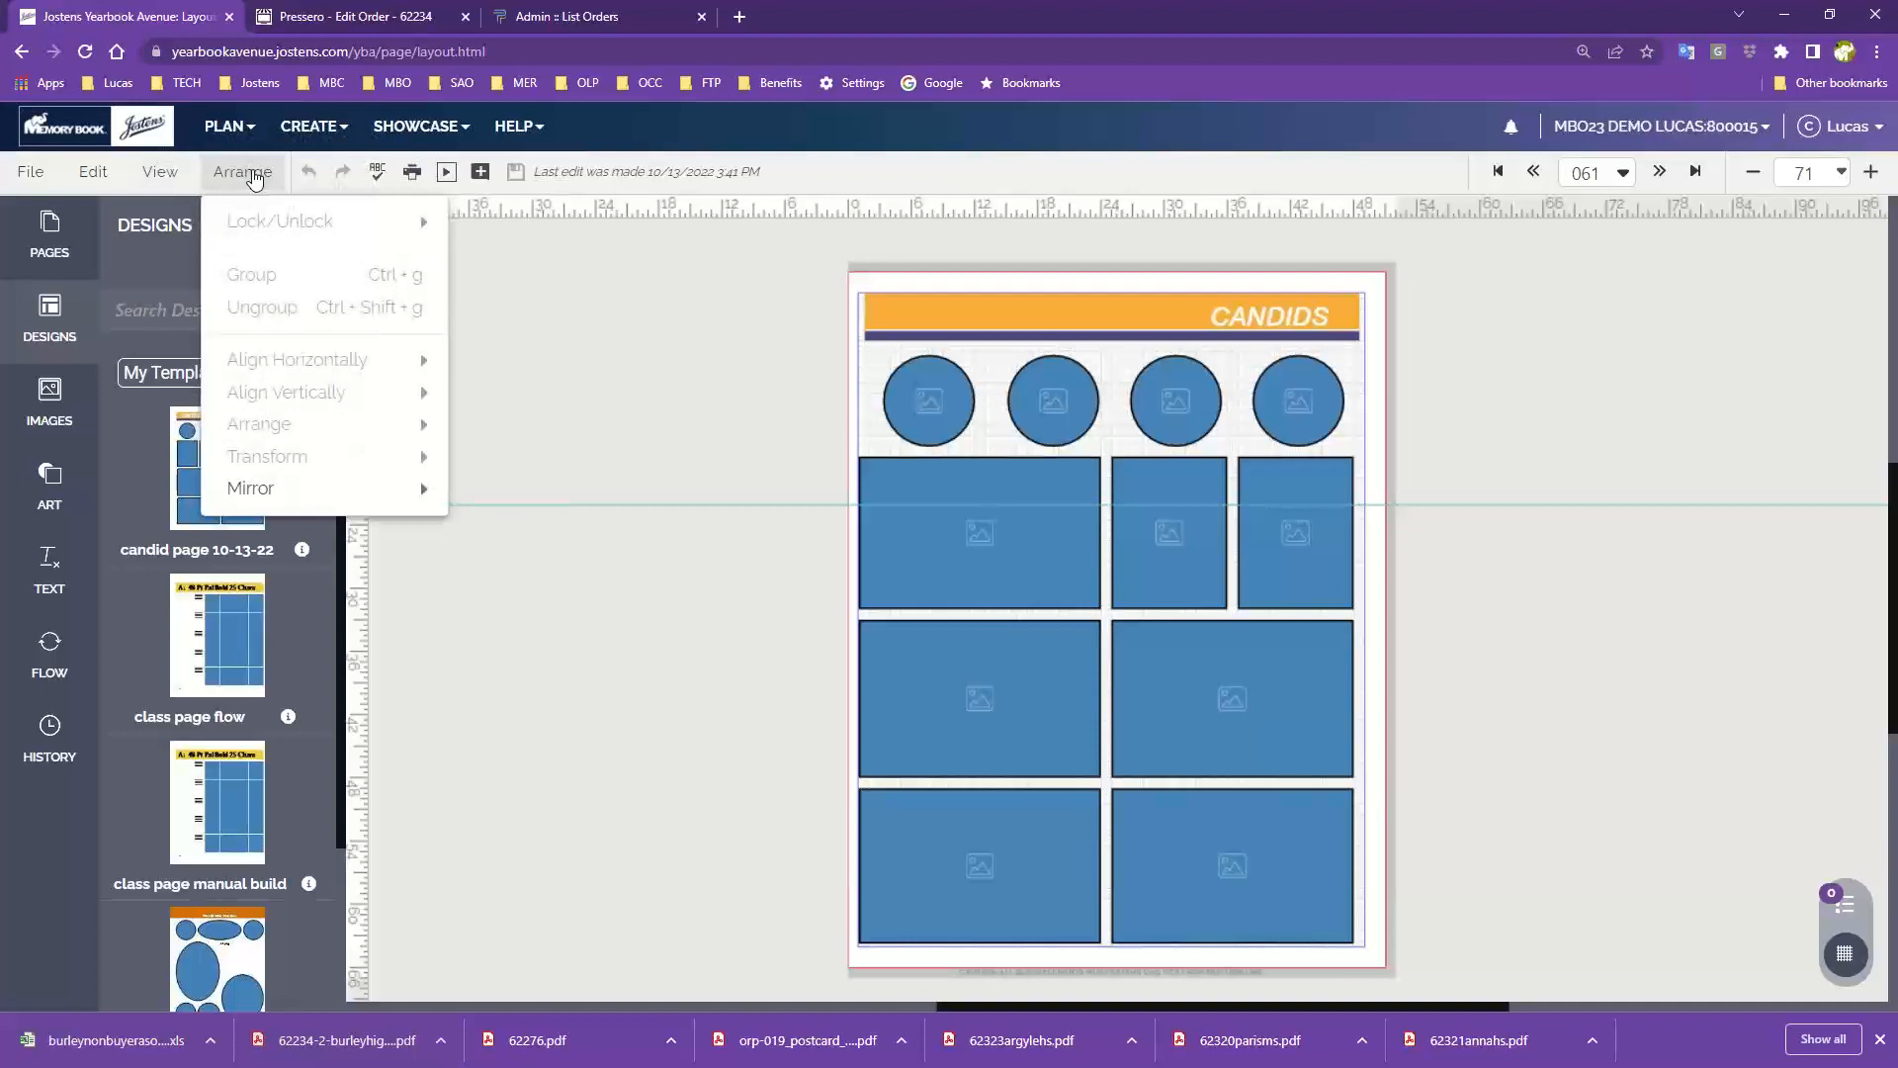
pyautogui.moveTo(267, 494)
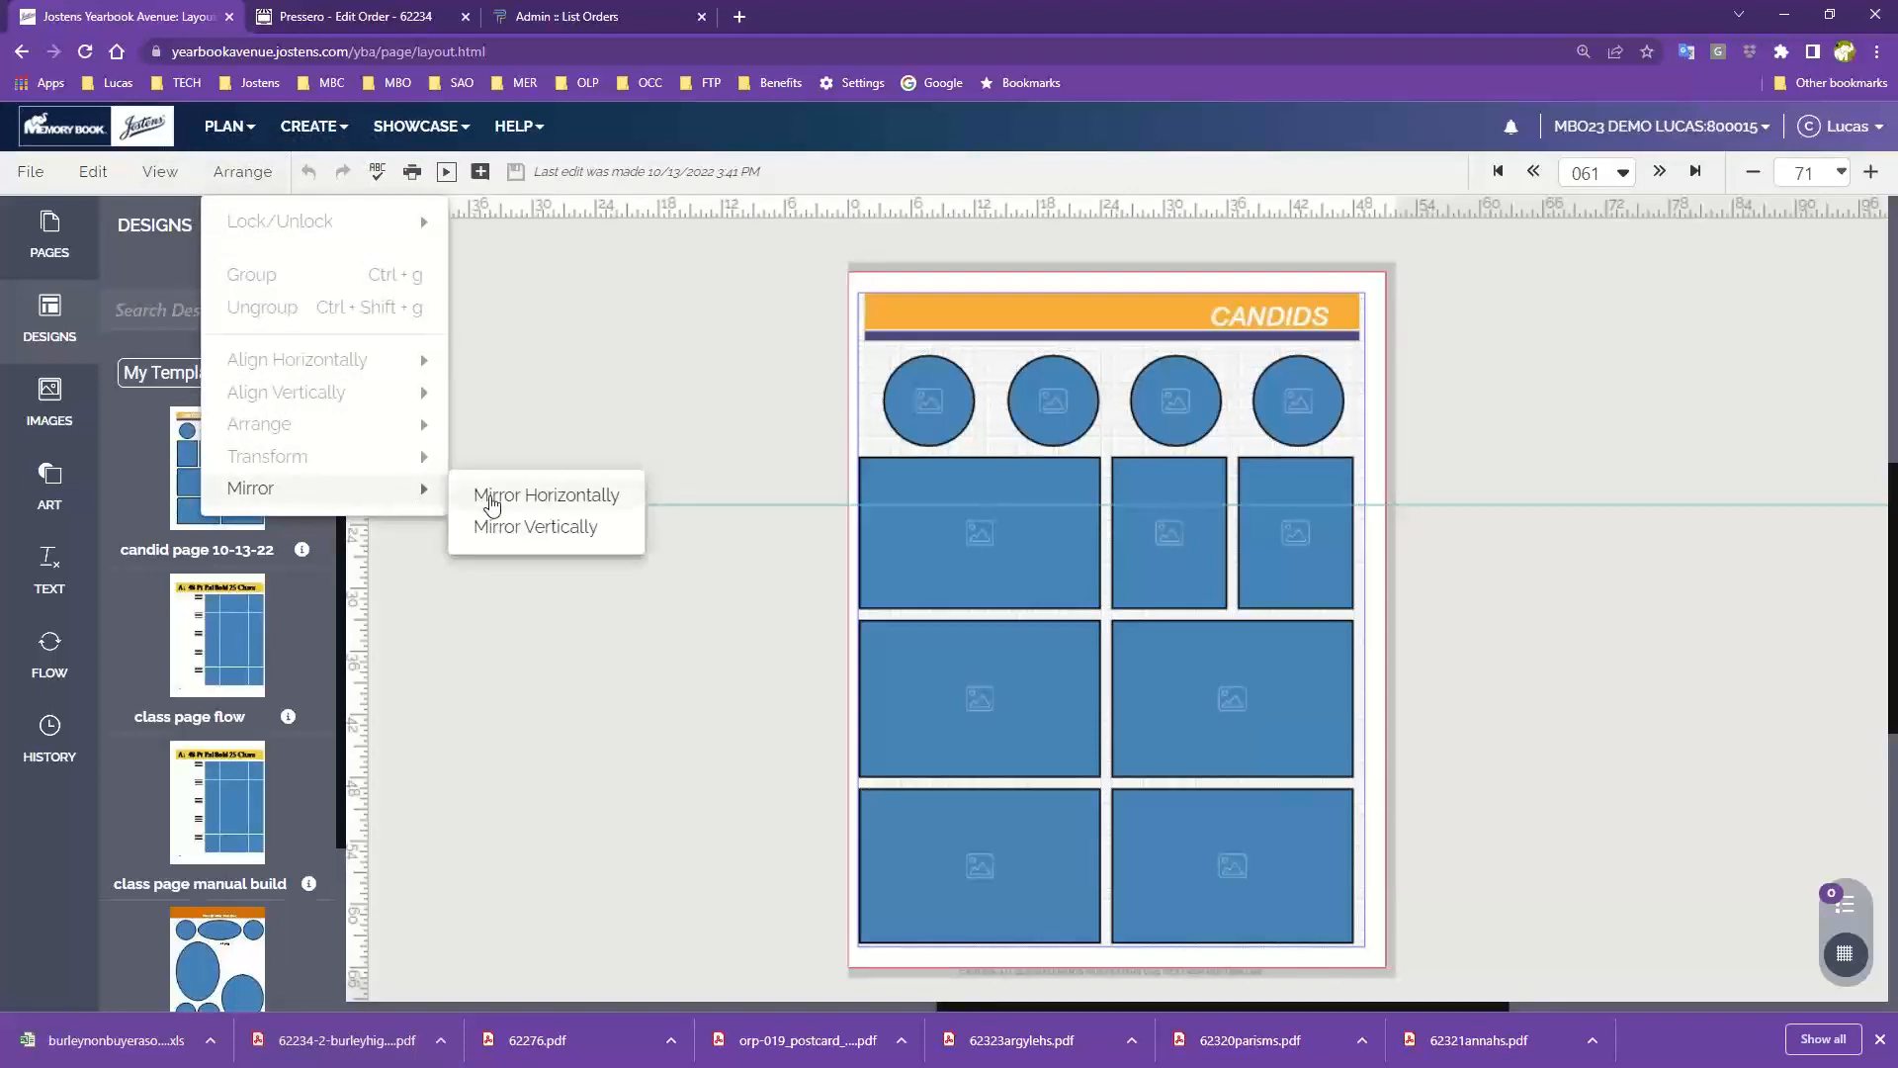
pyautogui.click(494, 532)
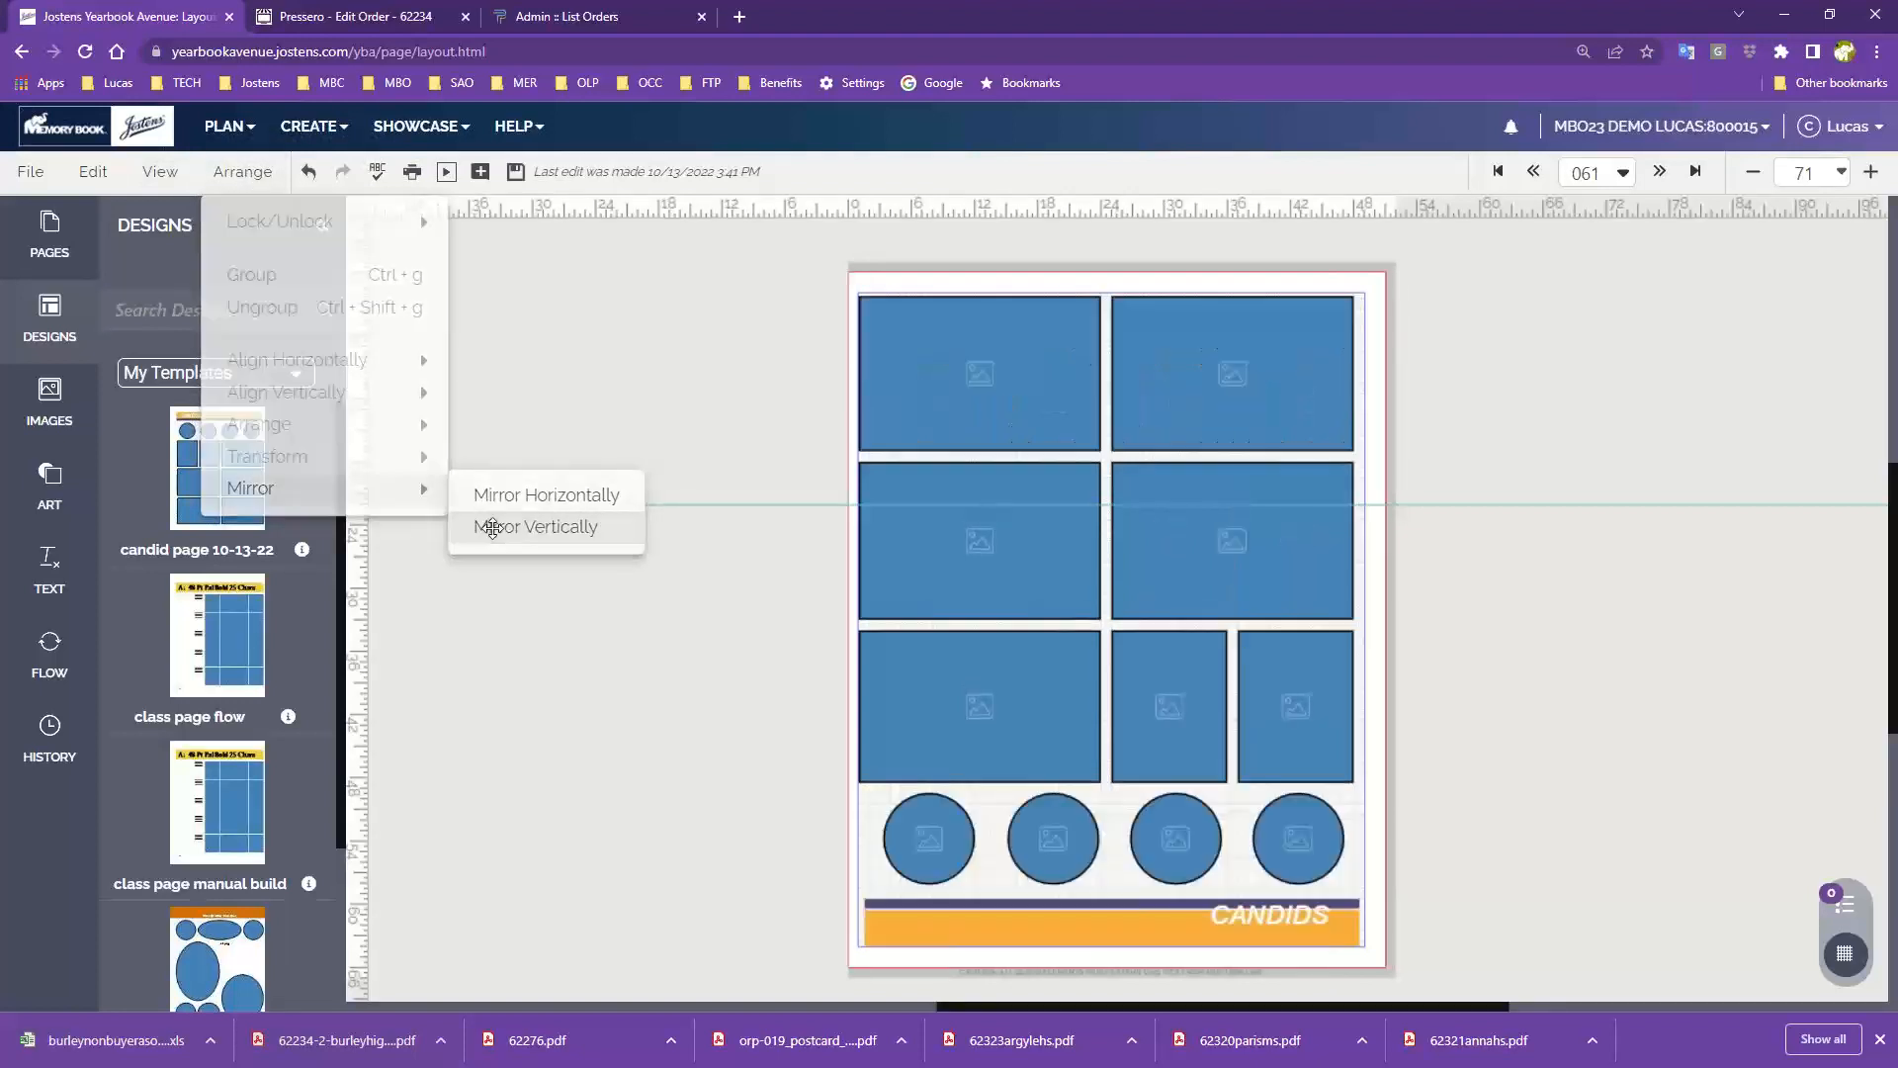
pyautogui.click(242, 172)
pyautogui.moveTo(326, 490)
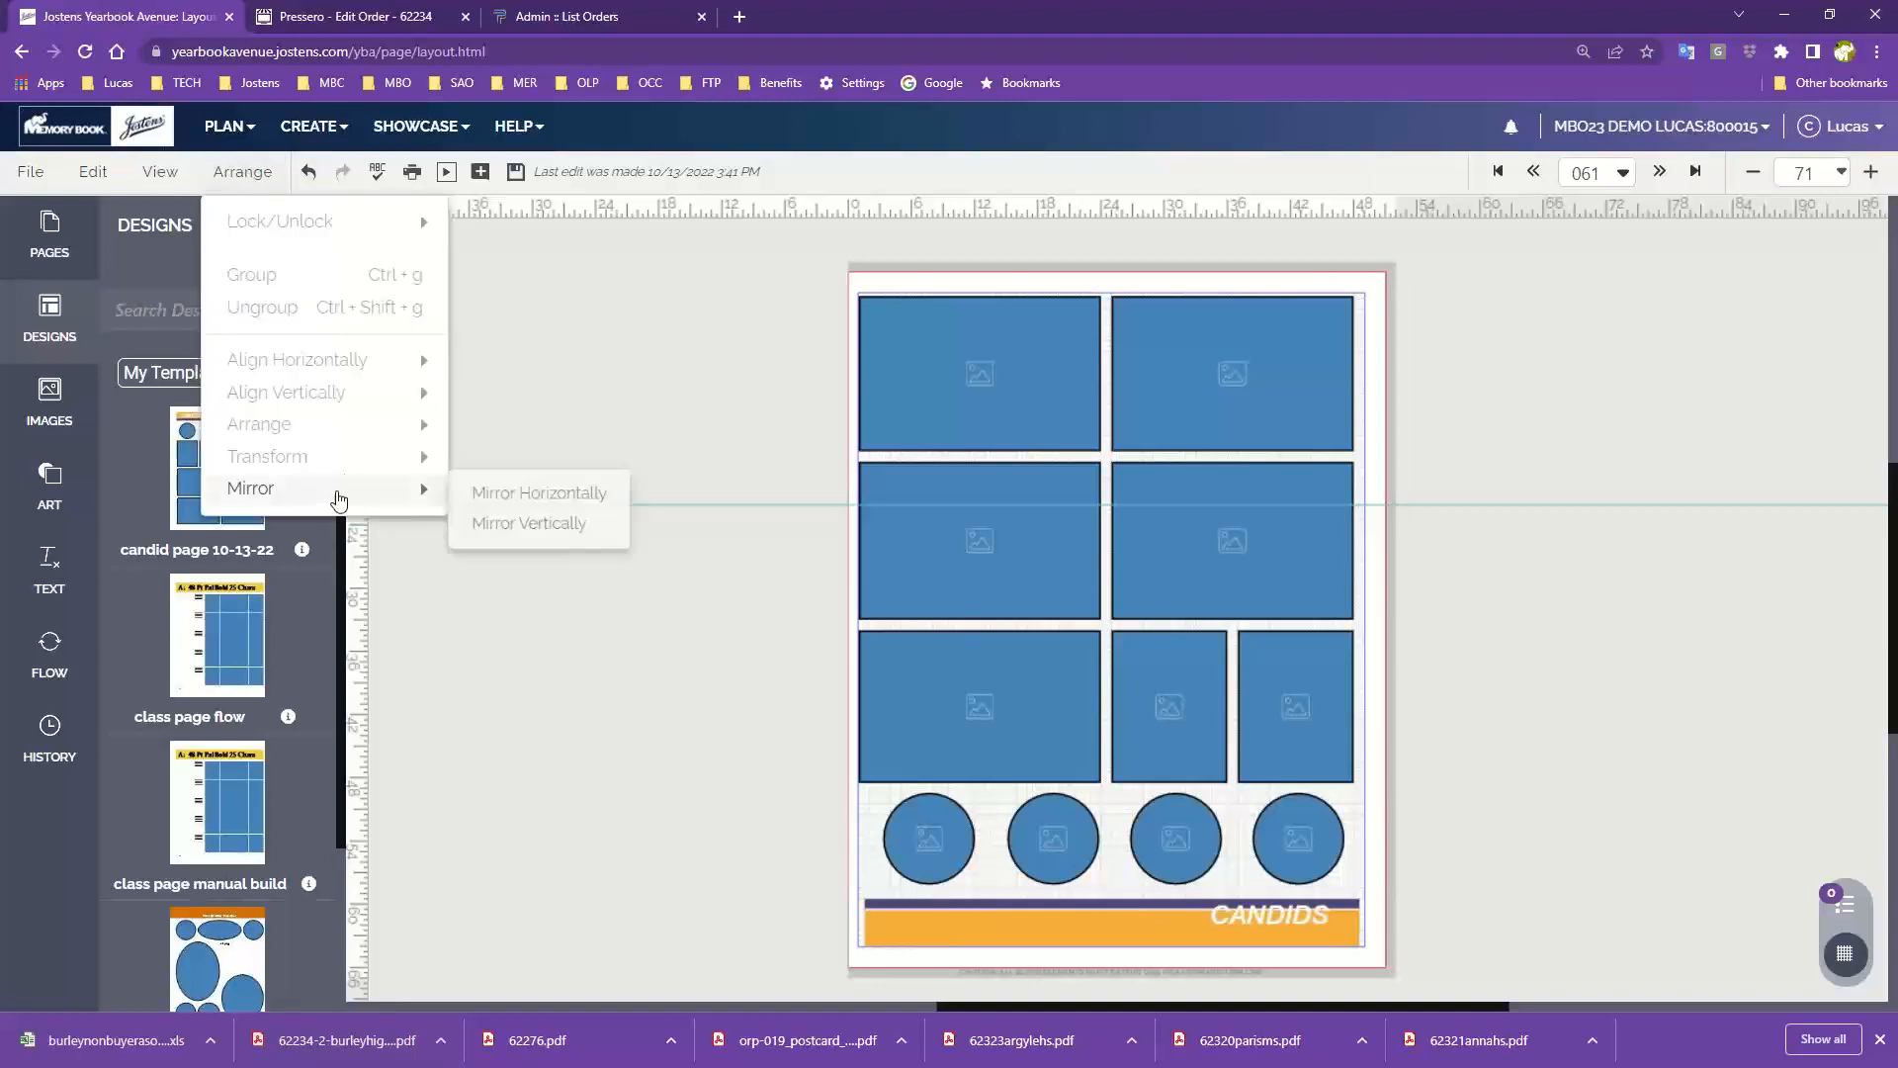
pyautogui.click(492, 530)
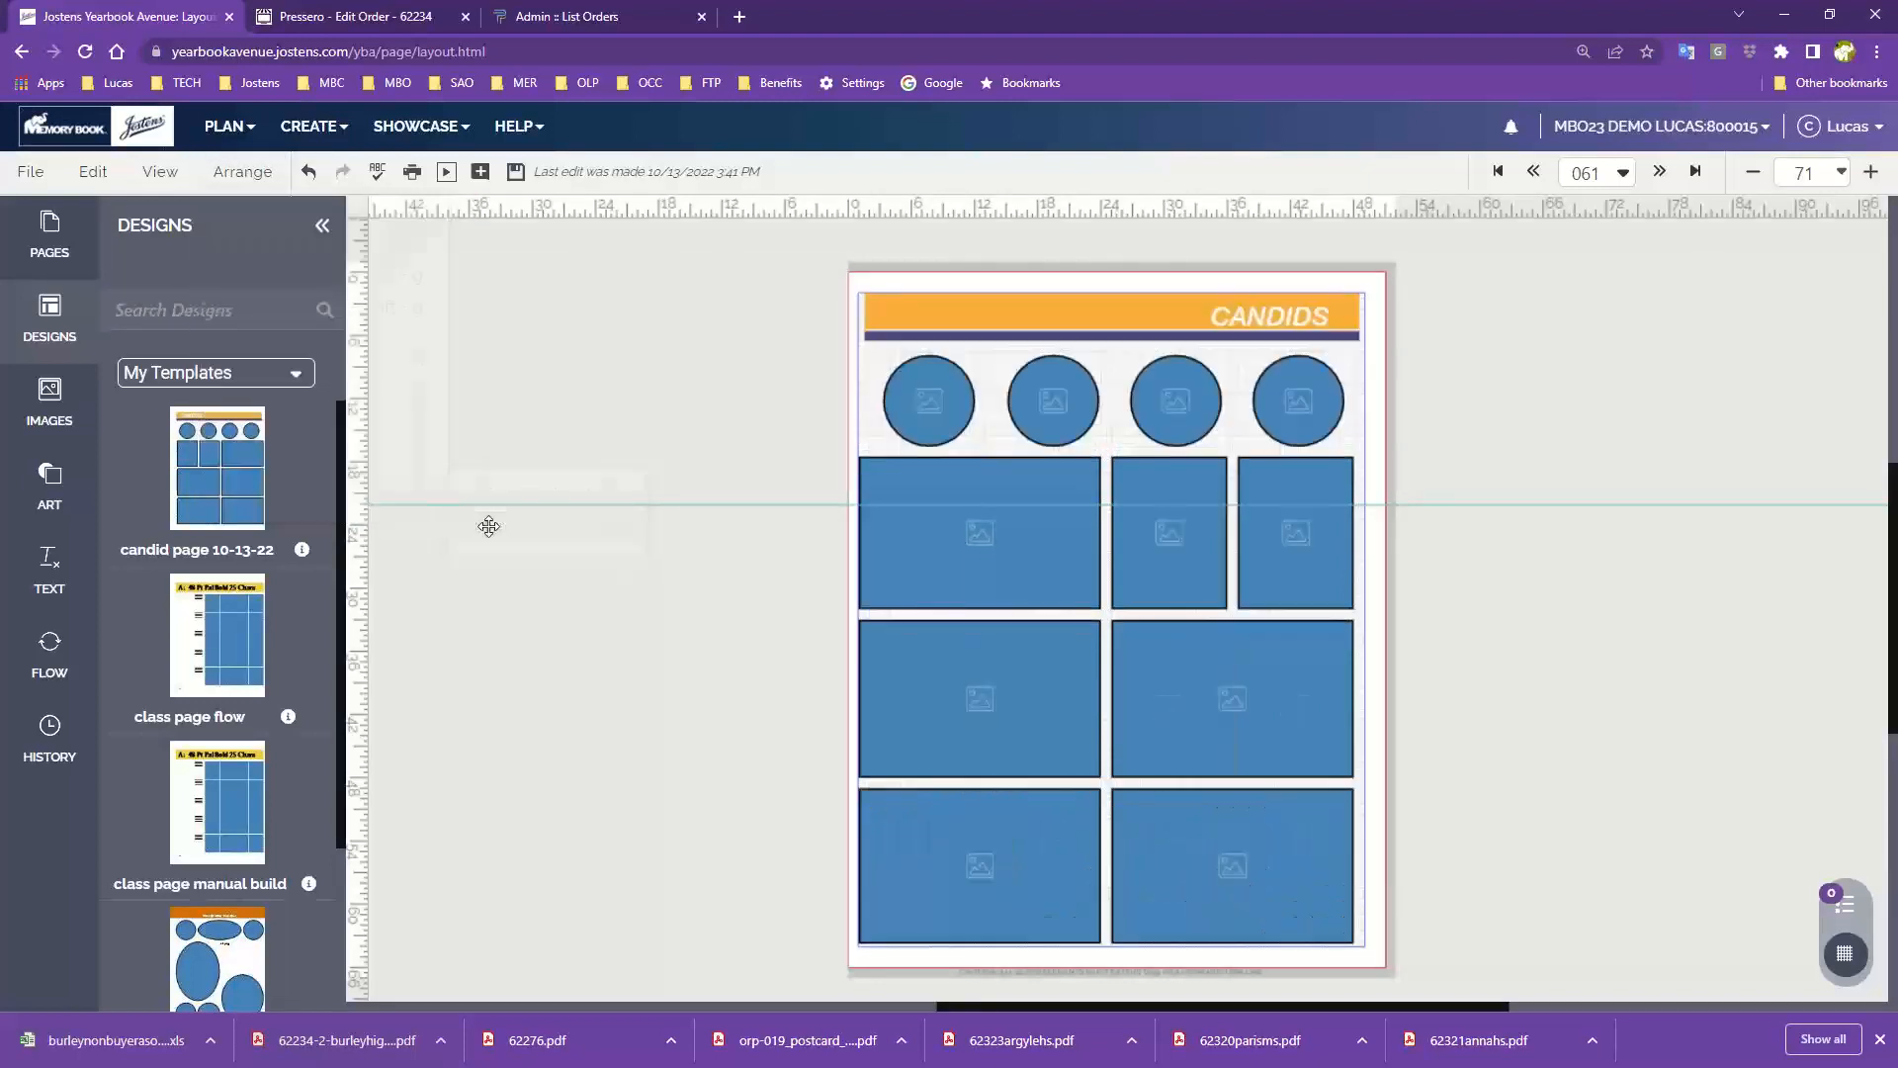
# Step: Mirror the layout of page 061 horizontally and save the page
pyautogui.click(243, 172)
pyautogui.moveTo(352, 490)
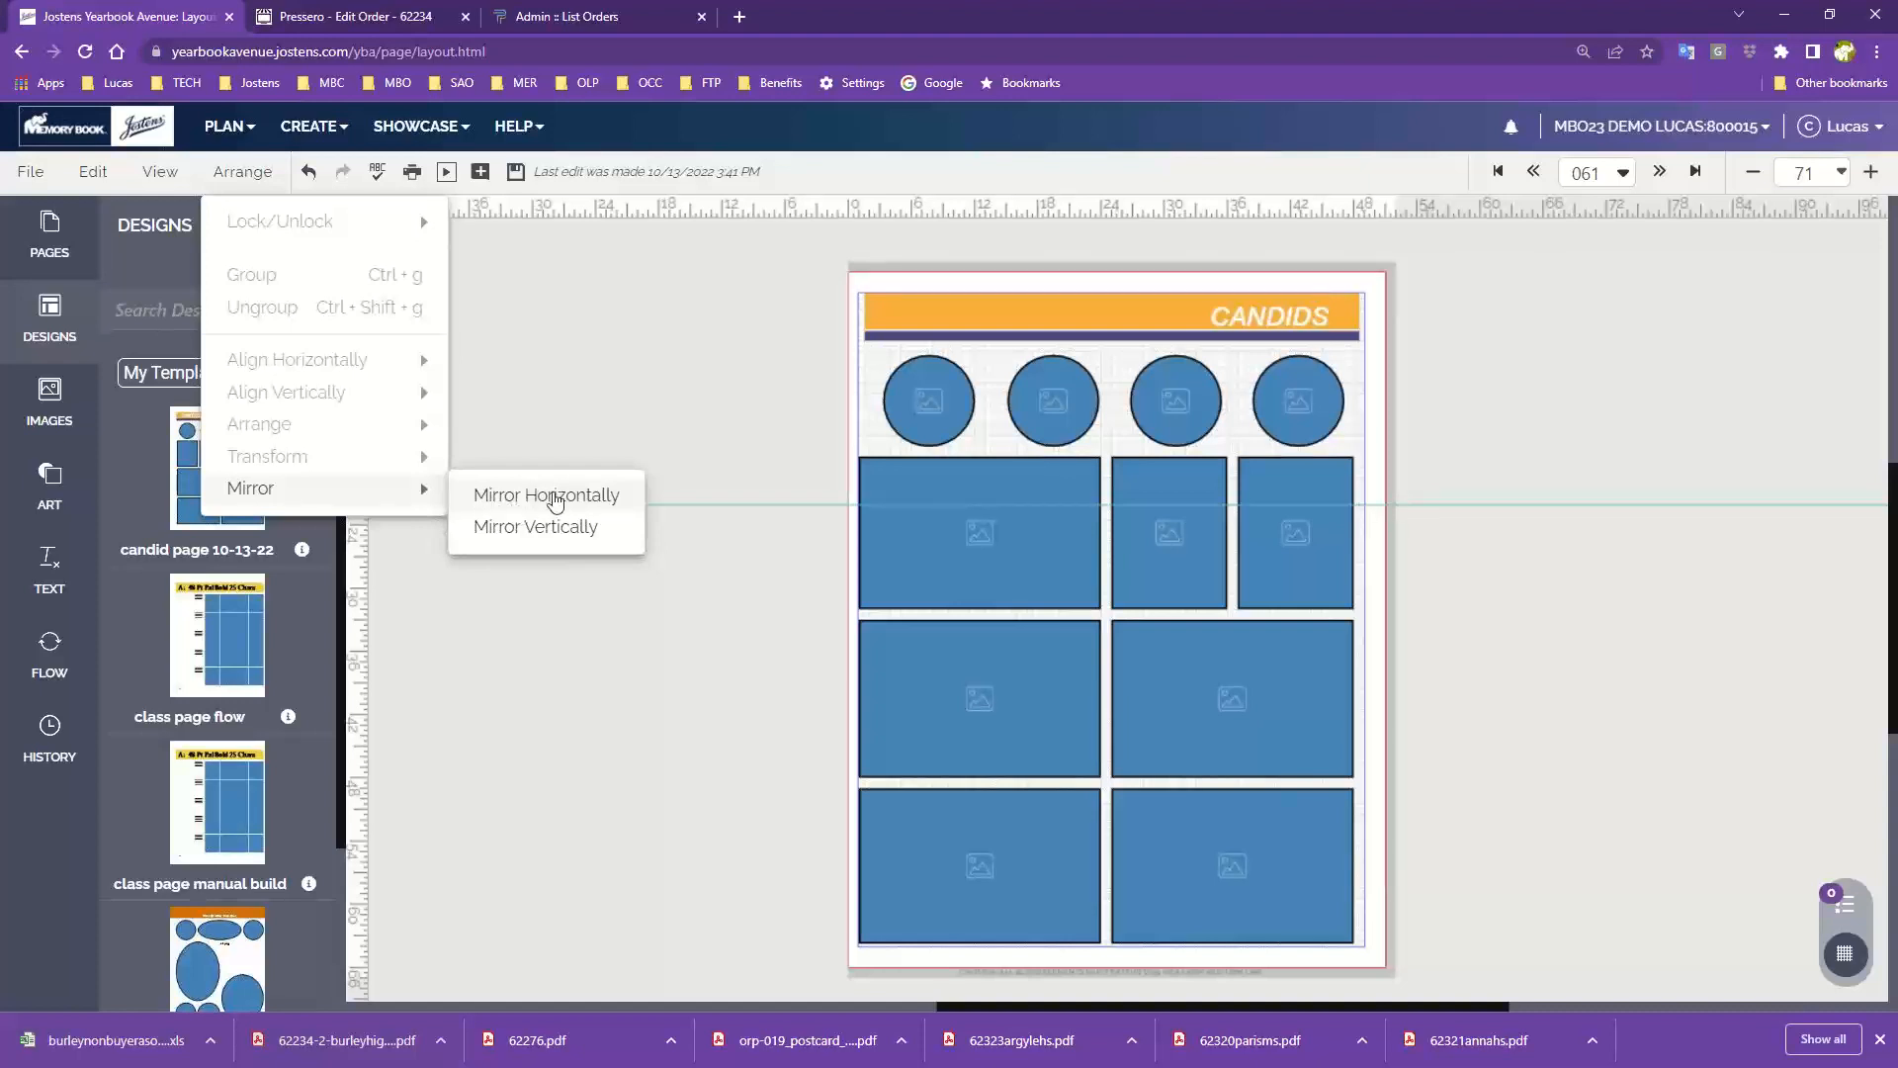
pyautogui.click(554, 495)
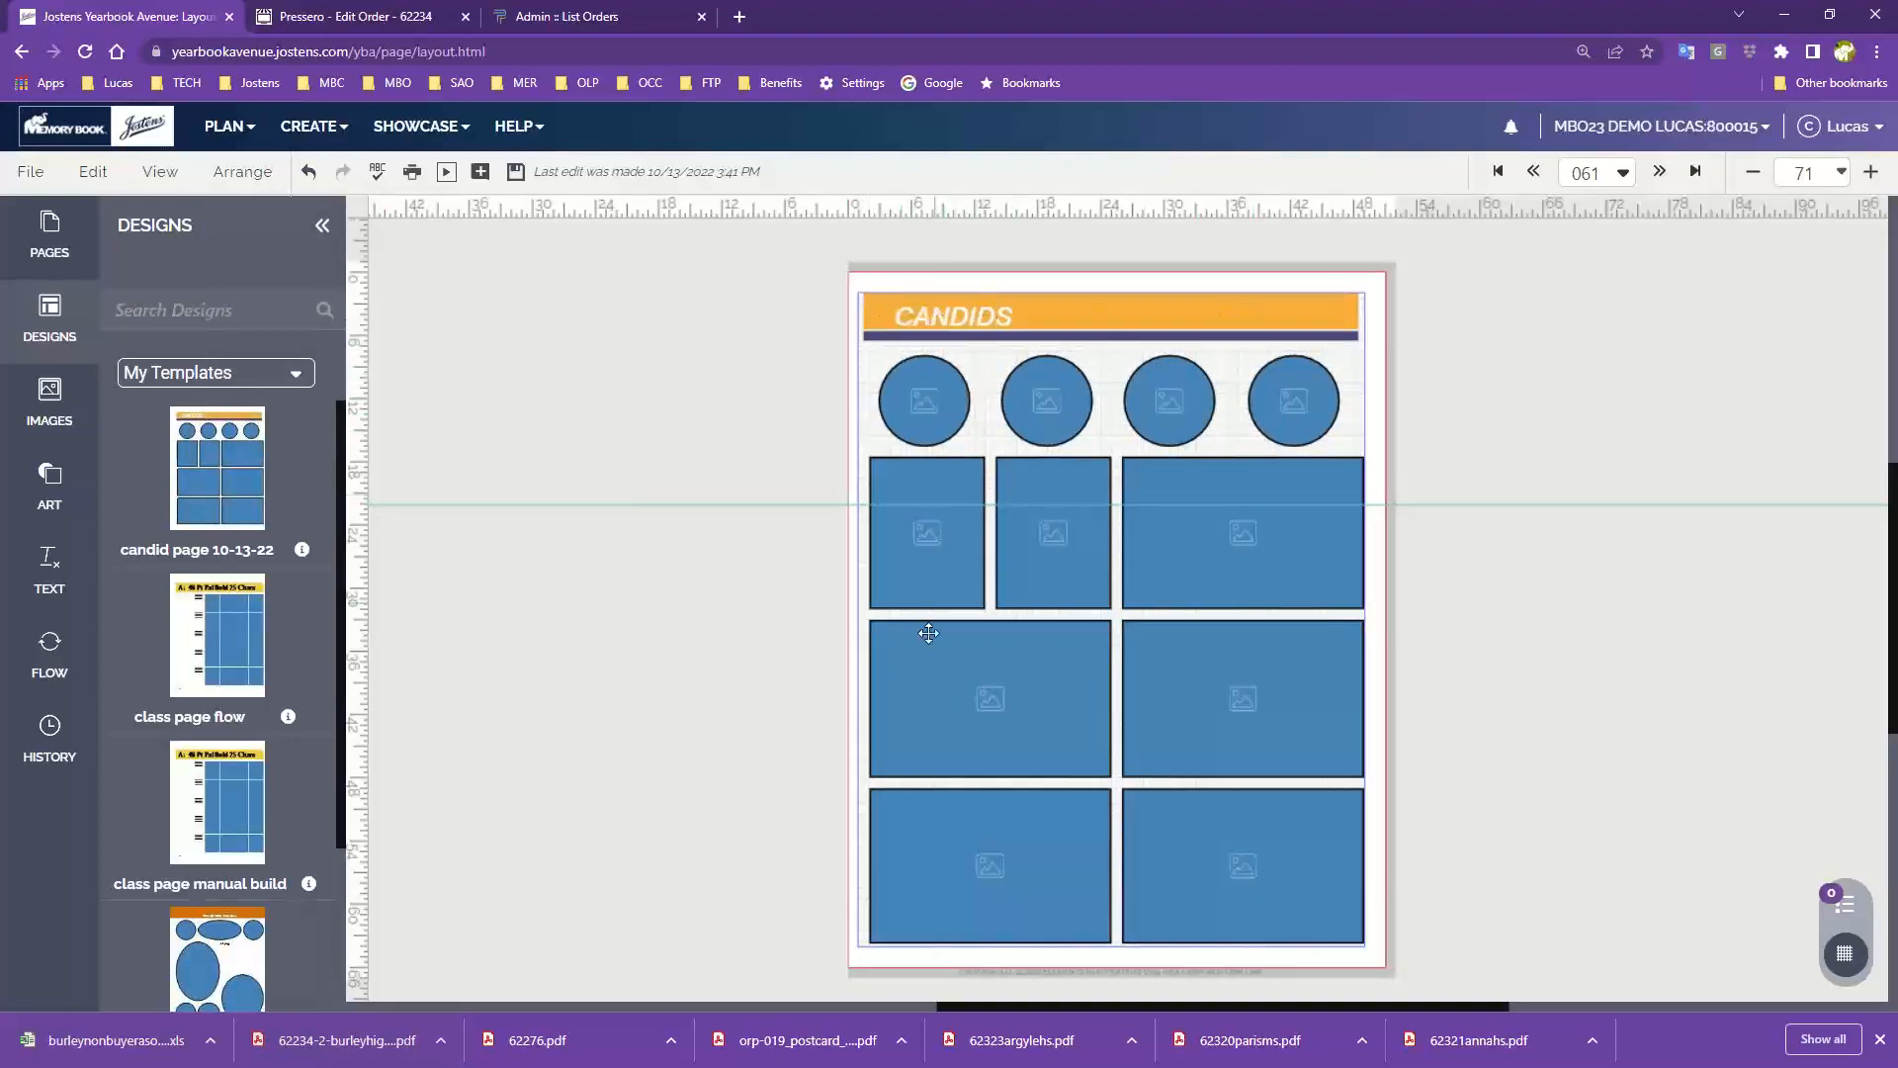
pyautogui.click(516, 173)
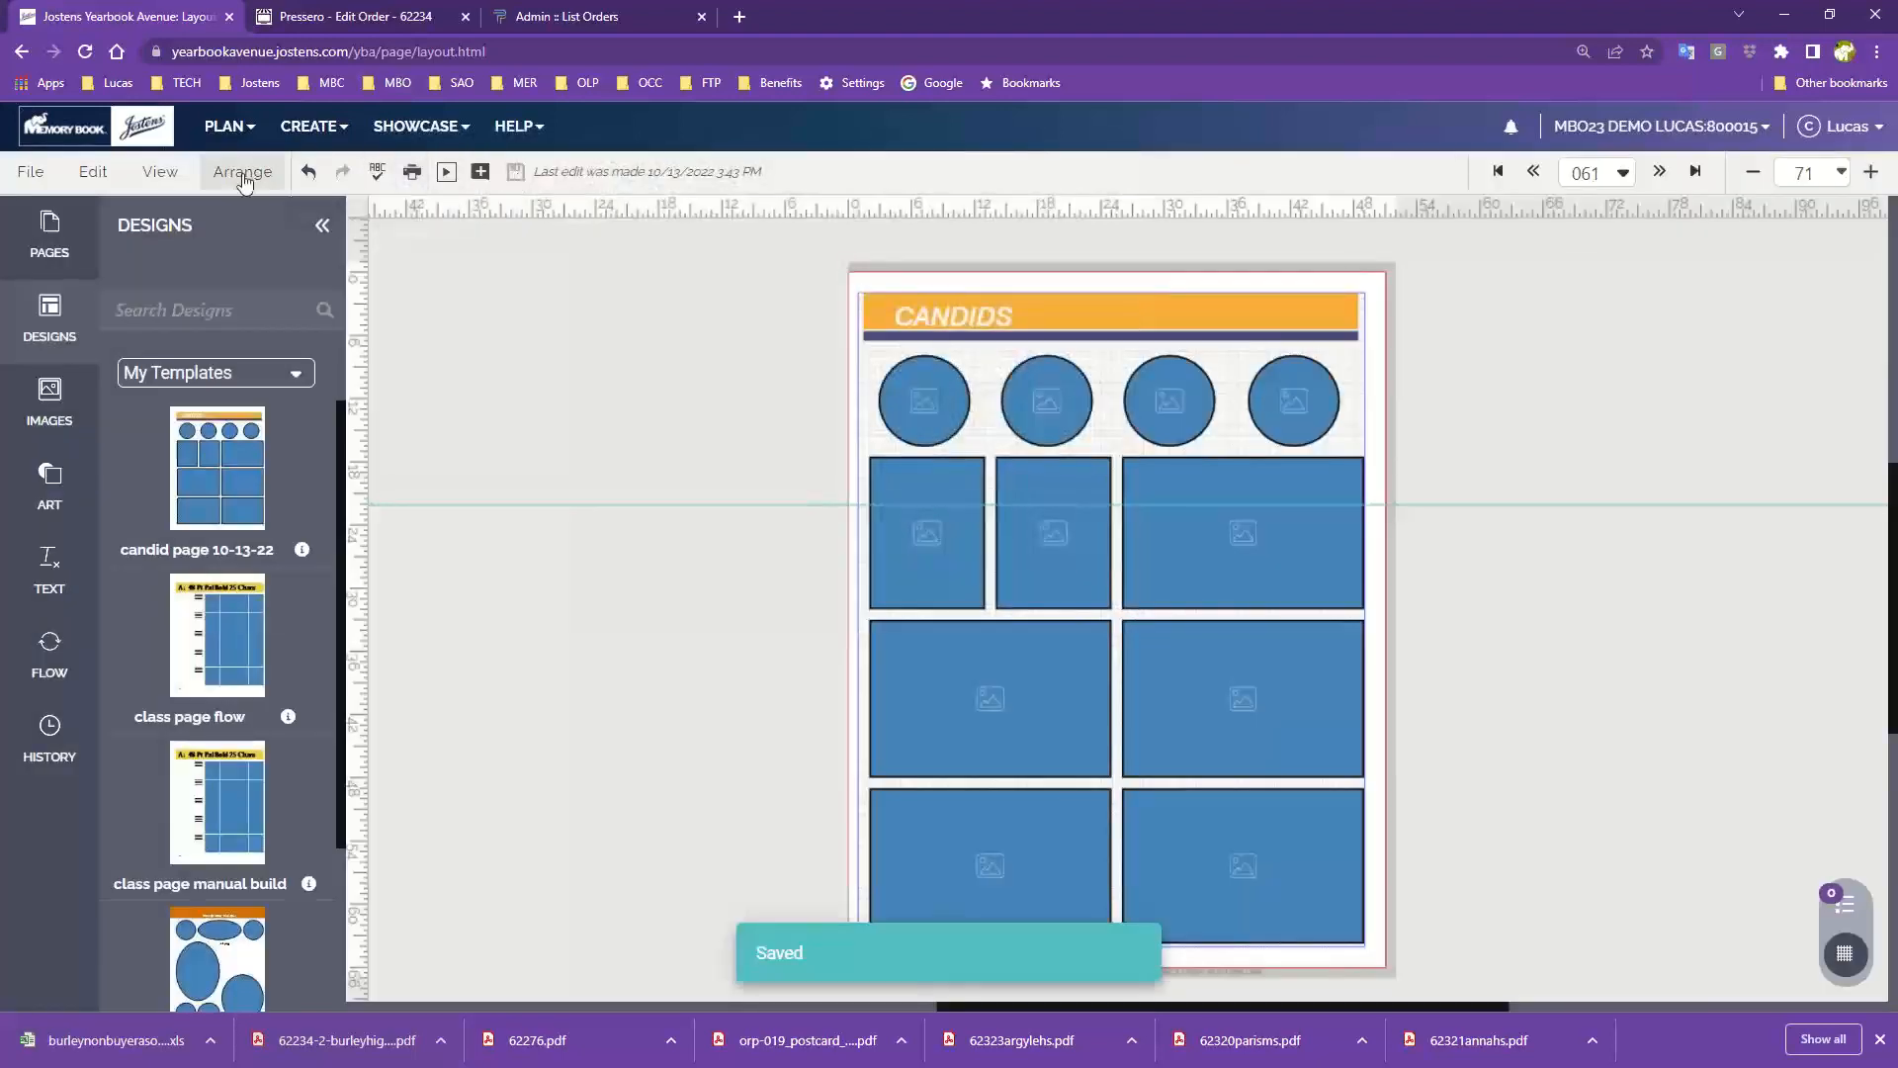
# Step: Switch the layout back to the facing-pages view
pyautogui.click(158, 174)
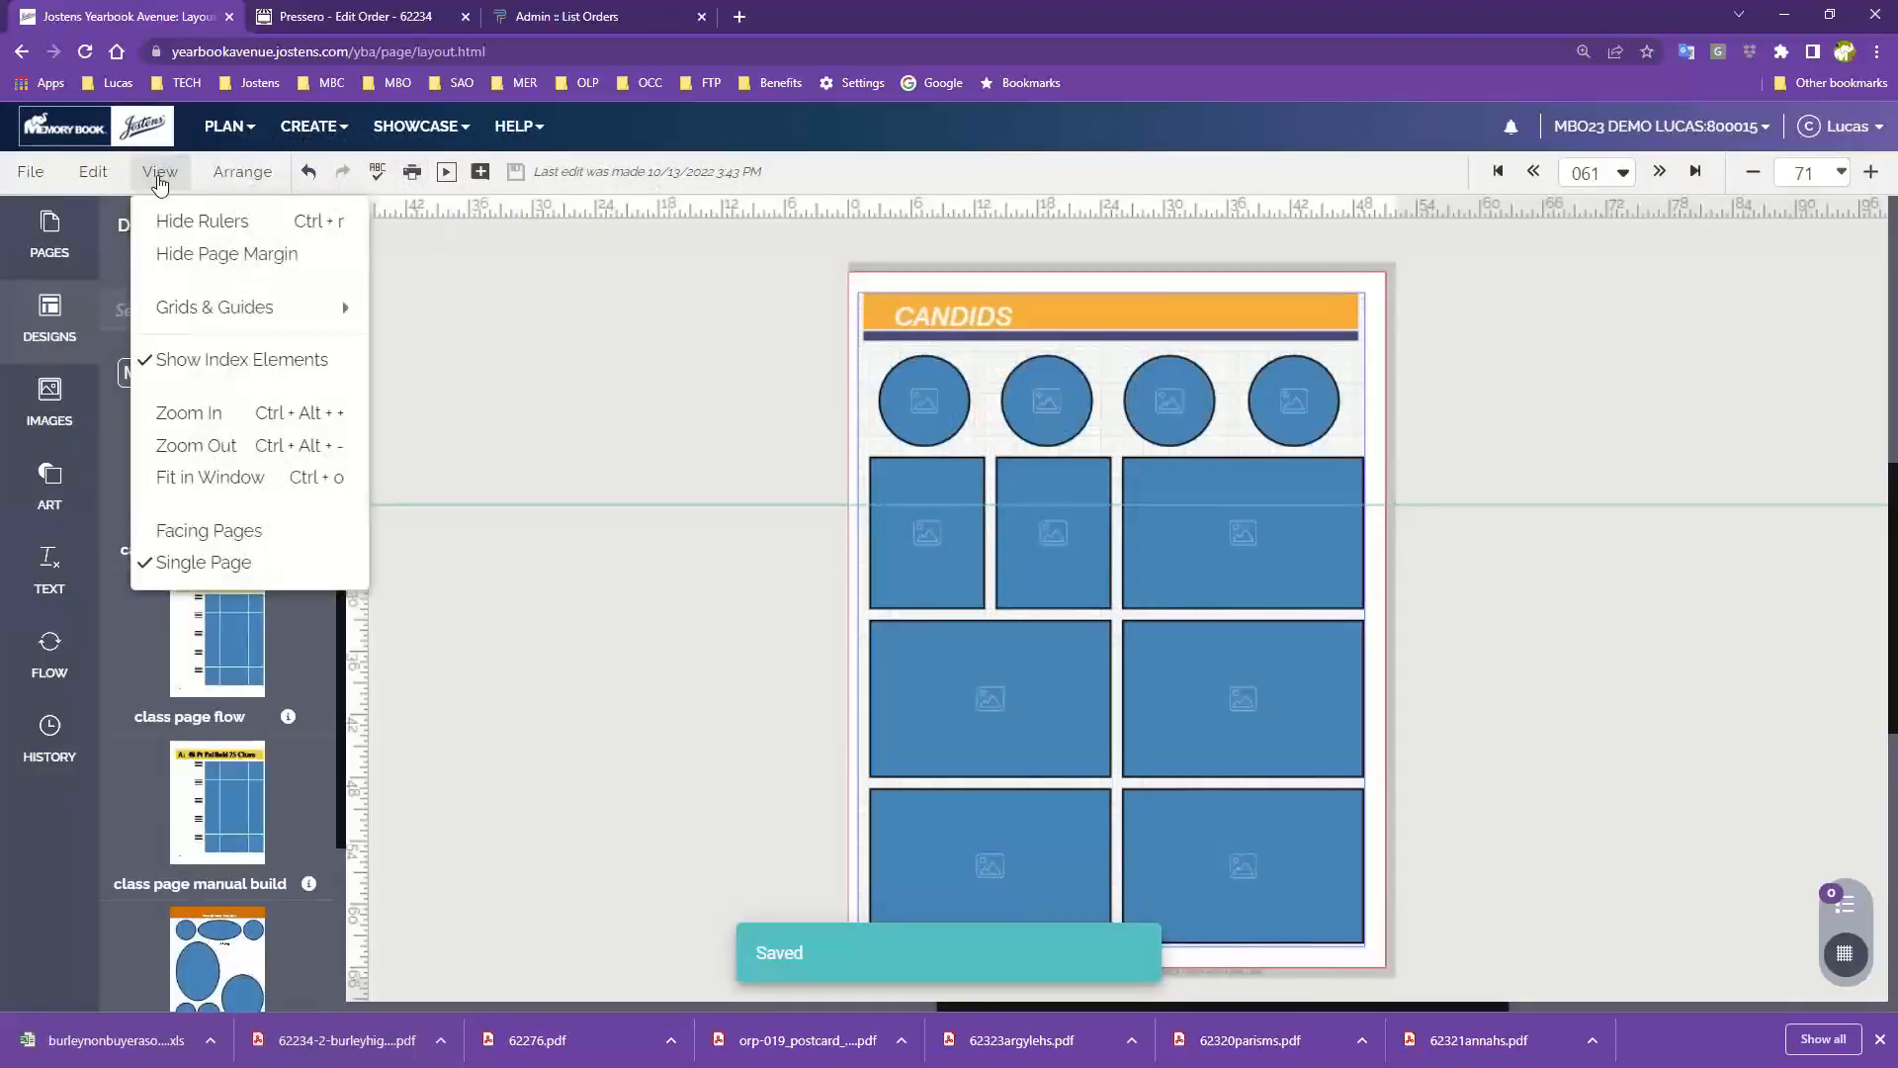
pyautogui.click(192, 532)
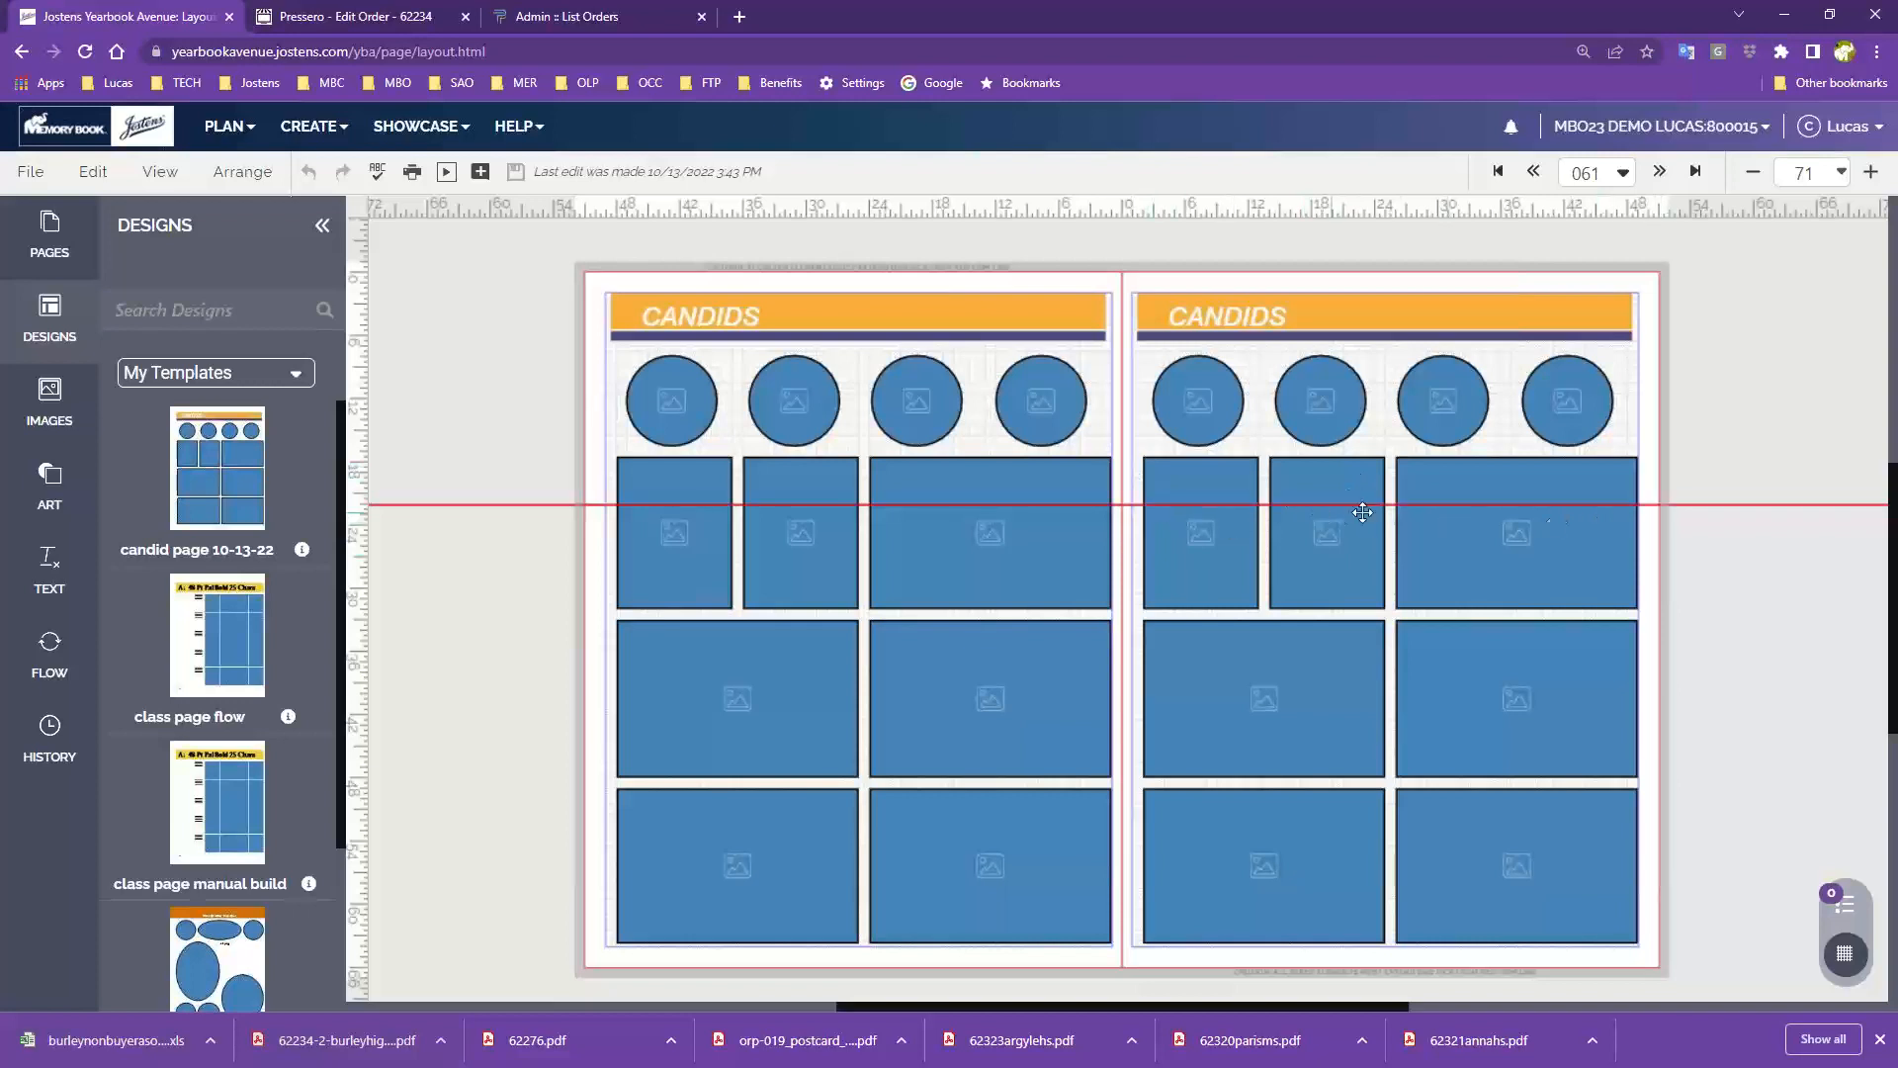
# Step: Try nudging the rectangular image boxes on the right-hand page toward the spine, and undo the moves
pyautogui.moveTo(1649, 706); pyautogui.dragTo(1281, 896)
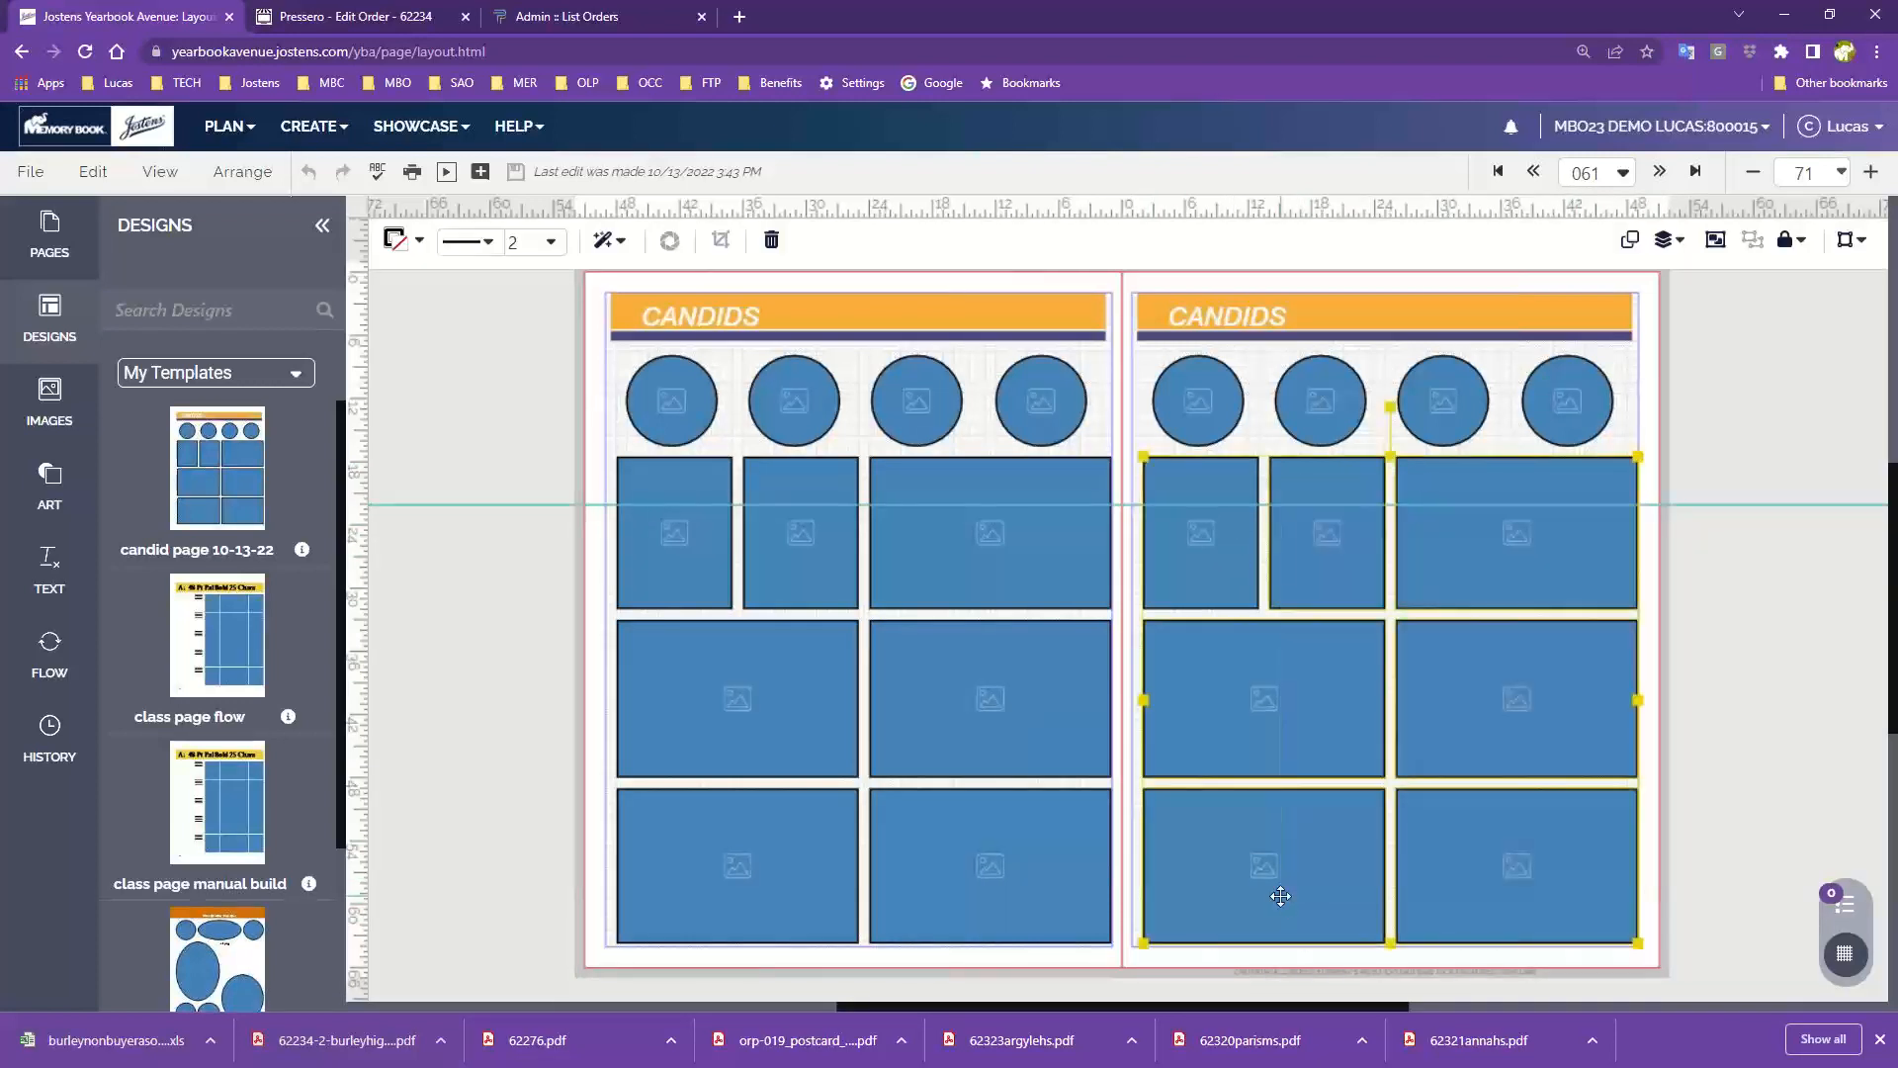
pyautogui.press('Left')
pyautogui.press('Left')
pyautogui.press('Left')
pyautogui.press('Left')
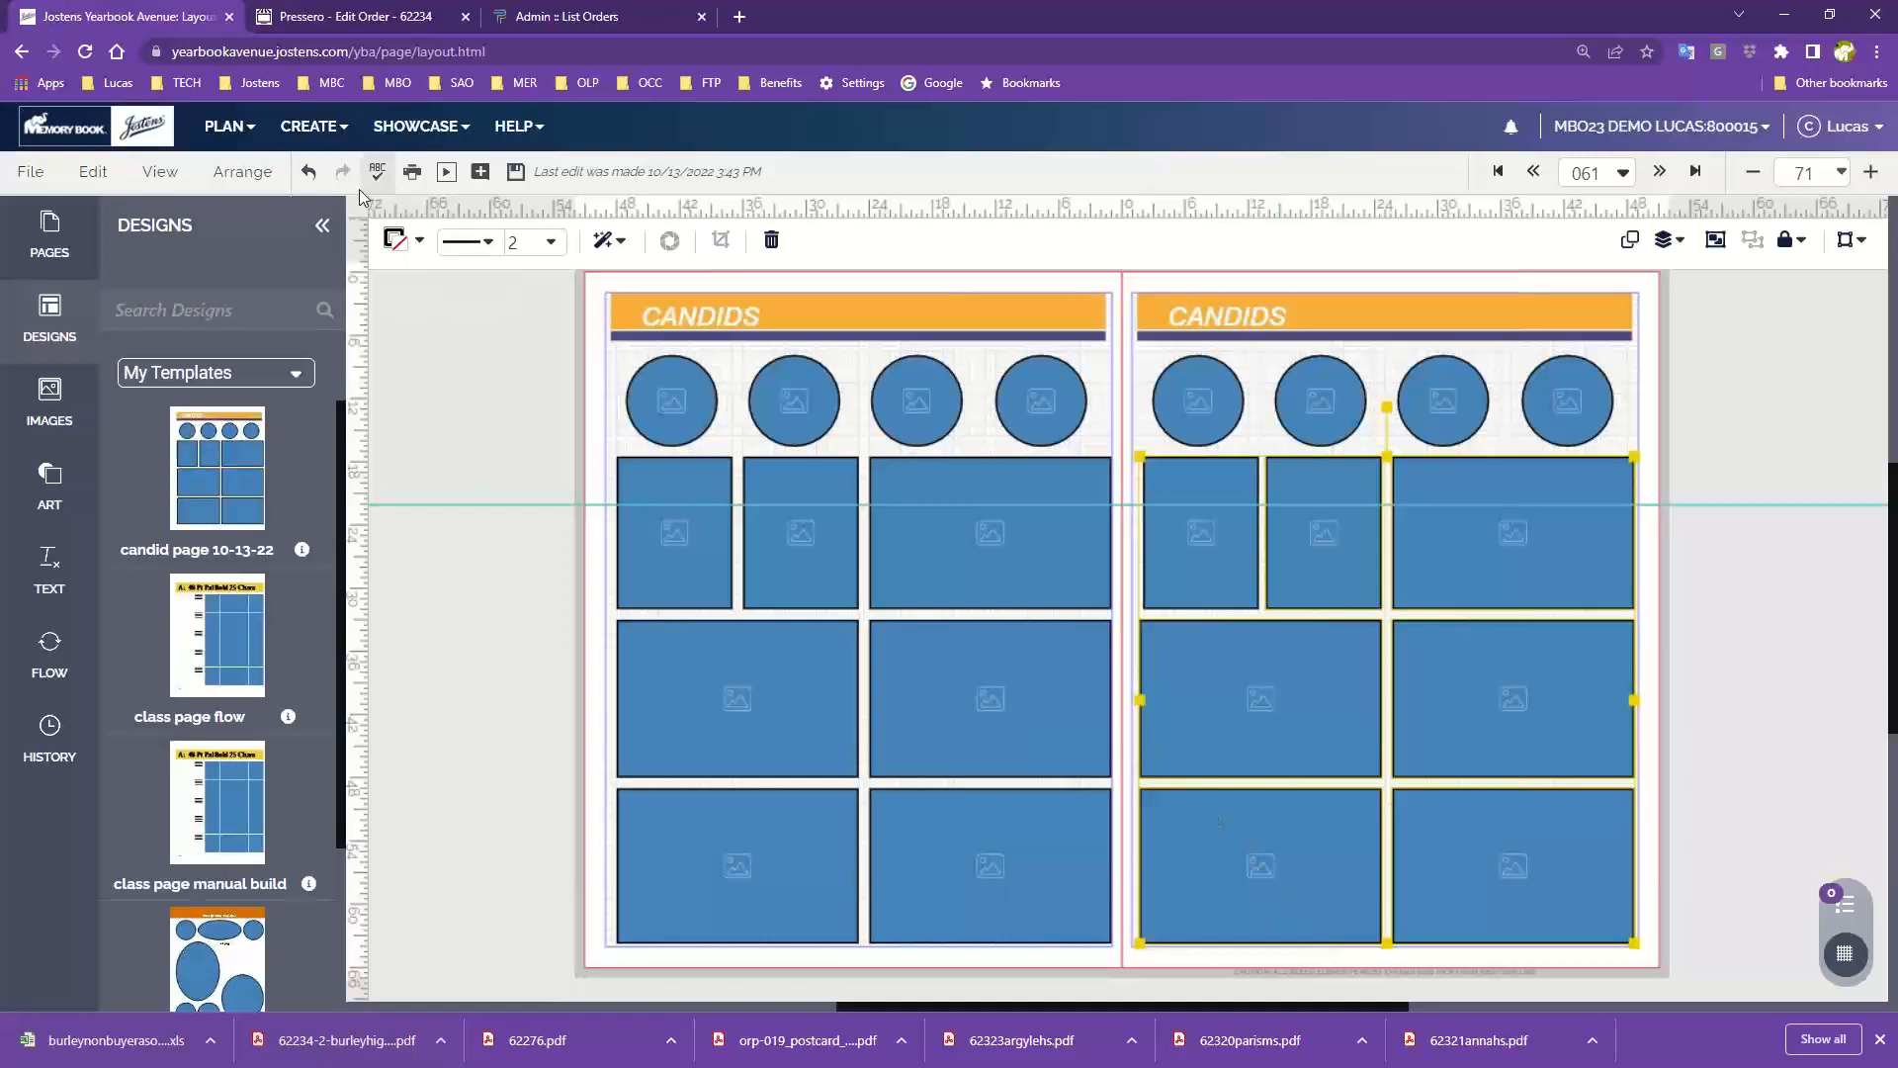
pyautogui.click(310, 173)
pyautogui.click(310, 173)
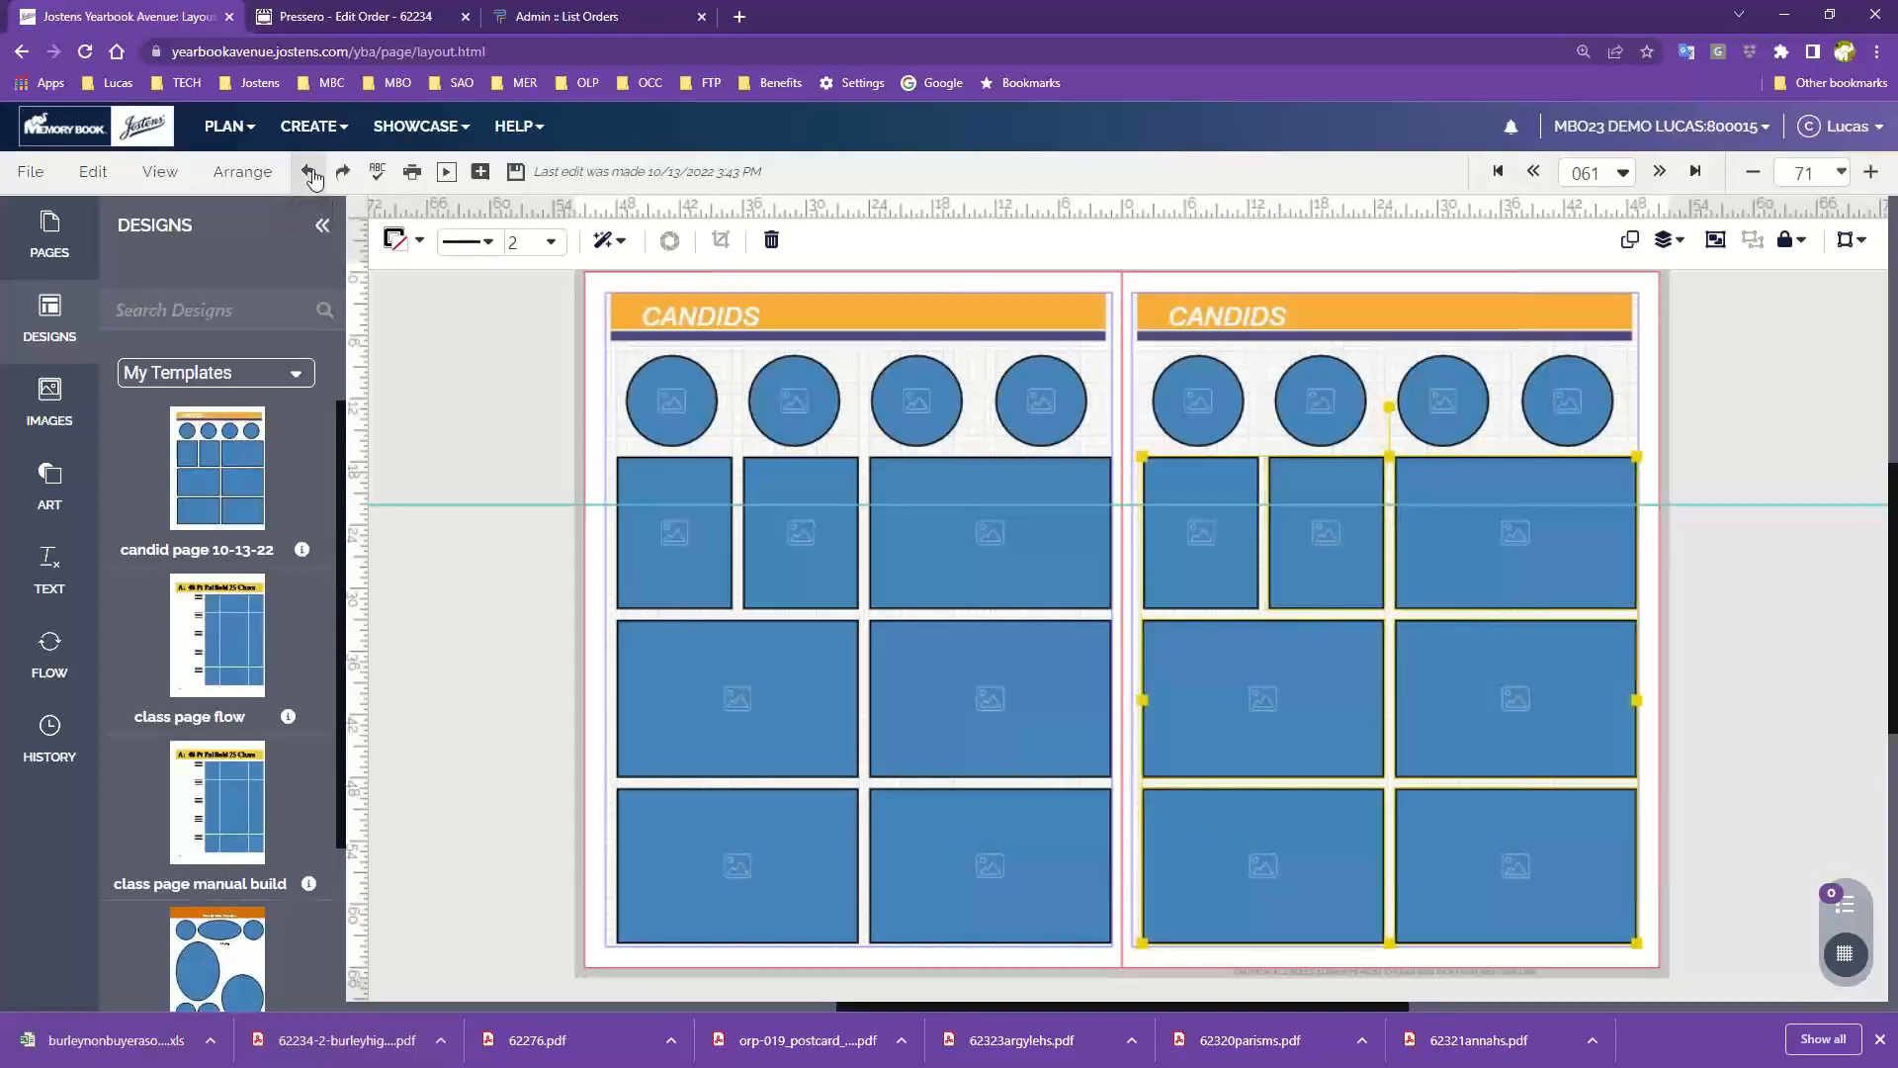
pyautogui.click(311, 173)
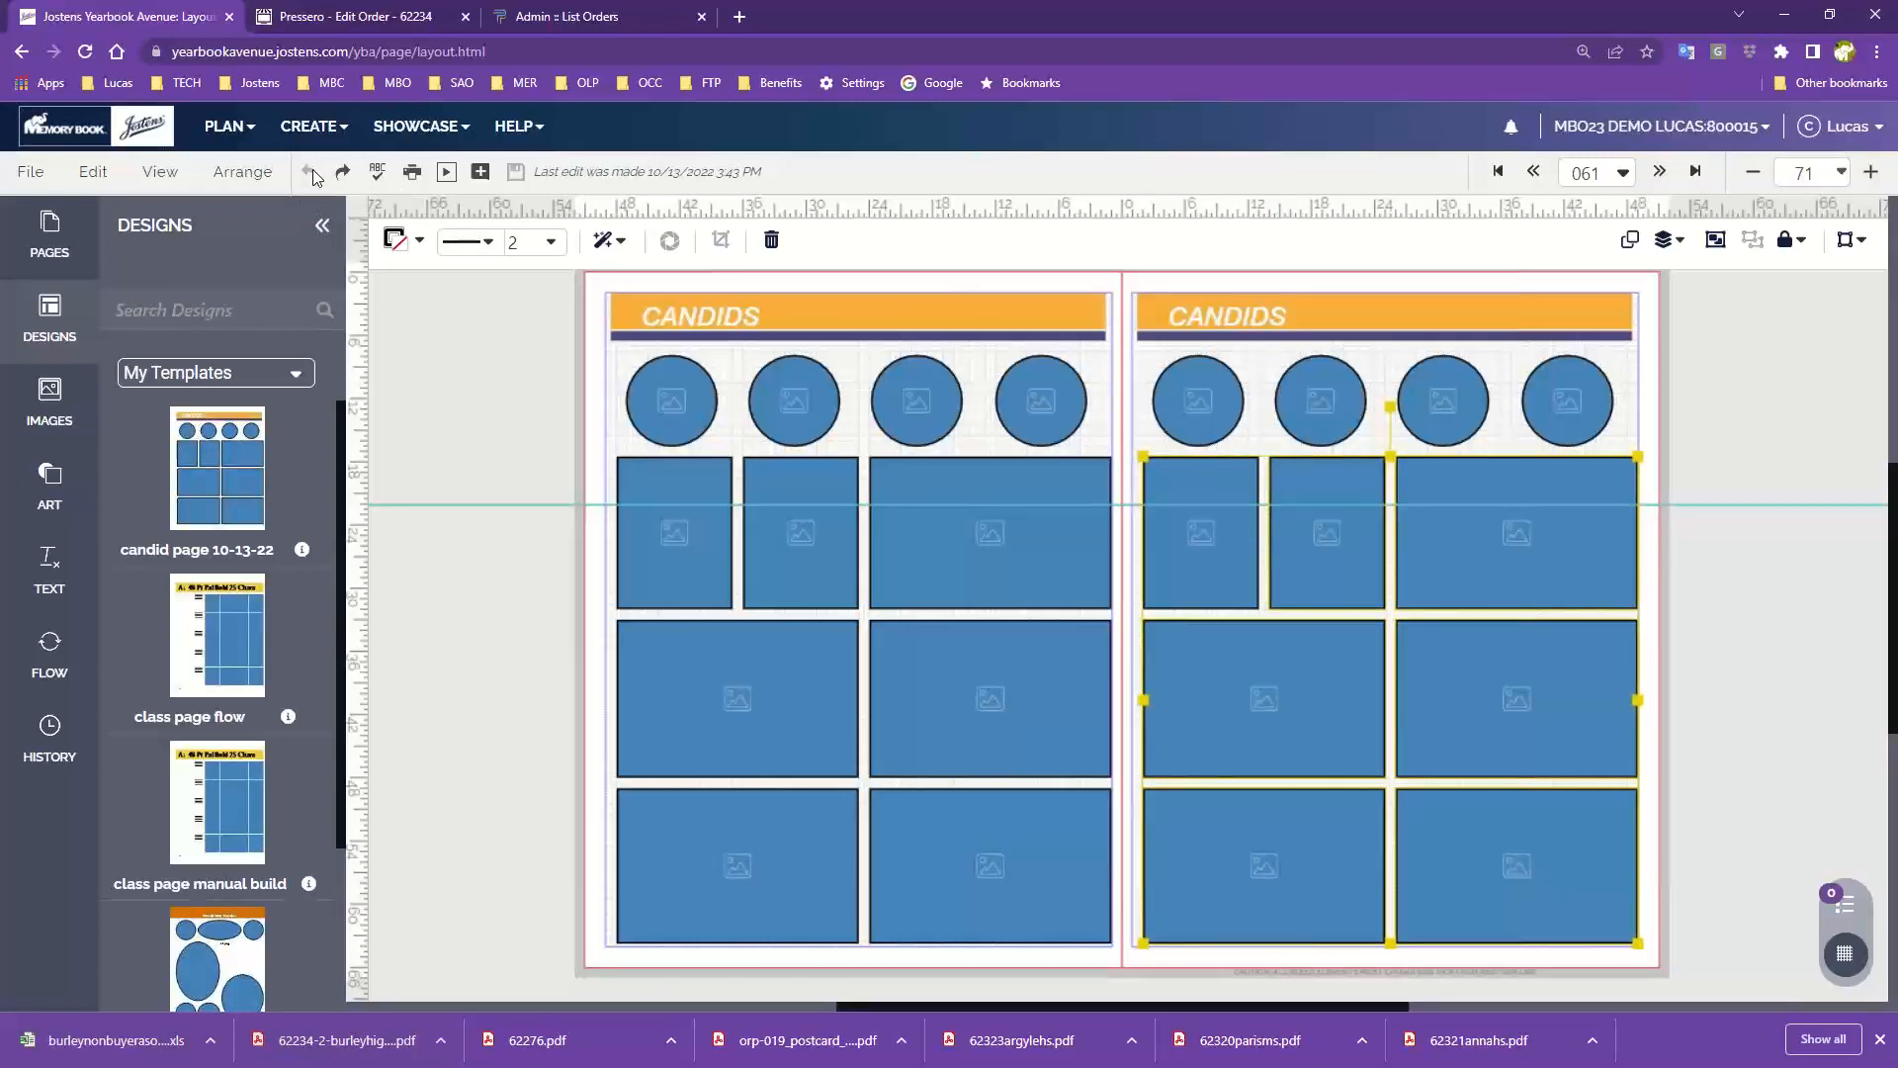
# Step: Nudge all the rectangular image boxes on the right-hand page toward the spine to sit inside the page margins
pyautogui.click(1657, 486)
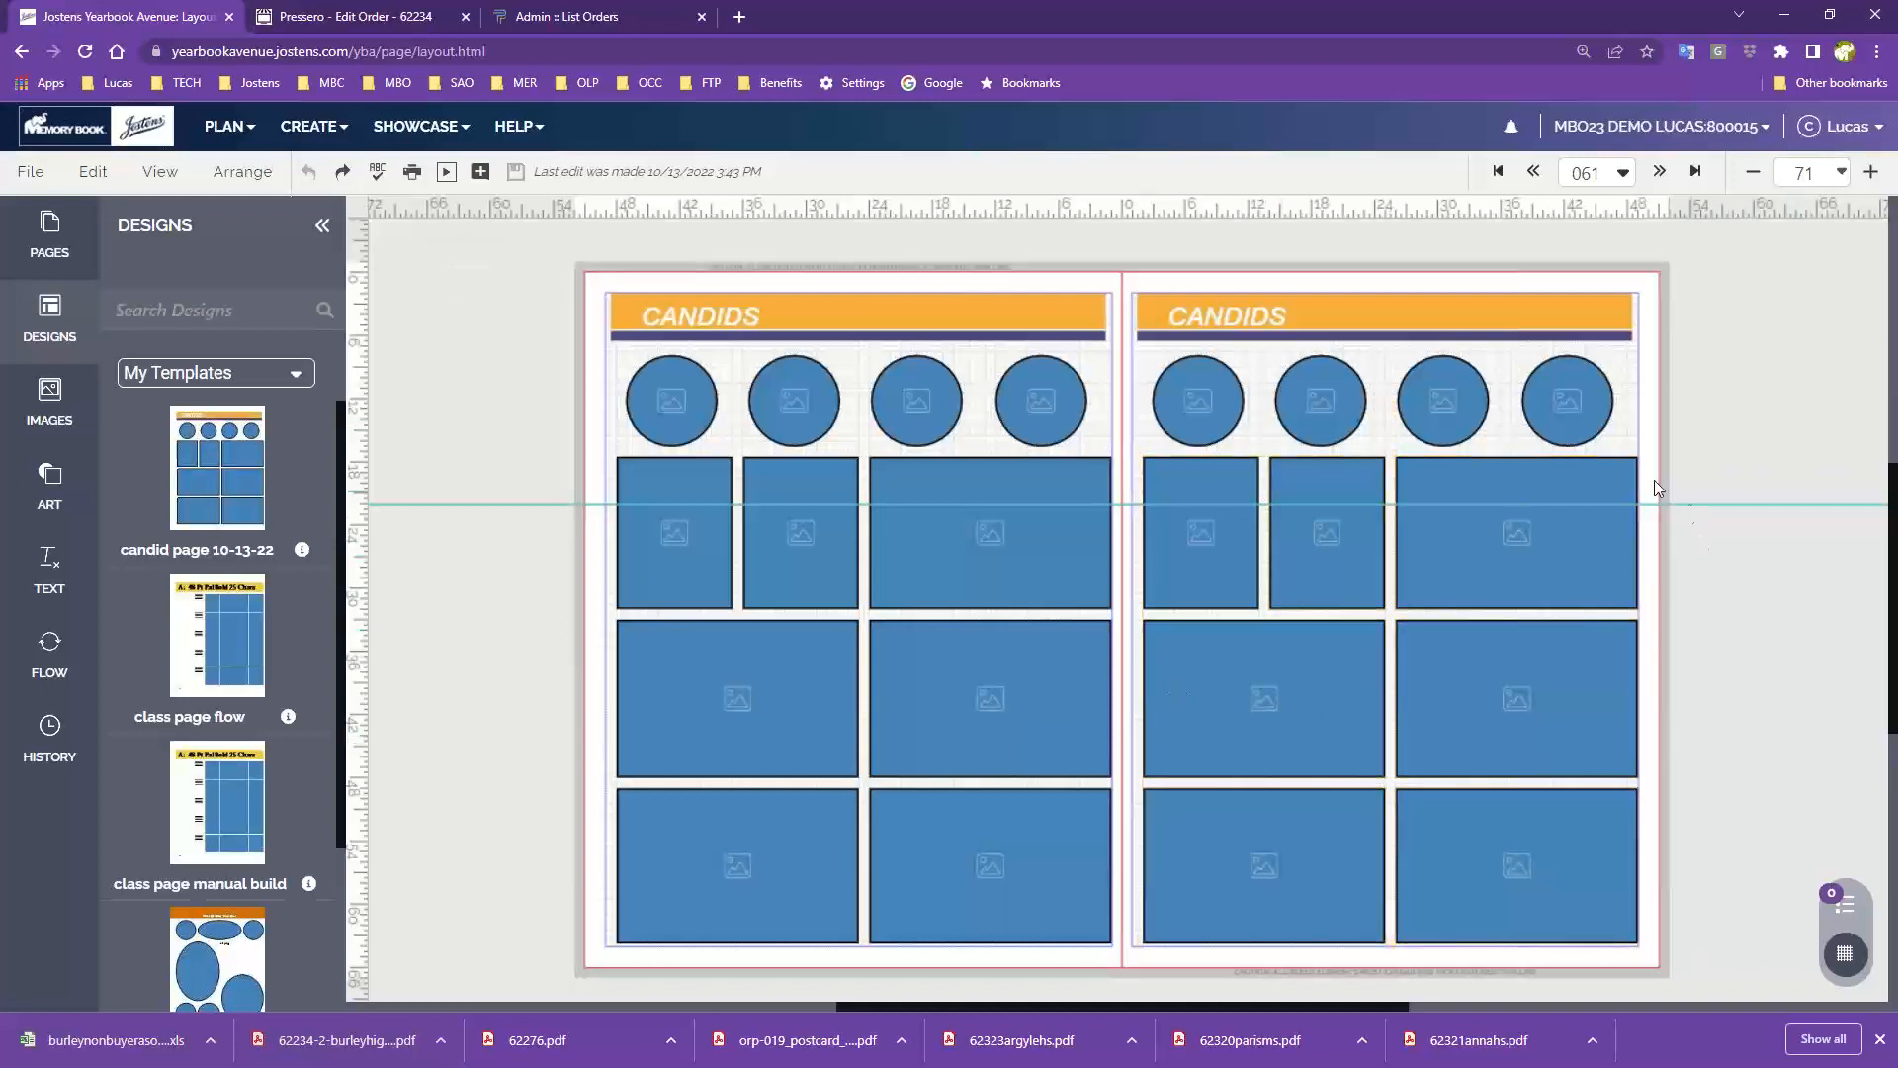
pyautogui.moveTo(1653, 479); pyautogui.dragTo(1179, 893)
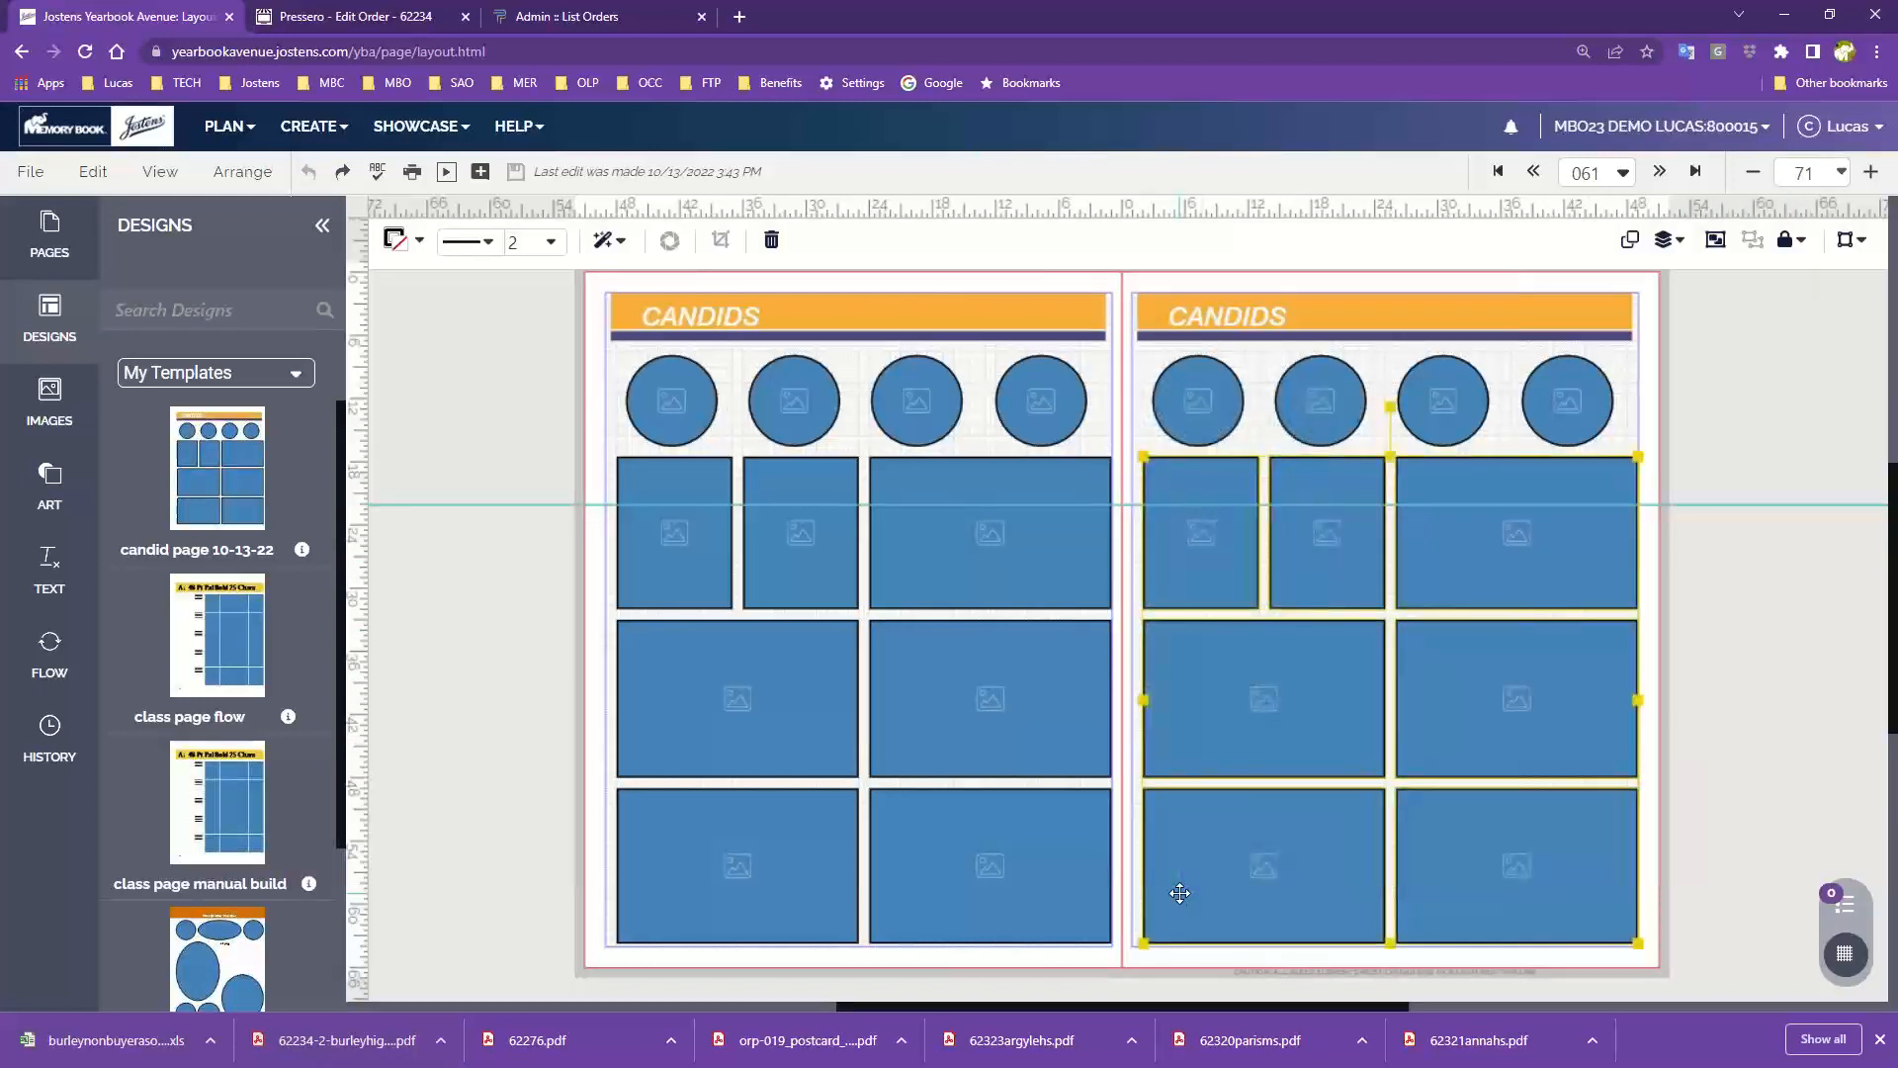
pyautogui.press('Left')
pyautogui.press('Left')
pyautogui.press('Left')
pyautogui.press('Left')
pyautogui.press('Left')
pyautogui.press('Left')
pyautogui.press('Left')
pyautogui.press('Left')
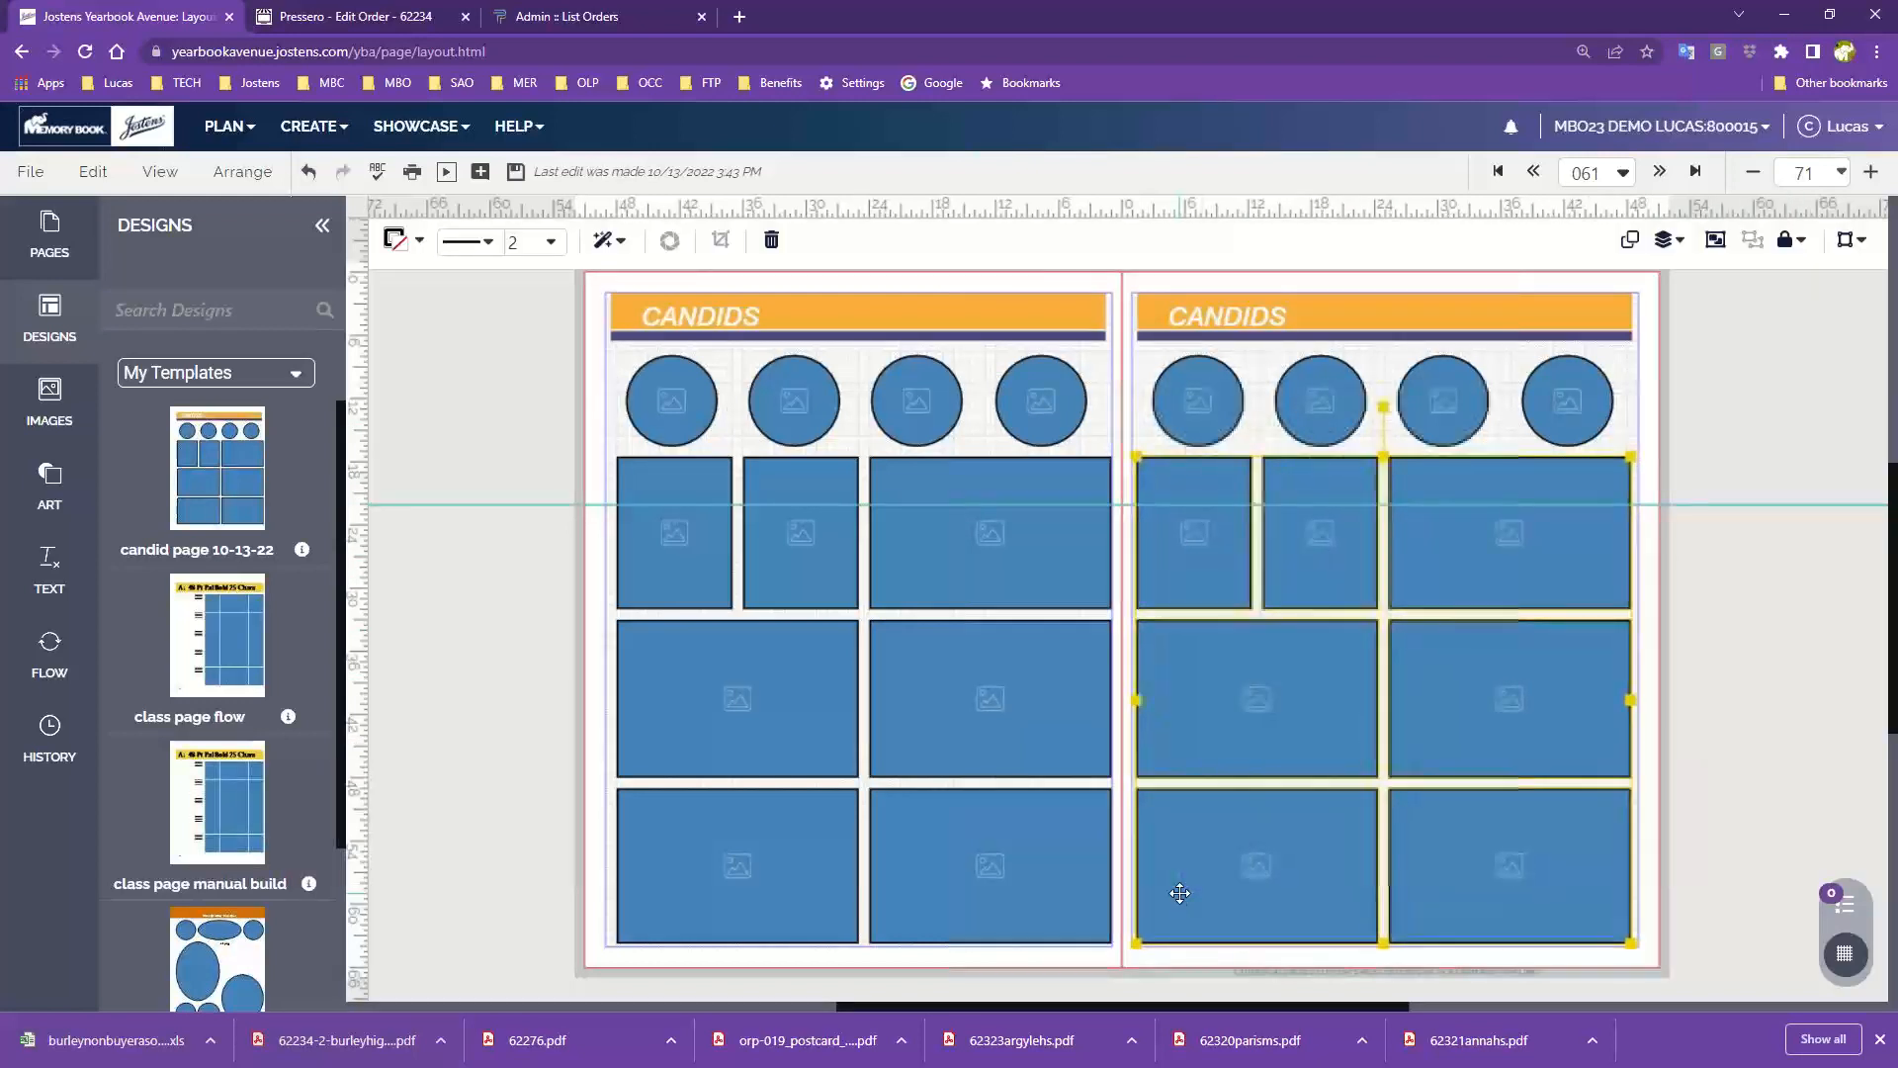
pyautogui.press('Left')
pyautogui.press('Left')
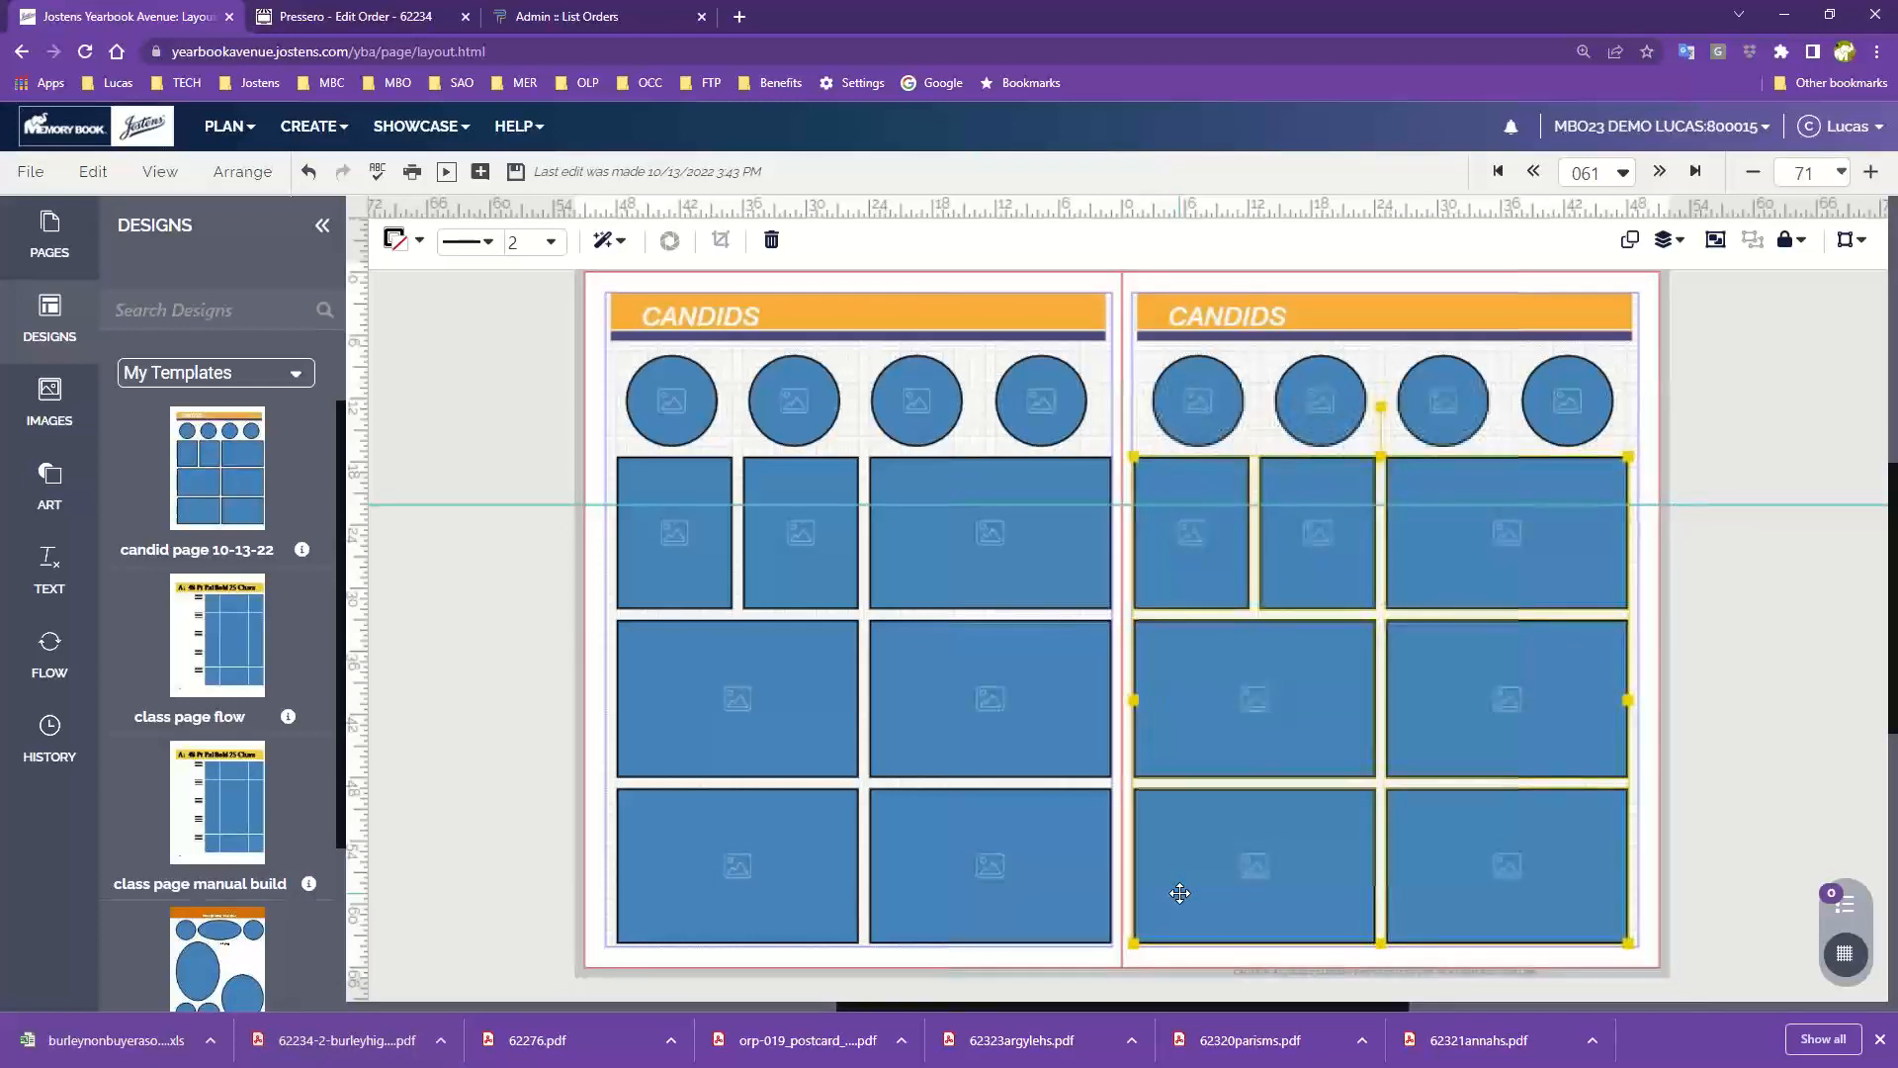
pyautogui.click(1769, 455)
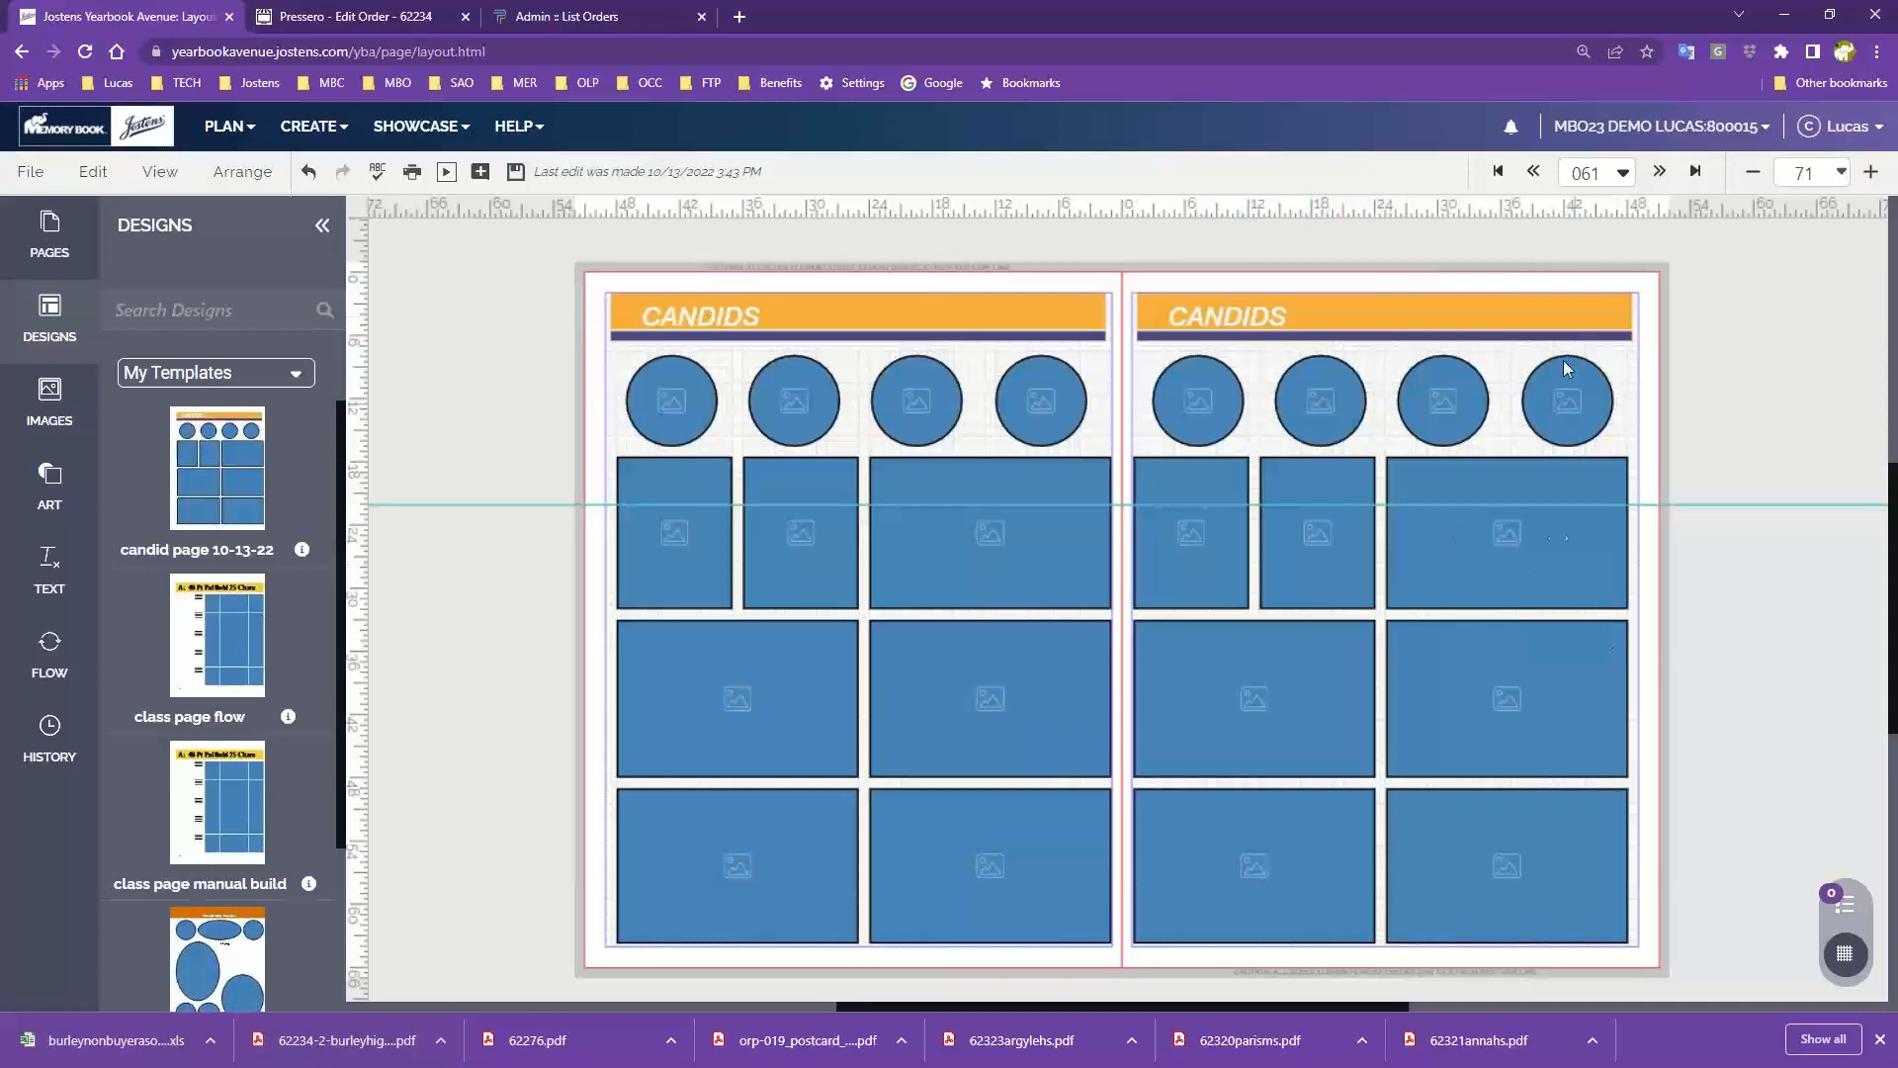
# Step: Save only the right page as a template named "candid page 10-13-22 right"
pyautogui.click(29, 172)
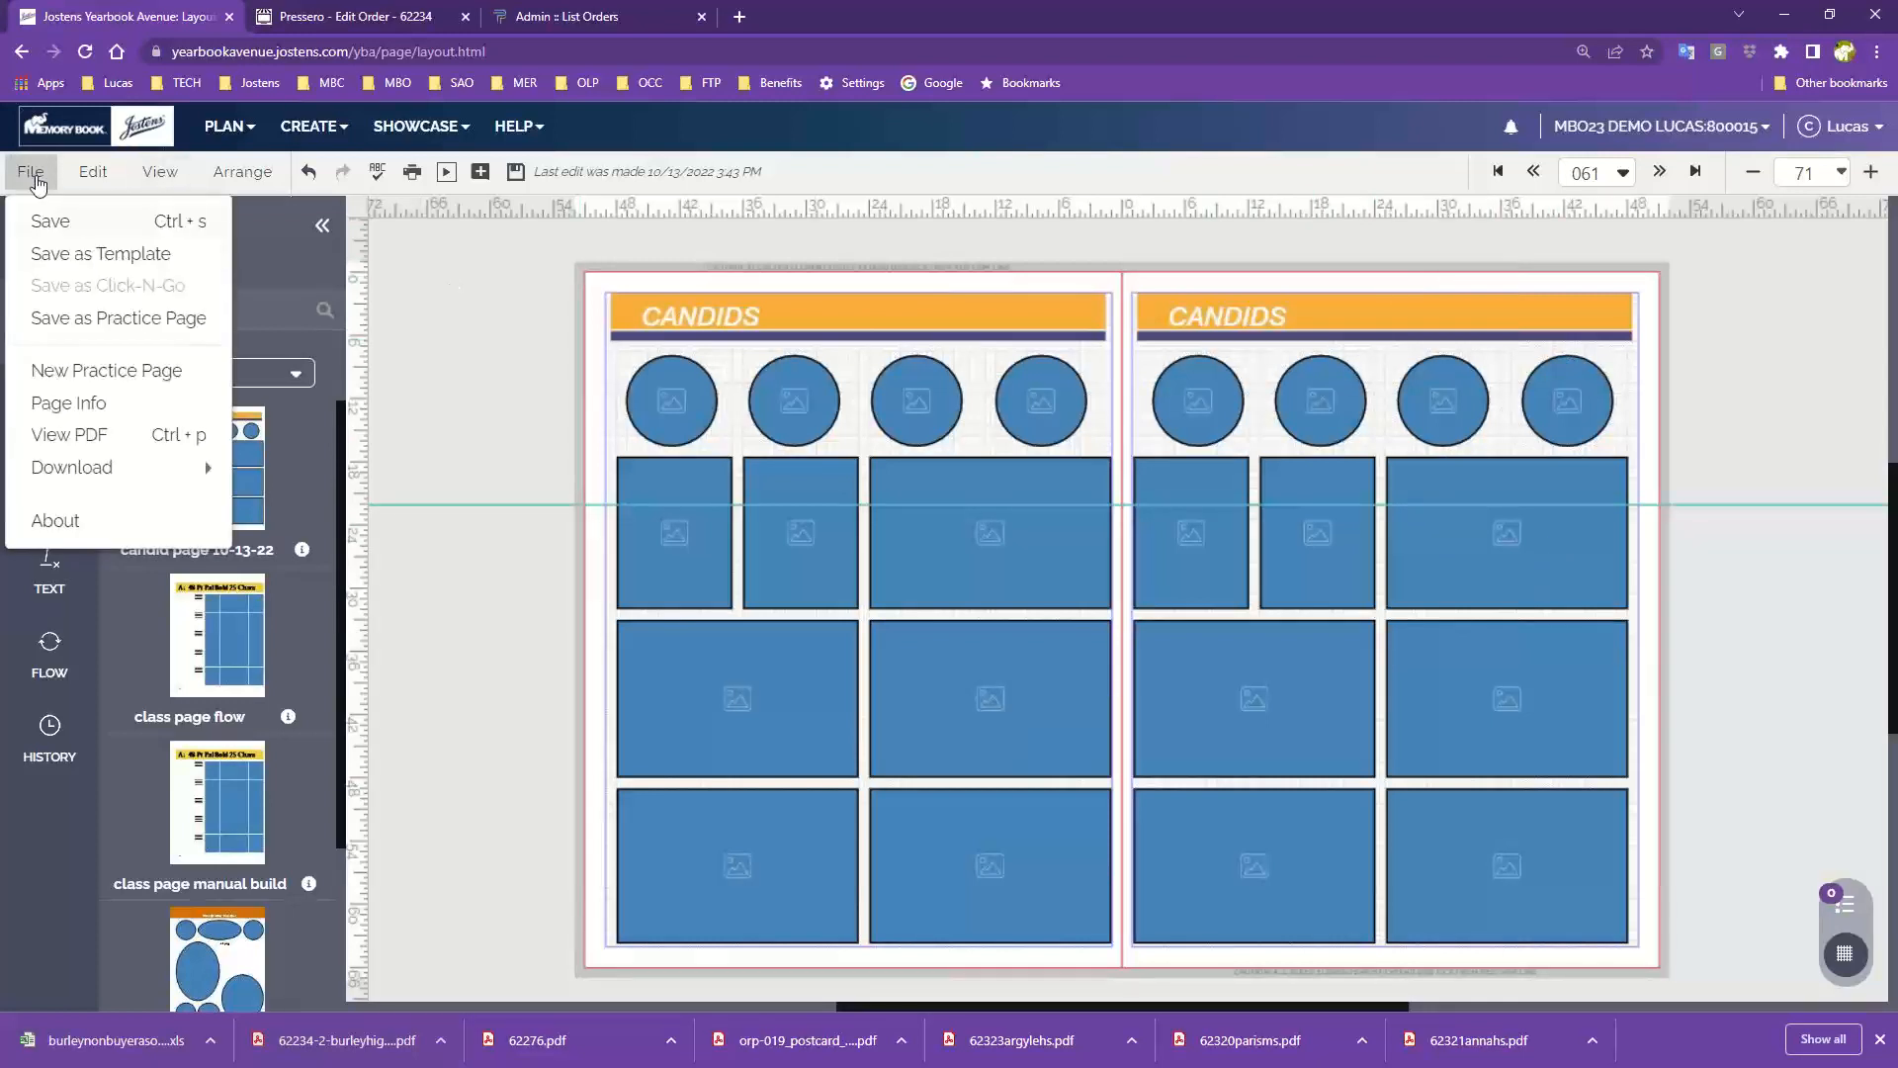
pyautogui.click(98, 255)
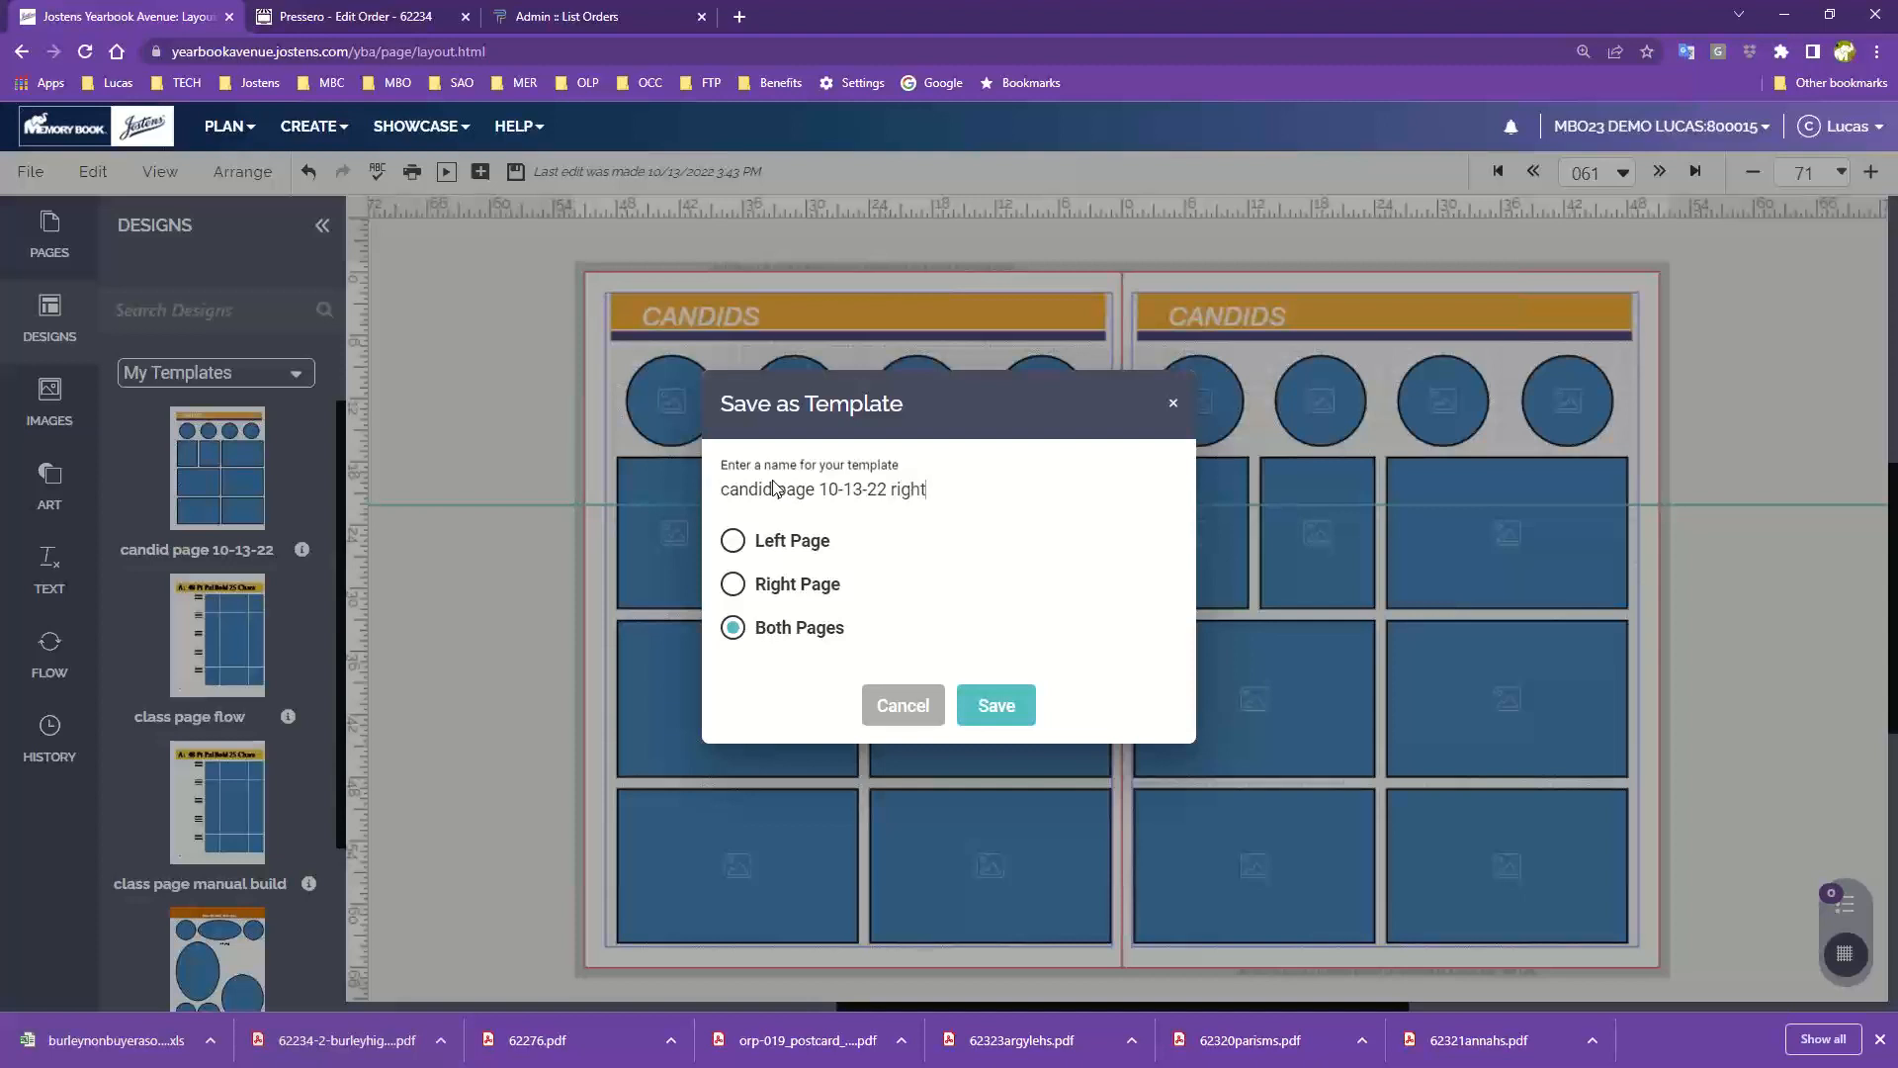
pyautogui.click(767, 585)
pyautogui.click(992, 706)
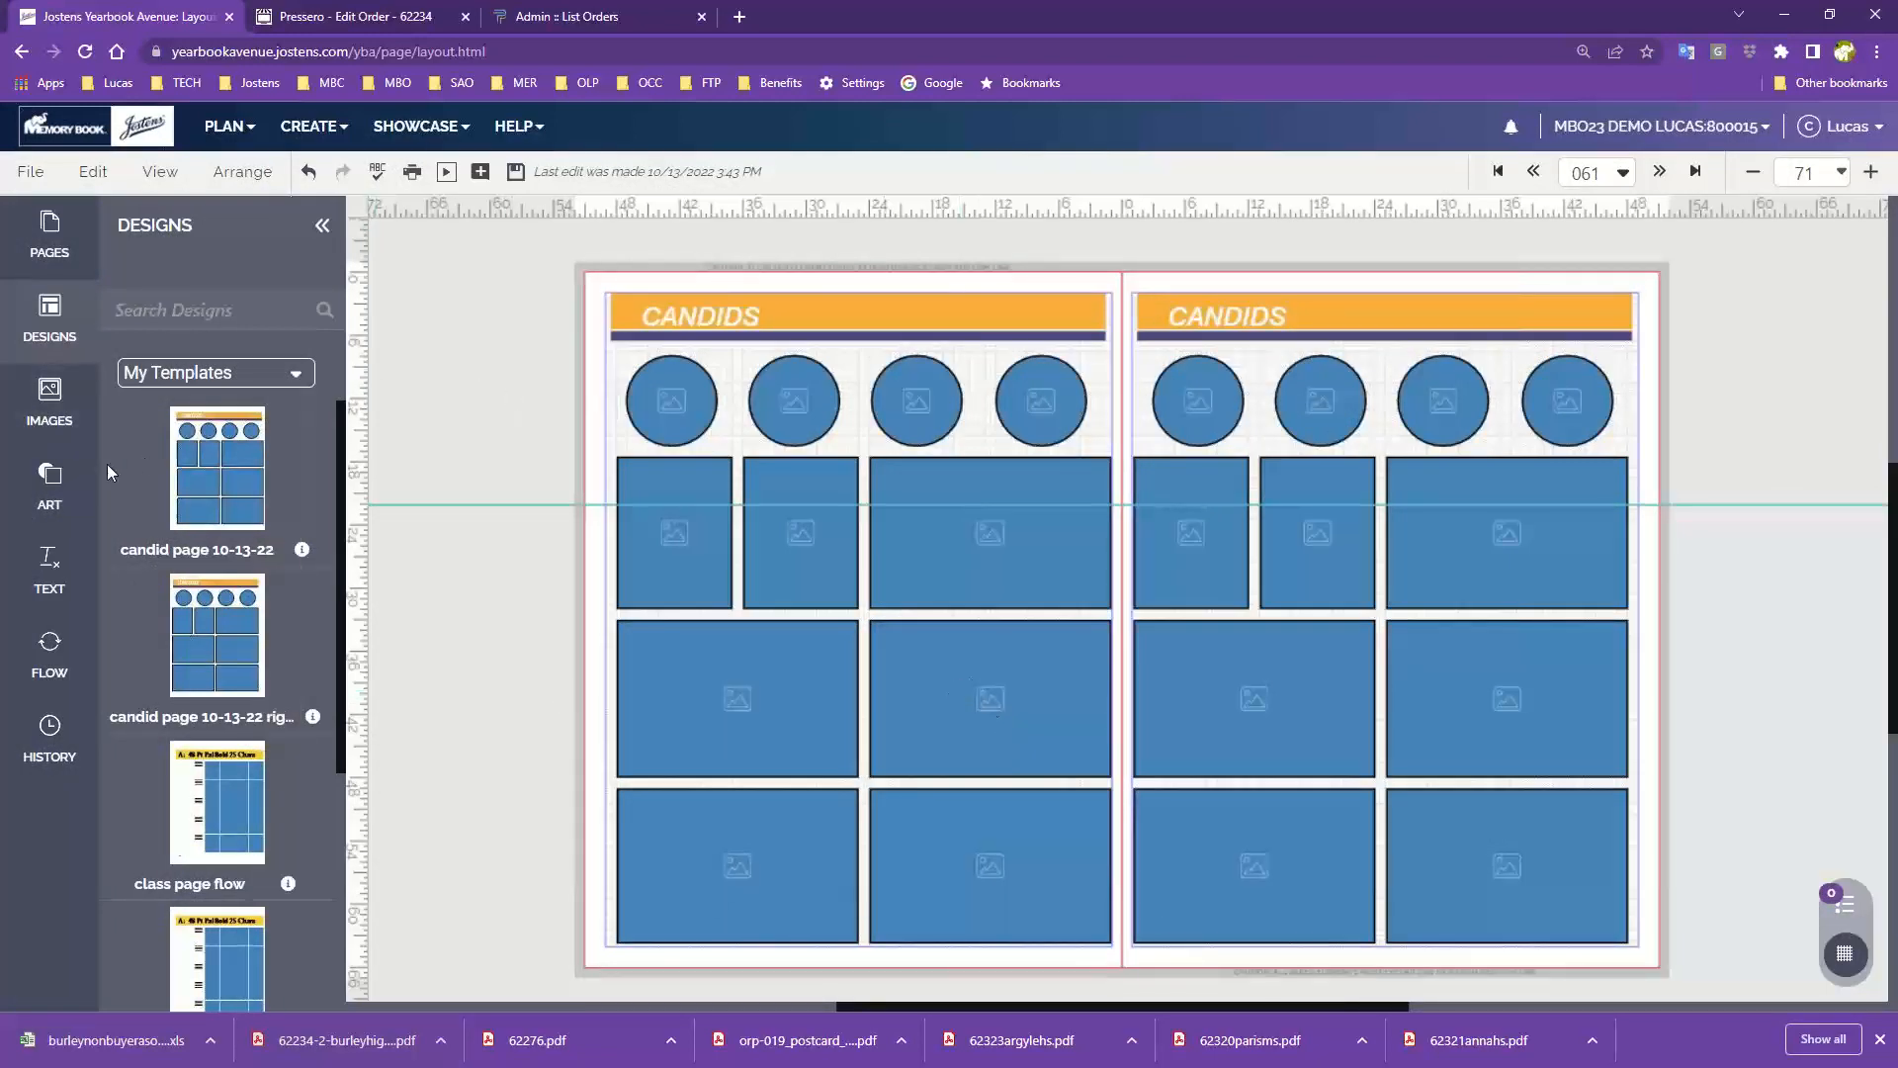
# Step: Place the "activity candids" photos of the girl writing and the four children in the middle-row rectangular boxes beside the spine
pyautogui.click(46, 414)
pyautogui.scroll(-3, 465, 631)
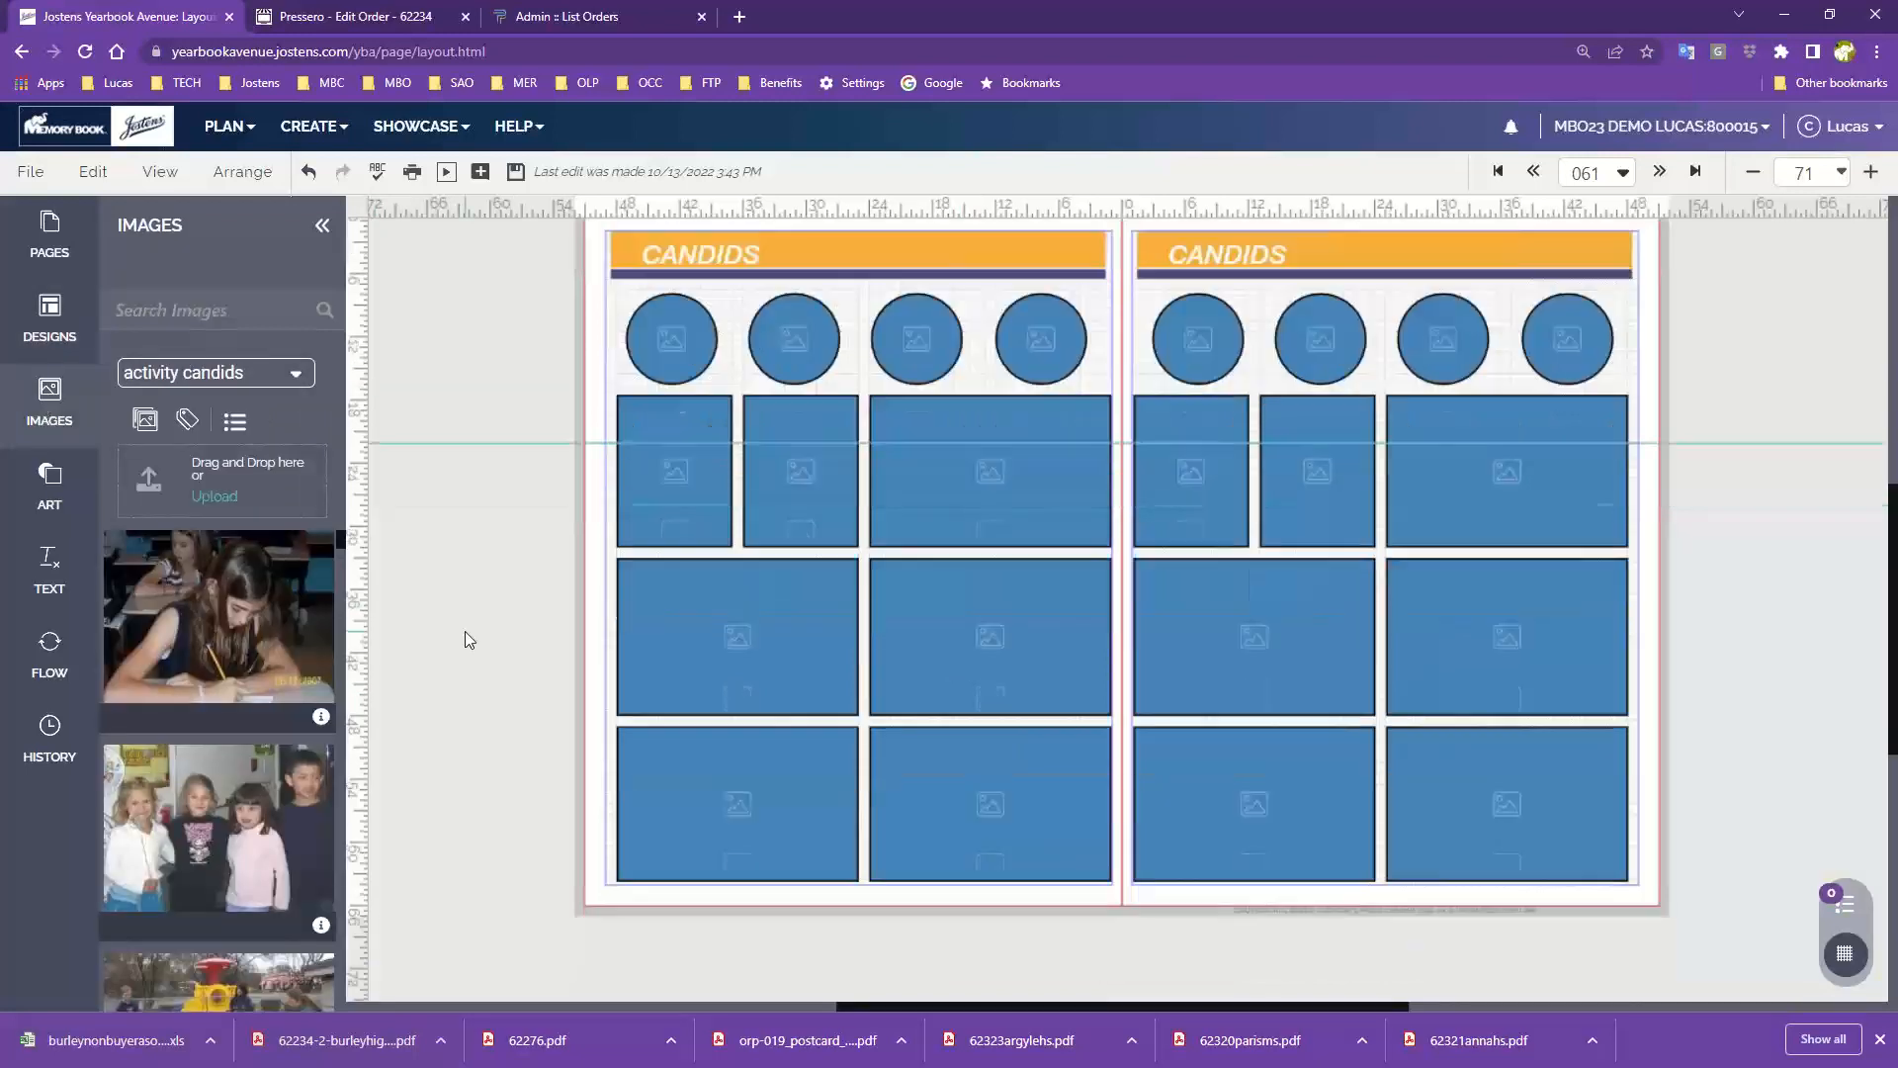
pyautogui.scroll(3, 465, 630)
pyautogui.moveTo(235, 618); pyautogui.dragTo(992, 700)
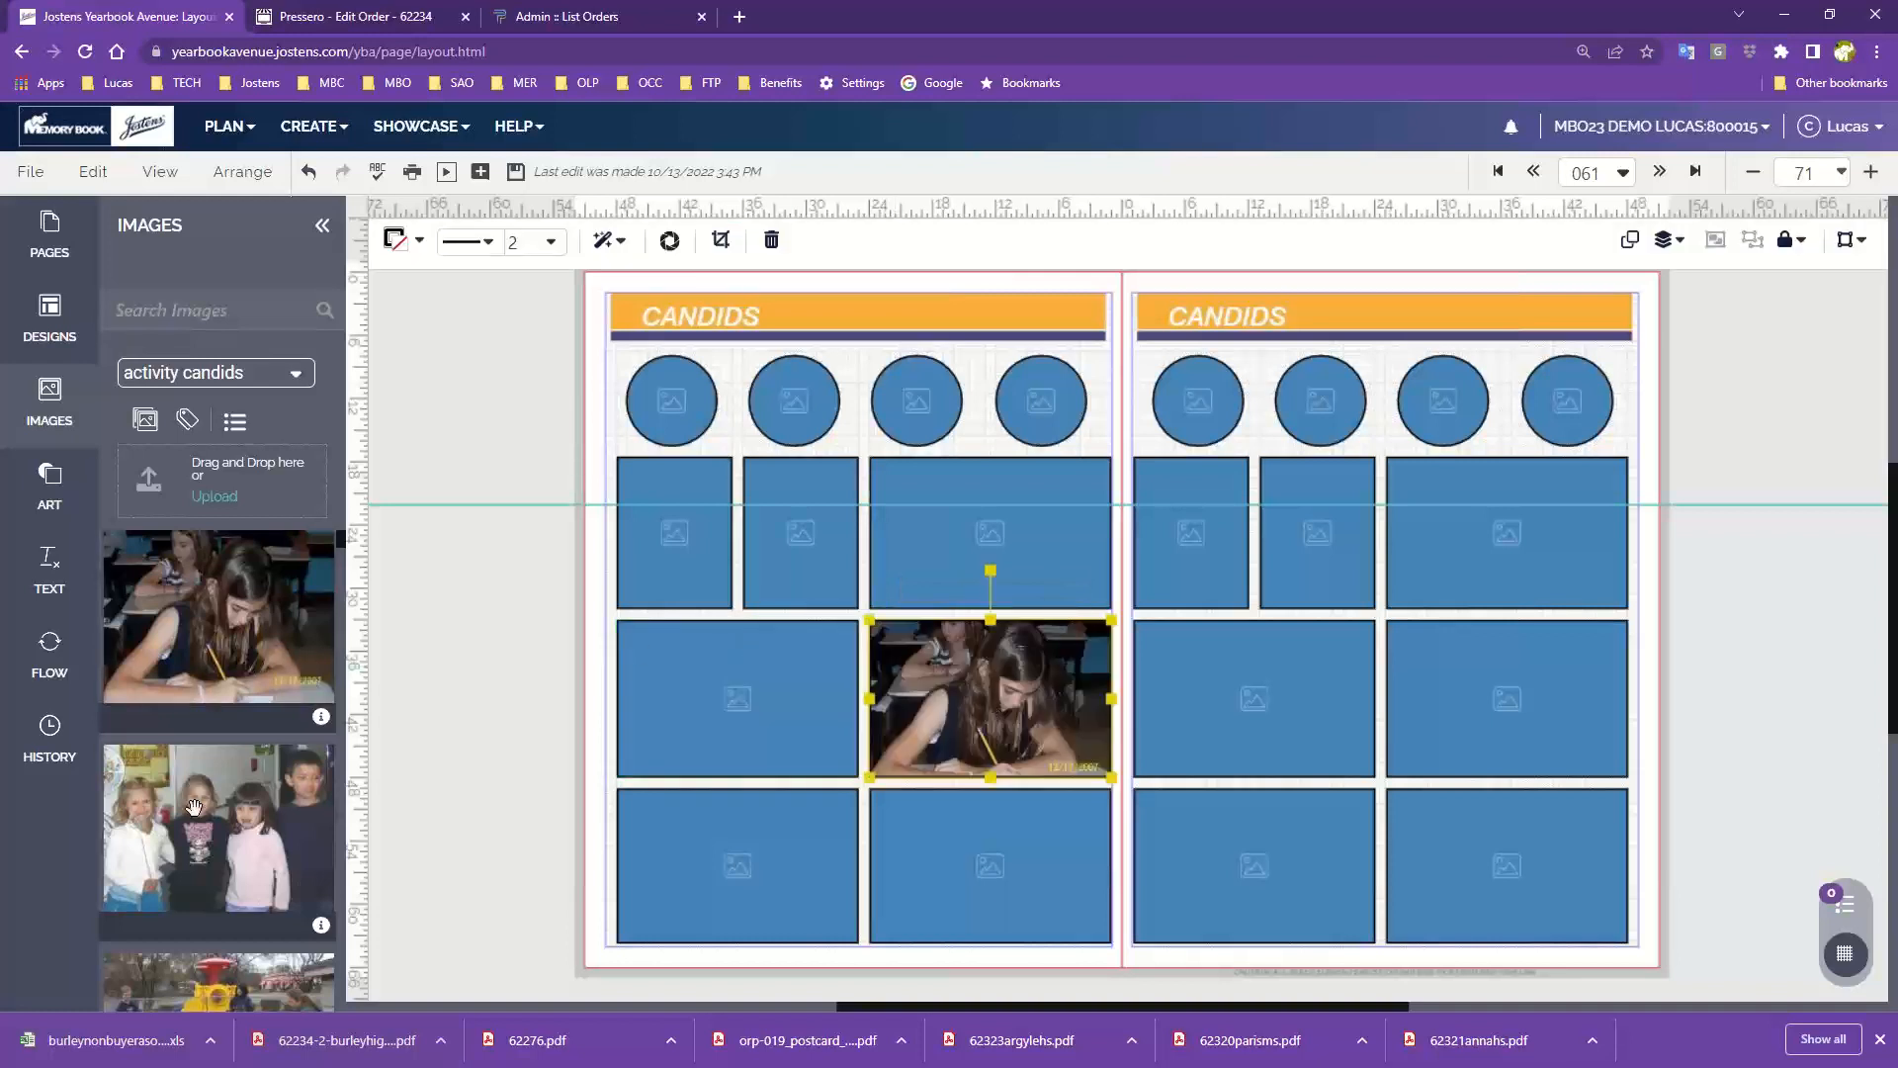
pyautogui.moveTo(203, 836); pyautogui.dragTo(1254, 702)
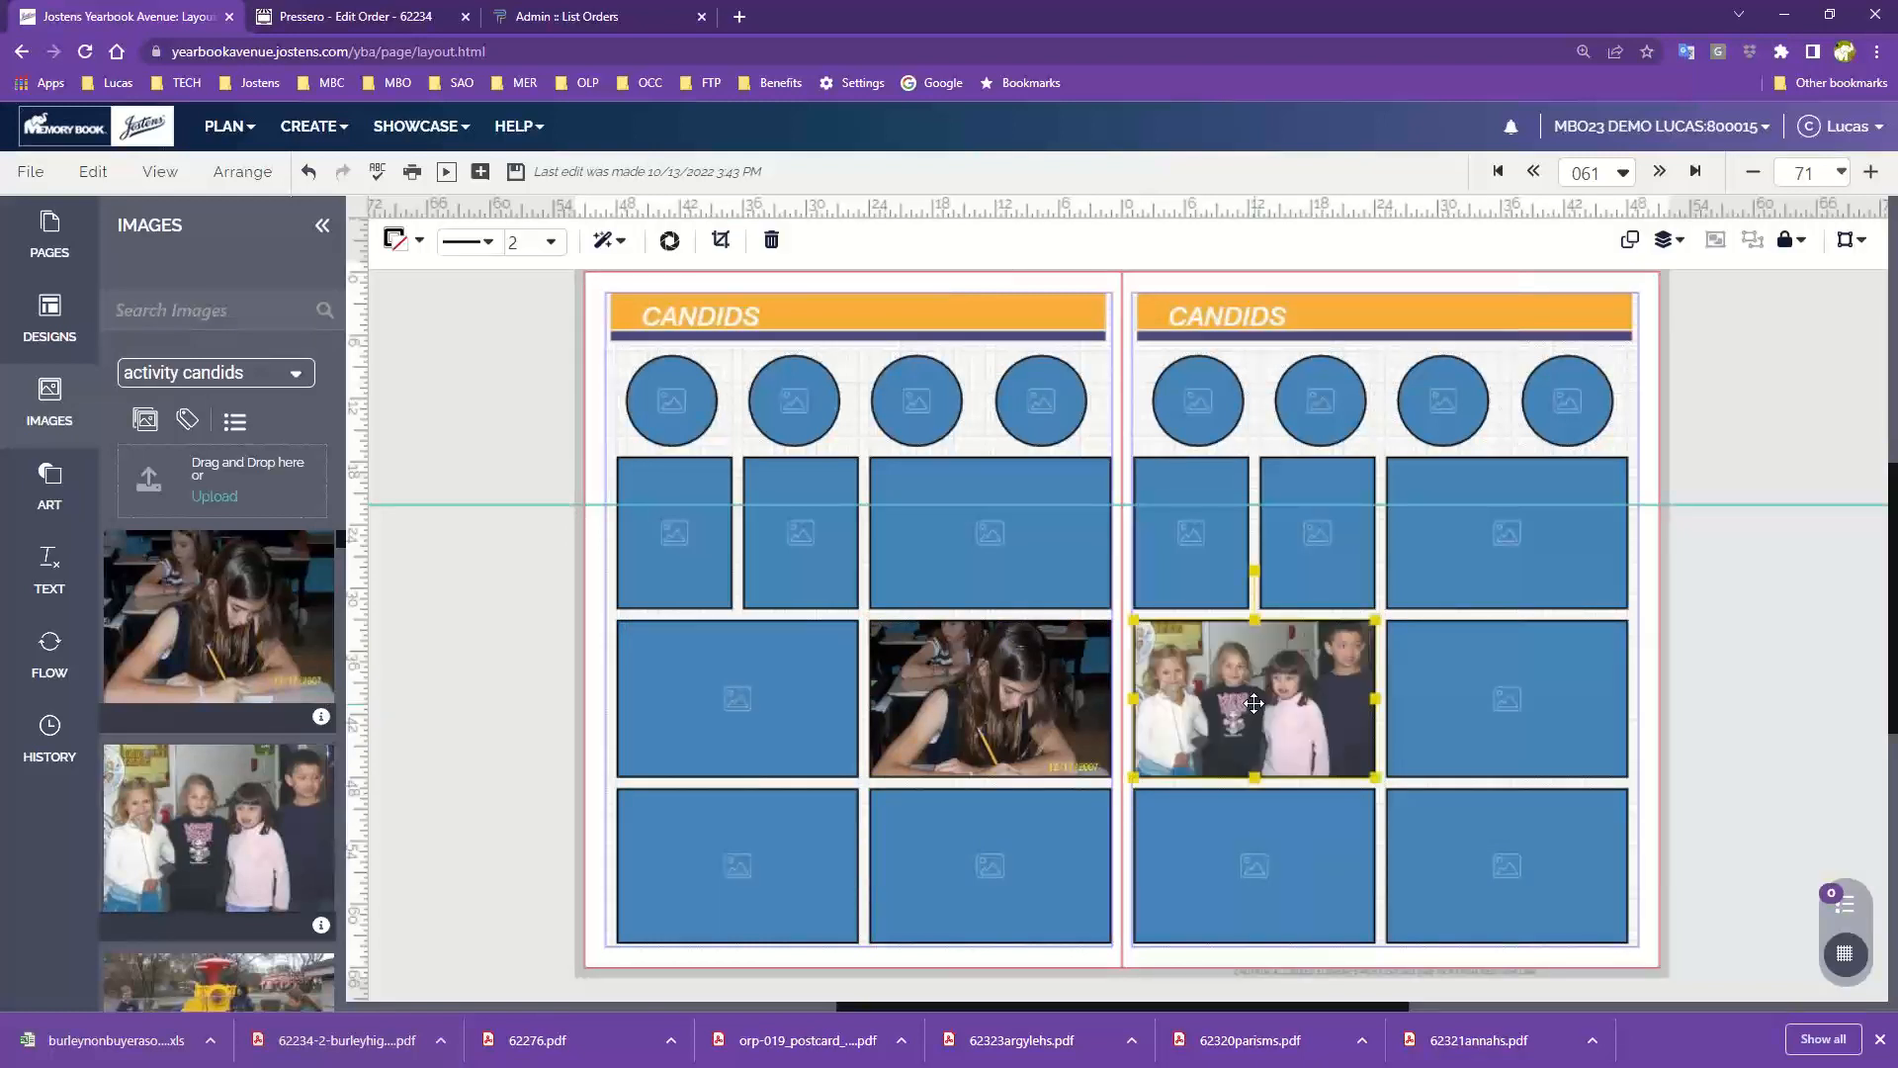
# Step: Add the group photo with the fish mural over the right-hand page's outer middle-row rectangular box
pyautogui.scroll(-10, 188, 776)
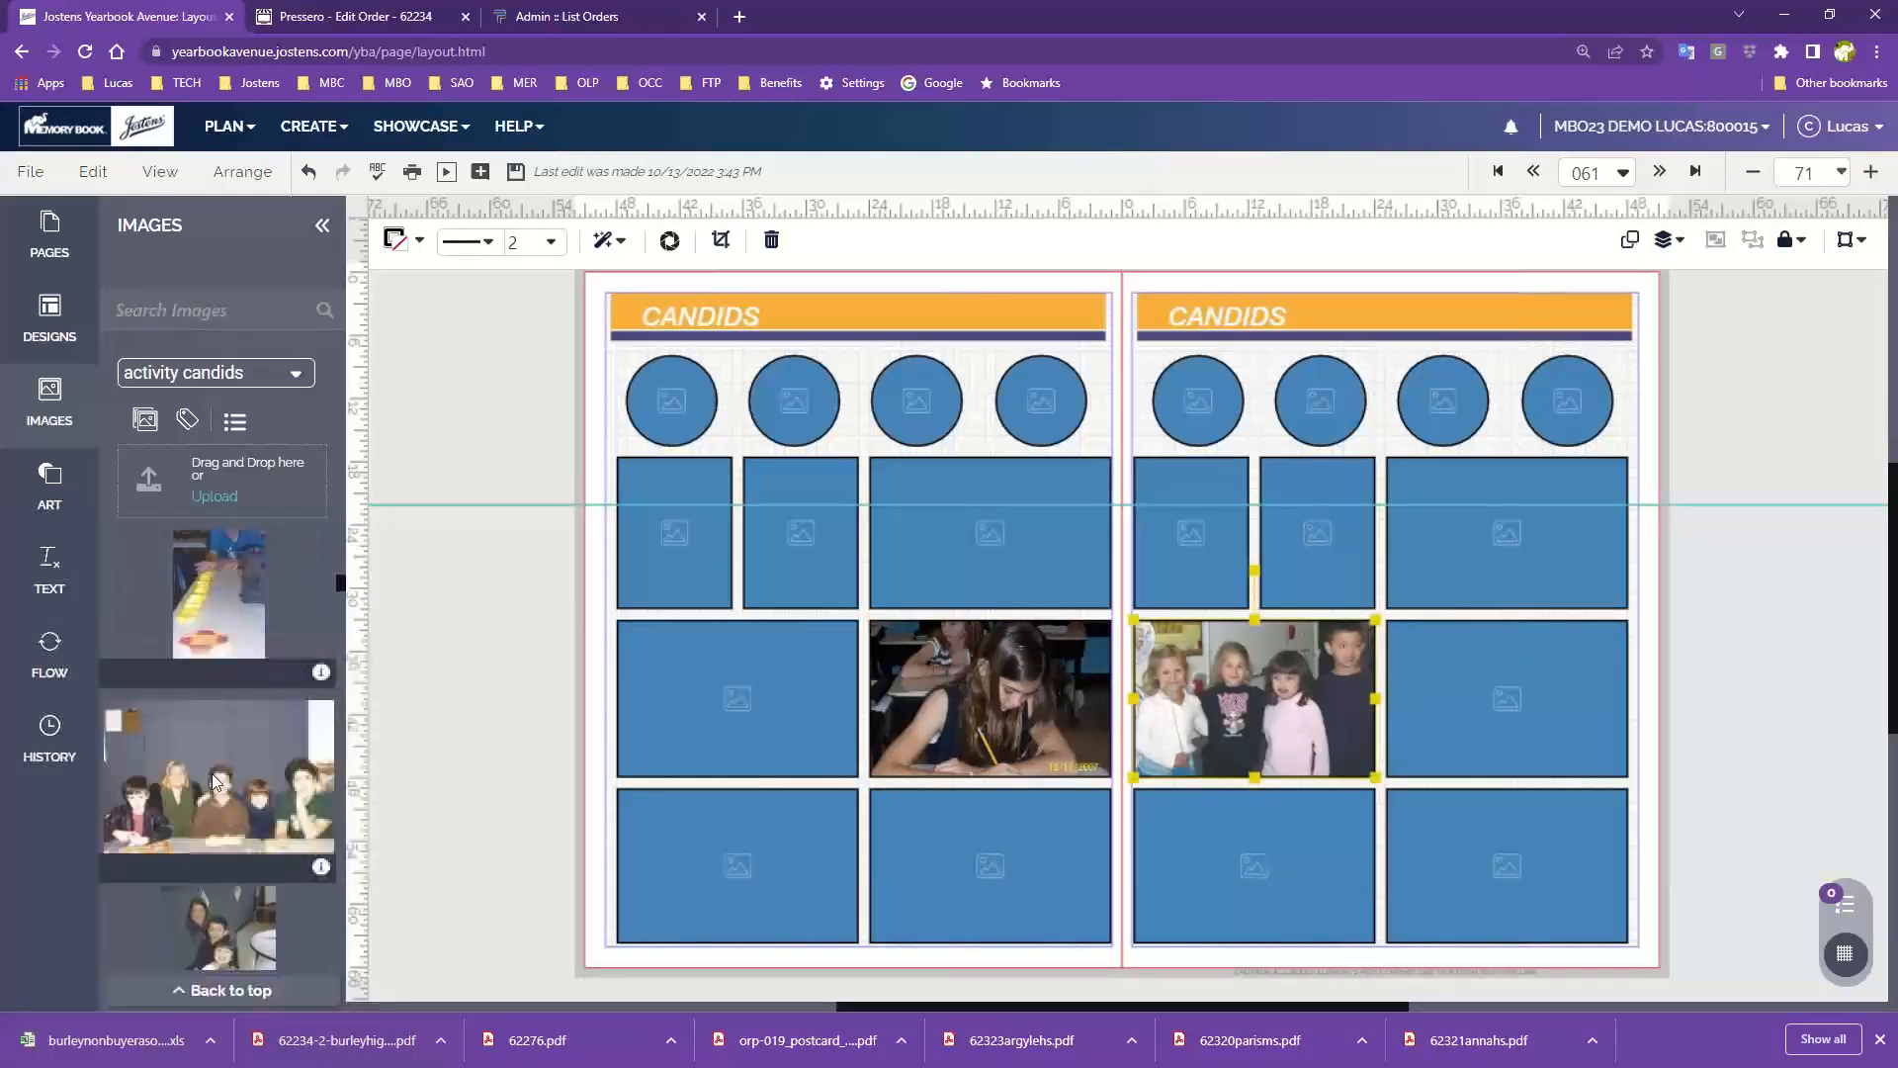
pyautogui.scroll(-3, 211, 770)
pyautogui.moveTo(240, 737); pyautogui.dragTo(276, 723)
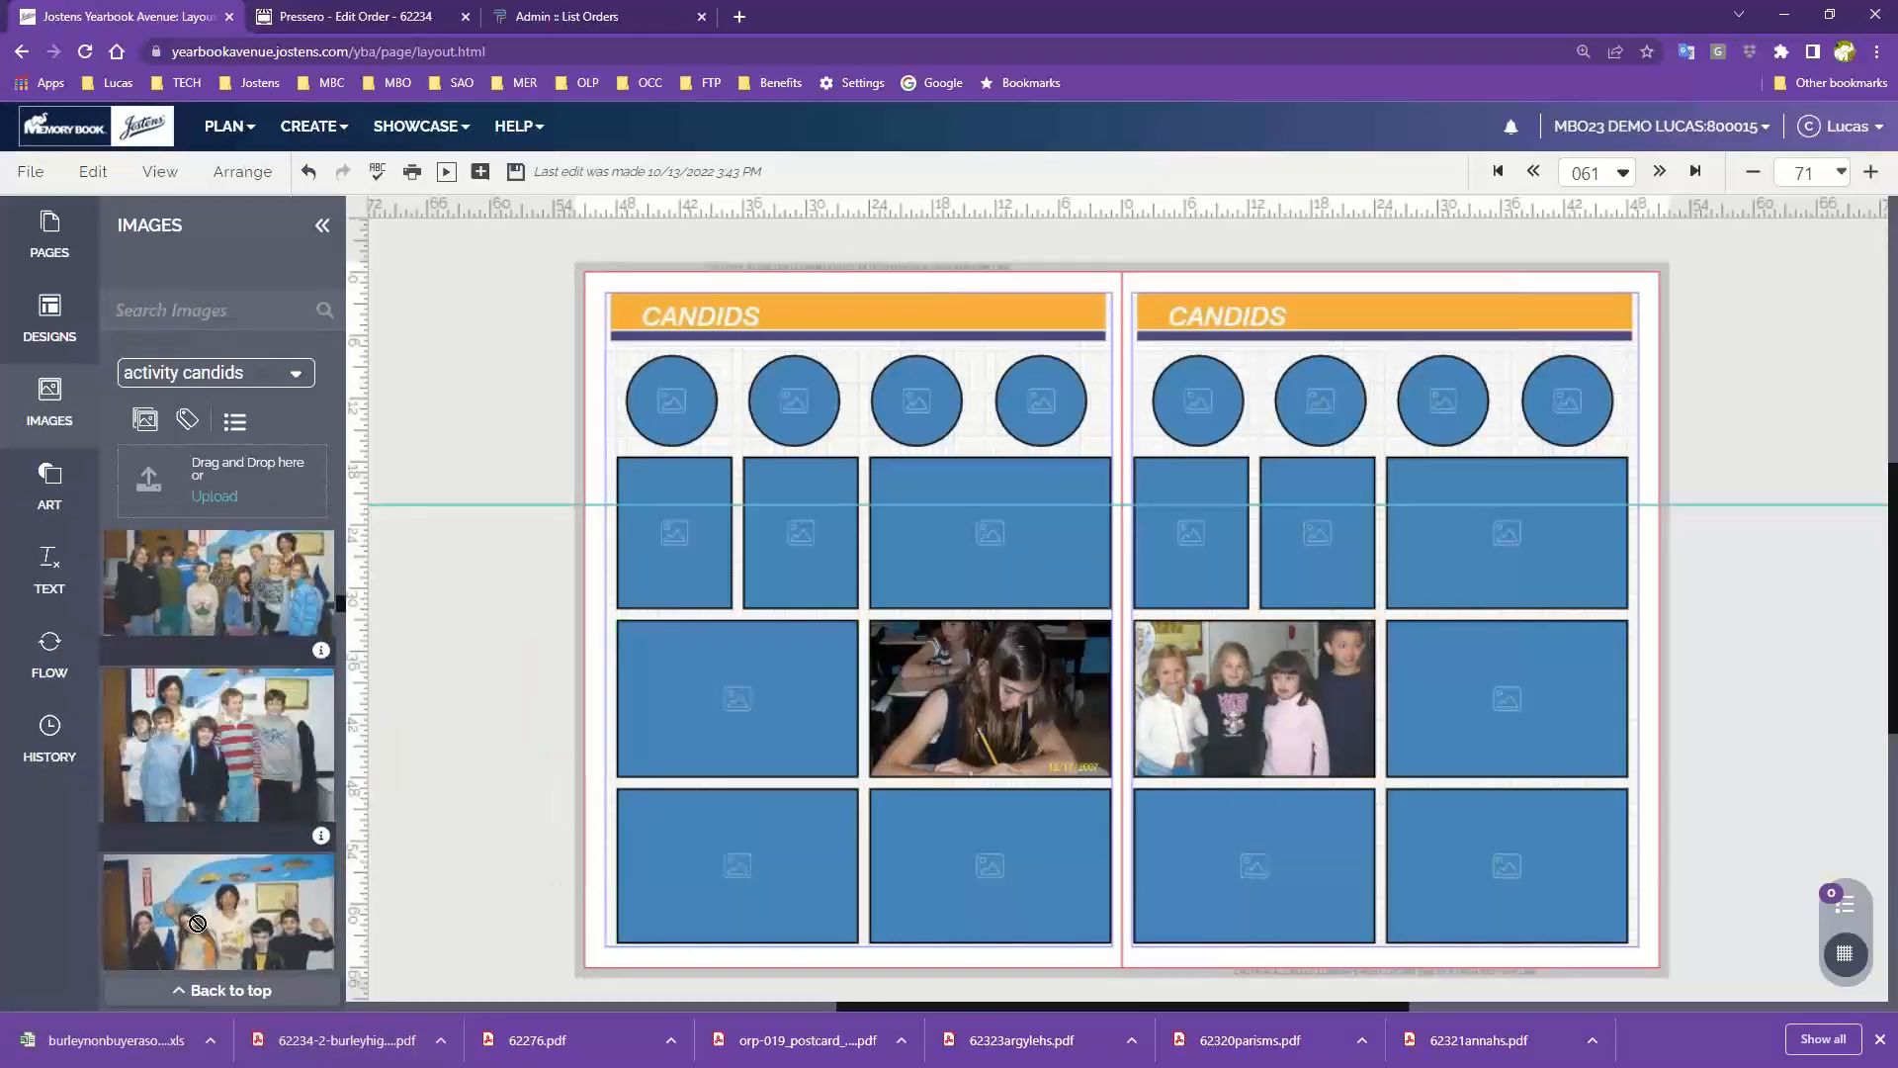
pyautogui.moveTo(192, 909); pyautogui.dragTo(1481, 692)
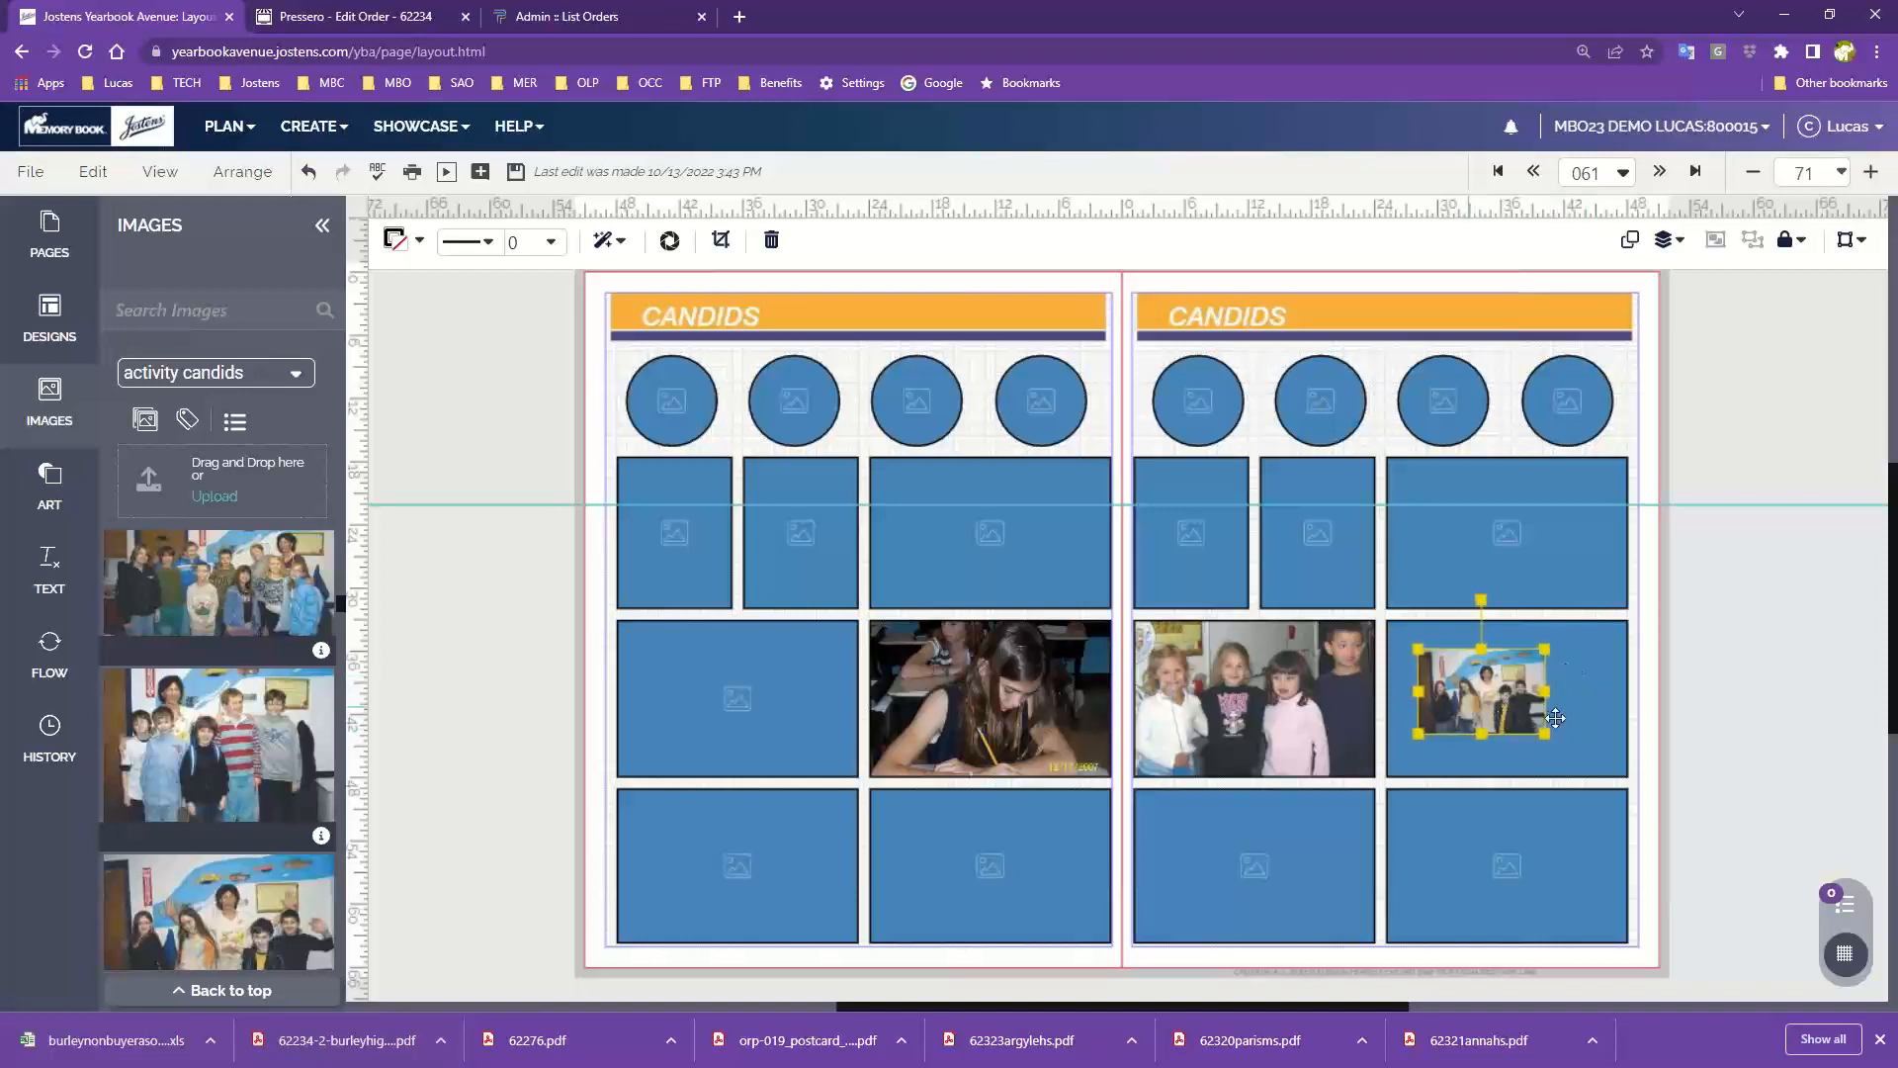
# Step: Enlarge the loose group photo as far as allowed and reposition it over the image box
pyautogui.moveTo(1480, 694)
pyautogui.mouseDown()
pyautogui.moveTo(1480, 791)
pyautogui.moveTo(1461, 682)
pyautogui.moveTo(1424, 706)
pyautogui.moveTo(1509, 691)
pyautogui.moveTo(1463, 700)
pyautogui.moveTo(1510, 709)
pyautogui.mouseUp()
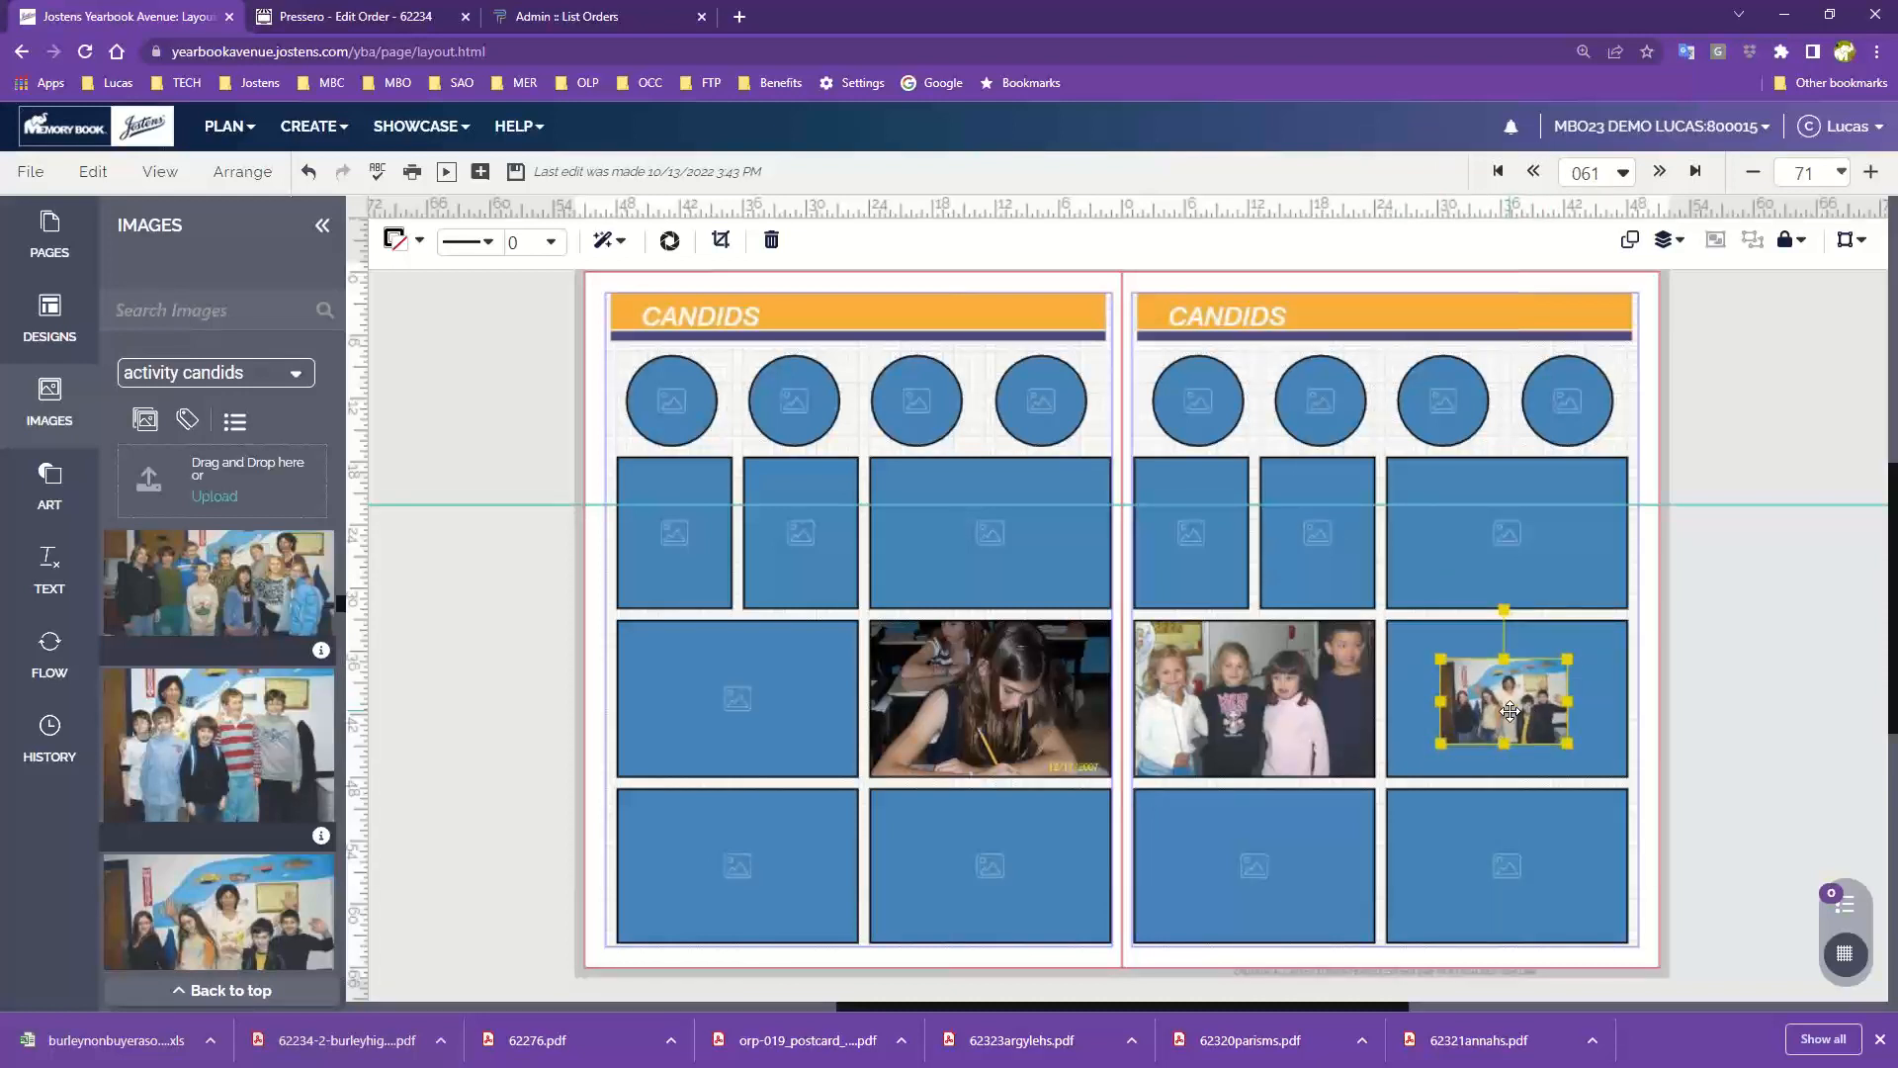
pyautogui.moveTo(1509, 710); pyautogui.dragTo(1560, 759)
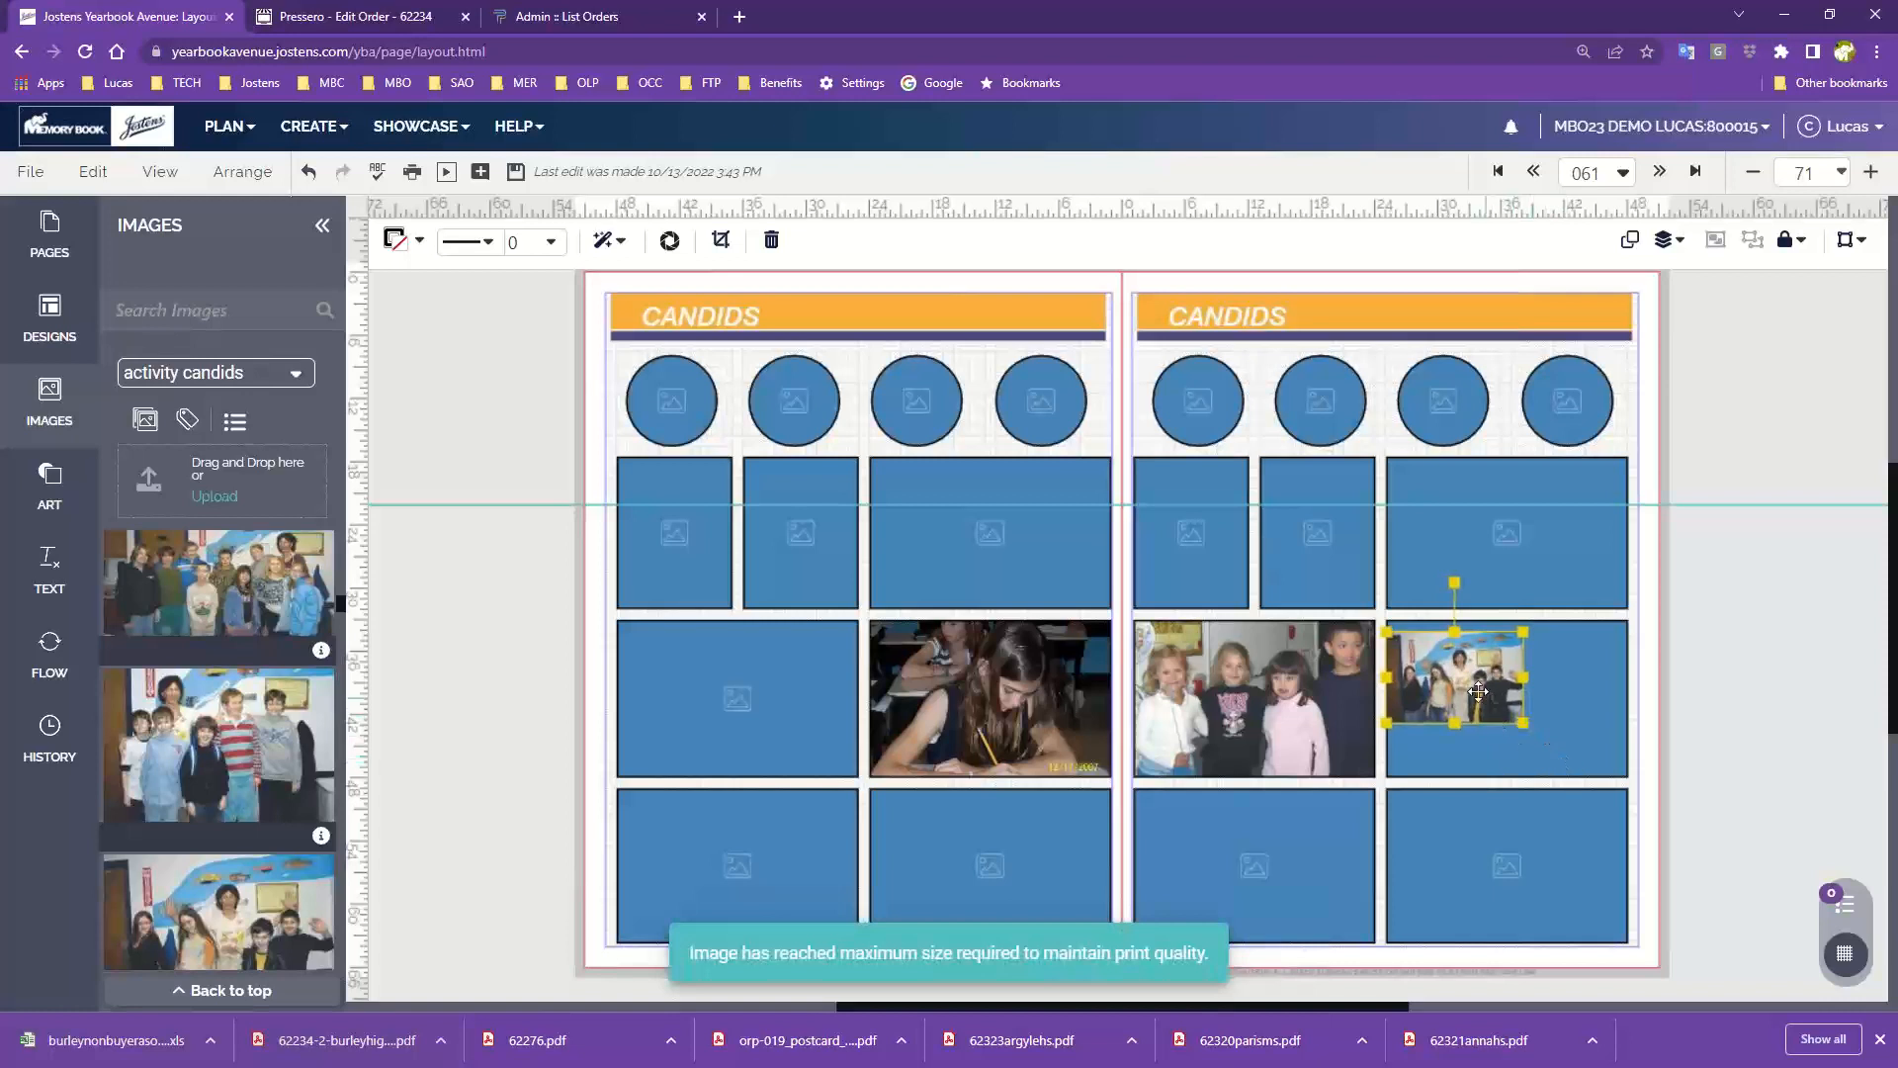
pyautogui.moveTo(1477, 692); pyautogui.dragTo(1520, 719)
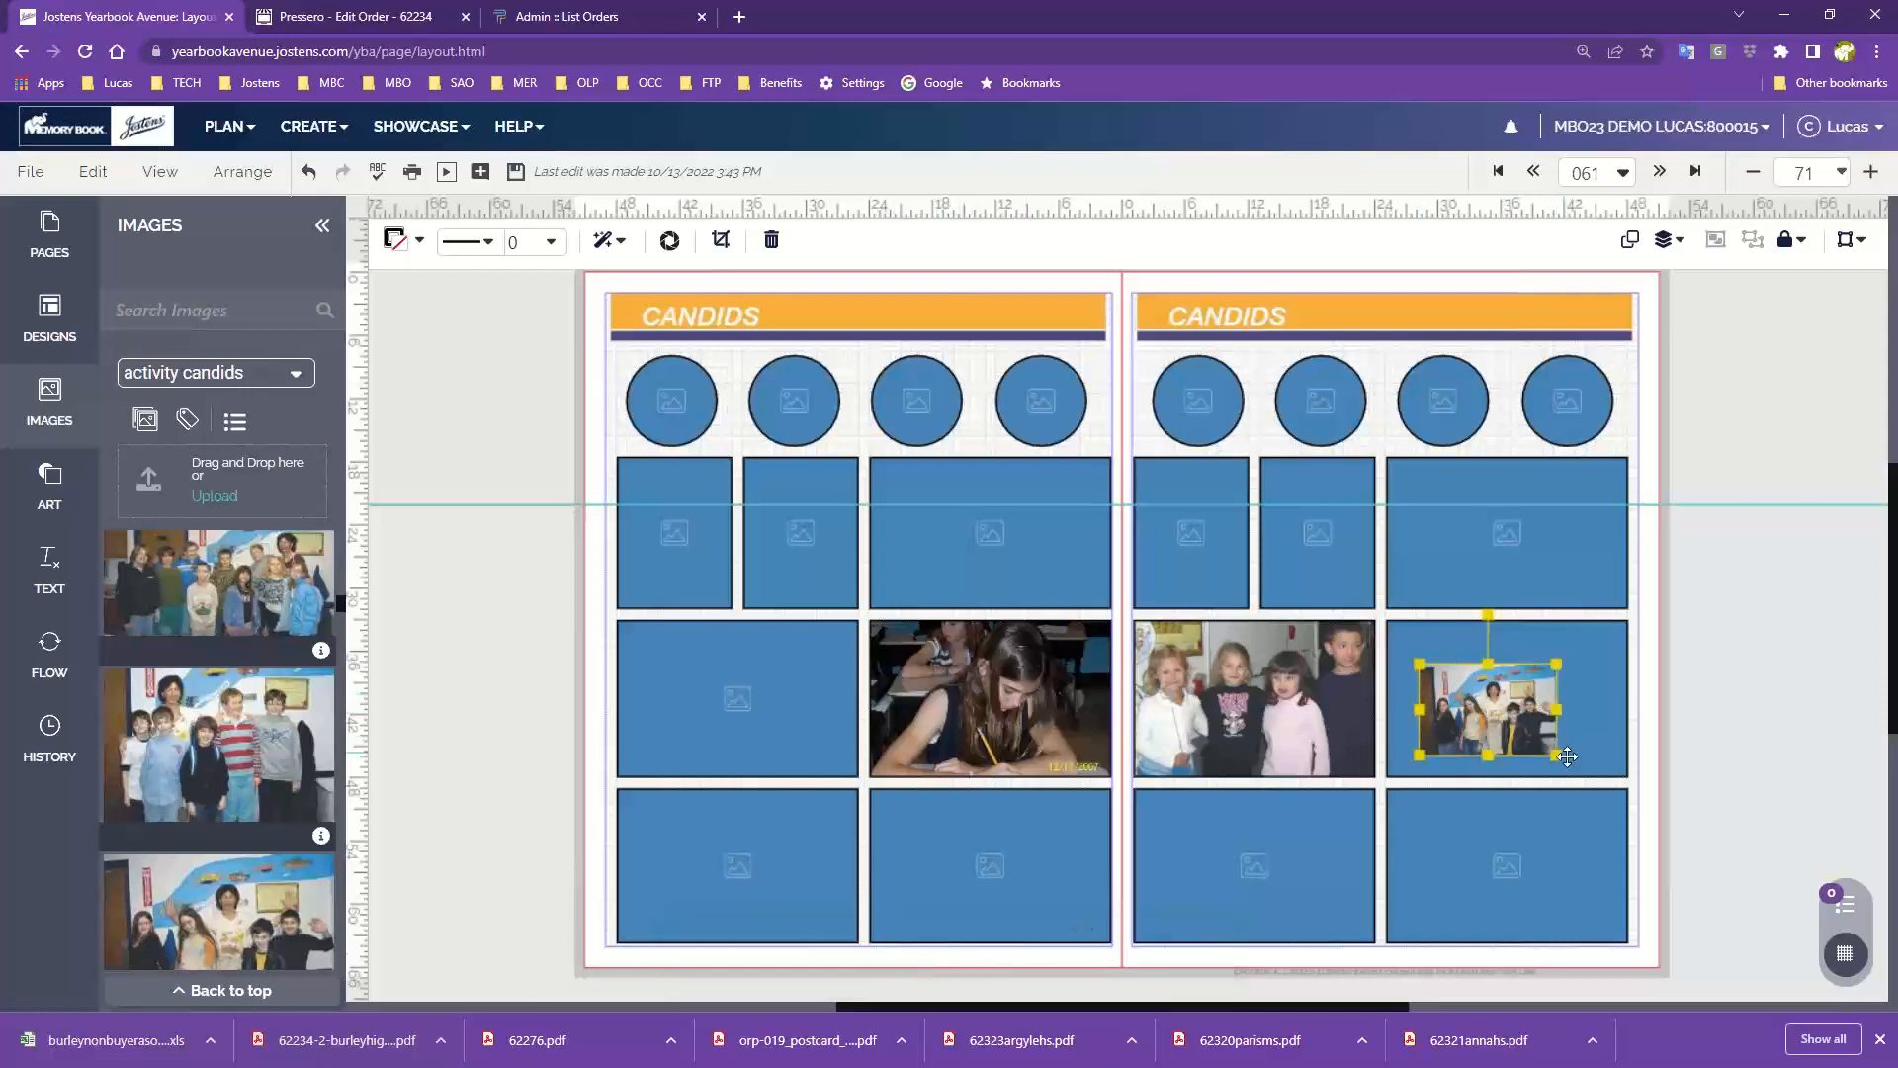
pyautogui.moveTo(1559, 756); pyautogui.dragTo(1574, 771)
# Step: Replace the wide empty image box below the circles on the left-hand page with a Caption-style text box
pyautogui.click(941, 547)
pyautogui.press('Delete')
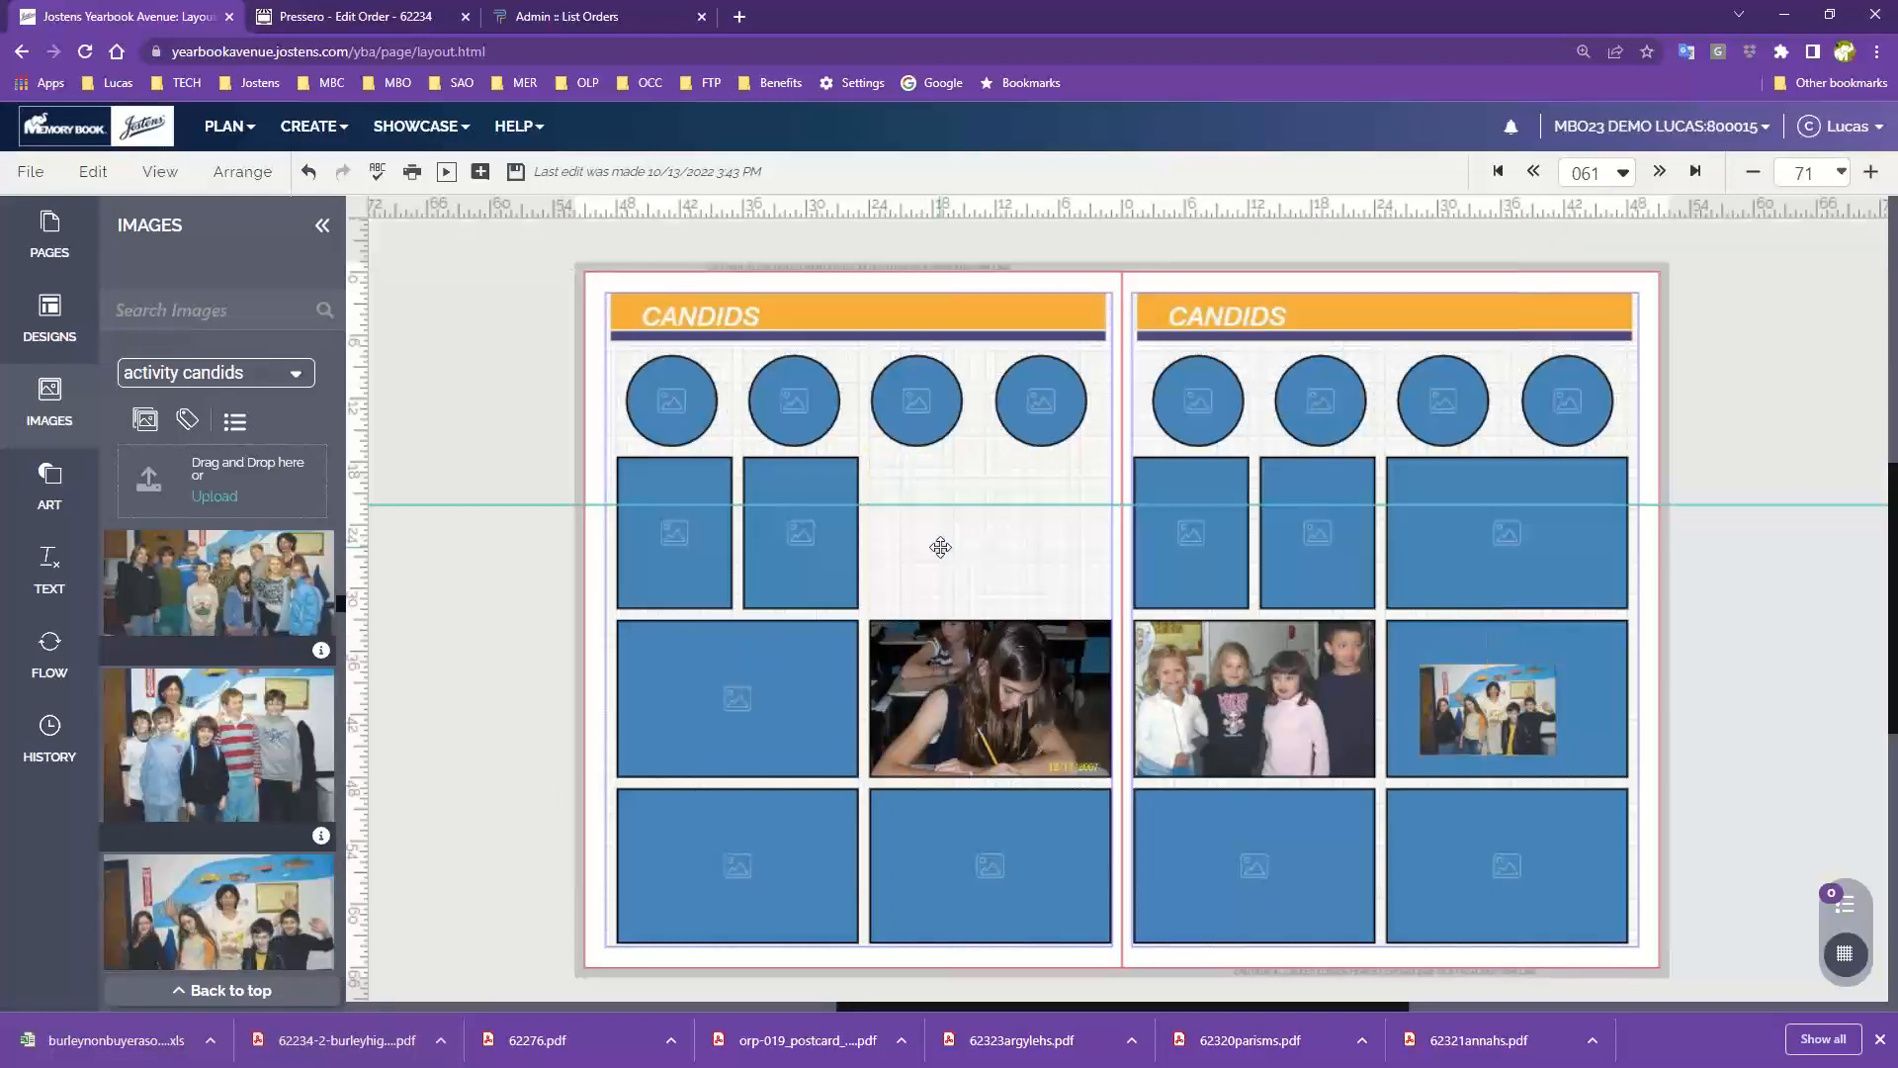
pyautogui.click(46, 584)
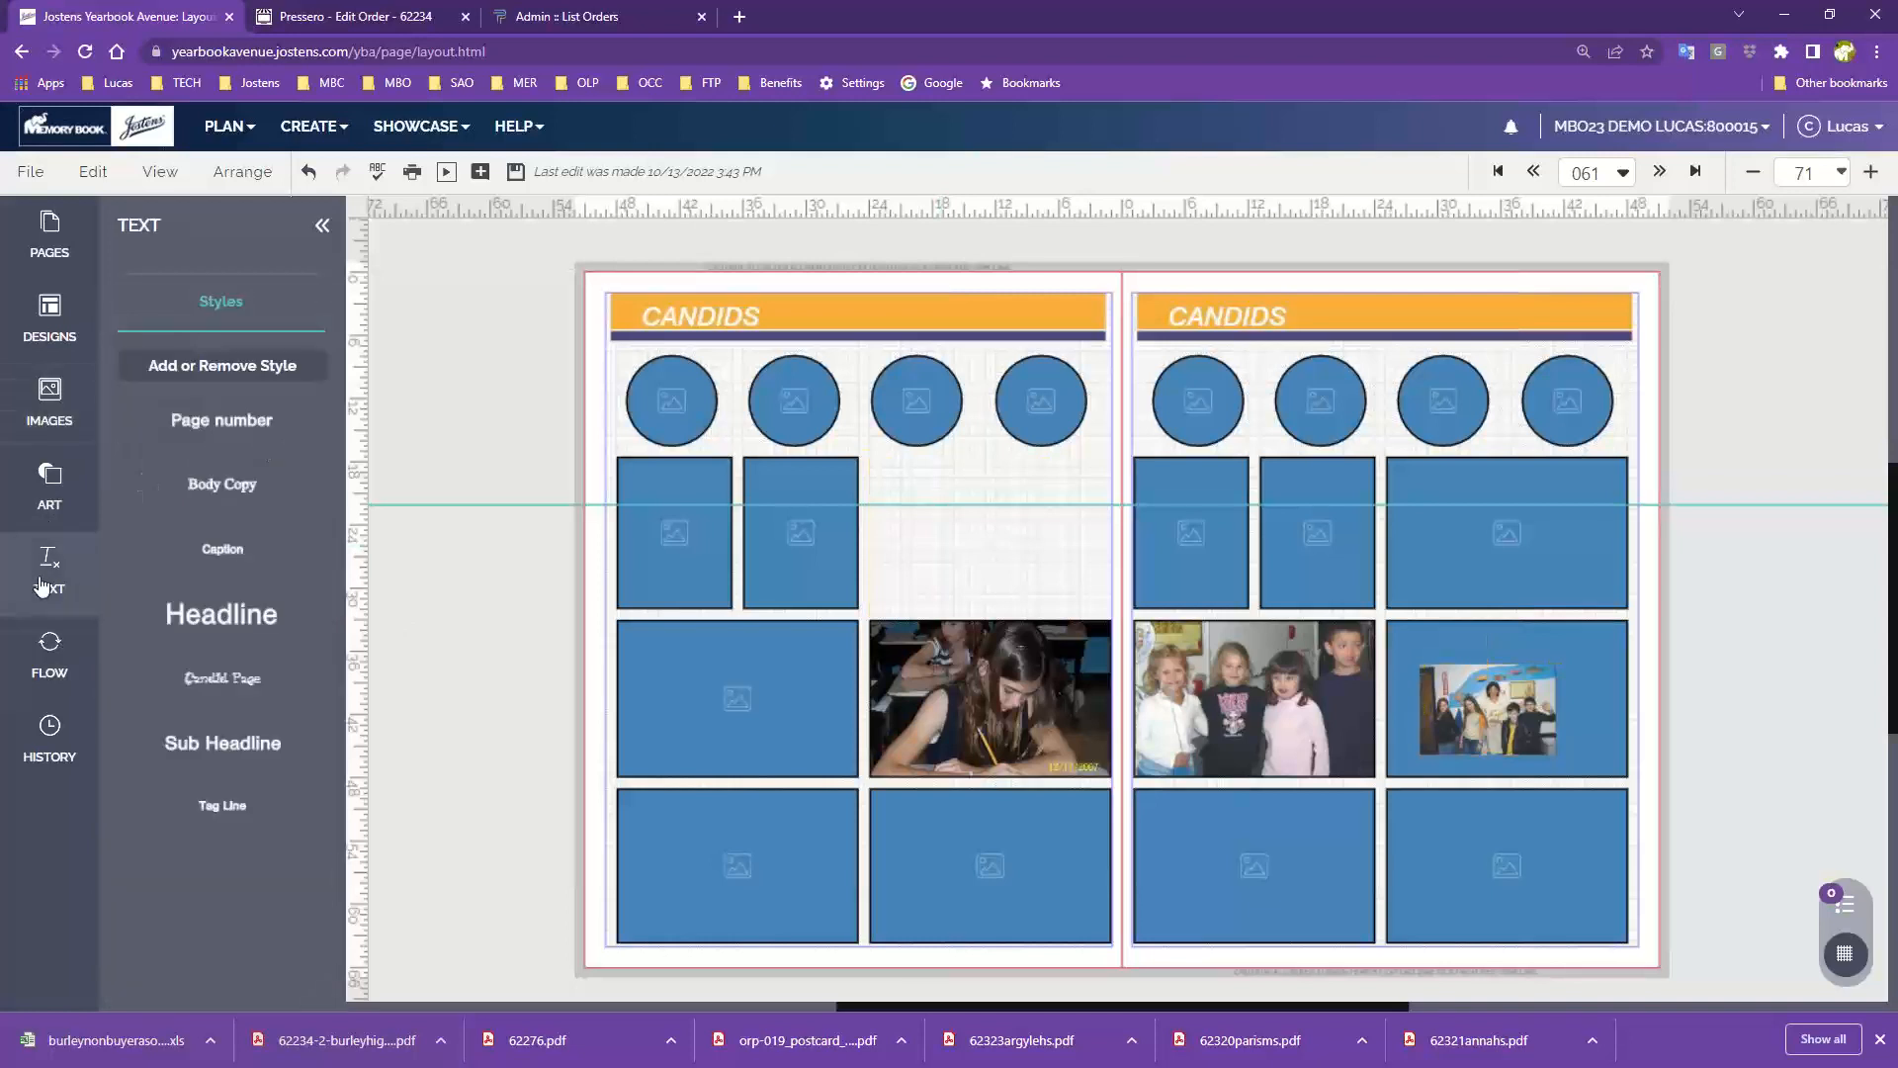
pyautogui.moveTo(218, 552); pyautogui.dragTo(1108, 607)
pyautogui.moveTo(974, 473); pyautogui.dragTo(957, 464)
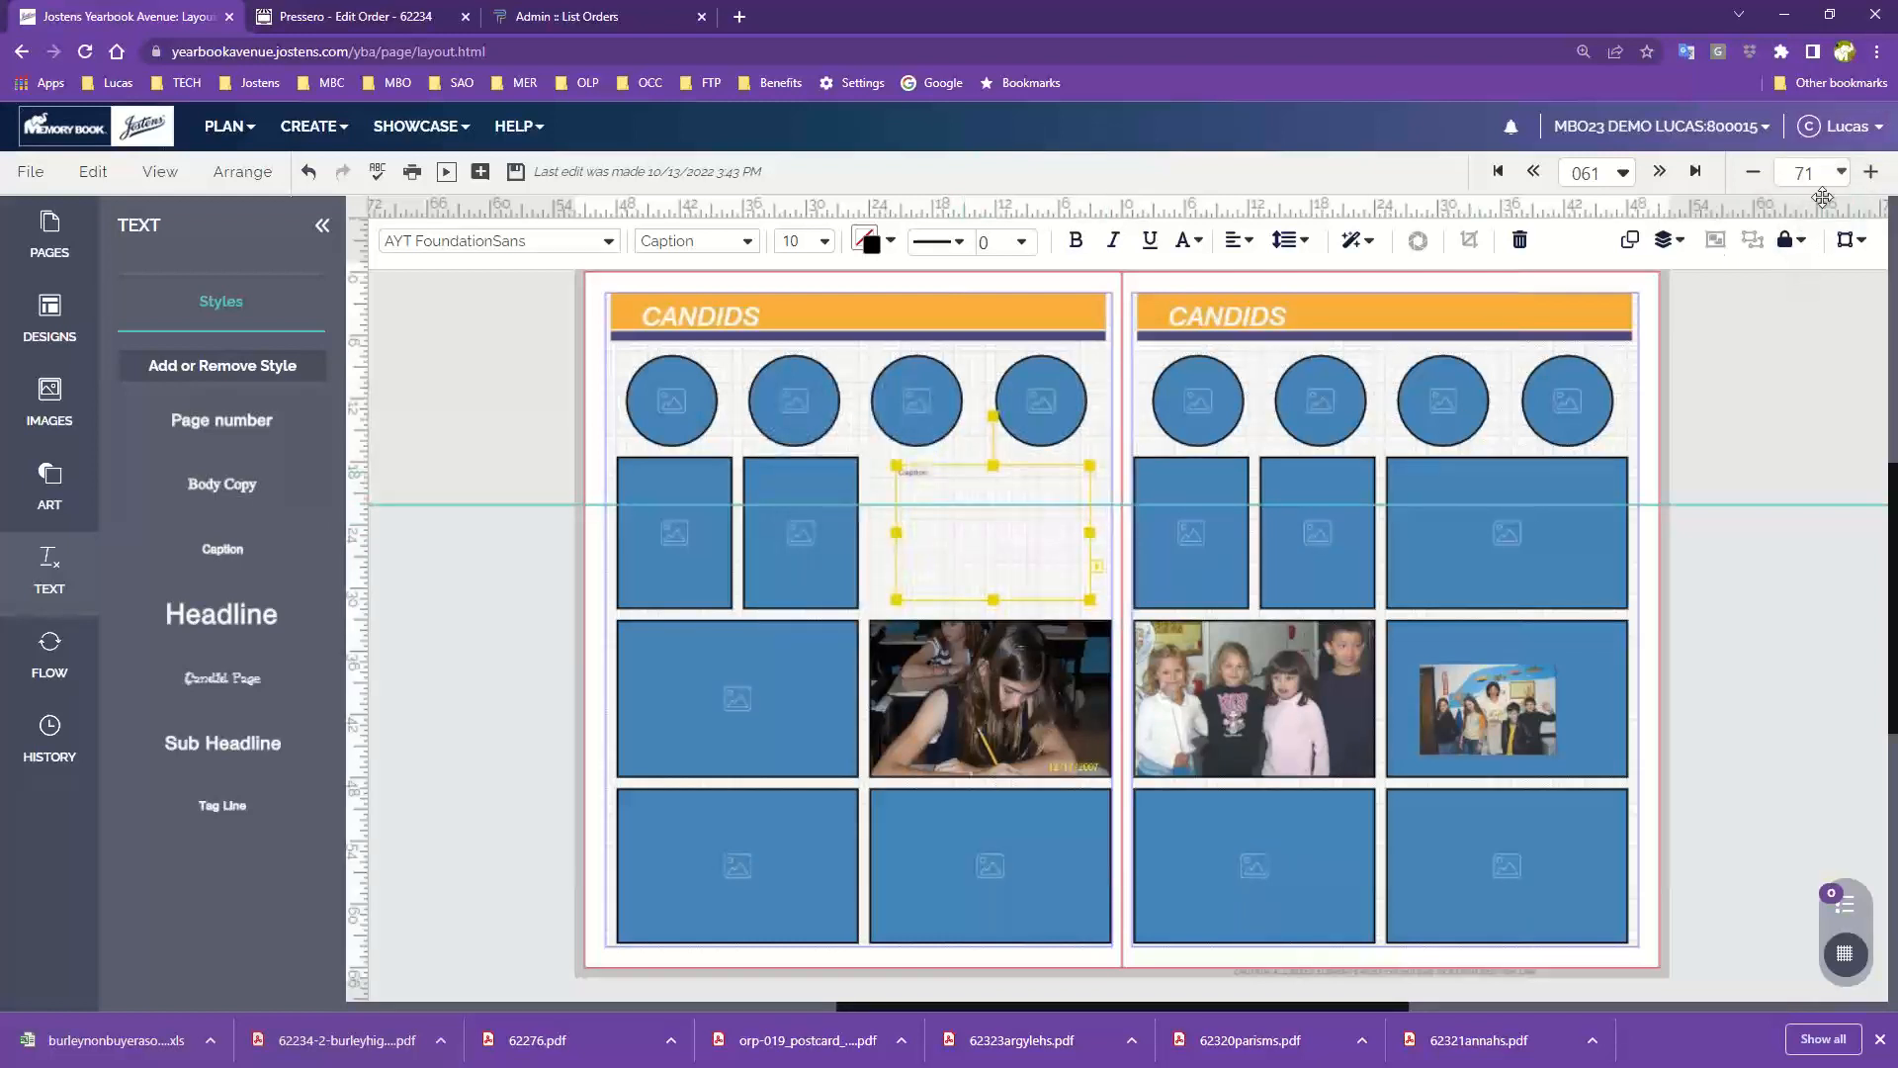
# Step: Set the caption text's font size to 40
pyautogui.click(1872, 173)
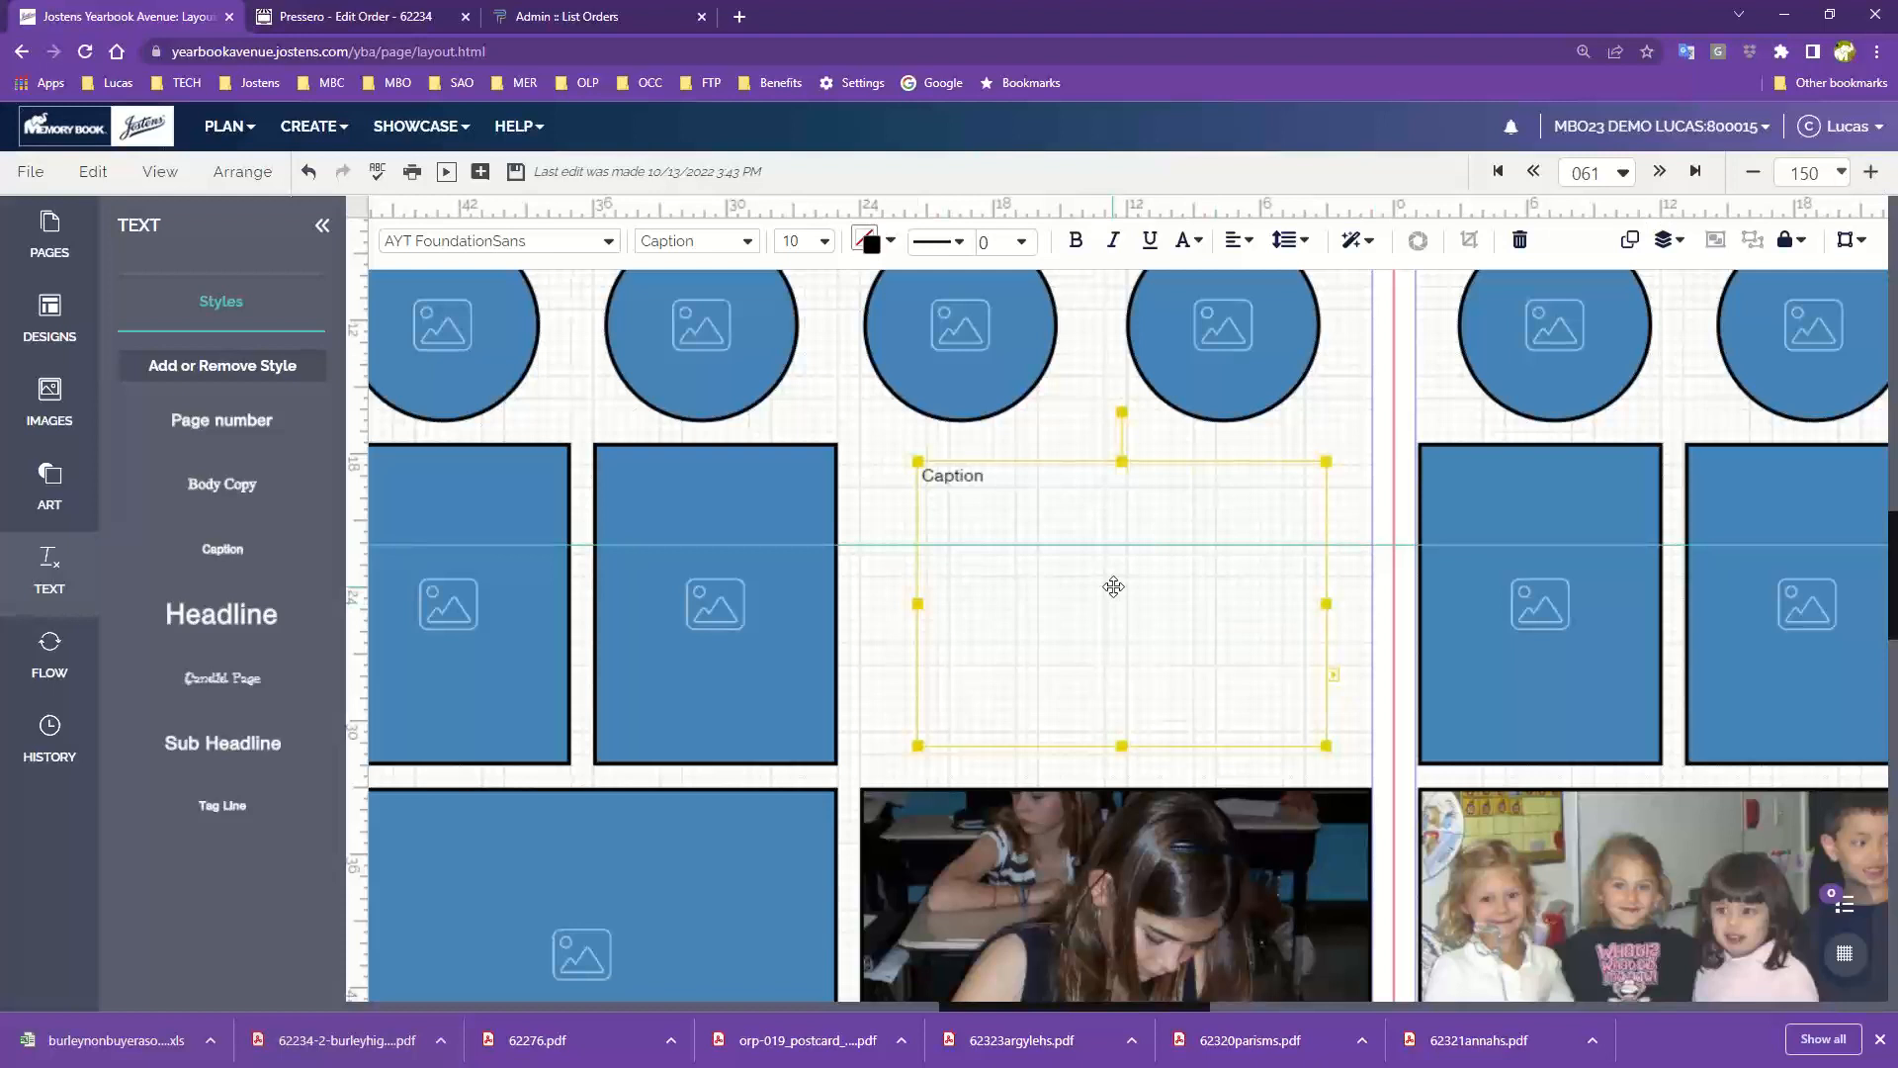
pyautogui.click(824, 243)
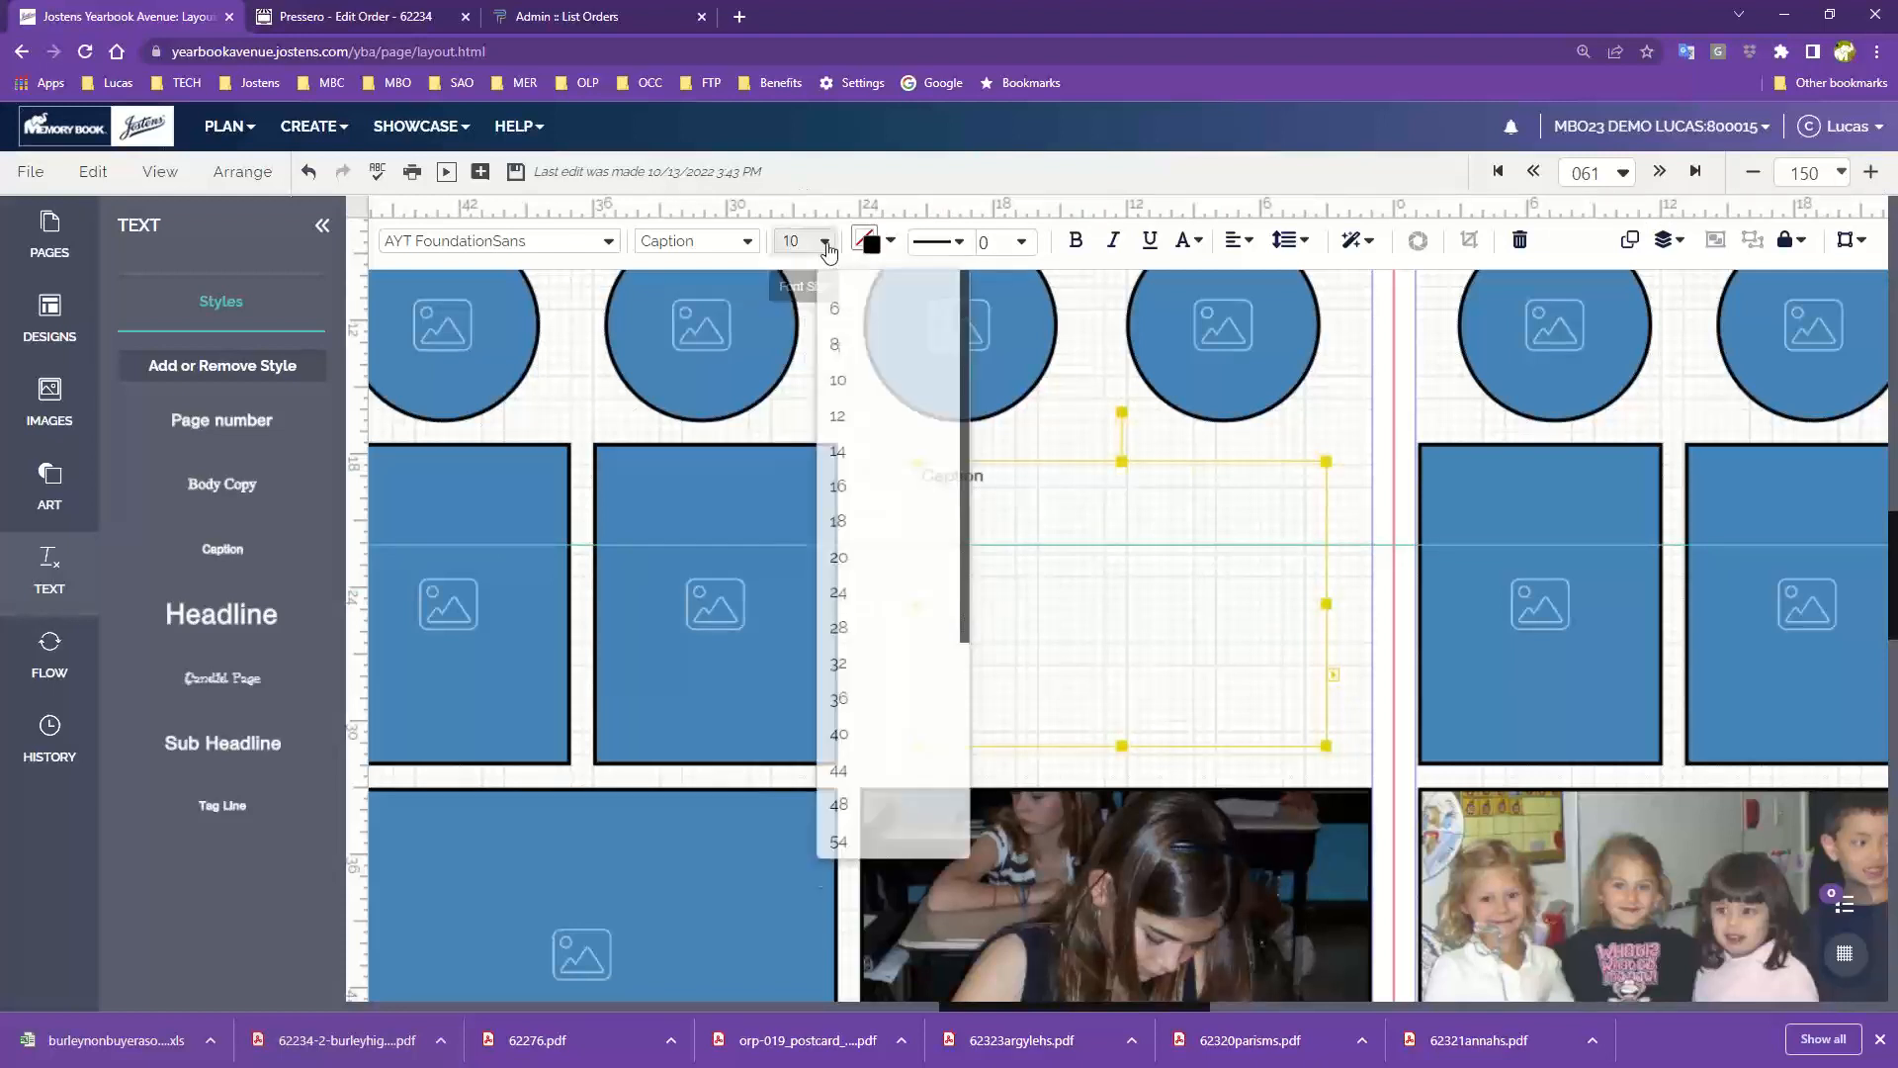
pyautogui.click(863, 759)
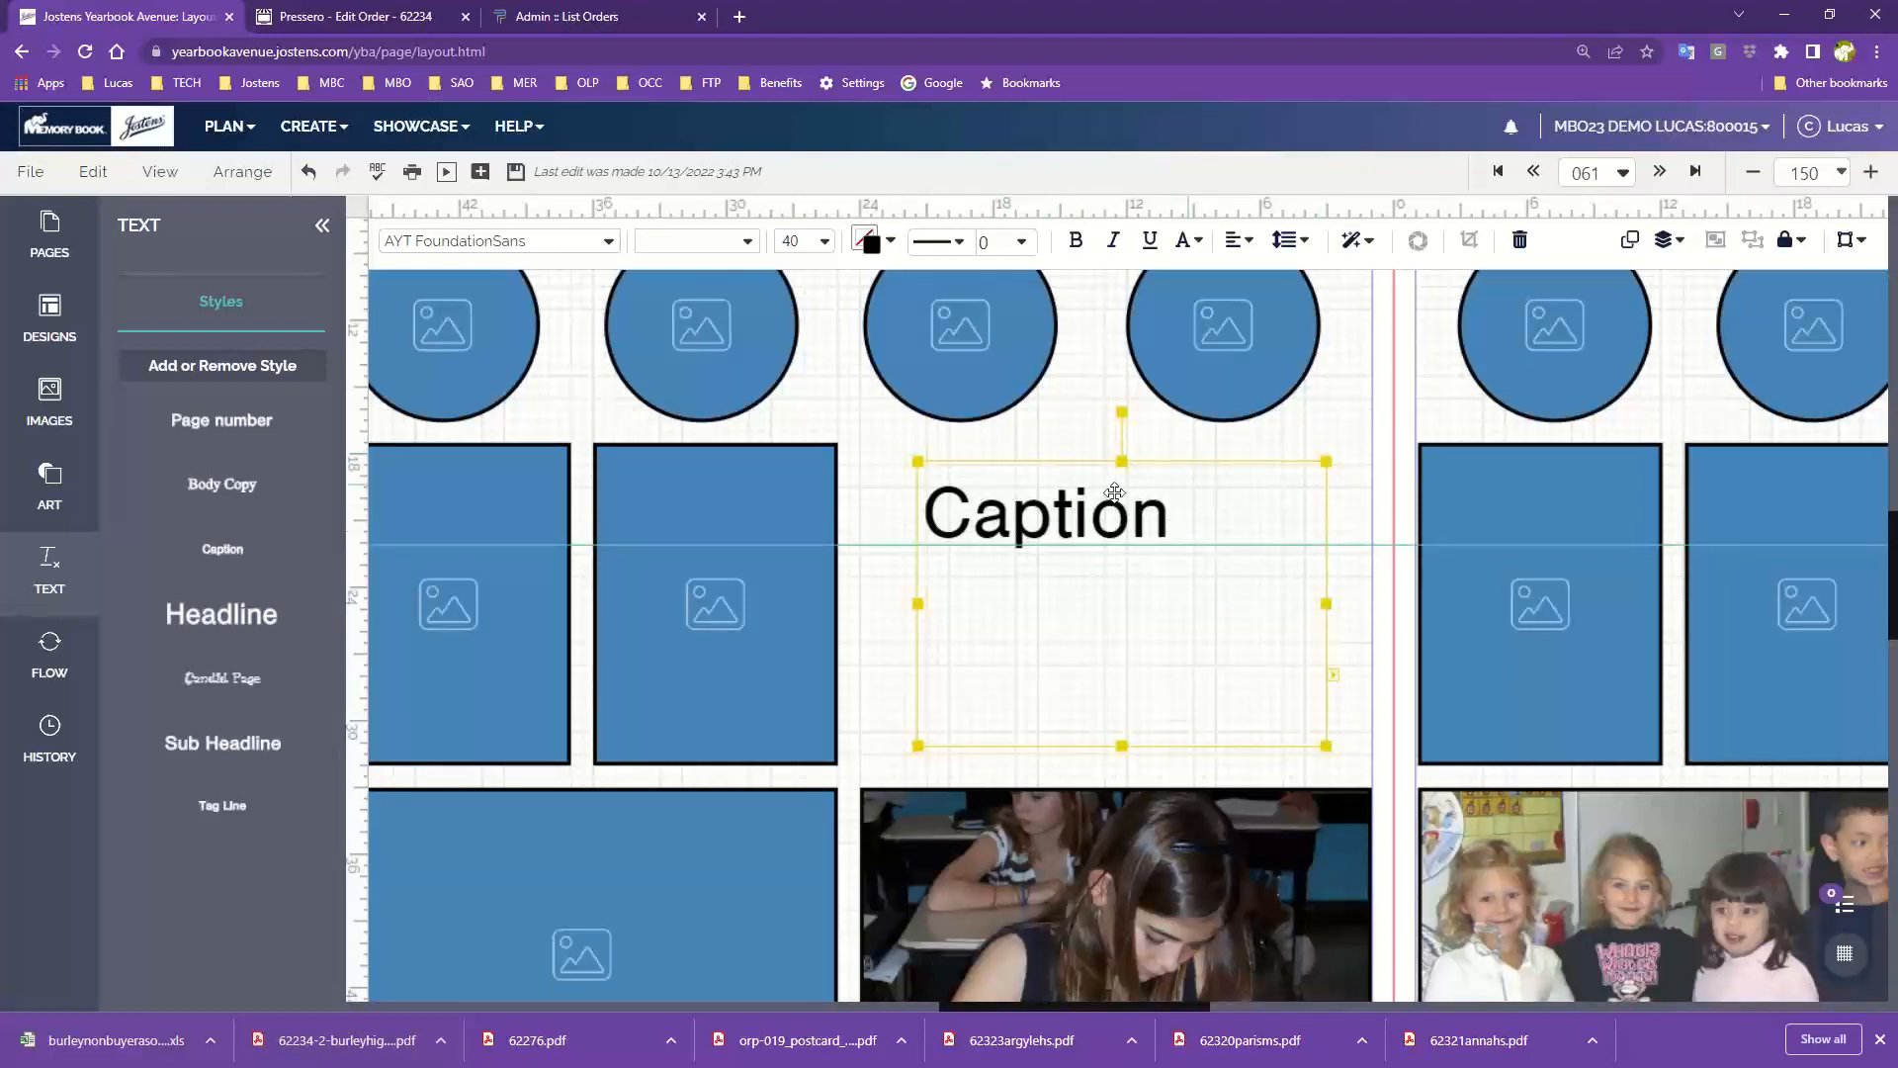
# Step: Try the page's purple and orange as the caption's text fill, and set it to EW Plum
pyautogui.click(873, 252)
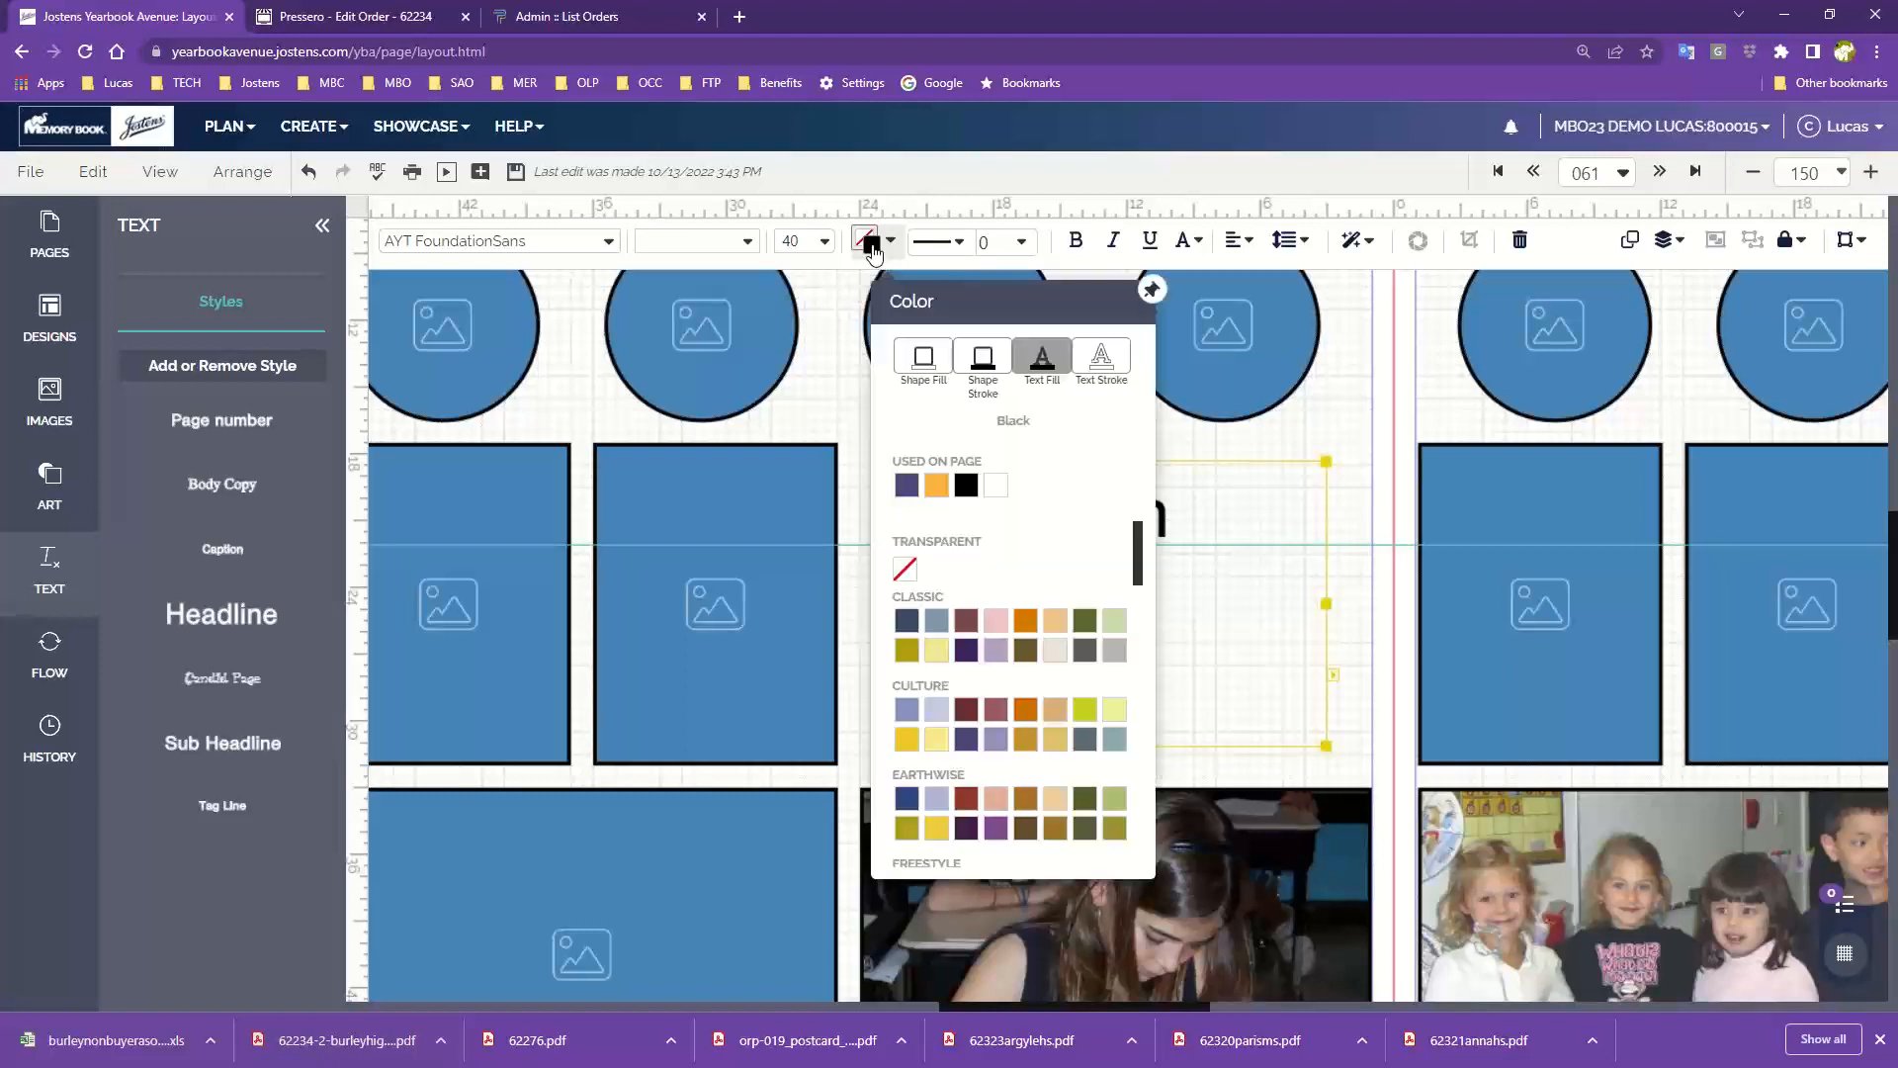
pyautogui.click(1151, 291)
pyautogui.moveTo(1014, 308); pyautogui.dragTo(1505, 322)
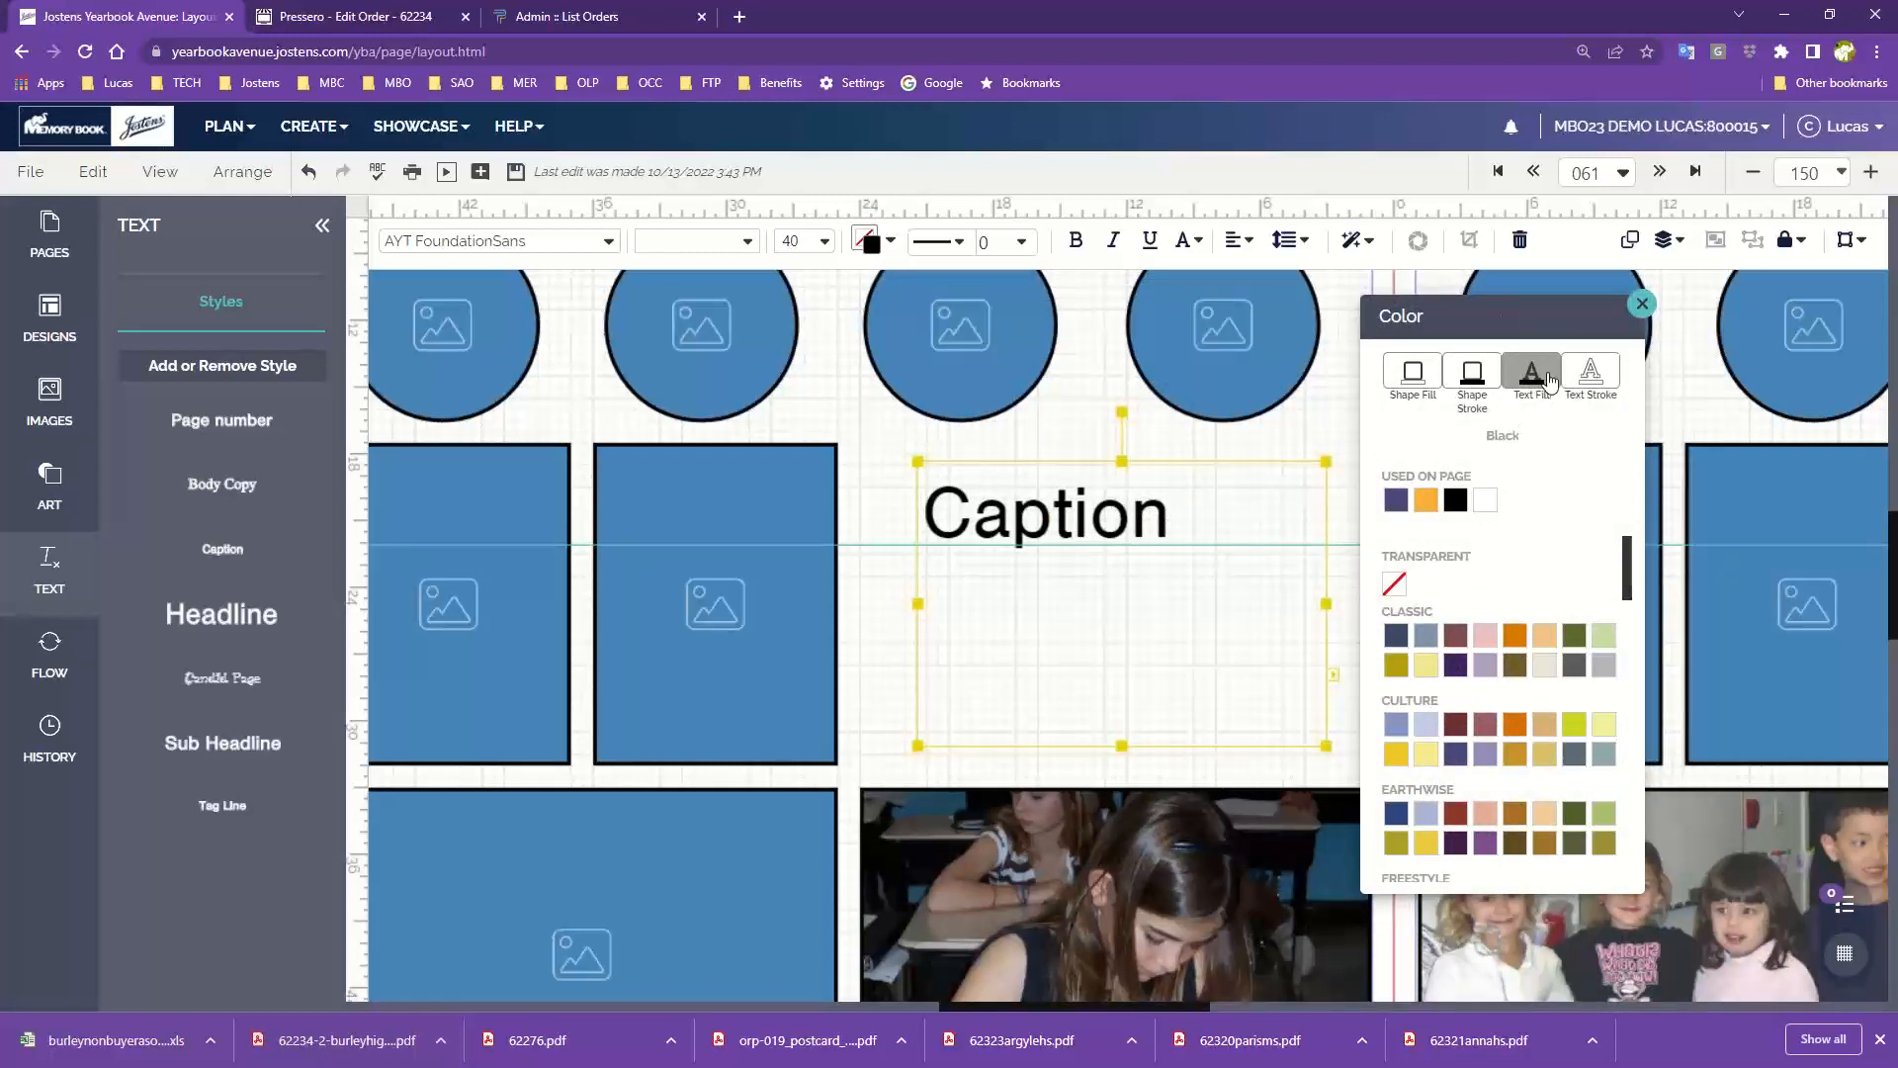
pyautogui.click(1396, 502)
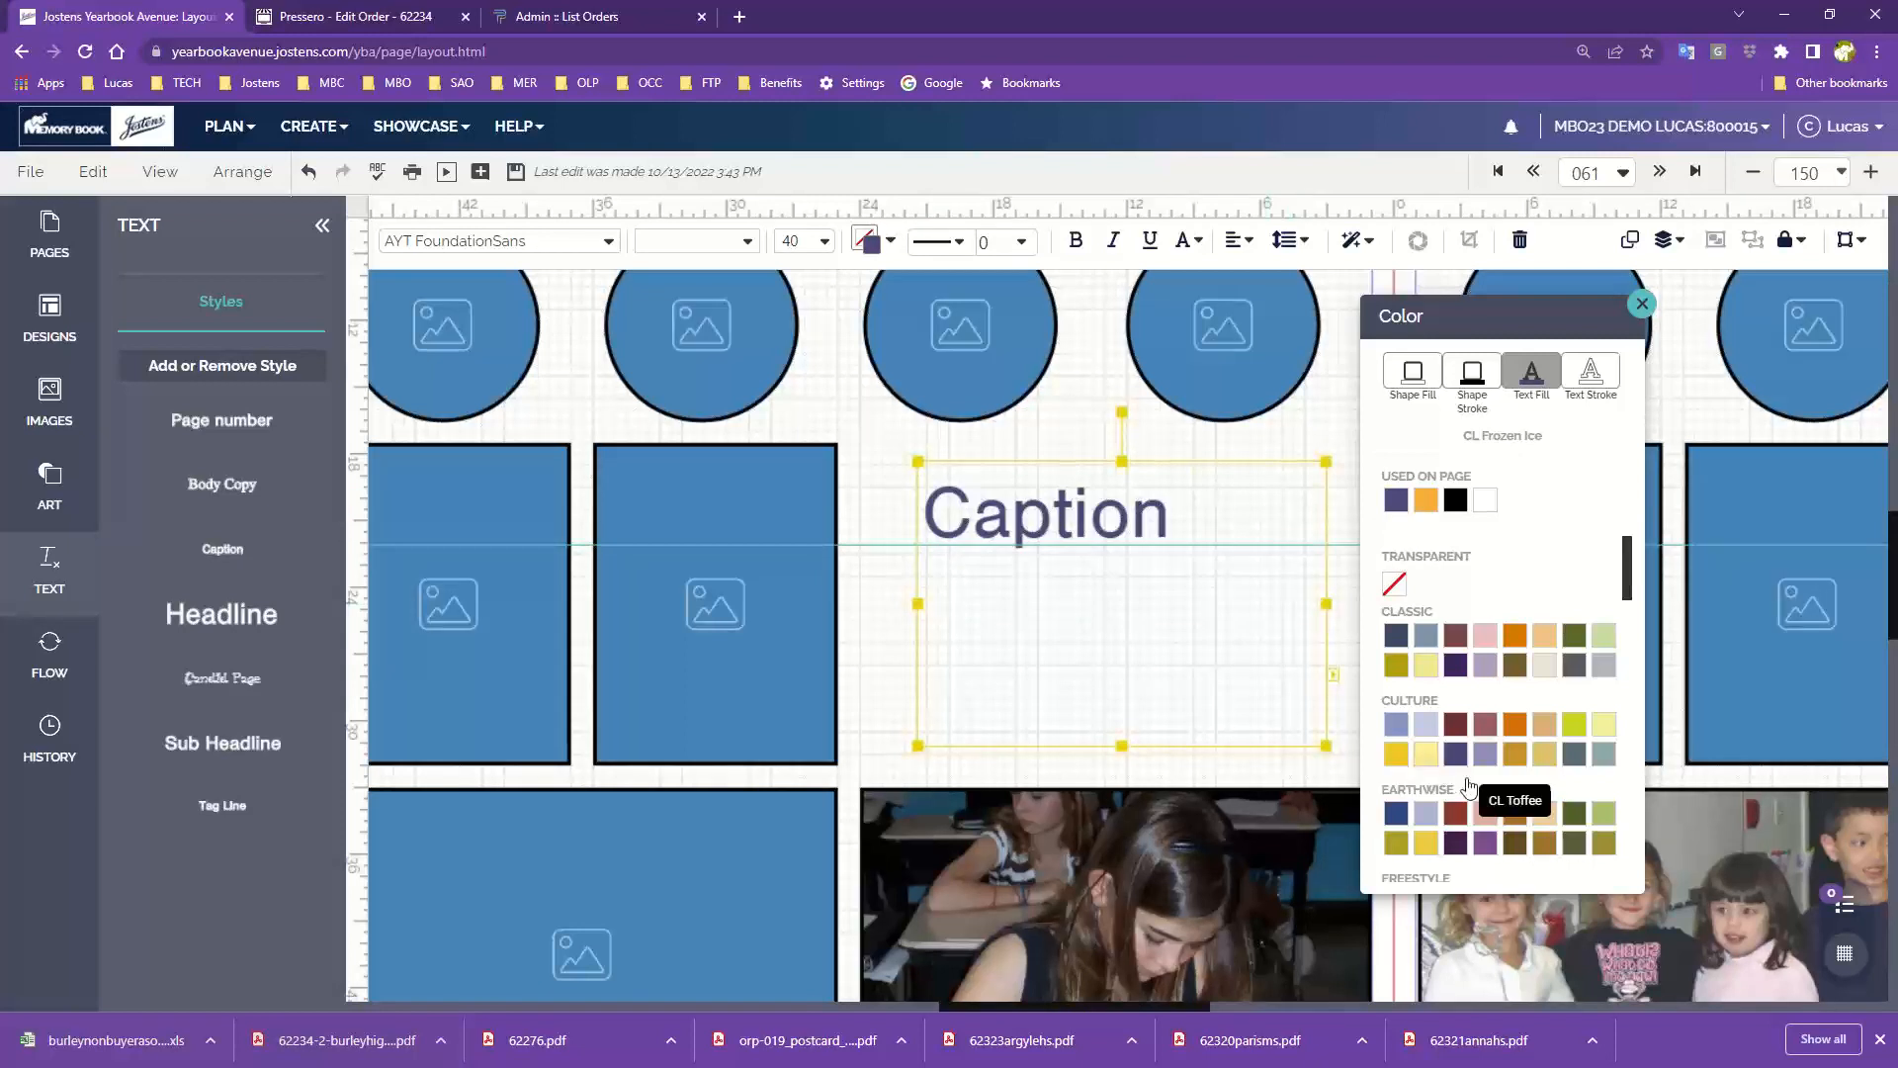
pyautogui.click(1424, 502)
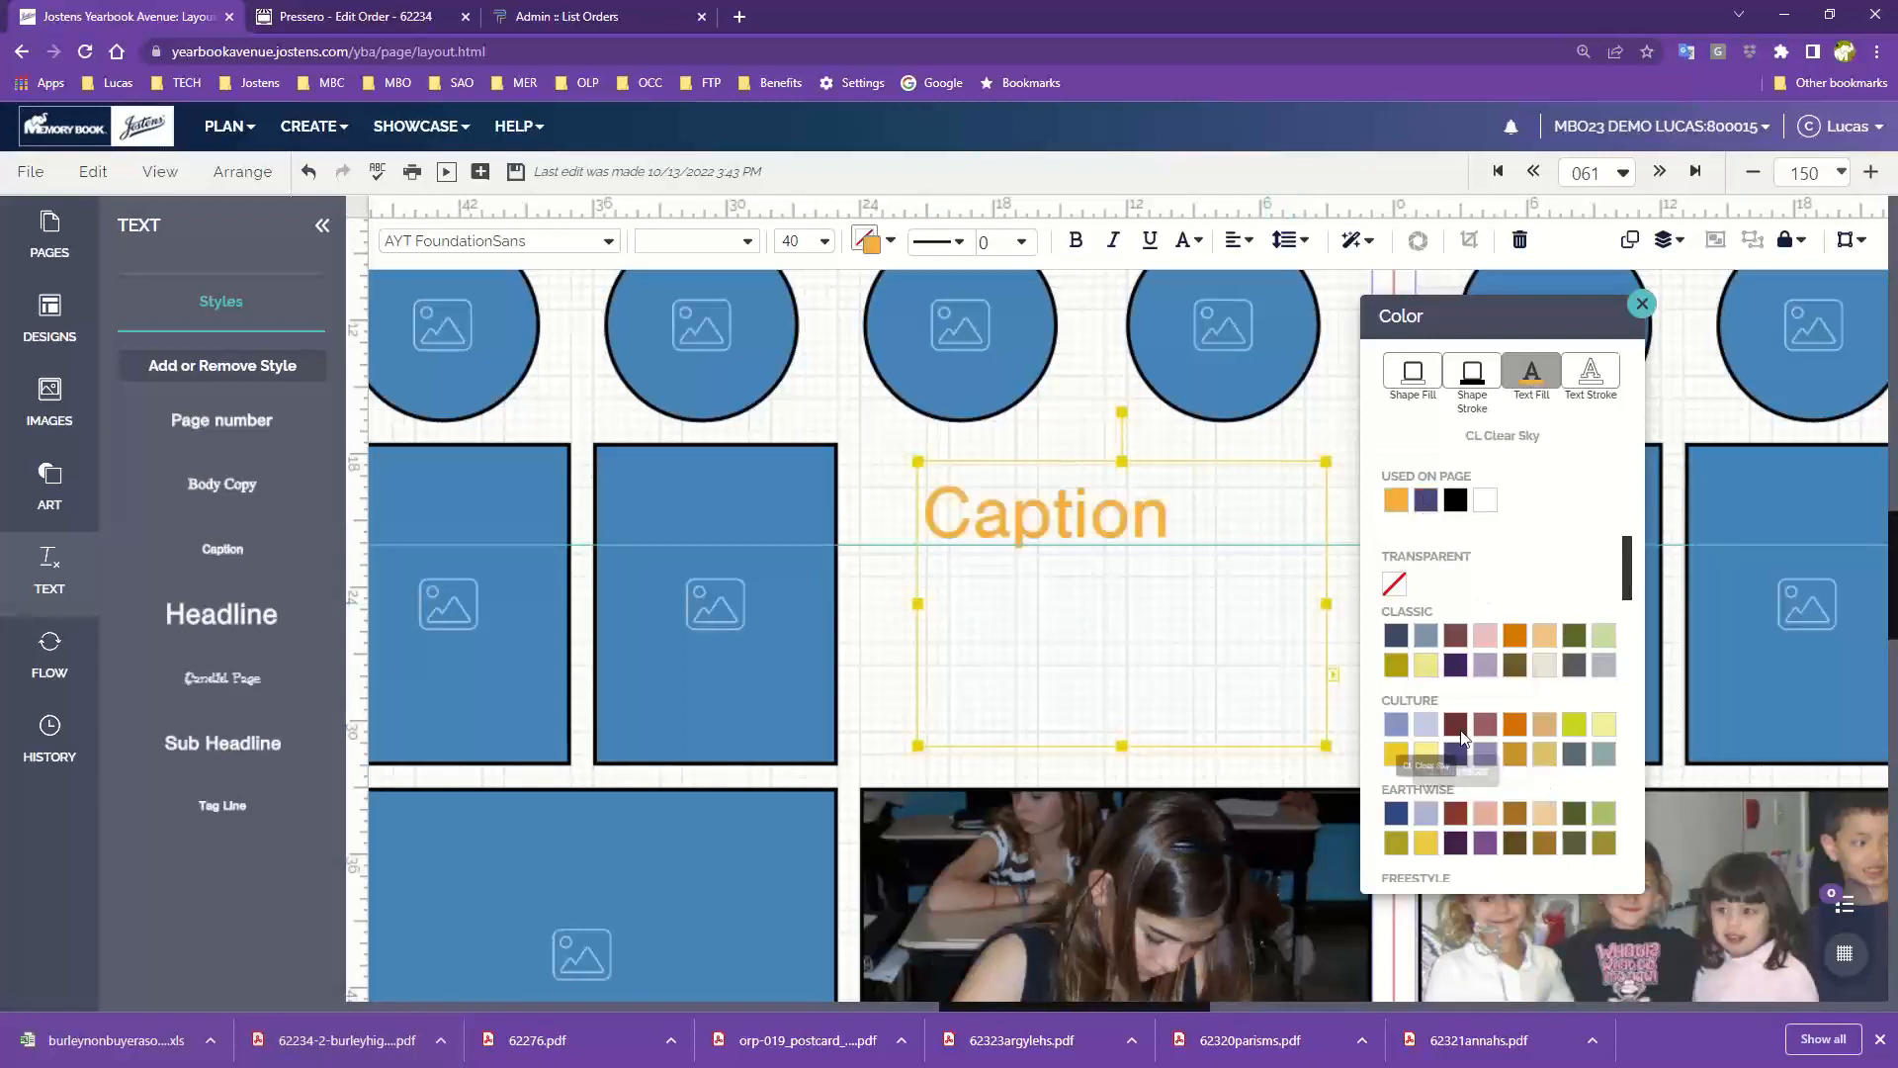
pyautogui.click(1456, 845)
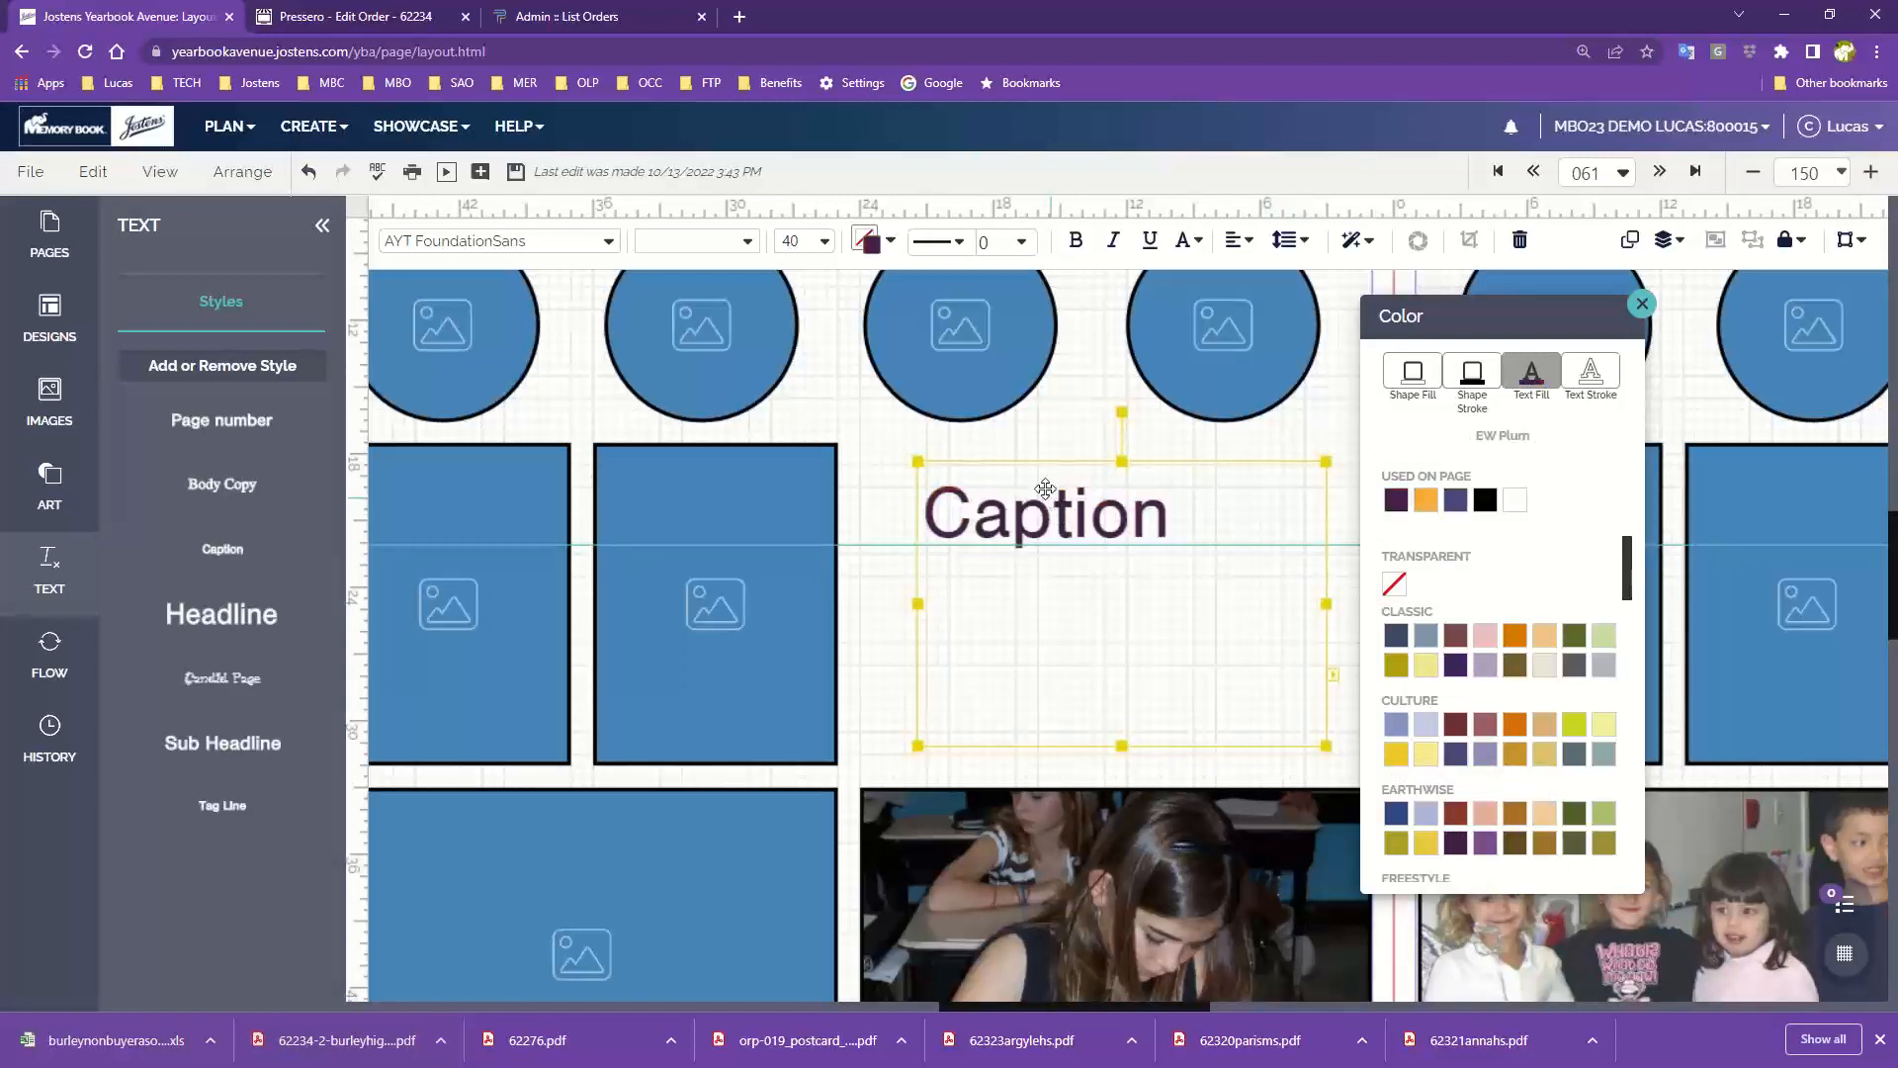
# Step: Set the caption's text fill to CL Antique and its text stroke to CS Steel Blue
pyautogui.click(1603, 382)
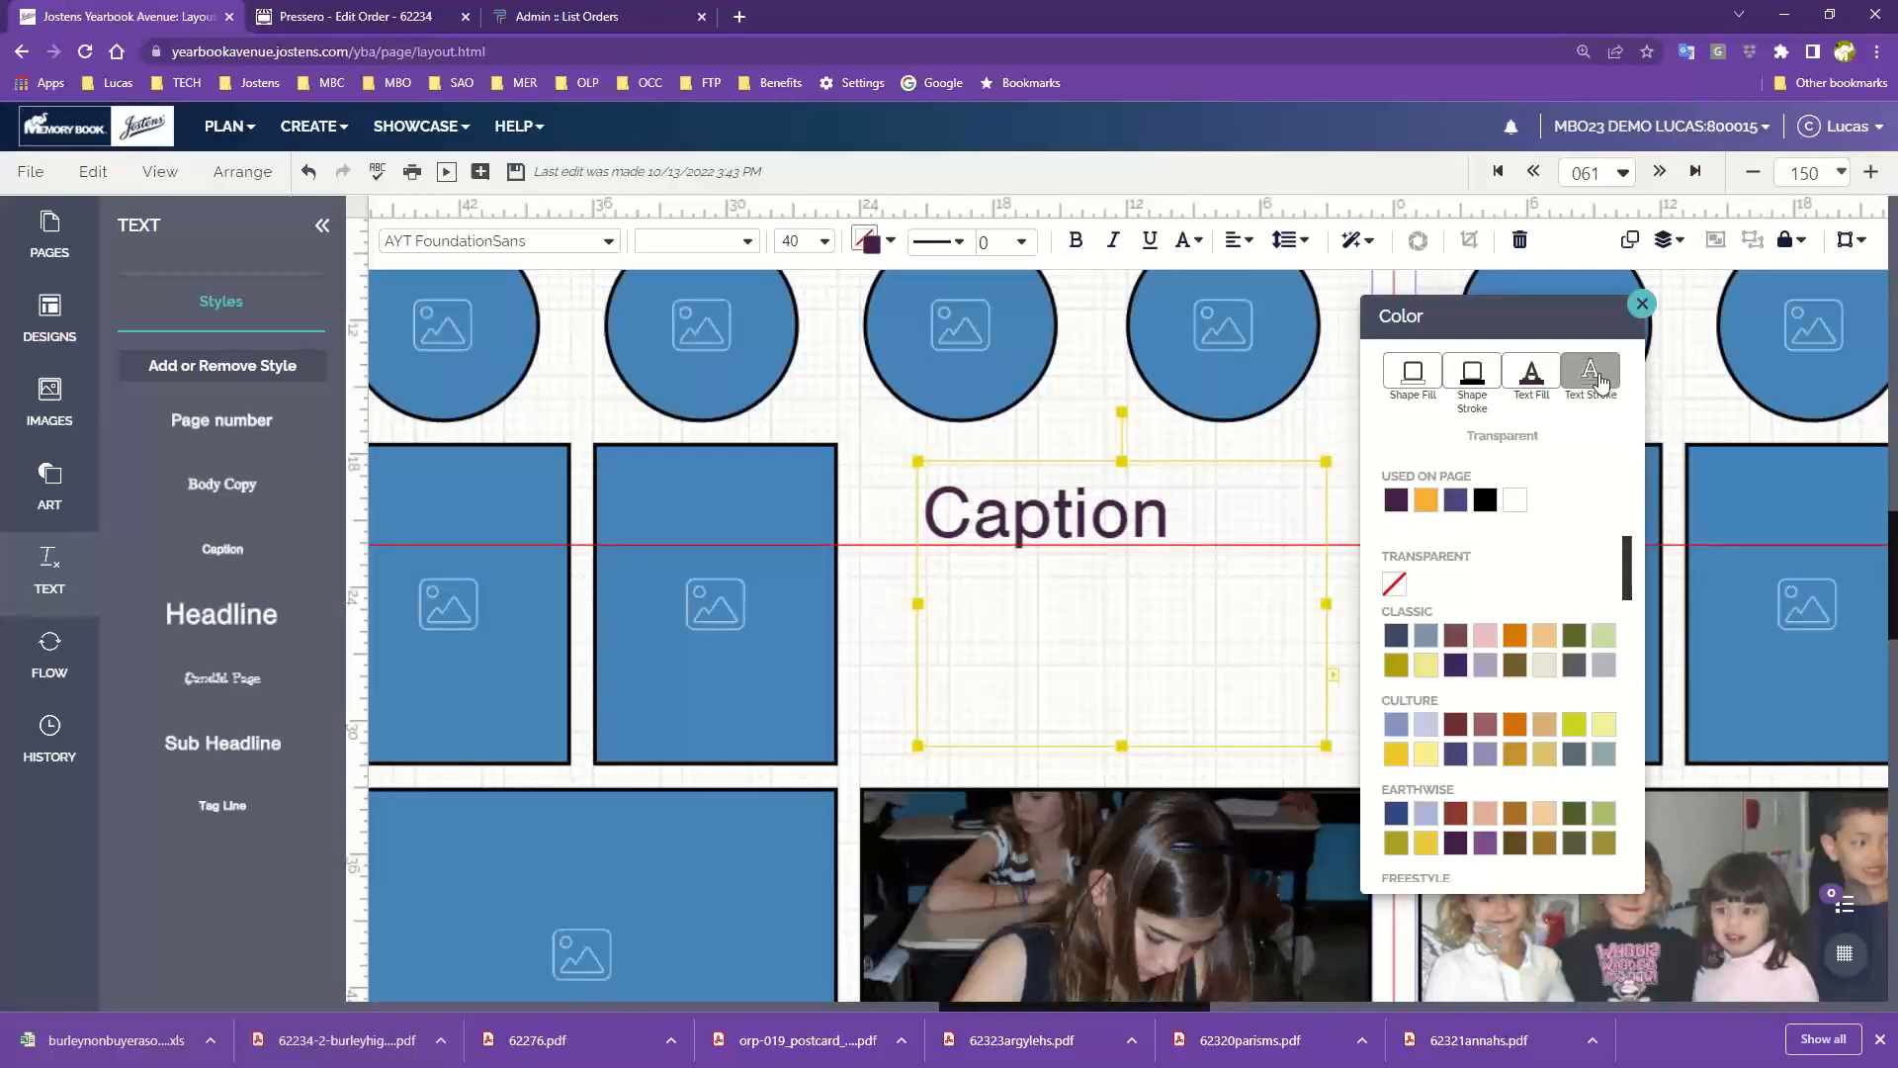
pyautogui.click(1532, 376)
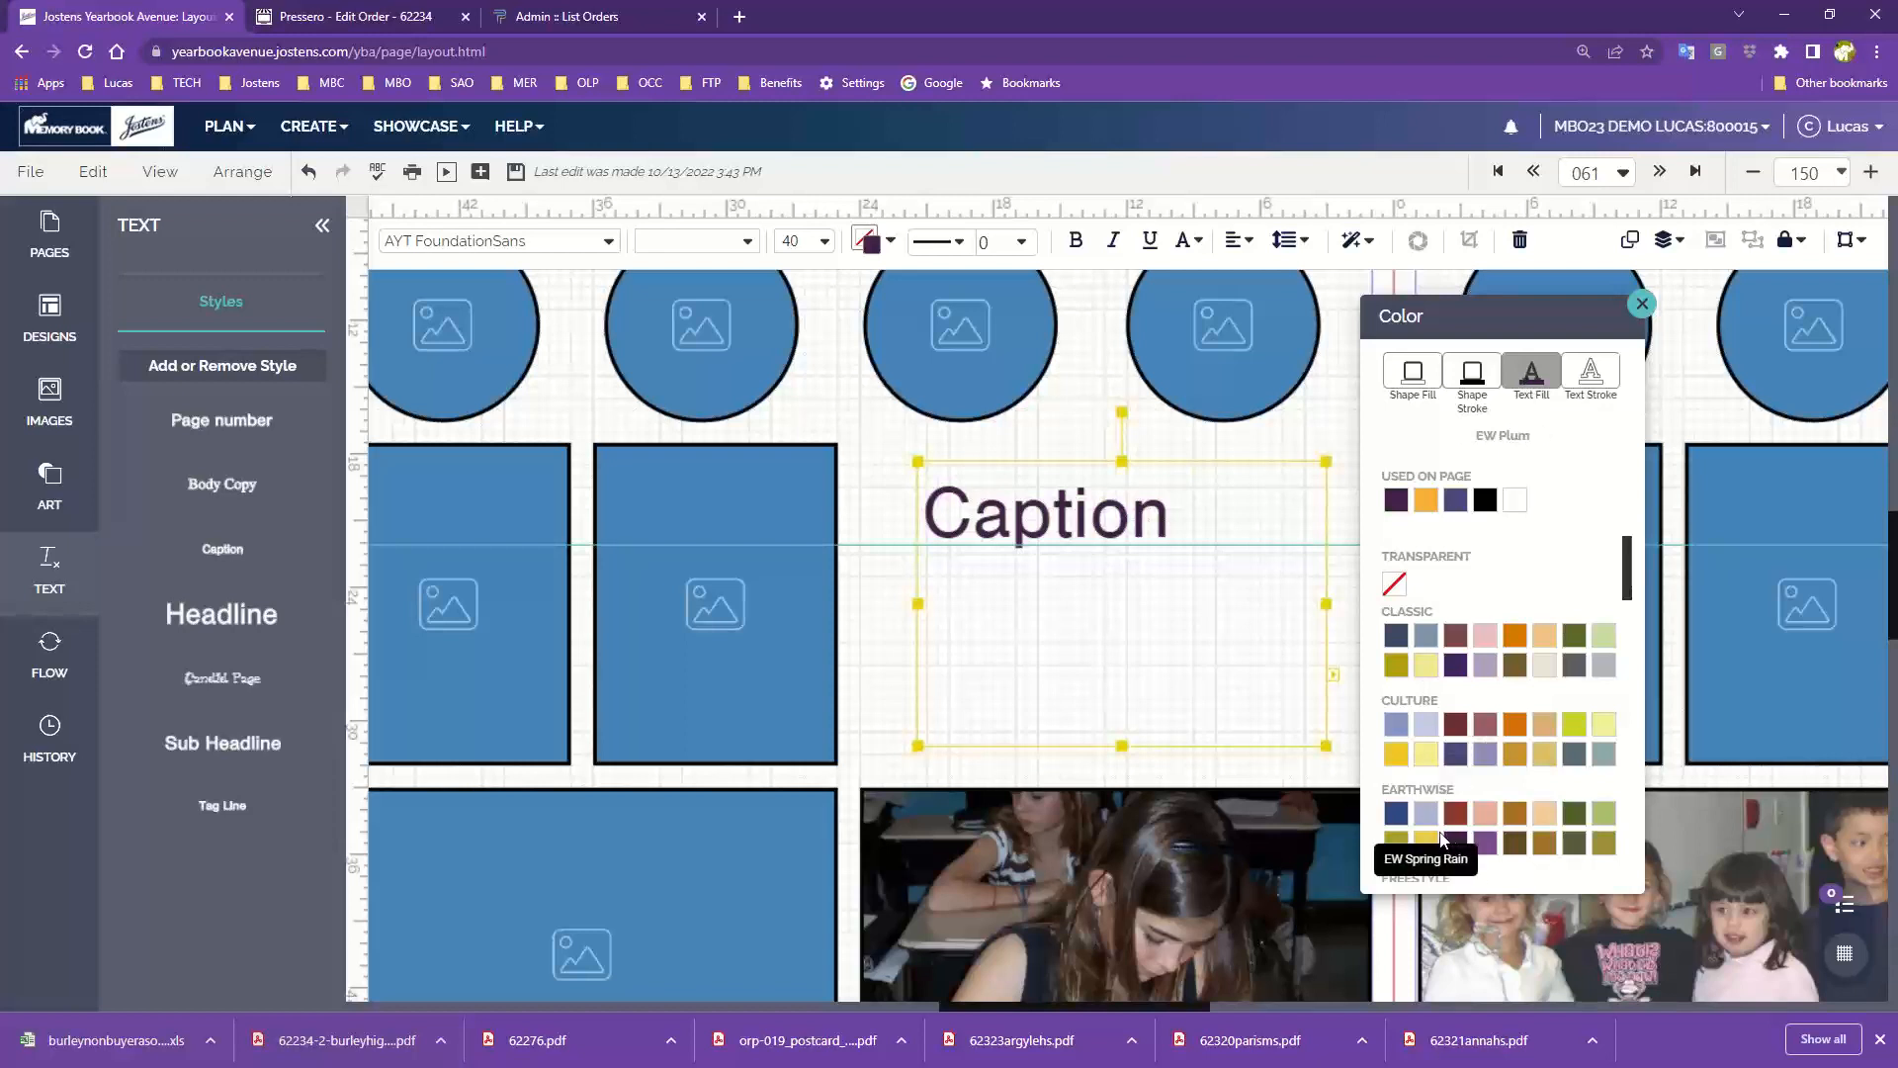
pyautogui.click(1426, 753)
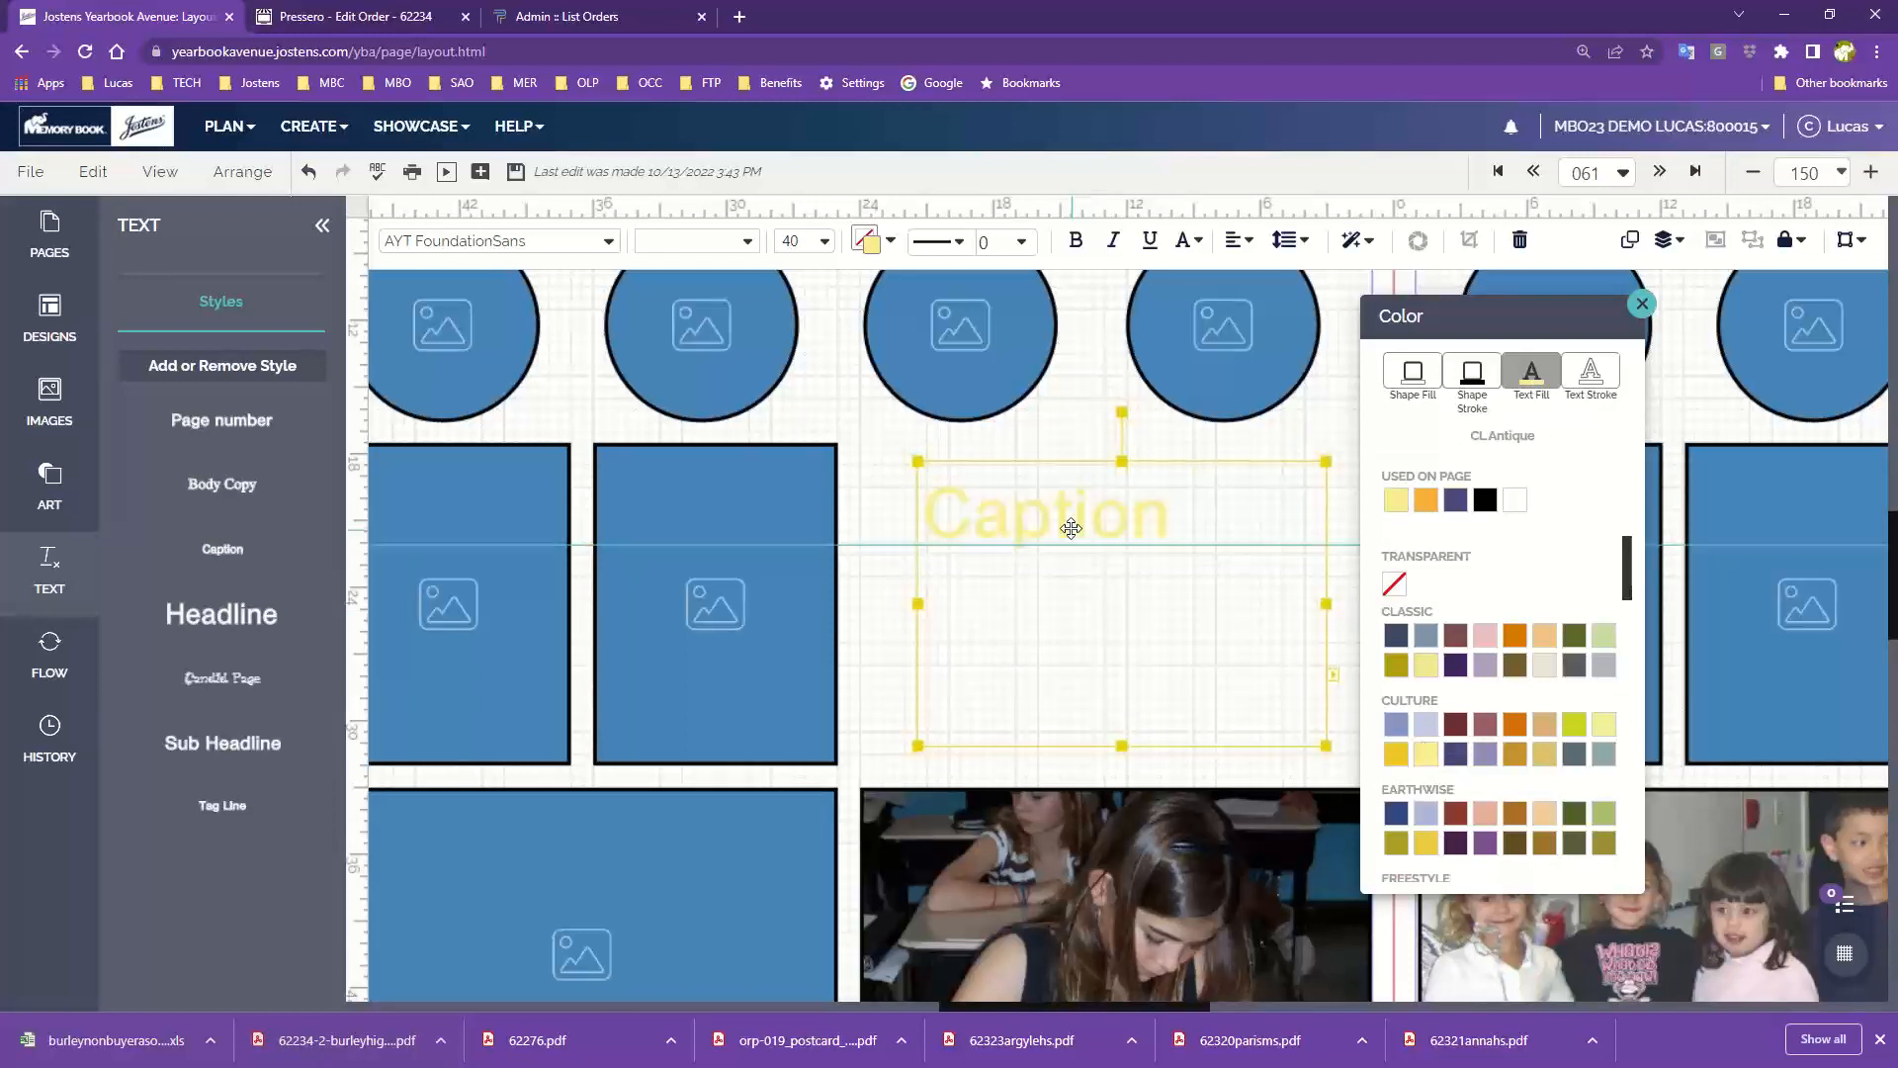
pyautogui.click(1588, 375)
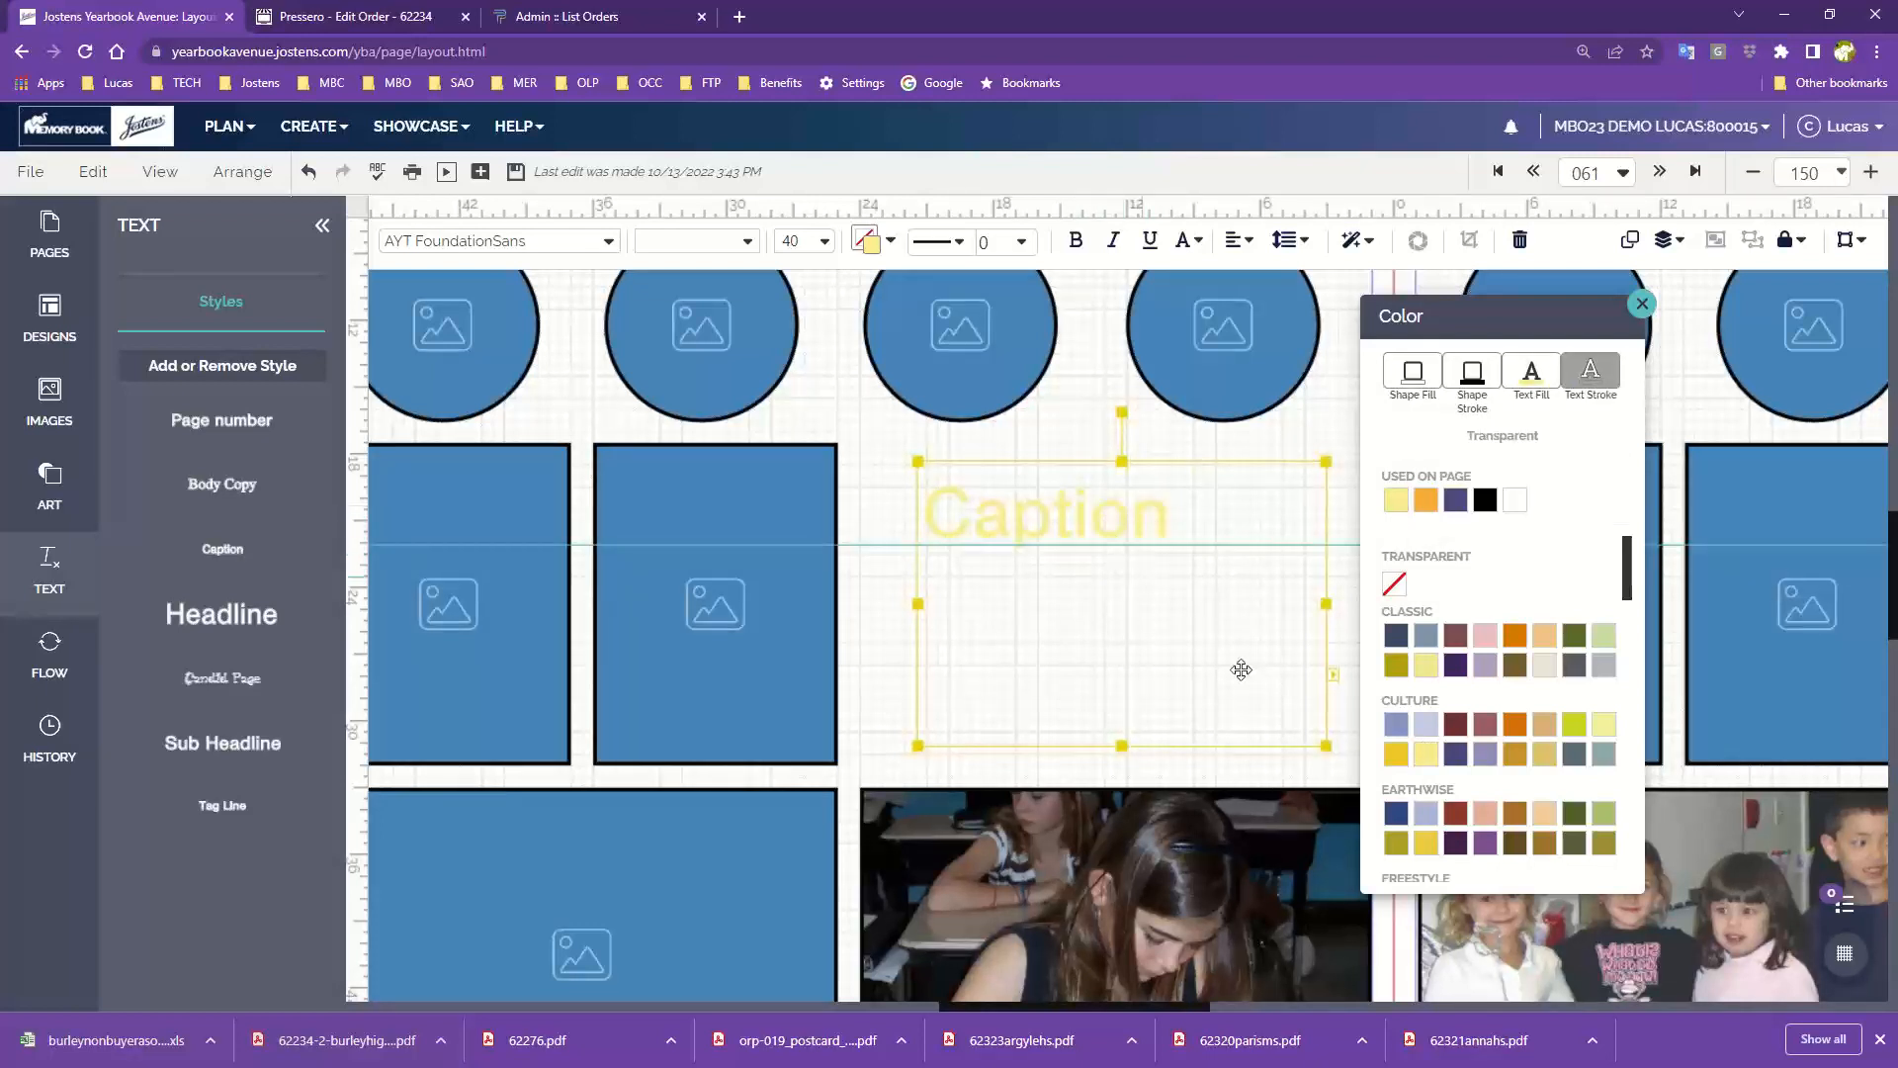
pyautogui.click(1397, 641)
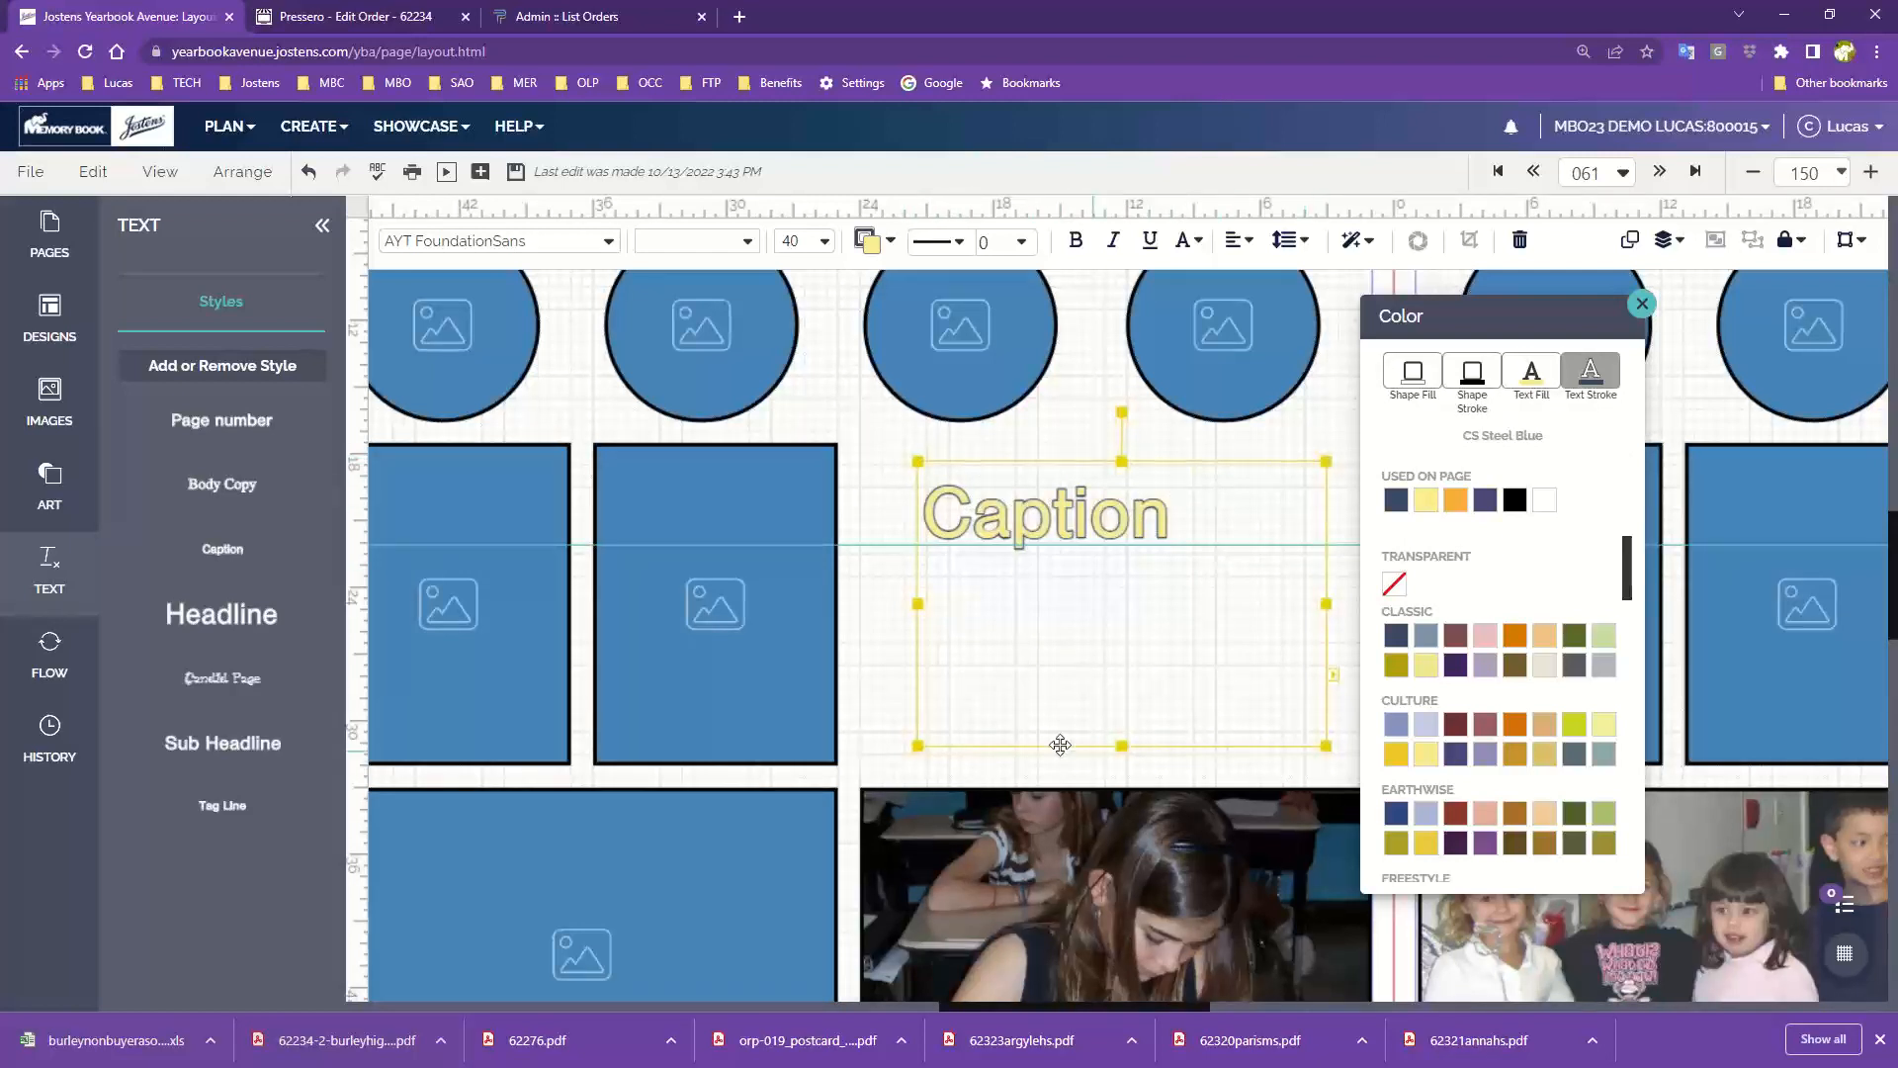
# Step: Set the caption box's shape fill to CL Antique, try CS Steel Blue as its shape stroke, and set the stroke to CL Antique
pyautogui.click(1414, 376)
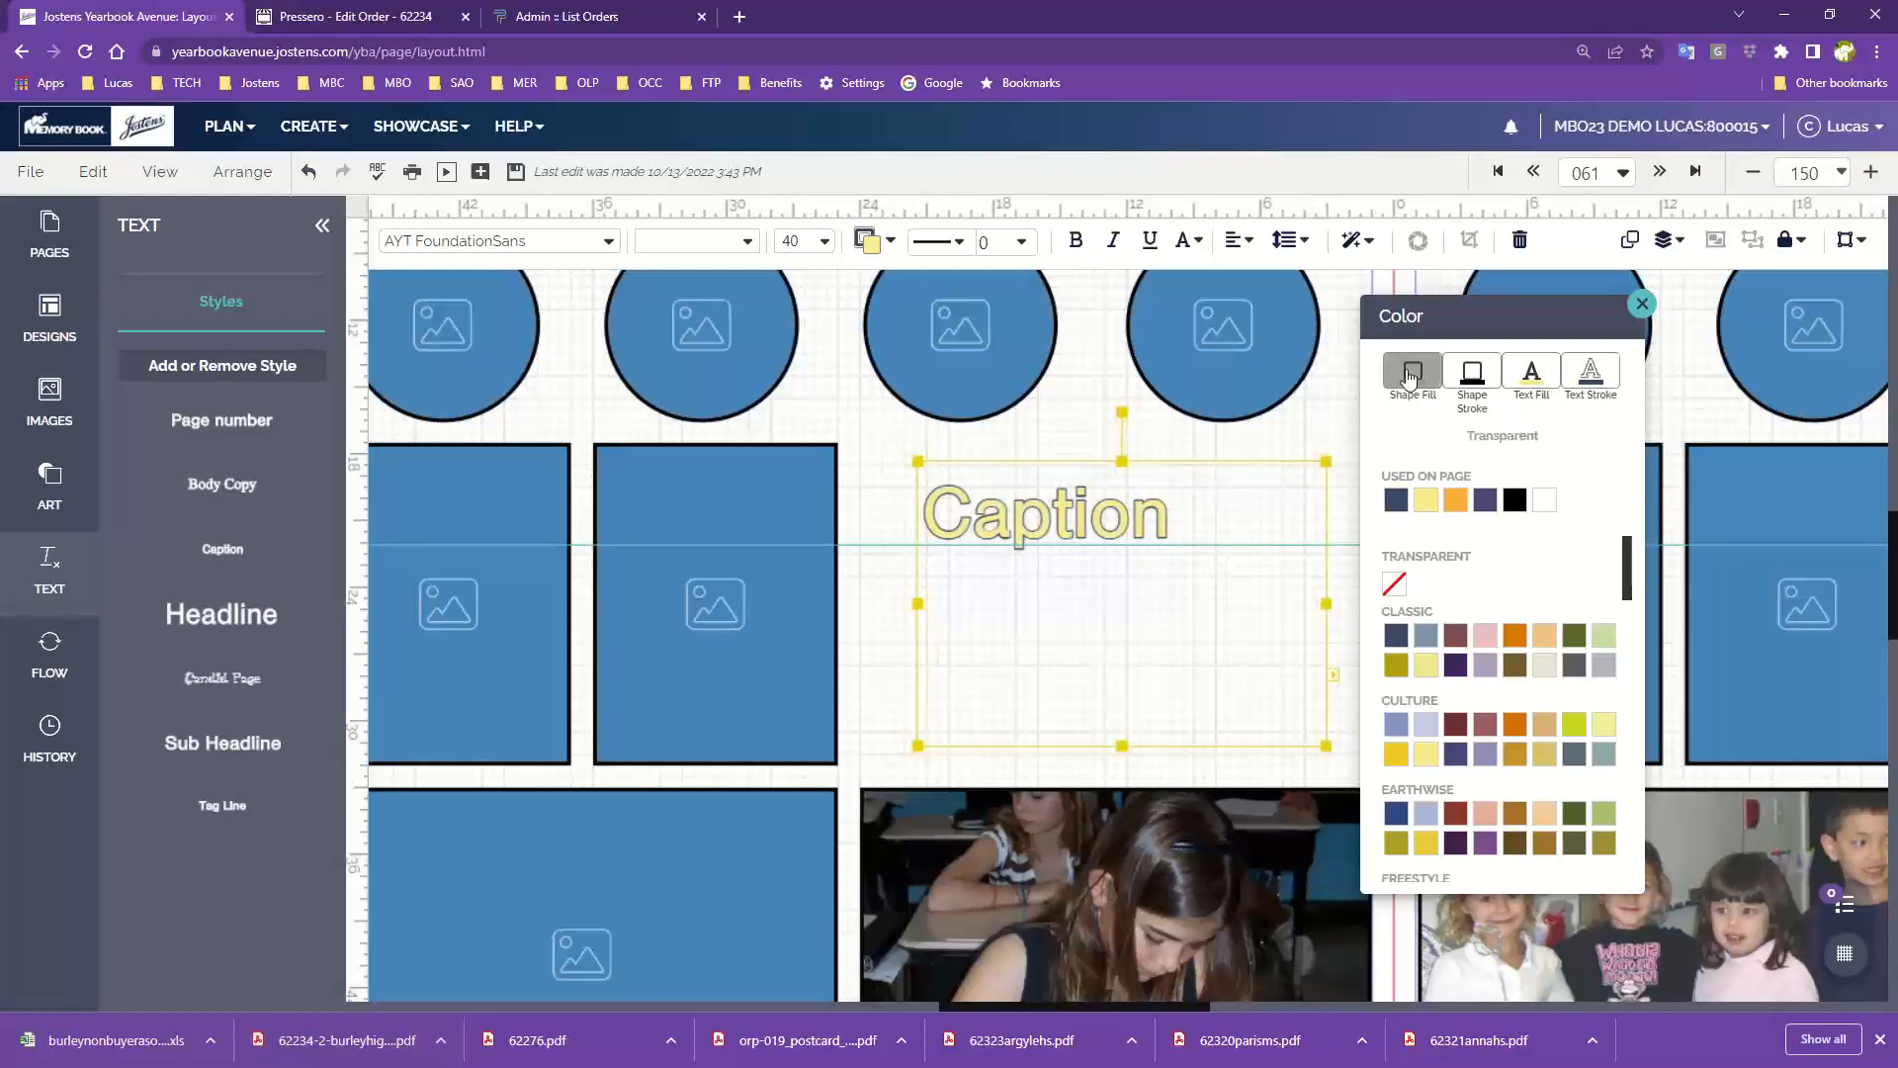
pyautogui.click(1427, 501)
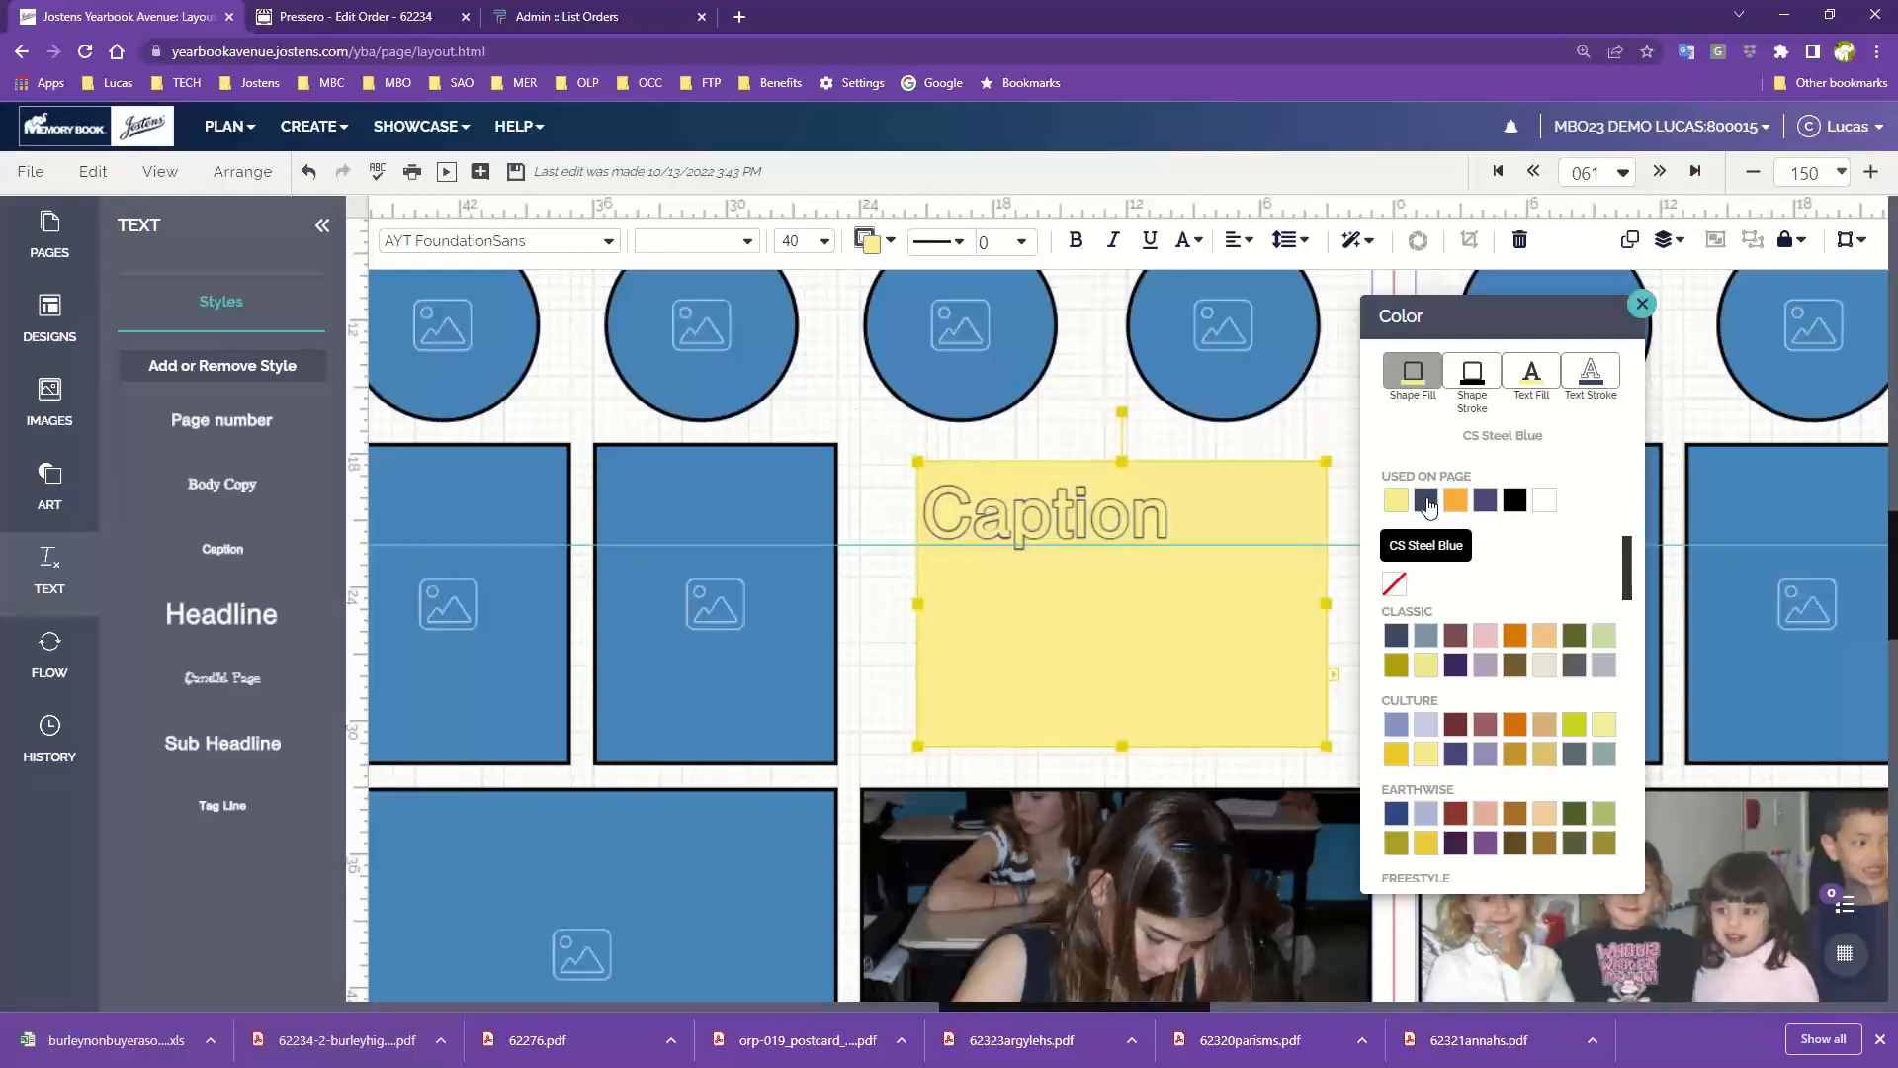
pyautogui.click(1474, 376)
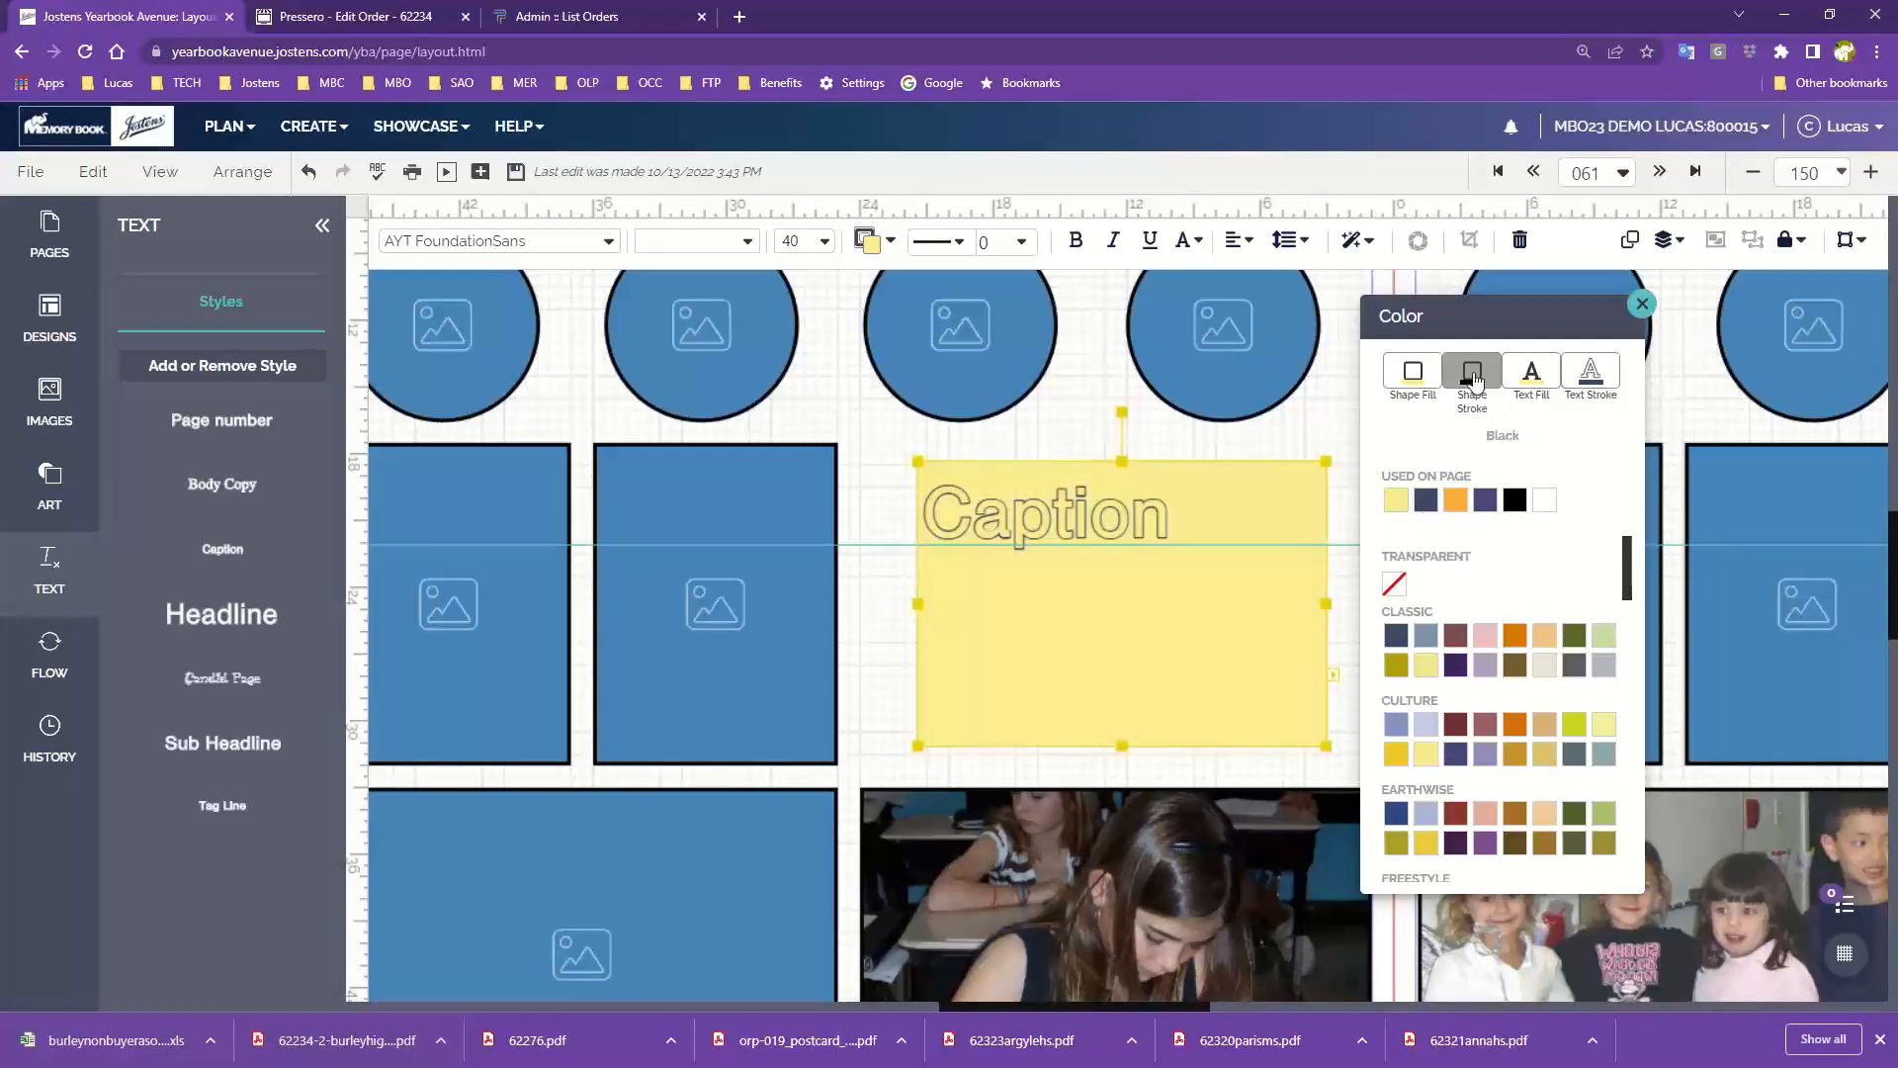
pyautogui.click(1426, 500)
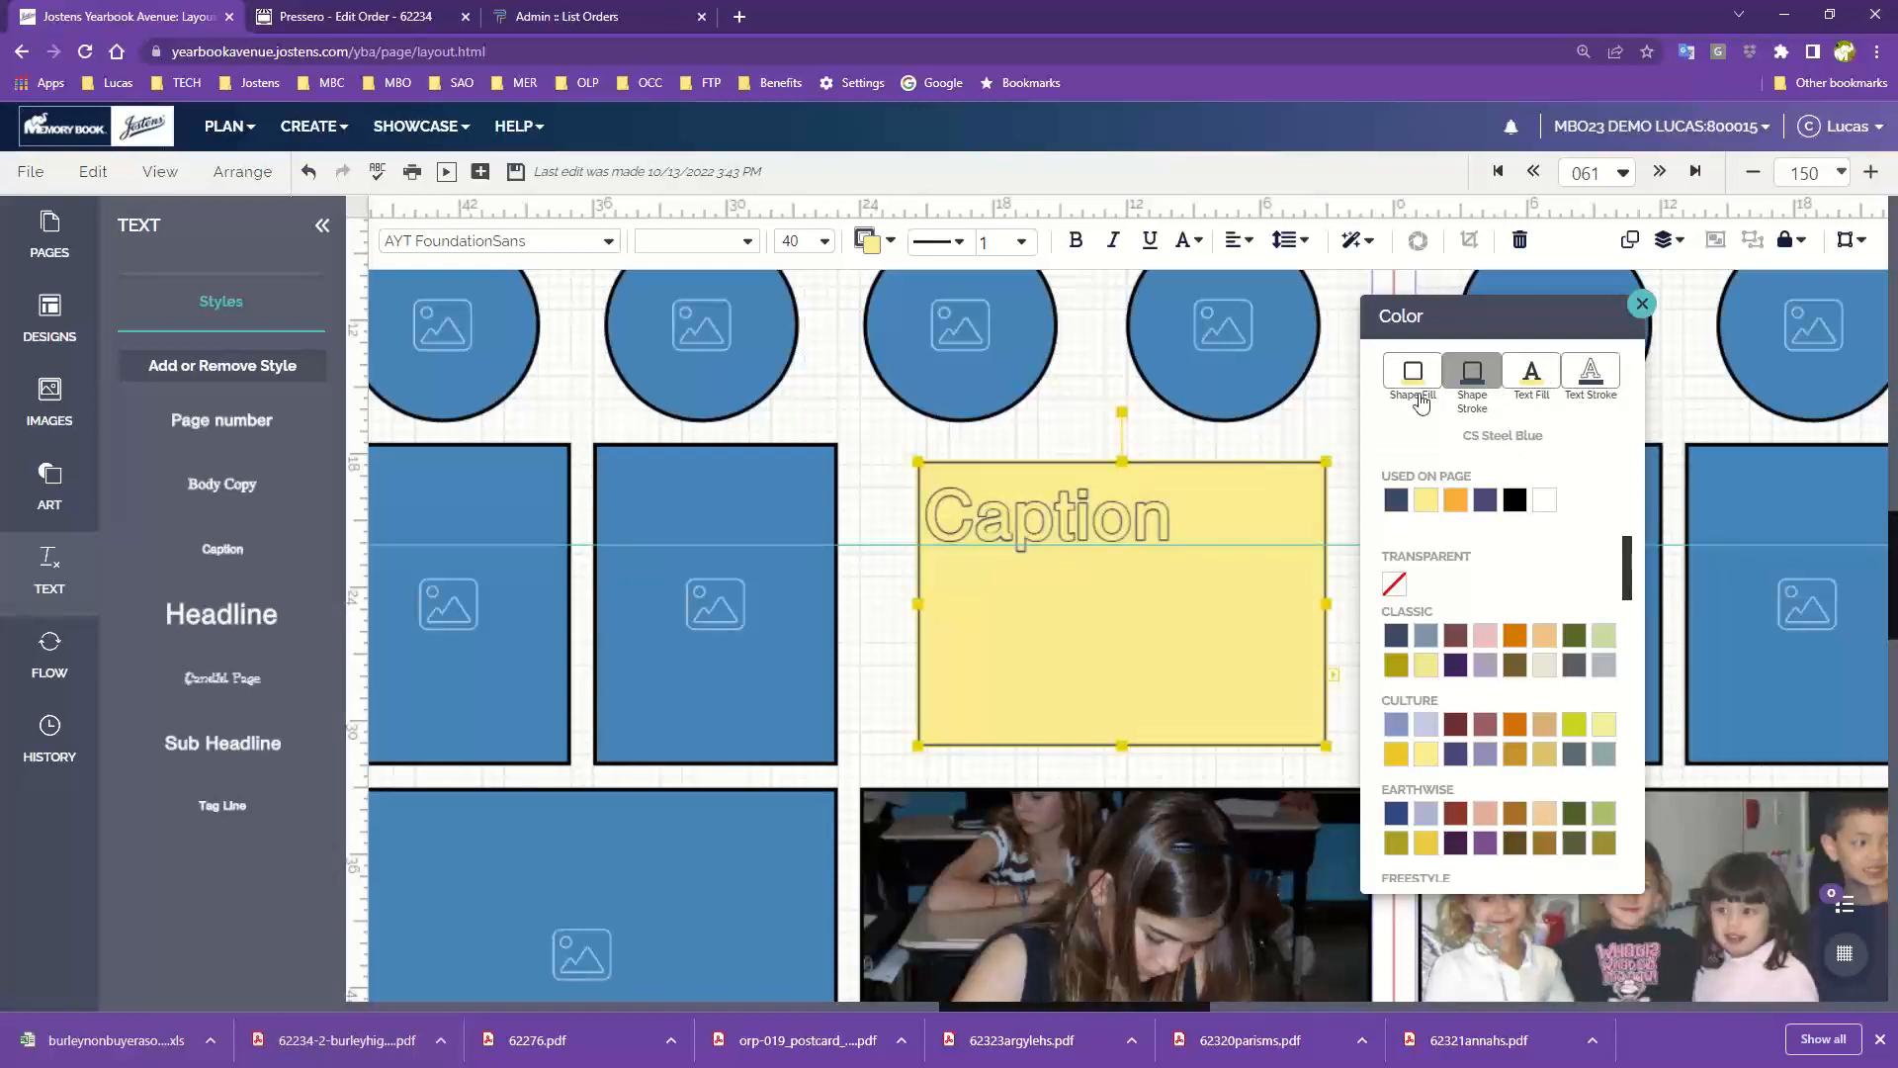
pyautogui.moveTo(1406, 316); pyautogui.dragTo(1425, 324)
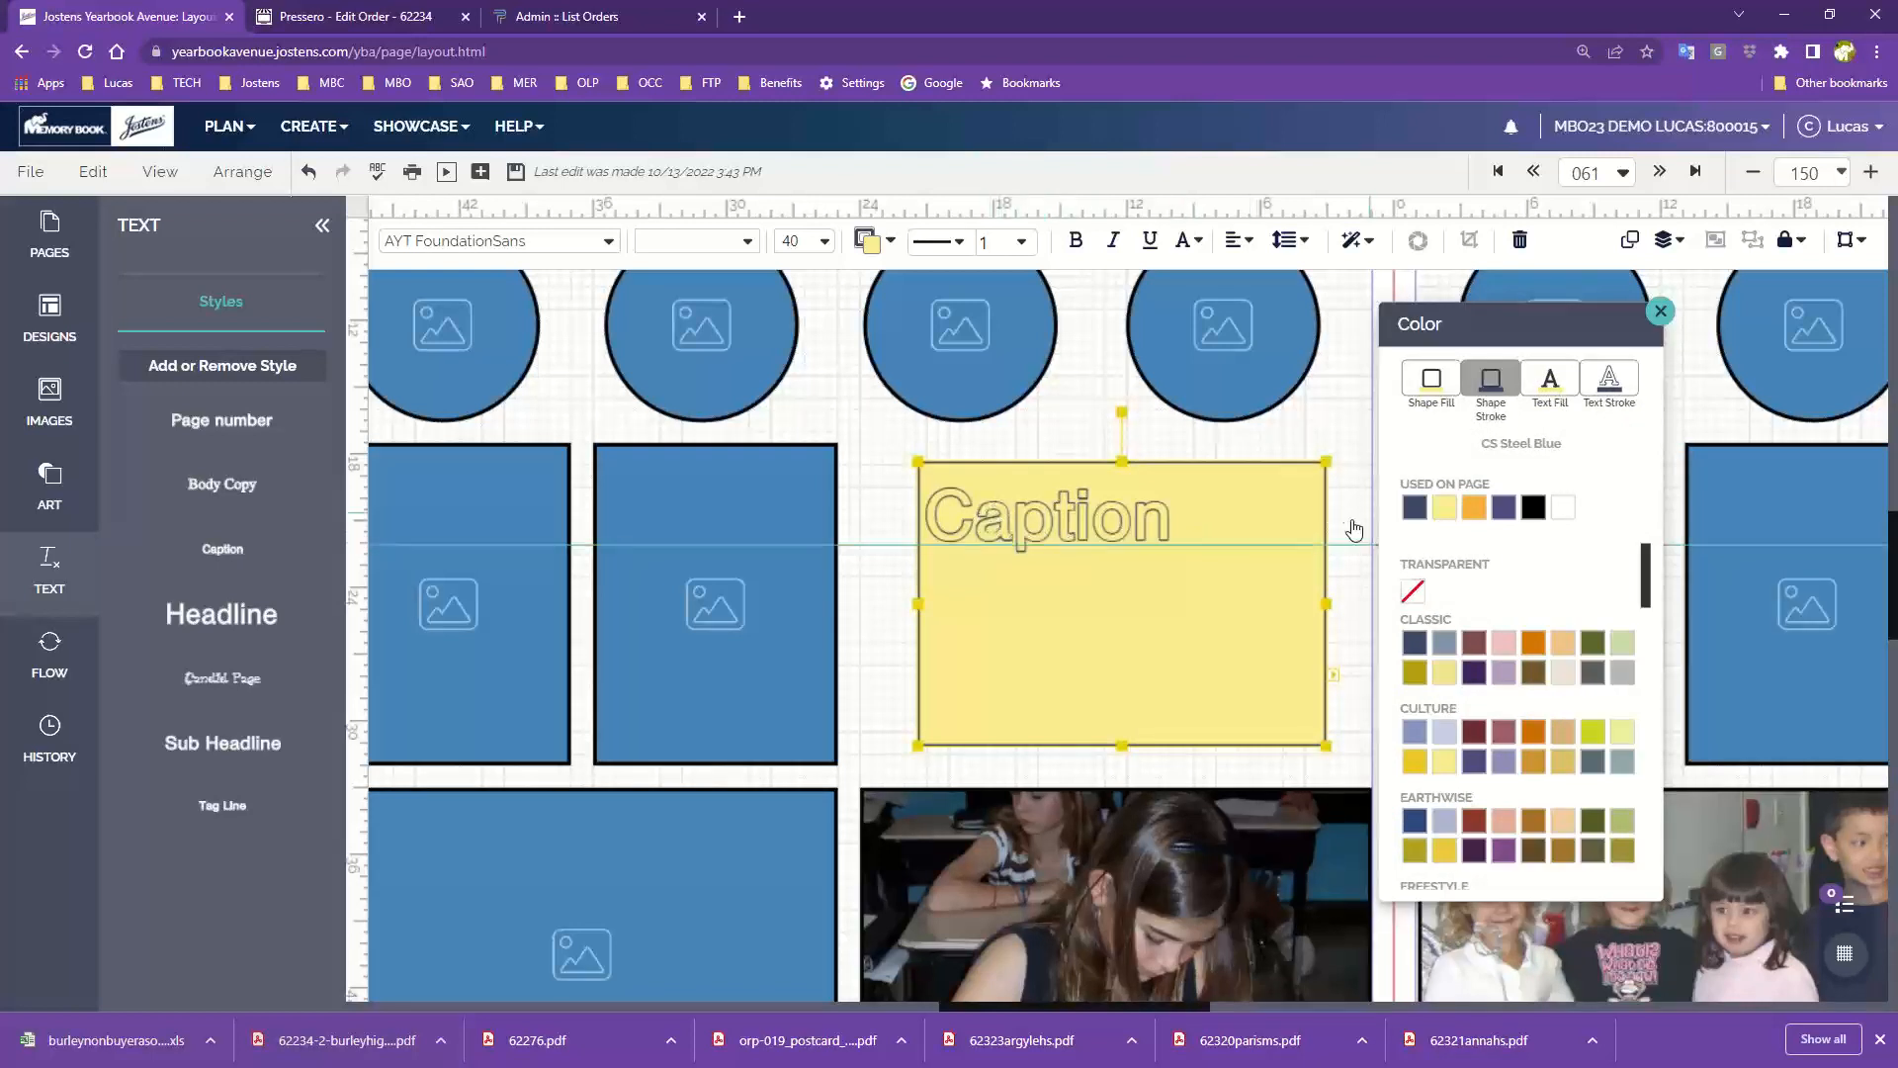
pyautogui.click(1477, 512)
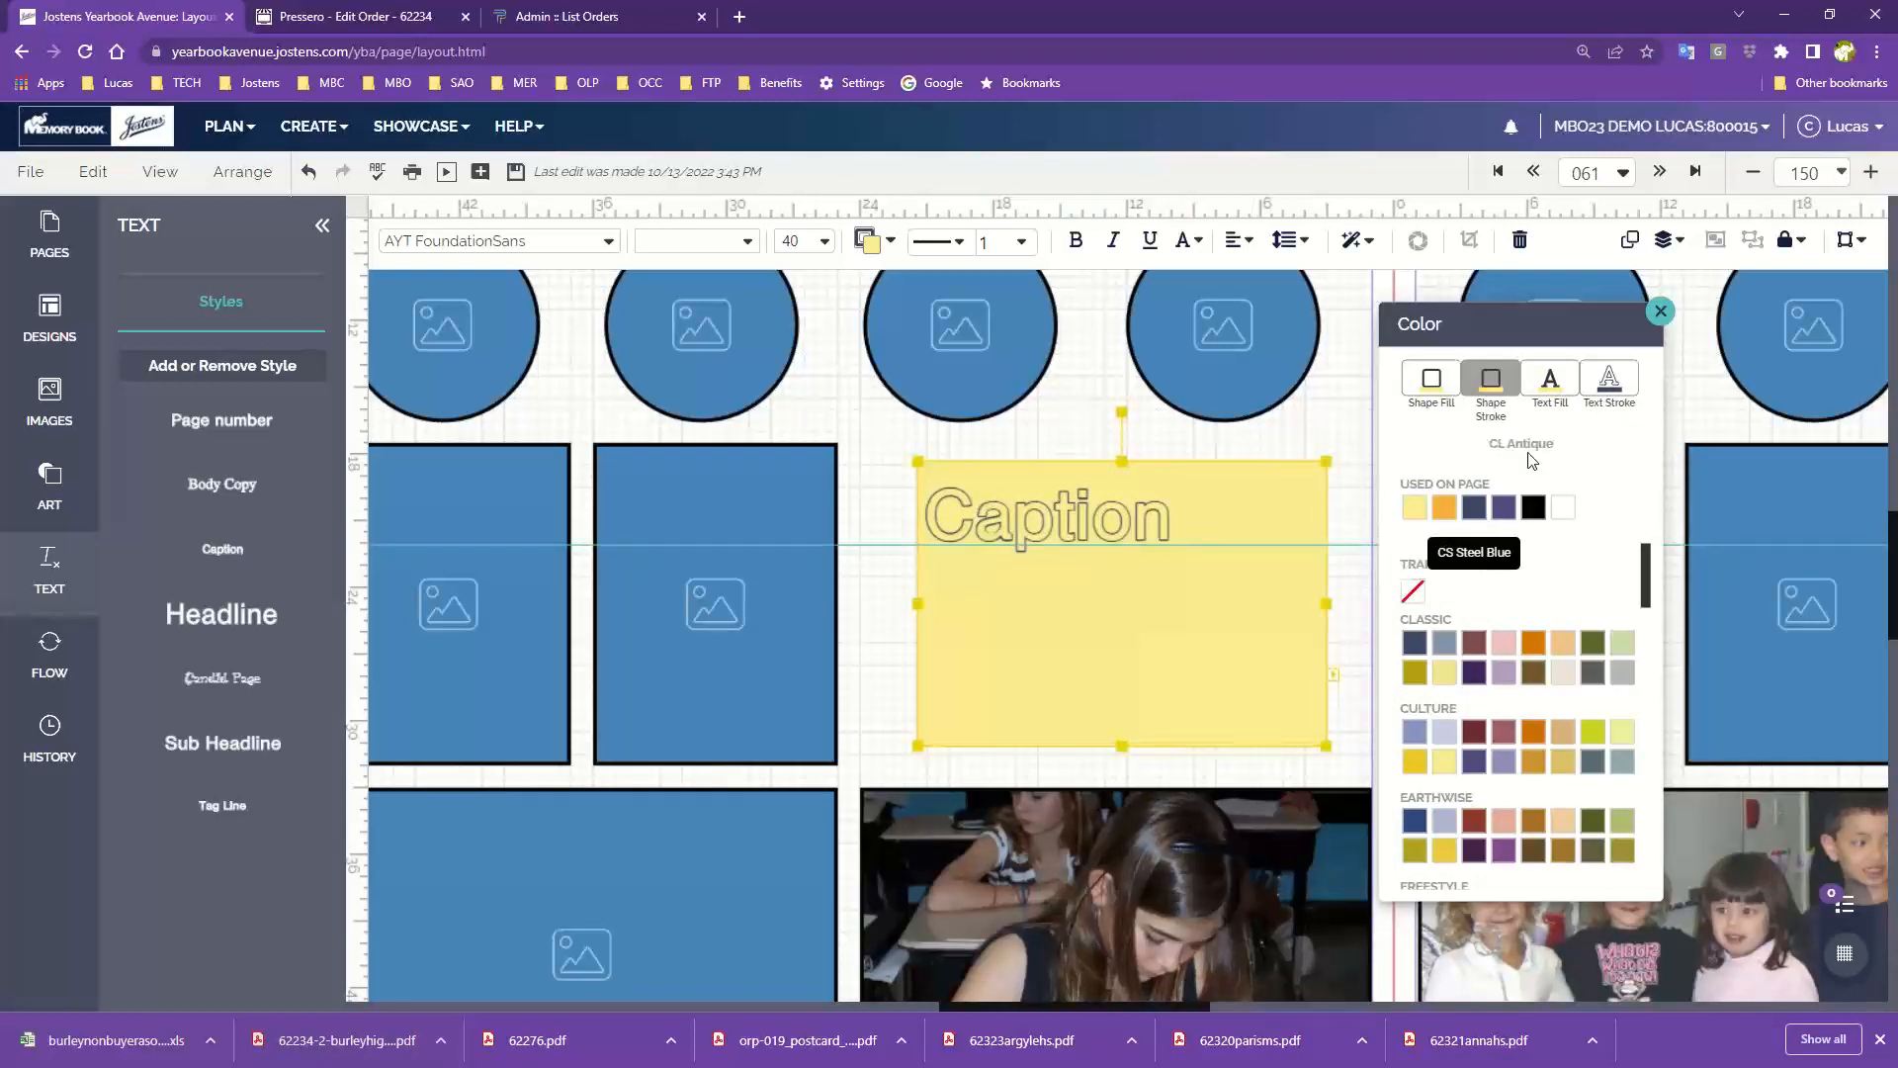
# Step: Set the caption's text fill to RB Butternut and close the color settings
pyautogui.click(1550, 379)
pyautogui.click(1450, 510)
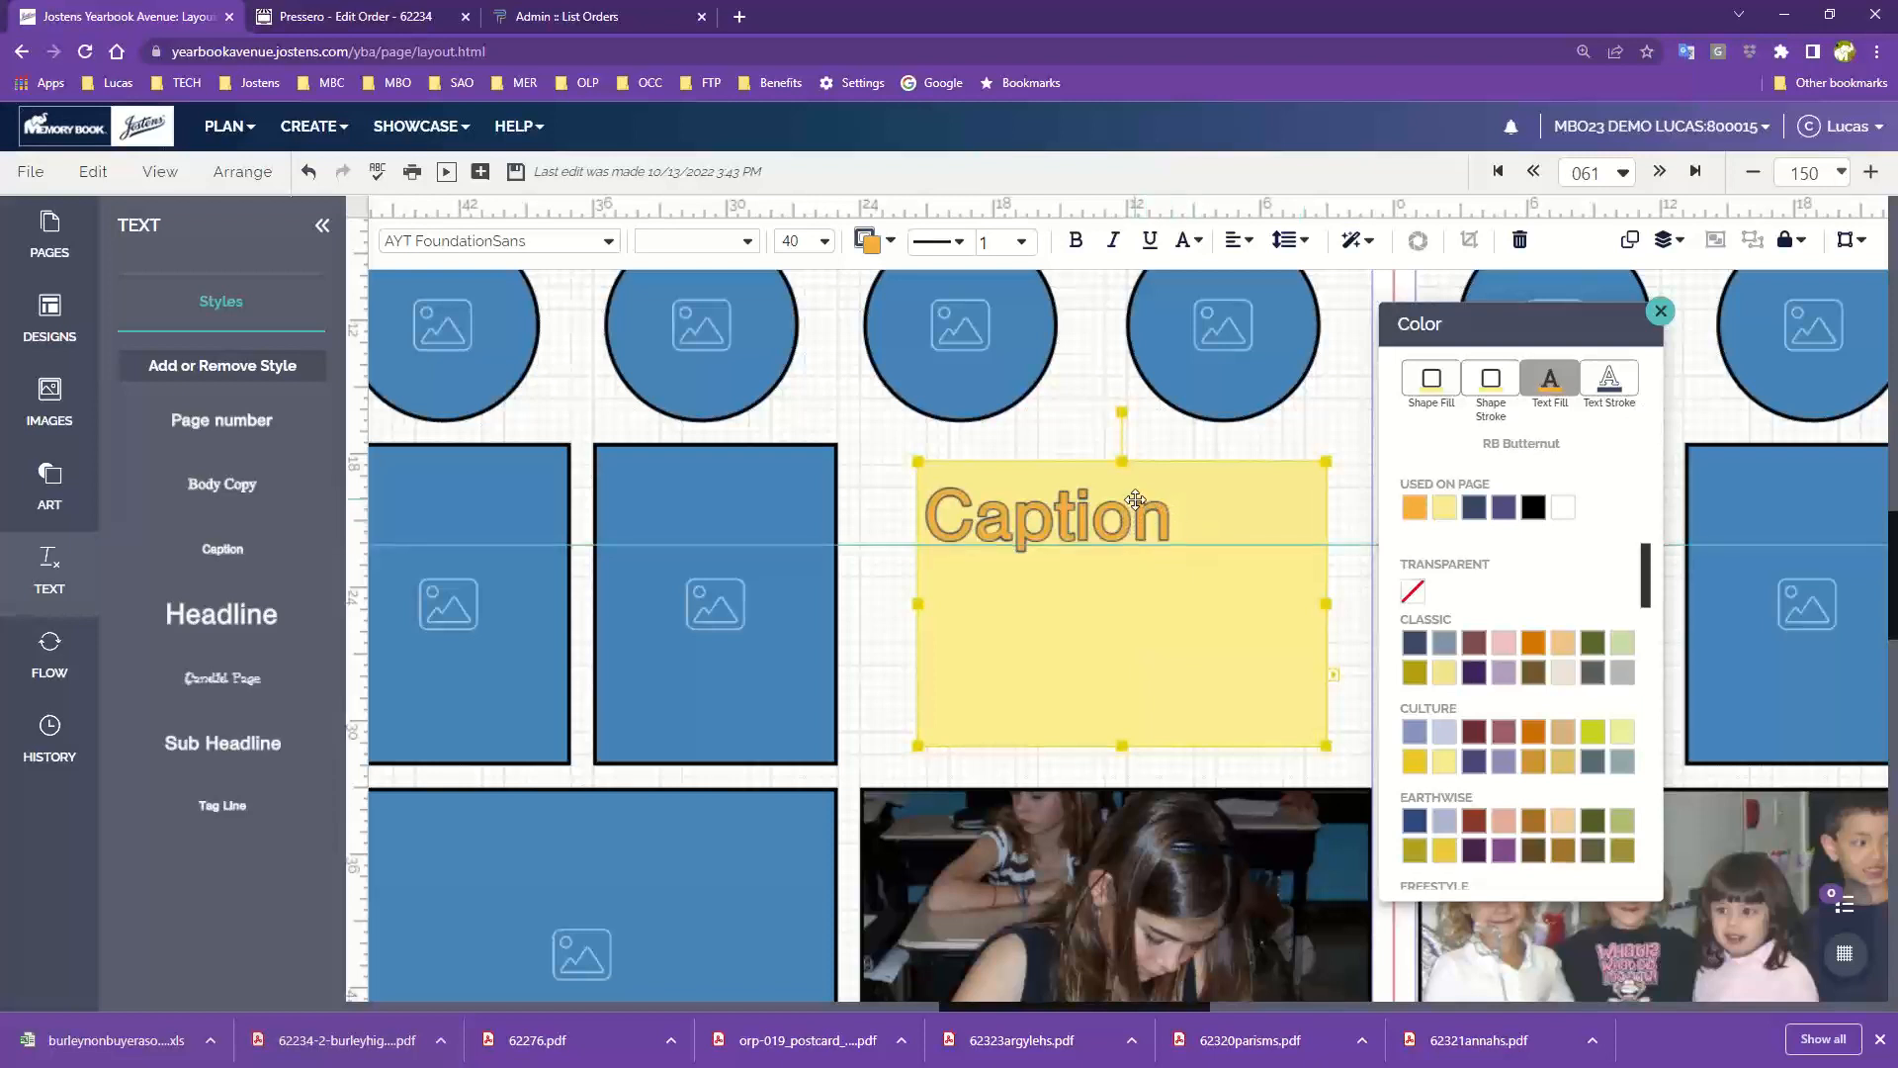
pyautogui.click(1421, 395)
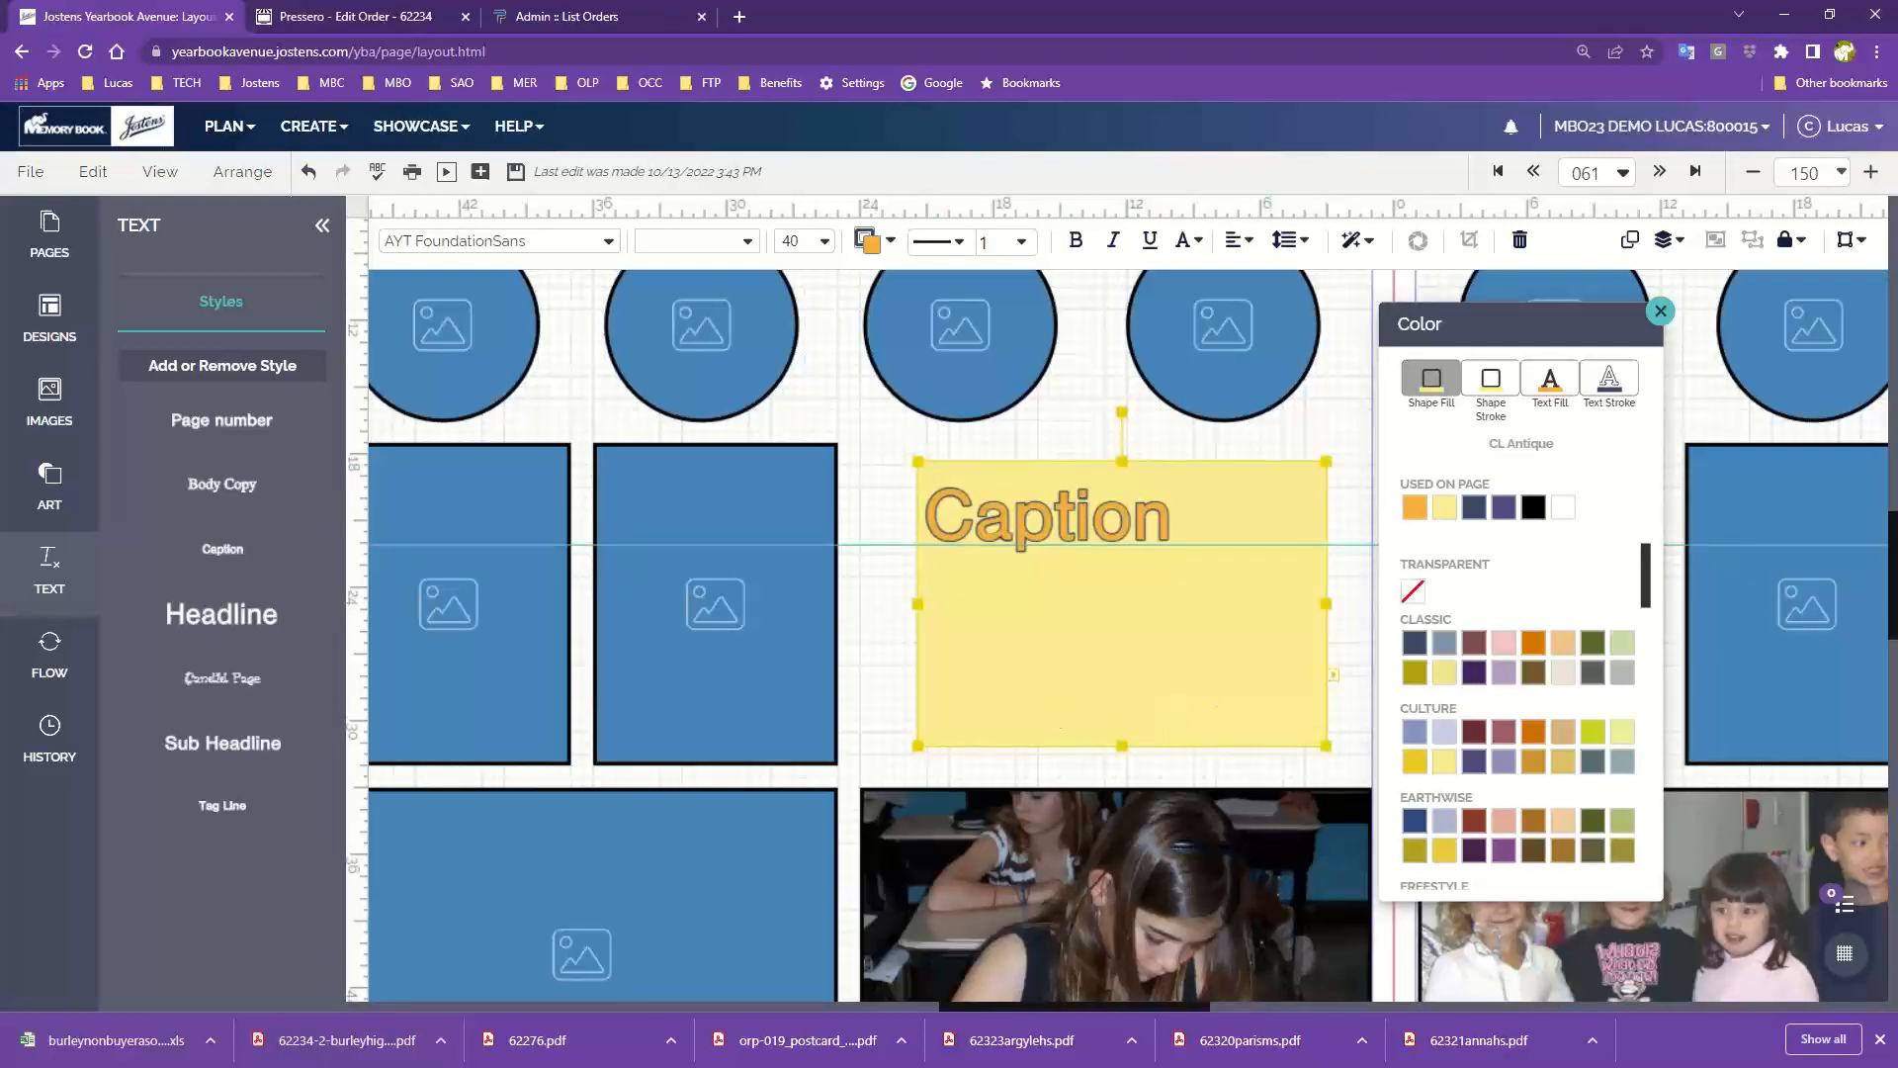
pyautogui.click(1661, 312)
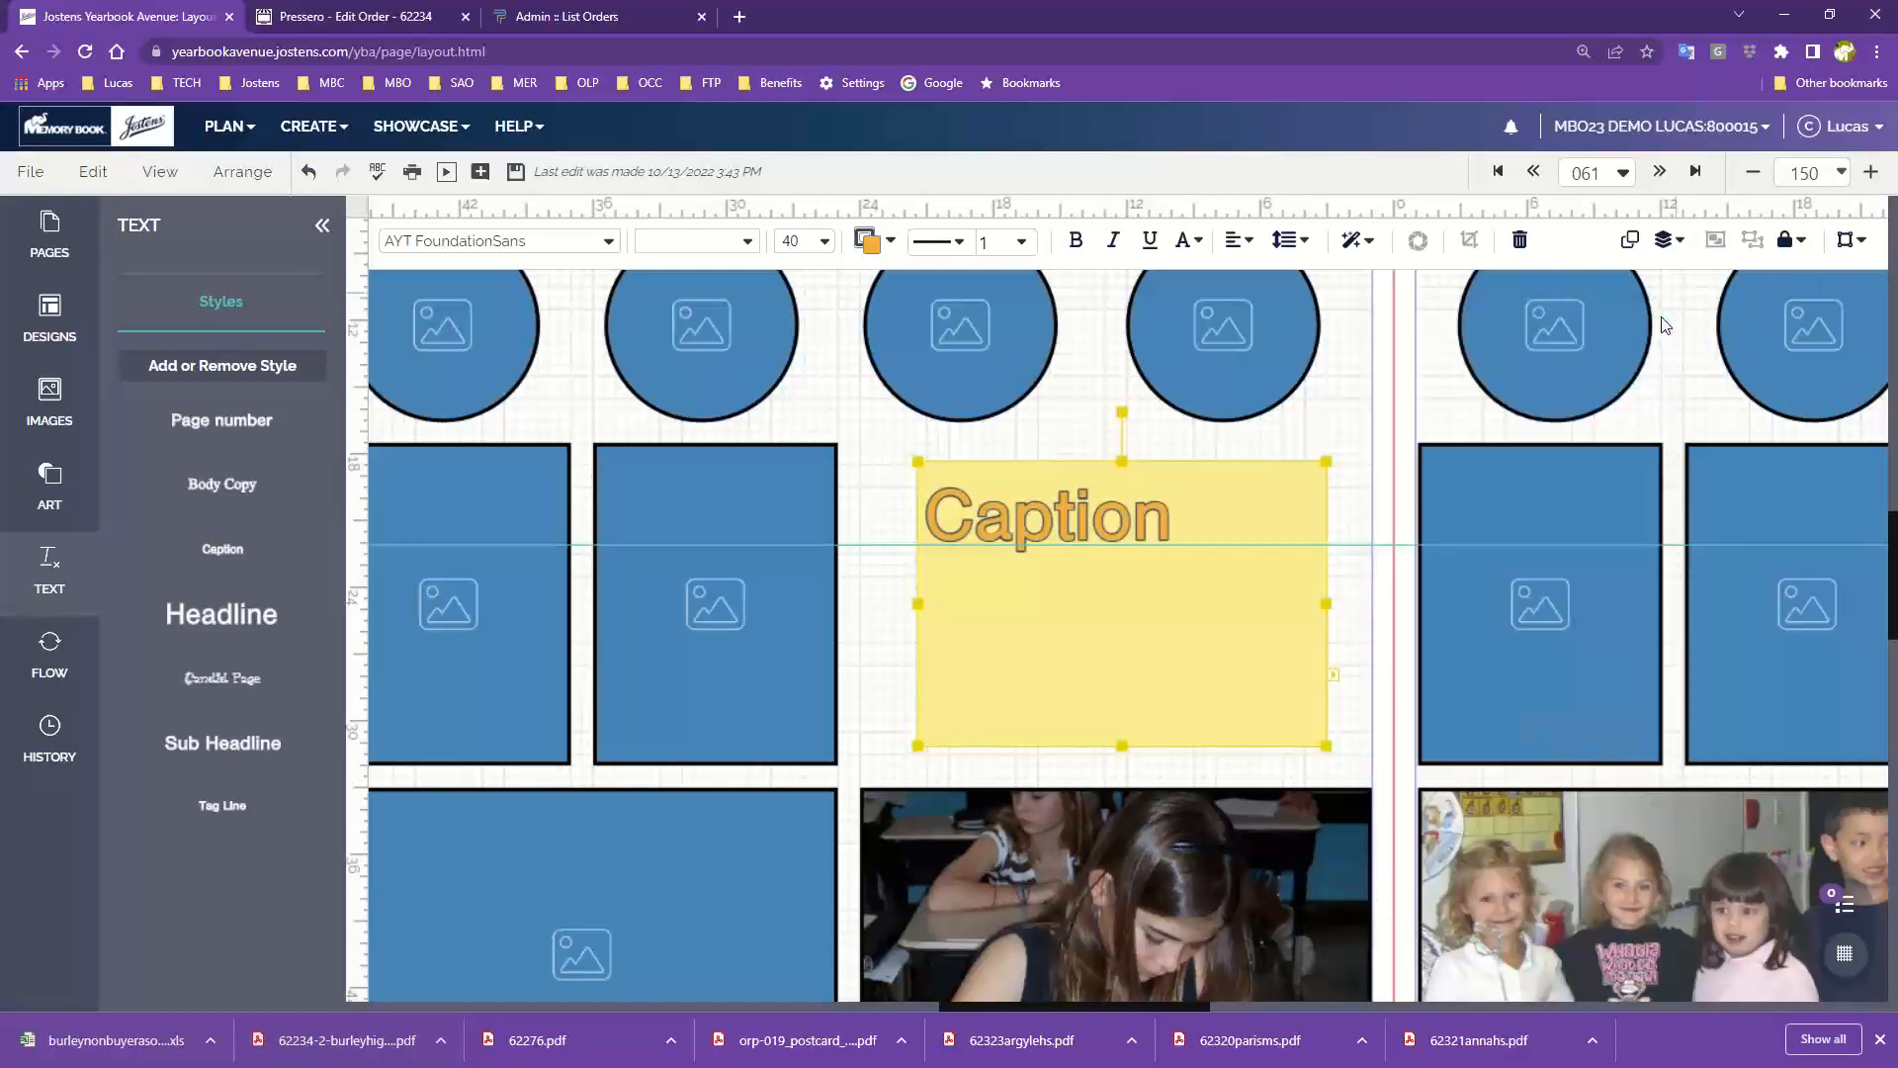
# Step: Delete the two circles and four image boxes in the left half of the left-hand page
pyautogui.click(1842, 174)
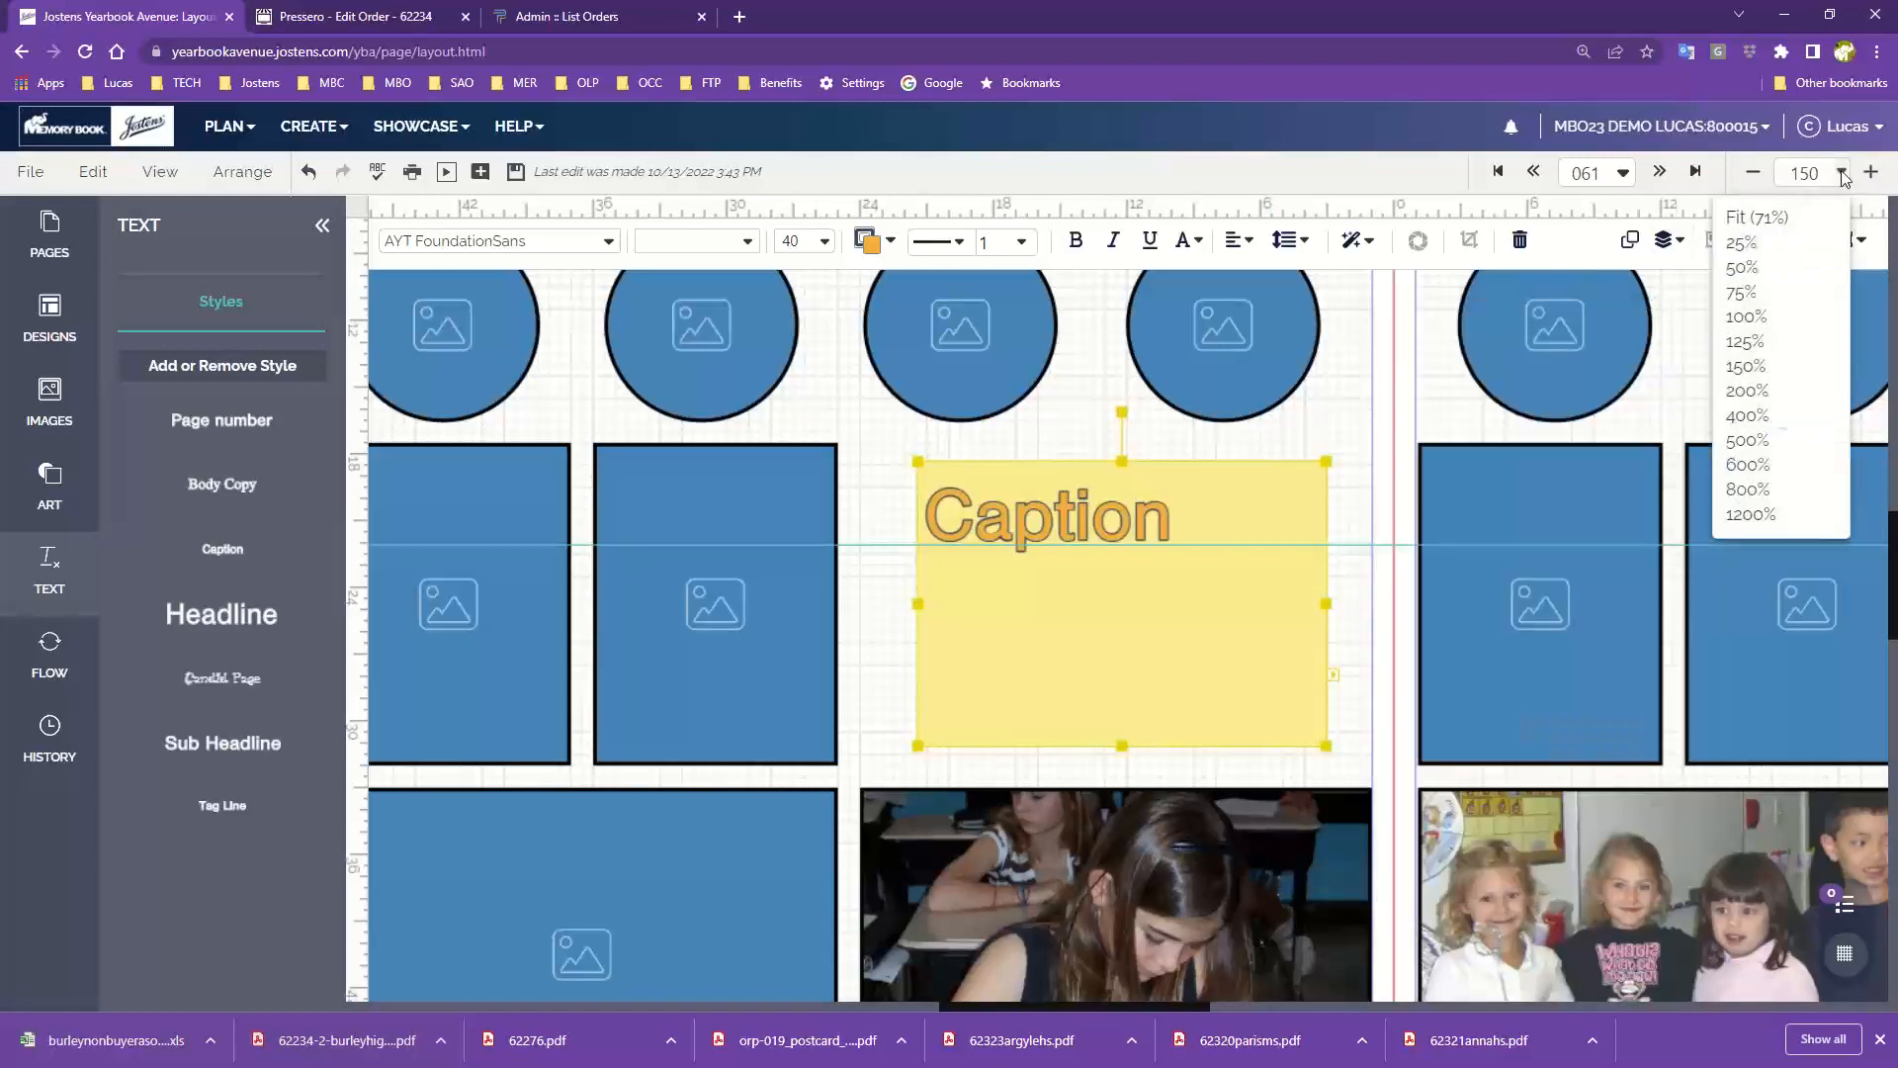
pyautogui.click(1757, 216)
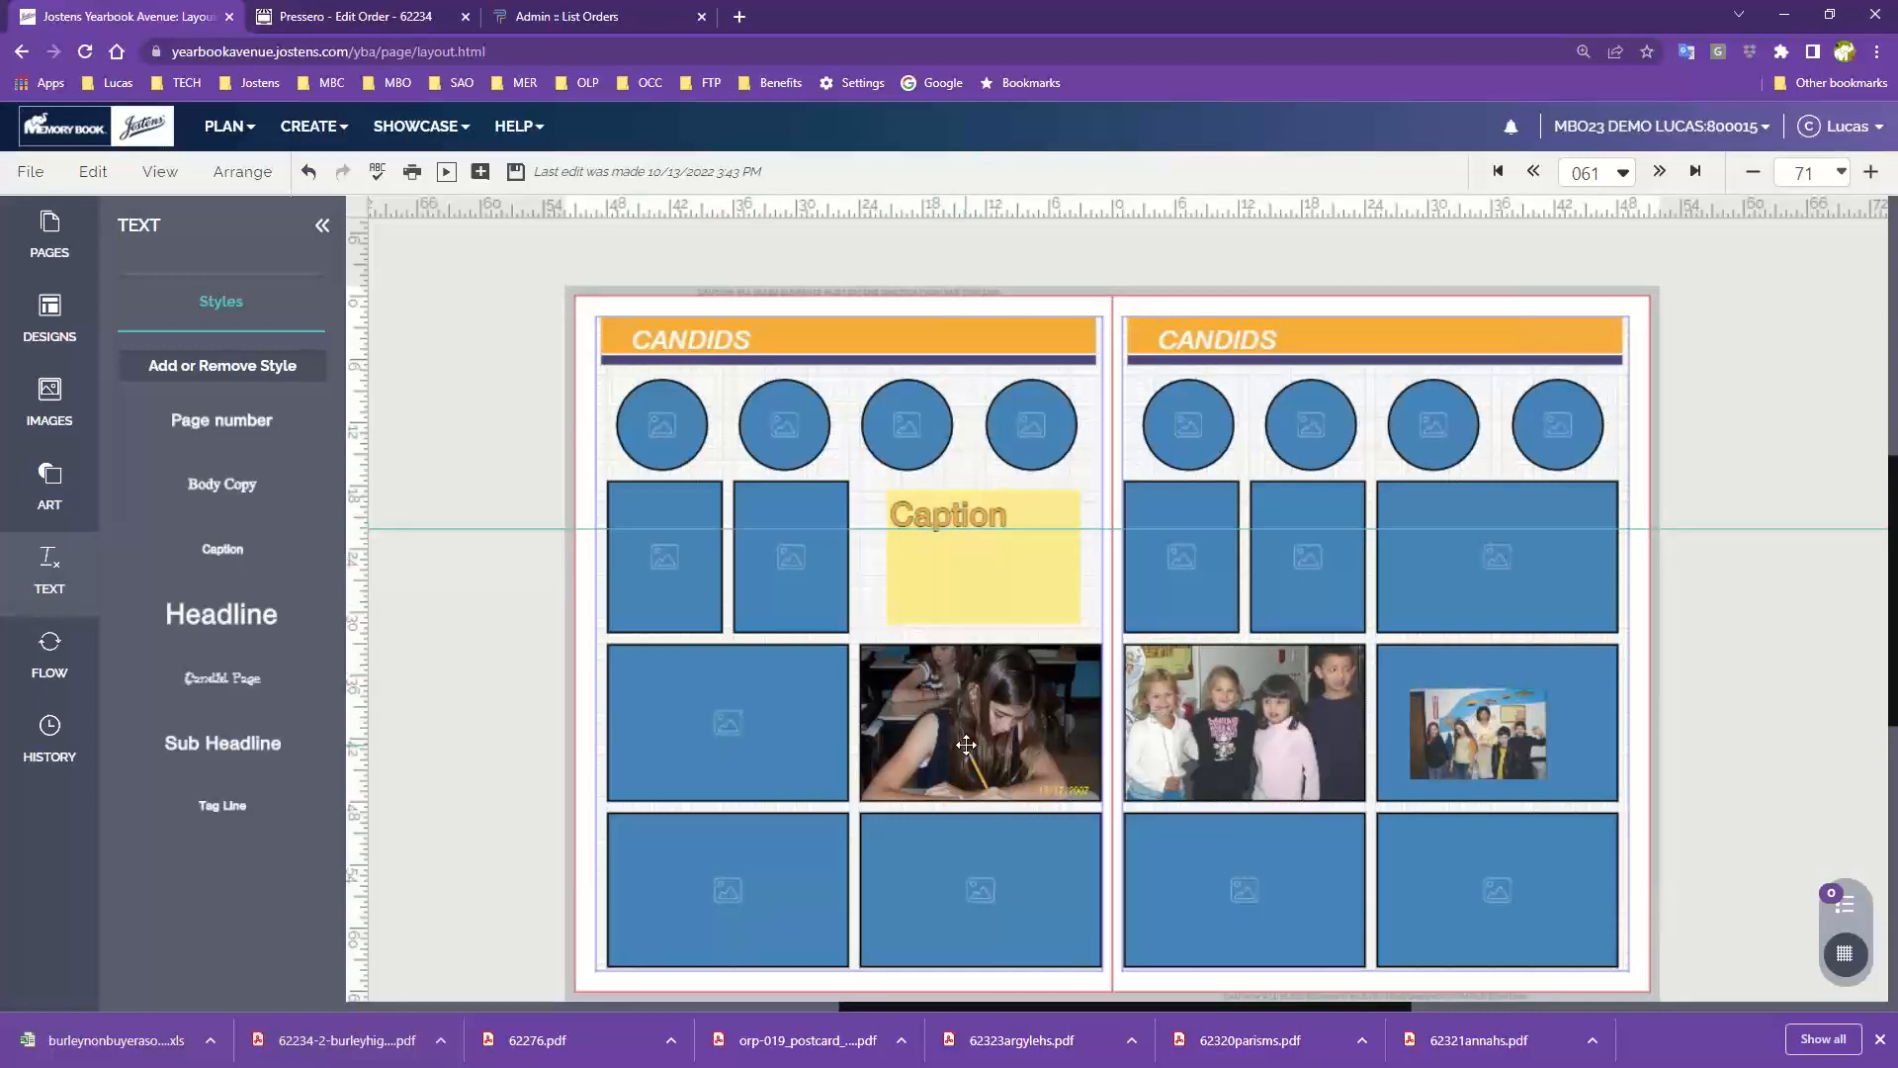
pyautogui.scroll(-1, 966, 741)
pyautogui.scroll(1, 966, 732)
pyautogui.scroll(-1, 856, 654)
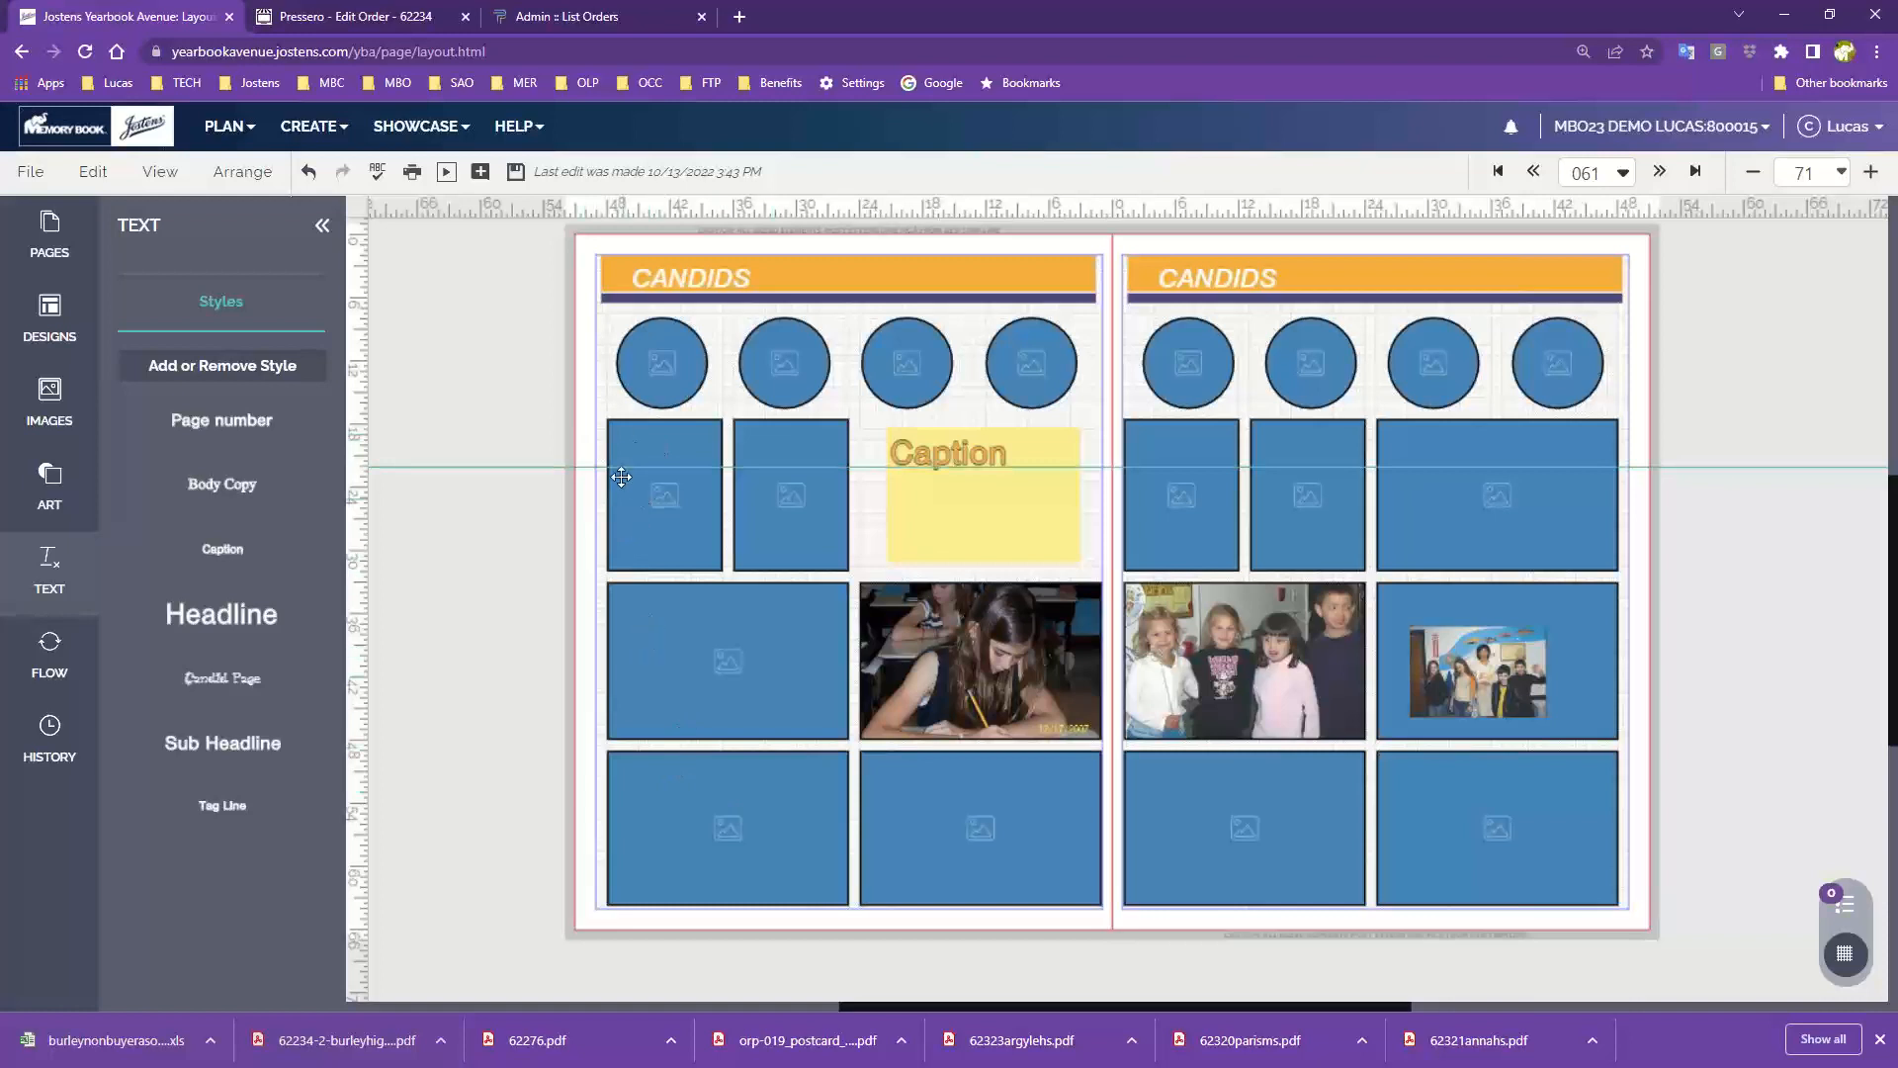
pyautogui.moveTo(591, 354); pyautogui.dragTo(1051, 803)
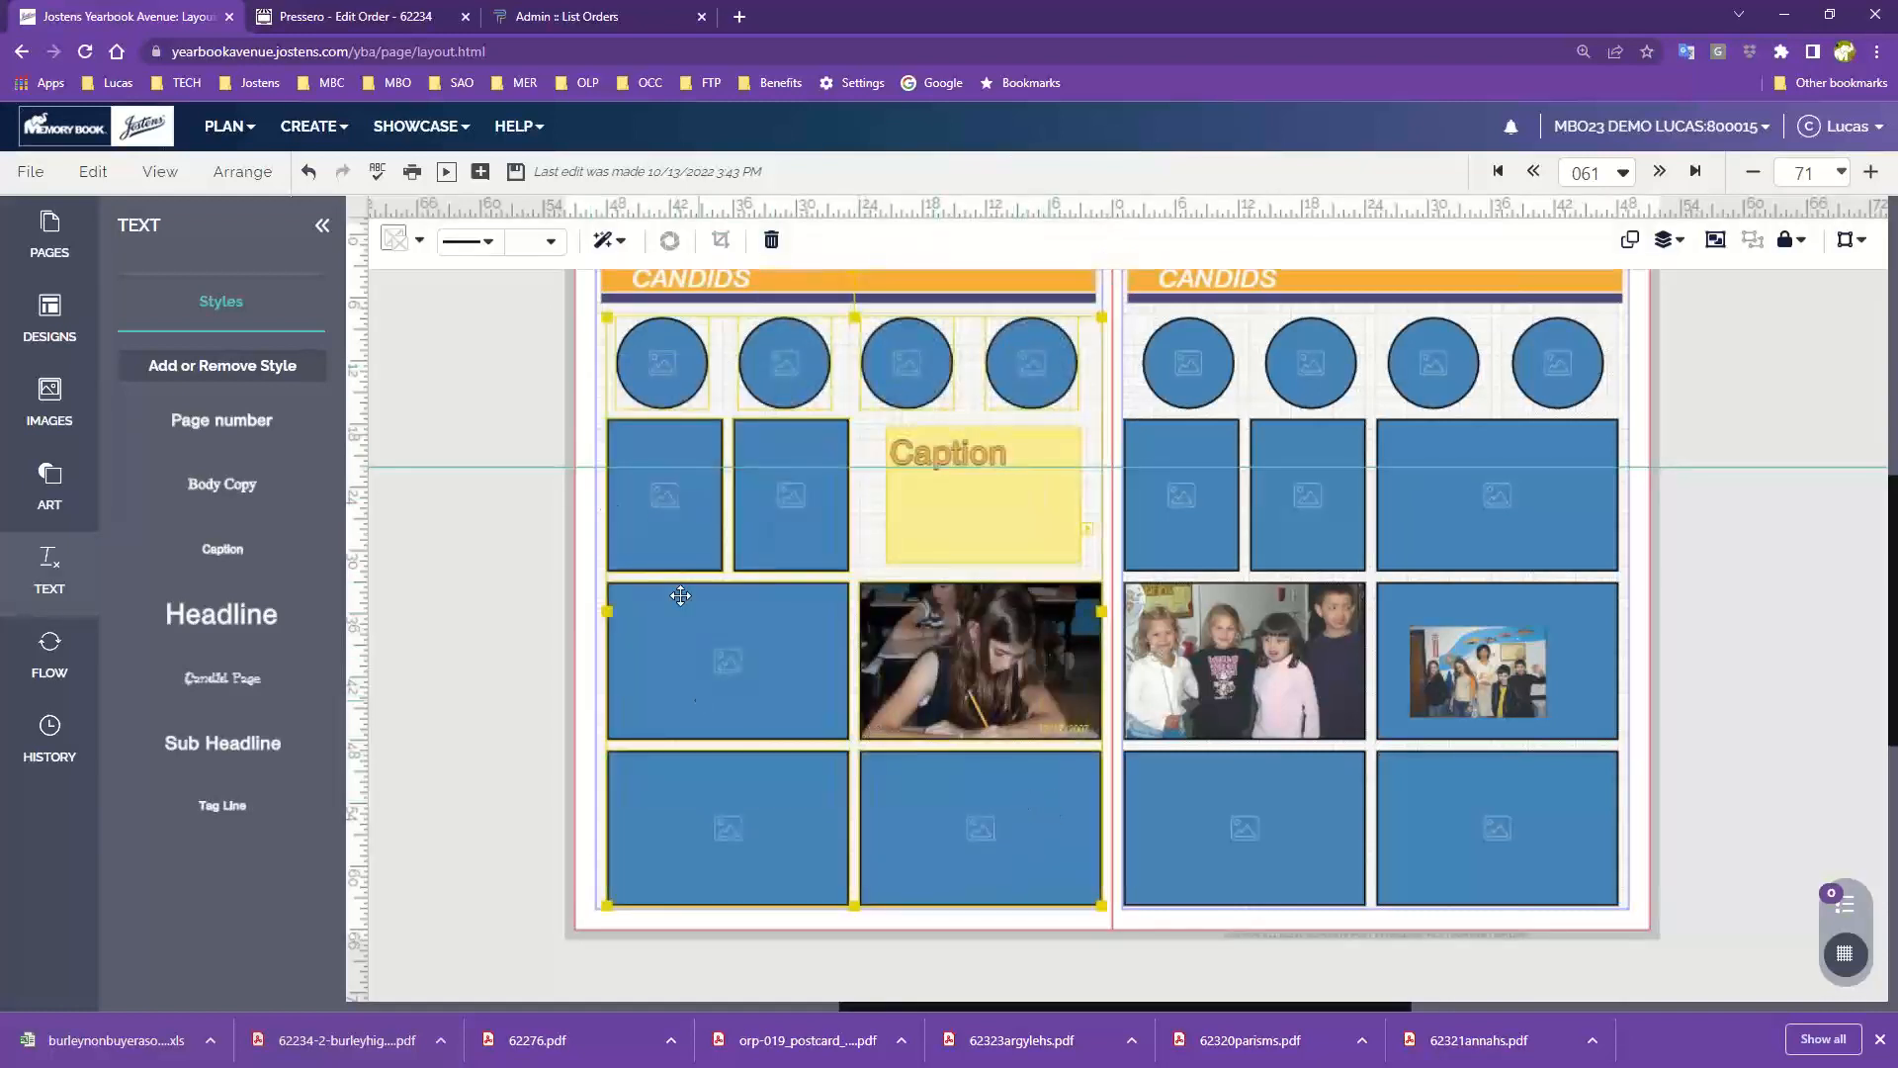
pyautogui.click(587, 463)
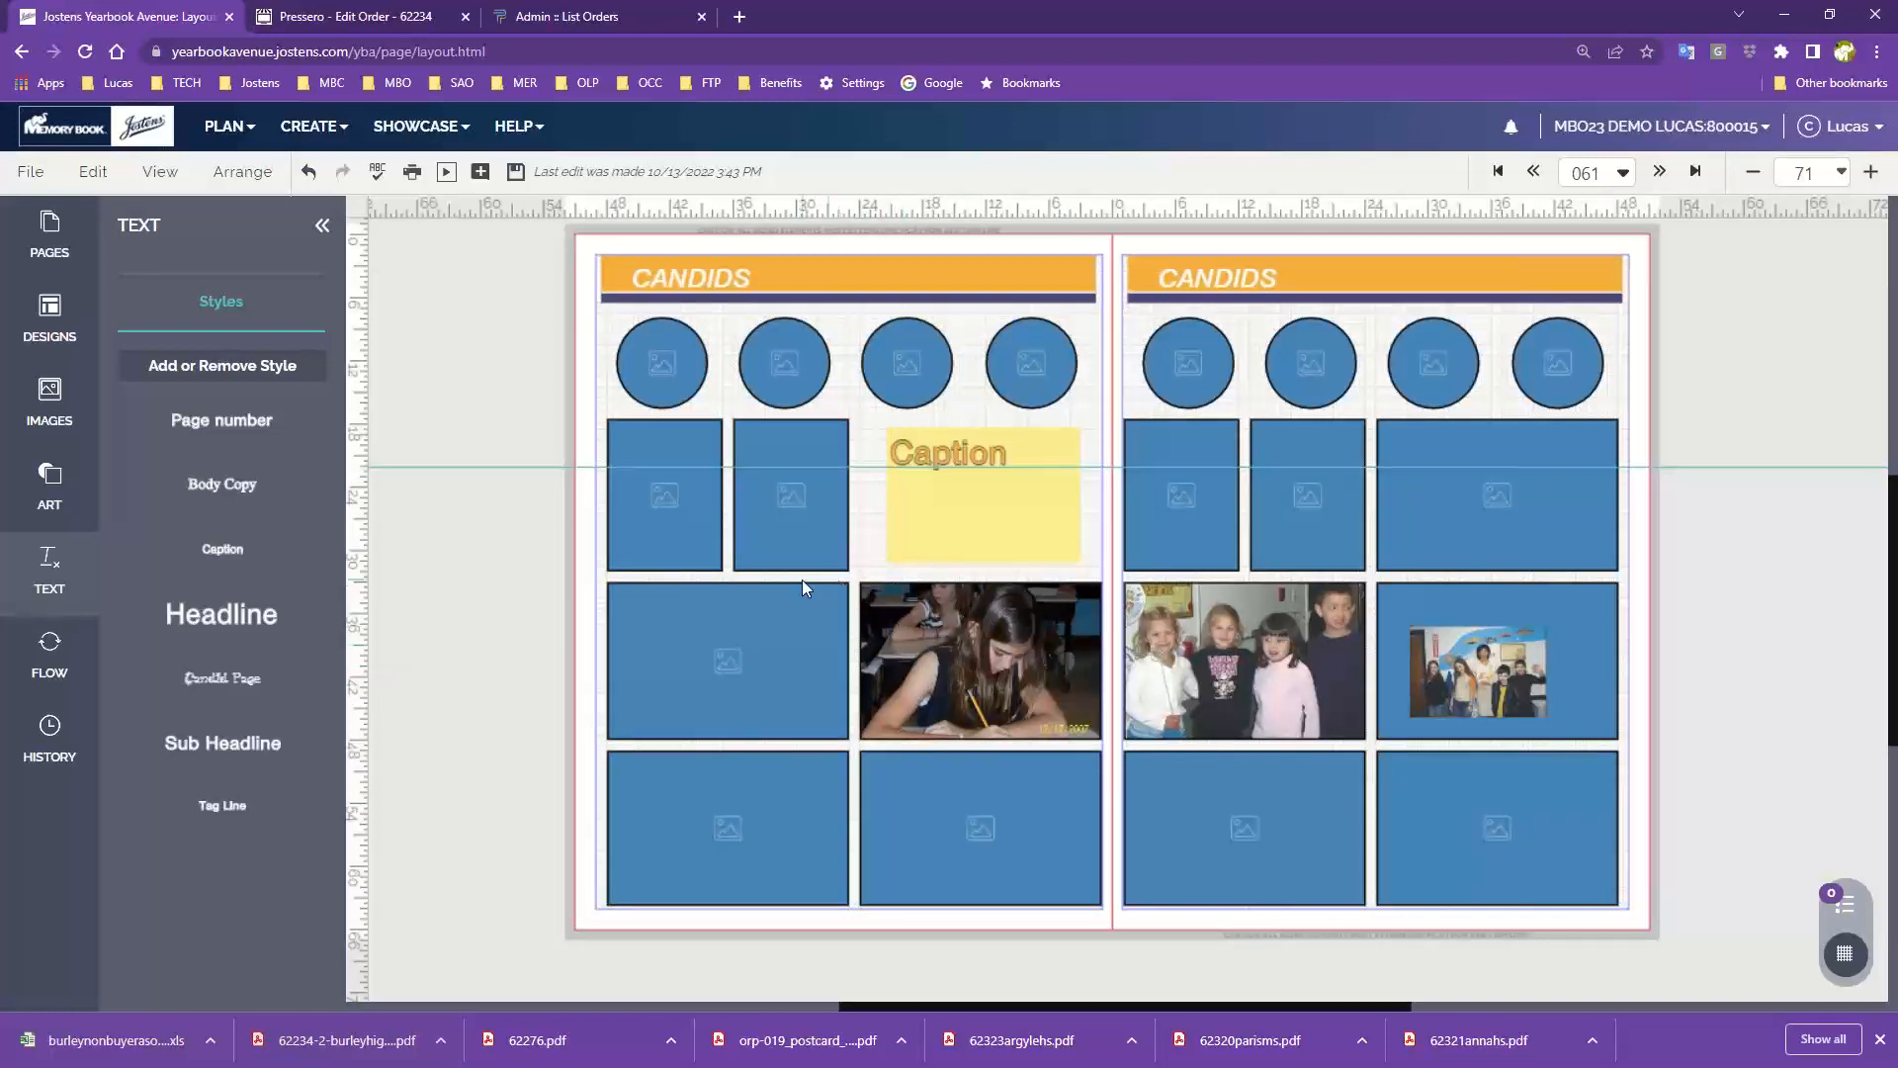
pyautogui.moveTo(598, 371); pyautogui.dragTo(786, 834)
pyautogui.press('Delete')
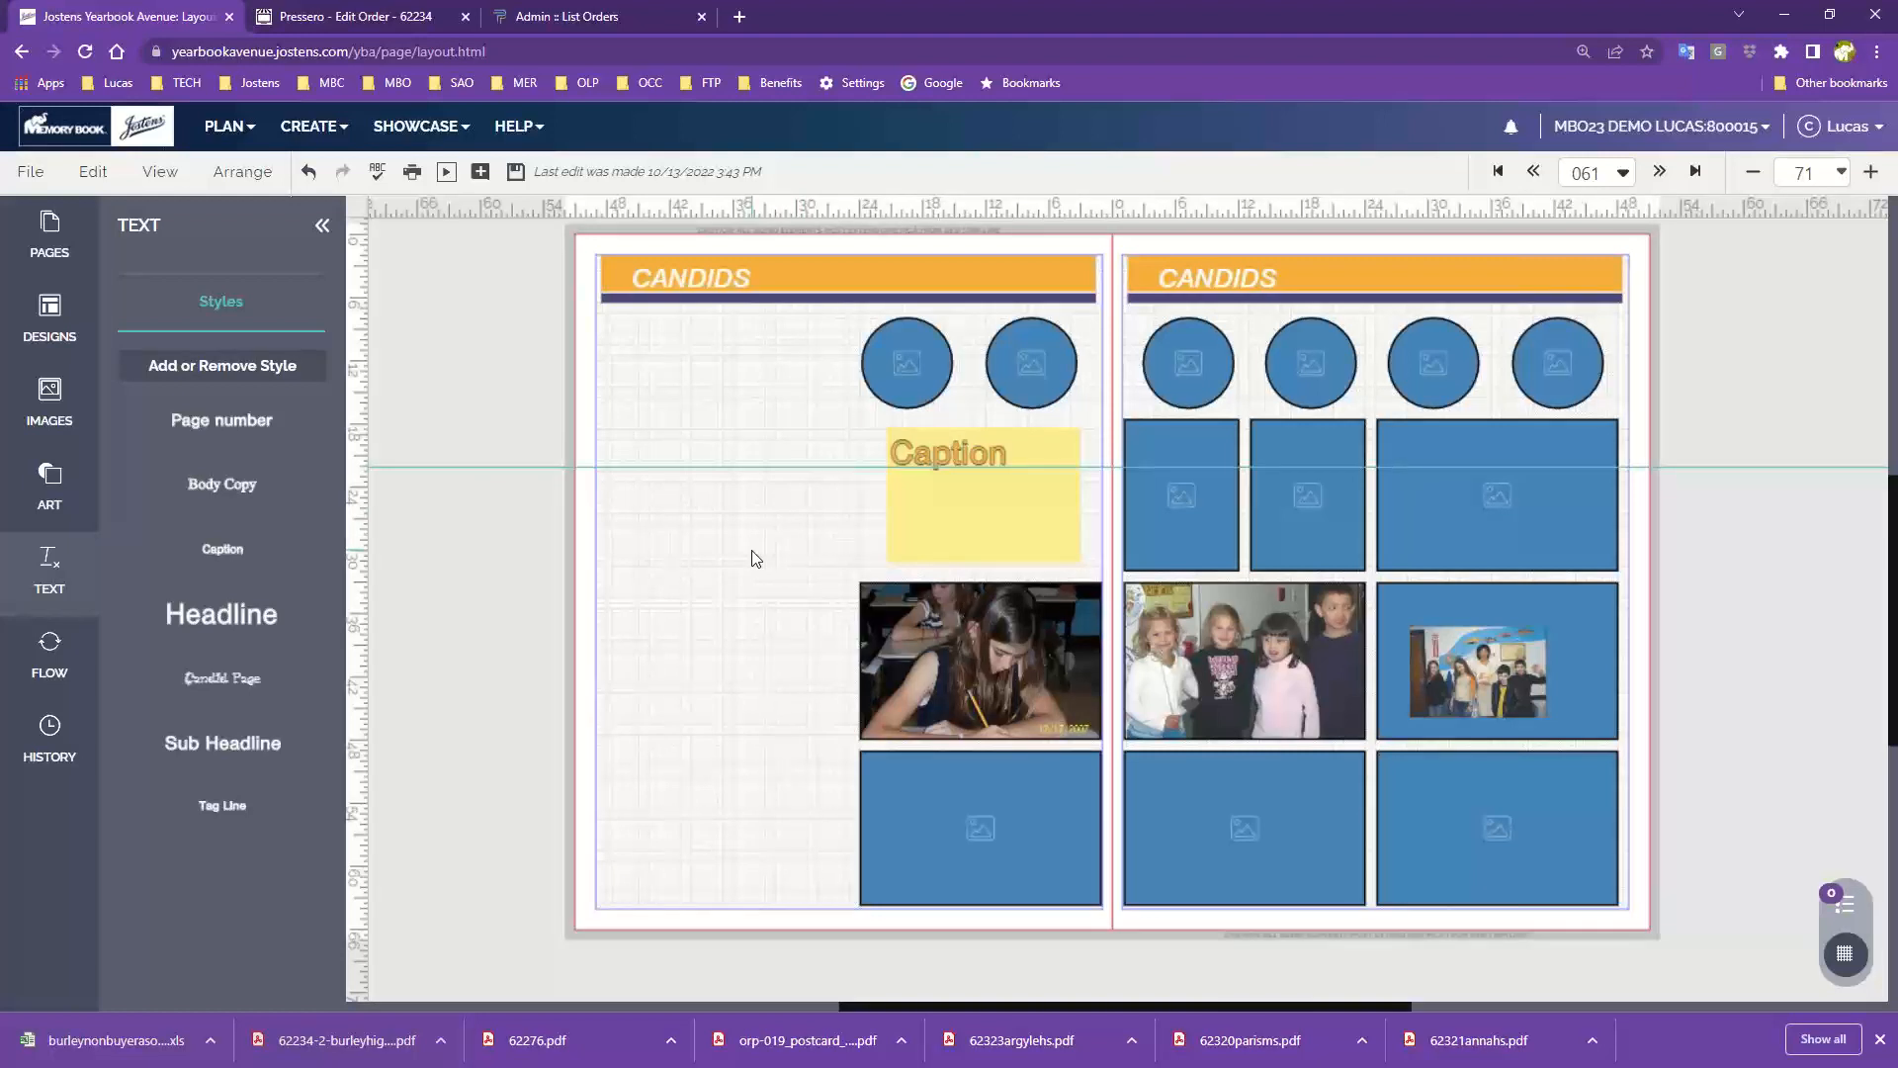
# Step: Browse the full collection of background art and apply the purple-and-blue geometric pattern to the left-hand page
pyautogui.click(32, 492)
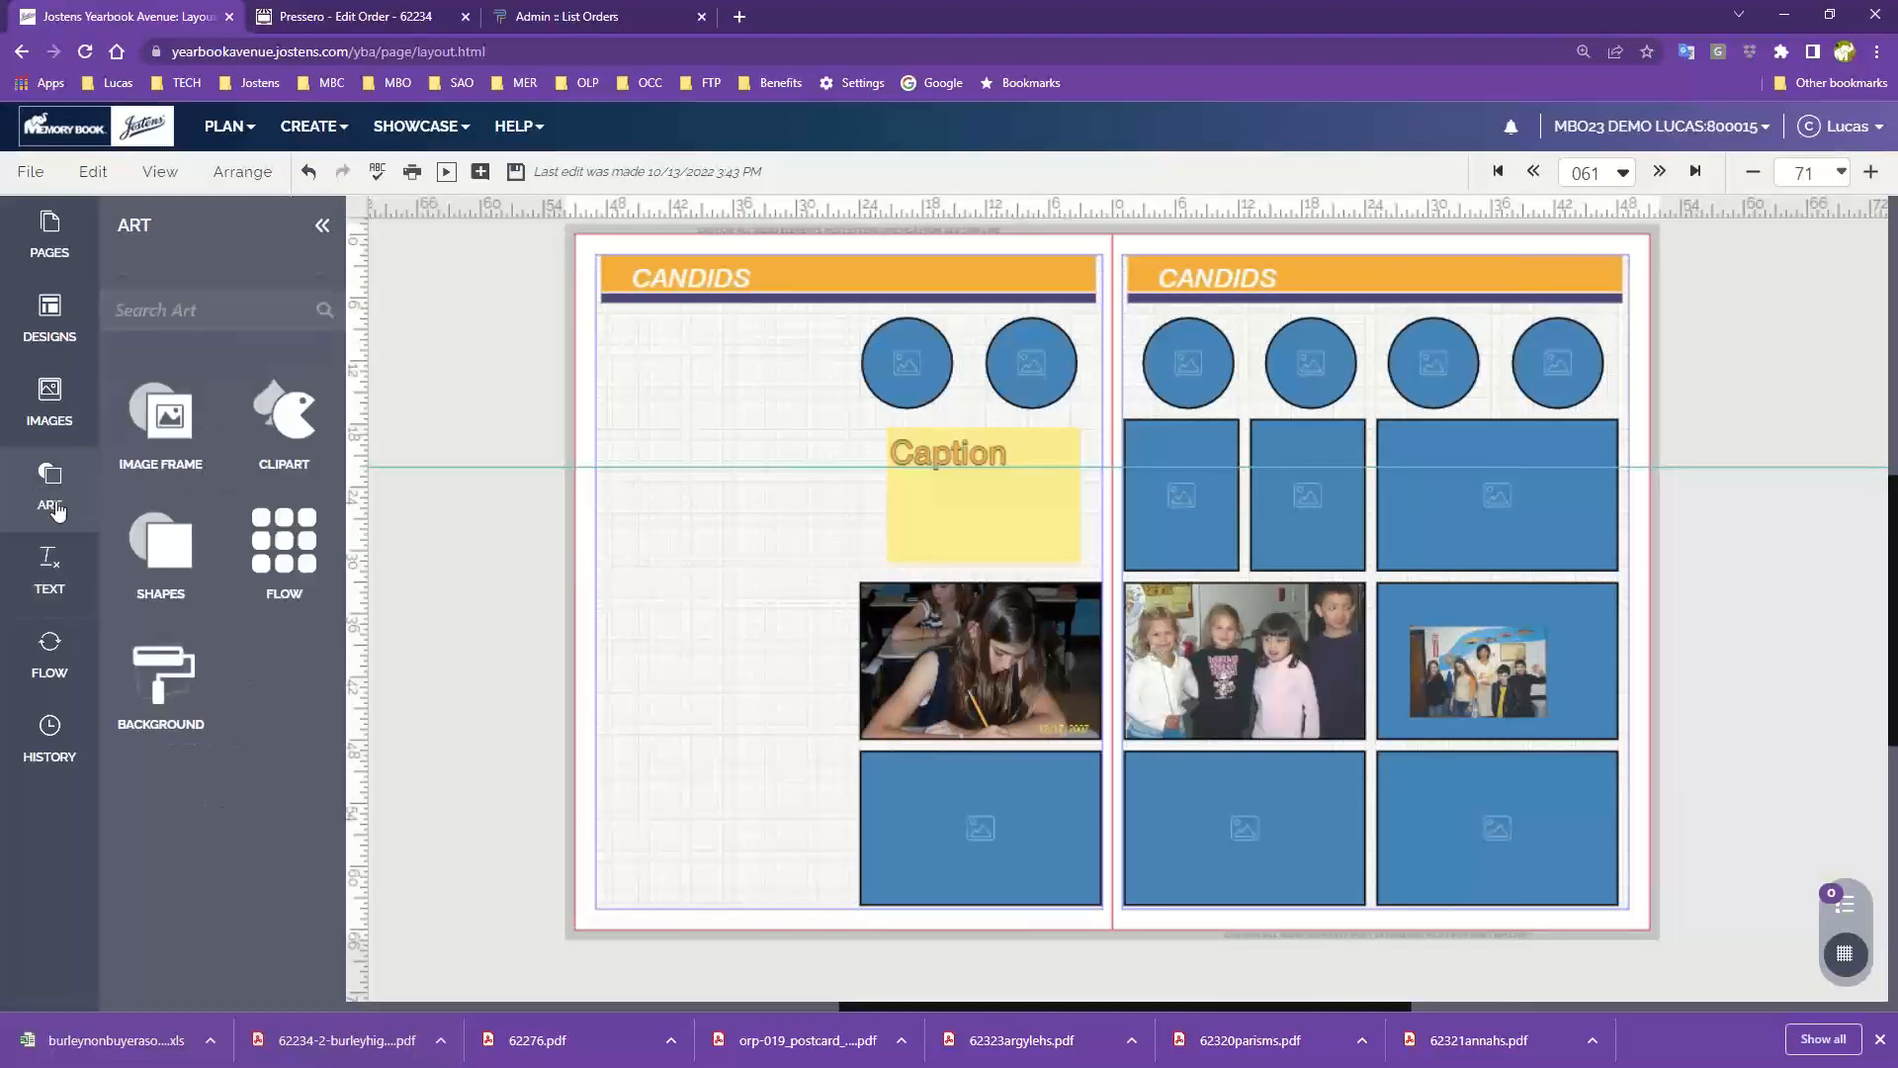
pyautogui.click(153, 686)
pyautogui.scroll(-10, 154, 692)
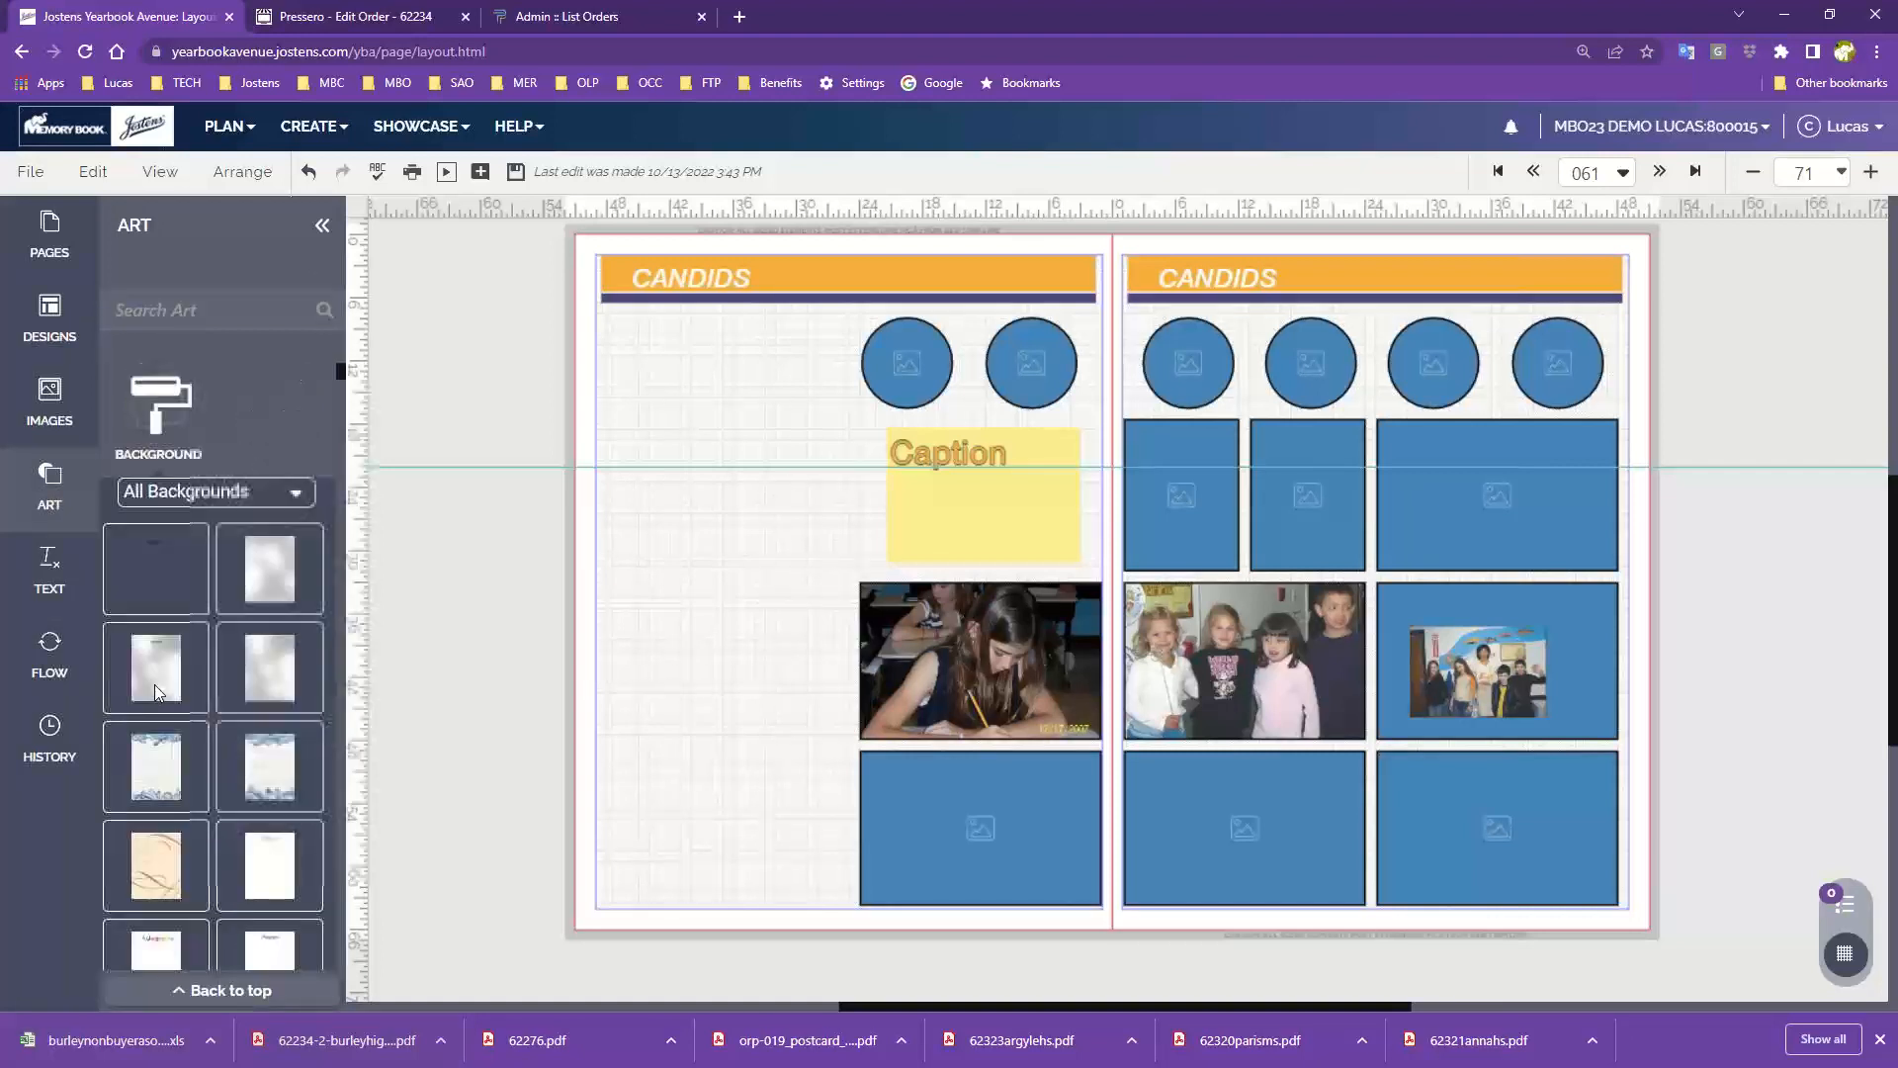
pyautogui.scroll(-10, 154, 682)
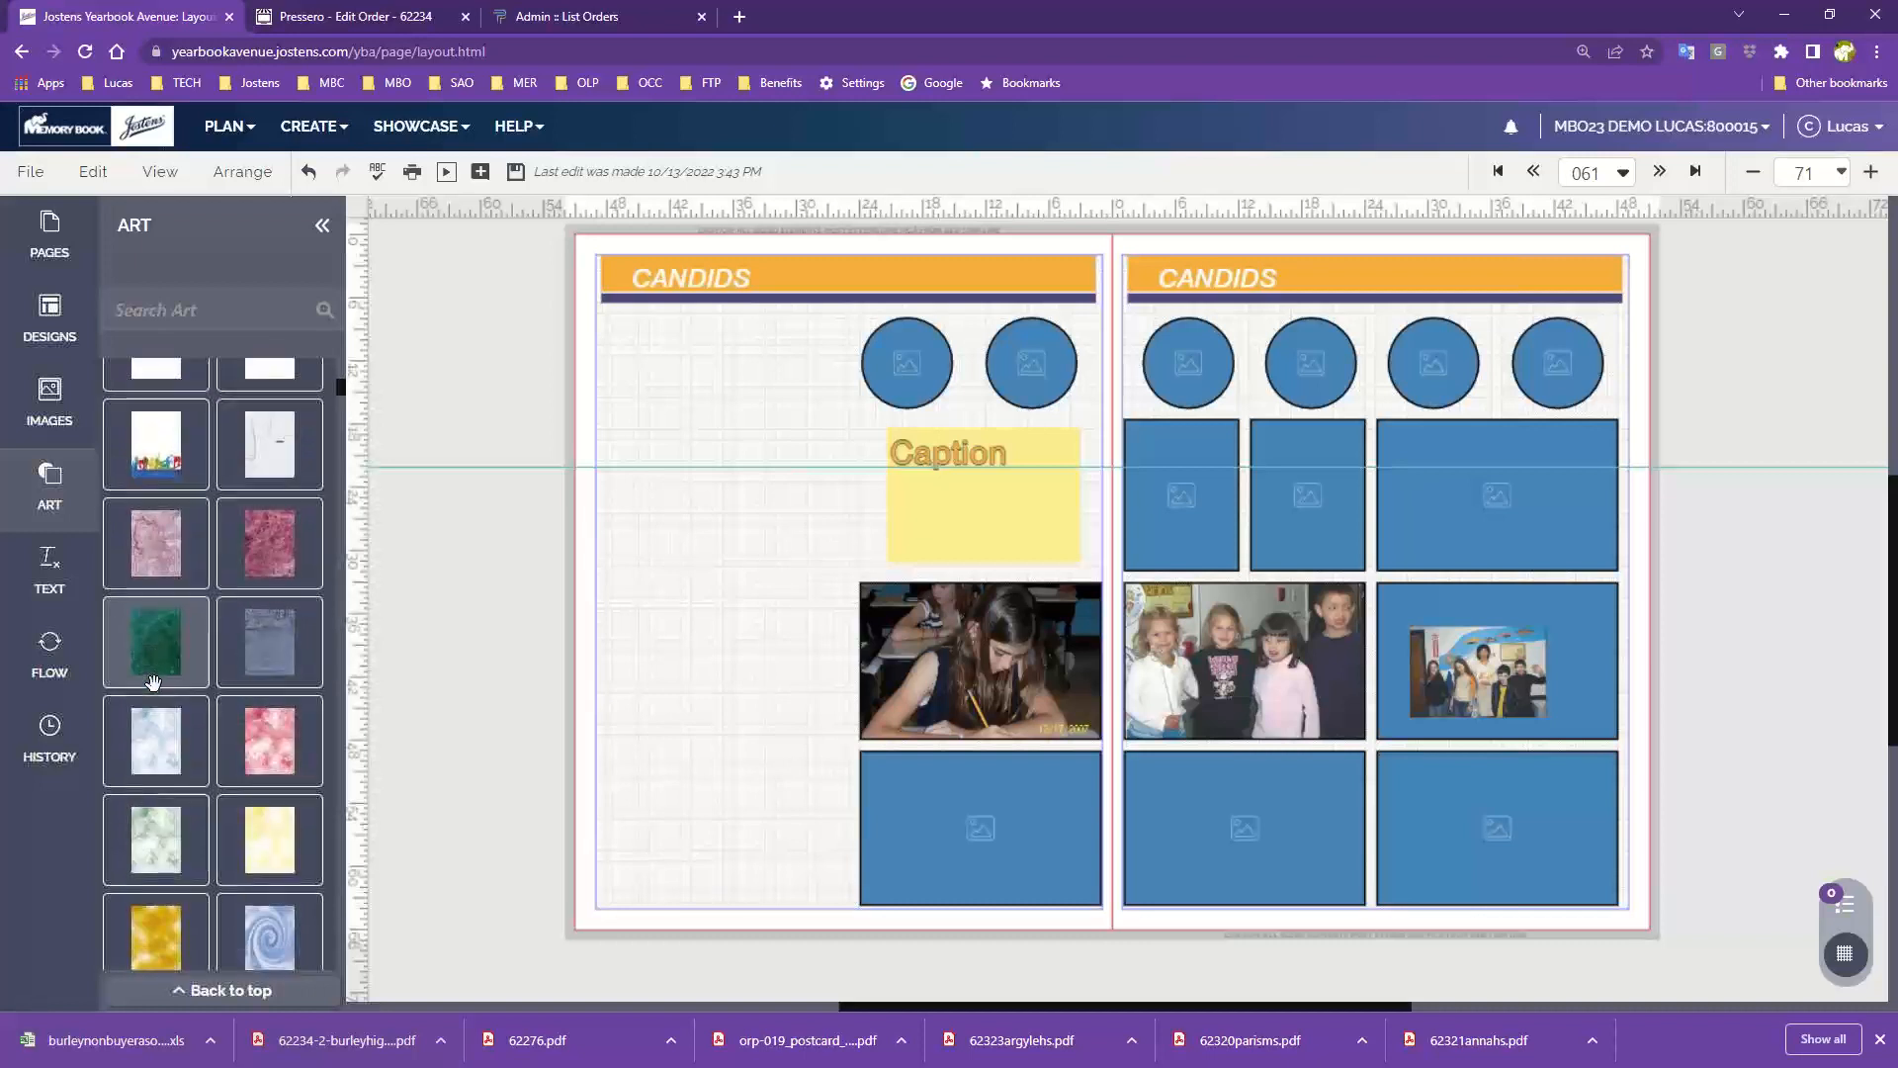
pyautogui.scroll(-10, 153, 682)
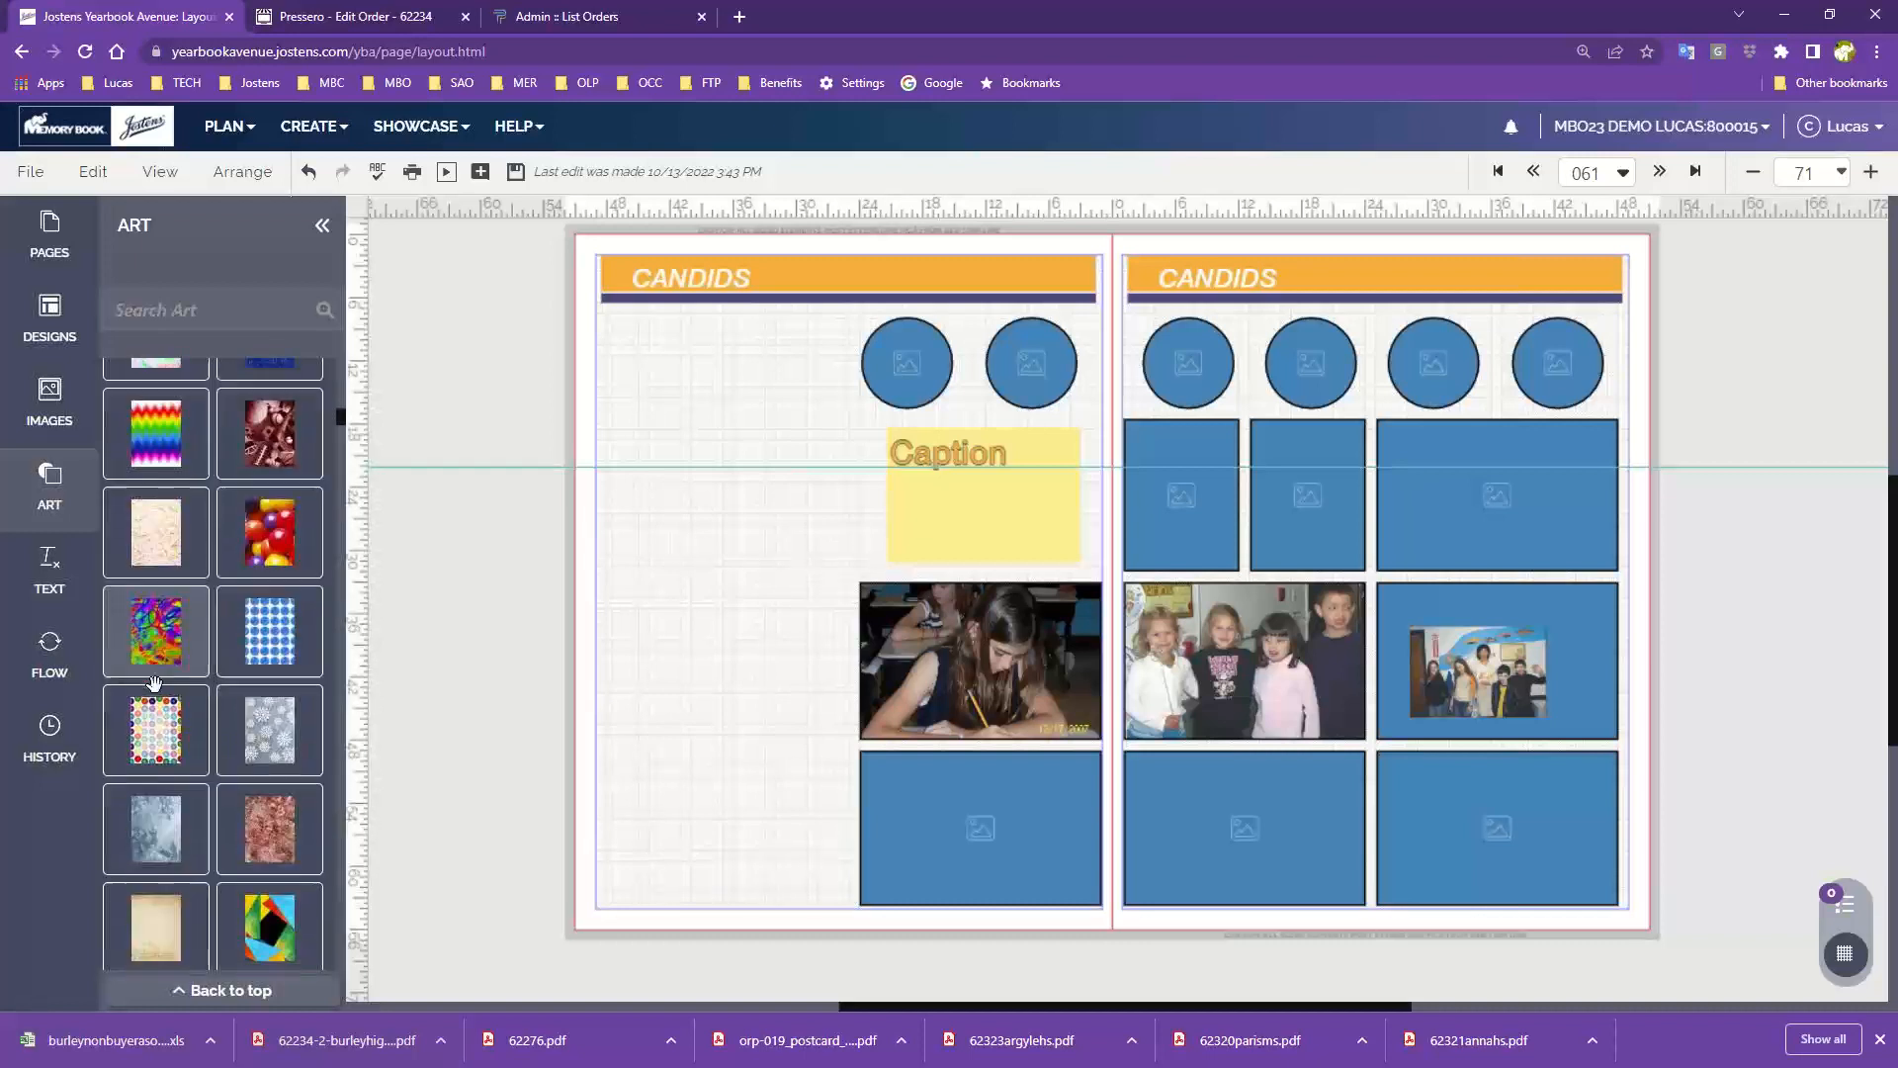
pyautogui.scroll(-3, 156, 682)
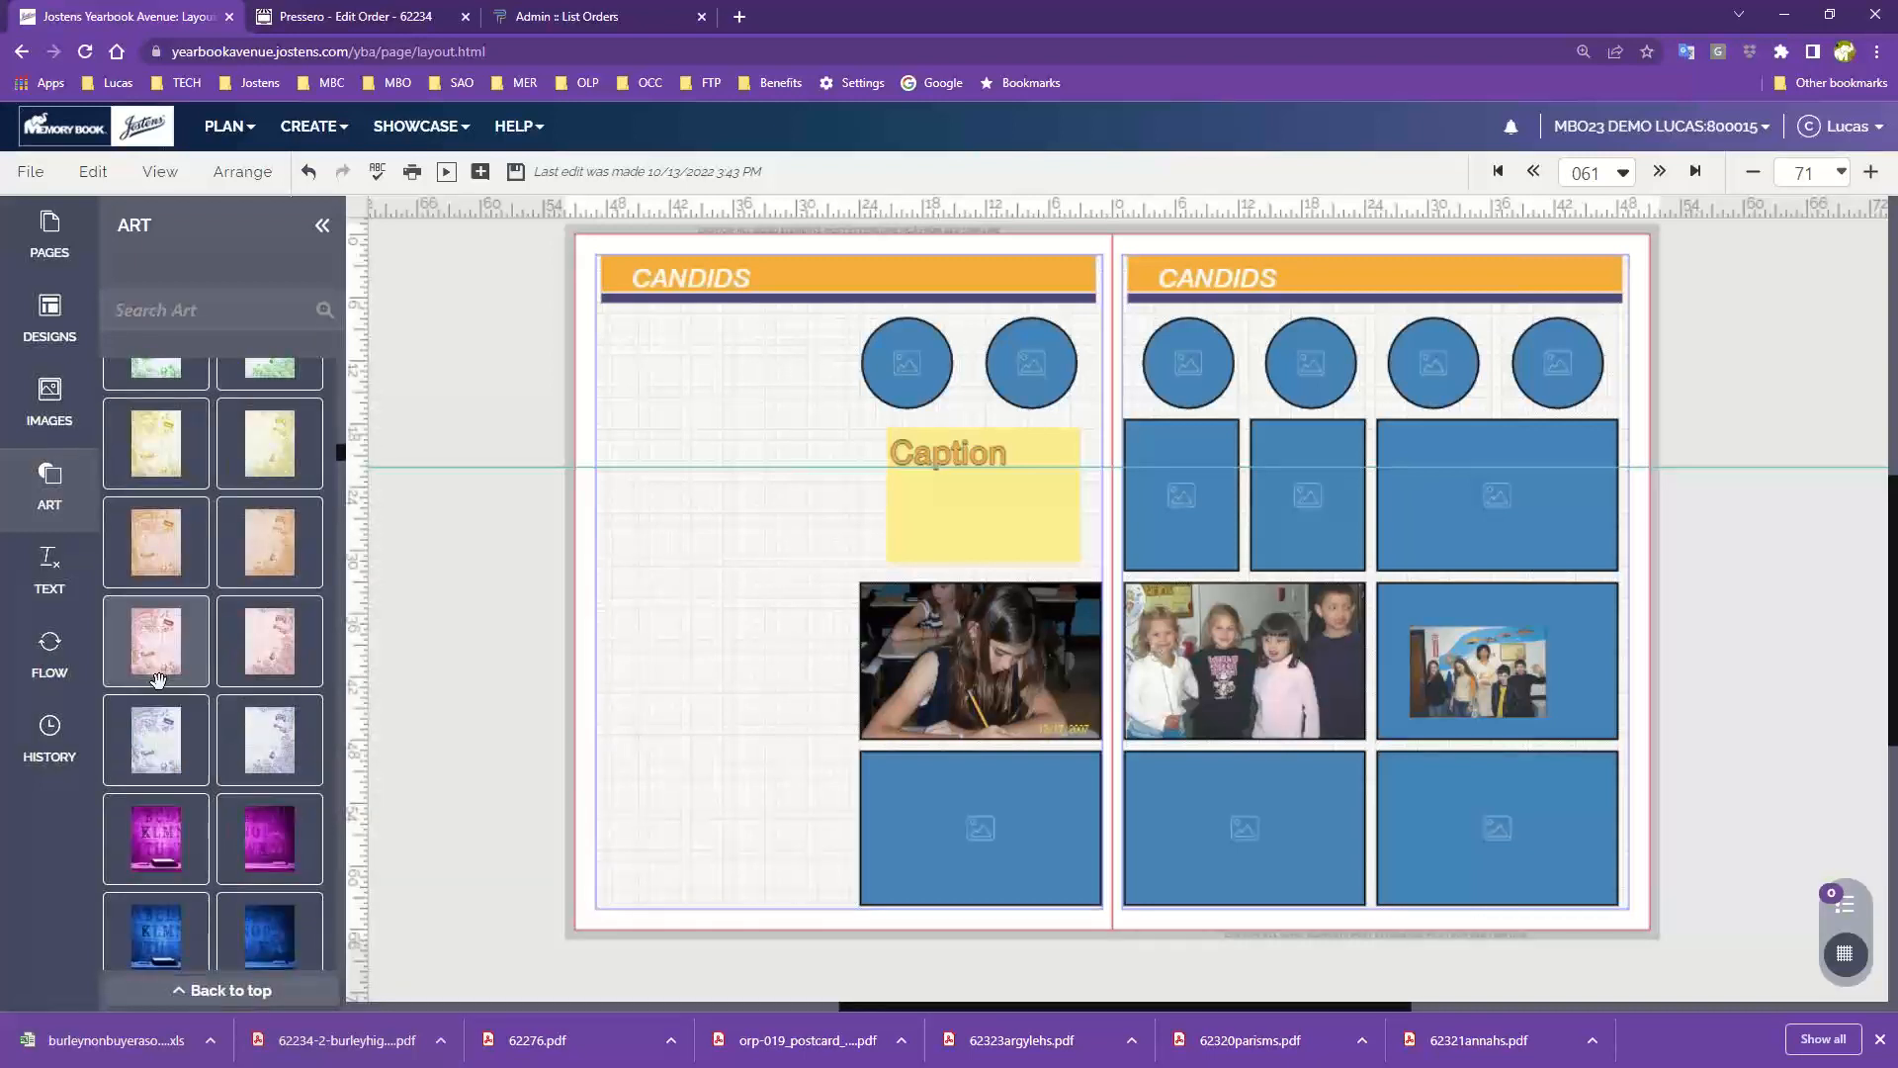
pyautogui.scroll(-8, 158, 680)
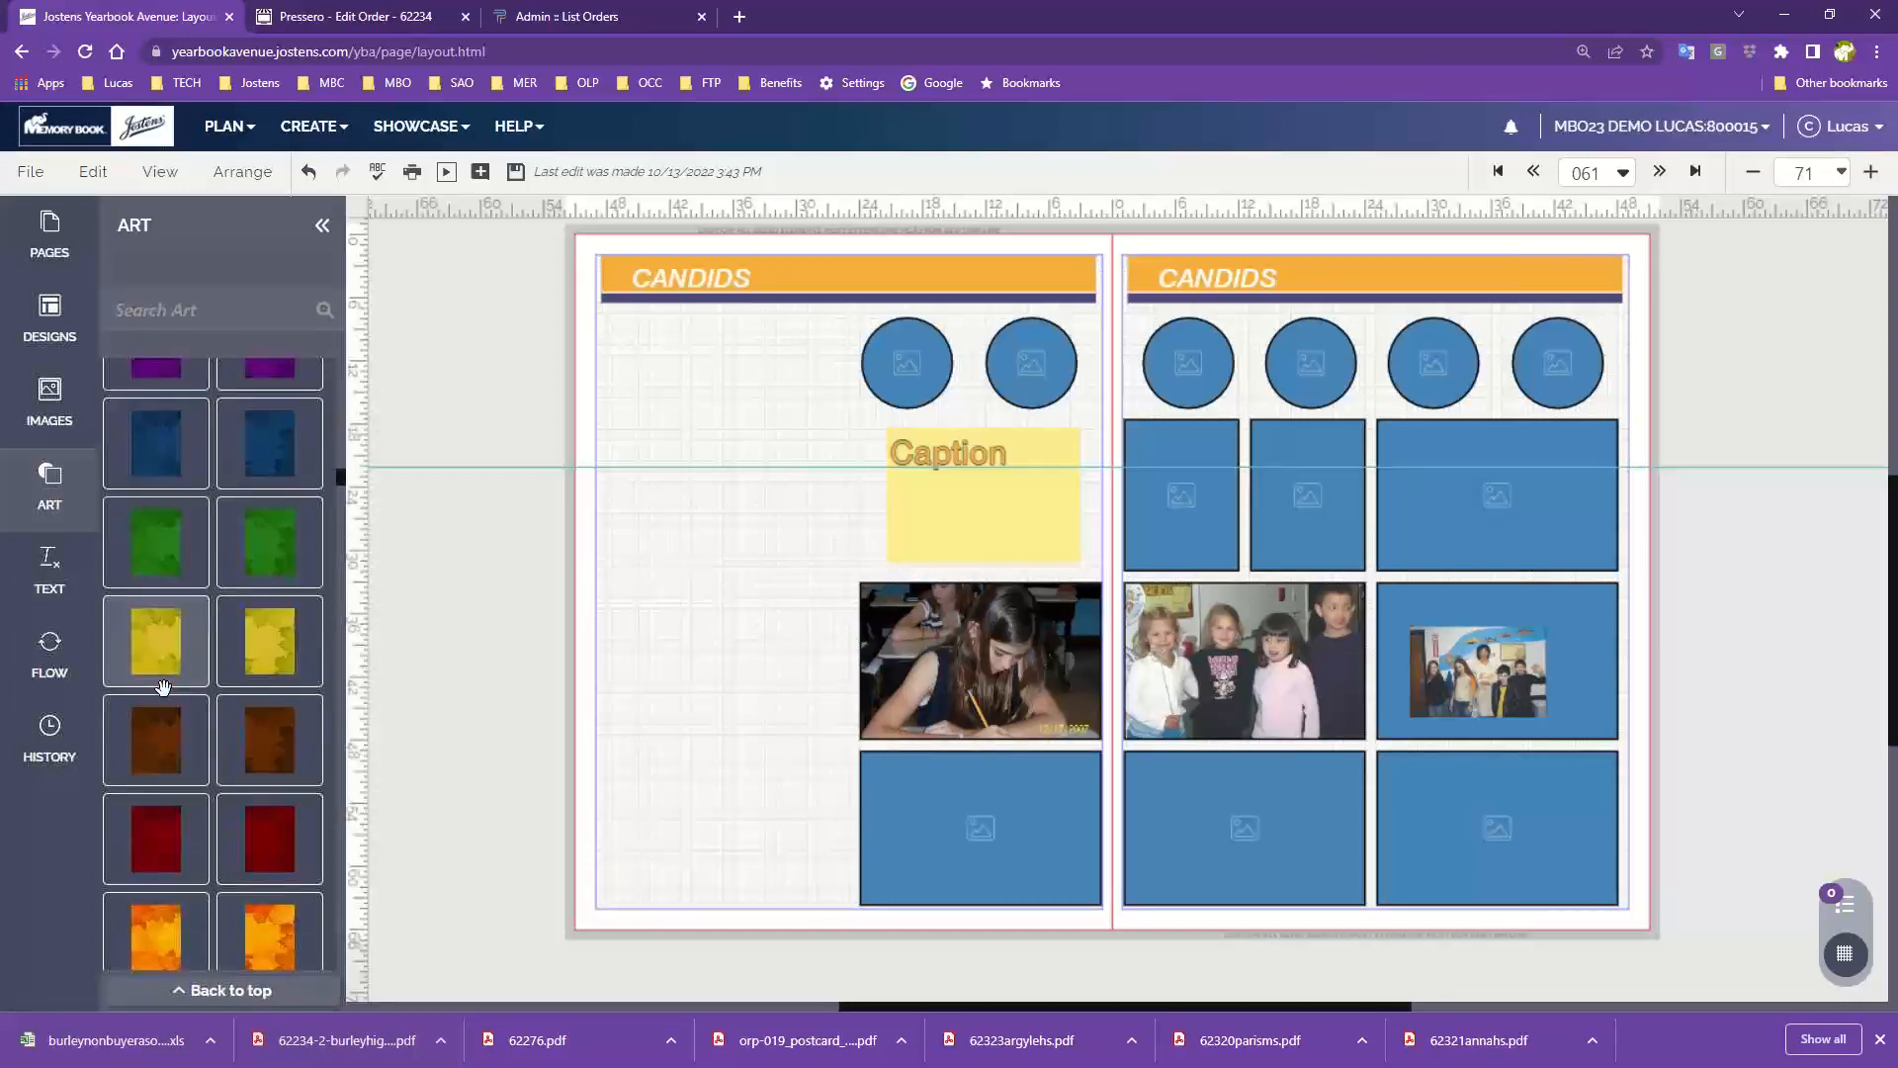
pyautogui.scroll(-5, 168, 694)
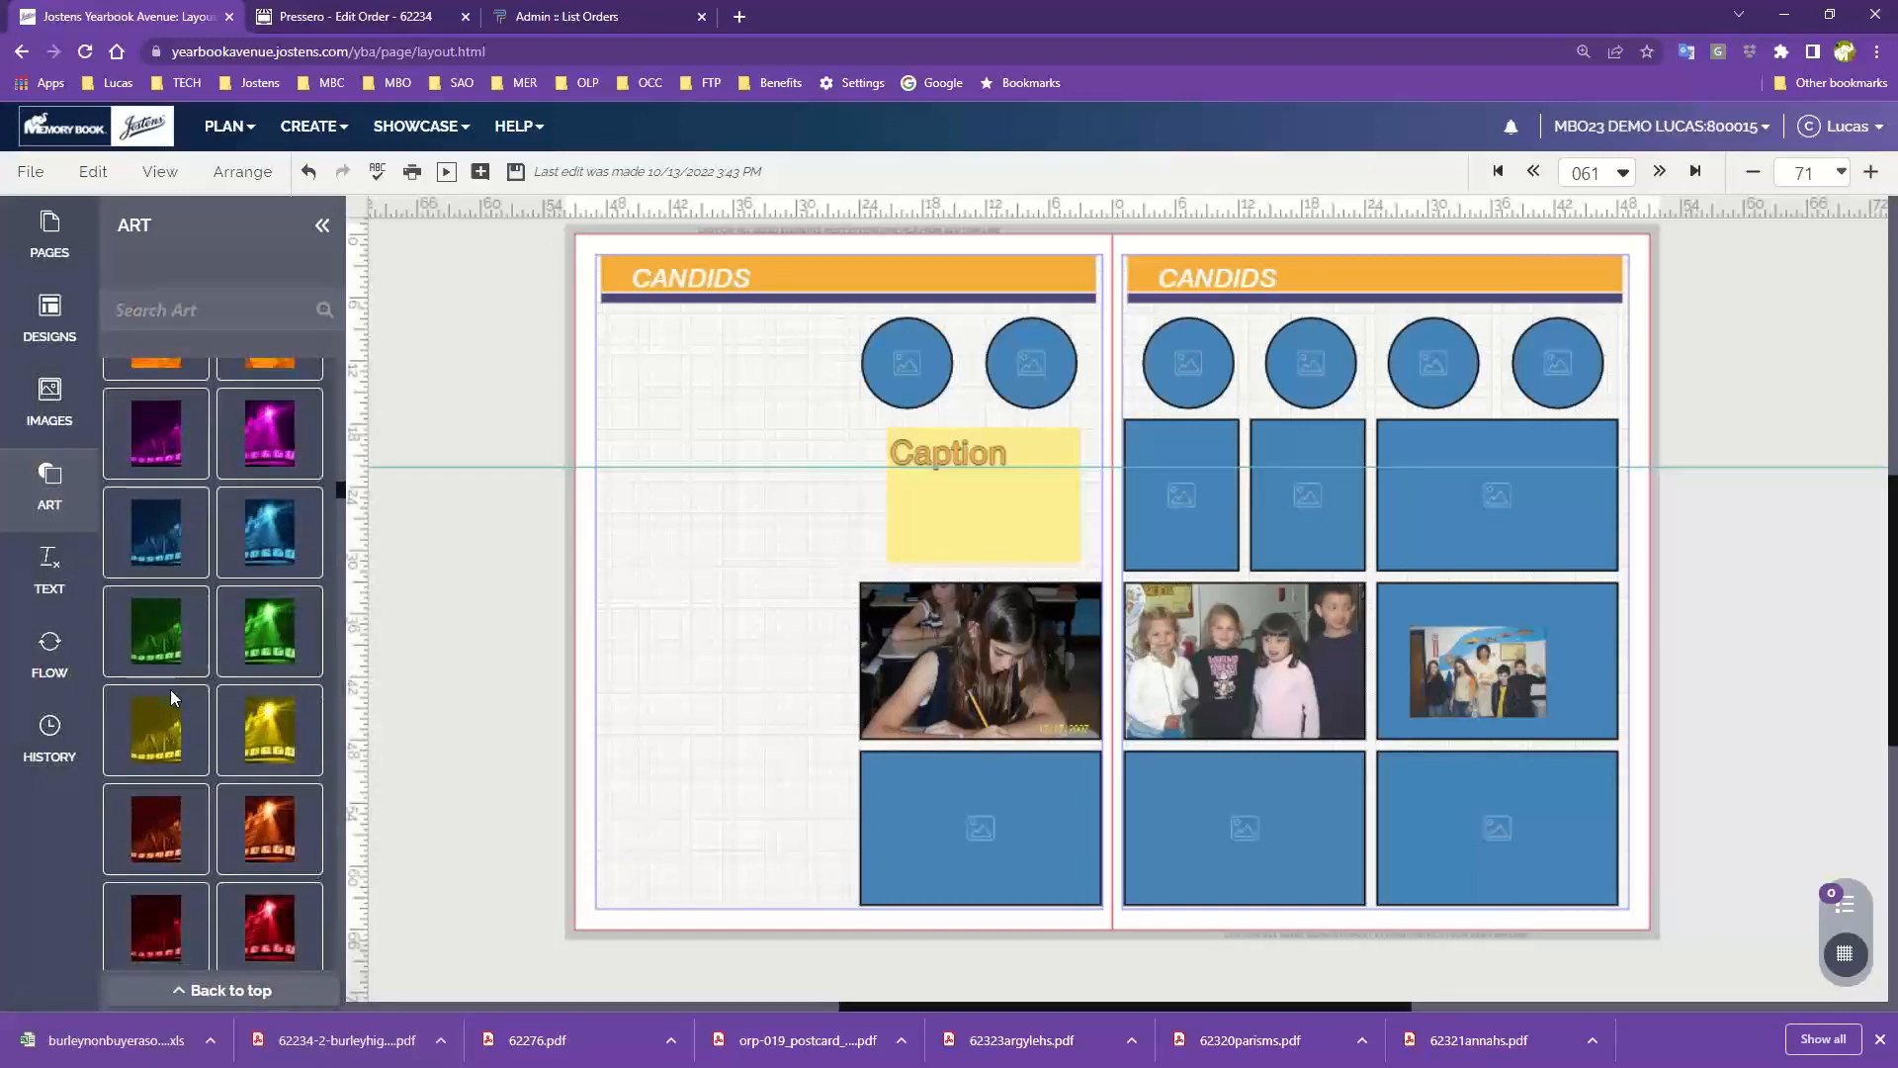
pyautogui.scroll(-8, 170, 691)
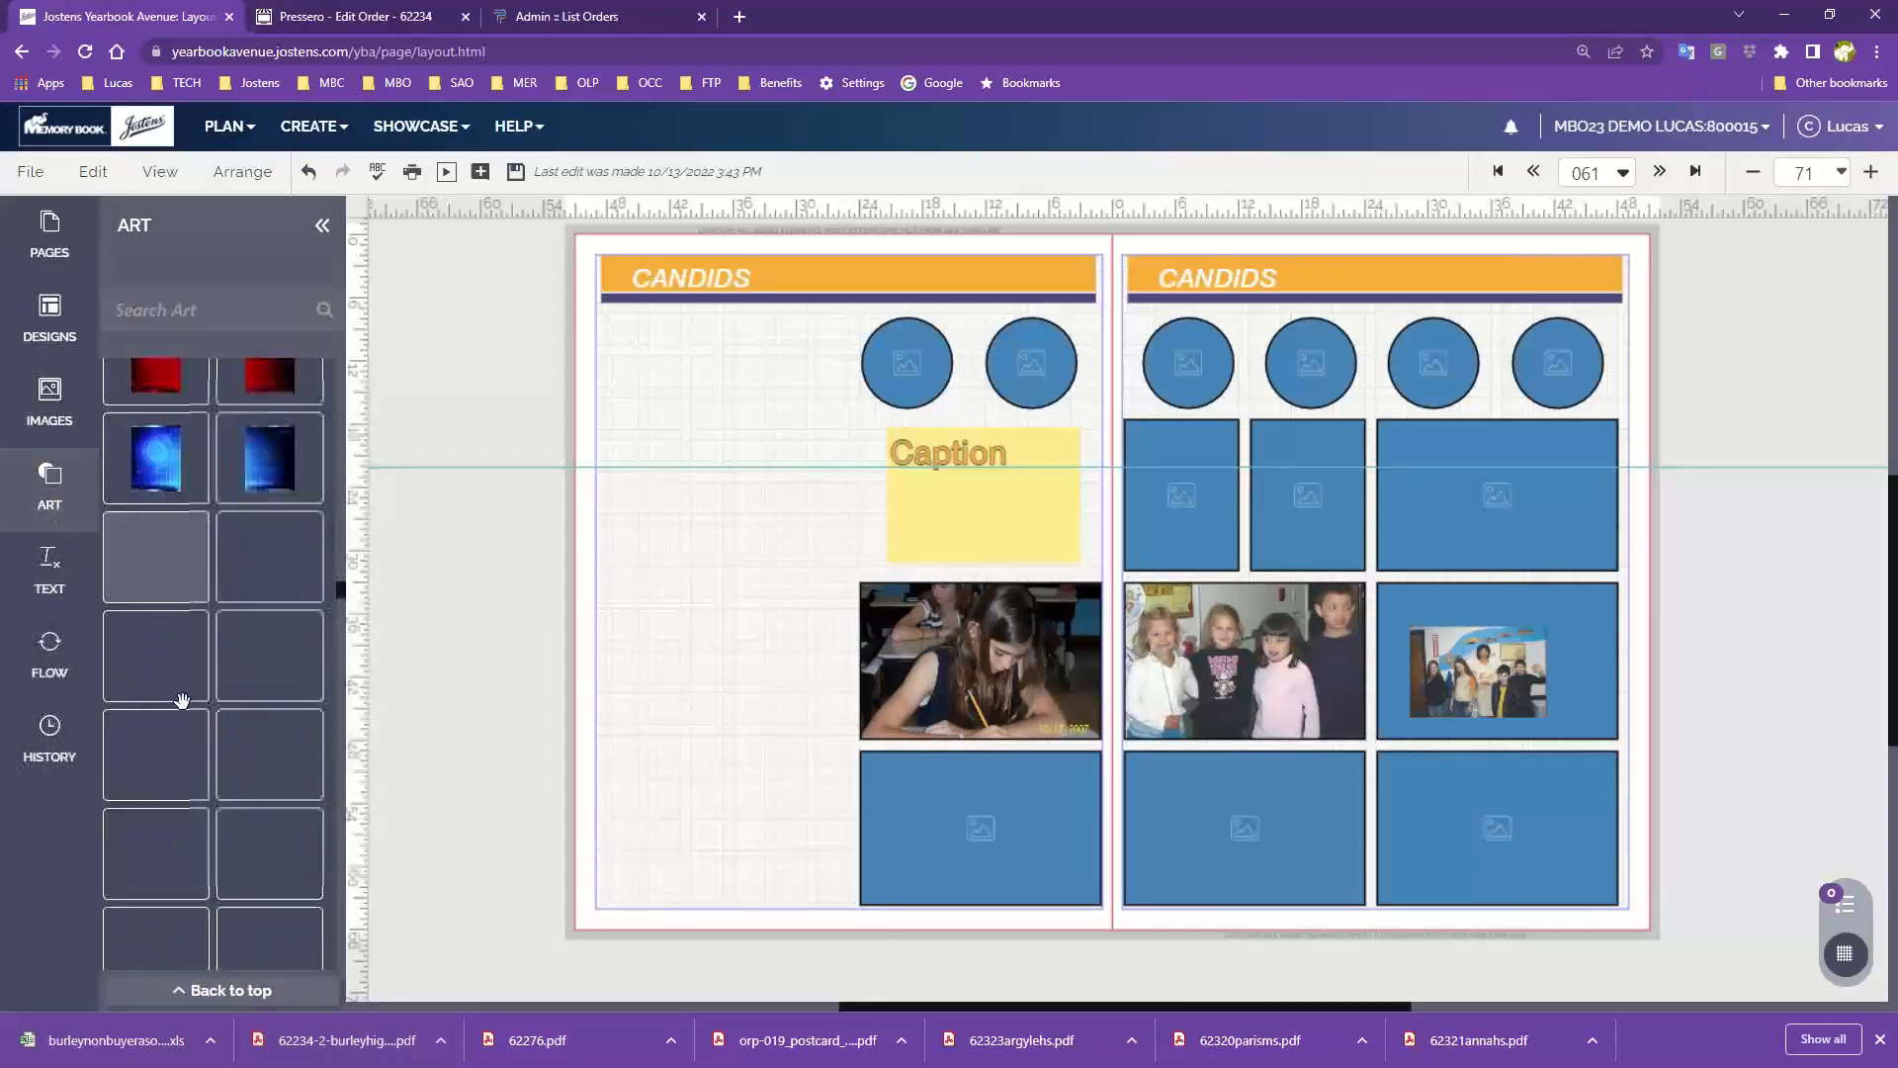
pyautogui.scroll(-8, 186, 694)
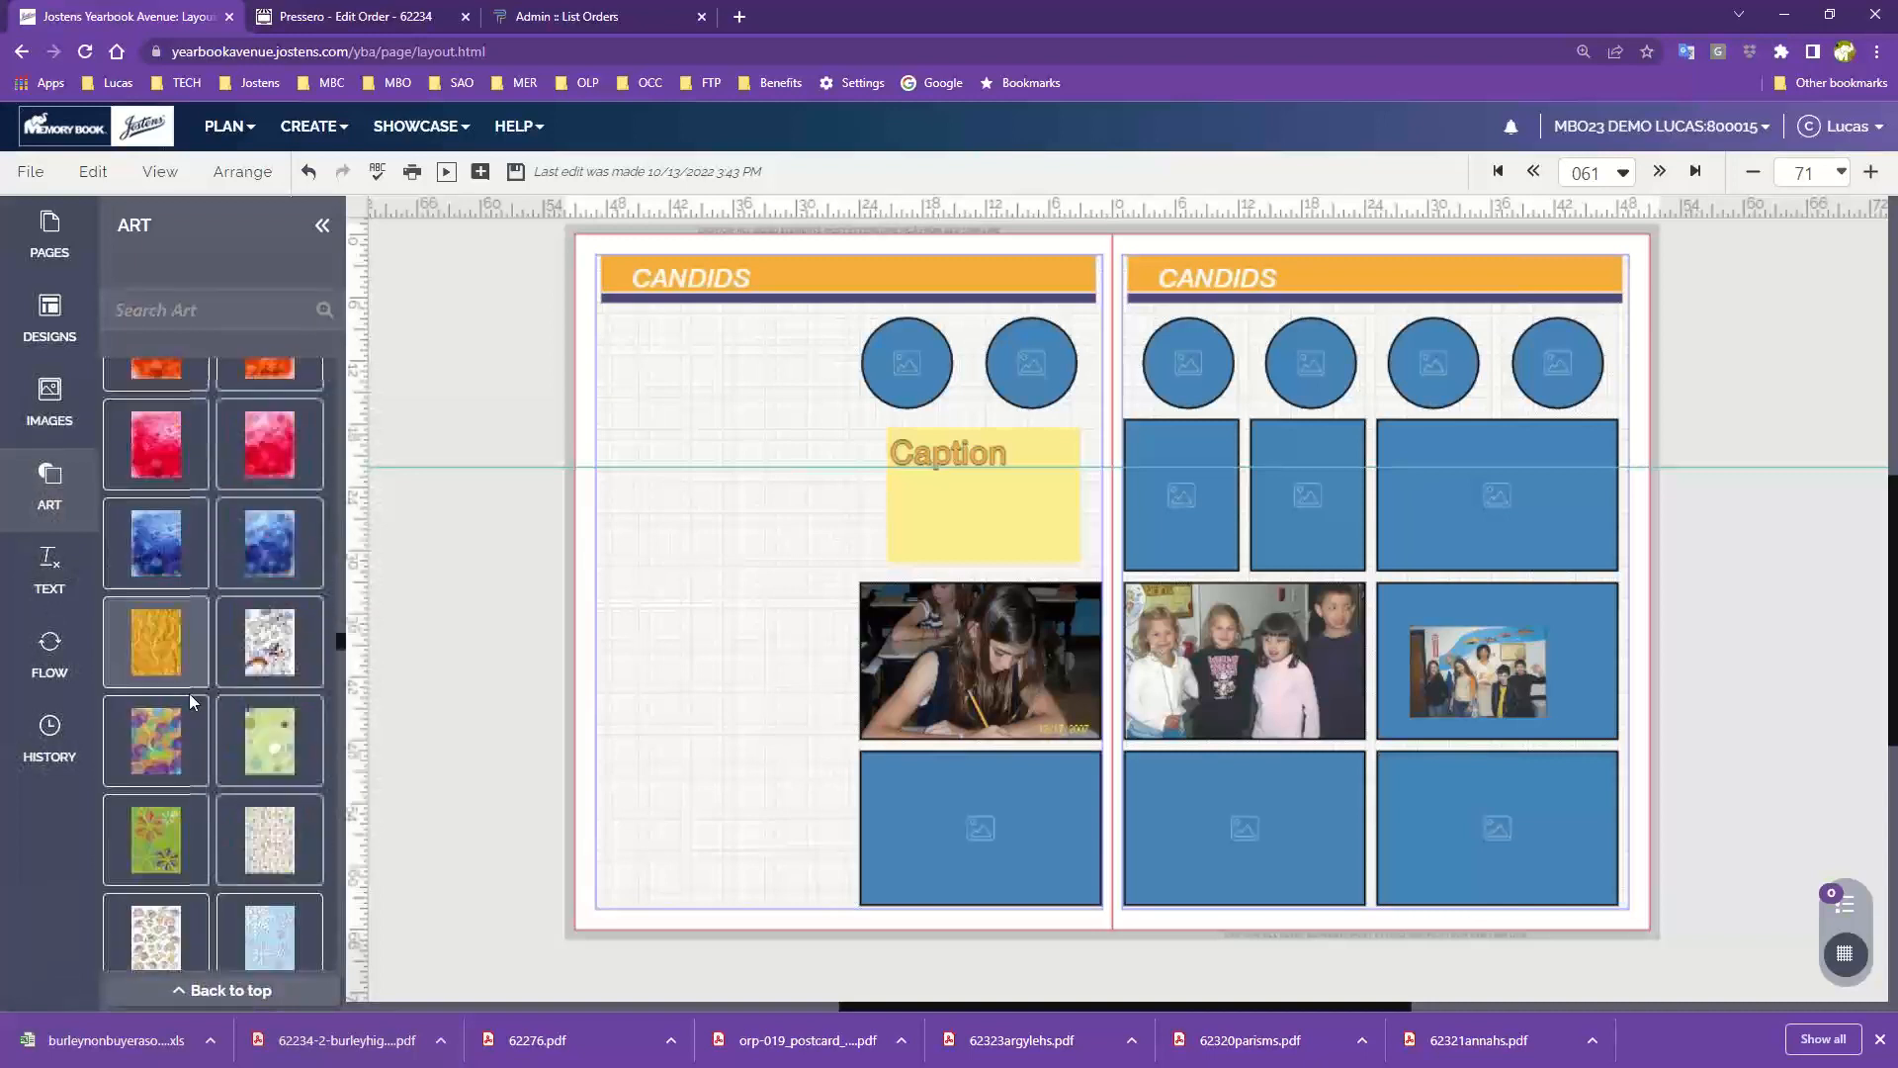
pyautogui.scroll(-8, 189, 691)
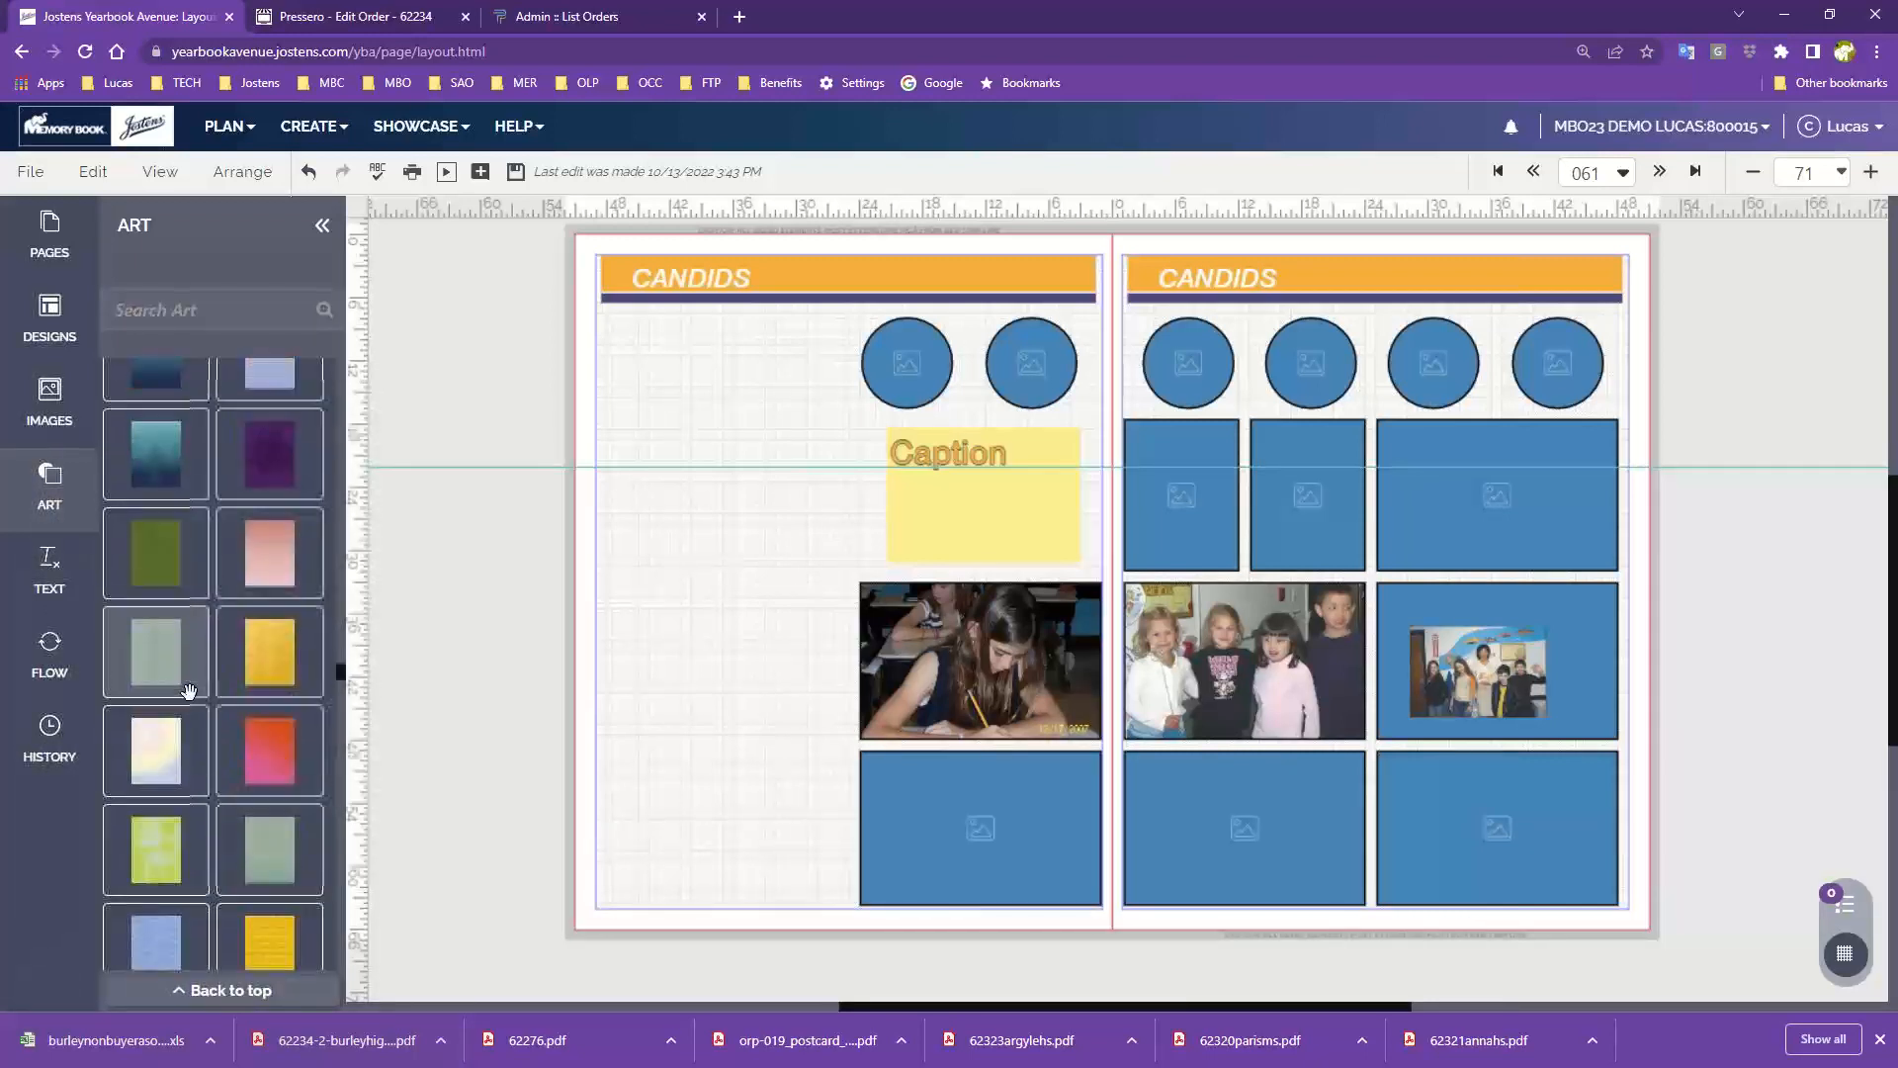
pyautogui.scroll(-3, 188, 691)
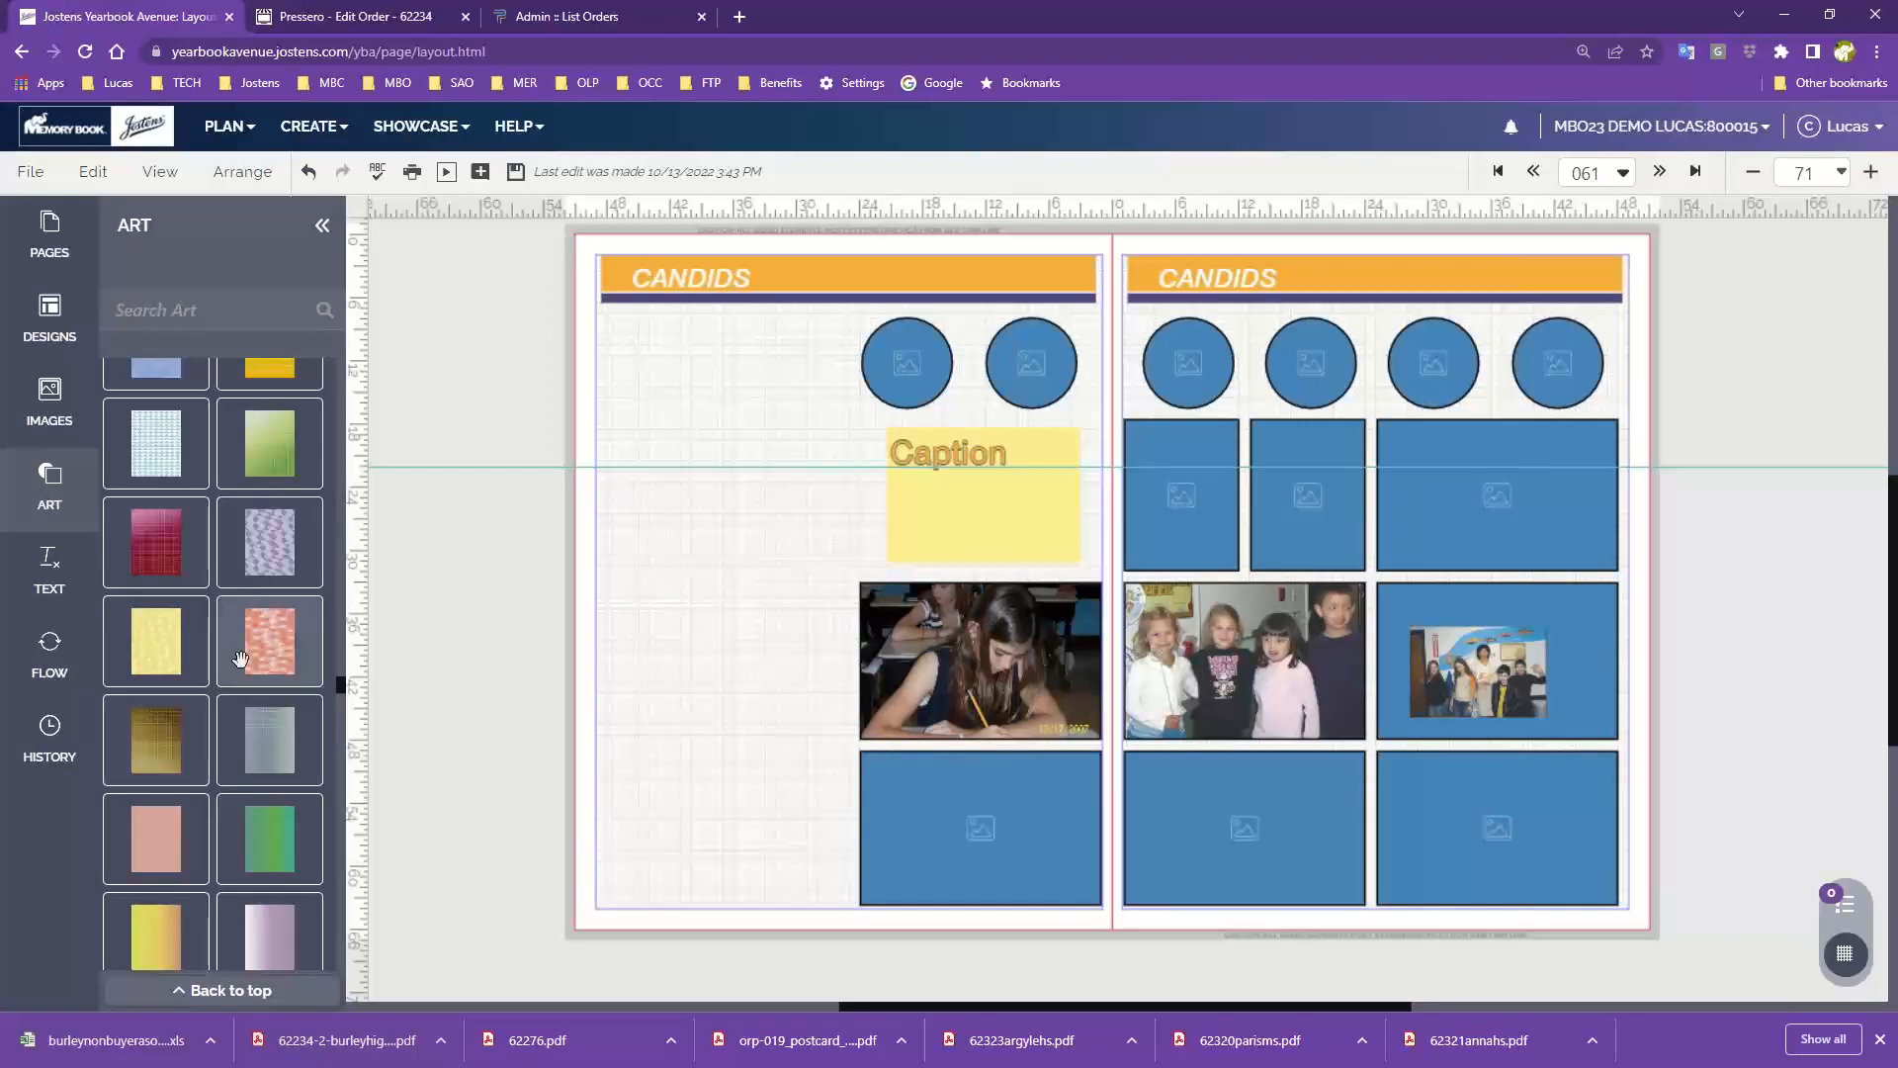
pyautogui.moveTo(263, 550); pyautogui.dragTo(725, 542)
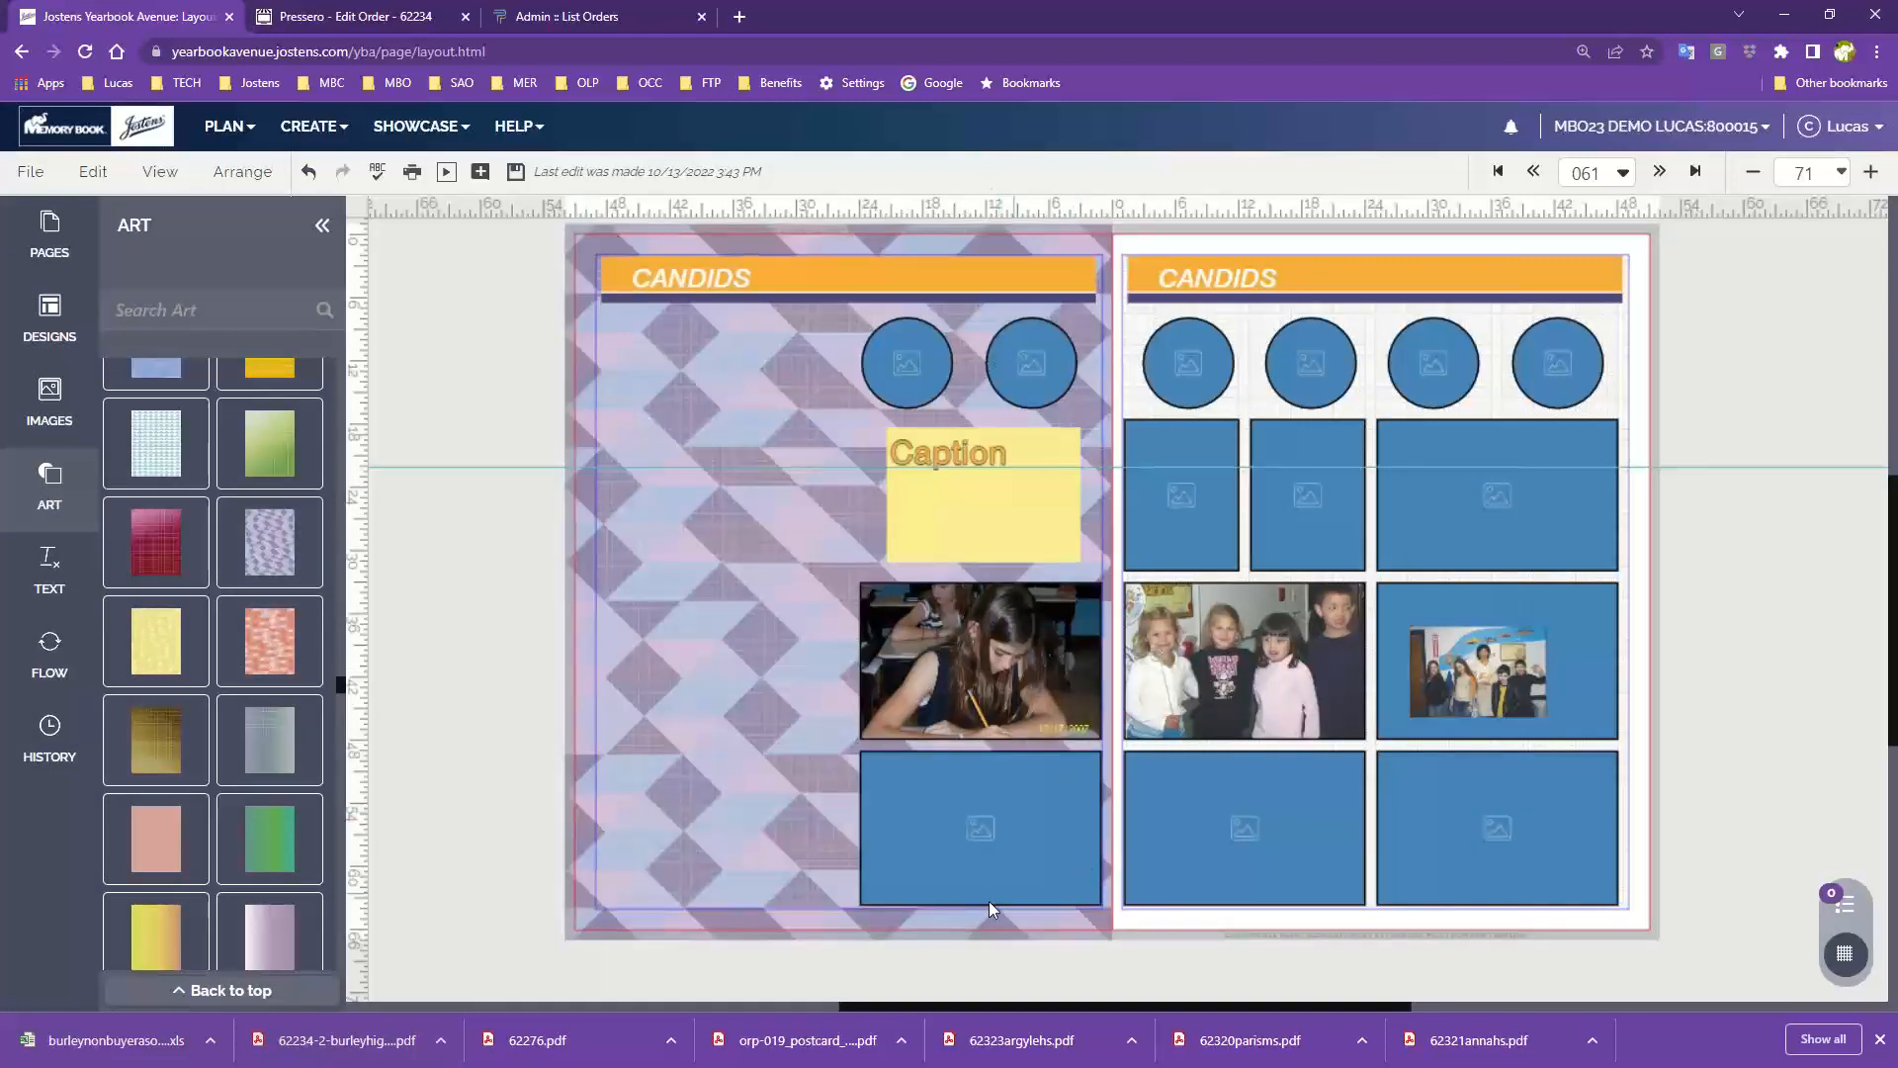
# Step: Try the yellow-and-orange triangle background on the left-hand page, and replace it with the green-and-blue woven gradient
pyautogui.scroll(-2, 198, 692)
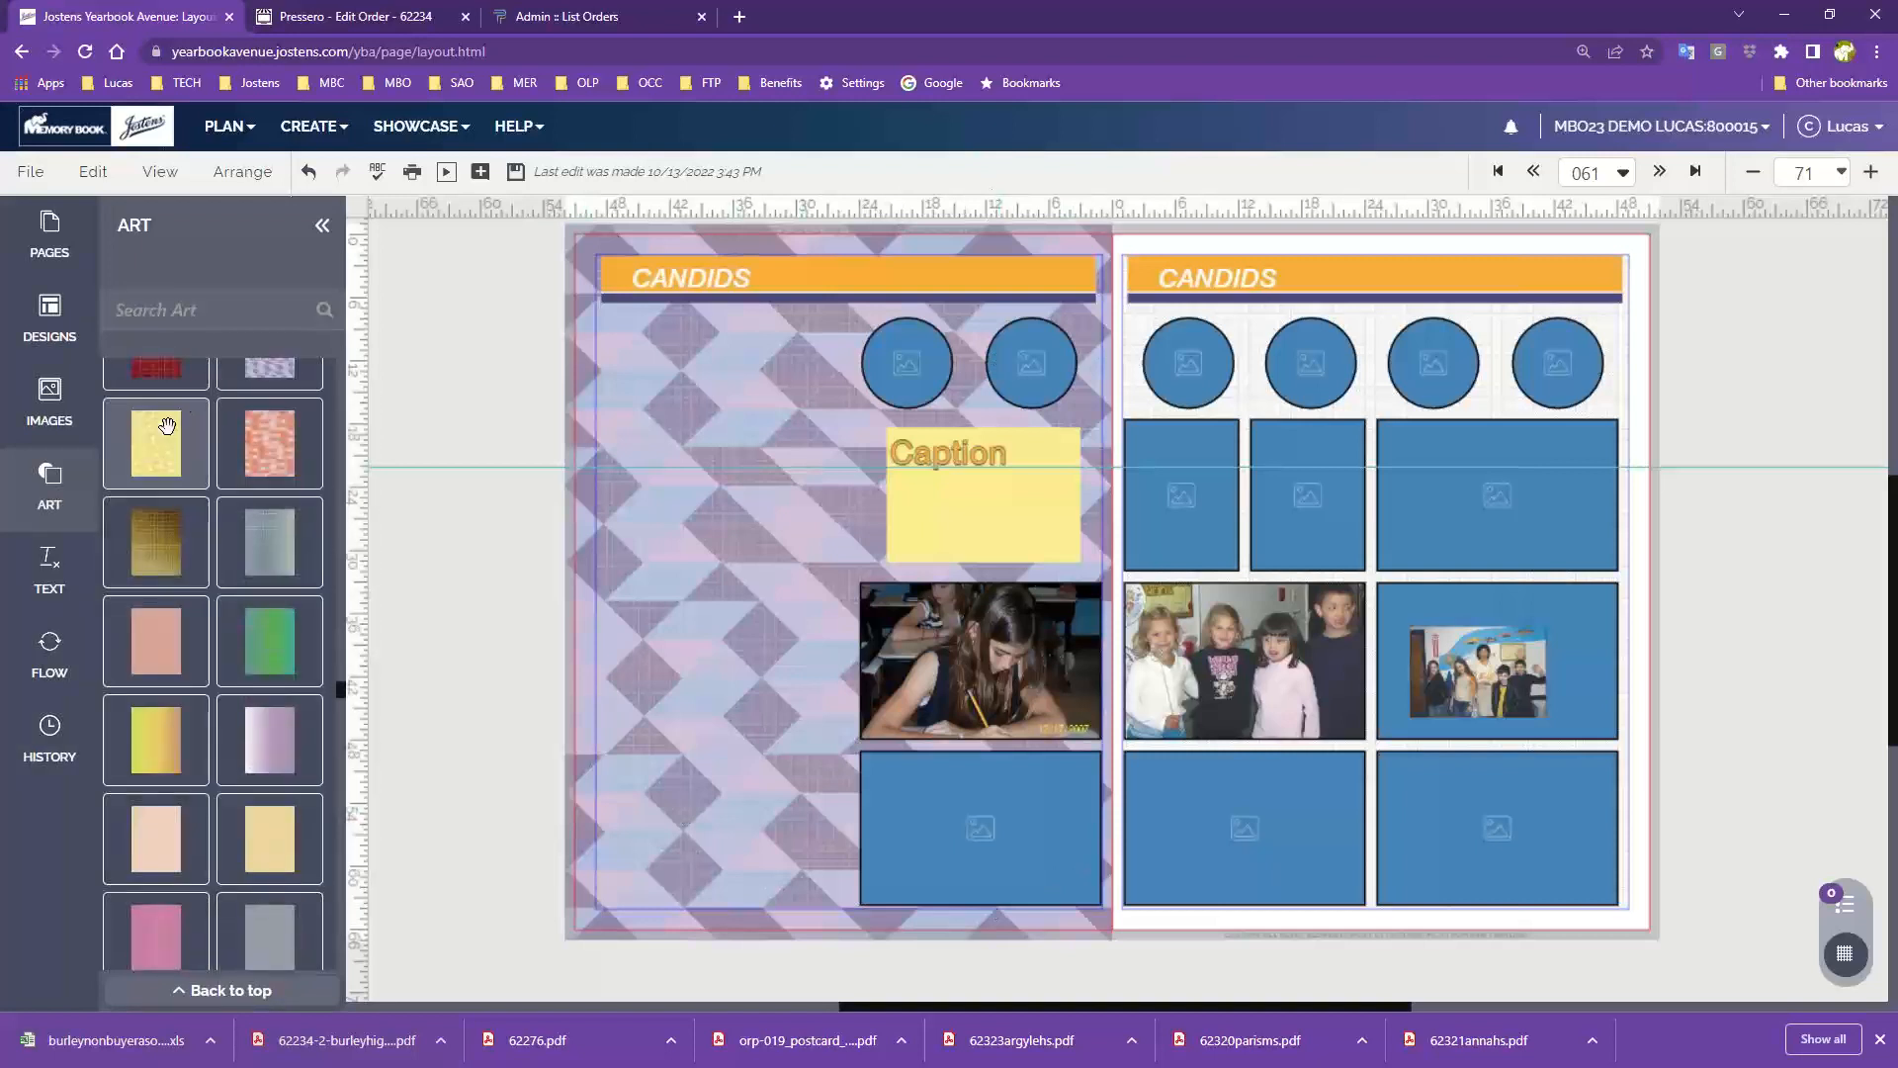
pyautogui.moveTo(282, 445); pyautogui.dragTo(744, 534)
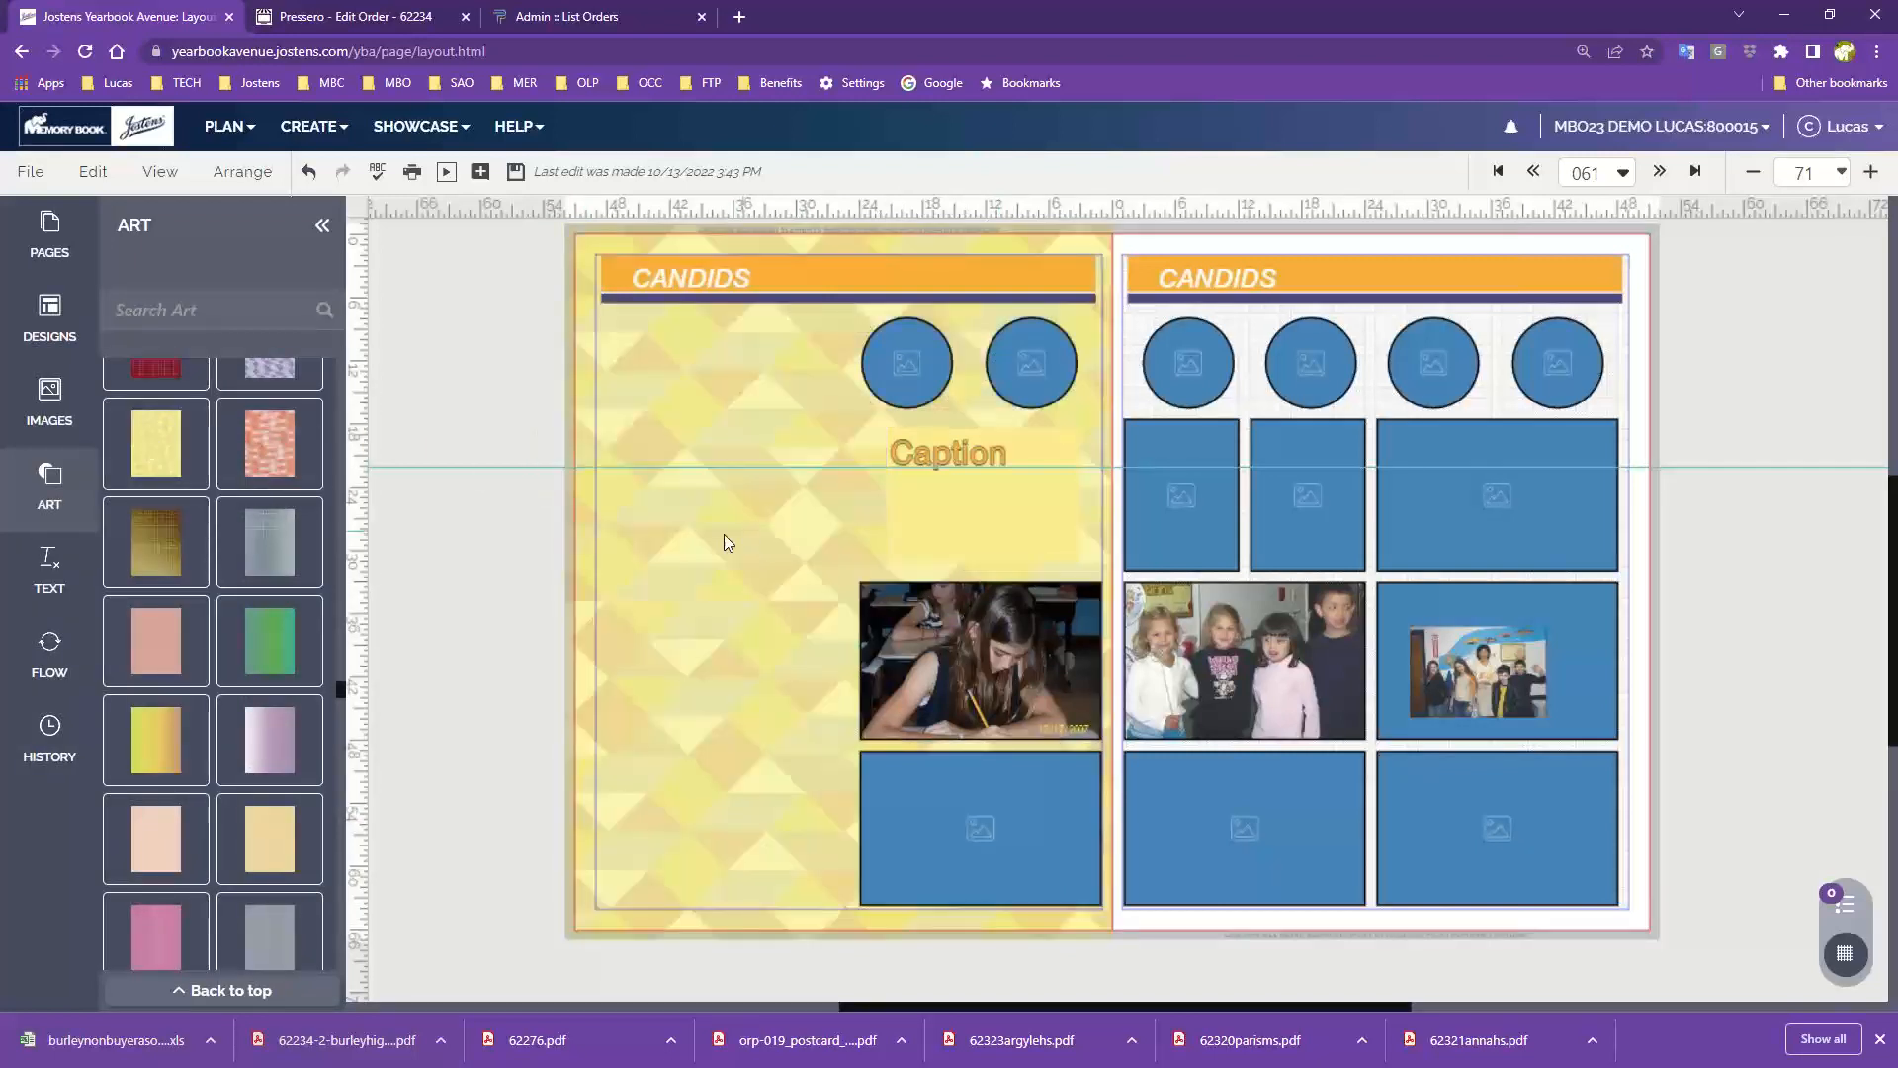
pyautogui.moveTo(269, 642); pyautogui.dragTo(739, 688)
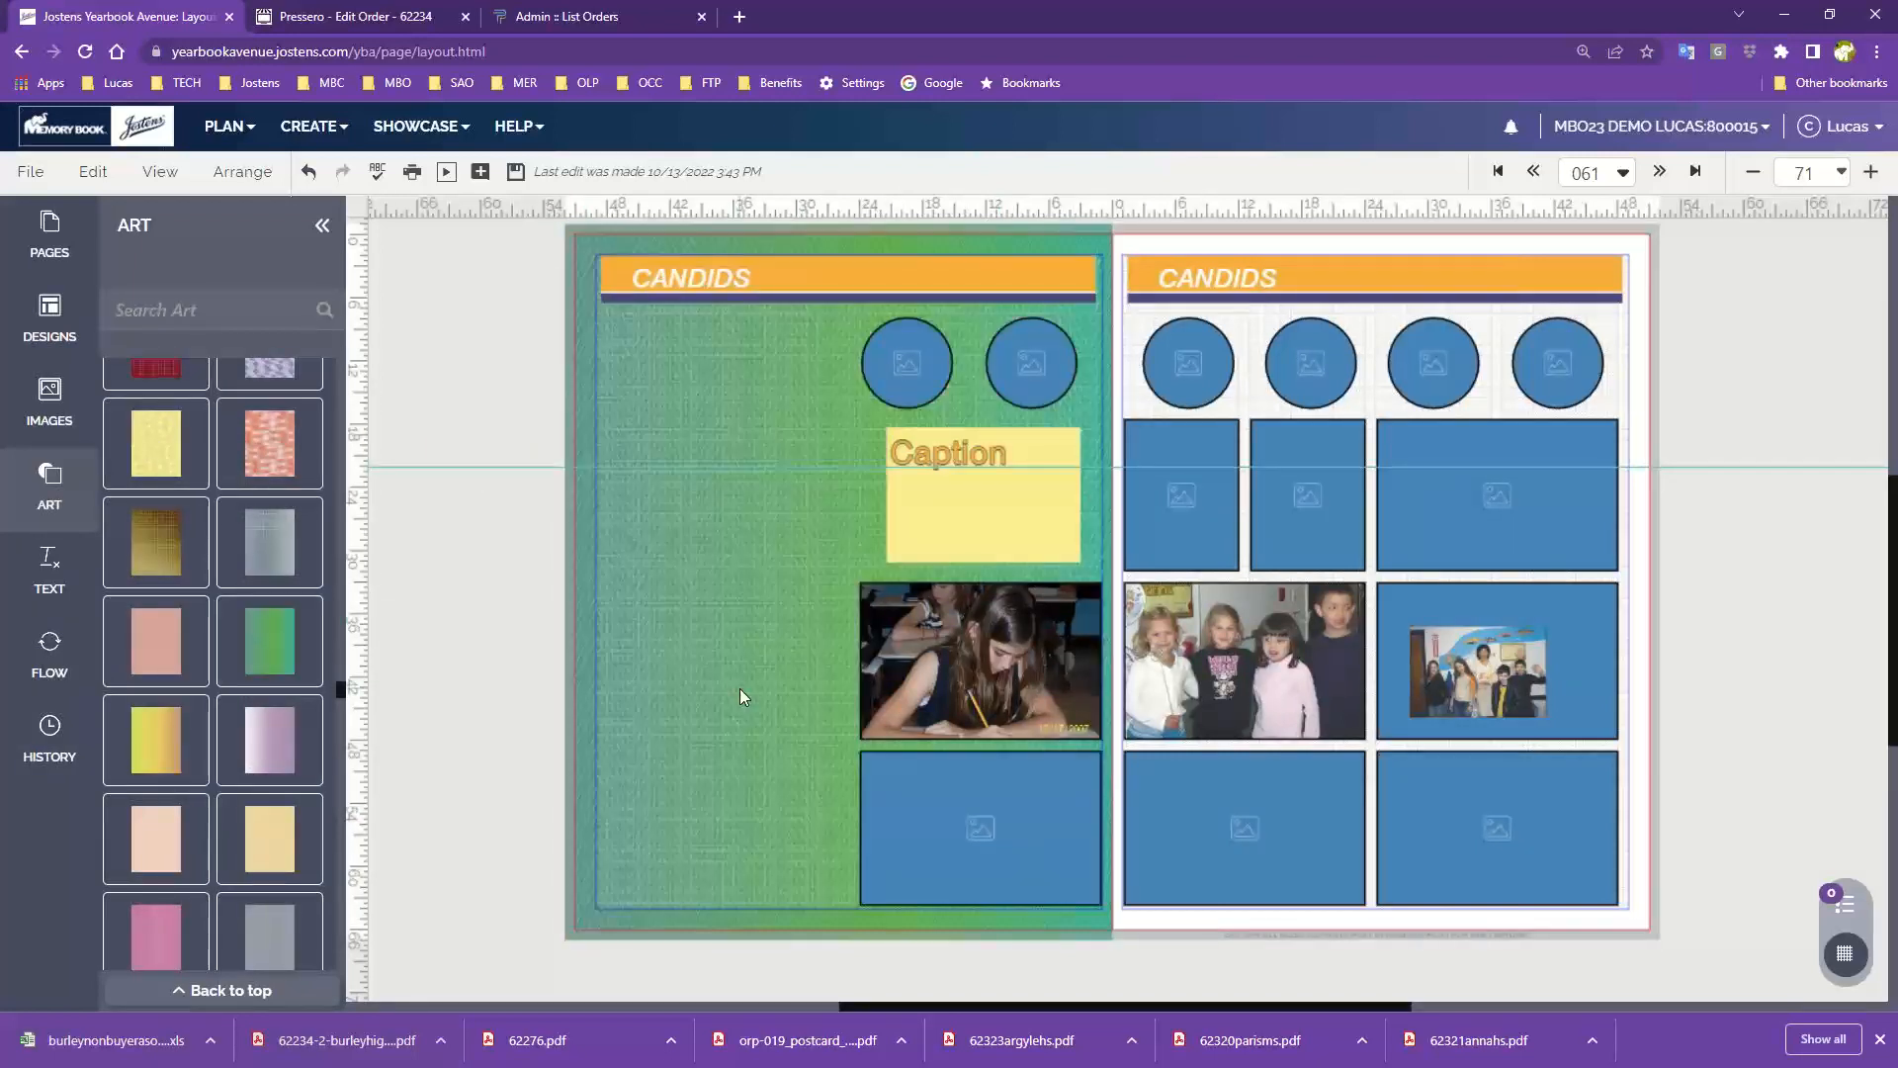
# Step: Try the teal-and-blue gradient and the golden brick background on the left-hand page, and replace them with the beige street map
pyautogui.scroll(-5, 178, 692)
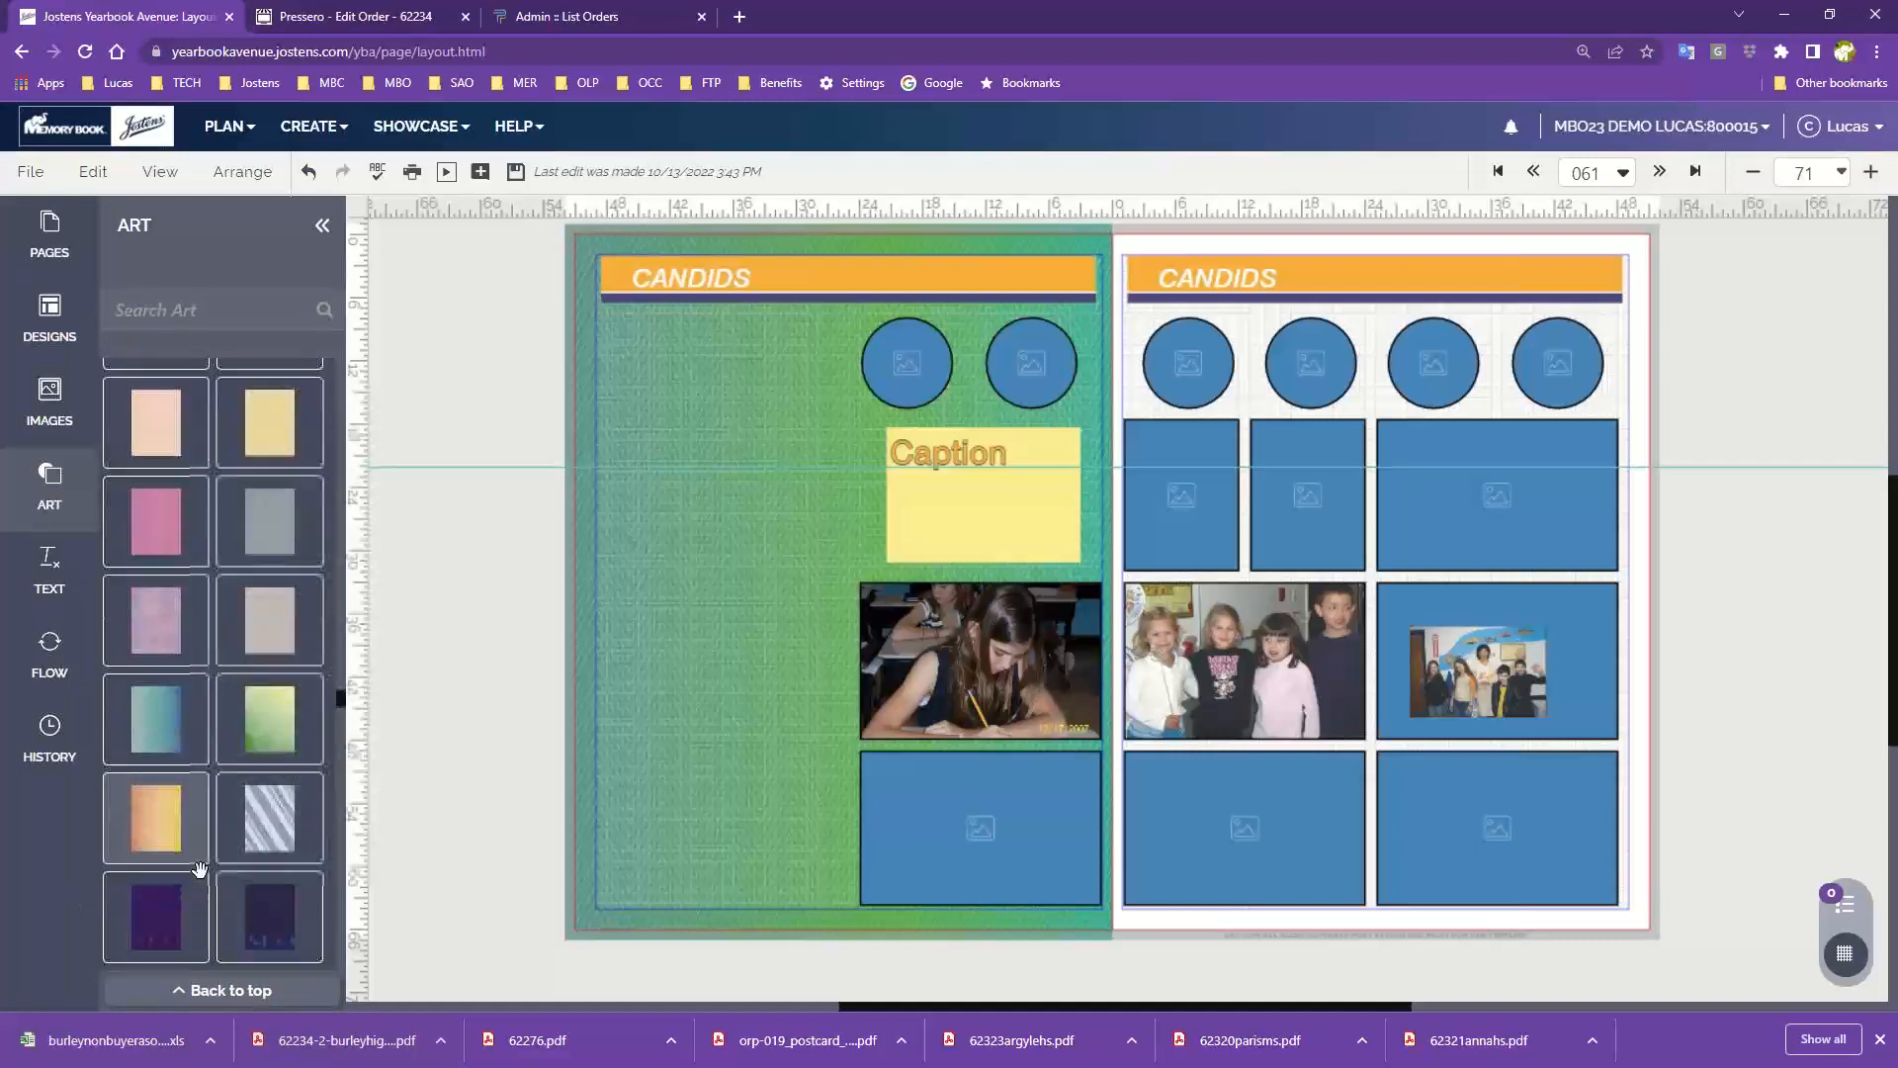
pyautogui.moveTo(158, 642); pyautogui.dragTo(744, 654)
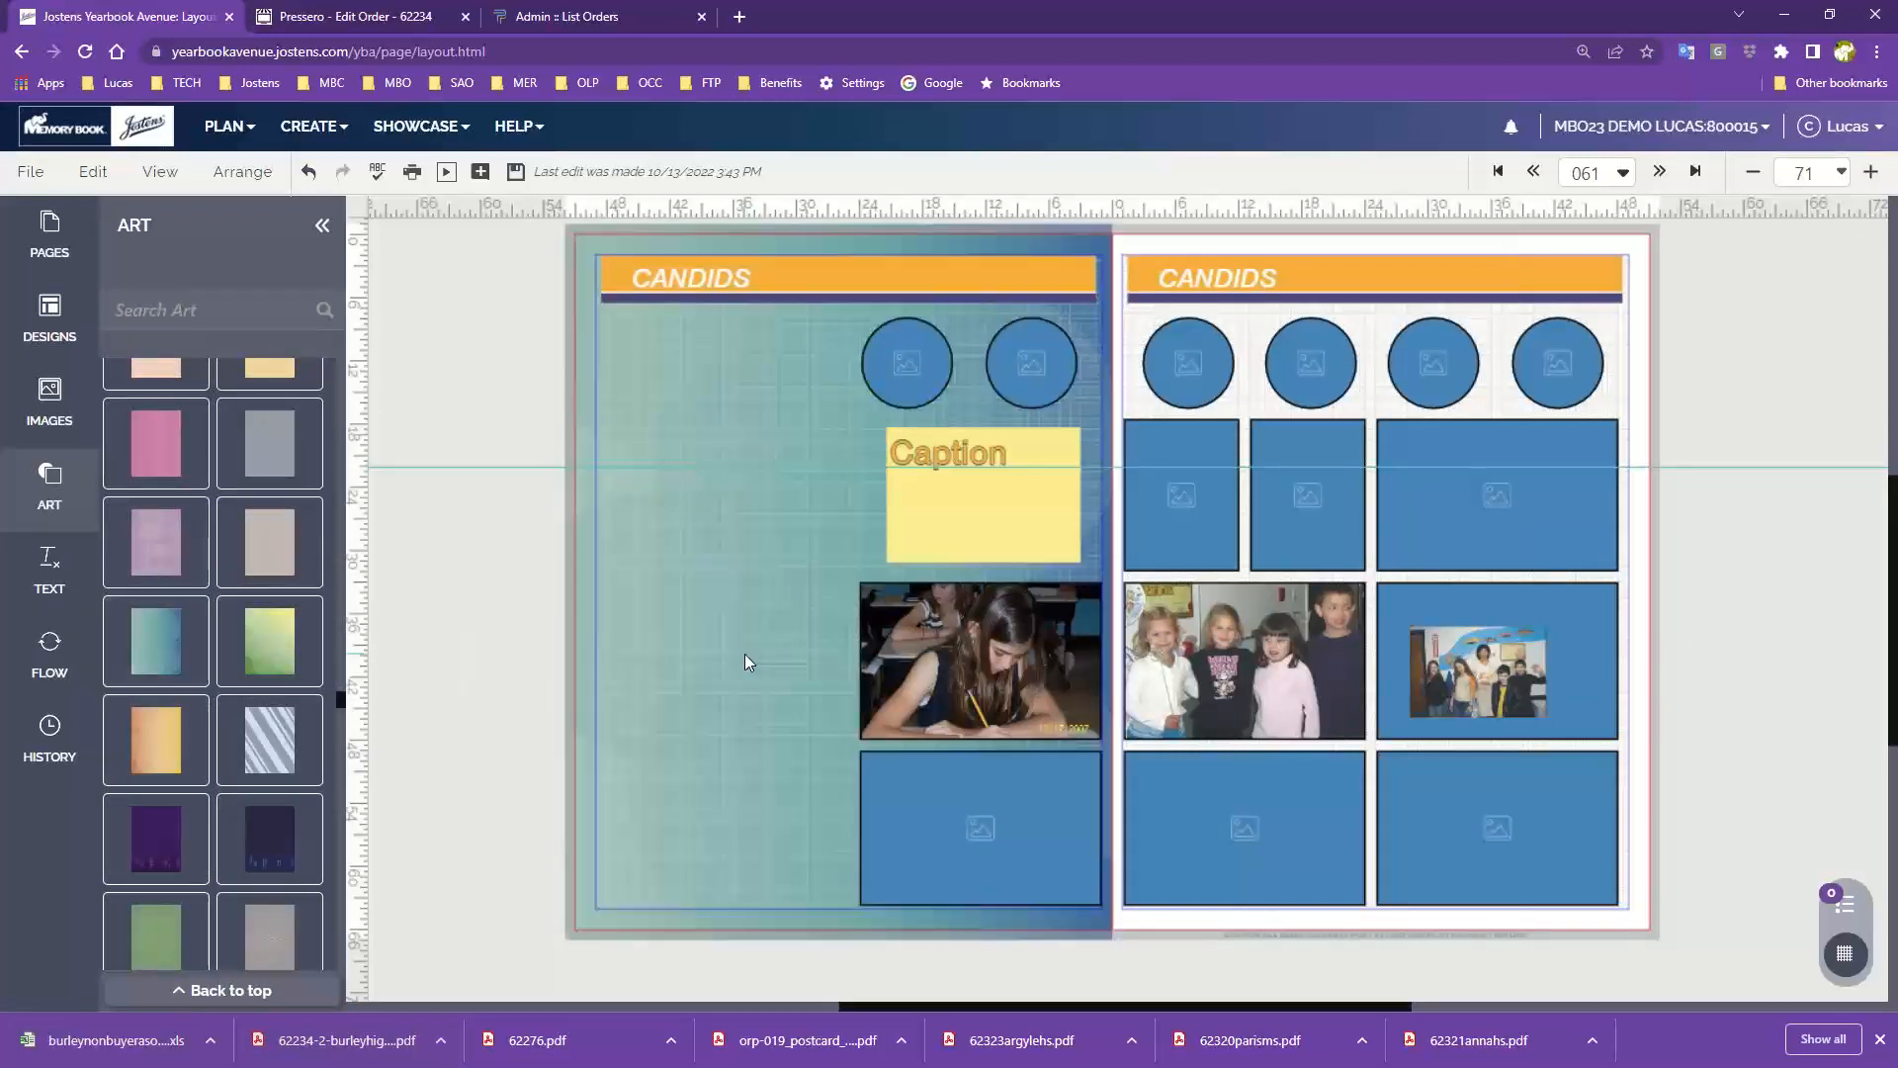
pyautogui.scroll(-3, 217, 791)
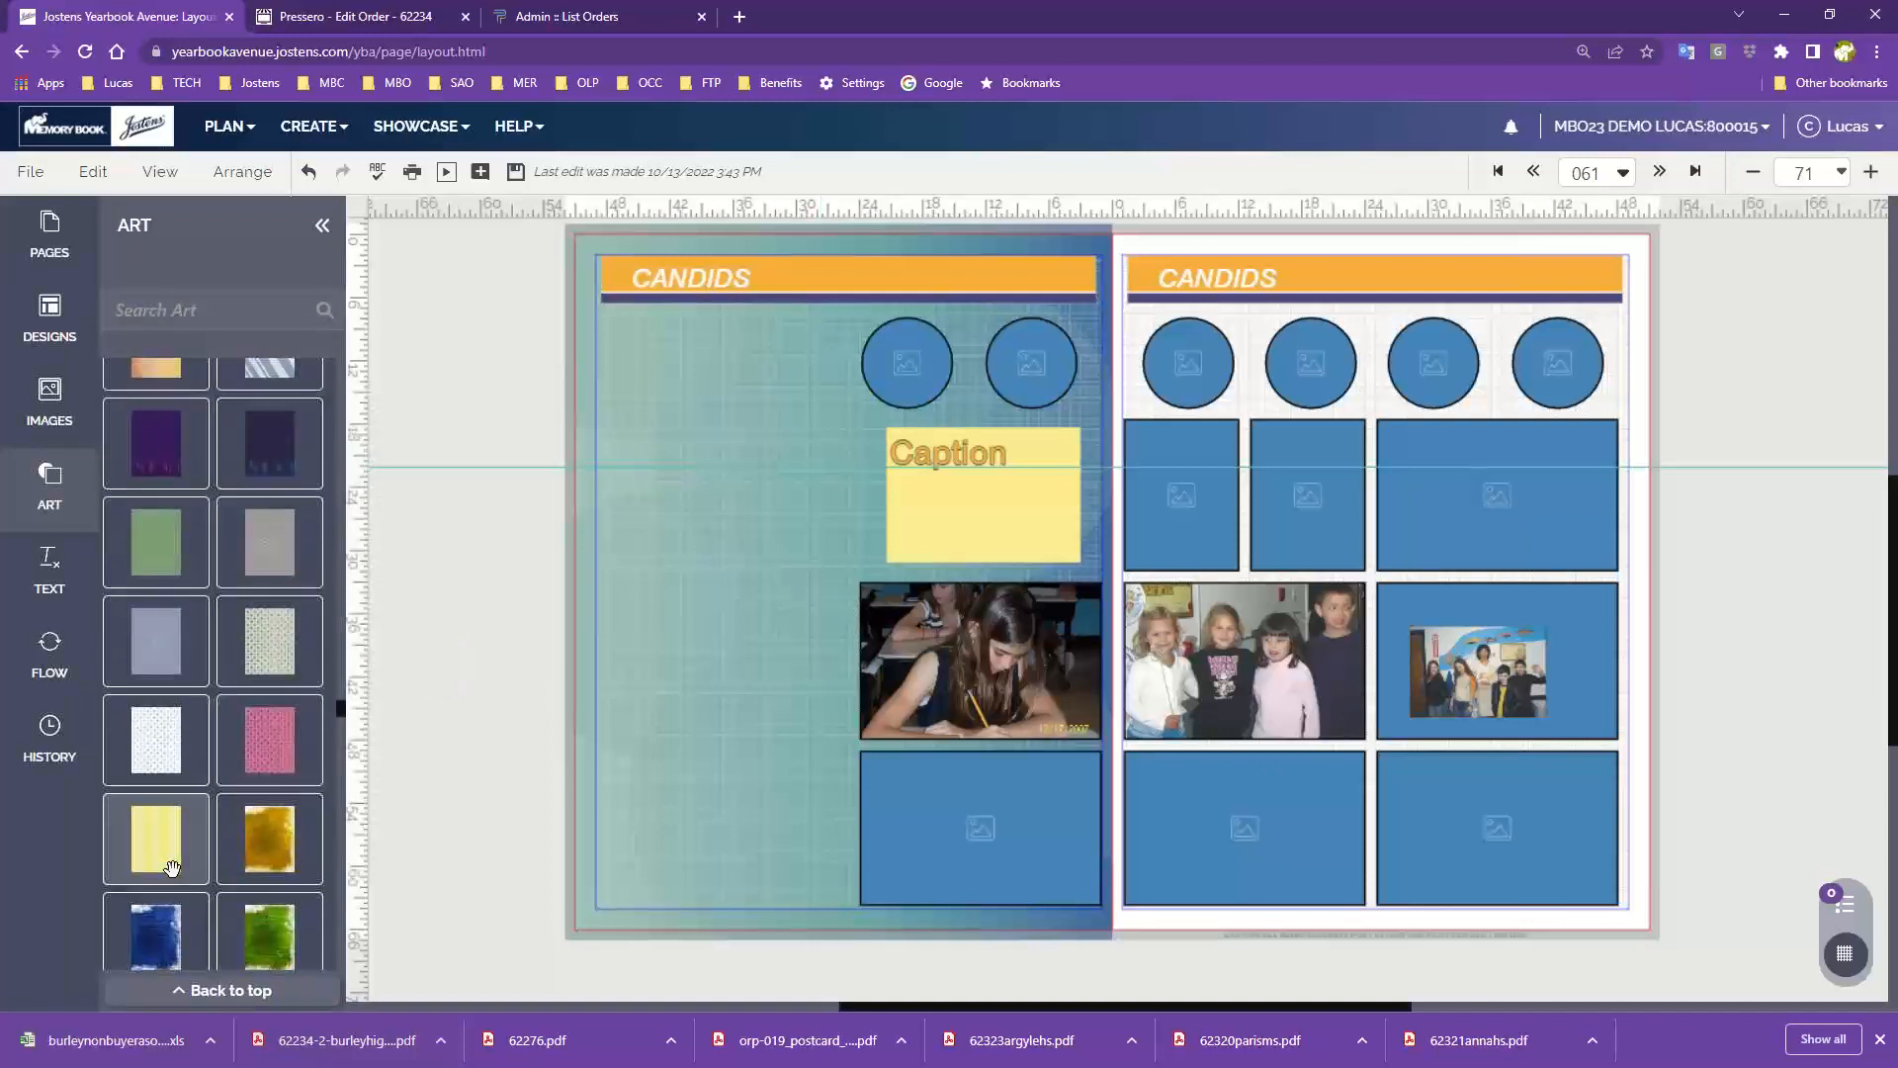
pyautogui.moveTo(224, 823); pyautogui.dragTo(774, 672)
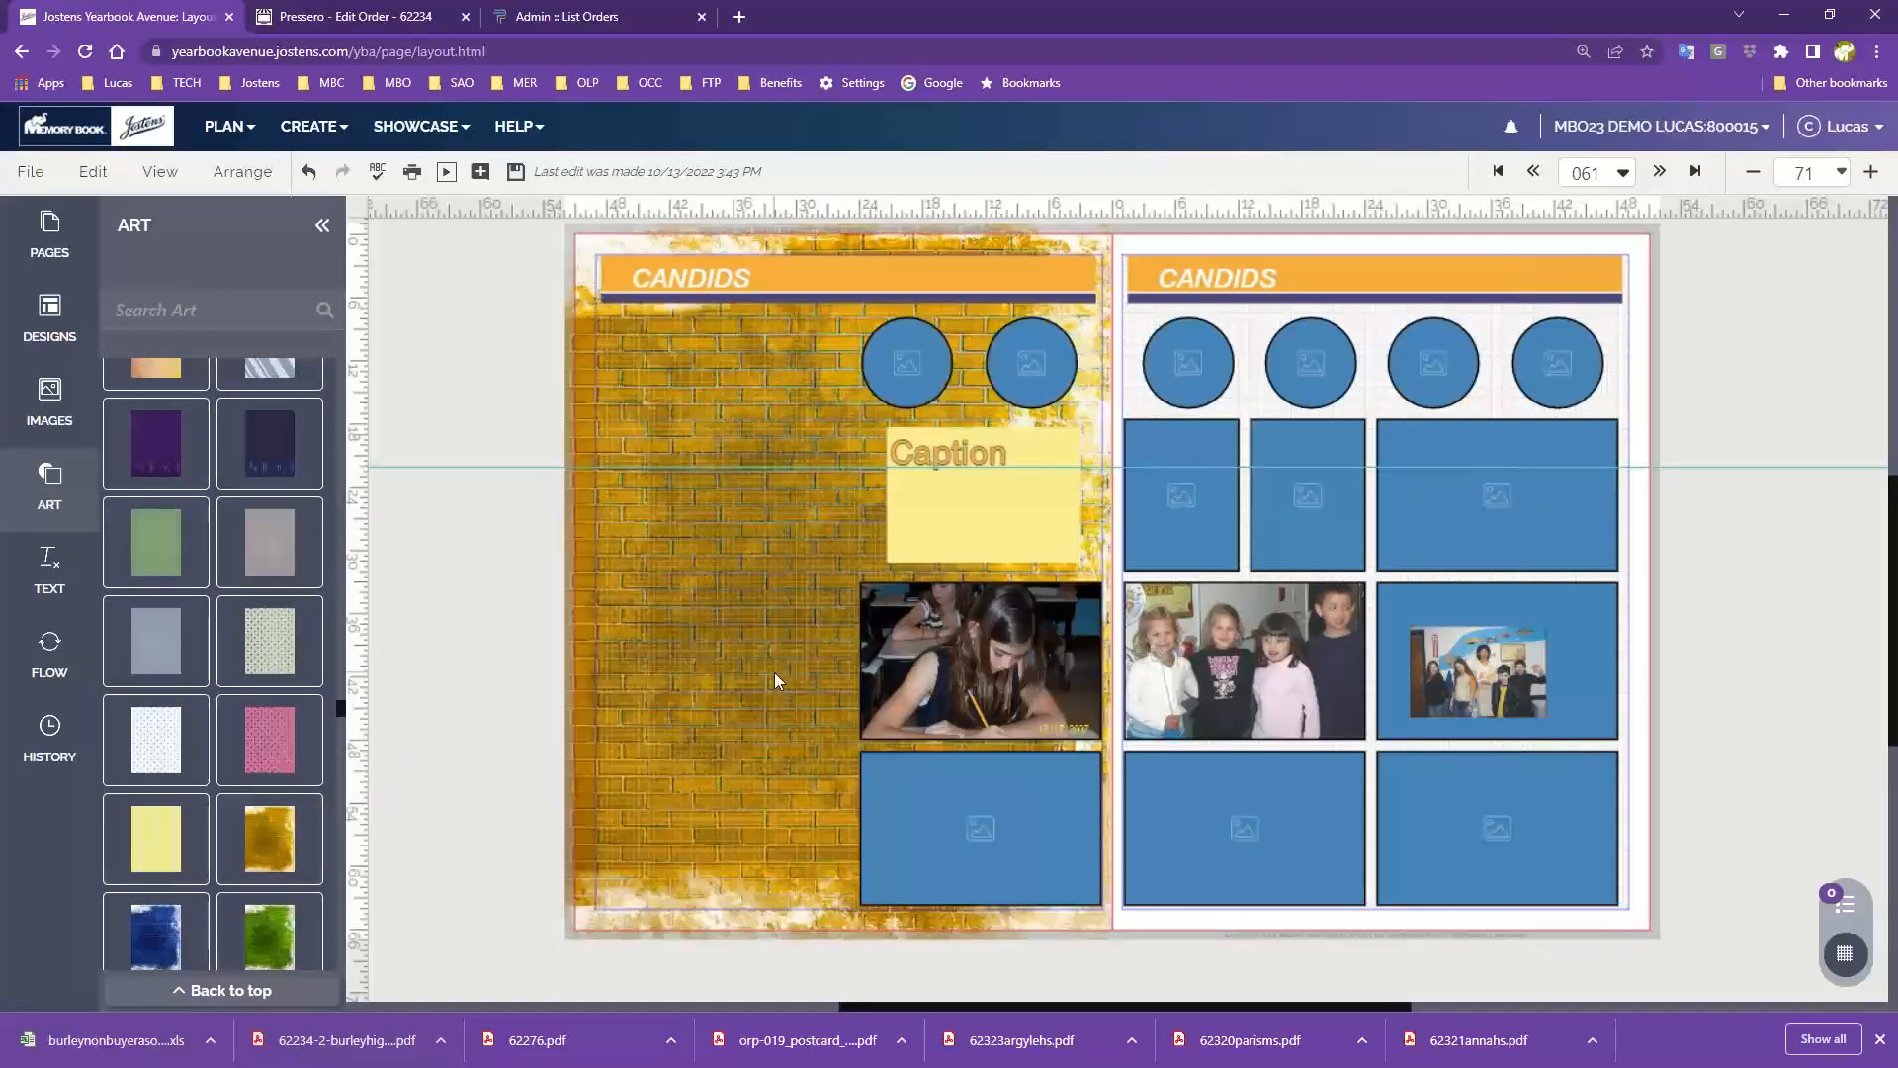
pyautogui.scroll(-6, 212, 810)
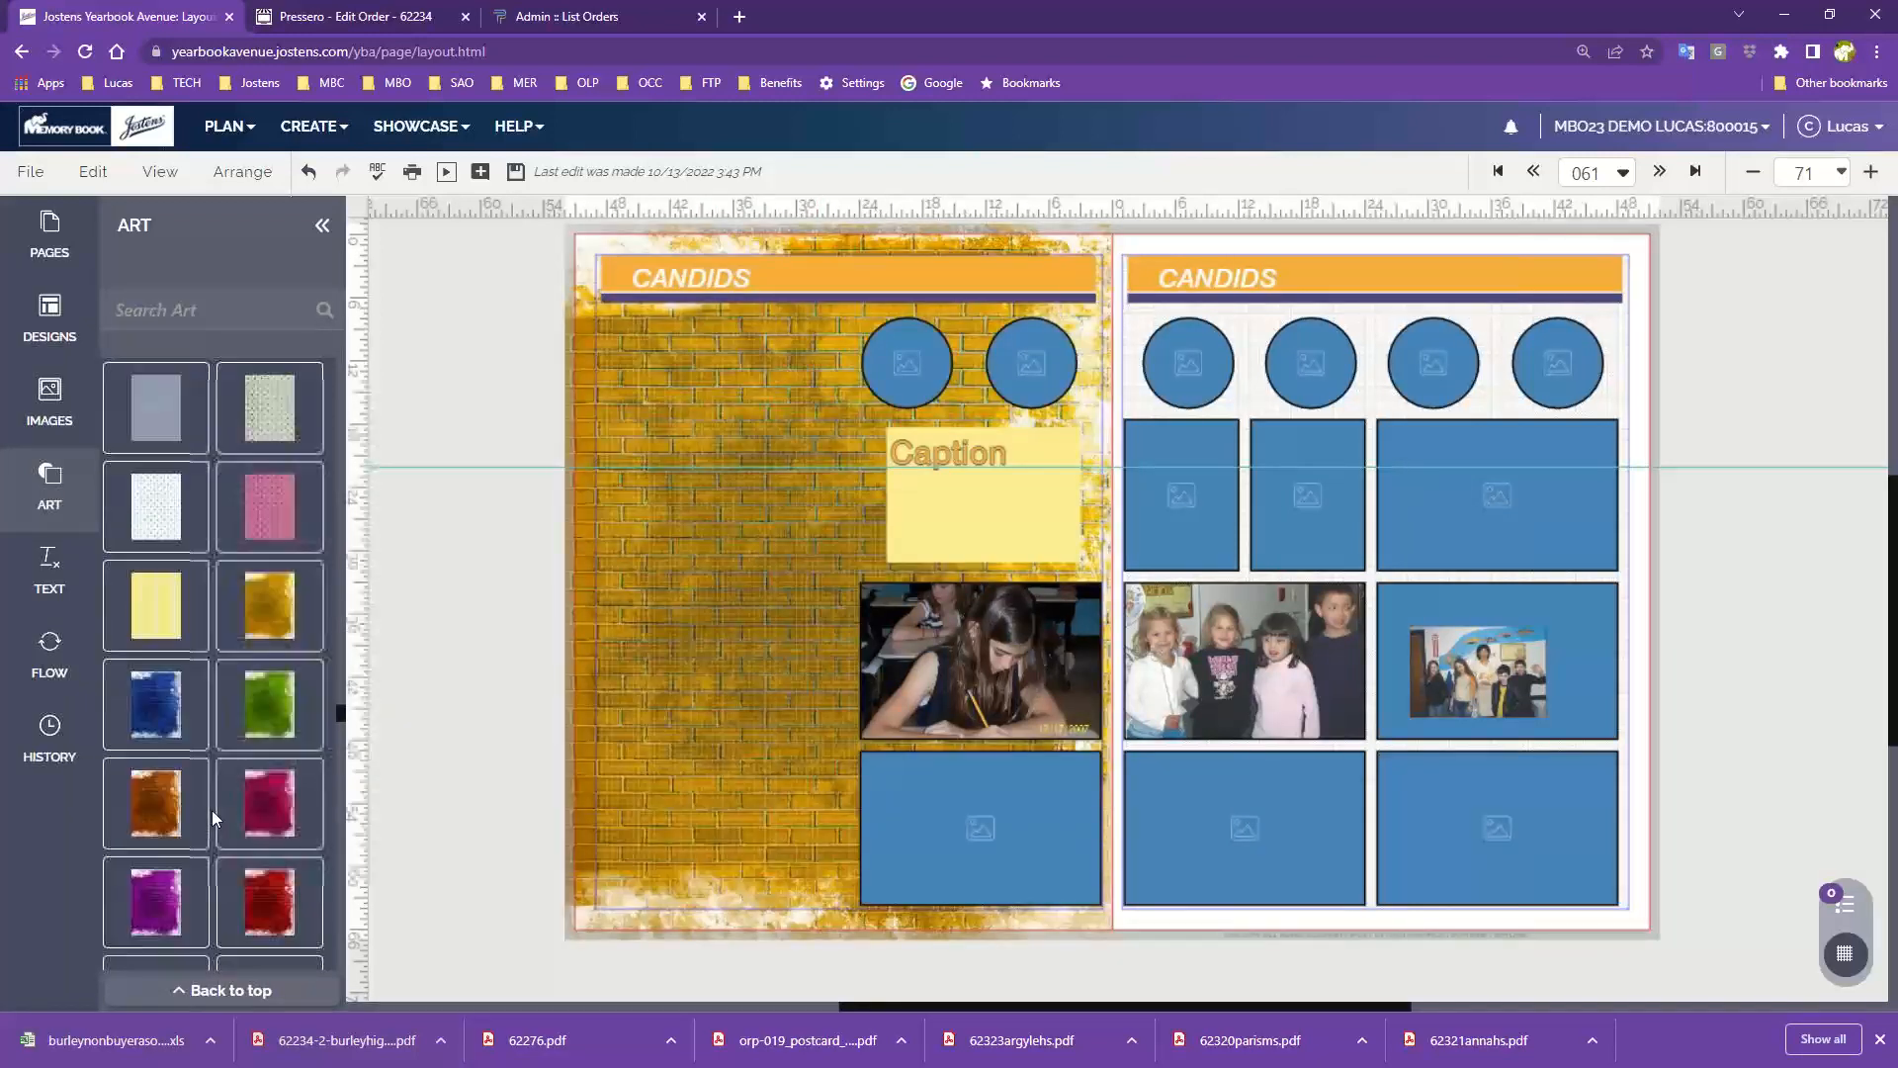
pyautogui.moveTo(253, 663); pyautogui.dragTo(686, 619)
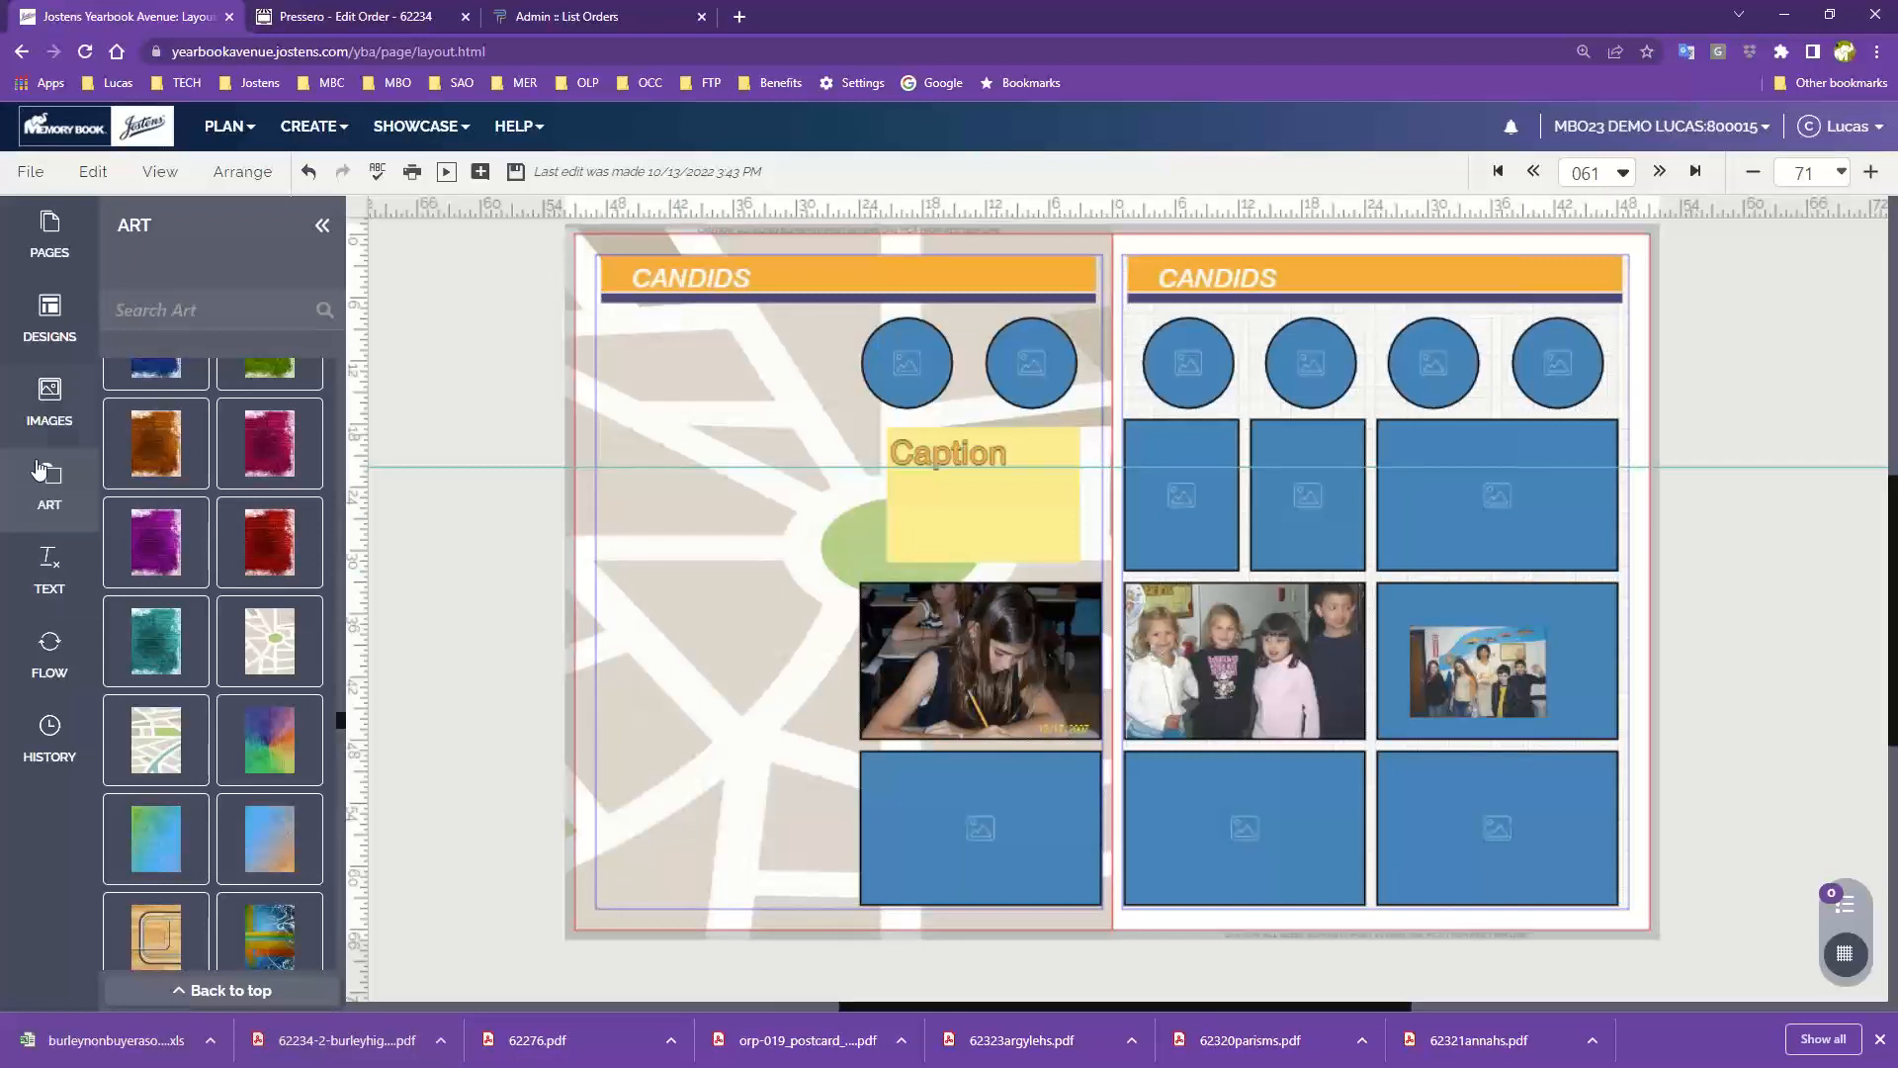
# Step: Open the background settings for the left page and remove its street map background
pyautogui.click(94, 173)
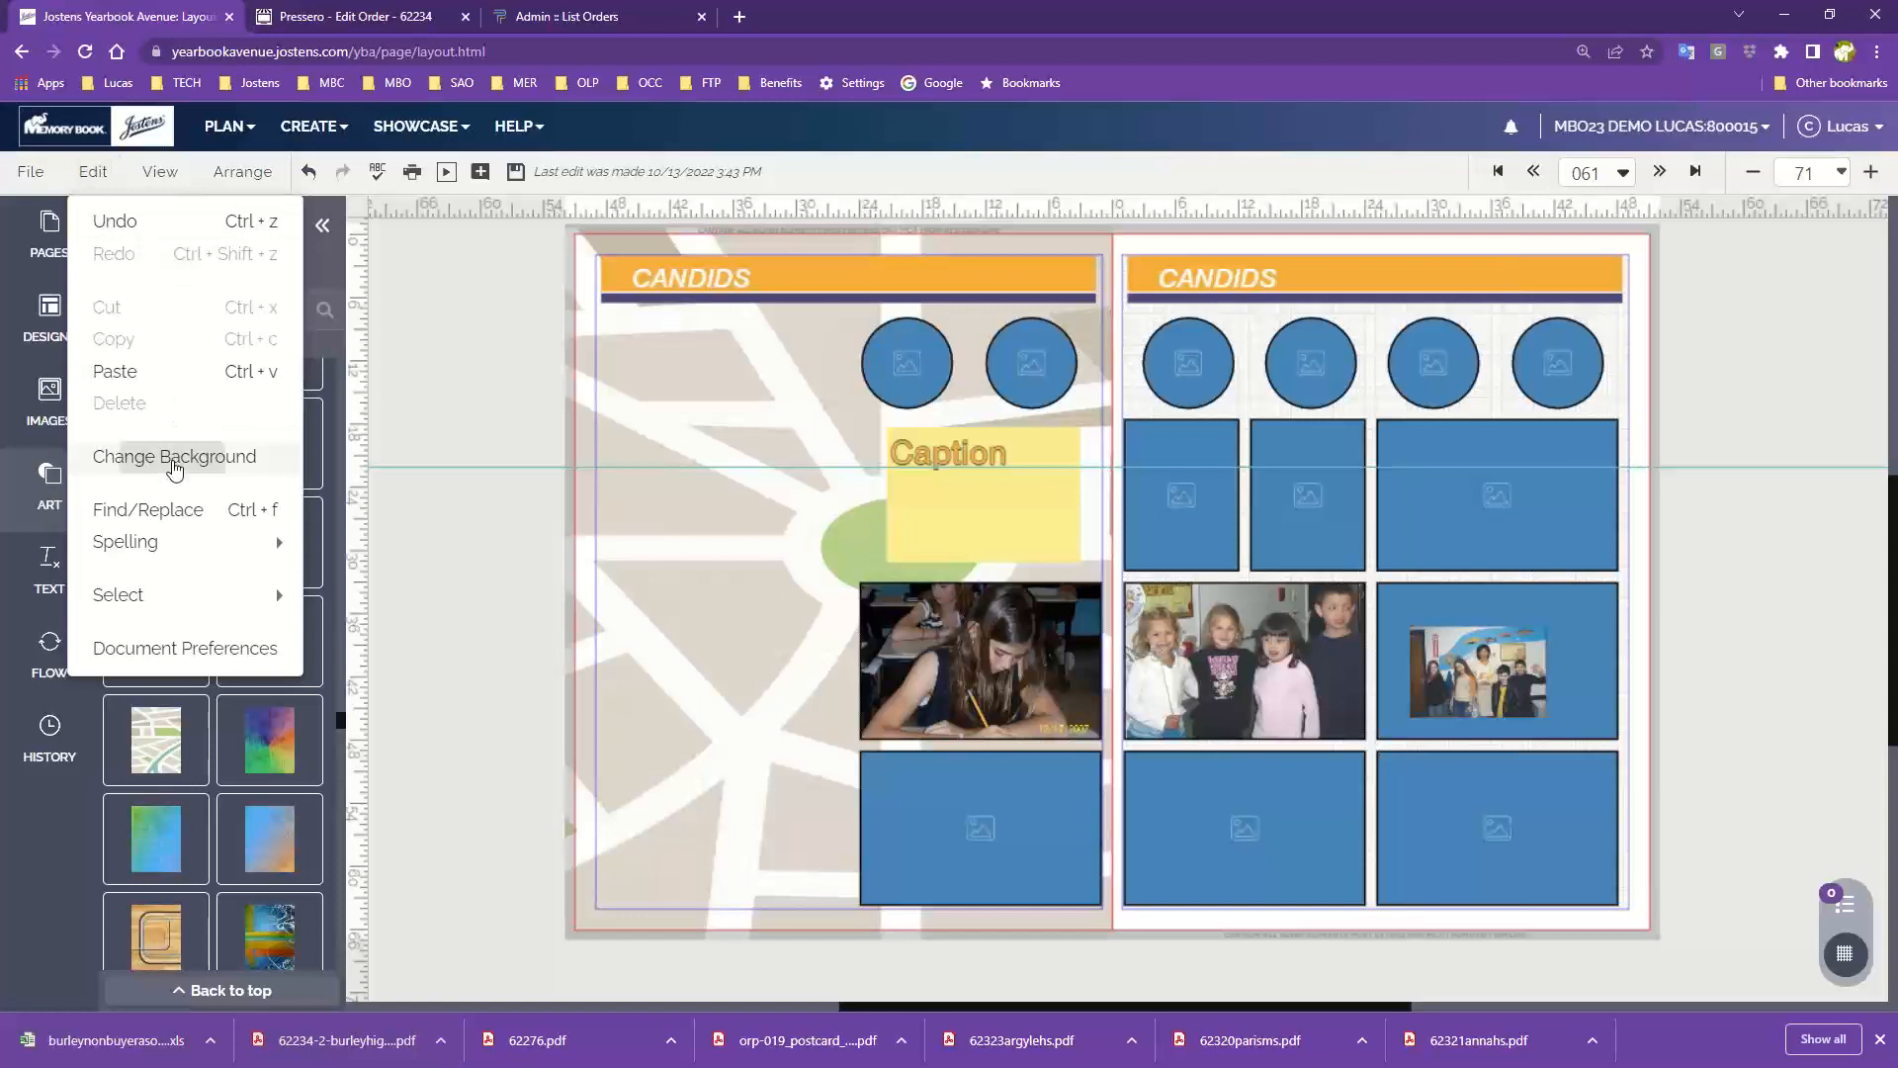
pyautogui.click(175, 469)
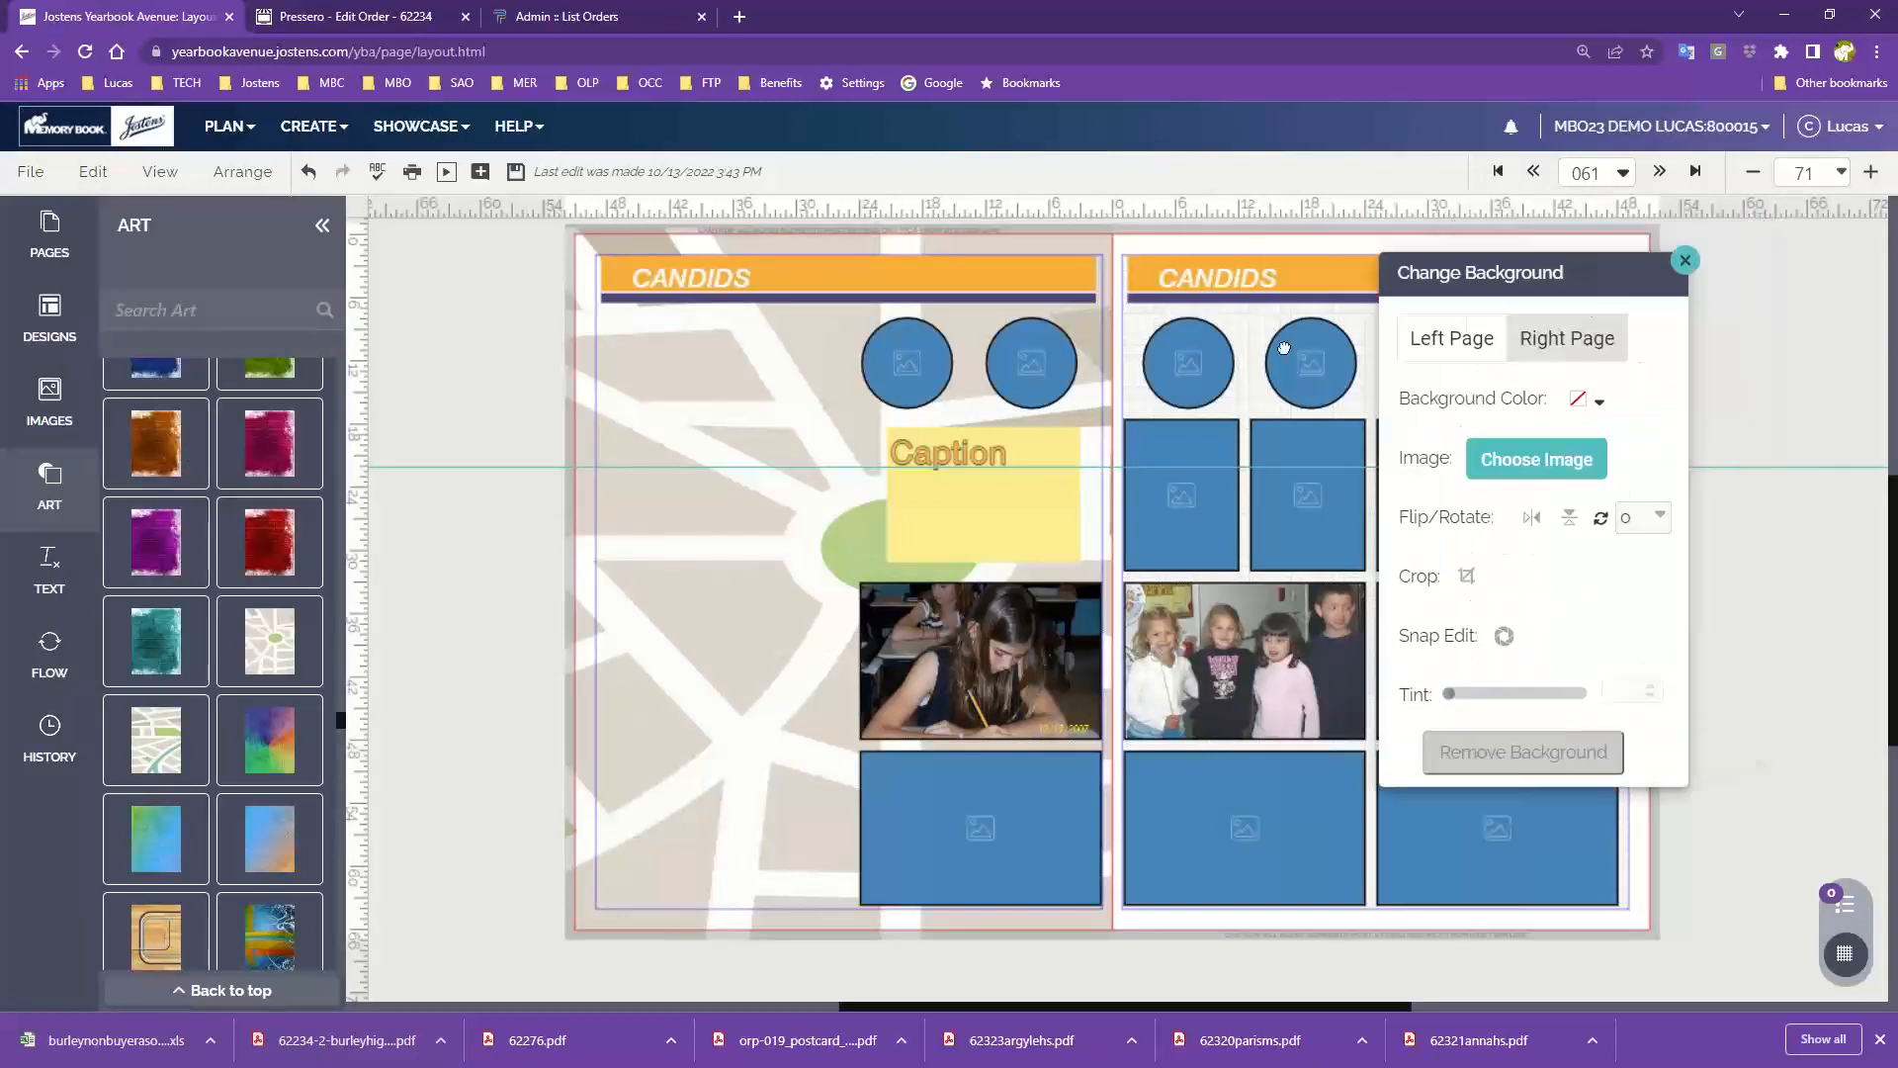
pyautogui.moveTo(1502, 285); pyautogui.dragTo(1259, 341)
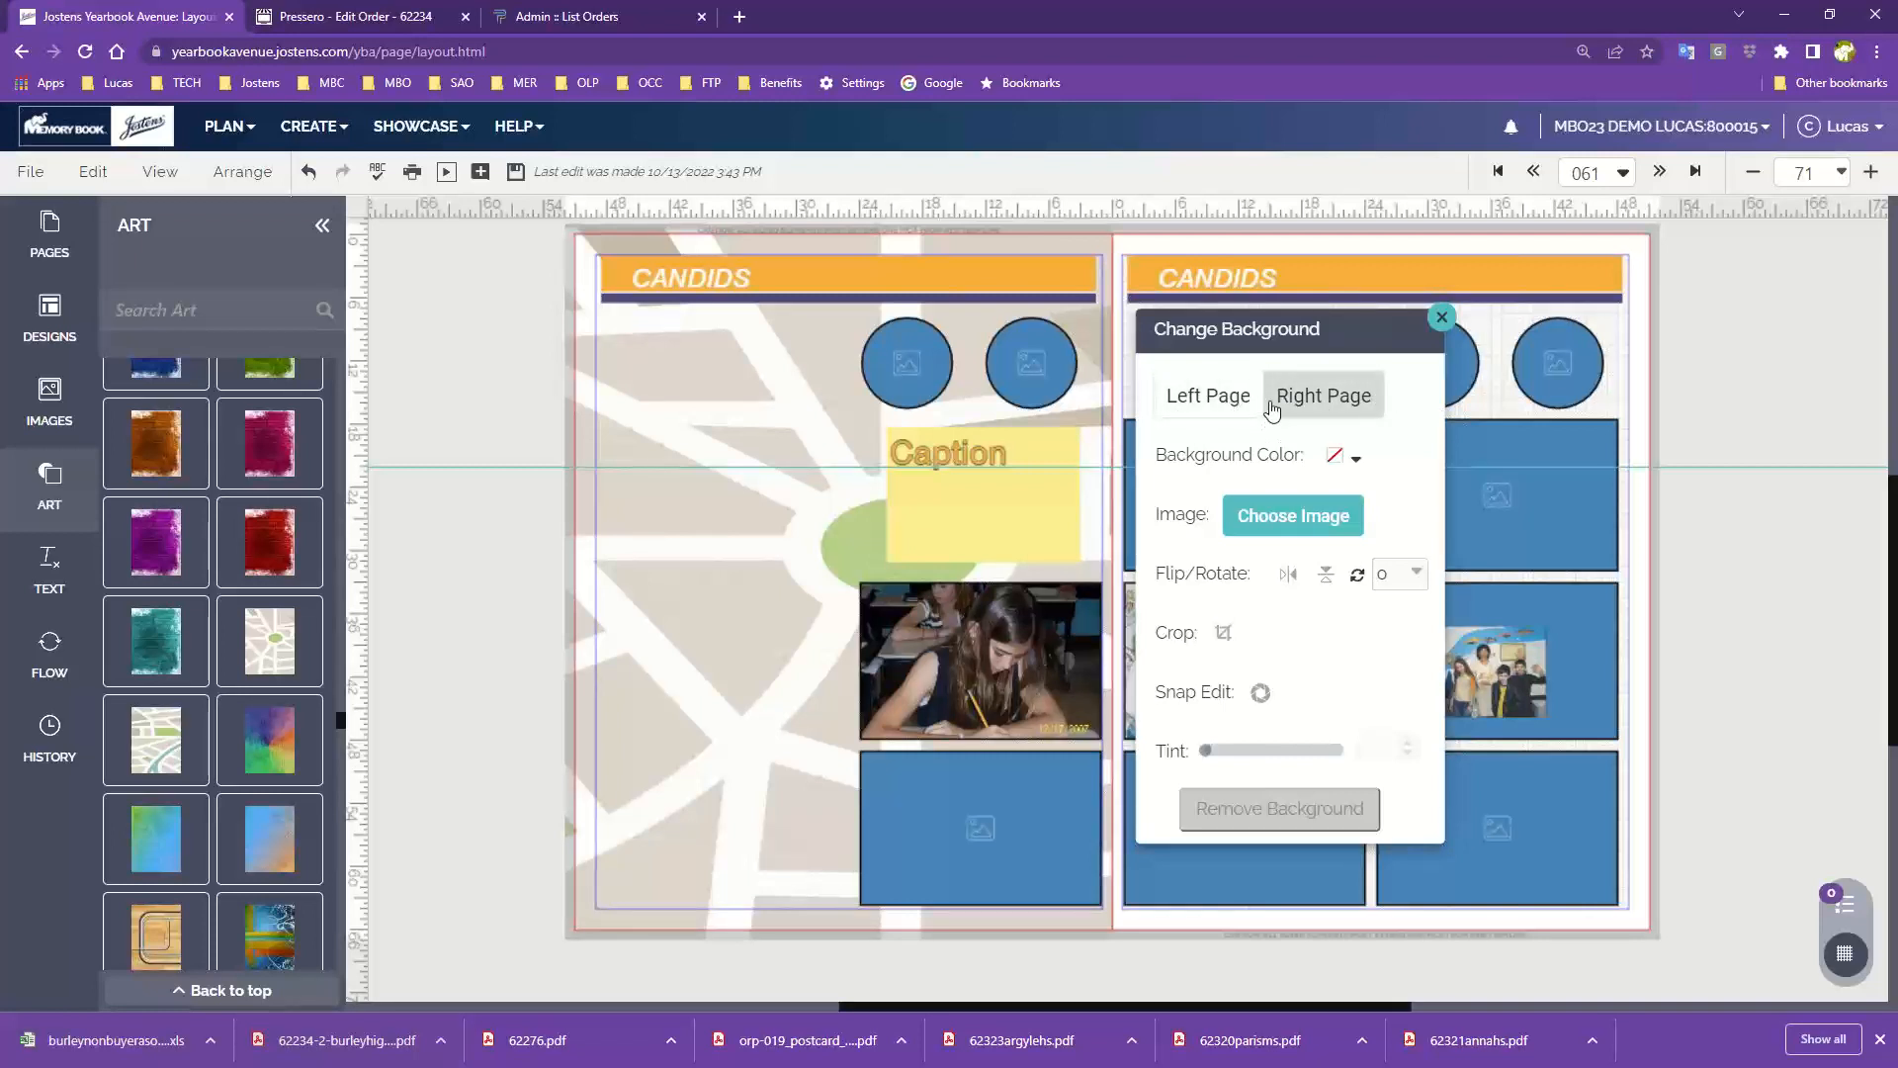
pyautogui.click(1214, 399)
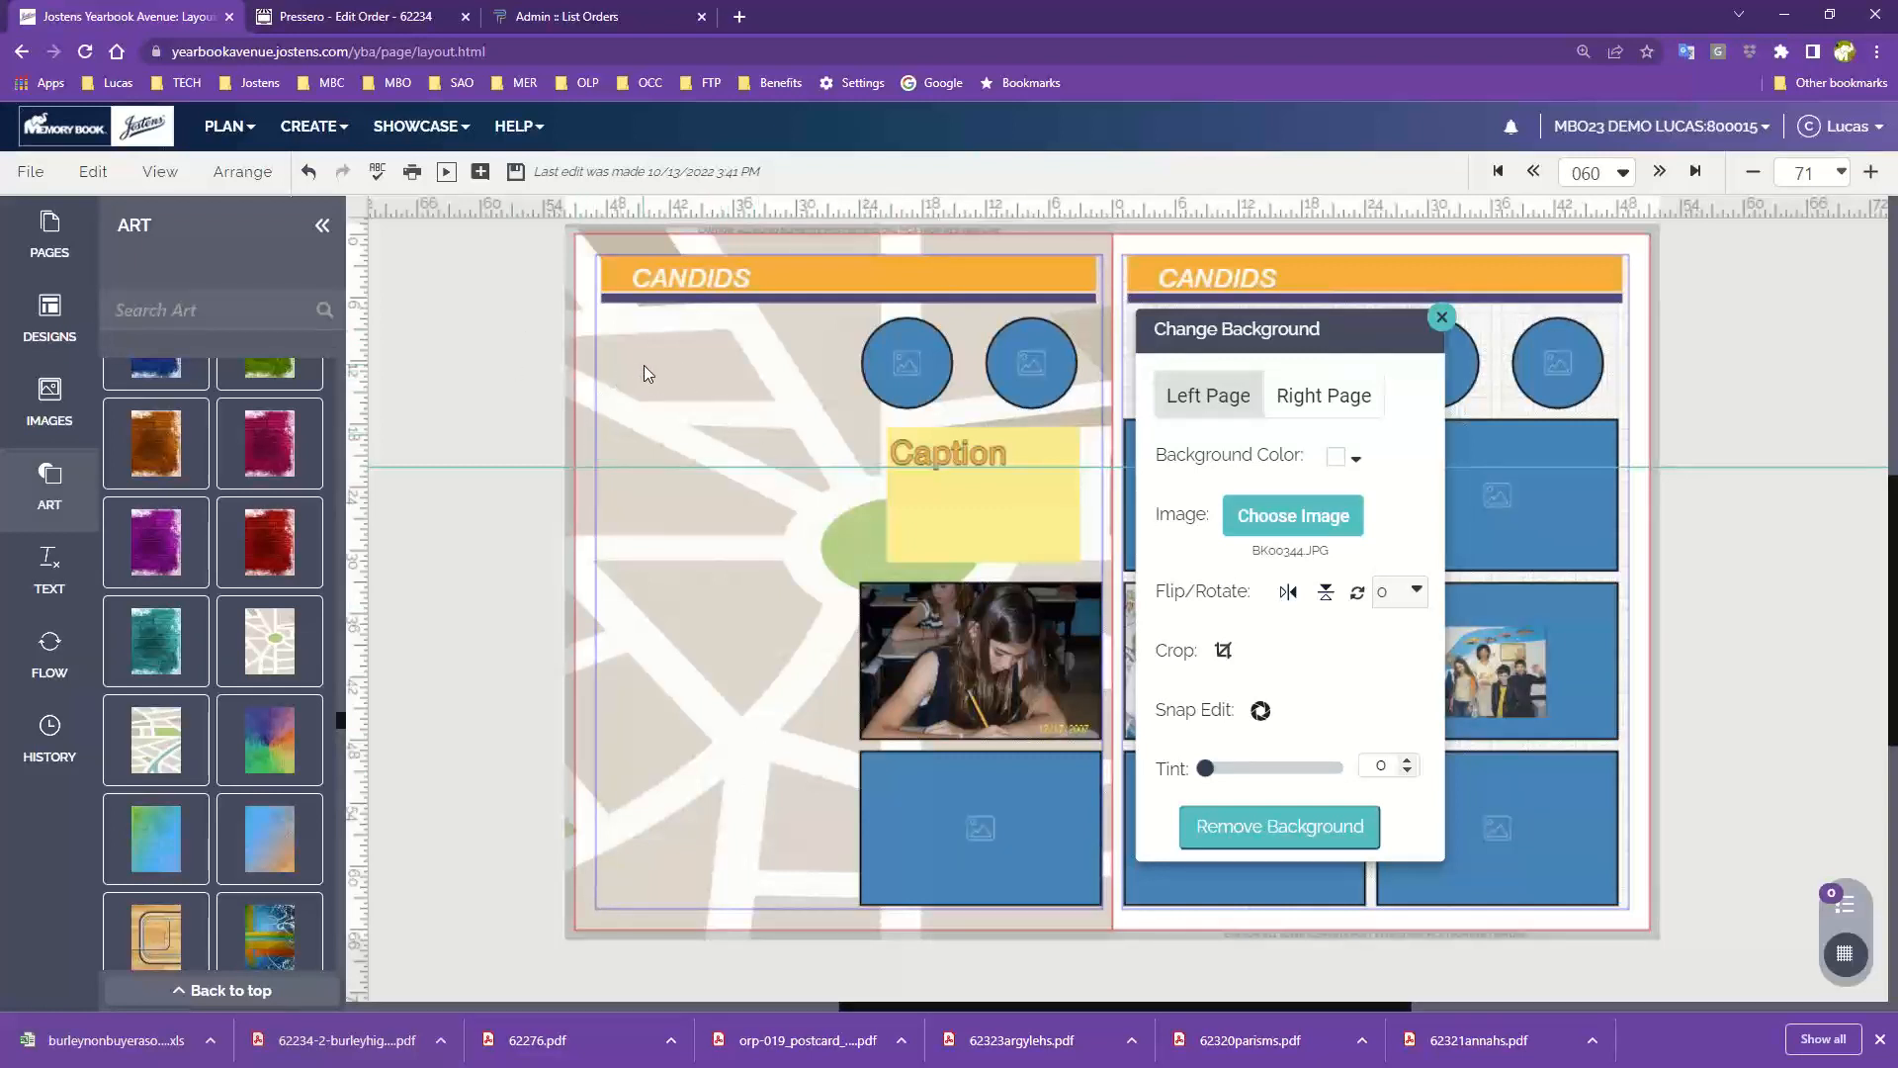
pyautogui.click(907, 361)
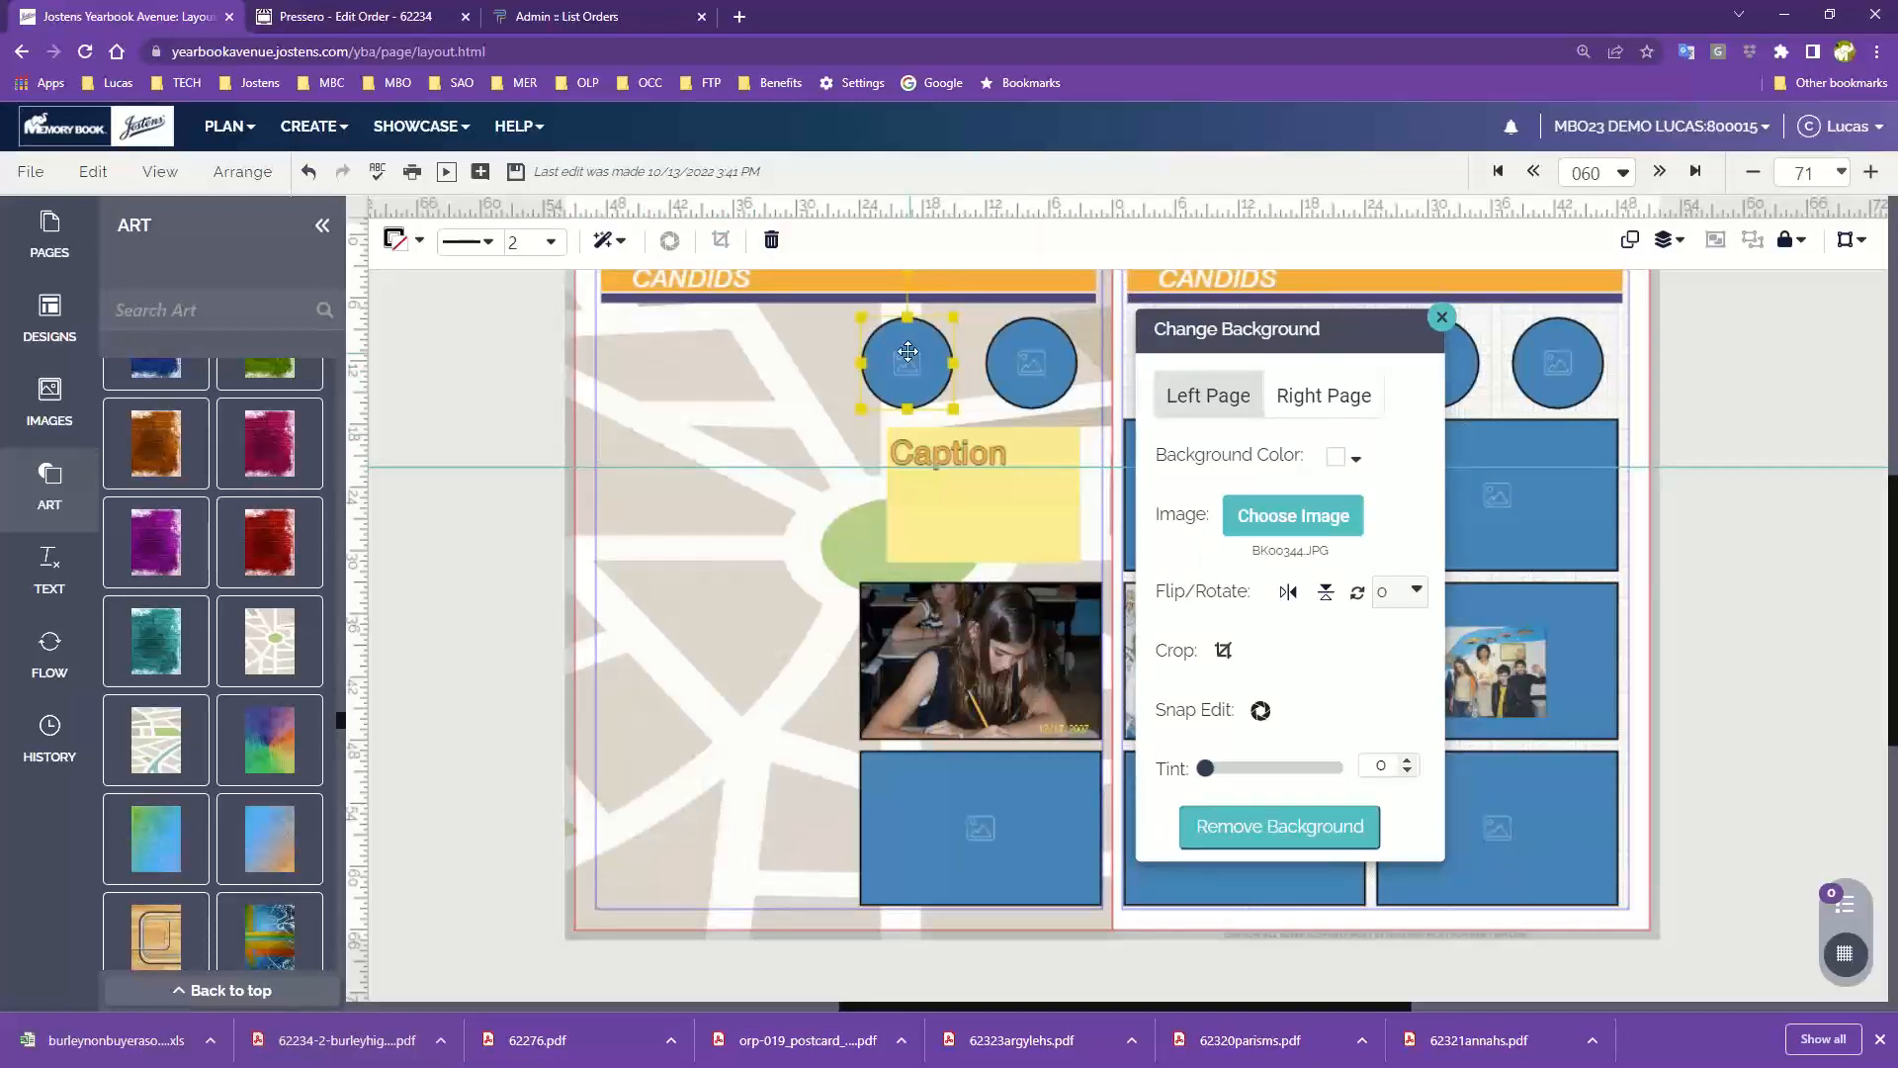
pyautogui.click(682, 427)
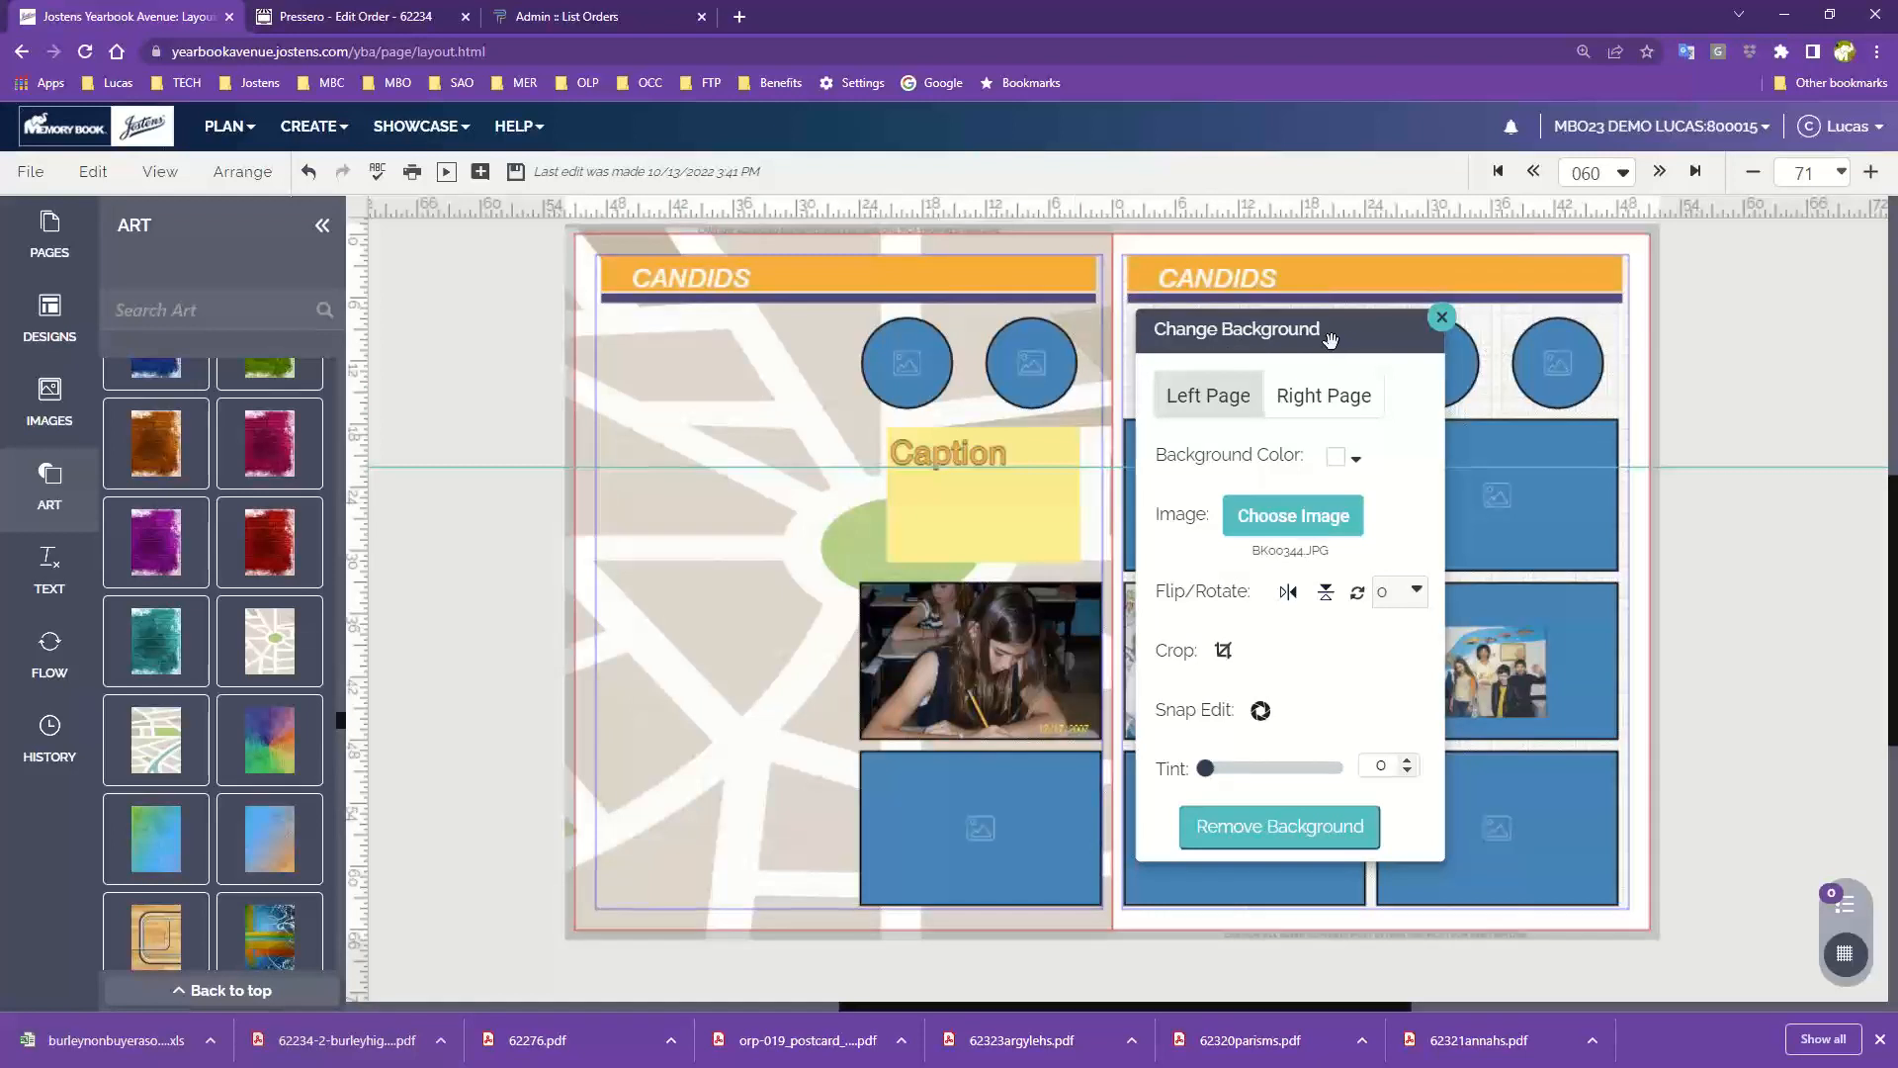
pyautogui.click(1277, 830)
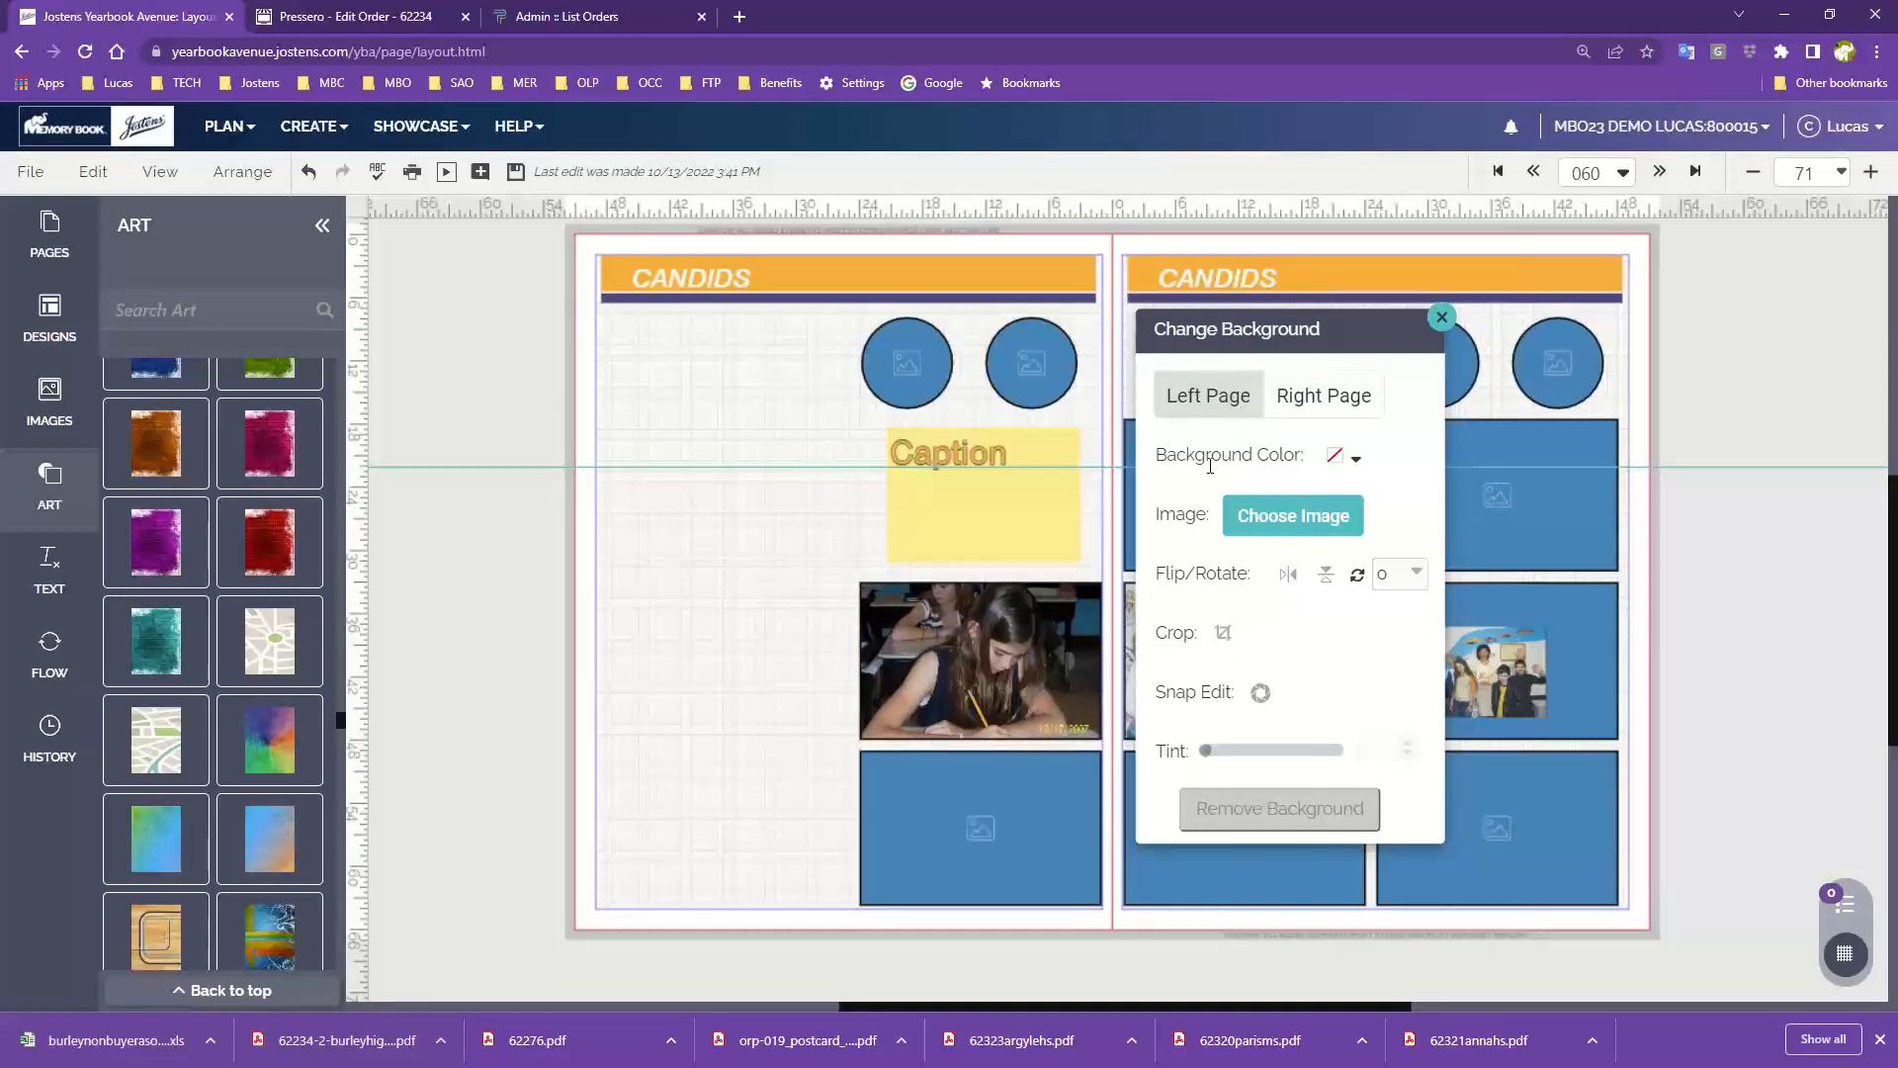
# Step: Try the purple already used on the page as the left page's background color, and replace it with the Varsity Twist orange
pyautogui.click(1341, 458)
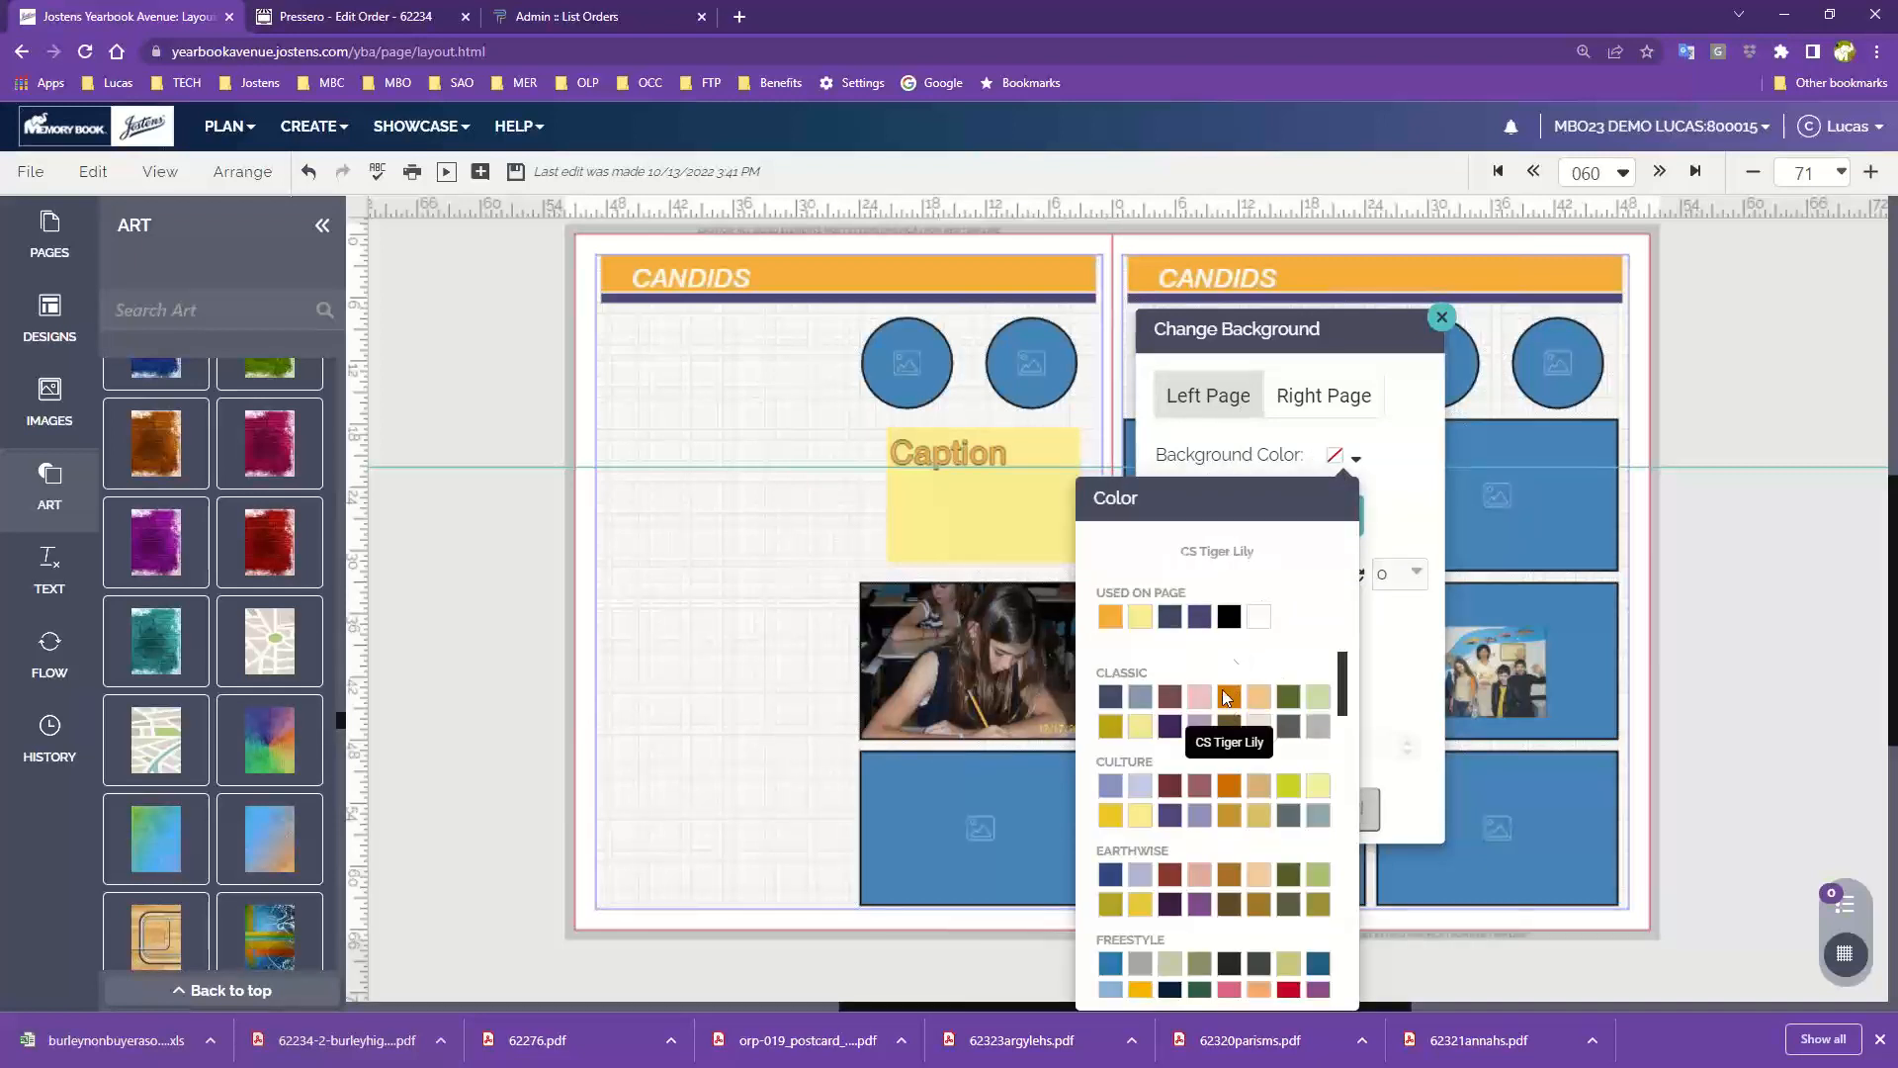
pyautogui.click(1202, 621)
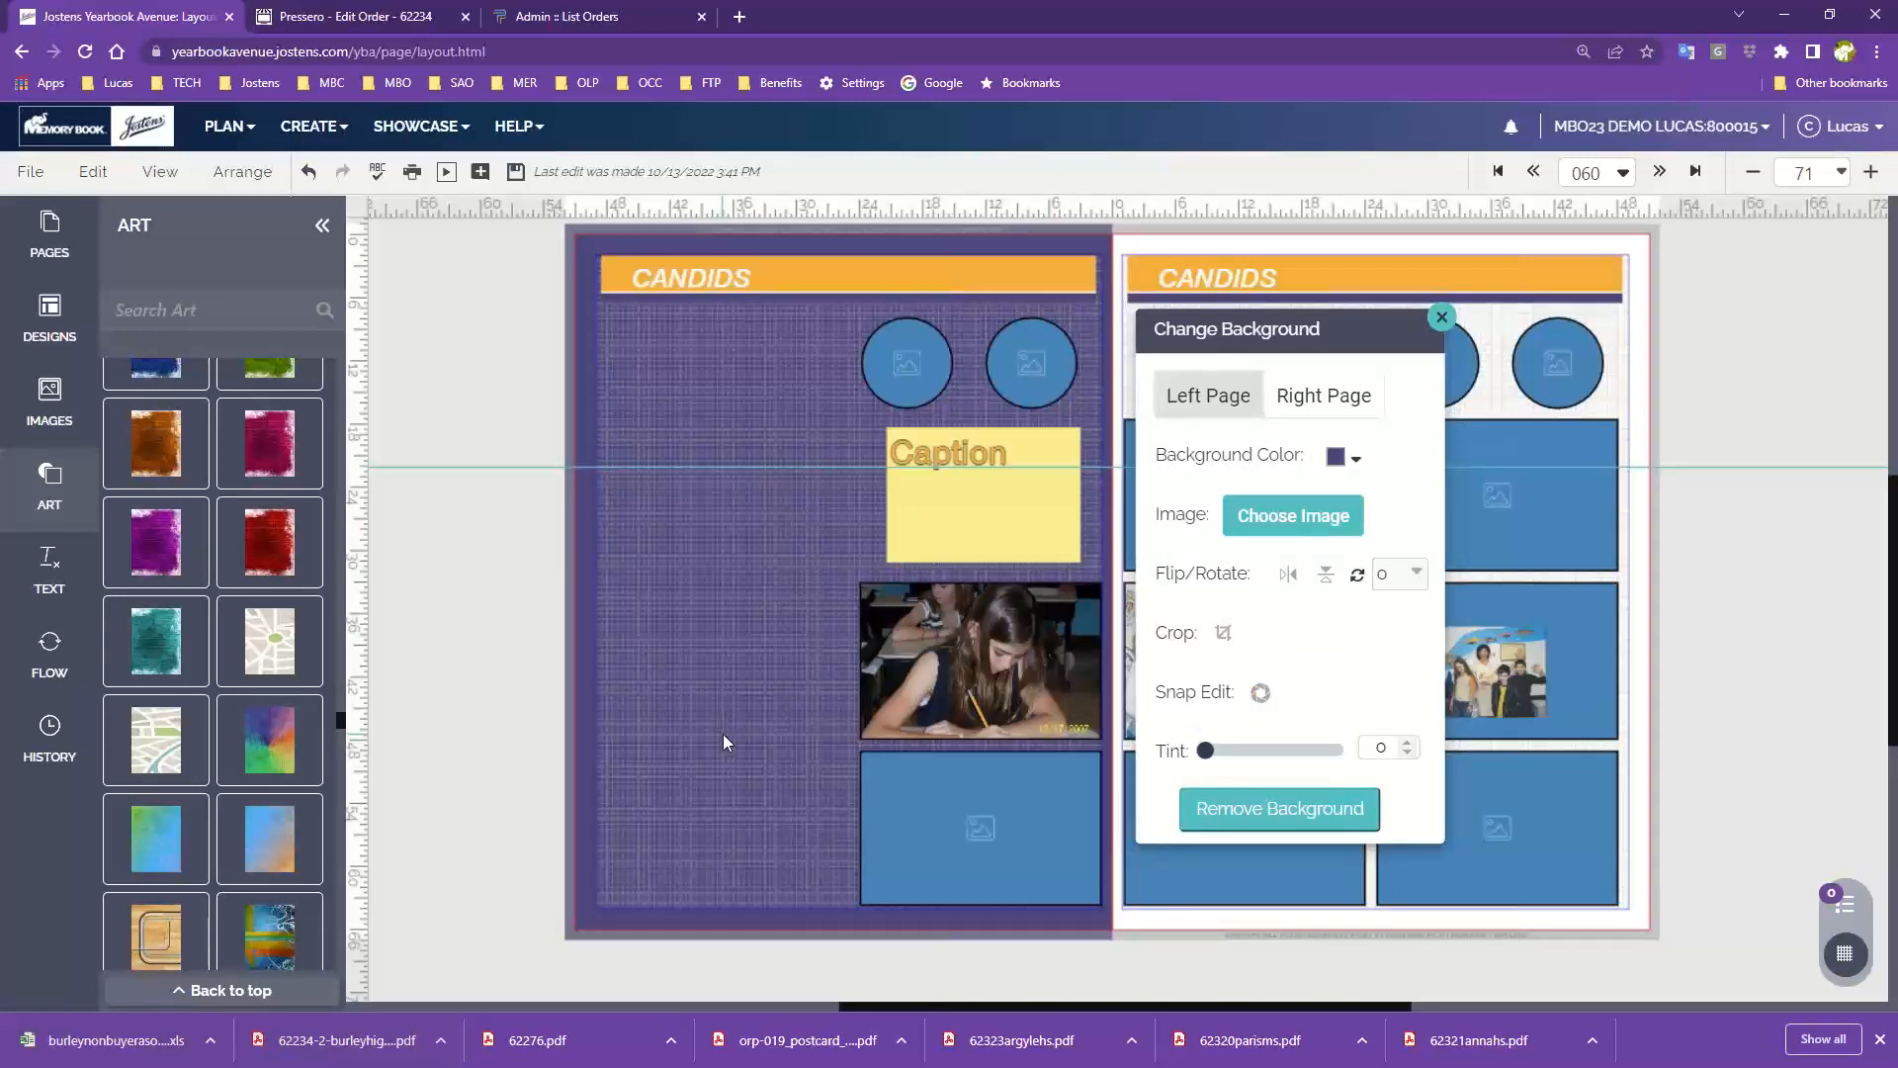
pyautogui.click(1344, 456)
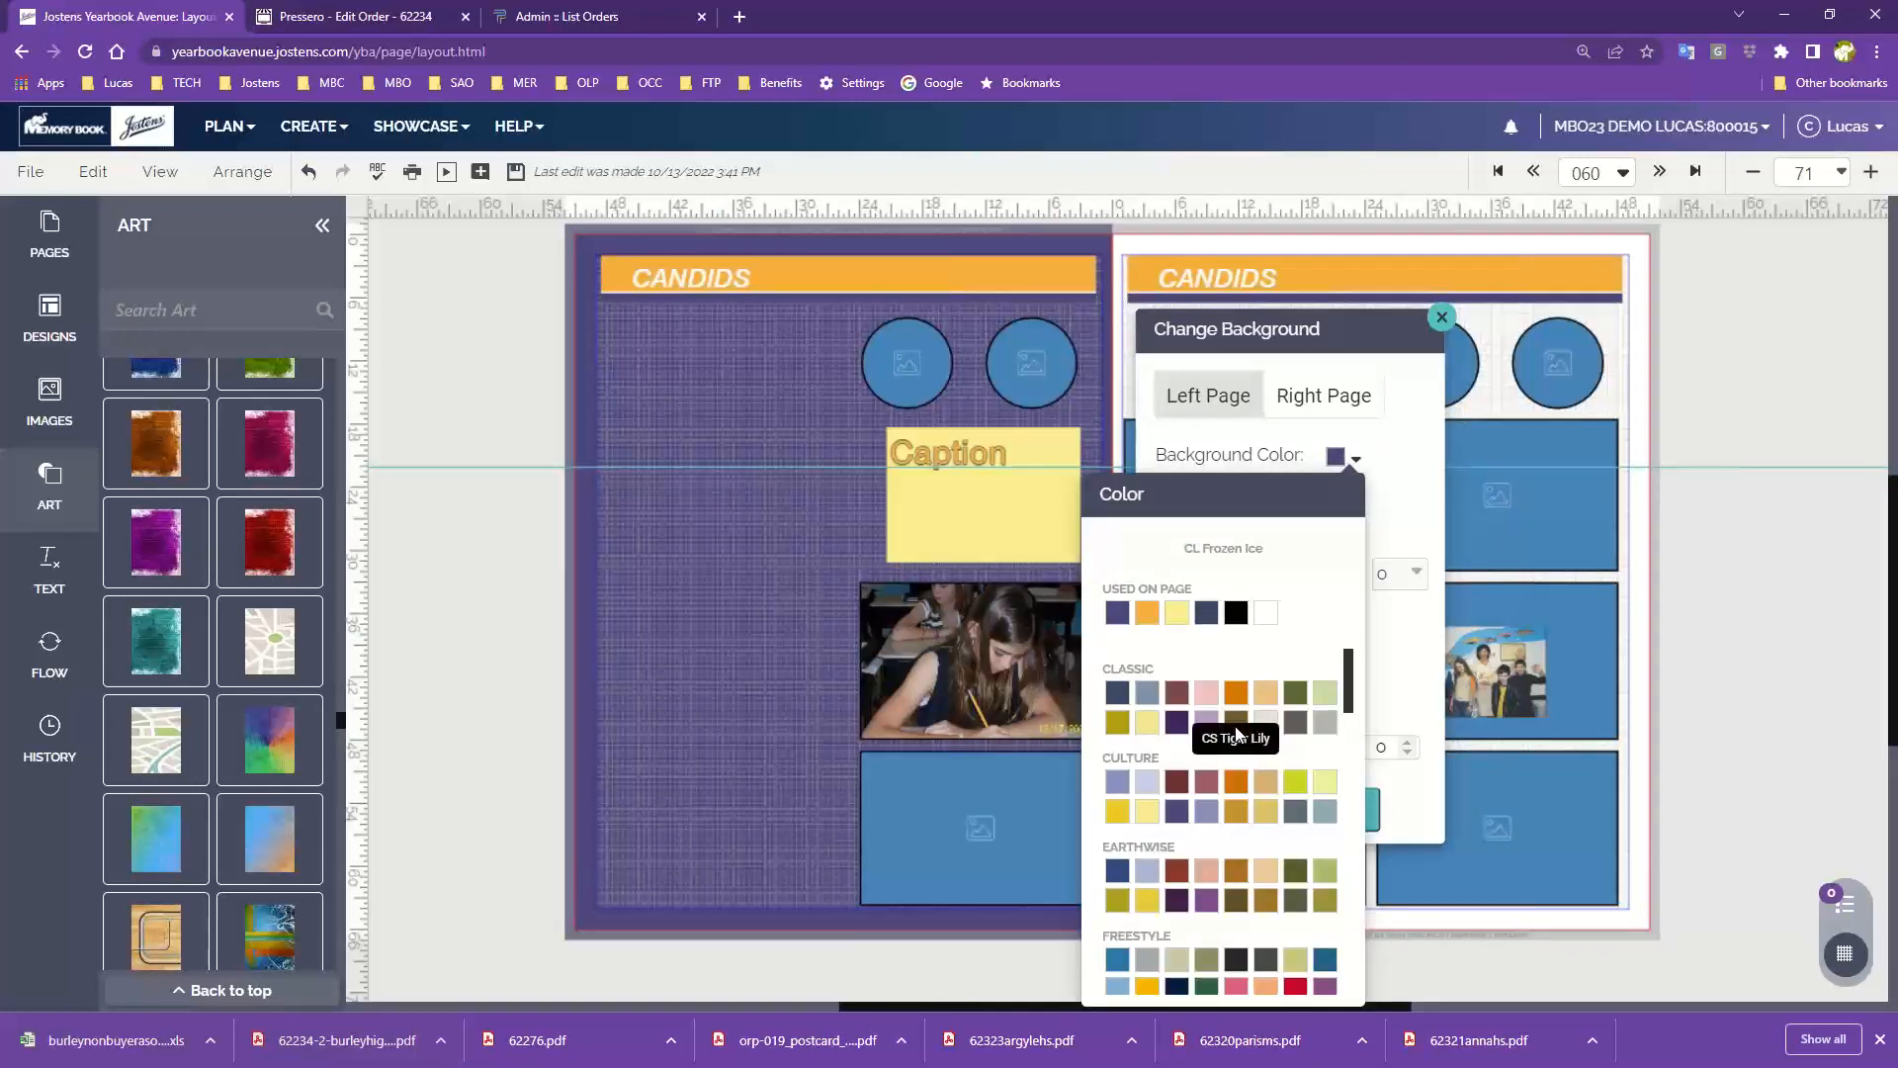
pyautogui.scroll(-10, 1236, 732)
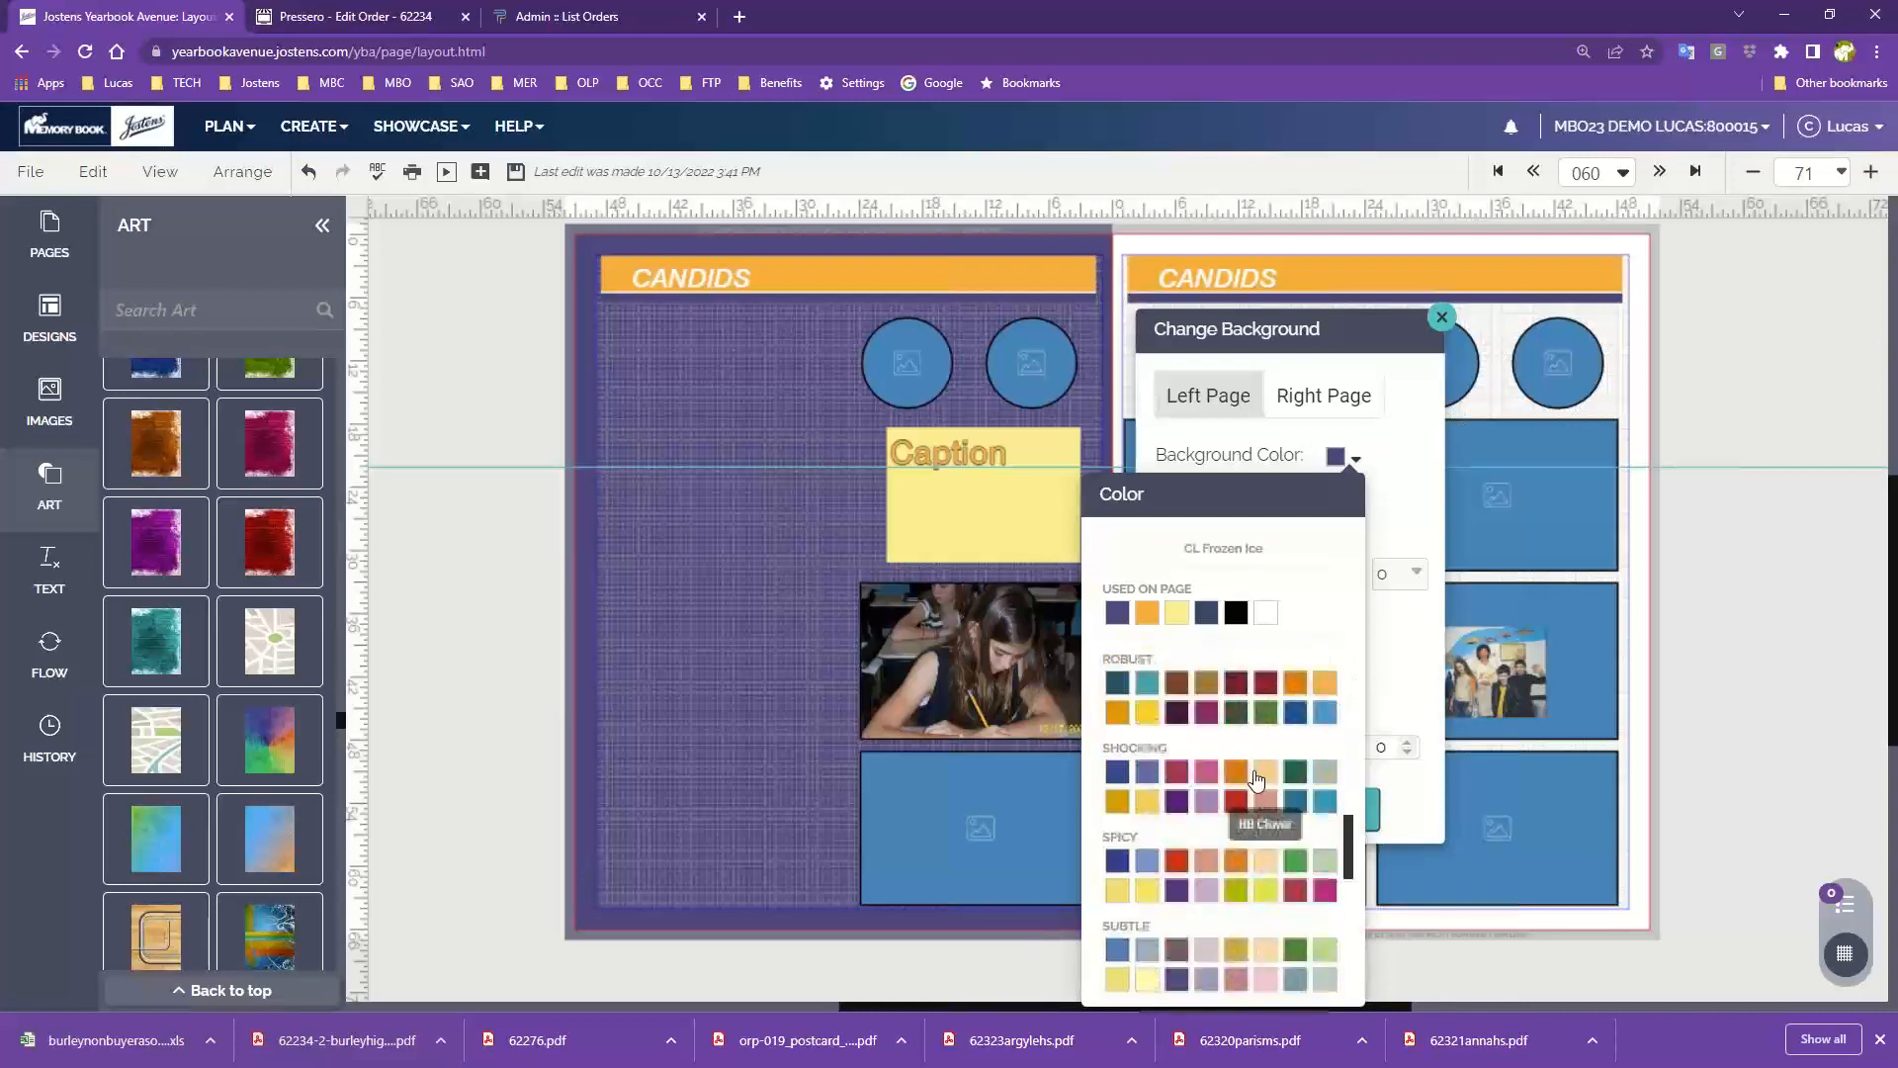
pyautogui.scroll(-5, 1250, 791)
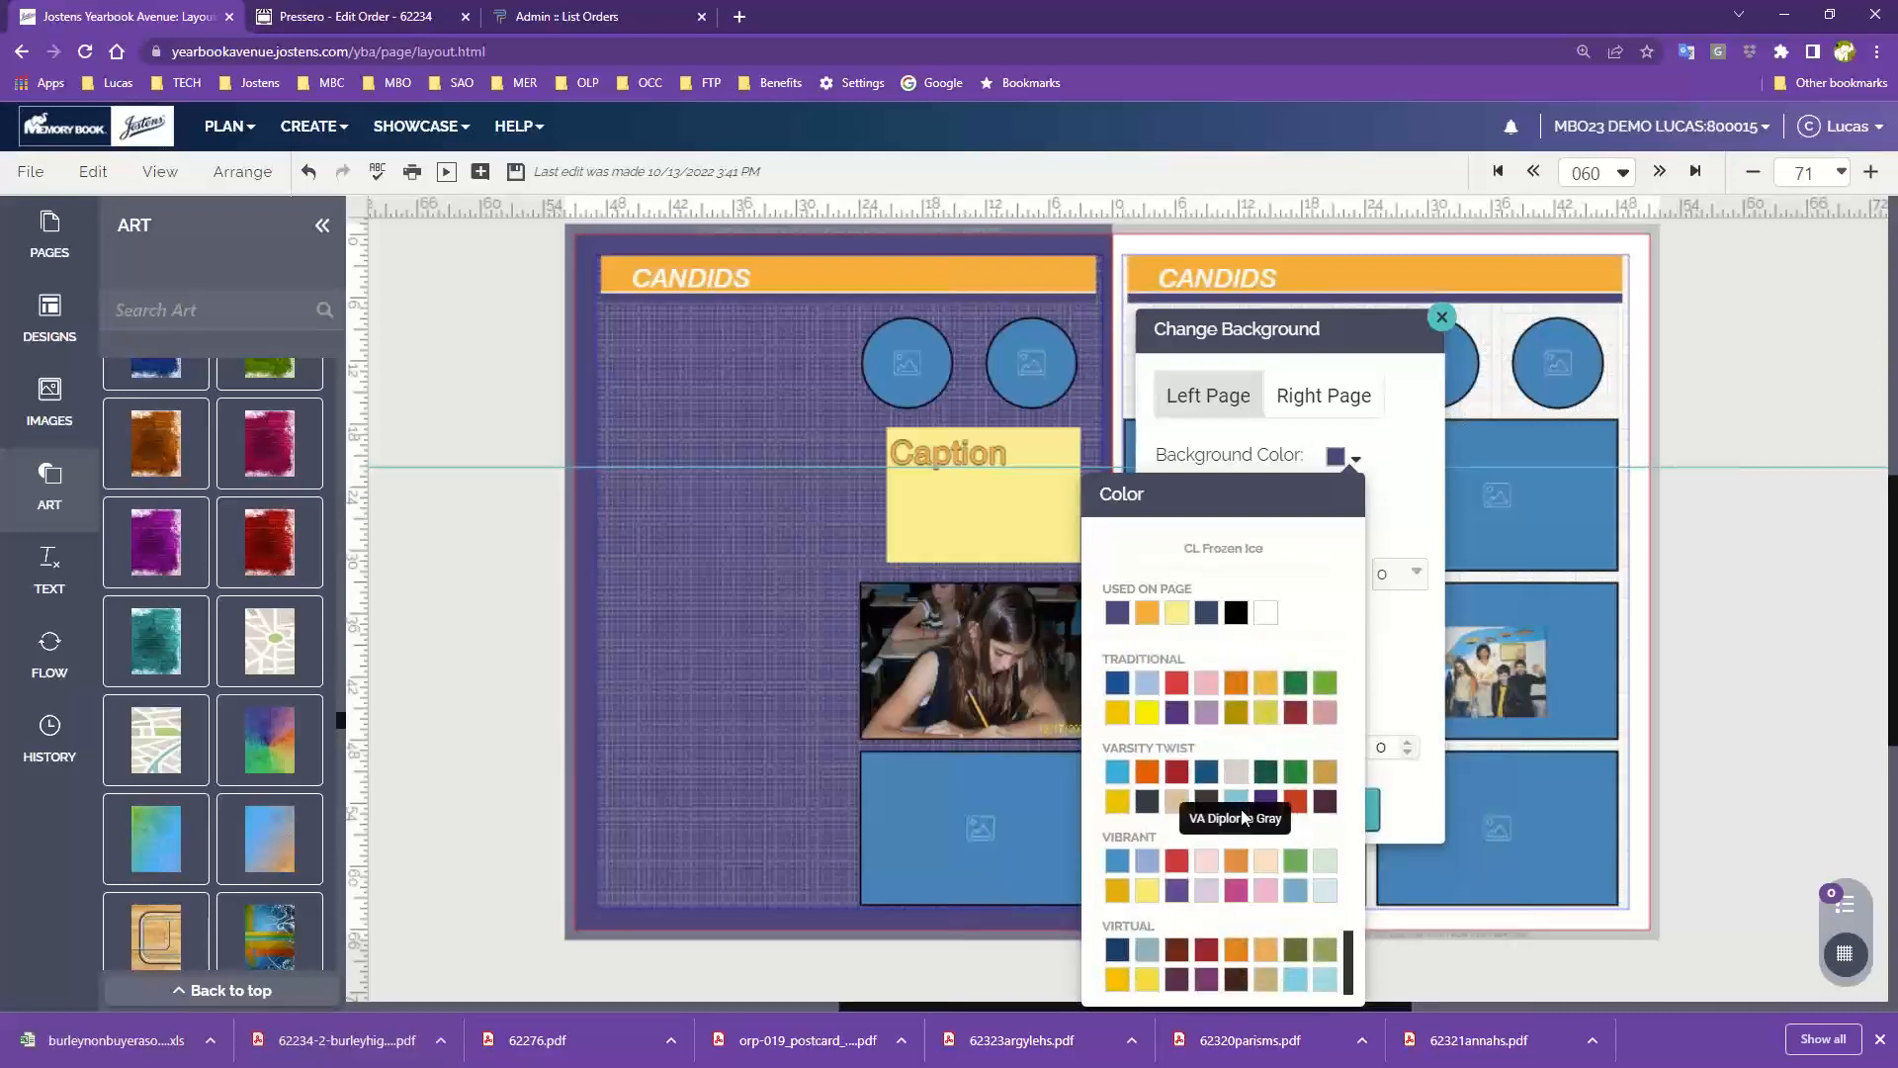
pyautogui.click(1147, 772)
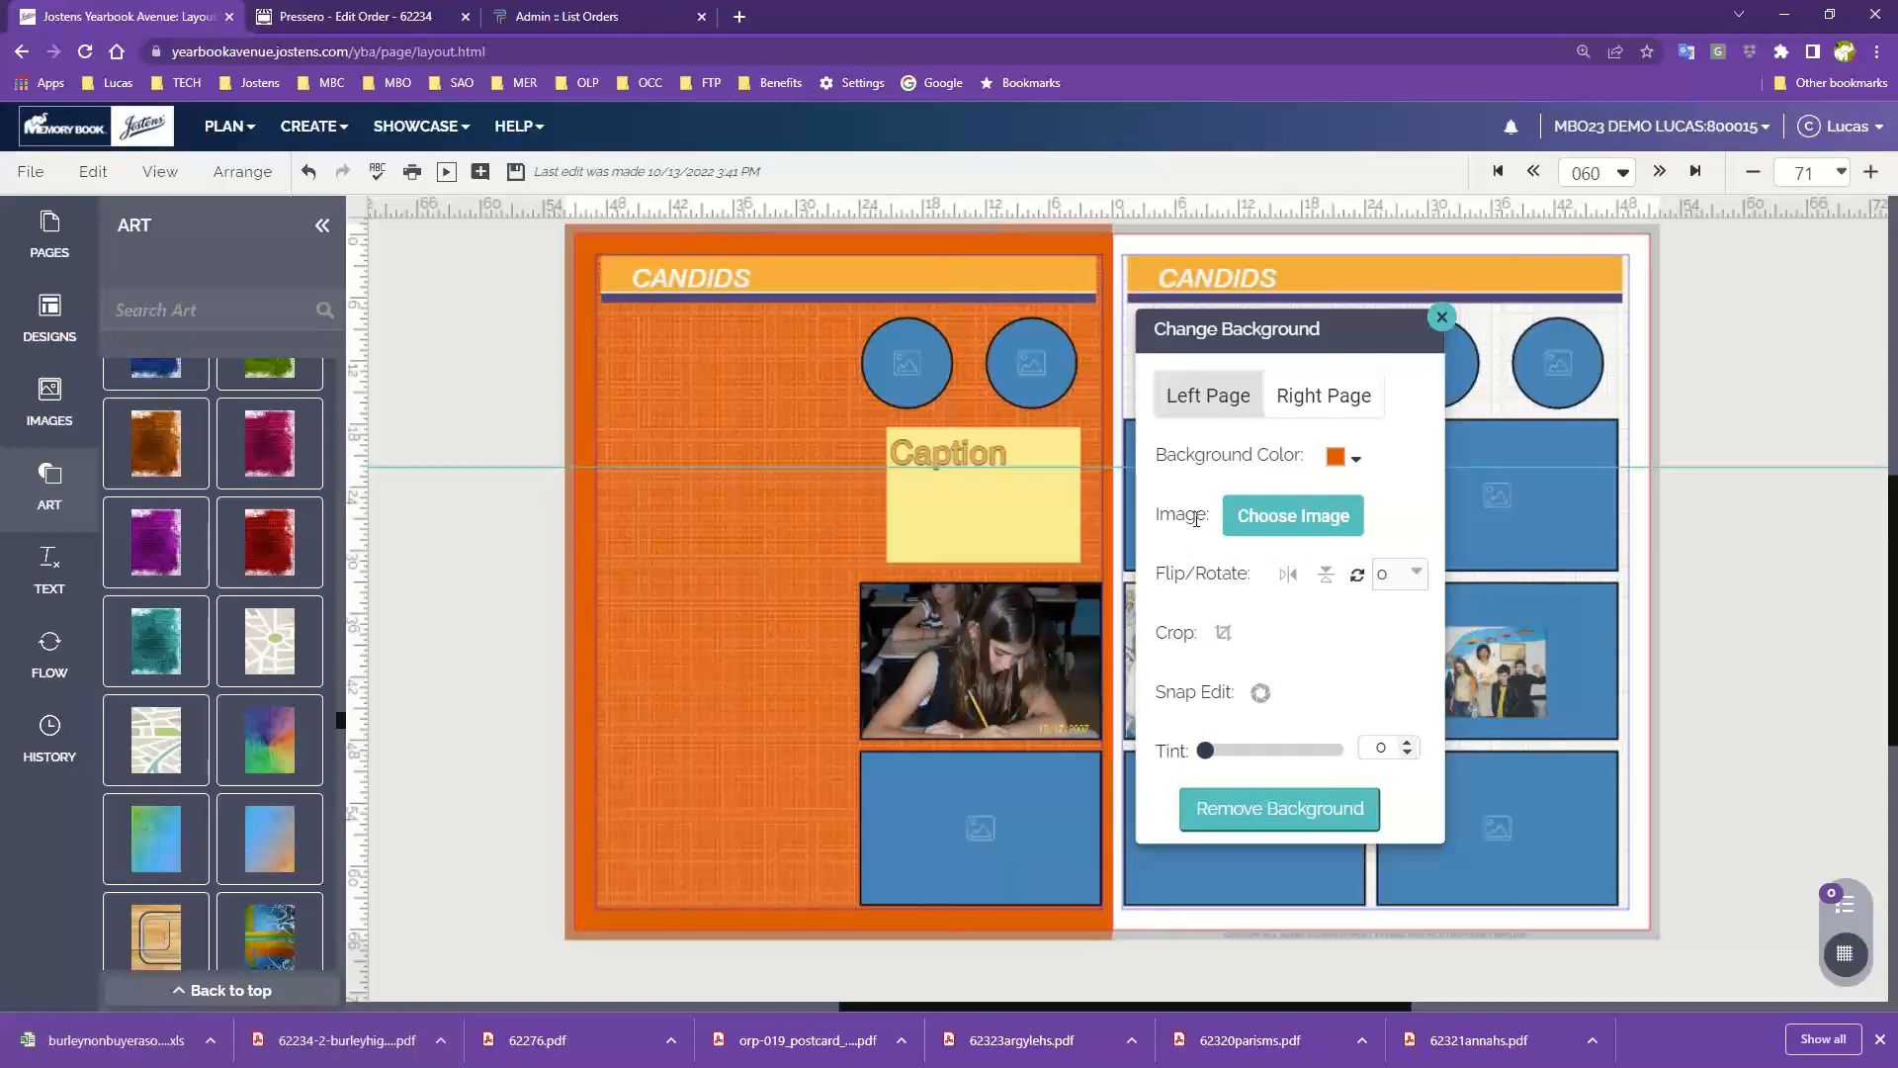
# Step: Start choosing a background image for the left page and set the clipart cover collection to Branching Out
pyautogui.click(1296, 530)
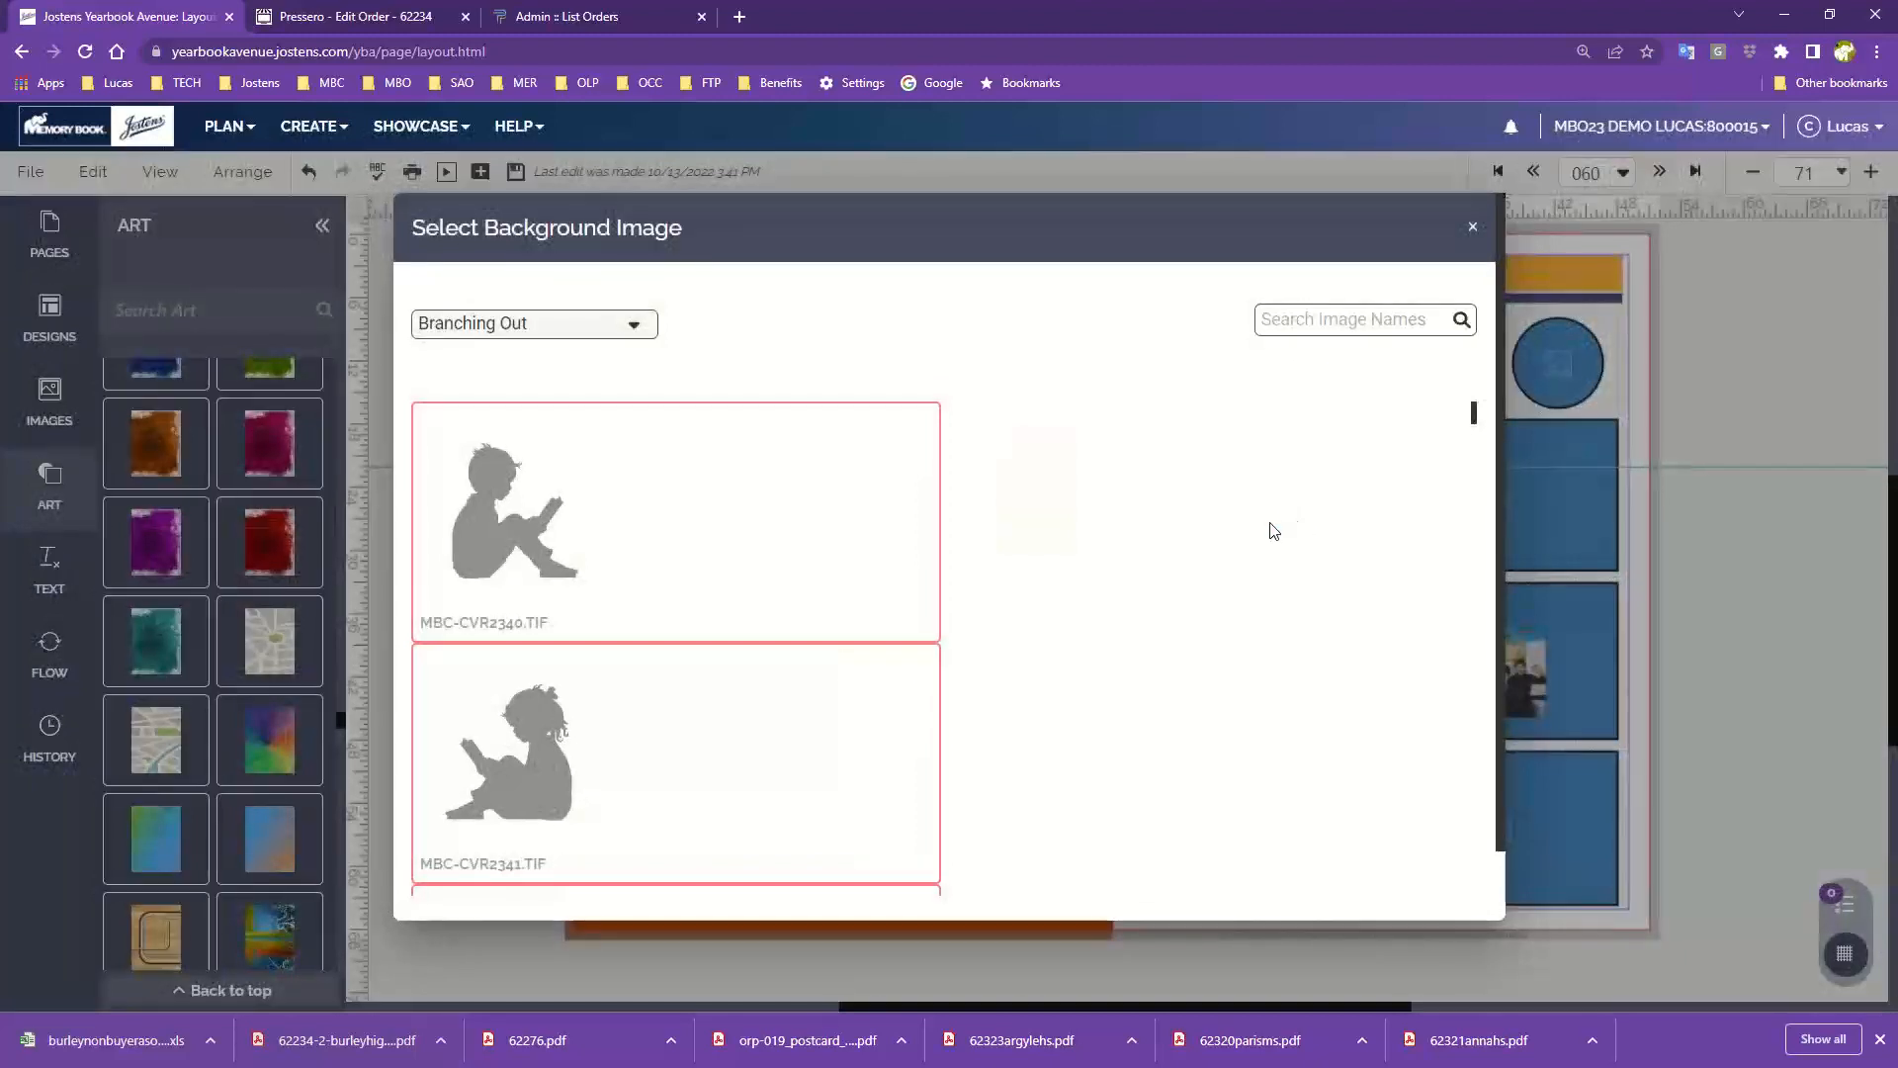
pyautogui.click(598, 337)
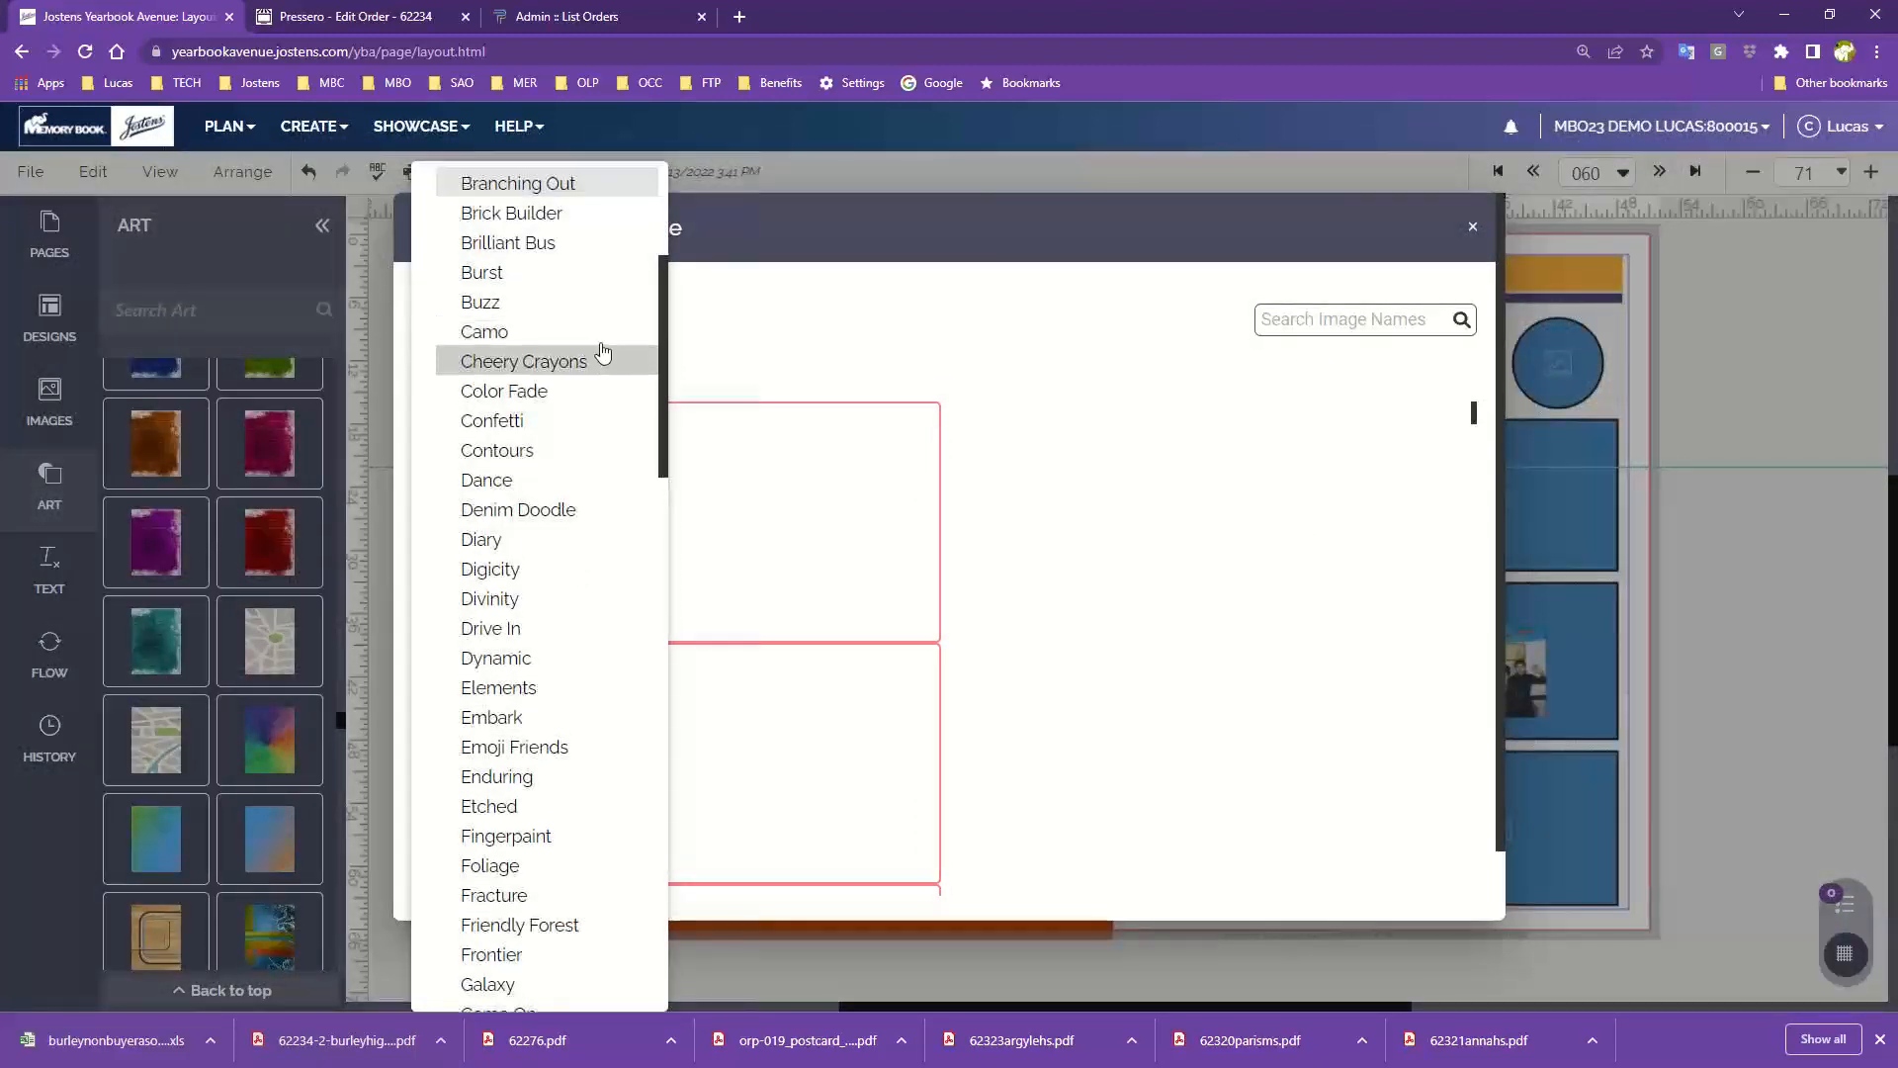
pyautogui.scroll(3, 601, 356)
pyautogui.click(436, 307)
pyautogui.click(435, 276)
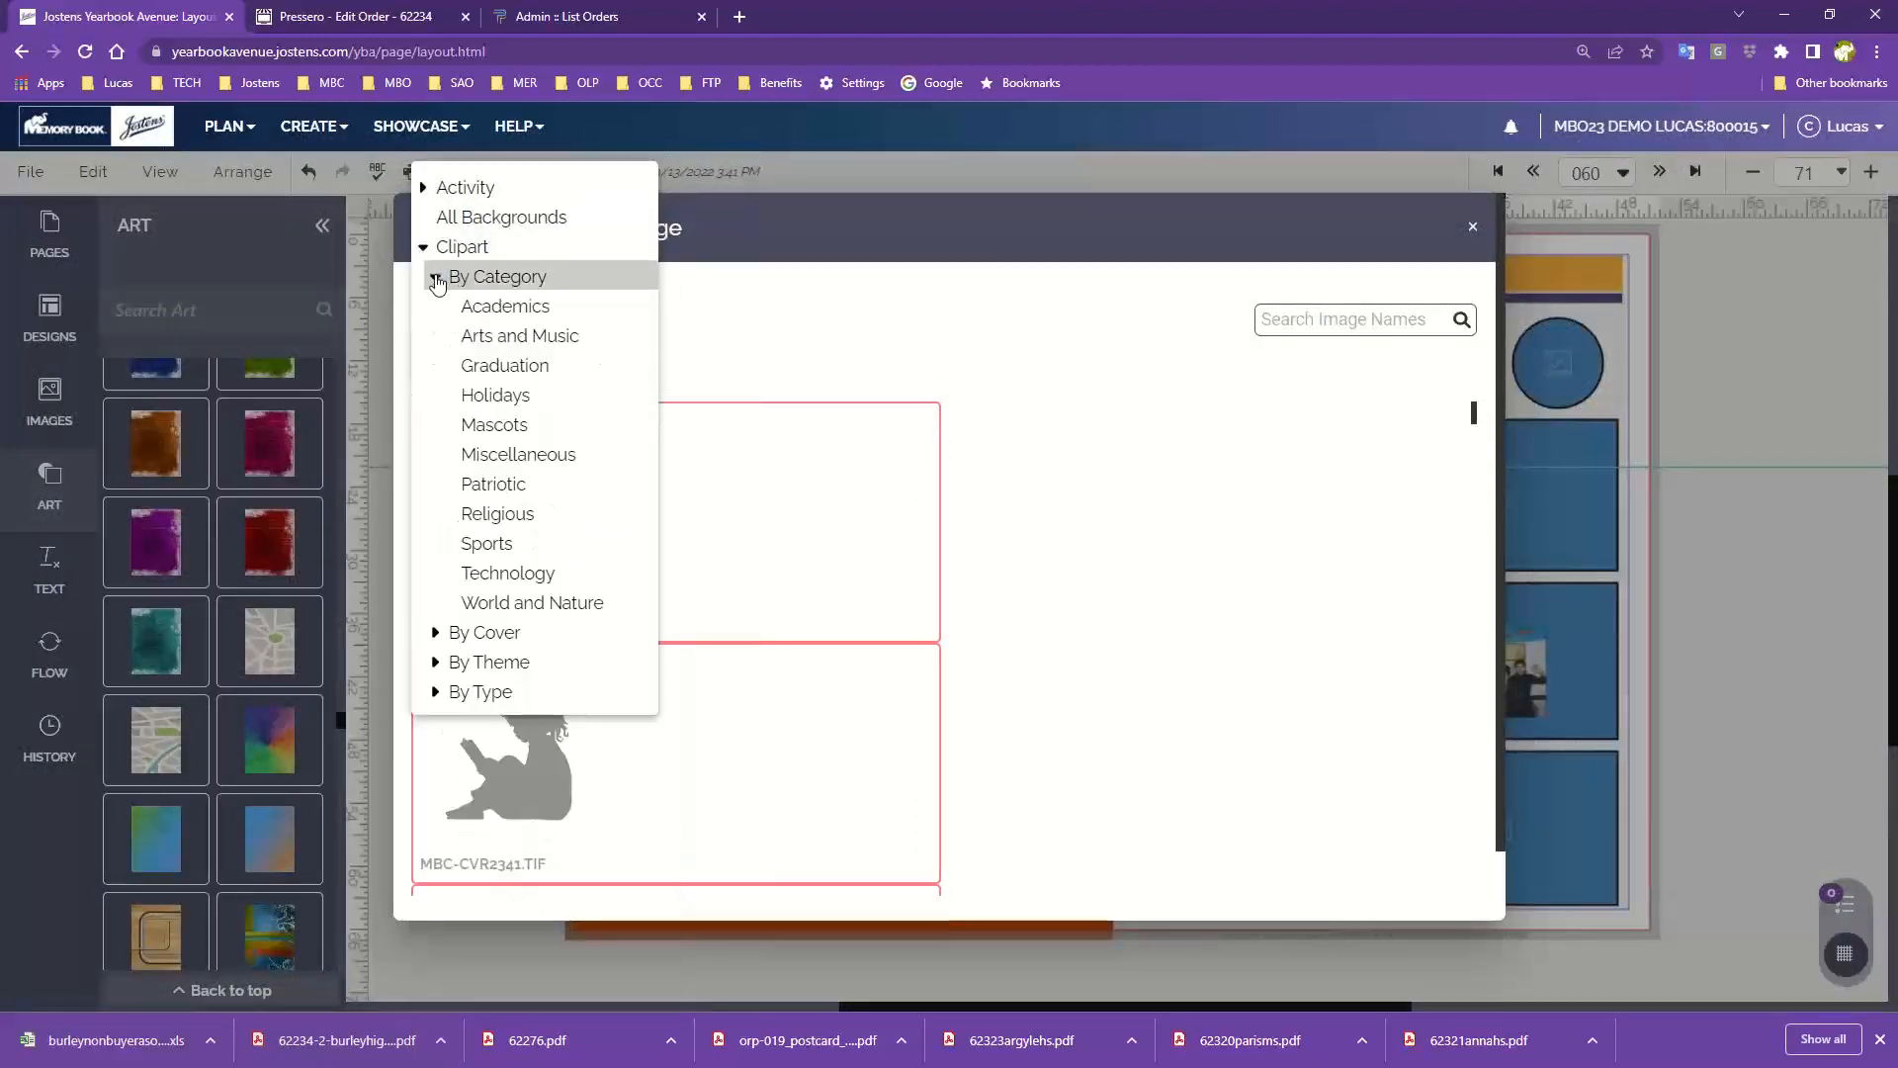
pyautogui.click(425, 249)
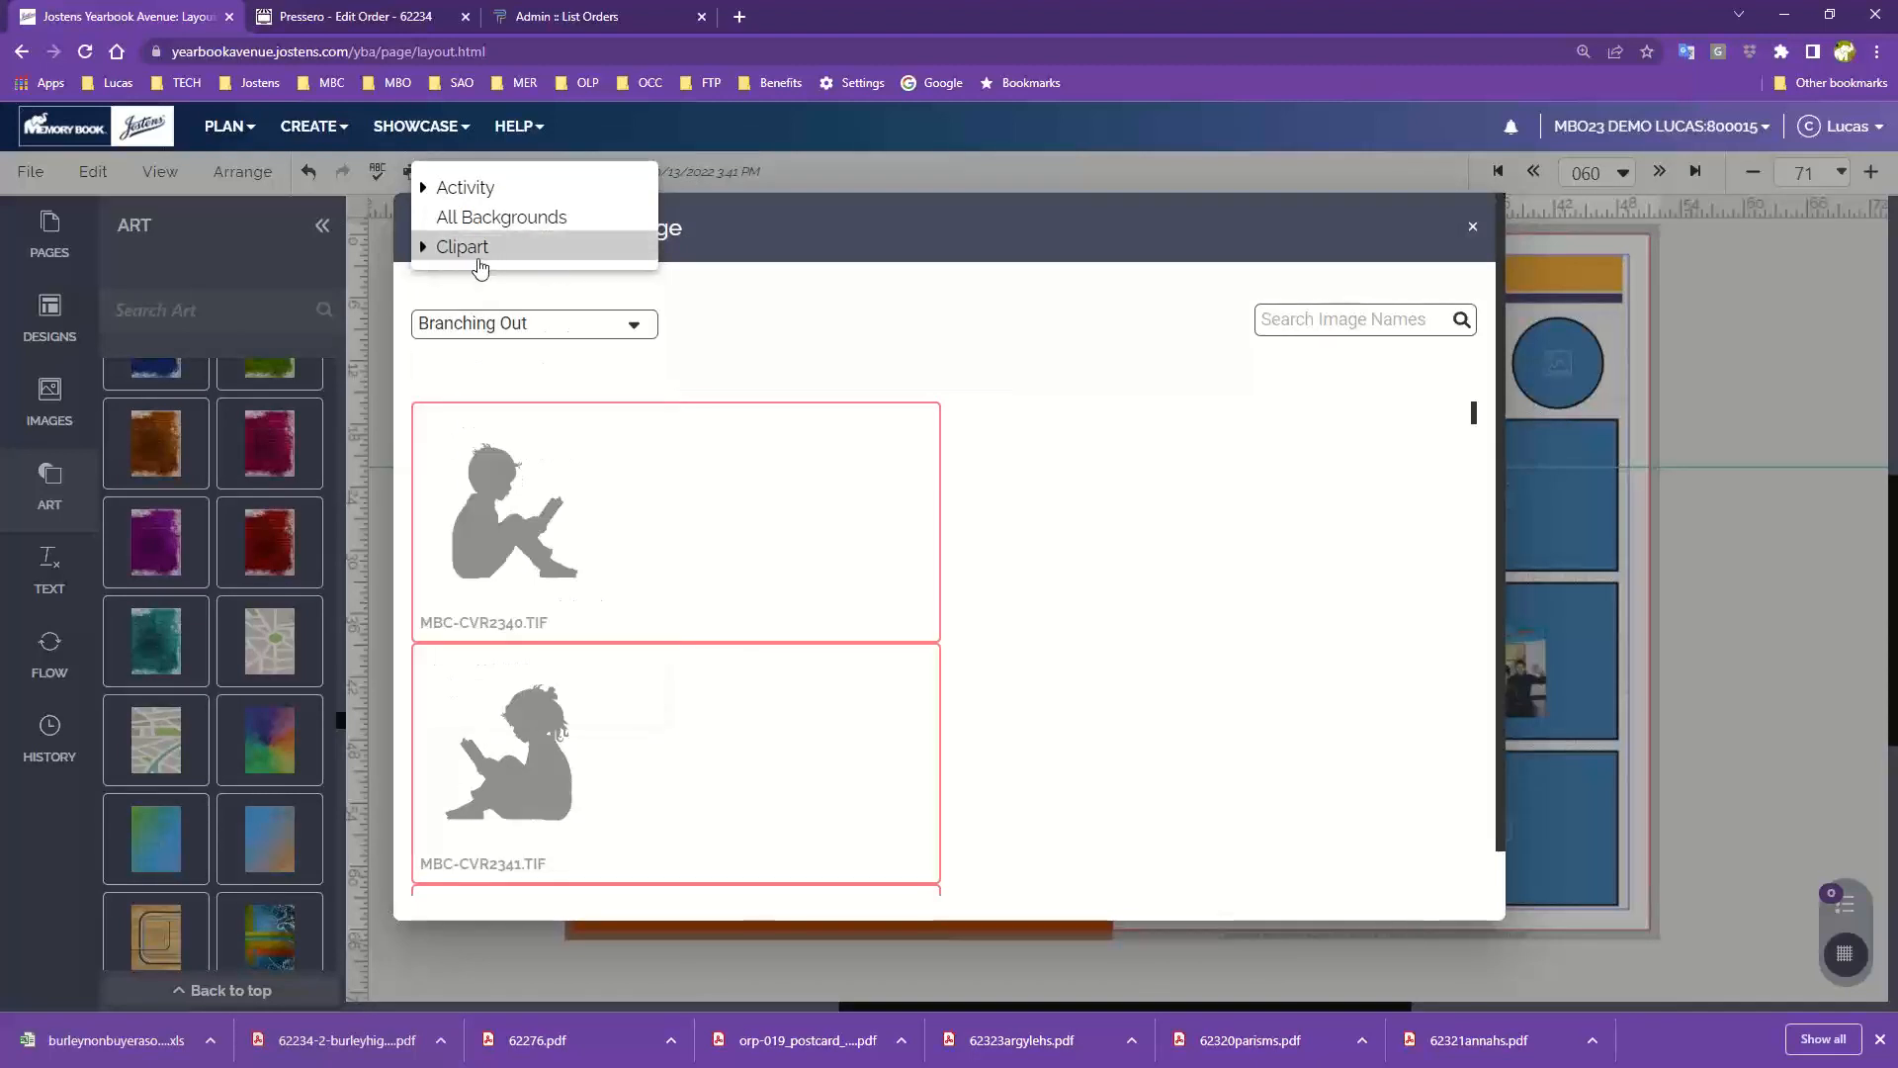
pyautogui.click(512, 332)
pyautogui.click(513, 334)
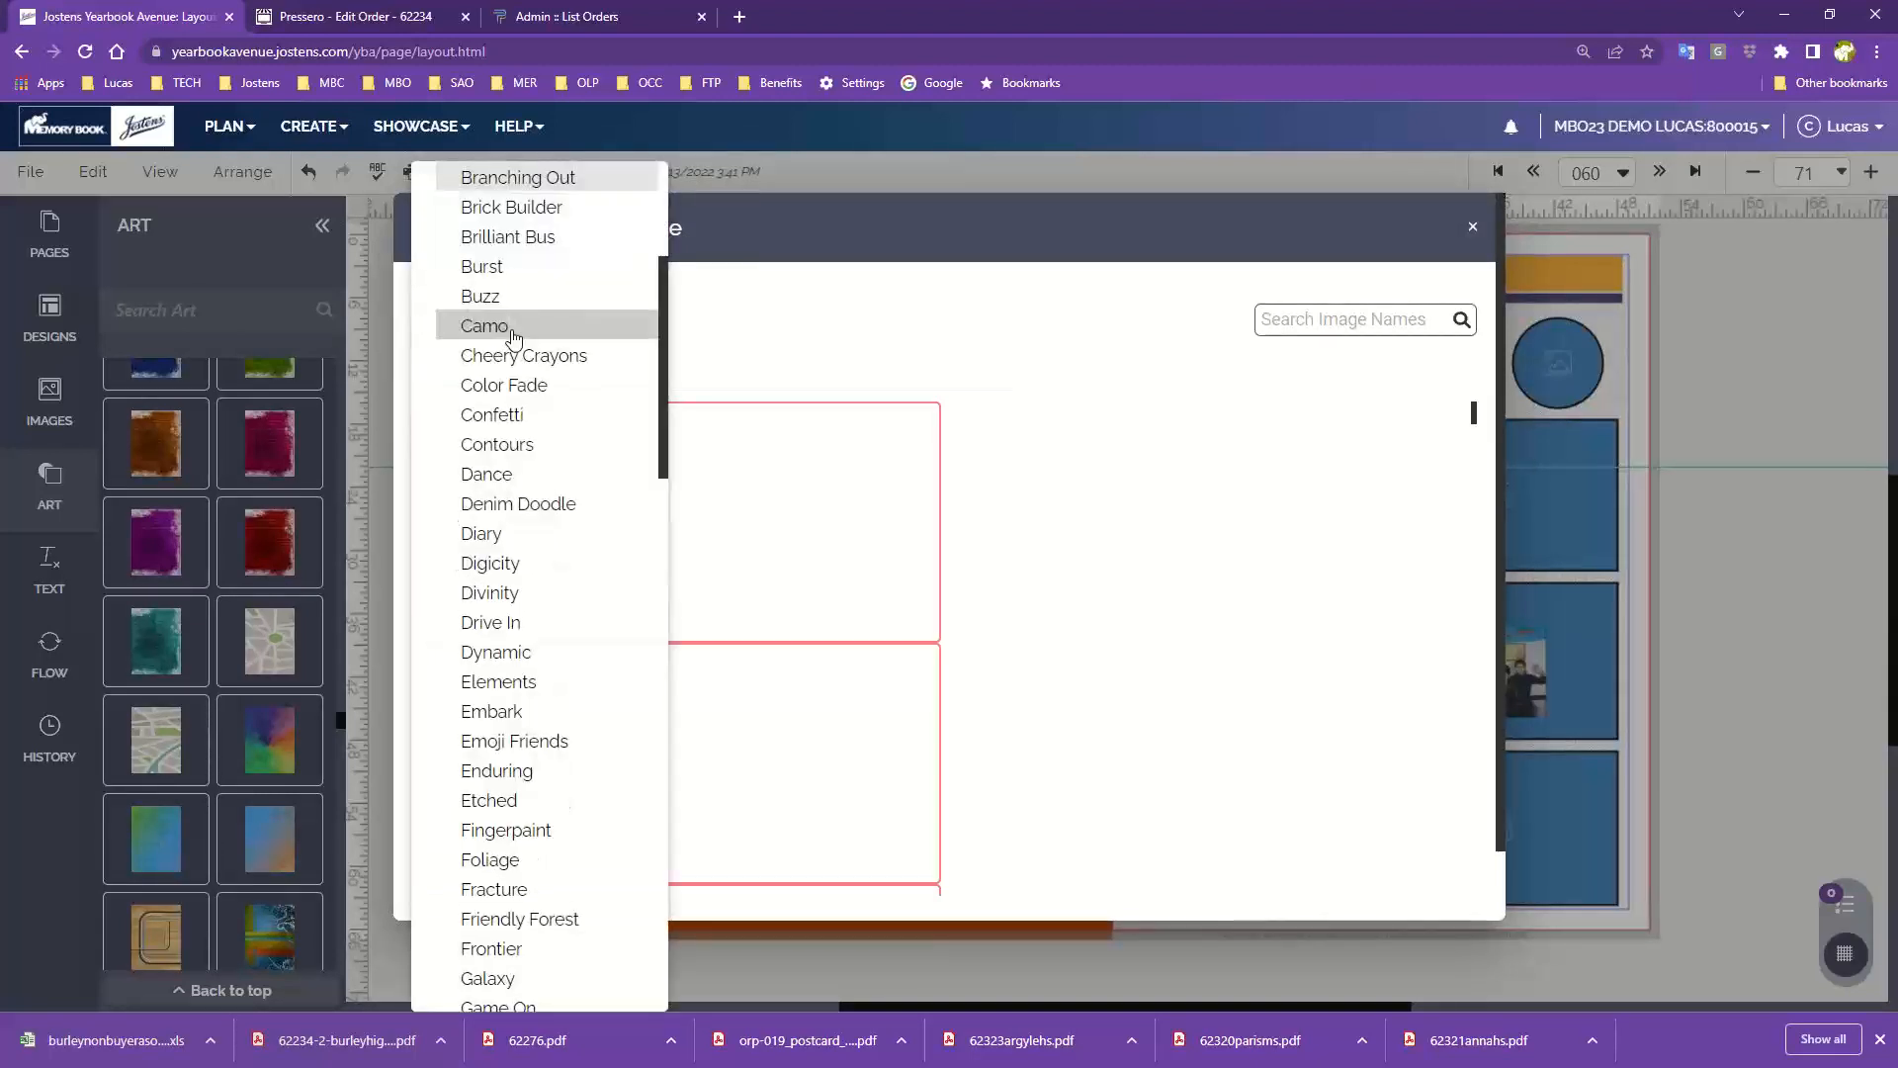
pyautogui.scroll(4, 515, 331)
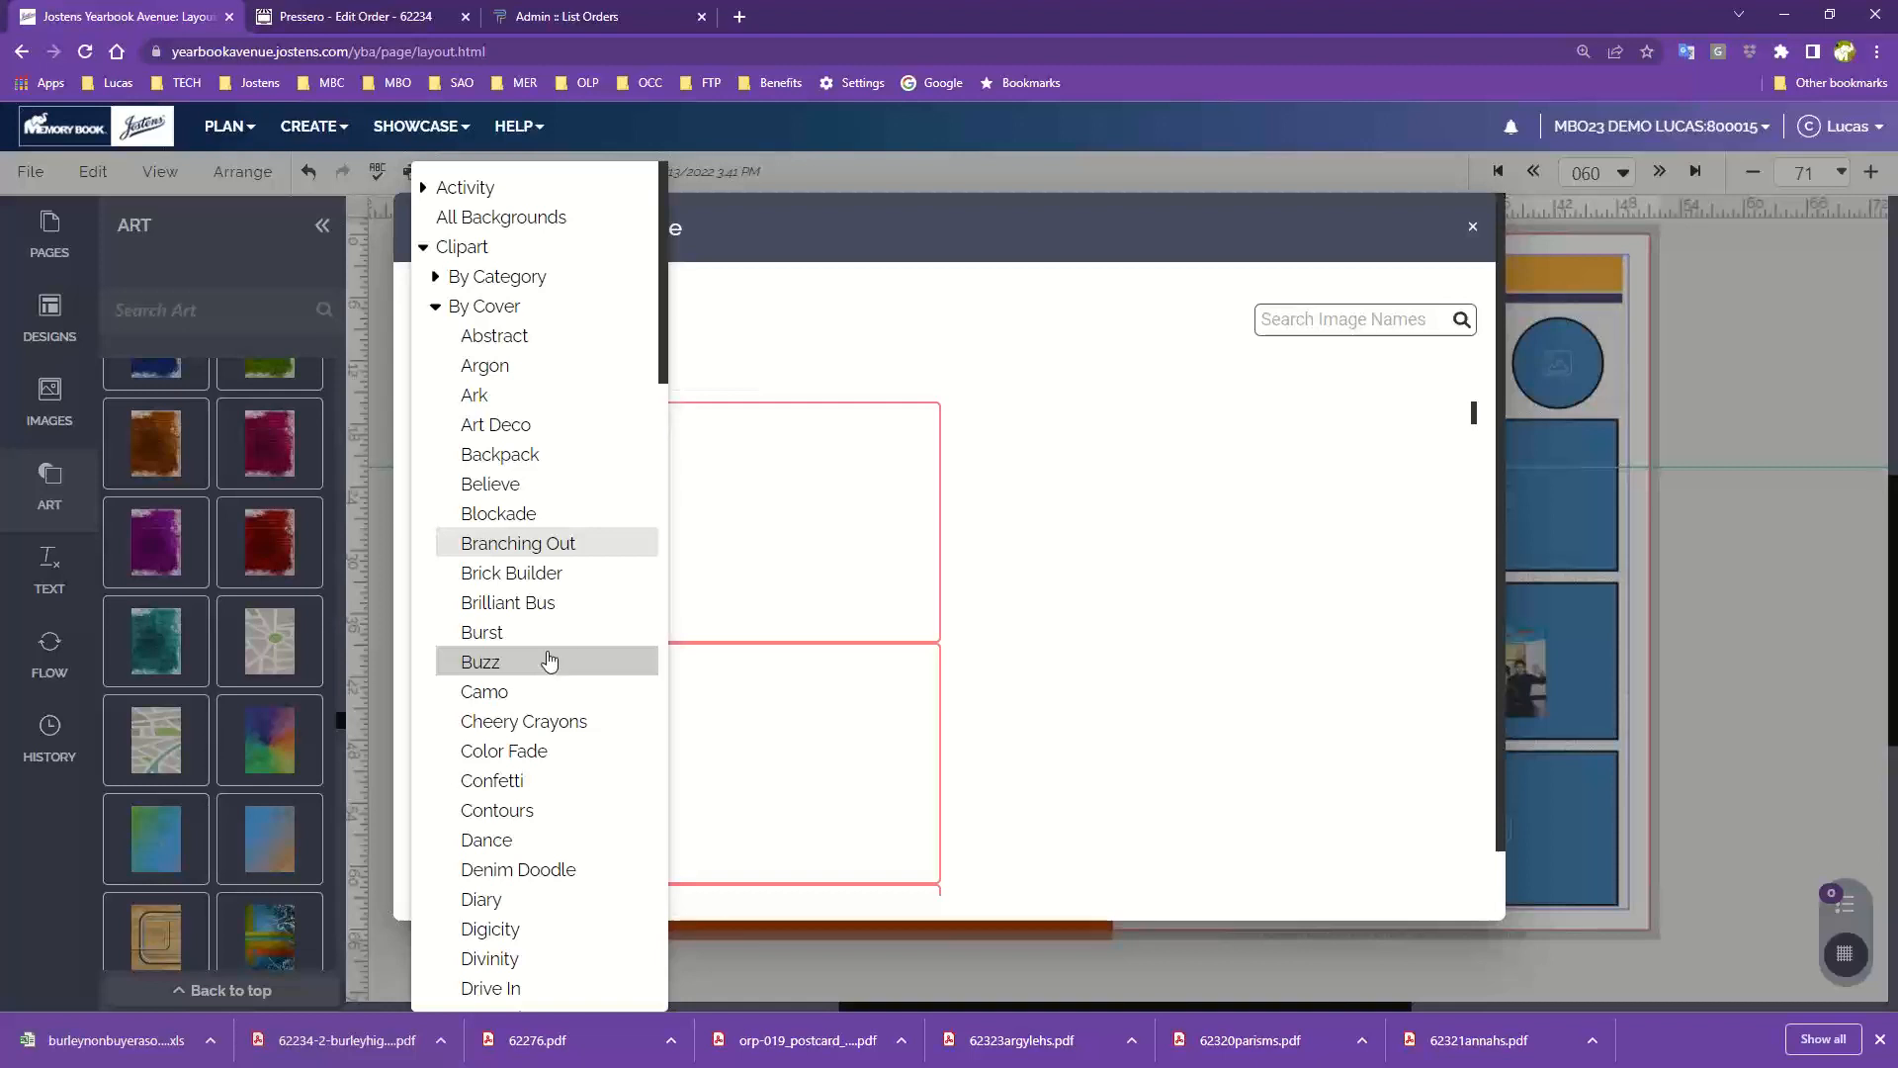
pyautogui.click(491, 550)
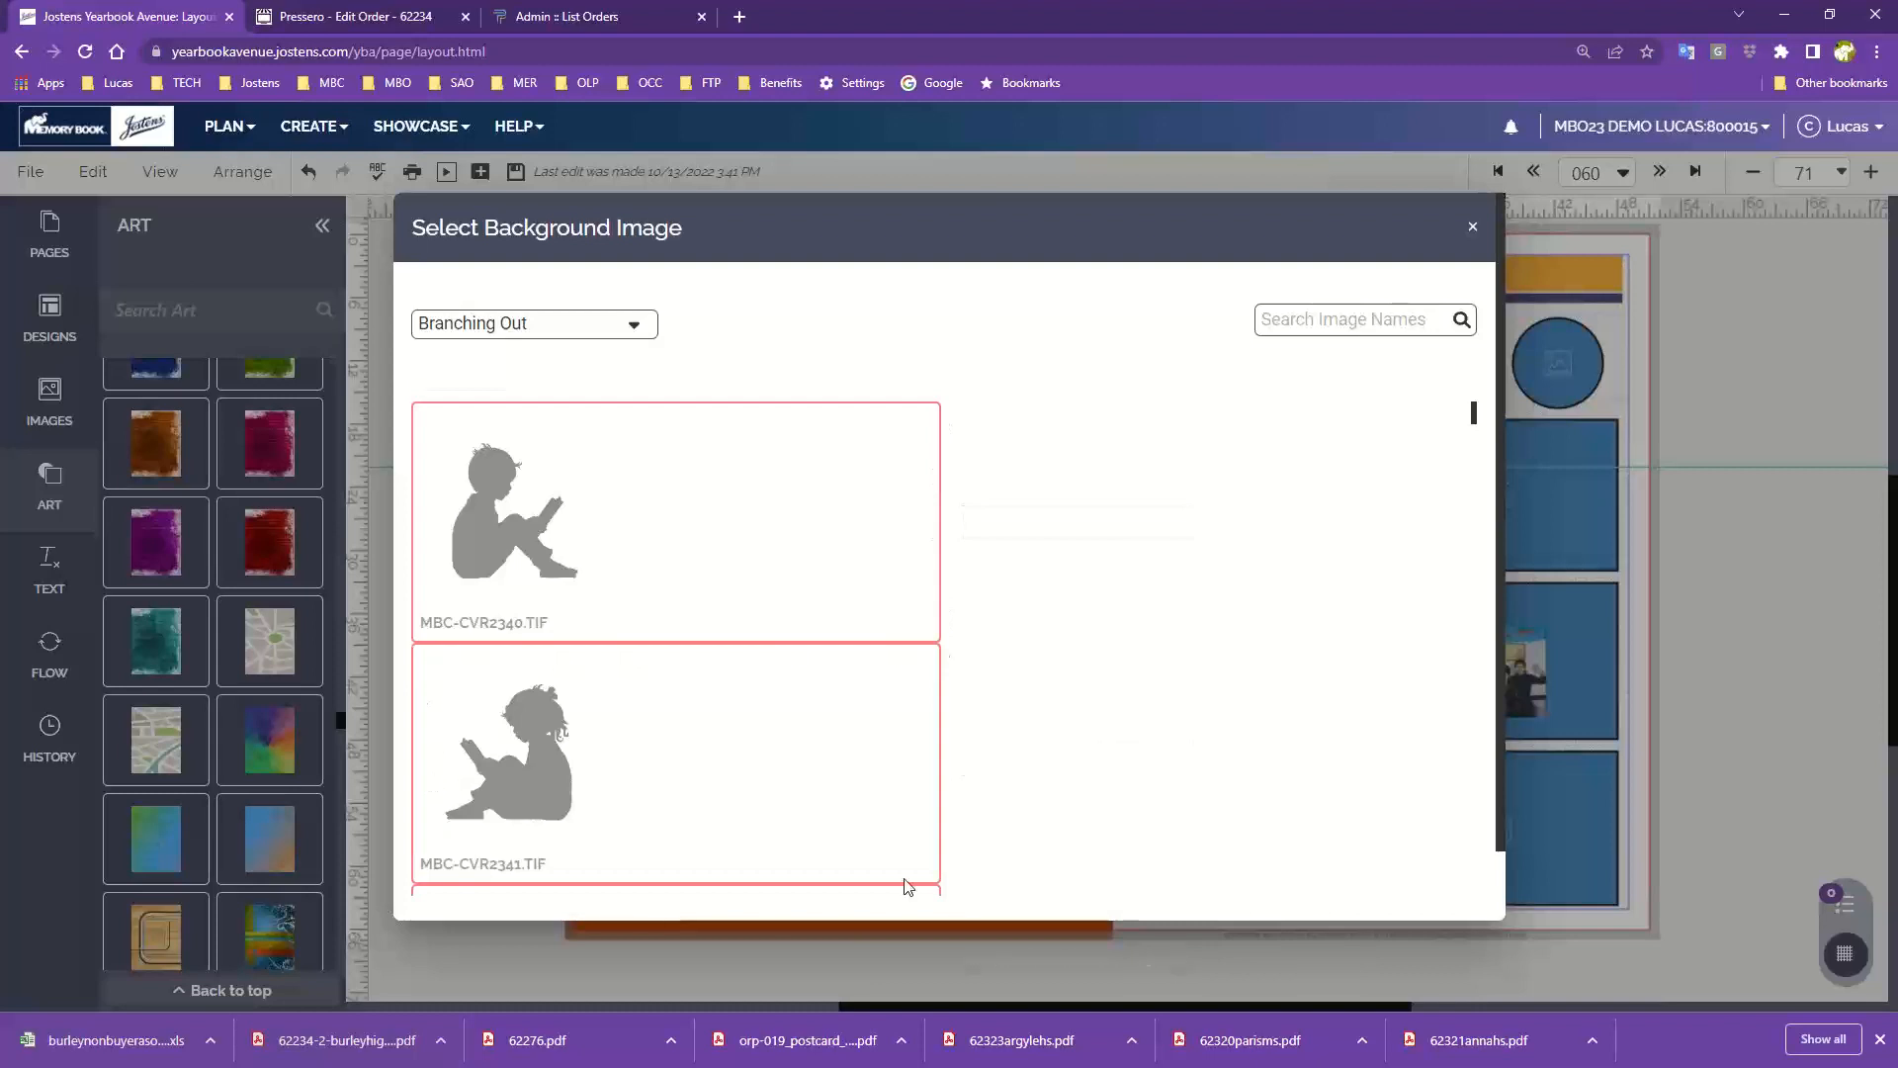
# Step: Look through the Branching Out cover images for ones that can be used as a page background
pyautogui.scroll(-5, 813, 686)
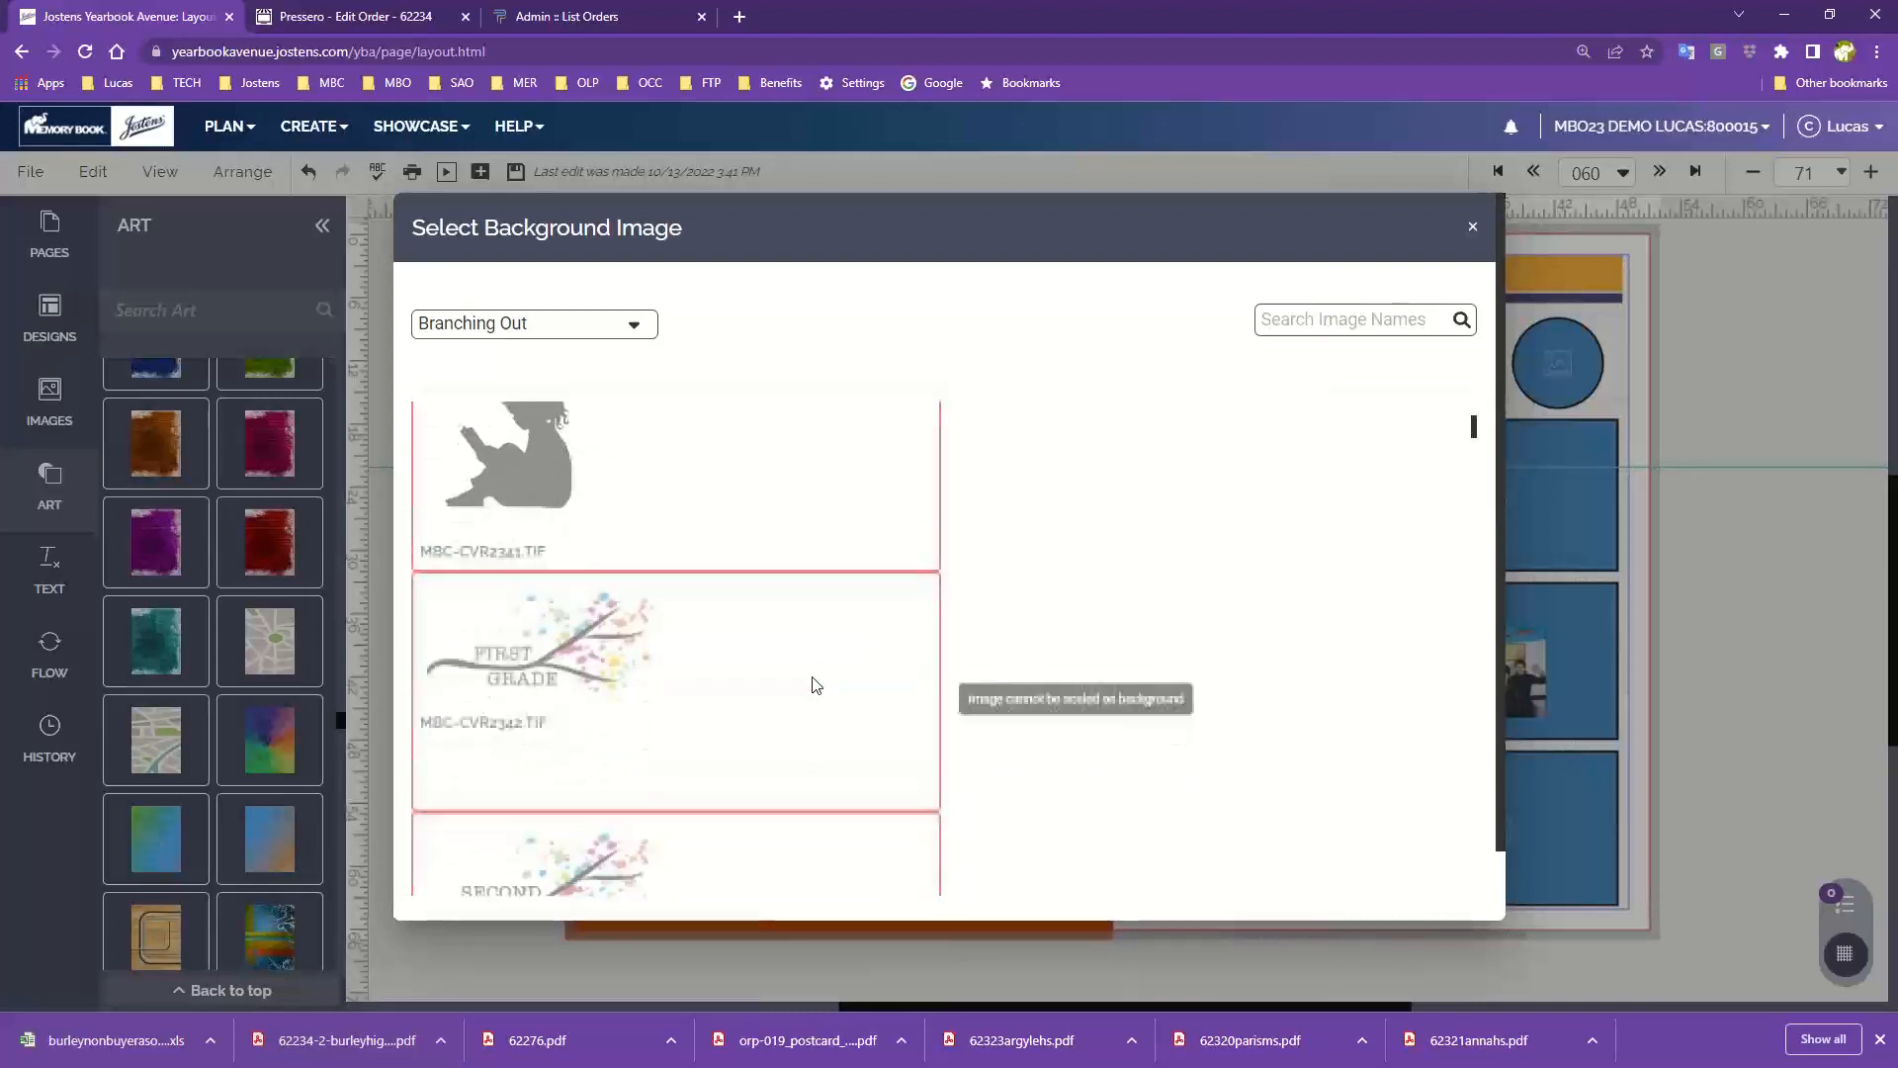
pyautogui.scroll(-15, 692, 659)
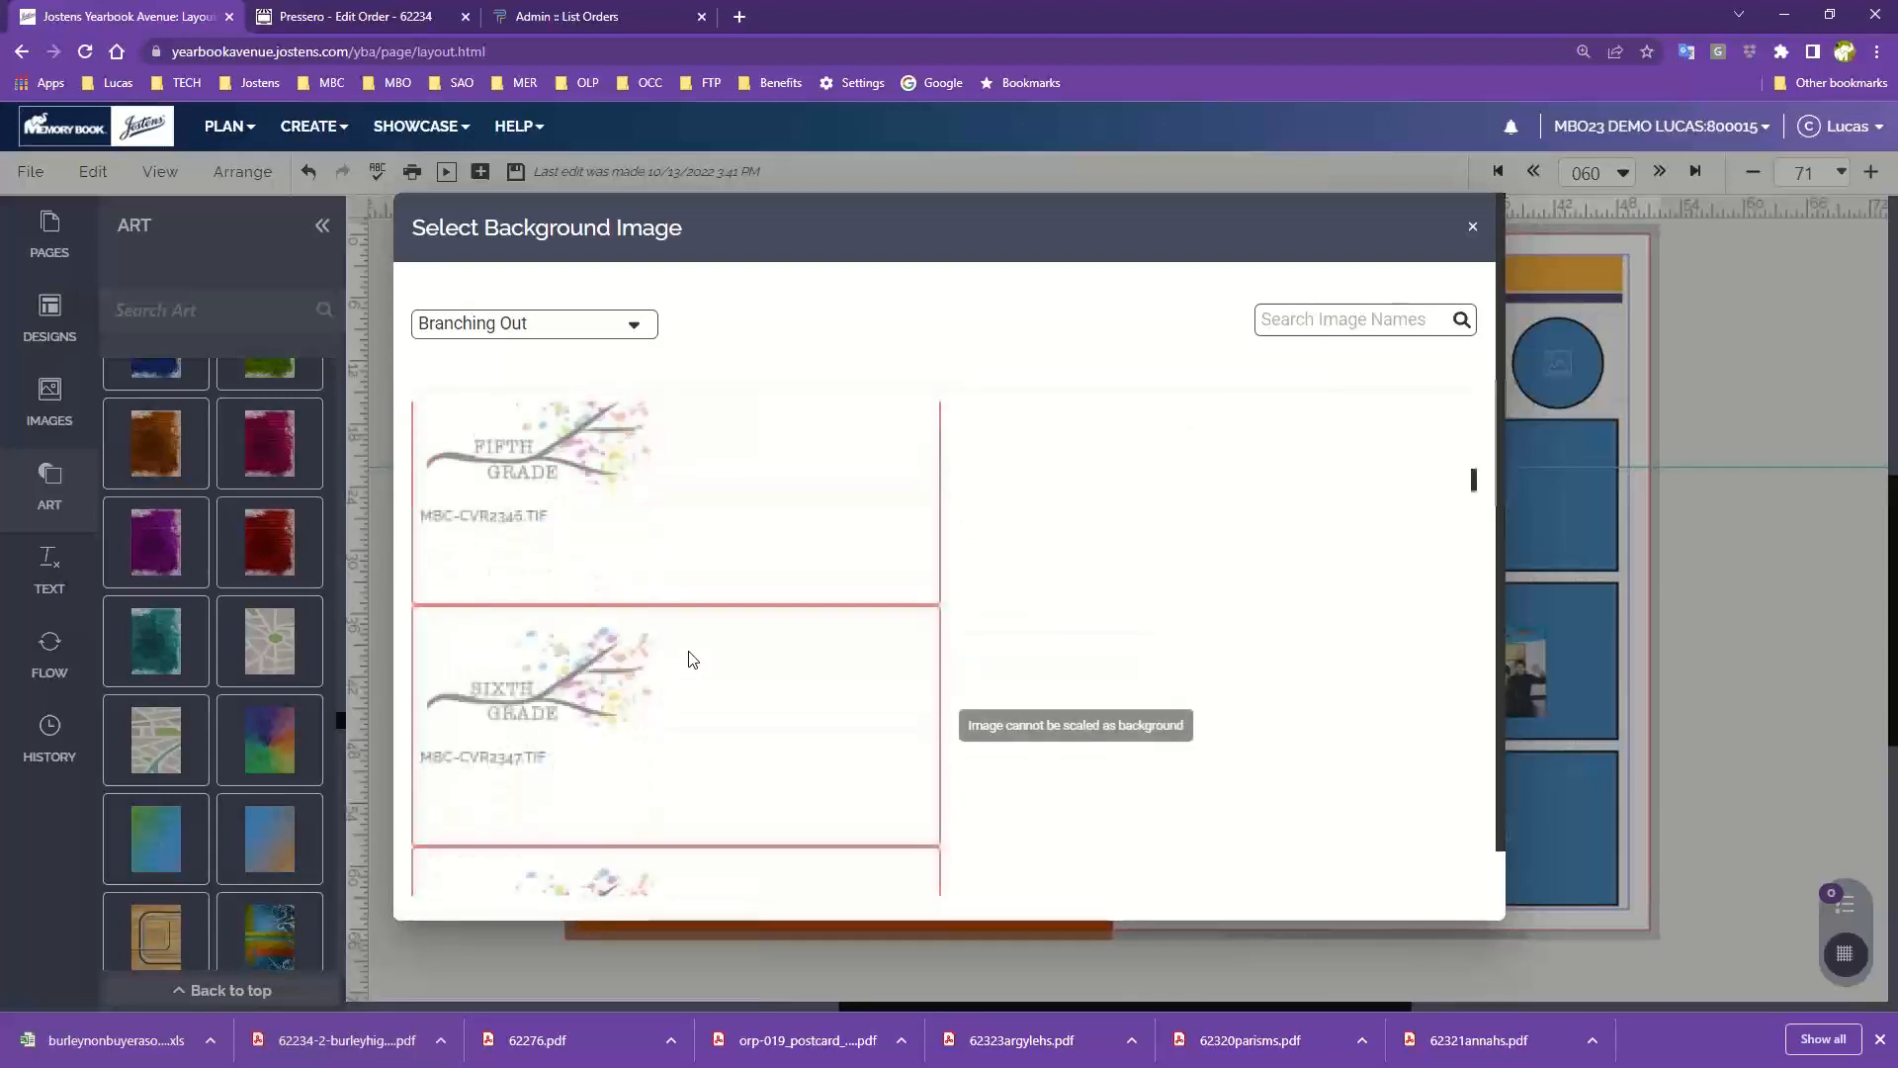
pyautogui.scroll(-15, 692, 660)
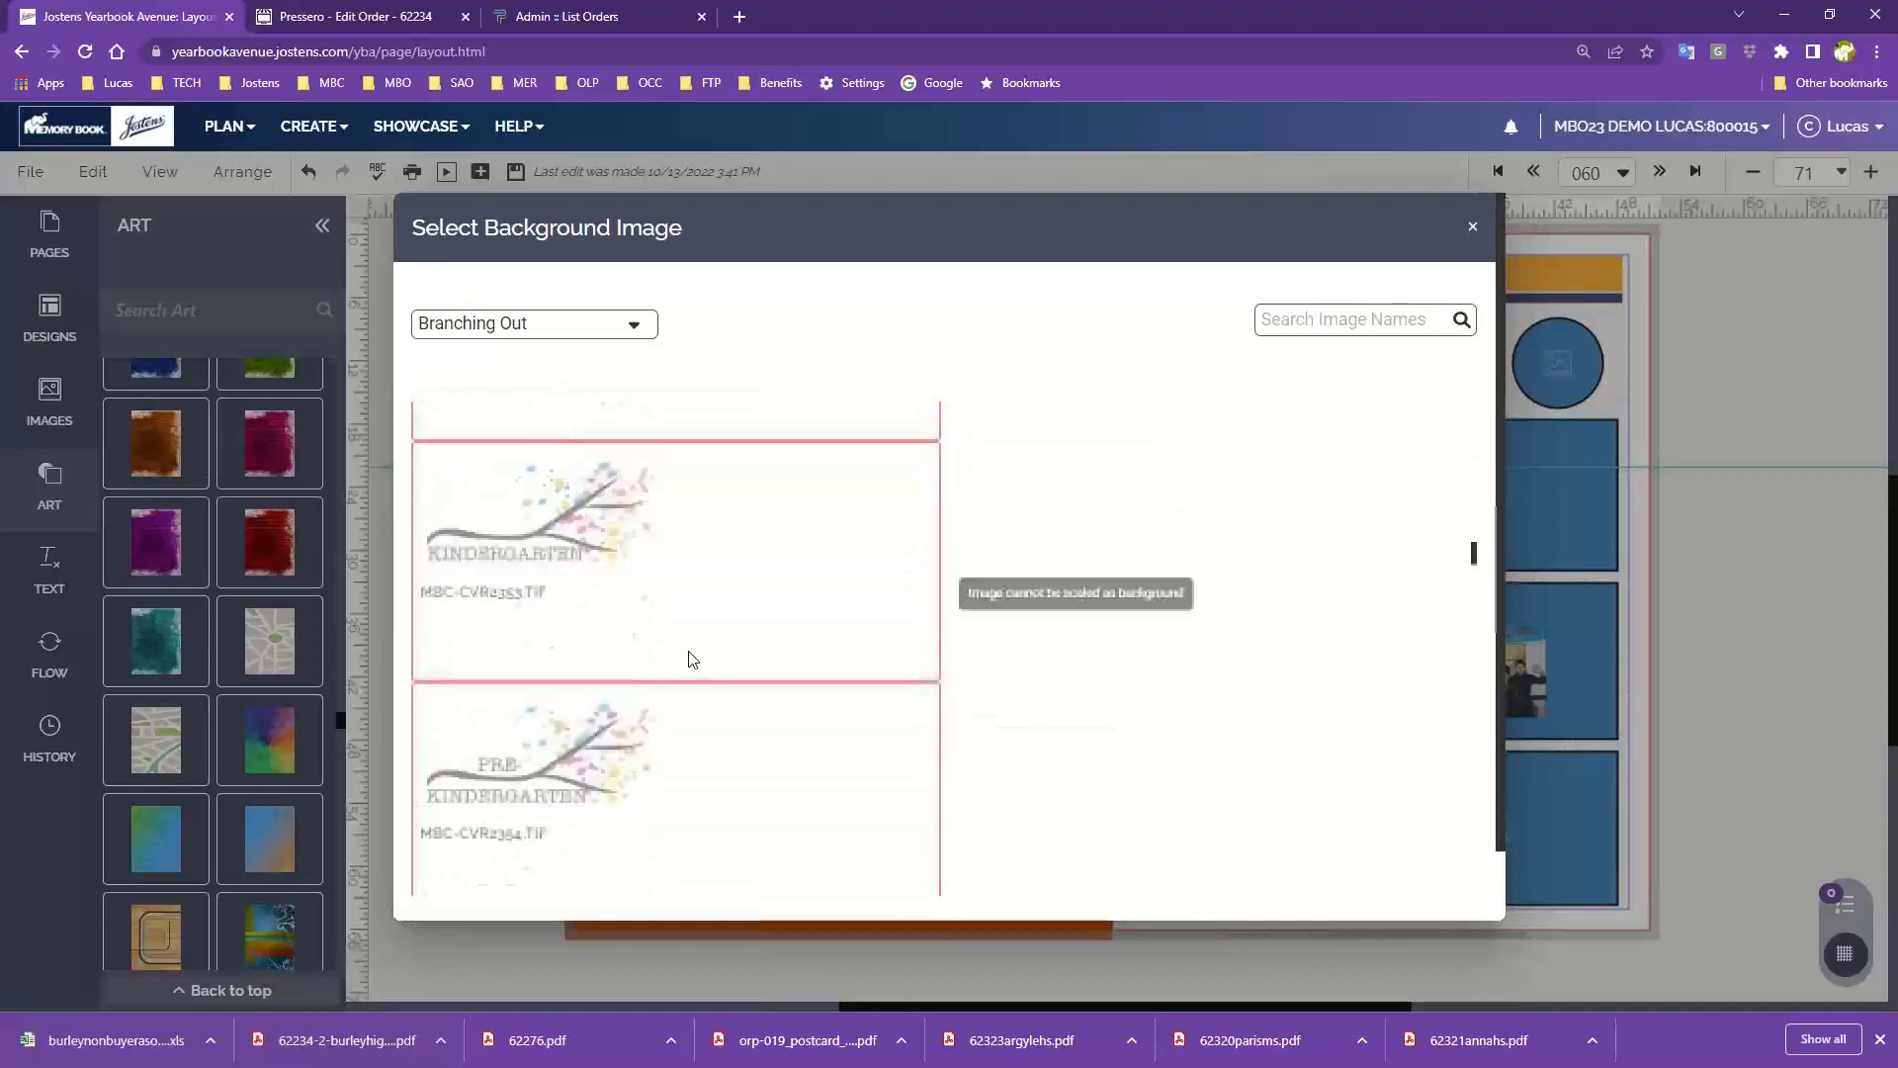
pyautogui.scroll(-12, 540, 582)
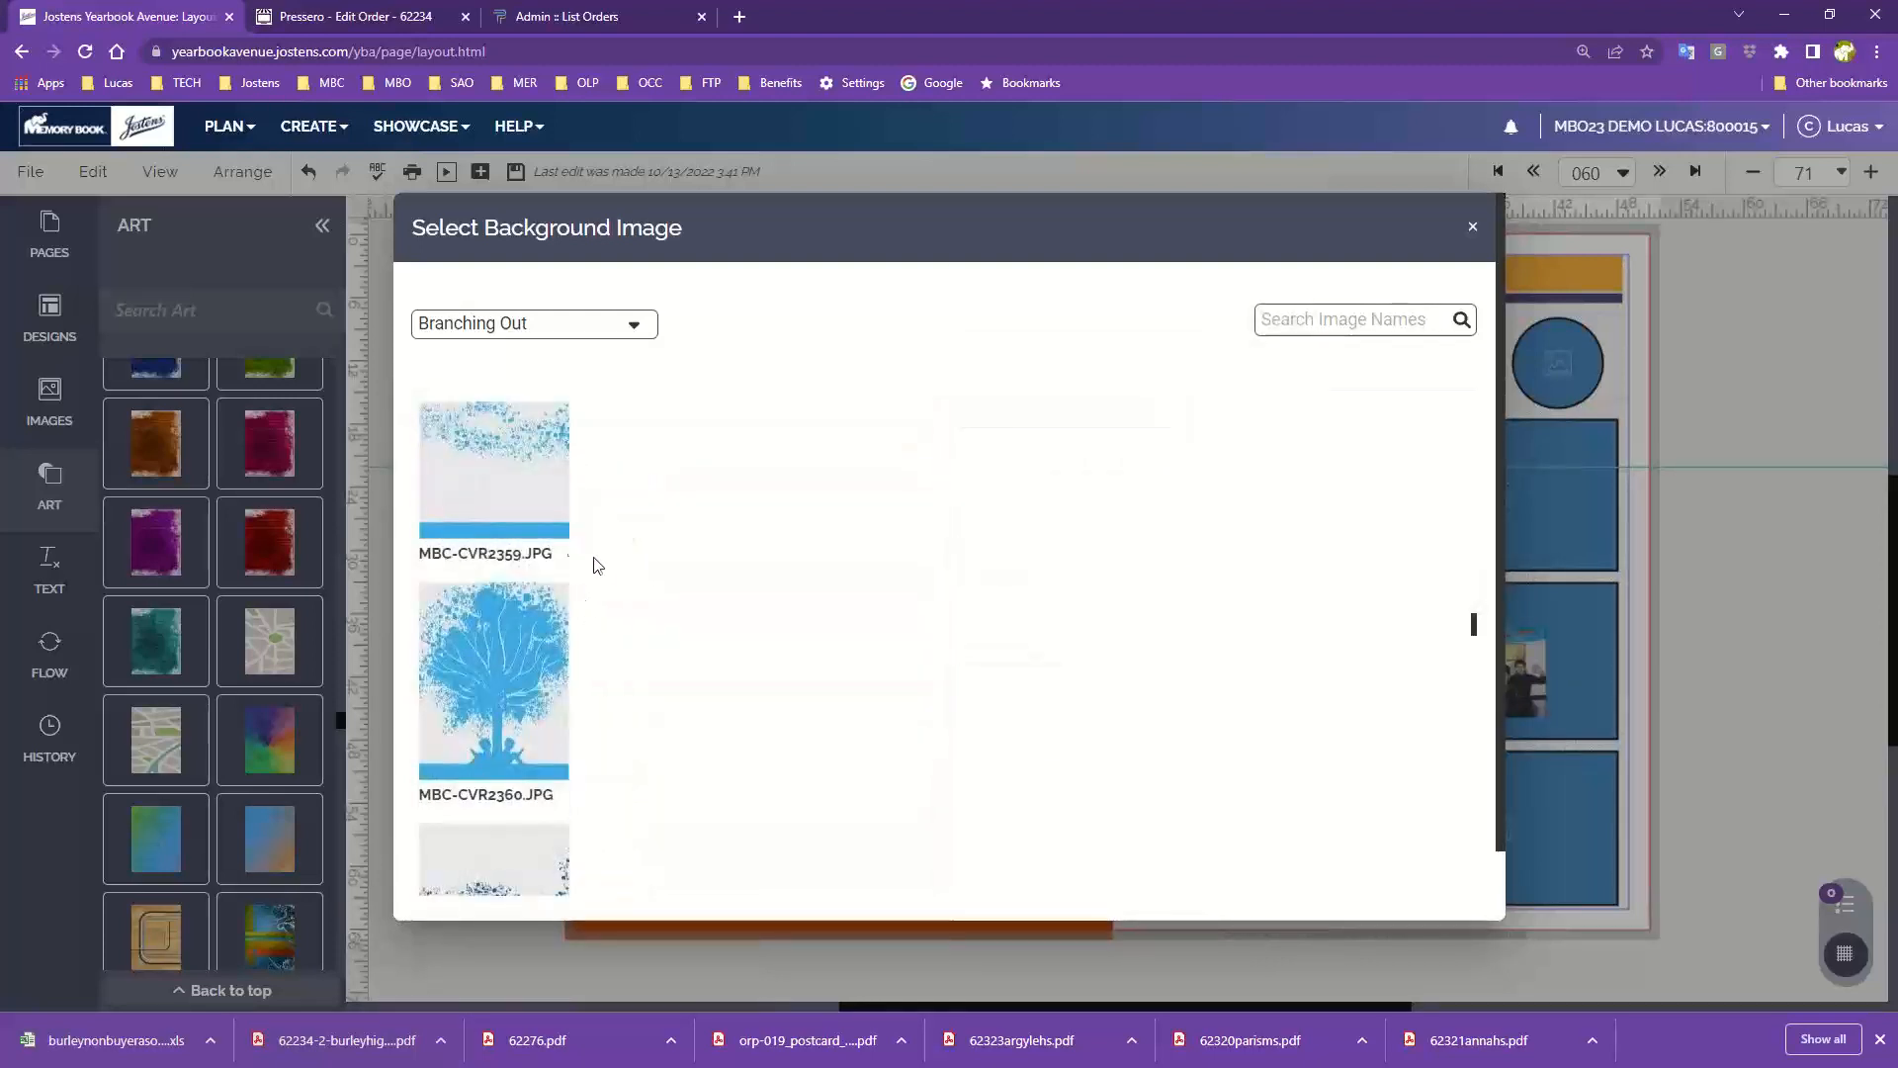
pyautogui.scroll(-6, 562, 563)
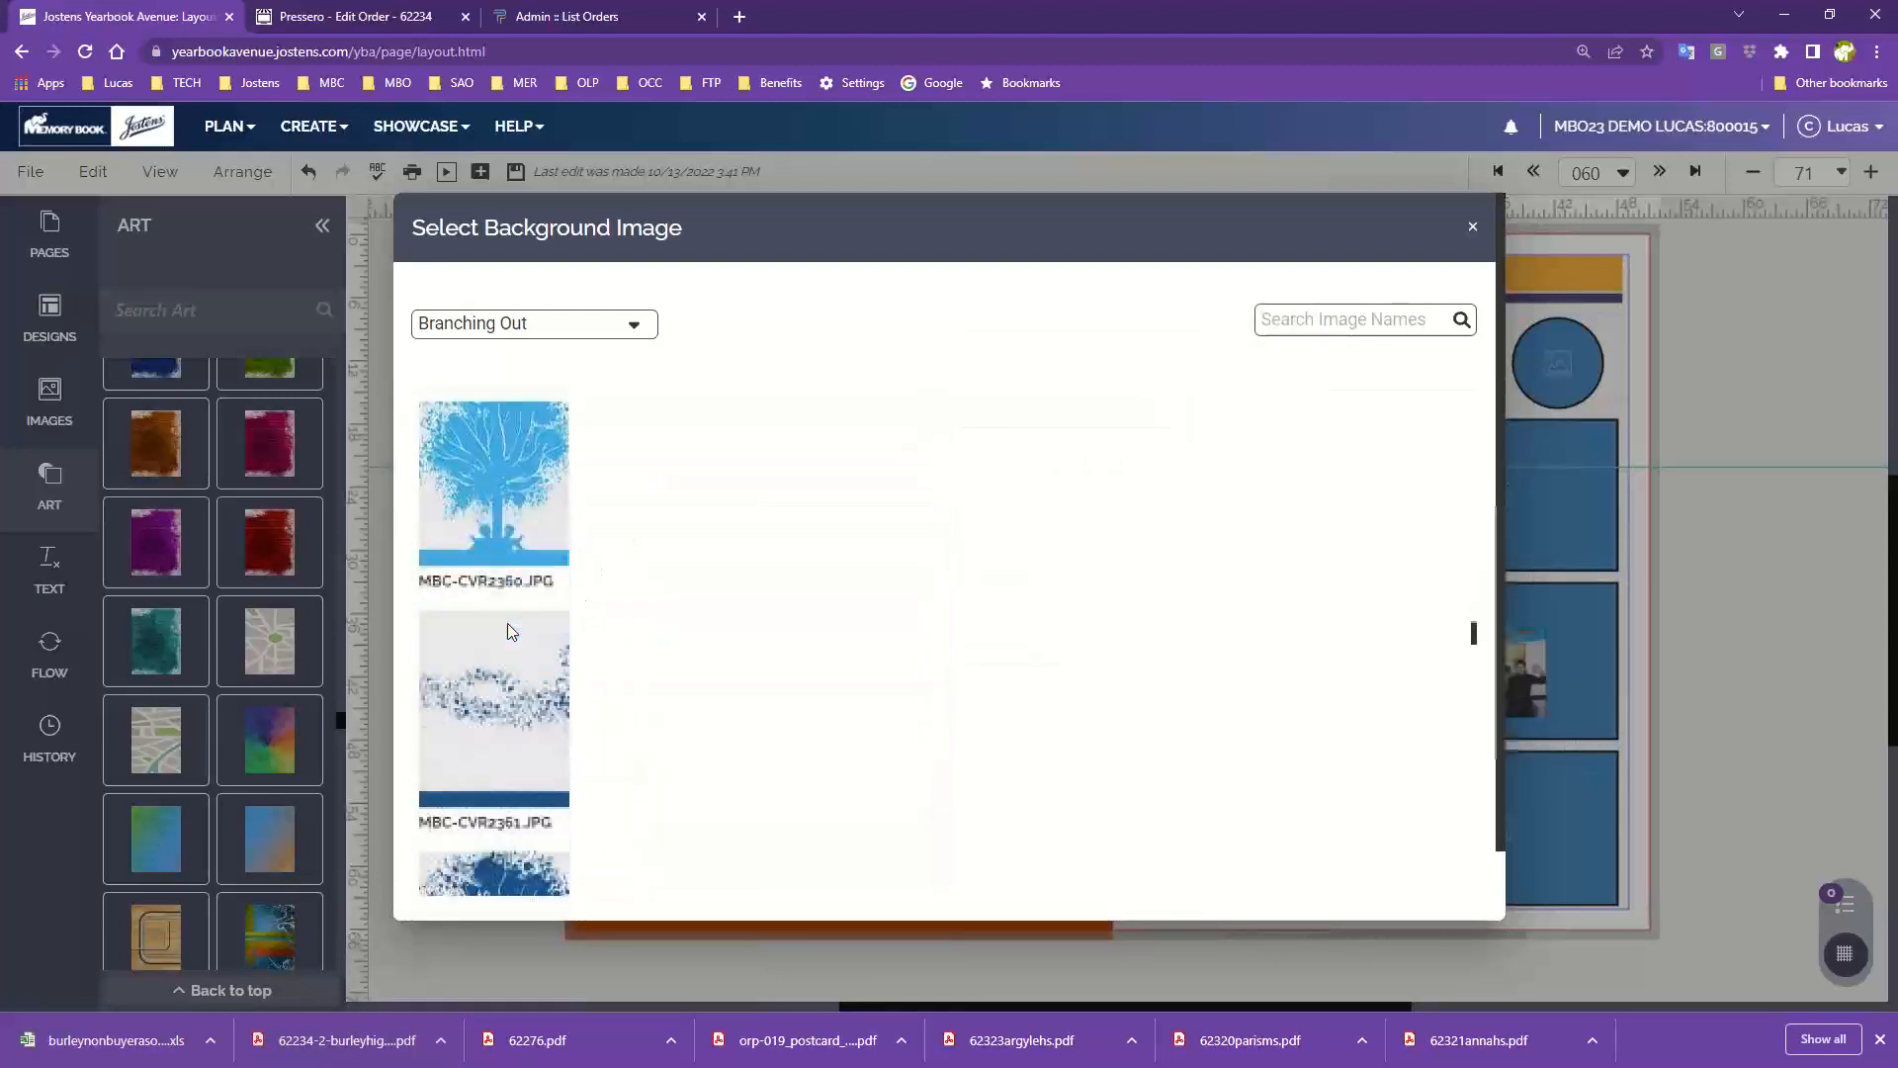
pyautogui.scroll(-12, 508, 625)
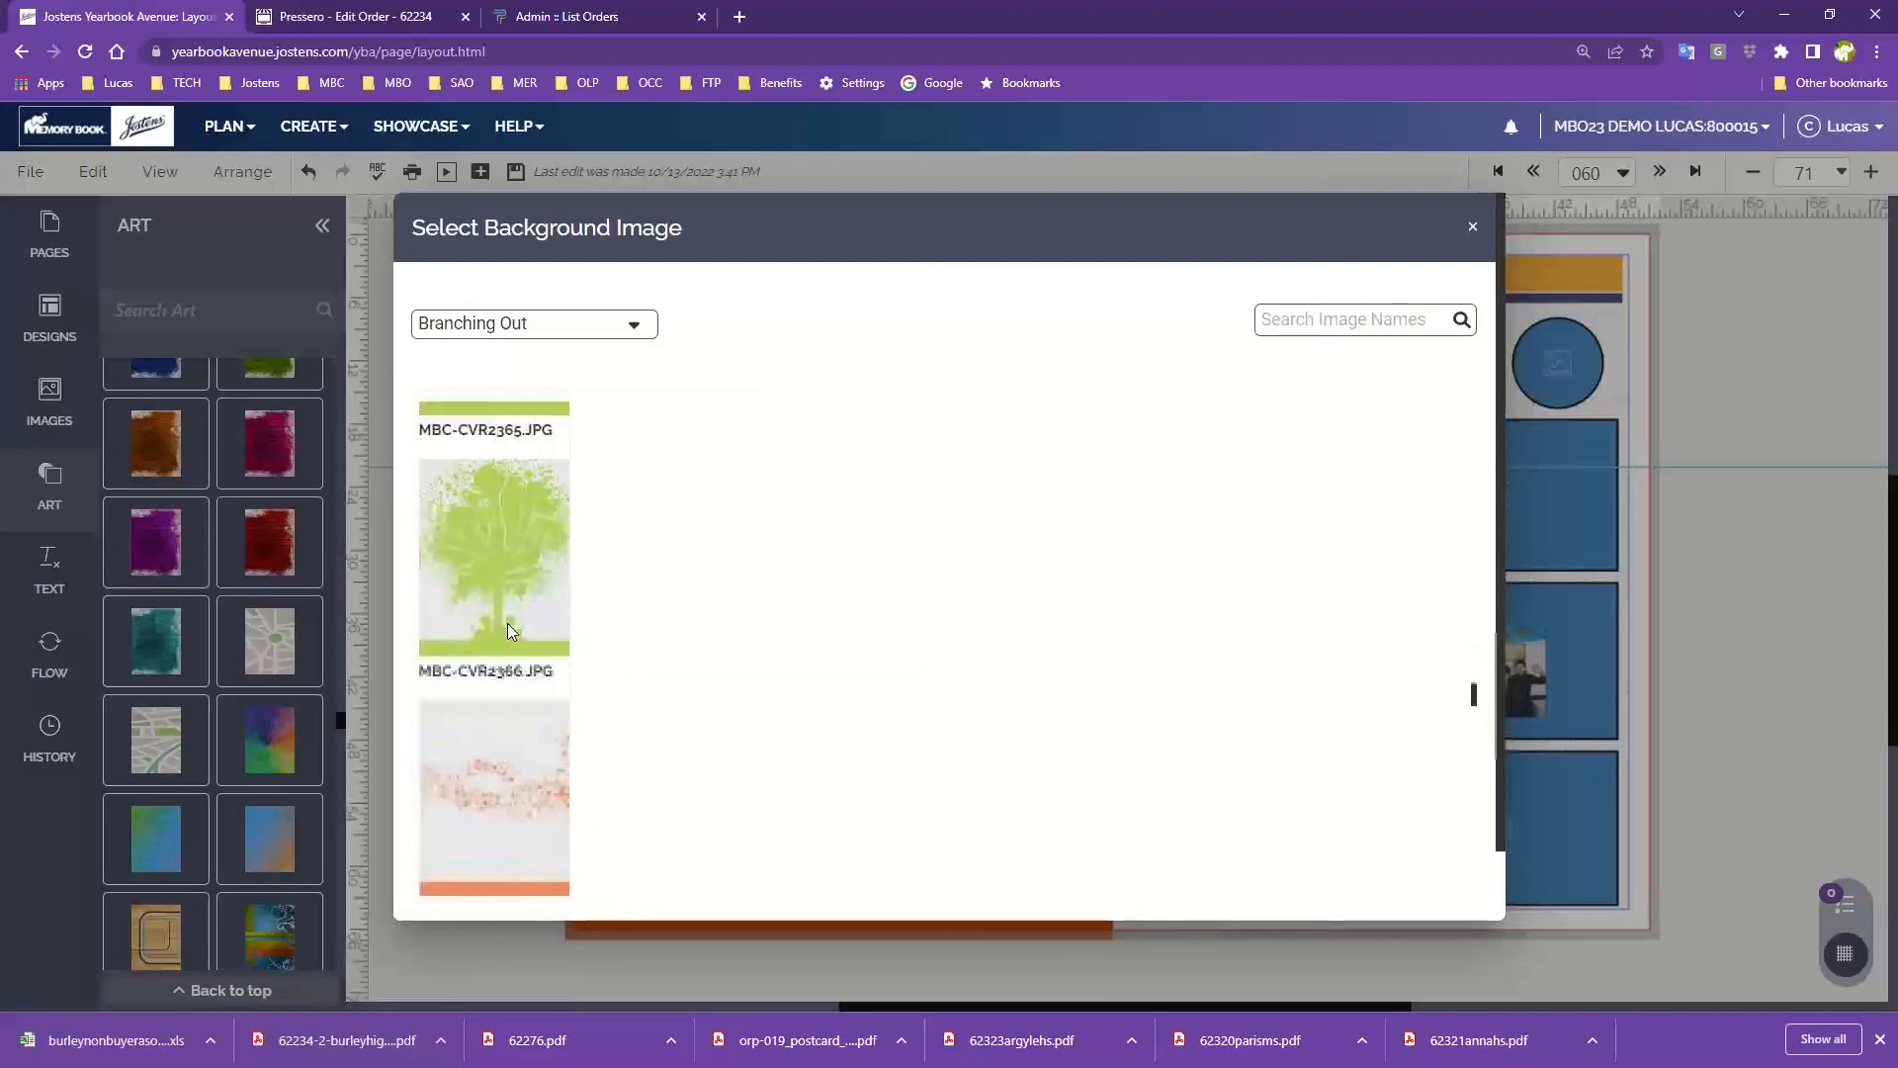
pyautogui.scroll(-4, 508, 631)
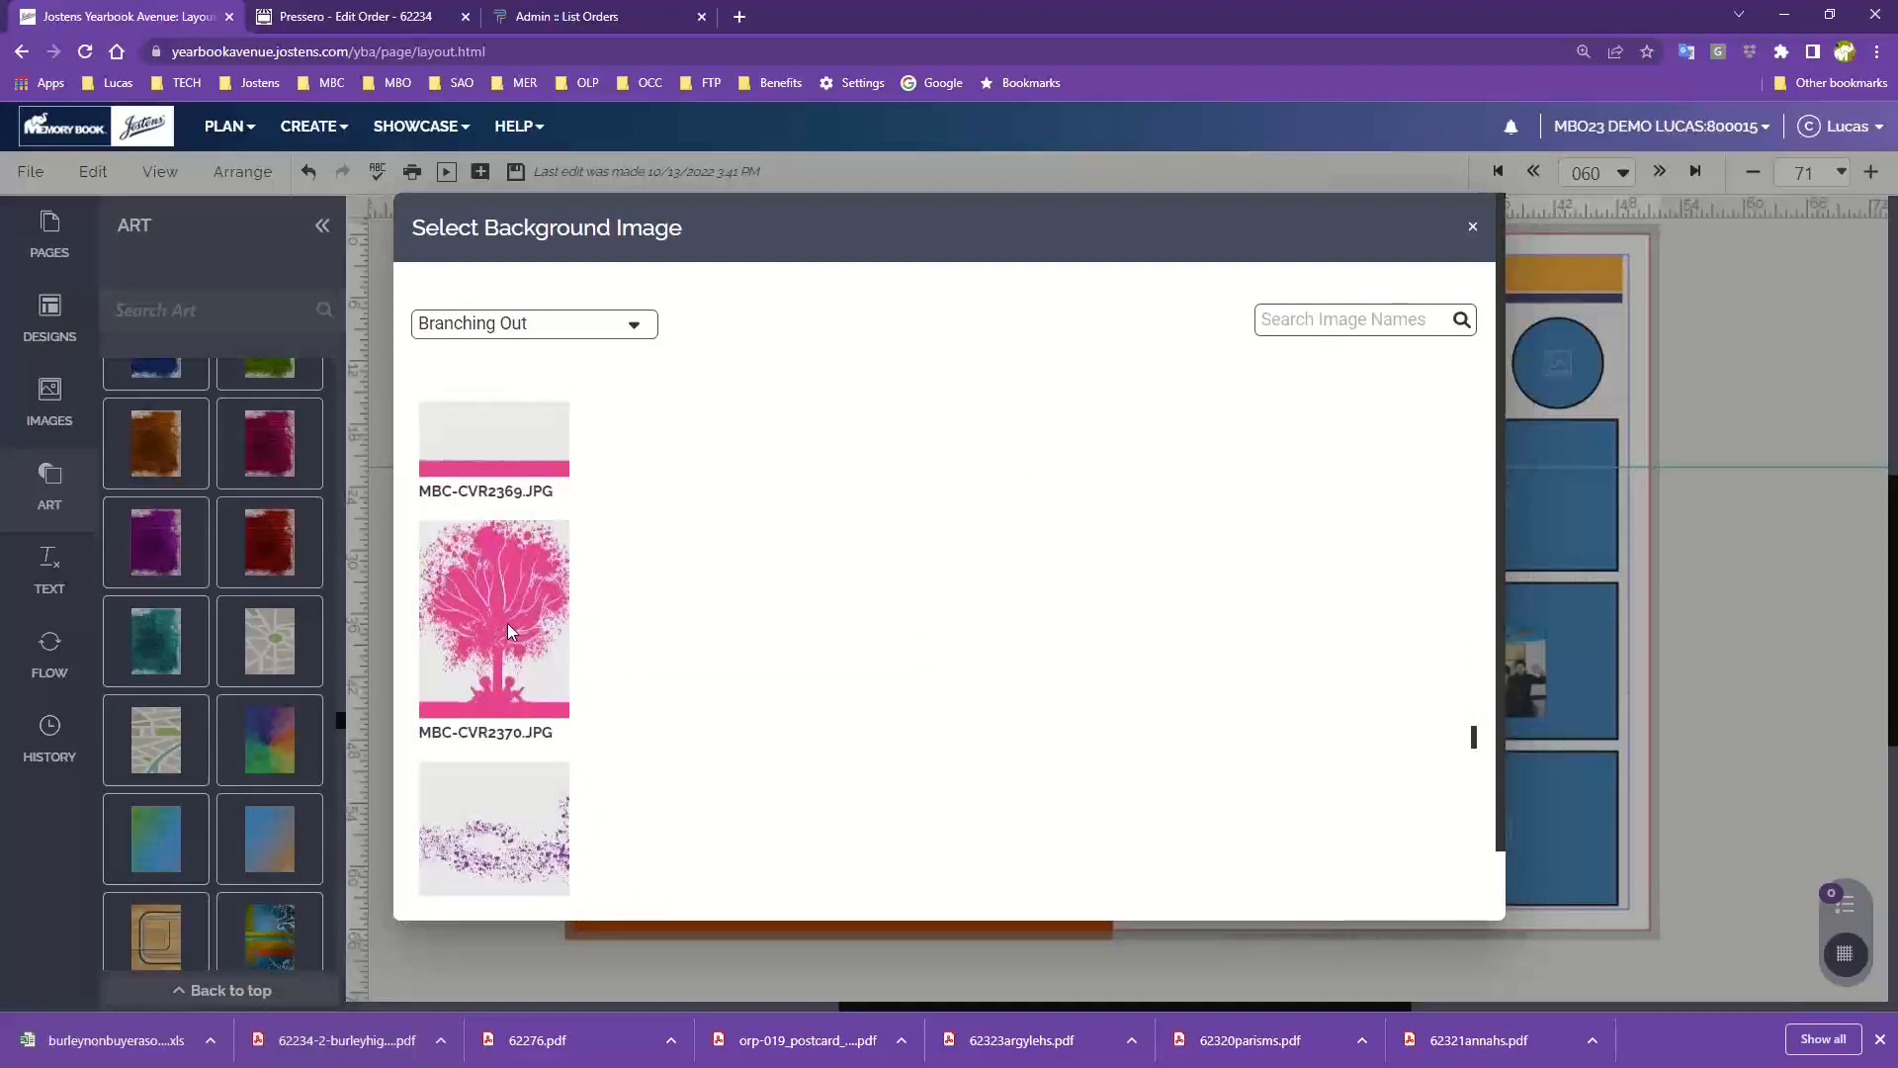
pyautogui.scroll(6, 520, 632)
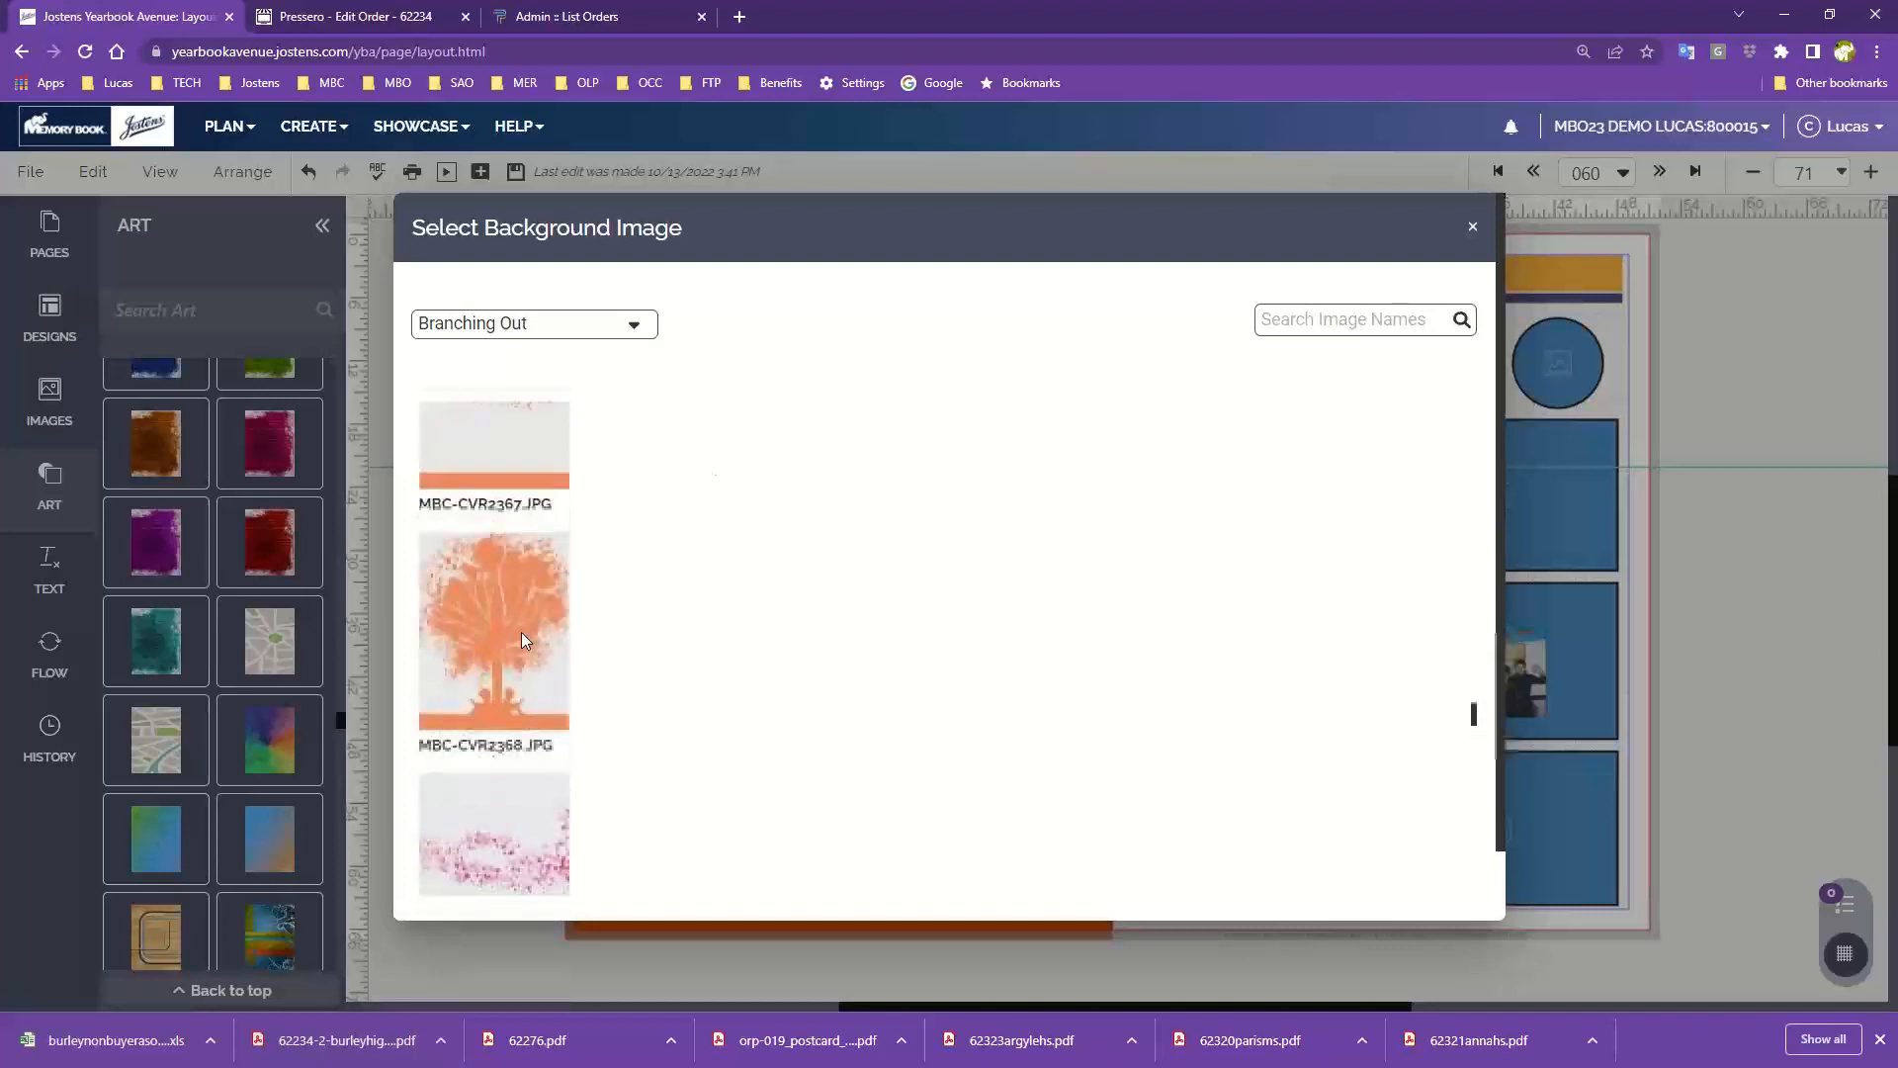
pyautogui.click(494, 582)
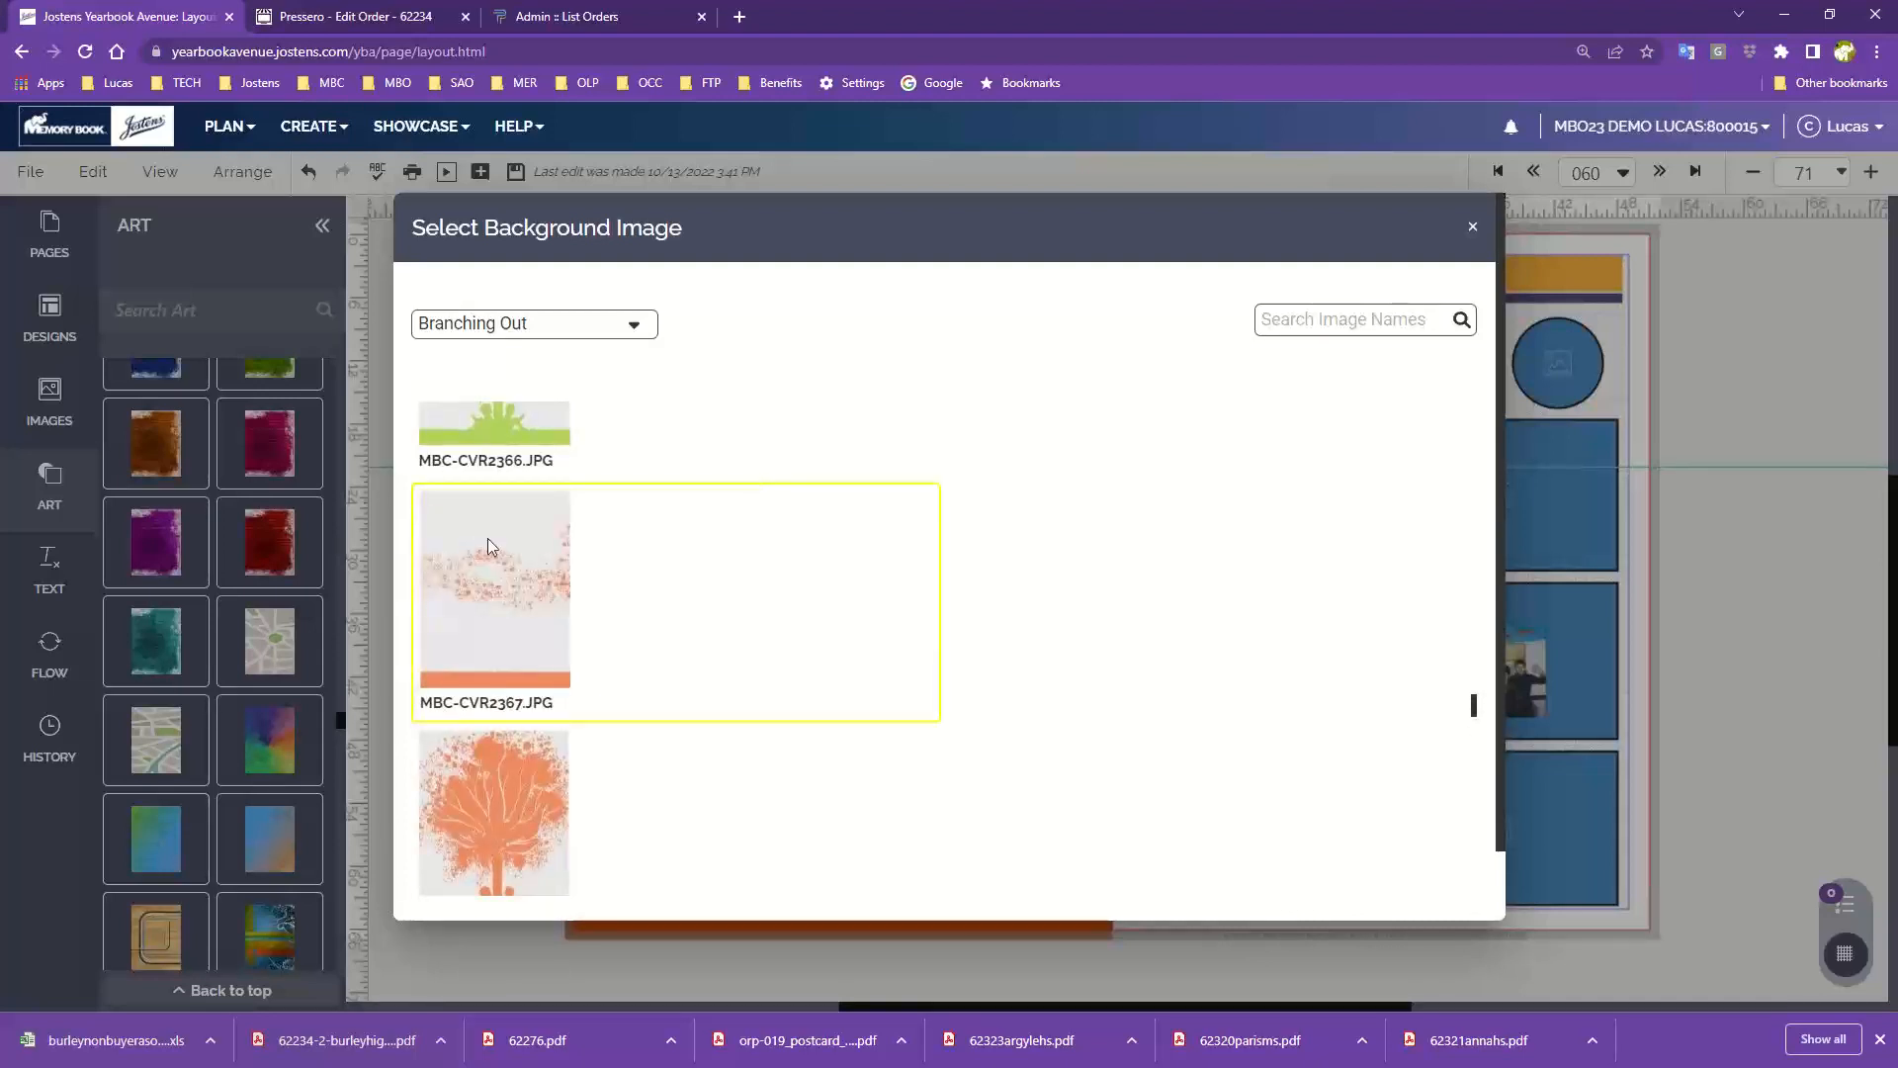
pyautogui.scroll(-10, 1175, 741)
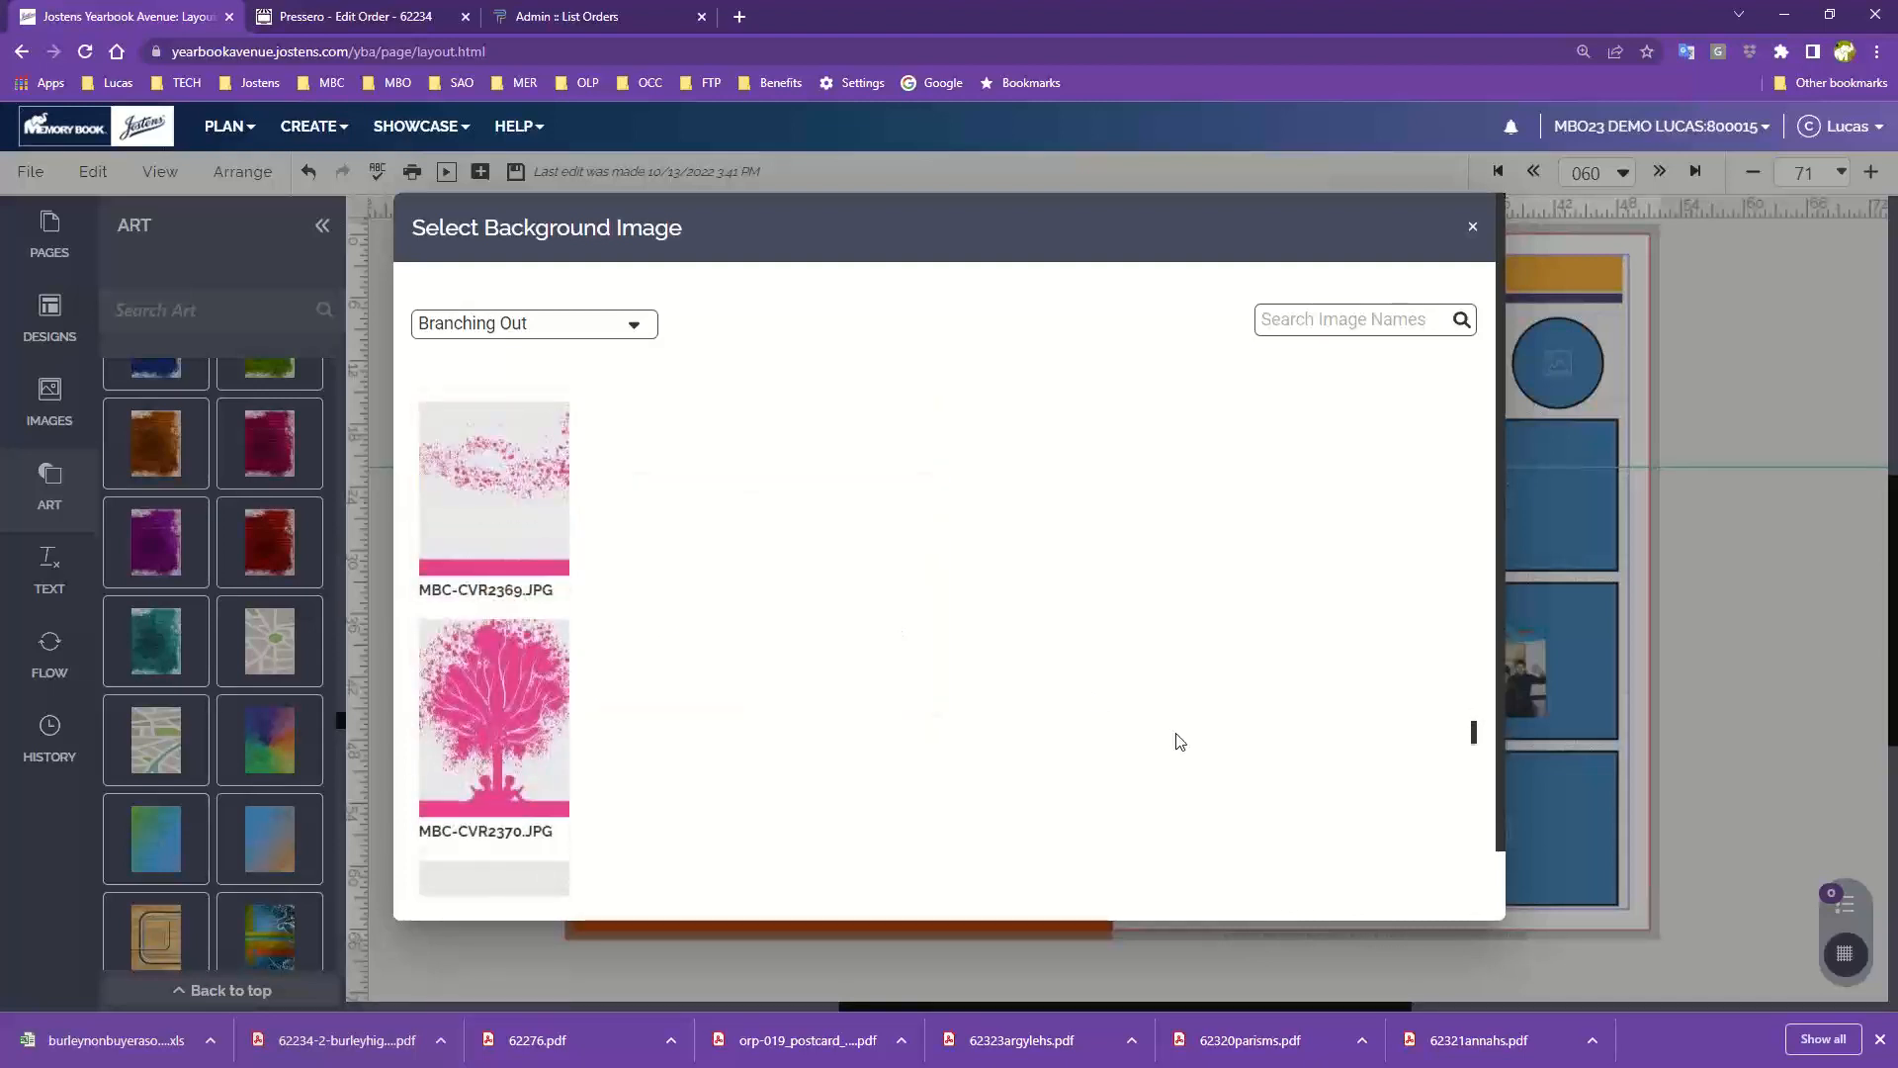
pyautogui.scroll(-10, 1177, 740)
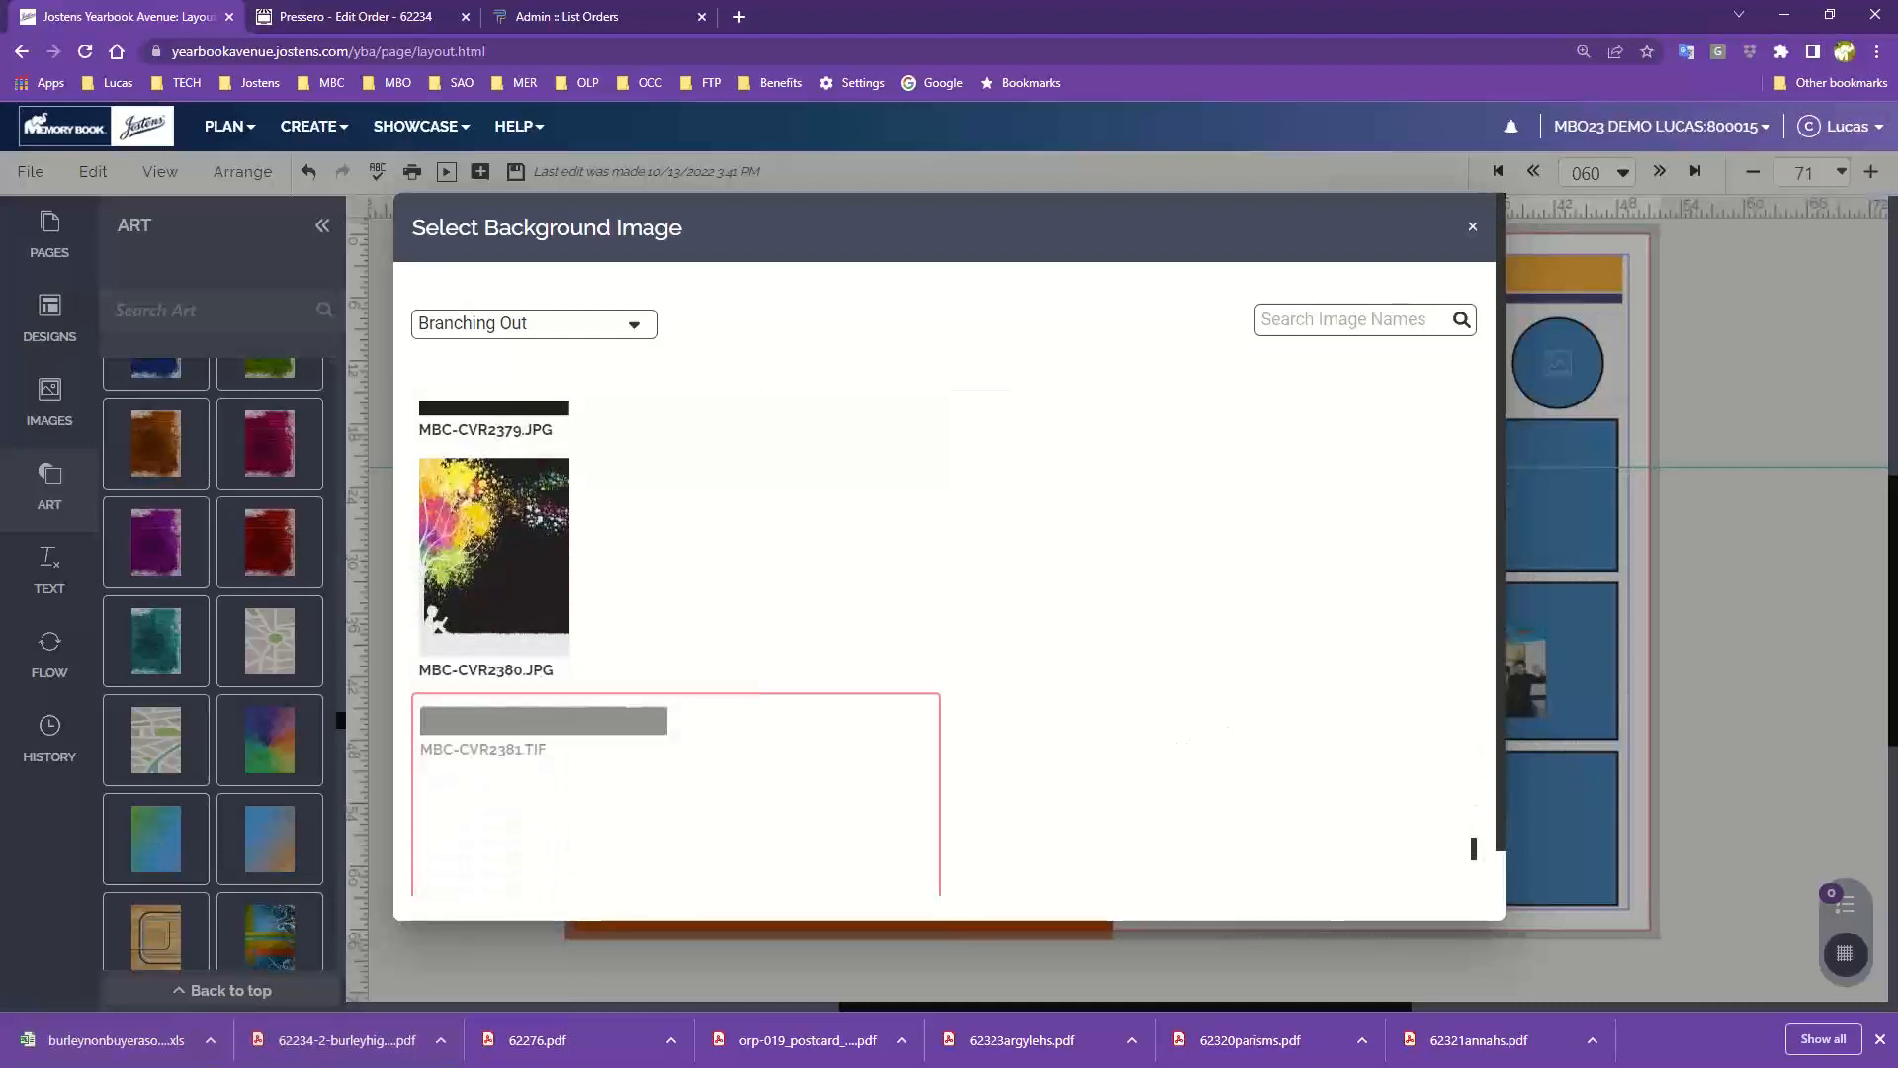
pyautogui.click(1473, 228)
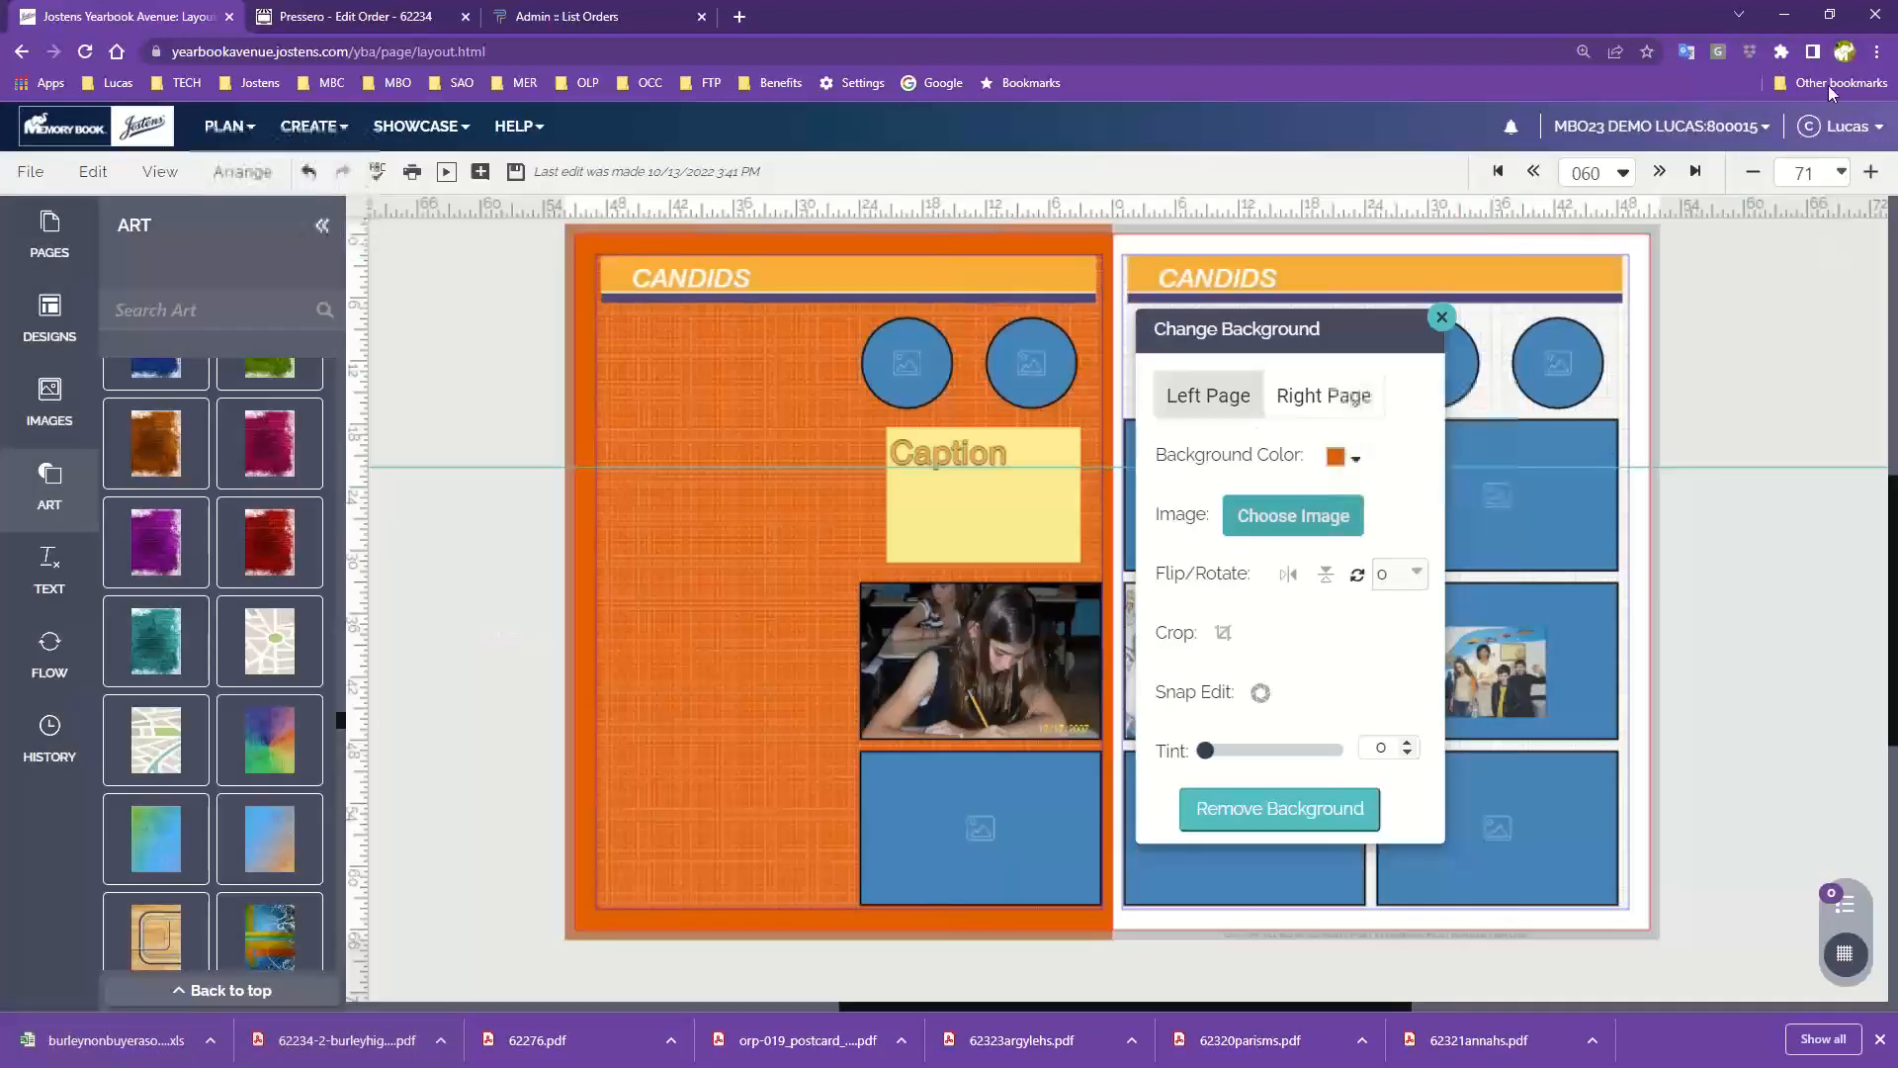
# Step: Reduce the browser zoom by two levels and fit the spread to the workspace
pyautogui.click(1877, 52)
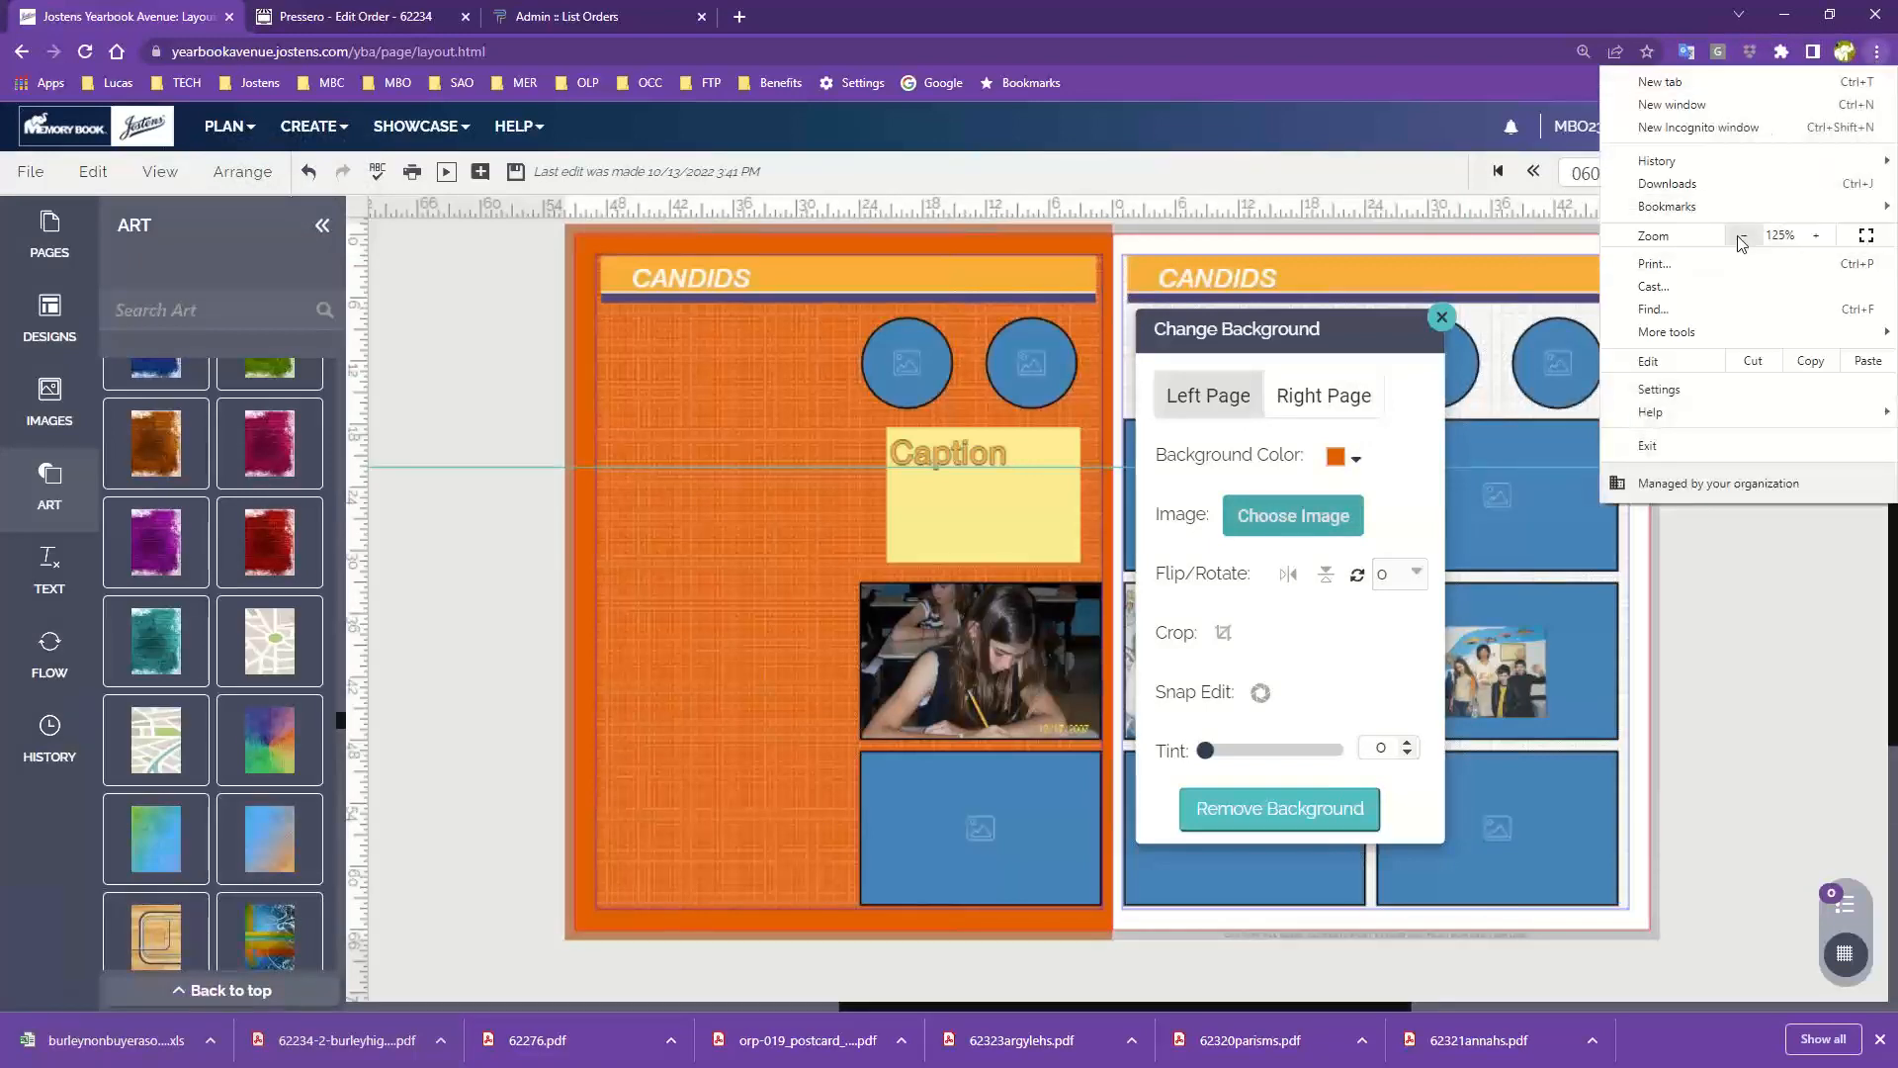
pyautogui.click(1740, 237)
pyautogui.click(1740, 237)
pyautogui.click(1624, 643)
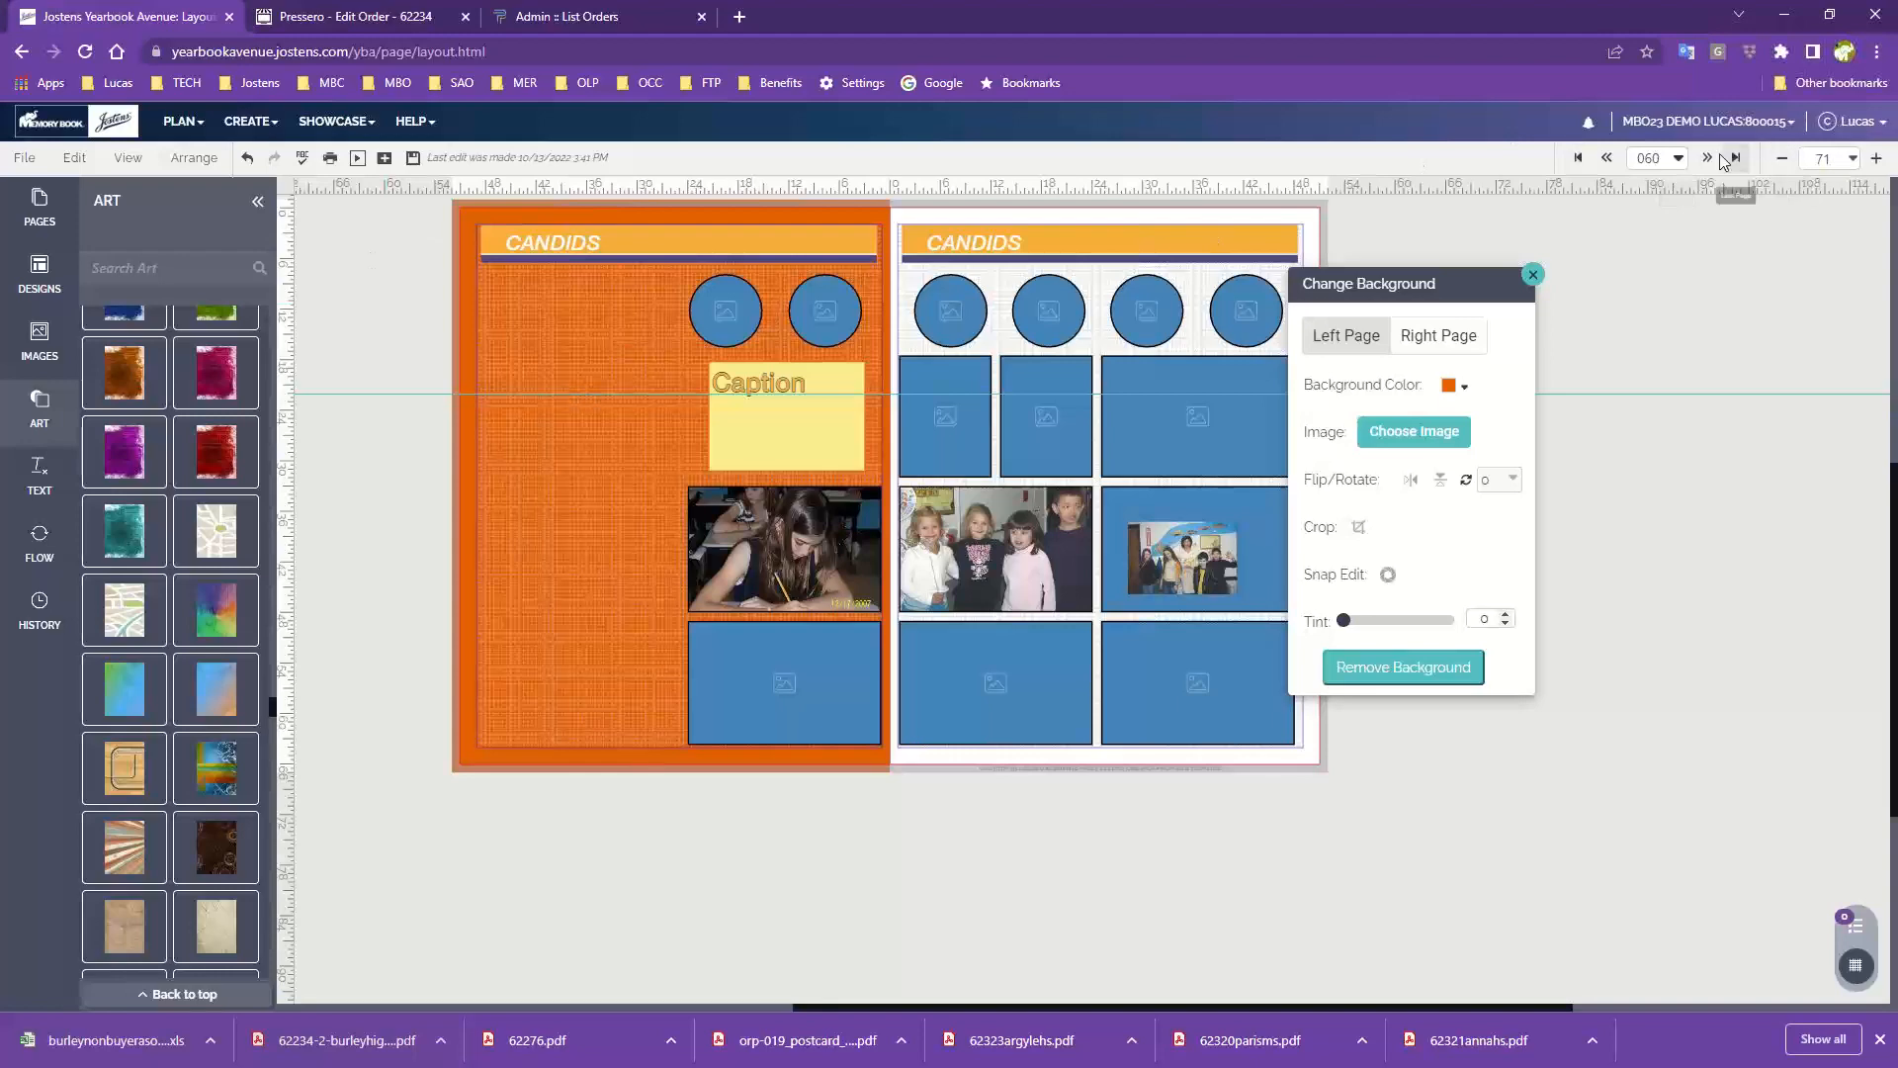
pyautogui.click(1853, 159)
pyautogui.click(1805, 194)
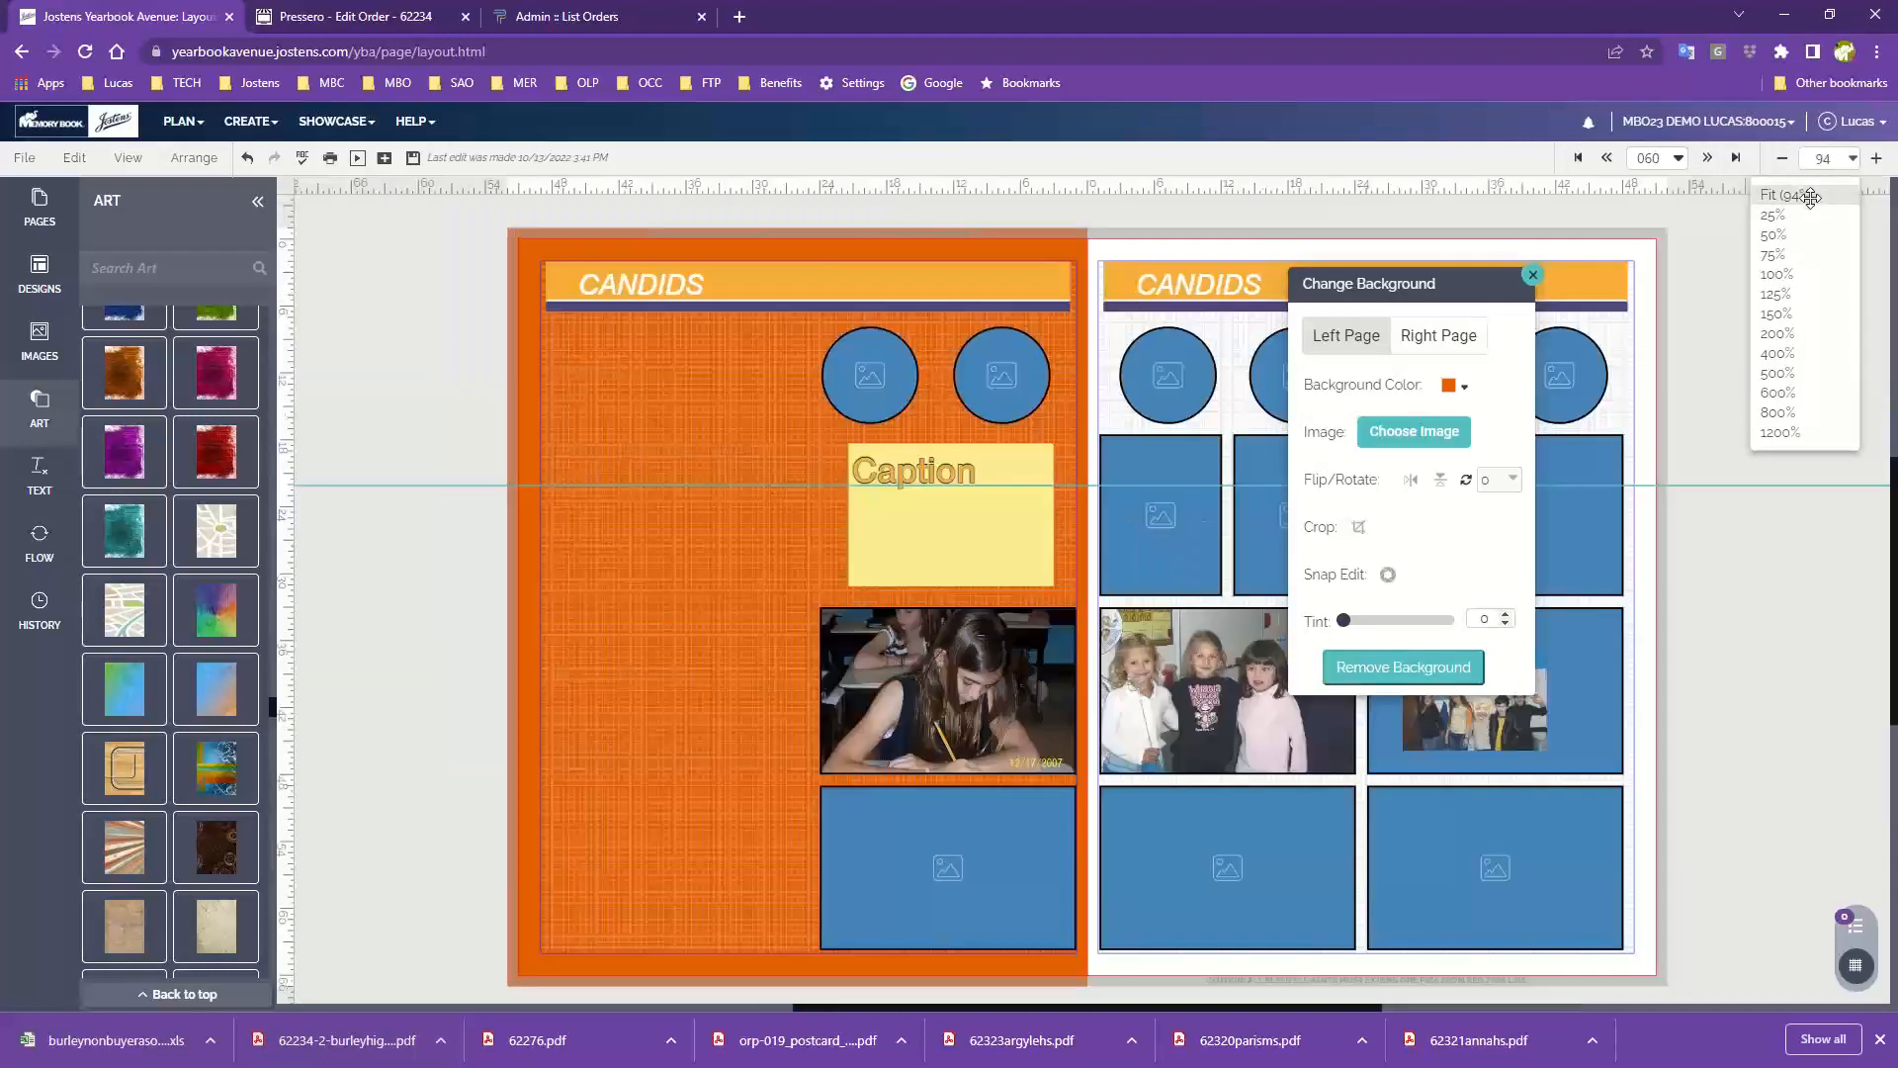
# Step: Set the left page's background to the dark blue splatter image MBC-CVR2361.JPG from the Branching Out collection
pyautogui.click(1420, 432)
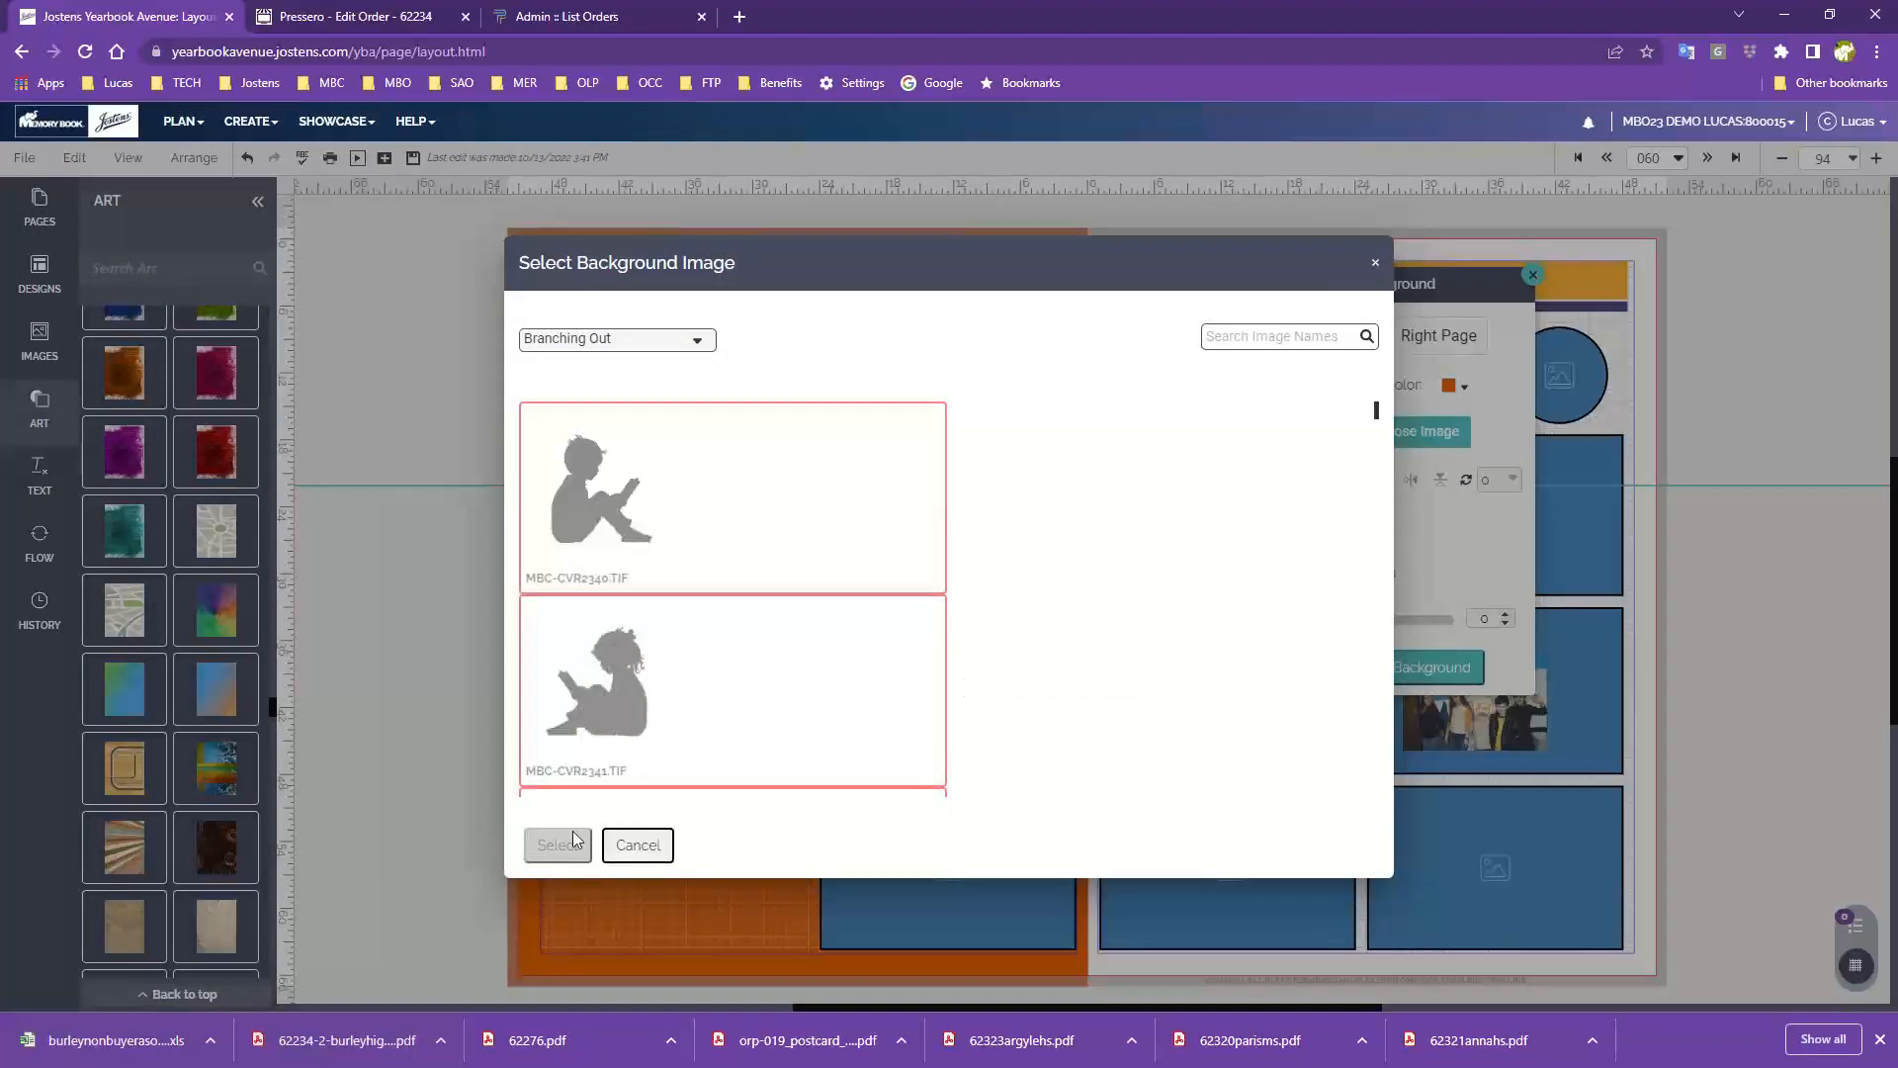
pyautogui.scroll(-10, 664, 607)
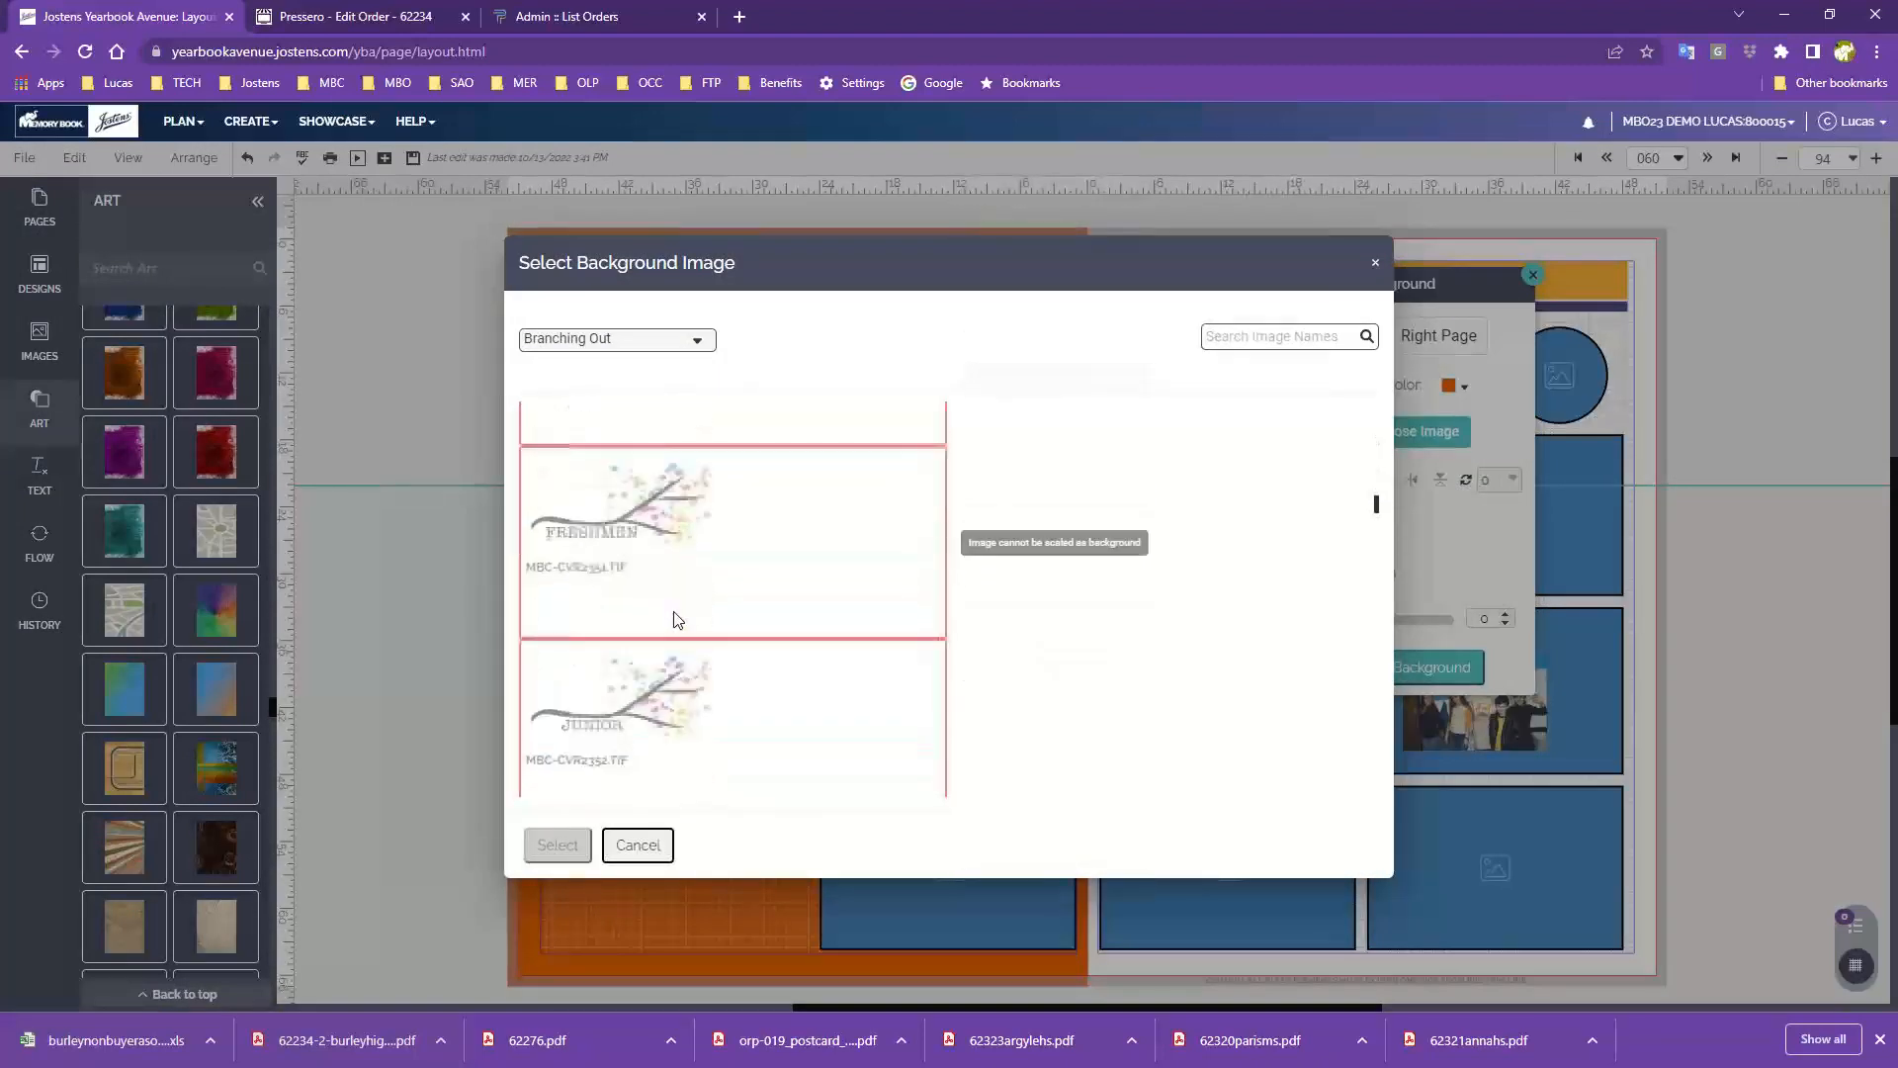
pyautogui.scroll(-8, 678, 620)
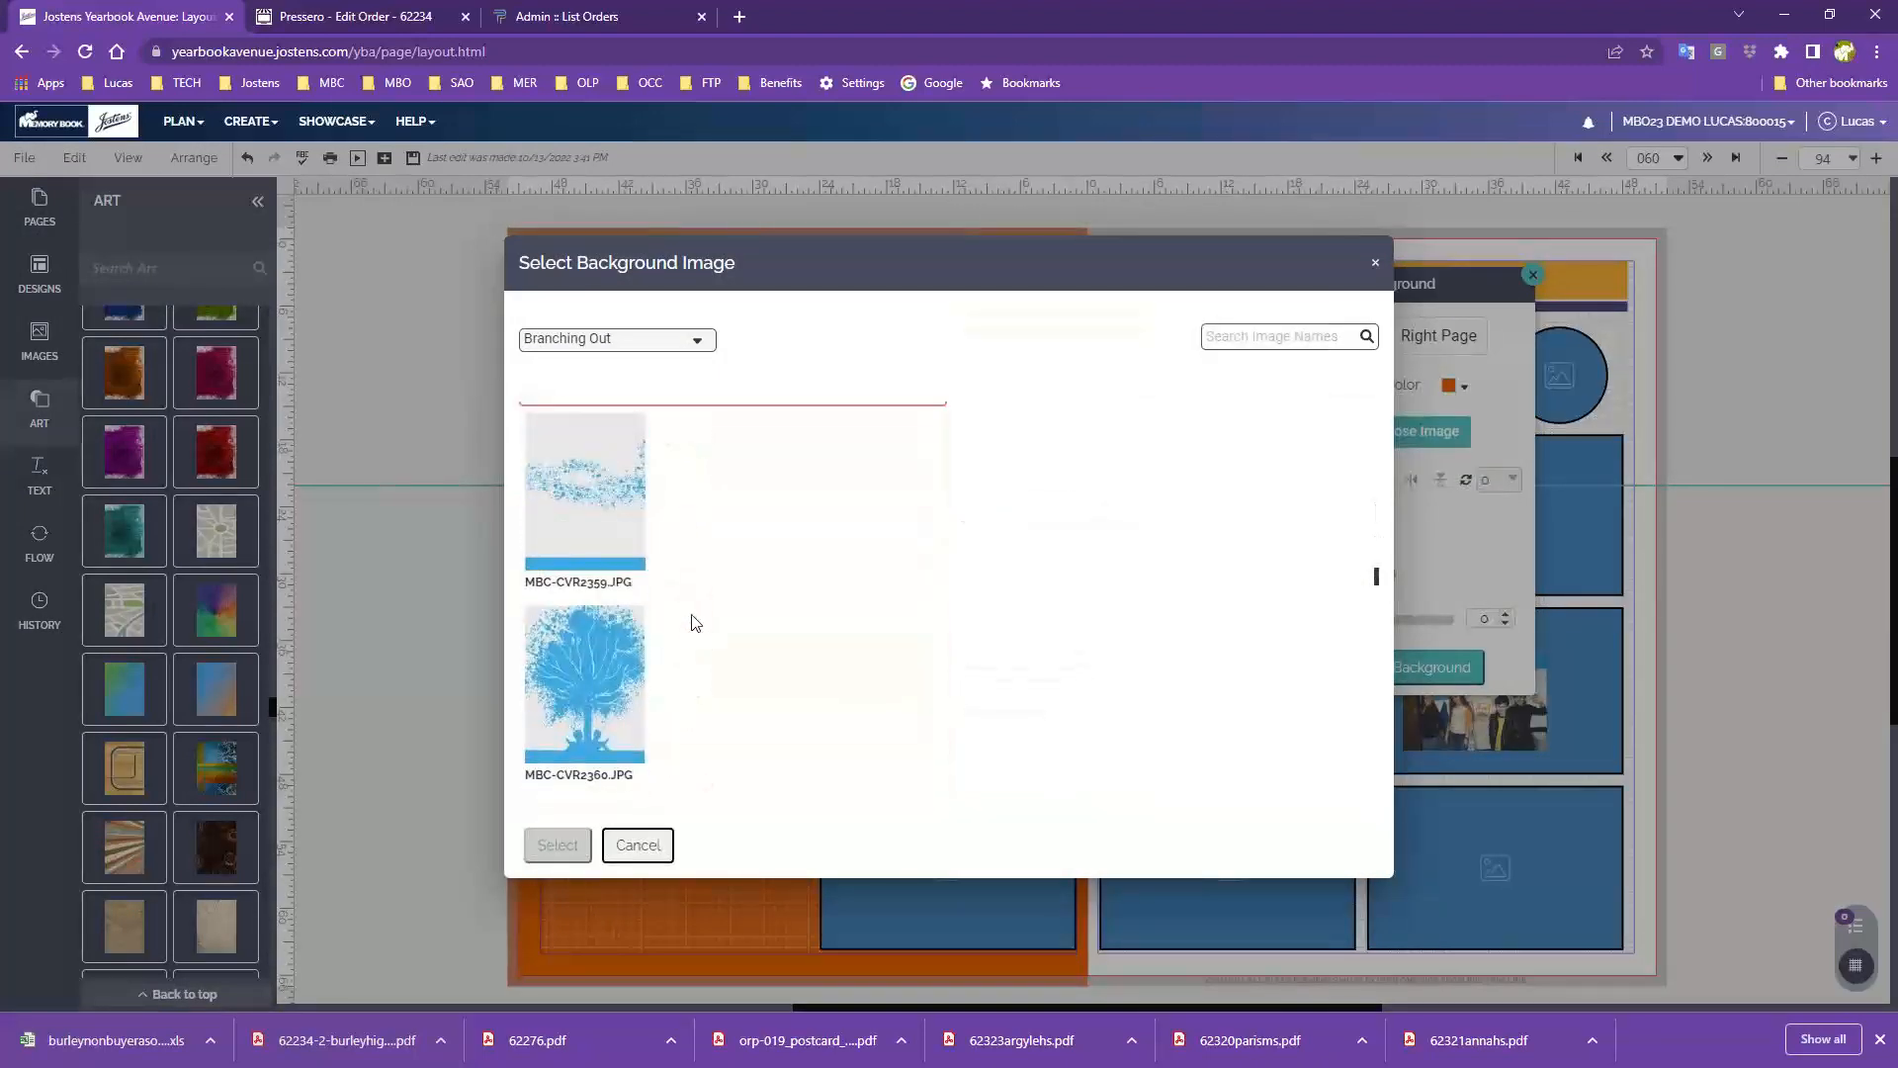
pyautogui.scroll(-5, 691, 621)
pyautogui.click(572, 572)
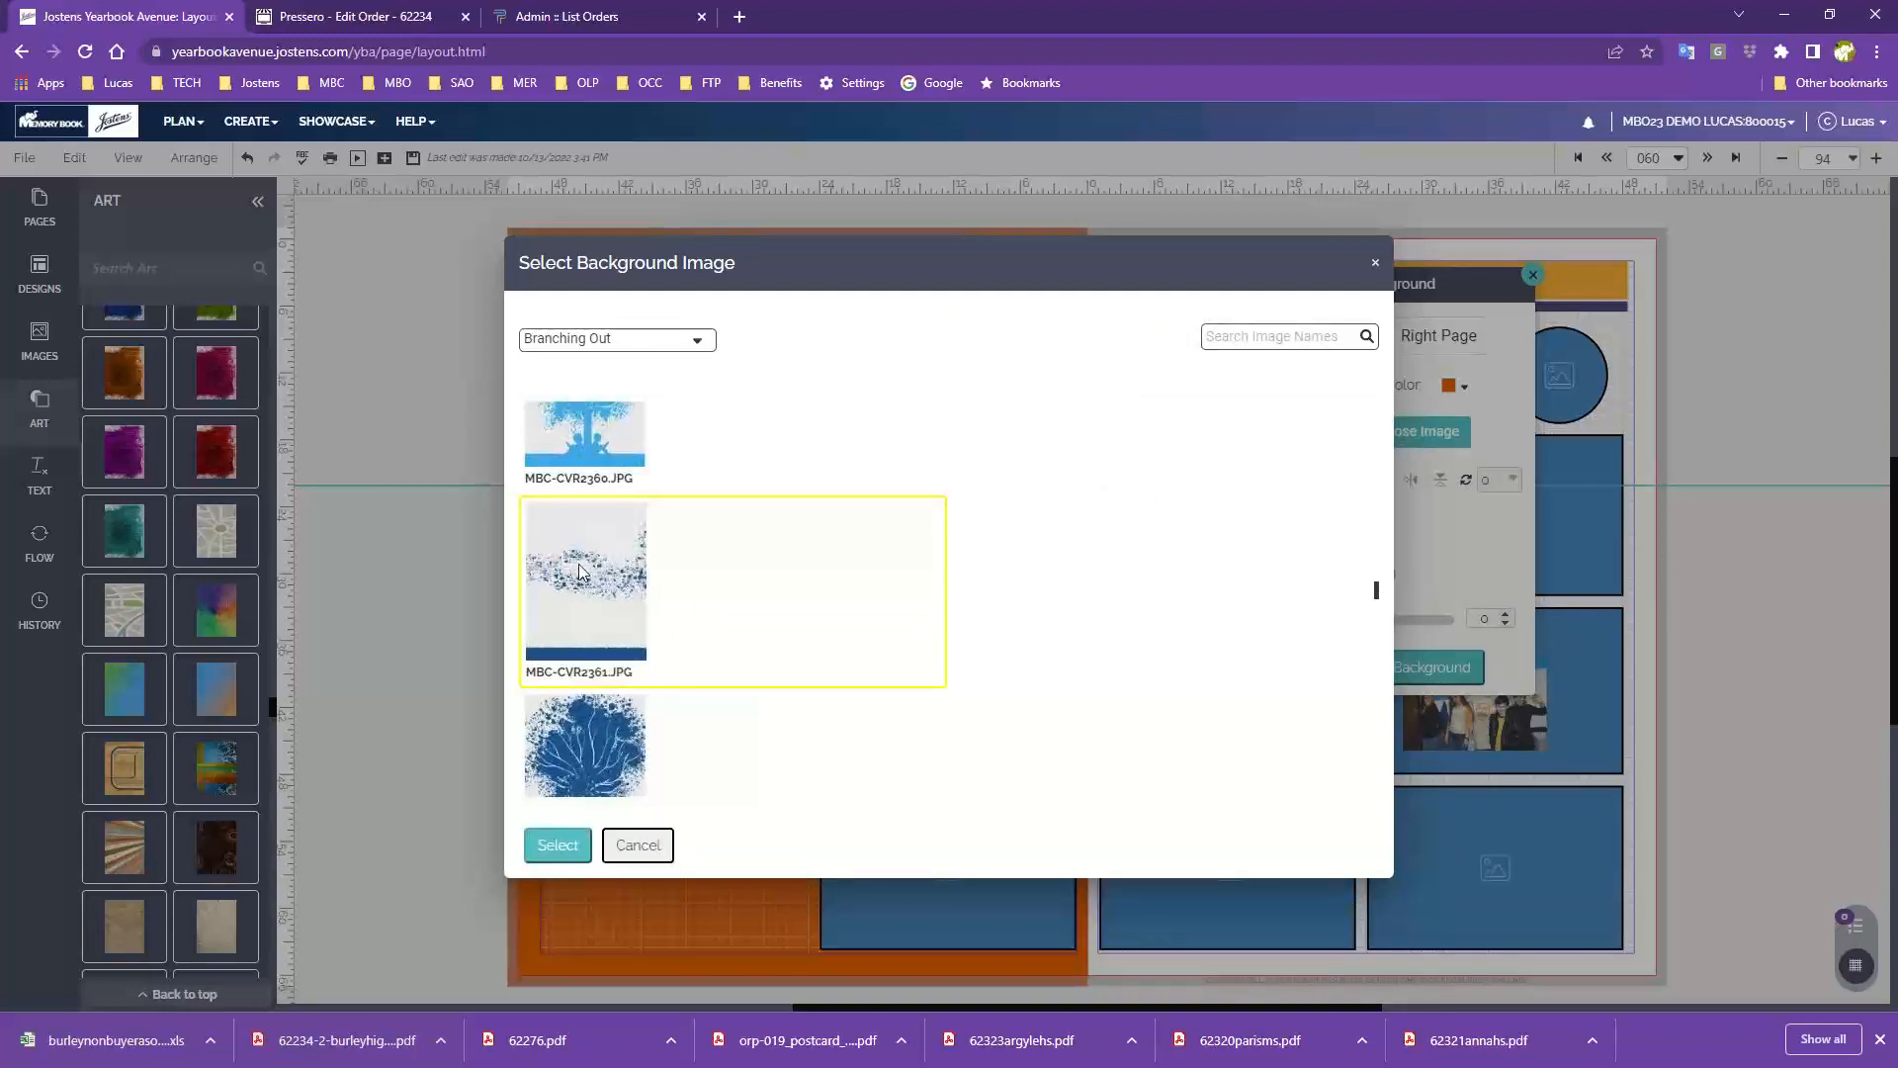
pyautogui.click(557, 846)
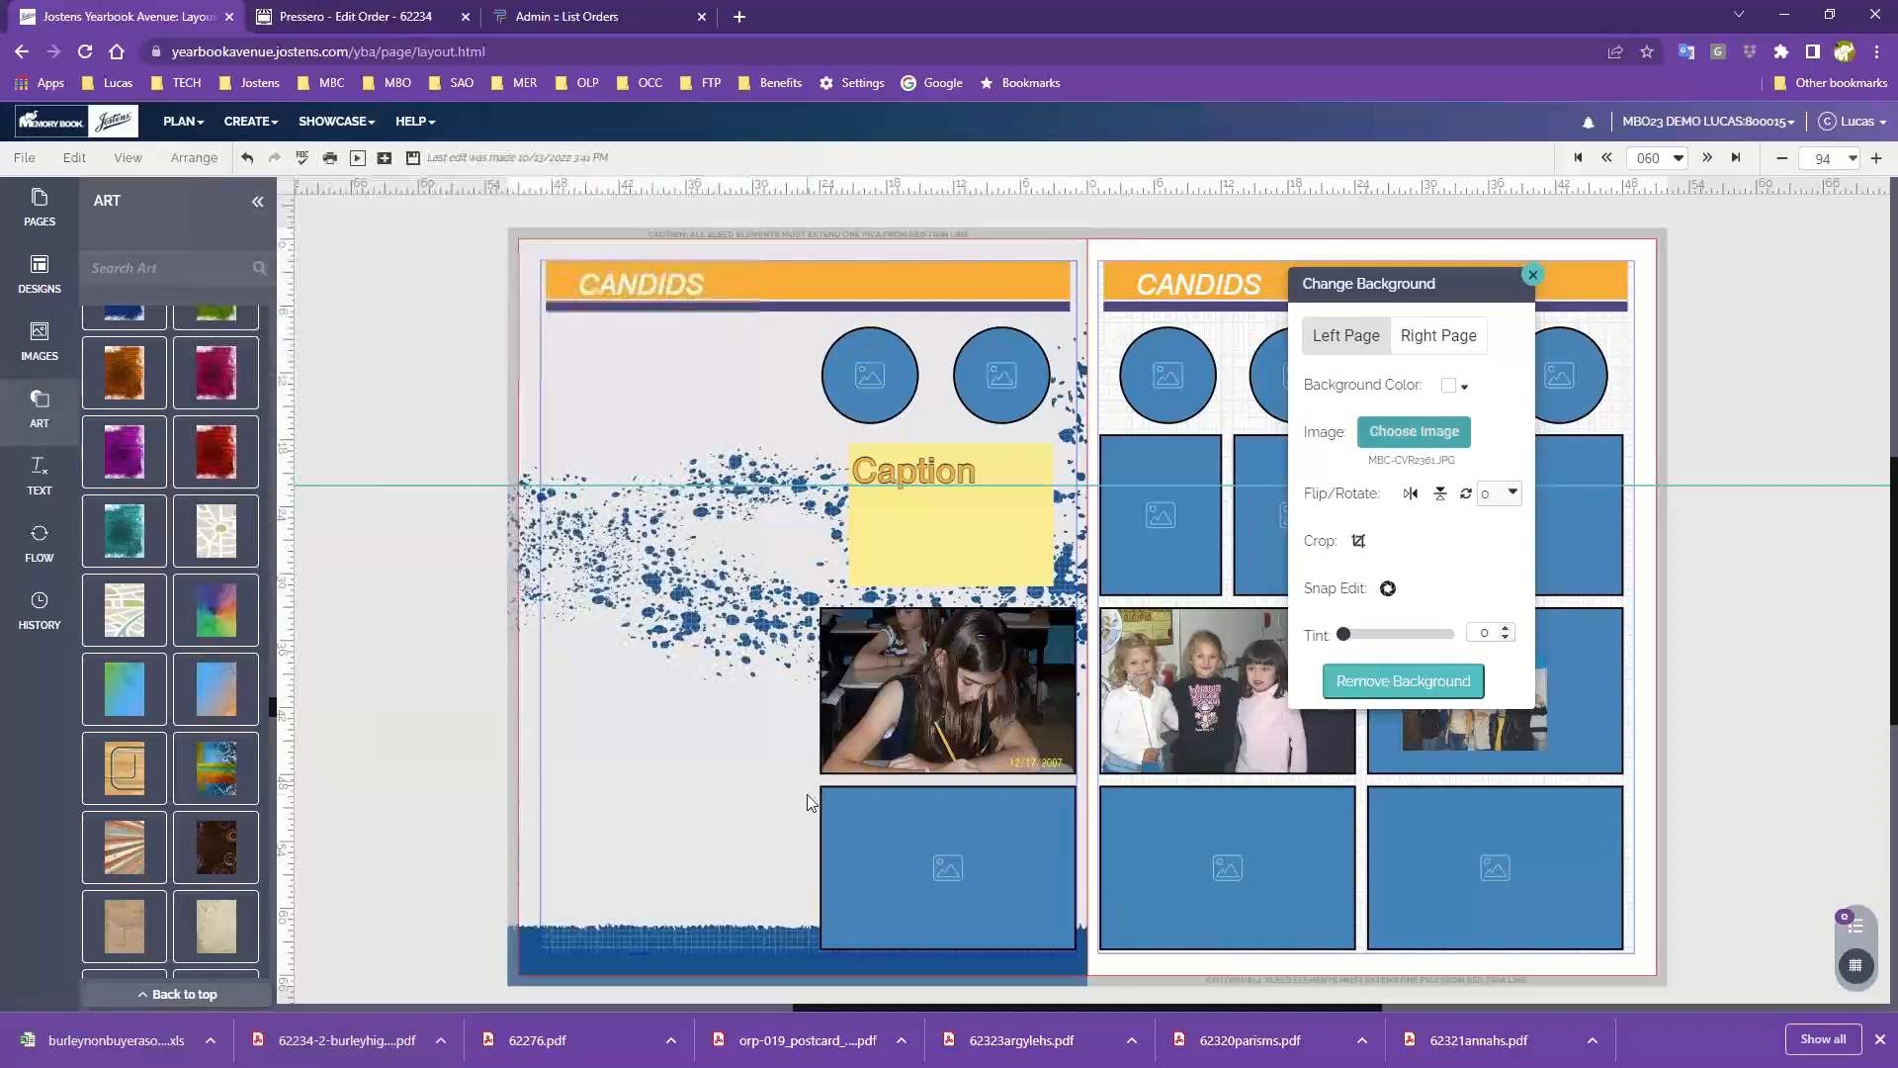
# Step: Move the background settings clear of the spread and delete the right page's rectangular image boxes and photos, keeping the leftmost box below the circles
pyautogui.moveTo(1439, 284); pyautogui.dragTo(355, 242)
pyautogui.moveTo(1649, 457); pyautogui.dragTo(1234, 897)
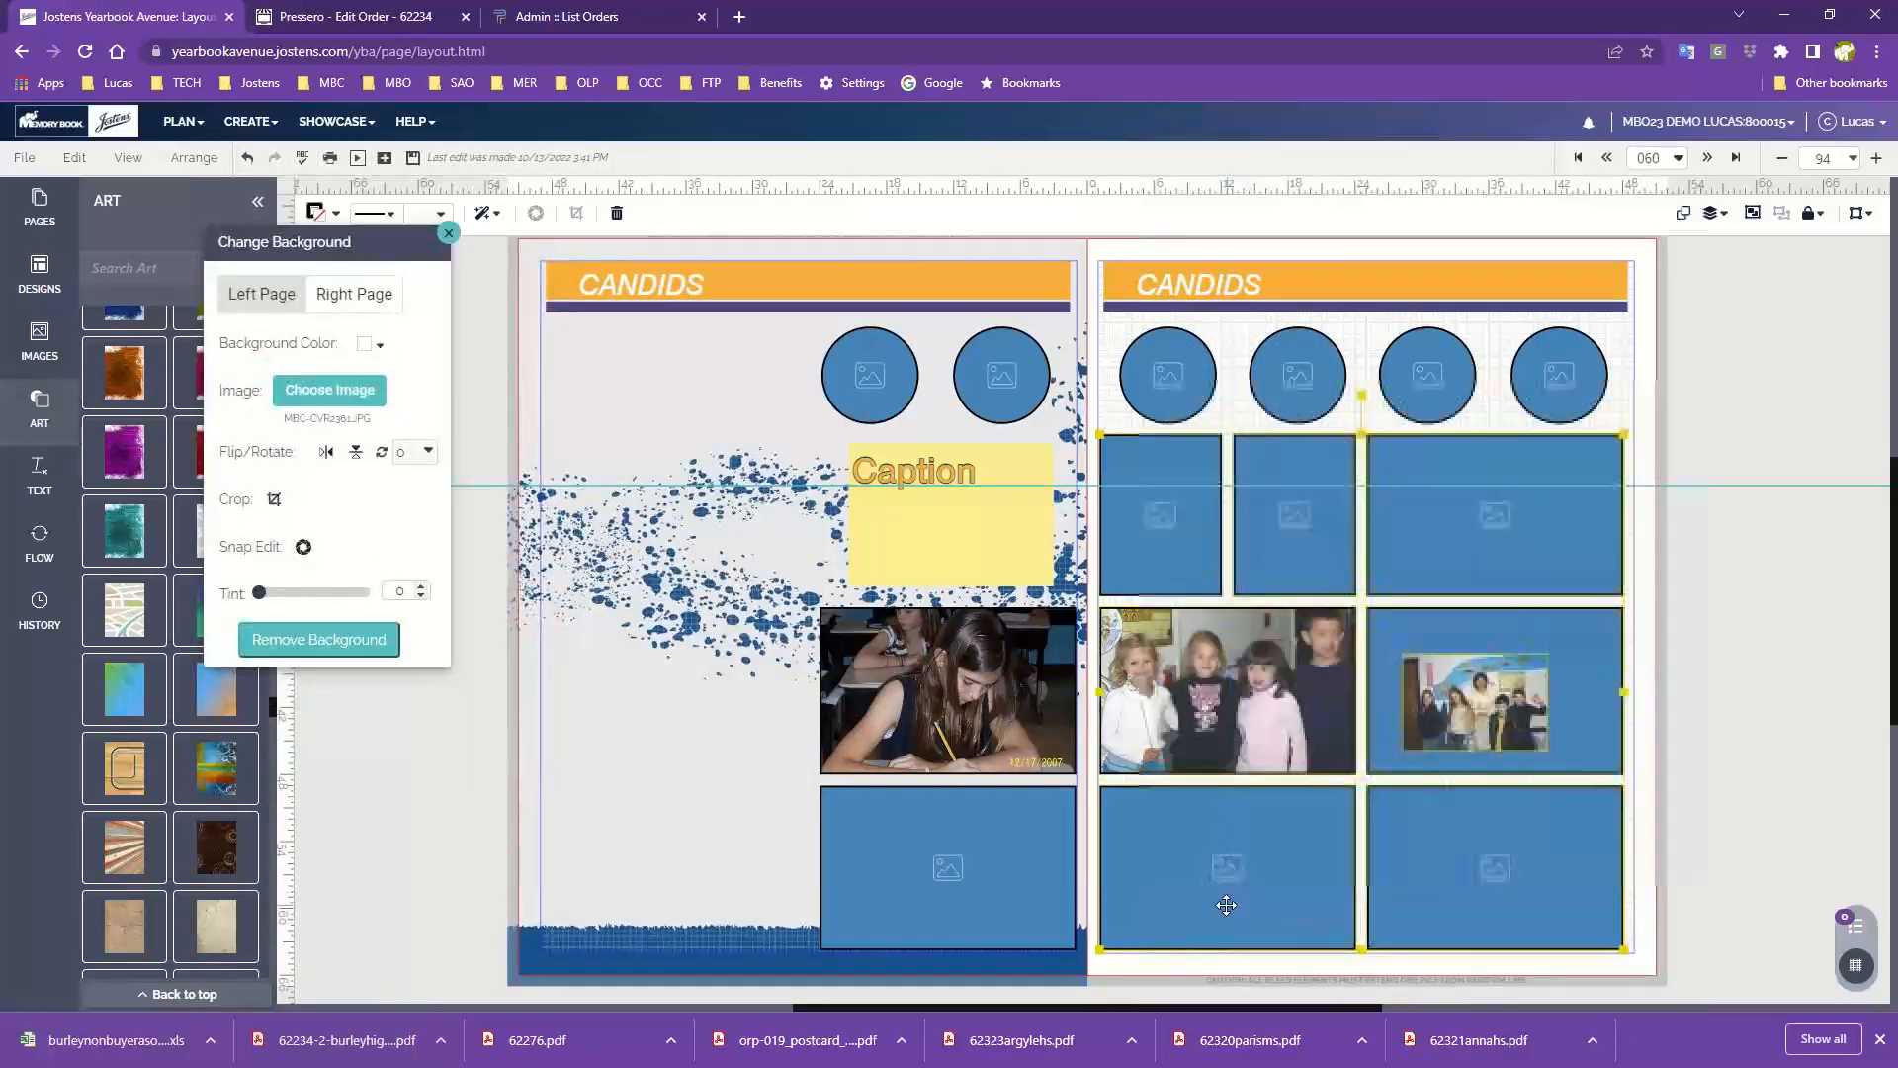
pyautogui.press('Delete')
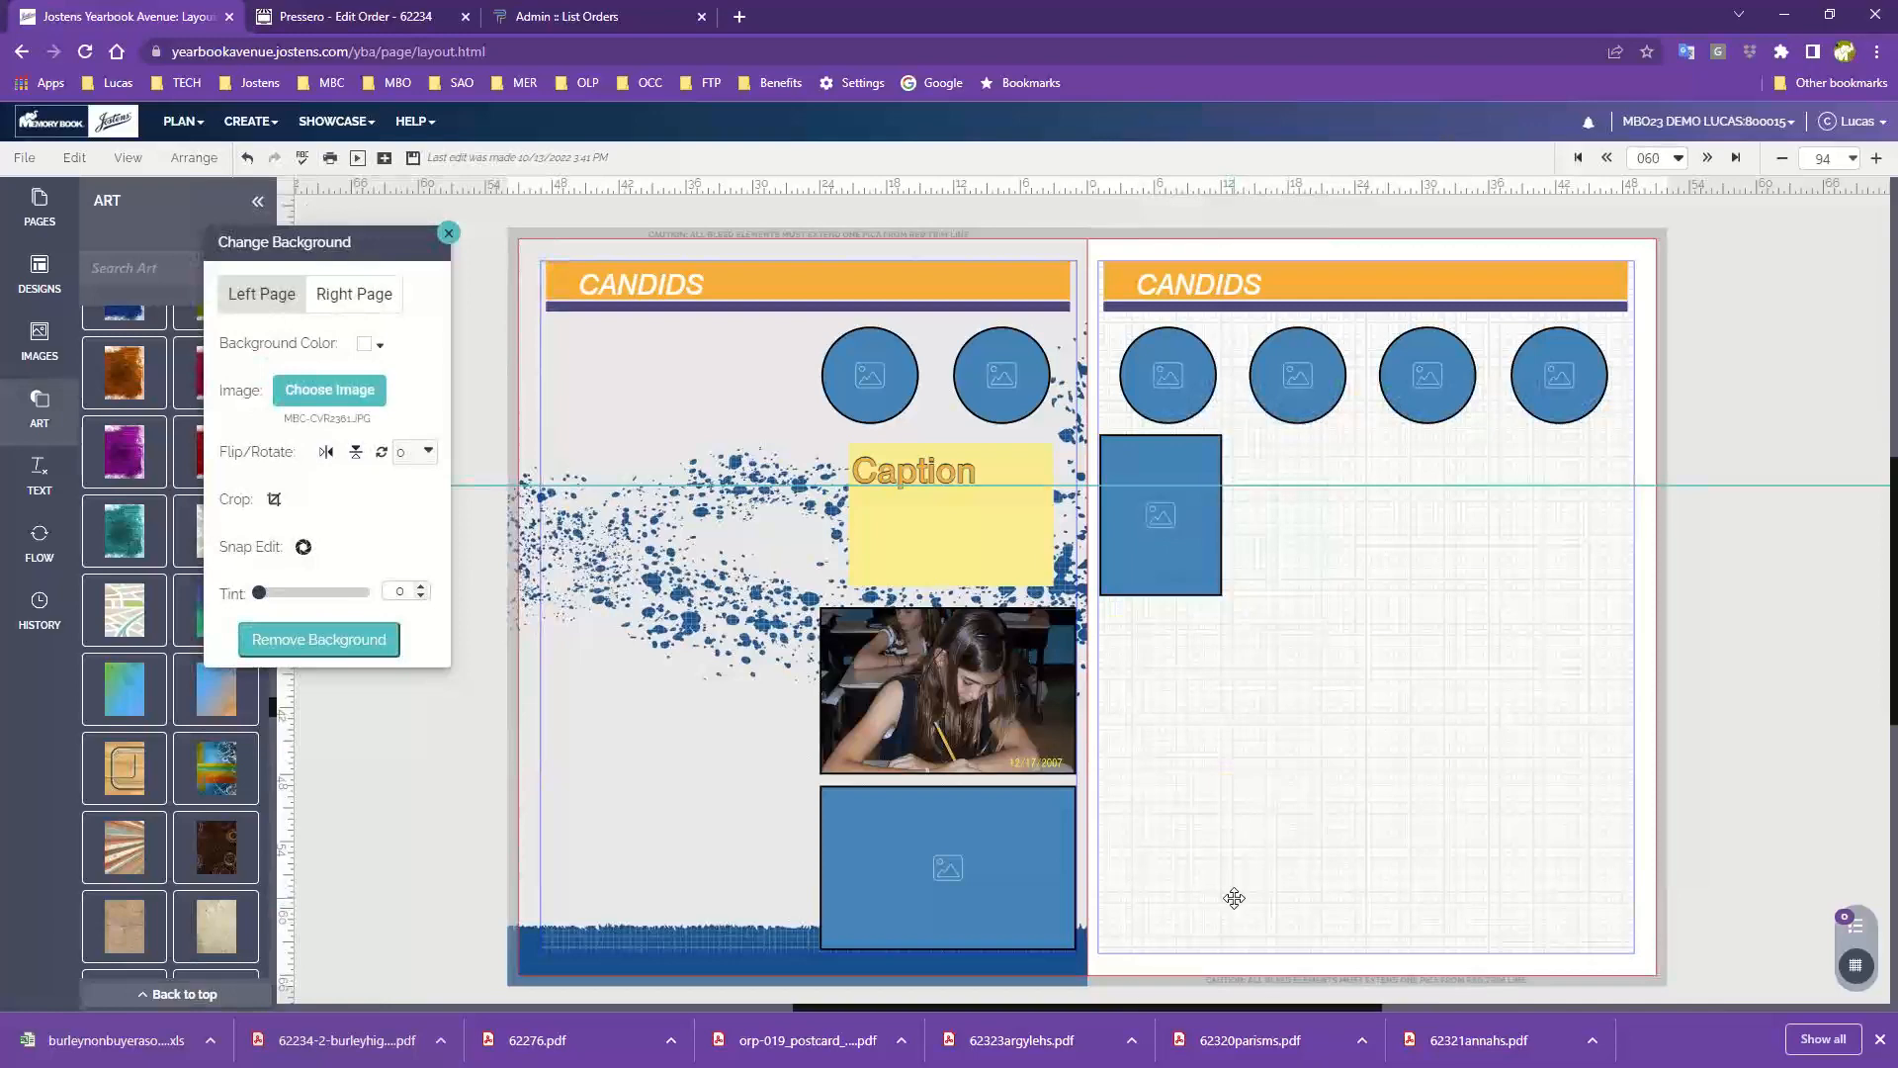
pyautogui.click(364, 388)
pyautogui.scroll(-10, 762, 560)
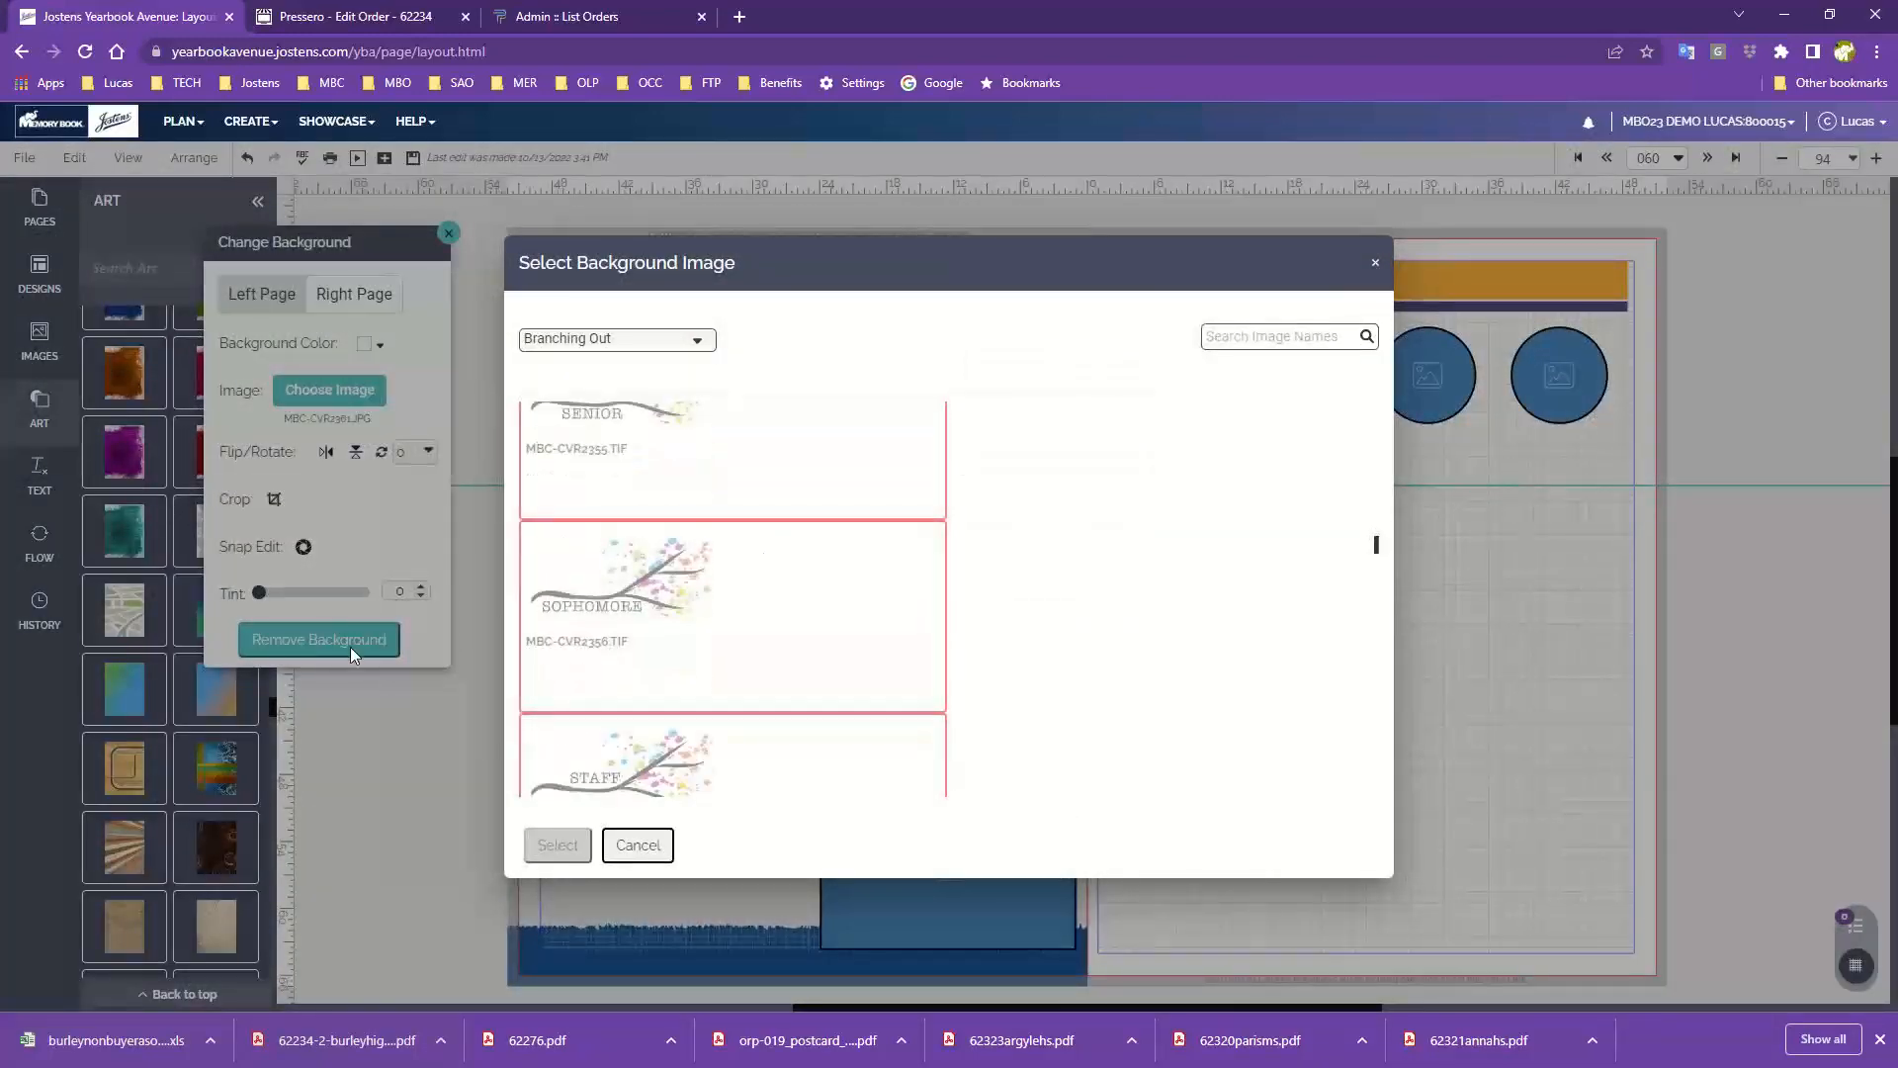
pyautogui.click(1375, 262)
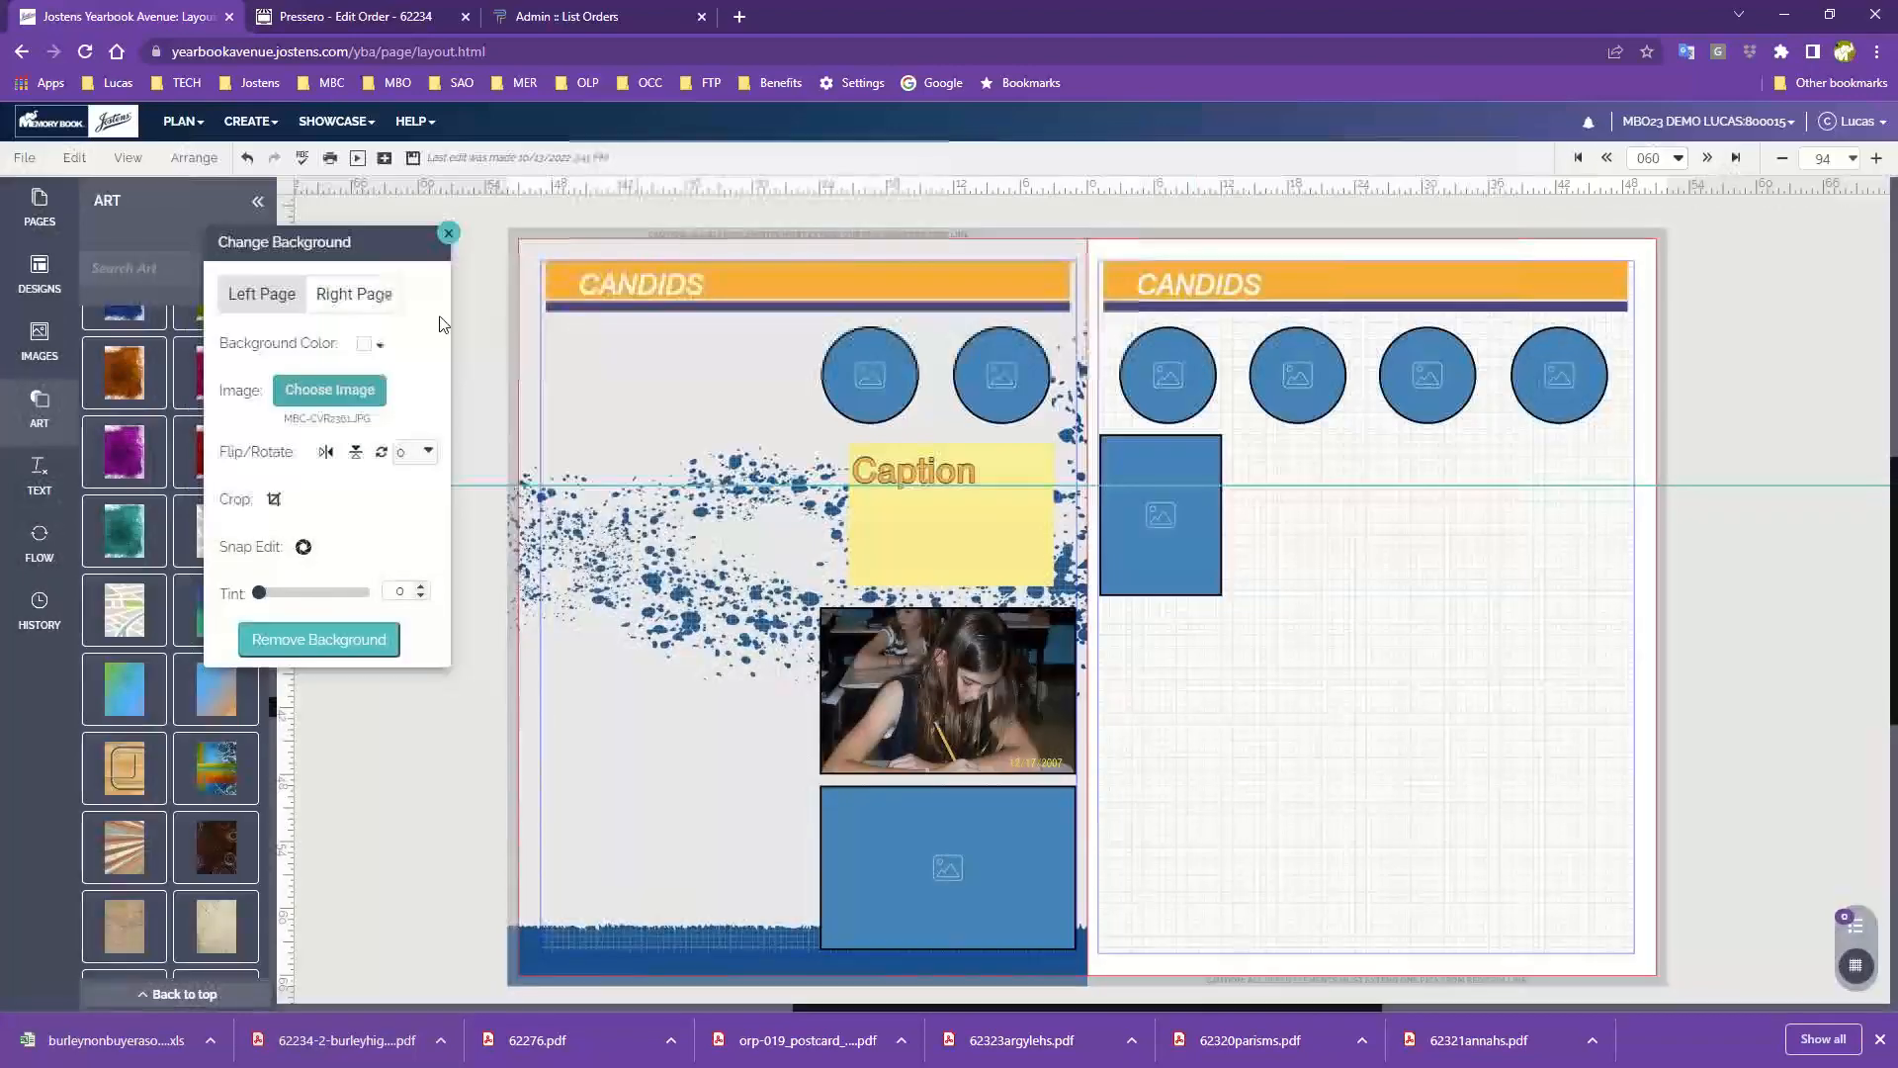
# Step: Set the right page's background to the dark blue tree image MBC-CVR2362.JPG from the Branching Out collection
pyautogui.click(359, 298)
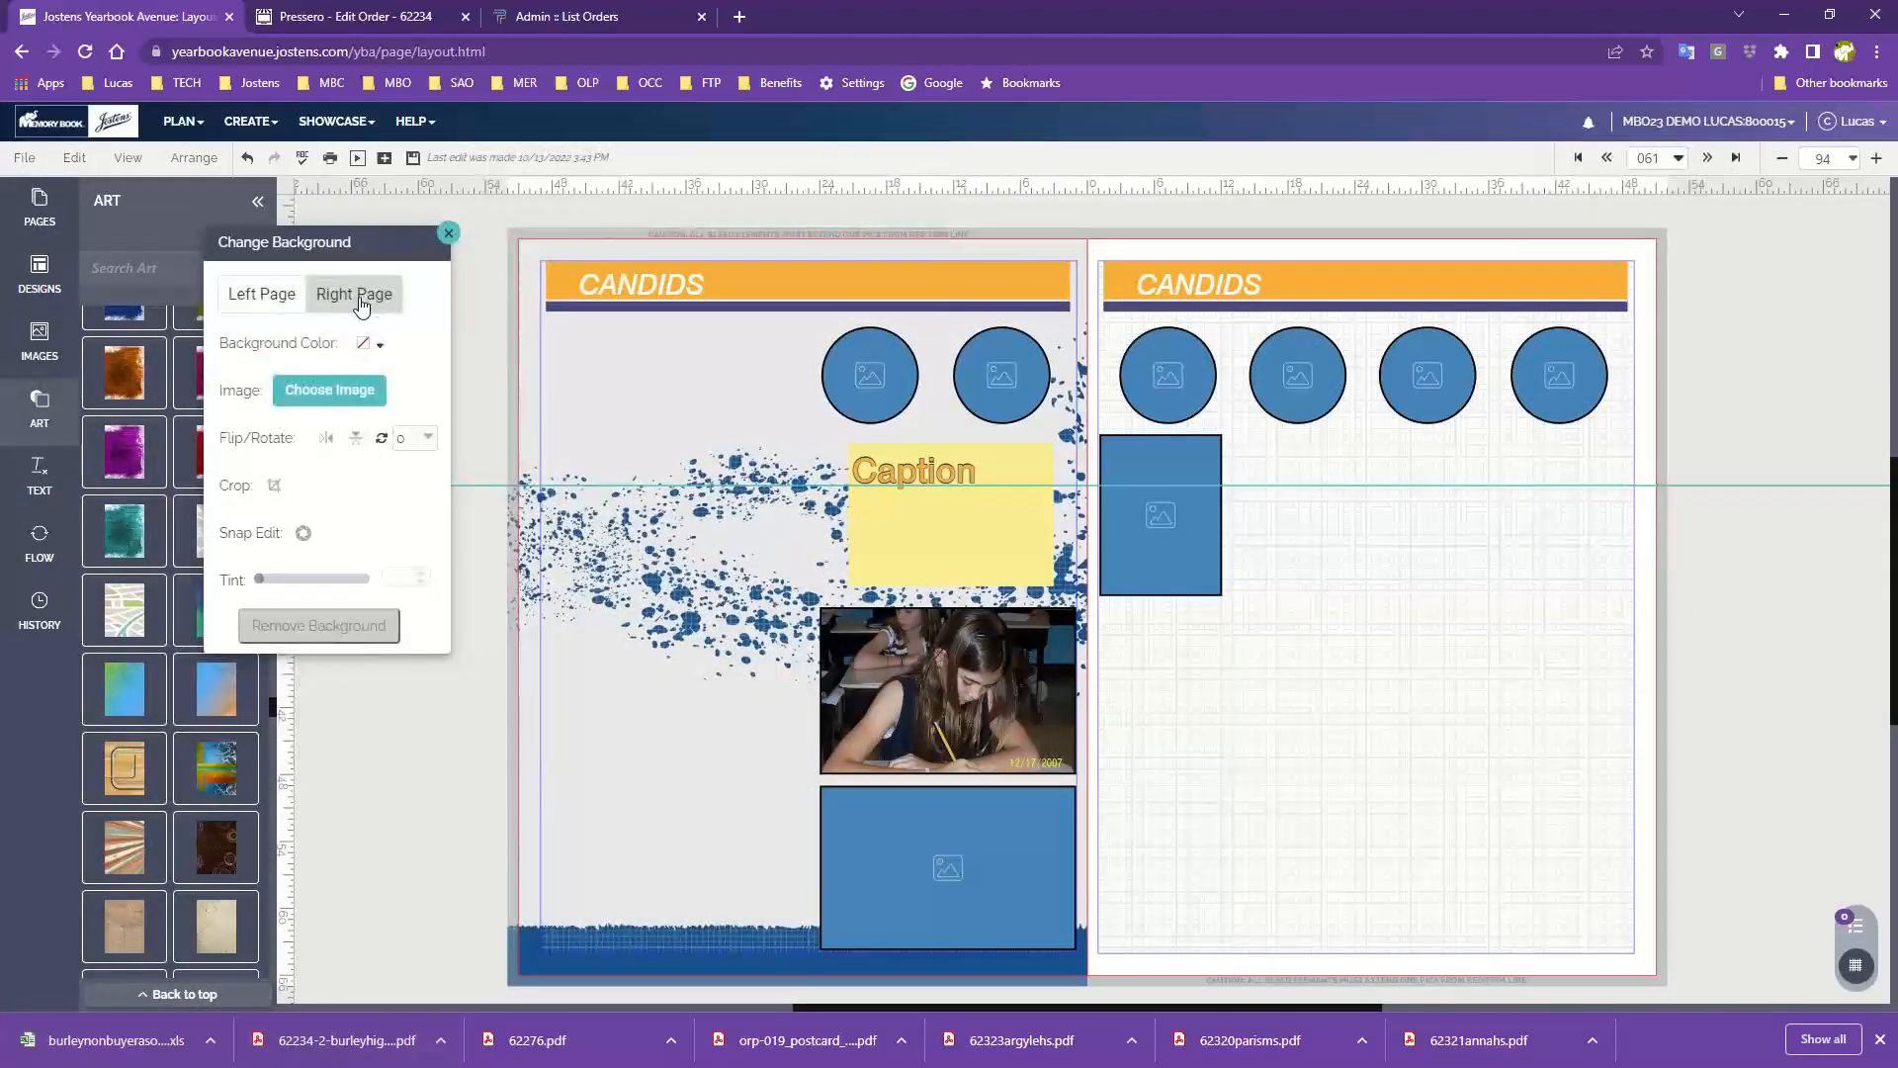
pyautogui.click(338, 389)
pyautogui.scroll(-10, 796, 534)
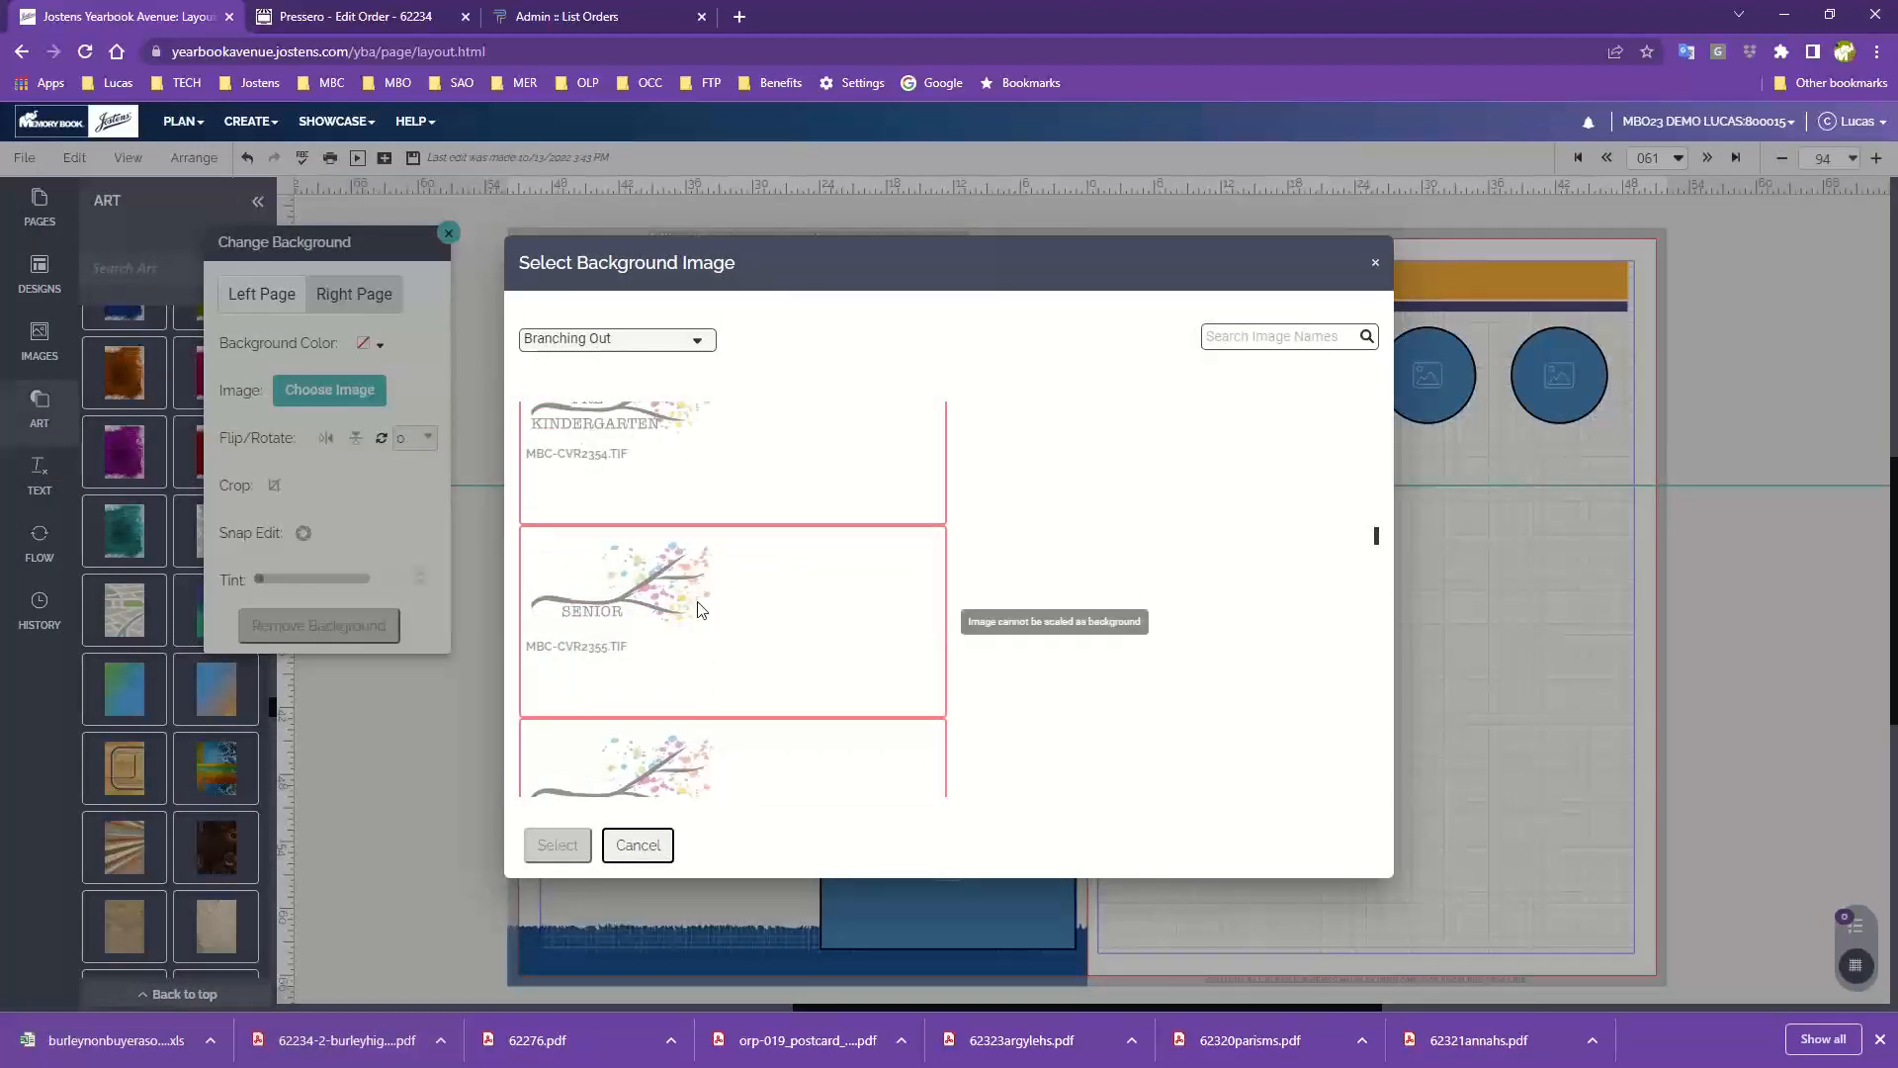
pyautogui.scroll(-2, 697, 605)
pyautogui.scroll(-5, 697, 605)
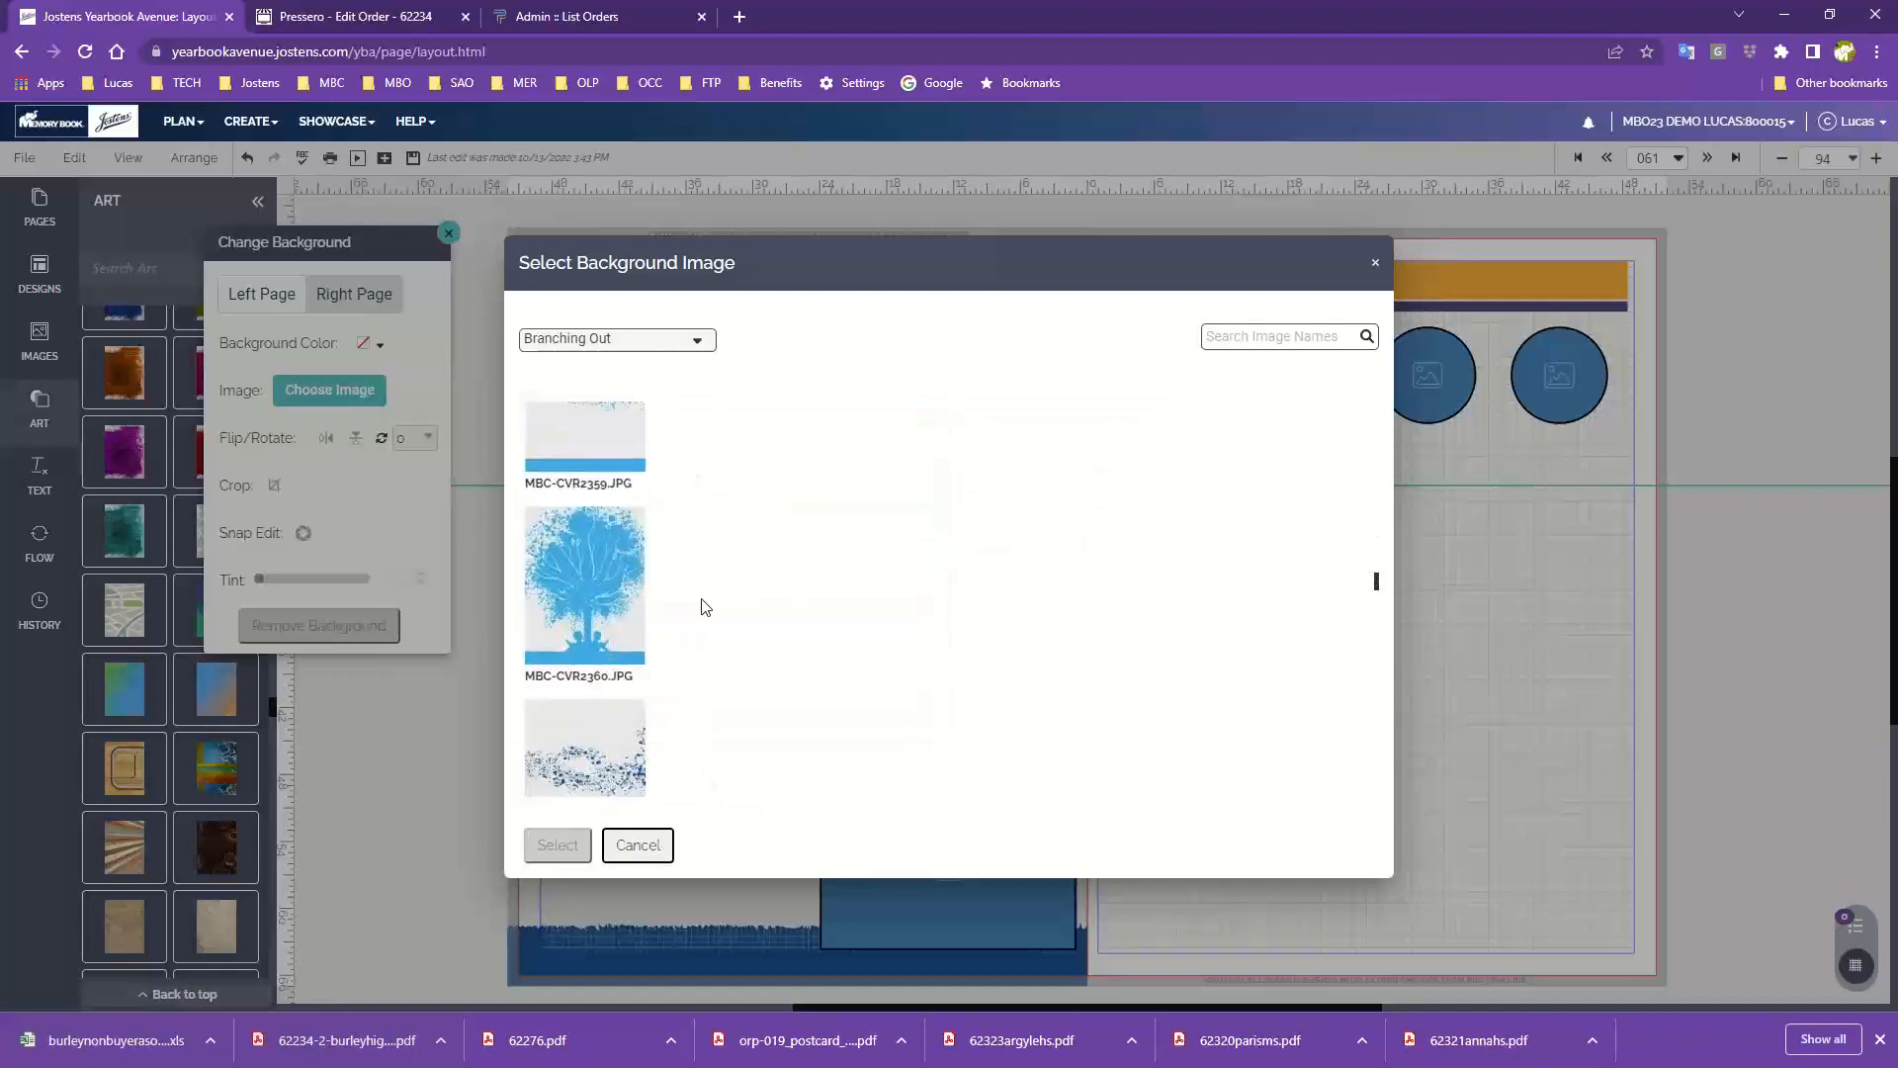
pyautogui.scroll(-2, 705, 606)
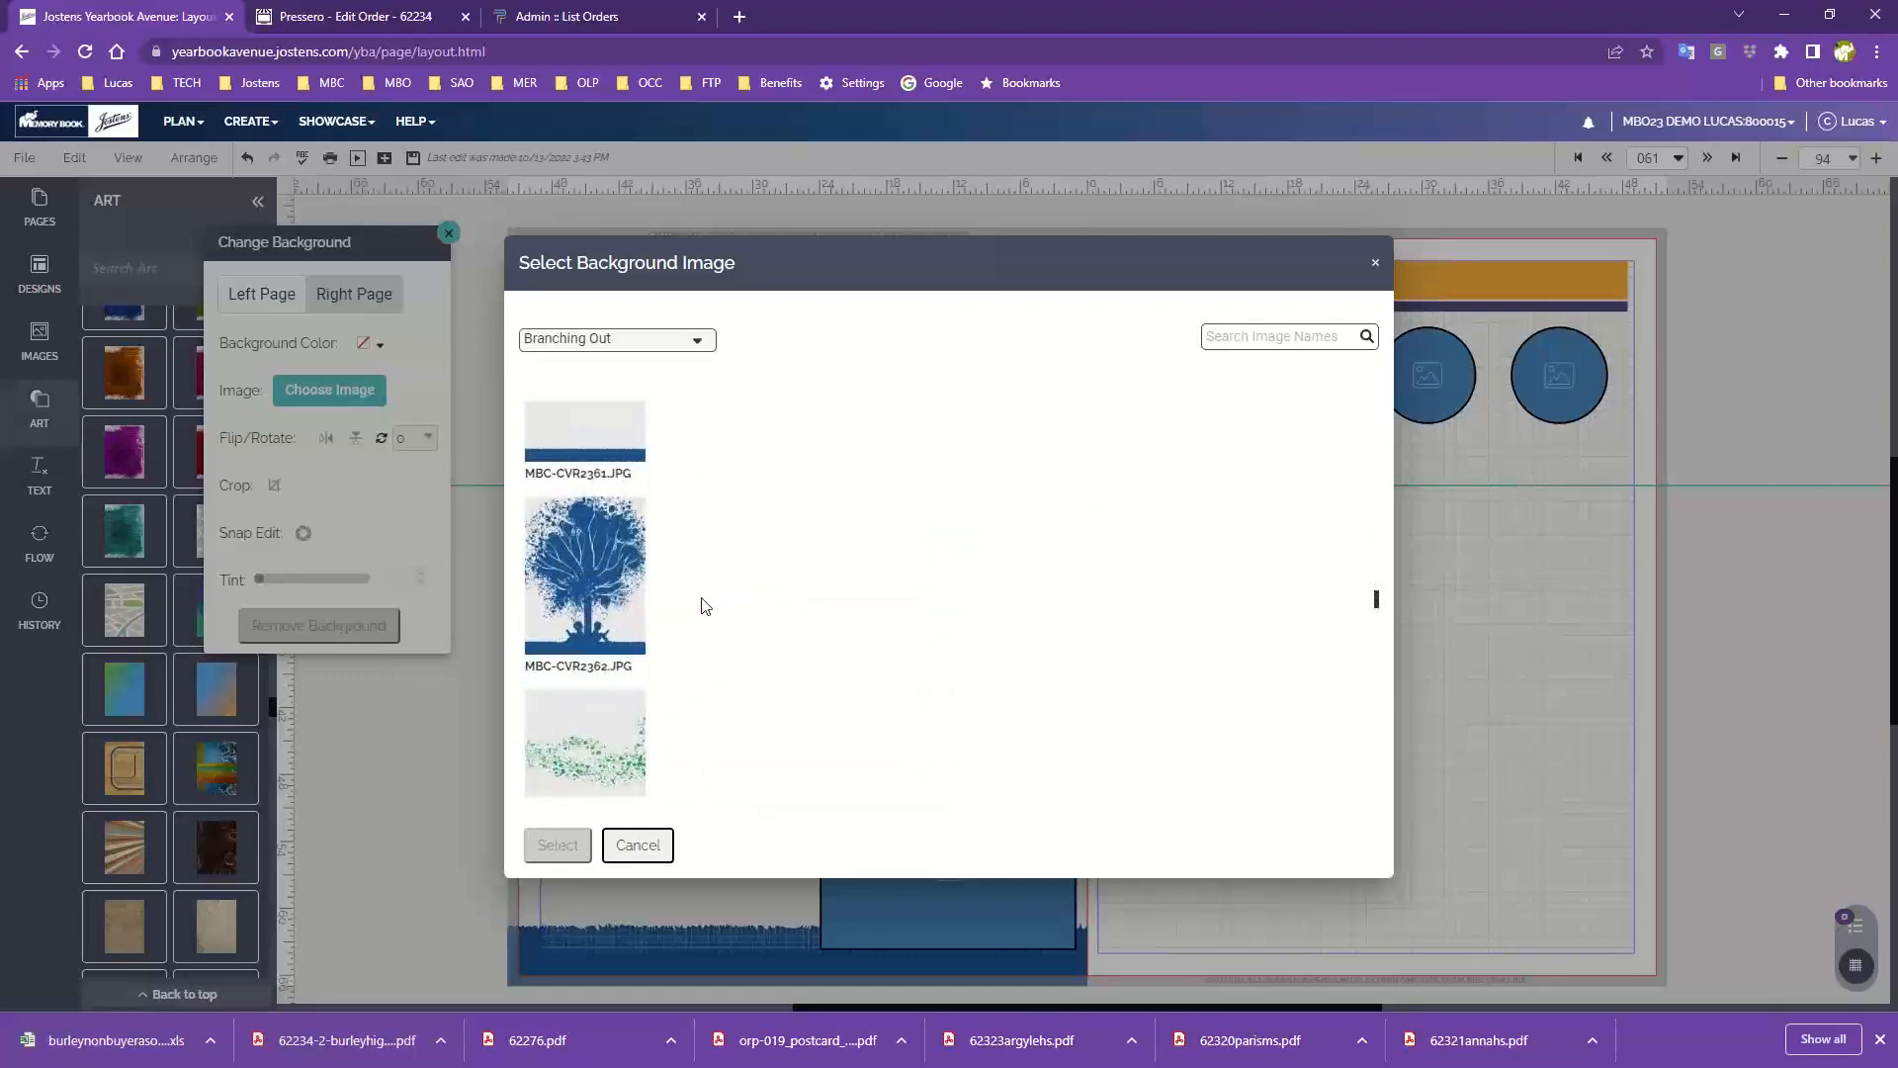
pyautogui.click(586, 348)
pyautogui.click(743, 458)
pyautogui.click(573, 550)
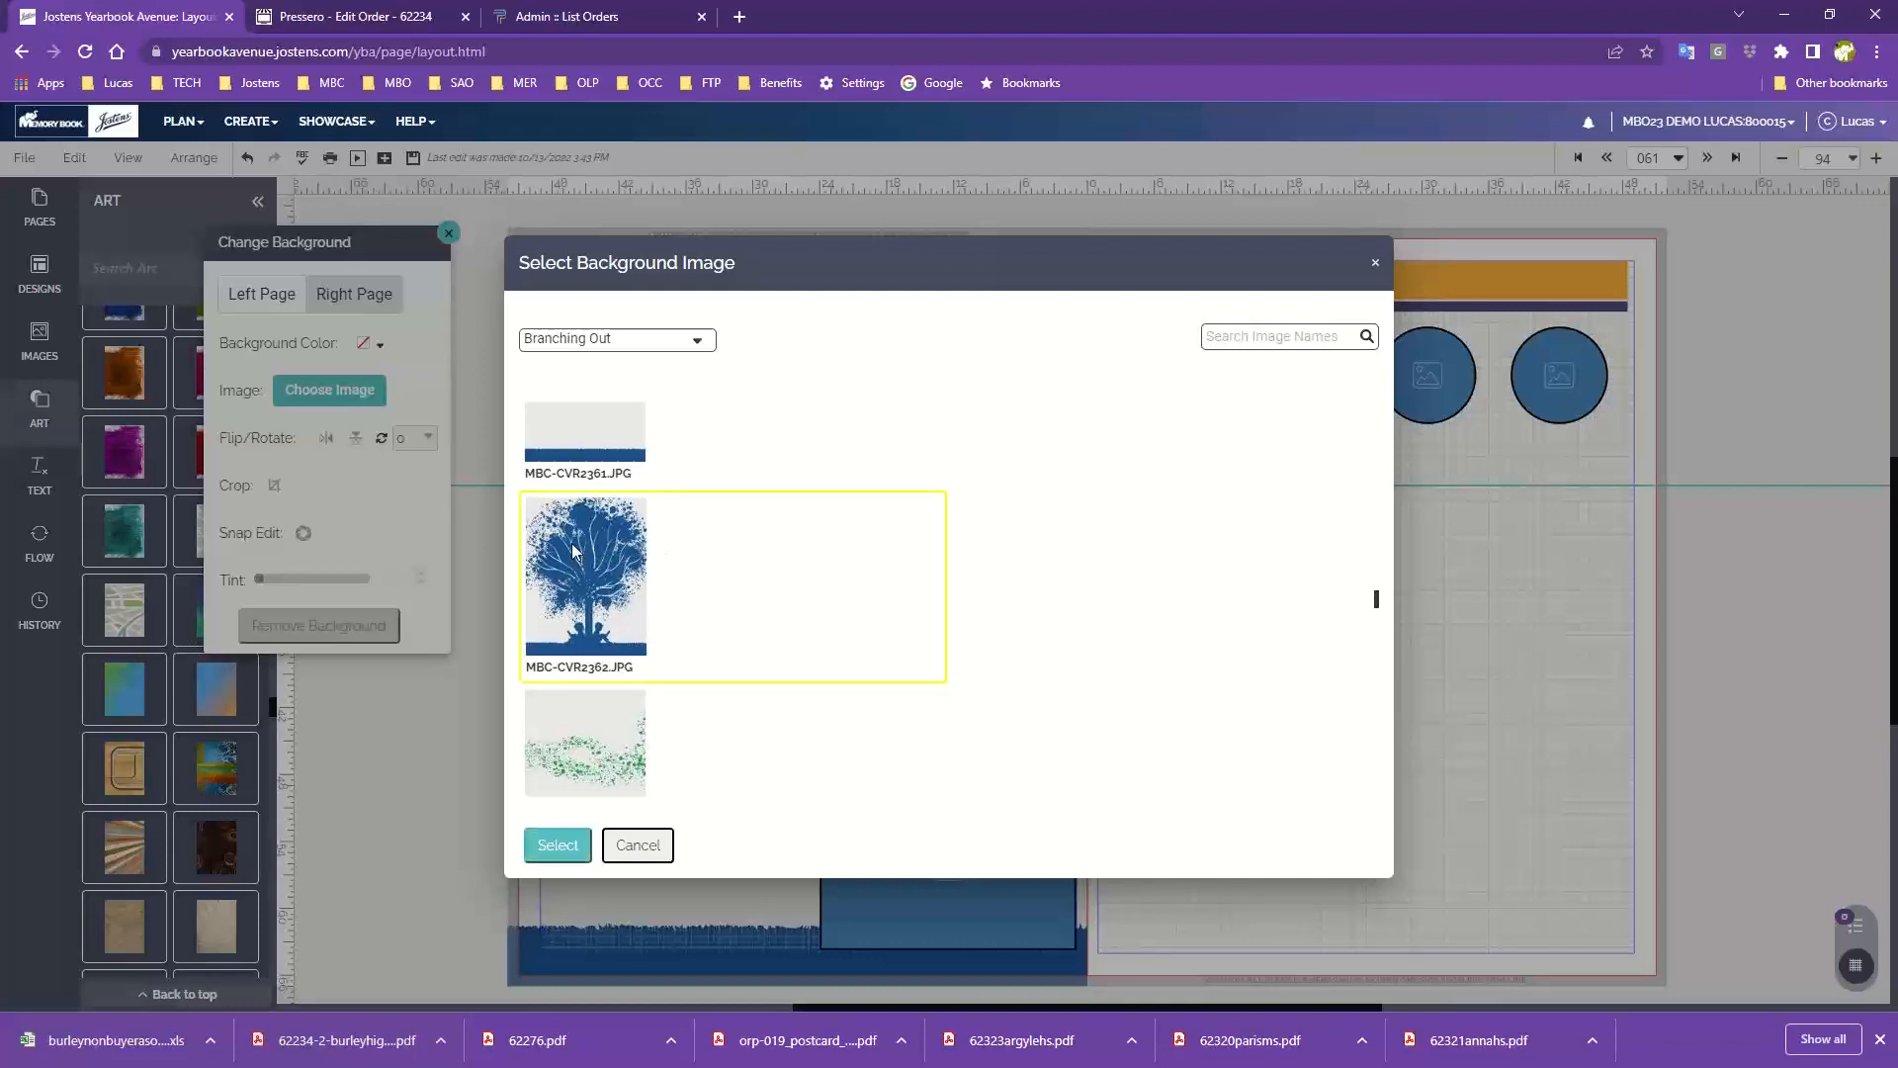
pyautogui.click(557, 842)
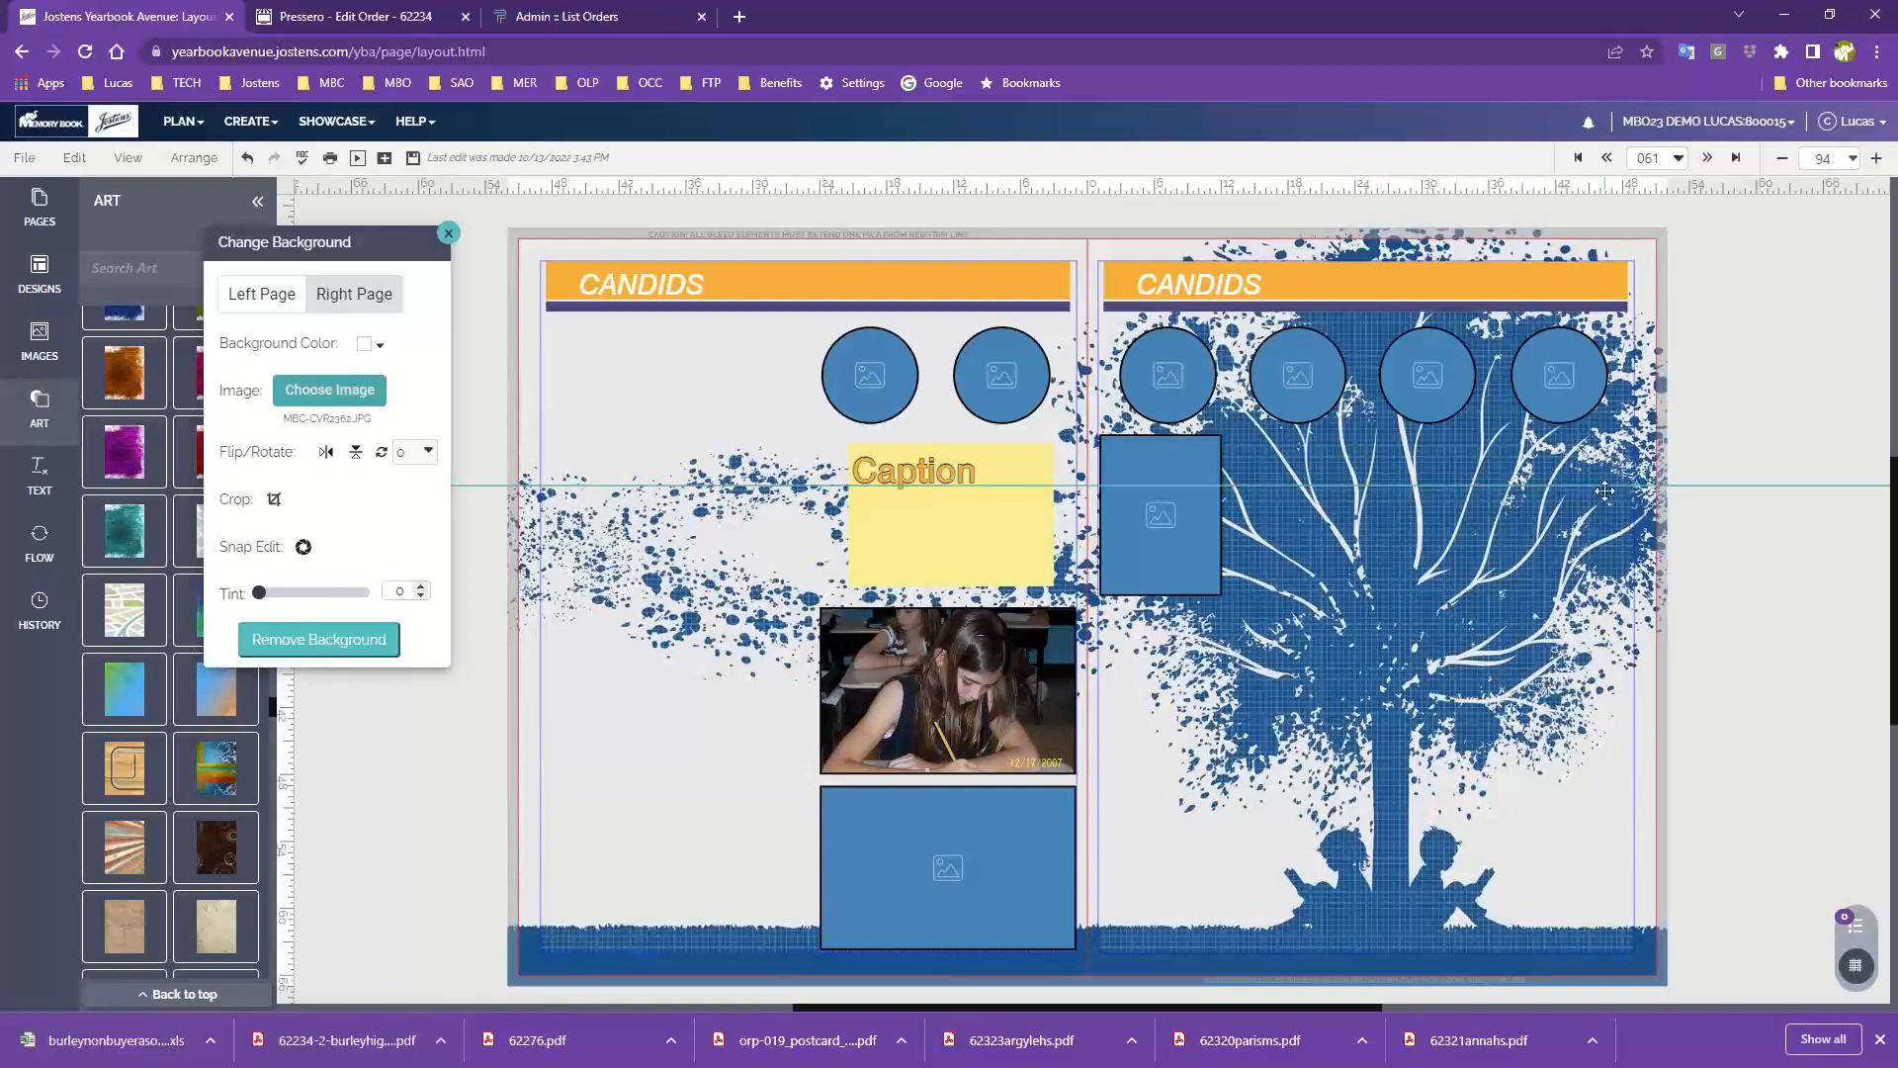
# Step: View the spread with its grid hidden, check the page comments, and turn the grid back on
pyautogui.click(1856, 968)
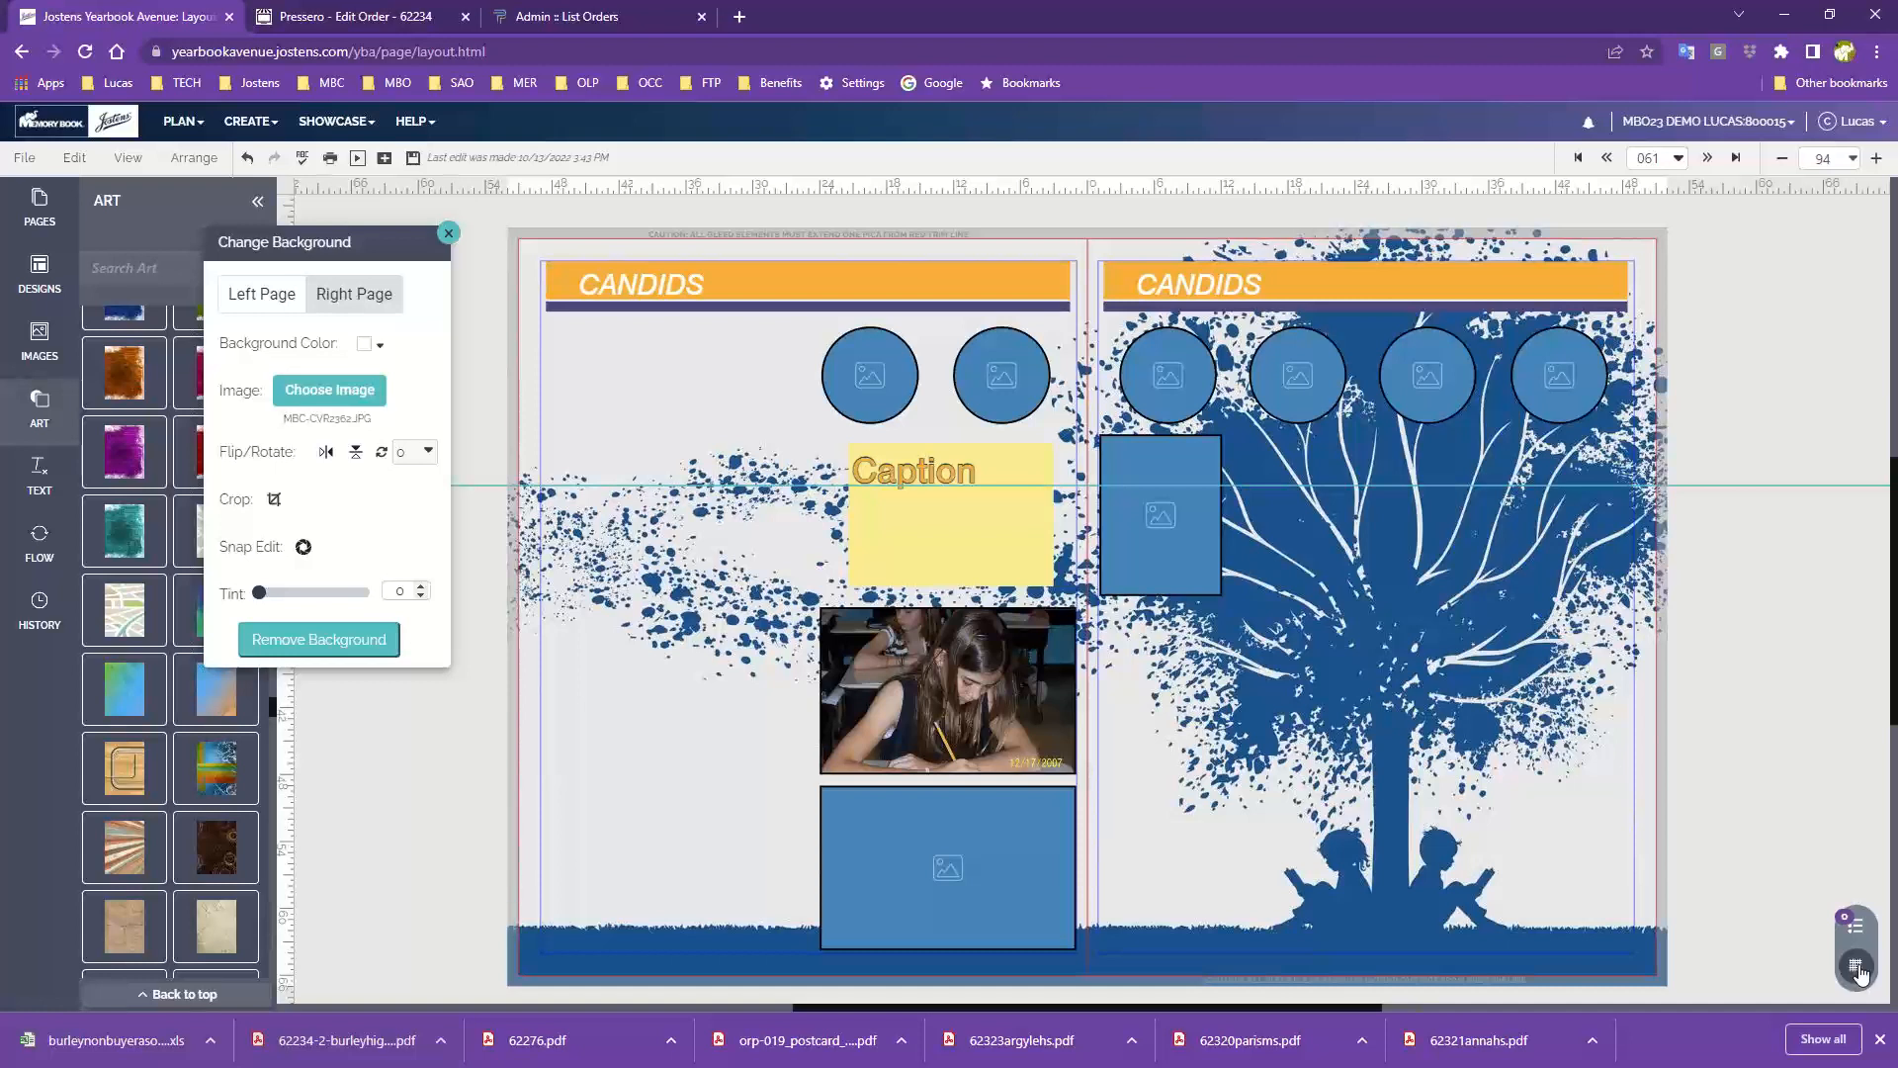
pyautogui.click(1857, 927)
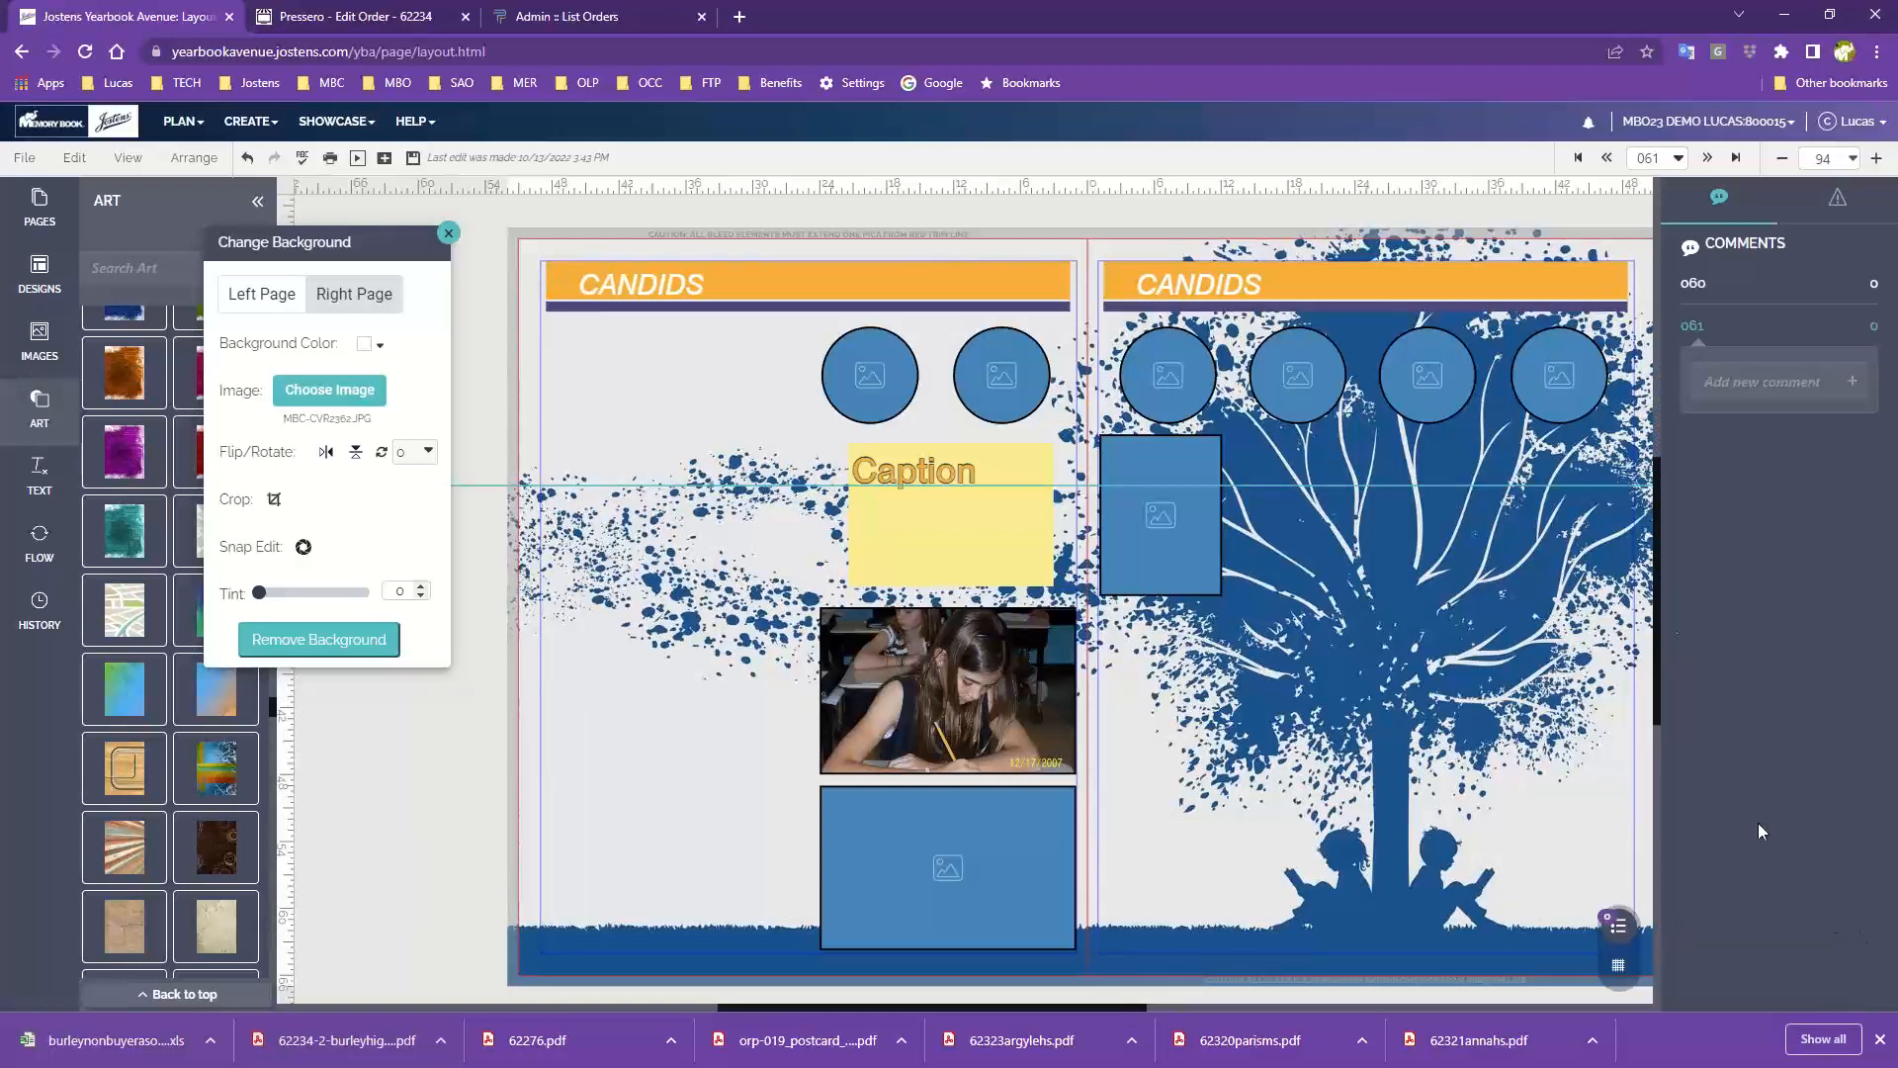
pyautogui.click(1616, 925)
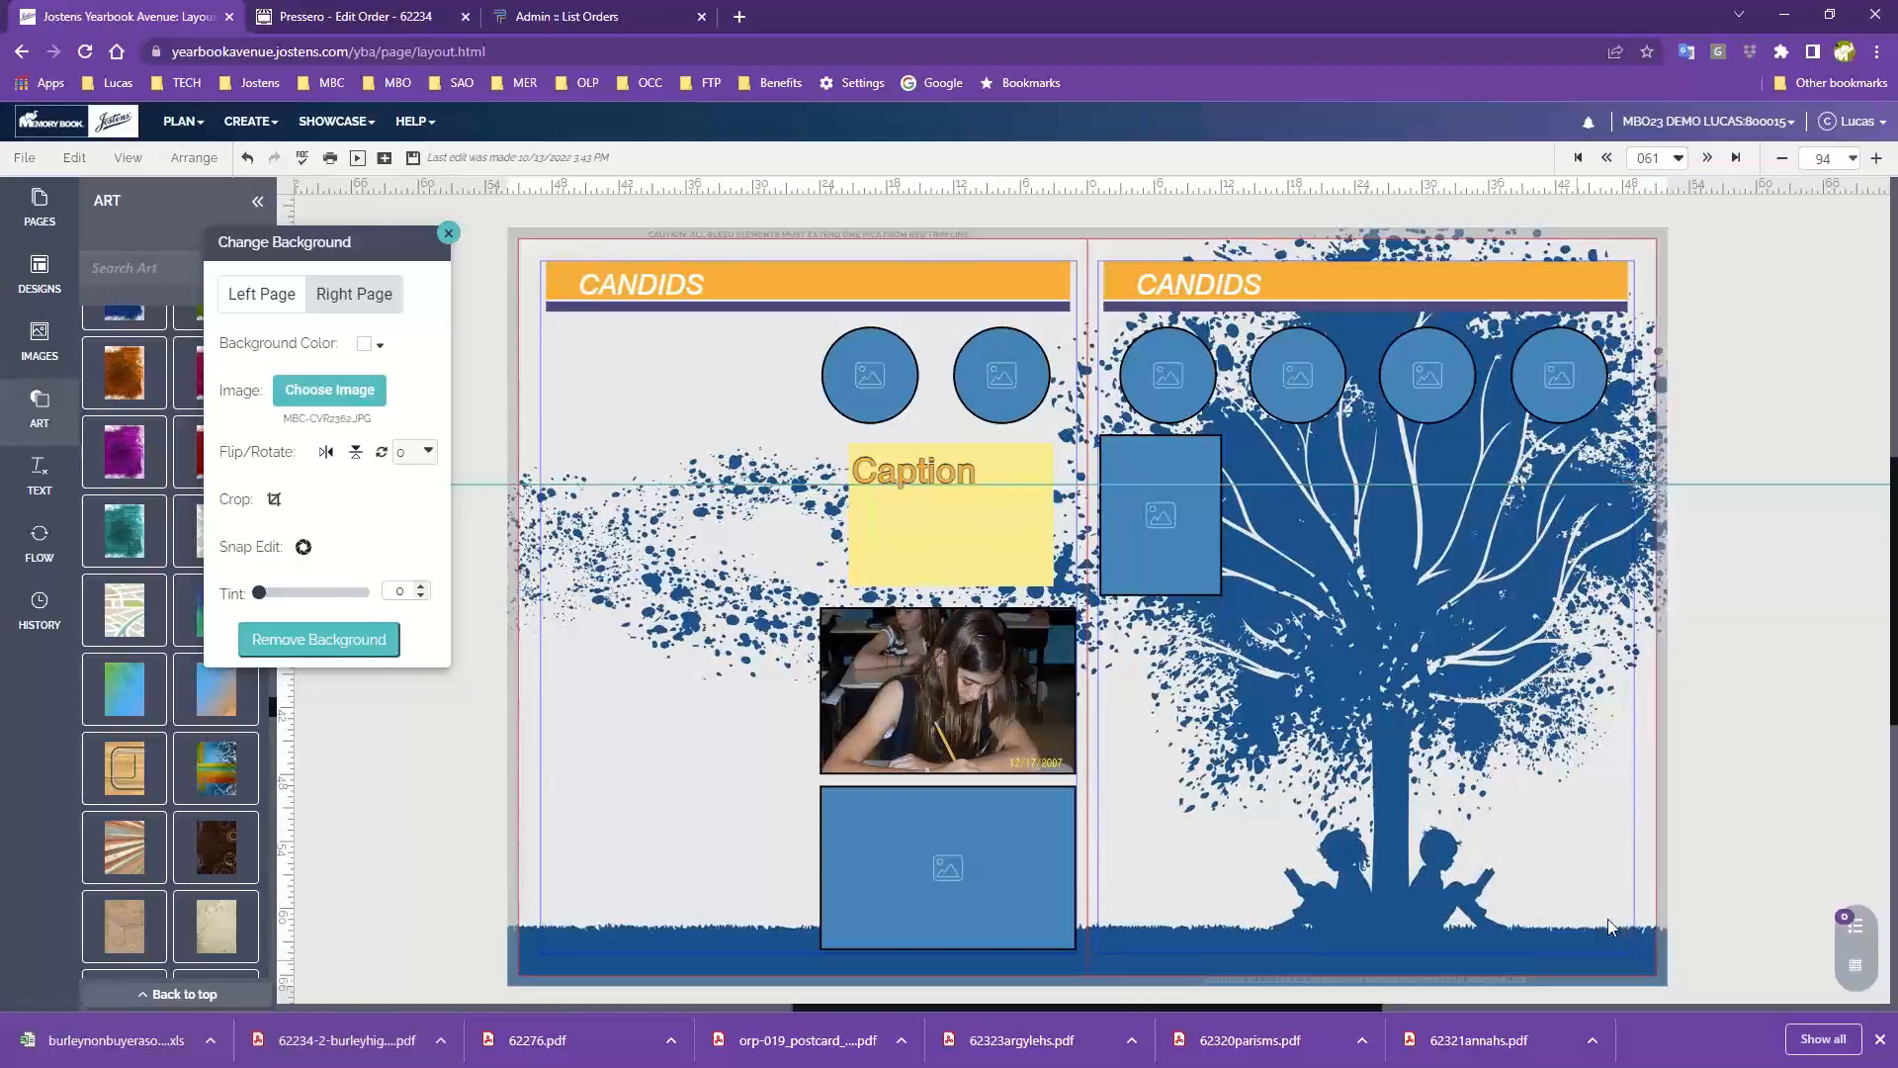
pyautogui.click(1859, 969)
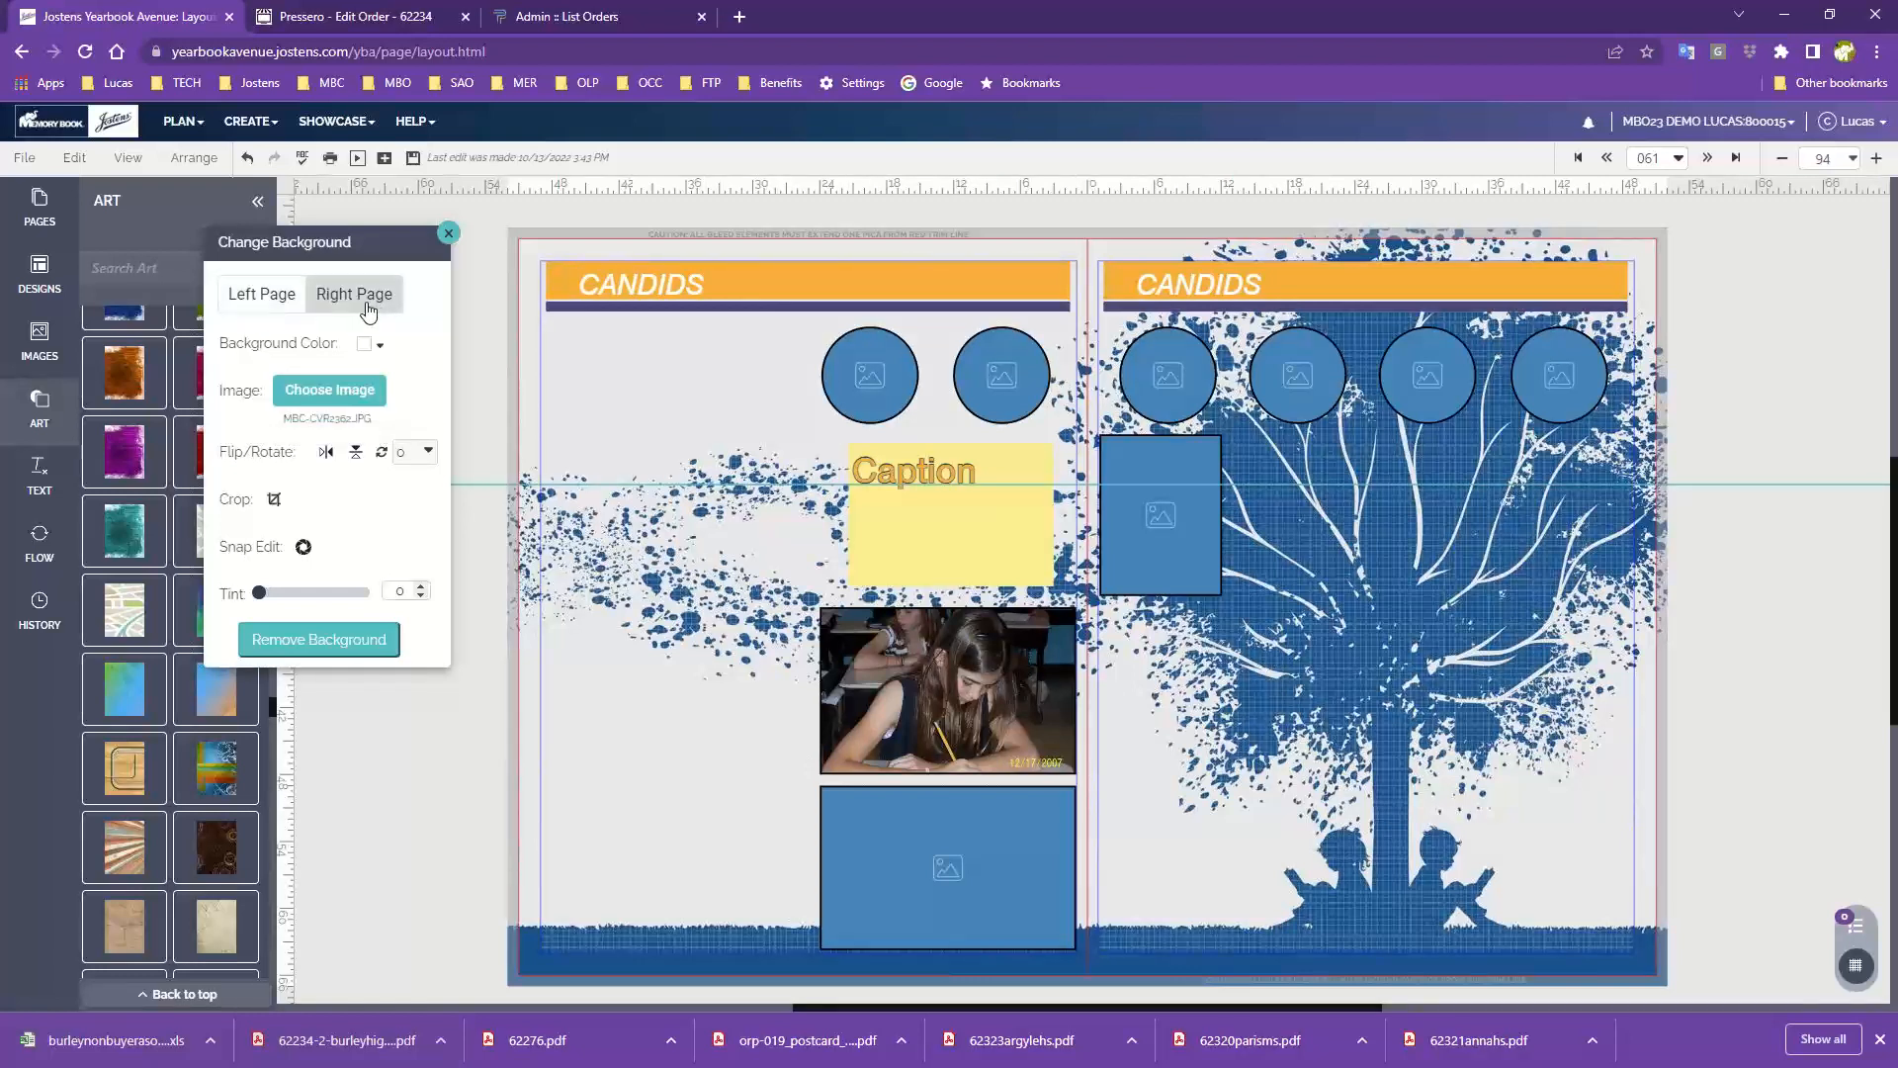
# Step: Browse the background images of the GPS cover collection for the right page
pyautogui.click(327, 399)
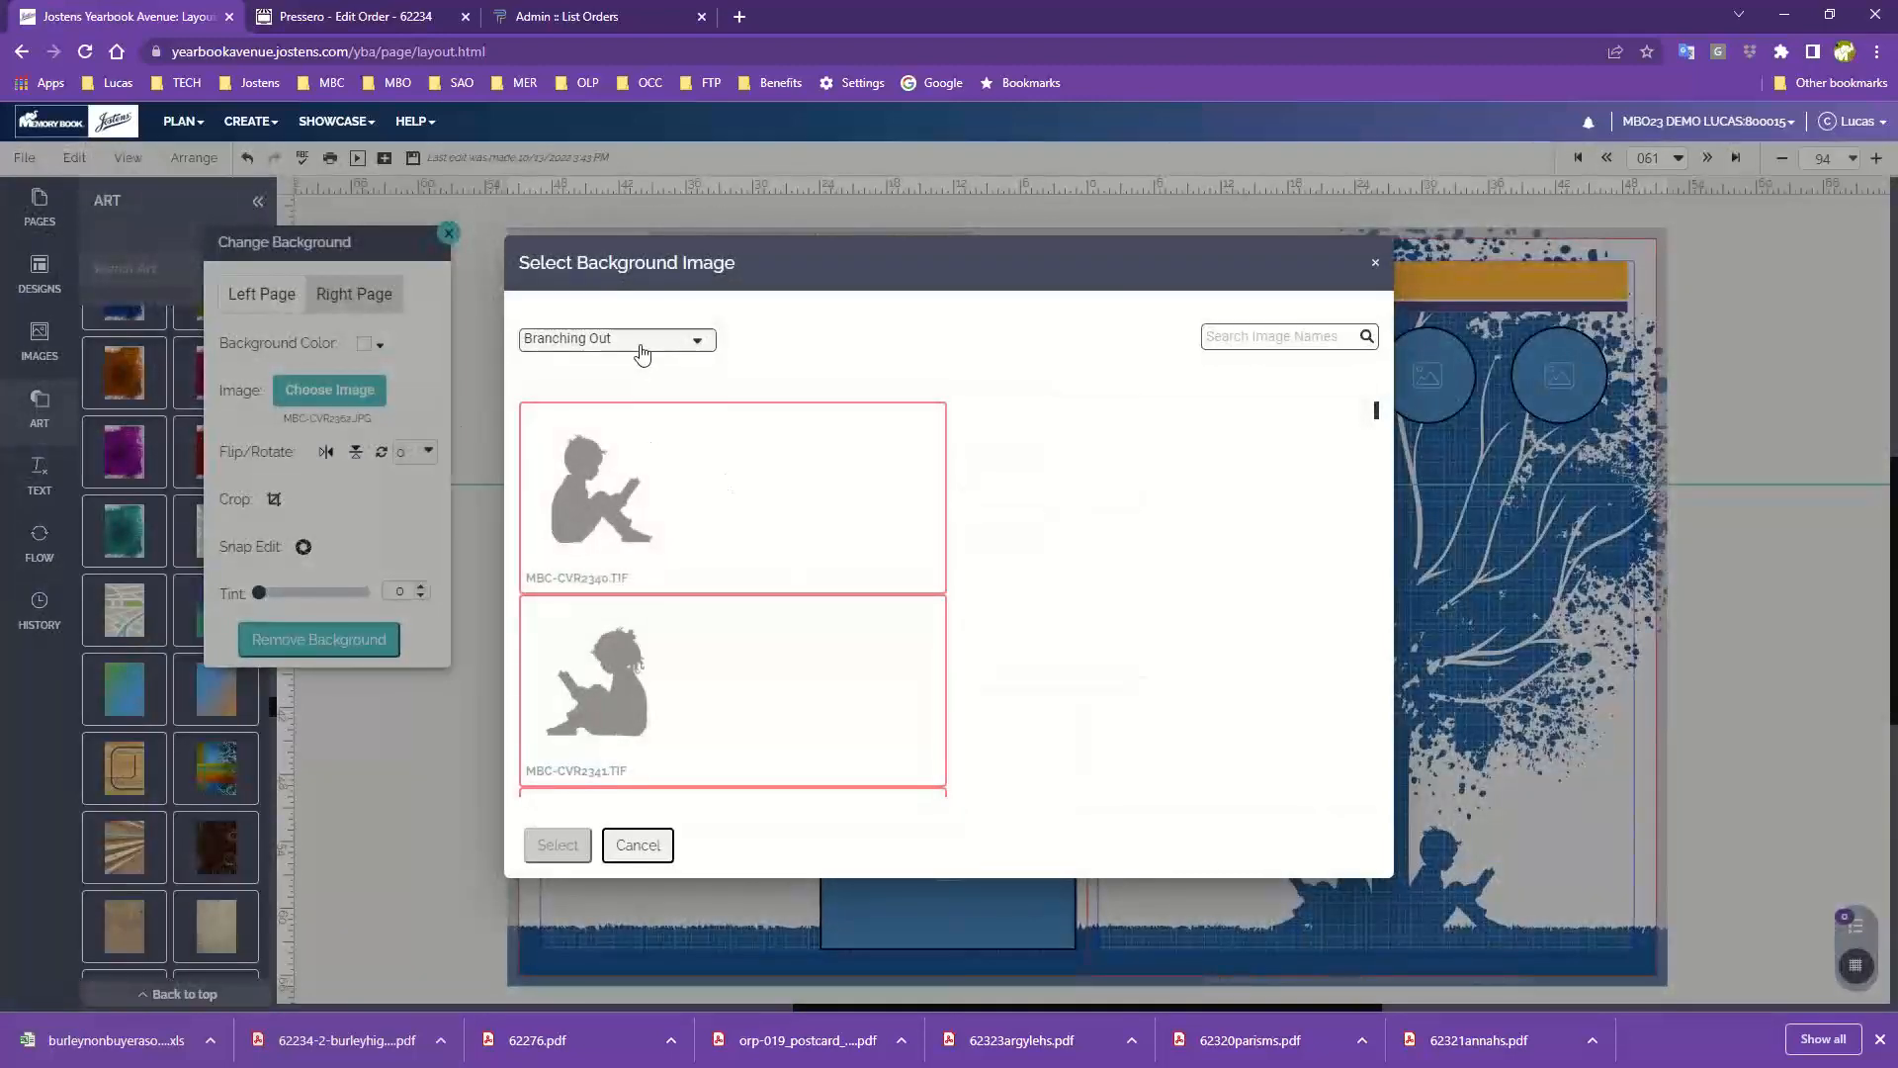
pyautogui.click(641, 341)
pyautogui.scroll(3, 632, 356)
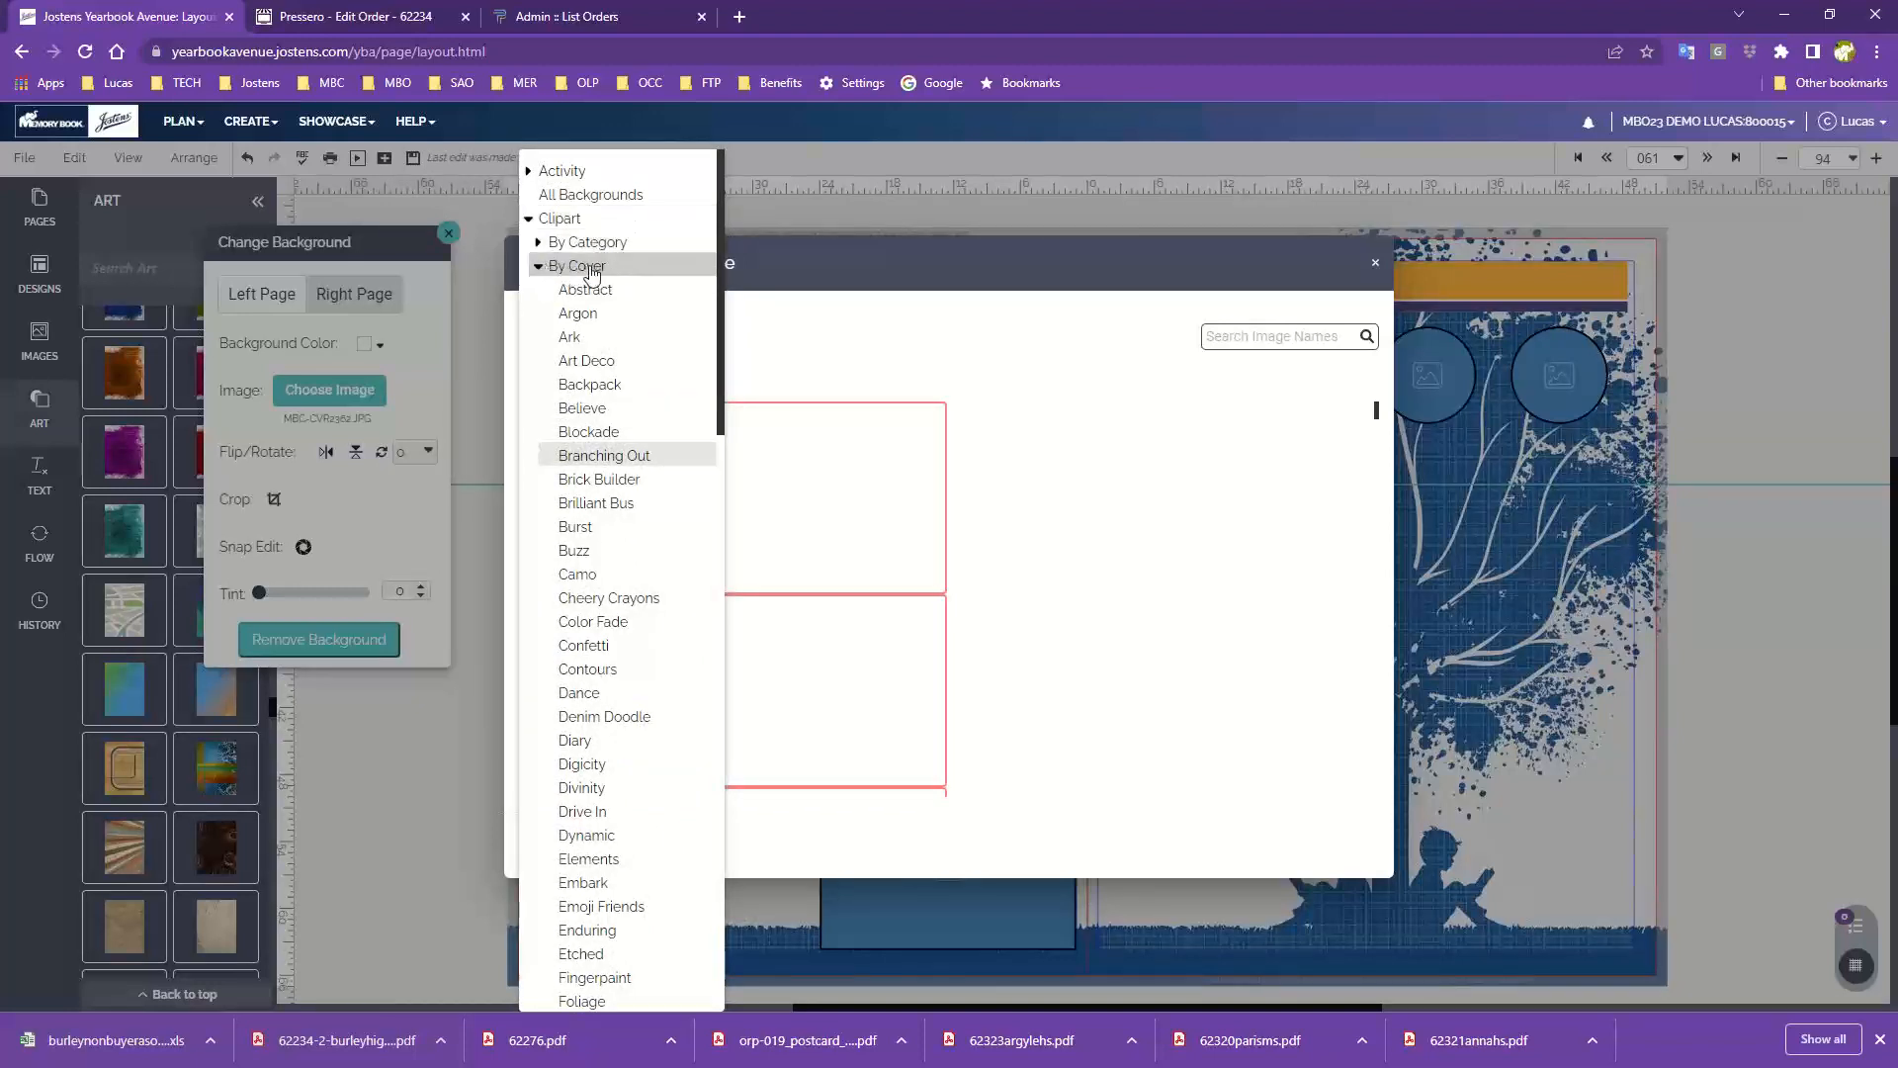
pyautogui.scroll(-1, 591, 620)
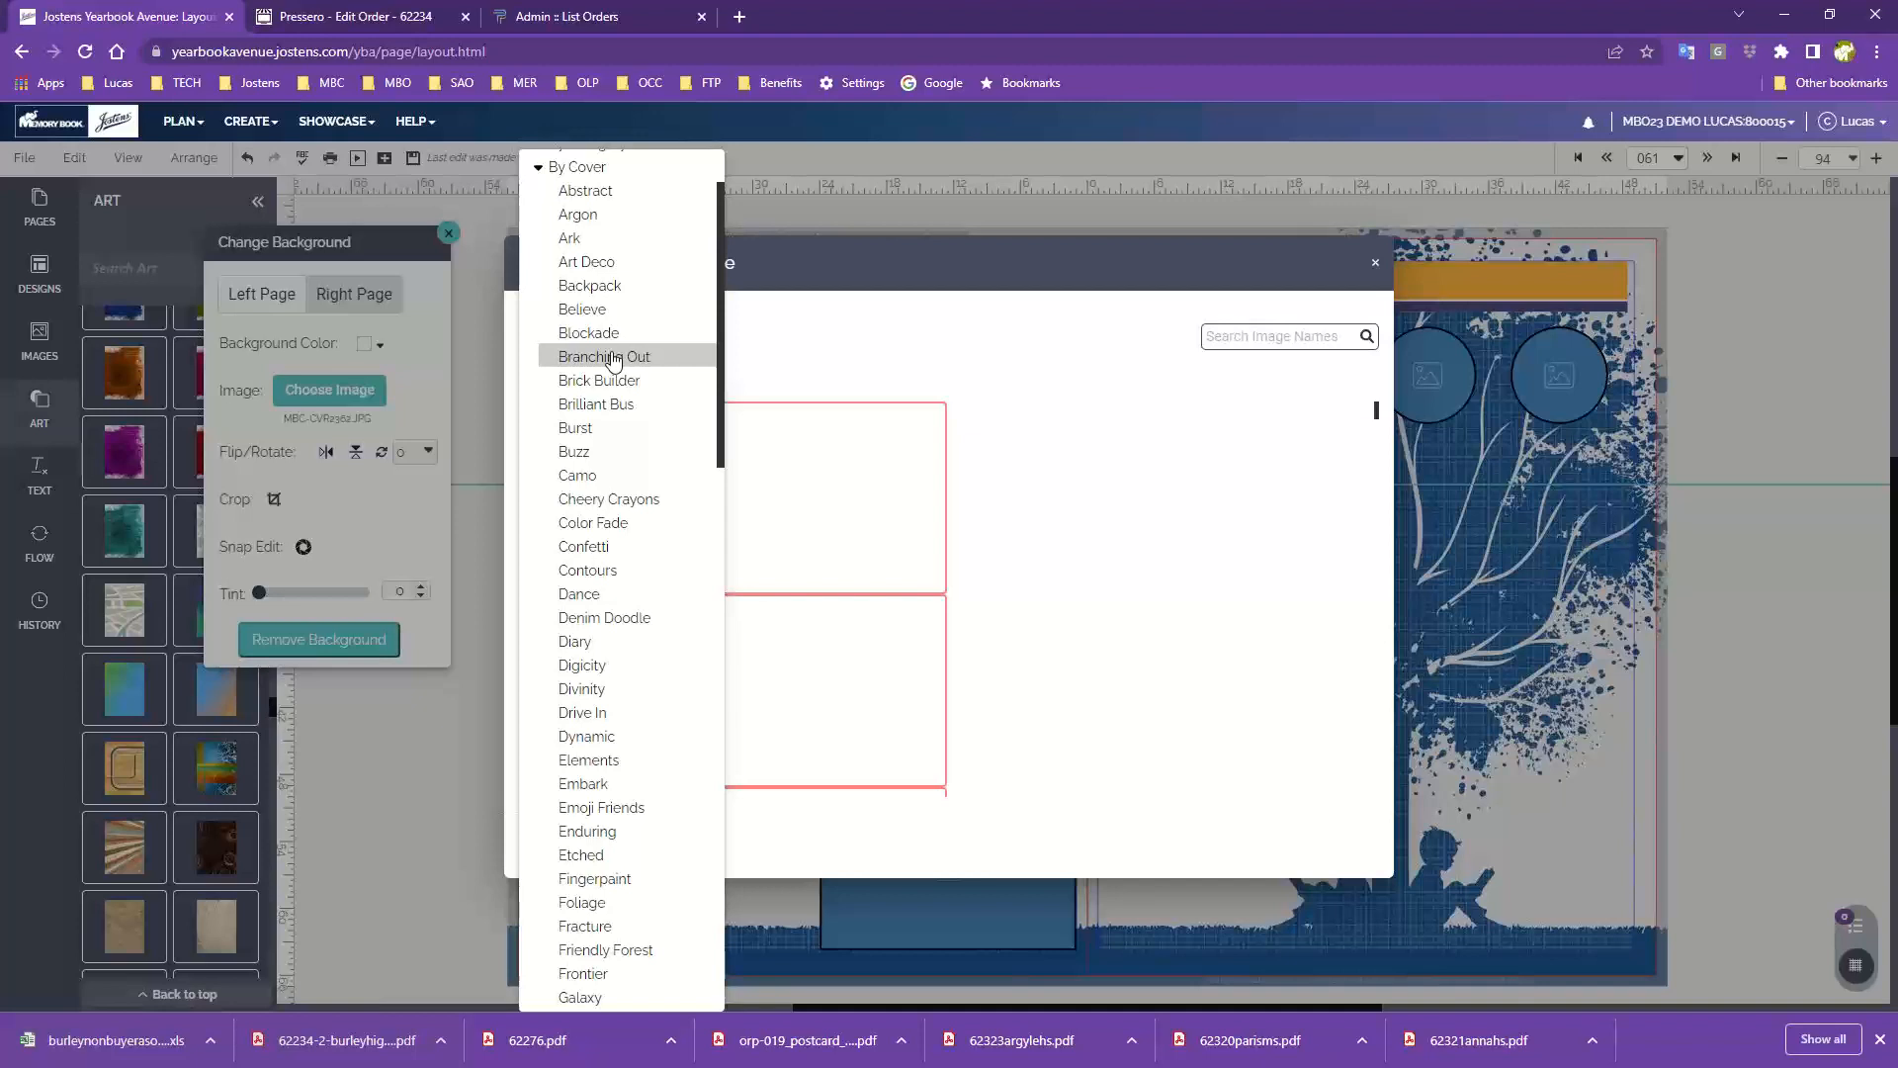
pyautogui.scroll(-4, 619, 524)
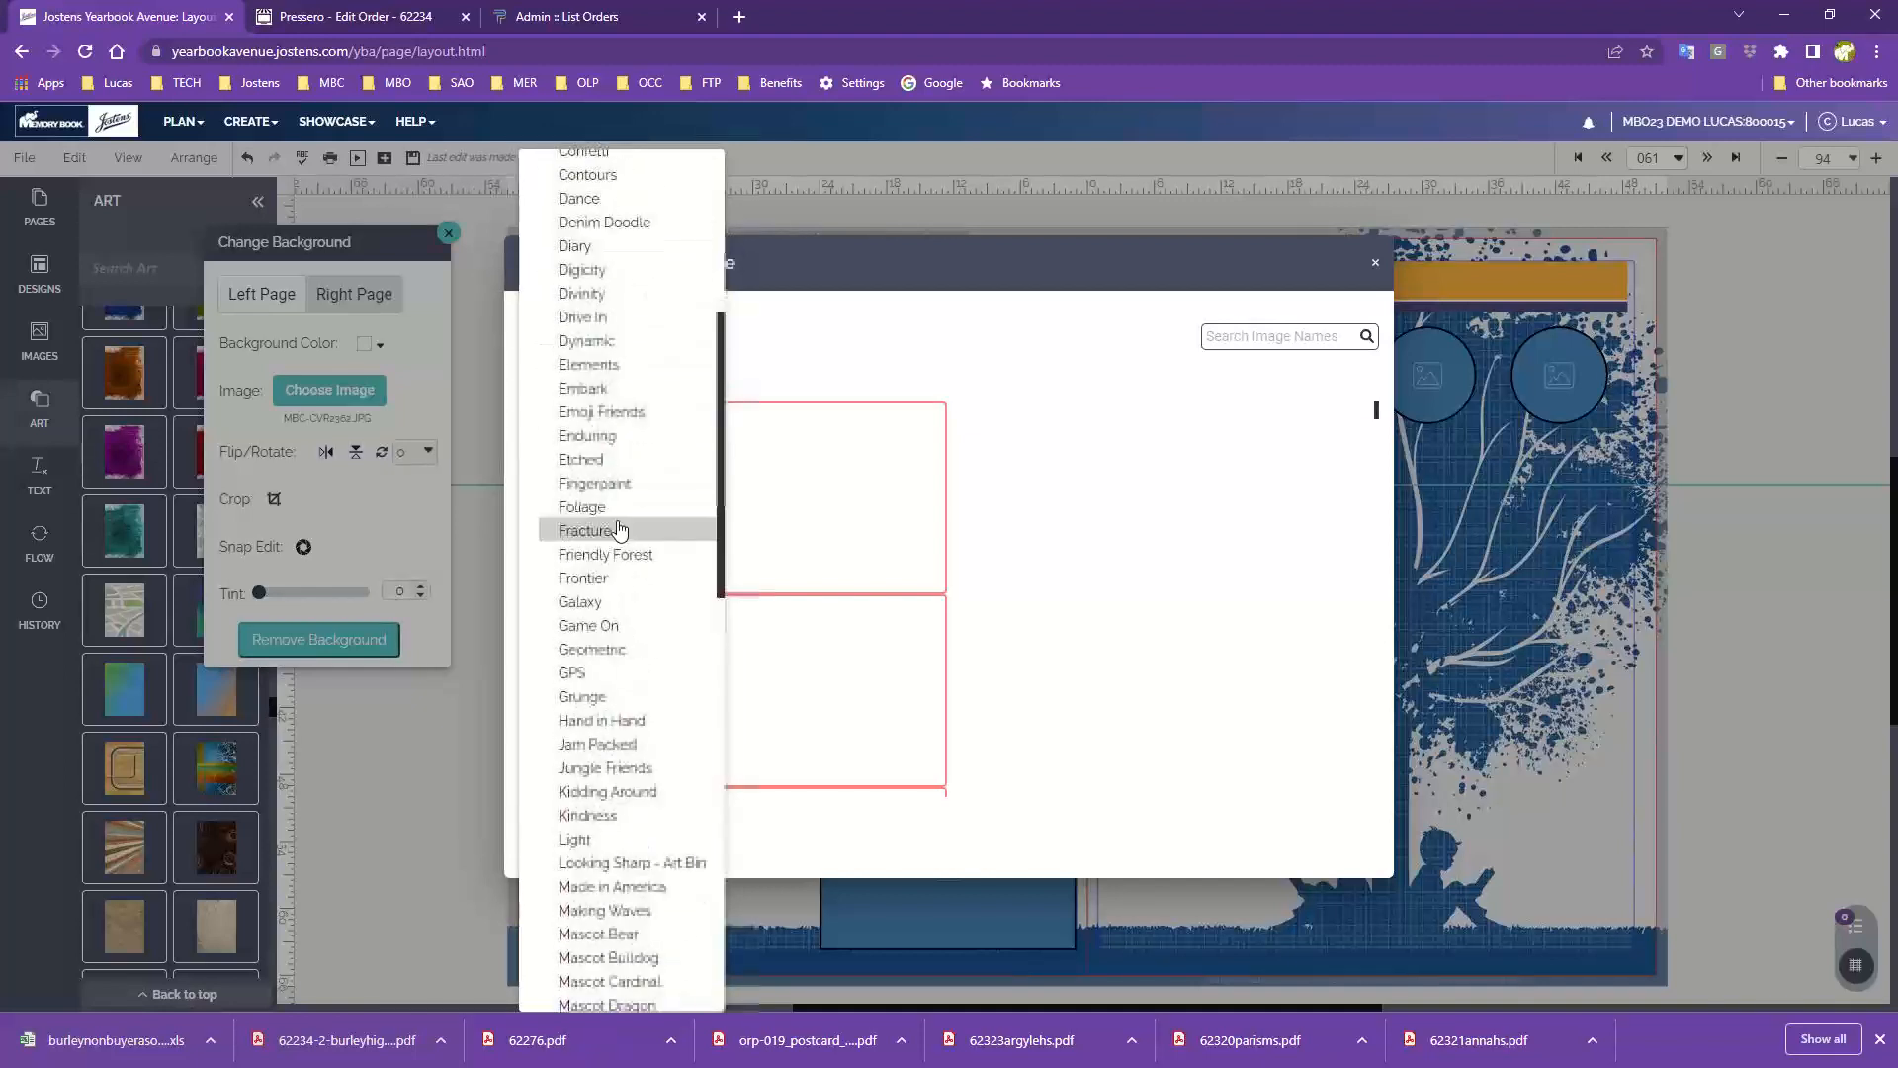
pyautogui.click(571, 673)
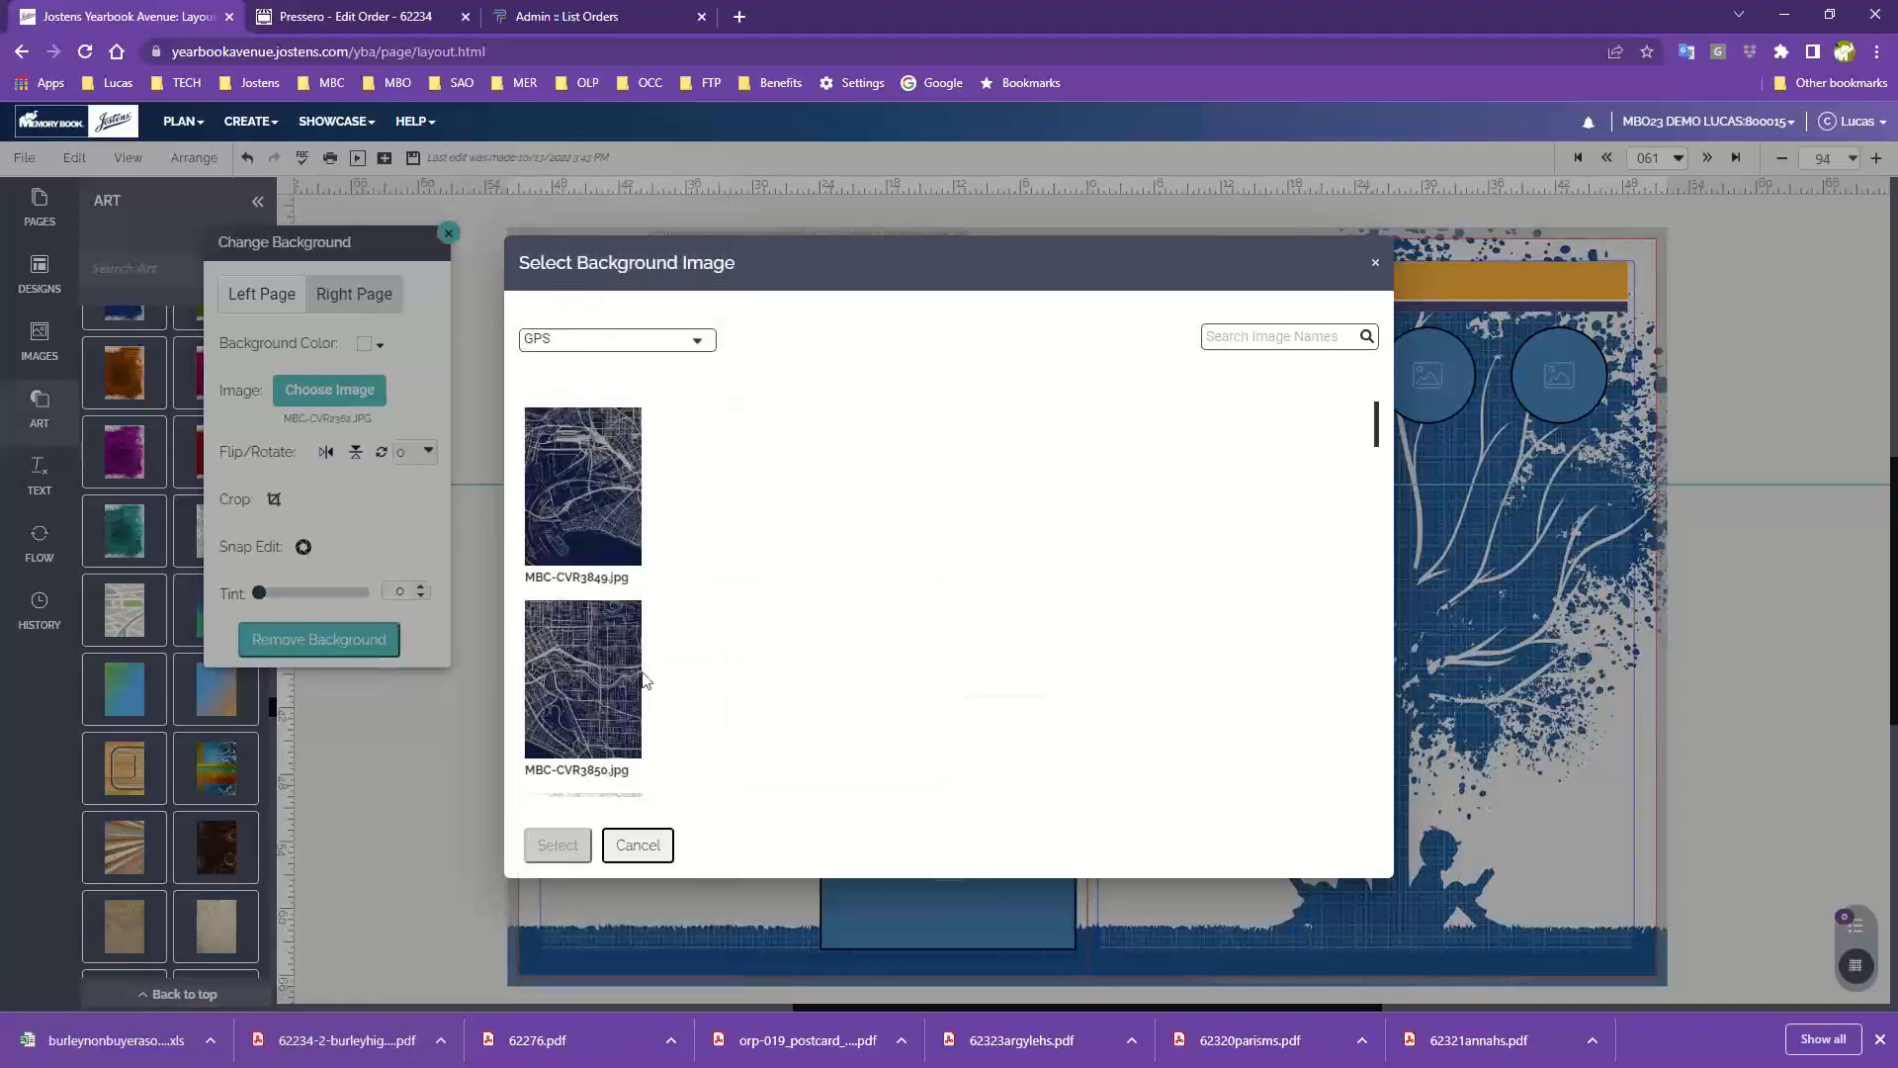
pyautogui.scroll(-8, 644, 681)
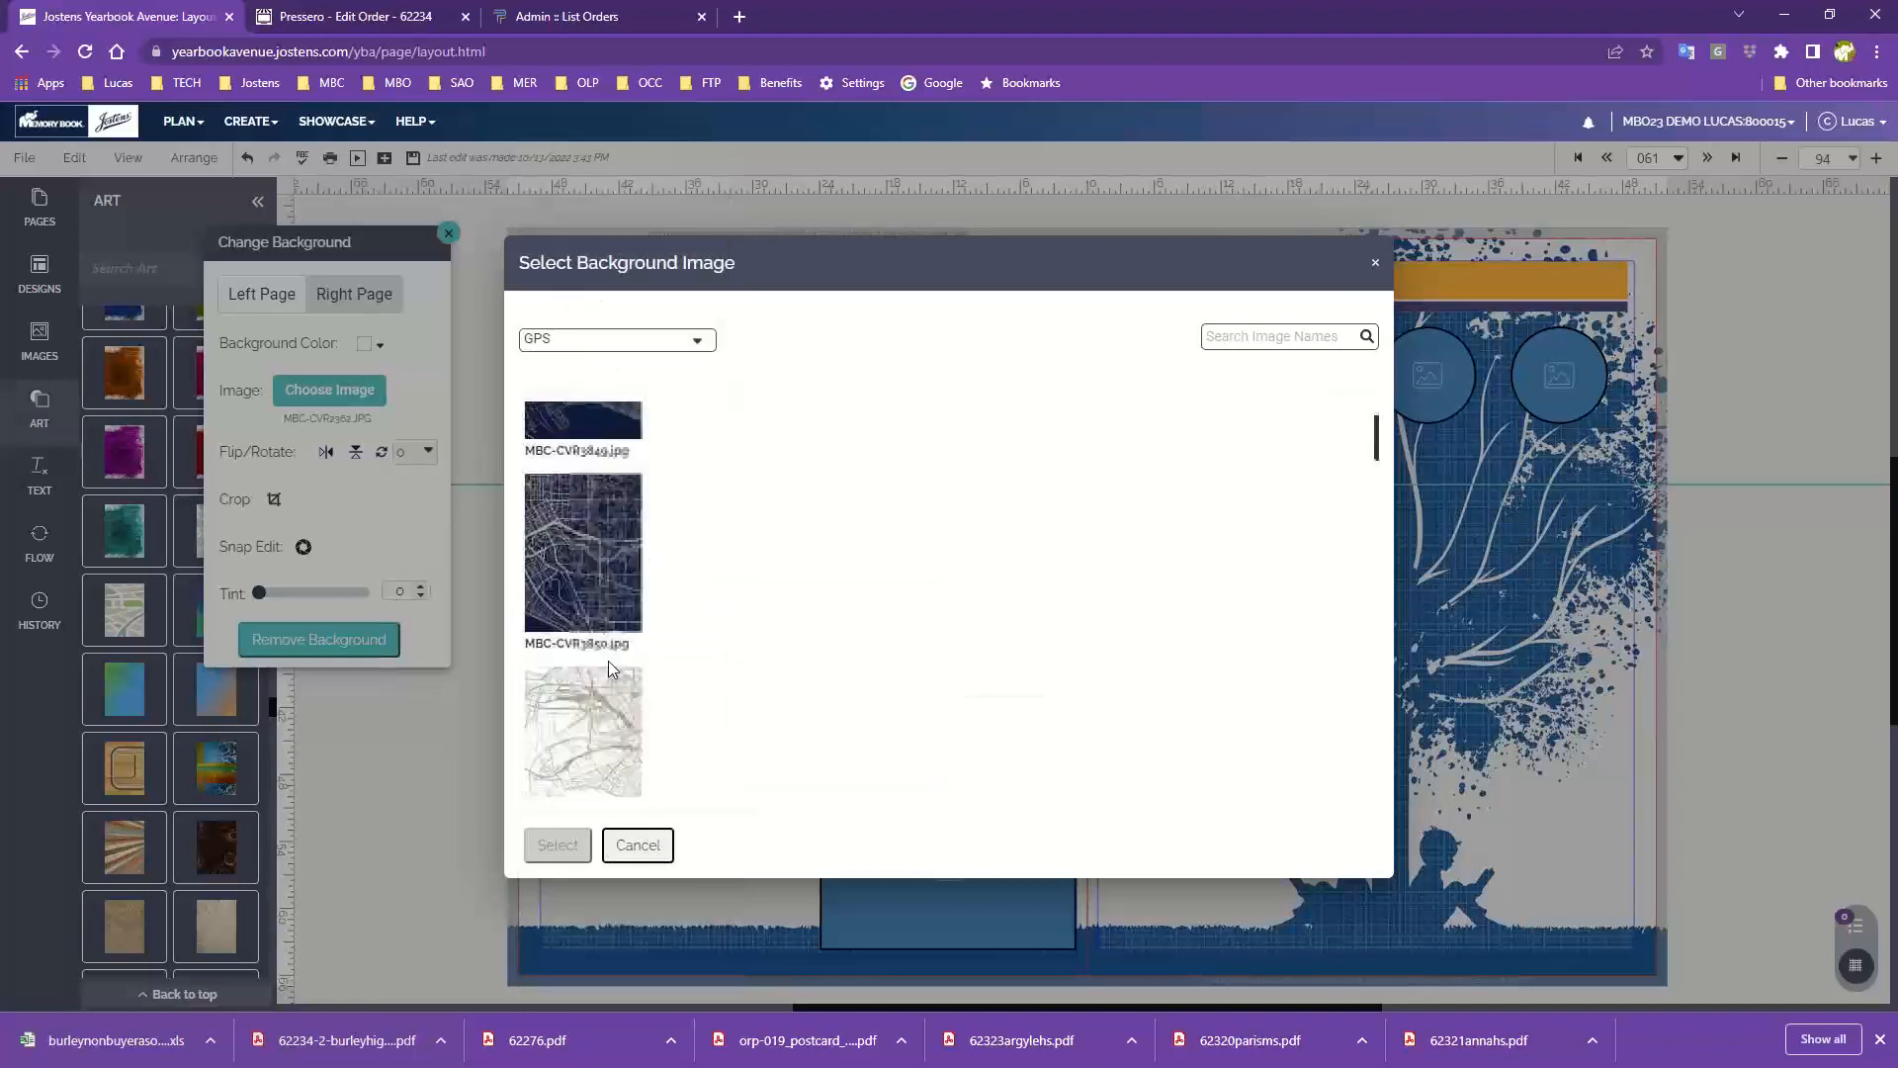
# Step: Set the right page's background to the red image MBC-CVR3788.tif from the Record collection
pyautogui.click(660, 348)
pyautogui.scroll(-10, 625, 667)
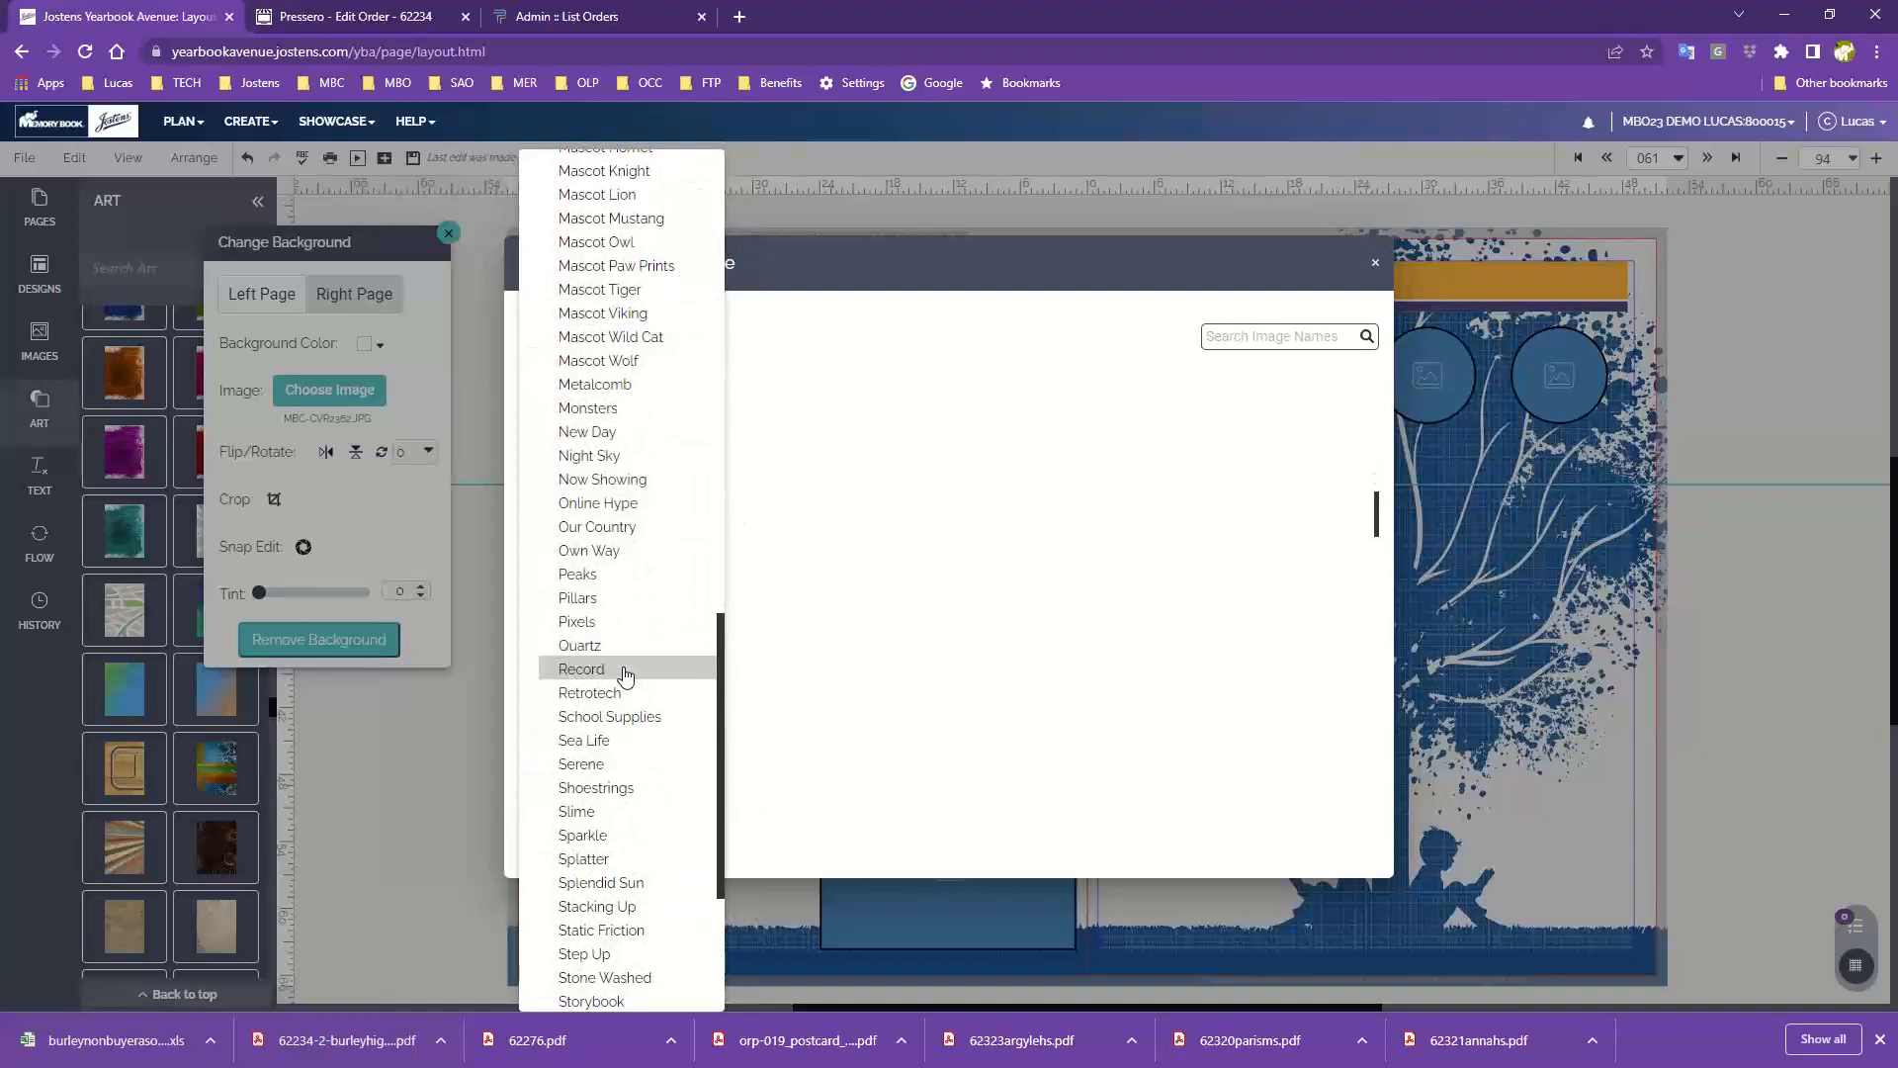
pyautogui.click(624, 670)
pyautogui.scroll(-5, 625, 673)
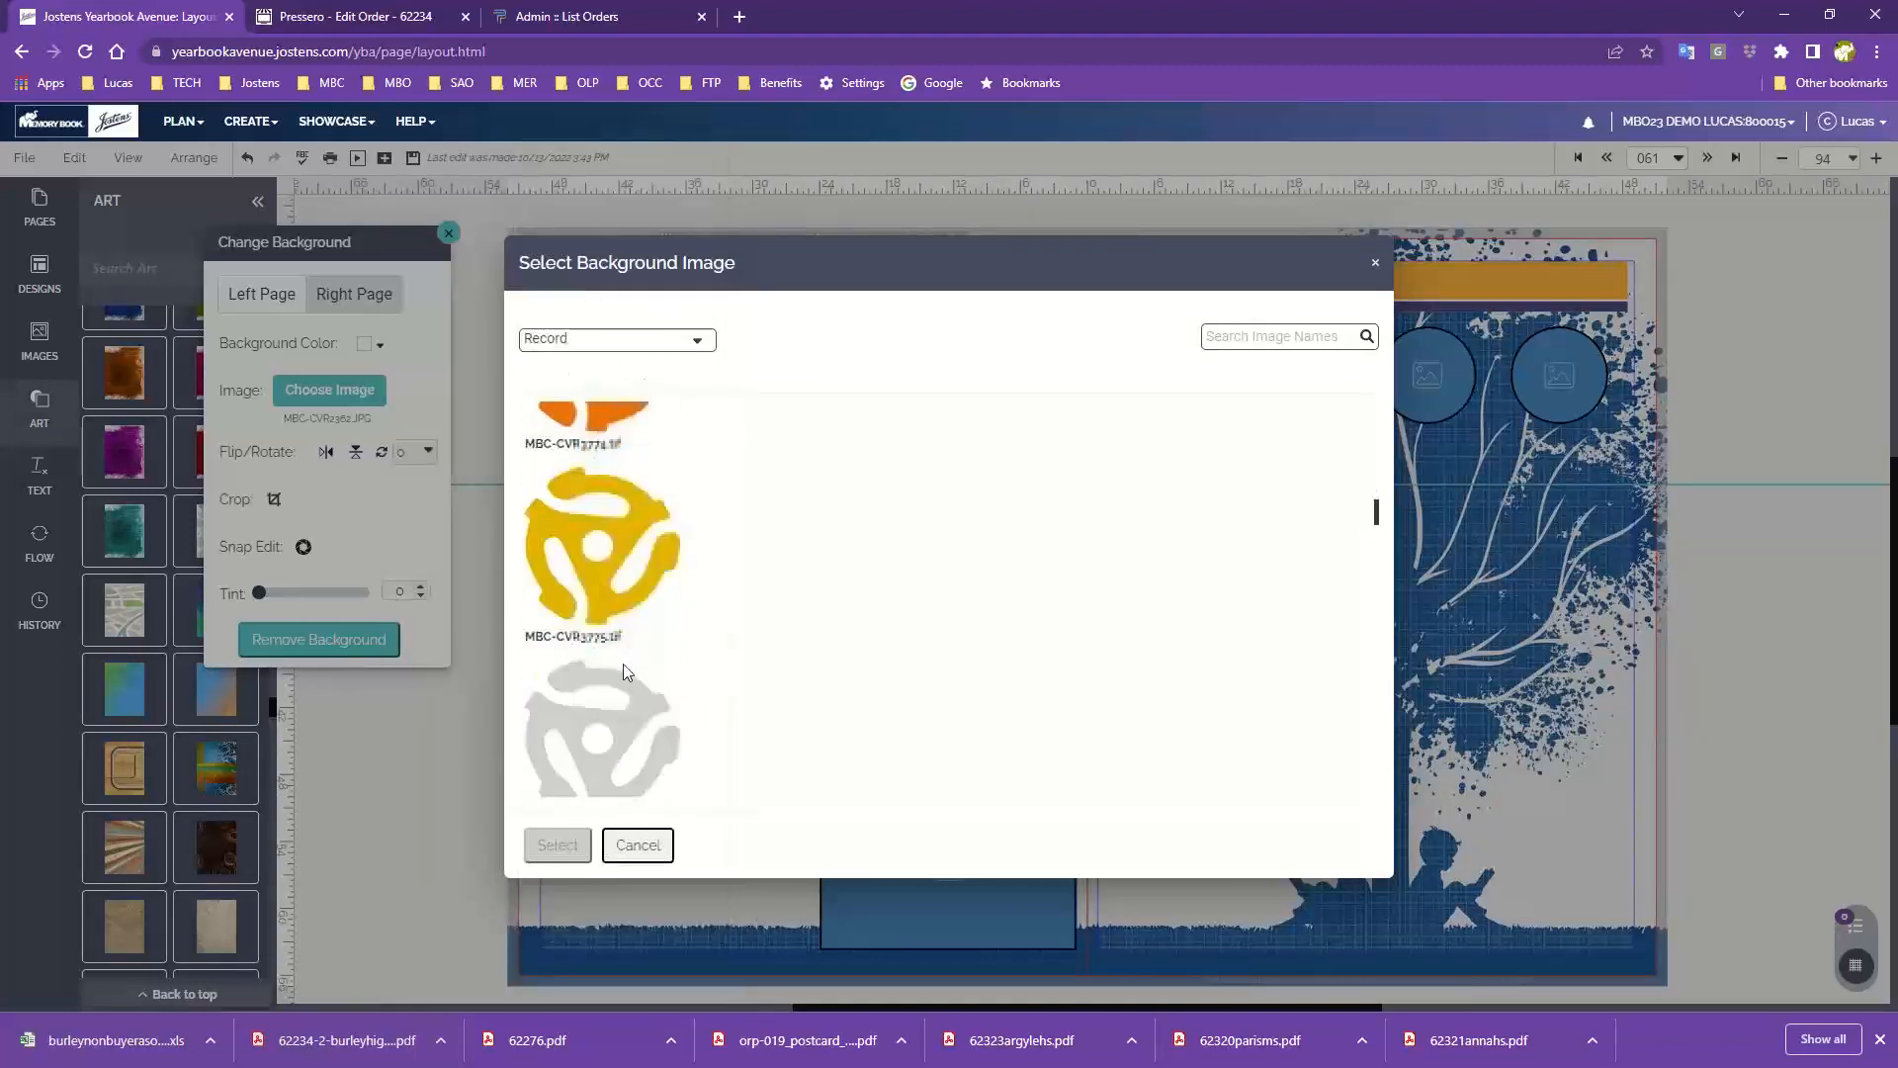
pyautogui.scroll(-15, 625, 673)
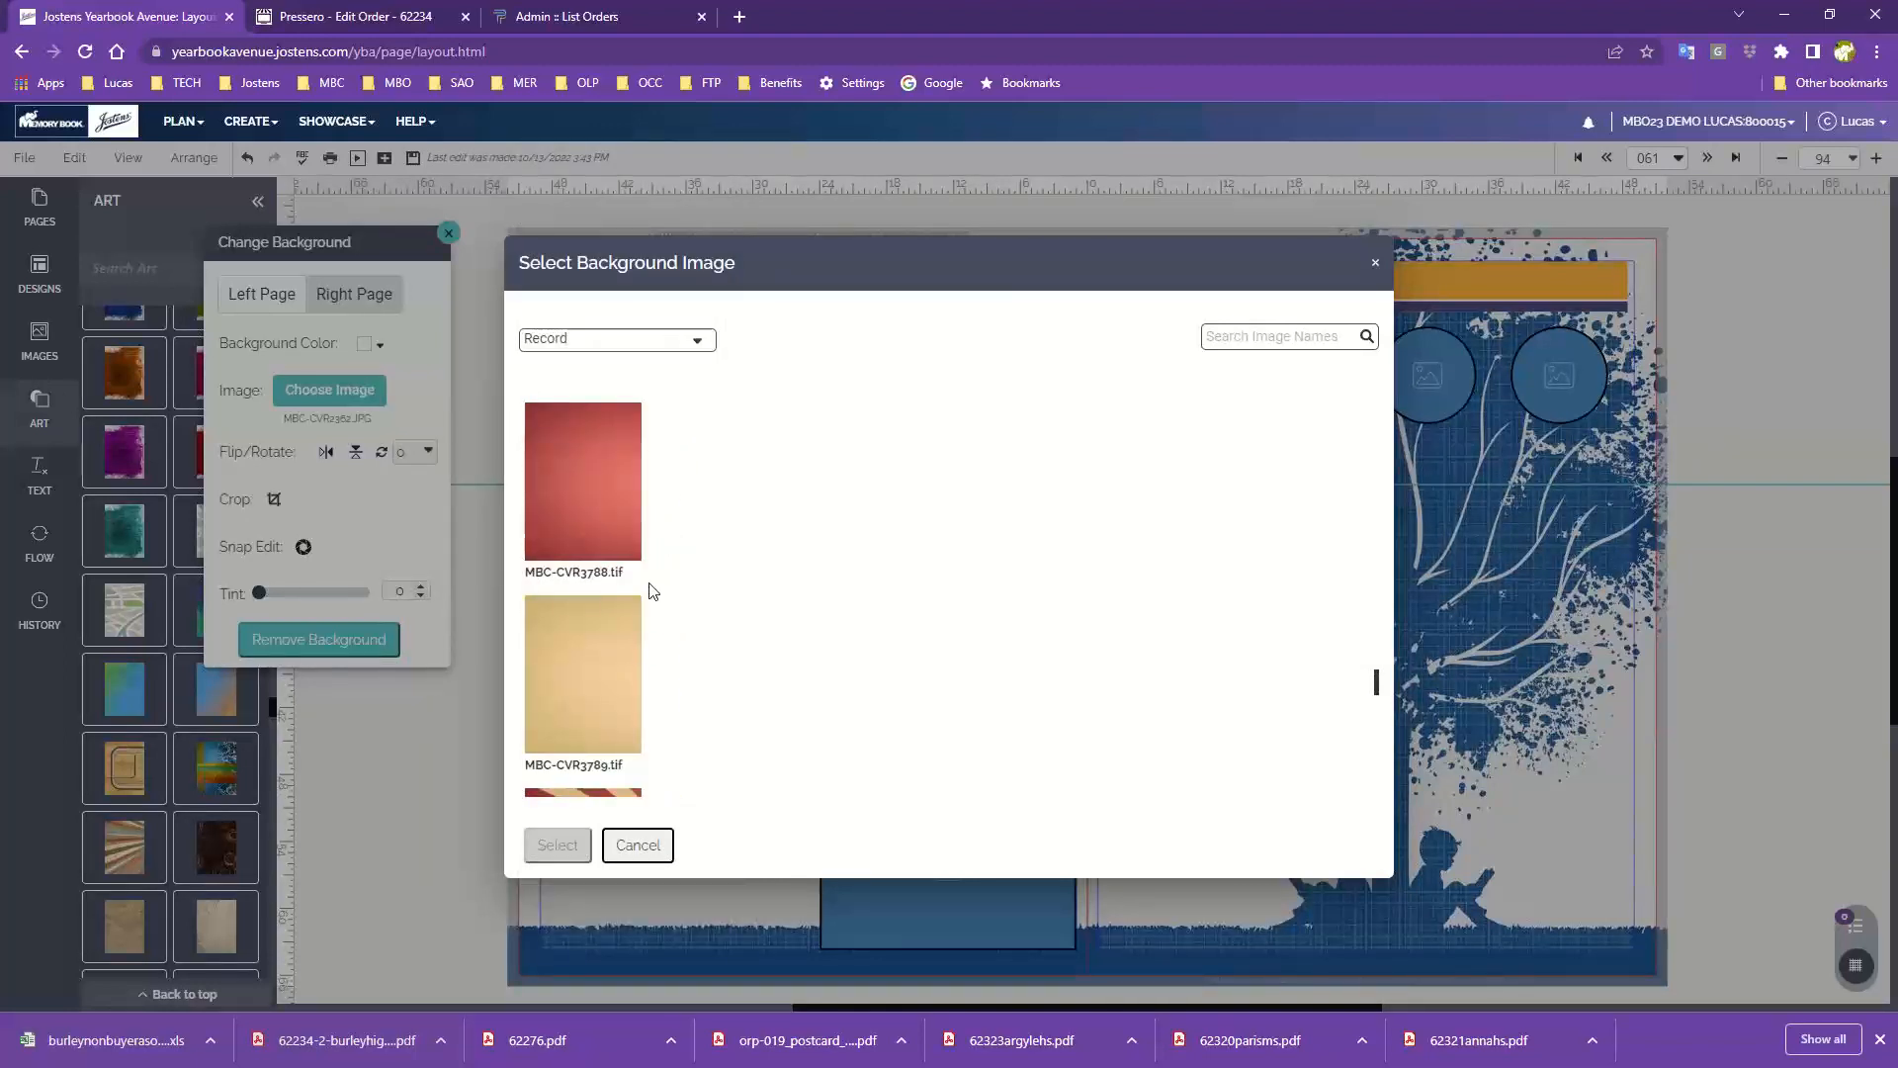
pyautogui.click(583, 494)
pyautogui.click(558, 845)
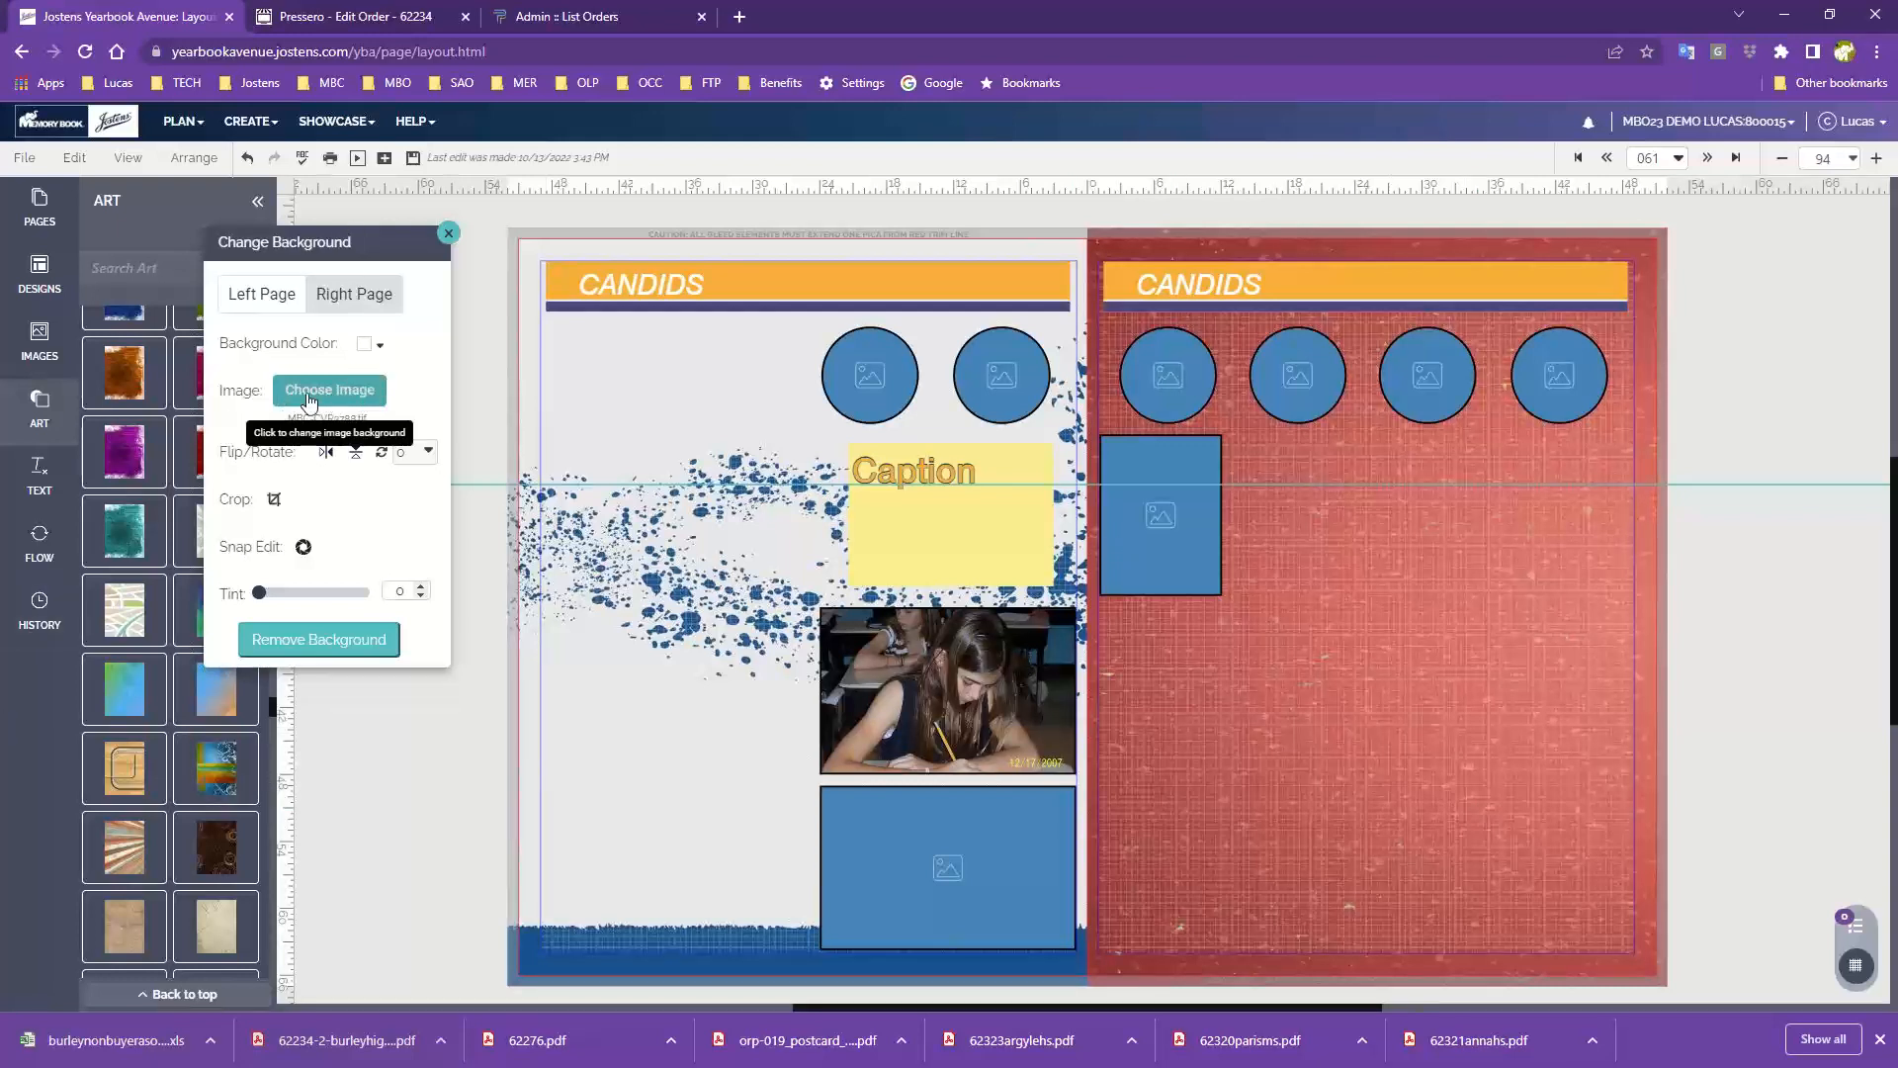
# Step: Set the right page's background to the yellow brick image MBC-CVR2396.JPG from the Brick Builder collection and close the background settings
pyautogui.moveTo(319, 235); pyautogui.dragTo(476, 338)
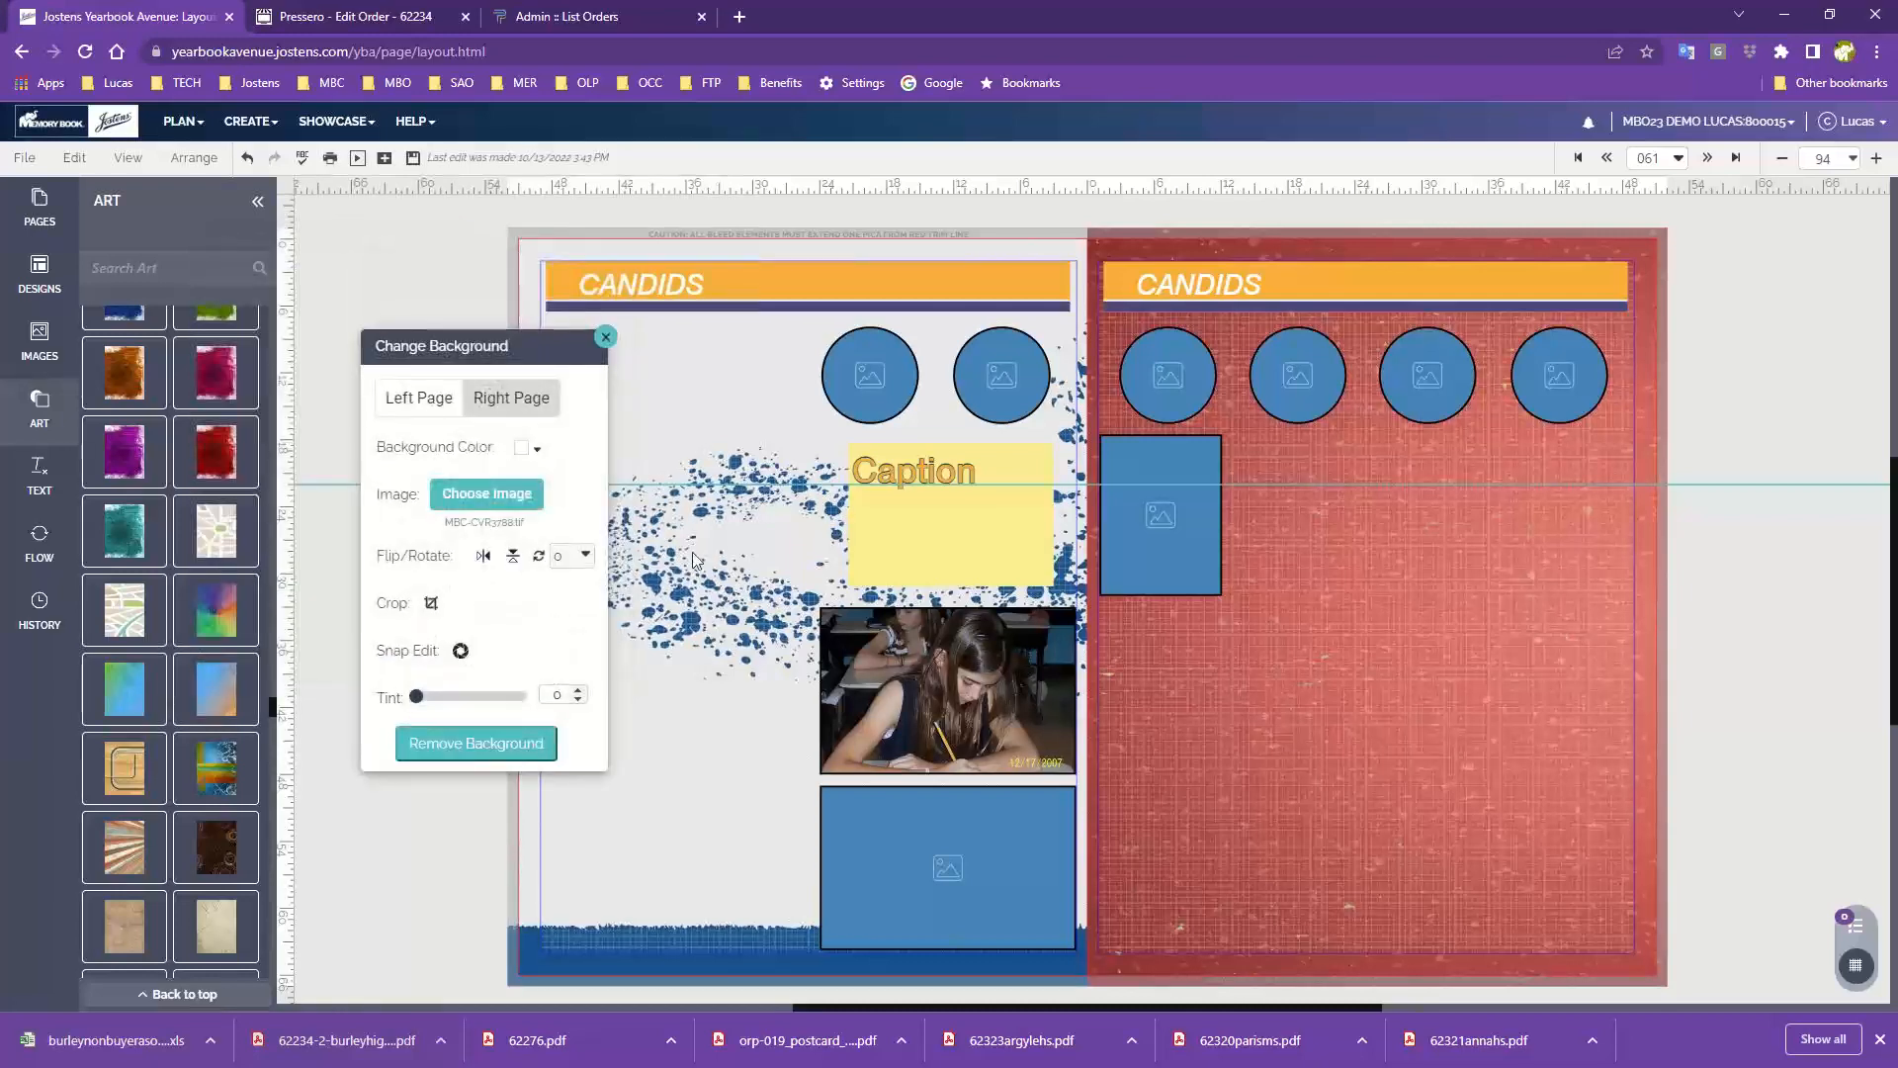
pyautogui.click(470, 499)
pyautogui.click(607, 351)
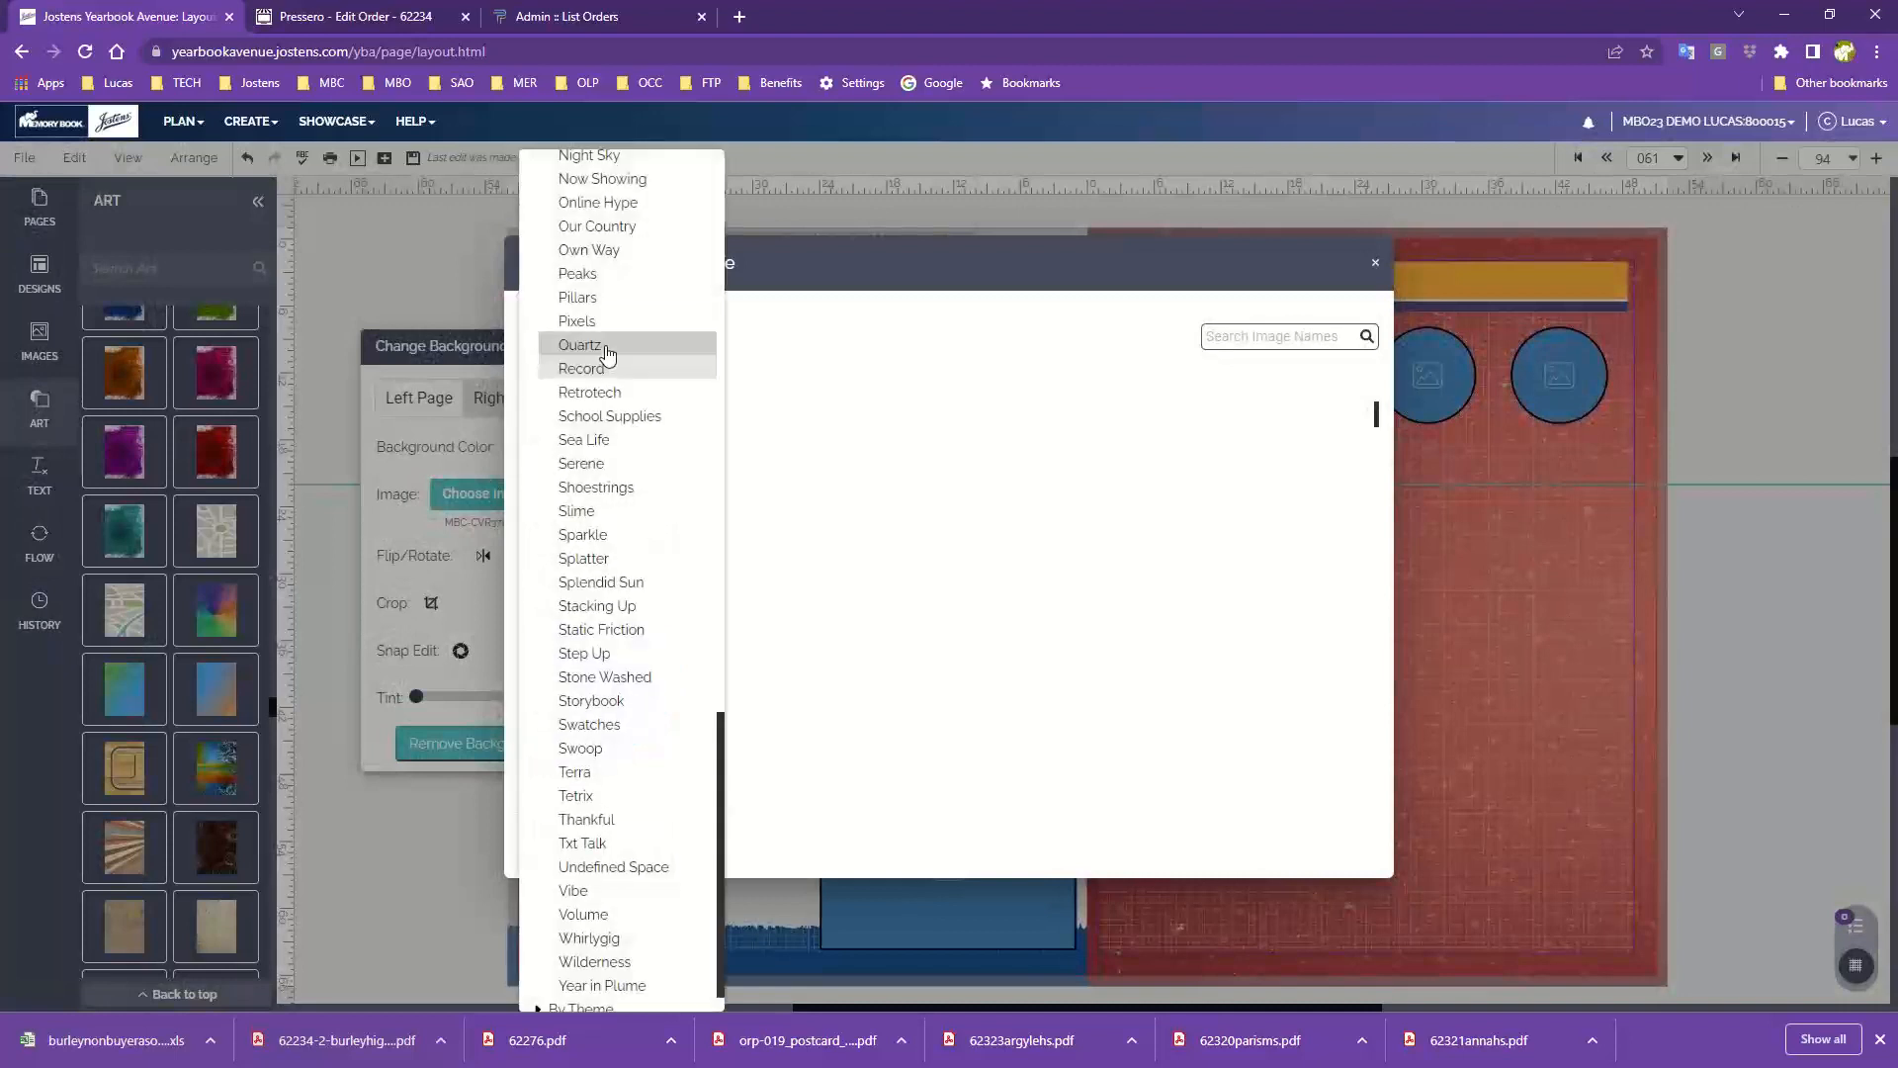
pyautogui.scroll(20, 607, 351)
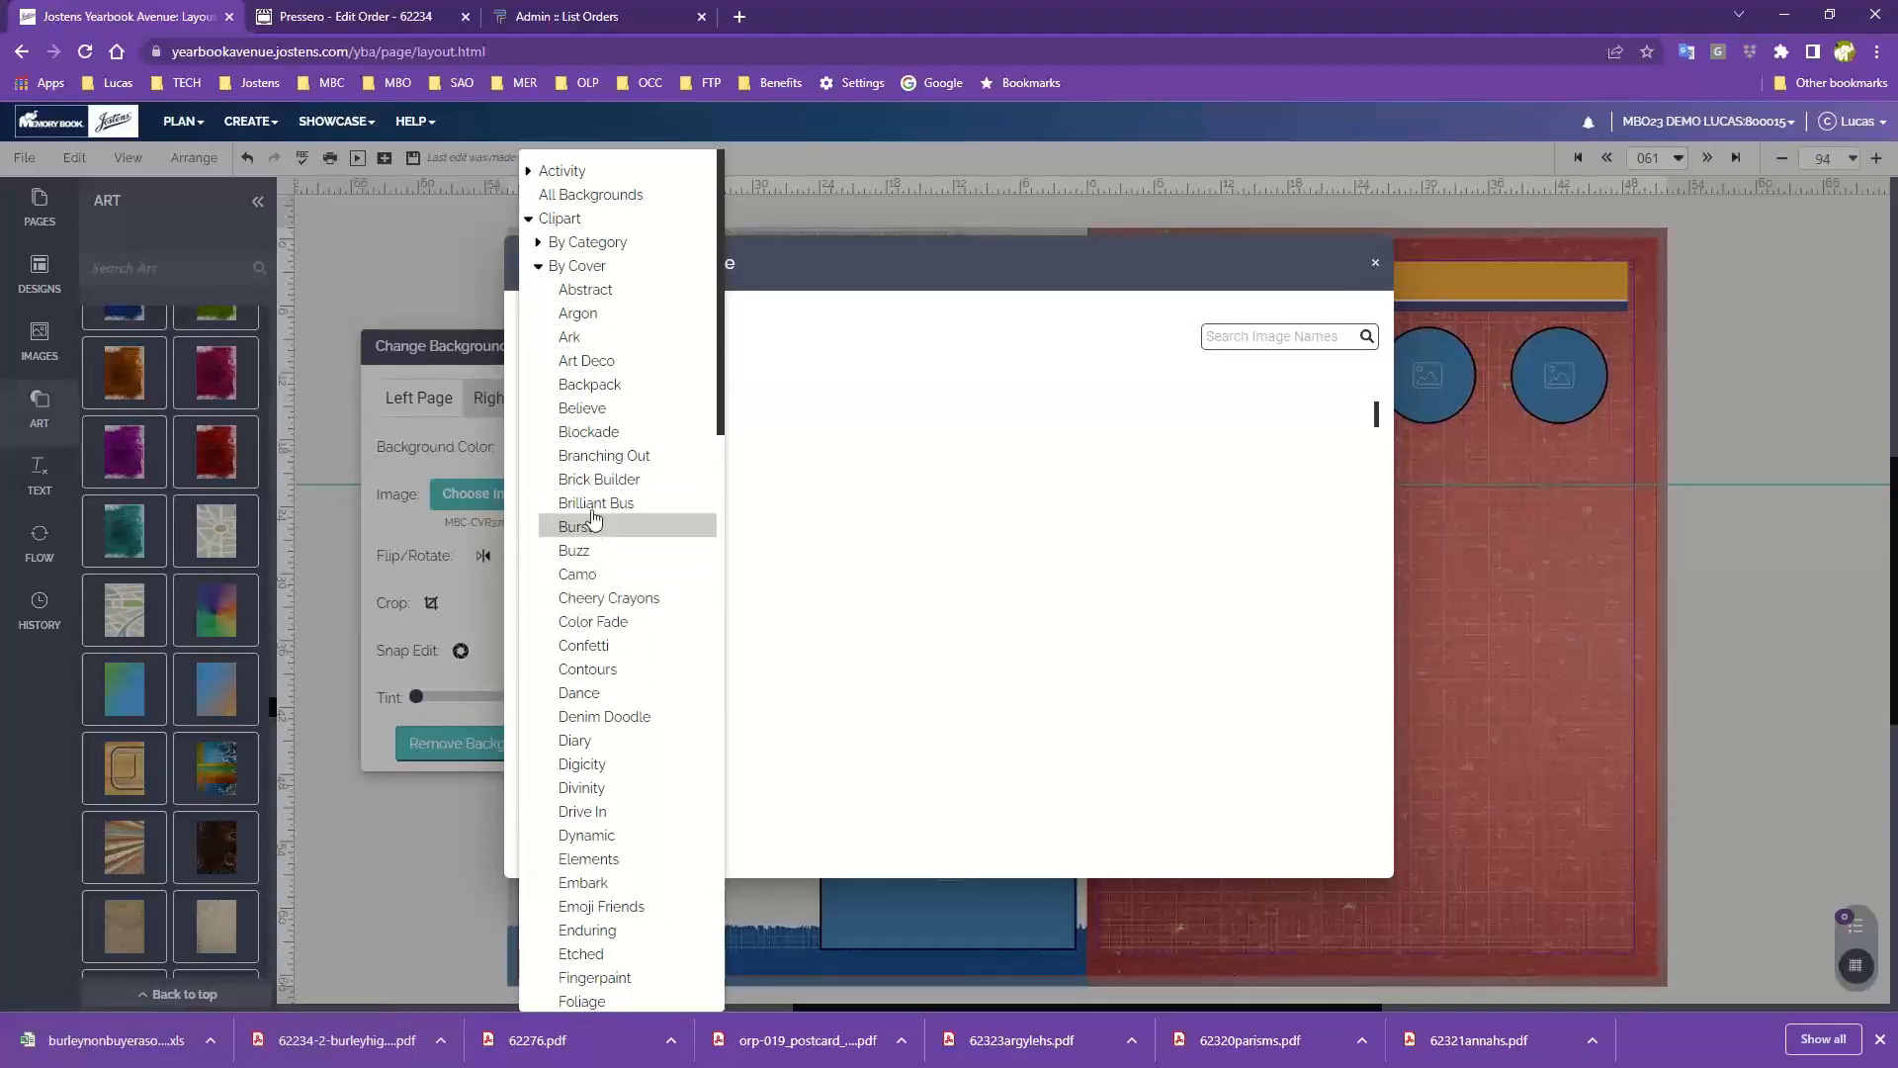
pyautogui.click(584, 479)
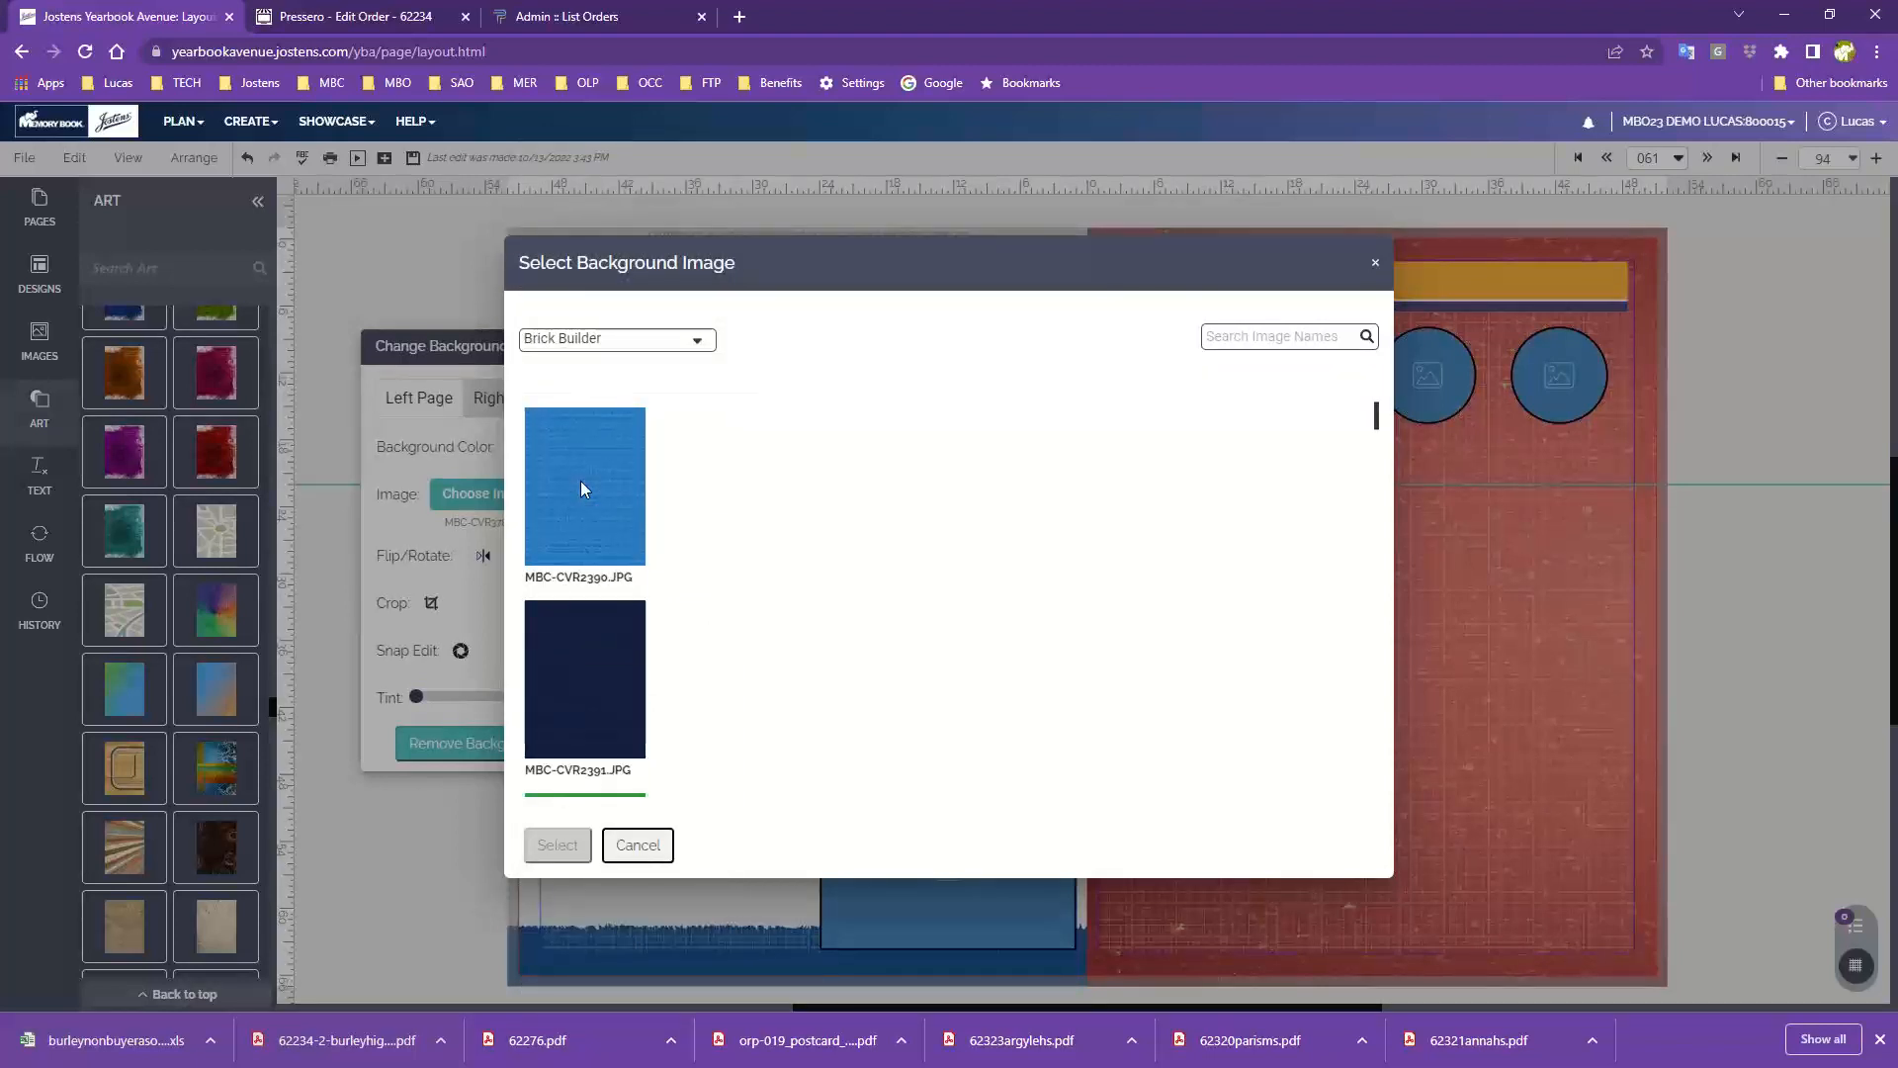
pyautogui.scroll(-4, 582, 487)
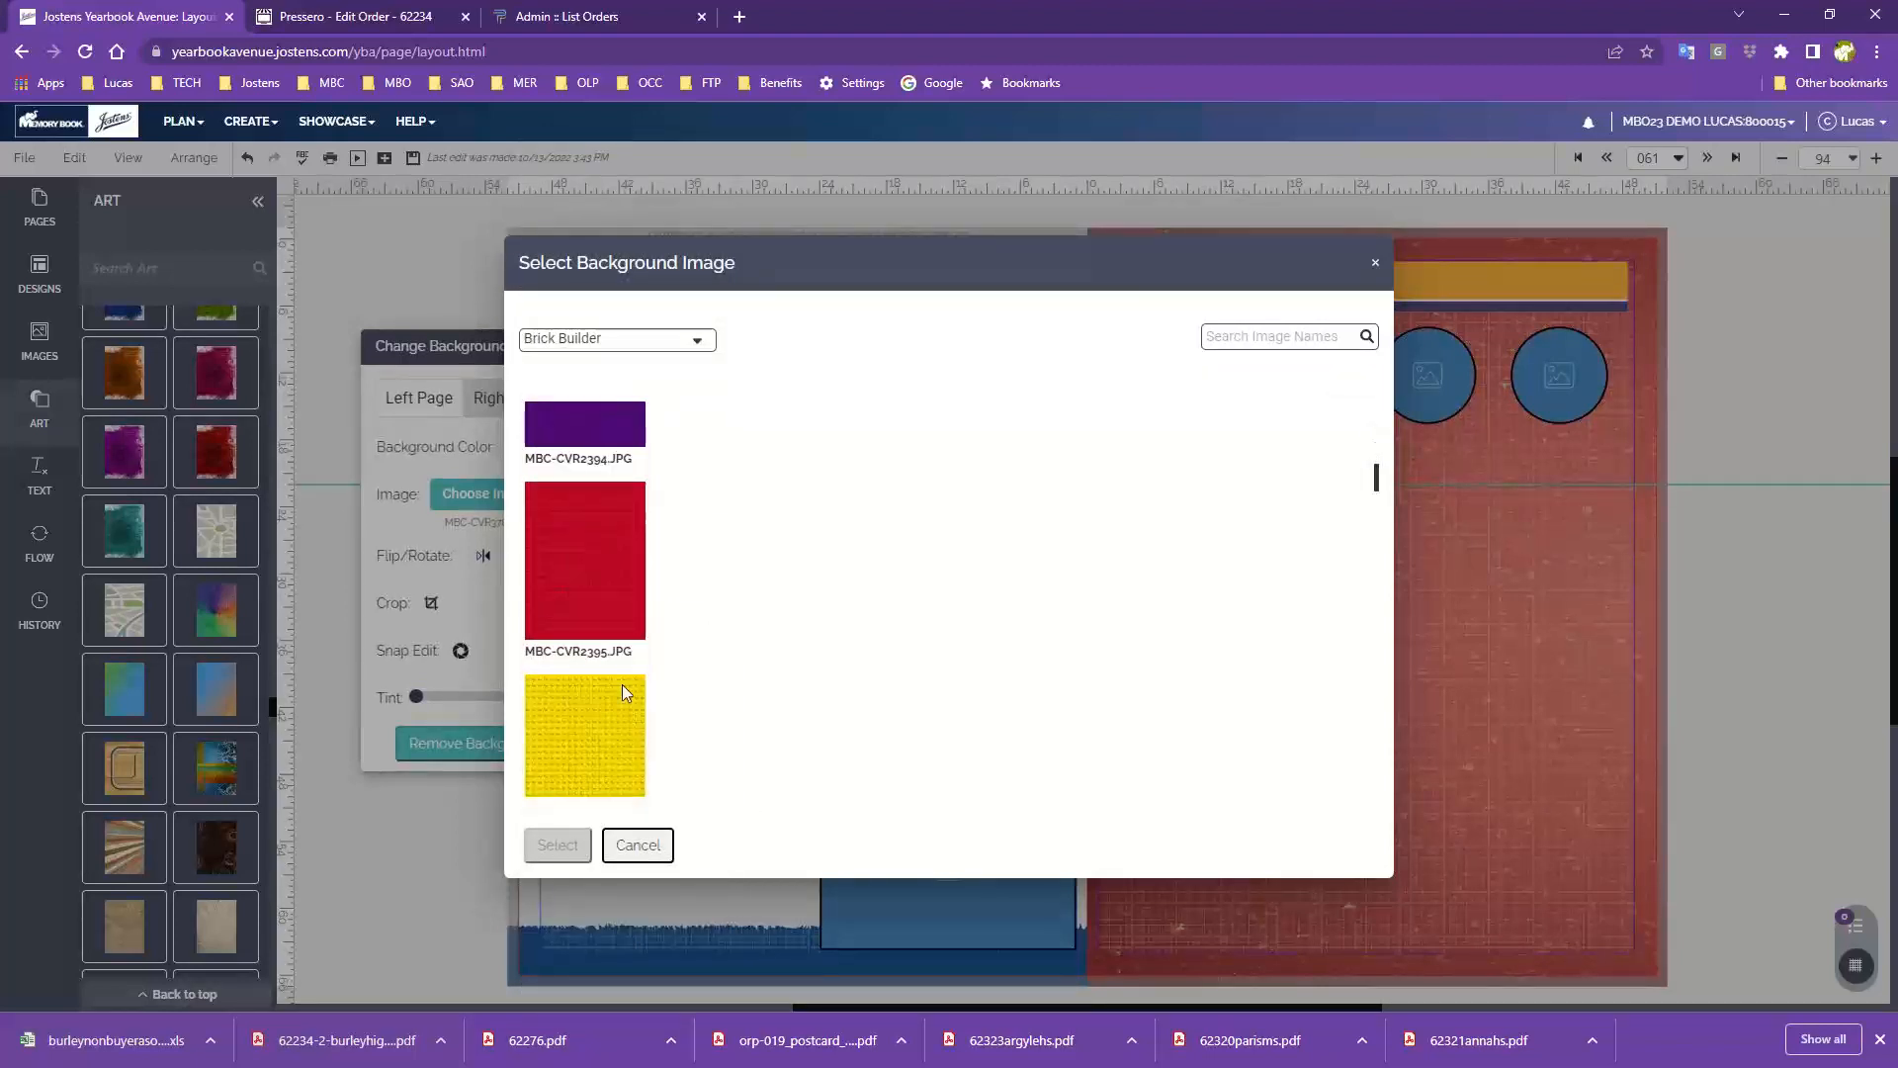
pyautogui.click(585, 745)
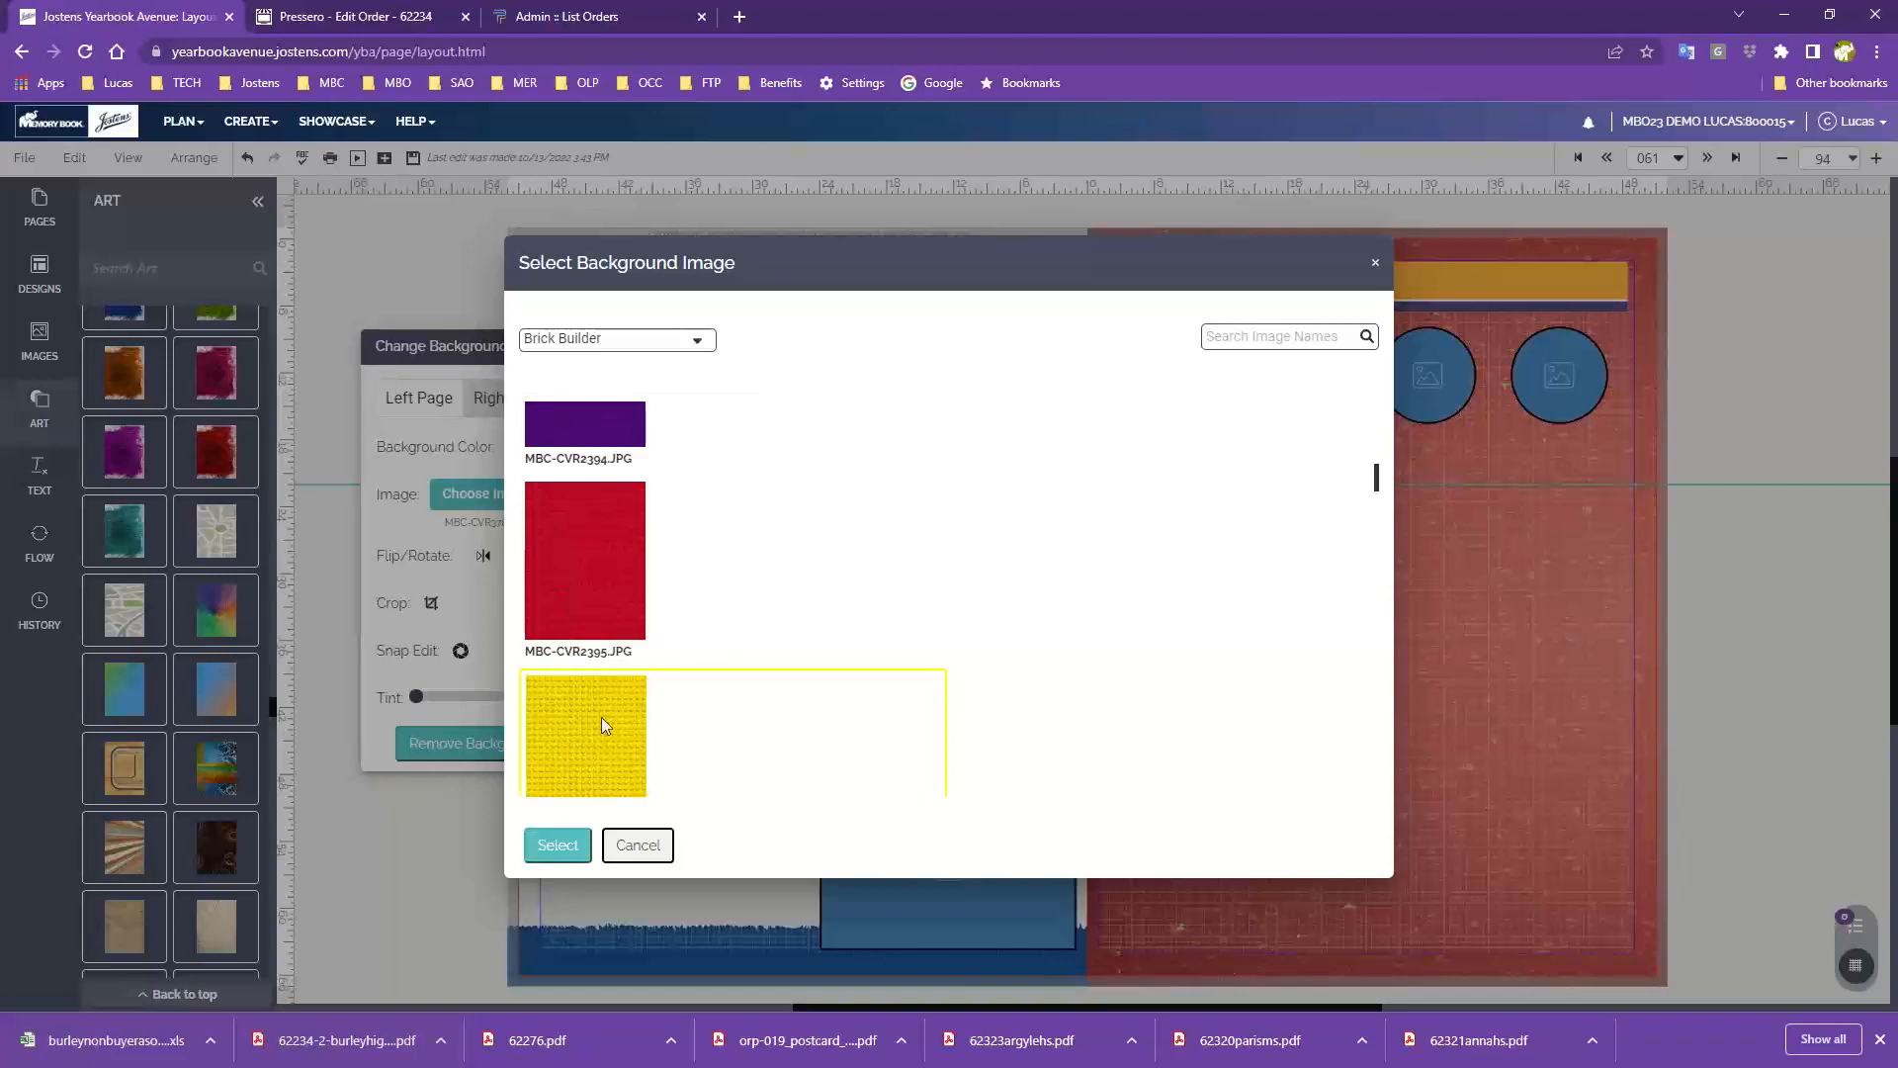
pyautogui.click(560, 842)
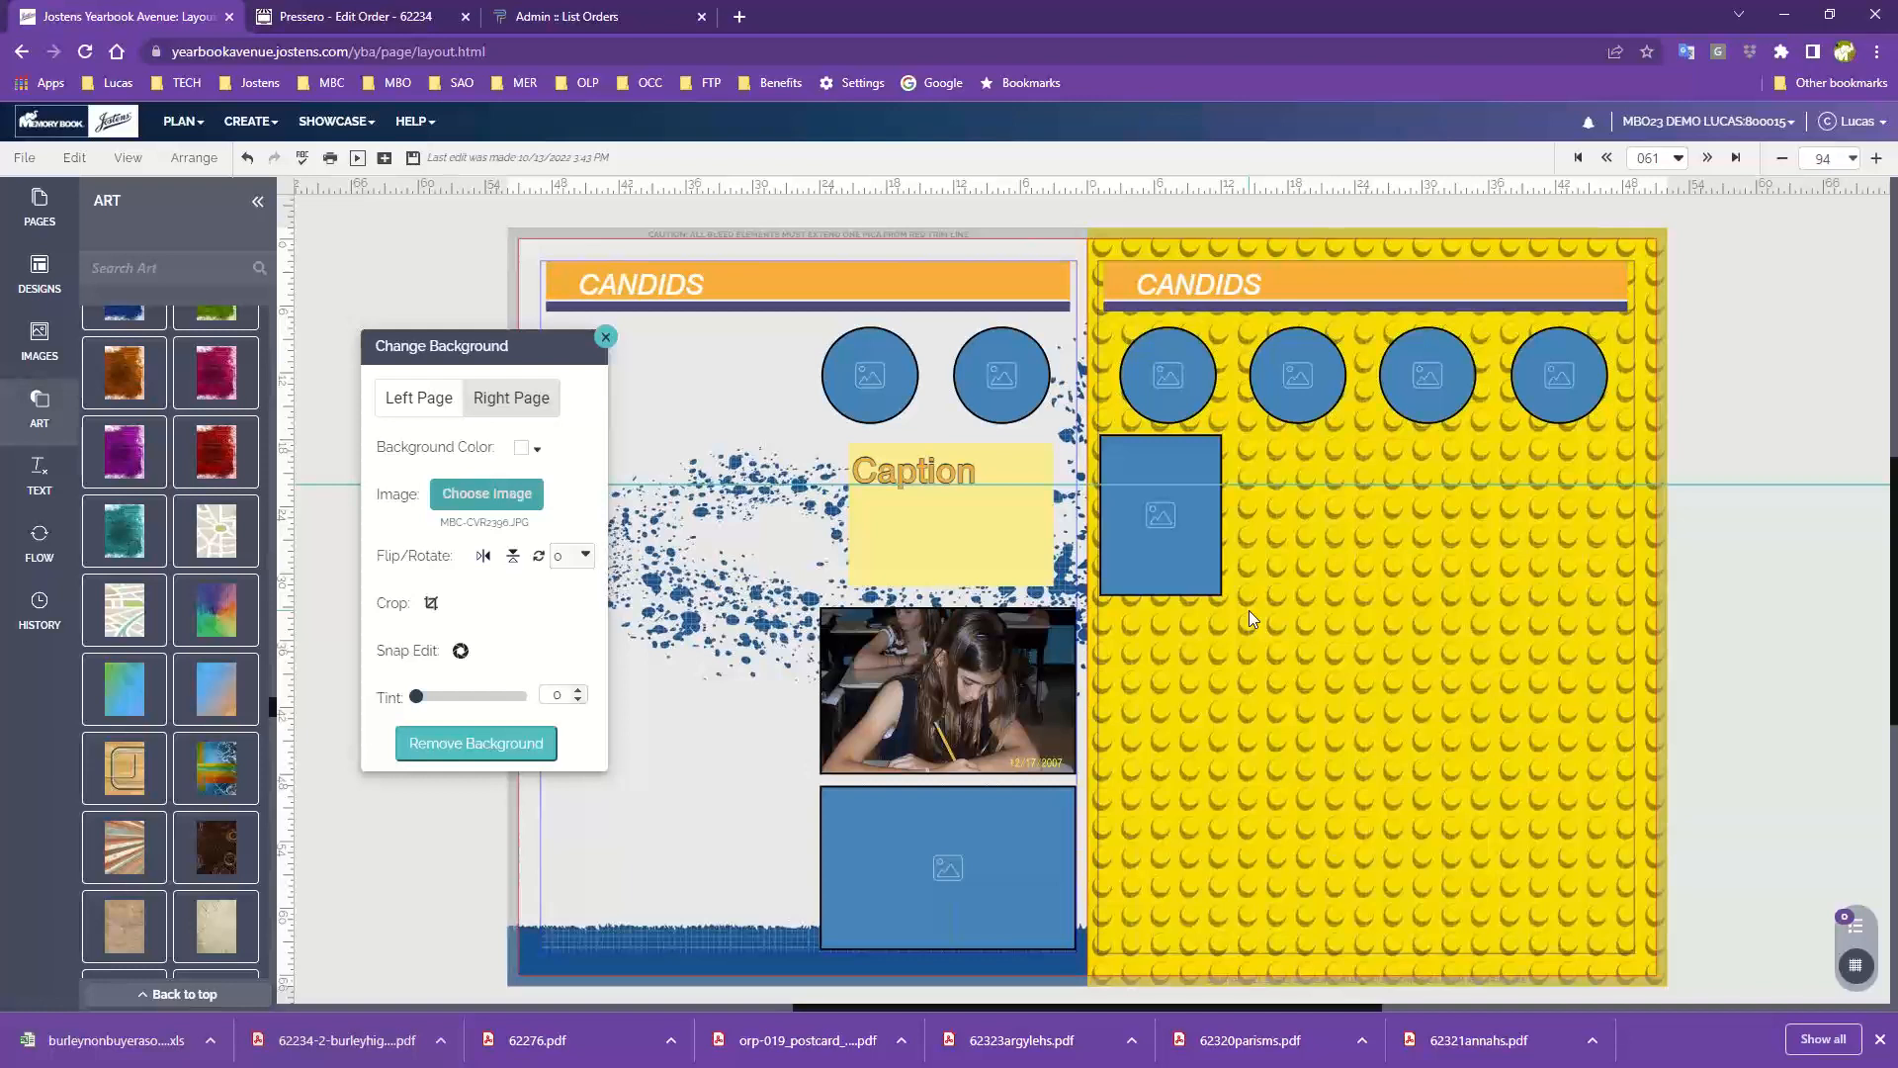
pyautogui.moveTo(464, 356); pyautogui.dragTo(472, 356)
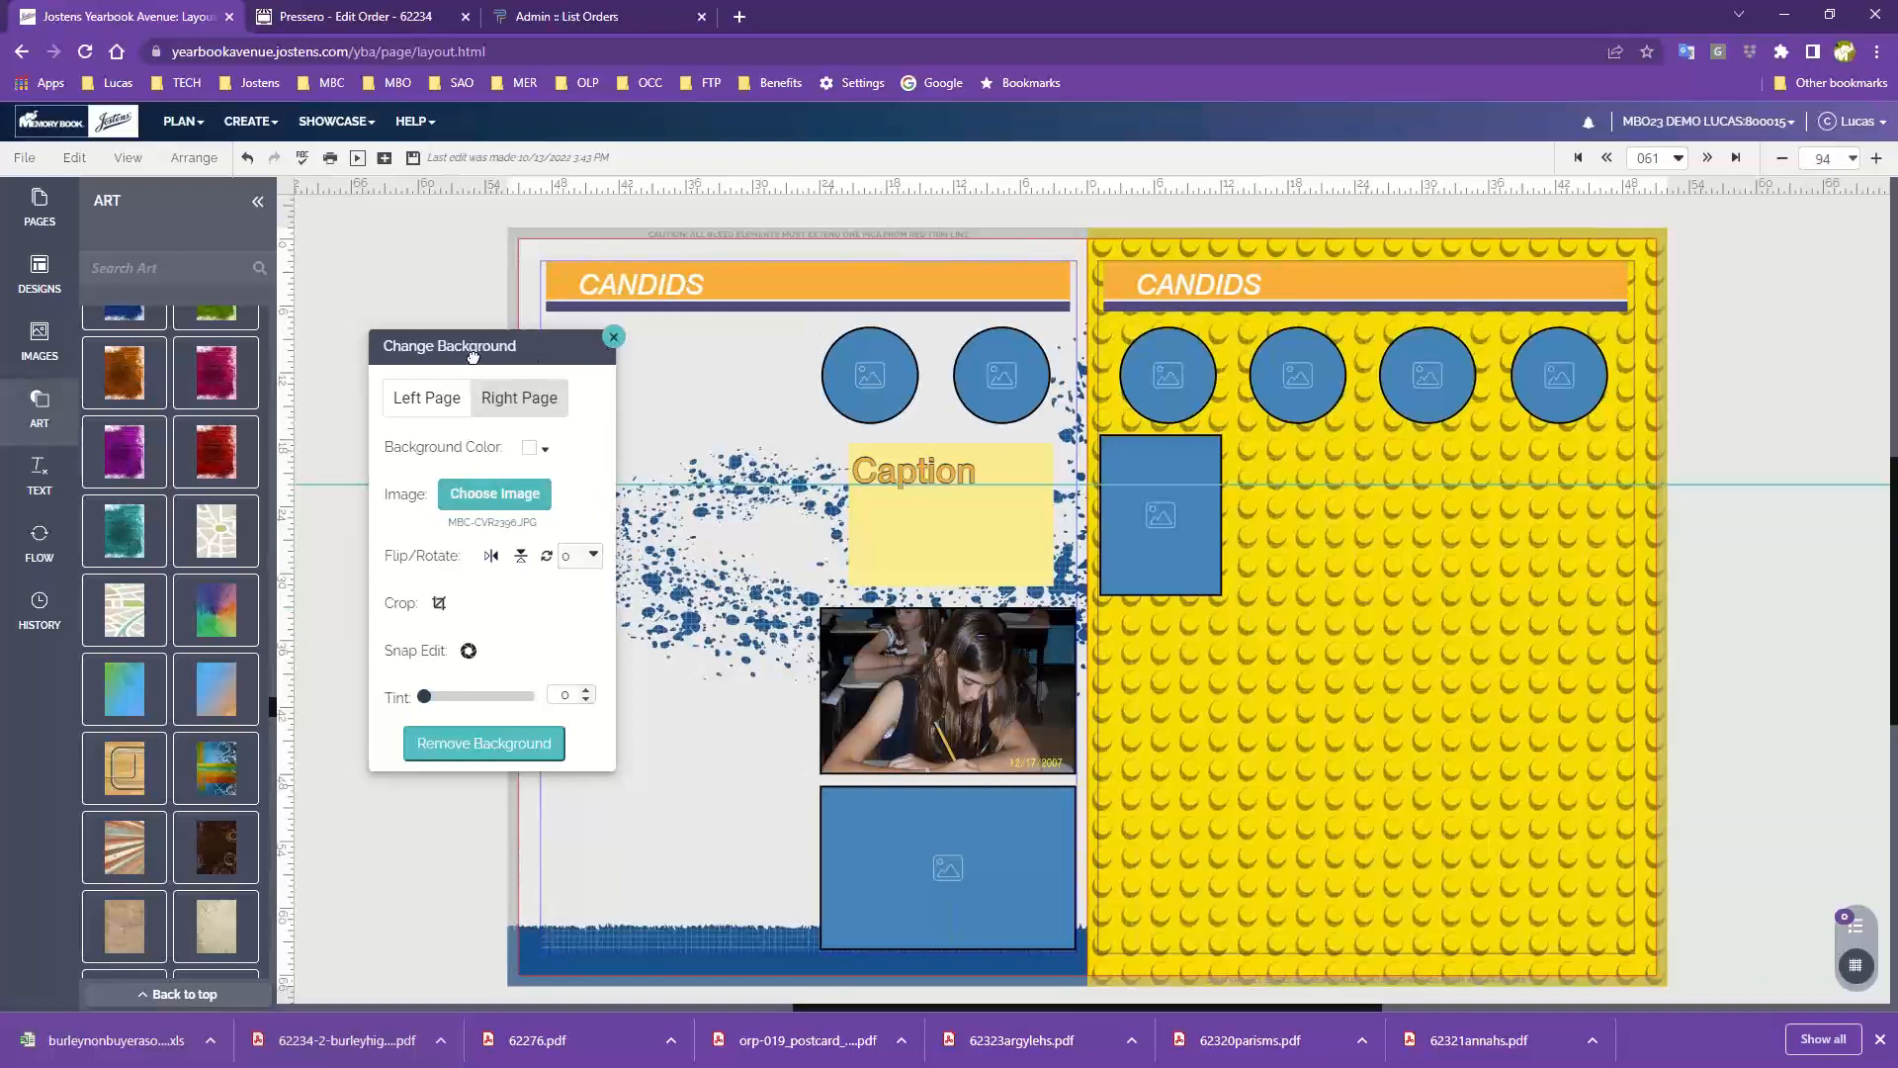
pyautogui.click(613, 337)
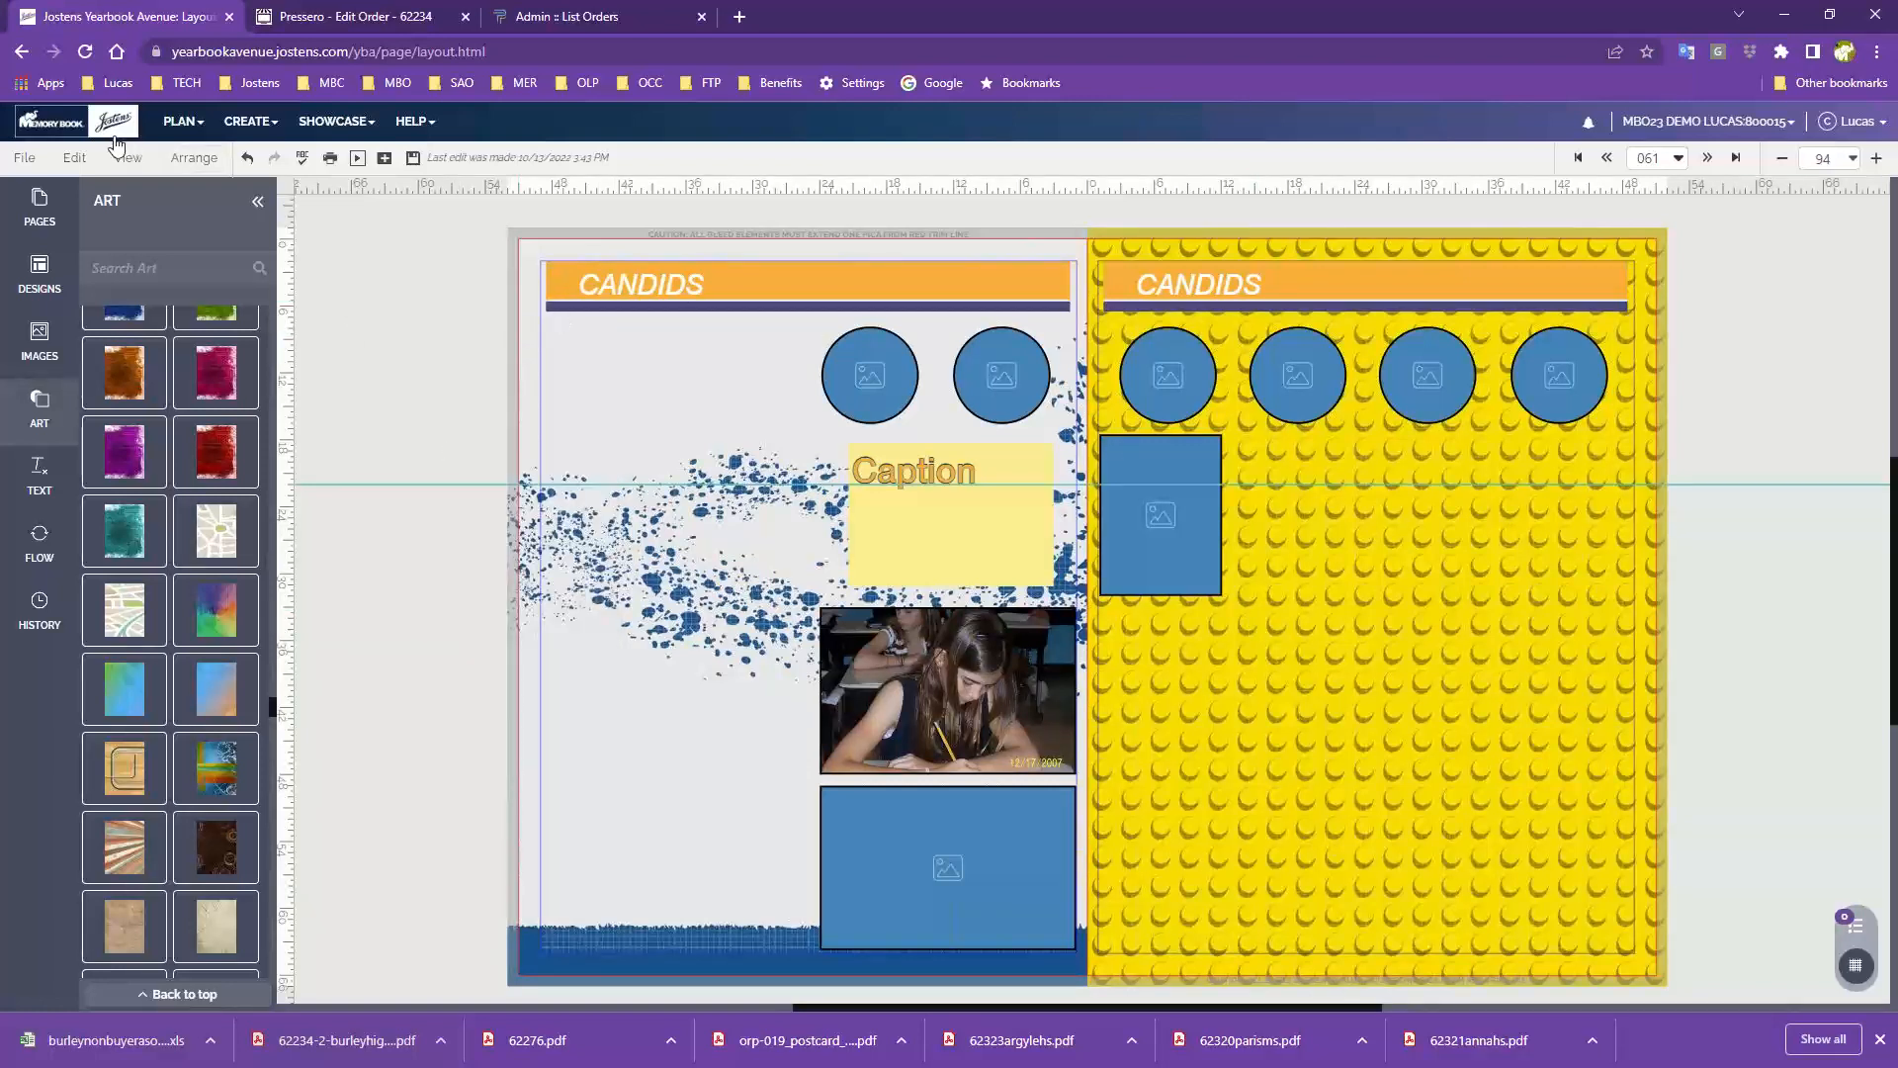
# Step: Open the background settings for the left page
pyautogui.click(72, 163)
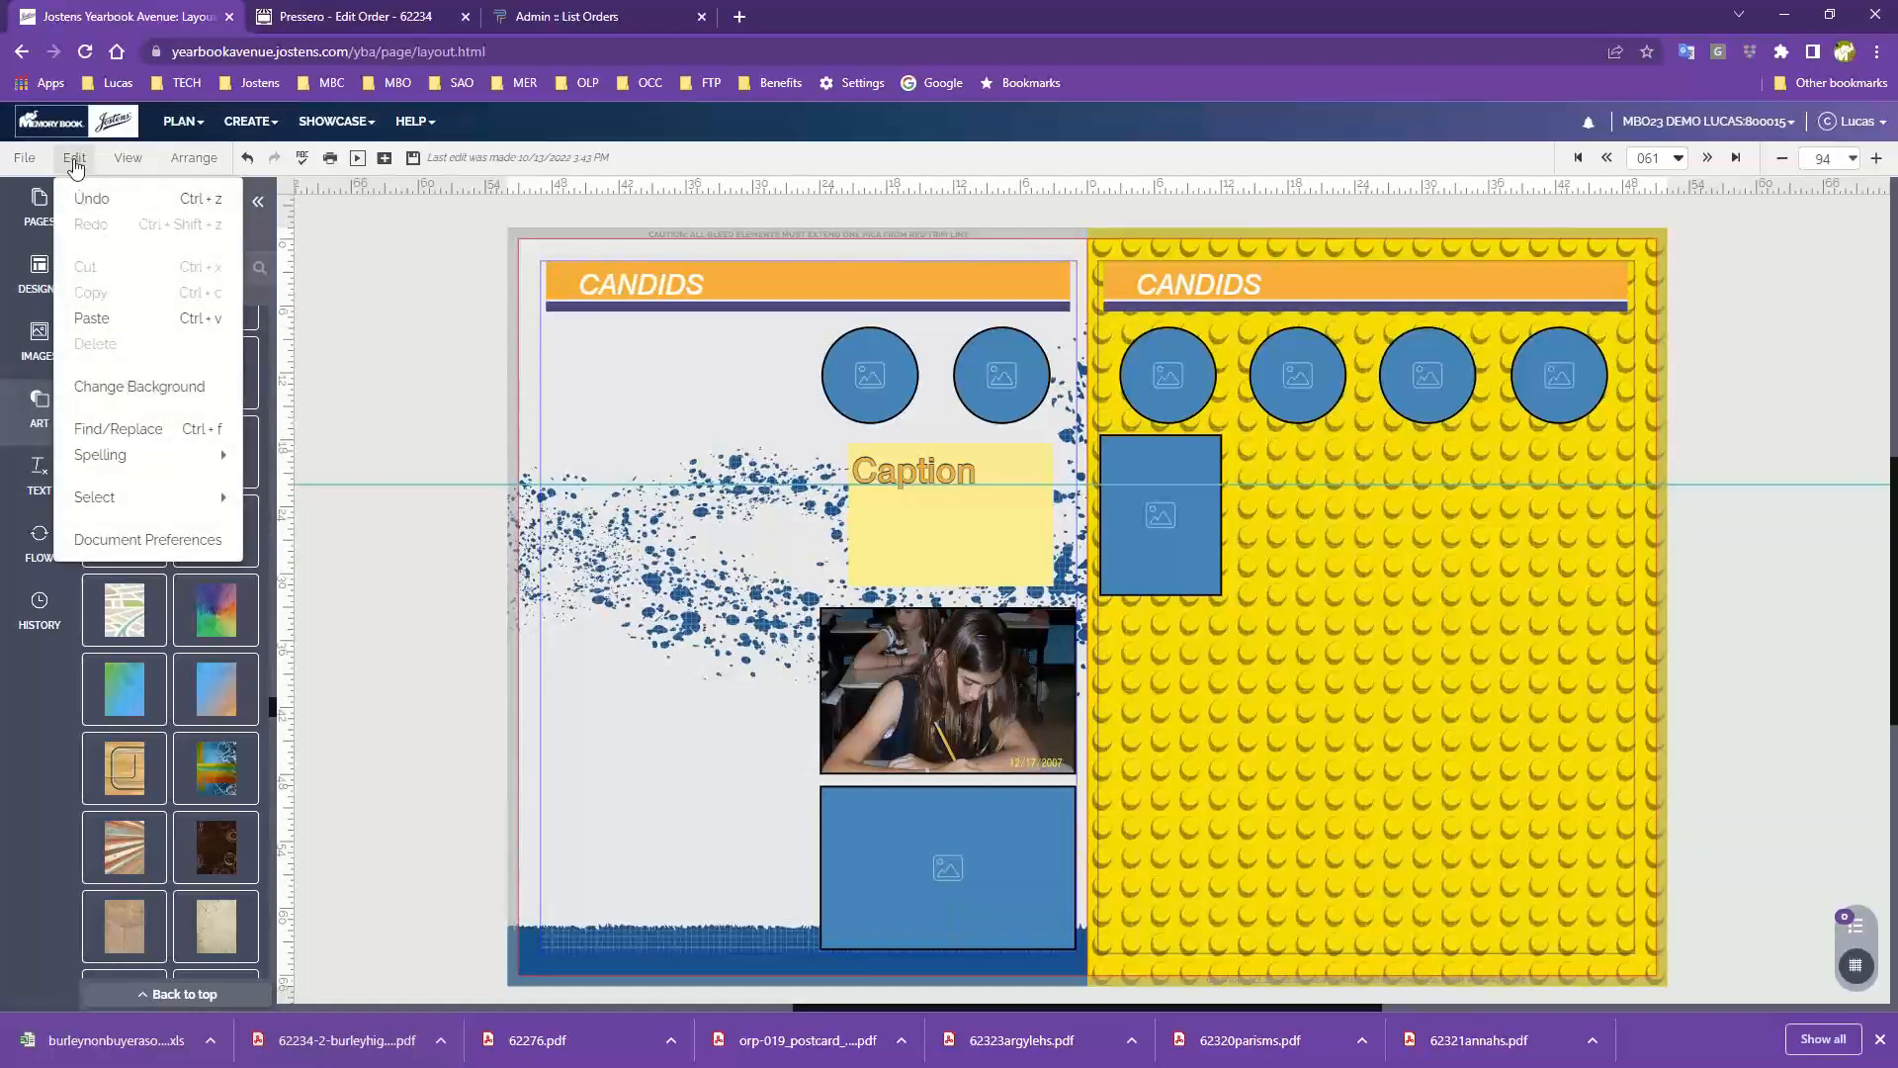
pyautogui.click(138, 401)
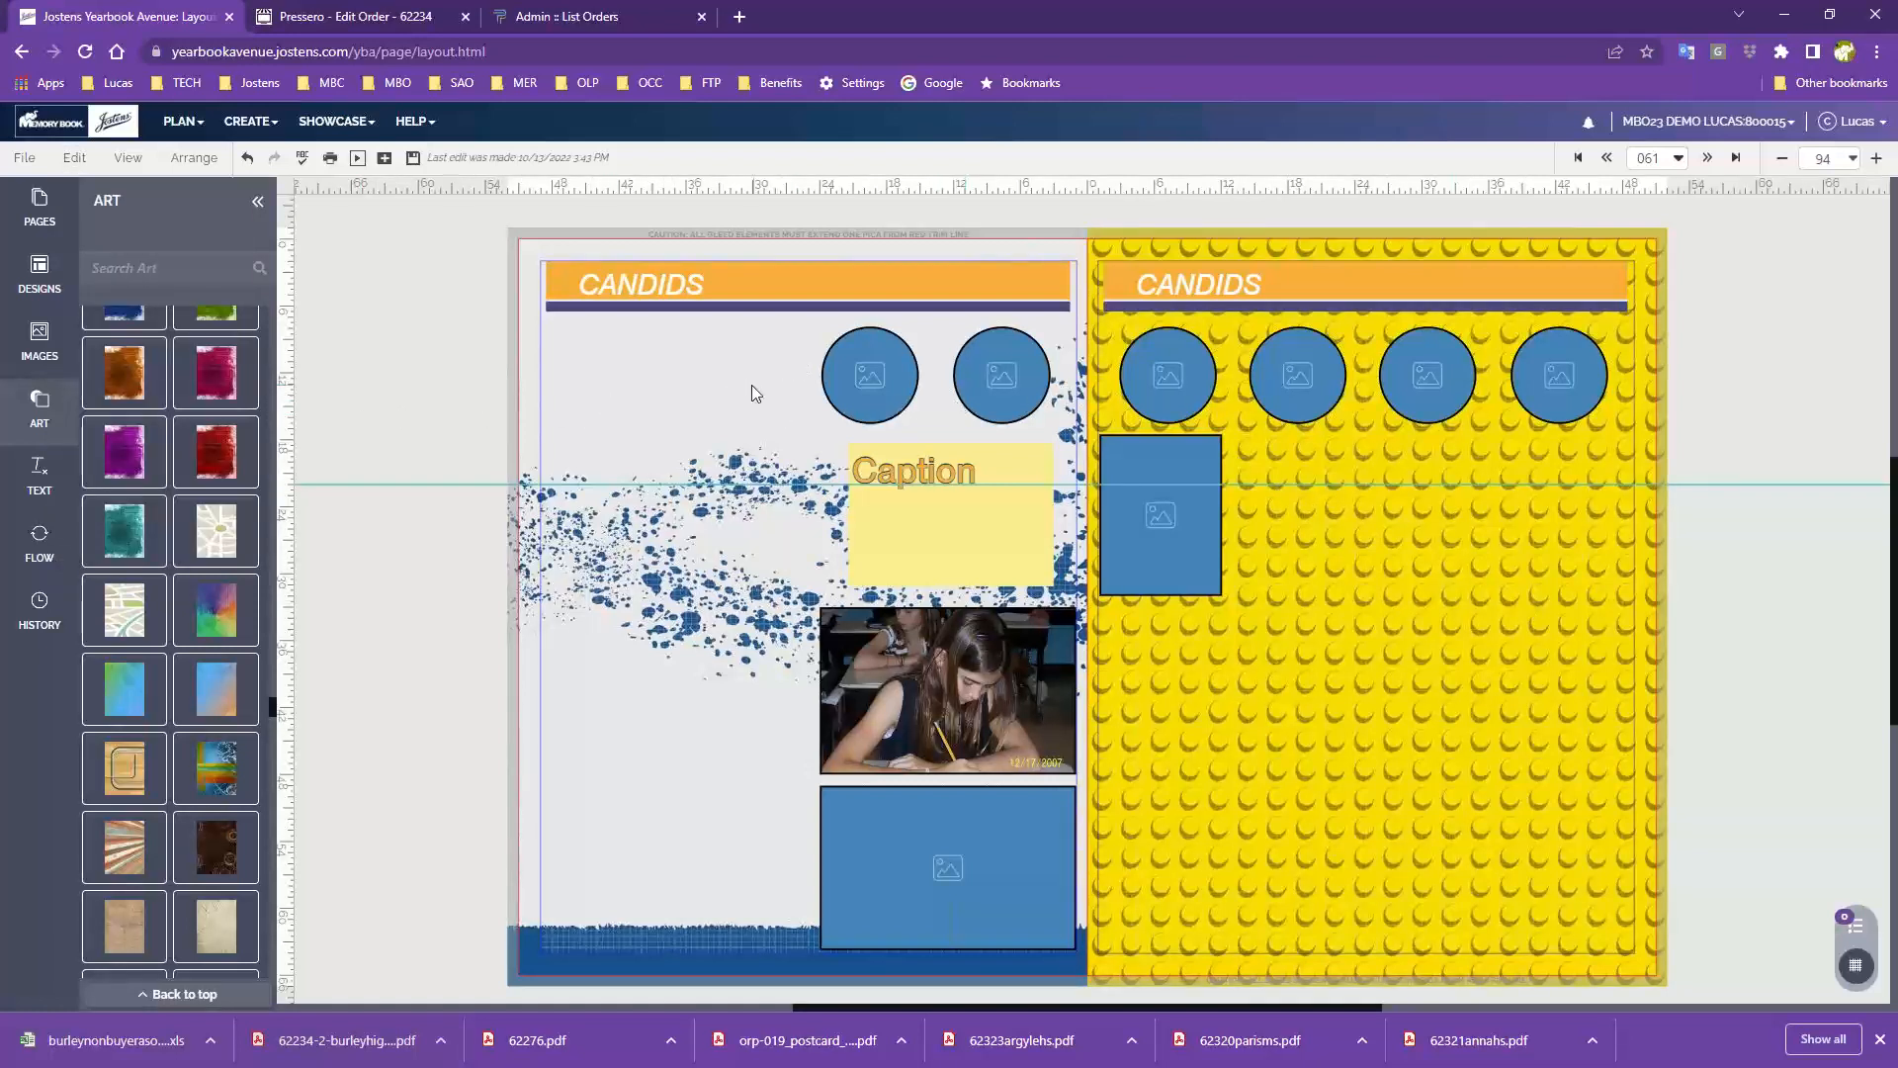
pyautogui.rightClick(658, 377)
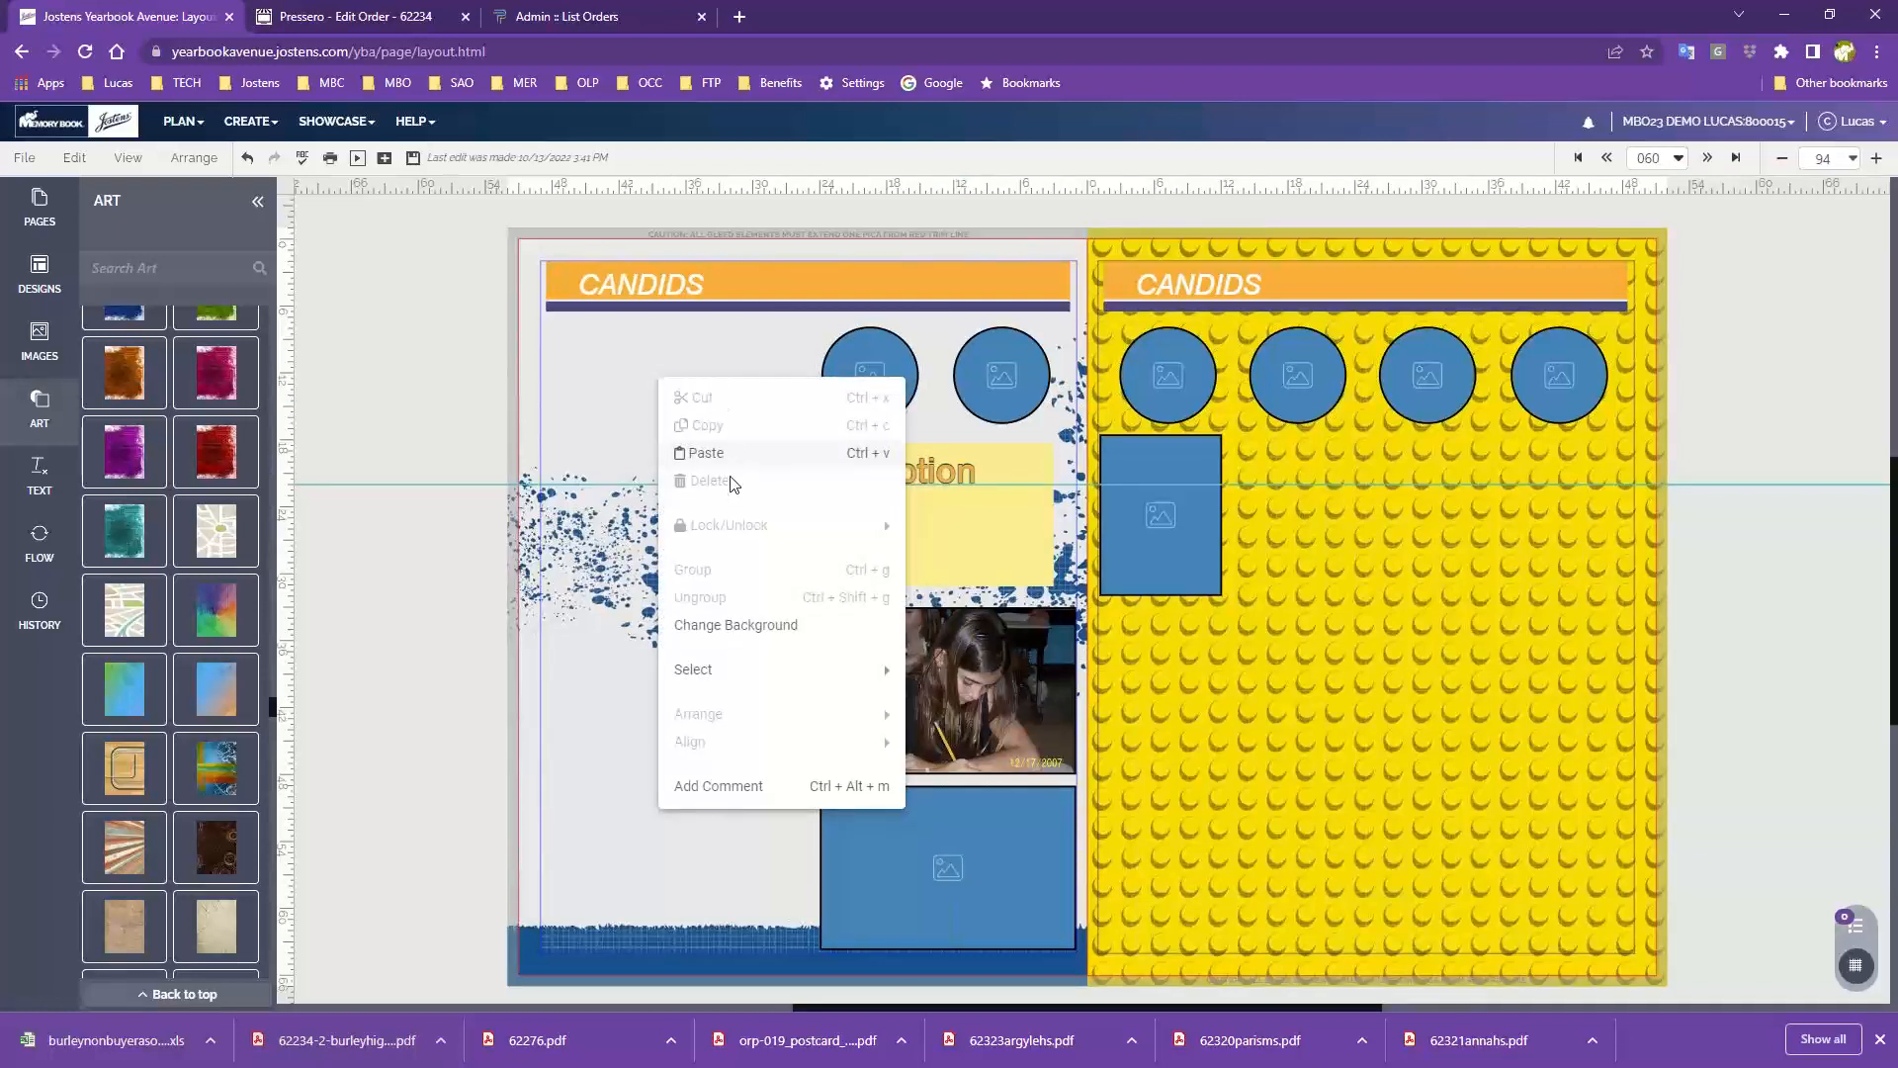
pyautogui.click(745, 626)
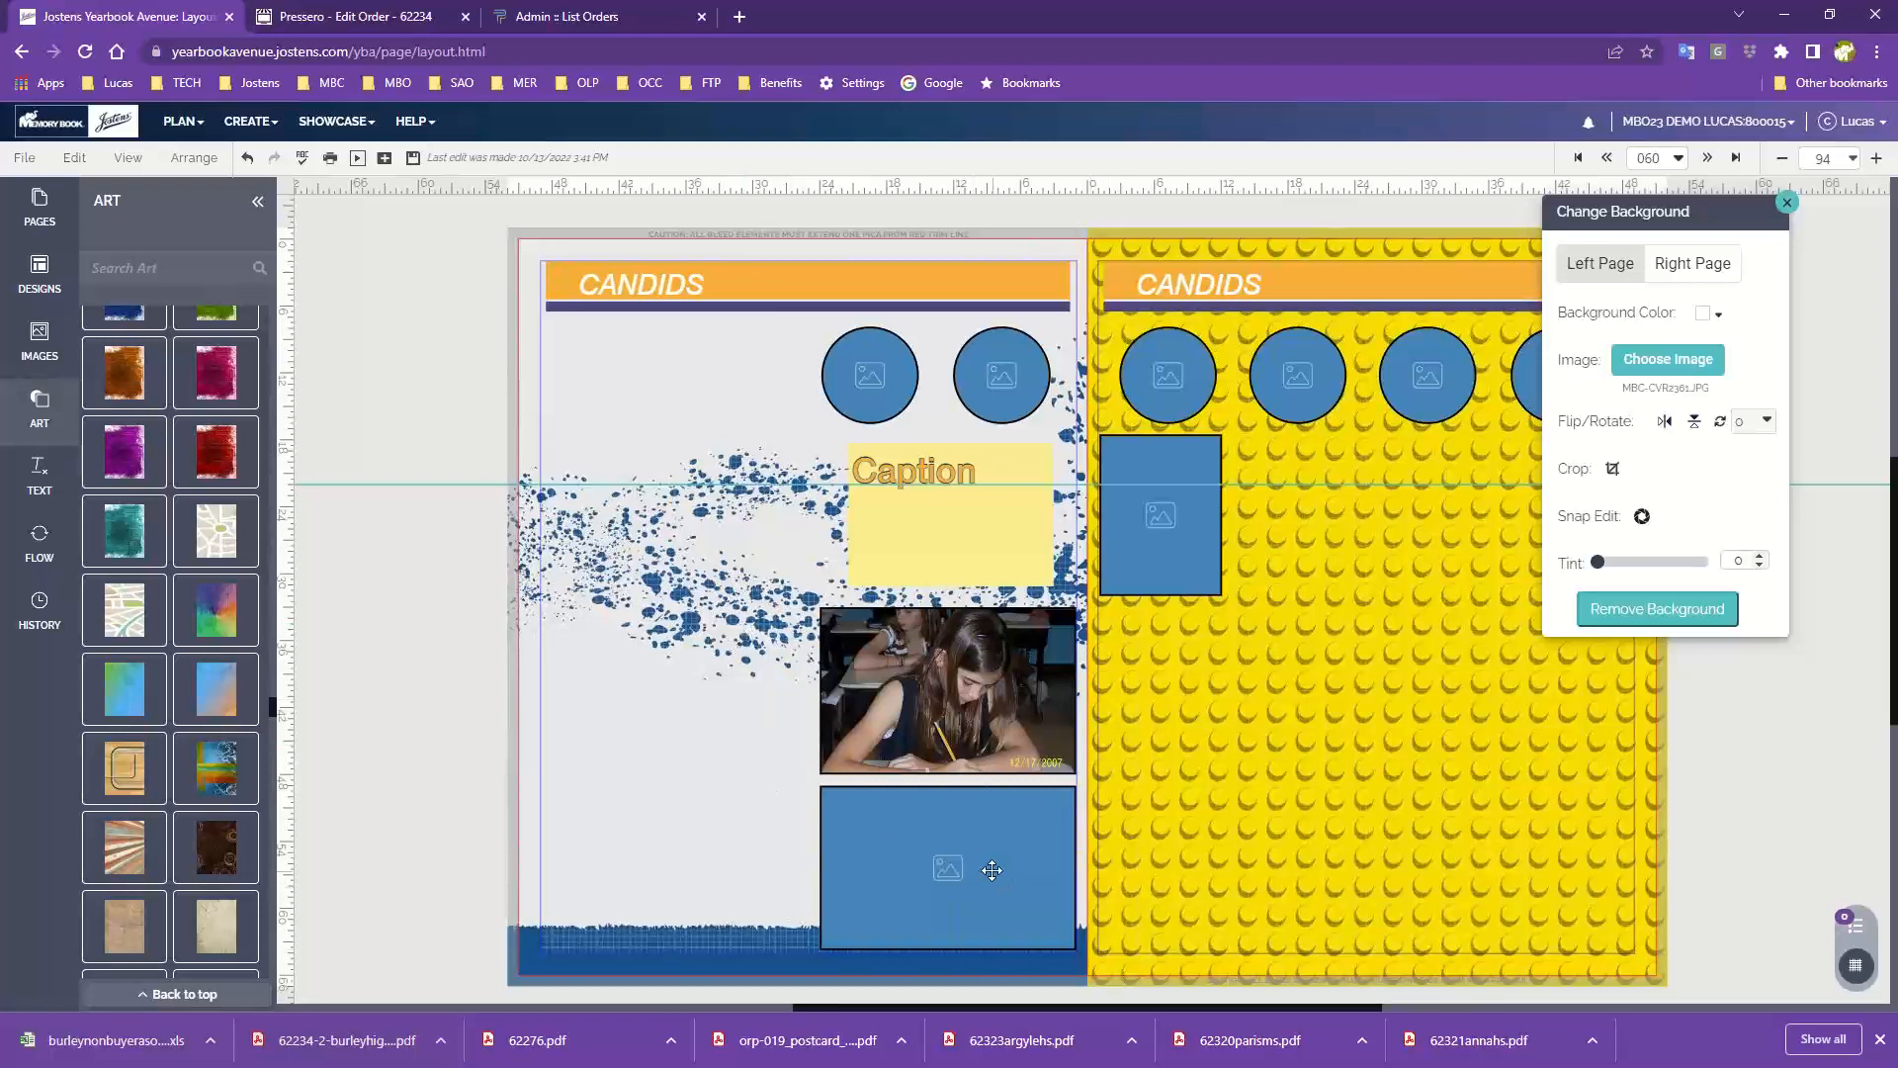
# Step: Move the left page's lower image box beside the caption, and apply the Page Surfer Candids template 3026 to that page without retaining existing content
pyautogui.moveTo(992, 869); pyautogui.dragTo(719, 506)
pyautogui.click(40, 272)
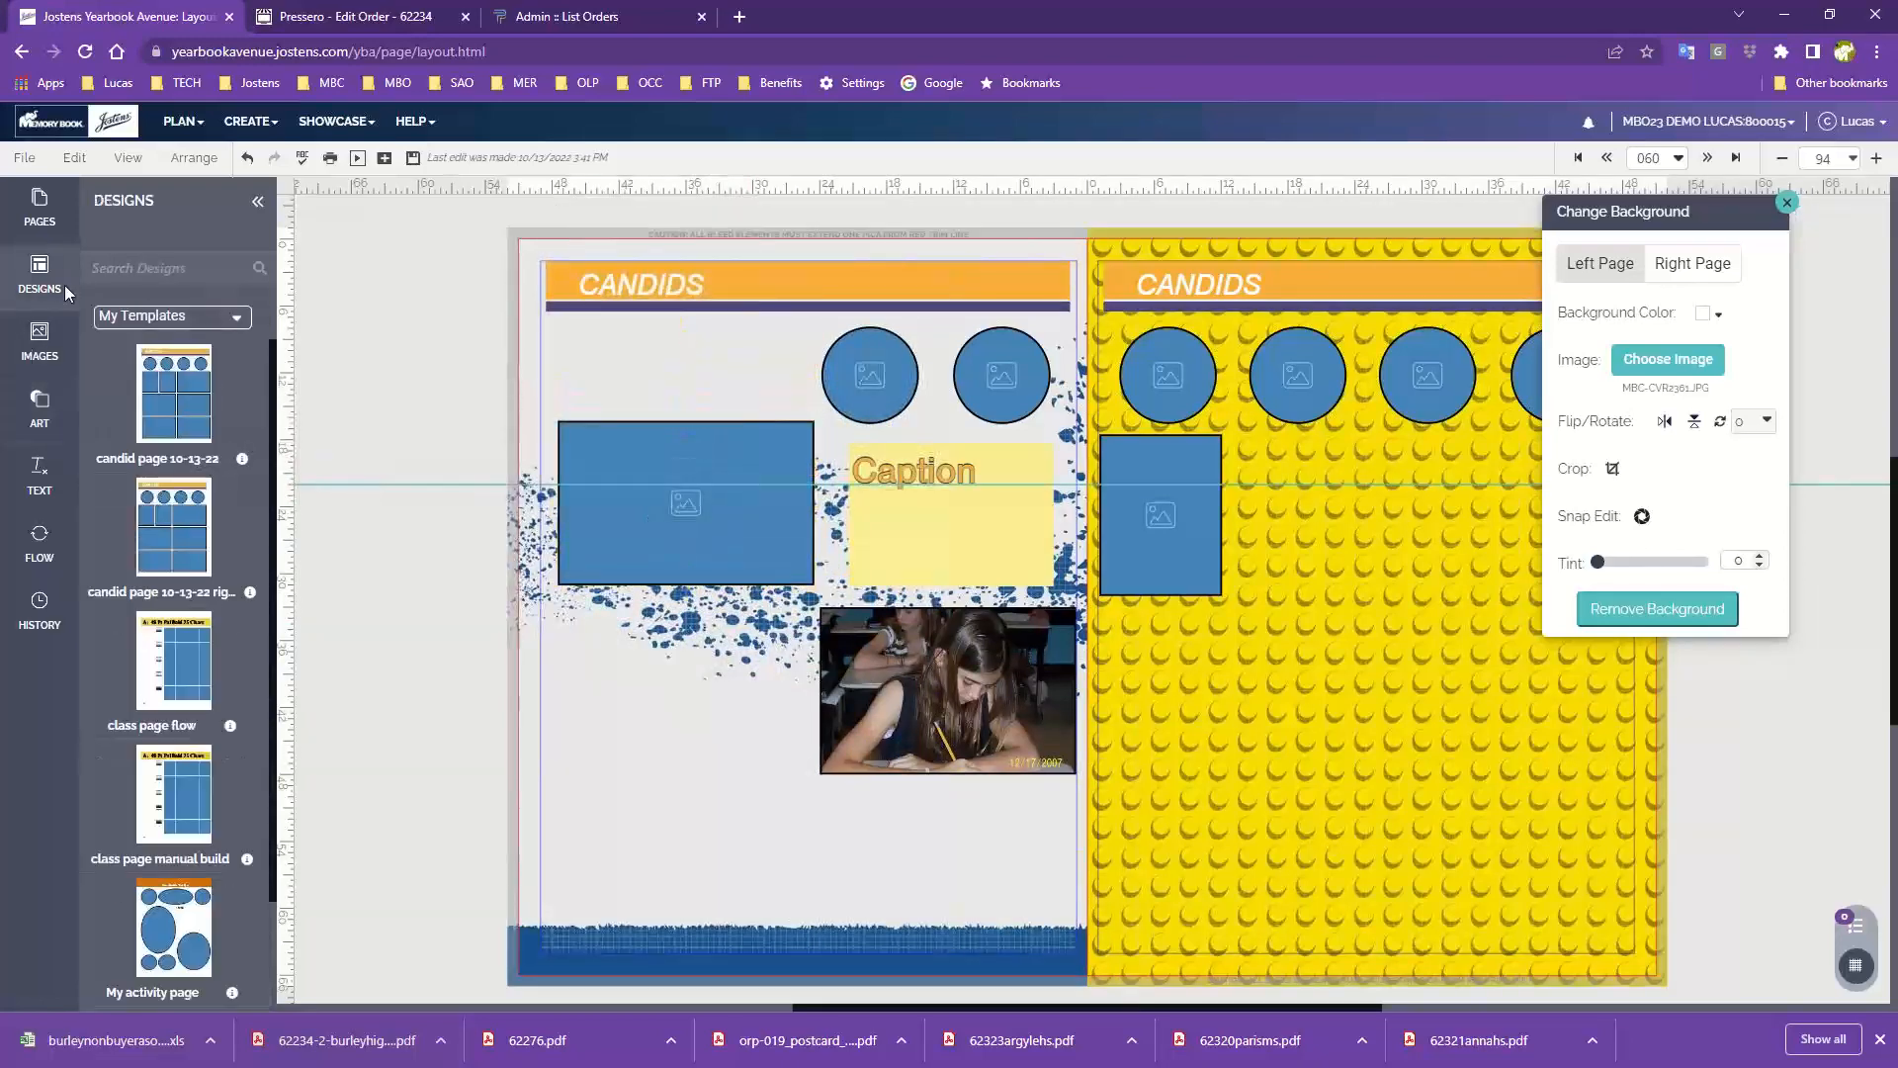
pyautogui.click(163, 316)
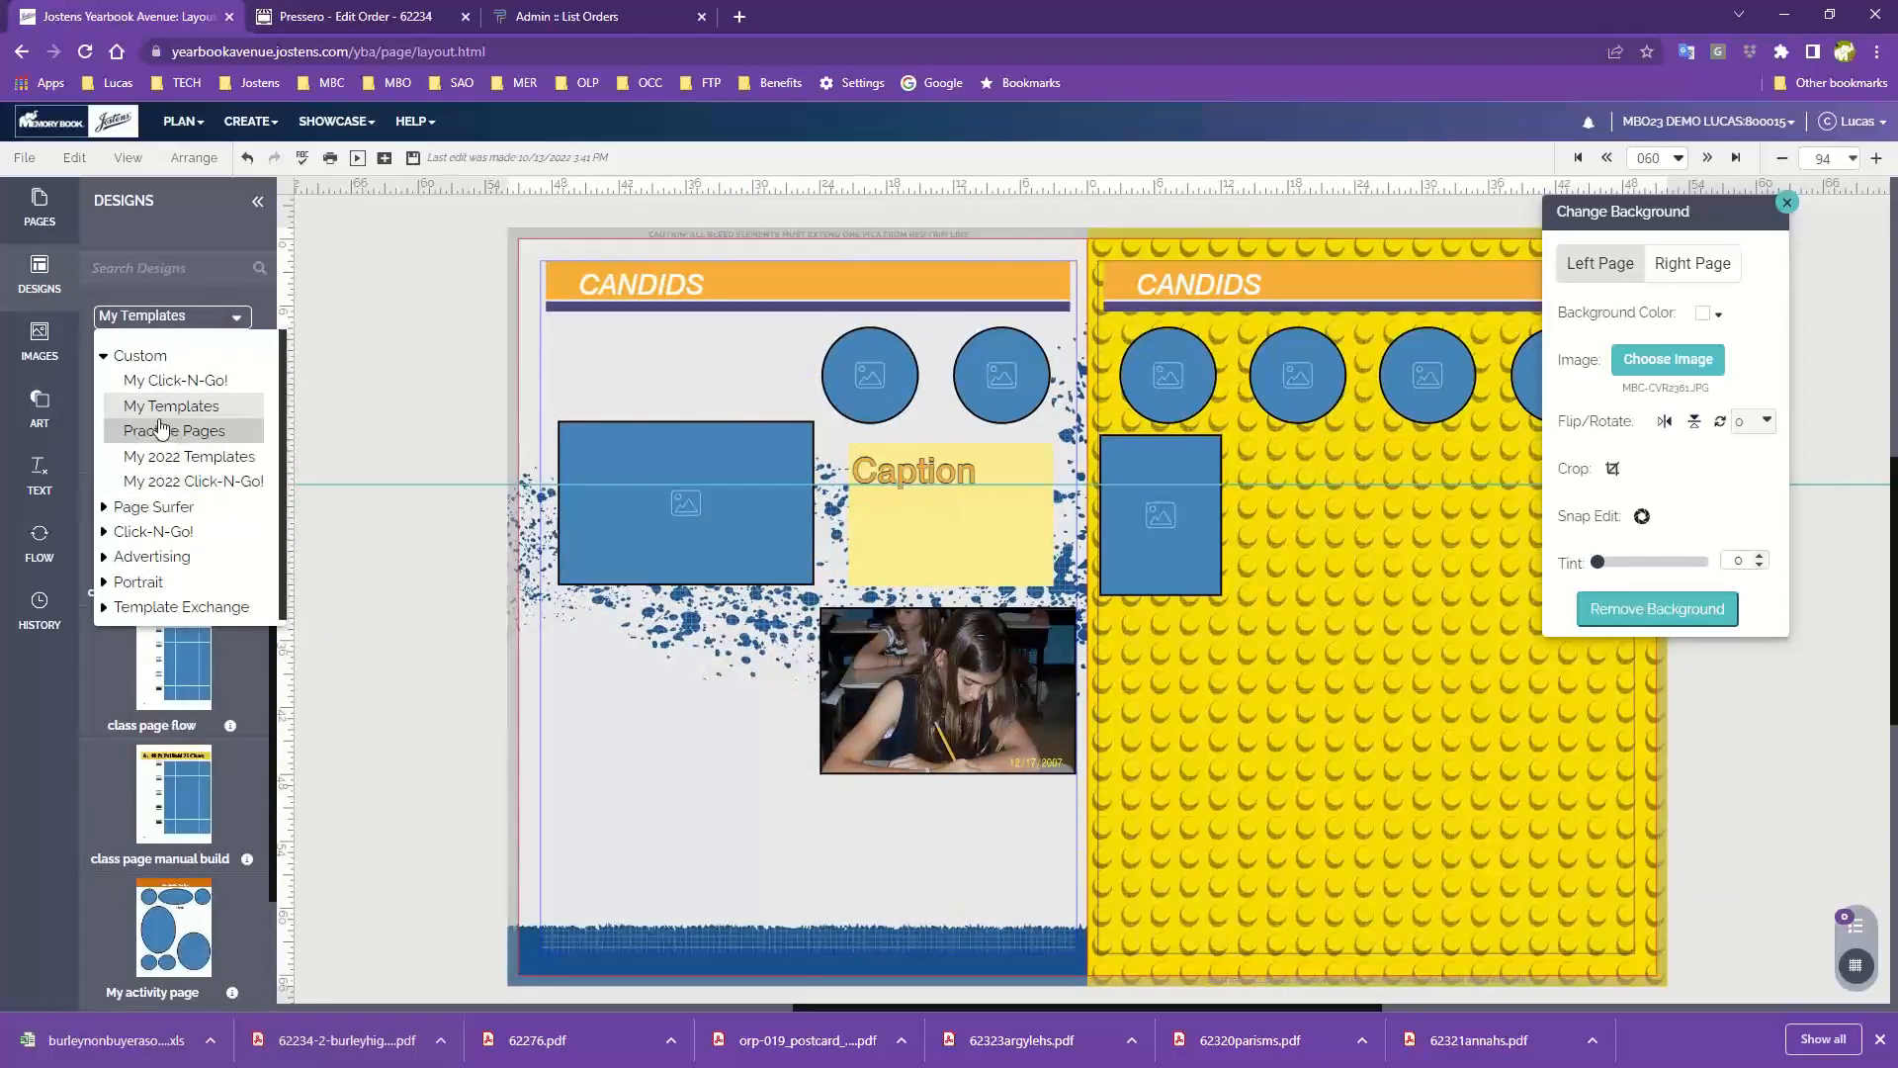
pyautogui.click(153, 504)
pyautogui.click(151, 405)
pyautogui.scroll(-5, 176, 825)
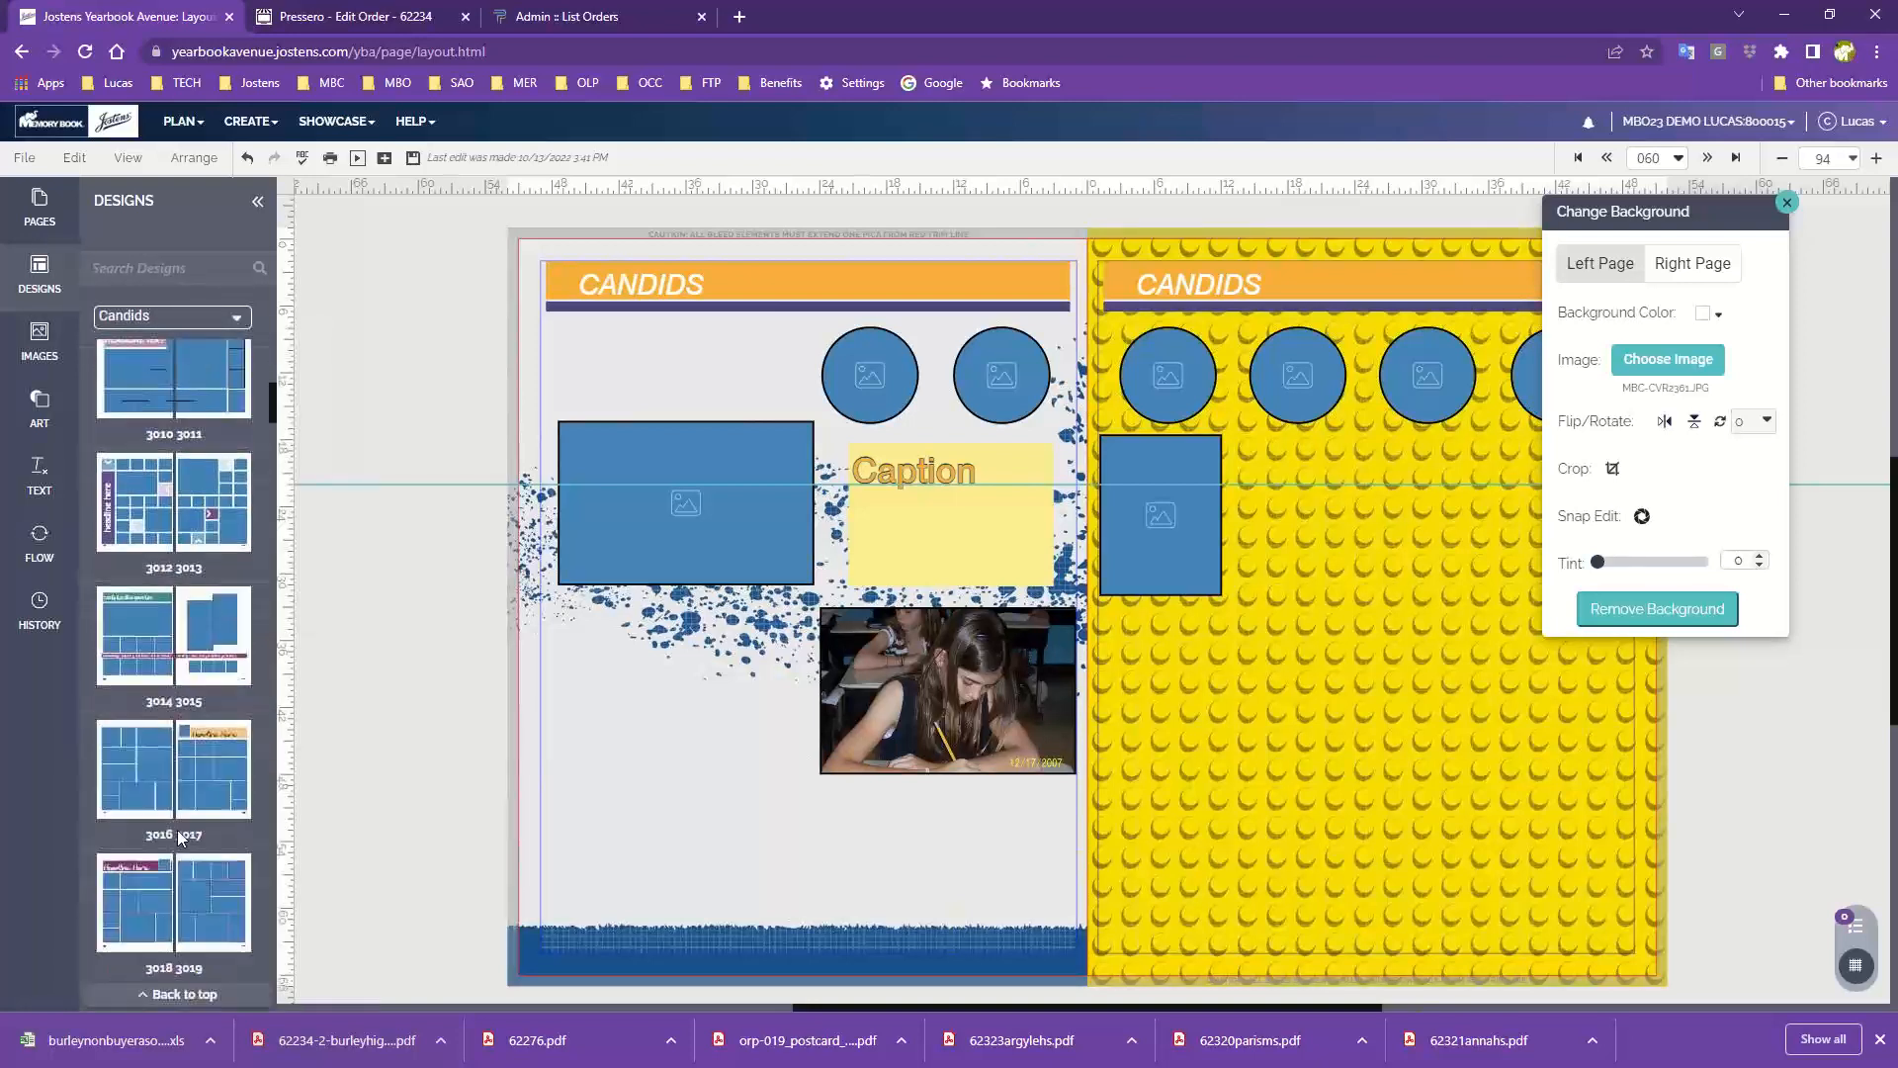
pyautogui.scroll(-3, 173, 692)
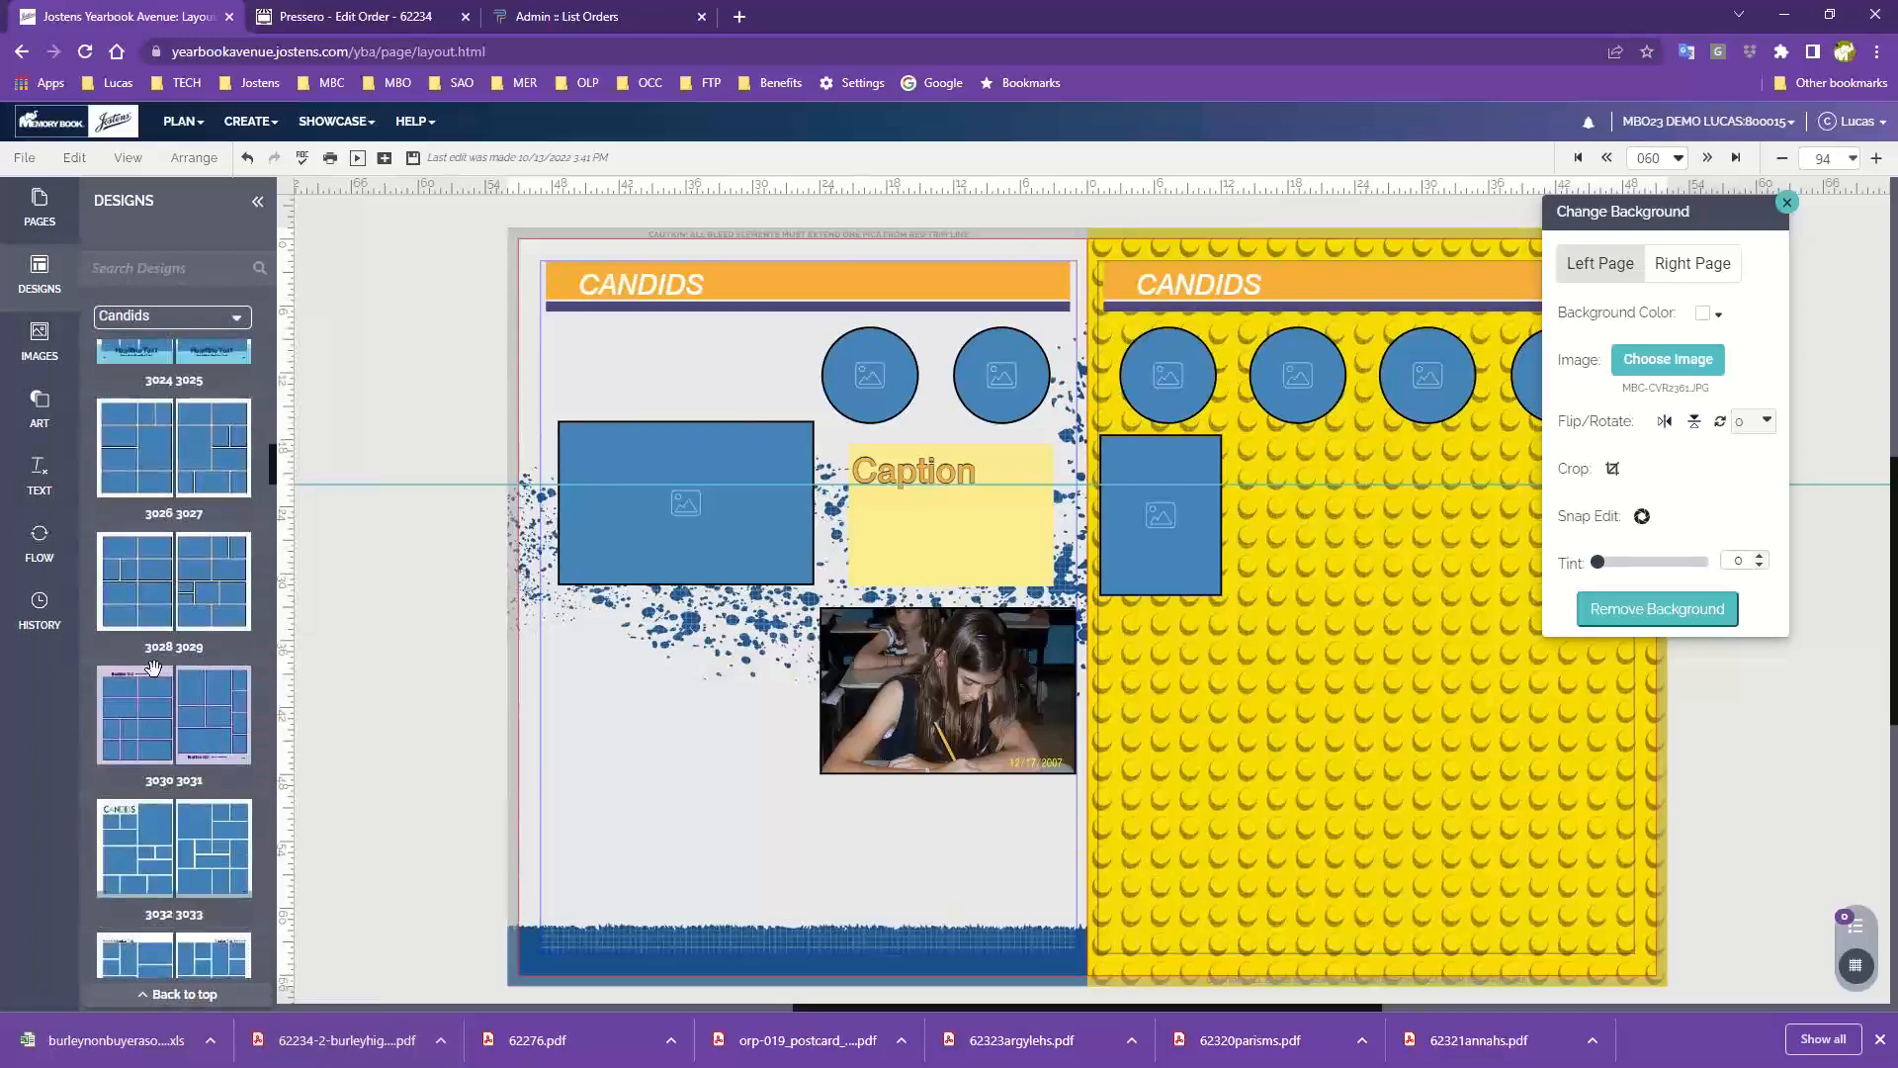
pyautogui.moveTo(161, 454); pyautogui.dragTo(870, 499)
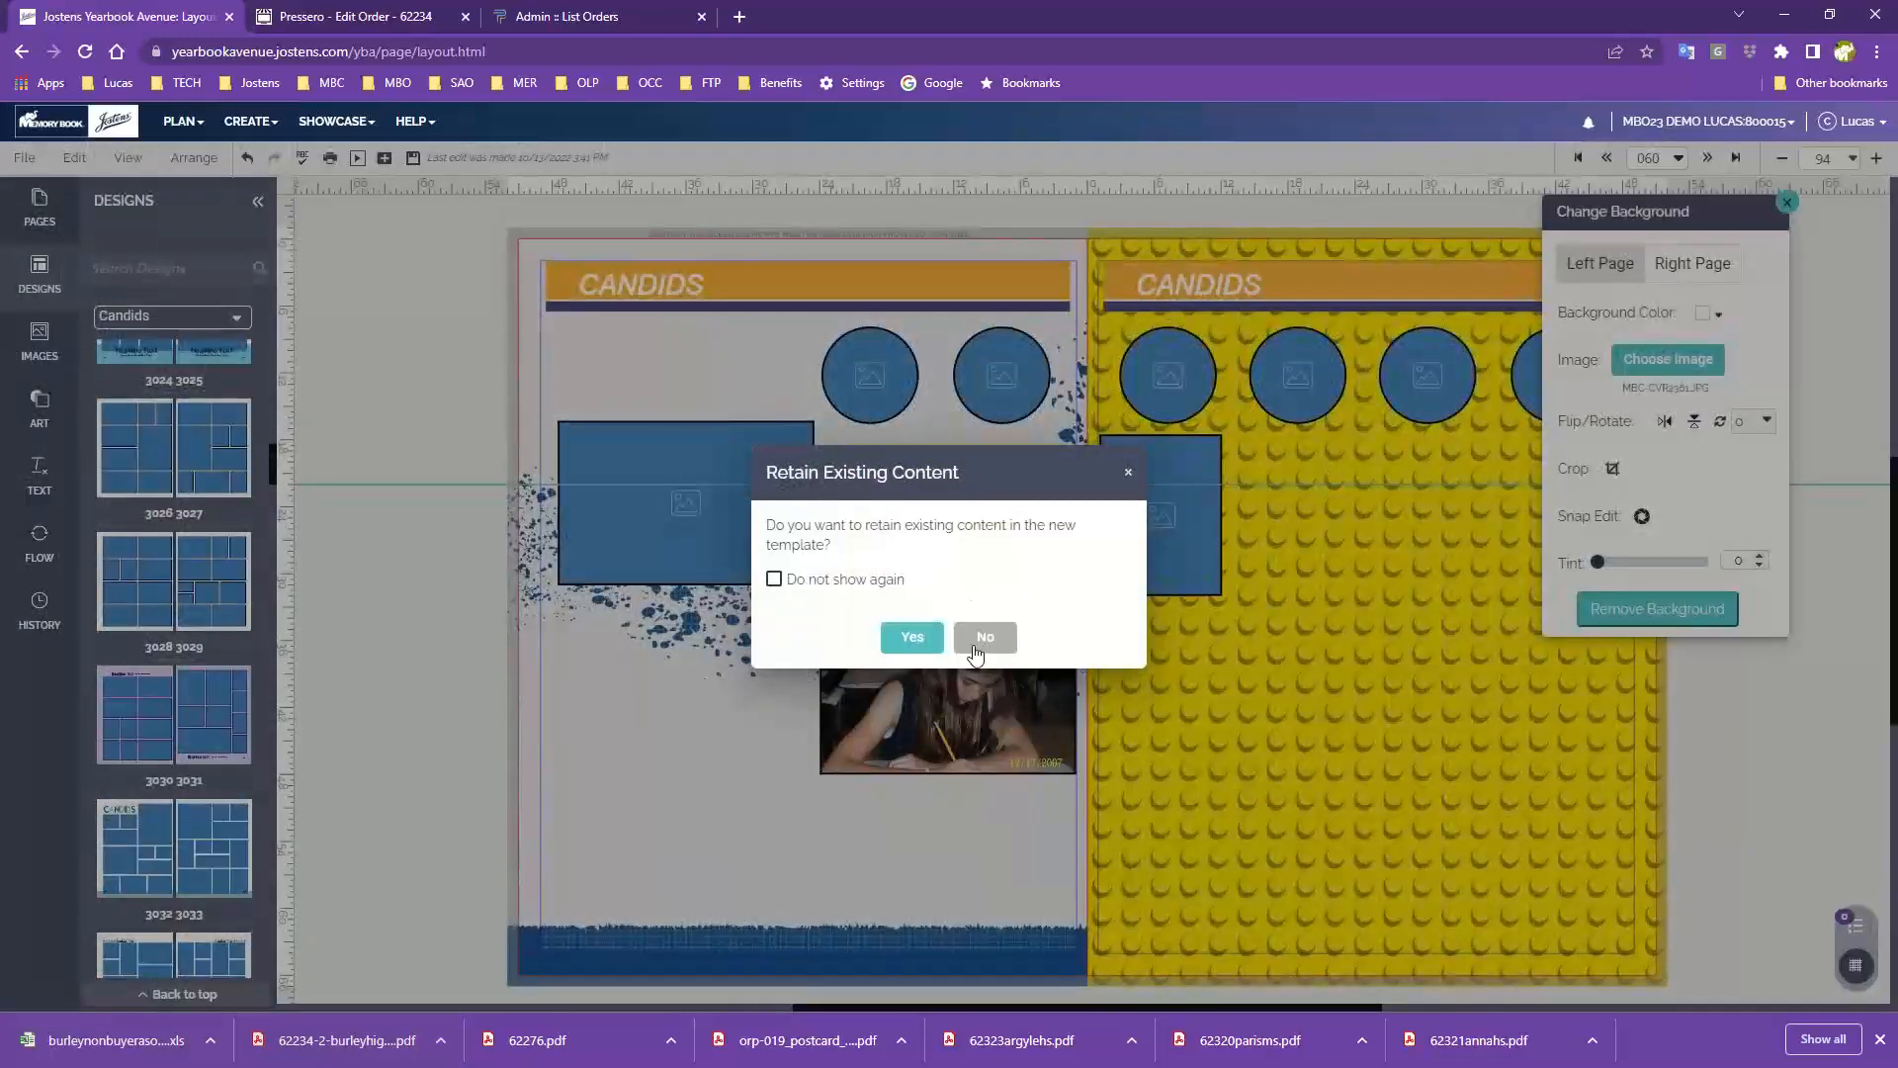
pyautogui.click(966, 641)
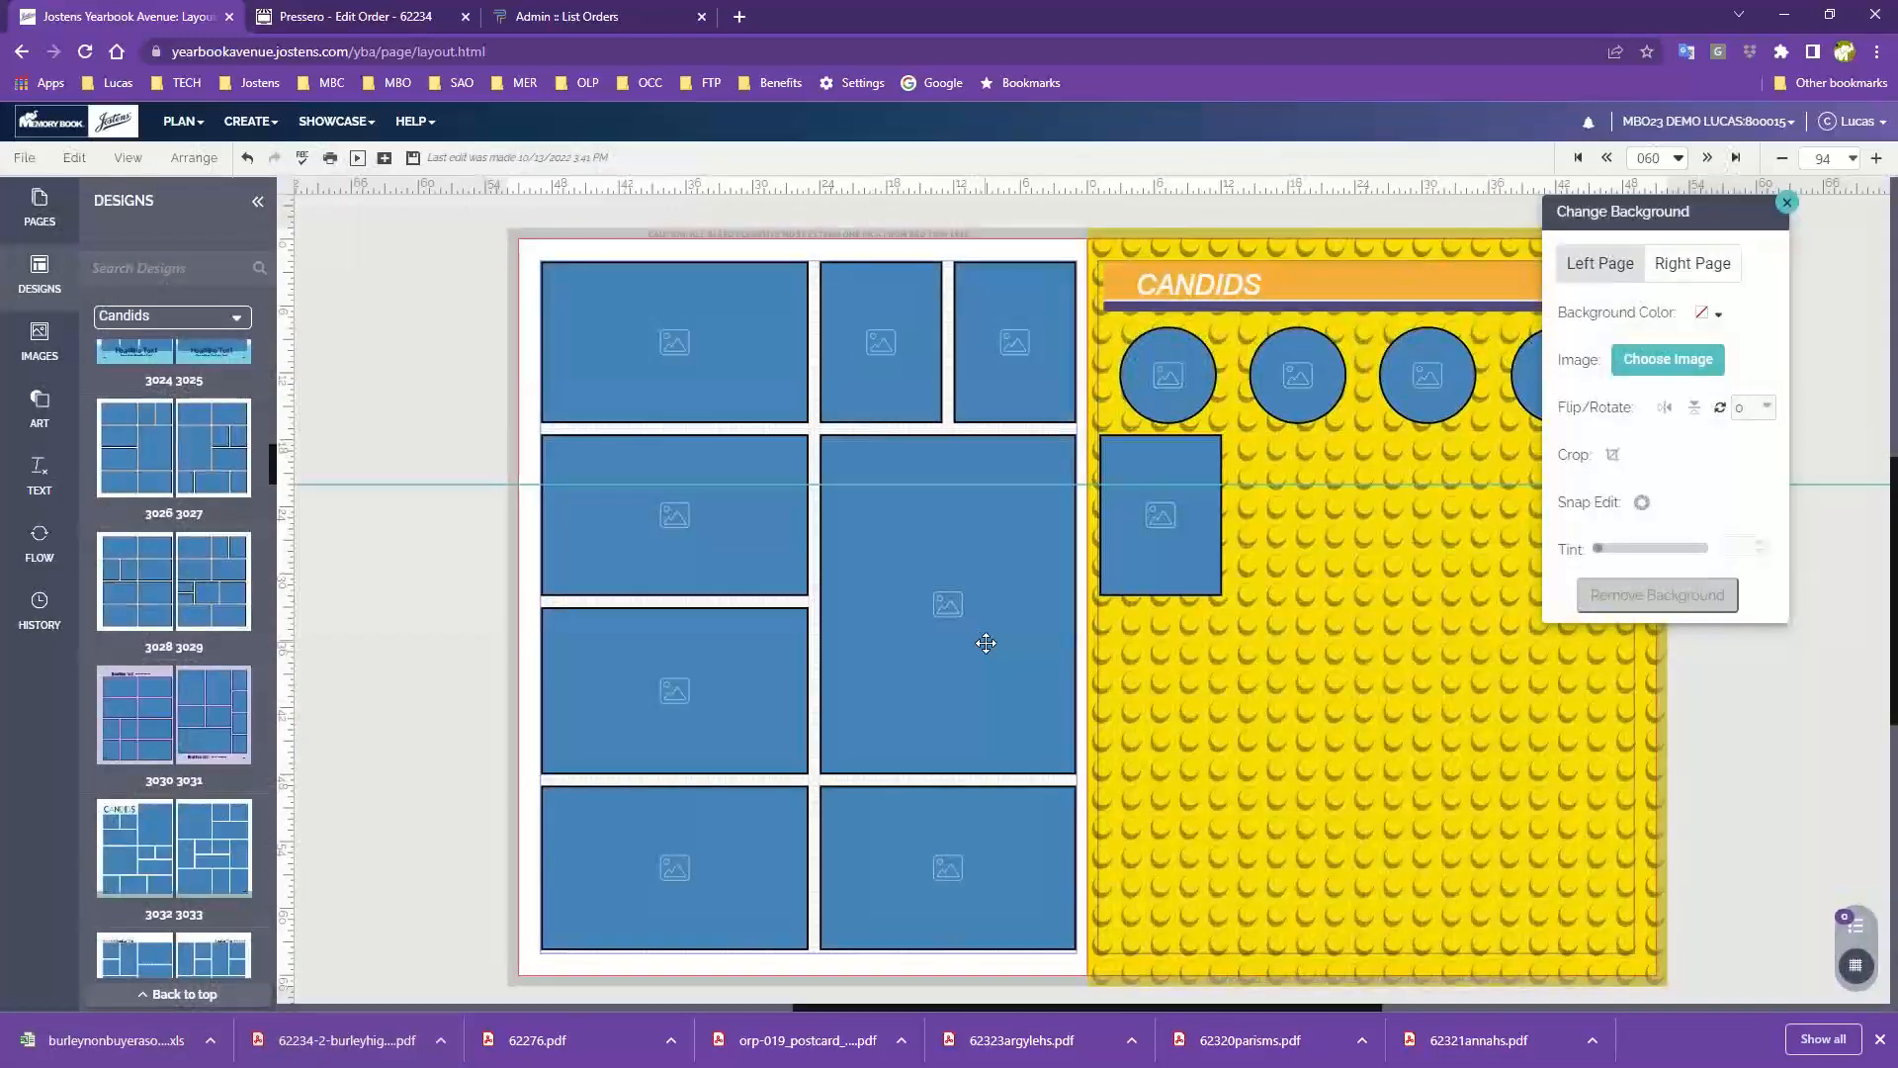
# Step: Select the three image boxes in the left page's upper row and change their shape to Circle
pyautogui.click(691, 299)
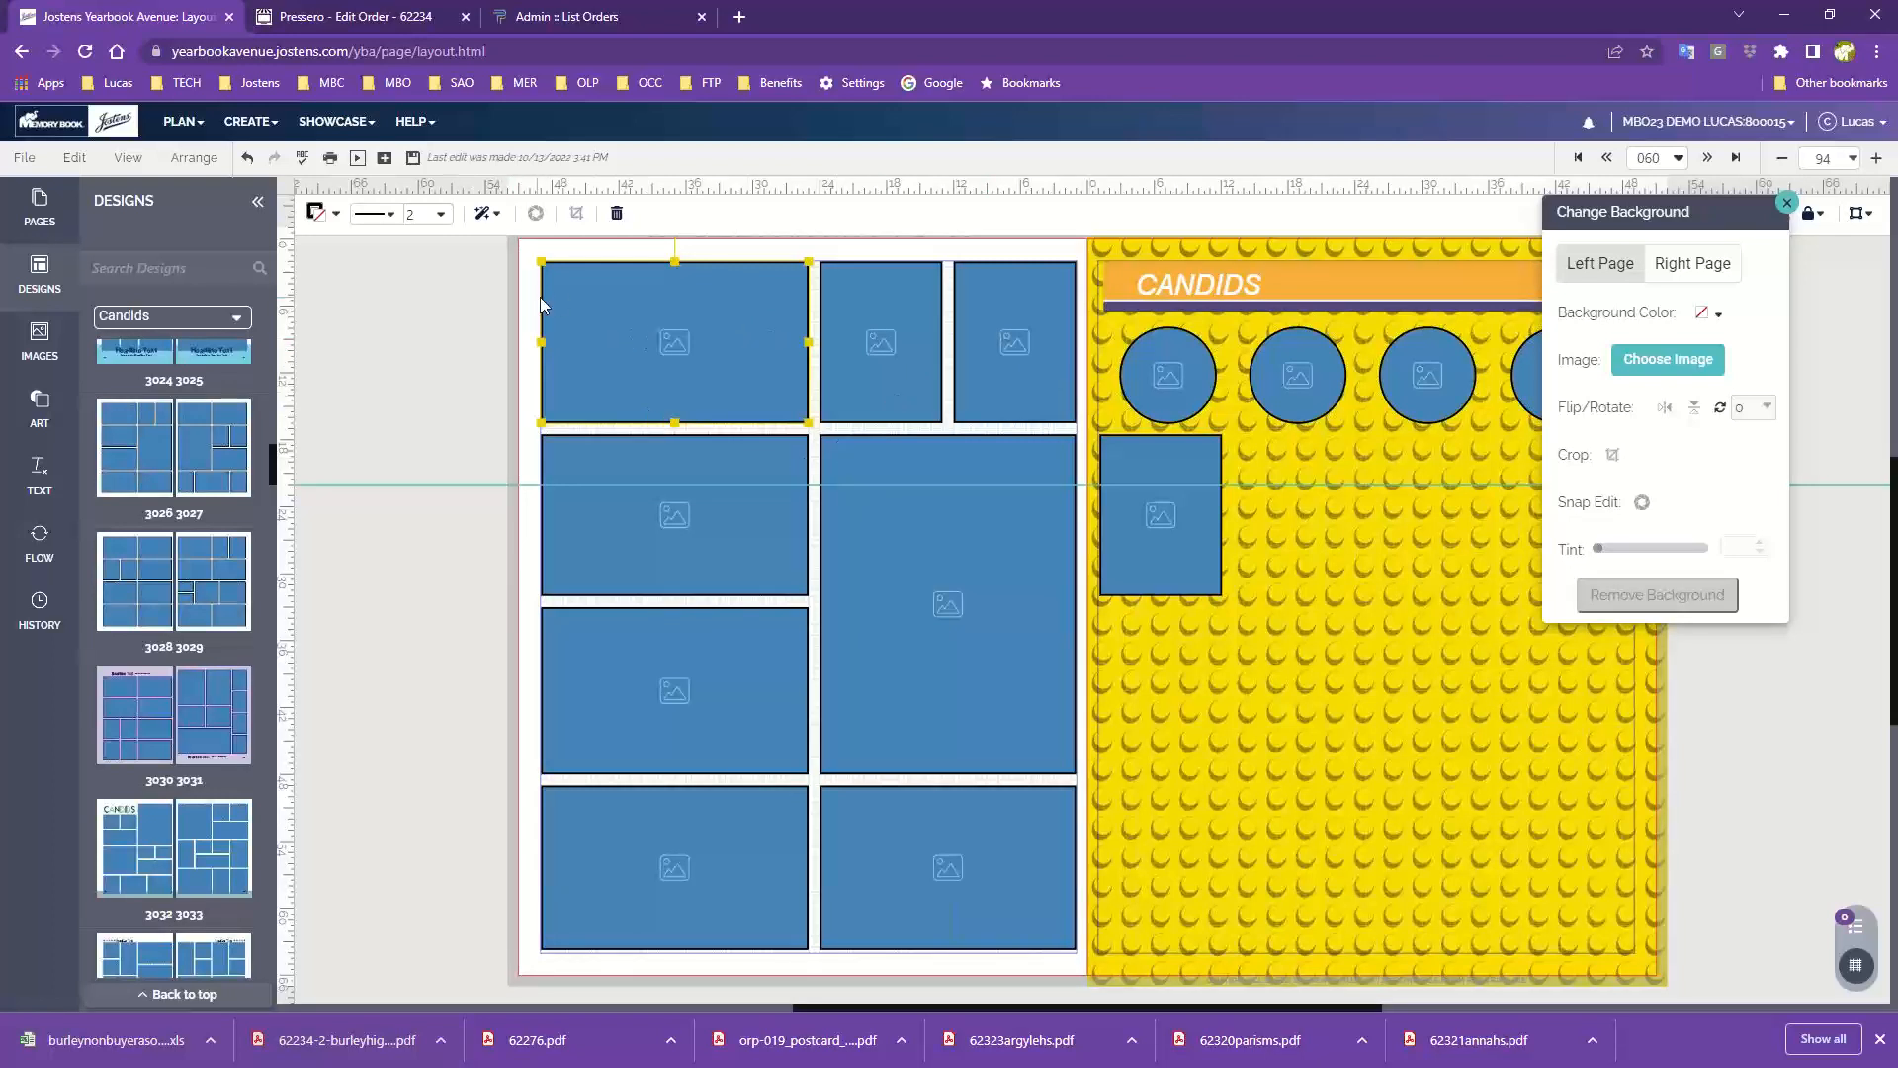
pyautogui.moveTo(528, 291); pyautogui.dragTo(1050, 378)
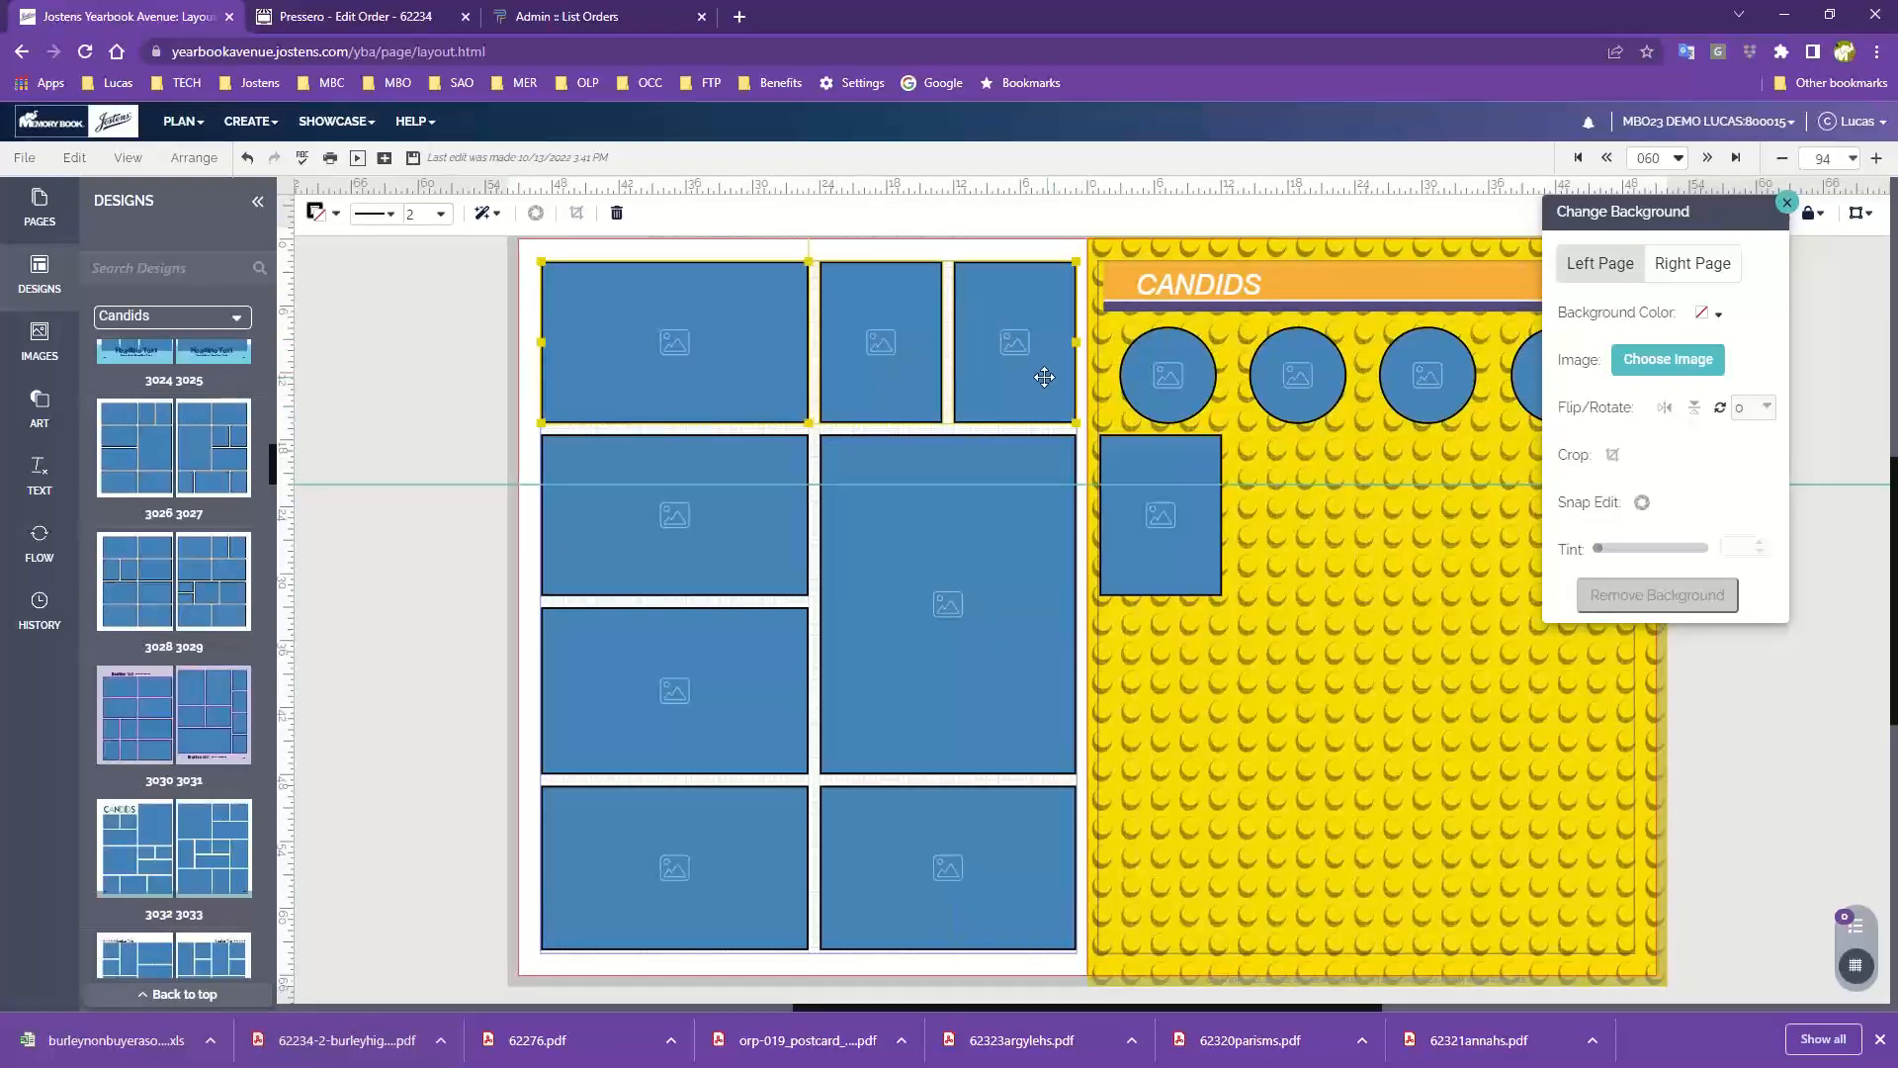
pyautogui.click(76, 162)
pyautogui.moveTo(102, 415)
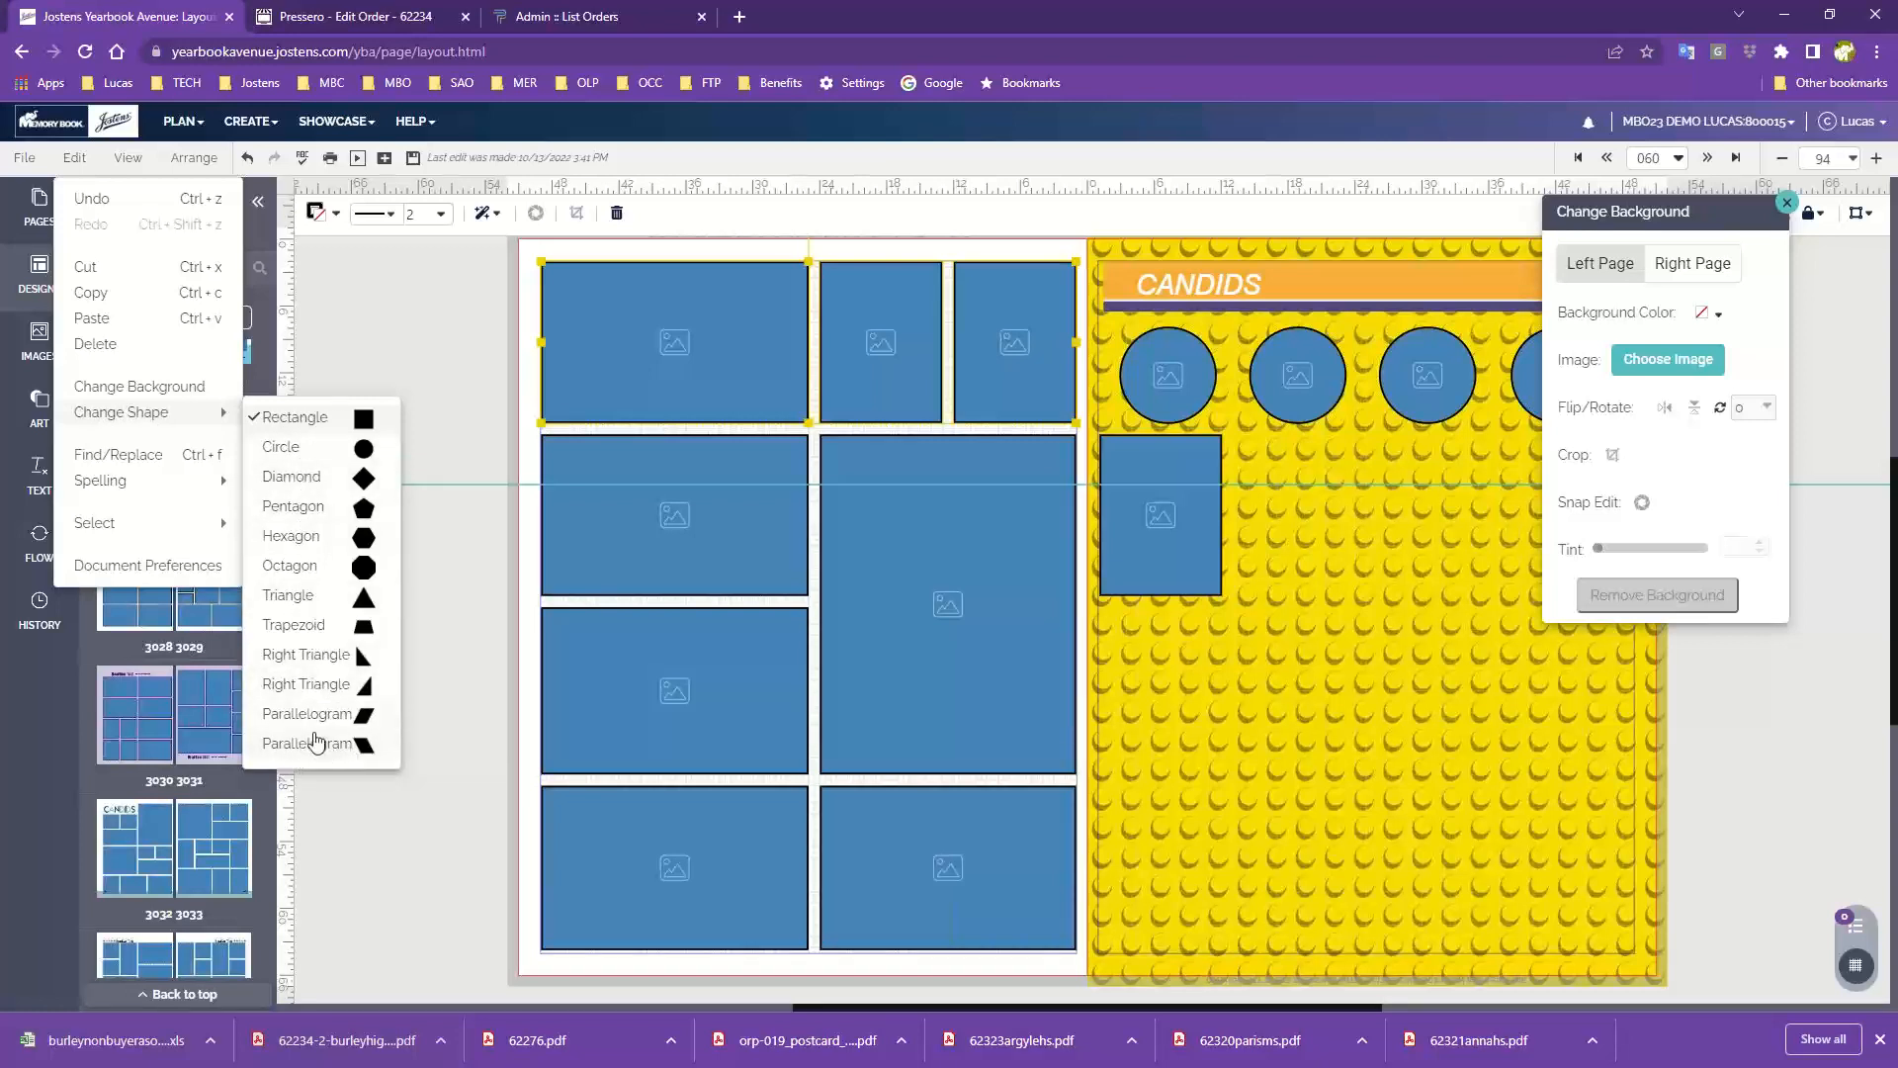
pyautogui.click(281, 449)
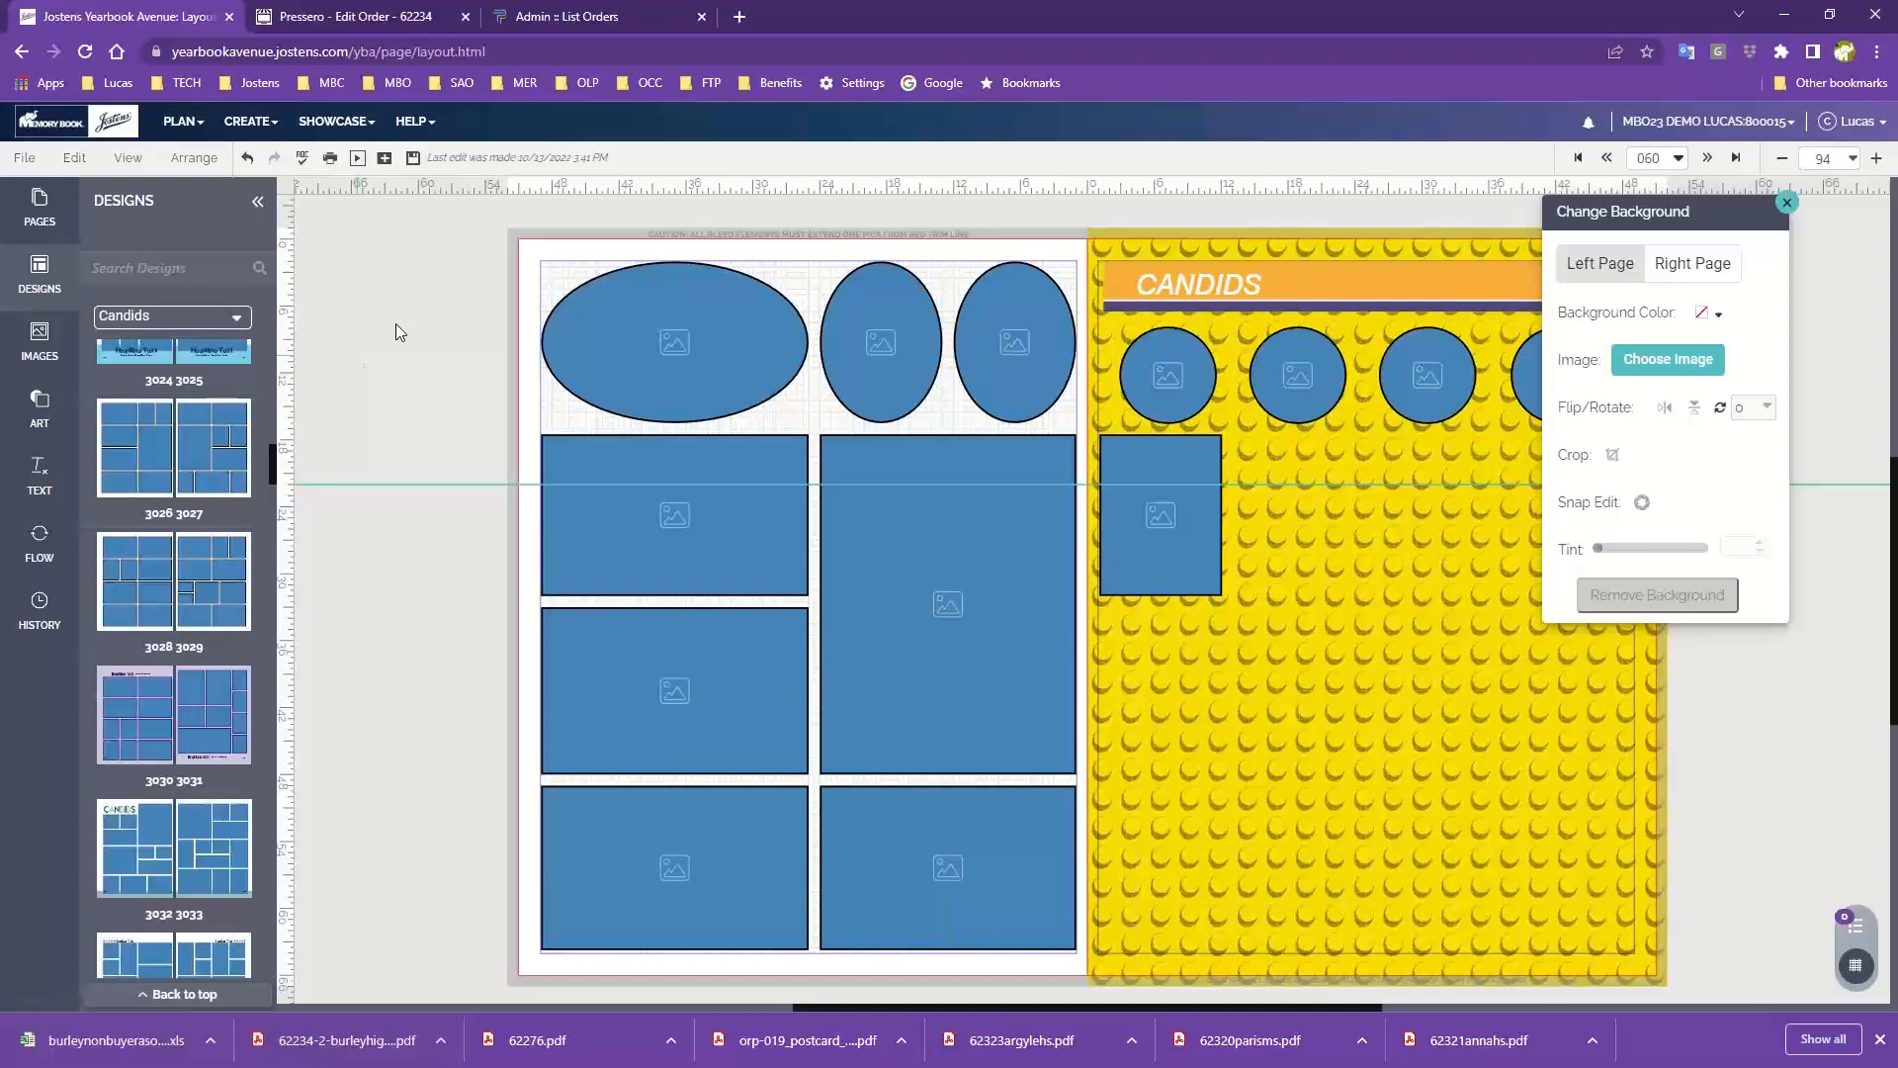
# Step: Narrow the wide oval in the left page's upper row into a nearly round circle, then deselect it
pyautogui.click(744, 356)
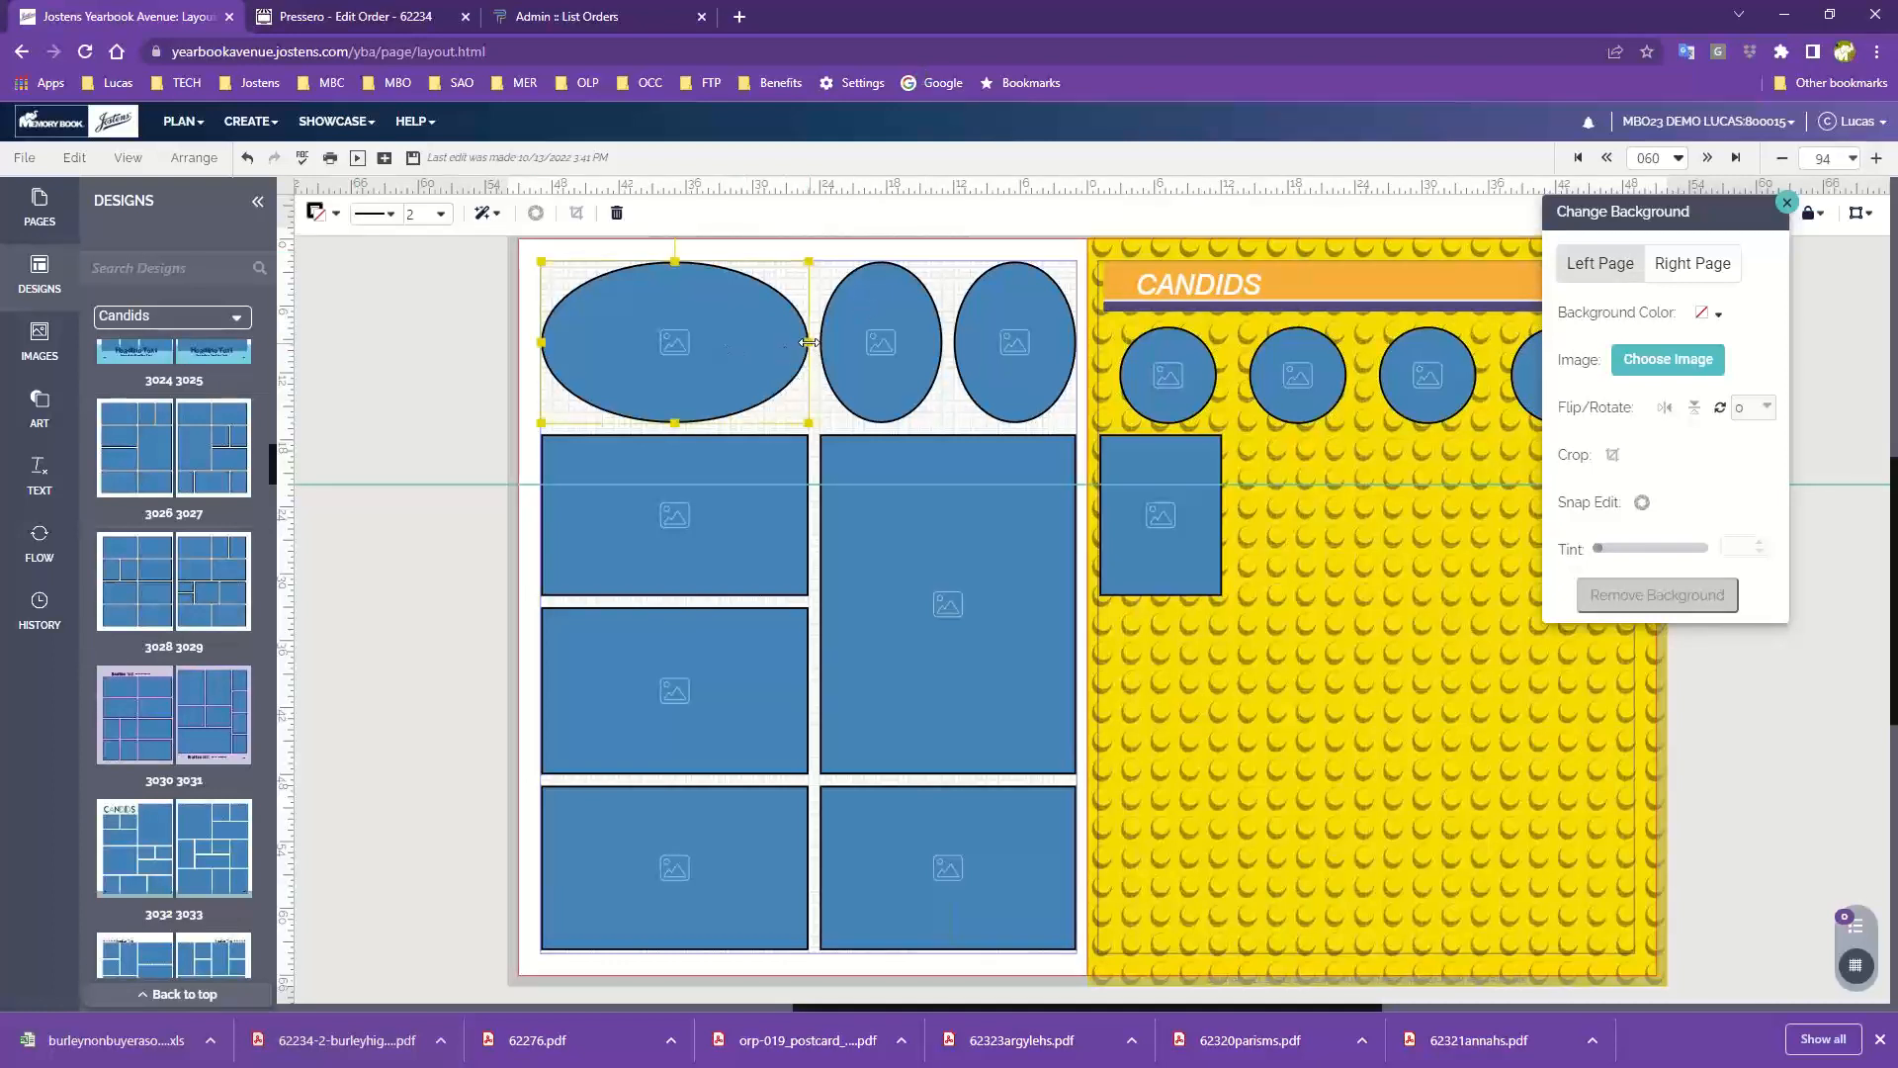
pyautogui.moveTo(808, 342); pyautogui.dragTo(705, 340)
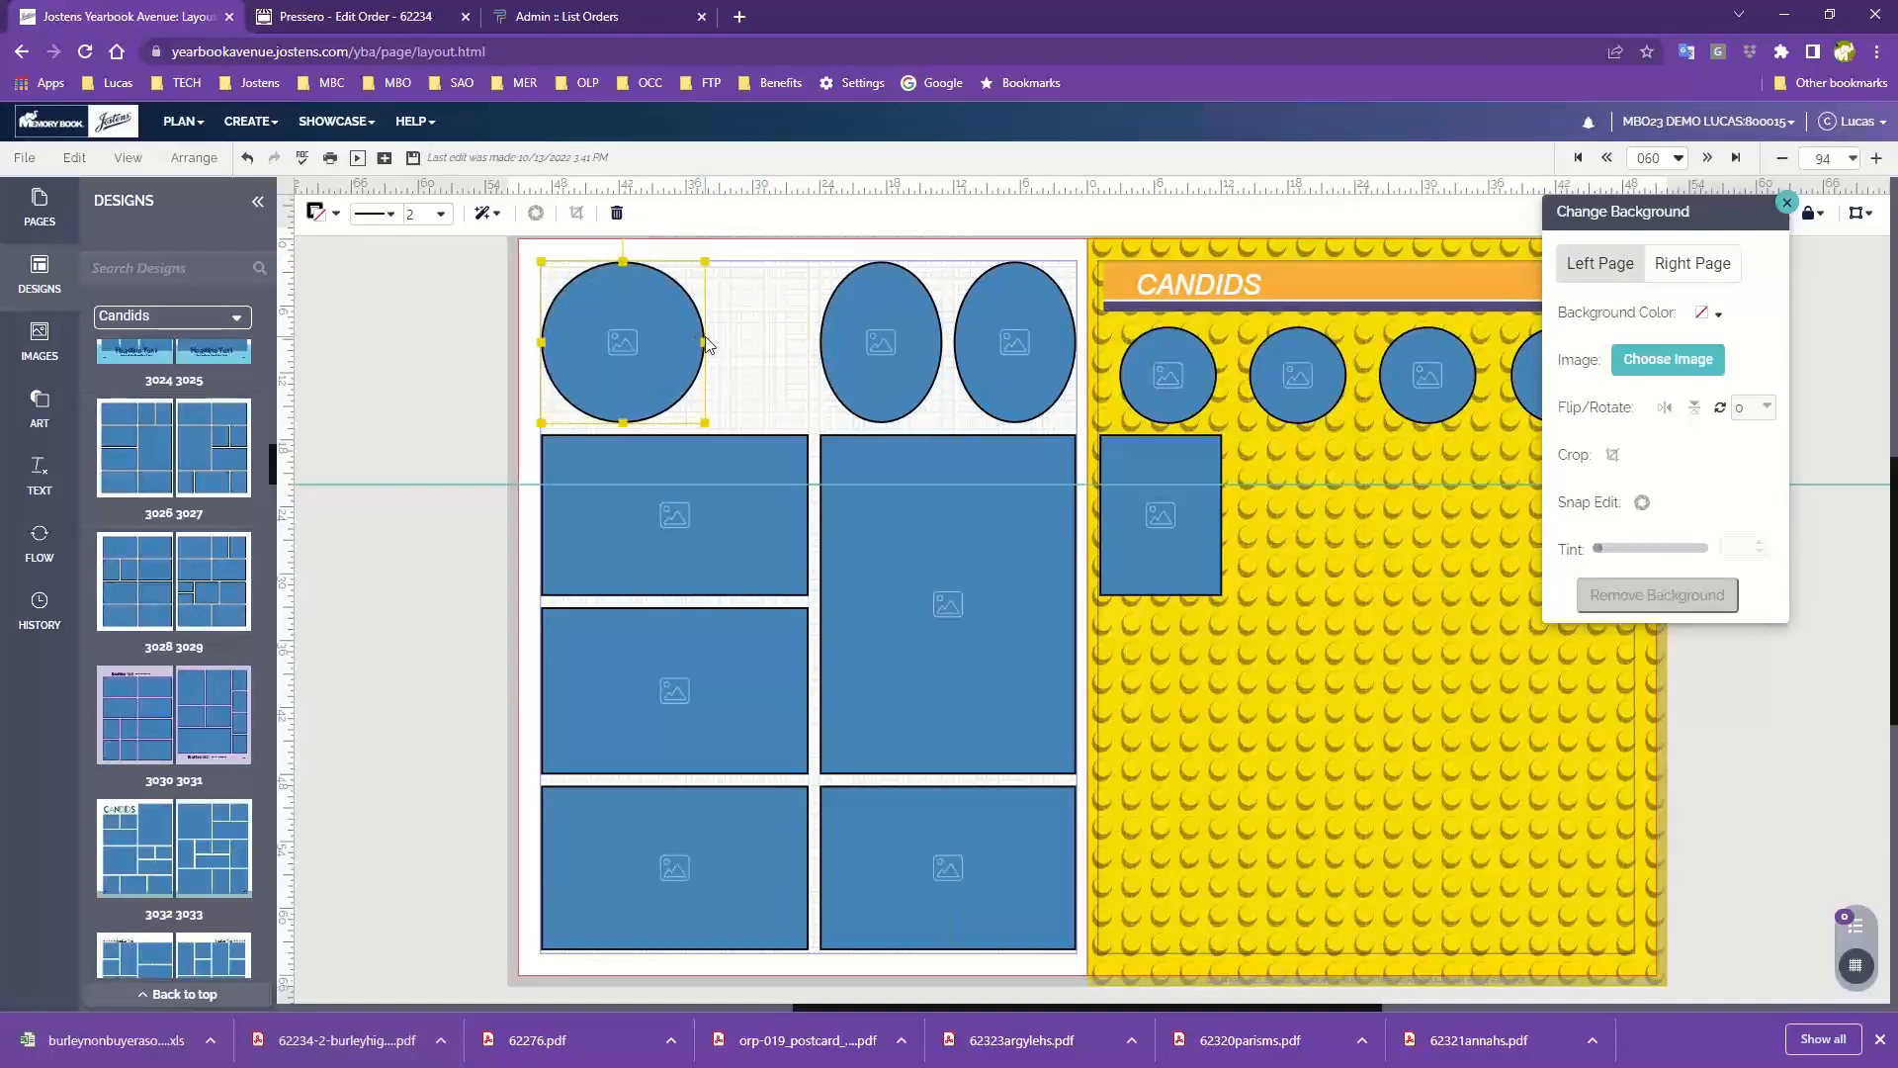
pyautogui.click(781, 347)
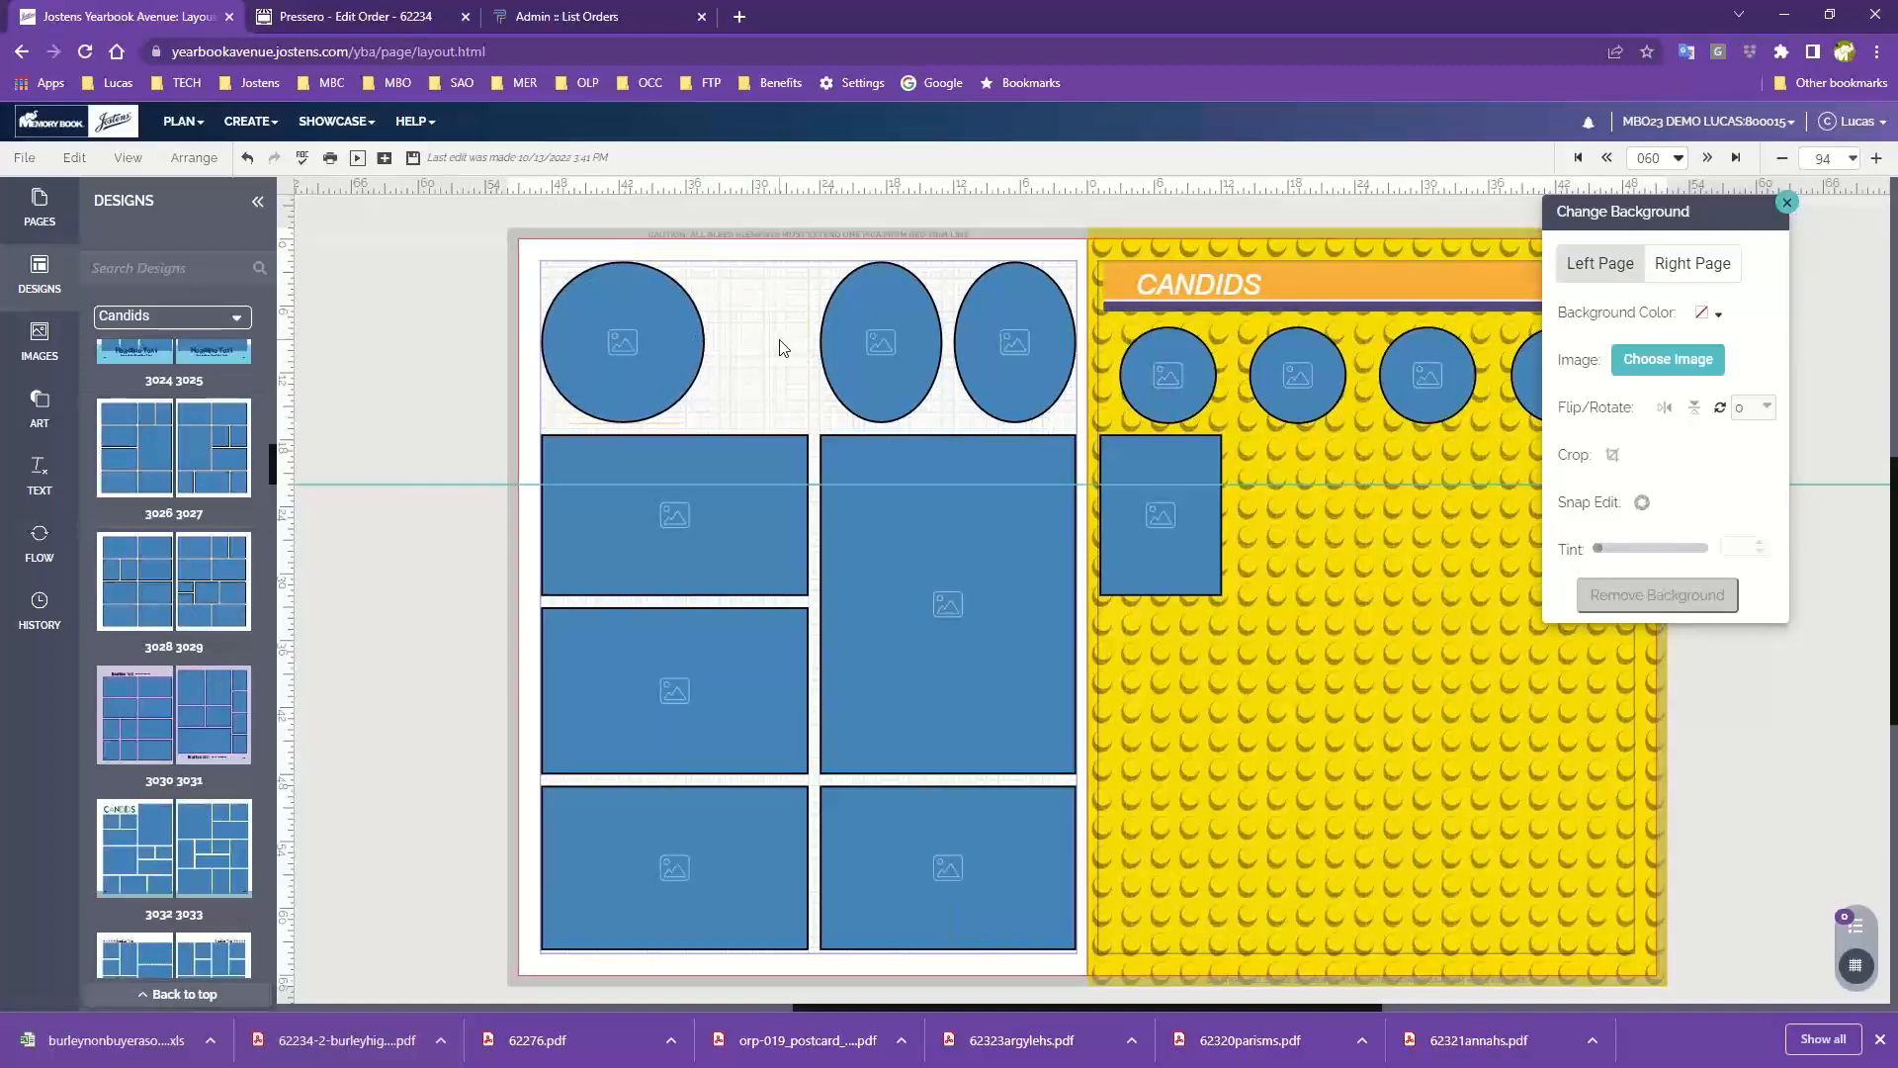